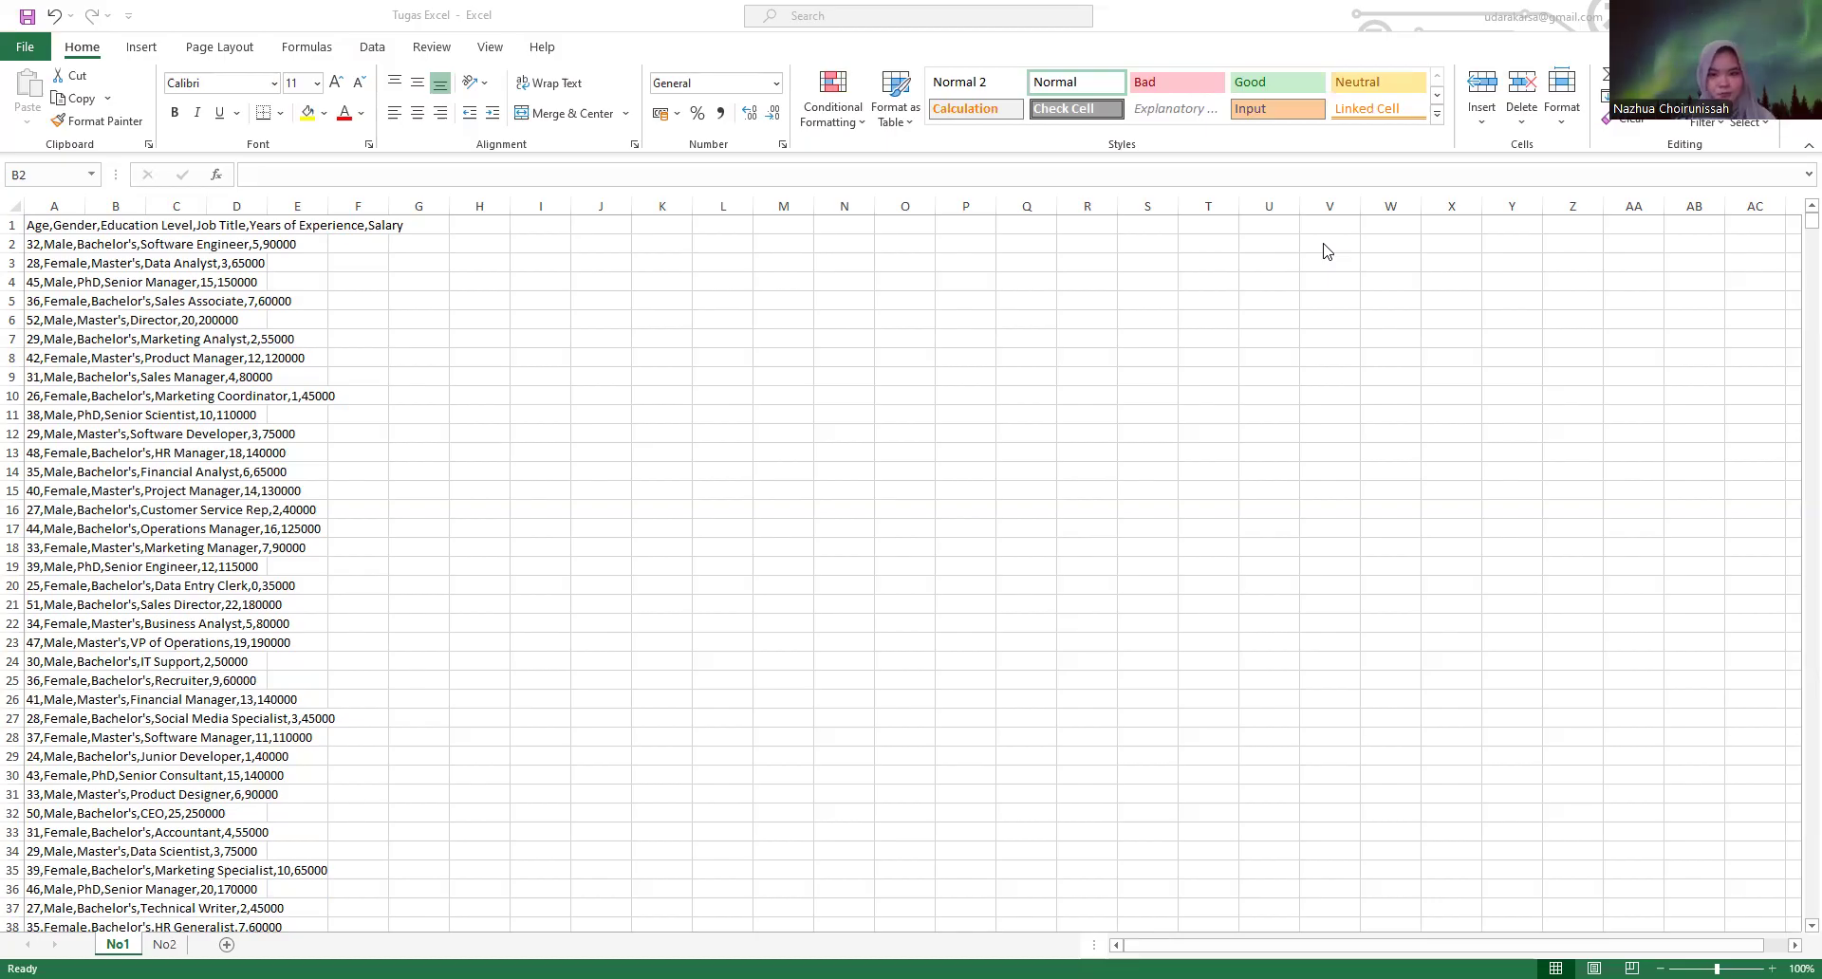
# - Split all the comma-separated data in column A into separate columns with Text to Columns, using the comma as delimiter
pyautogui.click(52, 228)
pyautogui.click(110, 225)
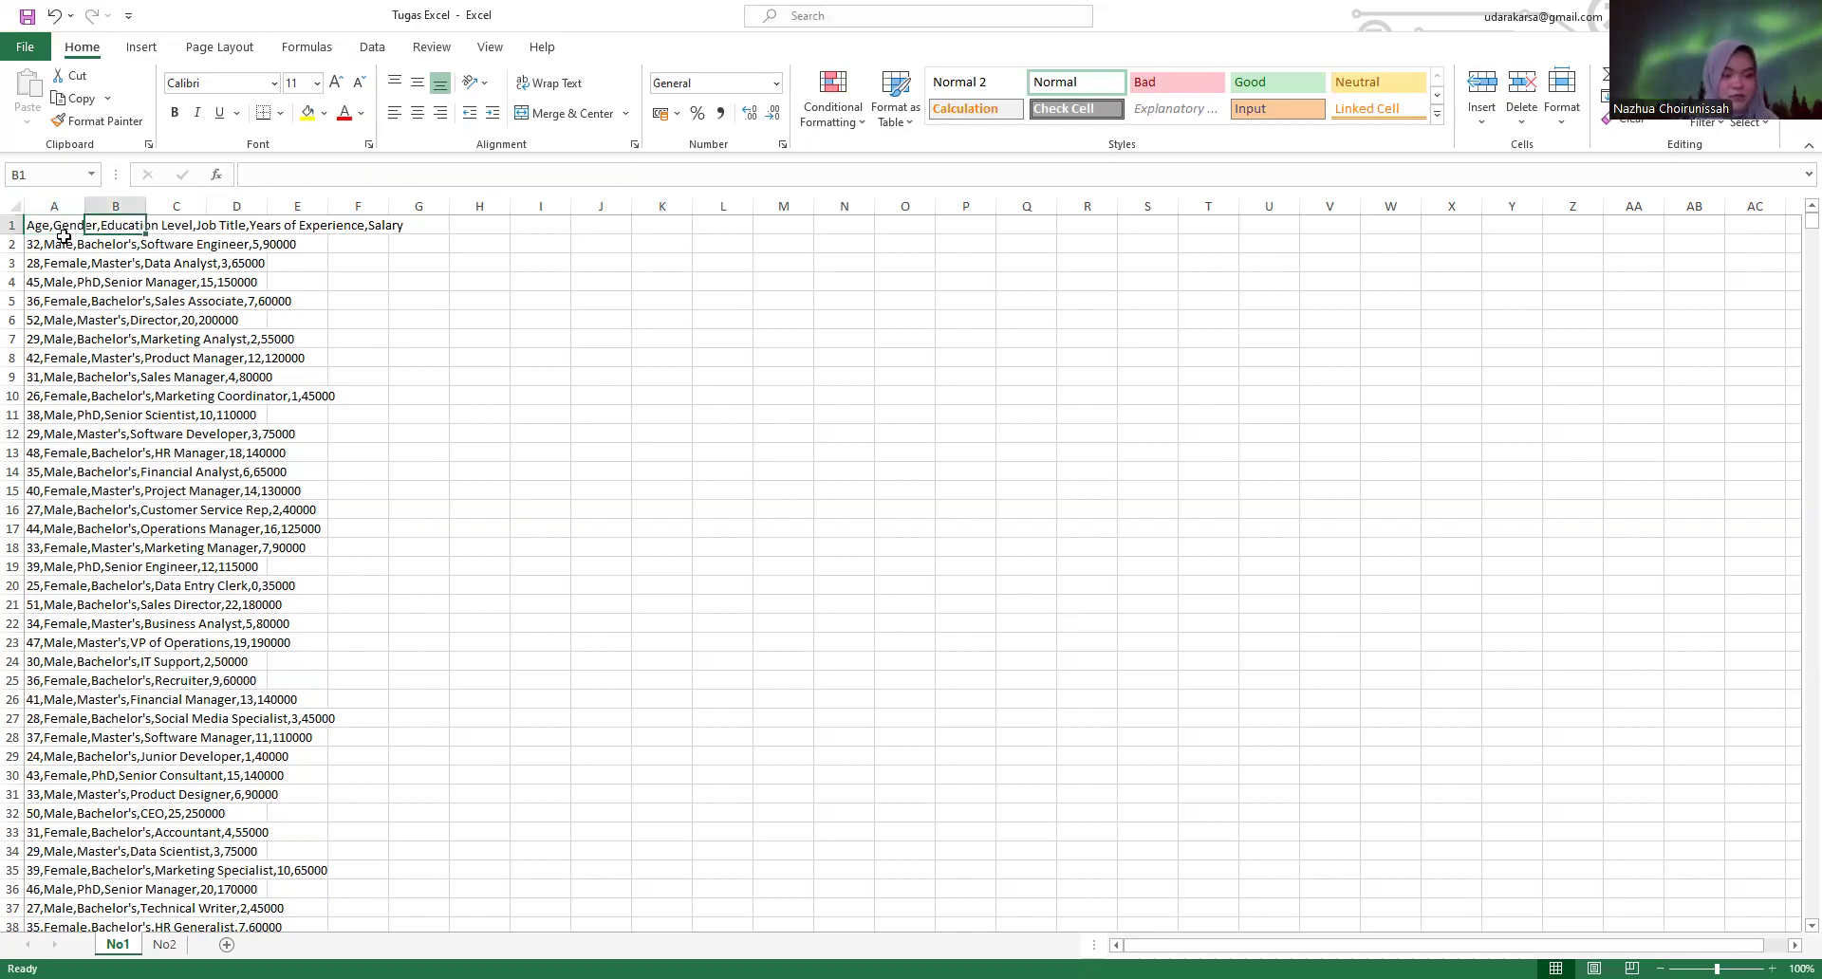
pyautogui.click(69, 239)
pyautogui.click(65, 221)
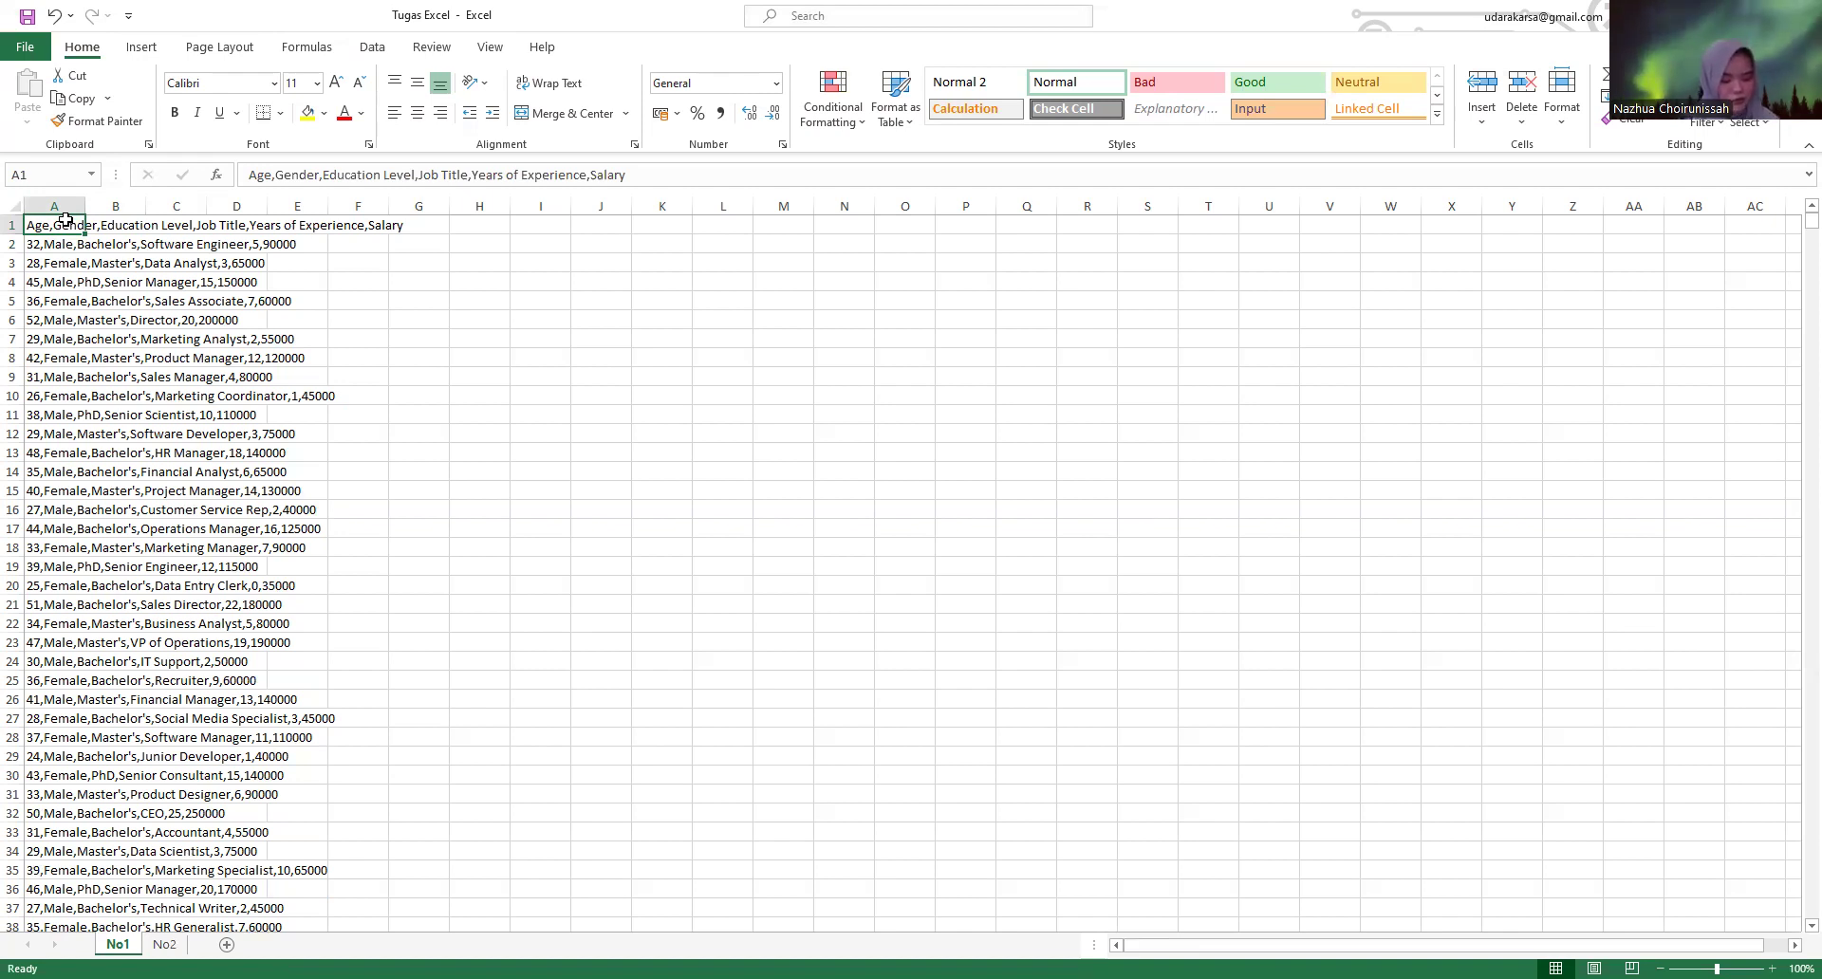
pyautogui.hotkey('ctrl', 'shift', 'Down')
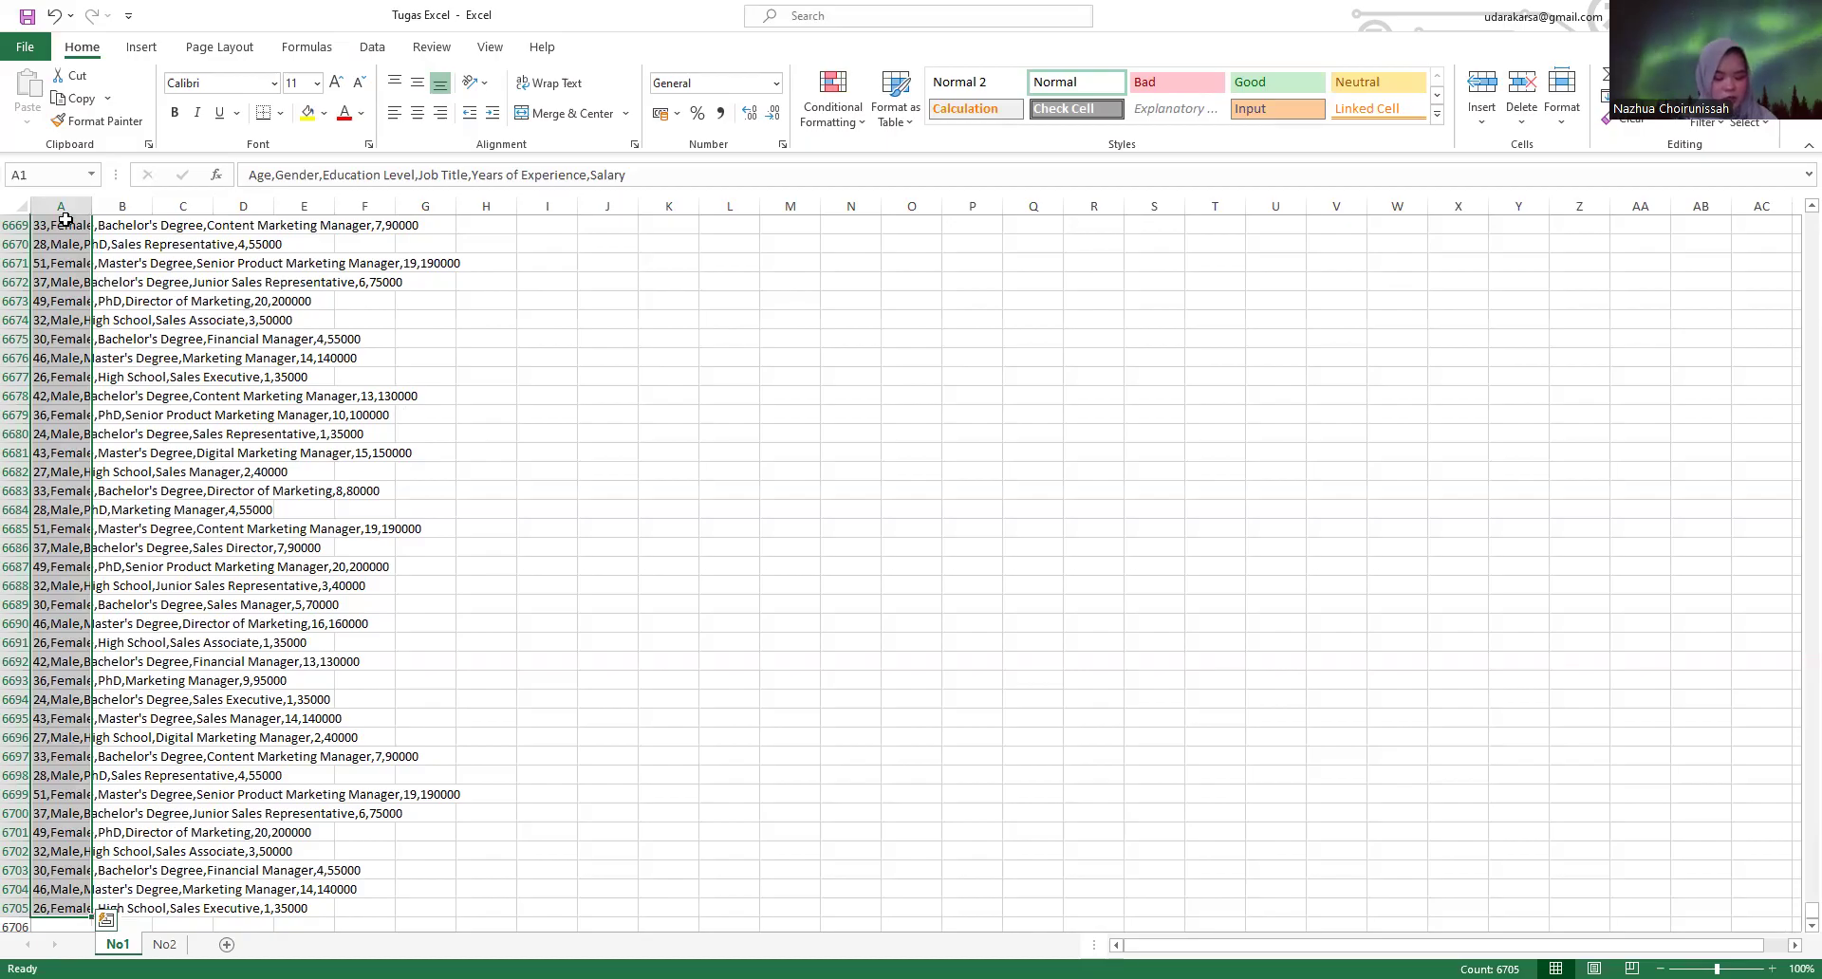
pyautogui.press('alt')
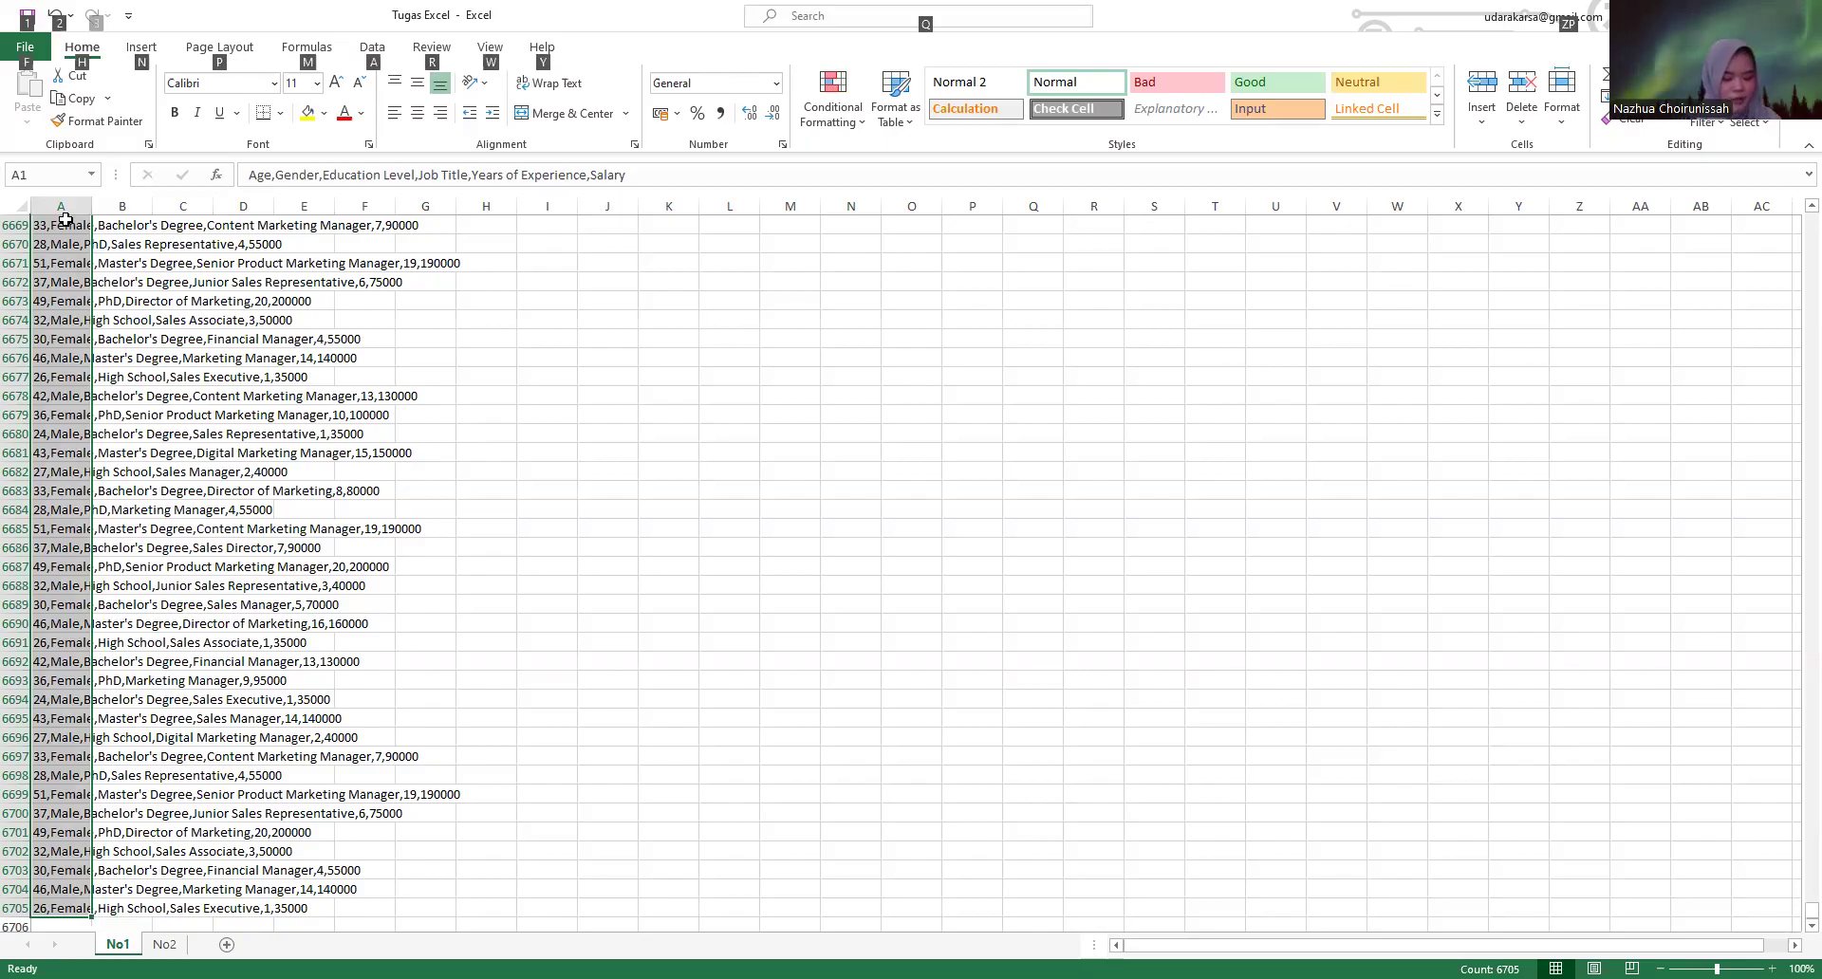
pyautogui.press('a')
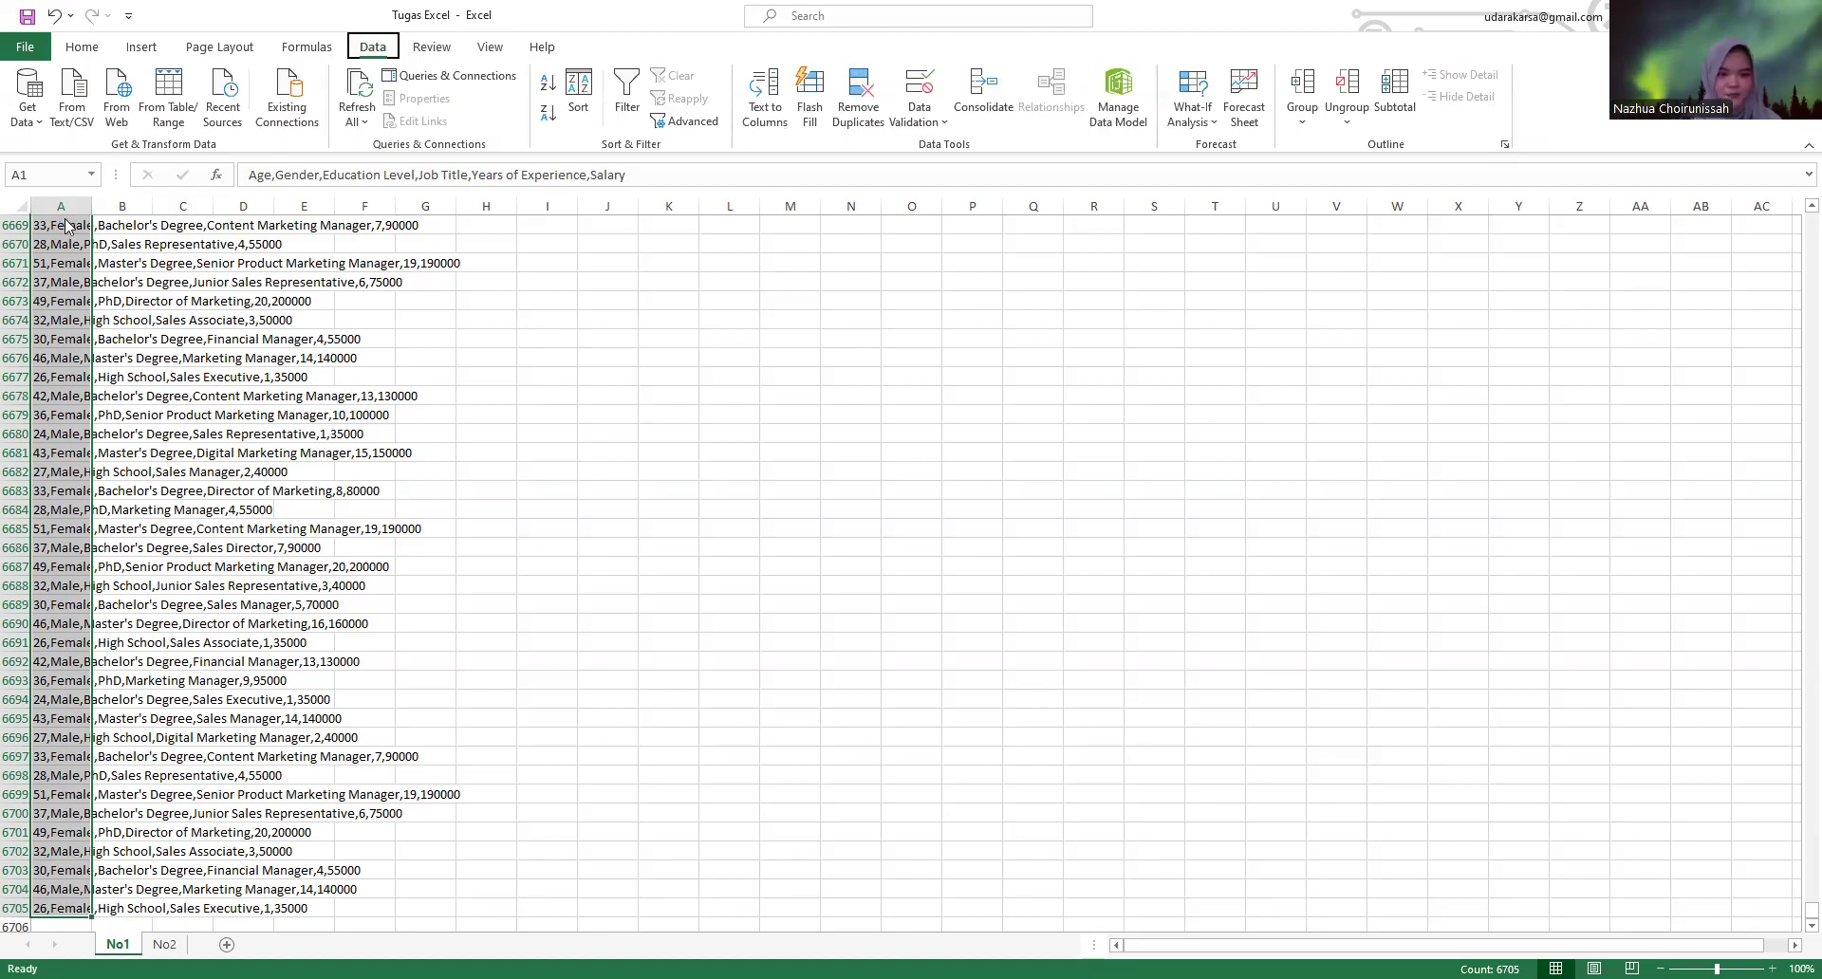
pyautogui.press('e')
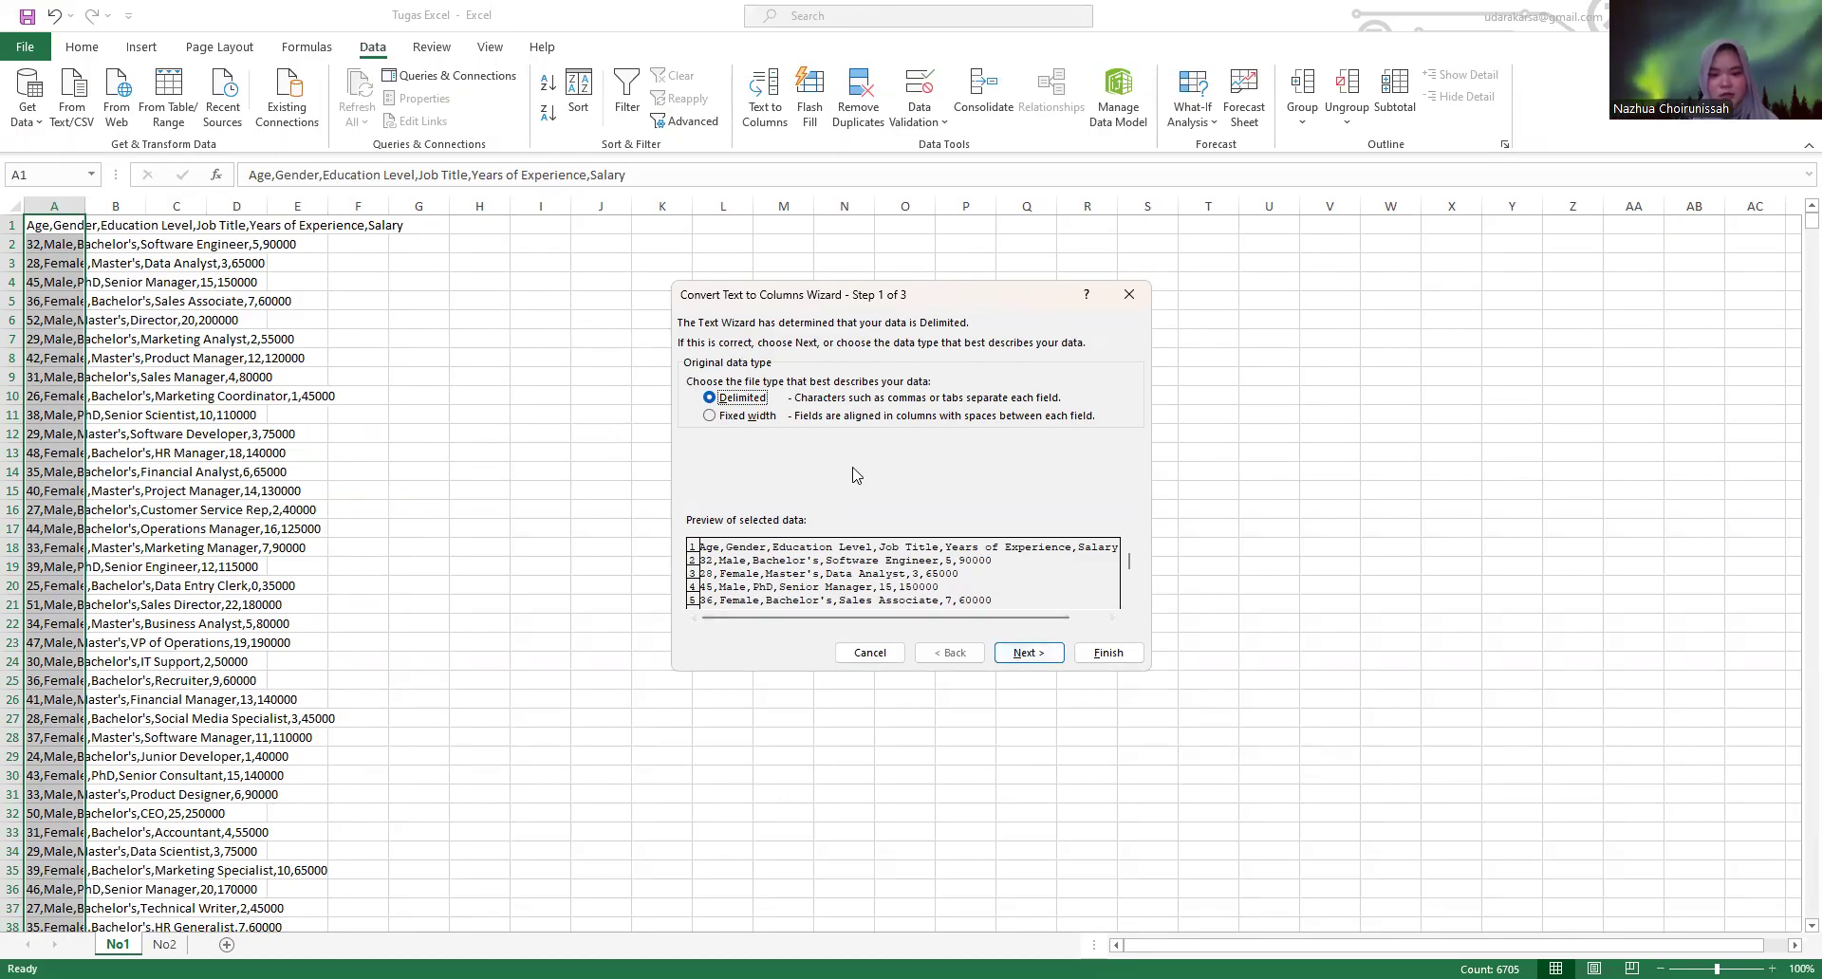
pyautogui.click(1027, 655)
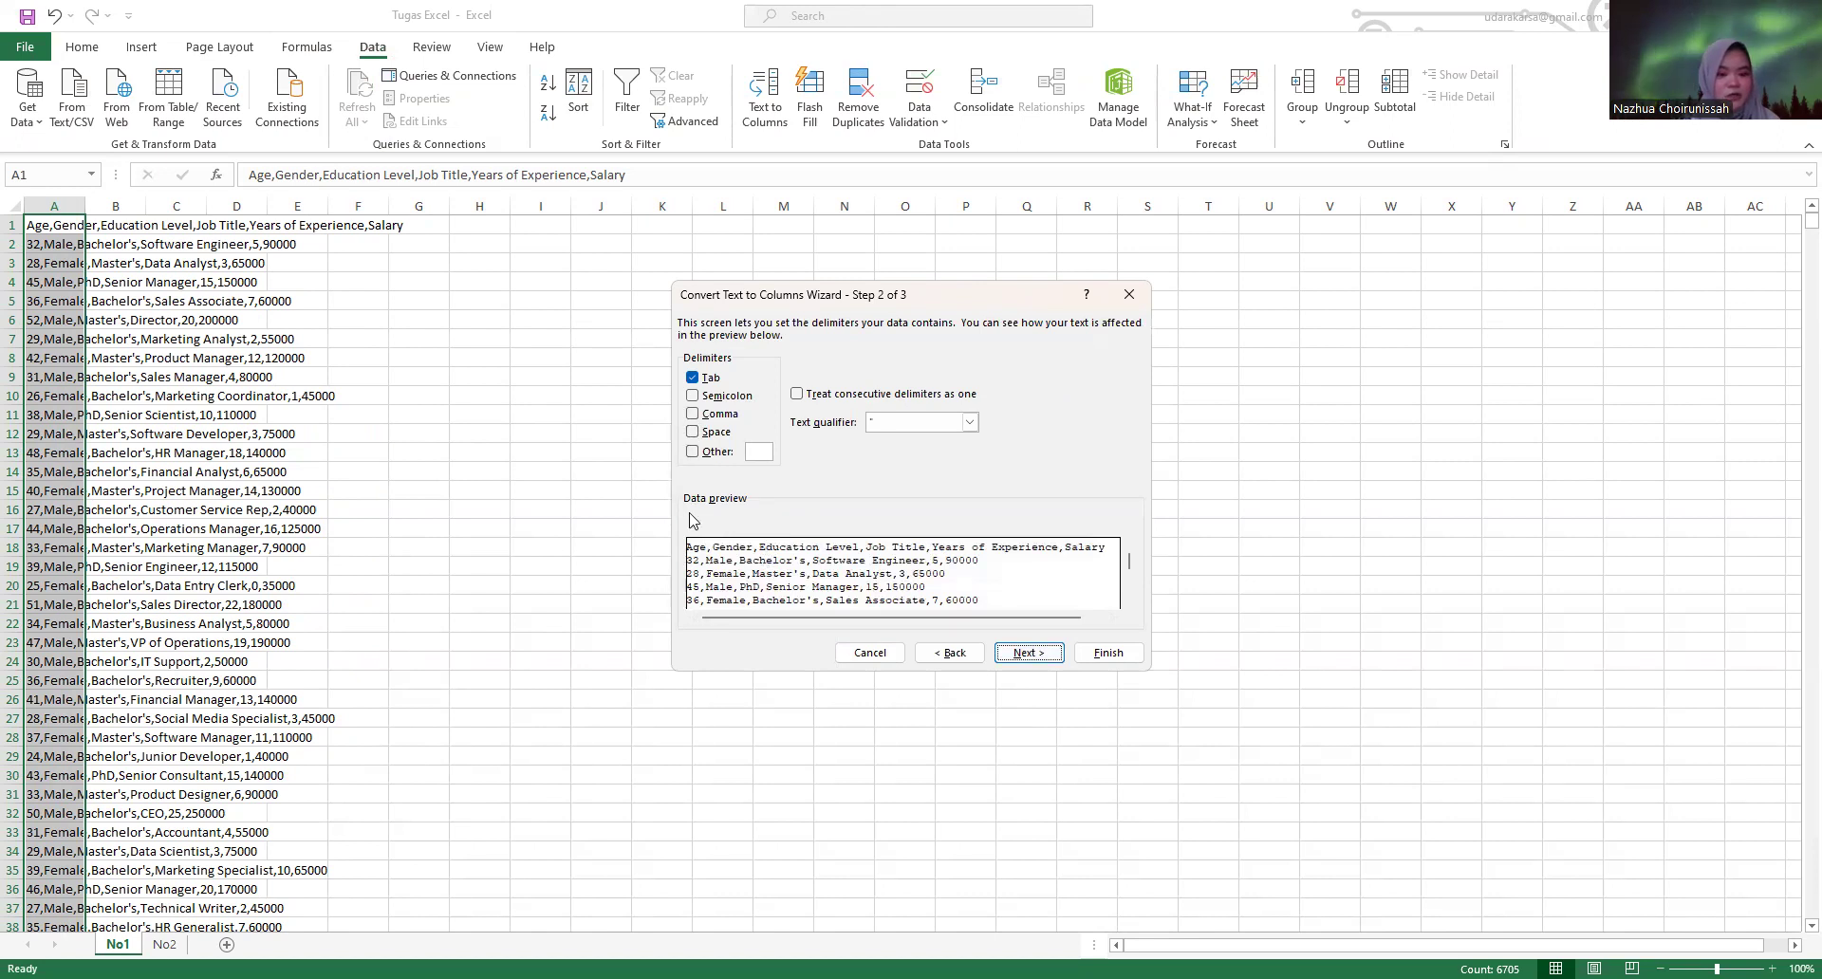
pyautogui.click(694, 415)
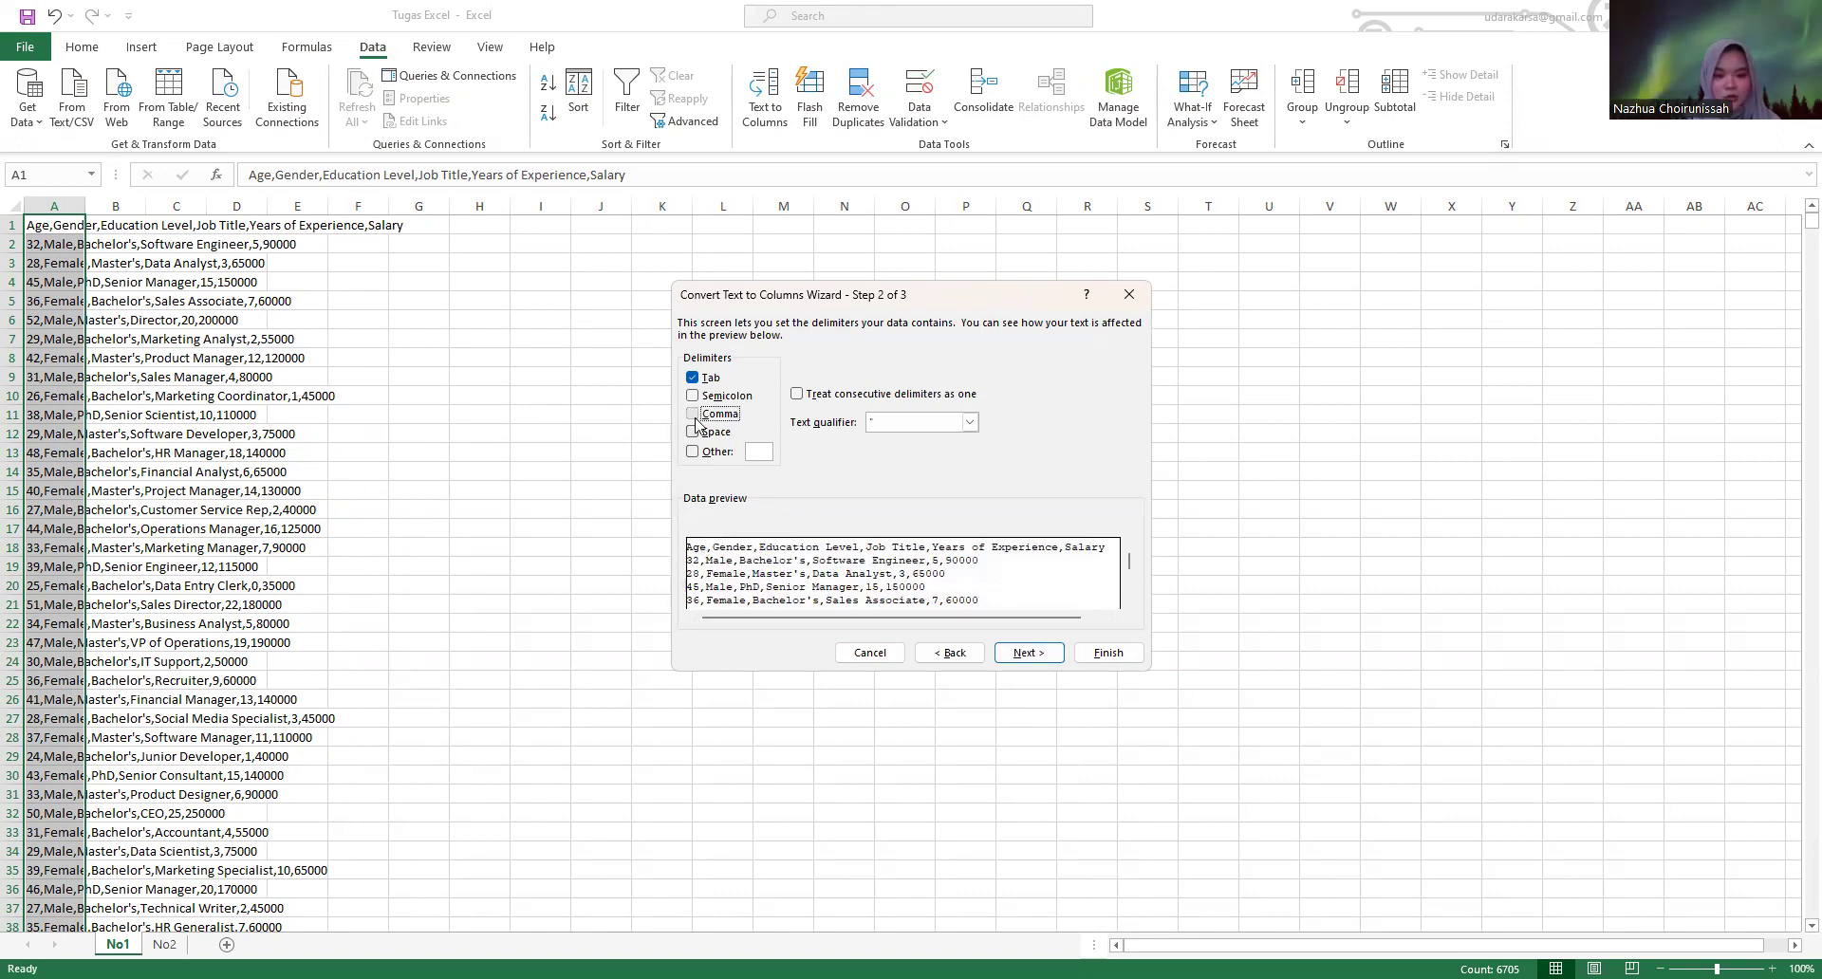
pyautogui.click(1028, 653)
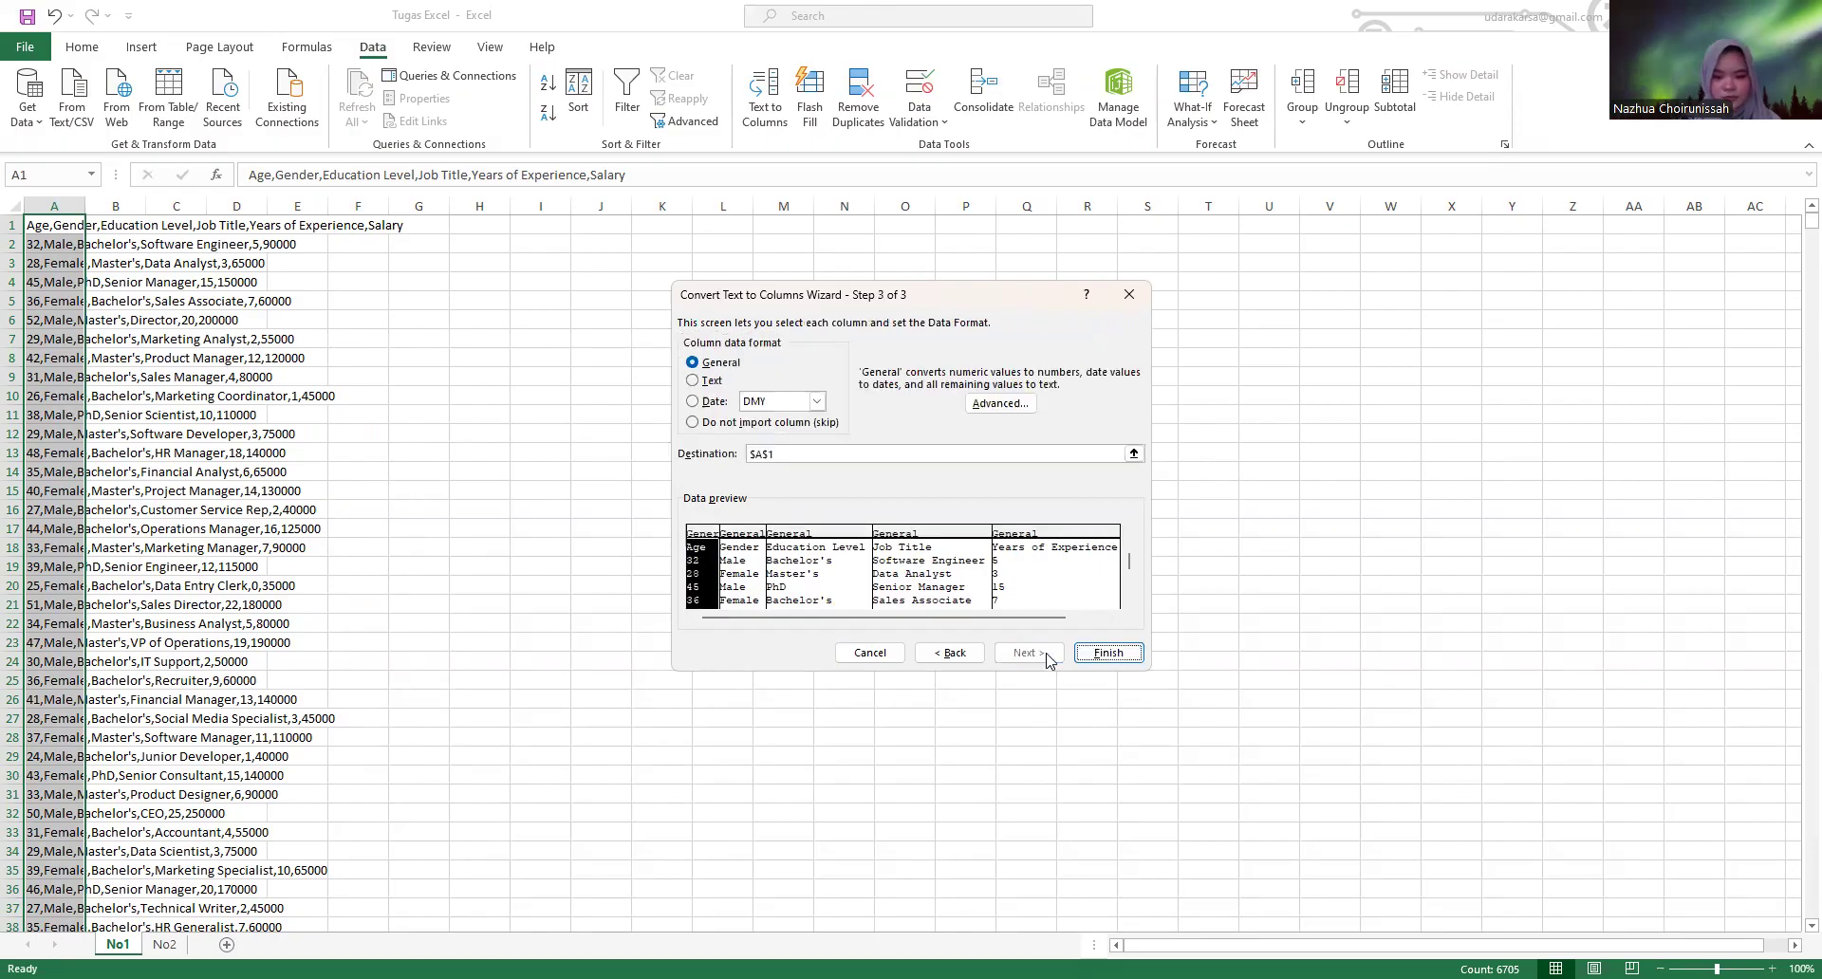
pyautogui.click(1108, 653)
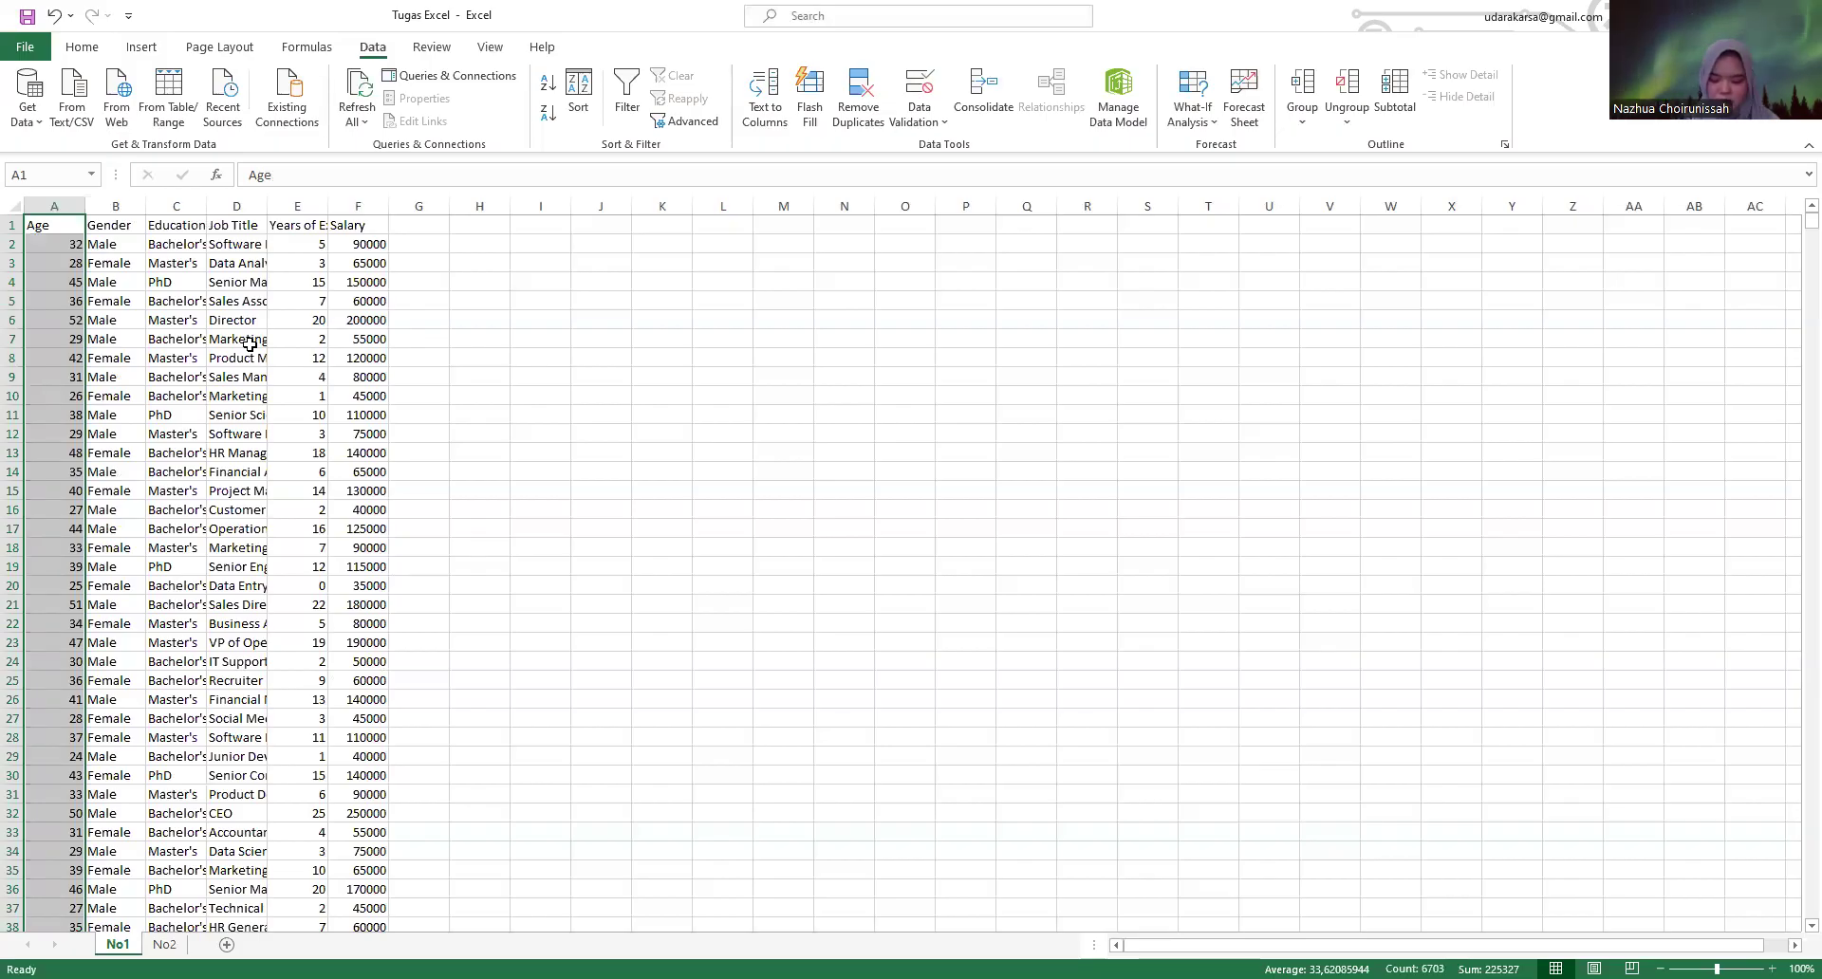
# - Centre all the split data horizontally, from the Age column through the Salary column
pyautogui.hotkey('ctrl', 'shift', 'Right')
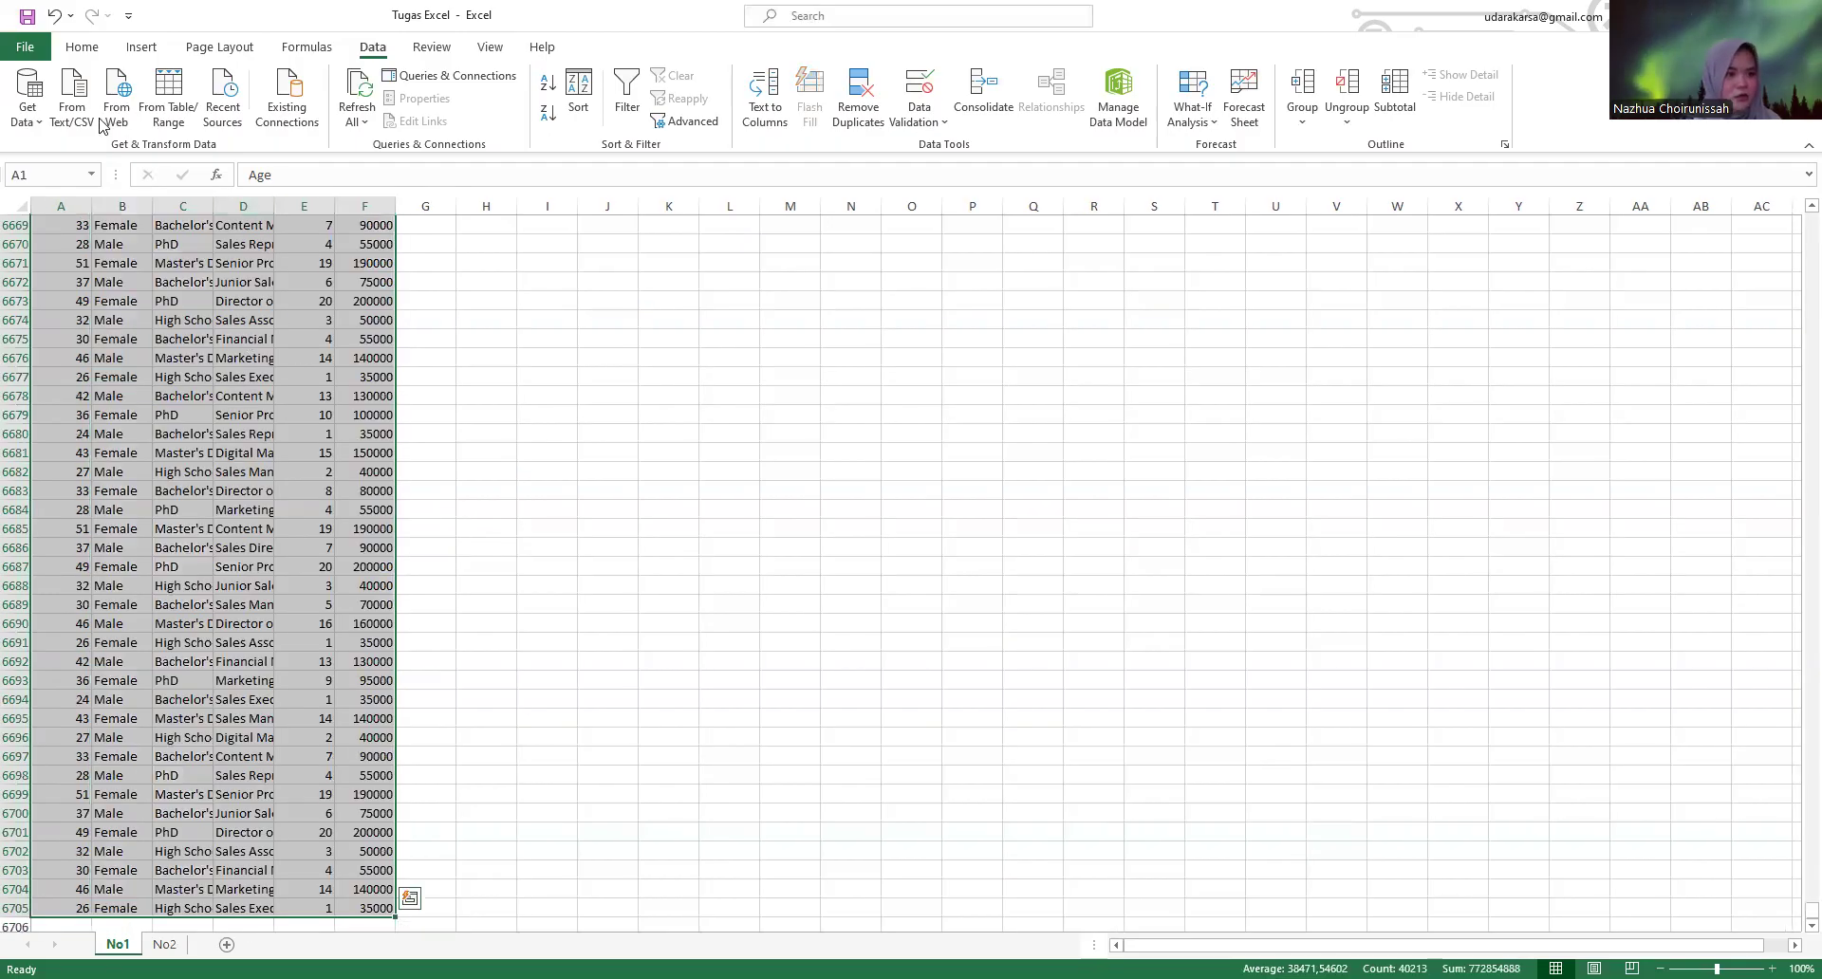
pyautogui.click(83, 47)
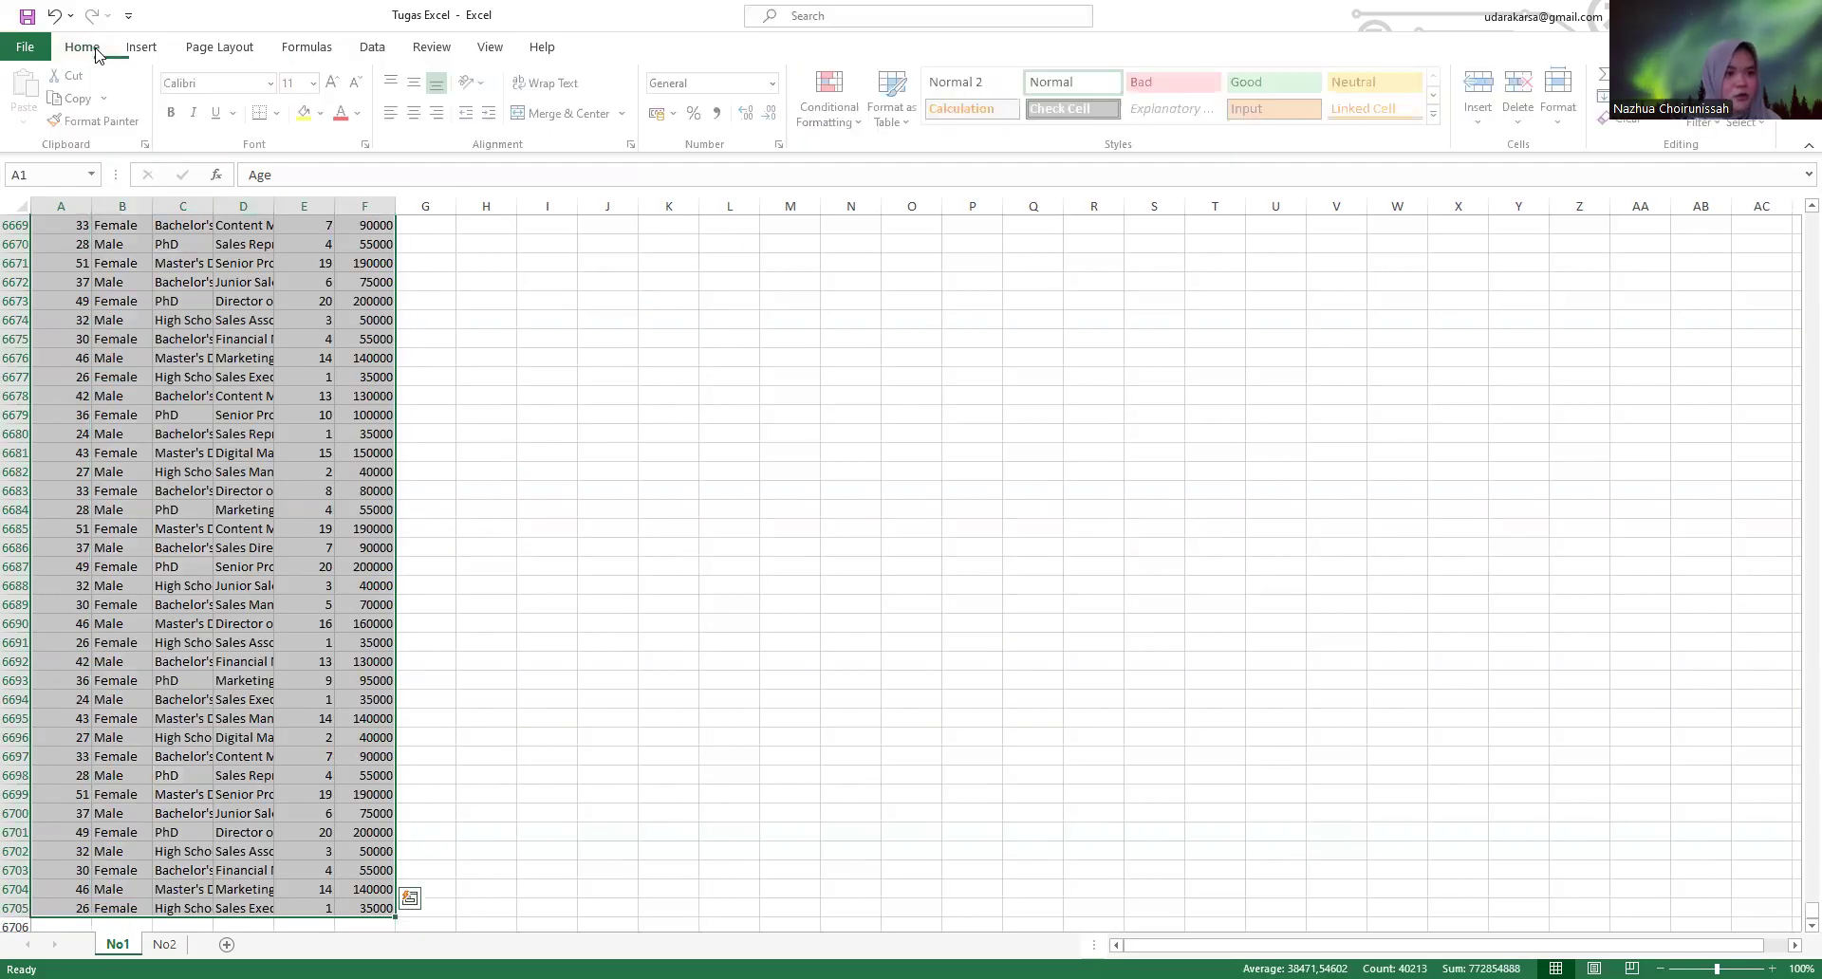
pyautogui.click(417, 113)
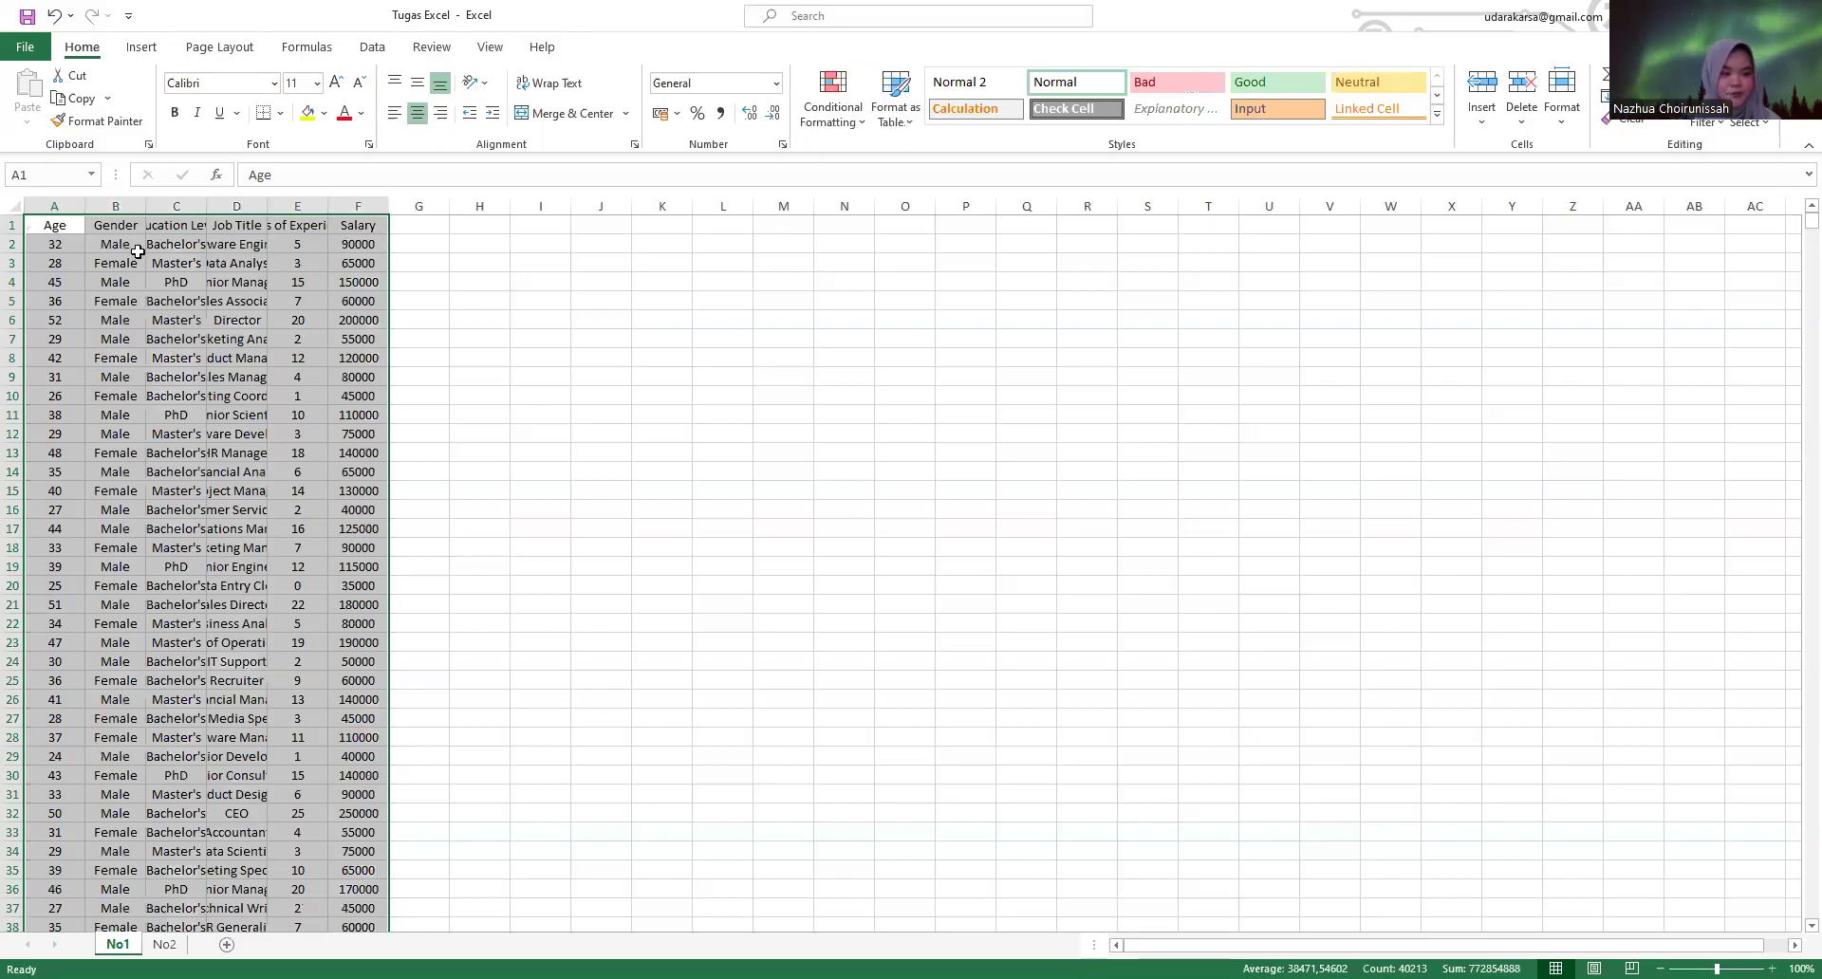
# - Insert a new sheet column before the Age column and enter the header No in A1
pyautogui.click(73, 238)
pyautogui.click(65, 226)
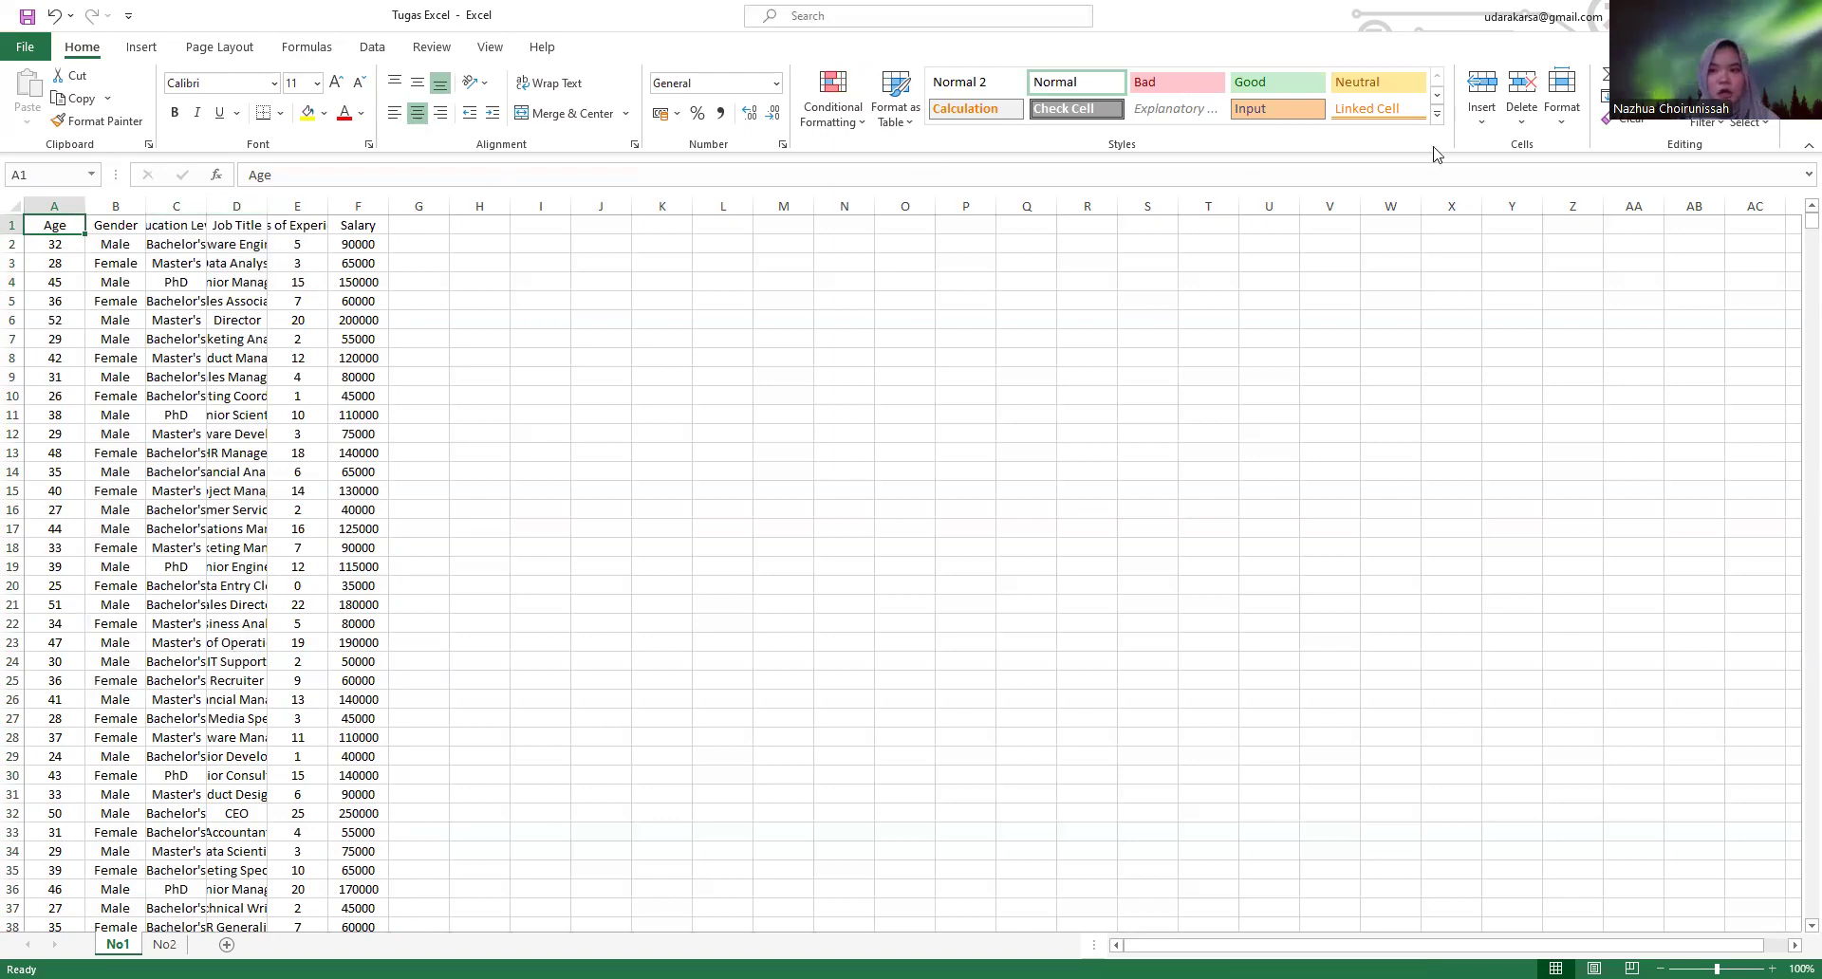
pyautogui.click(1491, 129)
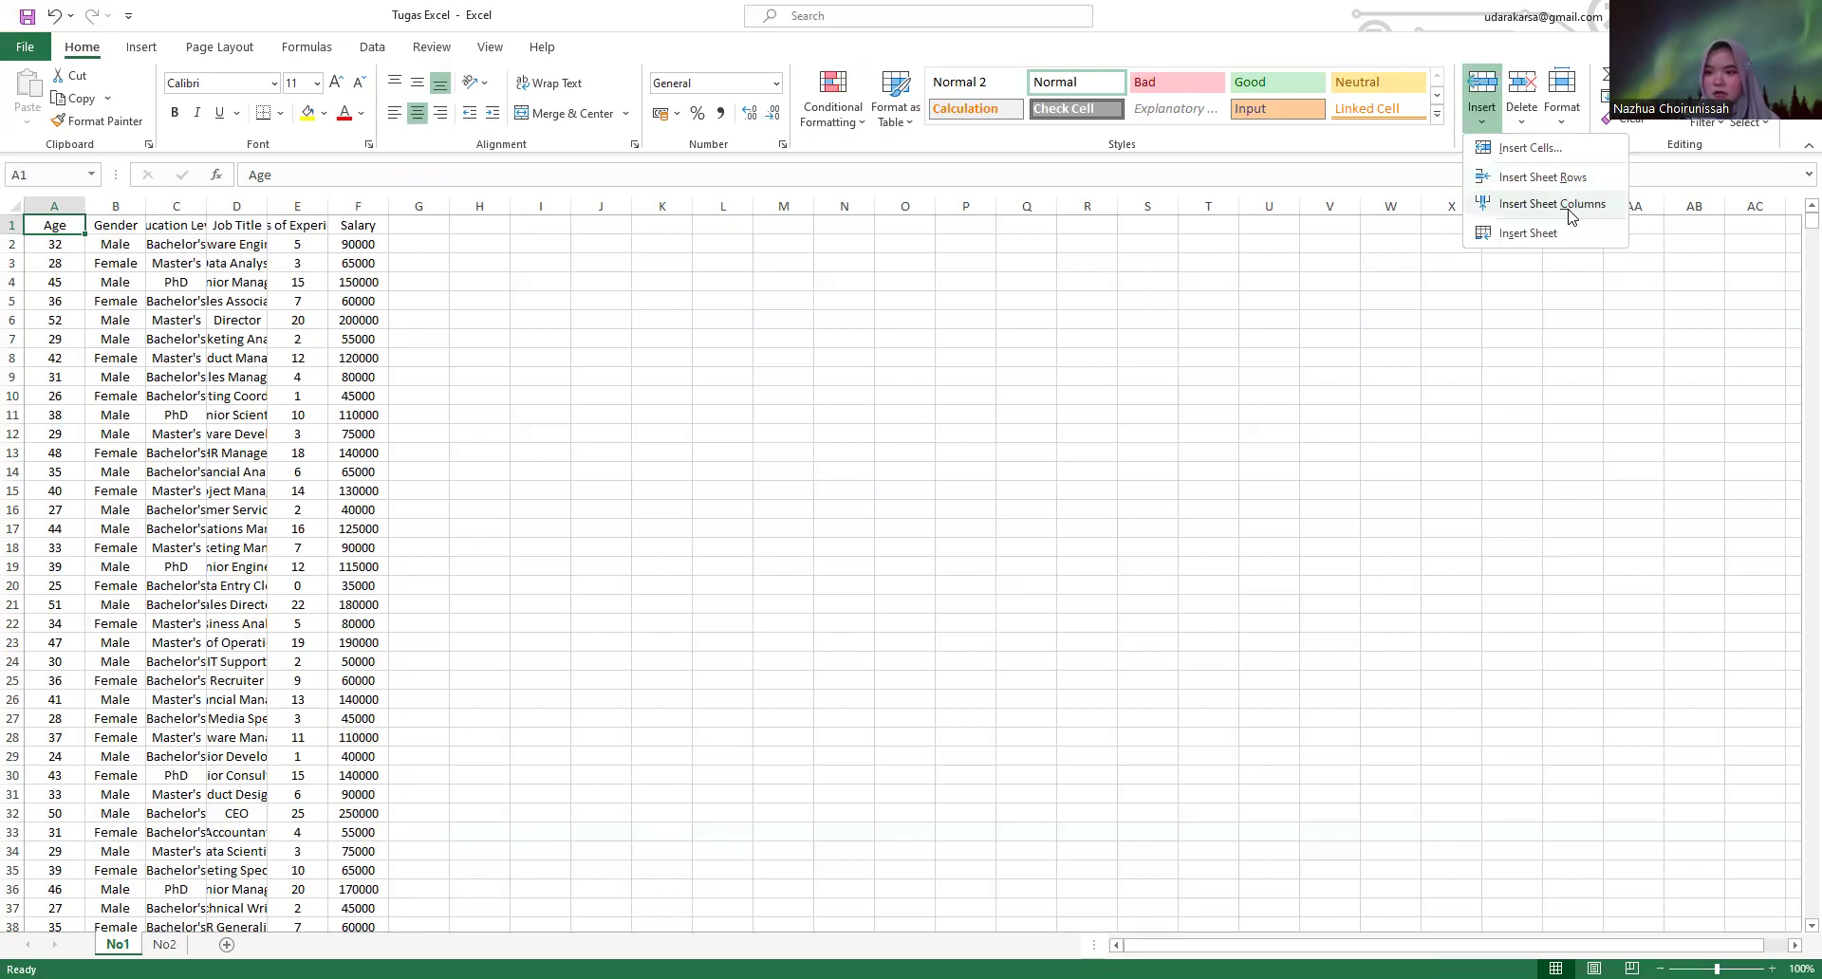
pyautogui.click(1570, 205)
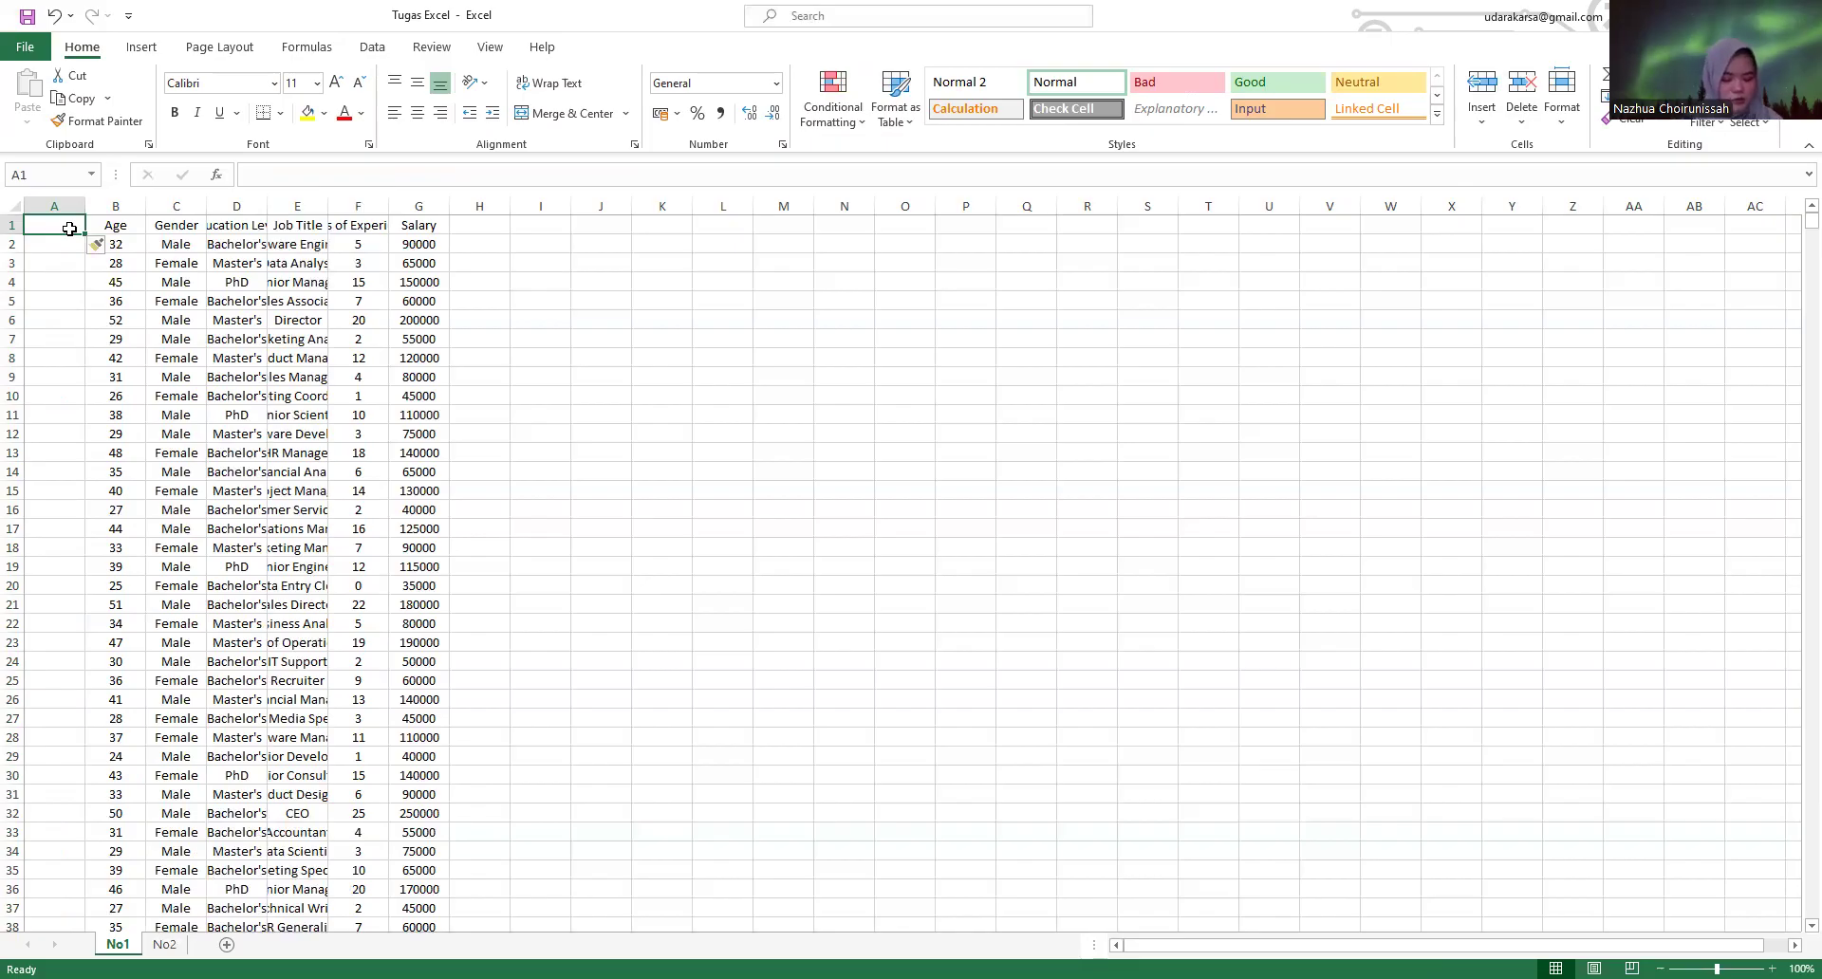
pyautogui.write('No')
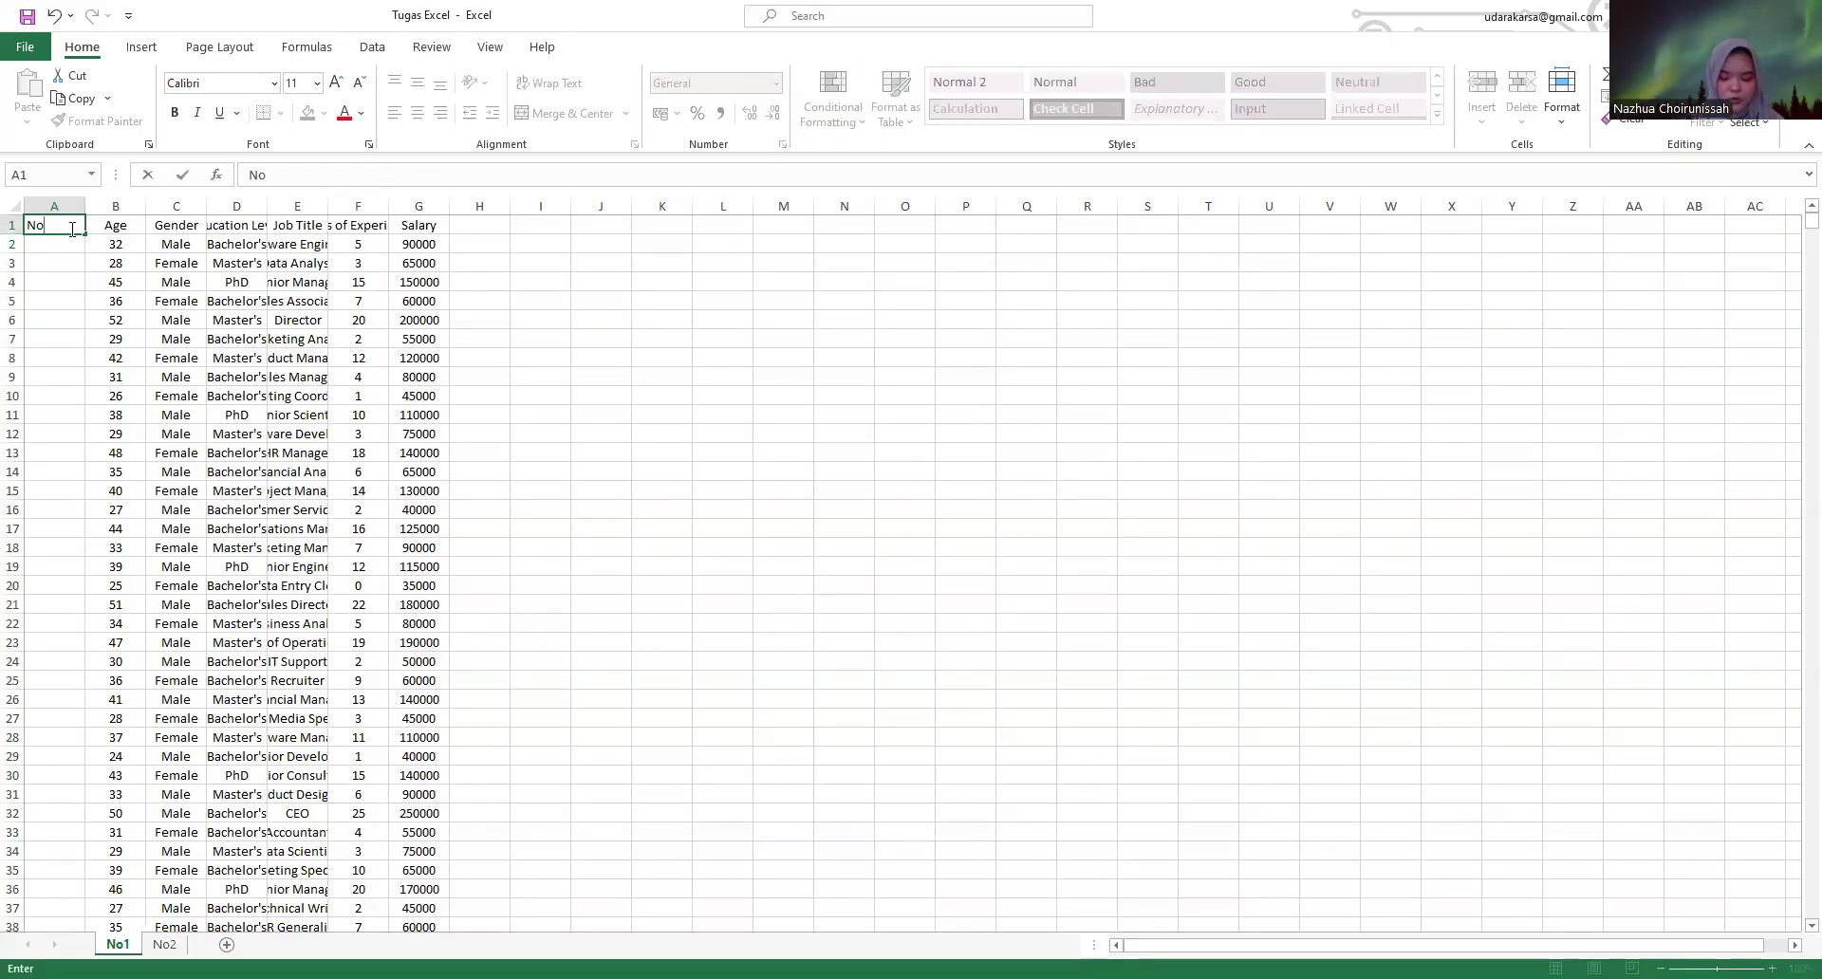
pyautogui.press('Return')
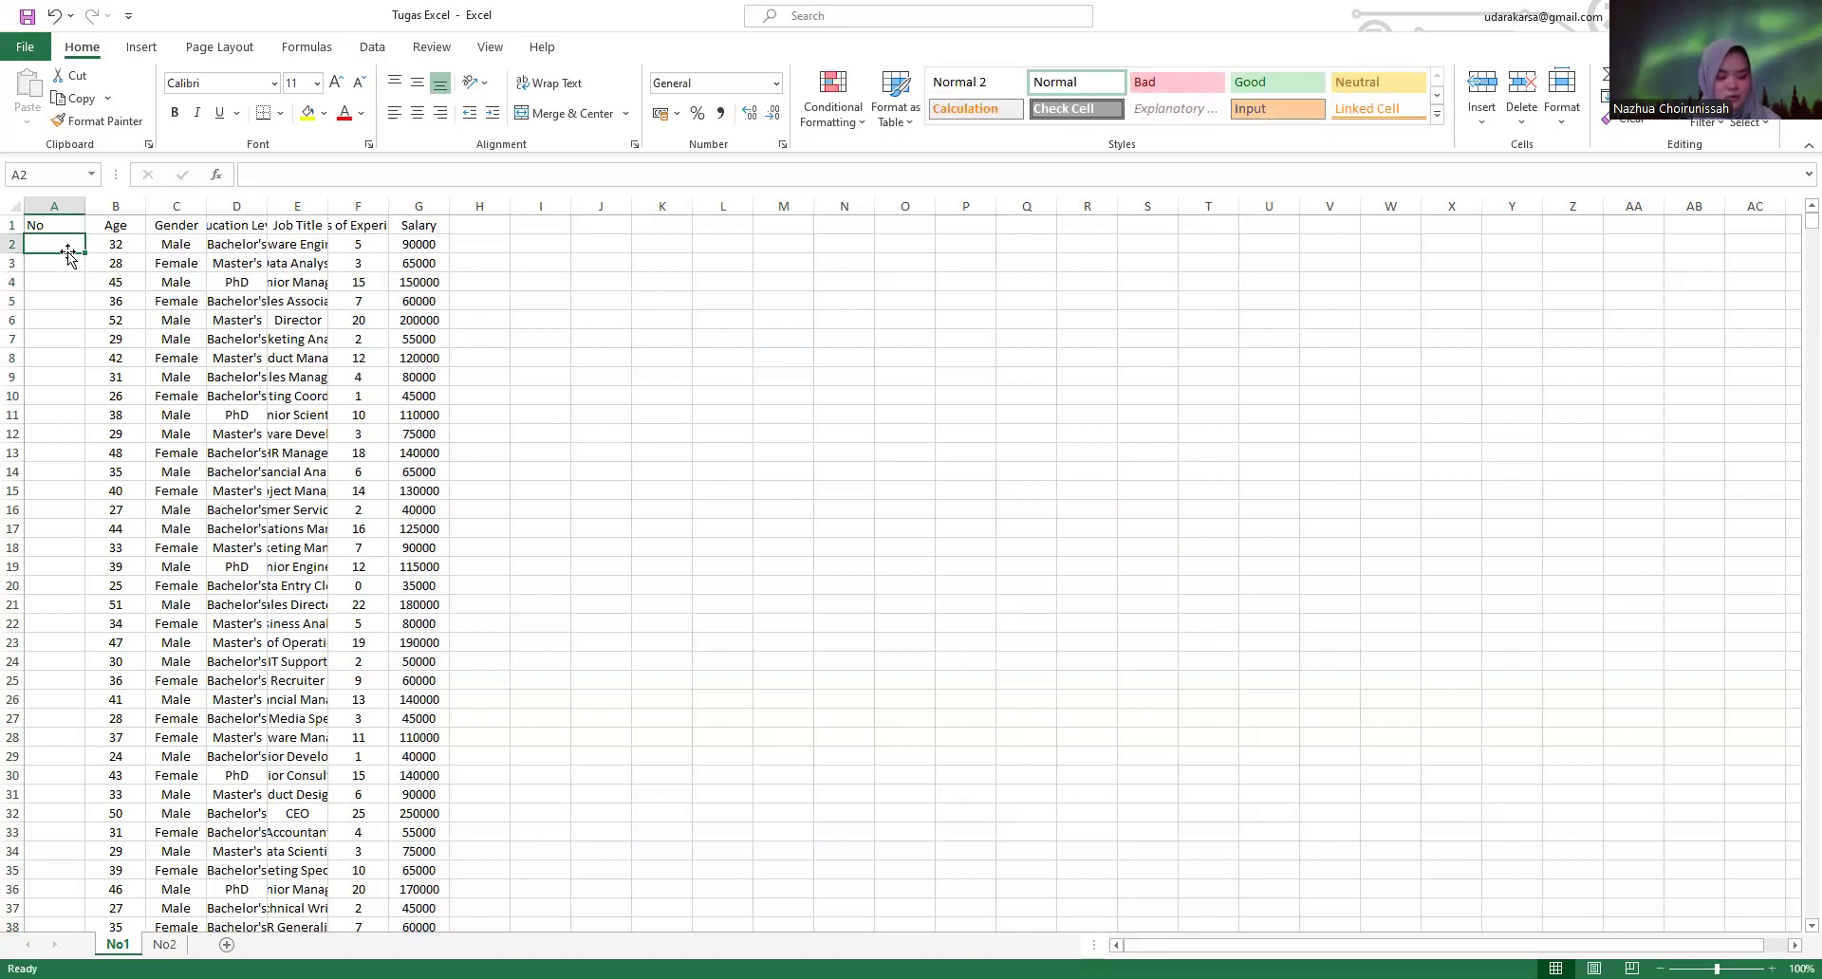
# - Find the first blank row in the data, row 174, and delete it
pyautogui.scroll(-10, 133, 427)
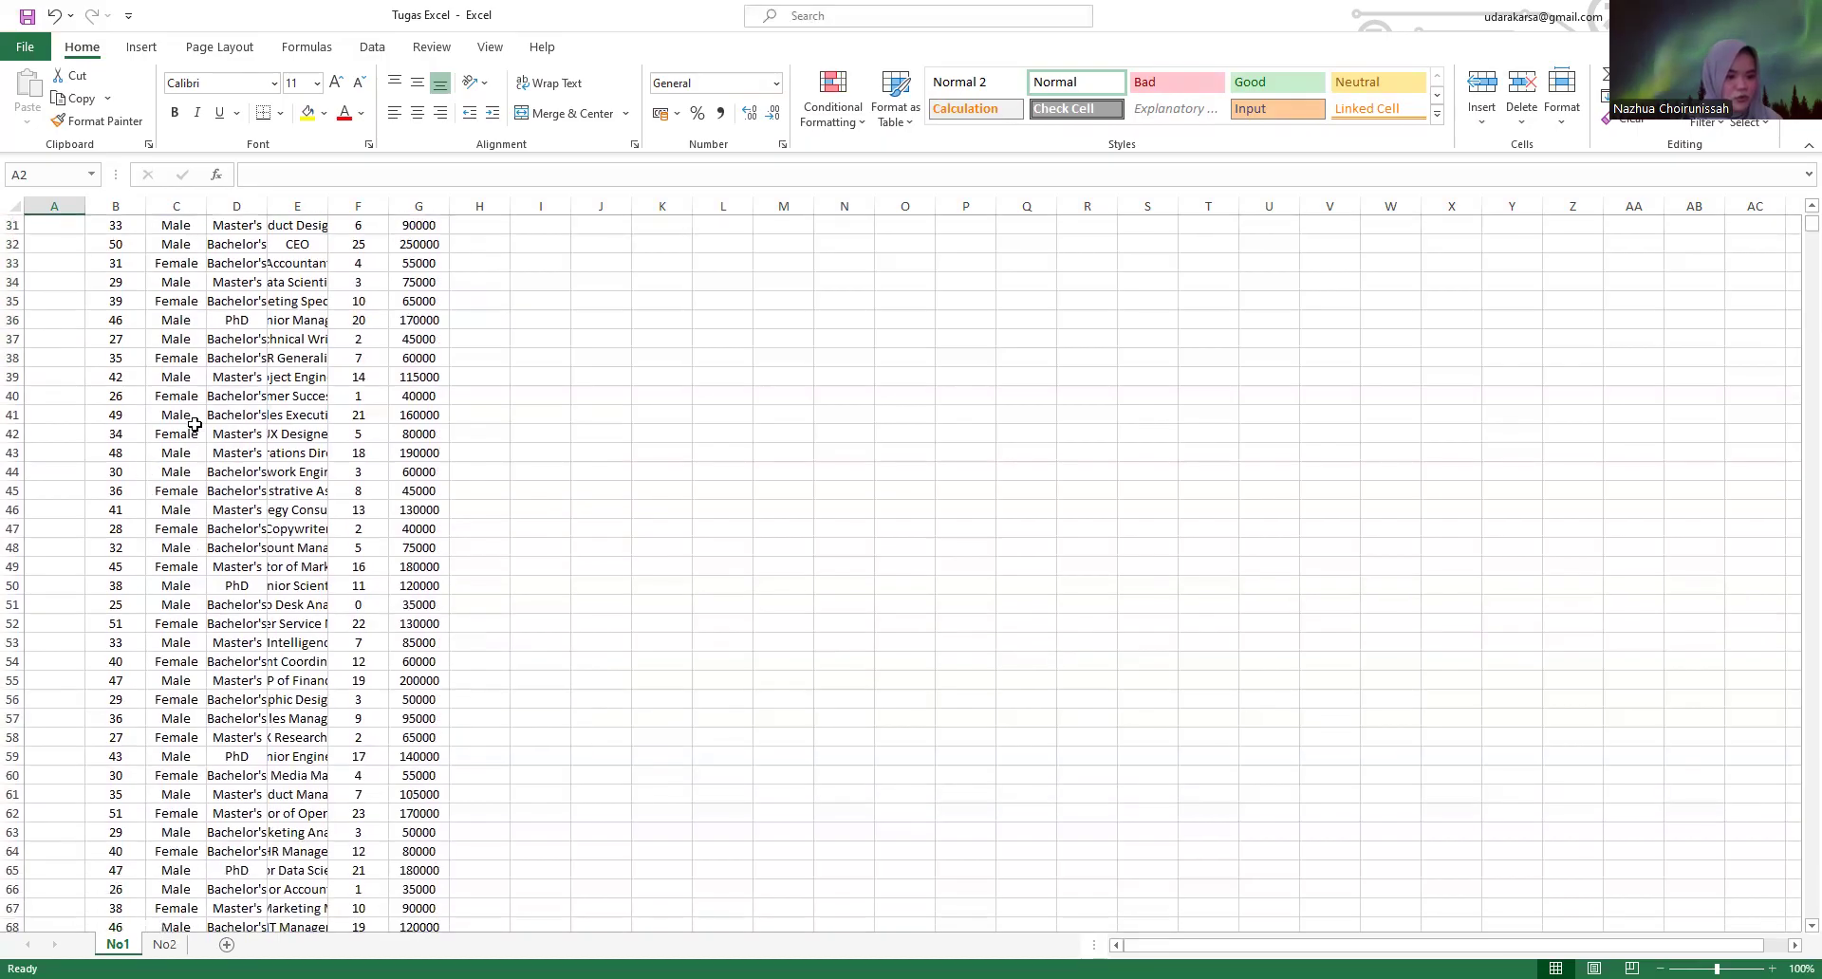
pyautogui.click(191, 419)
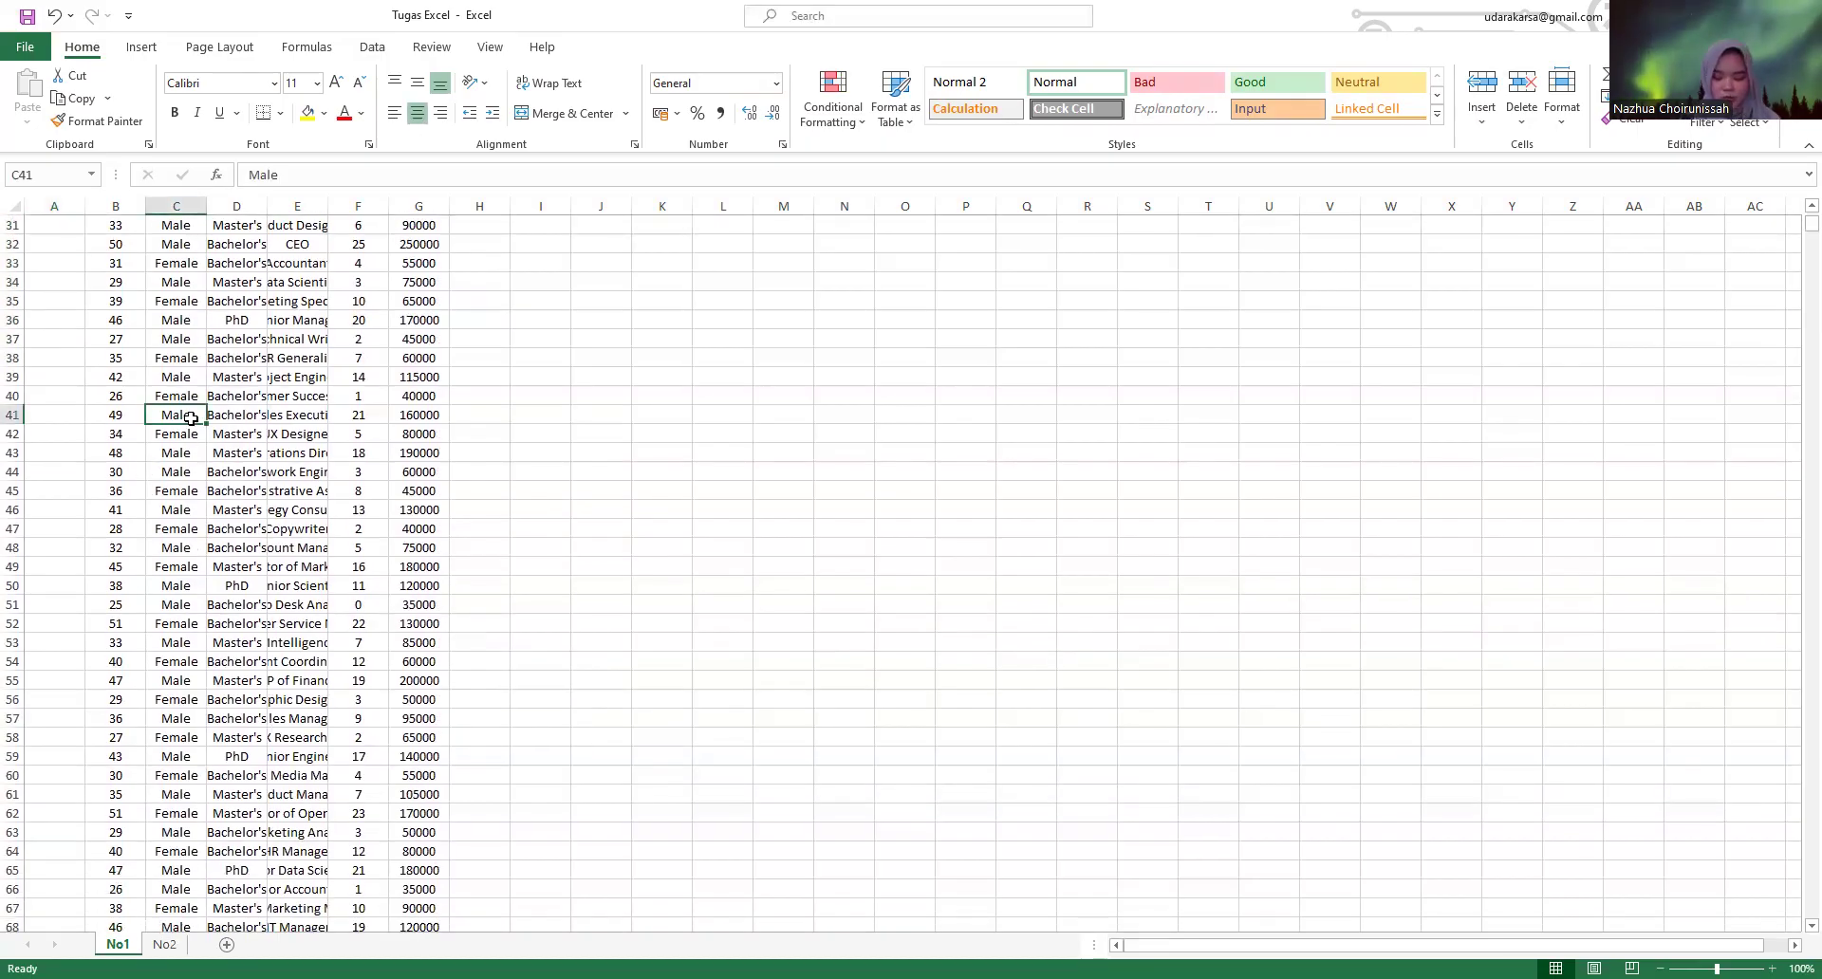
pyautogui.hotkey('ctrl', 'shift', 'Down')
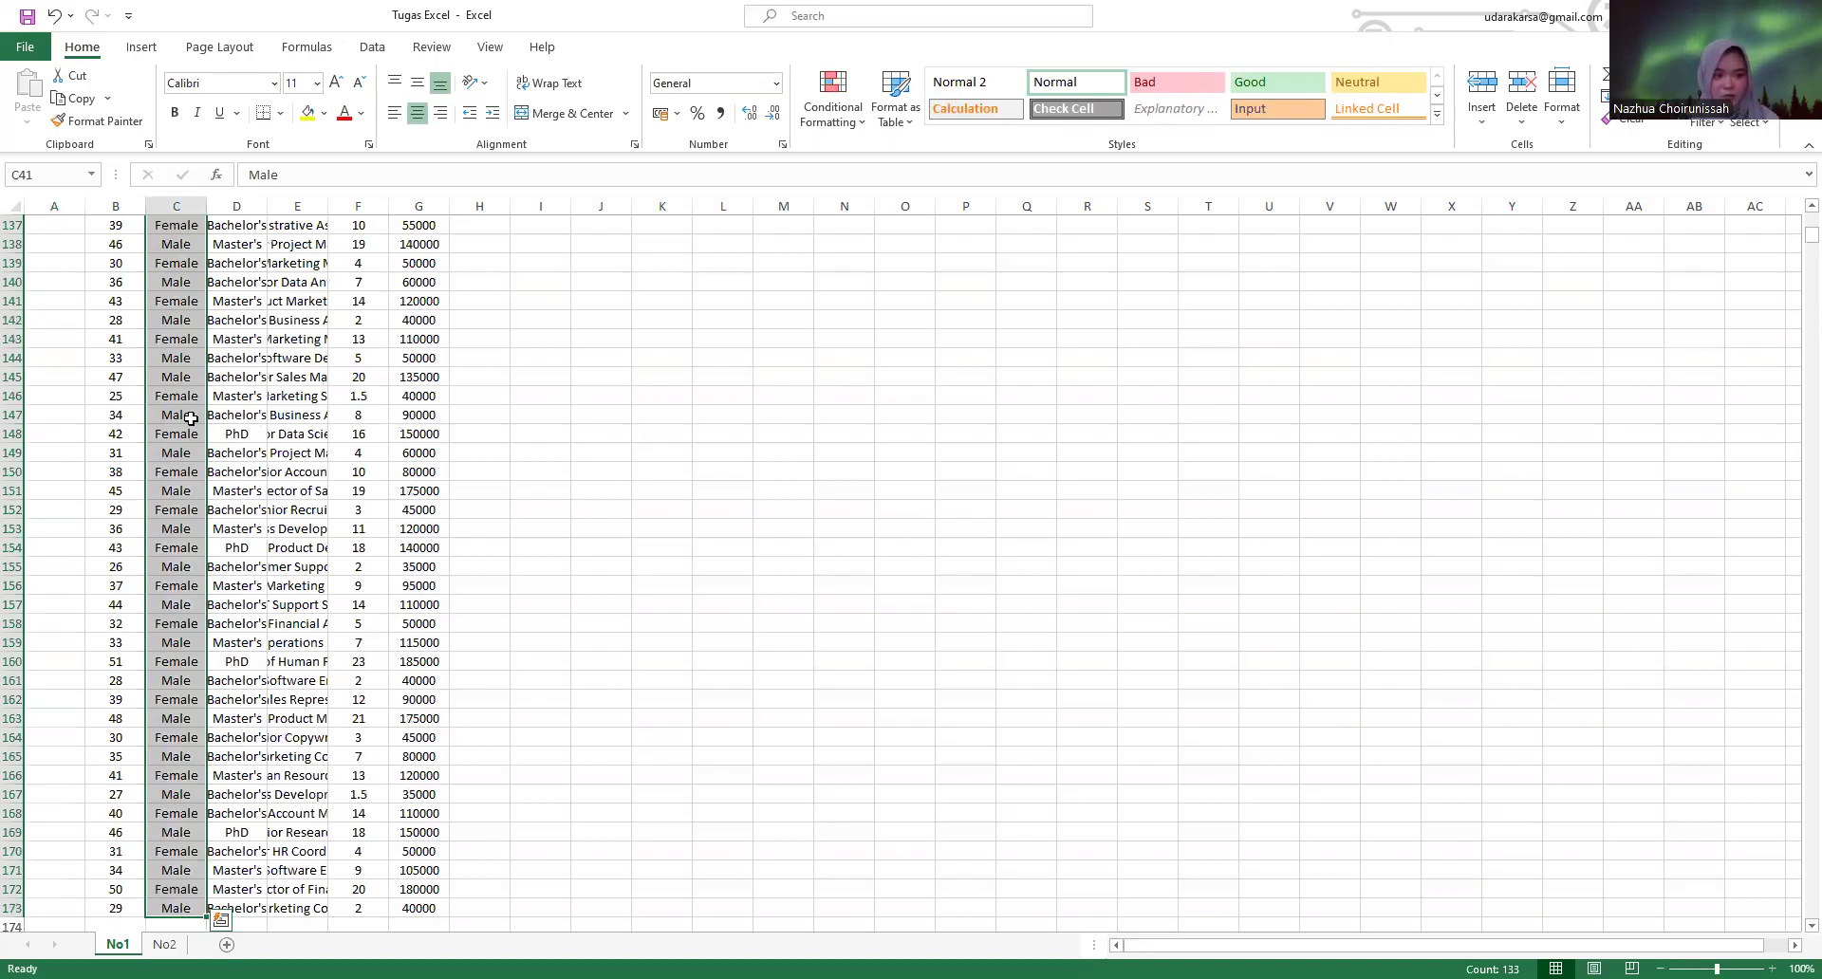
pyautogui.scroll(-1, 245, 570)
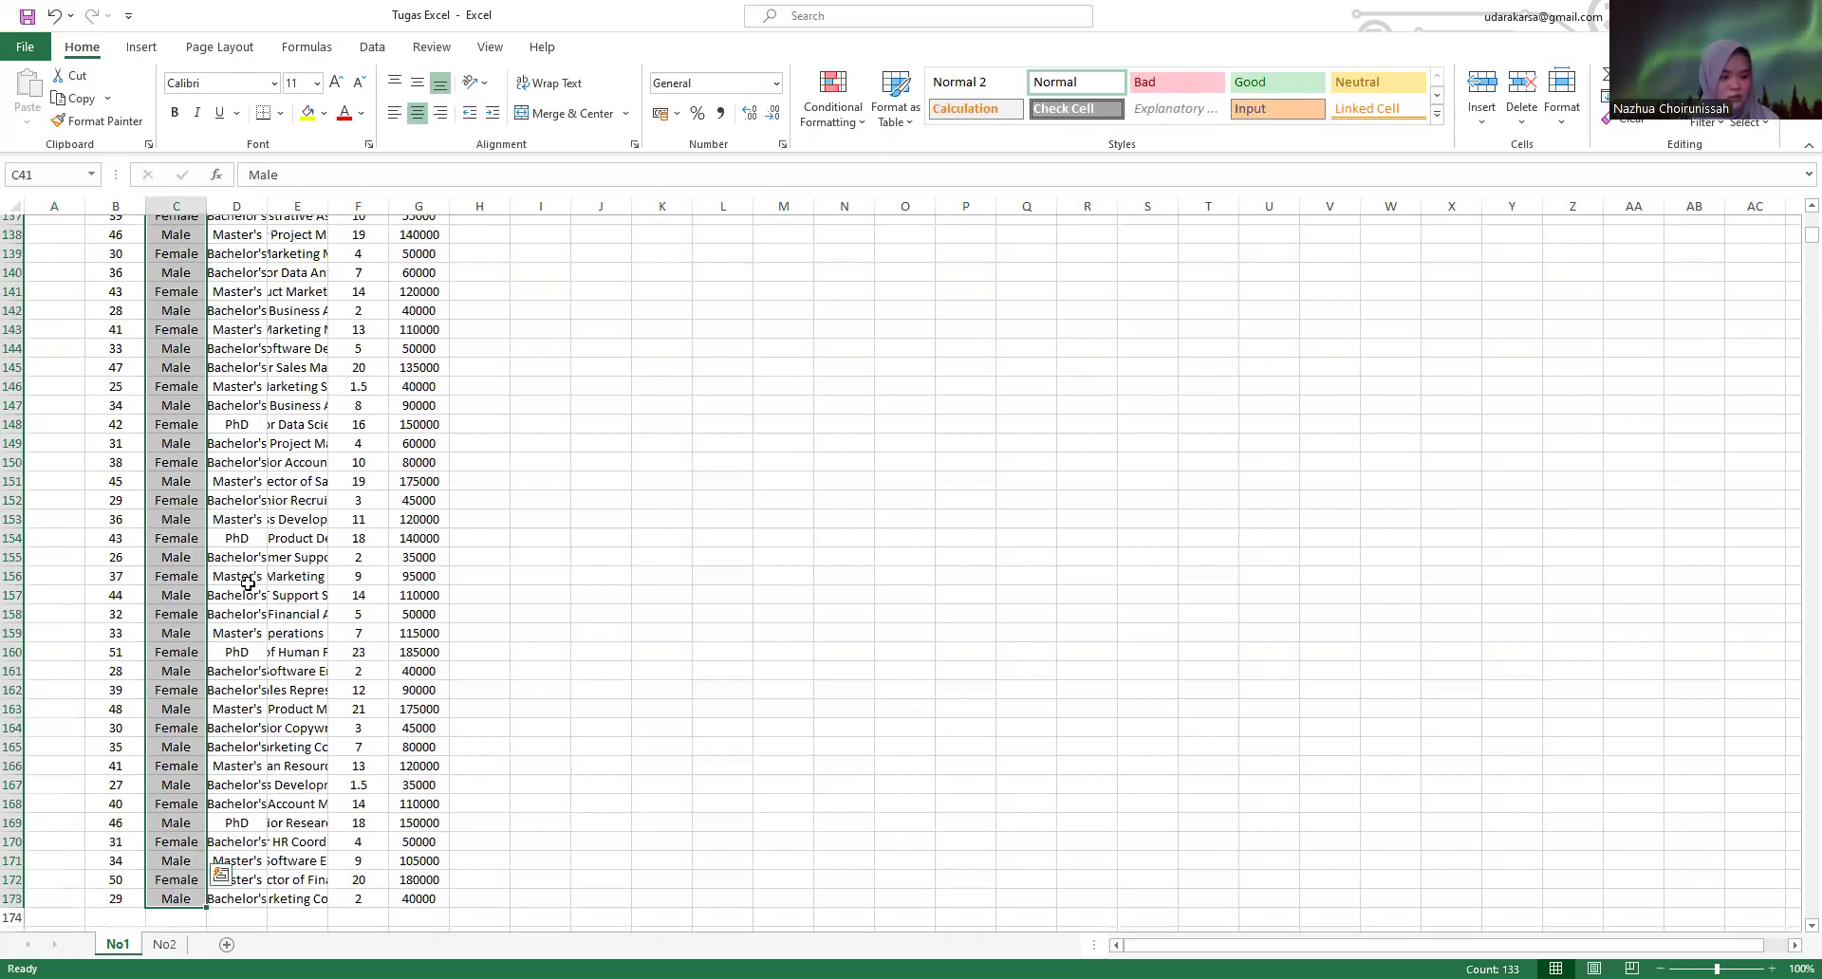
pyautogui.scroll(-6, 247, 604)
pyautogui.click(153, 595)
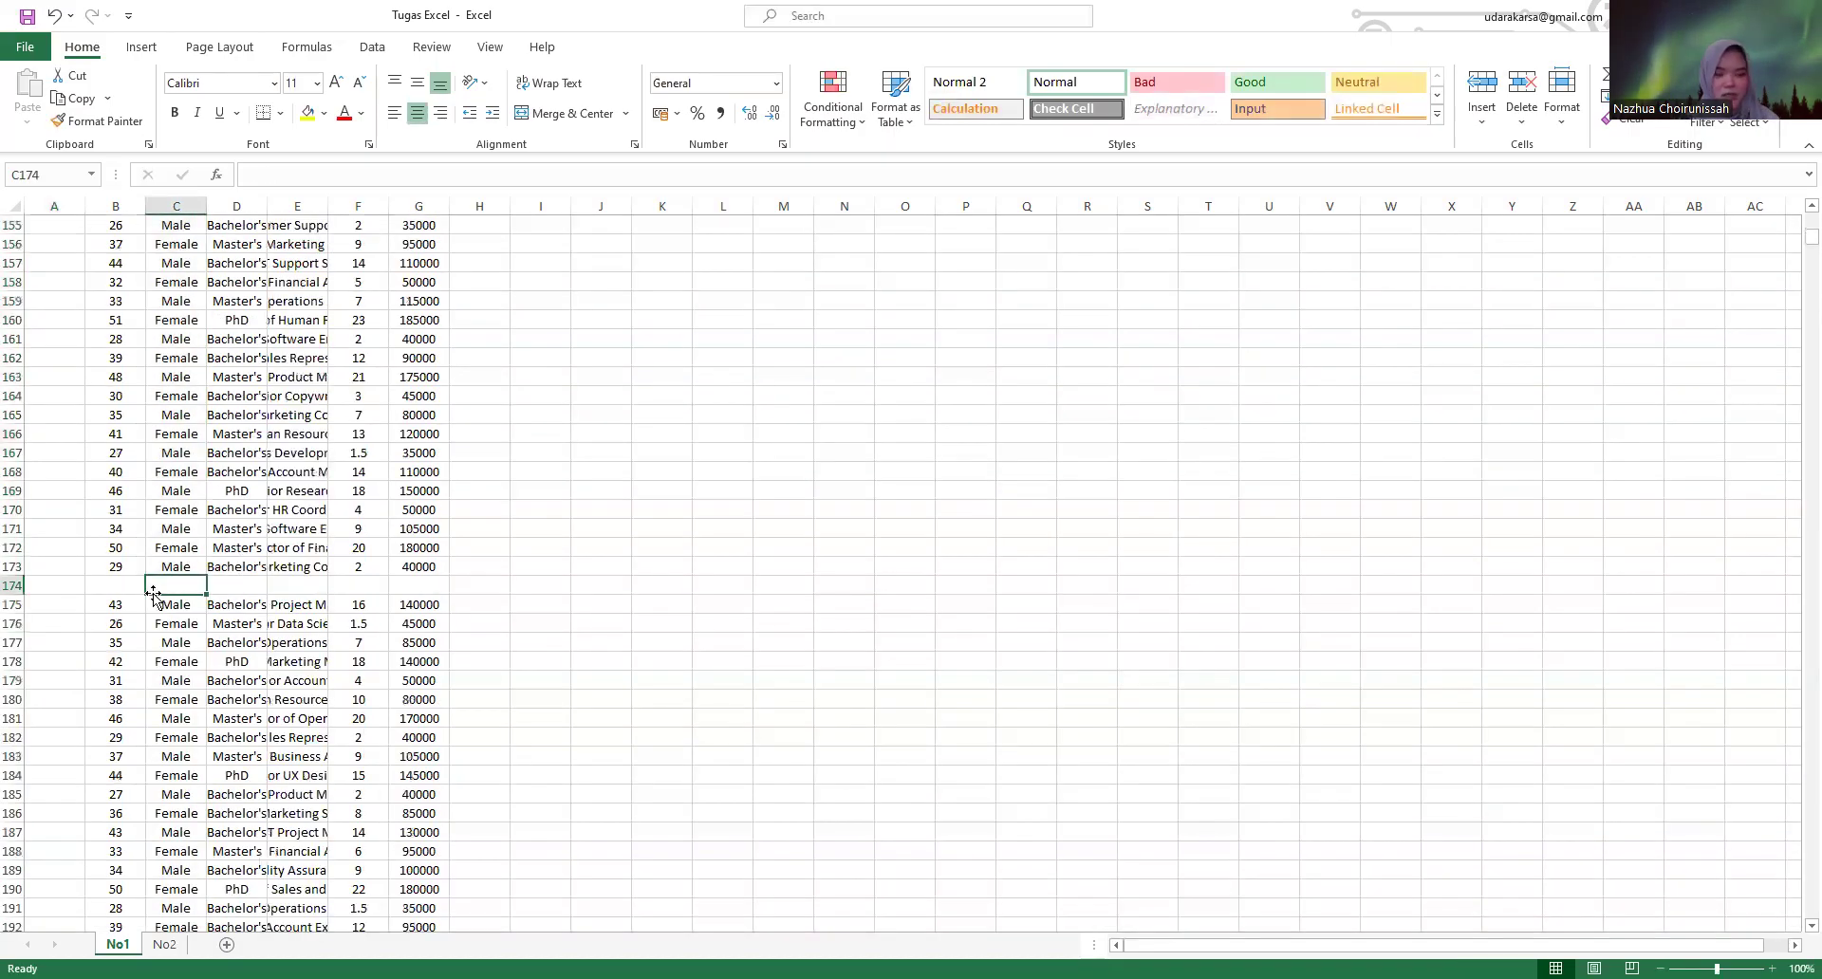
pyautogui.click(18, 586)
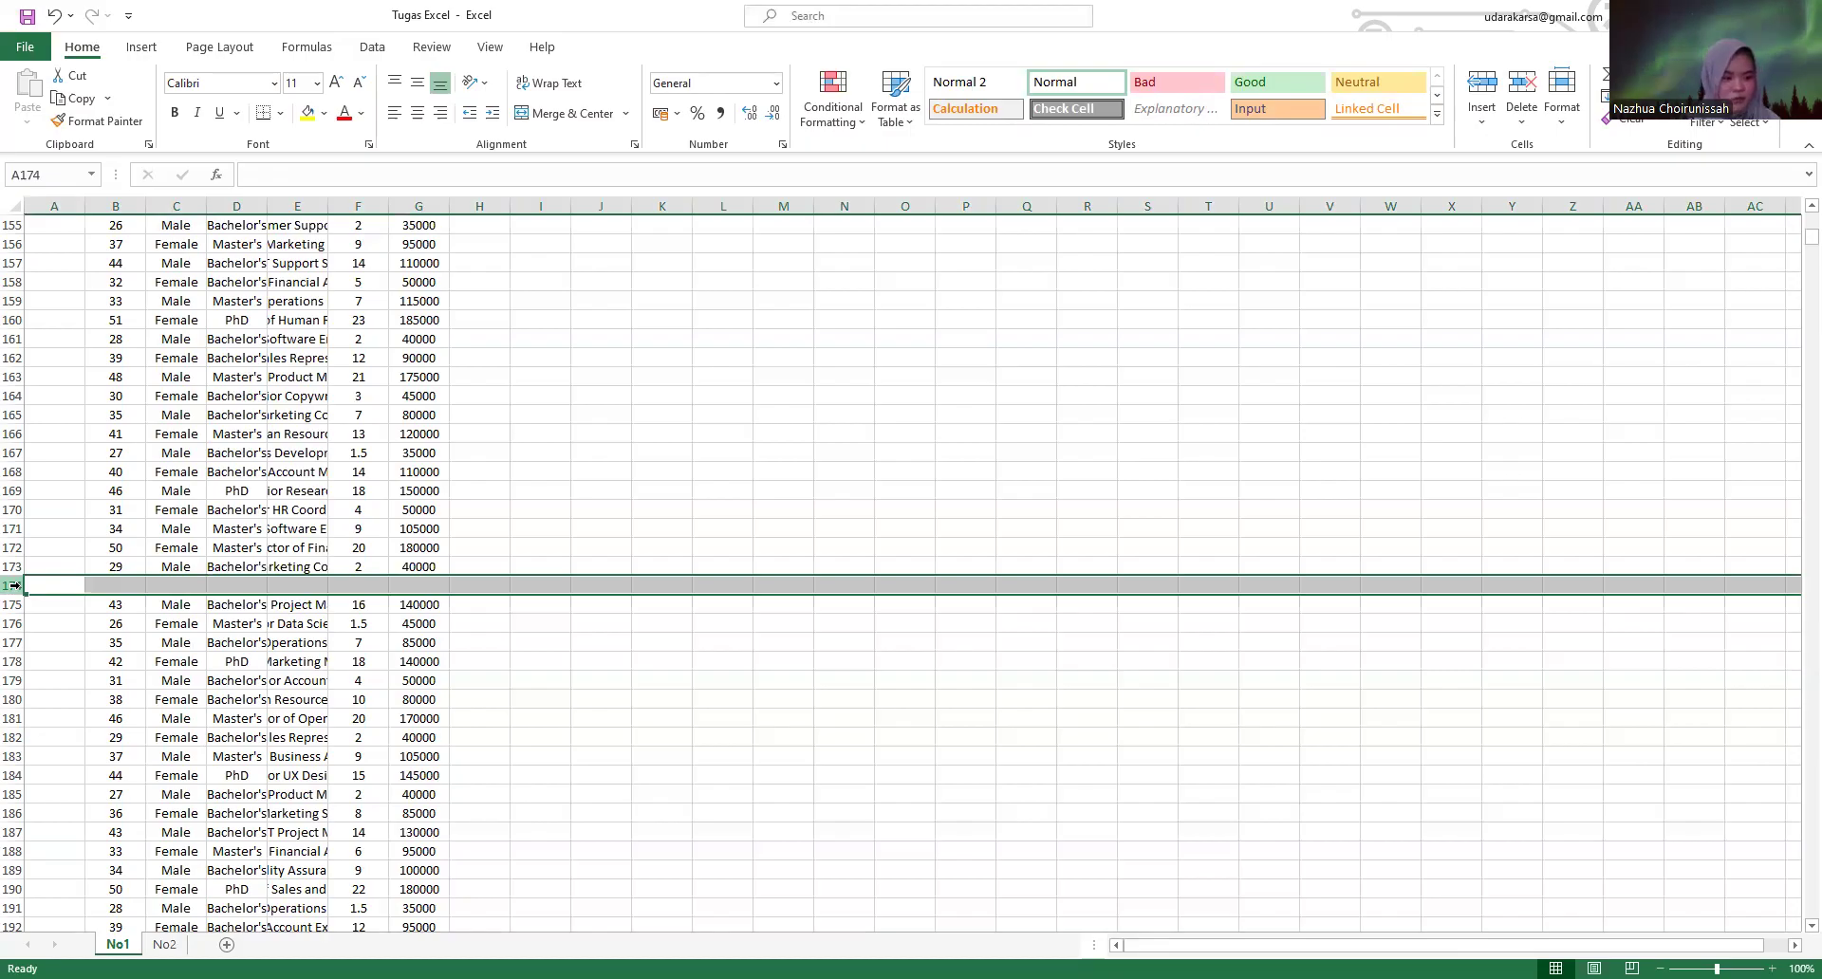
pyautogui.rightClick(15, 585)
pyautogui.click(82, 777)
# - Find the next blank row further down the data, row 261, and delete it
pyautogui.scroll(-6, 78, 611)
pyautogui.click(183, 260)
pyautogui.hotkey('ctrl', 'shift', 'Down')
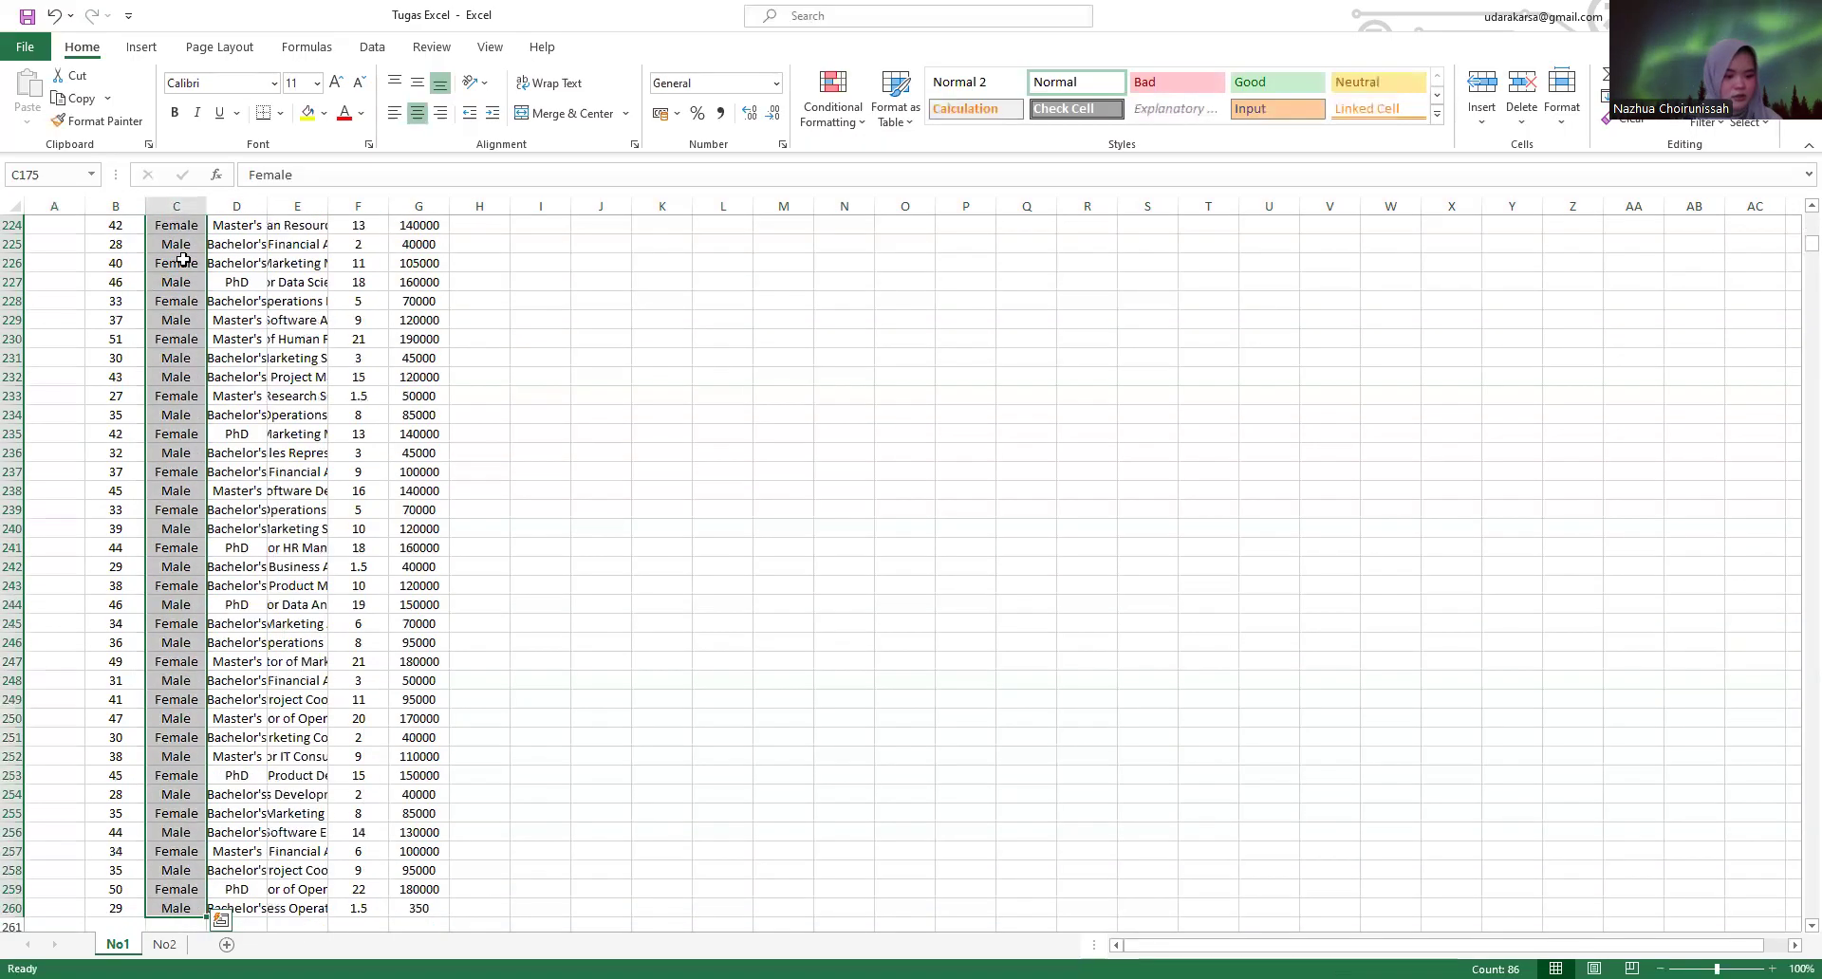
pyautogui.scroll(-4, 242, 608)
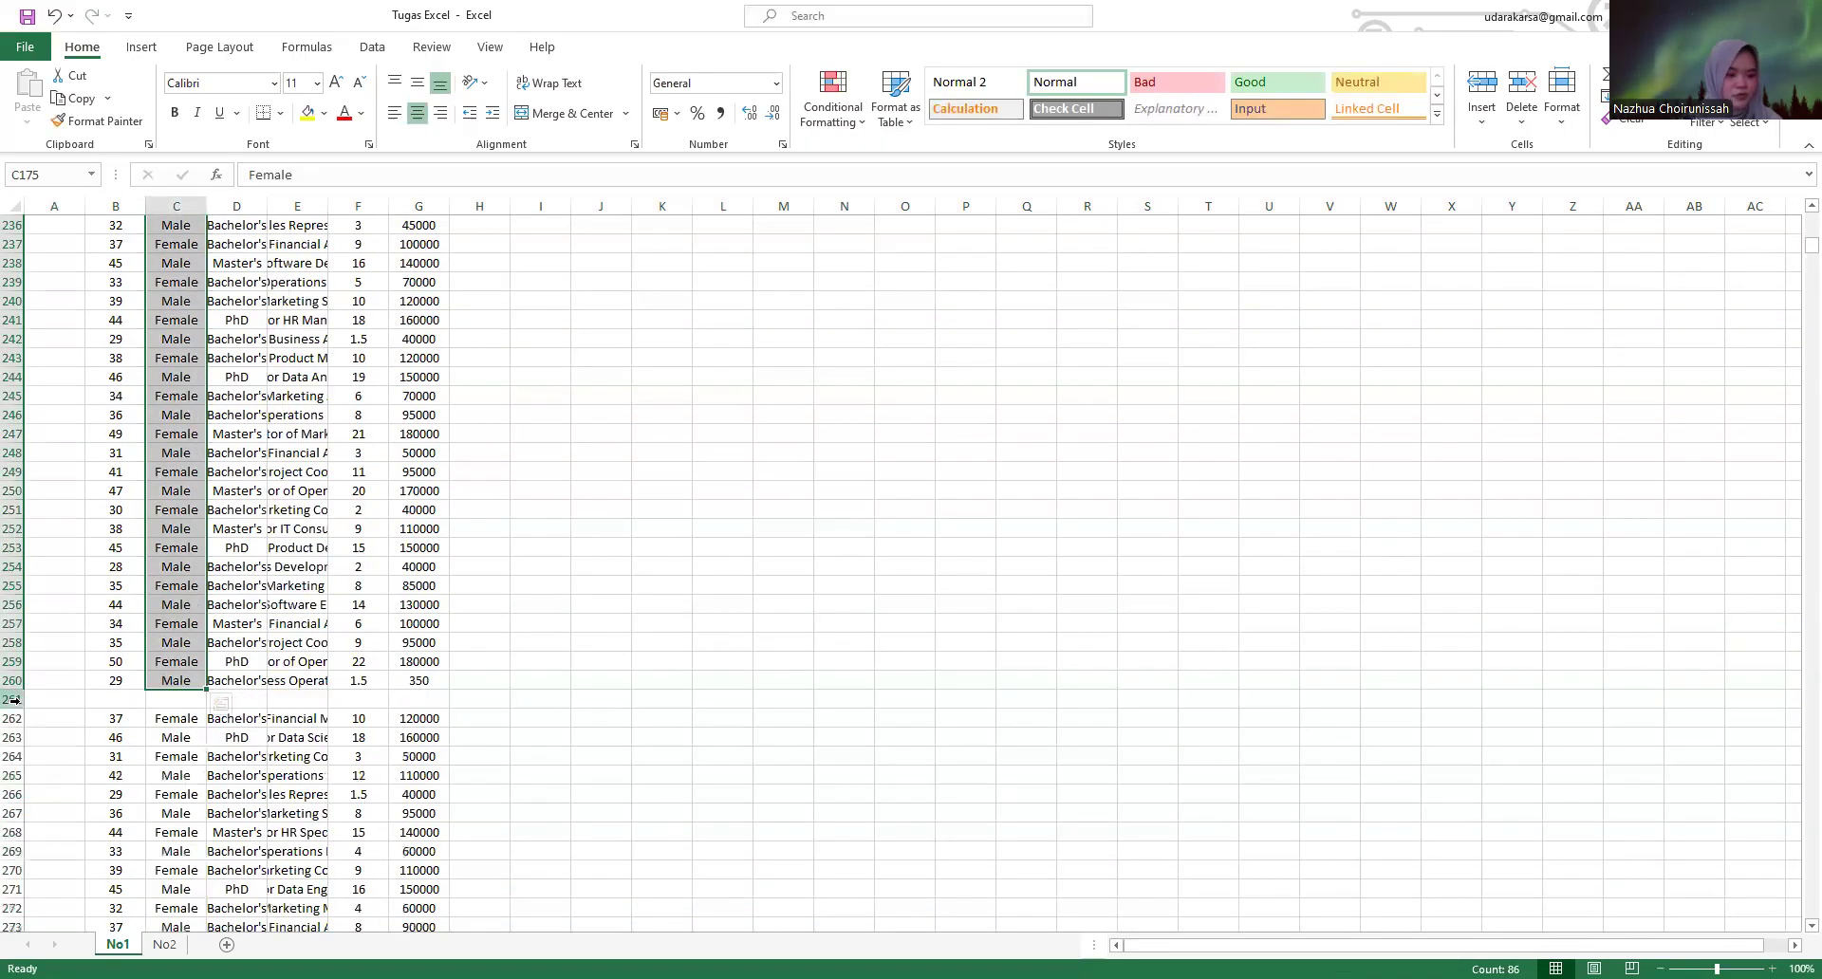
pyautogui.click(15, 700)
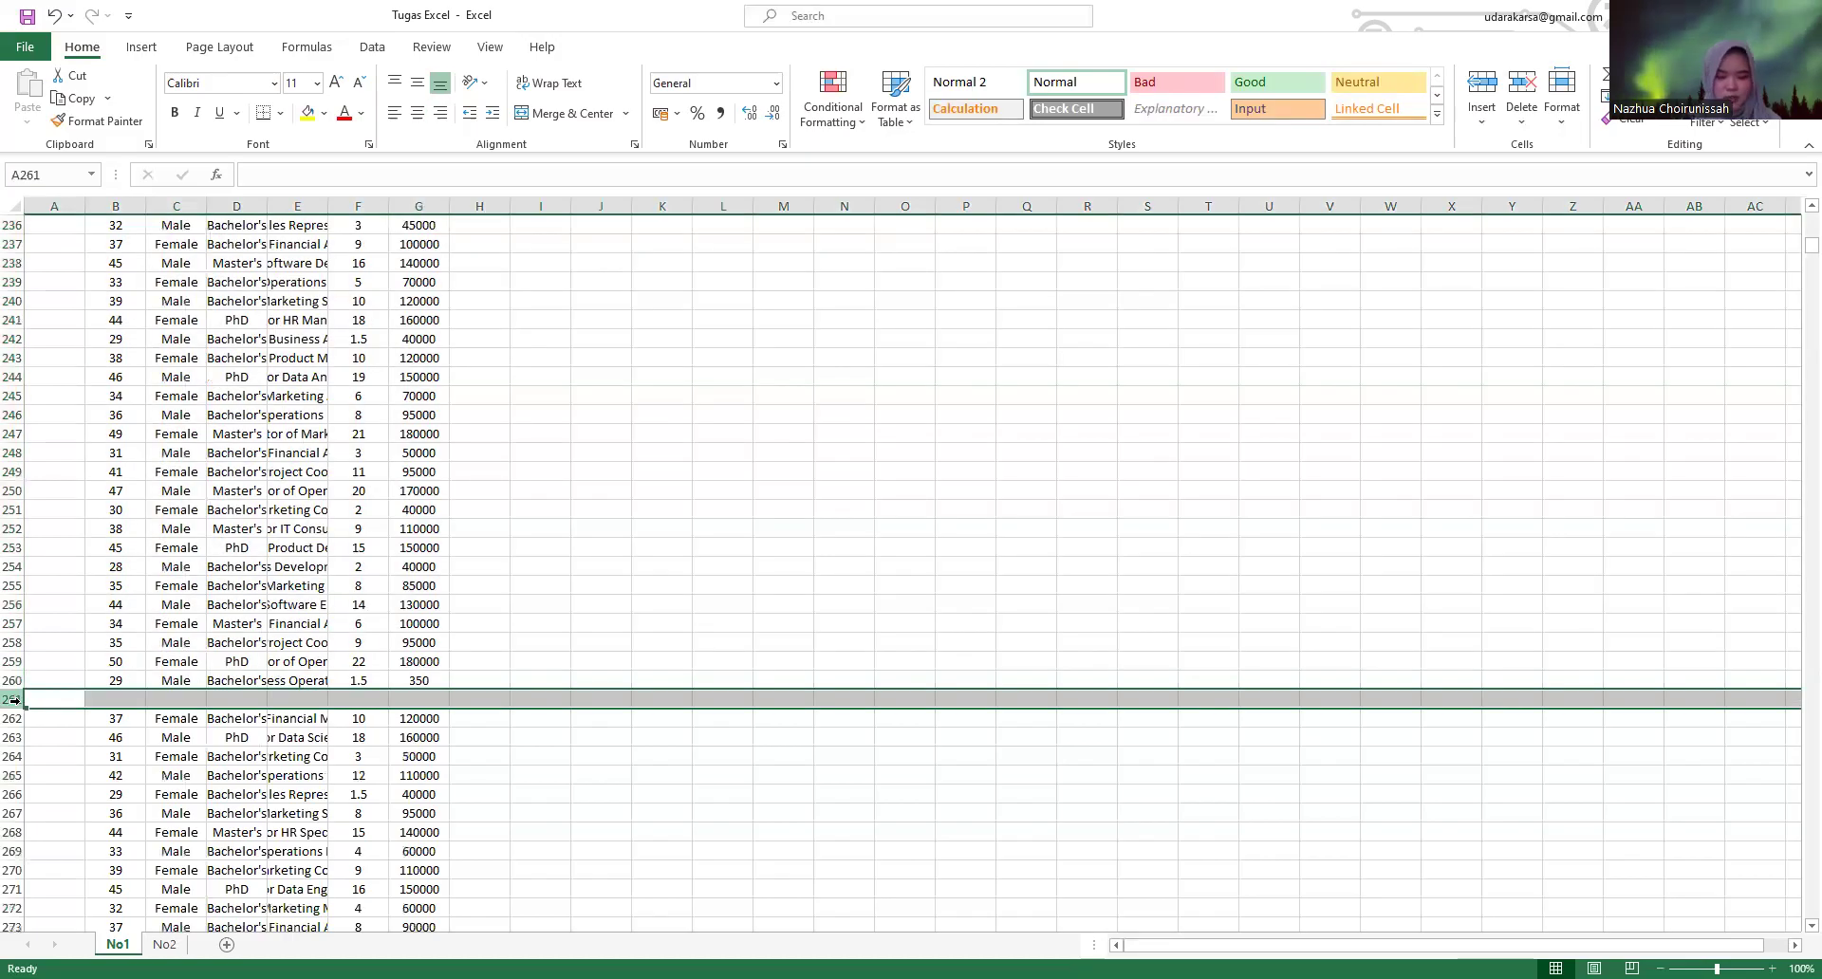
pyautogui.rightClick(14, 700)
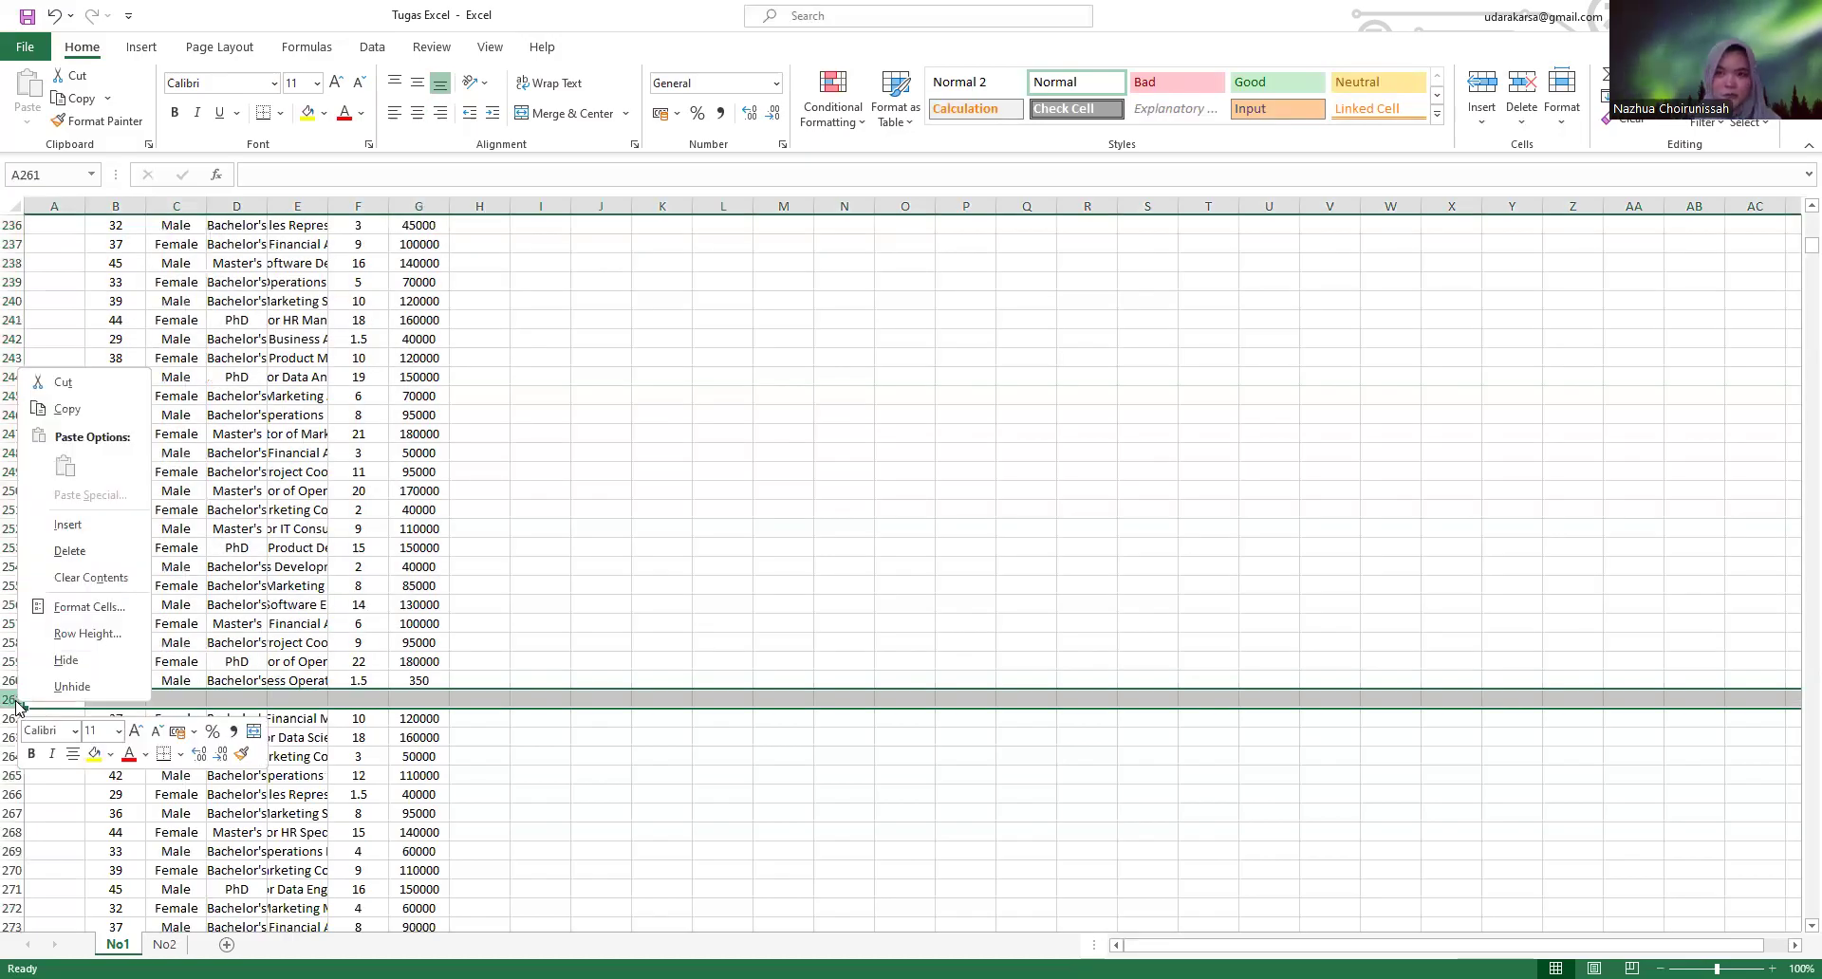
pyautogui.click(74, 552)
pyautogui.click(352, 693)
# - Enter 1 in cell A2 as the first number of the No column
pyautogui.scroll(6, 358, 682)
pyautogui.scroll(20, 1794, 256)
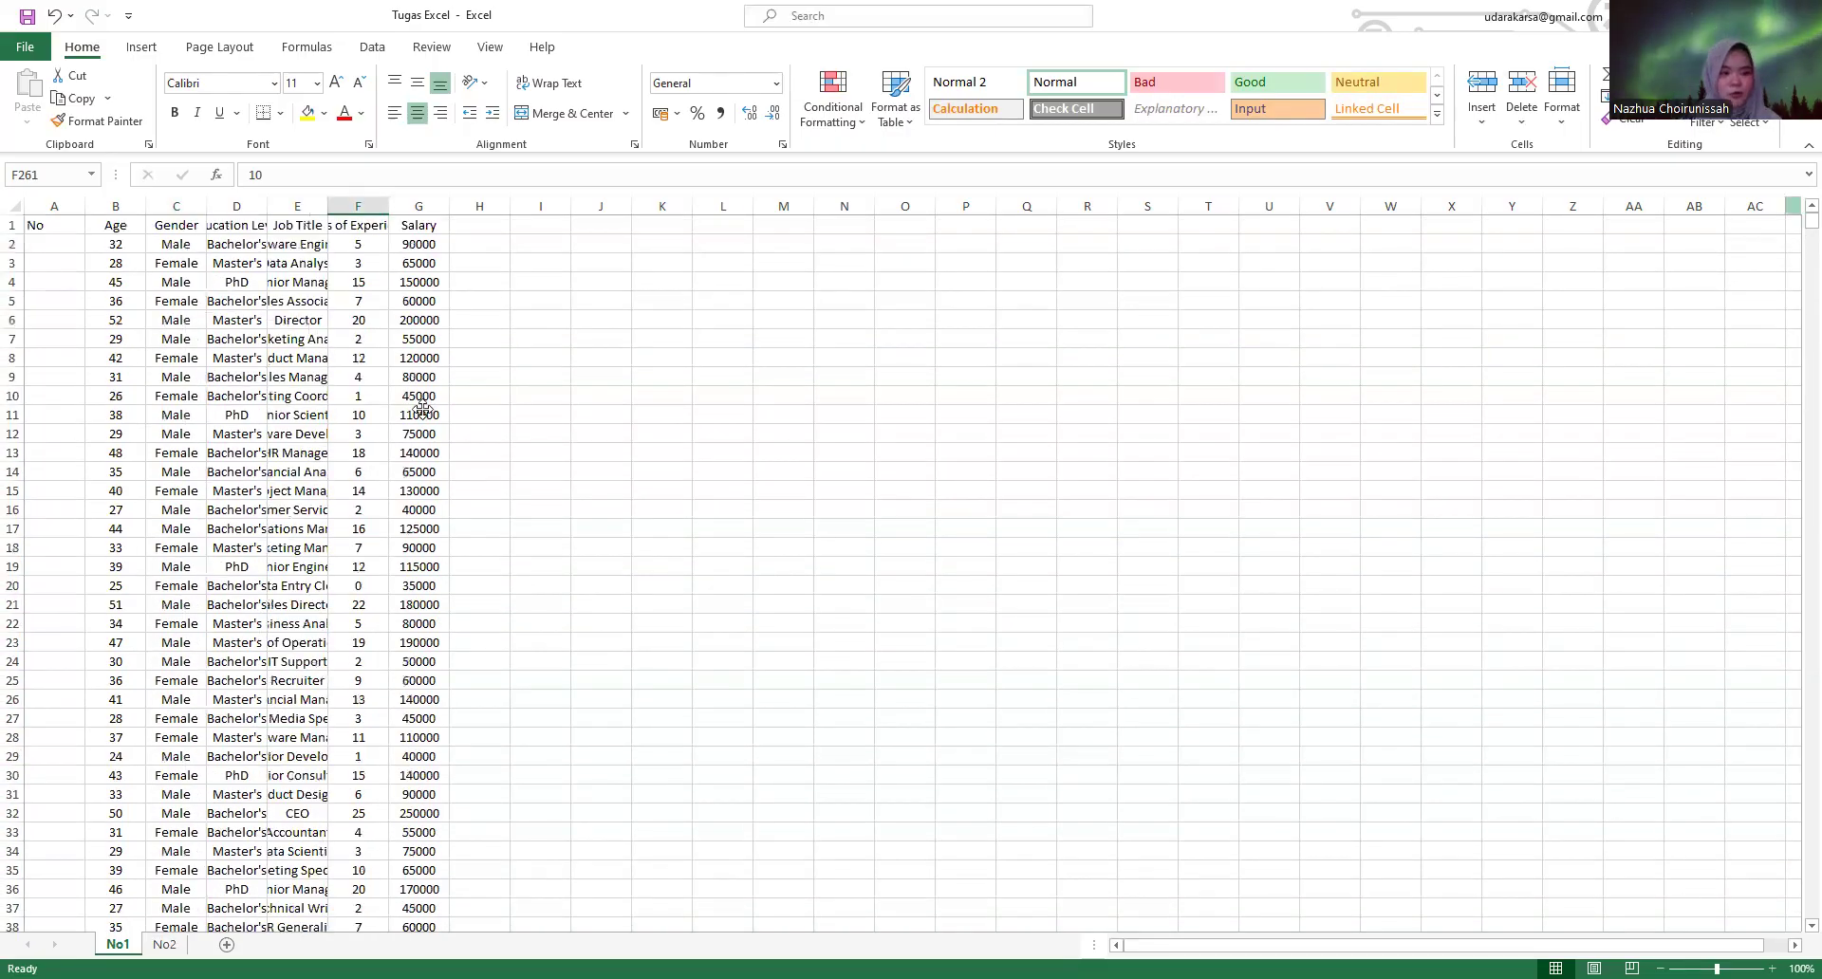
pyautogui.click(70, 246)
pyautogui.write('1')
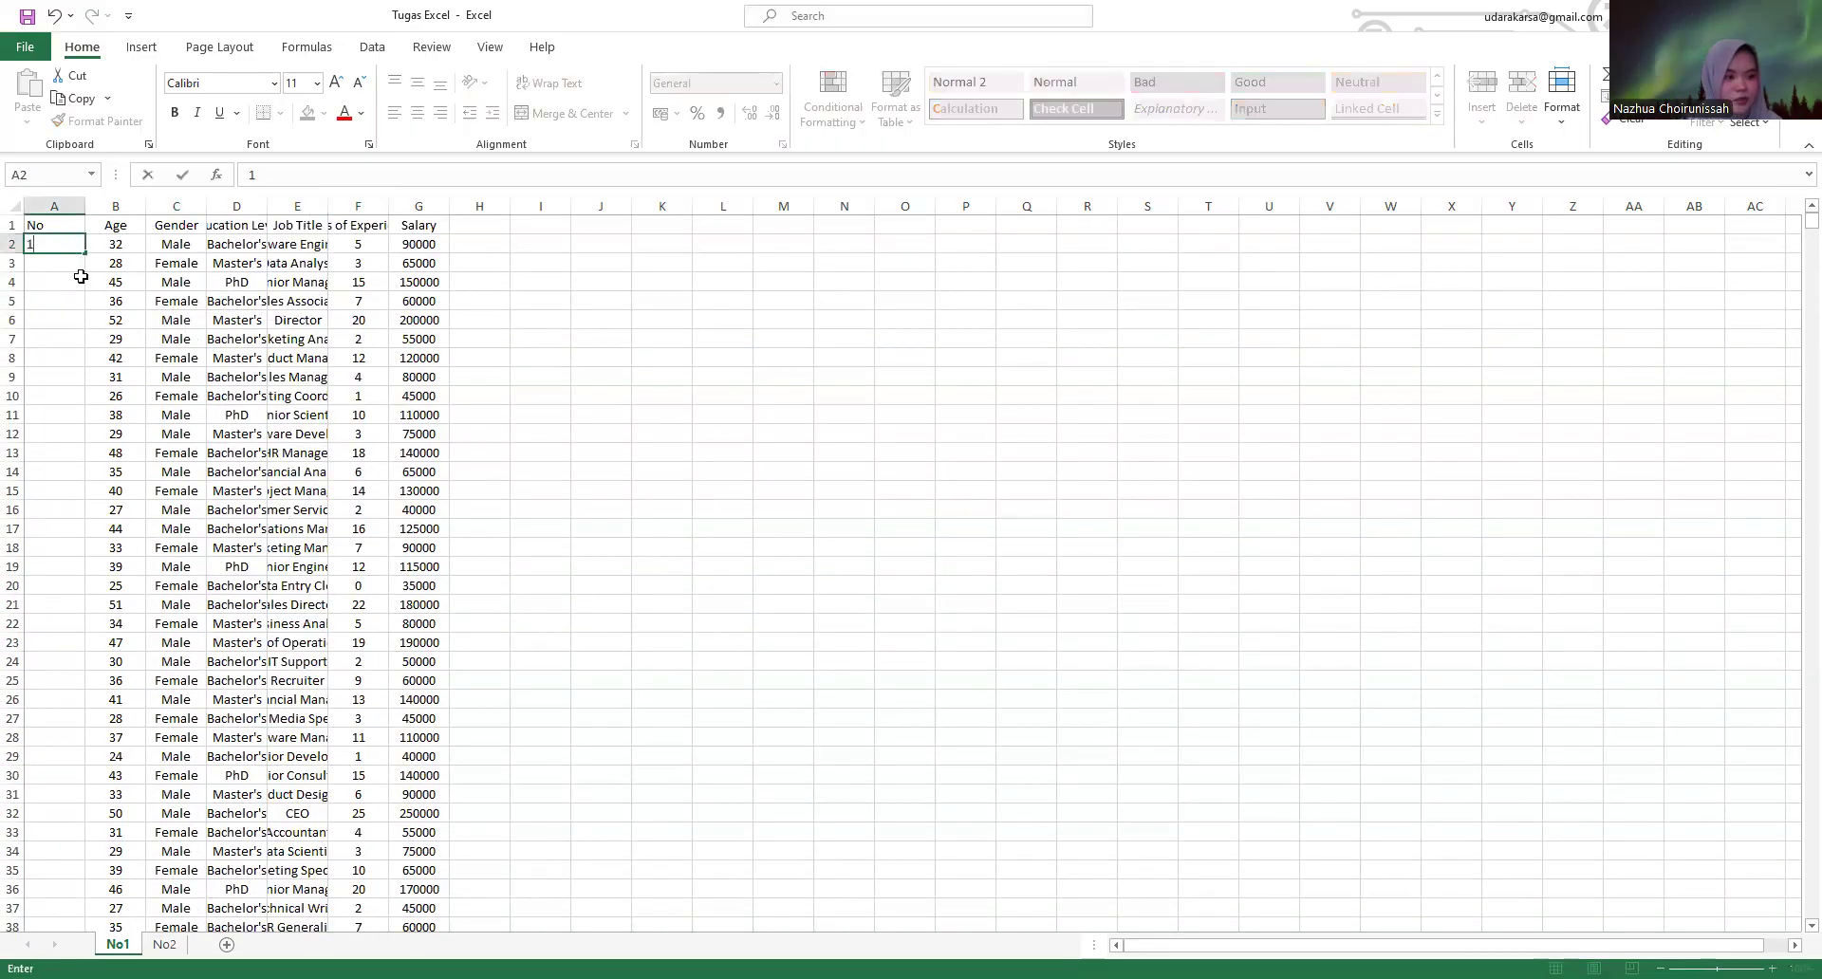
pyautogui.click(43, 243)
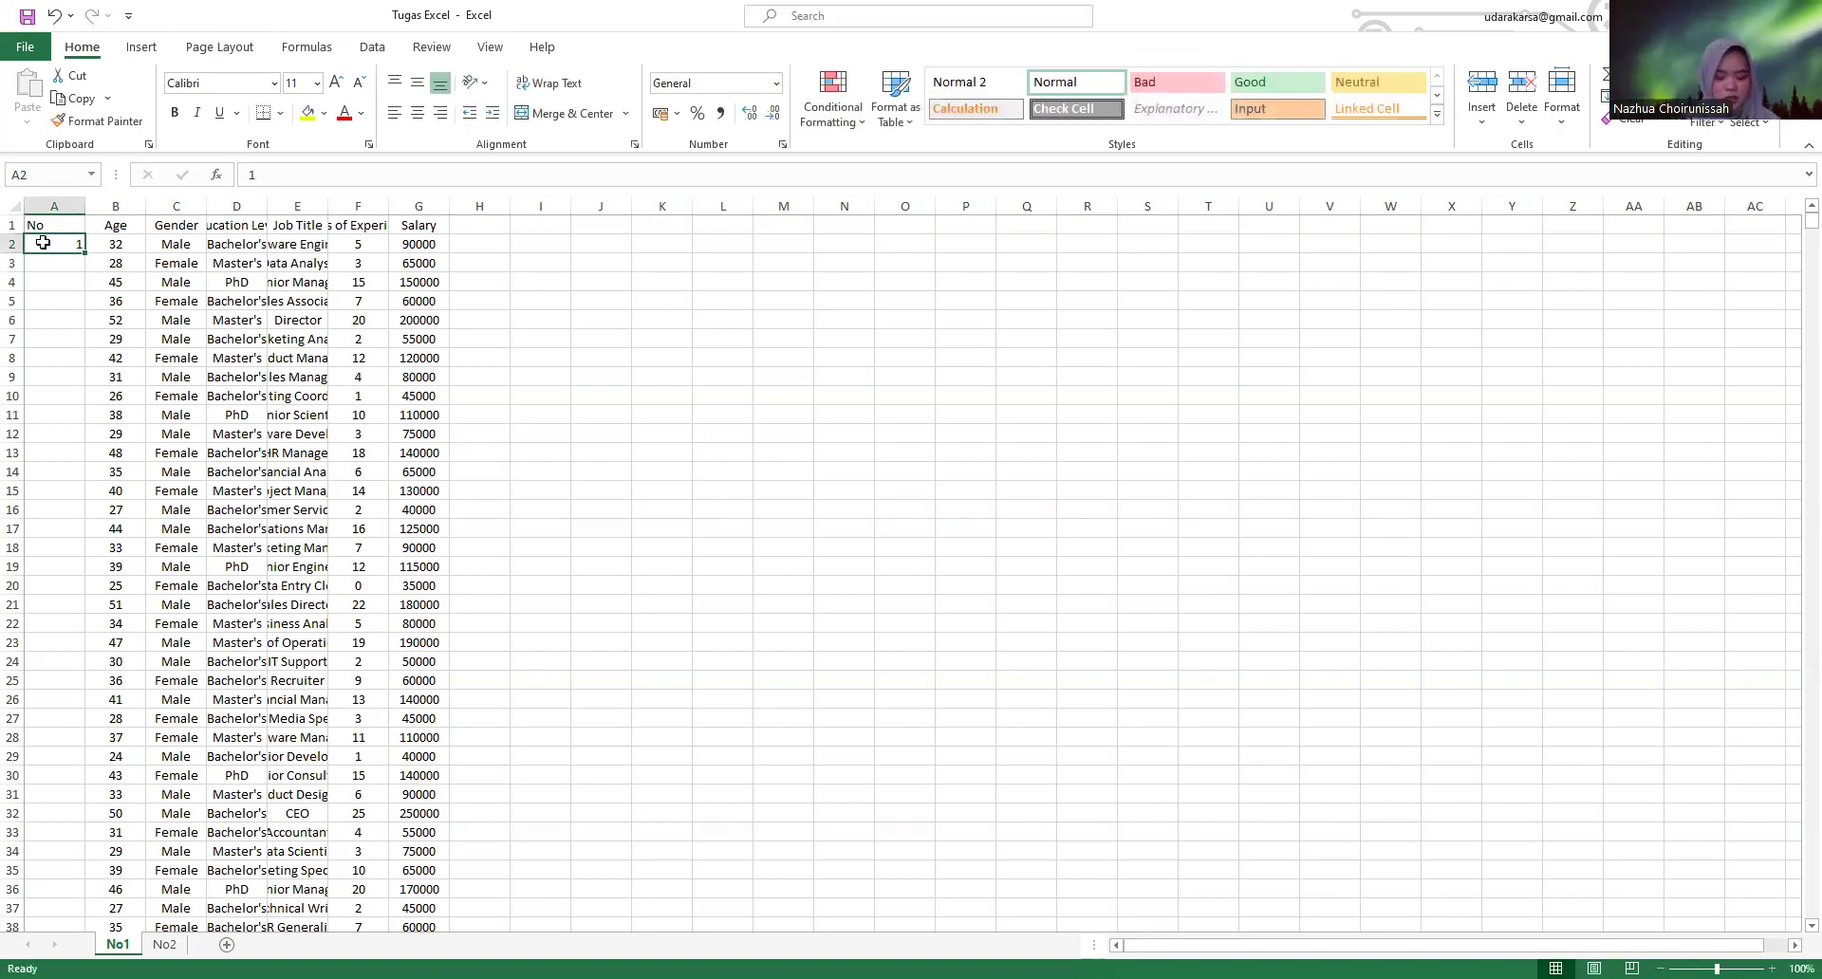
# - Fill the No column down from A2 with a linear series in columns, step value 1 and stop value 6702
pyautogui.press('alt')
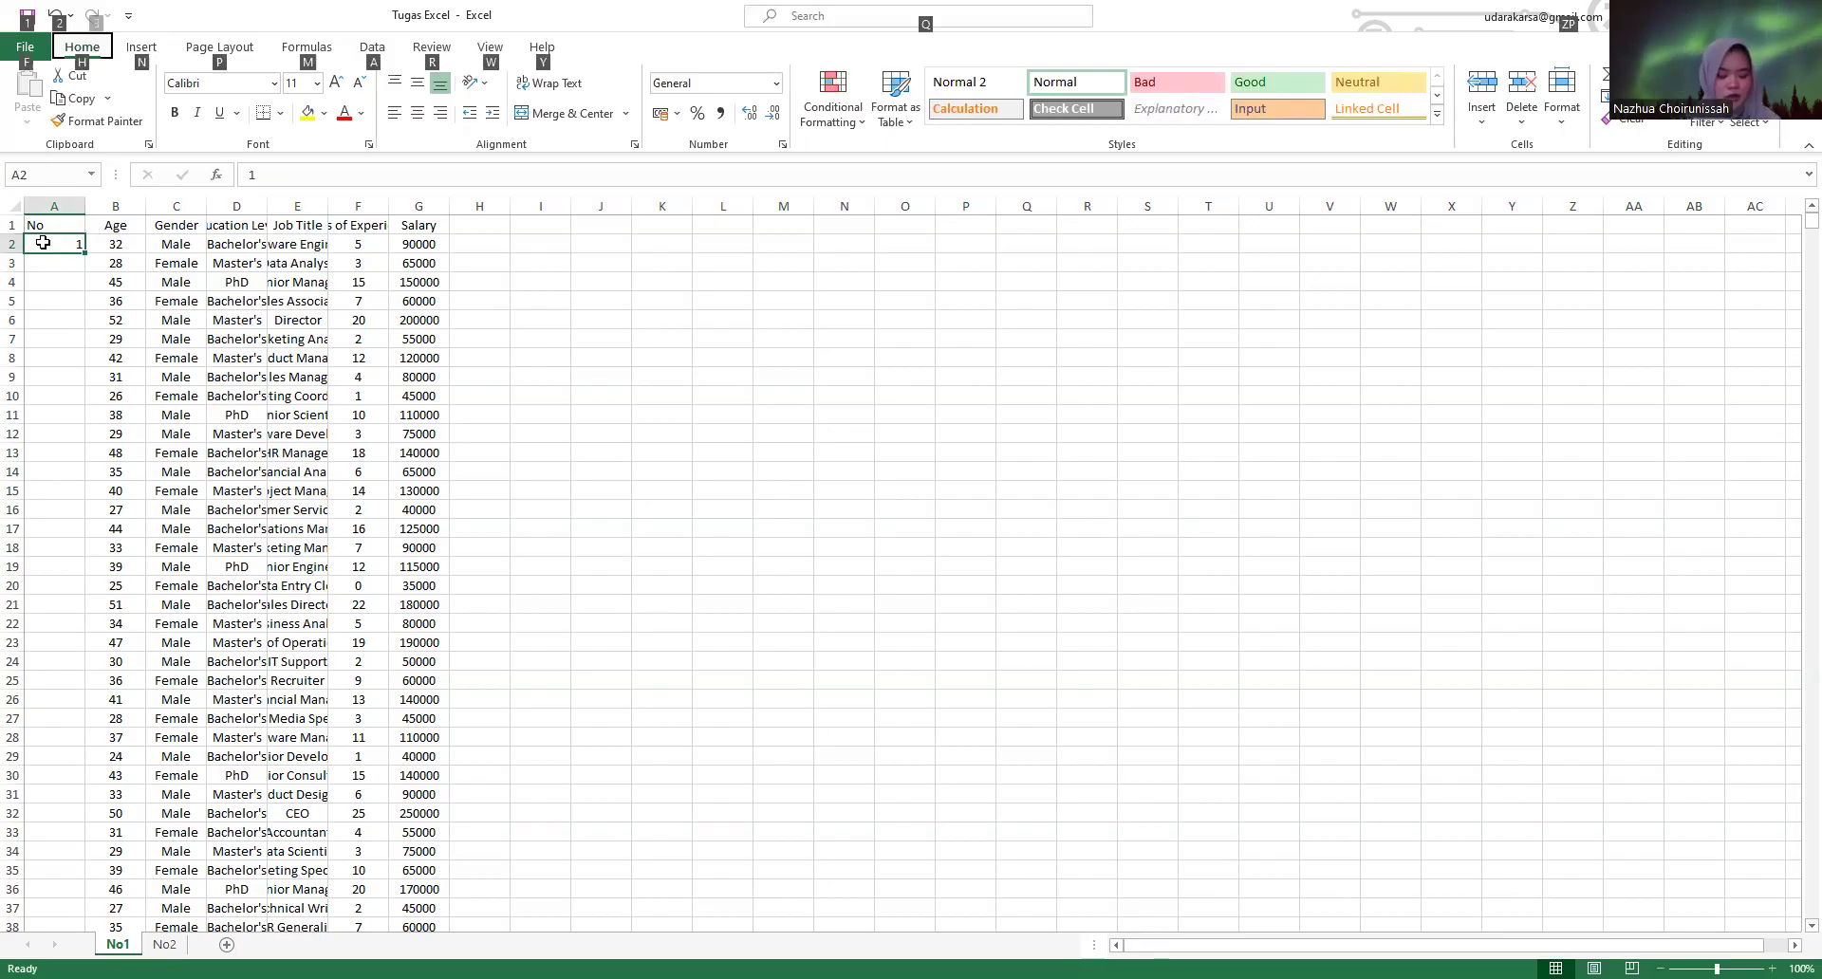
pyautogui.press('h')
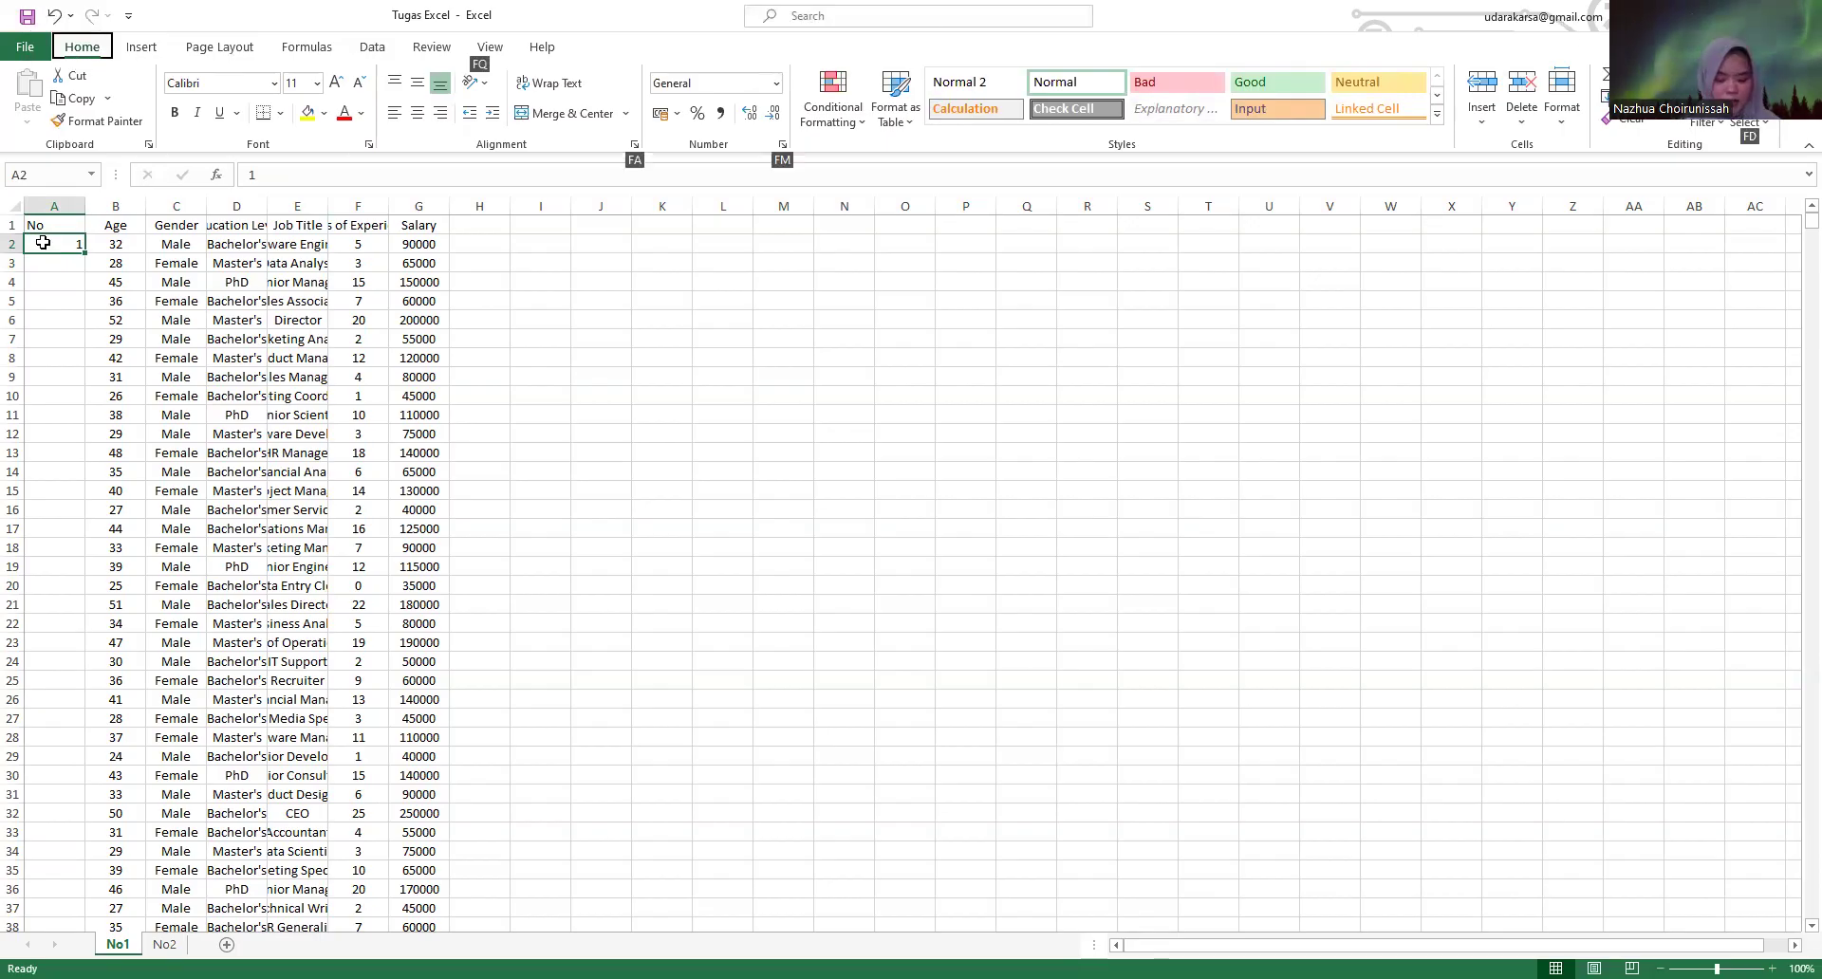
pyautogui.press('f')
pyautogui.press('i')
pyautogui.press('s')
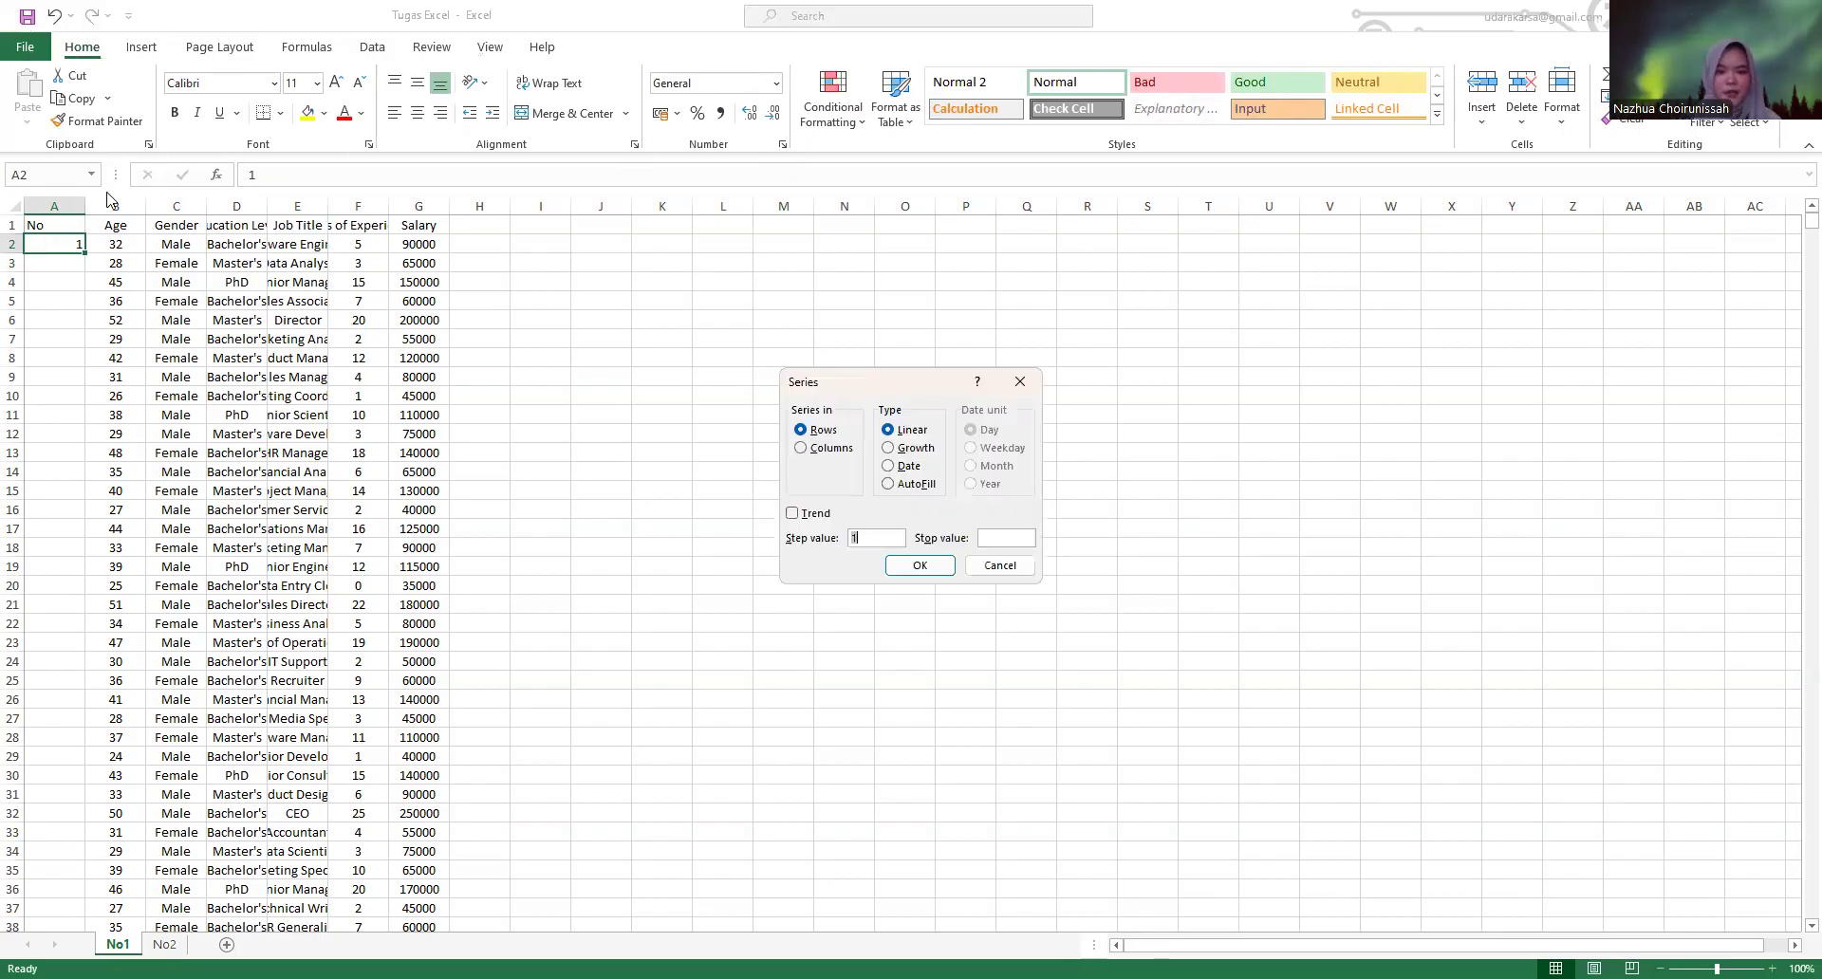
pyautogui.click(803, 451)
pyautogui.click(997, 538)
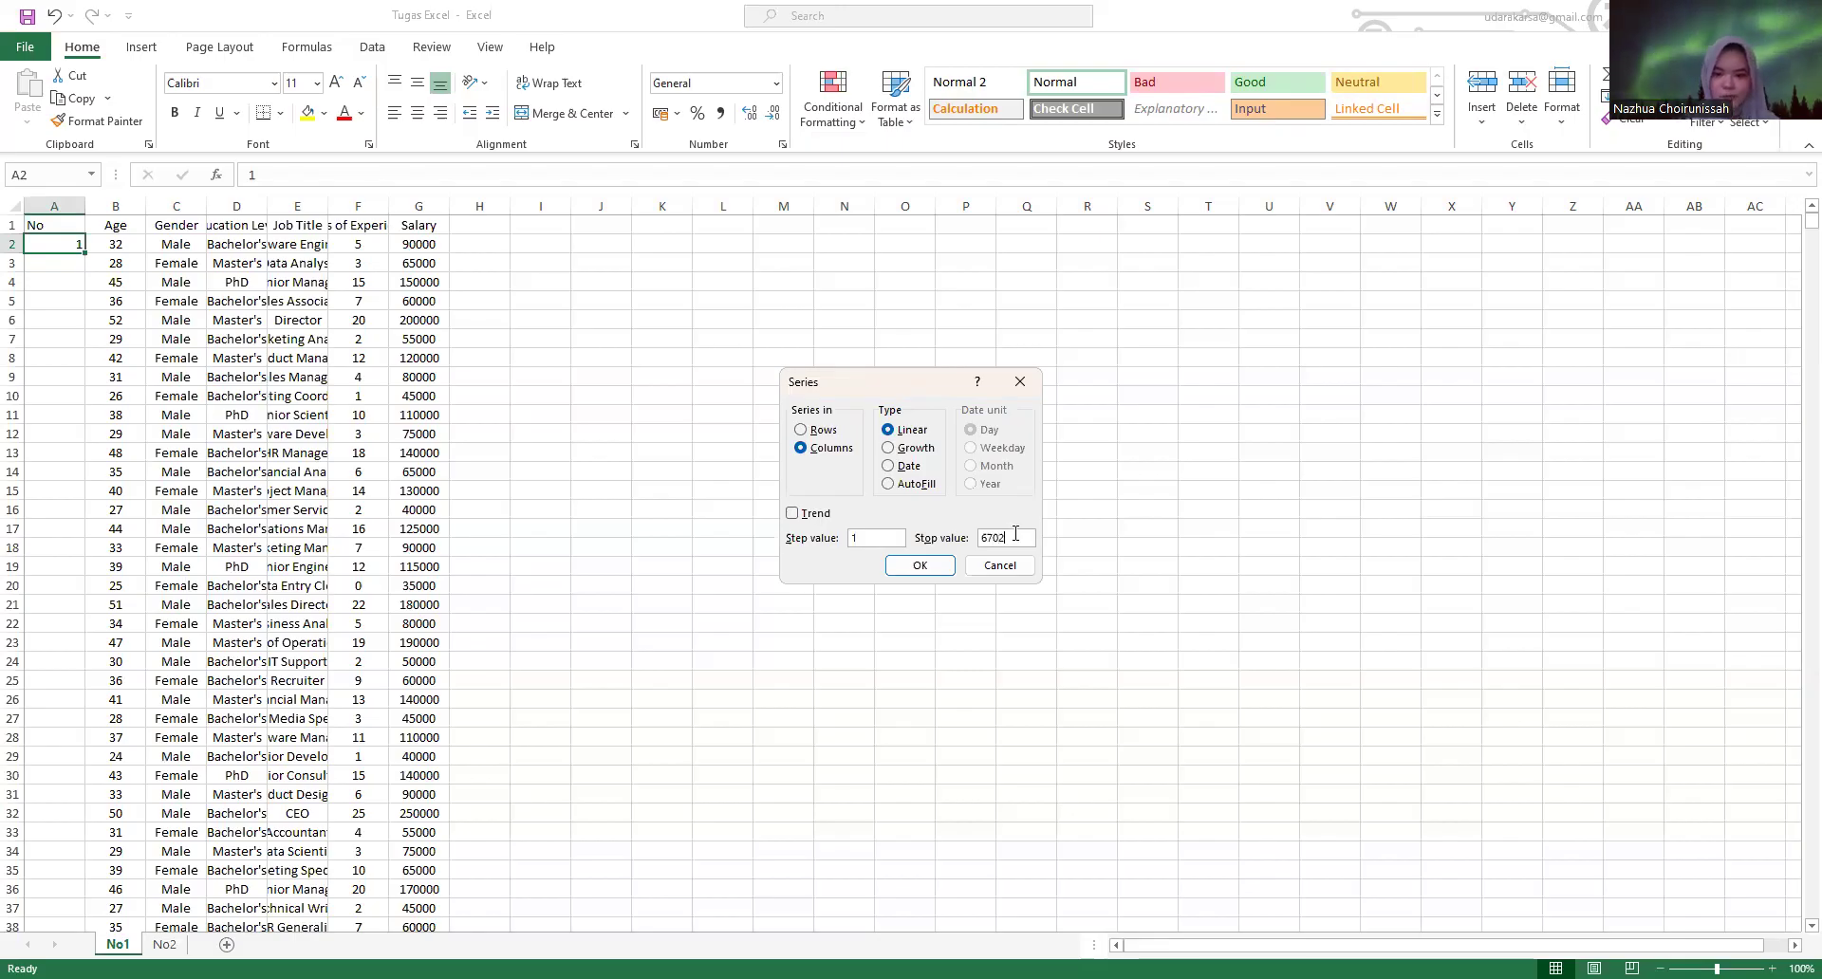
pyautogui.click(944, 567)
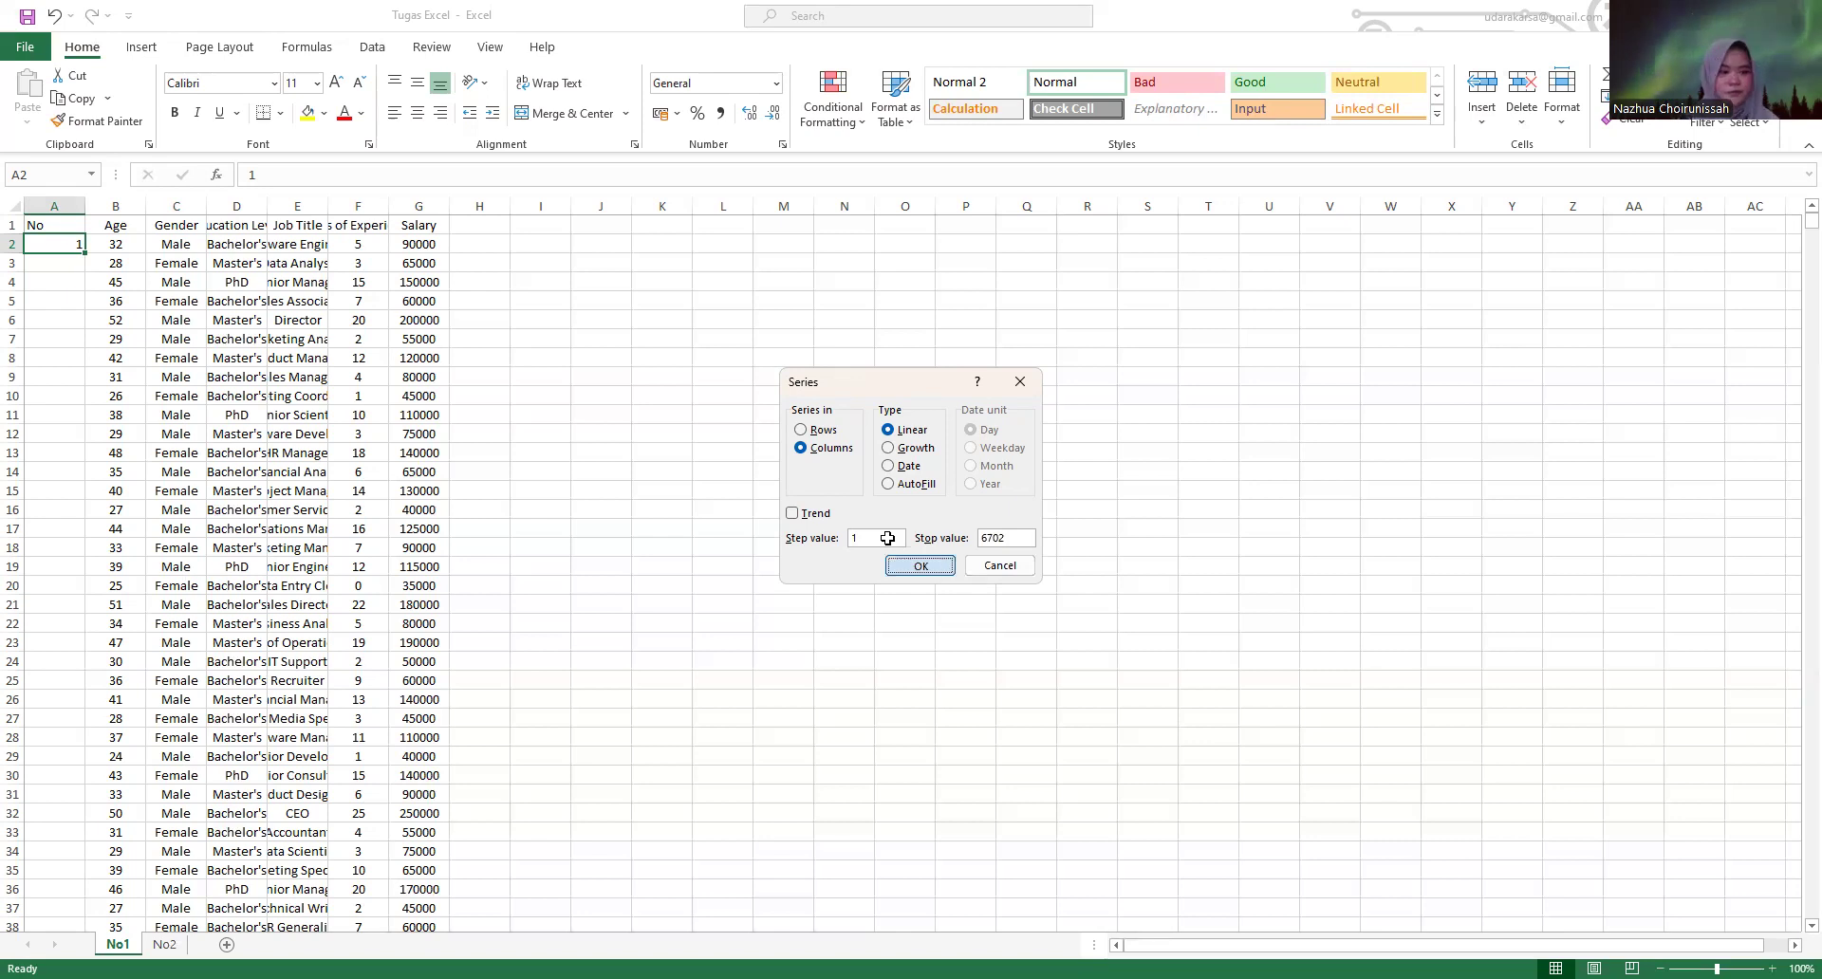
# - Center the whole No column horizontally, from its header down to the last number
pyautogui.click(66, 222)
pyautogui.hotkey('ctrl', 'shift', 'Down')
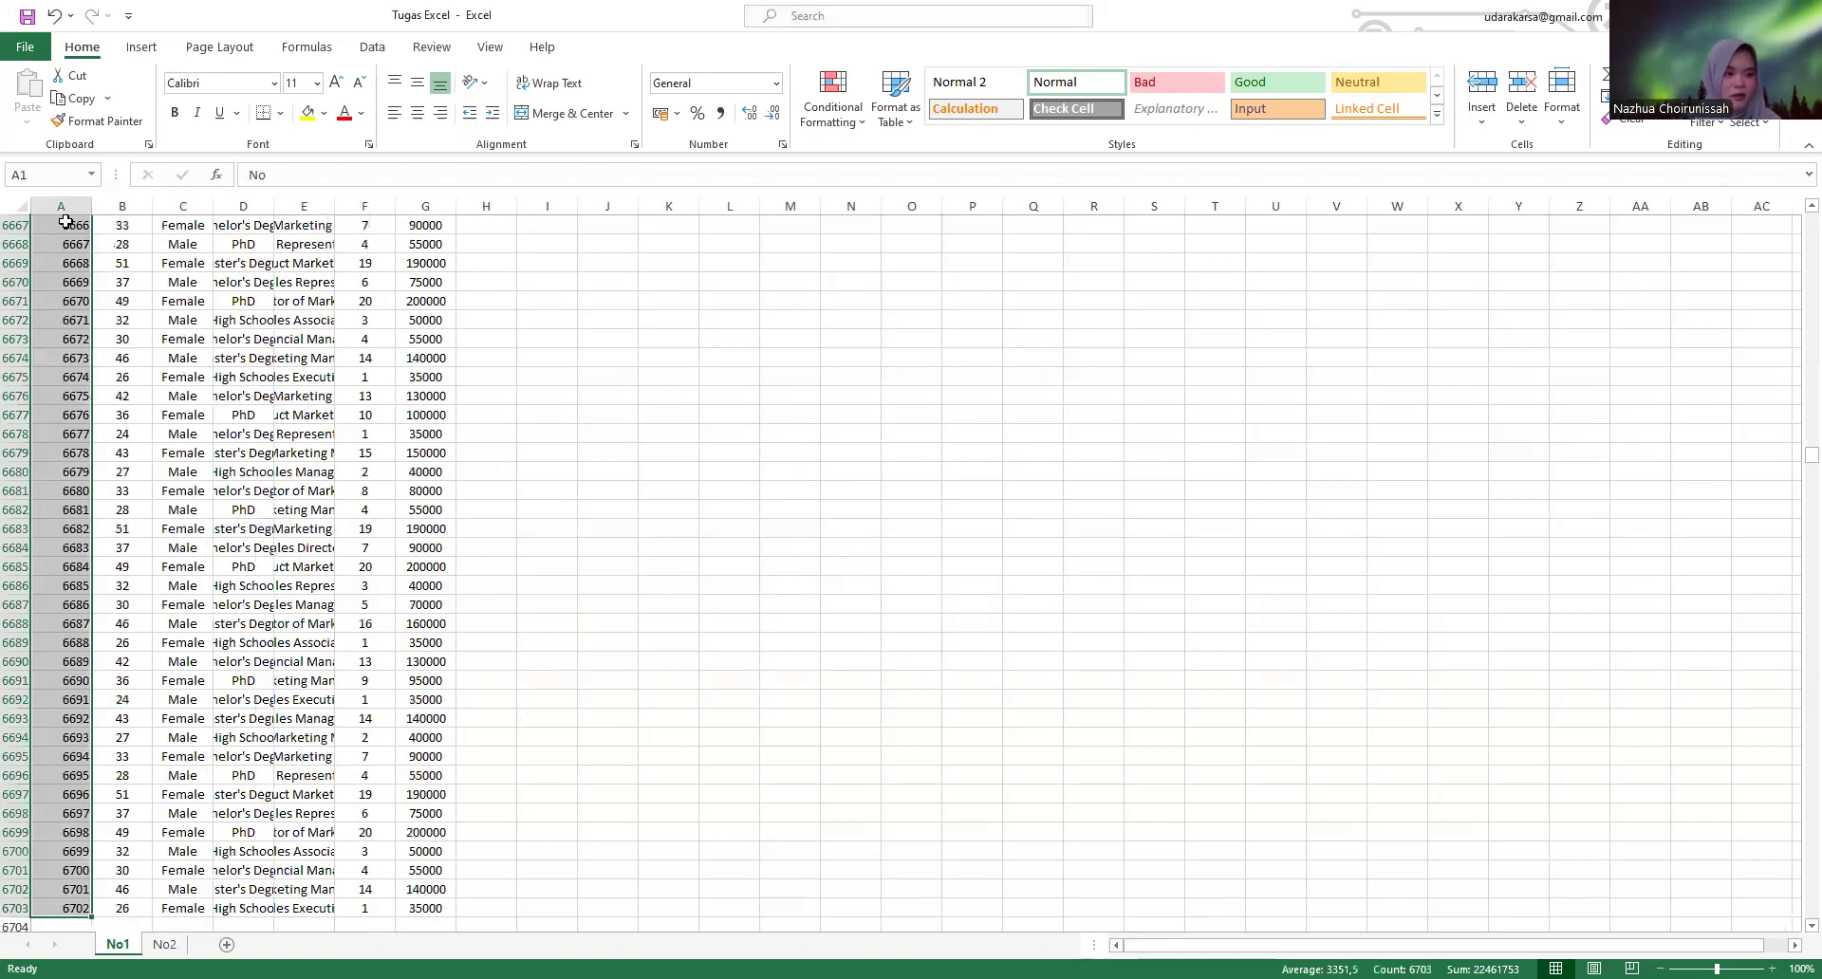
pyautogui.click(419, 114)
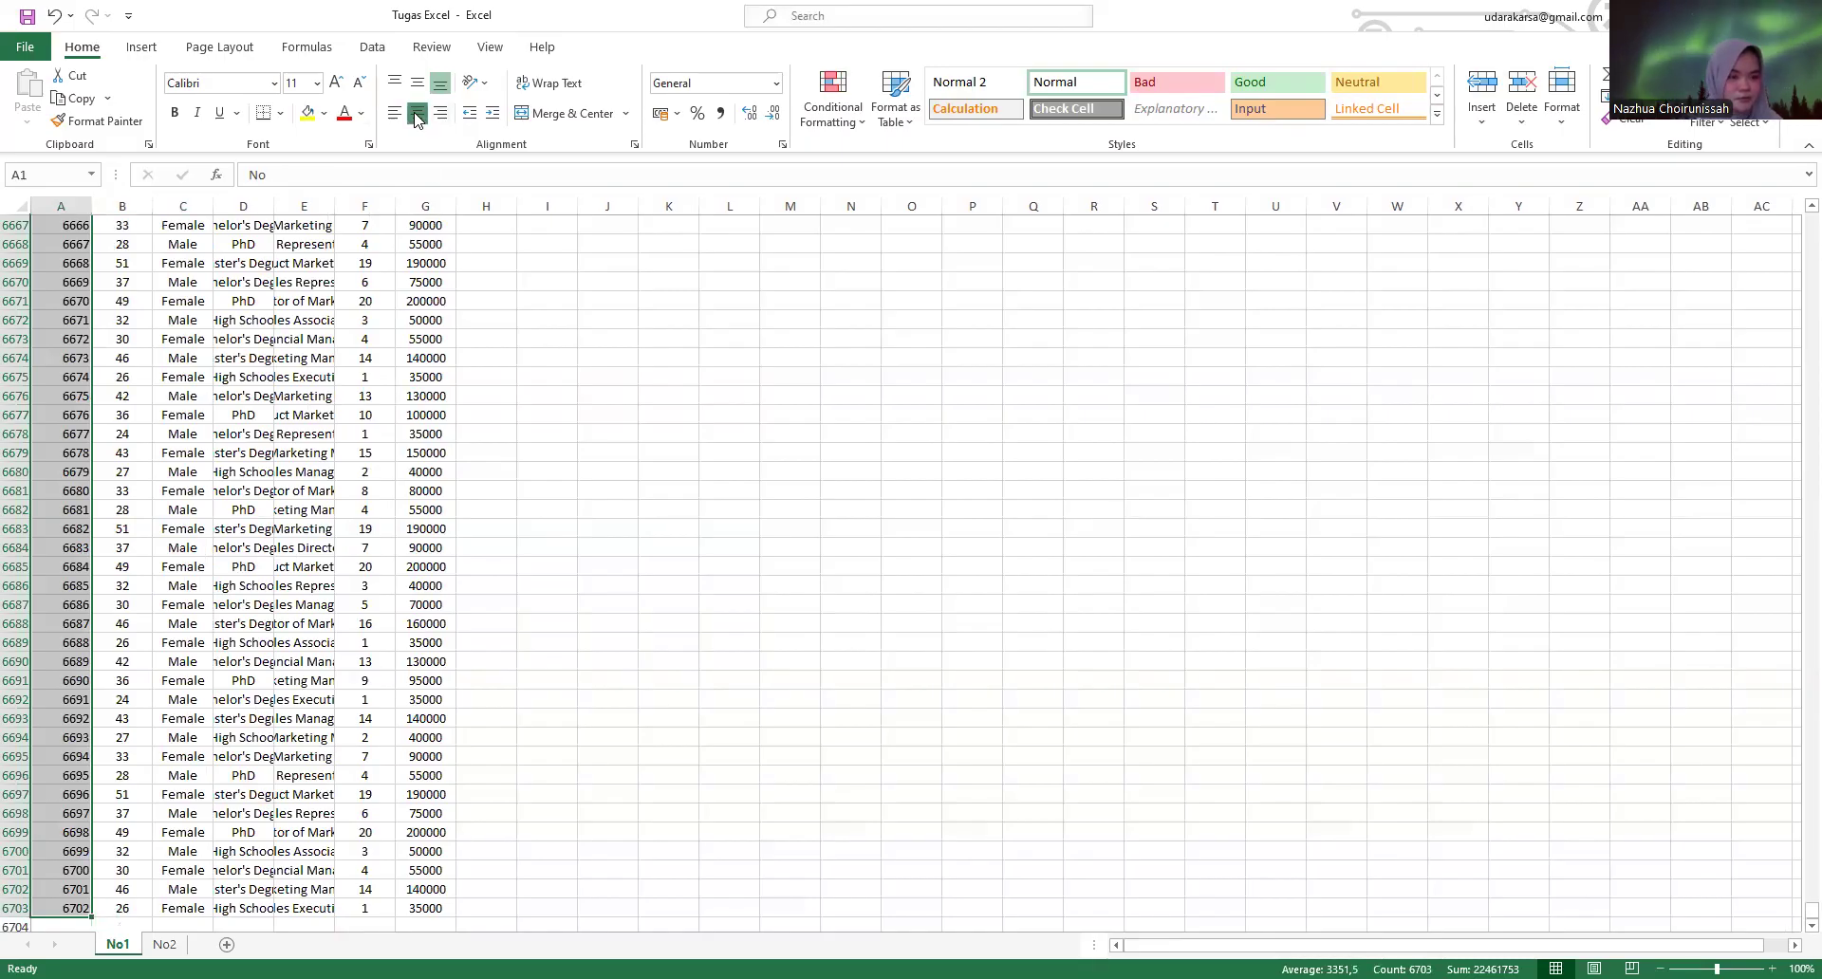
pyautogui.hotkey('ctrl', 'BackSpace')
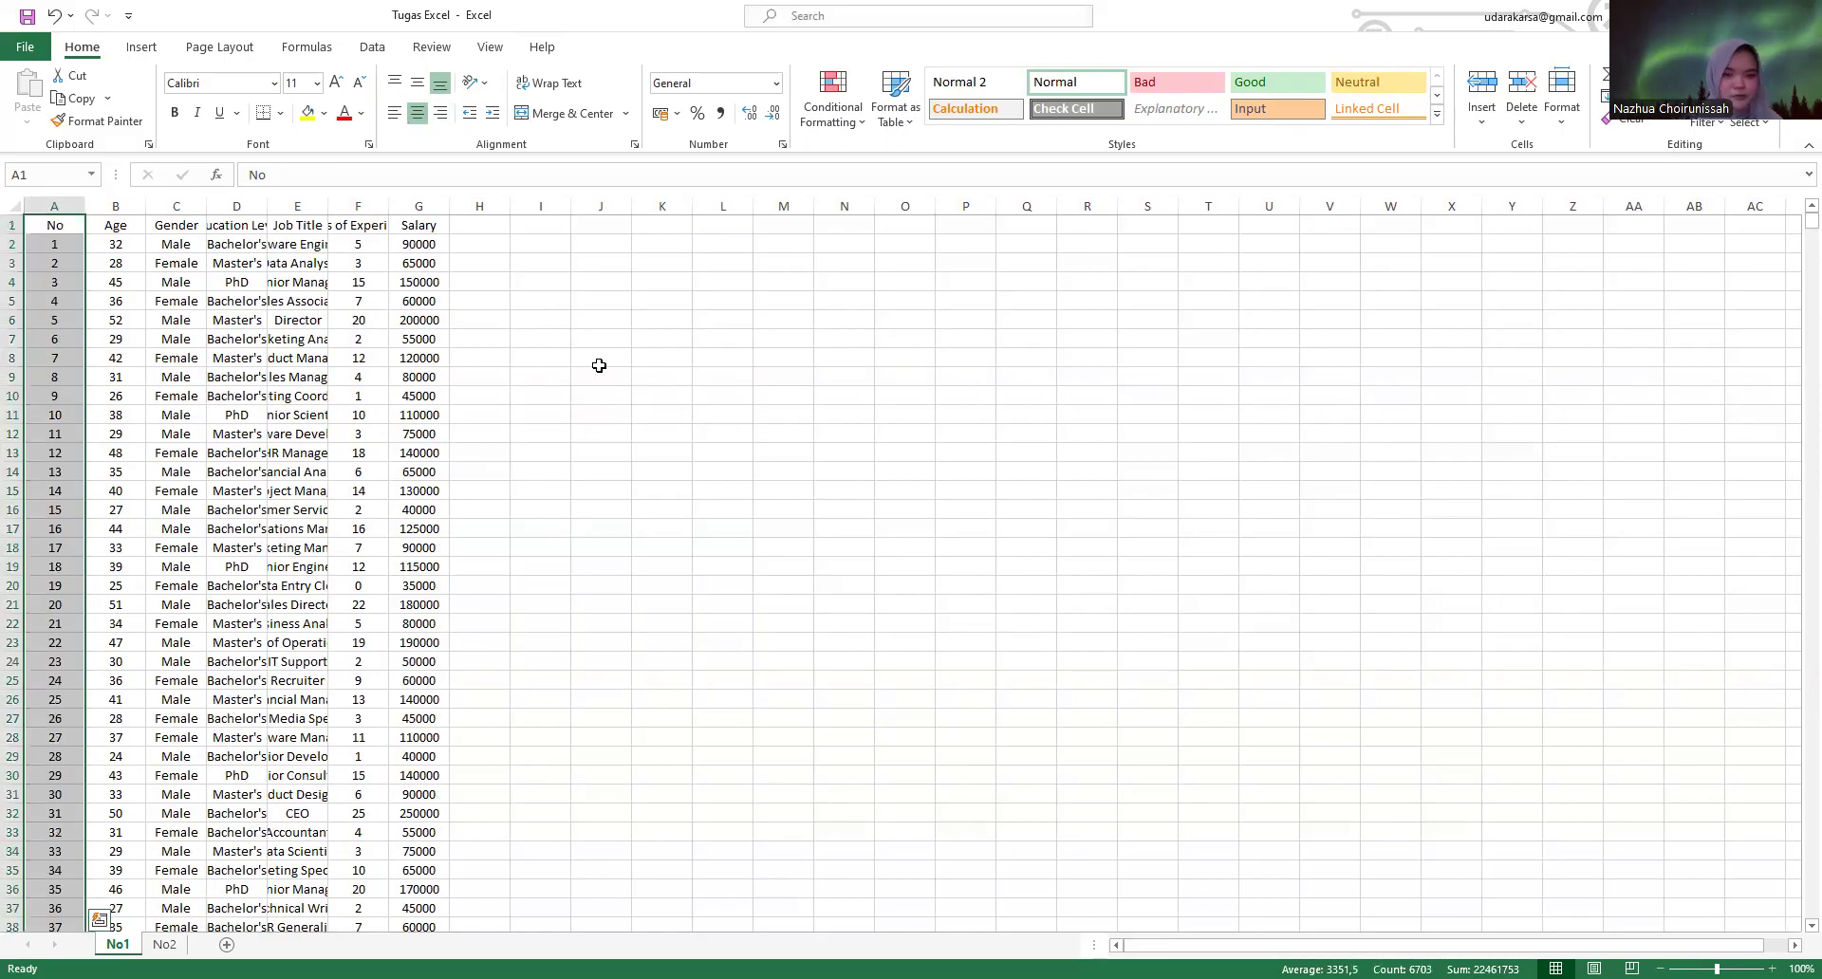
# - AutoFit the widths of columns B to G, from Age through Salary, to their contents
pyautogui.doubleClick(145, 207)
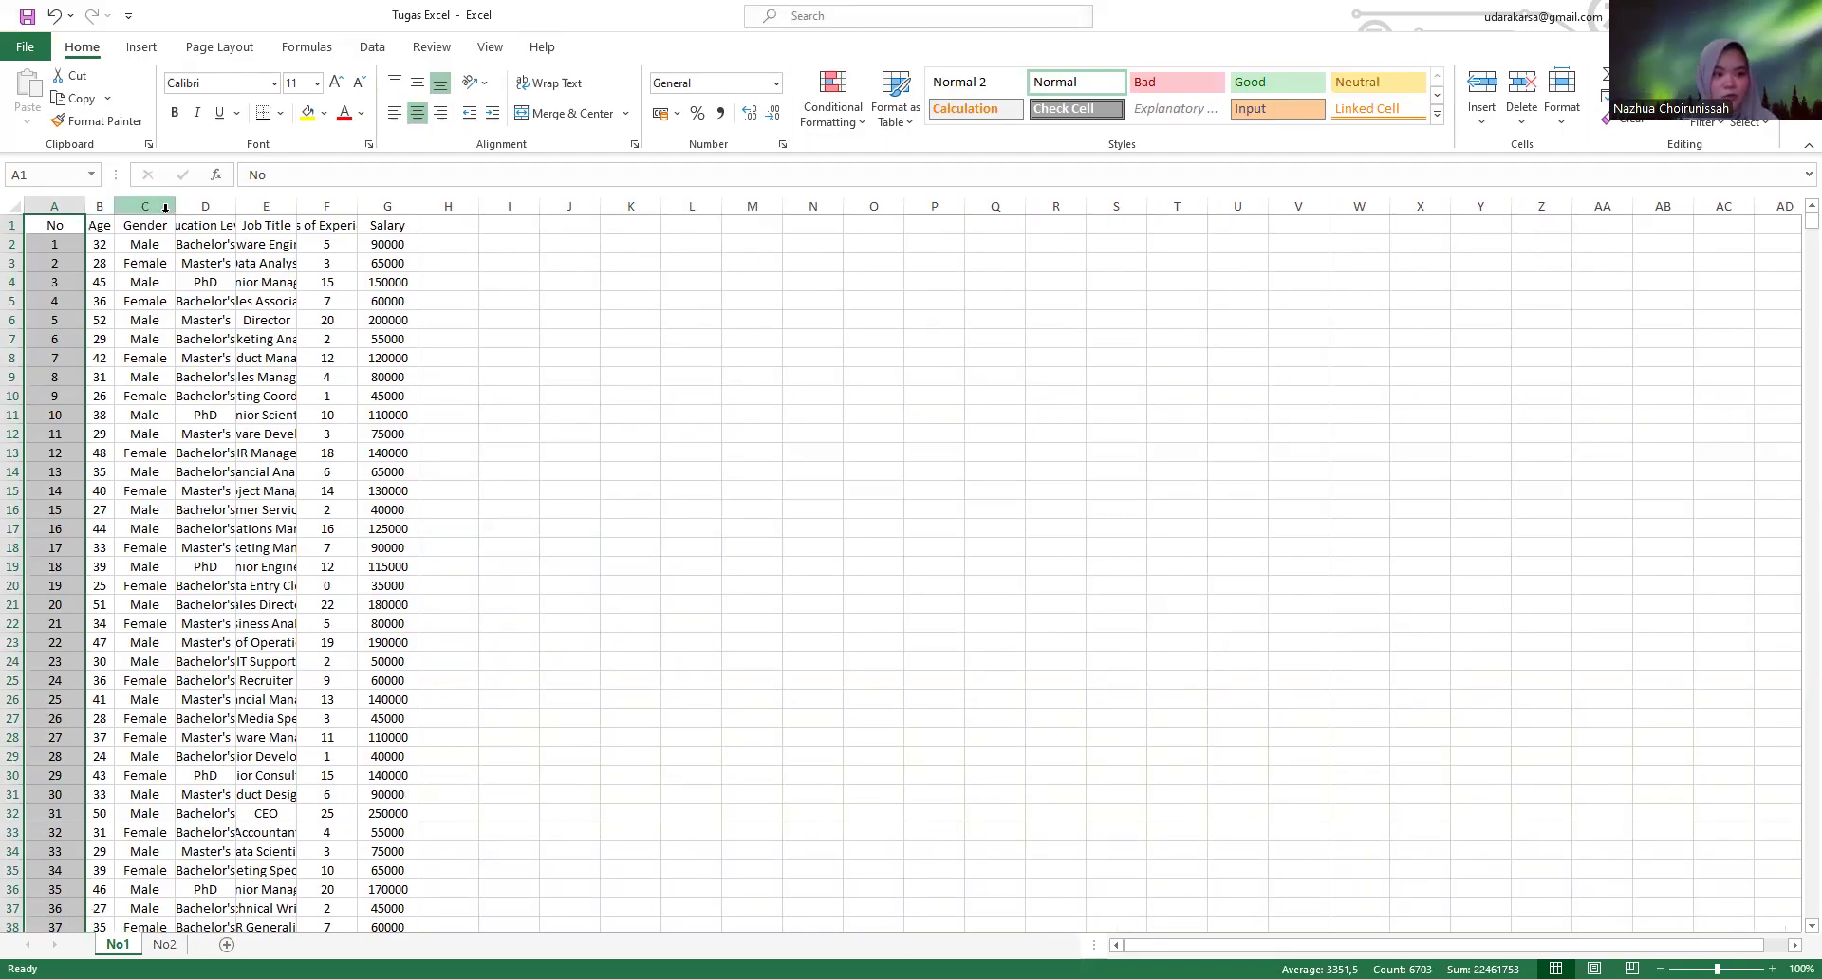
pyautogui.doubleClick(175, 208)
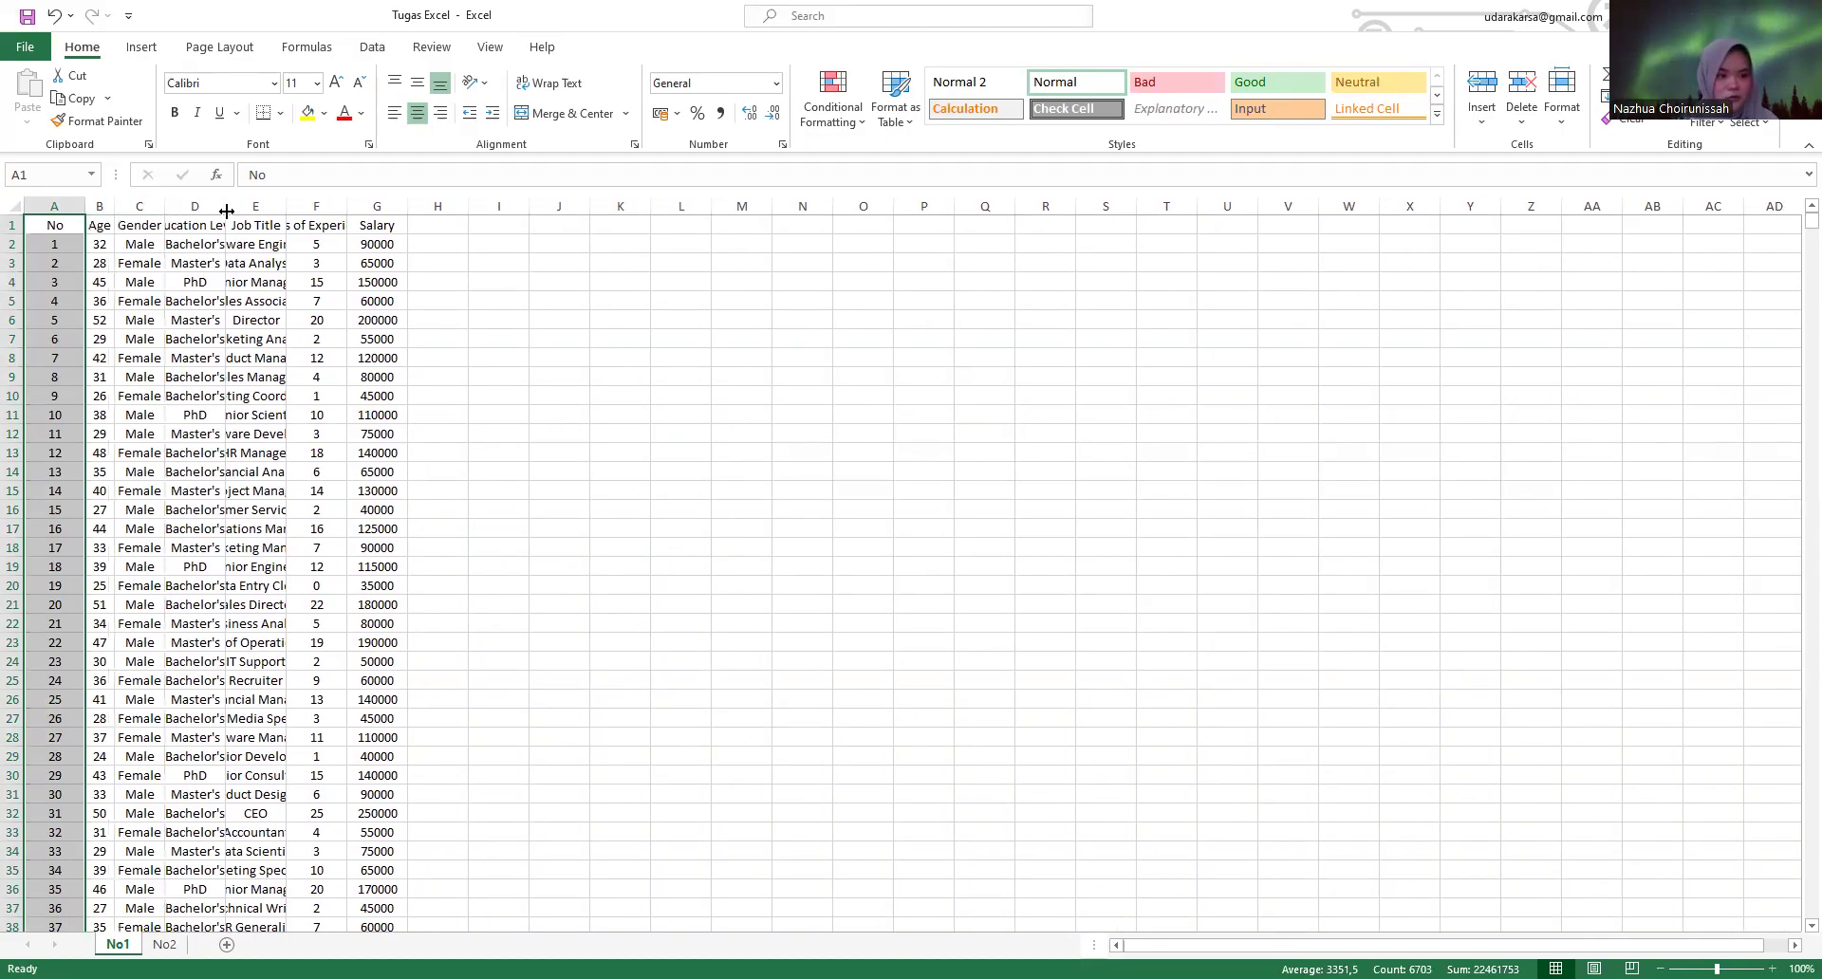
pyautogui.doubleClick(226, 207)
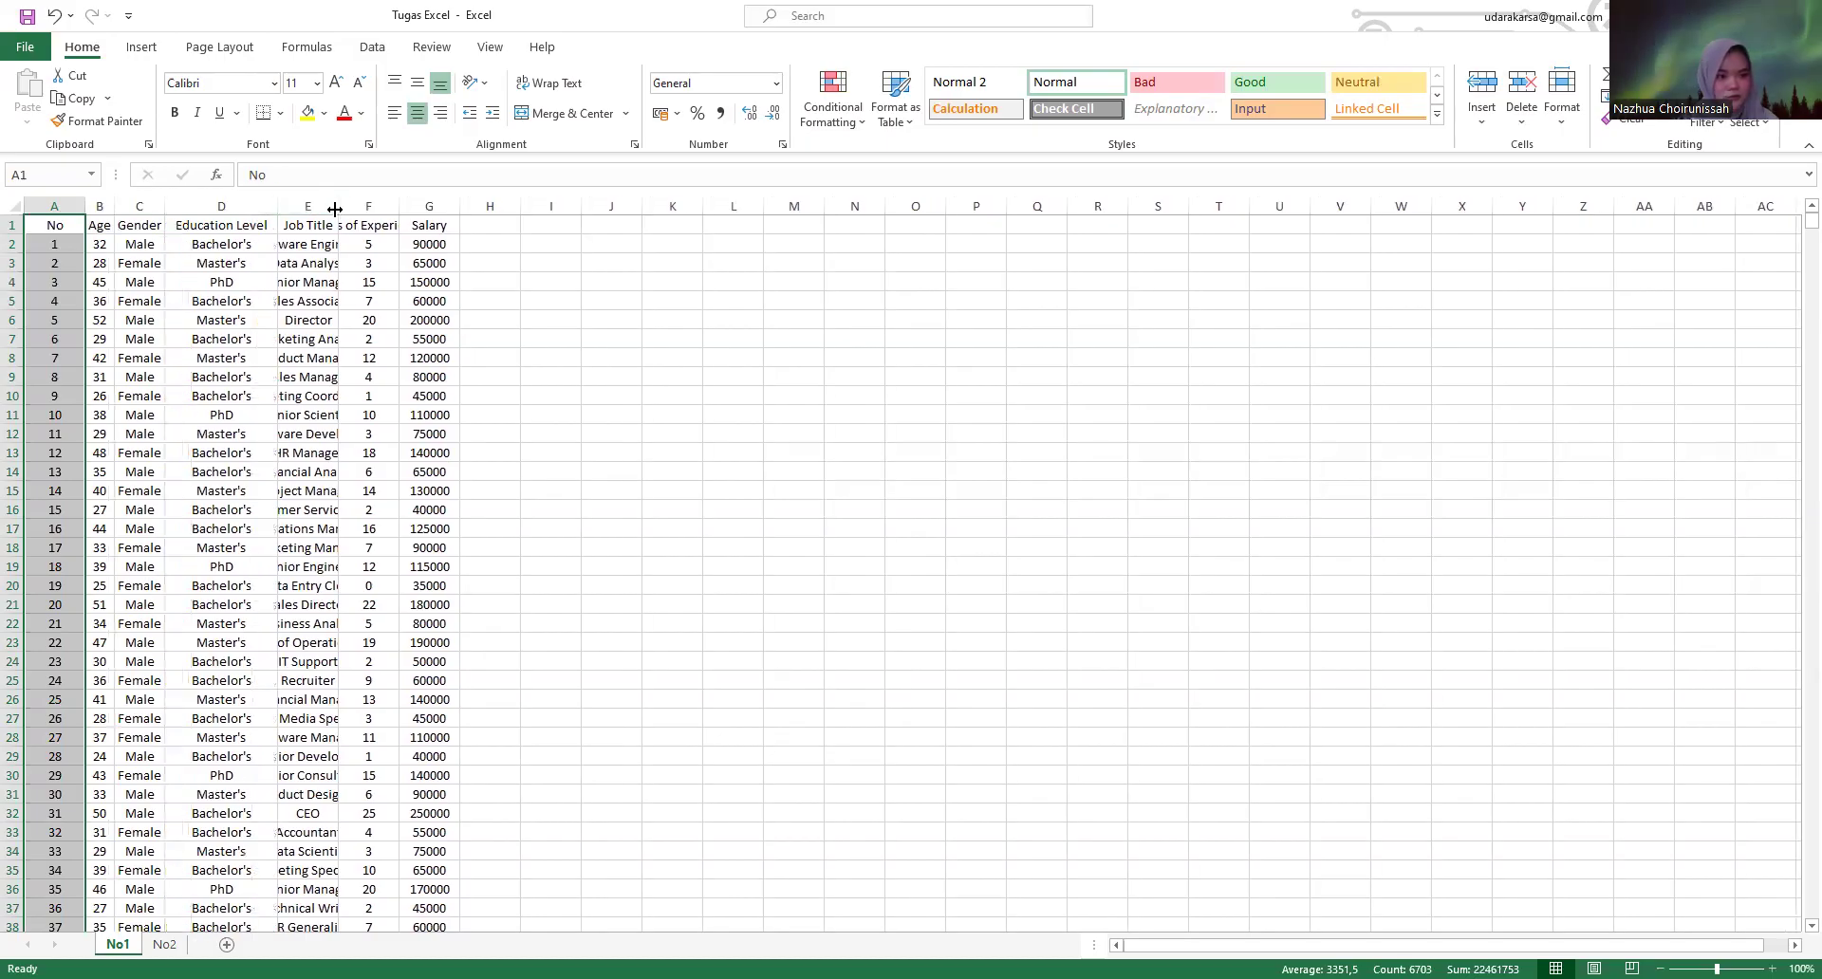
pyautogui.doubleClick(337, 207)
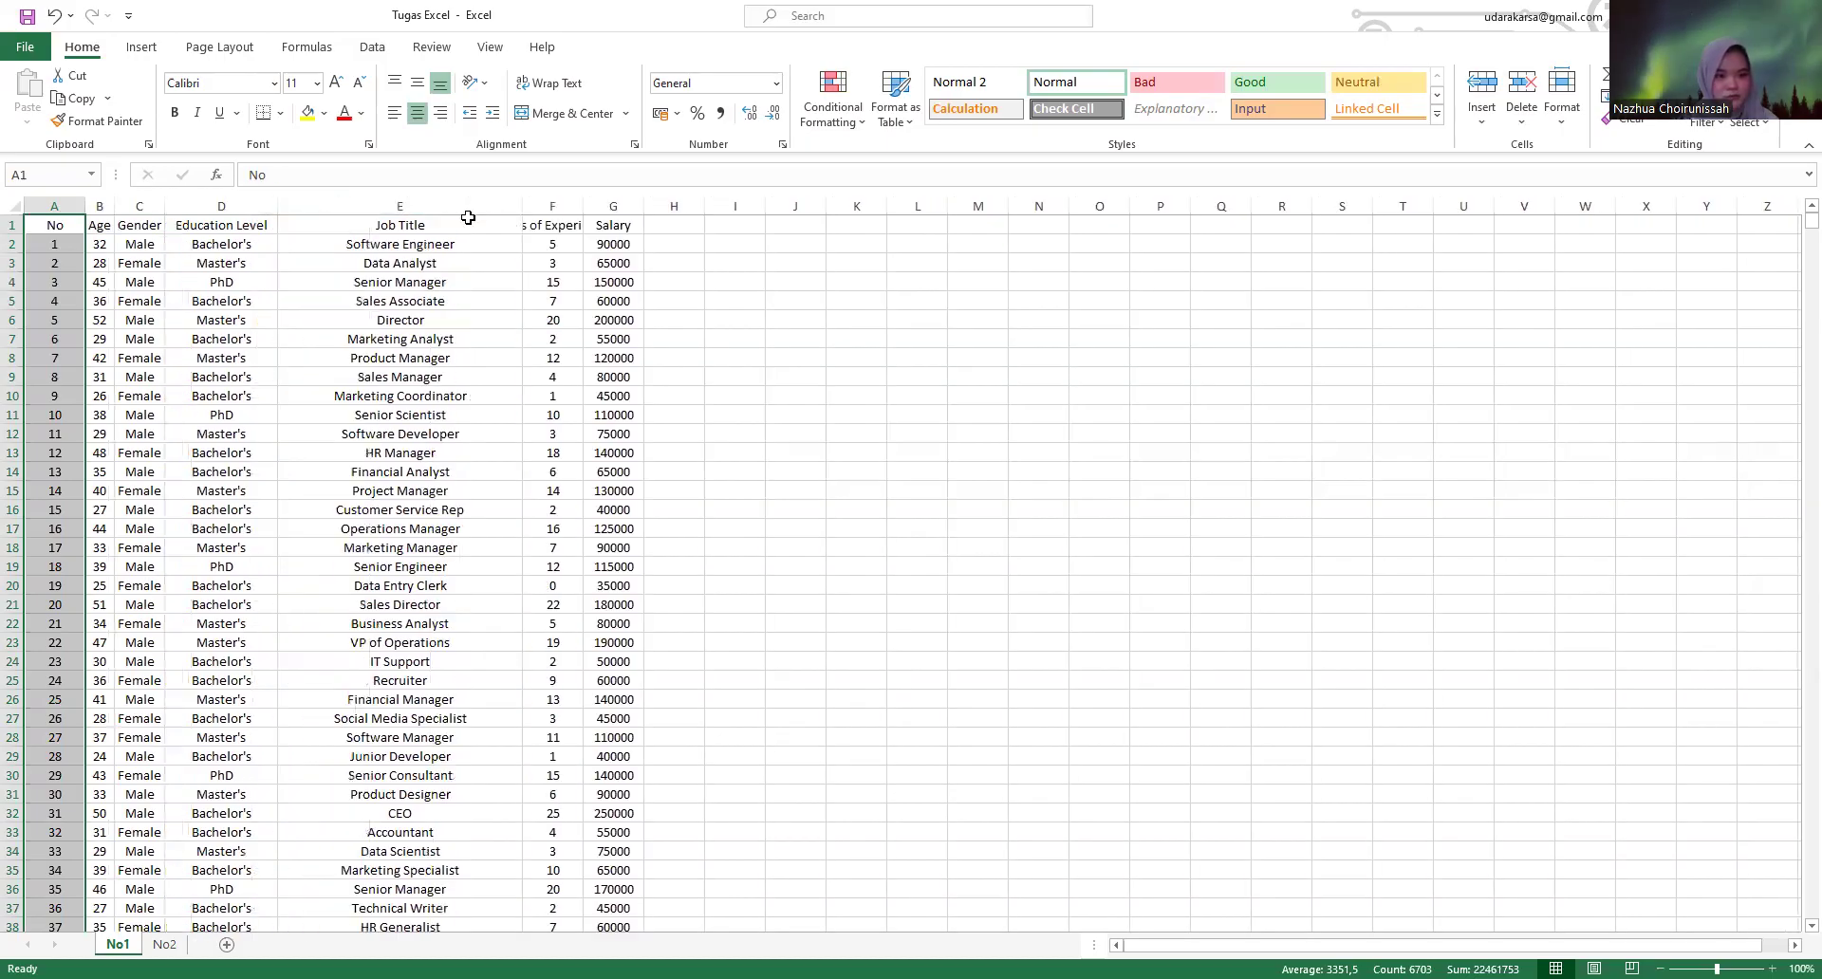
pyautogui.doubleClick(584, 205)
pyautogui.doubleClick(705, 206)
pyautogui.click(139, 282)
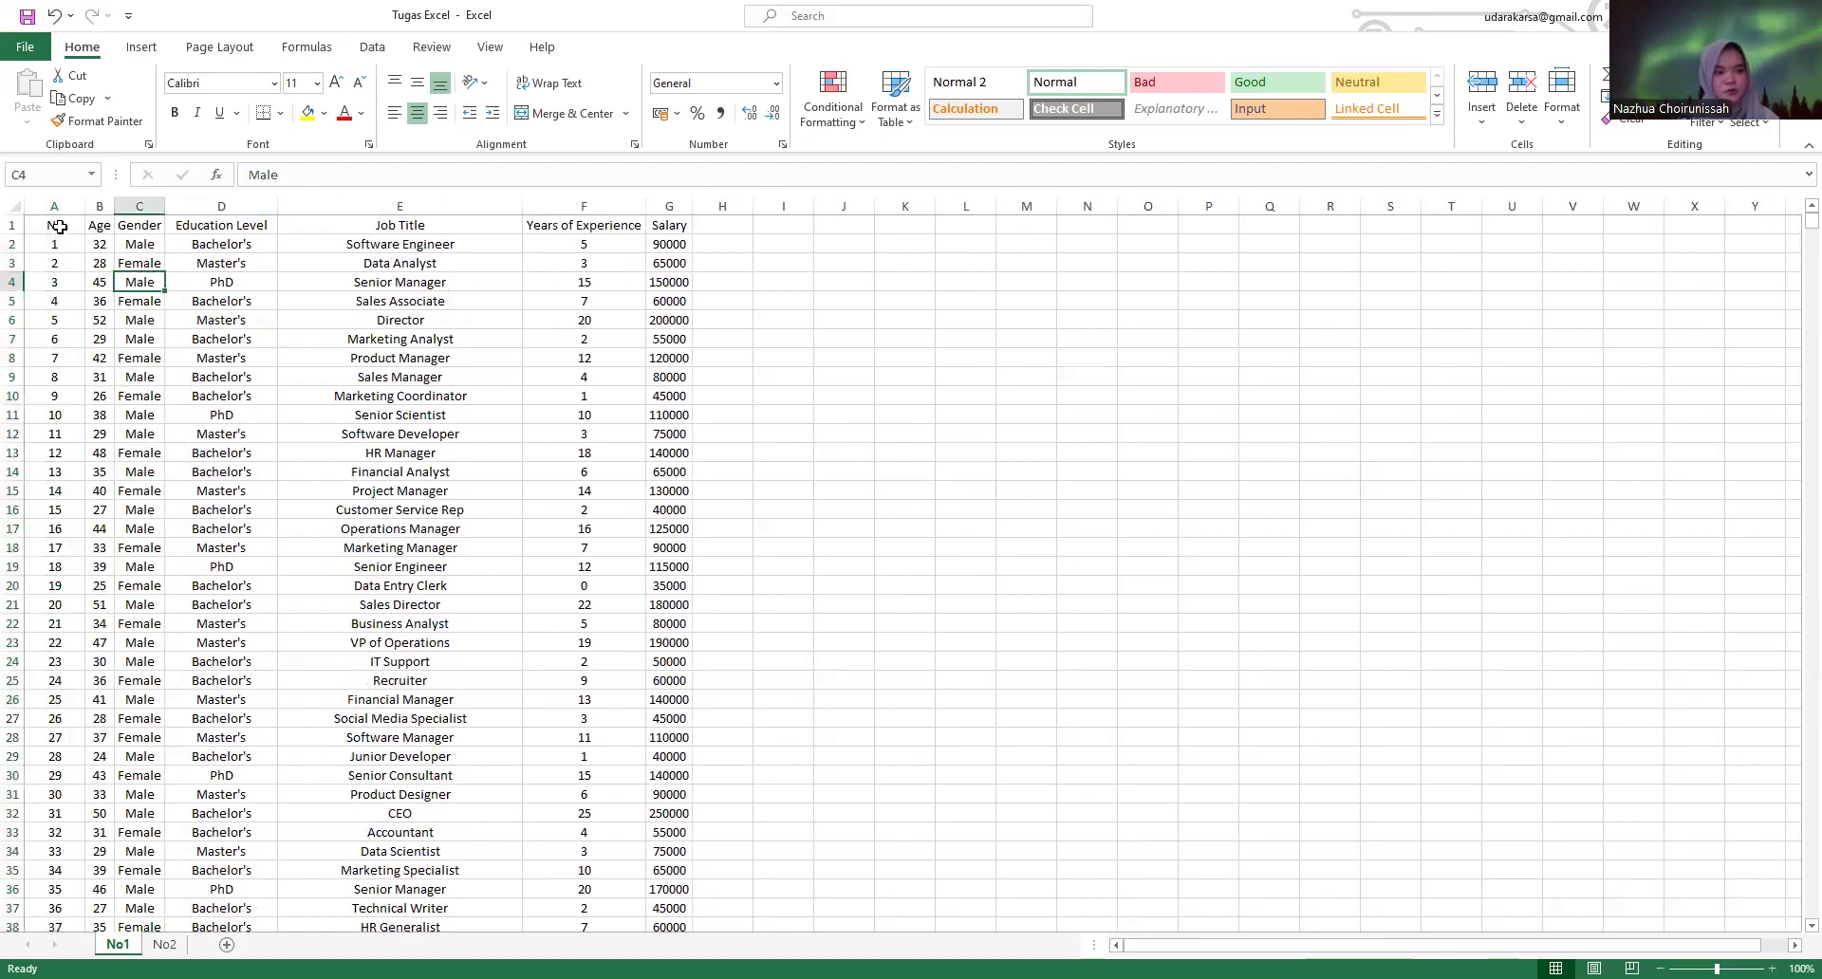
# - Fill the header cells A1:G1 with a light blue theme colour
pyautogui.moveTo(59, 227); pyautogui.dragTo(669, 225)
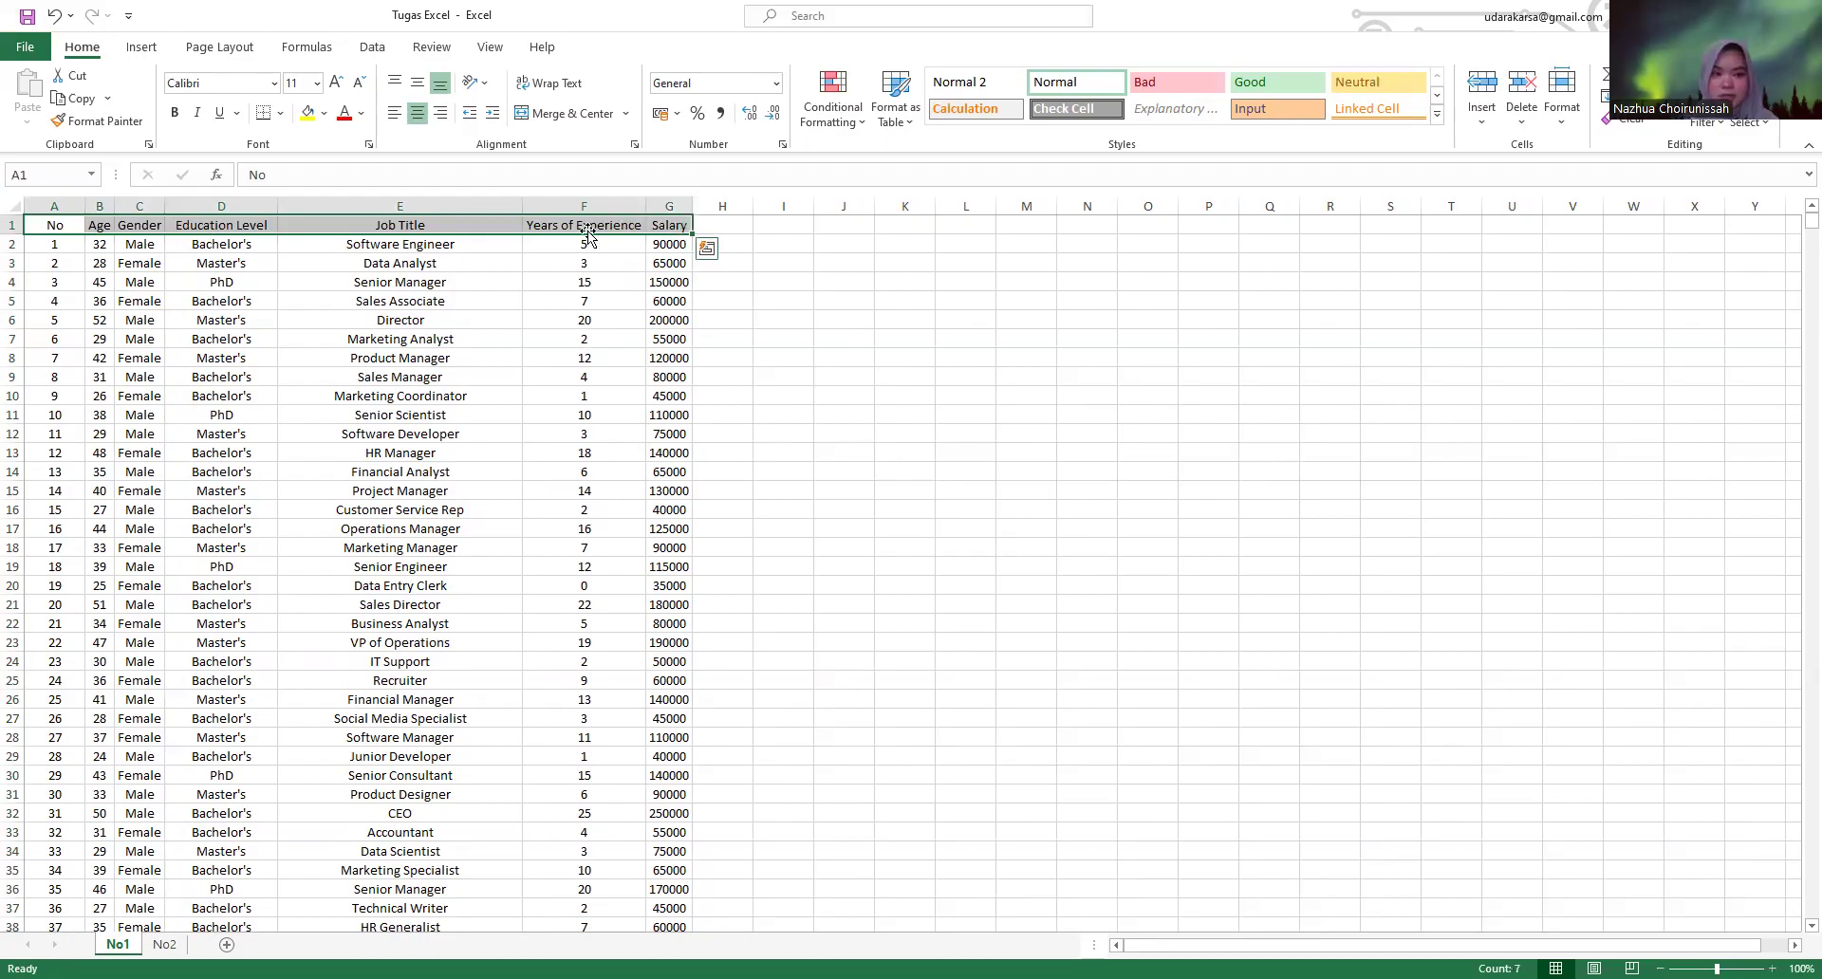
pyautogui.click(323, 113)
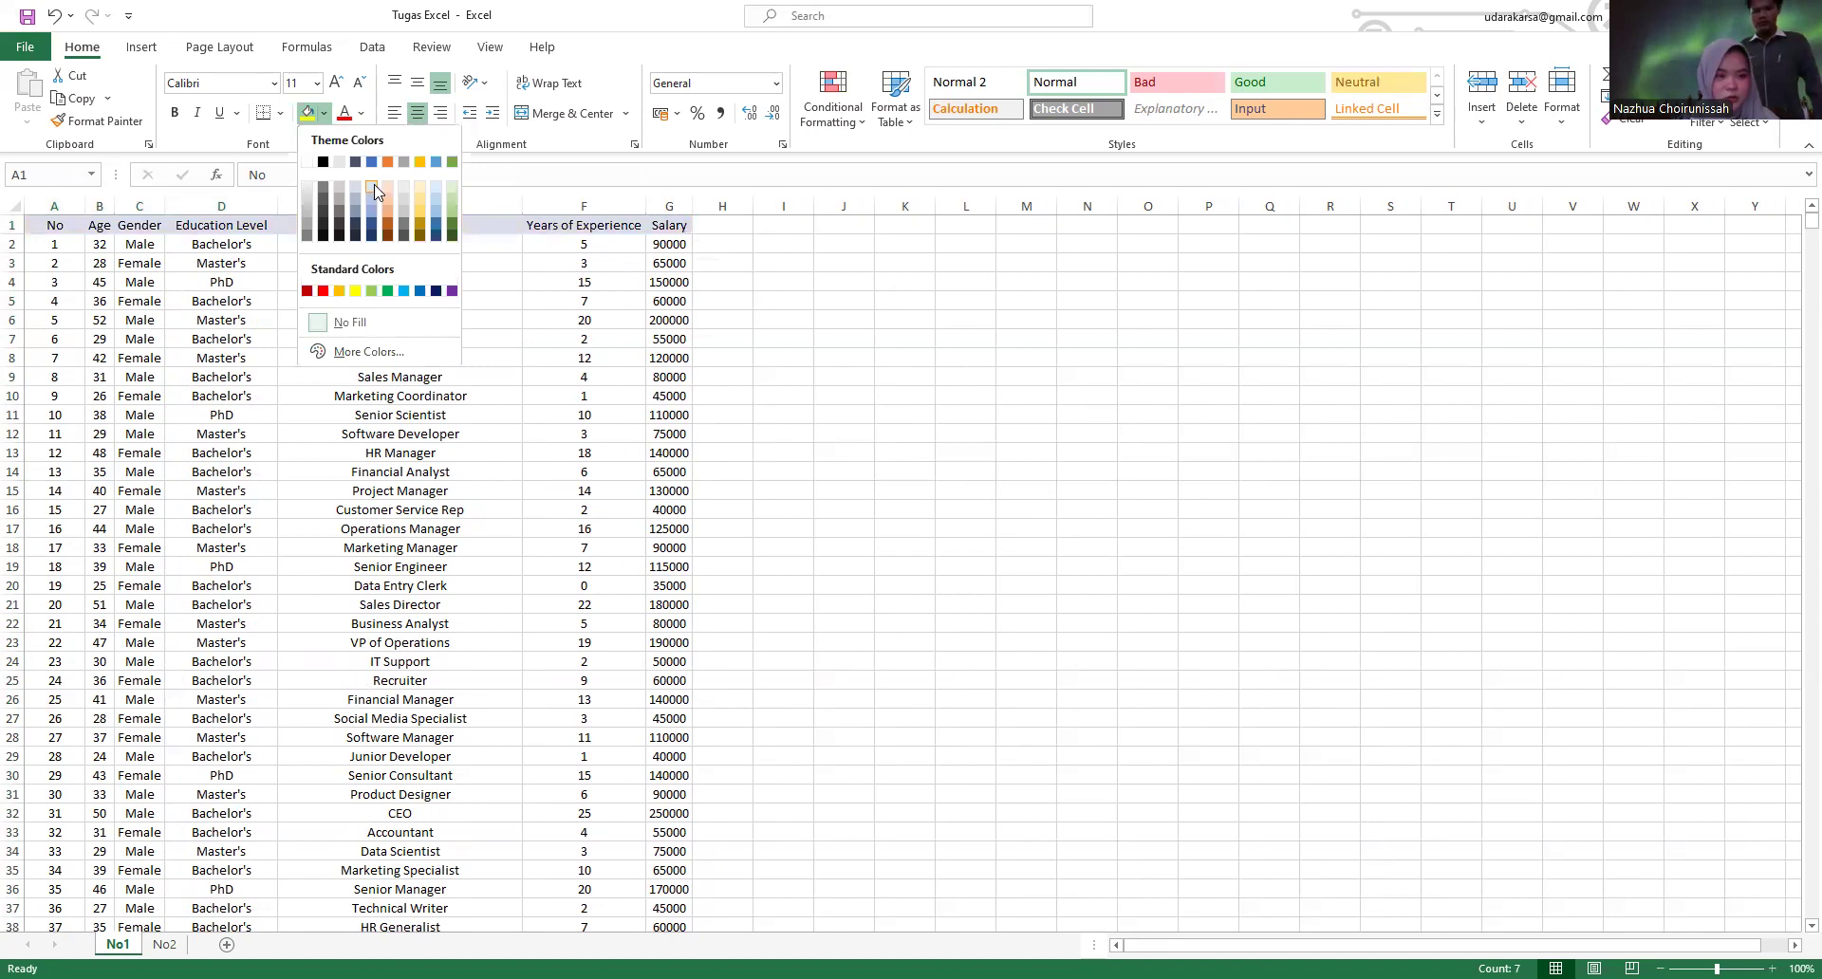
pyautogui.click(375, 184)
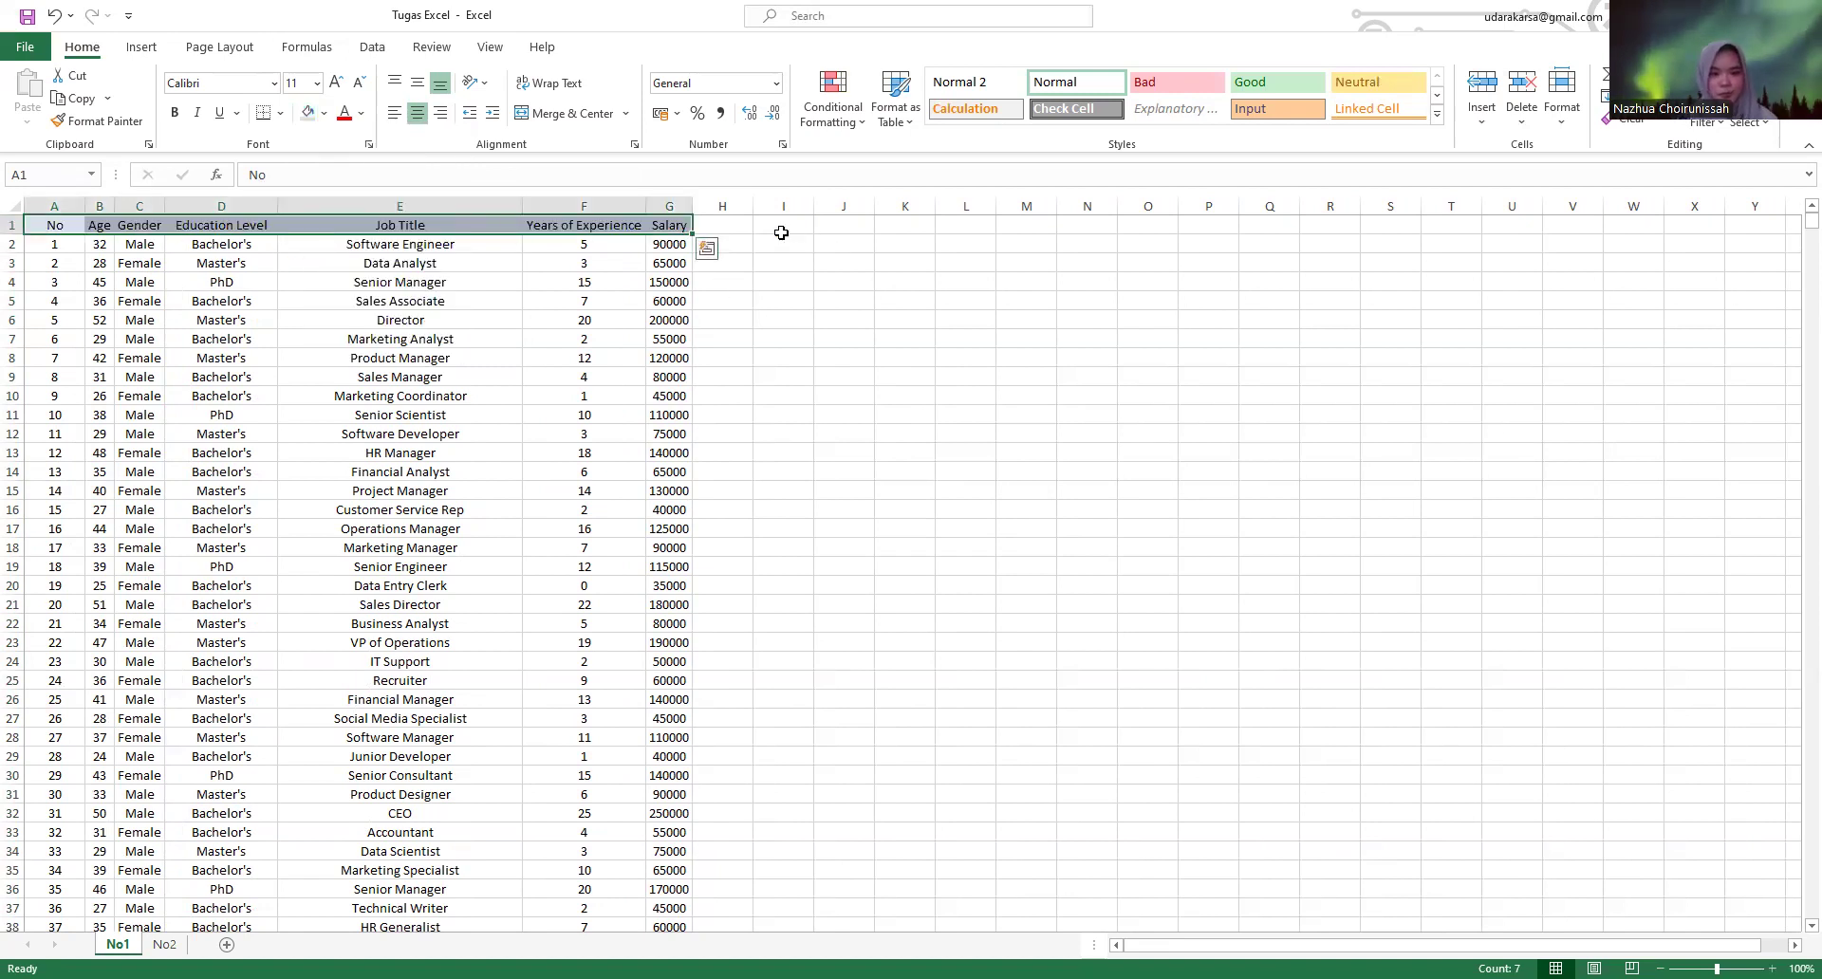
pyautogui.click(783, 231)
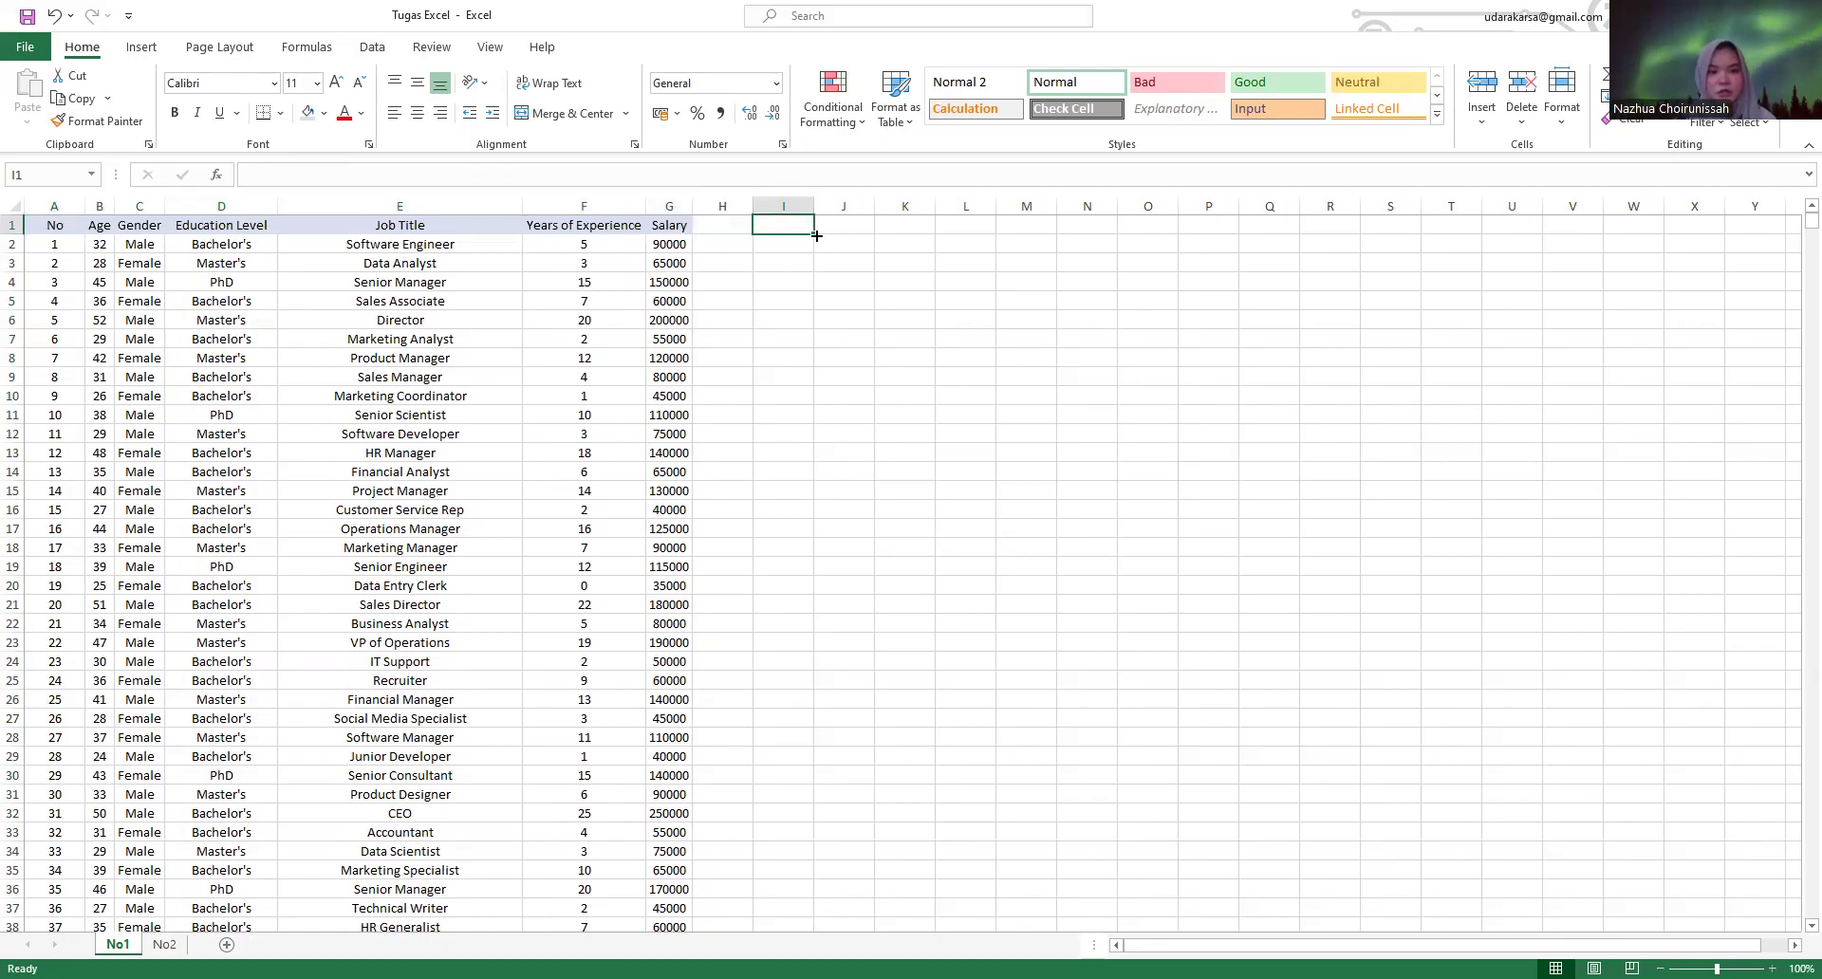
# - Apply all borders to the entire data table, from the header row down to row 6703
pyautogui.moveTo(51, 227); pyautogui.dragTo(656, 222)
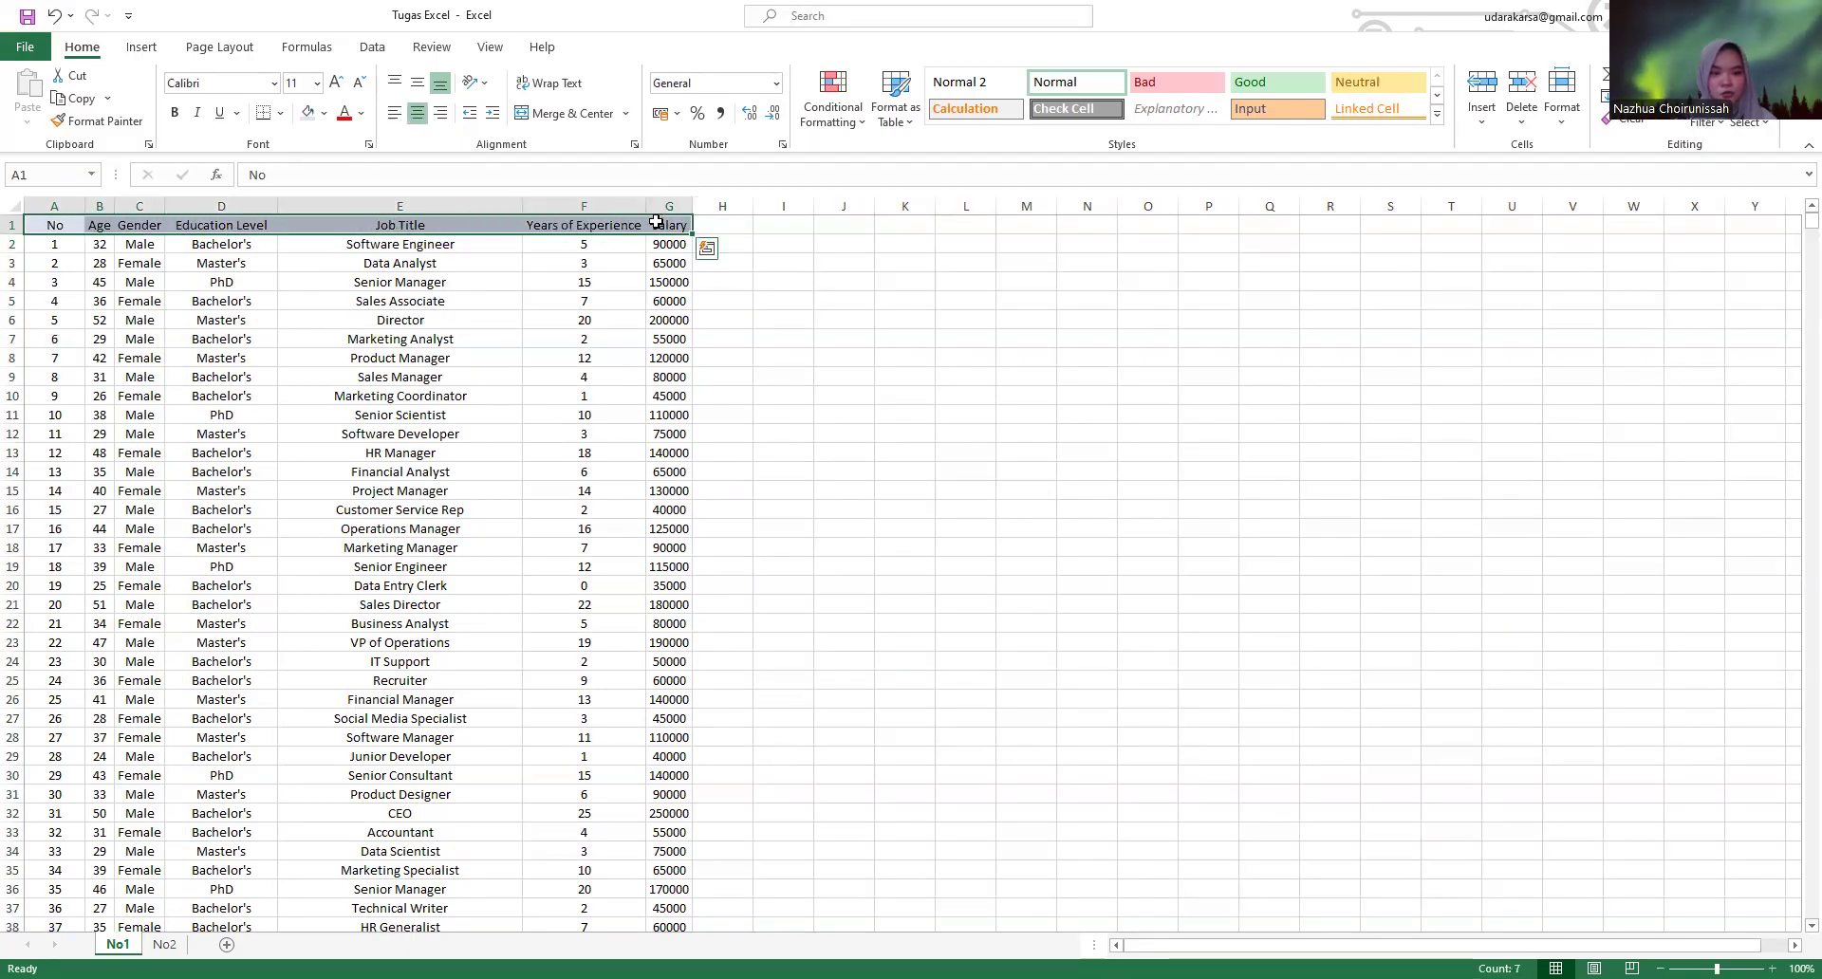
pyautogui.hotkey('ctrl', 'shift', 'Down')
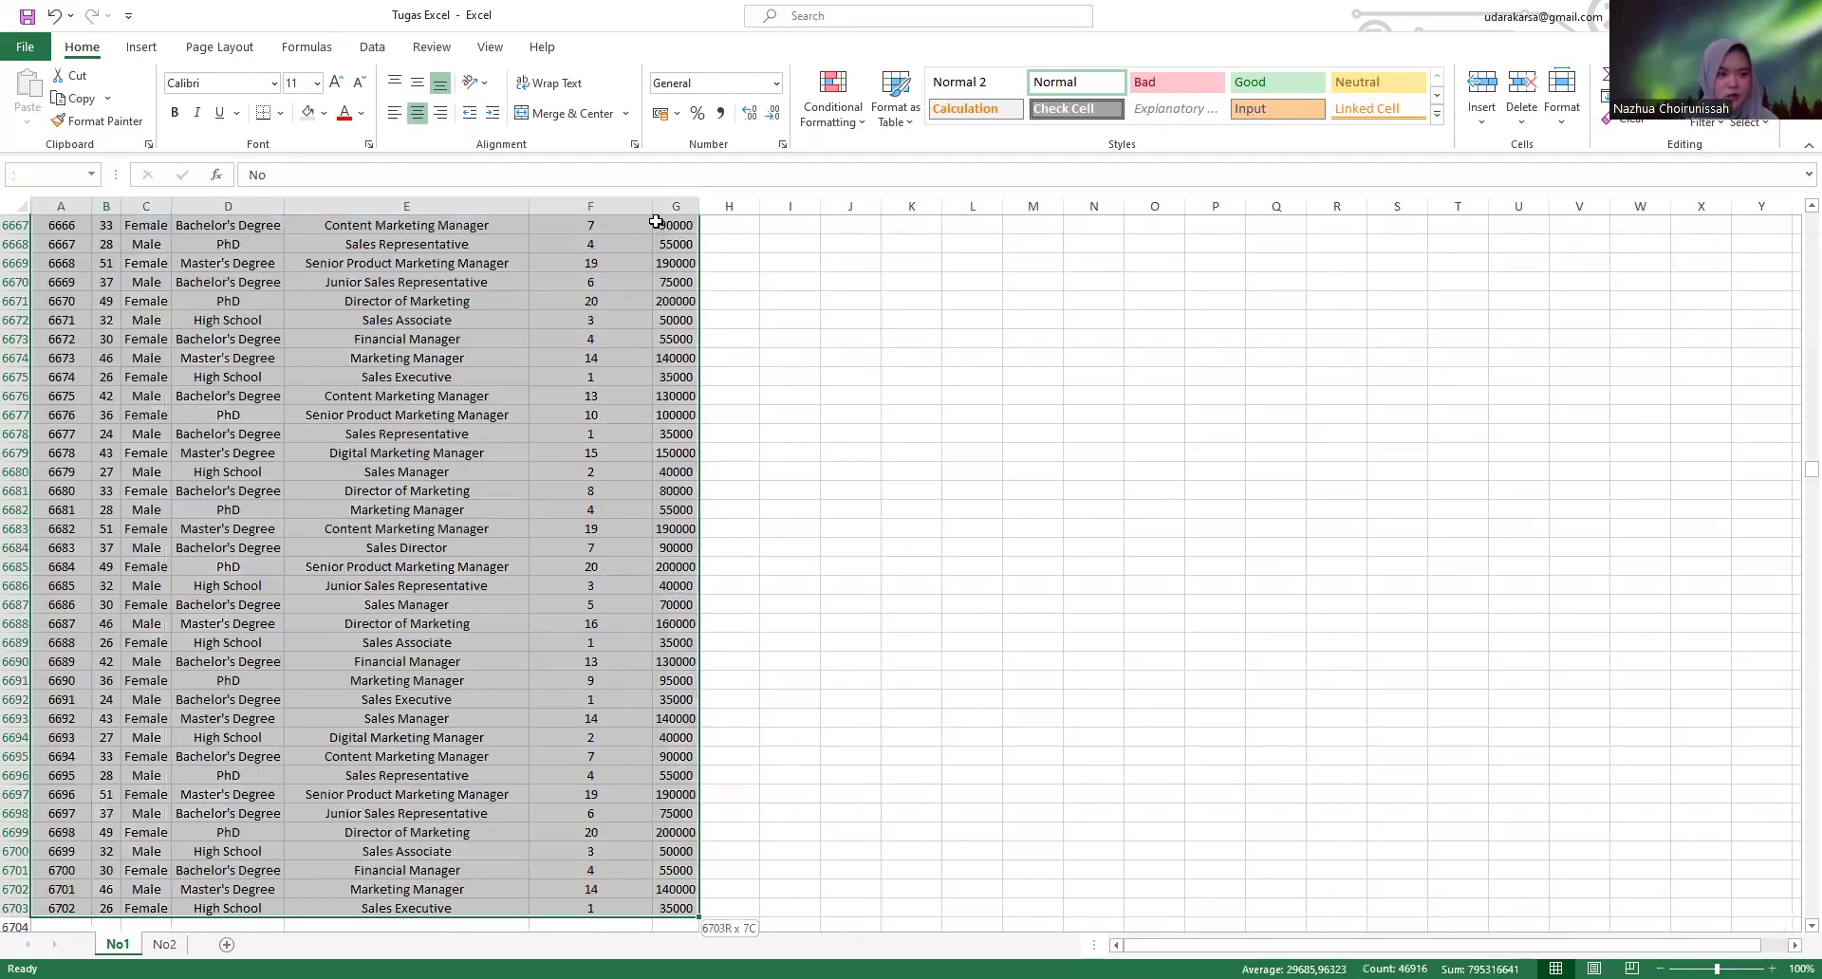
pyautogui.click(280, 115)
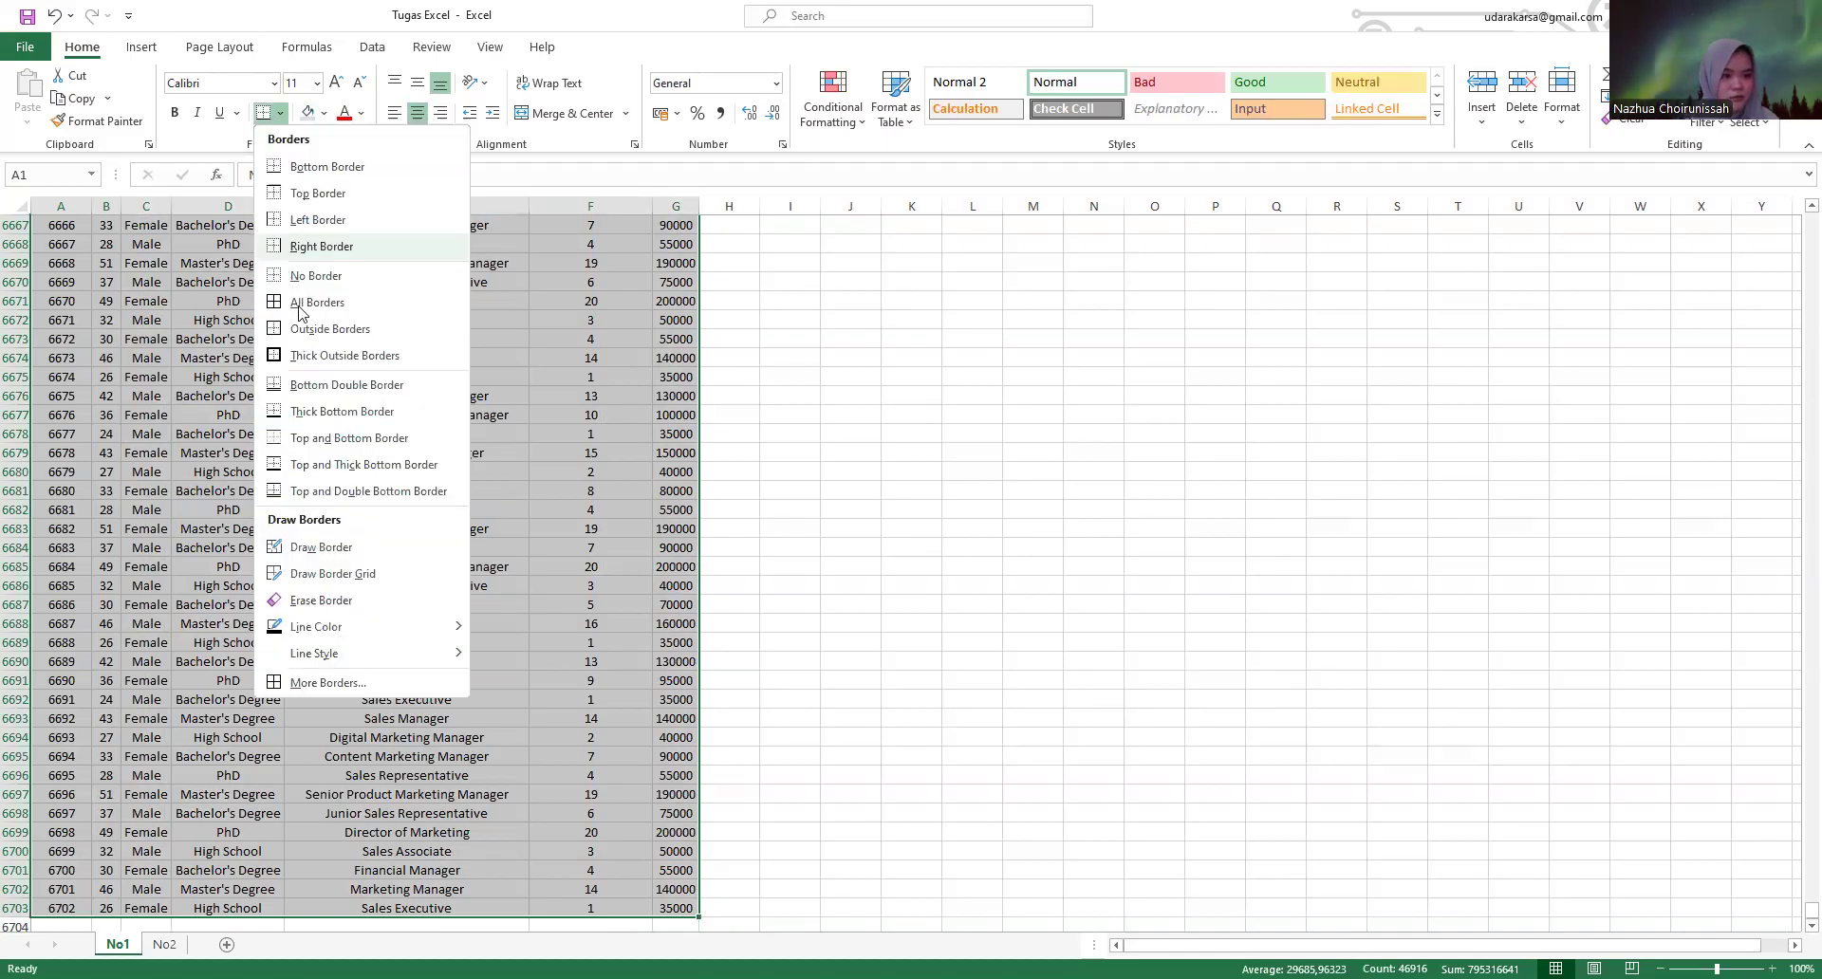
pyautogui.click(303, 310)
pyautogui.hotkey('ctrl', 'Up')
pyautogui.click(800, 256)
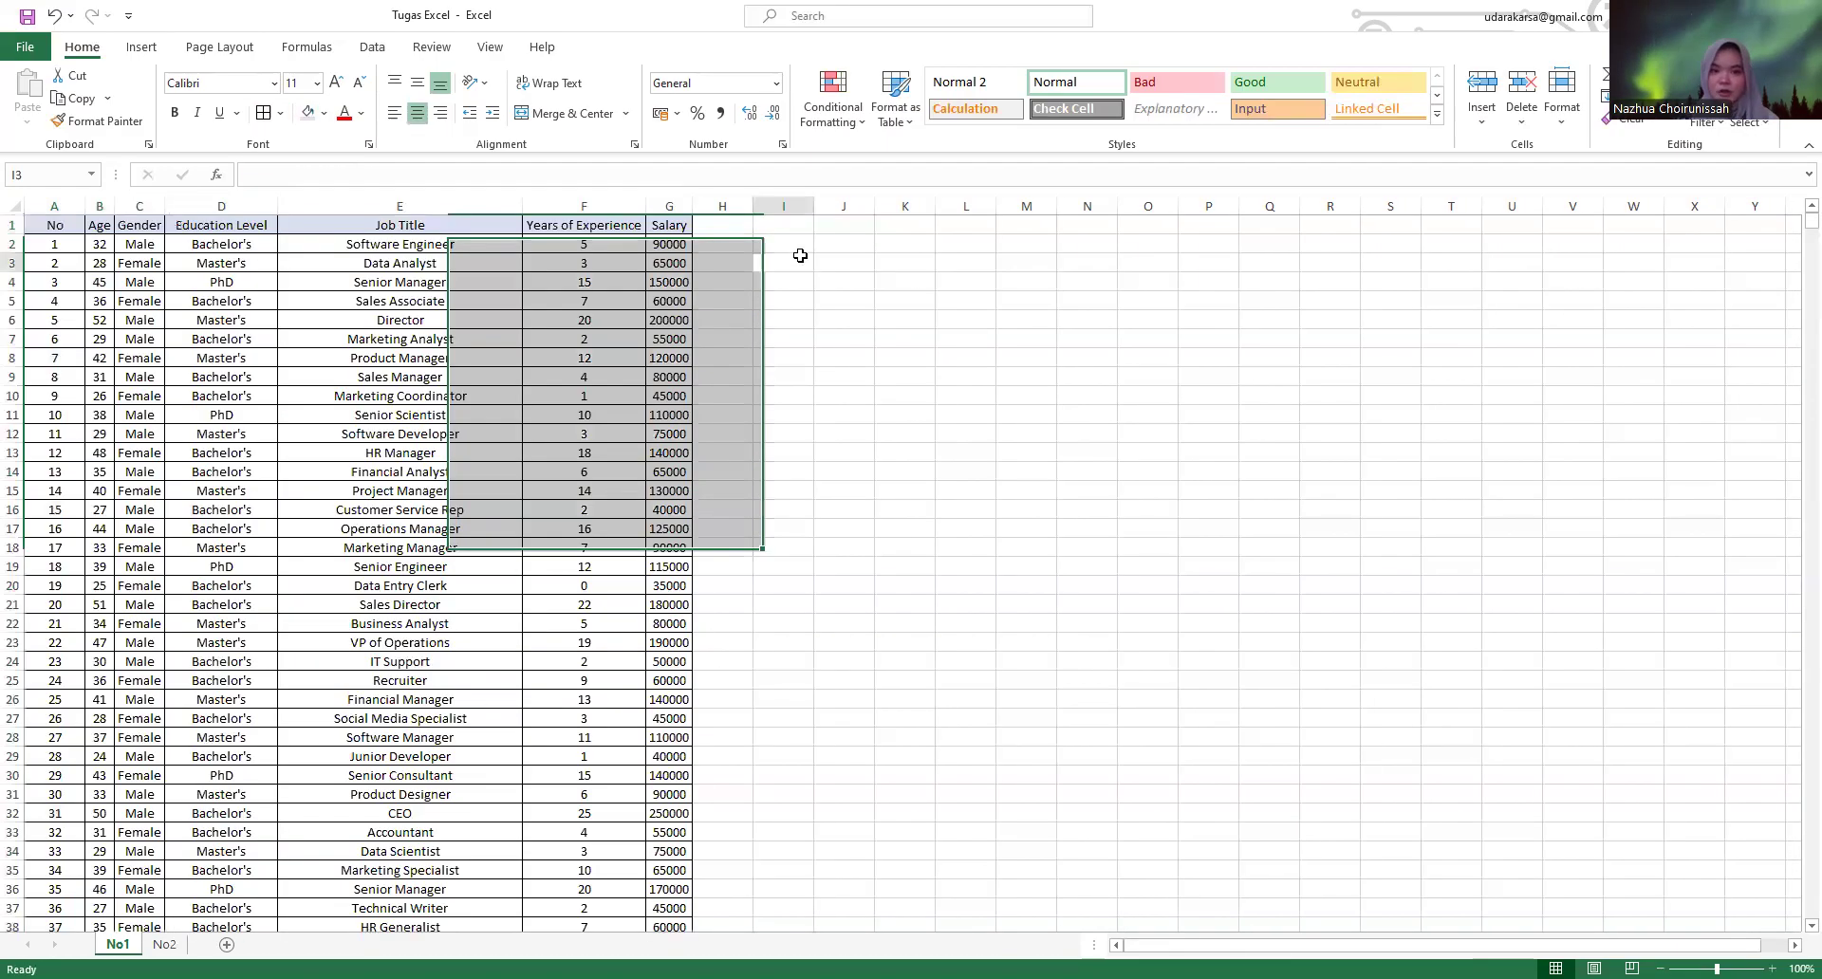
# - Insert a PivotTable from range B1:G6703 of sheet No1, placed in the existing worksheet at cell I1
pyautogui.click(790, 227)
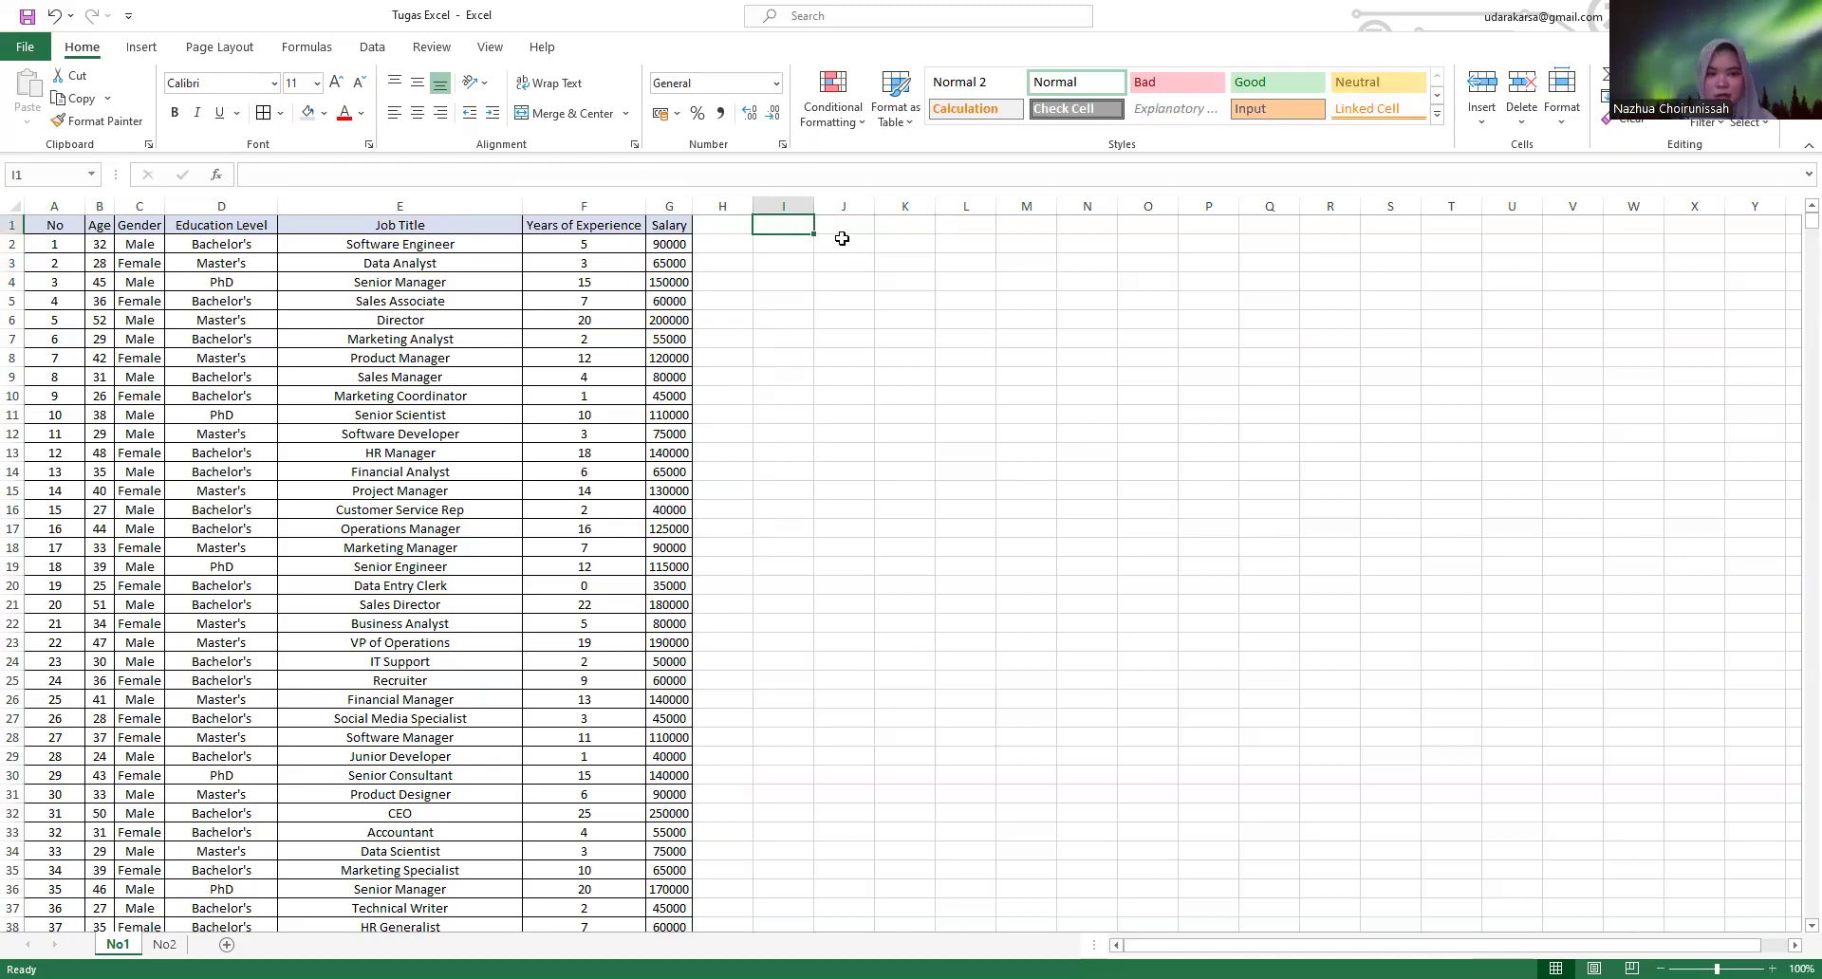
pyautogui.click(134, 55)
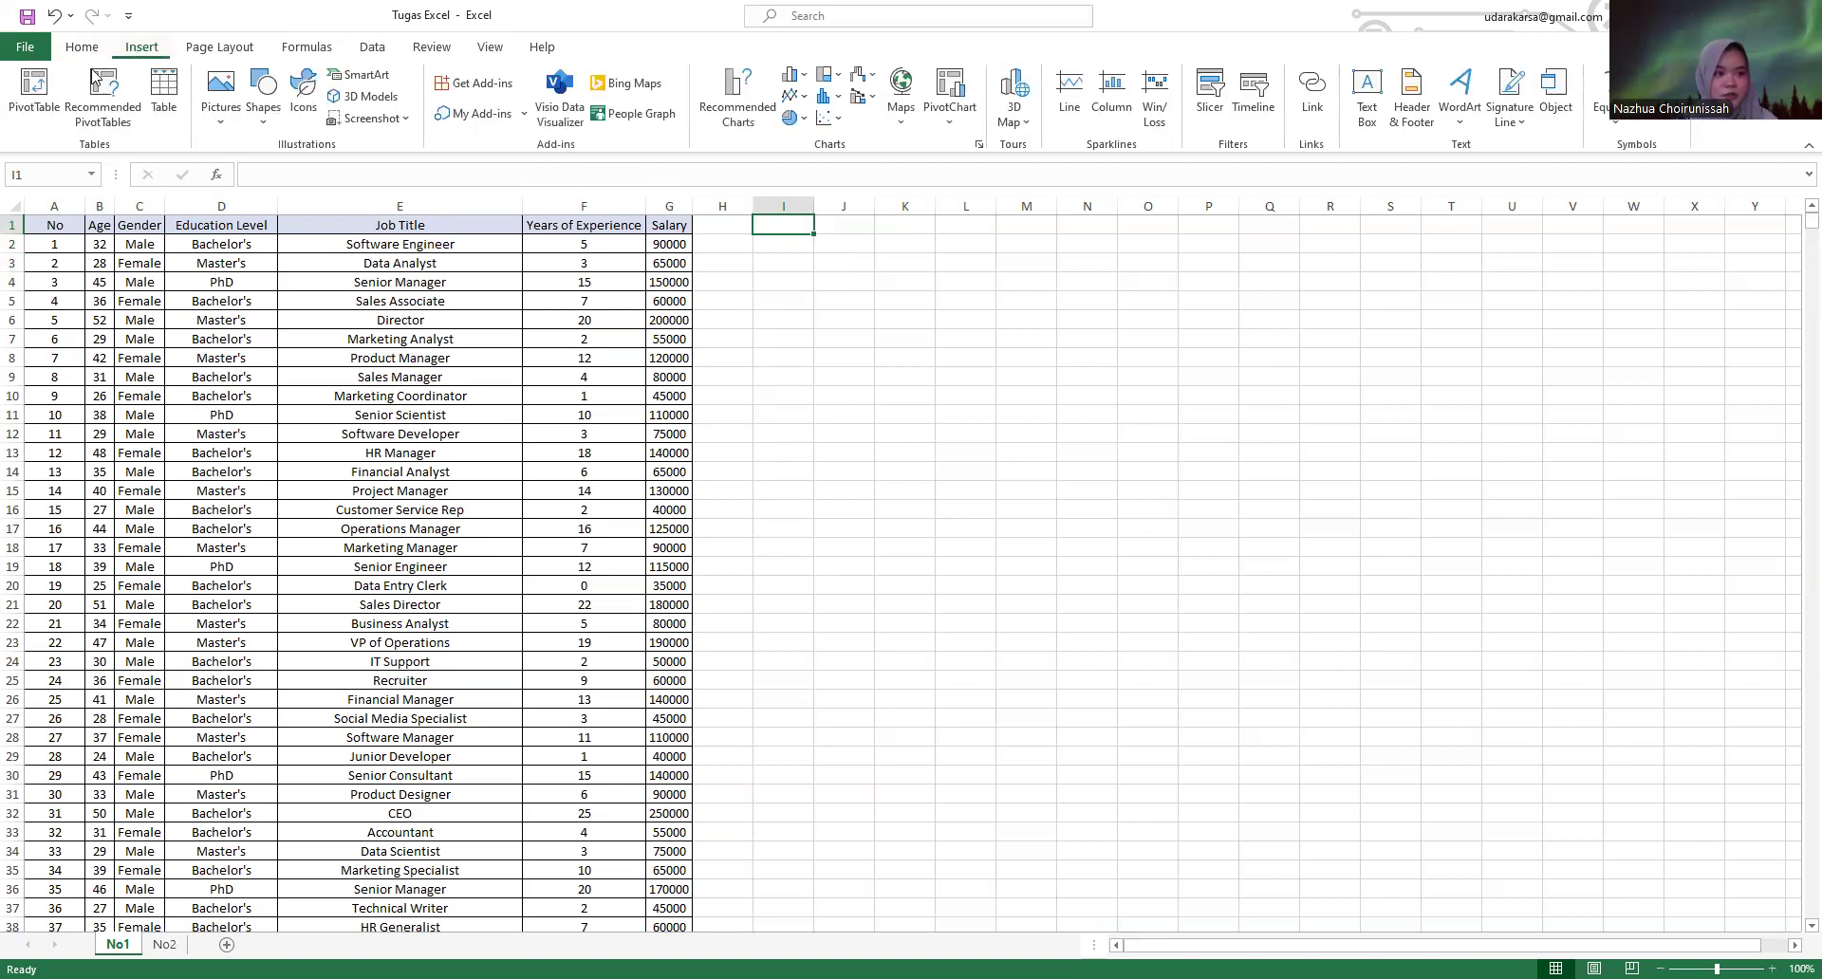
pyautogui.click(34, 87)
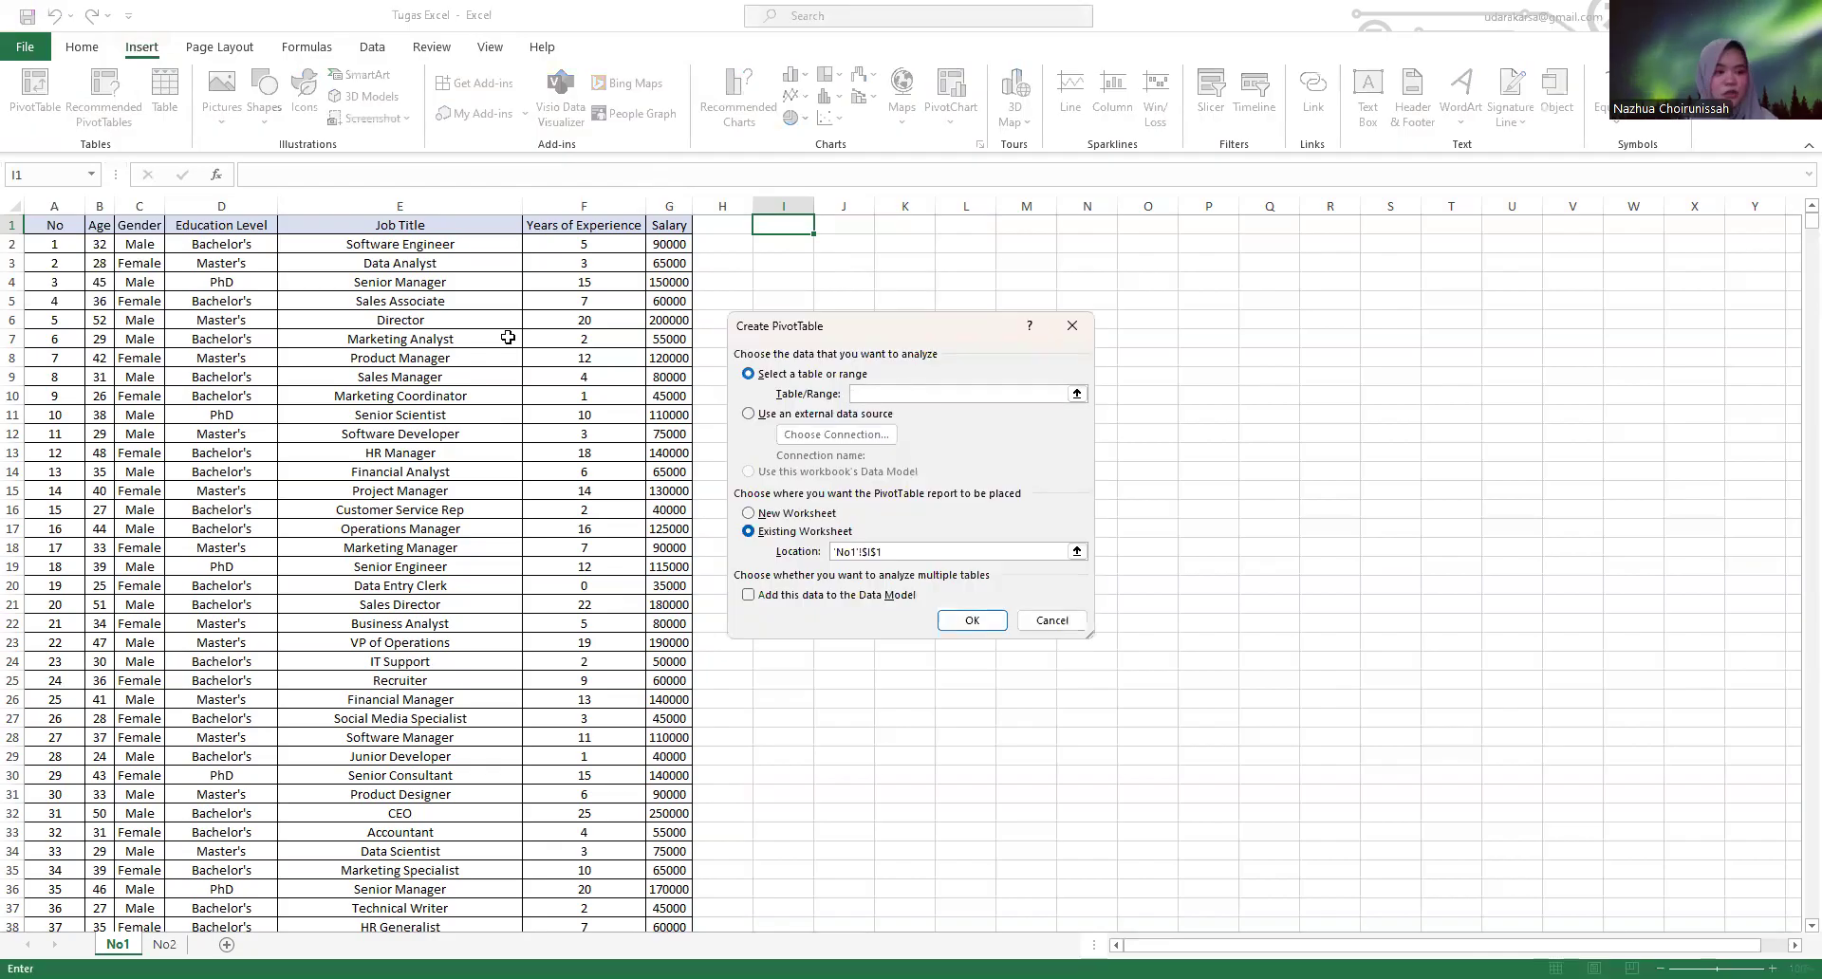
pyautogui.click(97, 227)
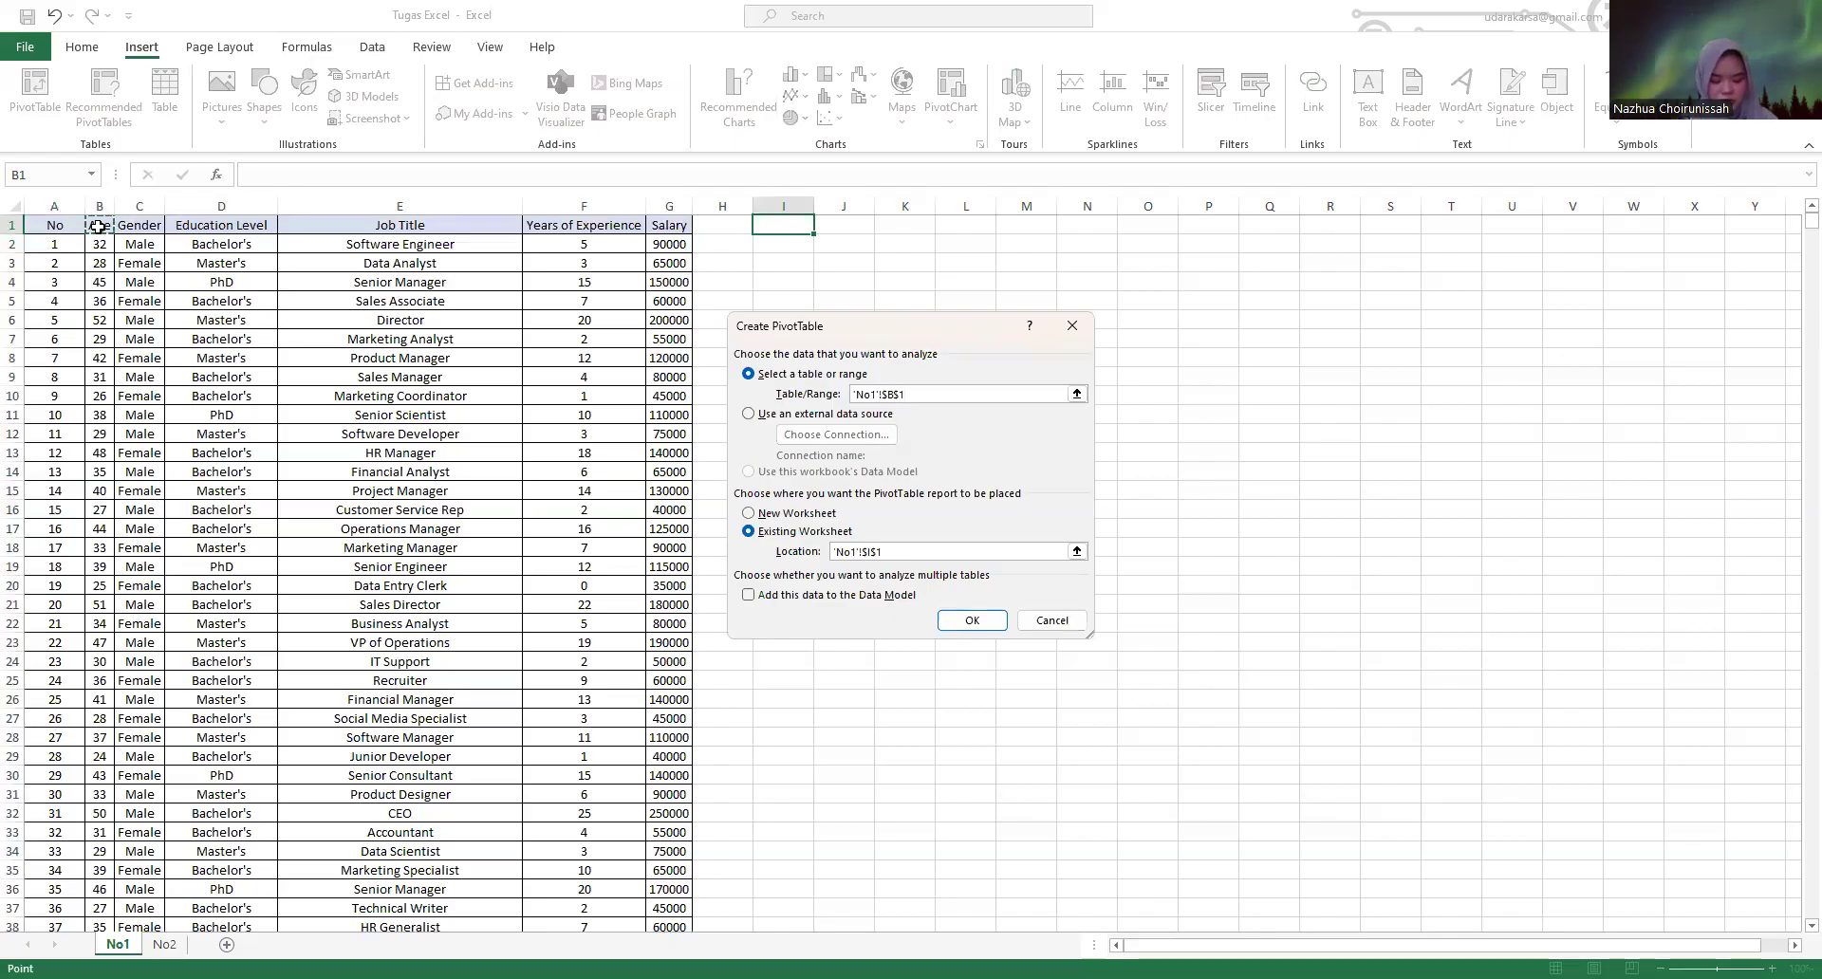
pyautogui.hotkey('ctrl', 'shift', 'Right')
pyautogui.hotkey('ctrl', 'shift', 'Down')
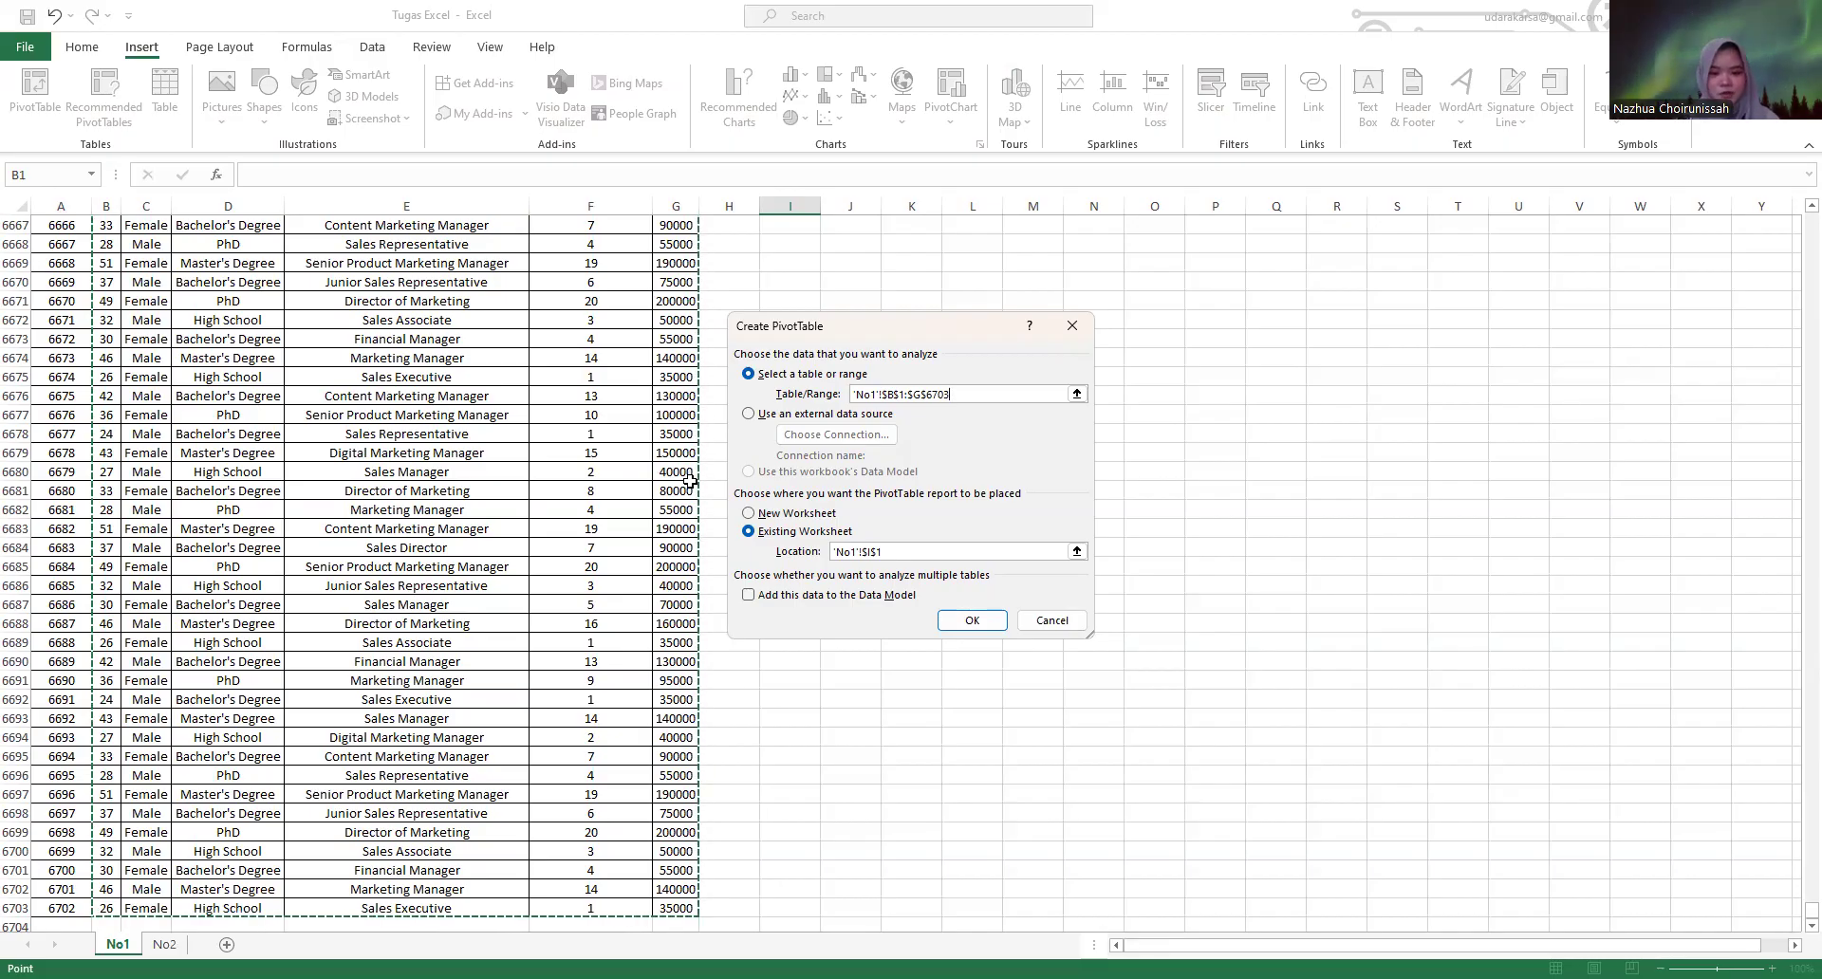
pyautogui.click(991, 623)
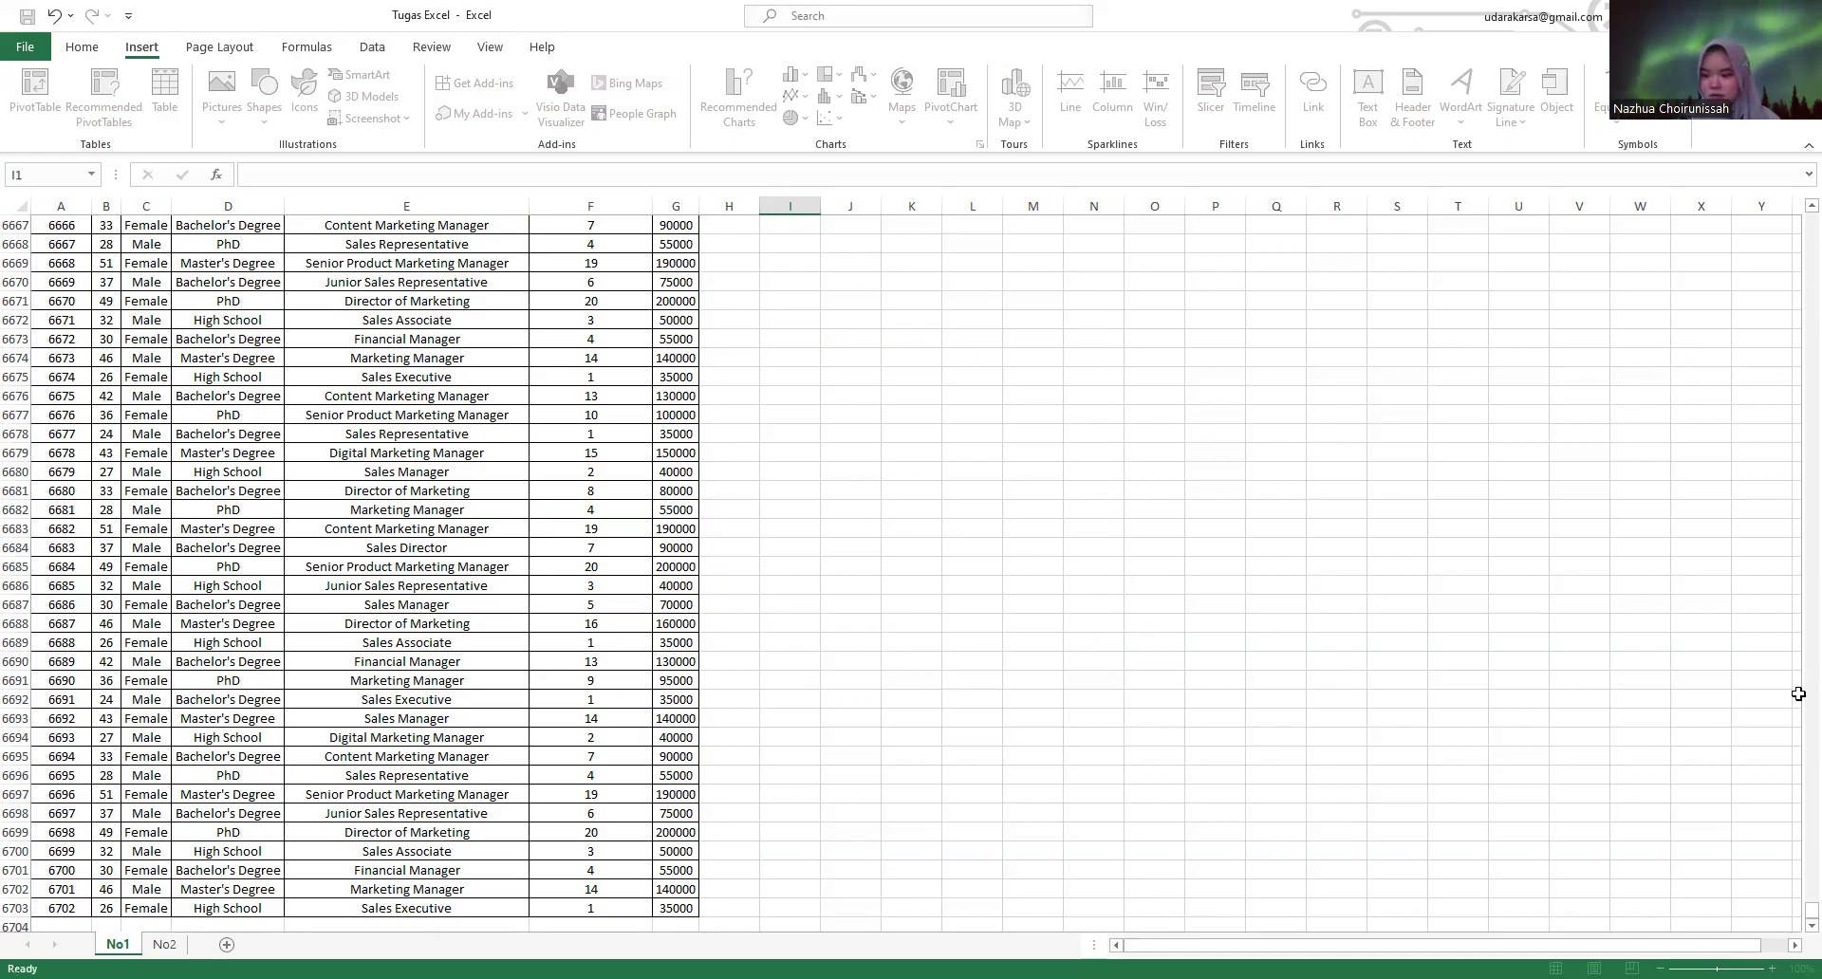
pyautogui.moveTo(1799, 912); pyautogui.dragTo(1767, 254)
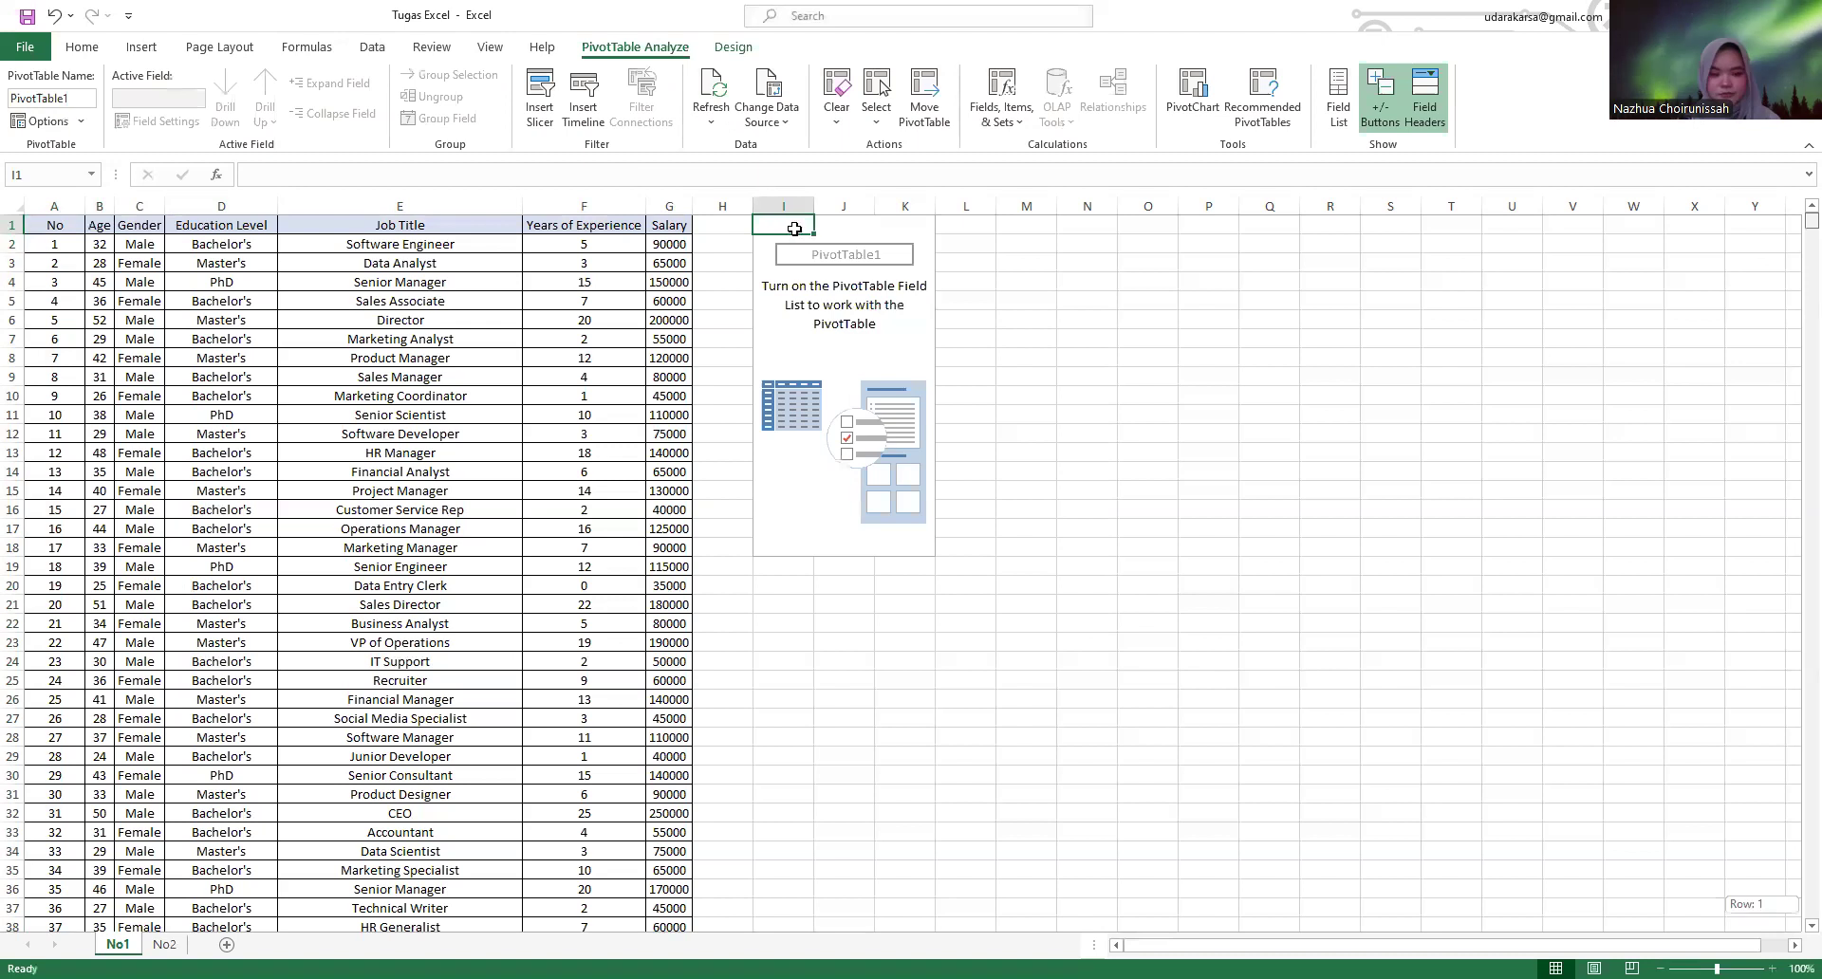
pyautogui.click(844, 320)
pyautogui.click(795, 228)
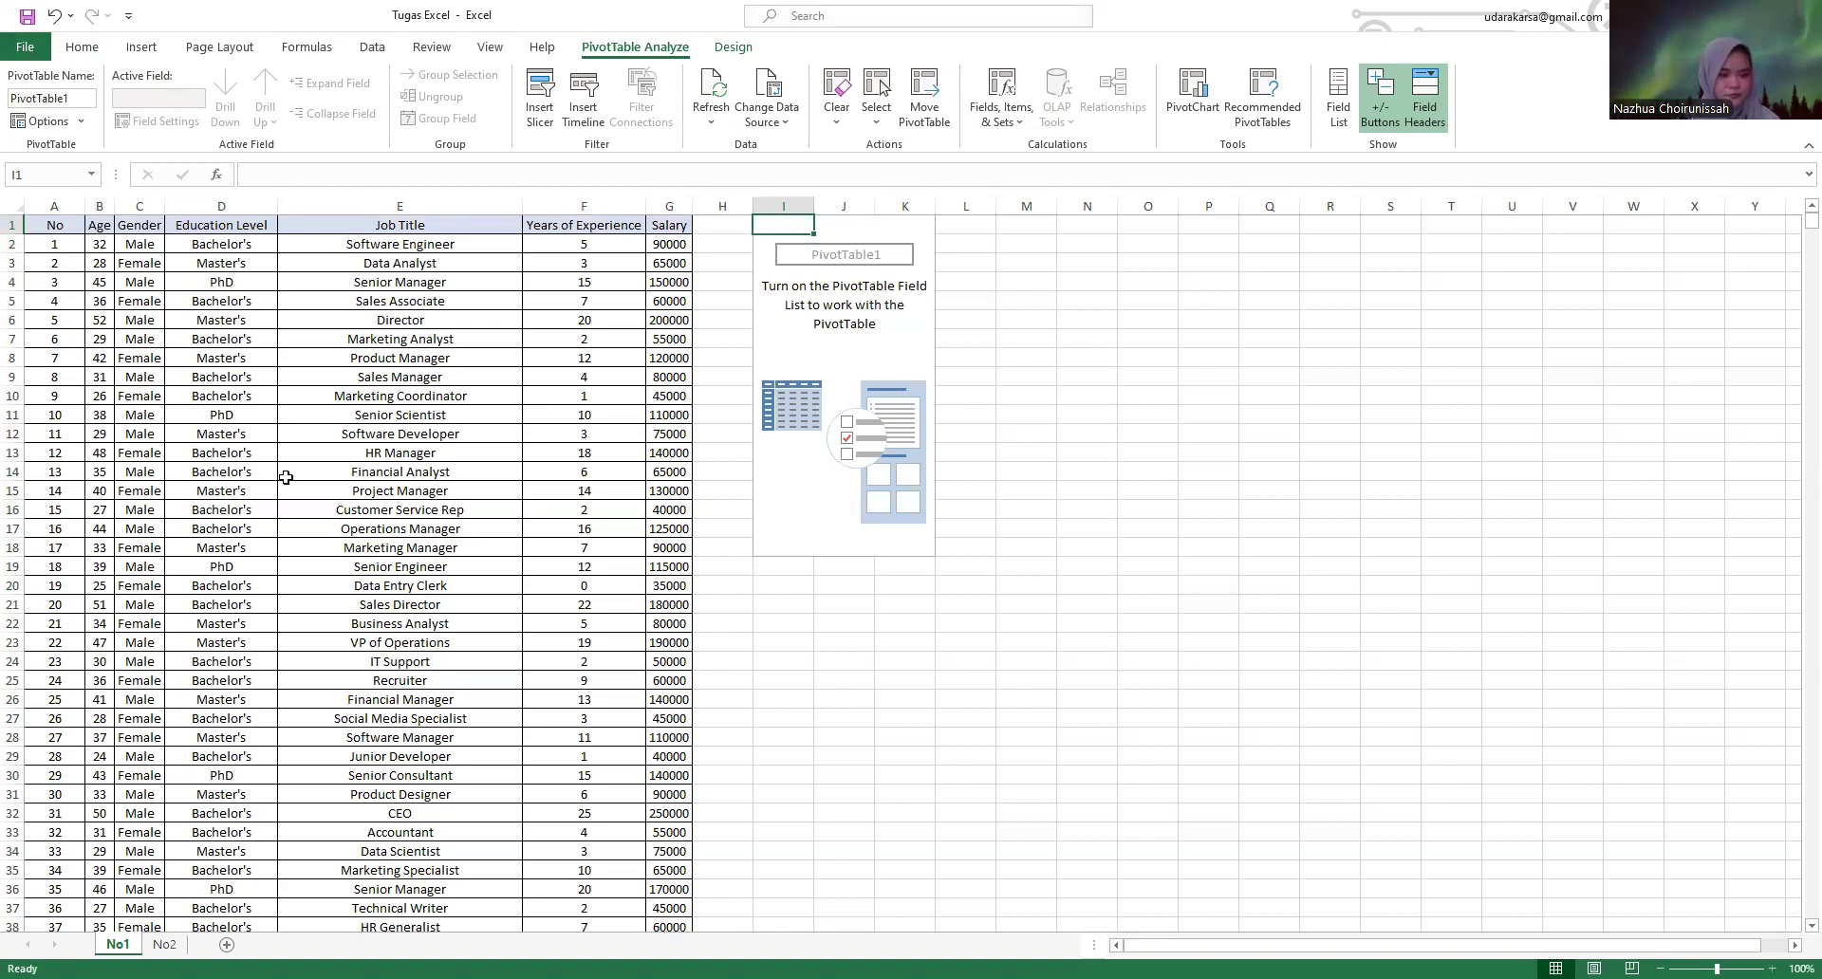
pyautogui.click(854, 261)
pyautogui.click(783, 231)
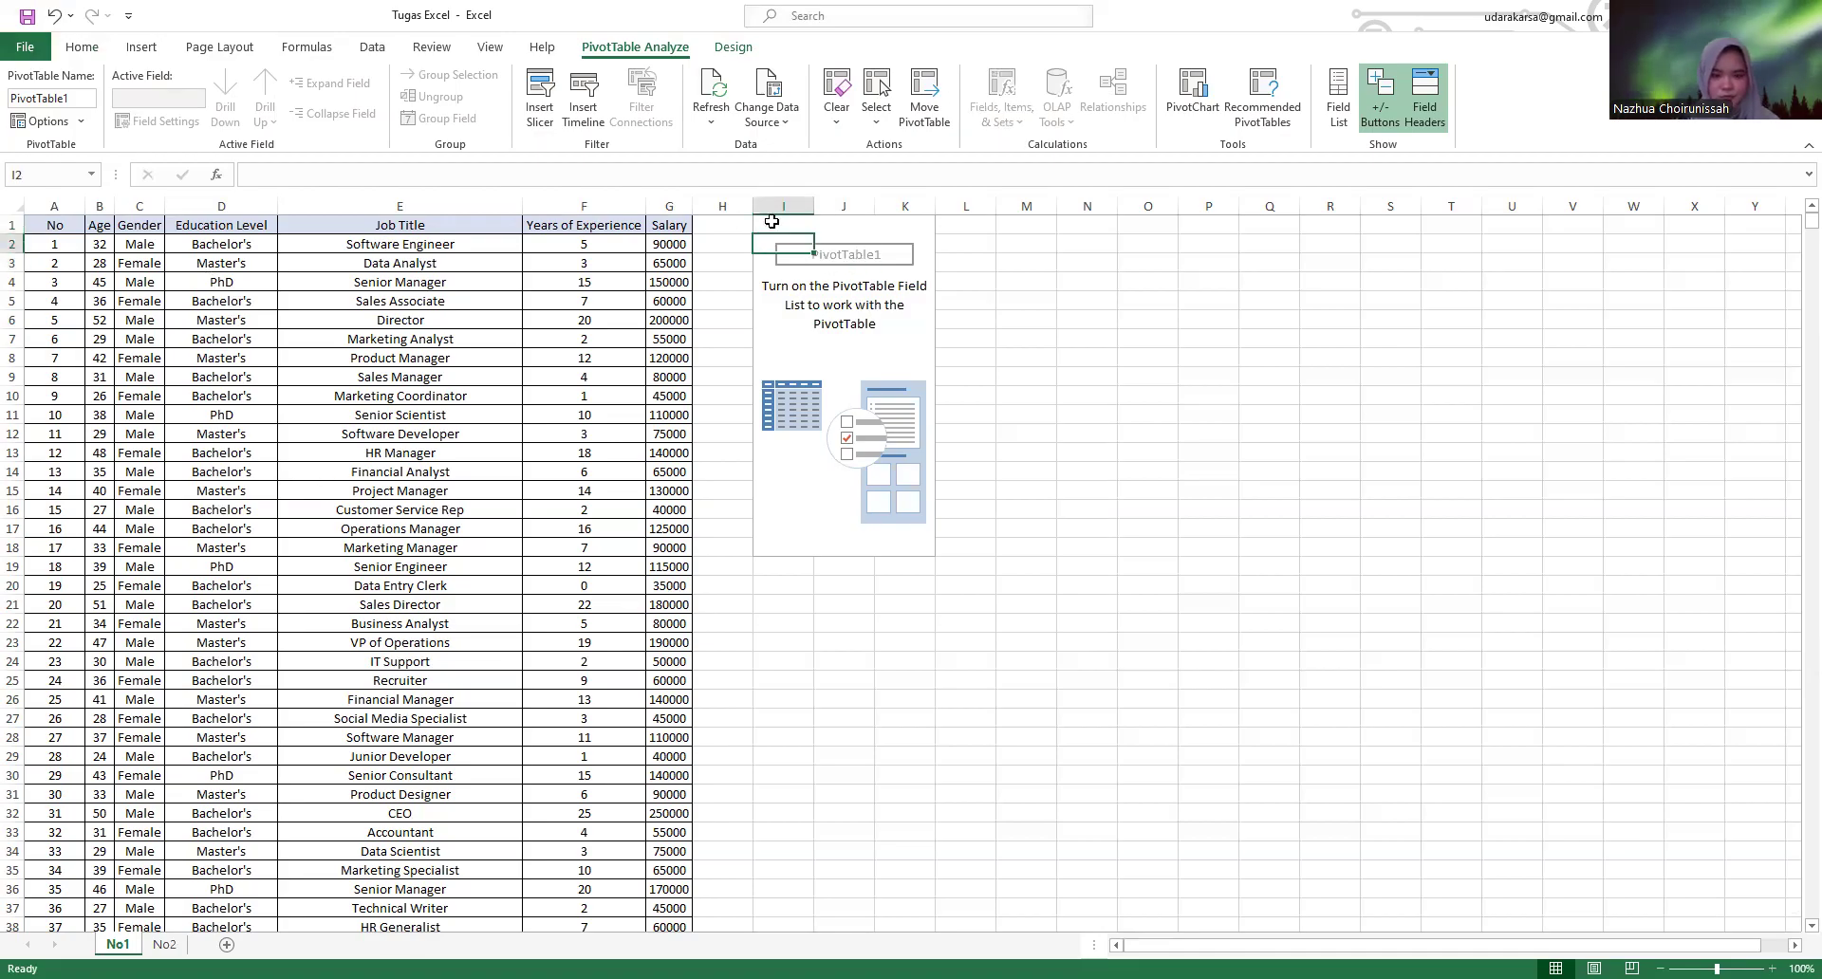
pyautogui.click(835, 262)
pyautogui.click(784, 231)
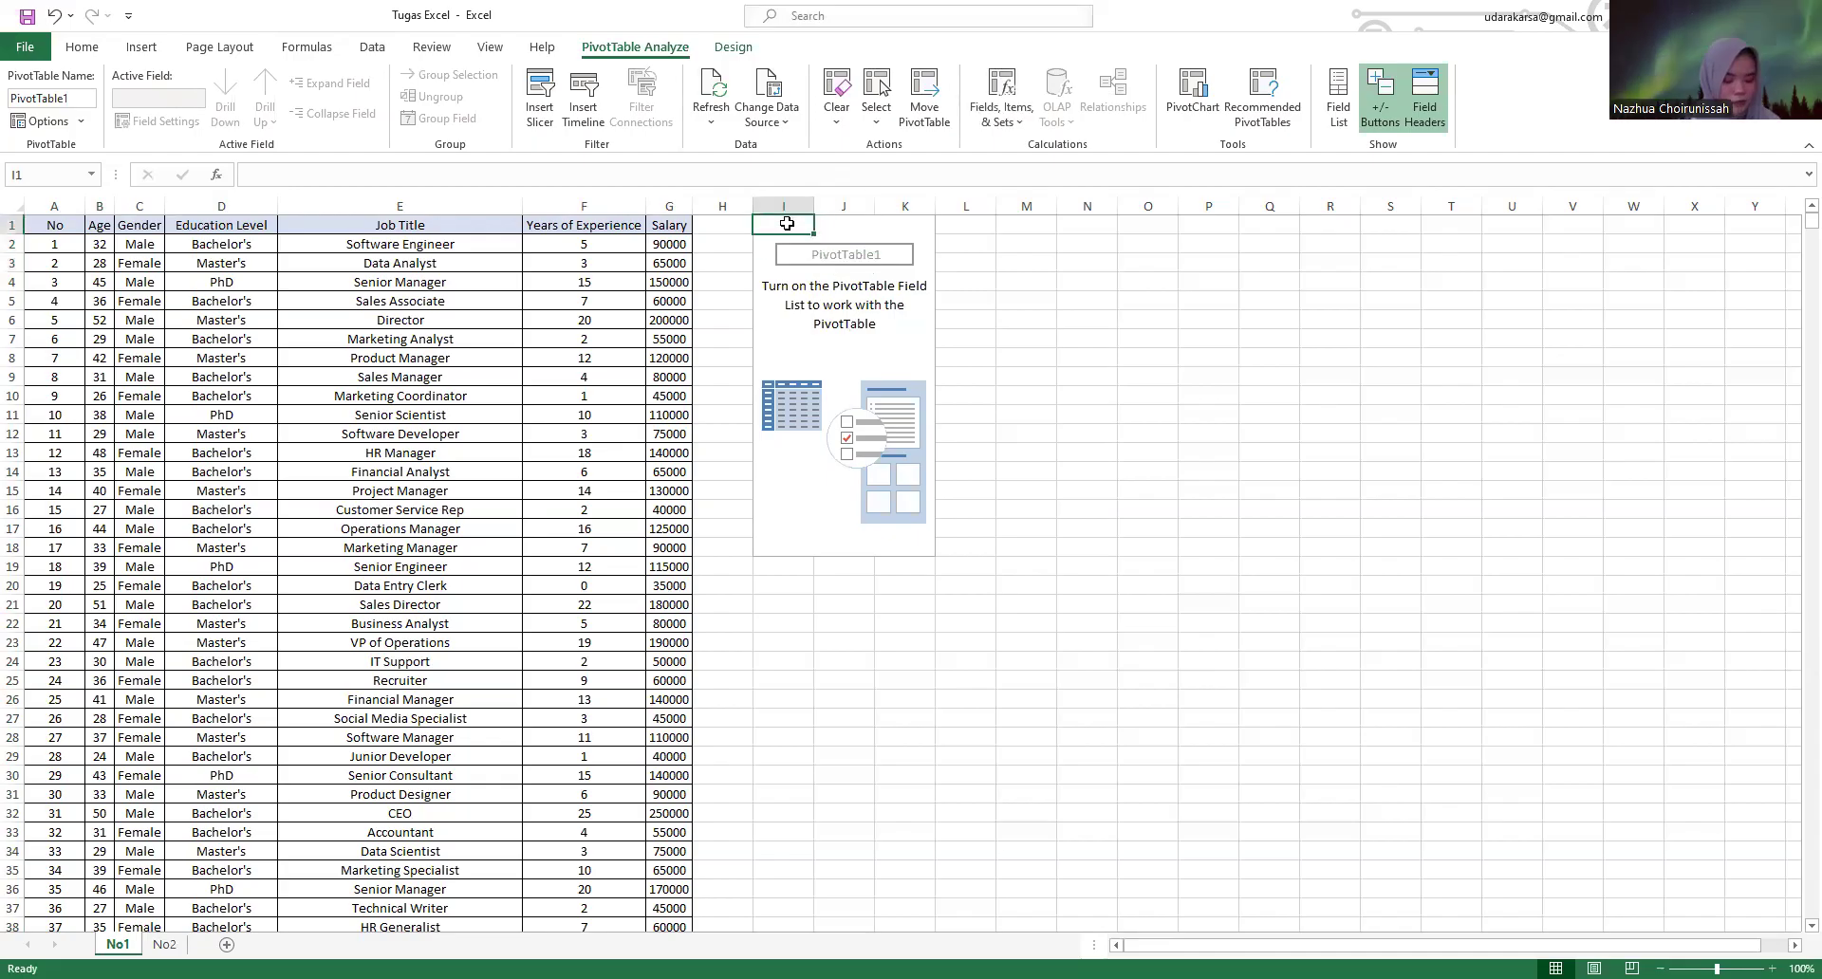
pyautogui.click(142, 46)
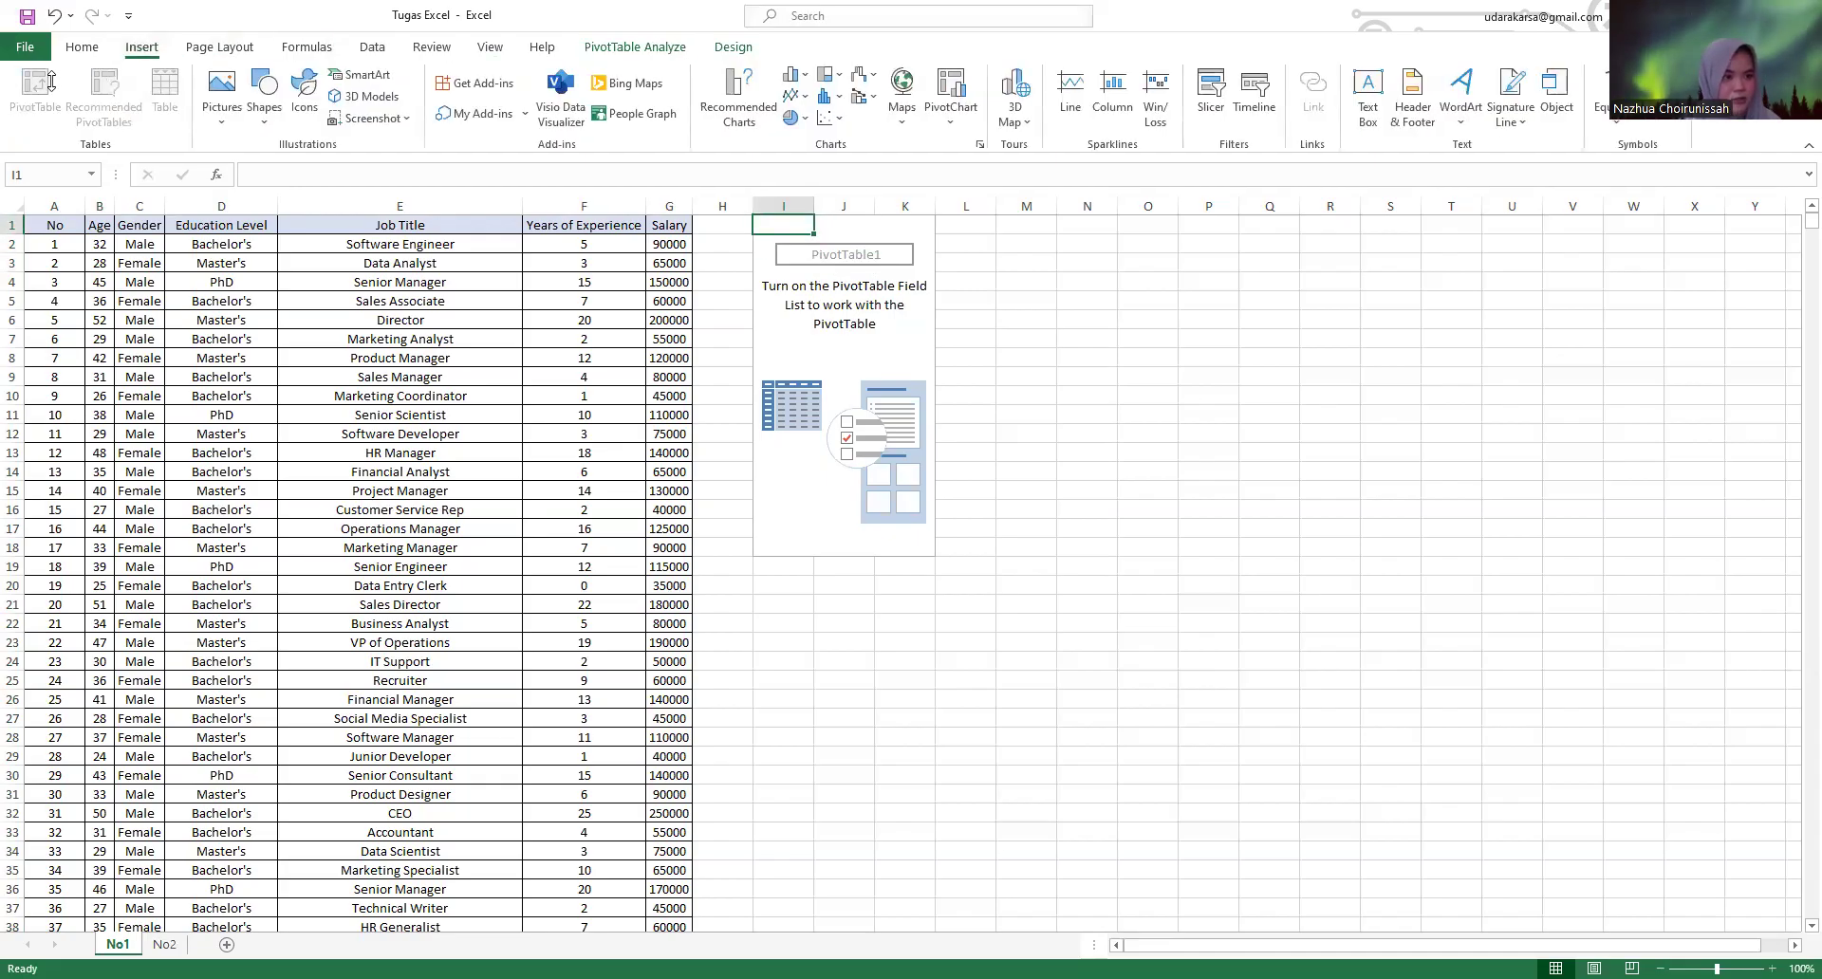
pyautogui.click(978, 277)
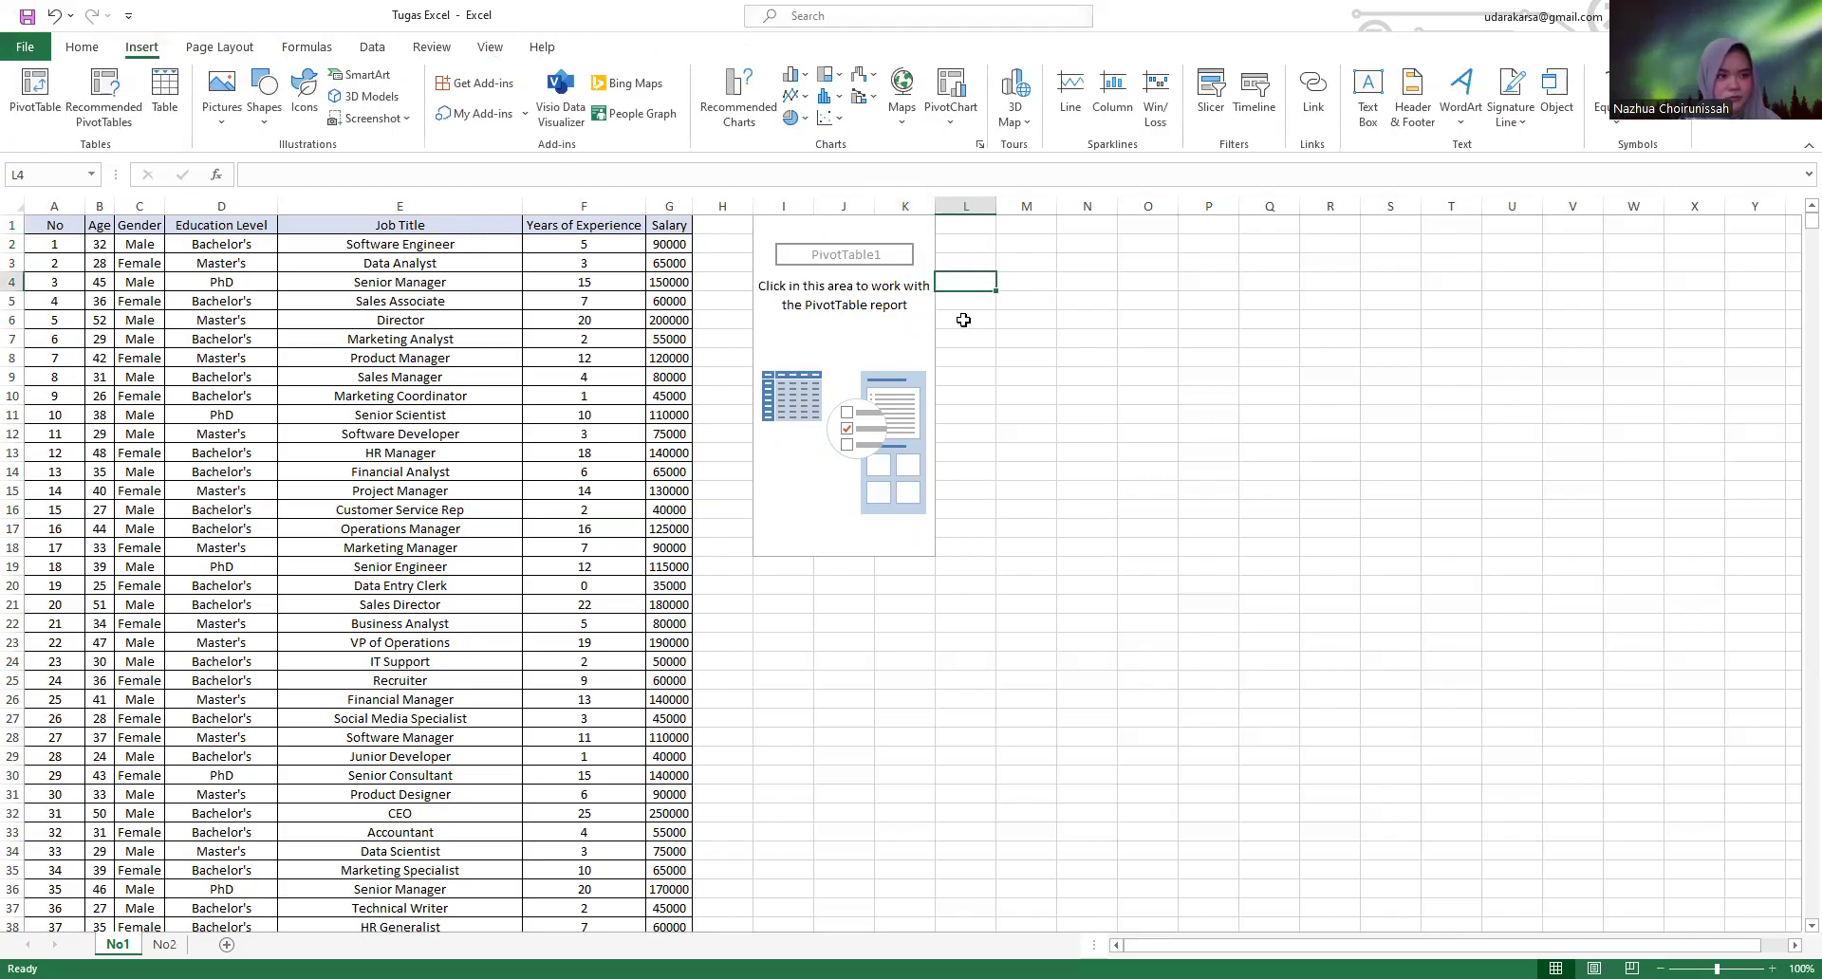
pyautogui.click(803, 230)
pyautogui.click(863, 410)
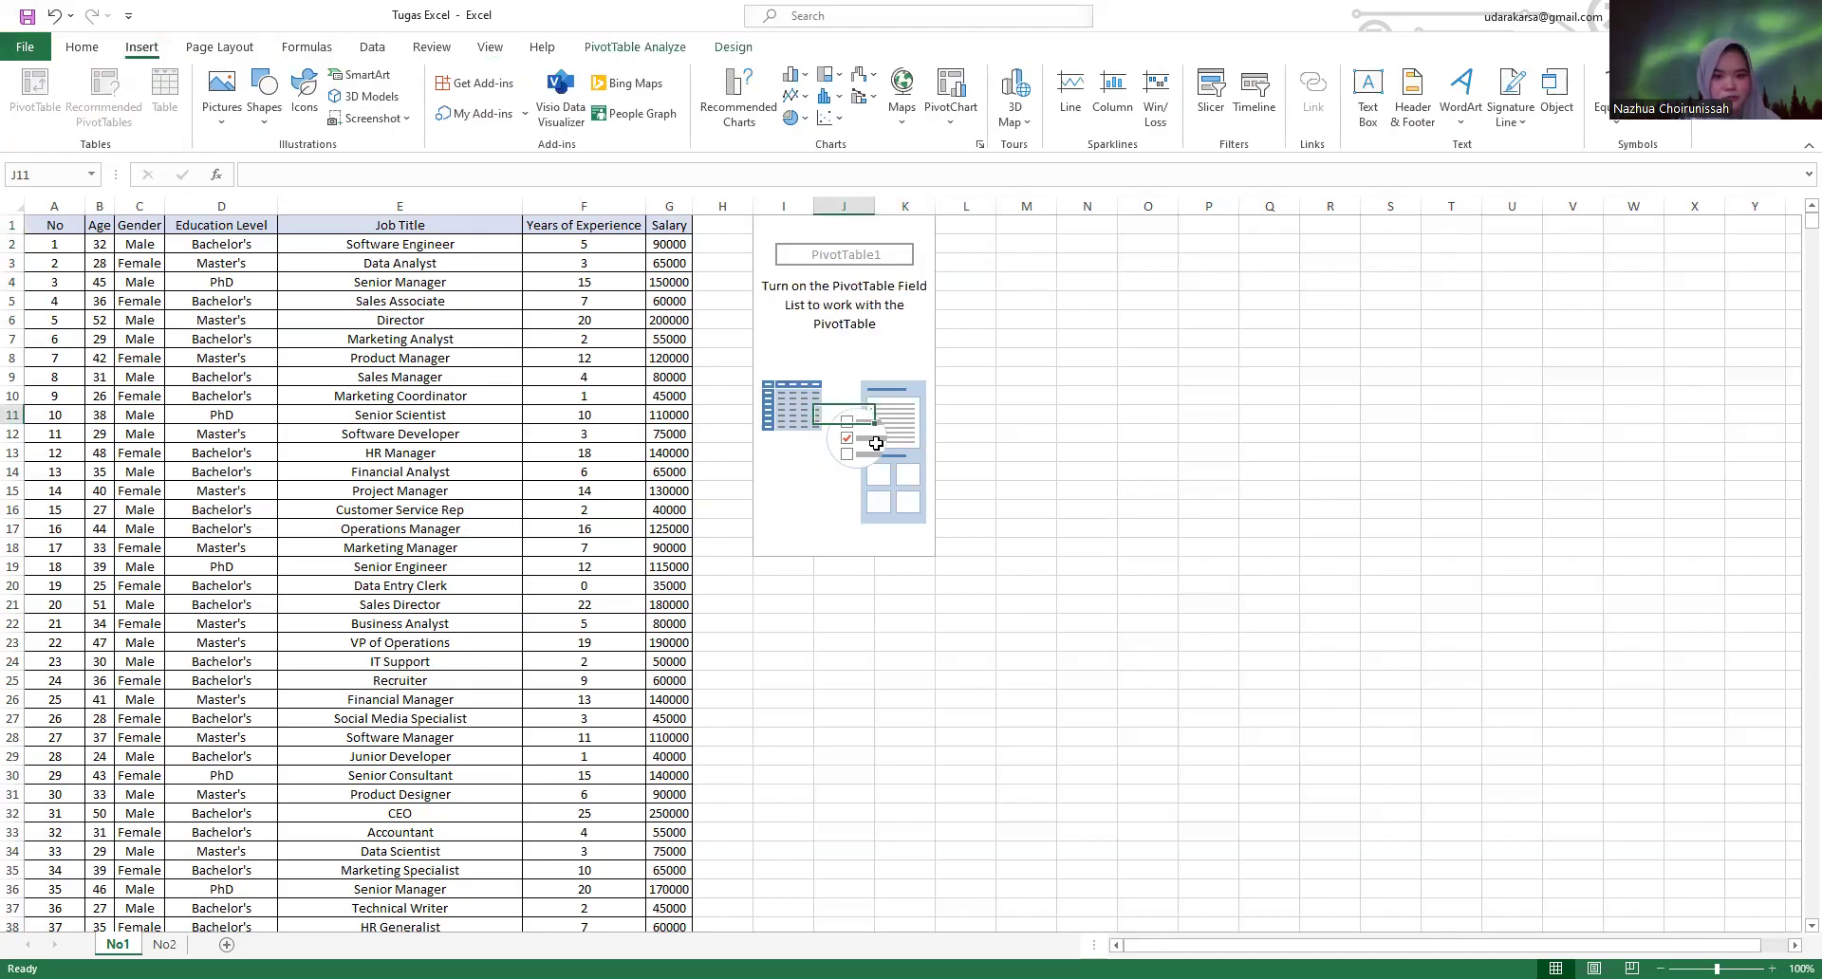
pyautogui.click(877, 445)
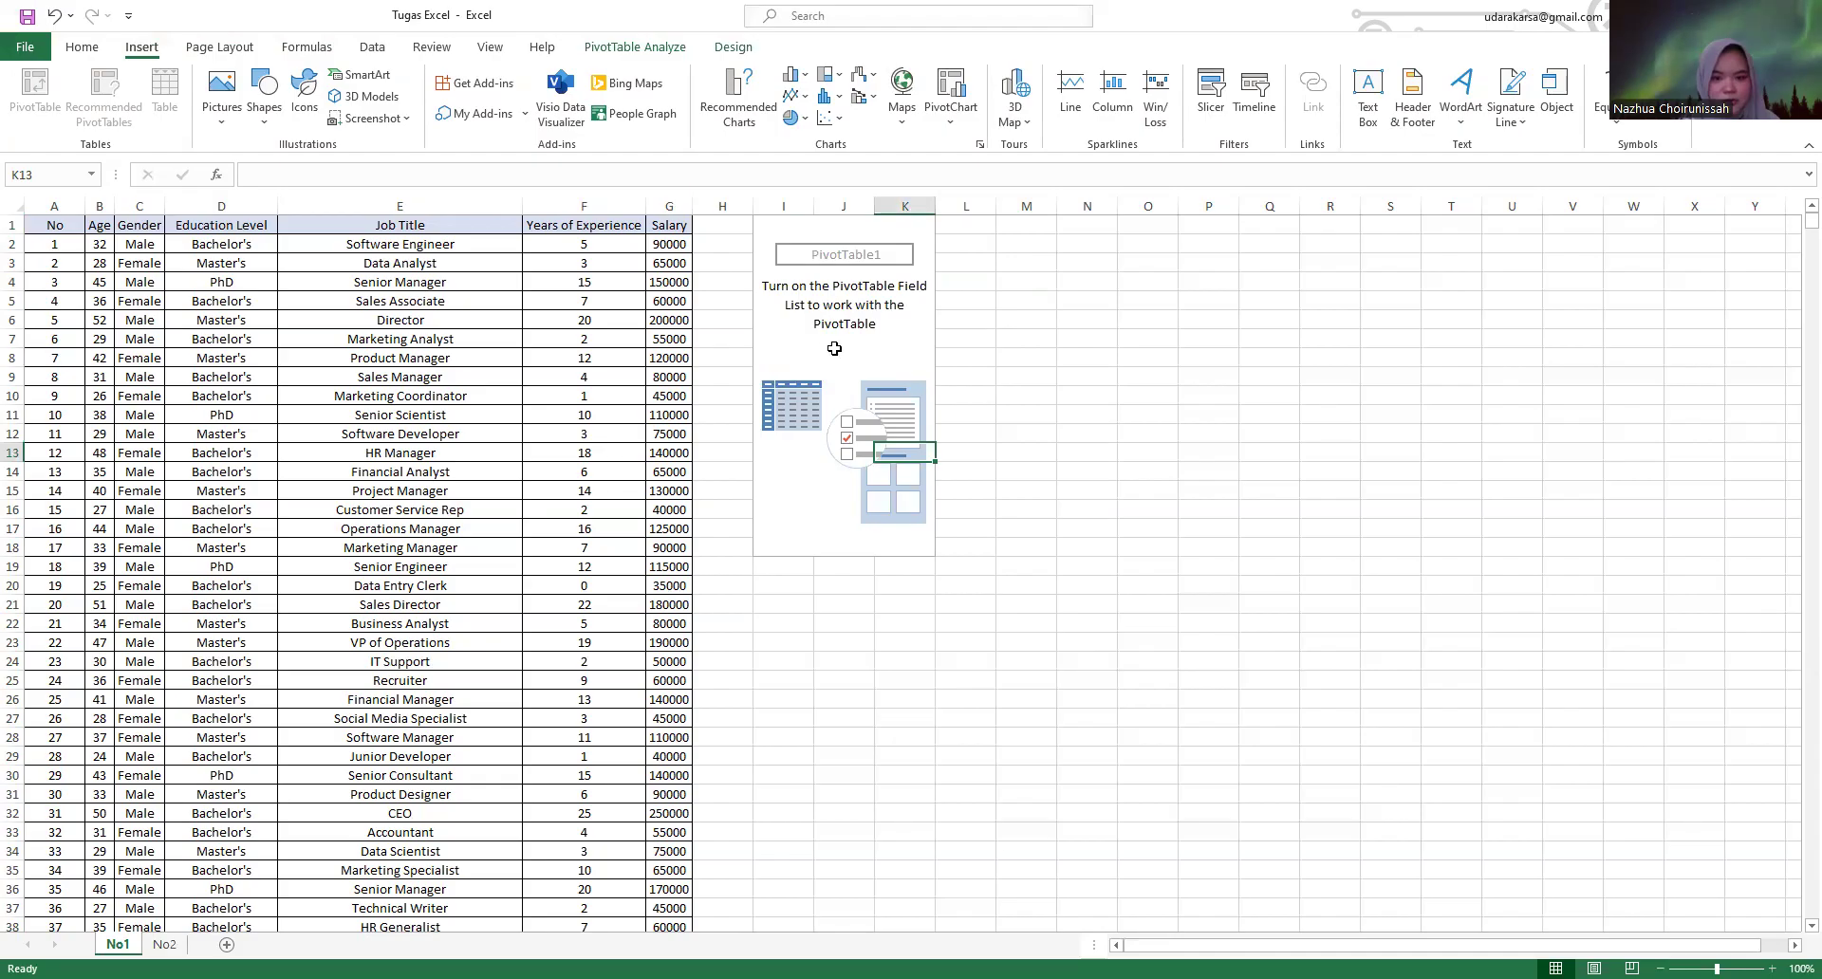
pyautogui.click(94, 43)
pyautogui.click(142, 46)
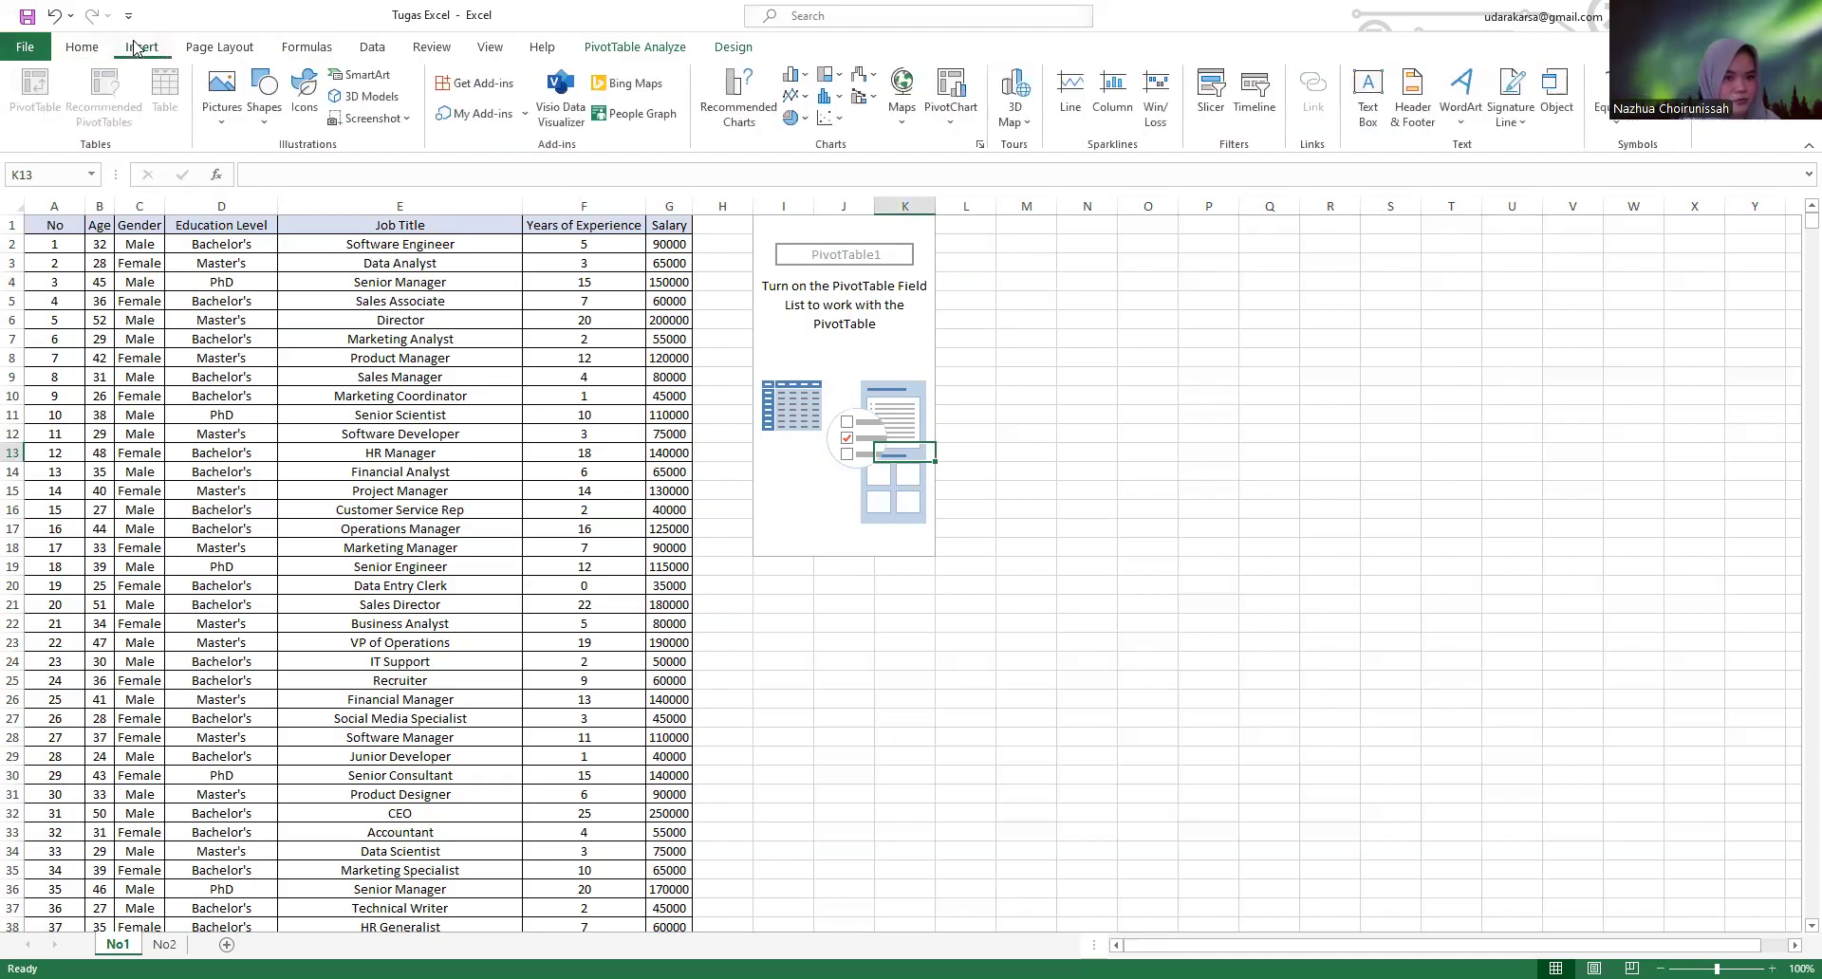
pyautogui.click(221, 47)
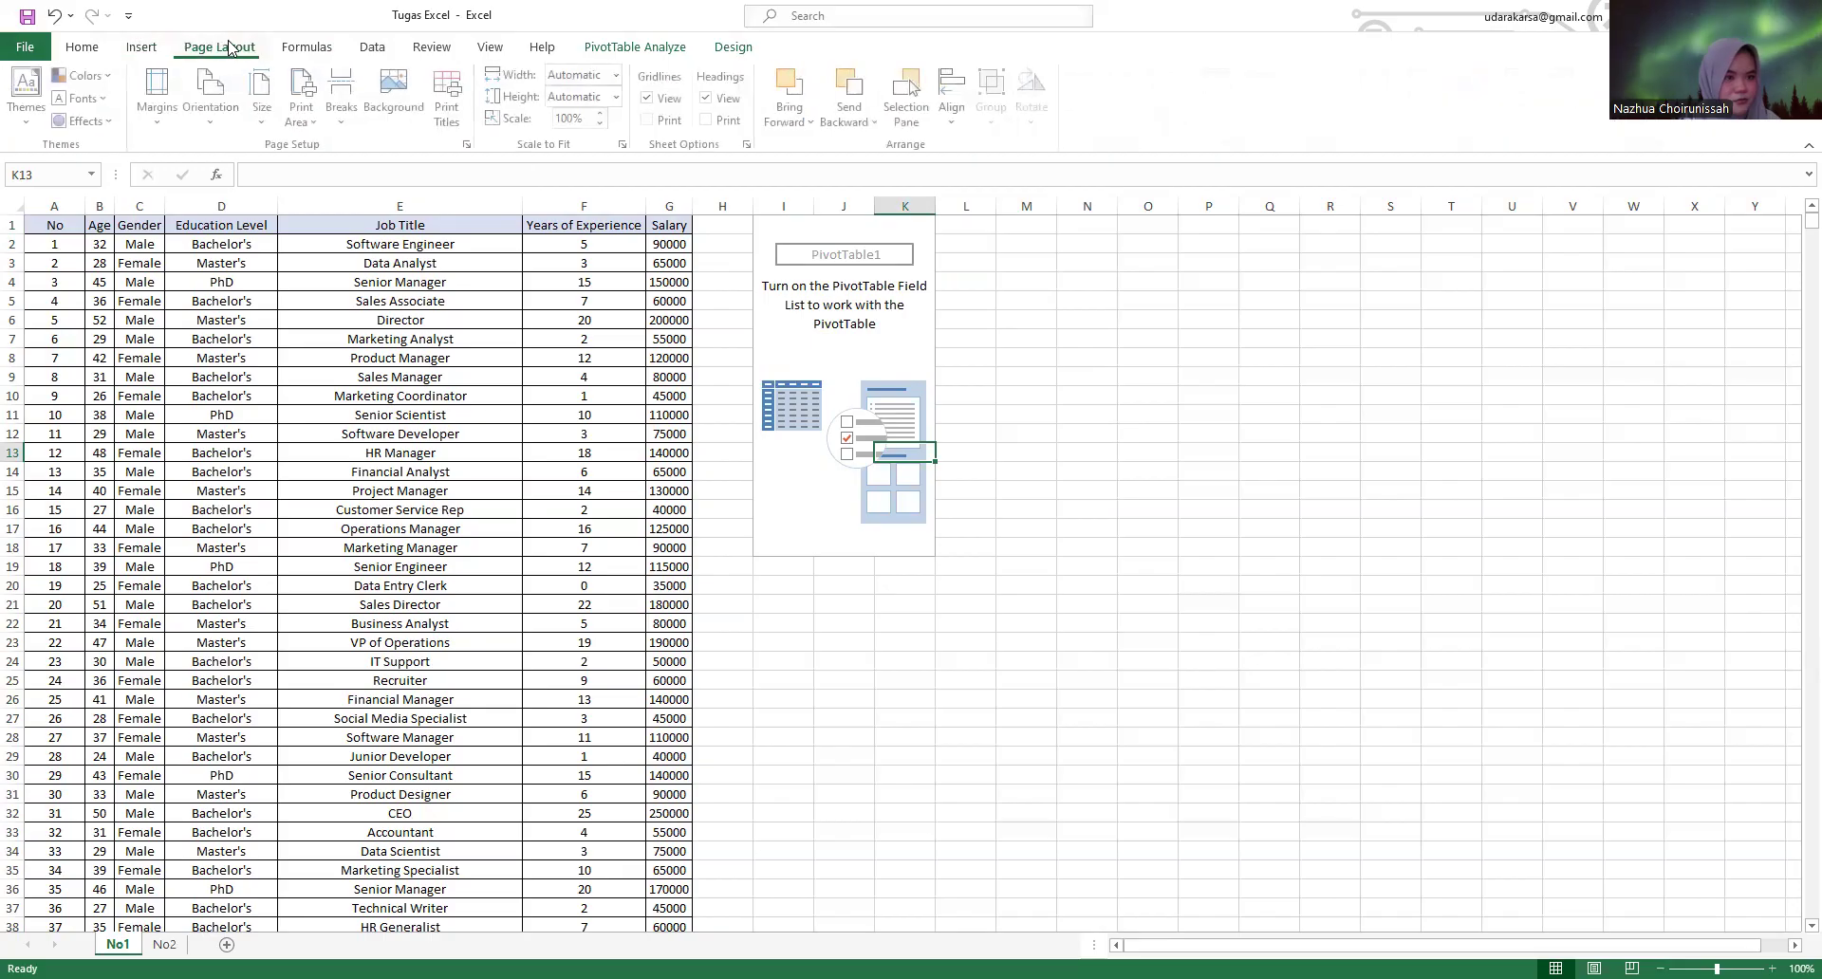
pyautogui.click(309, 50)
pyautogui.click(370, 50)
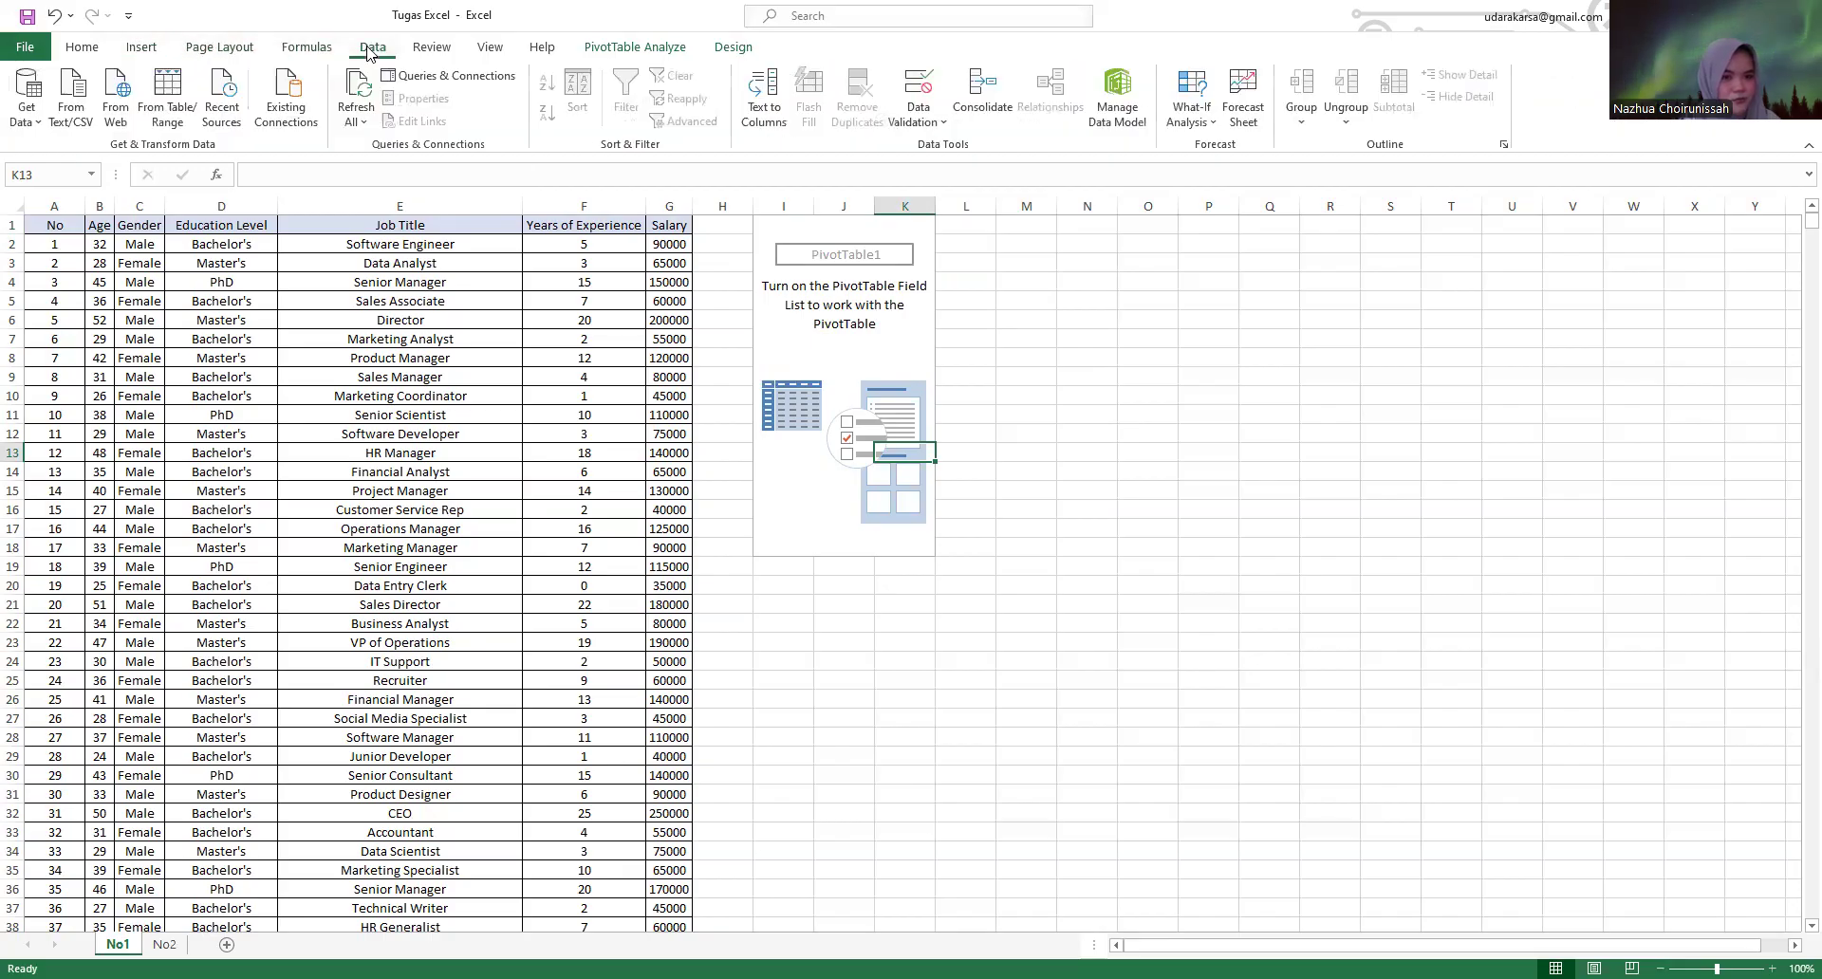
# - Undo the last PivotTable insertion and insert a new PivotTable from range B1:B6703 of sheet No1 at cell I1 of the existing worksheet
pyautogui.click(55, 17)
pyautogui.click(140, 49)
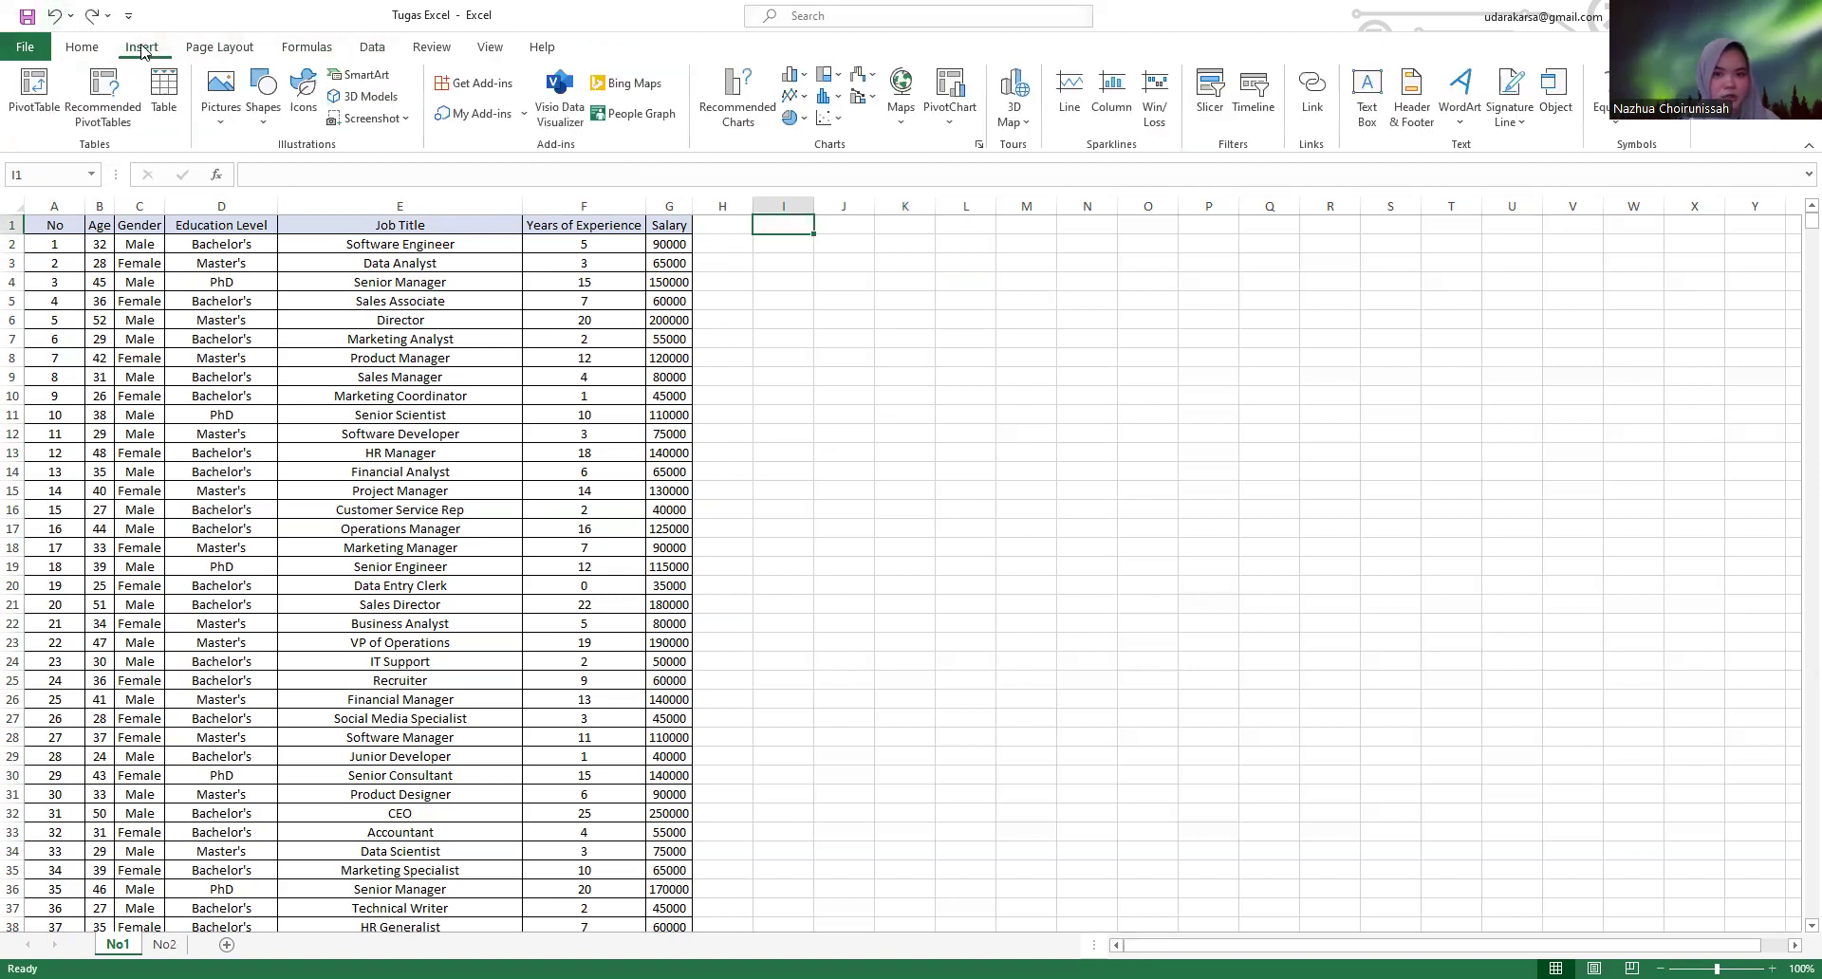
pyautogui.click(35, 90)
pyautogui.click(99, 230)
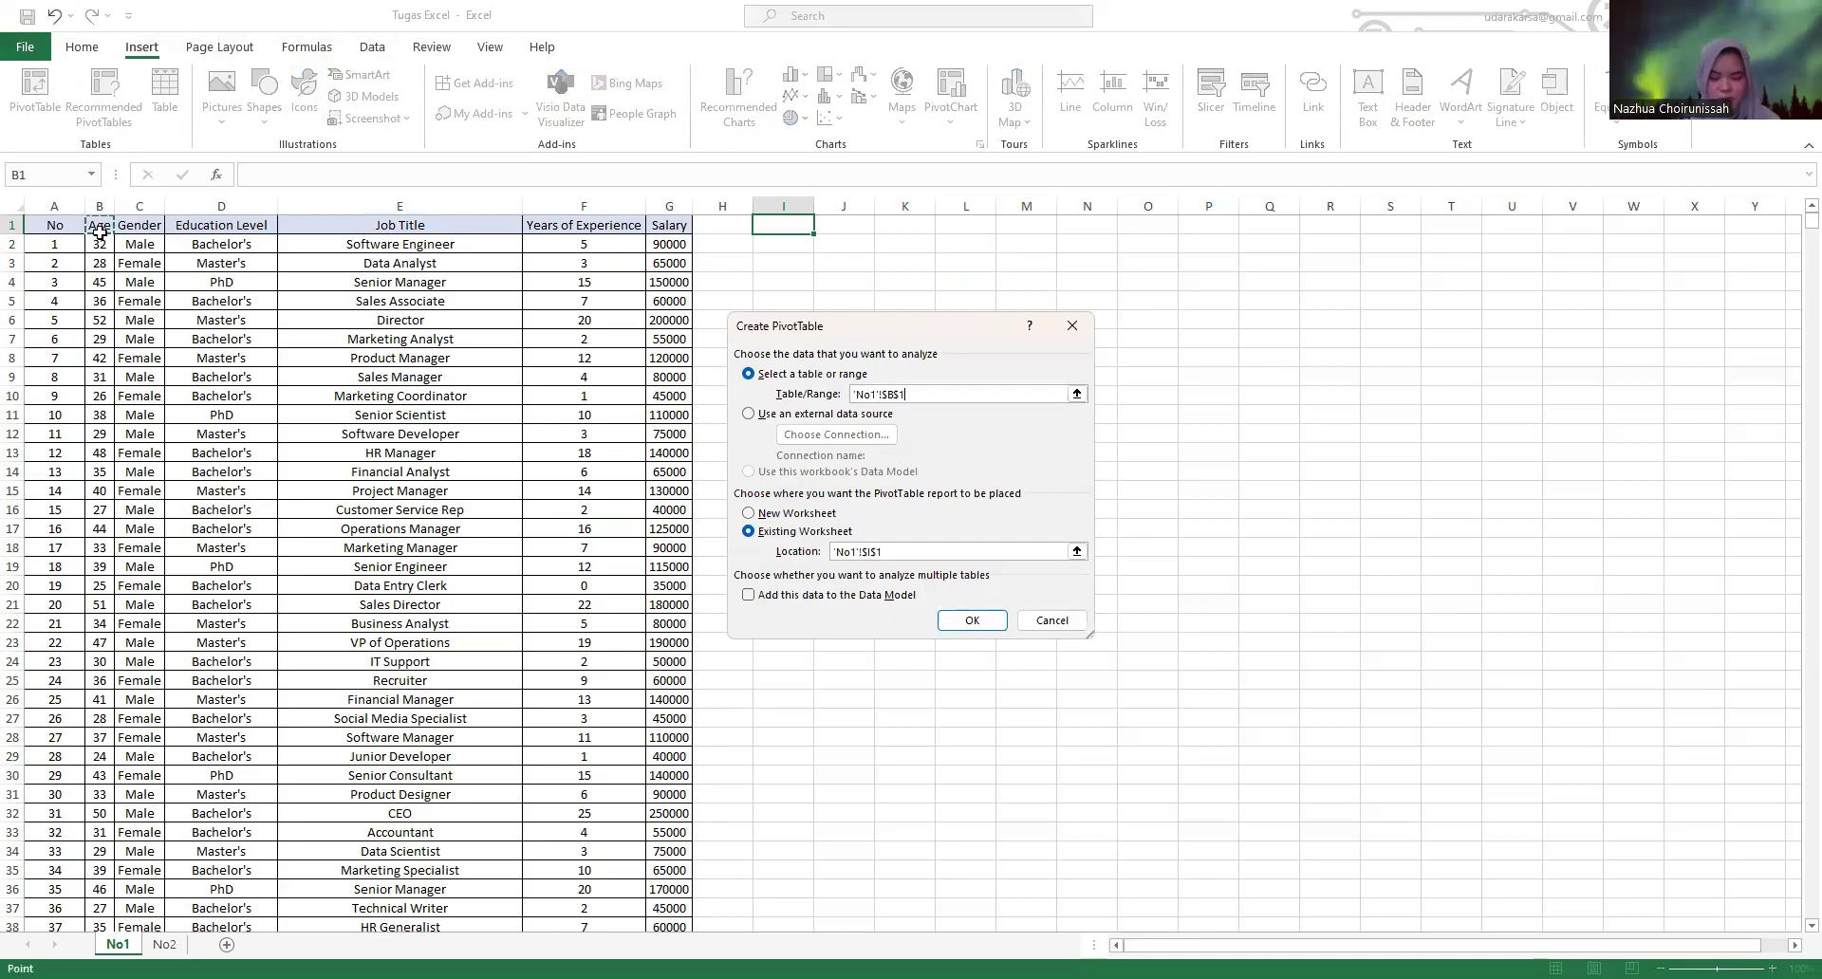
pyautogui.hotkey('ctrl', 'shift', 'Down')
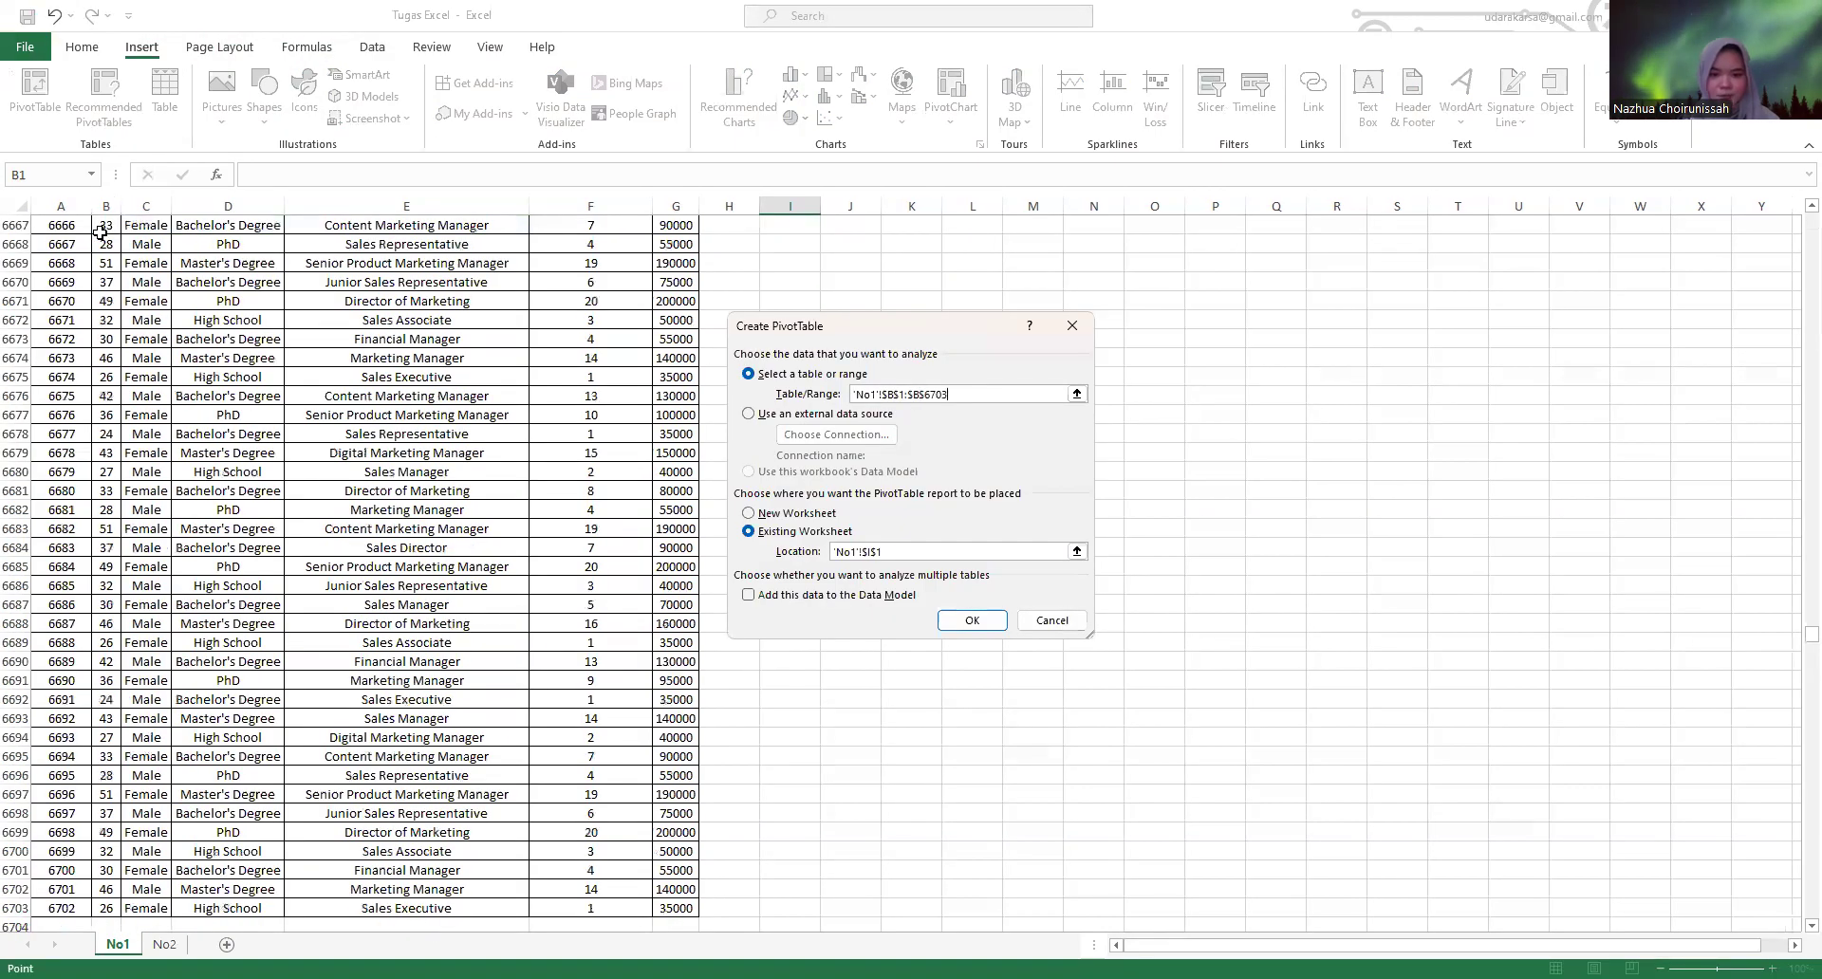
pyautogui.click(972, 620)
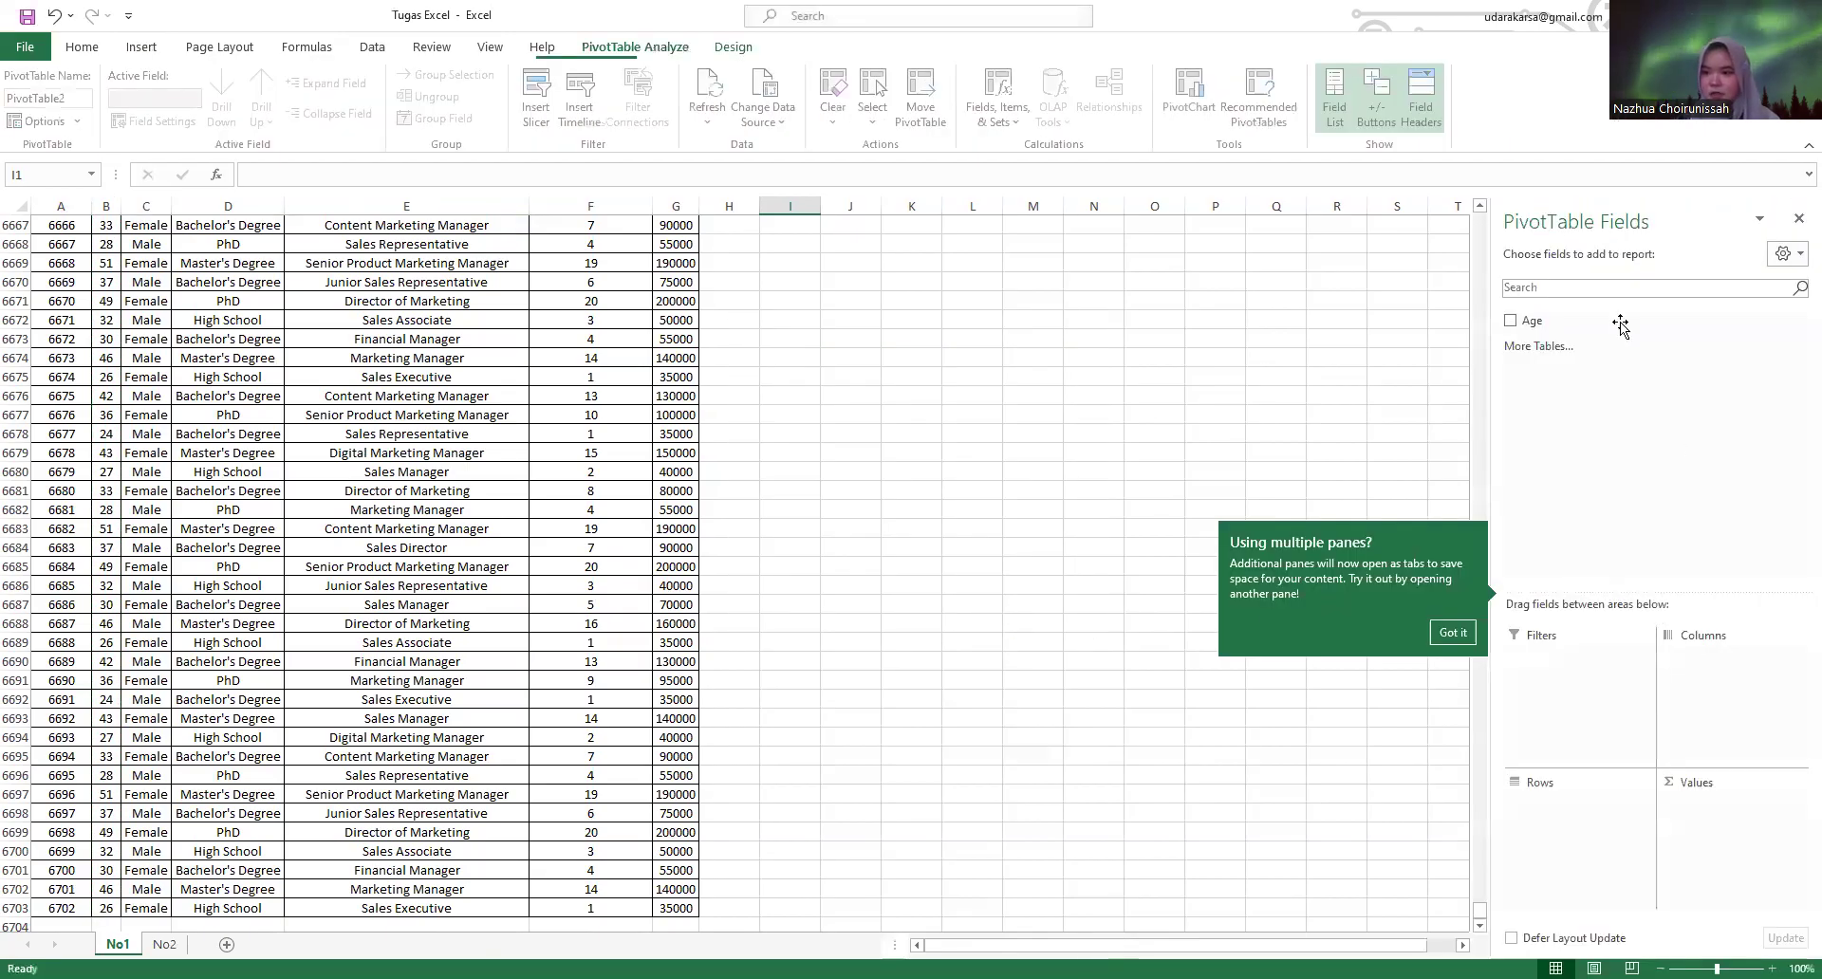
# - Add the Age field to the PivotTable as a value summarised by Count and as row labels, and close the field list
pyautogui.click(1511, 323)
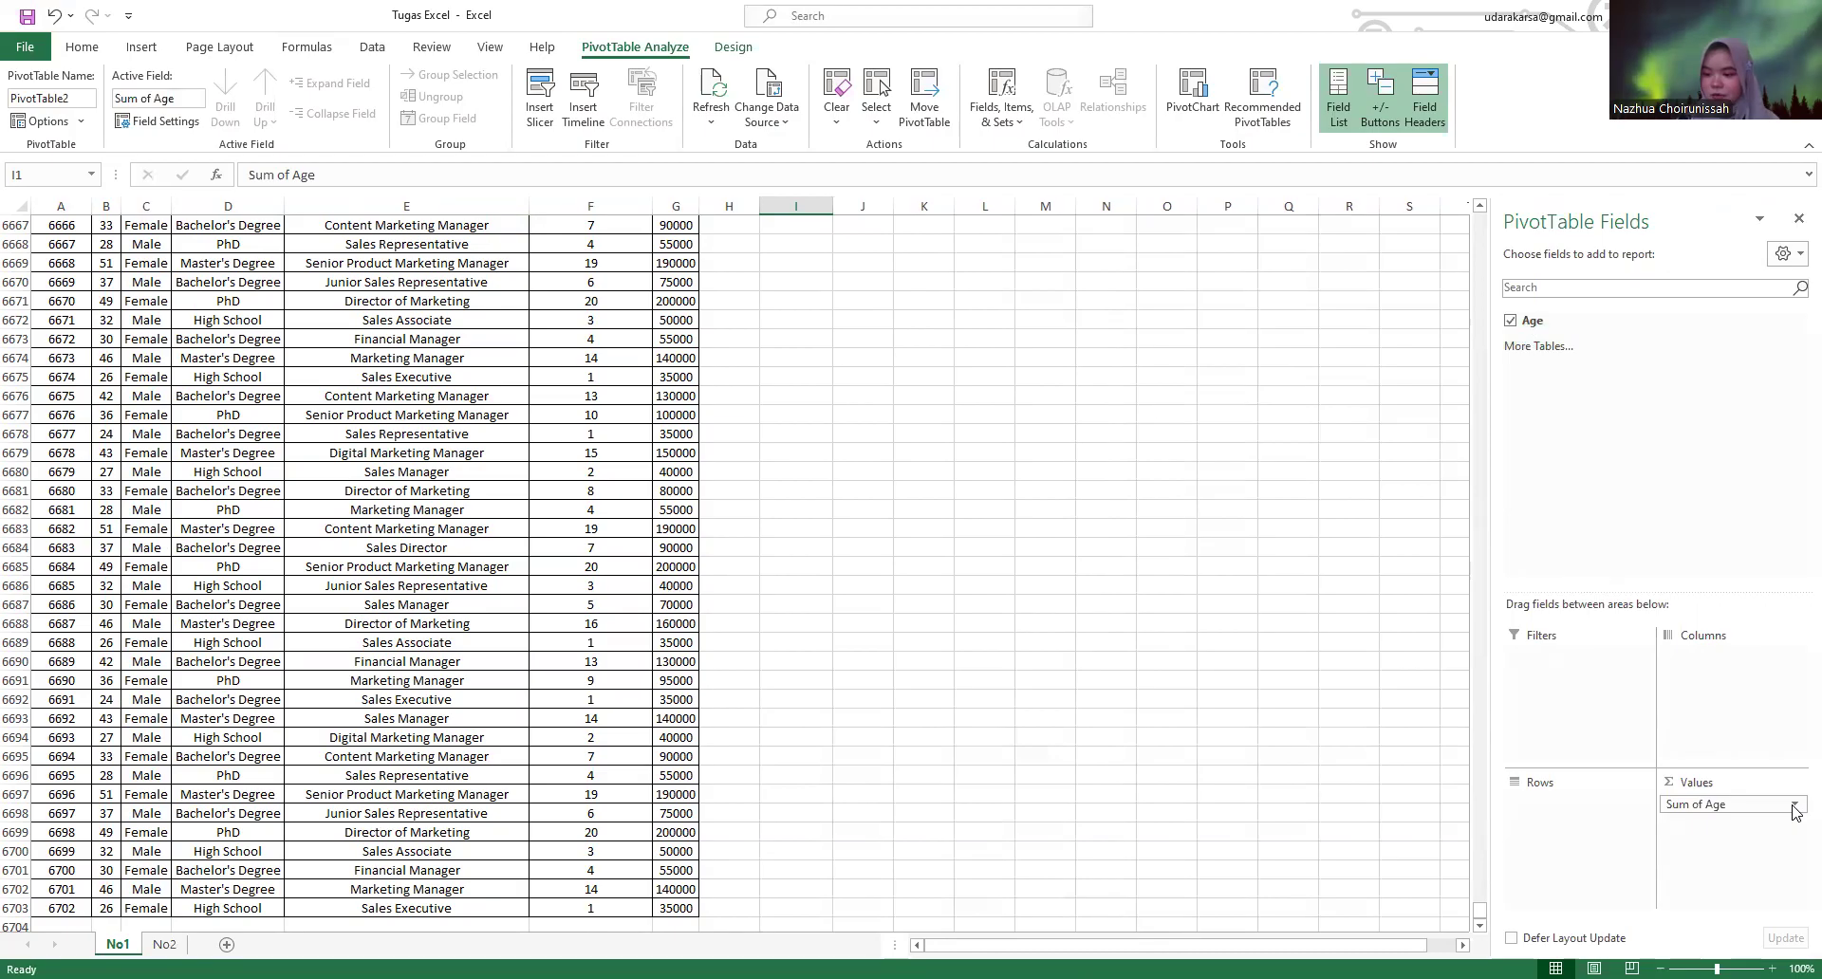
pyautogui.click(1793, 806)
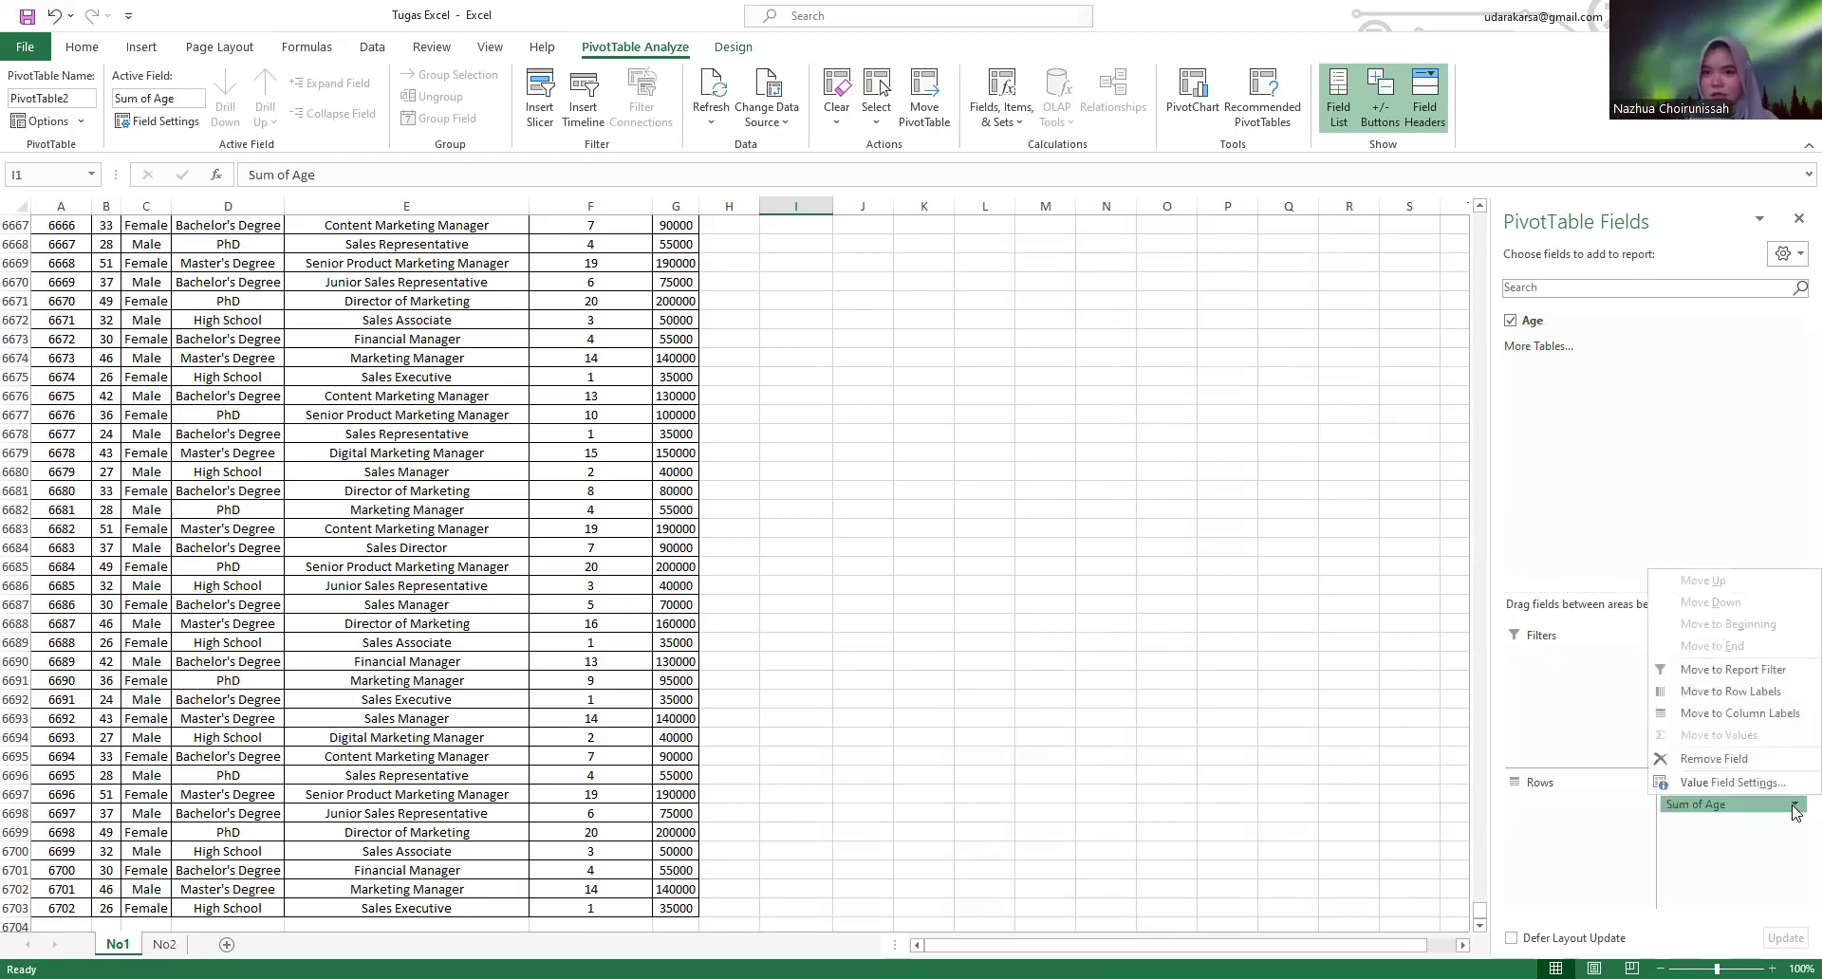
pyautogui.click(1718, 782)
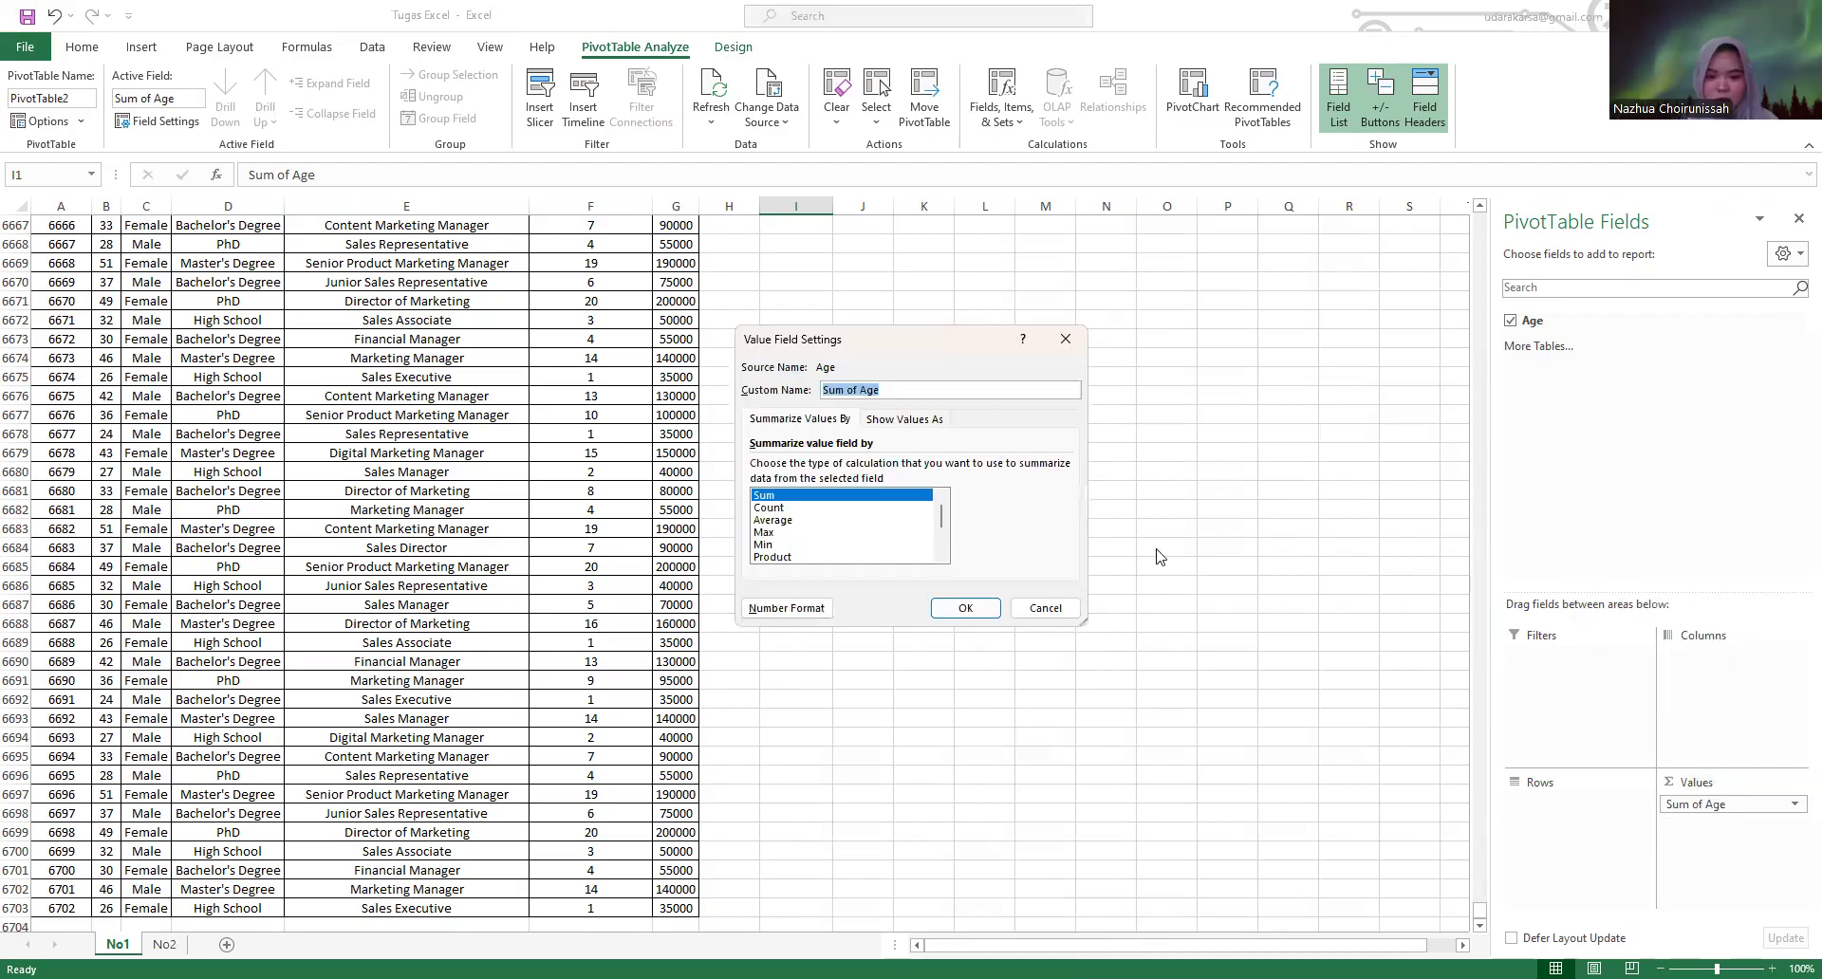
pyautogui.click(787, 508)
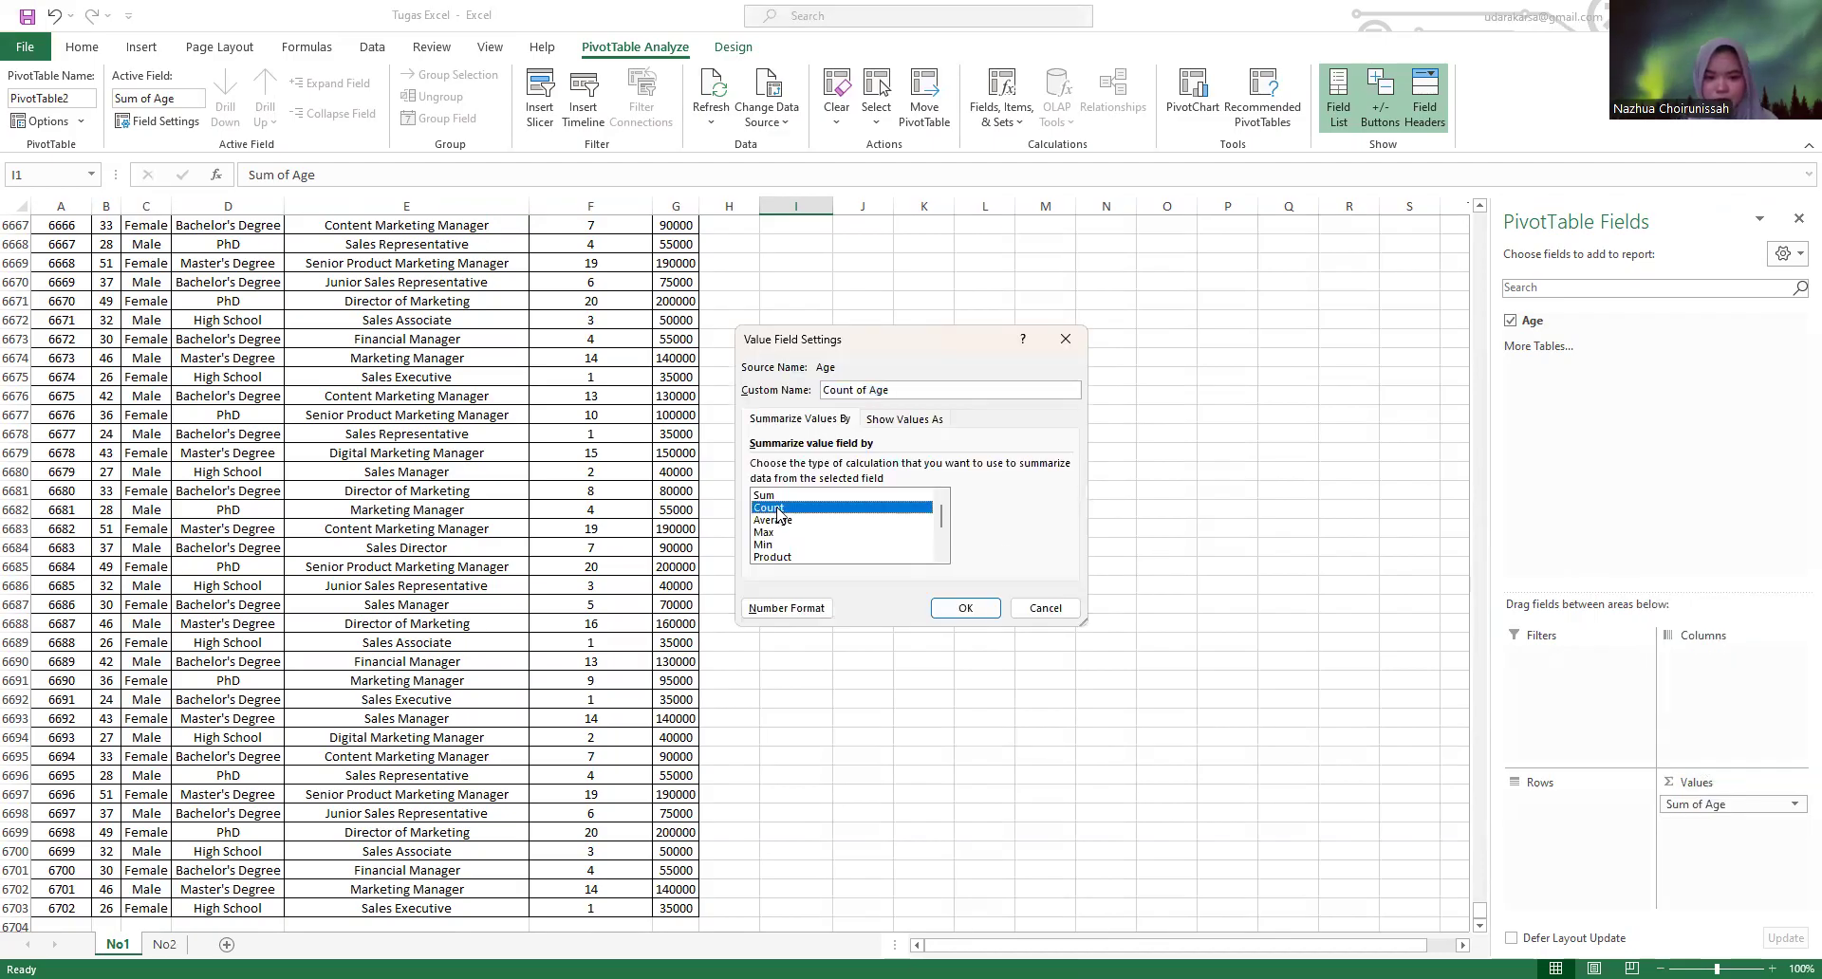
pyautogui.click(966, 609)
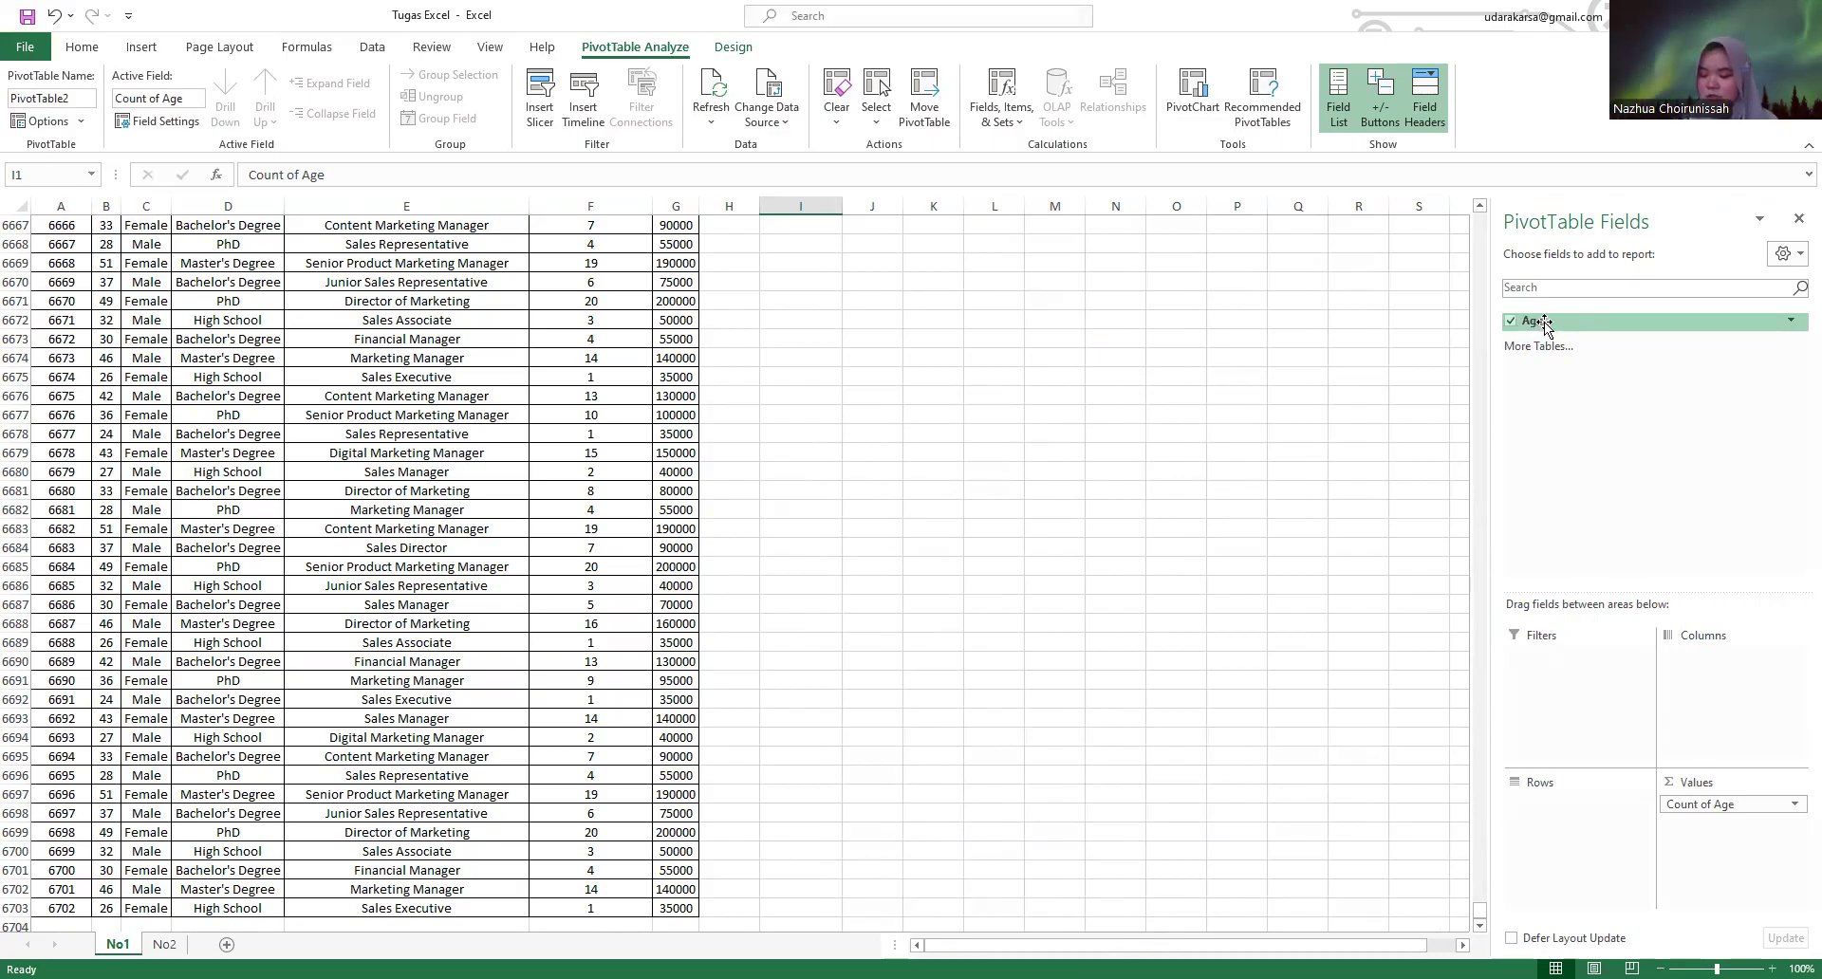
pyautogui.moveTo(1557, 330); pyautogui.dragTo(1536, 806)
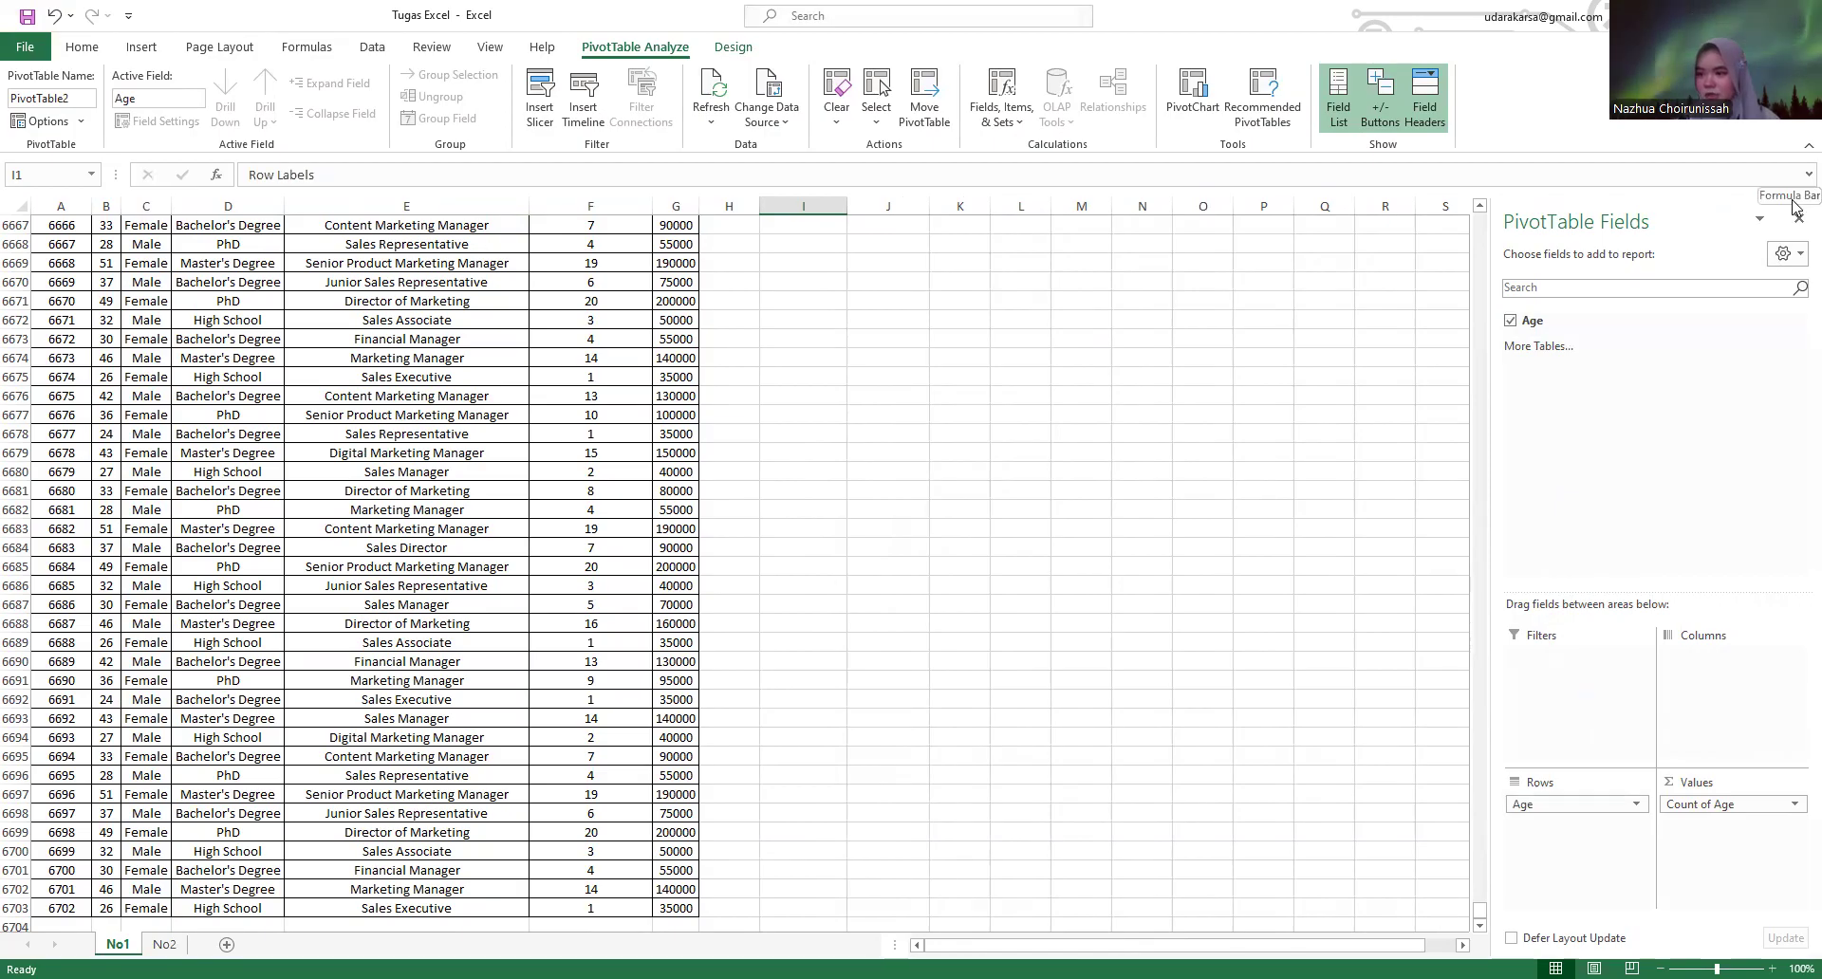
pyautogui.click(1796, 228)
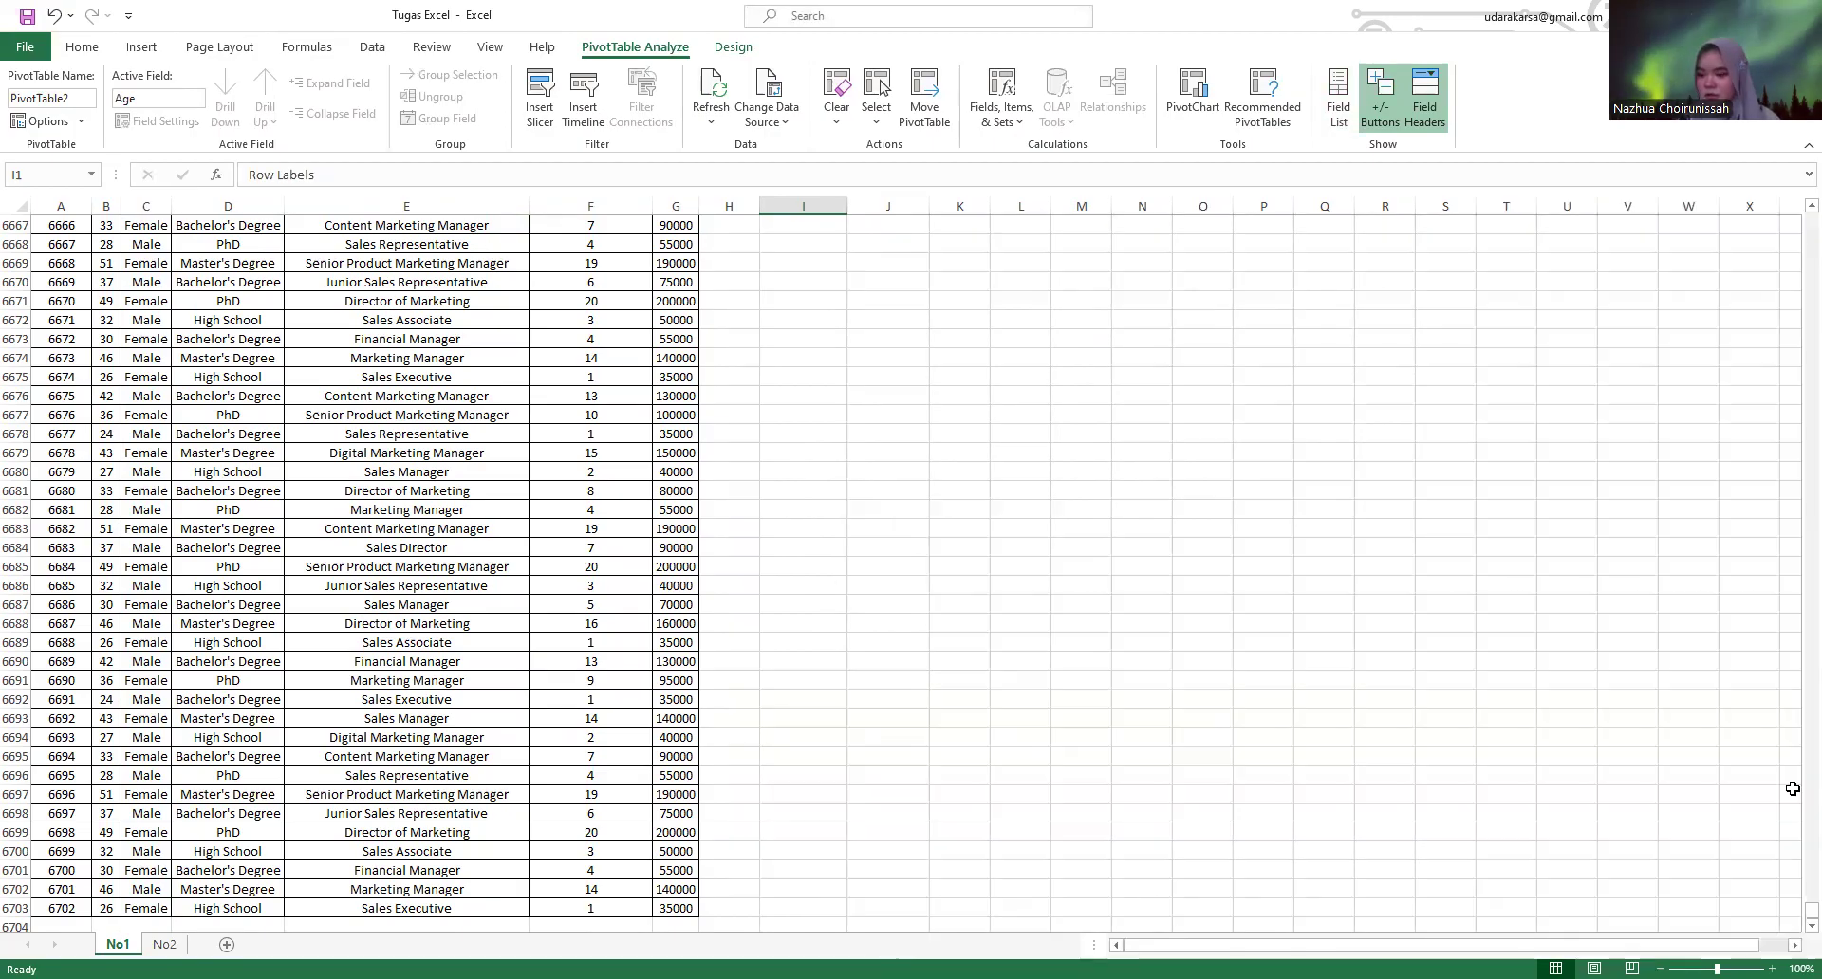
# - Group the Age row labels of the PivotTable into intervals of 5
pyautogui.moveTo(1797, 909); pyautogui.dragTo(1797, 916)
pyautogui.moveTo(1794, 739); pyautogui.dragTo(803, 250)
pyautogui.click(803, 250)
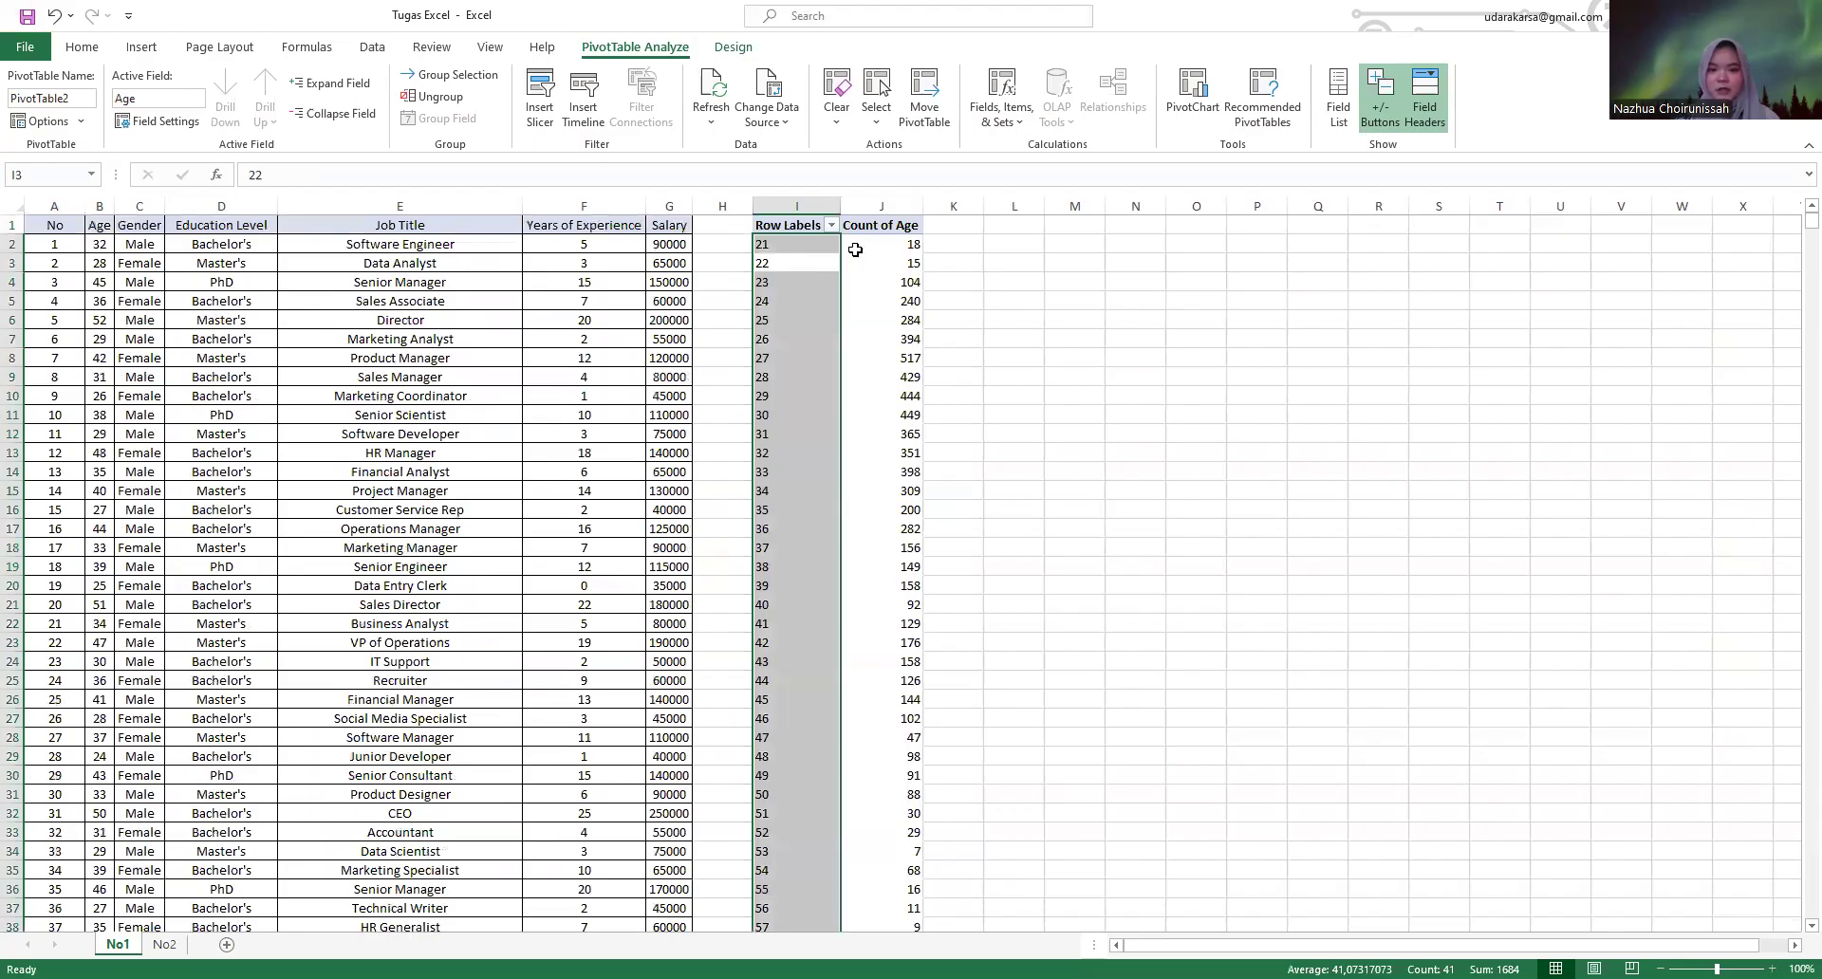
pyautogui.click(855, 249)
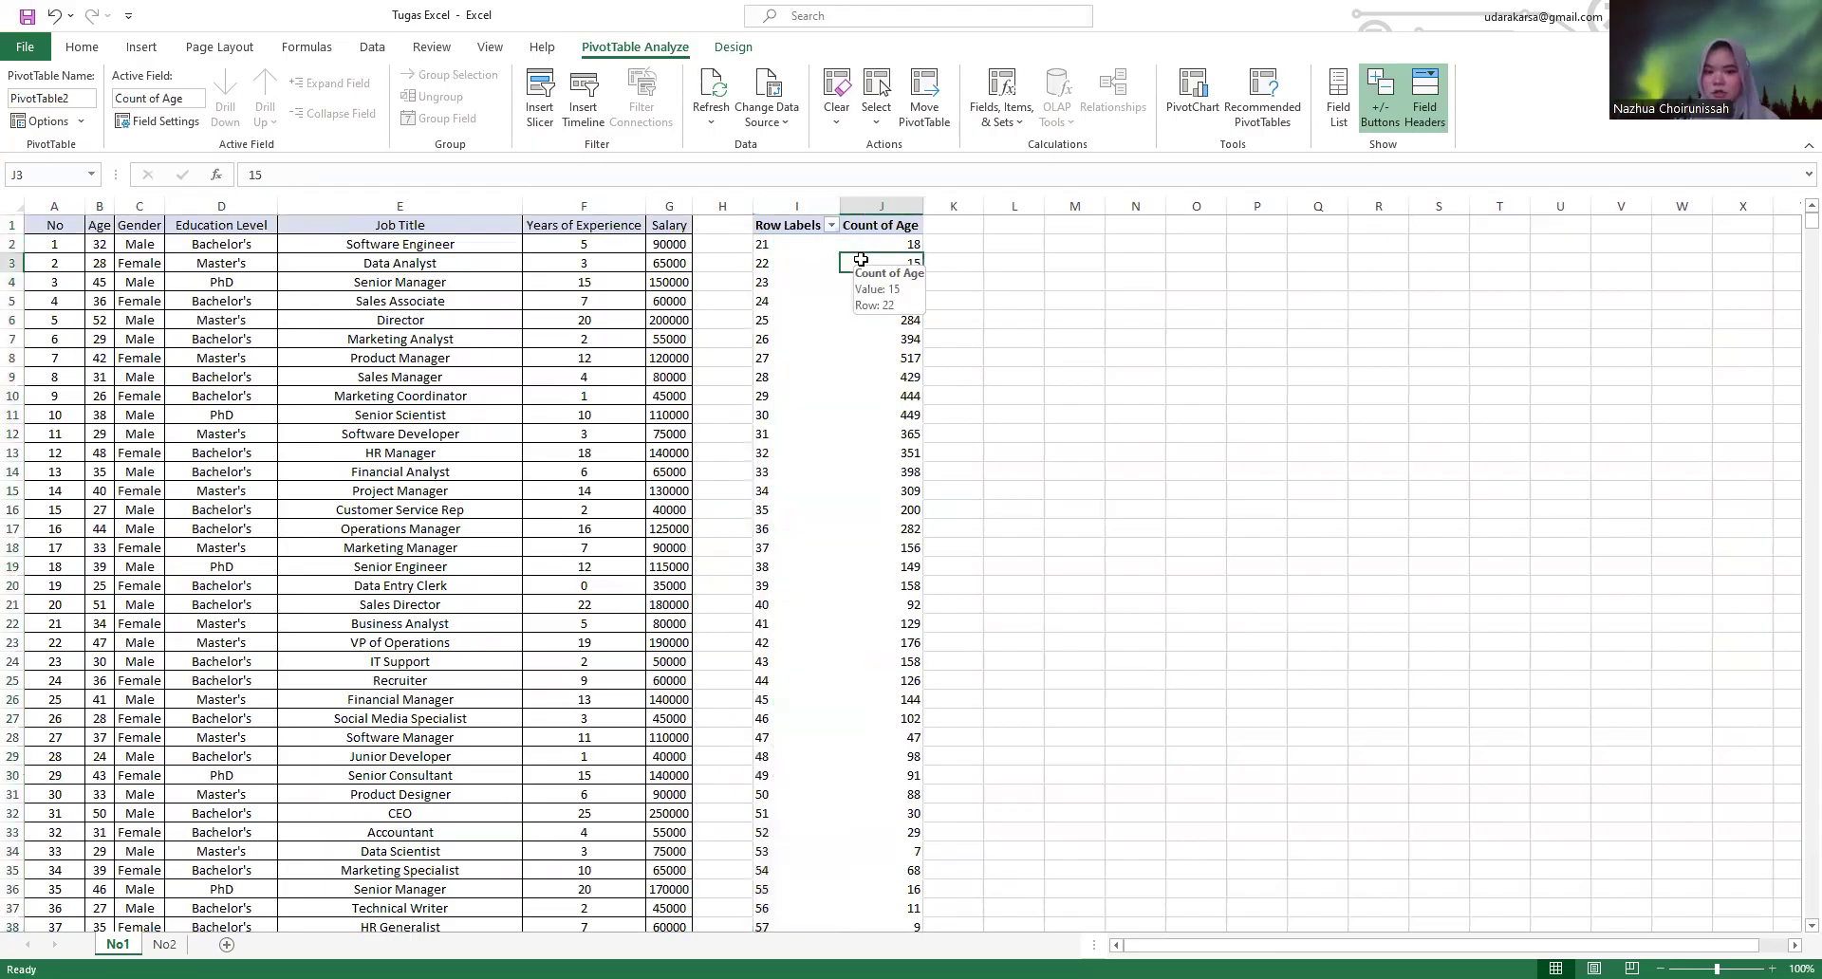
pyautogui.click(804, 250)
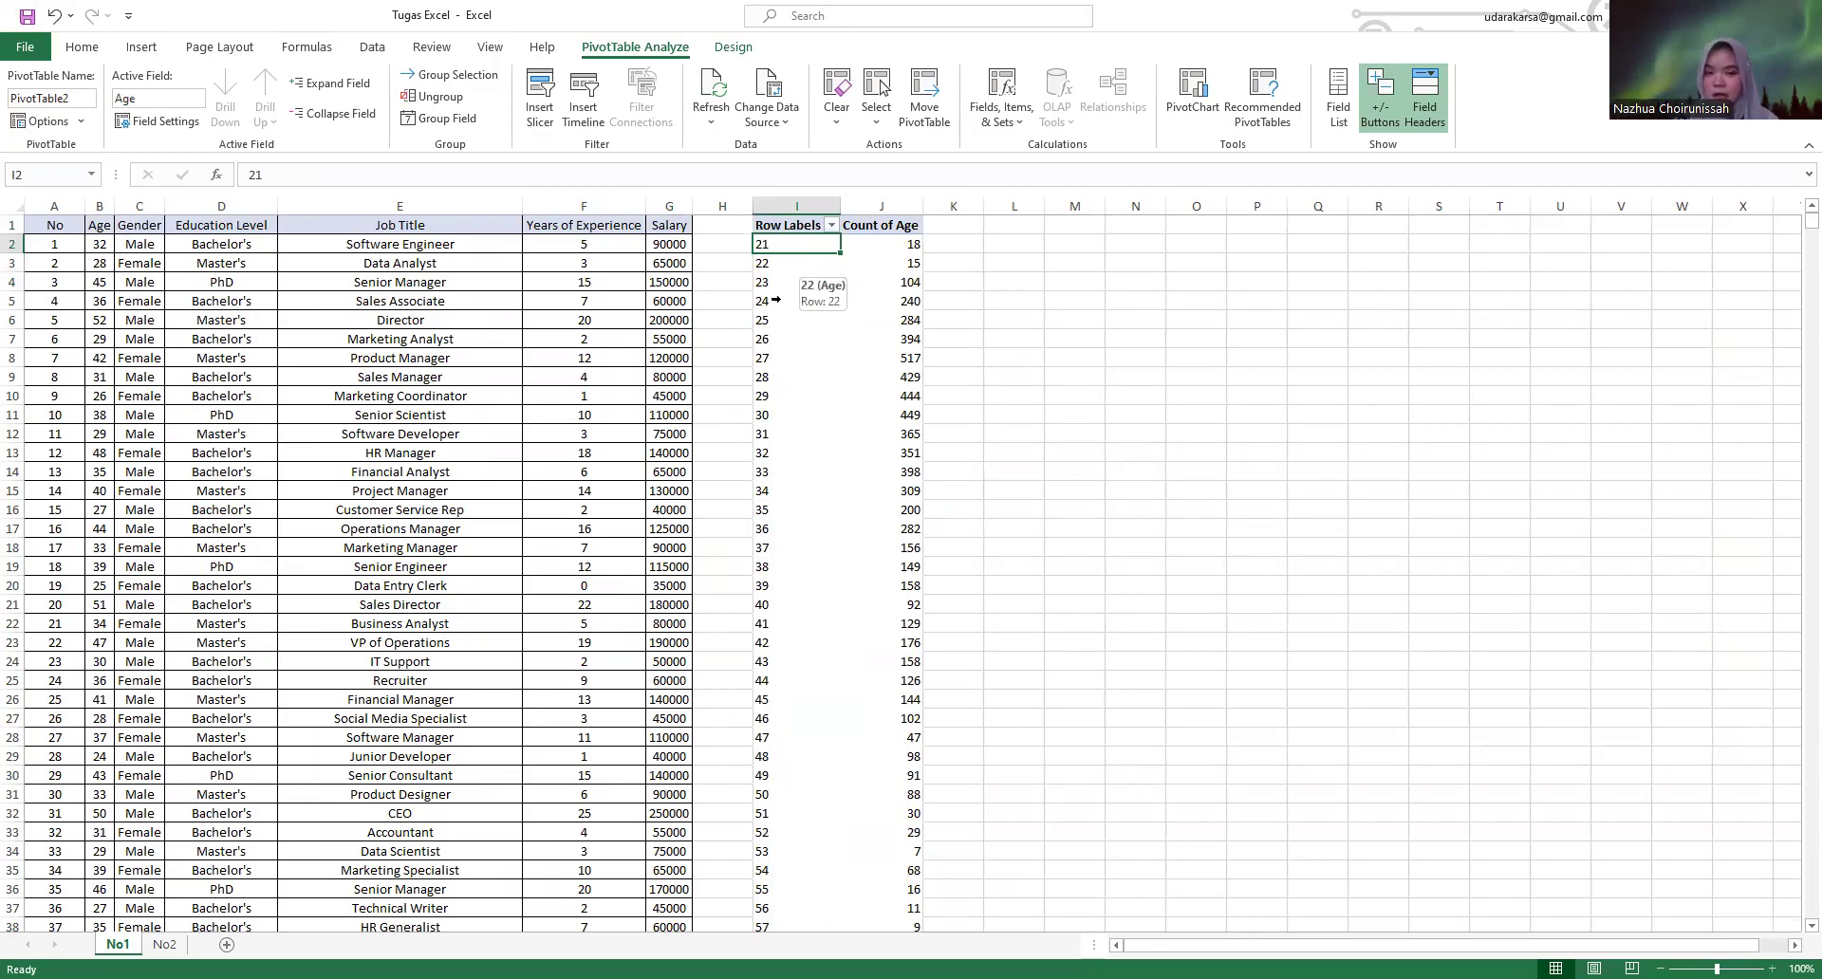
pyautogui.rightClick(792, 249)
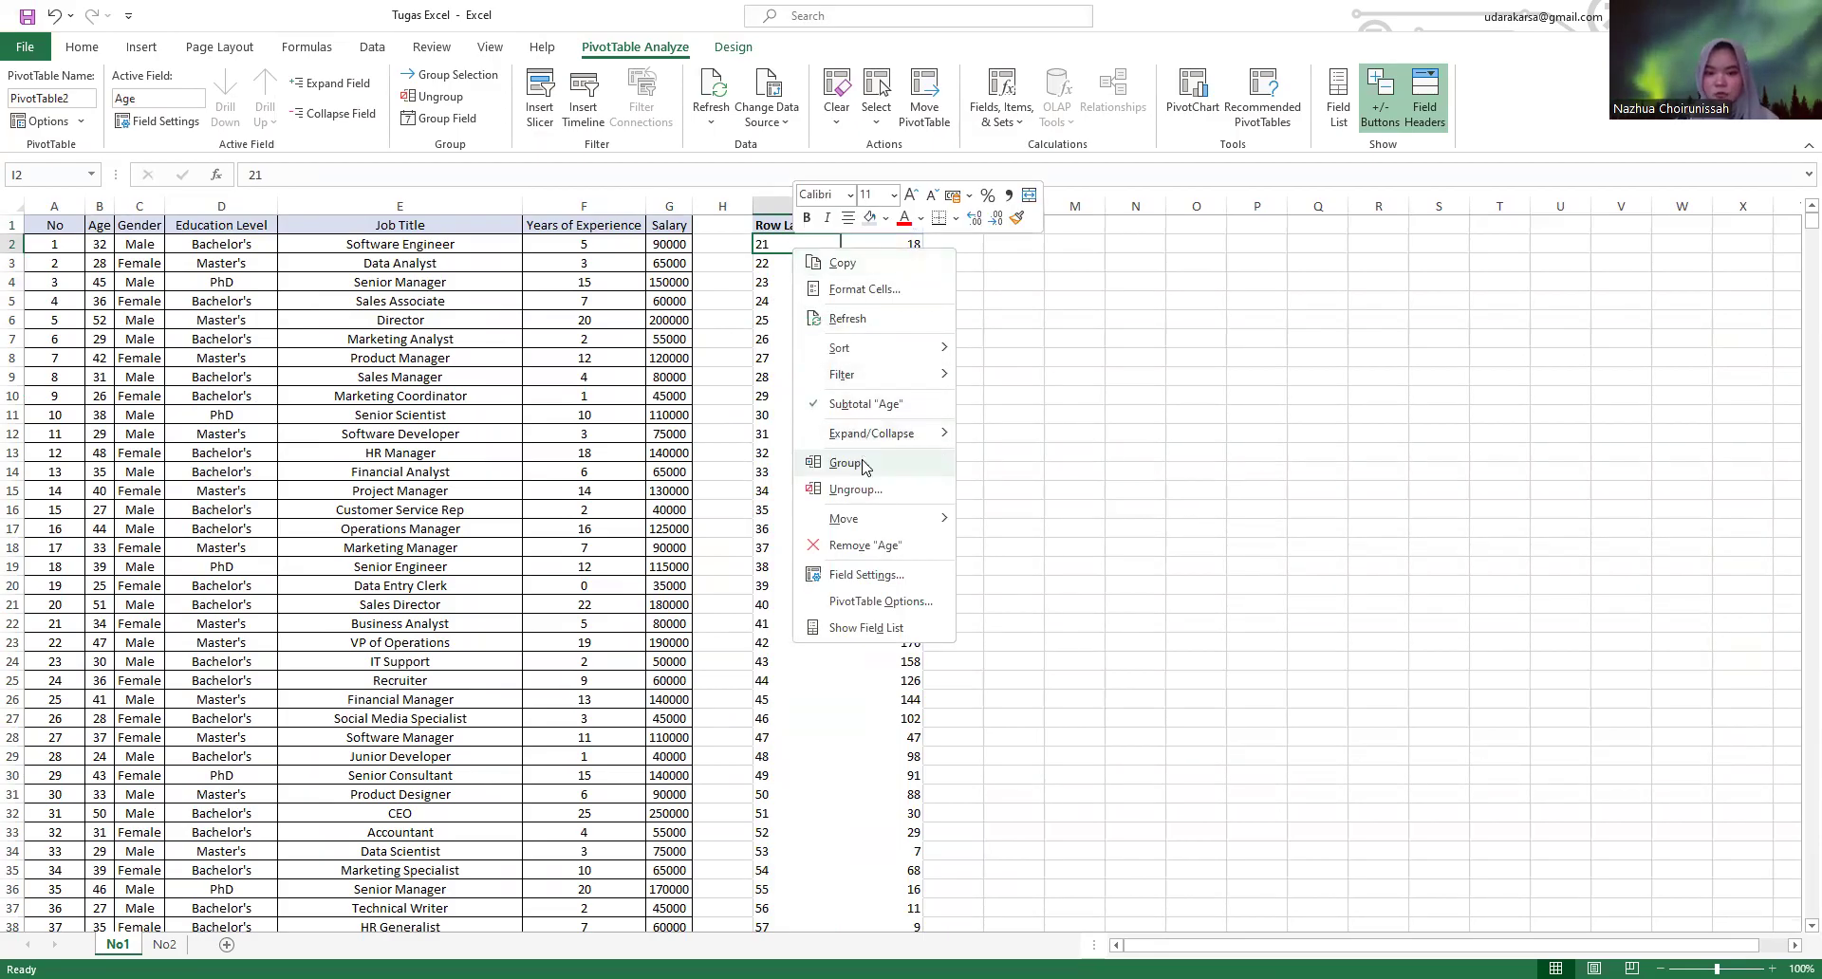
pyautogui.click(885, 463)
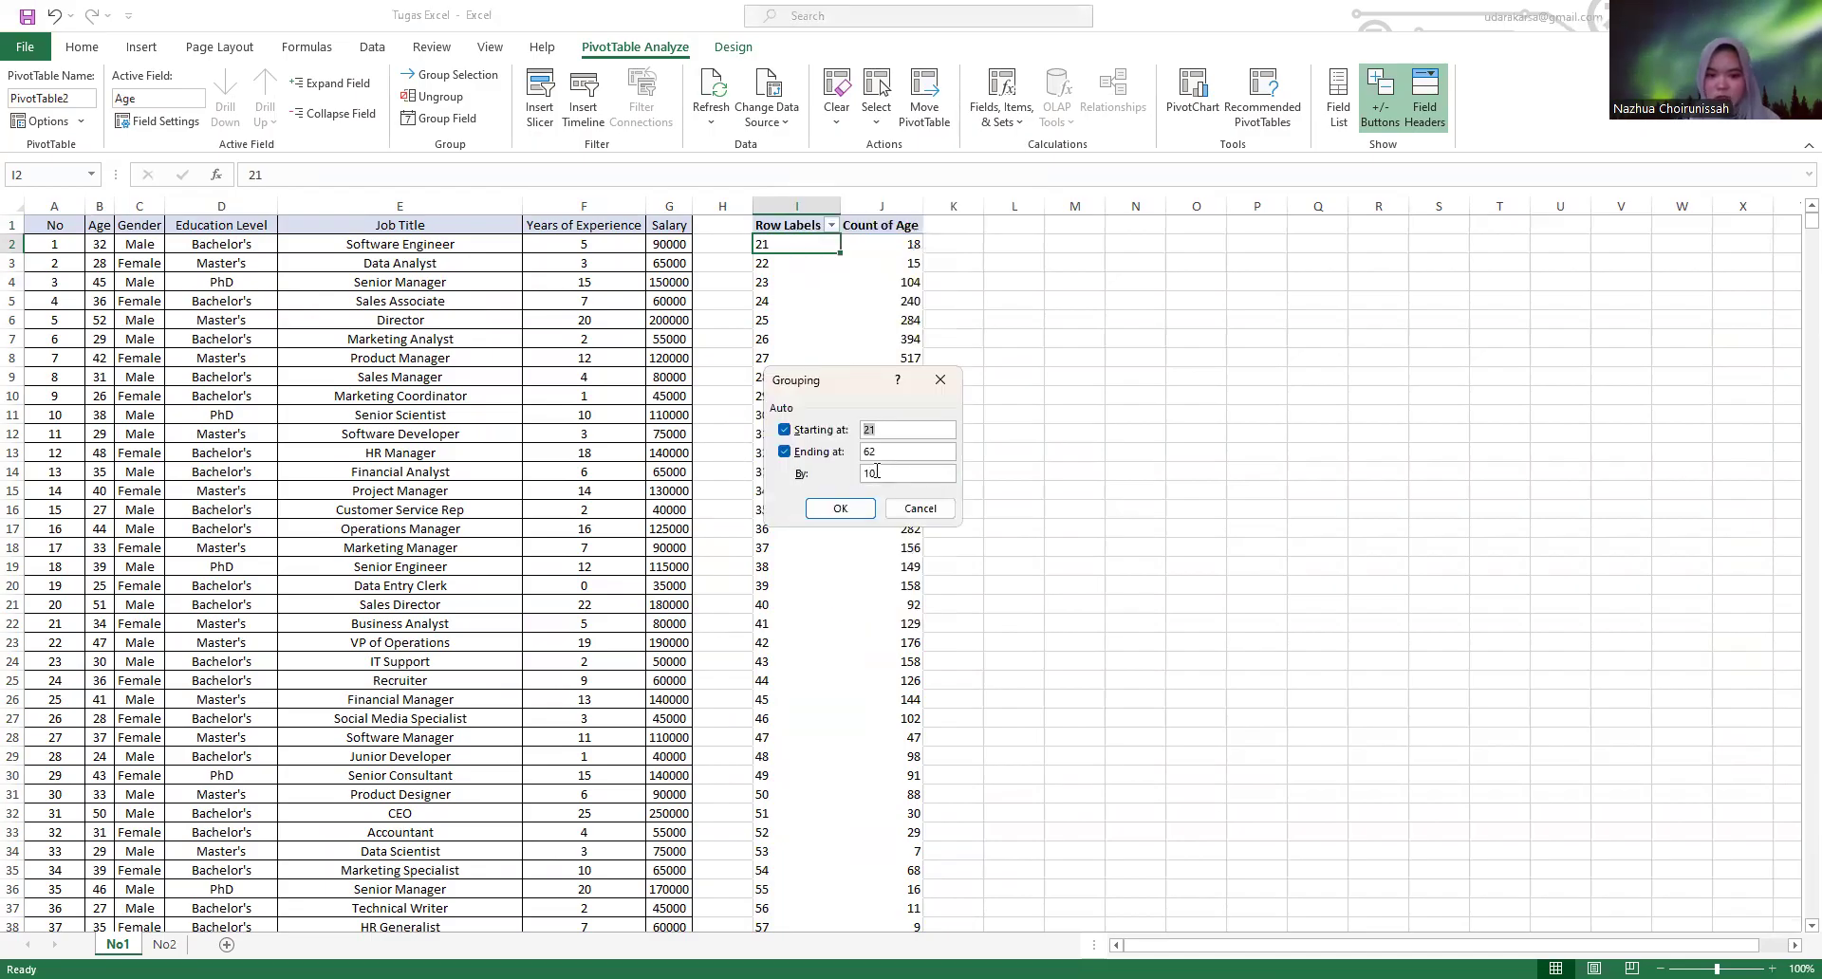
pyautogui.click(877, 473)
pyautogui.press('BackSpace')
pyautogui.press('BackSpace')
pyautogui.write('5')
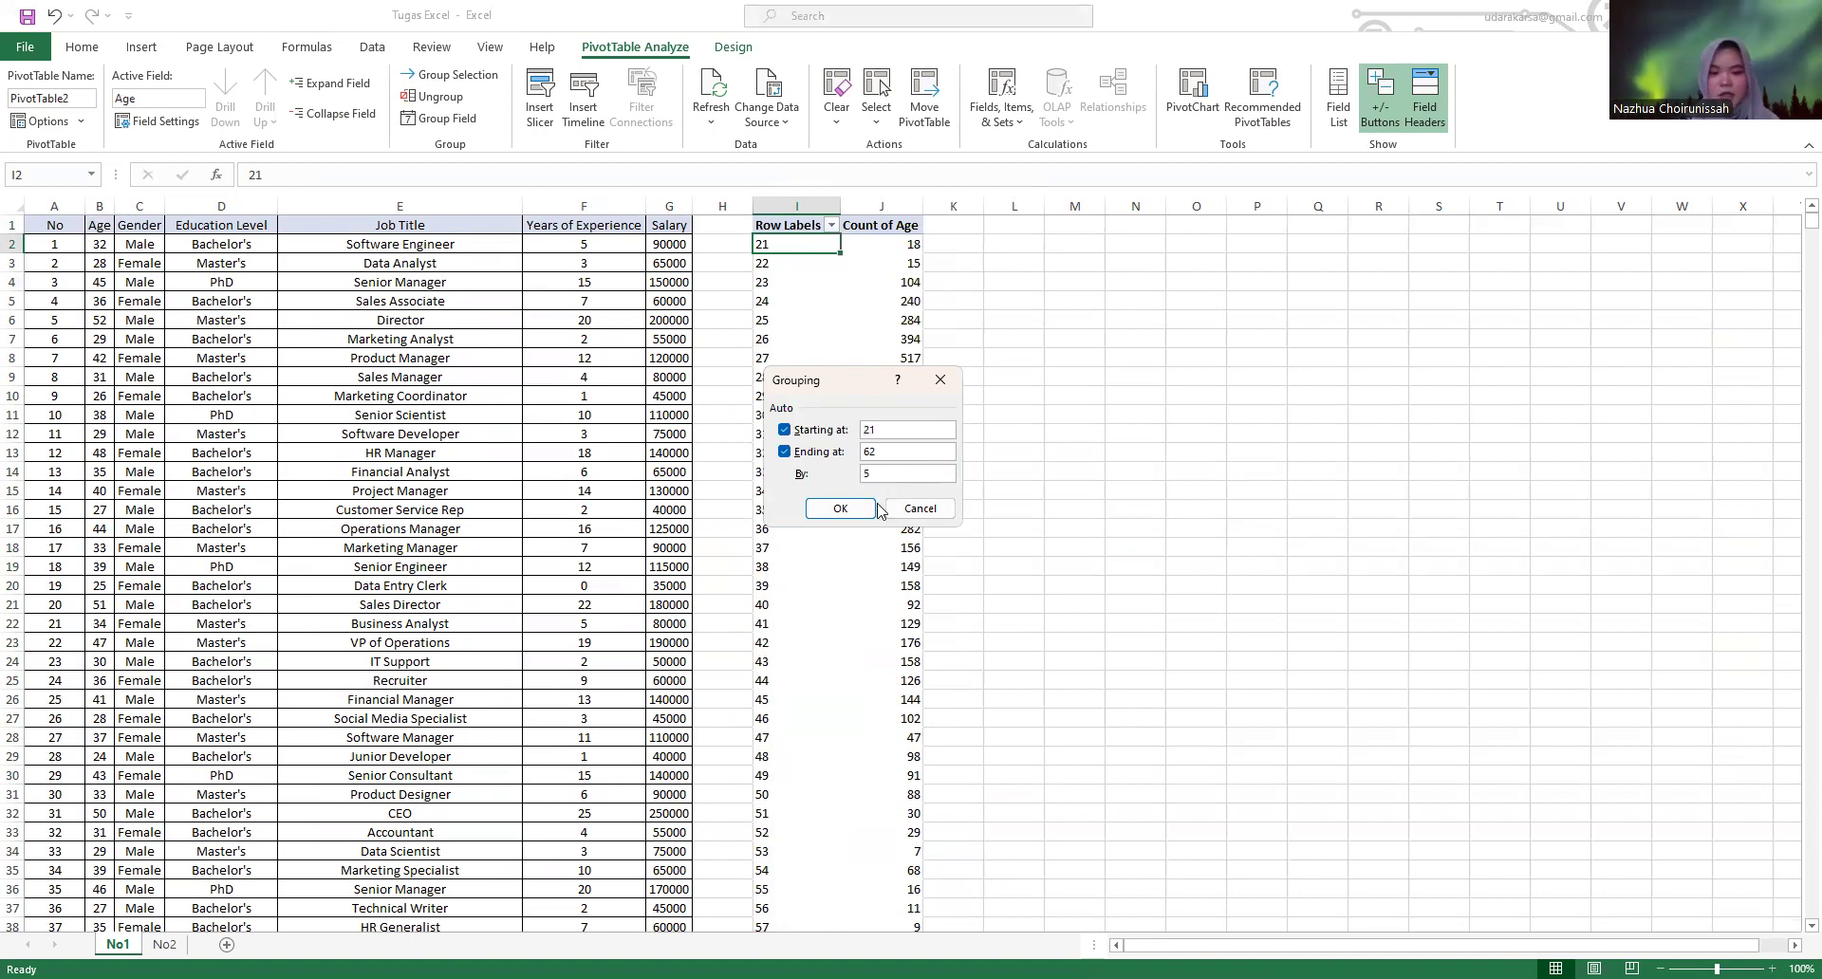
pyautogui.click(858, 510)
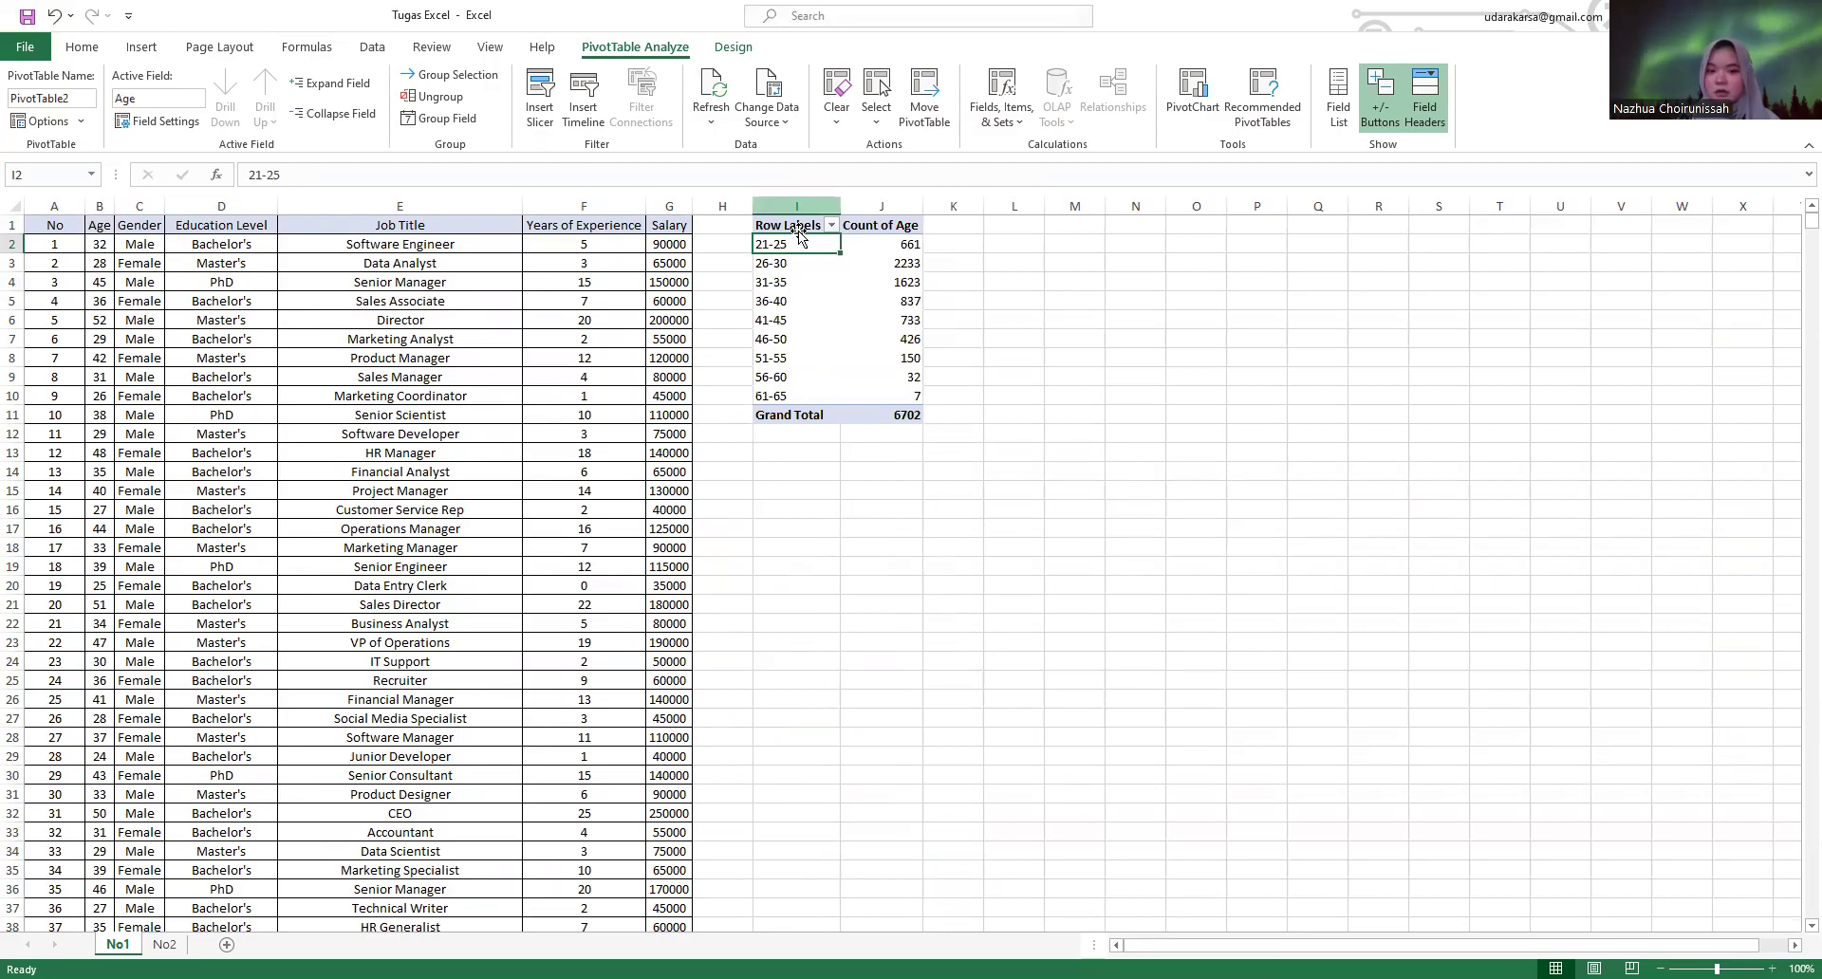
pyautogui.click(823, 265)
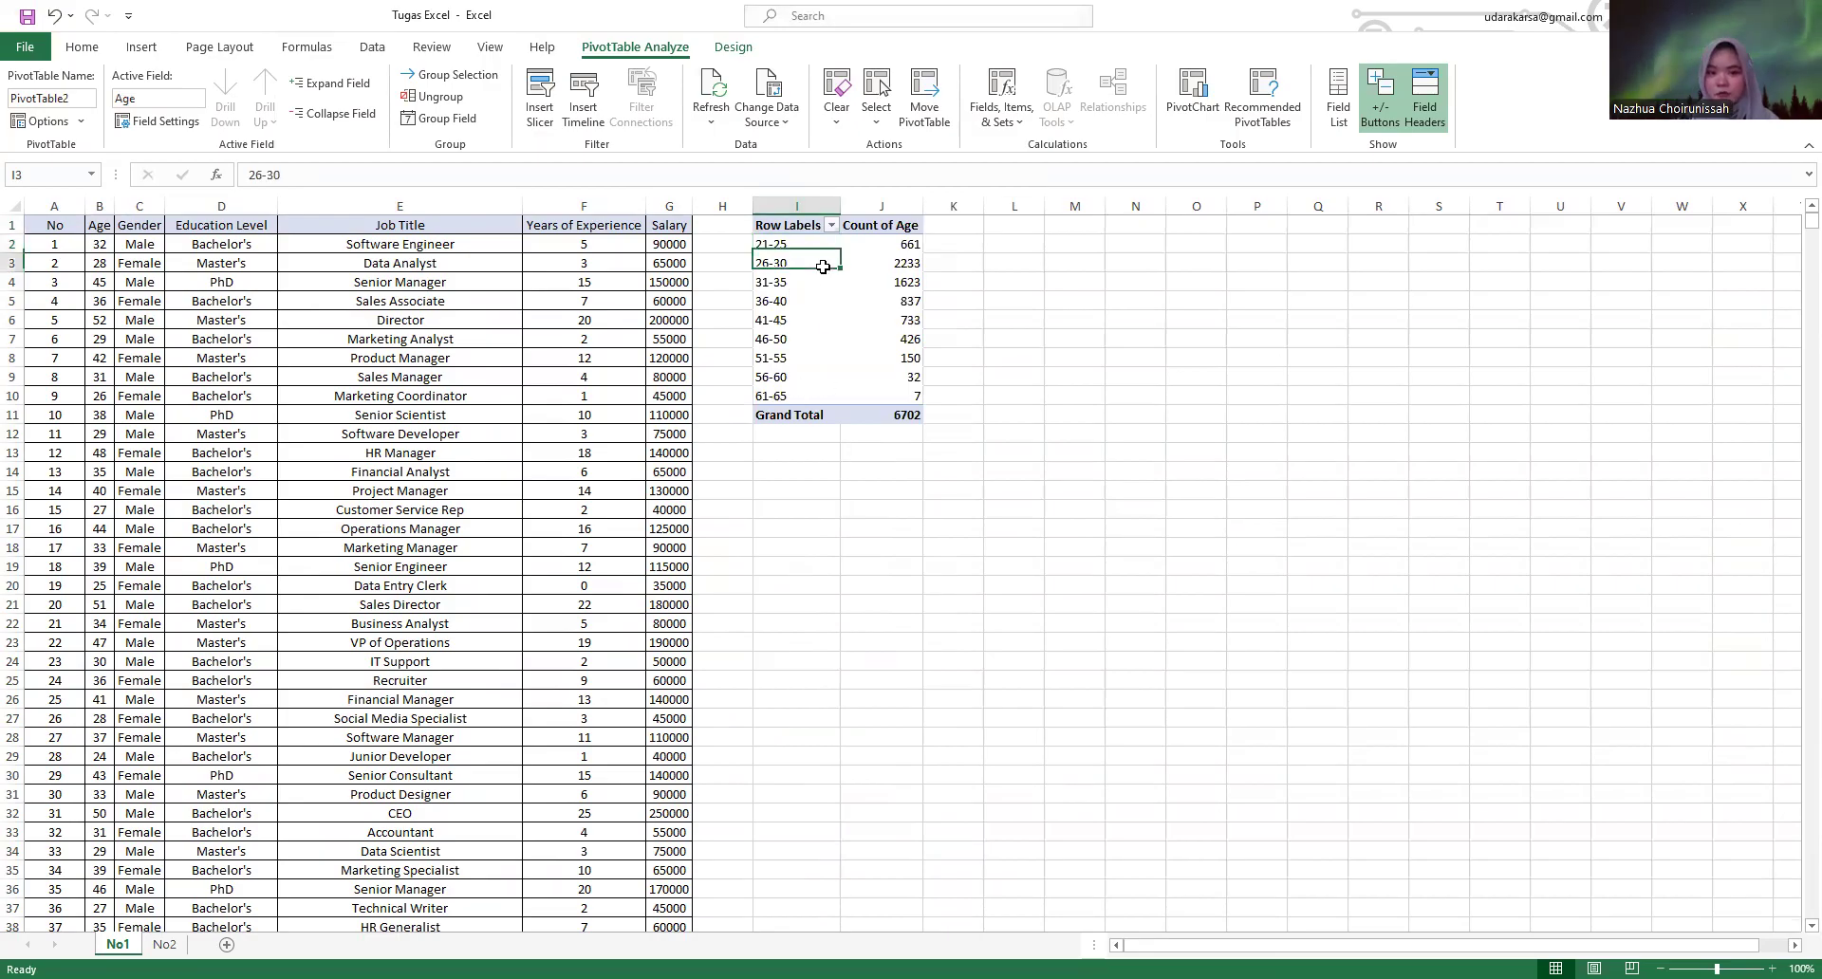
pyautogui.click(872, 284)
pyautogui.click(802, 246)
pyautogui.click(856, 282)
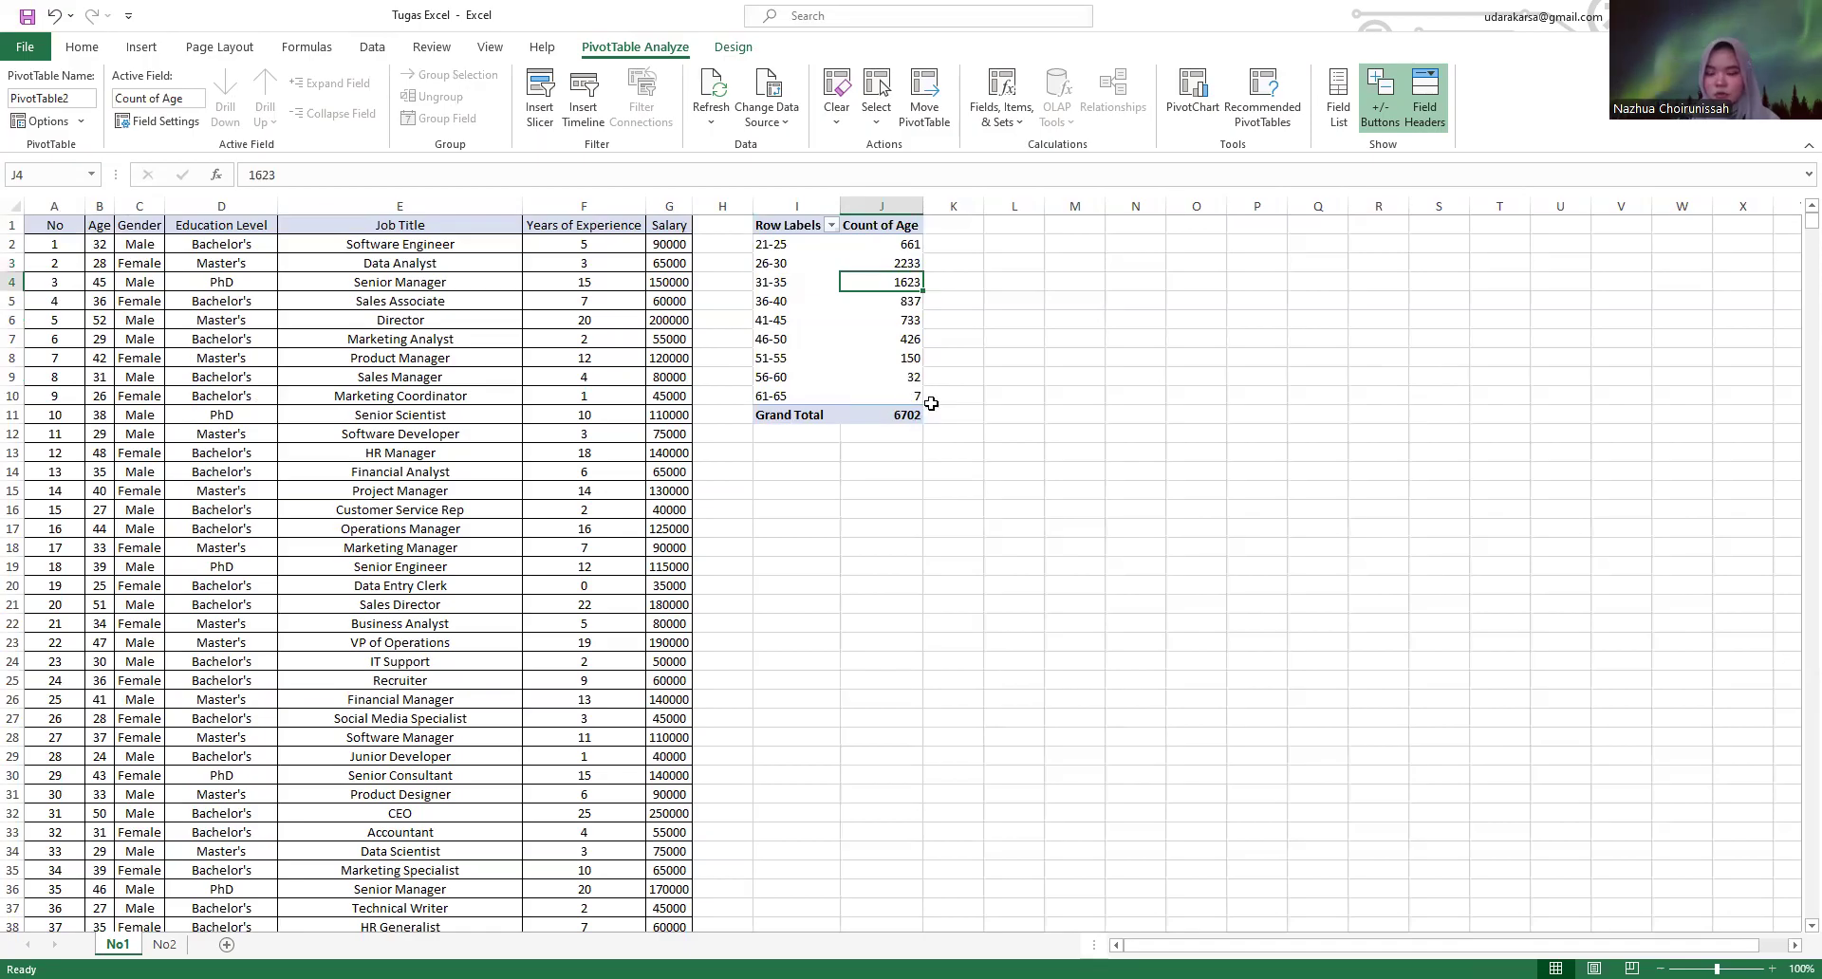
pyautogui.moveTo(922, 400)
pyautogui.click(797, 434)
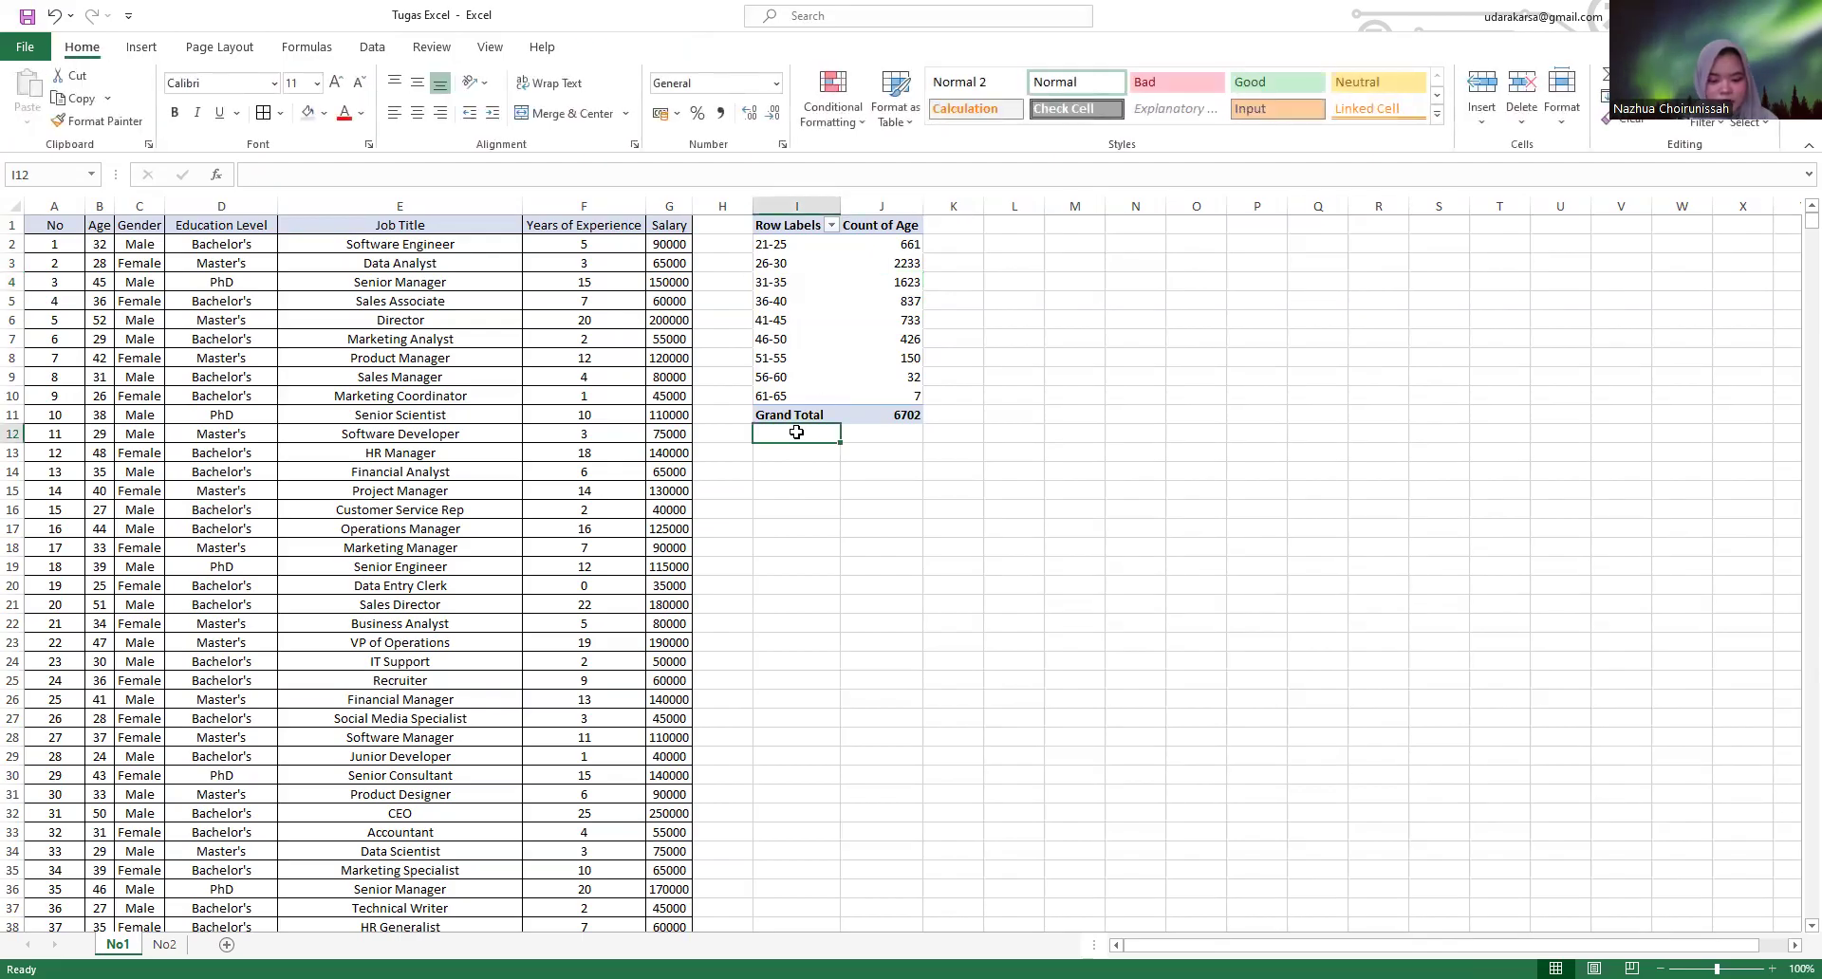
# - Rename the PivotTable's row label header in cell I1 to "Age"
pyautogui.click(794, 231)
pyautogui.click(340, 175)
pyautogui.press('BackSpace')
pyautogui.press('BackSpace')
pyautogui.press('BackSpace')
pyautogui.press('BackSpace')
pyautogui.press('BackSpace')
pyautogui.press('BackSpace')
pyautogui.press('BackSpace')
pyautogui.press('BackSpace')
pyautogui.press('BackSpace')
pyautogui.press('BackSpace')
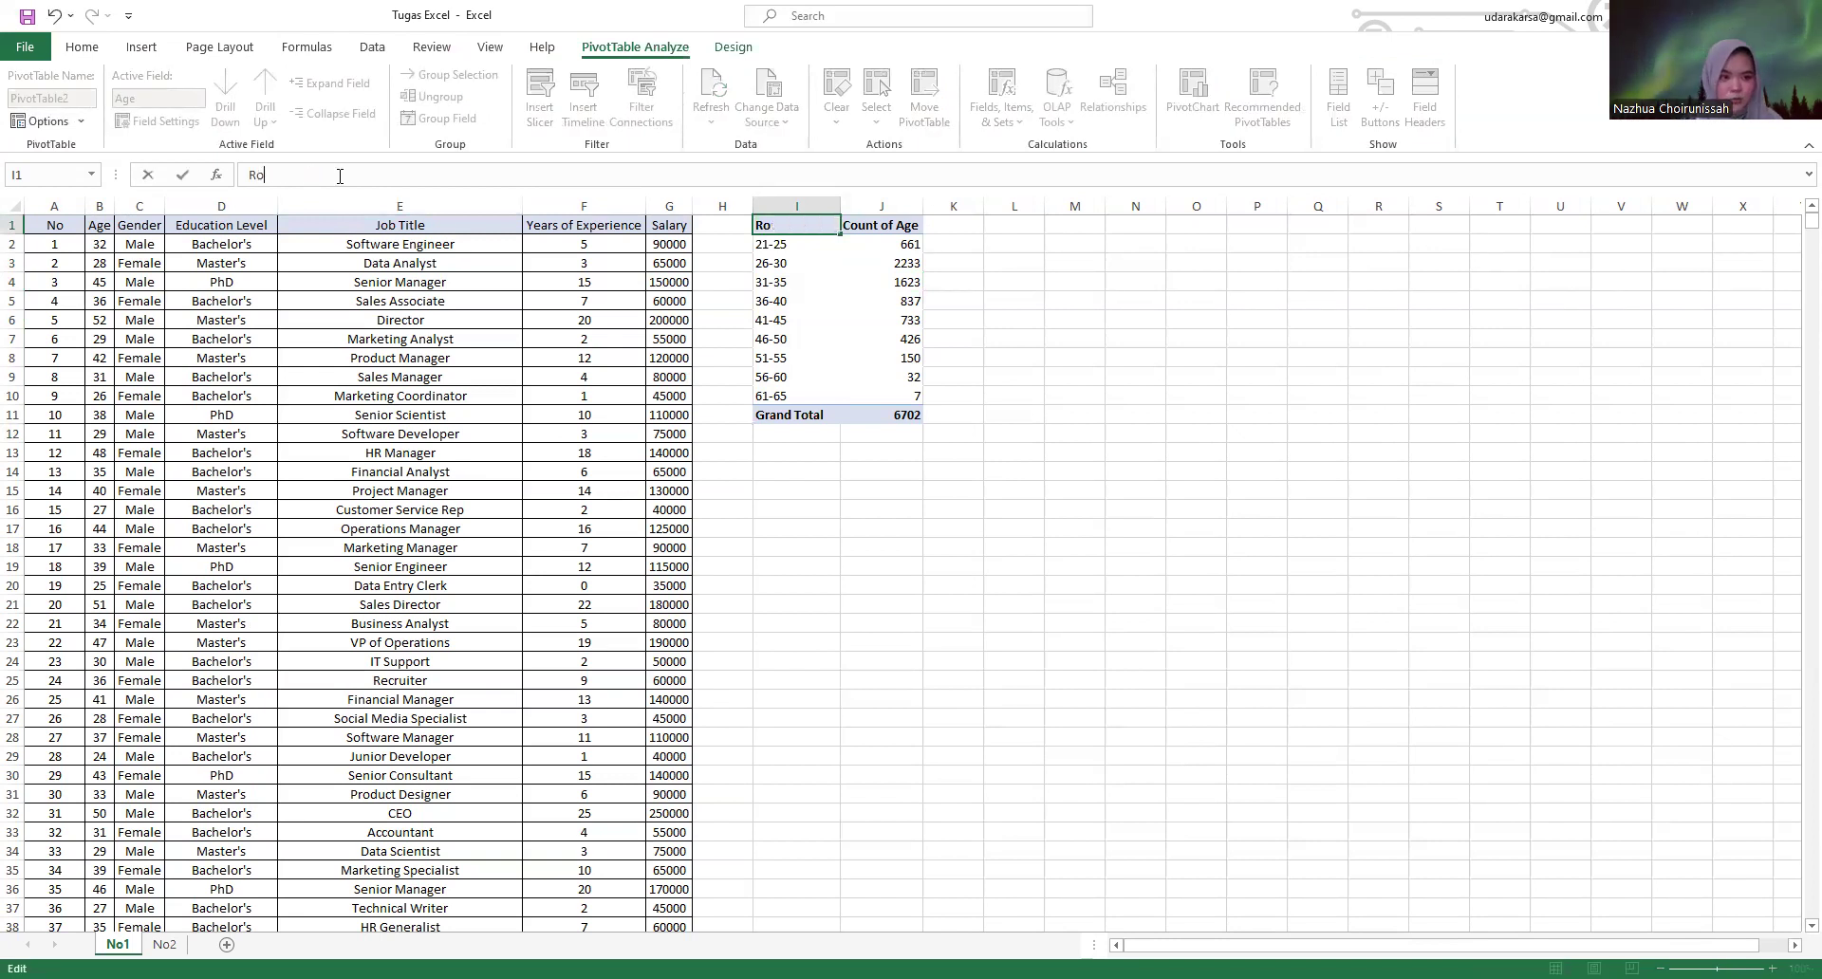
pyautogui.write('Age')
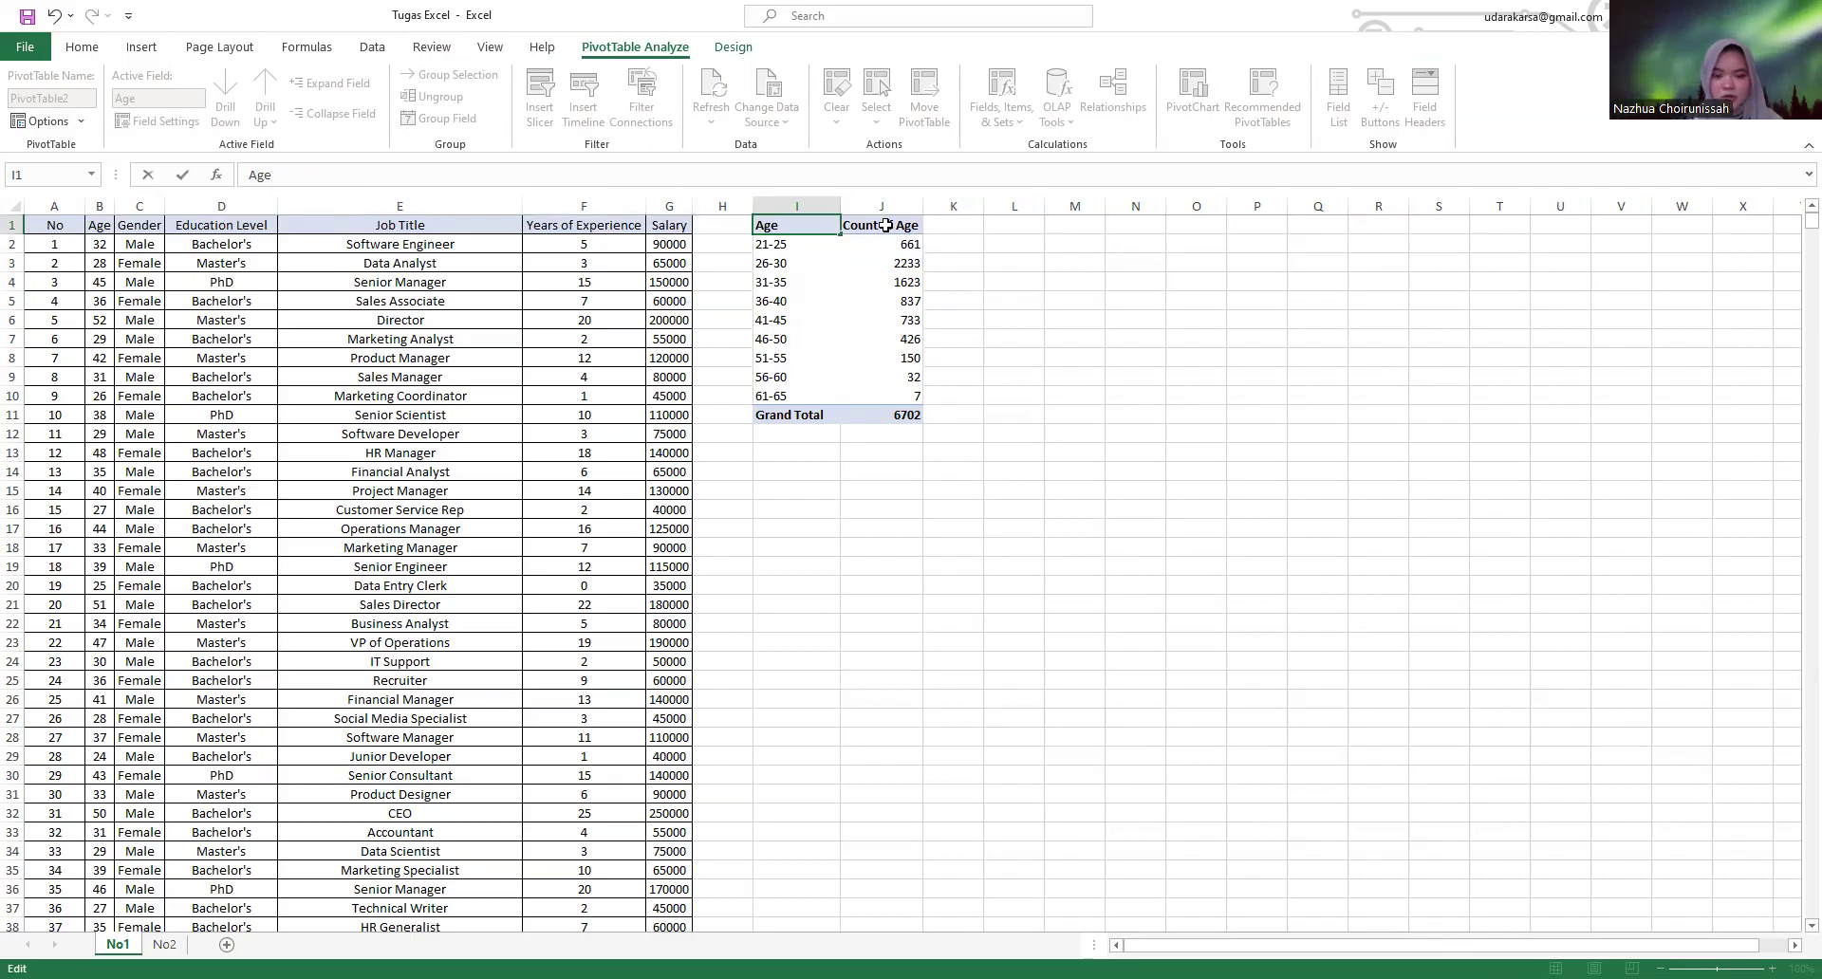
# - Rename the PivotTable's count header in cell J1 to "Total"
pyautogui.click(888, 228)
pyautogui.click(332, 181)
pyautogui.press('BackSpace')
pyautogui.press('BackSpace')
pyautogui.press('BackSpace')
pyautogui.press('BackSpace')
pyautogui.press('BackSpace')
pyautogui.press('BackSpace')
pyautogui.press('BackSpace')
pyautogui.press('BackSpace')
pyautogui.press('BackSpace')
pyautogui.press('BackSpace')
pyautogui.press('BackSpace')
pyautogui.press('BackSpace')
pyautogui.write('Total')
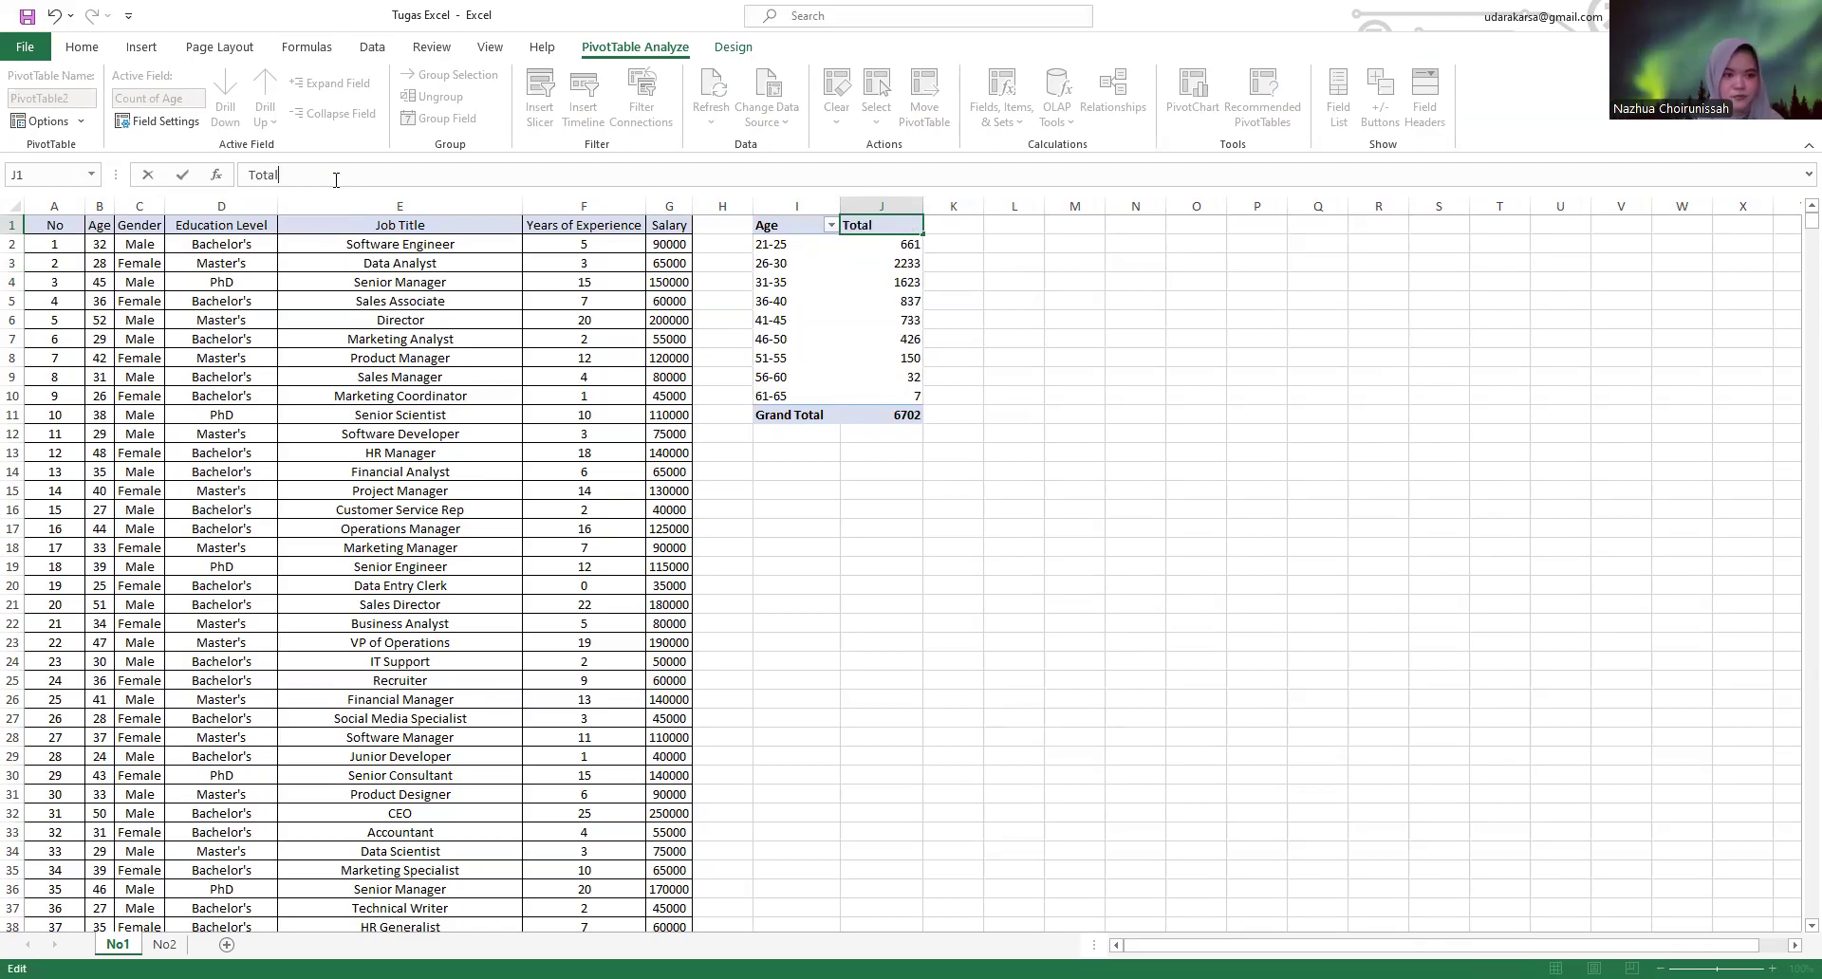
# - Enter the label "rata-rata" in cell I12, directly below Grand Total
pyautogui.click(819, 429)
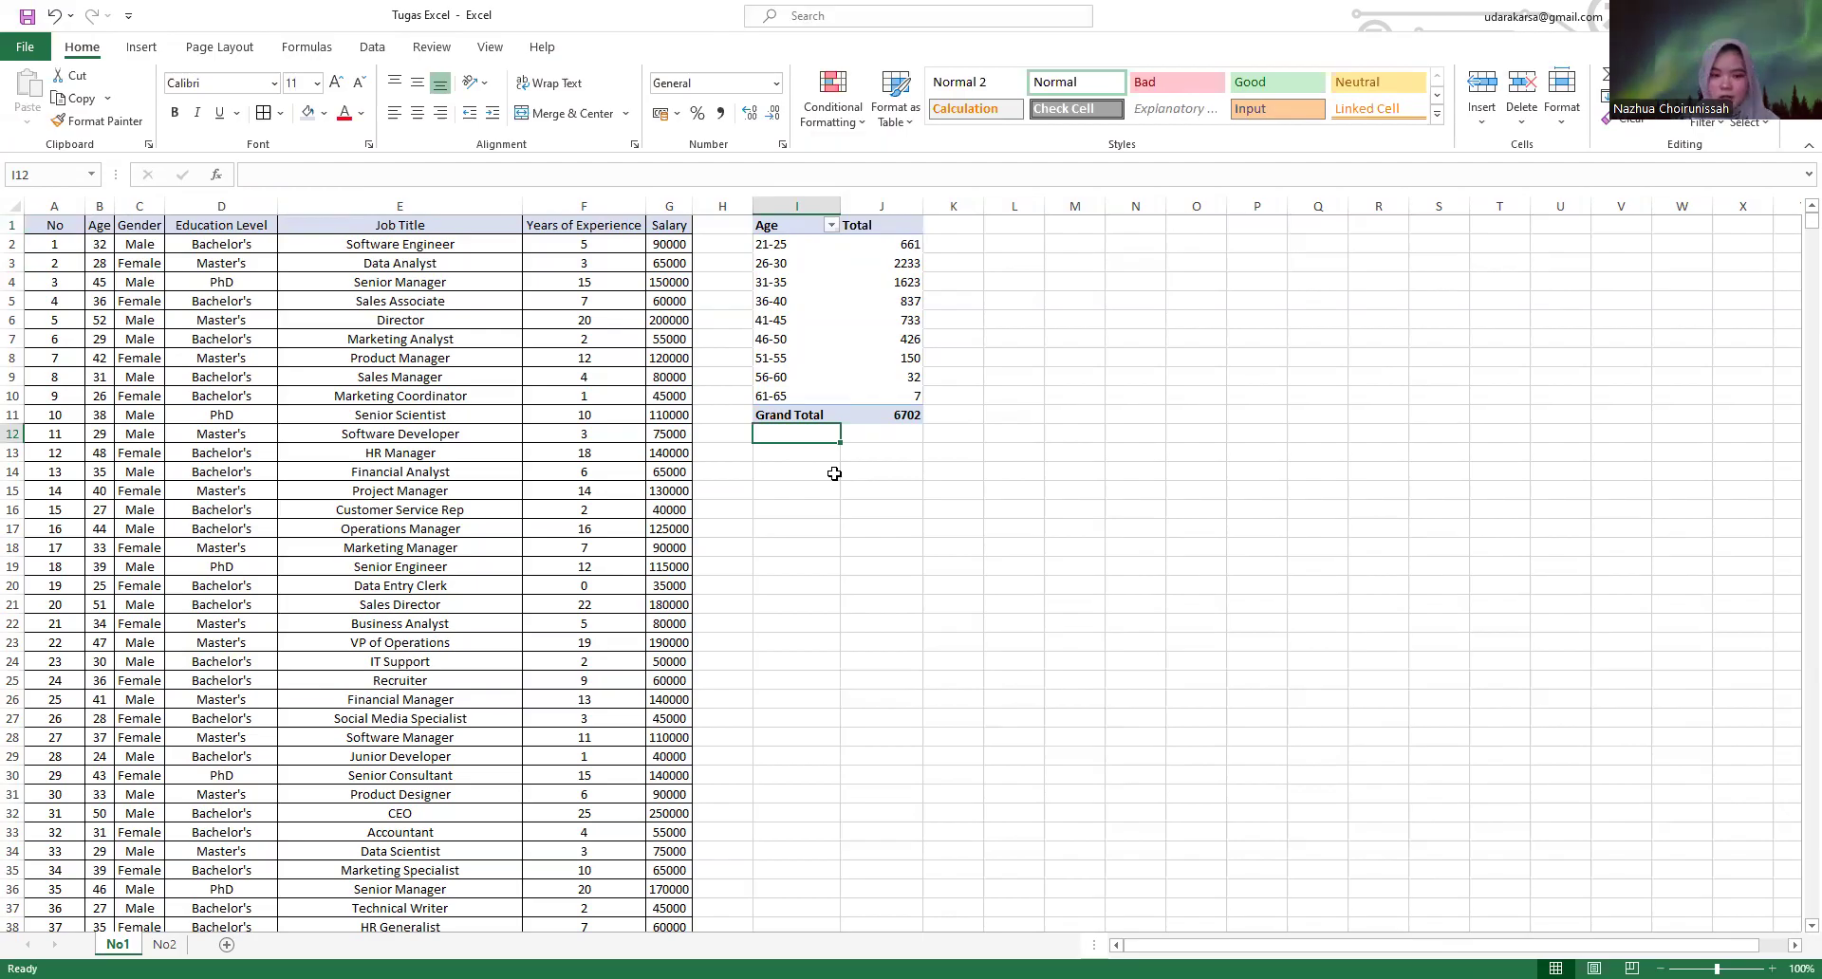
pyautogui.write('rata')
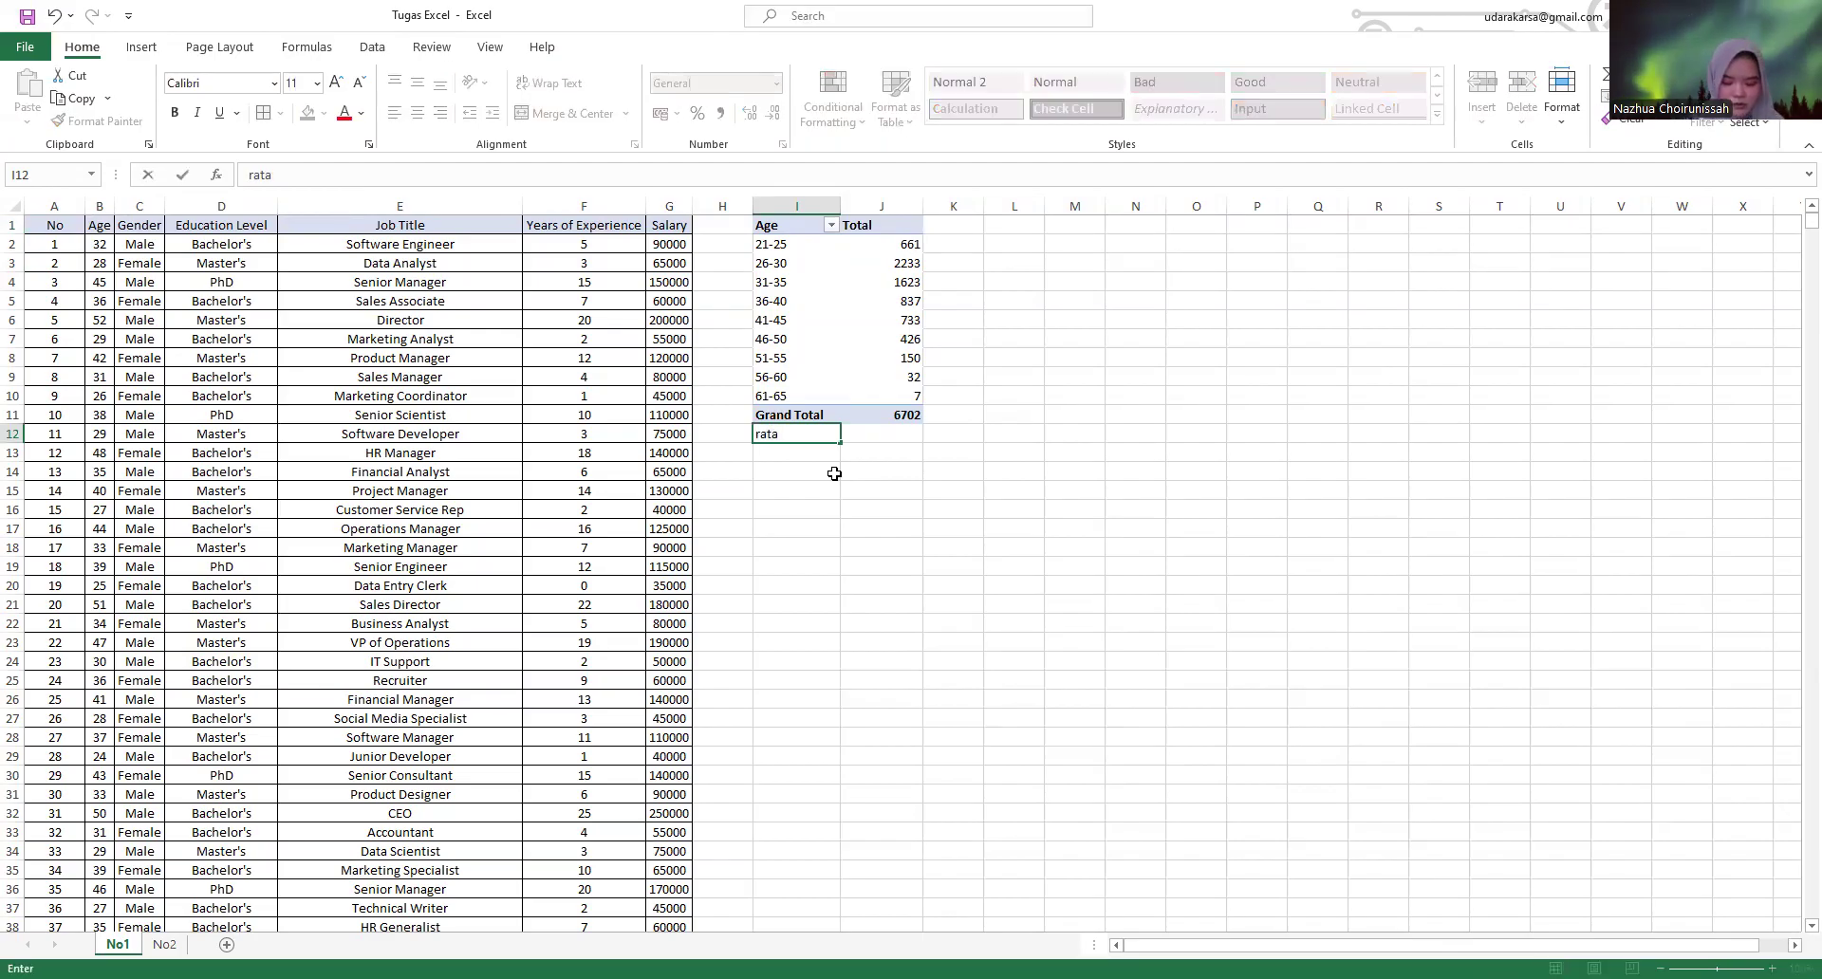
pyautogui.write('-rata')
pyautogui.press('Tab')
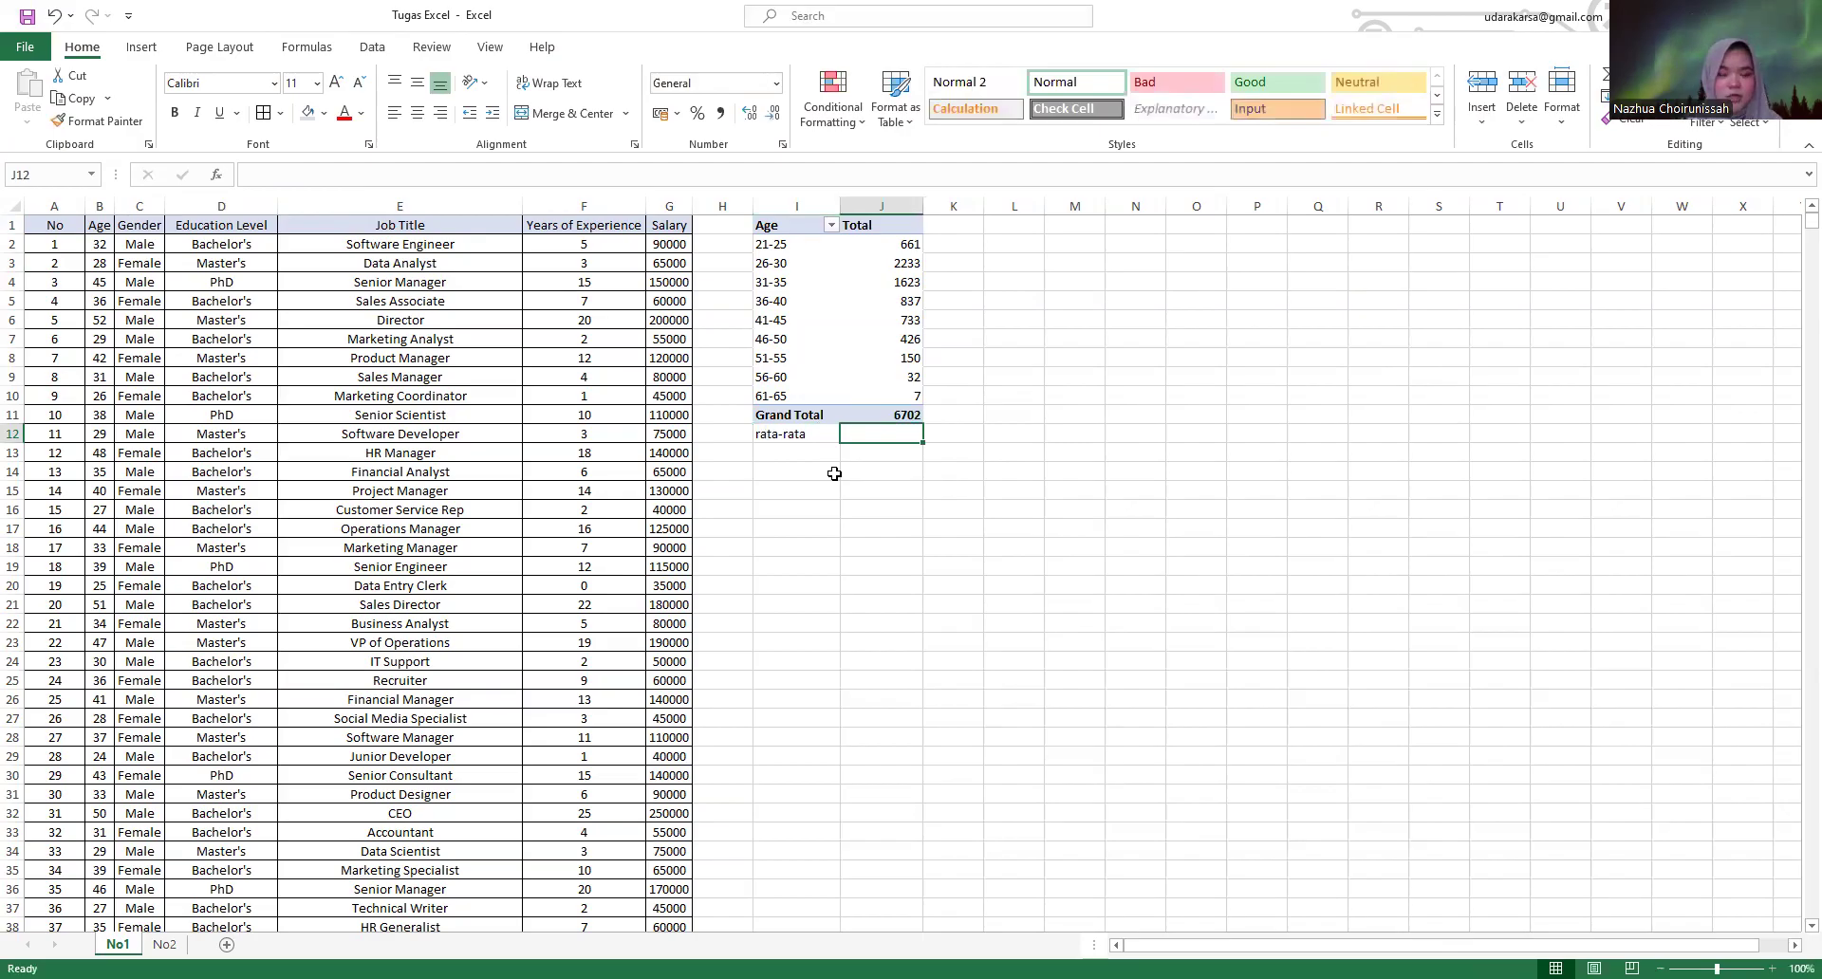
# - Calculate the average of the age group totals J2:J10 in cell J12 with the AVERAGE function
pyautogui.write('=')
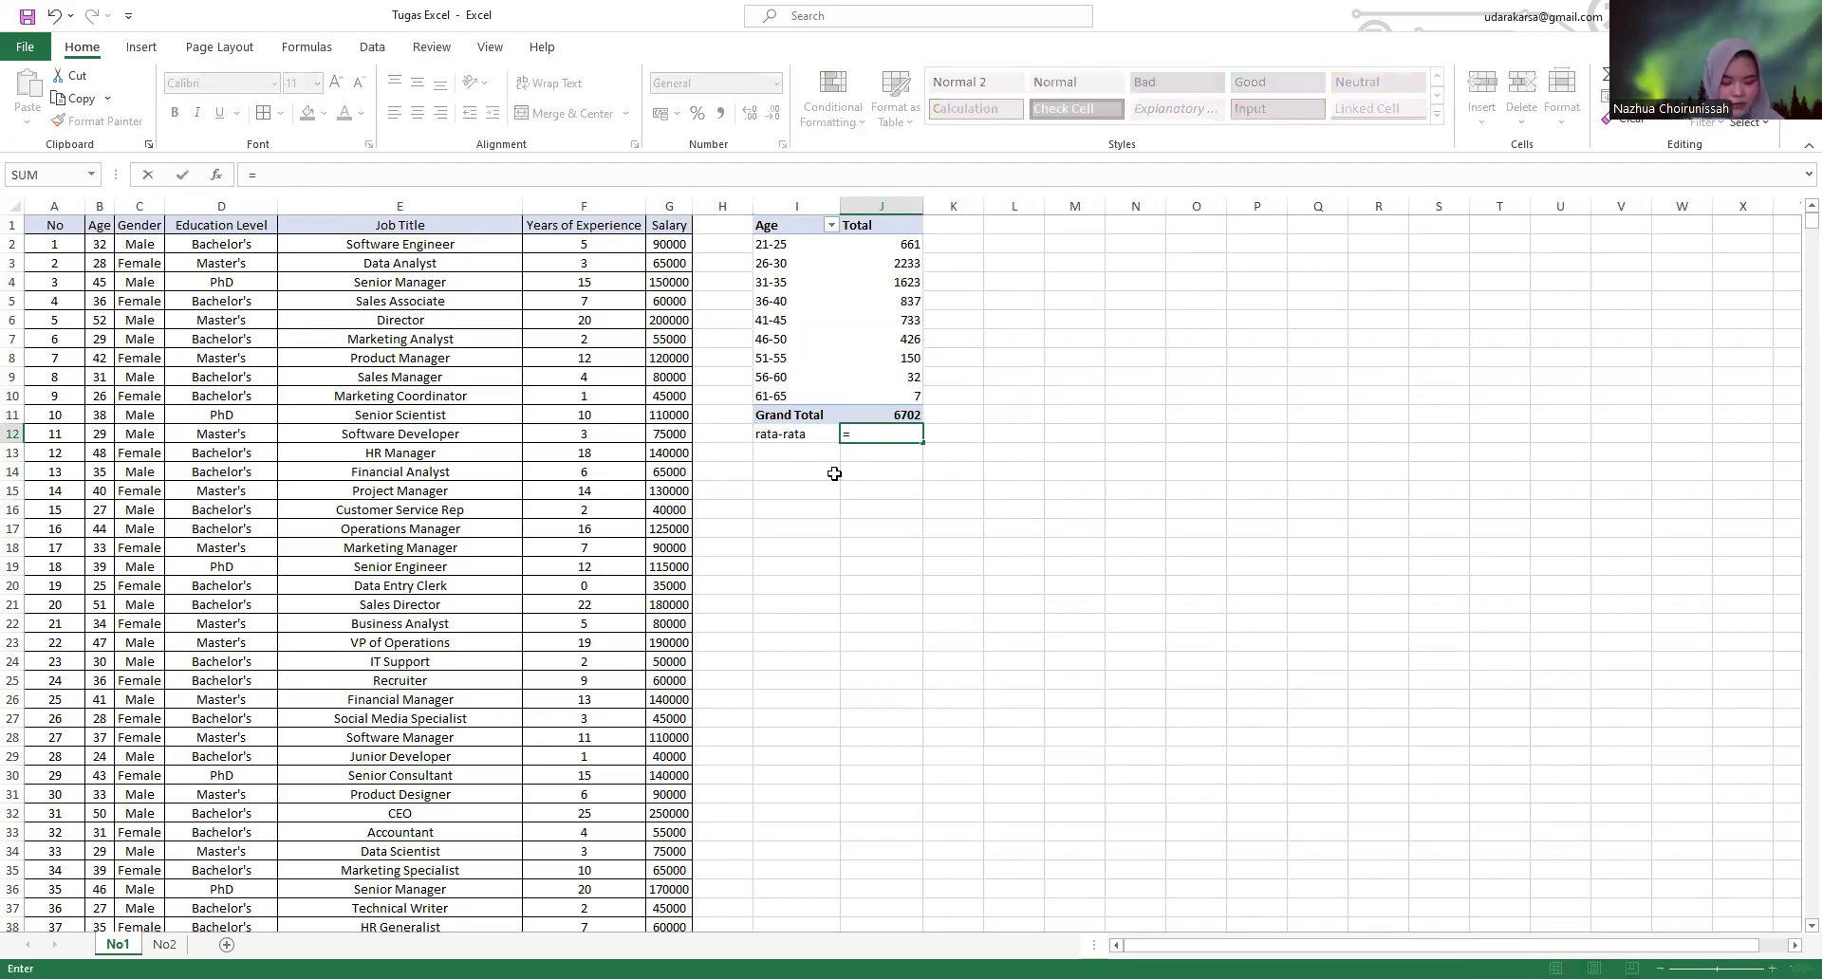
pyautogui.write('average')
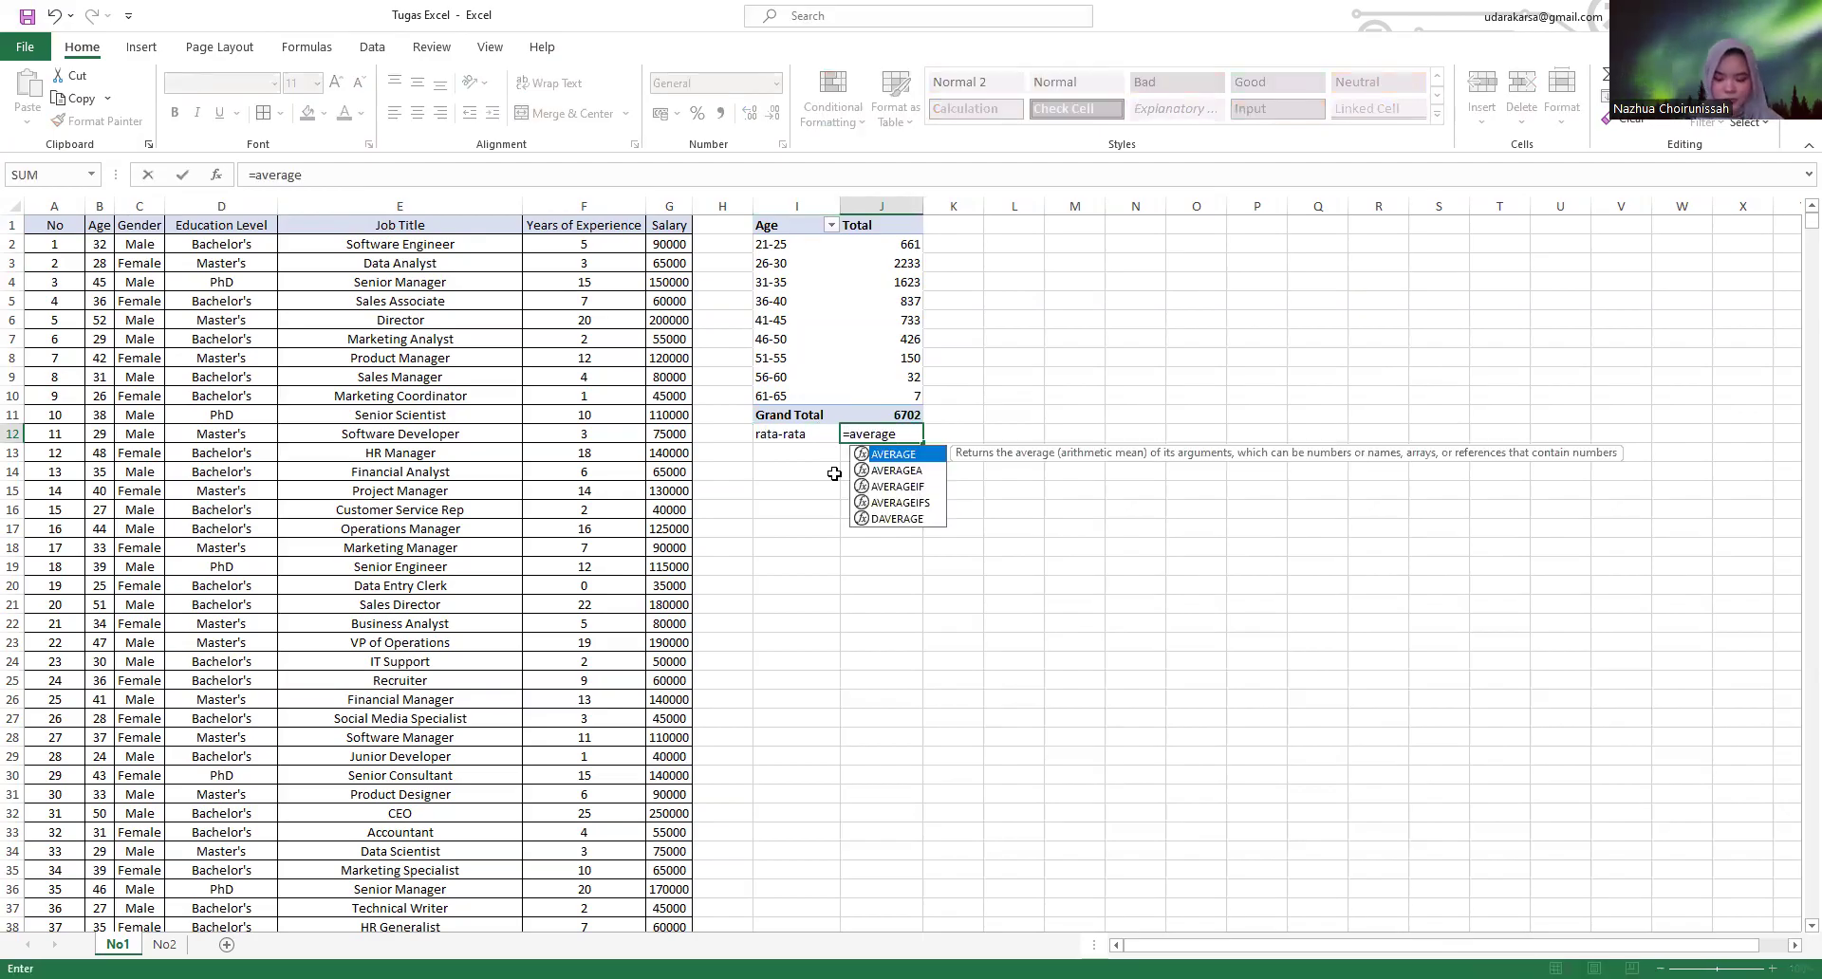
pyautogui.write('(')
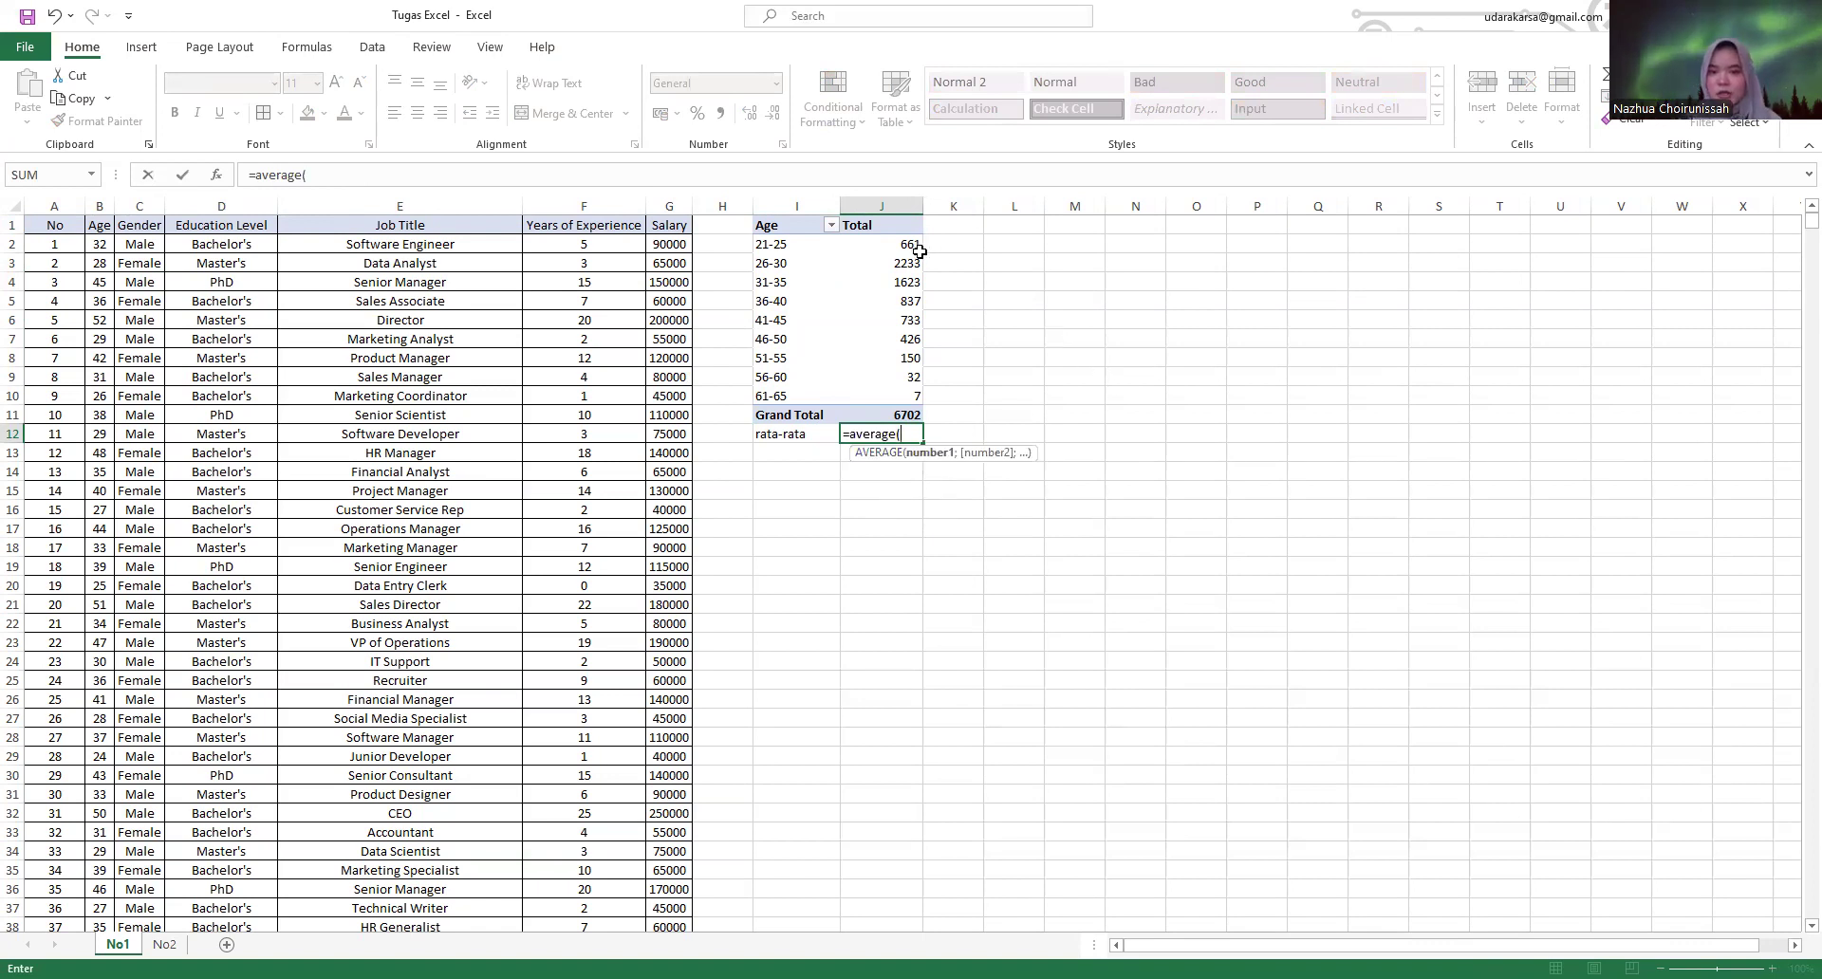
pyautogui.click(878, 245)
pyautogui.moveTo(880, 273); pyautogui.dragTo(885, 389)
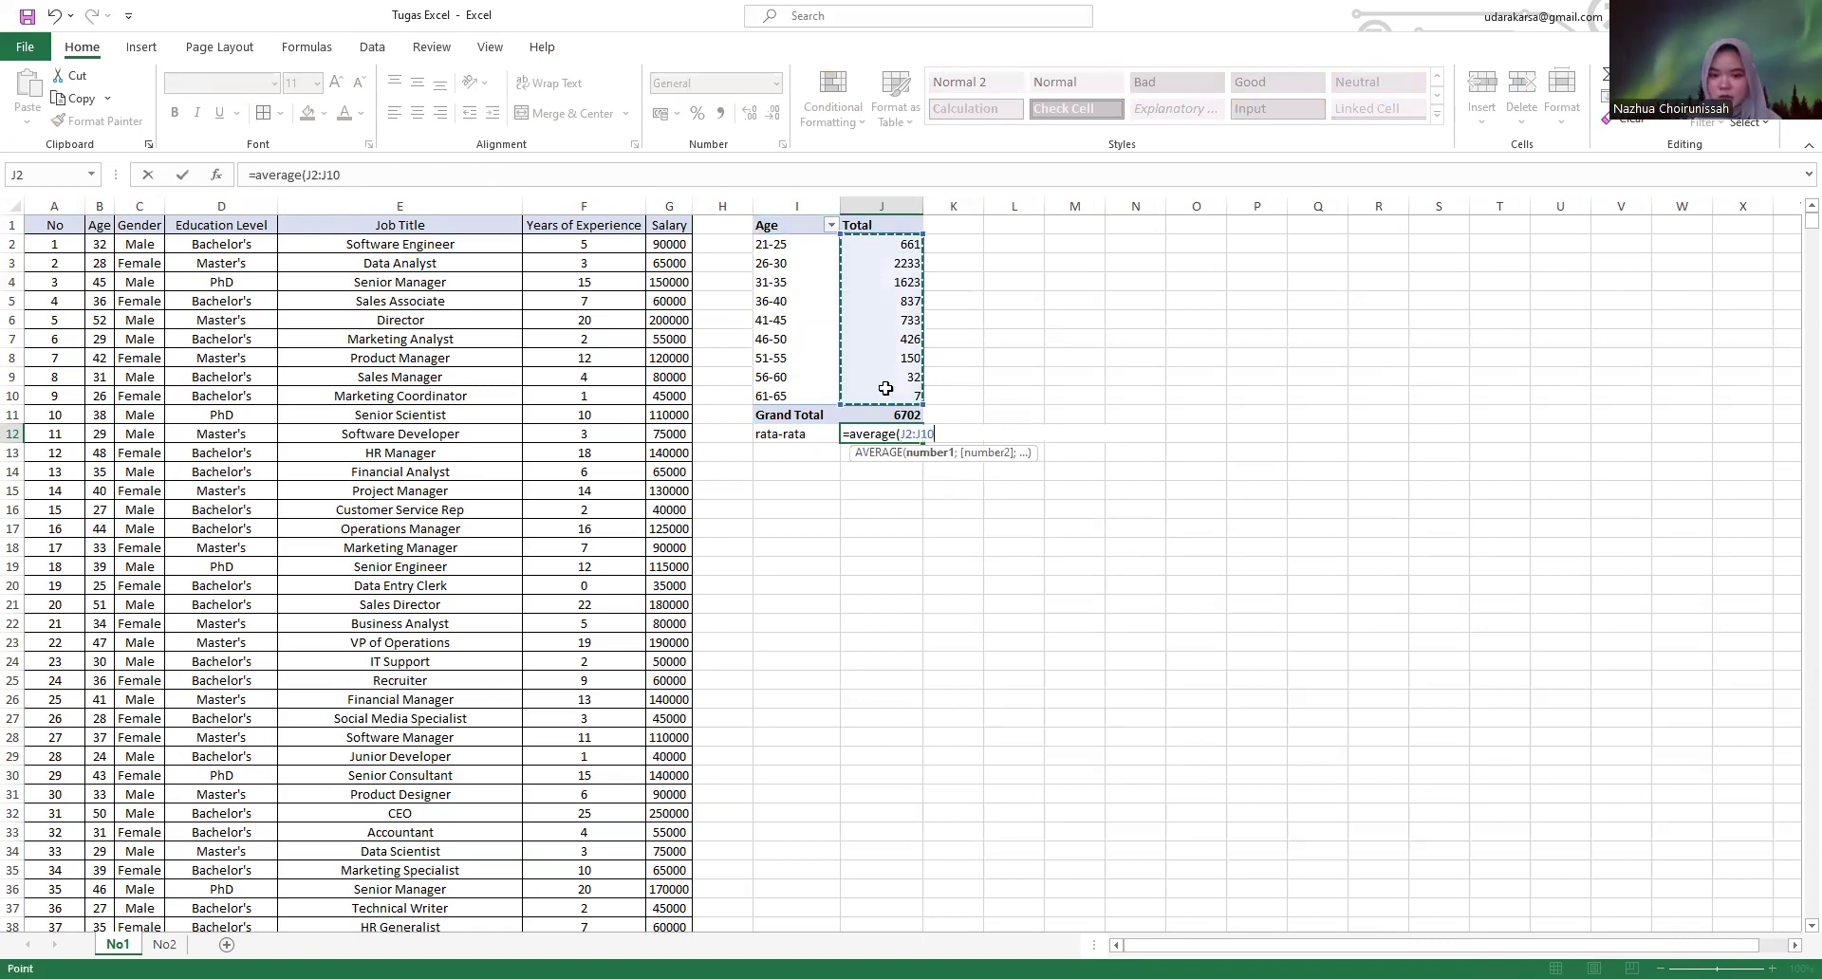
pyautogui.write(')')
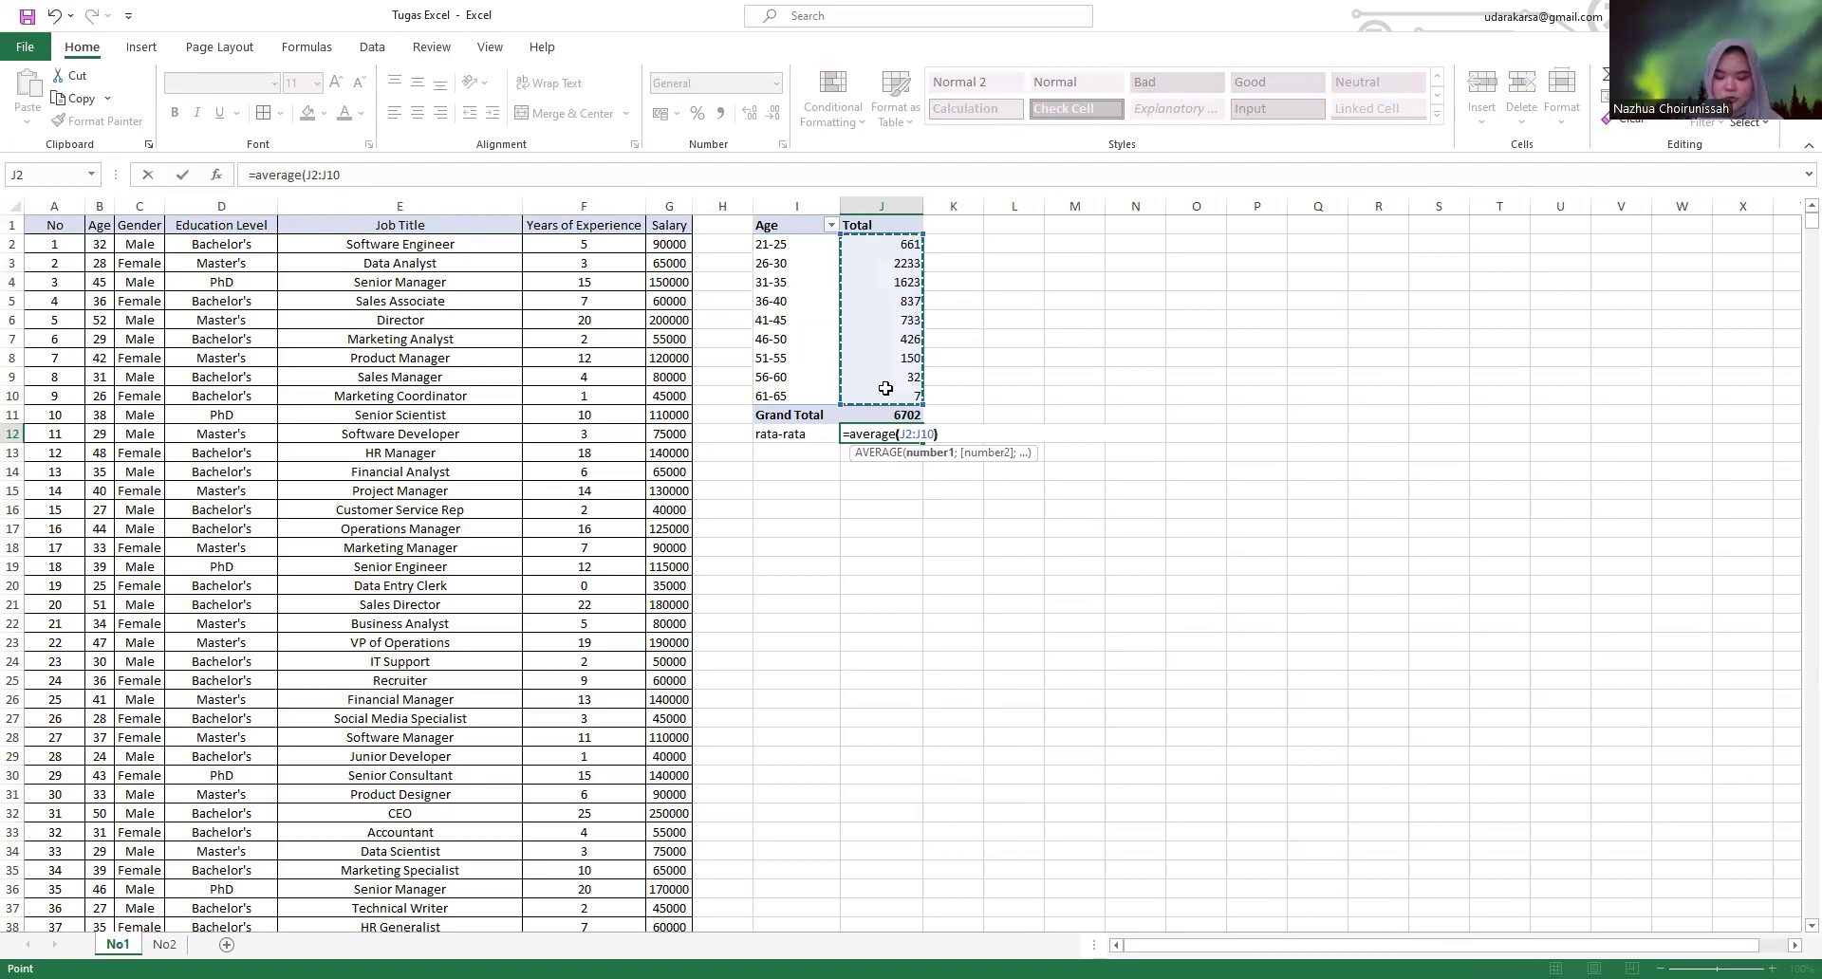
pyautogui.press('Return')
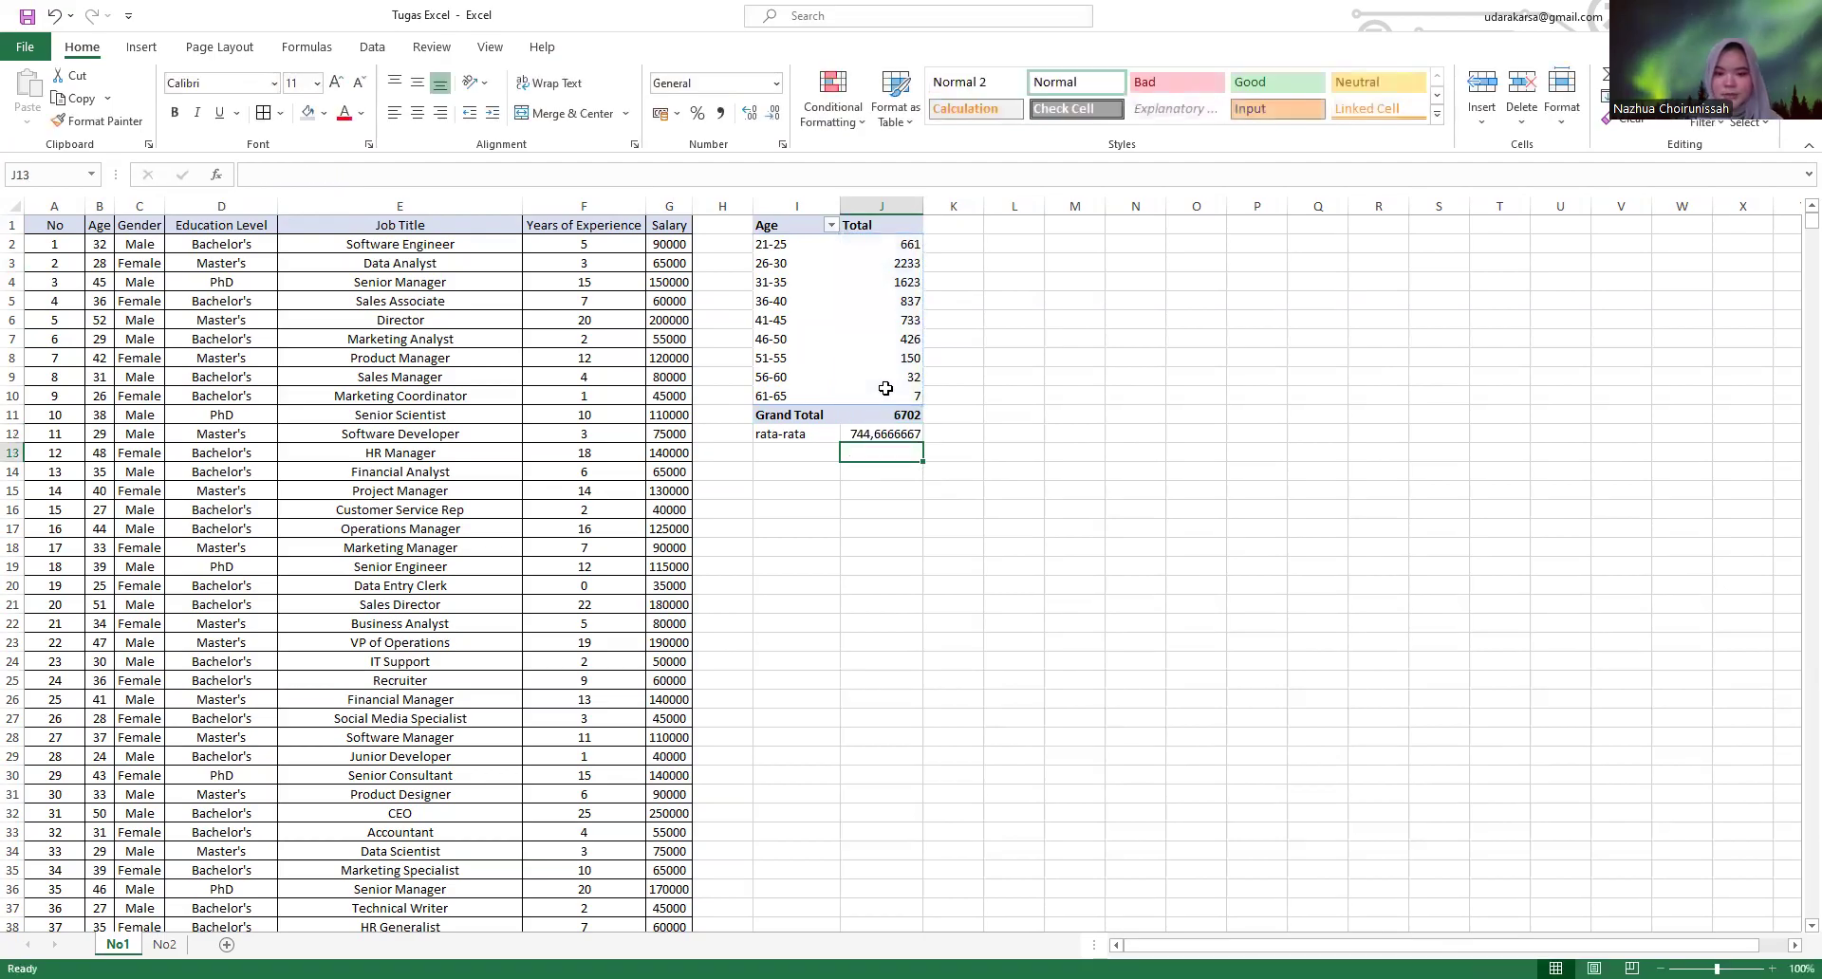
# - Label cell I13 "median" and calculate the median of the group totals J2:J10 in cell J13
pyautogui.click(799, 452)
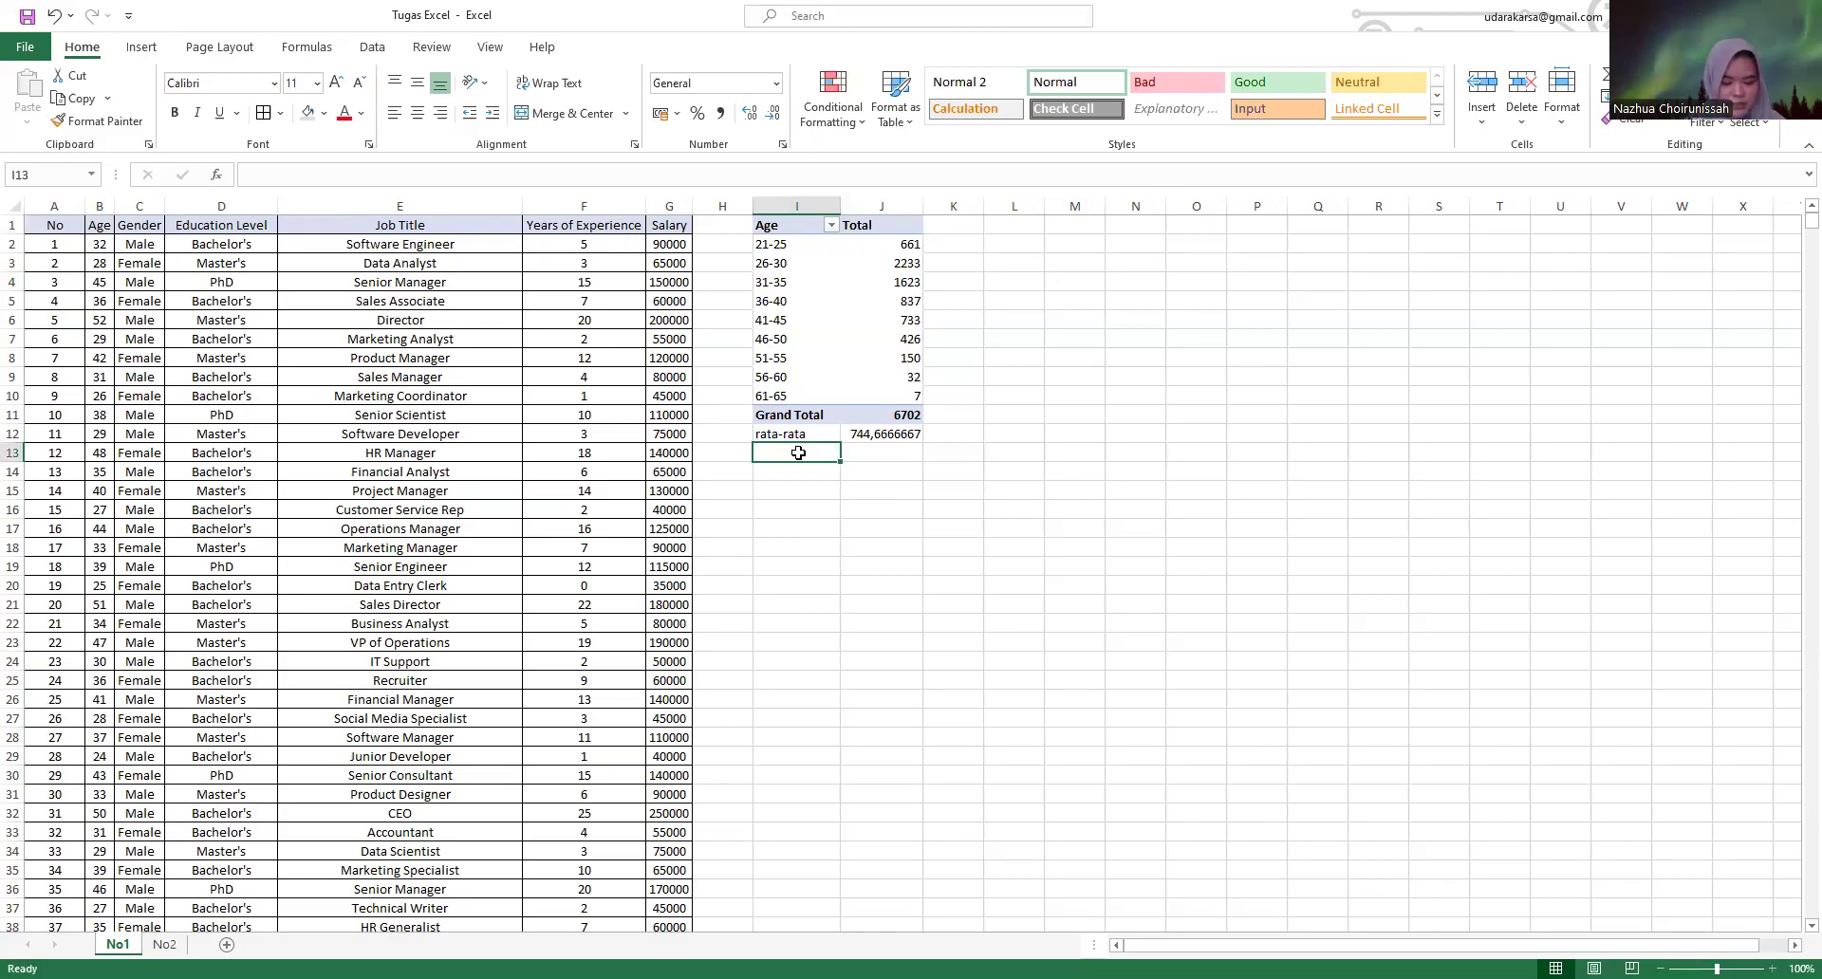
pyautogui.write('median')
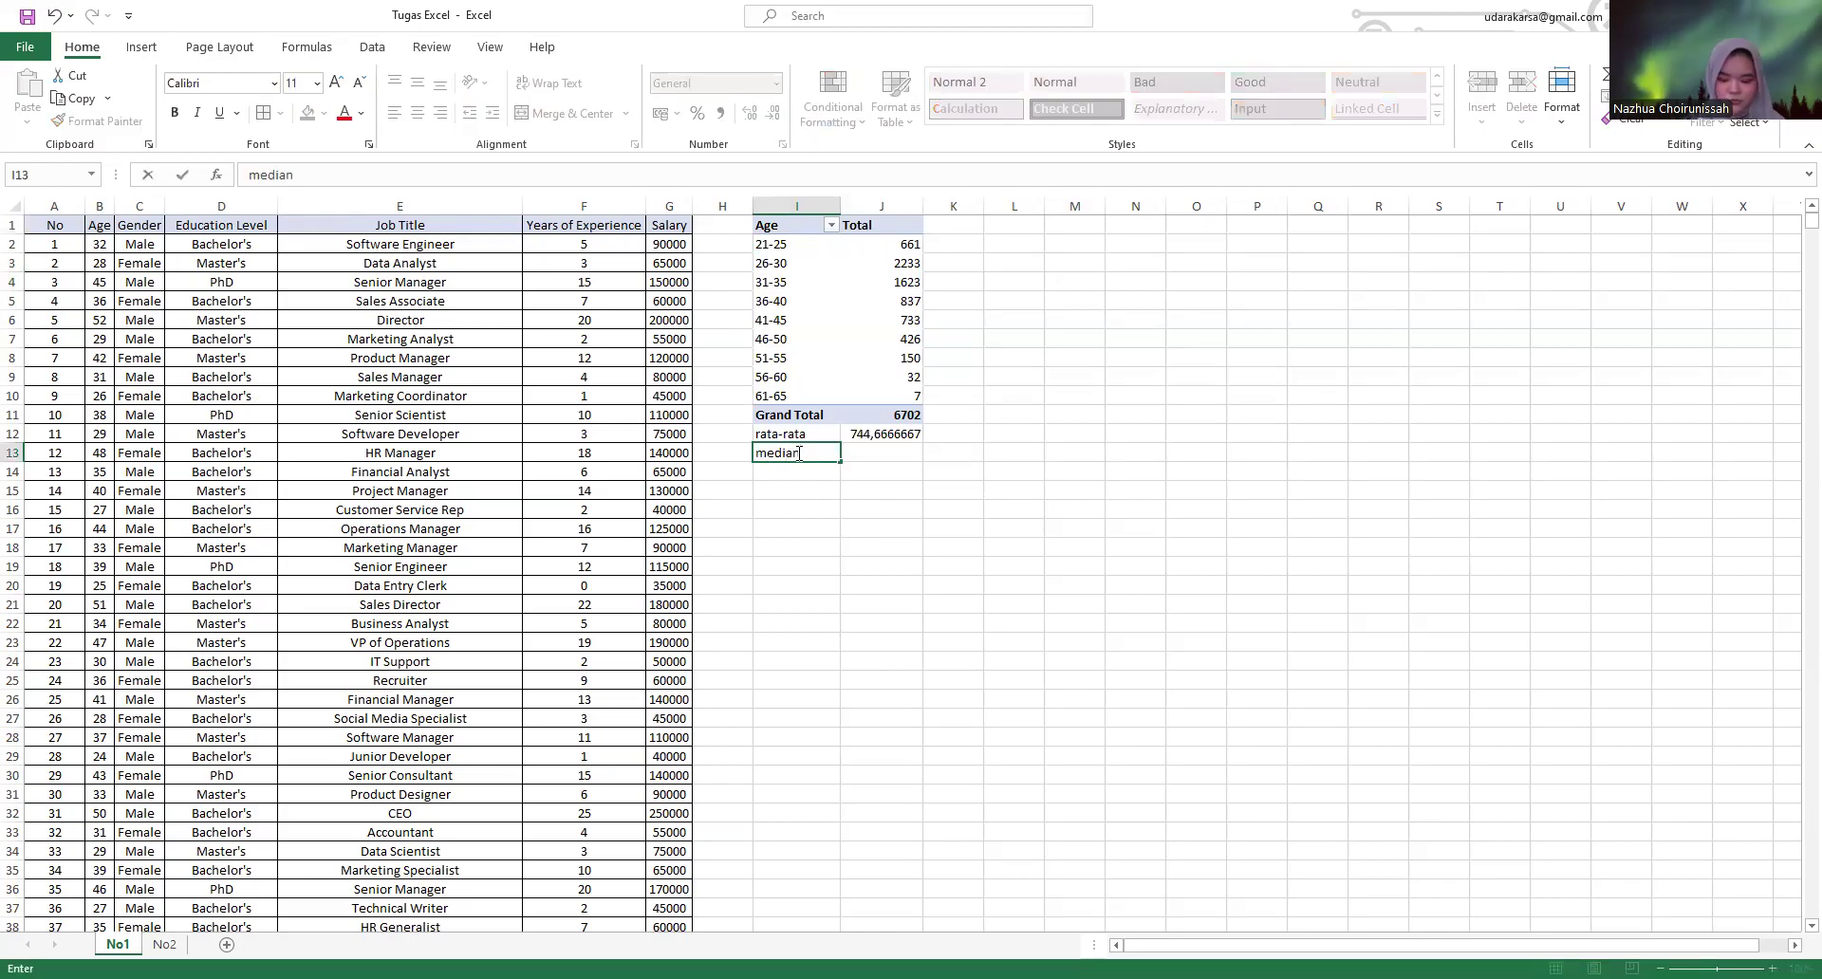
pyautogui.press('Tab')
pyautogui.write('=')
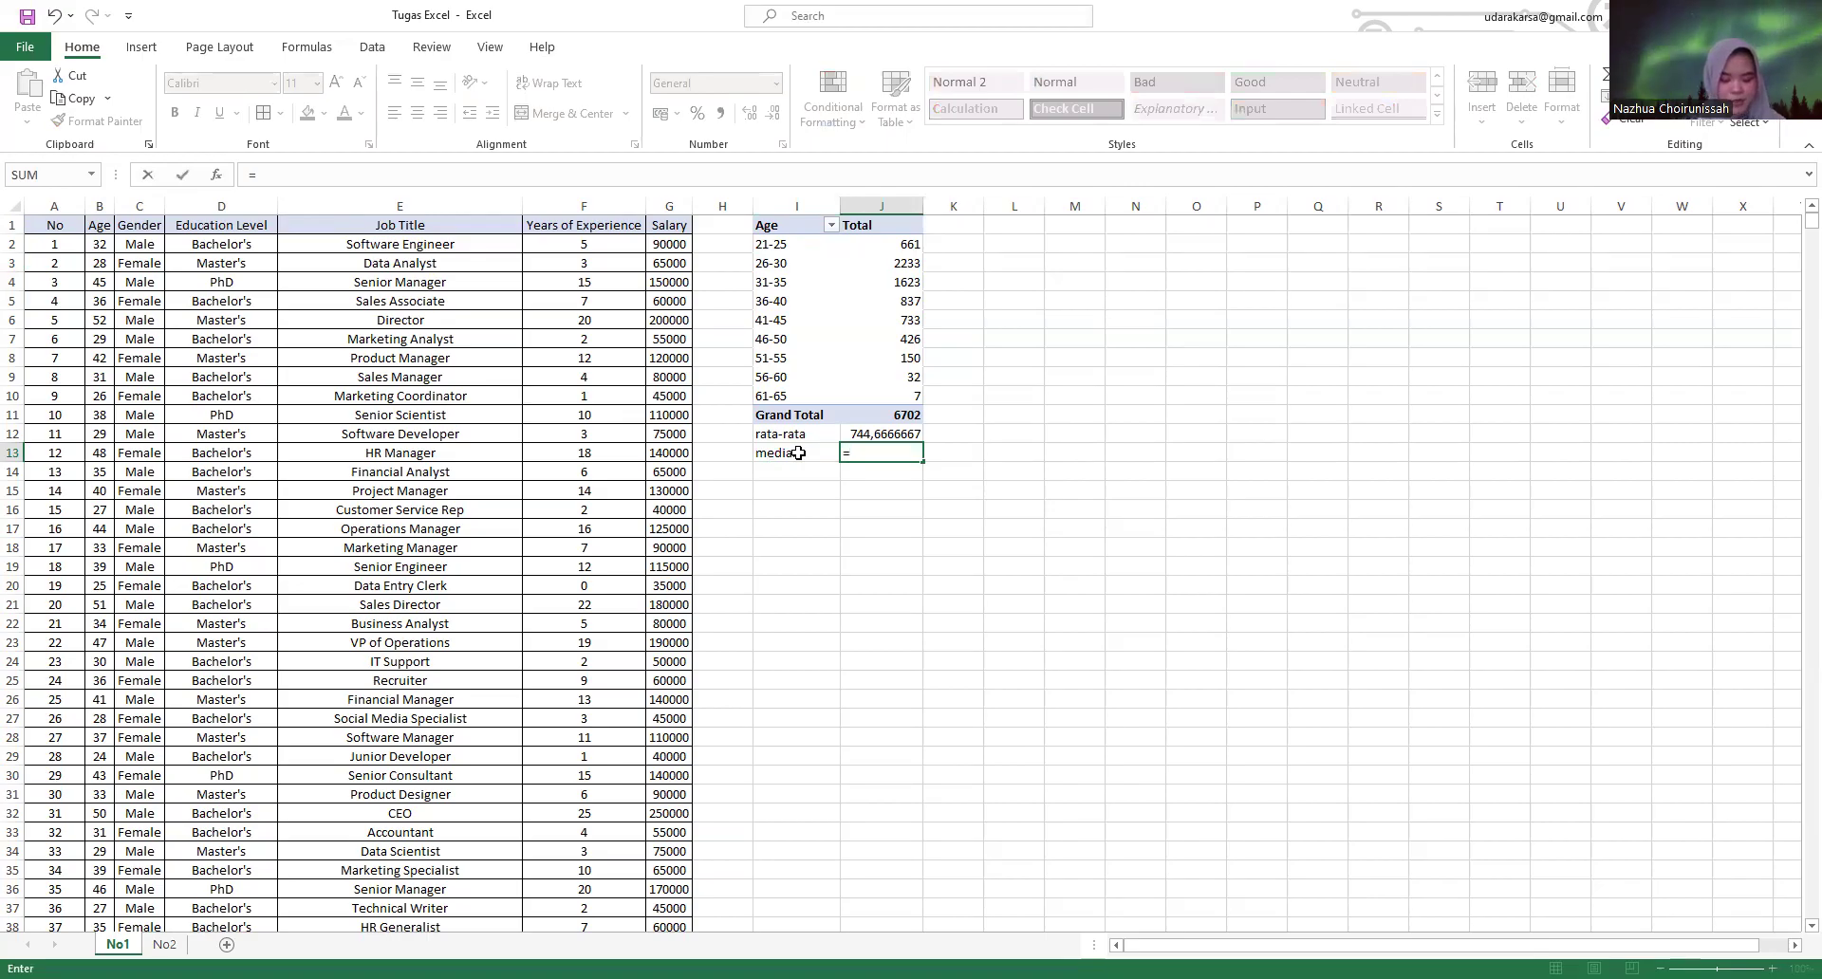
pyautogui.write('median(')
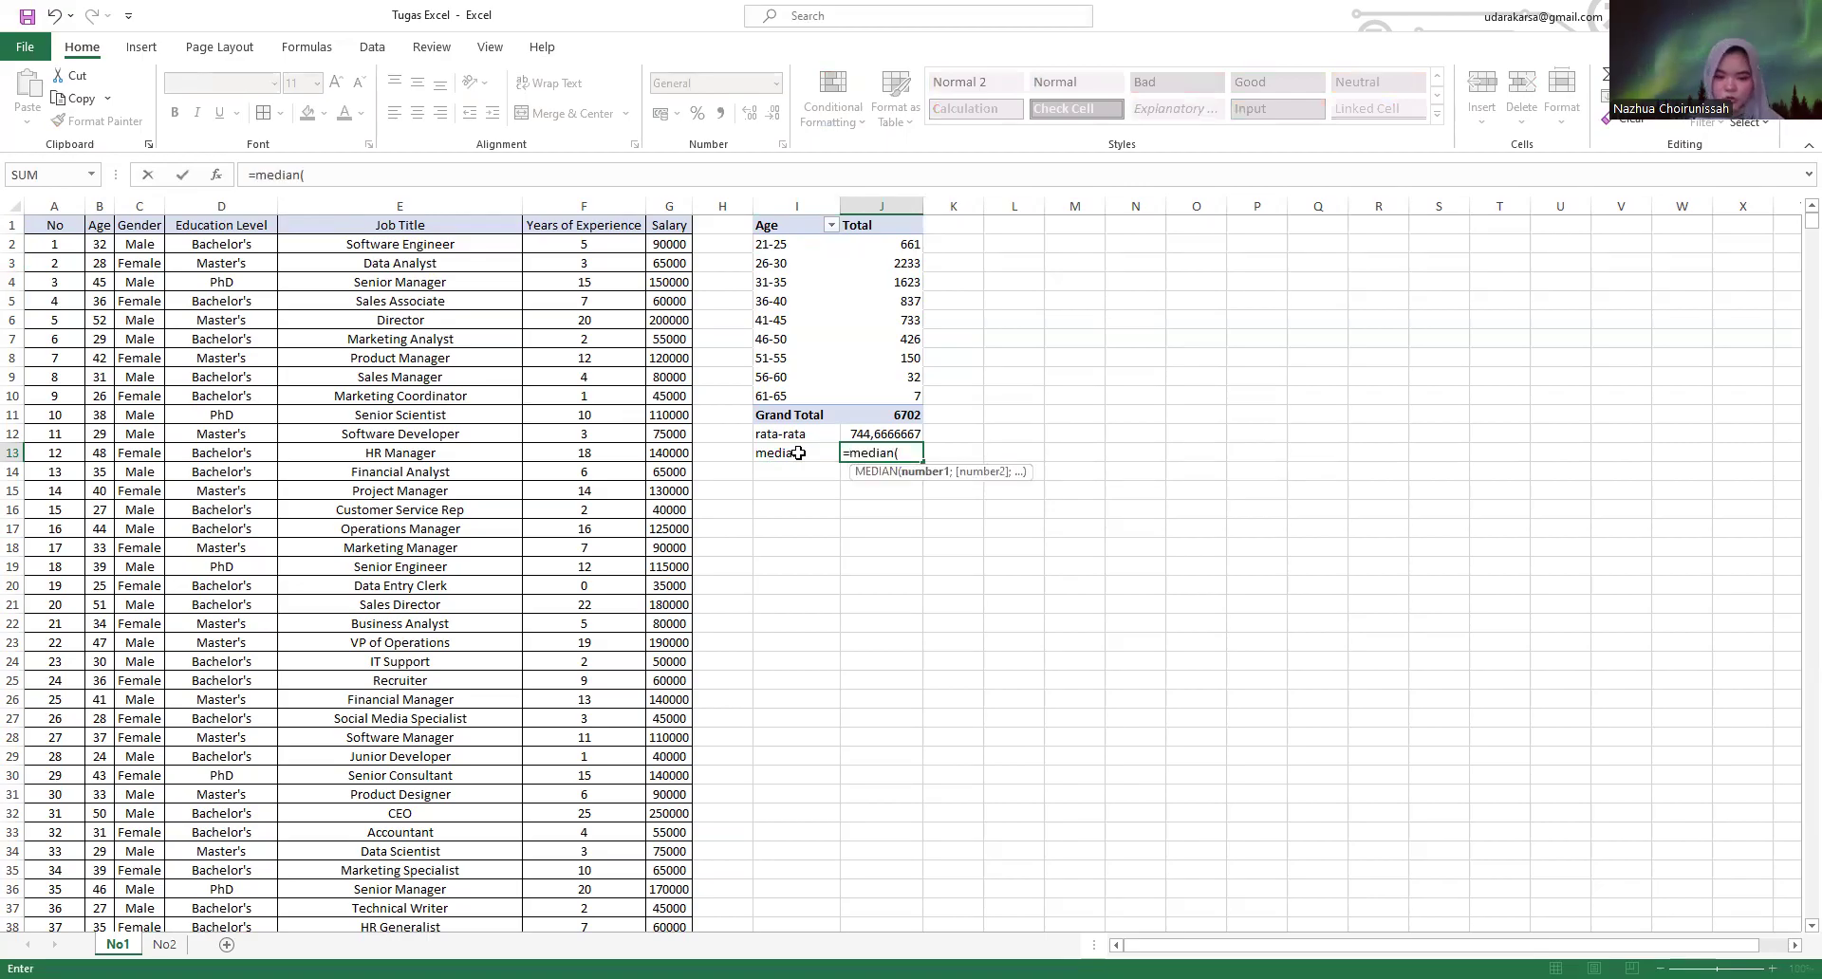
pyautogui.moveTo(891, 244); pyautogui.dragTo(895, 388)
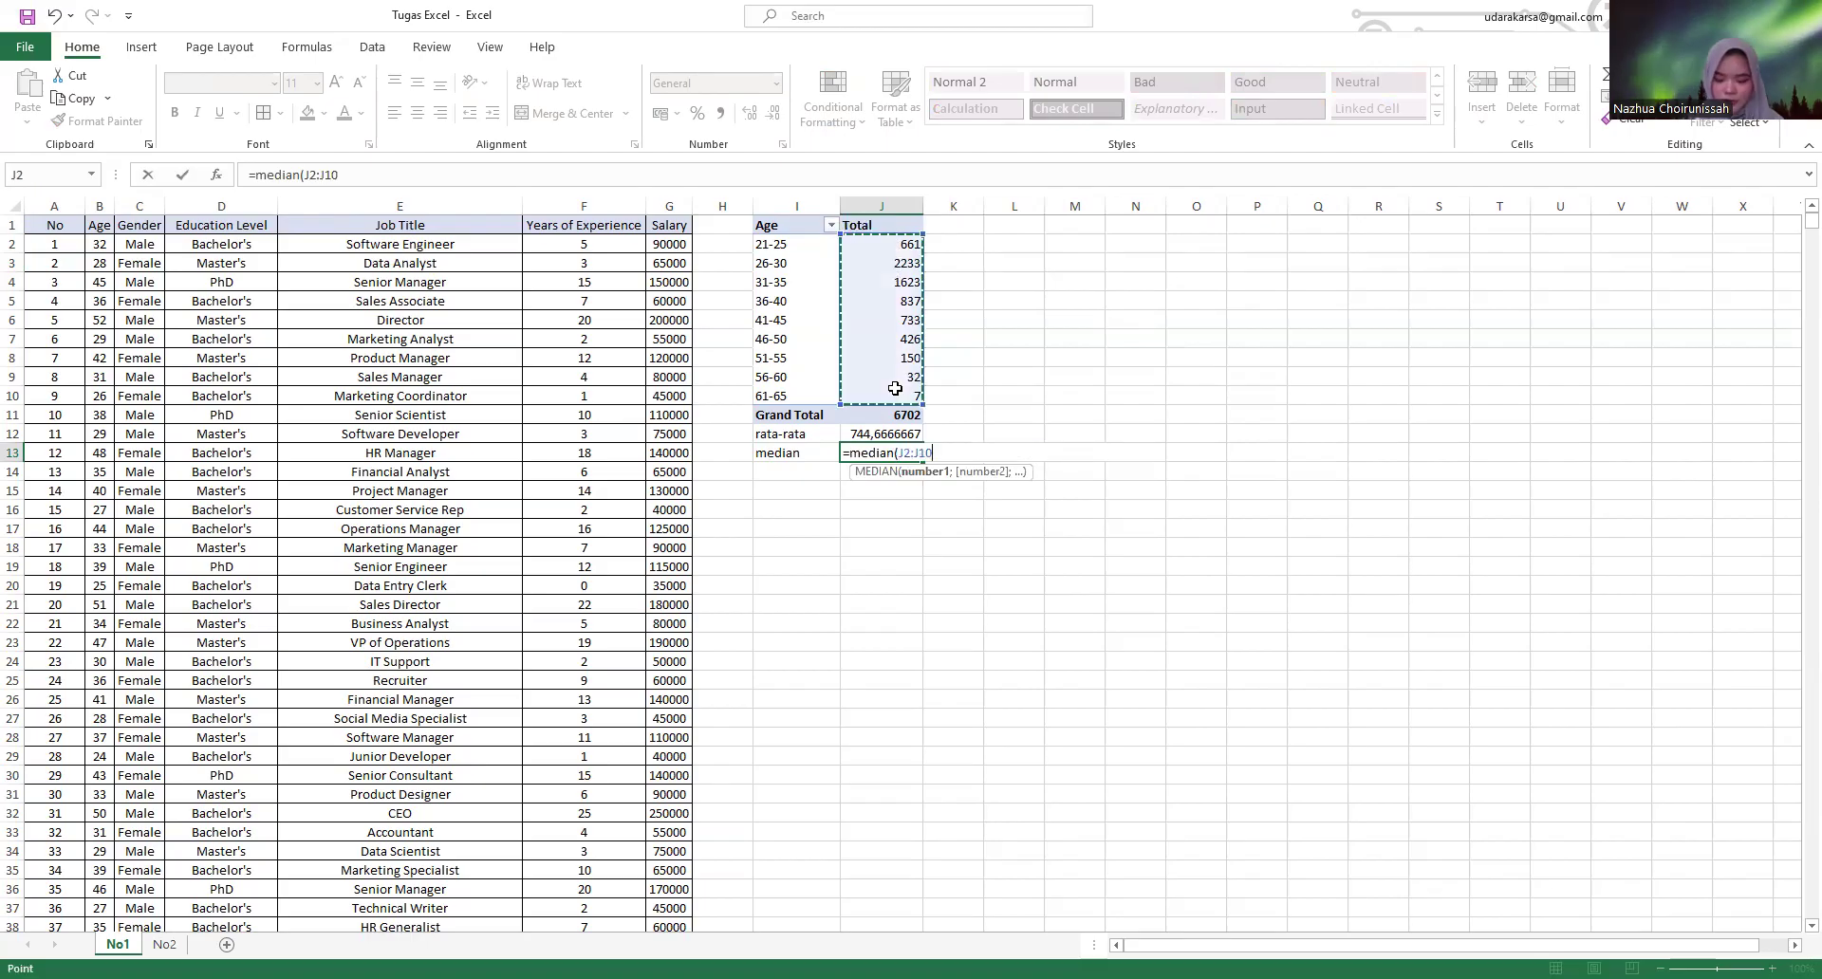
pyautogui.write(')')
pyautogui.press('Return')
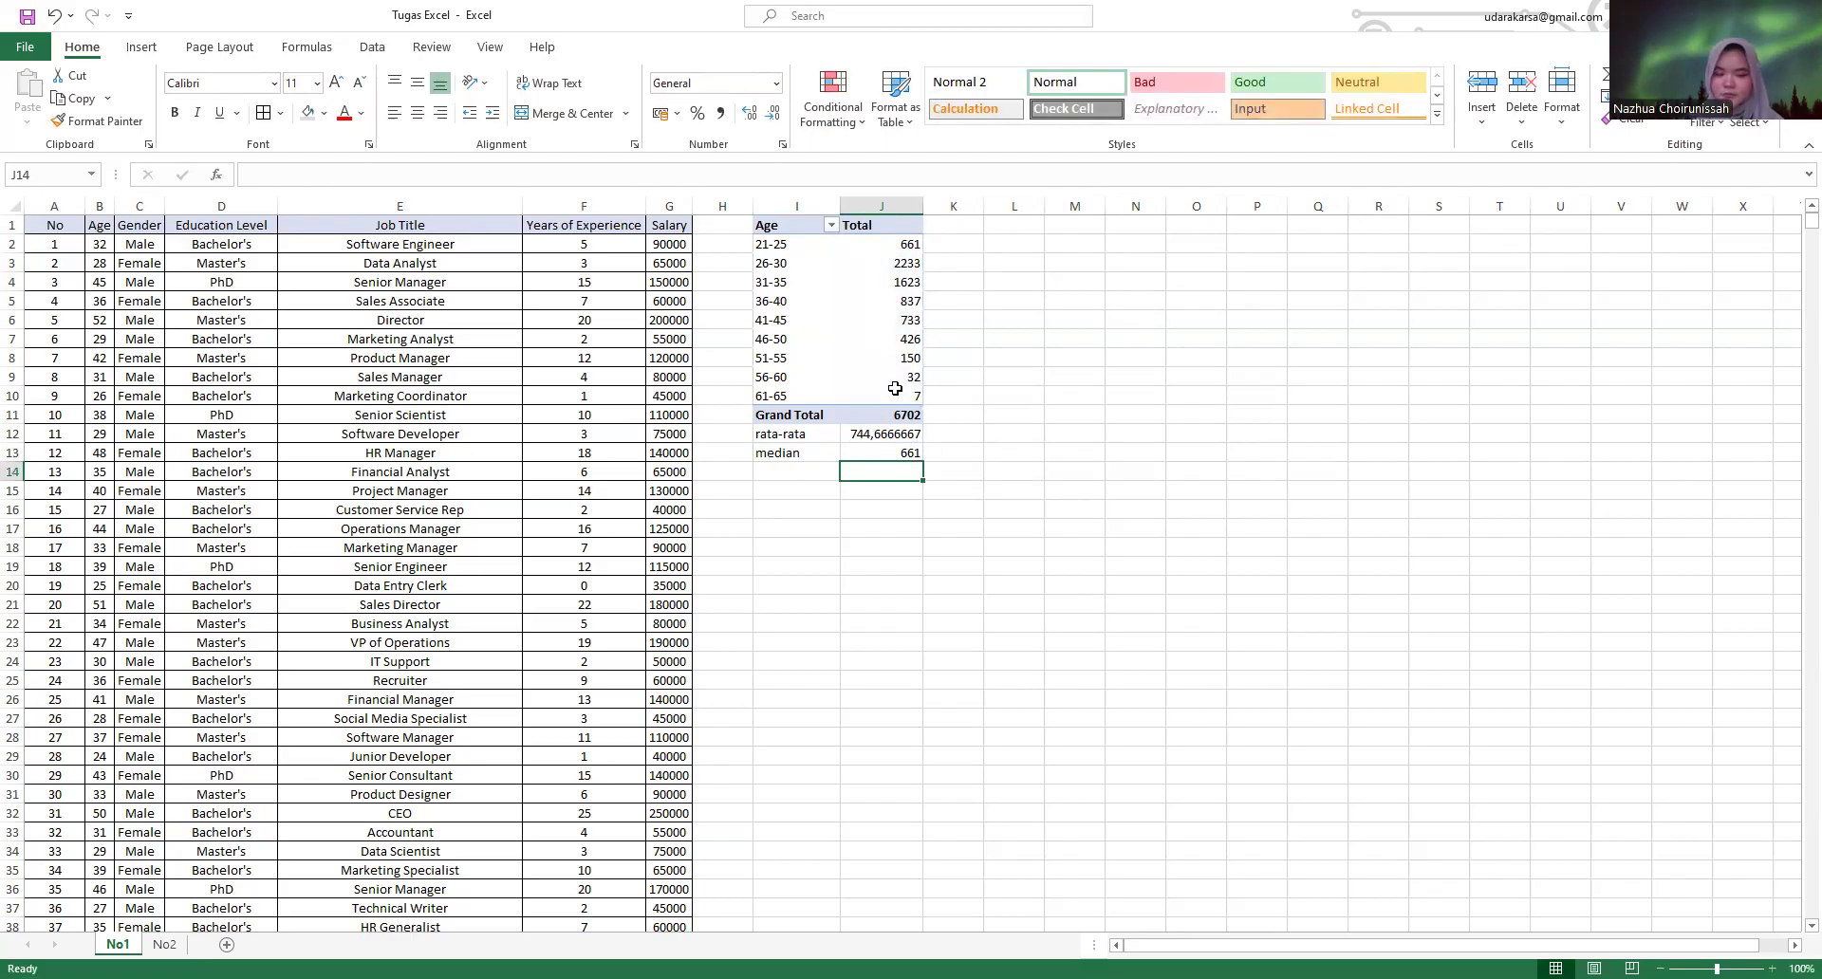
# - Label cell I14 "min" and calculate the minimum of the group totals J2:J10 in cell J14
pyautogui.click(789, 482)
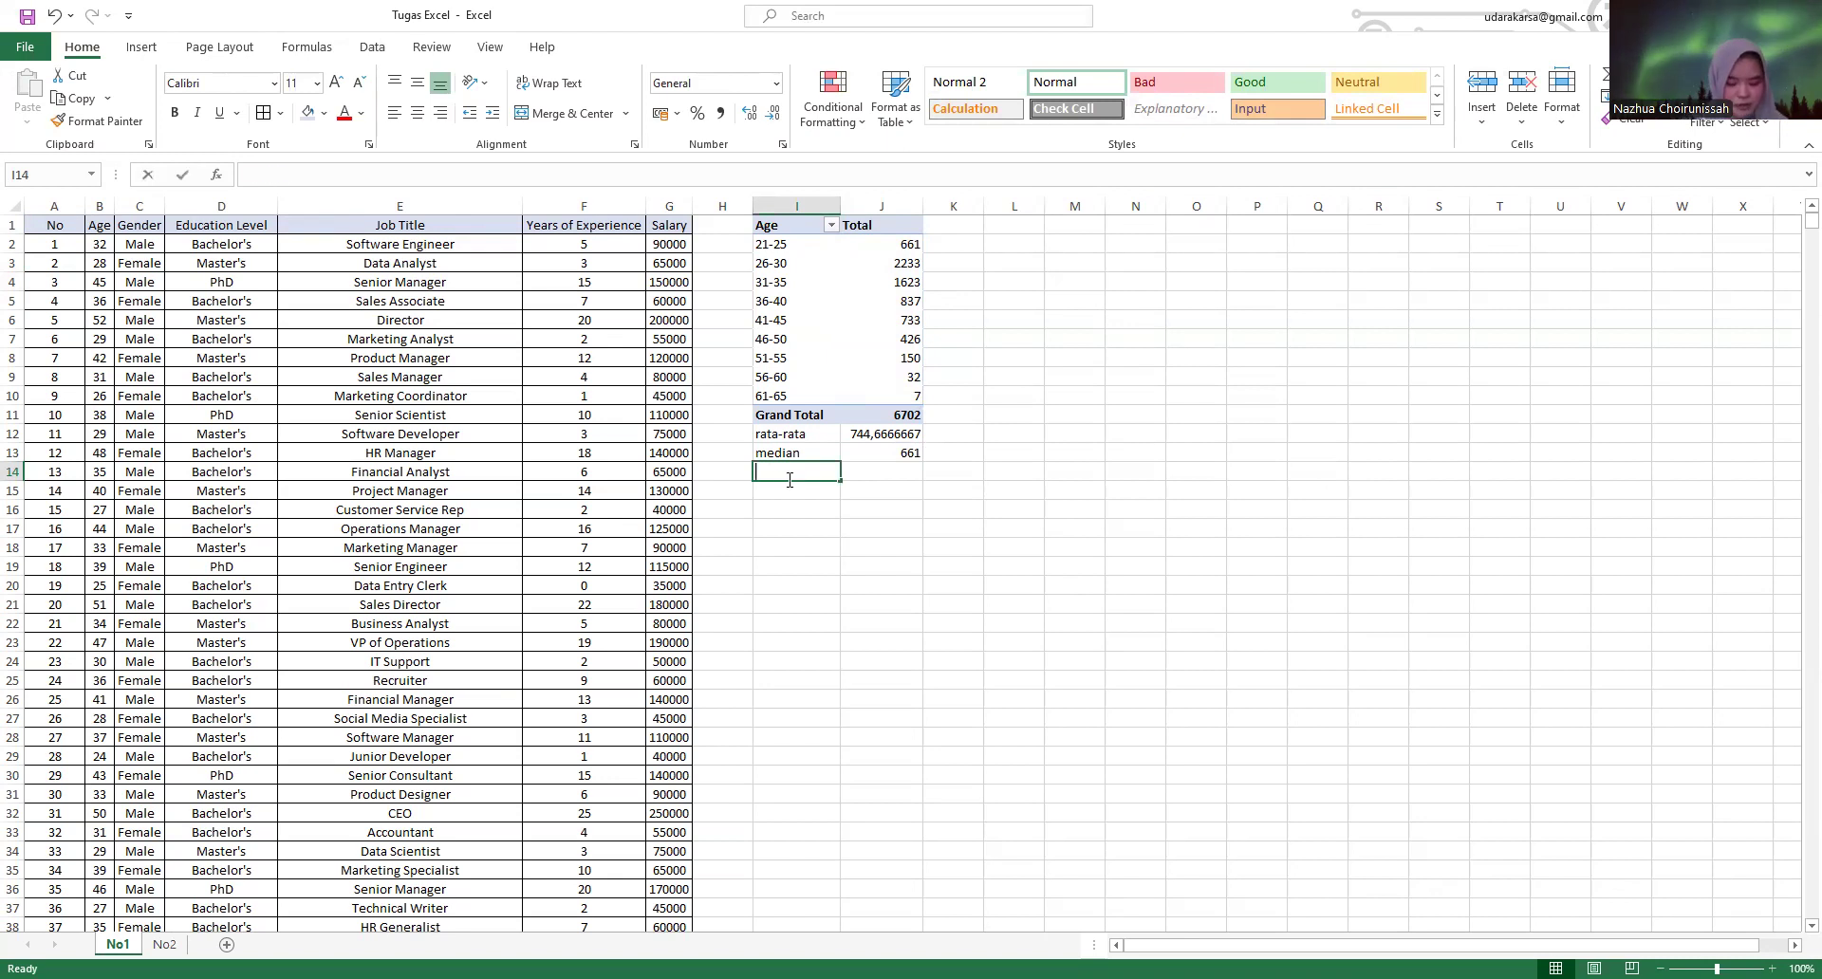
pyautogui.write('min')
pyautogui.press('Tab')
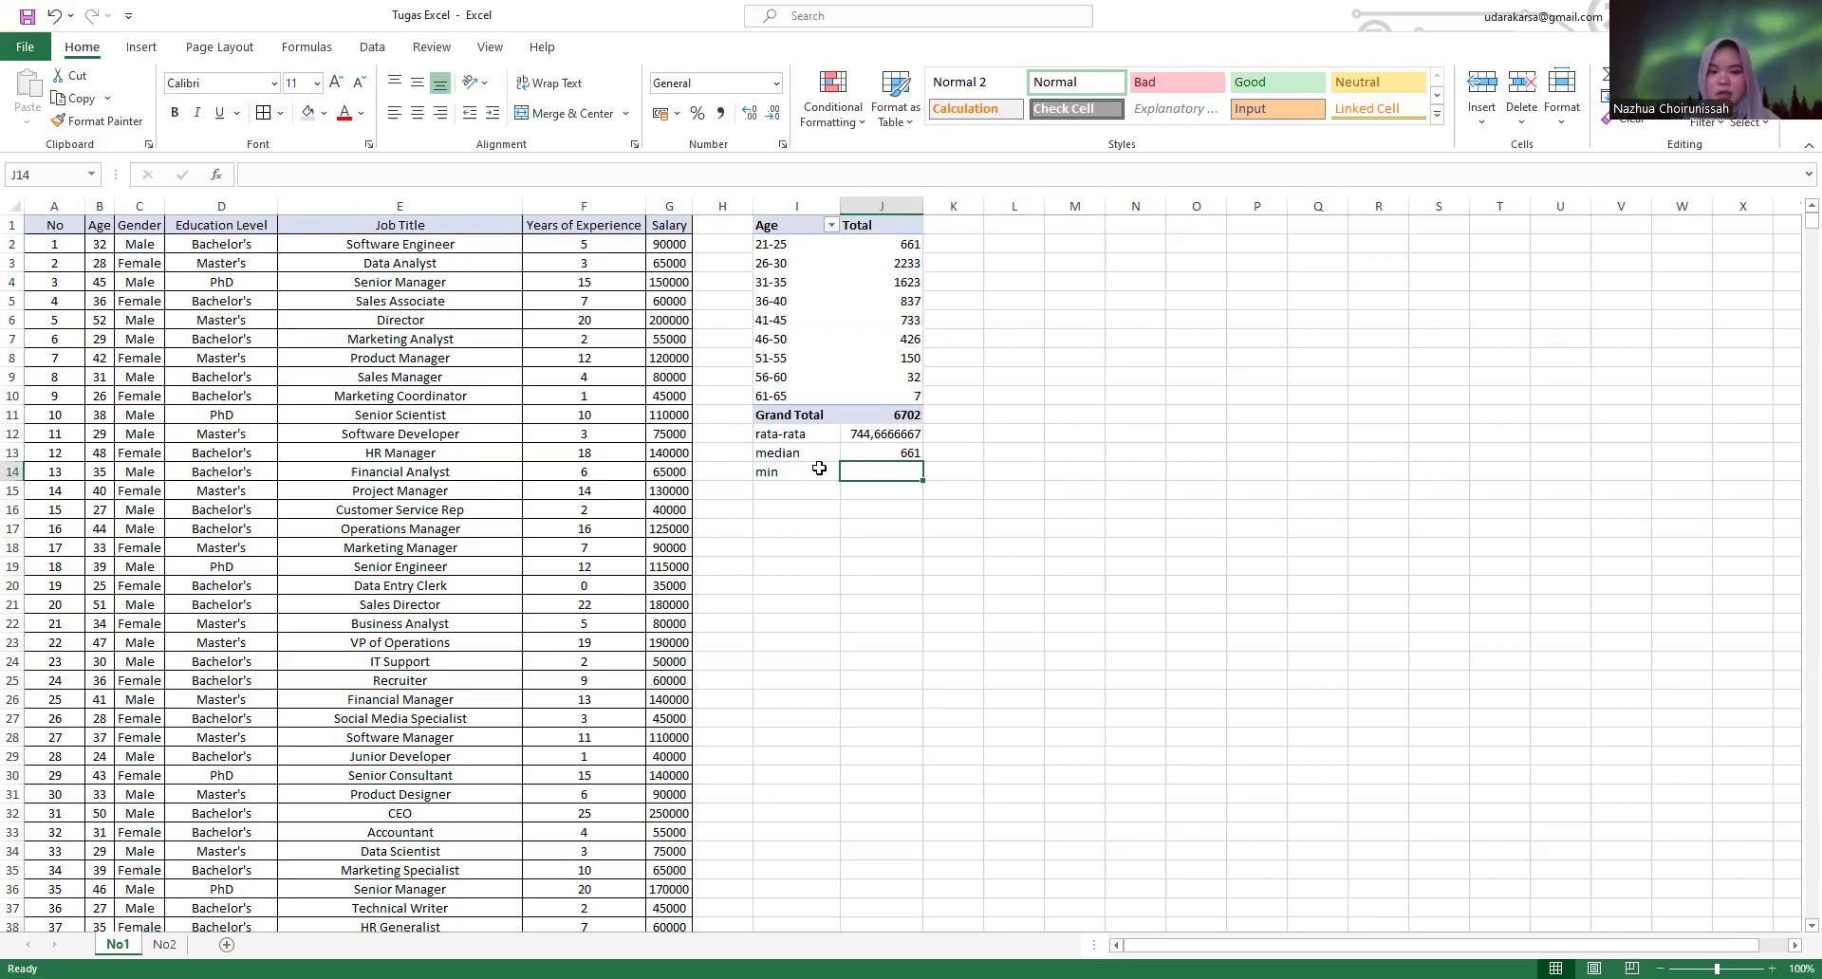
pyautogui.write('=')
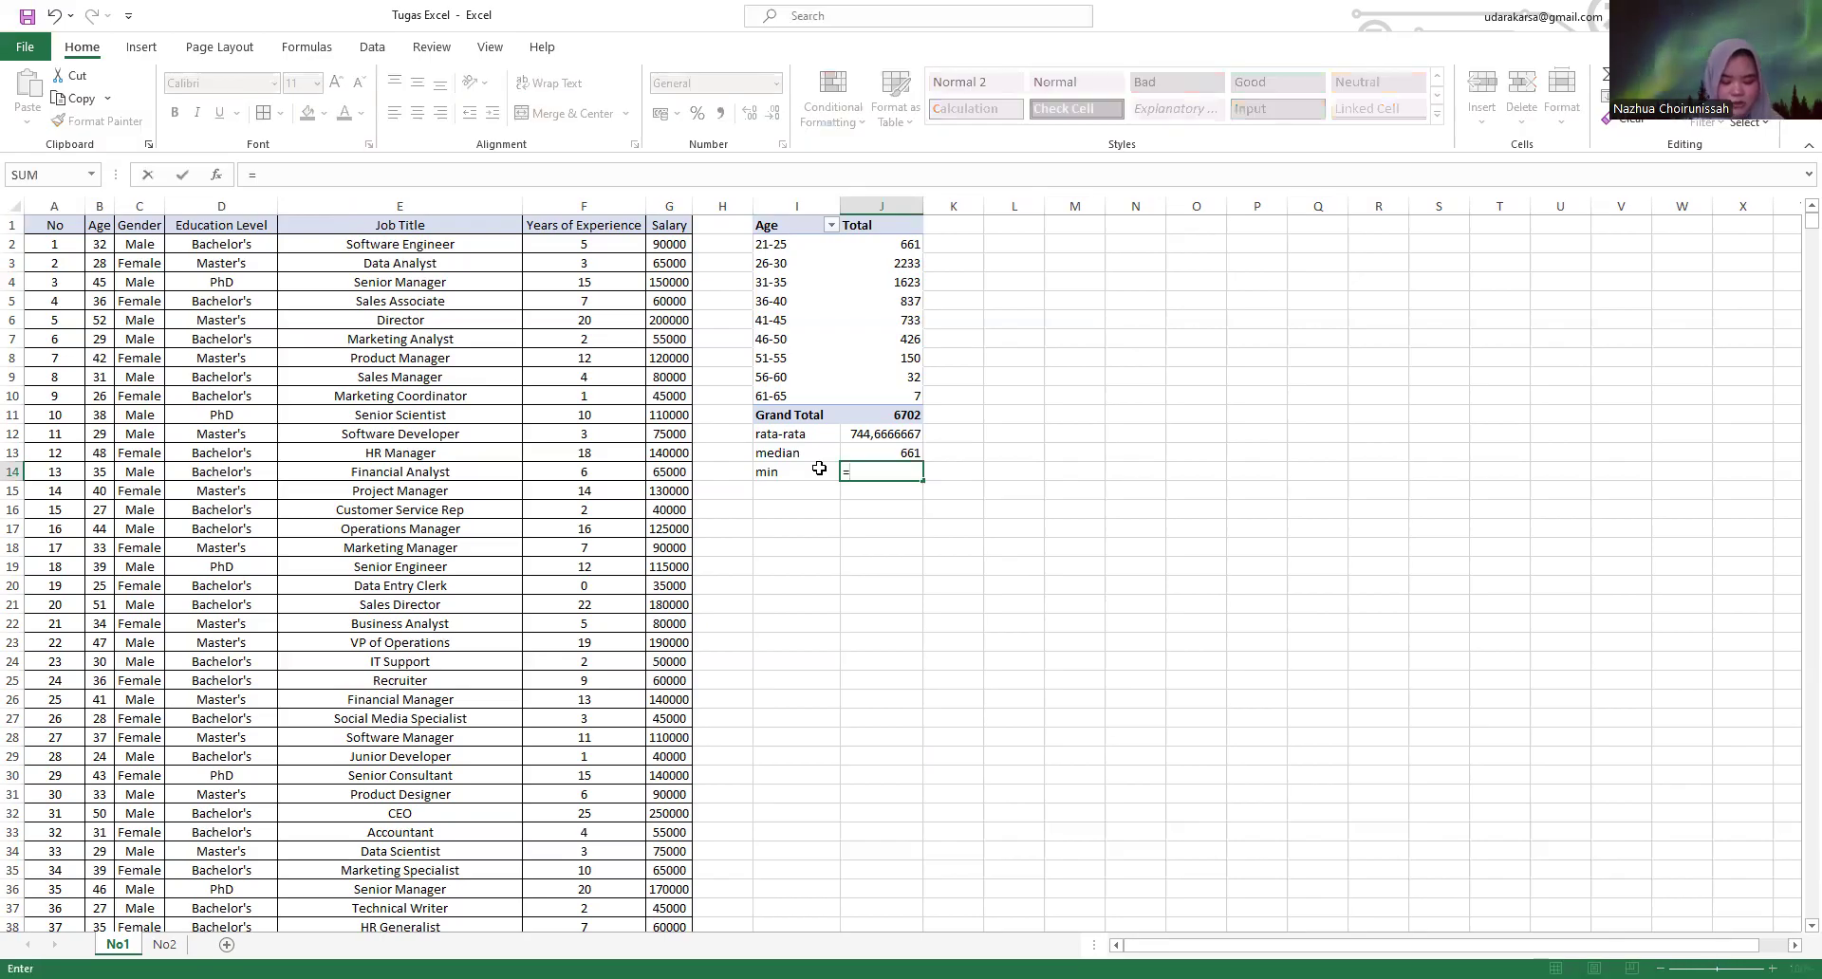
pyautogui.write('min')
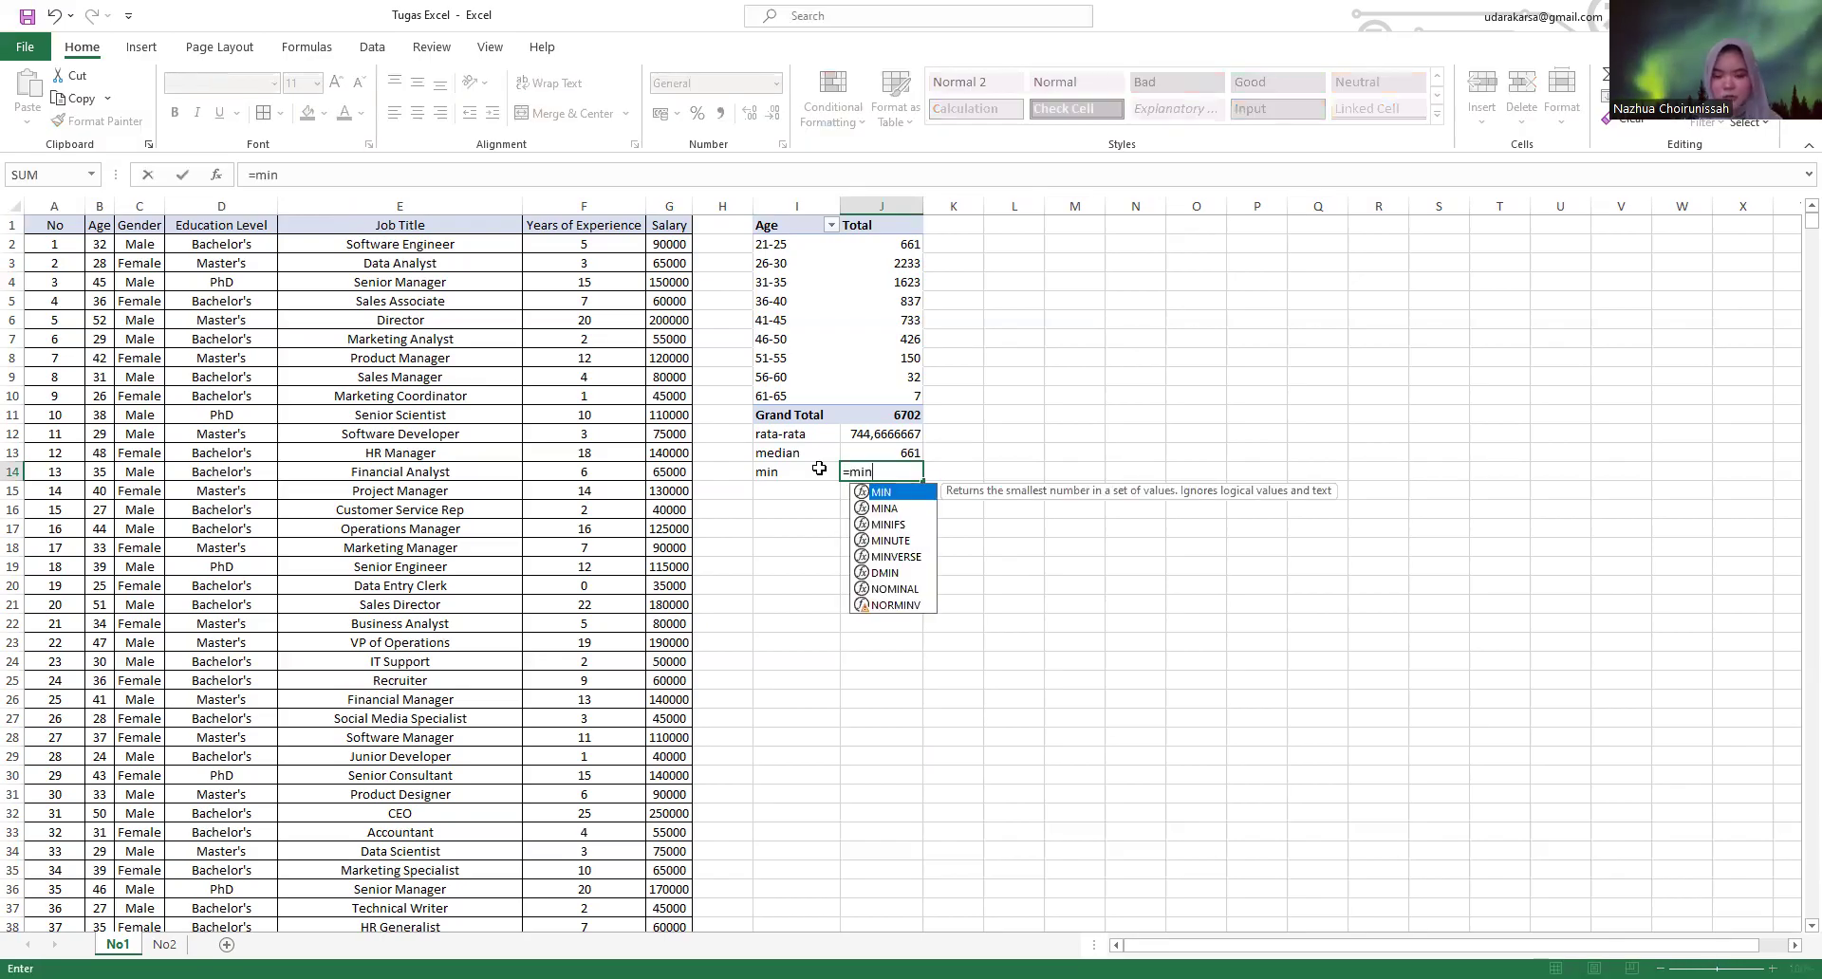
pyautogui.write(')')
pyautogui.press('BackSpace')
pyautogui.write('(')
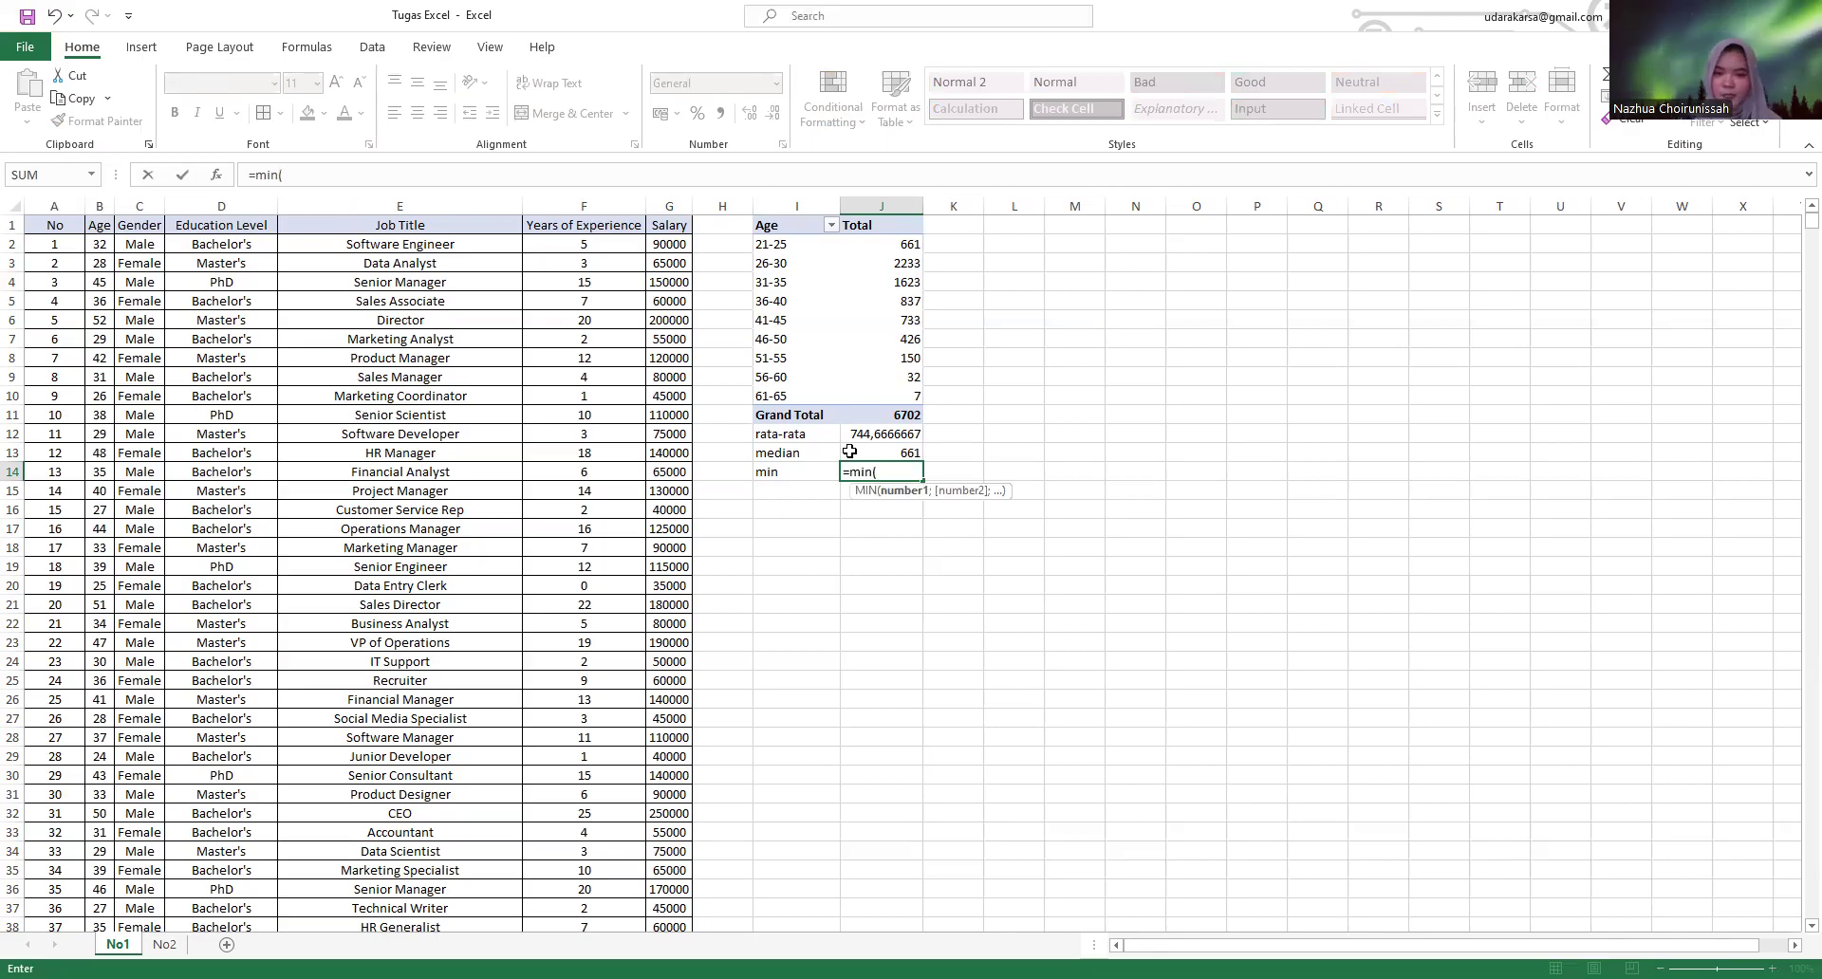
pyautogui.click(892, 247)
pyautogui.moveTo(892, 246); pyautogui.dragTo(886, 388)
pyautogui.press('Return')
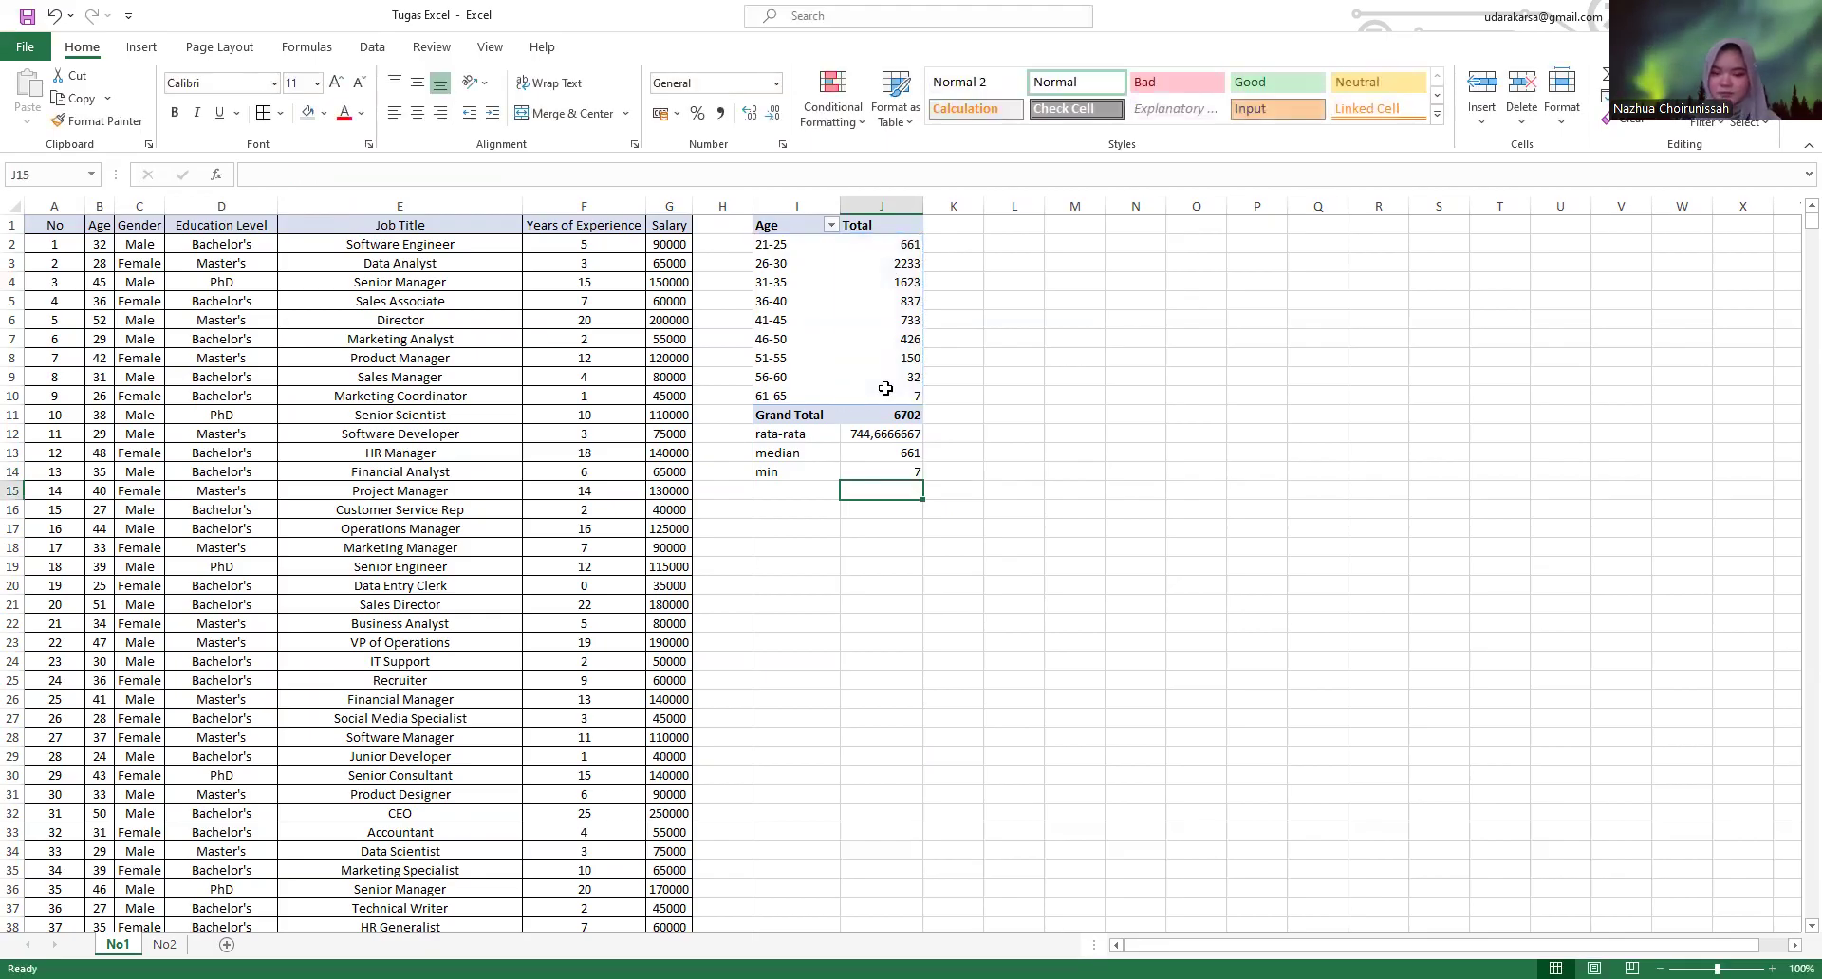
# - Label cell I15 "max" and calculate the maximum of the group totals J2:J10 in cell J15
pyautogui.click(783, 498)
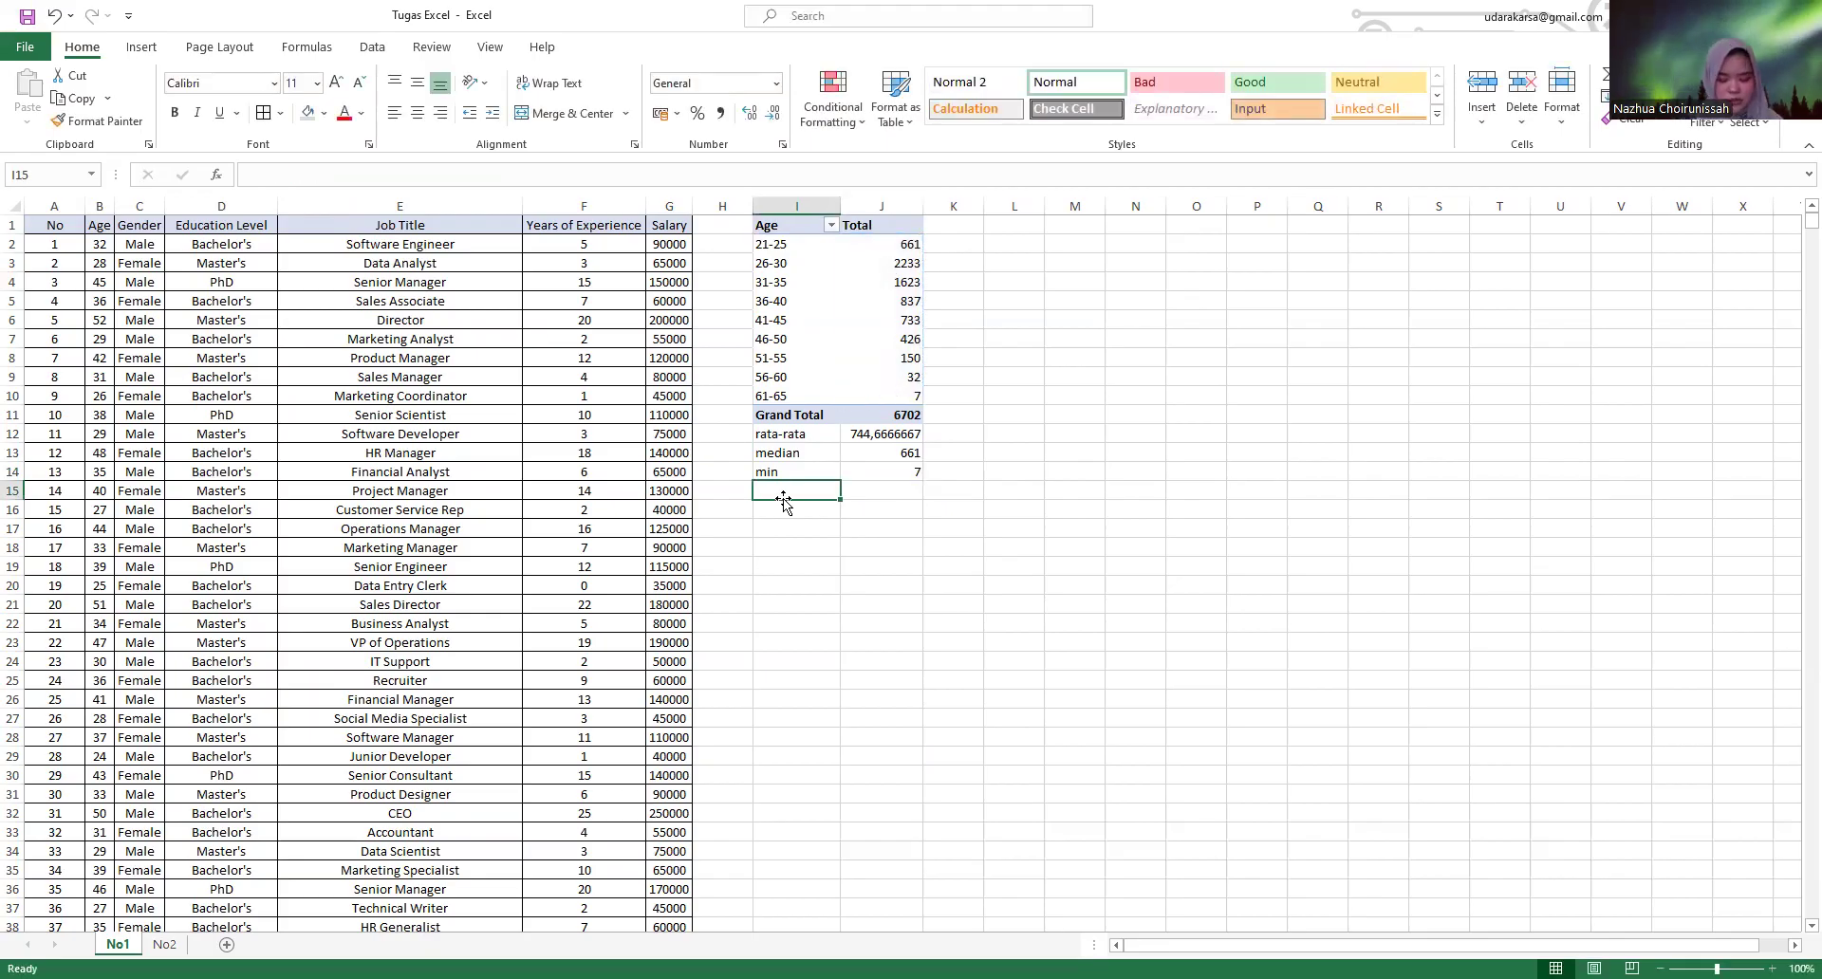
pyautogui.write('max')
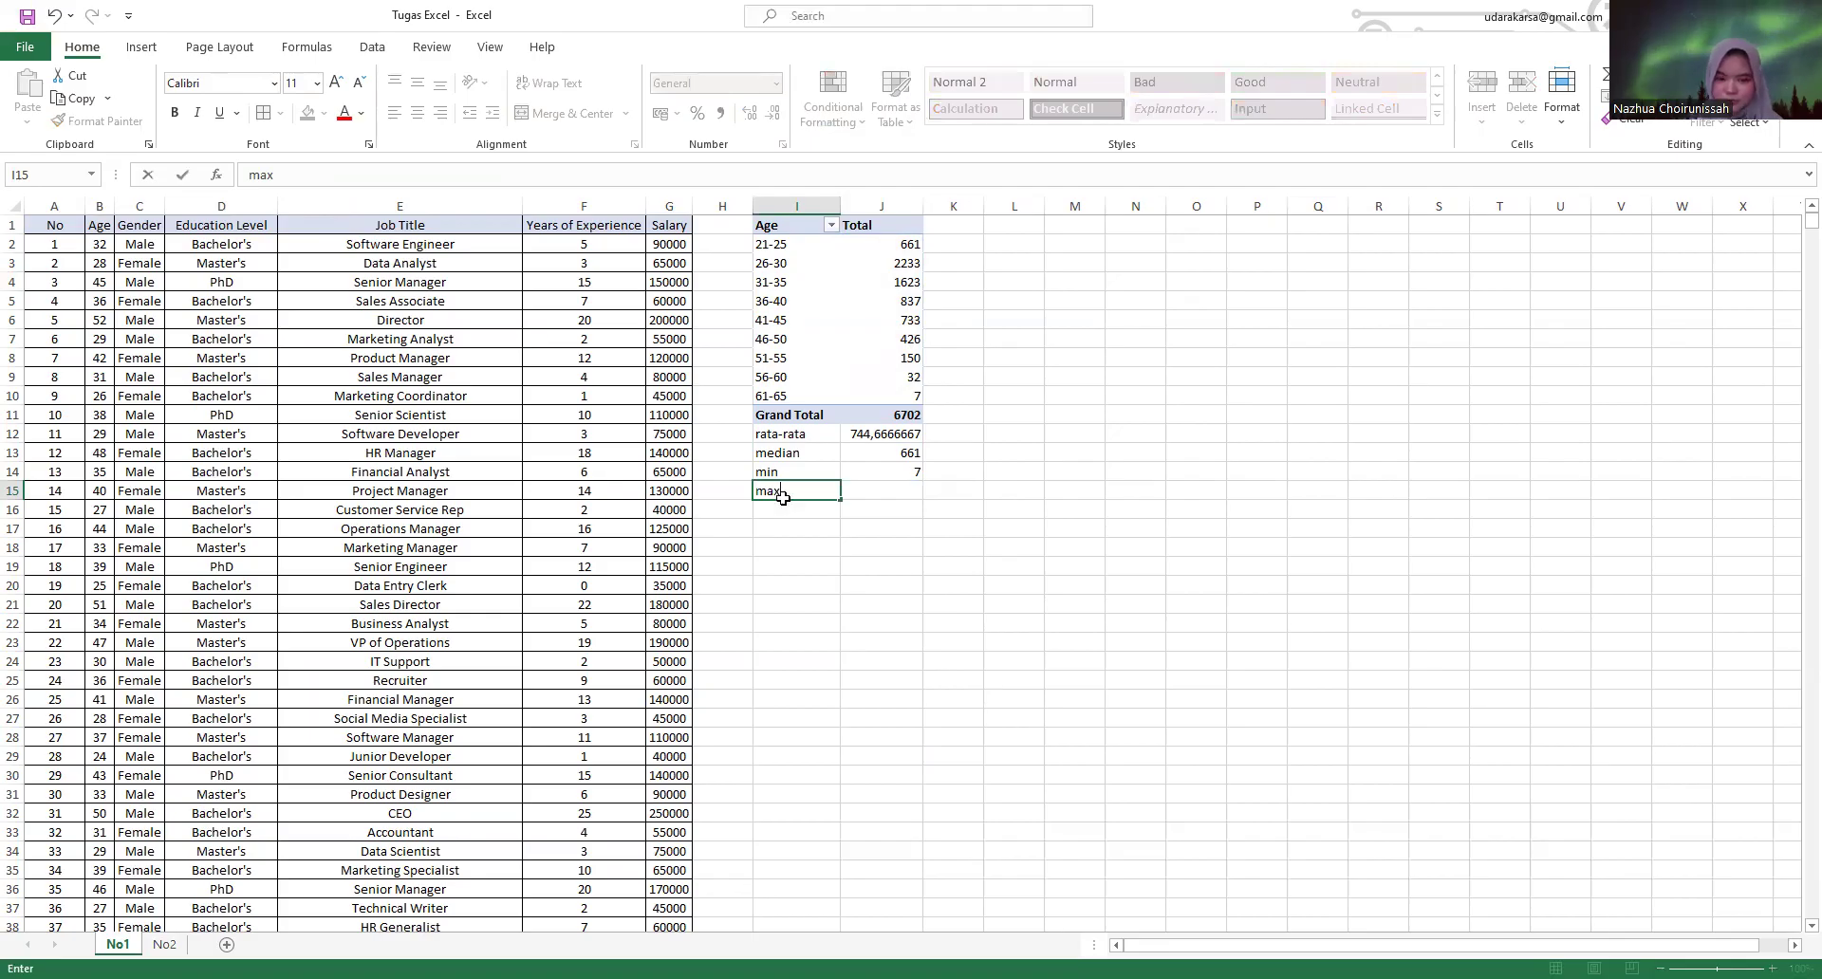
pyautogui.press('Tab')
pyautogui.write('(')
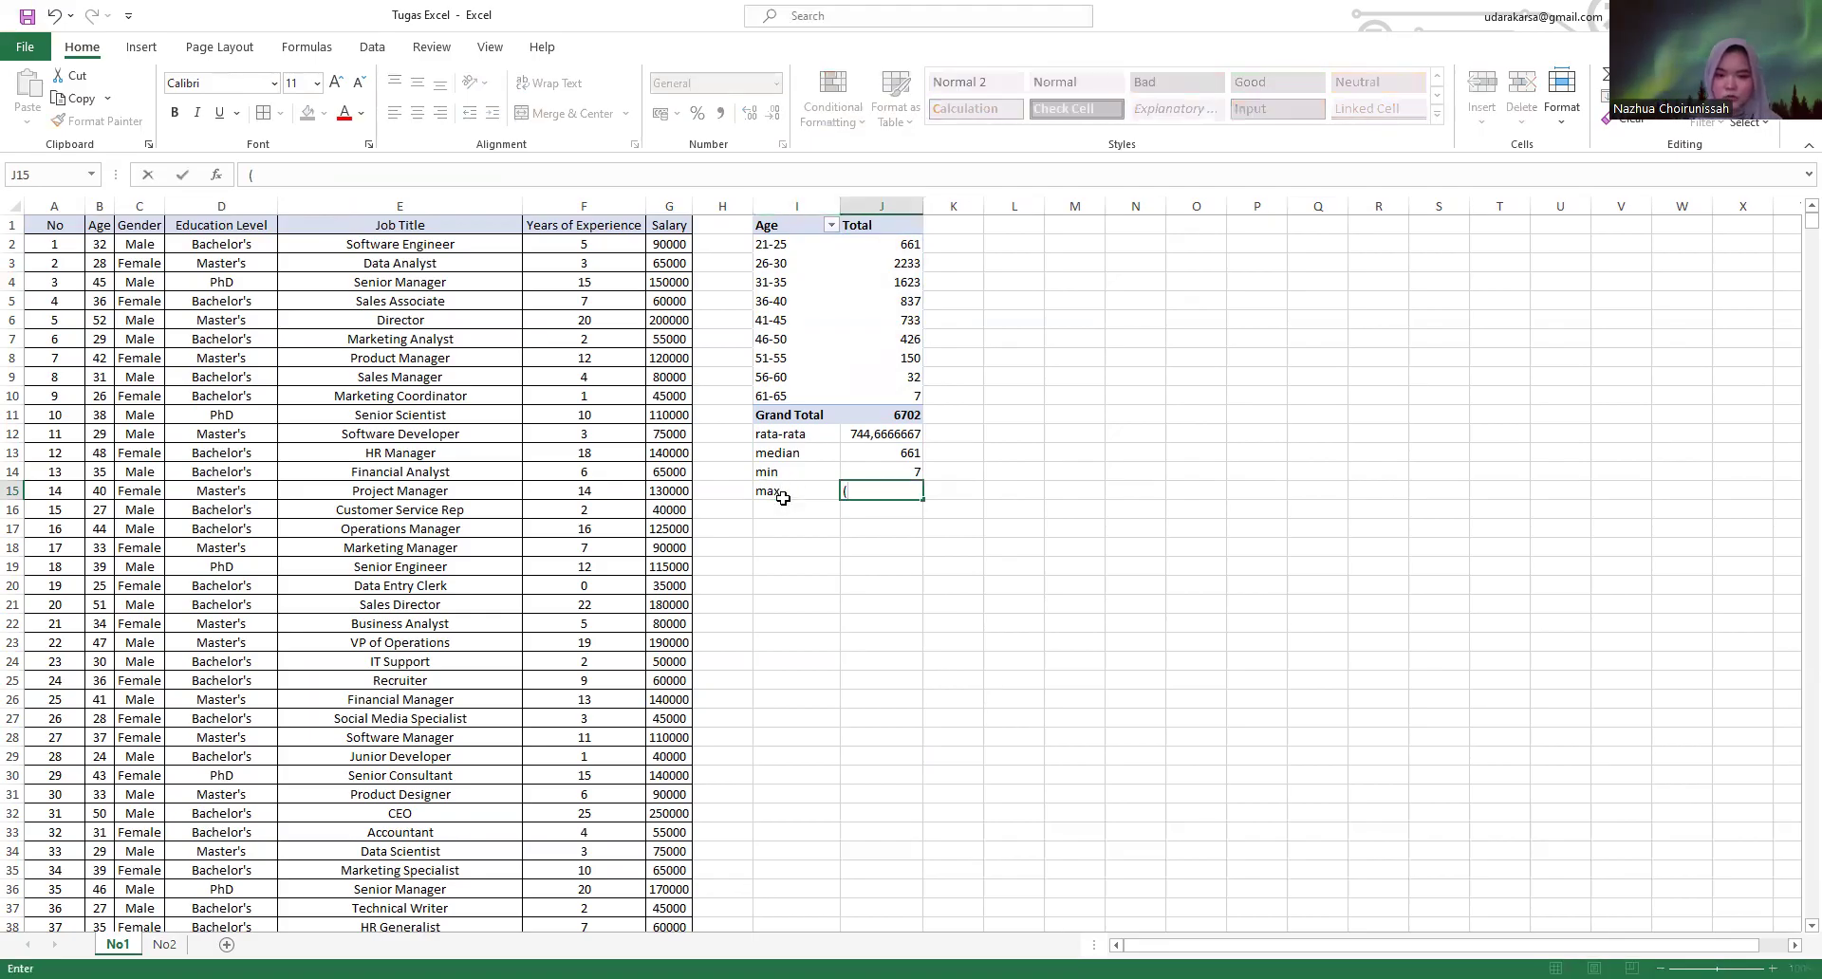
pyautogui.press('BackSpace')
pyautogui.write('=')
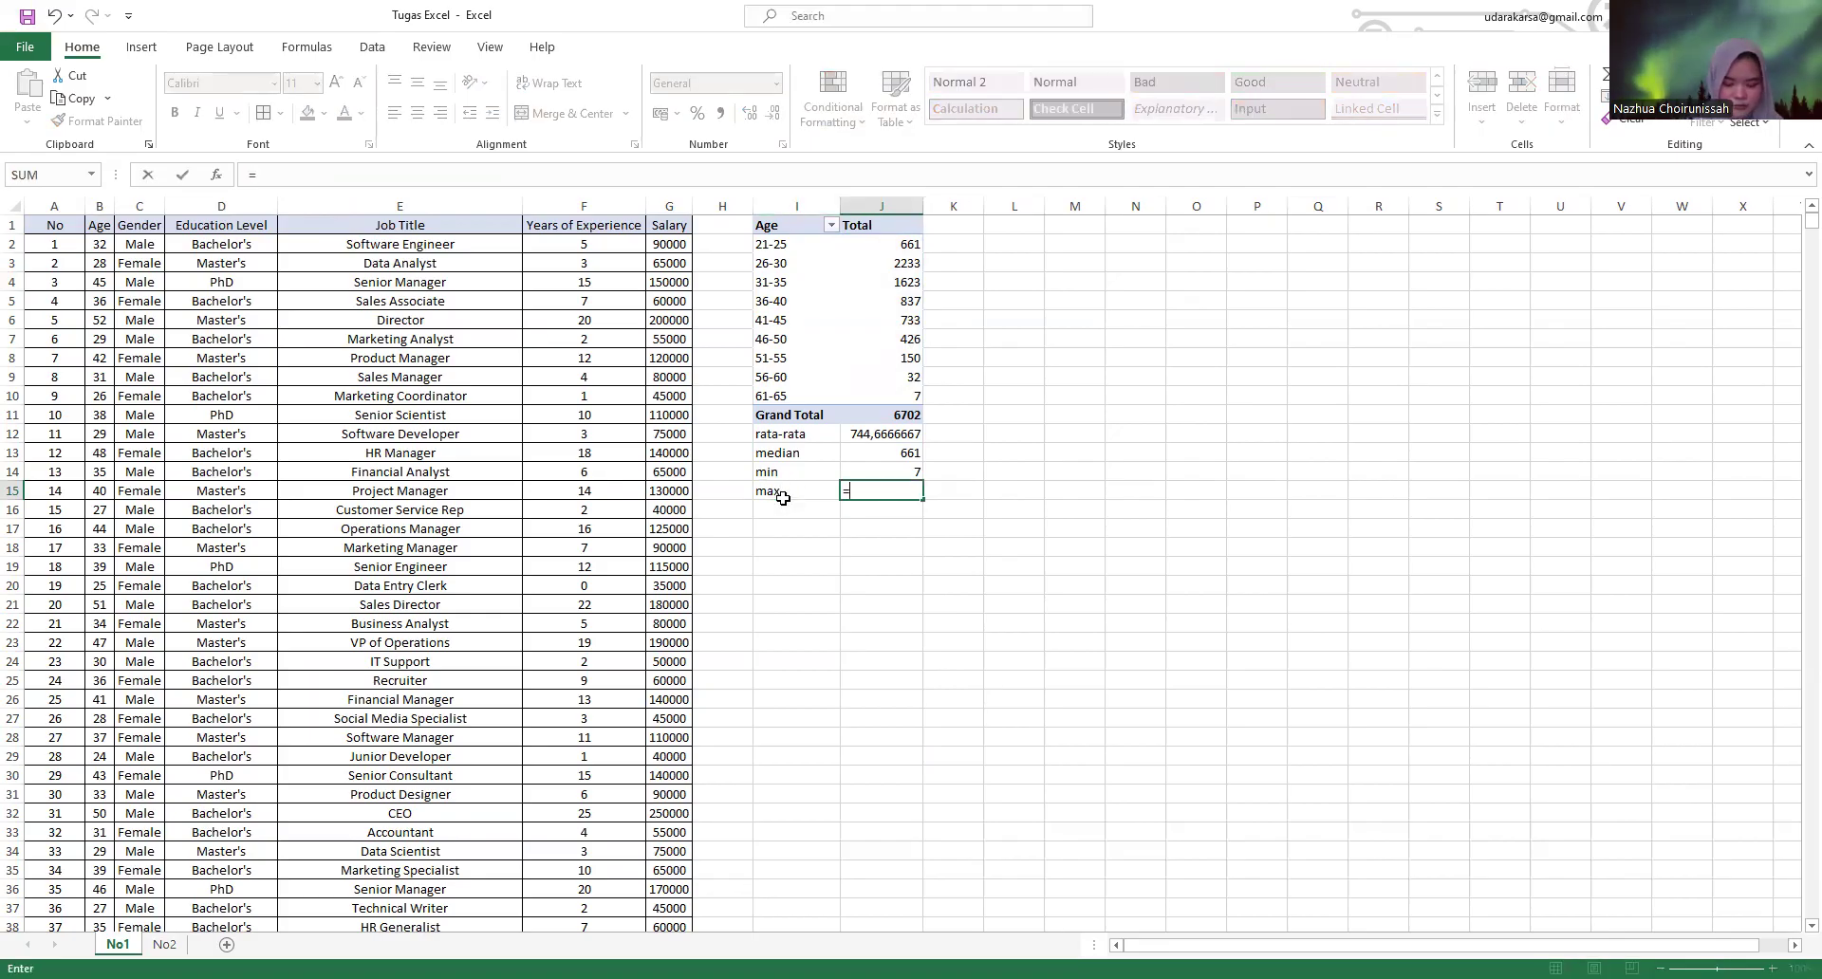
pyautogui.write('max')
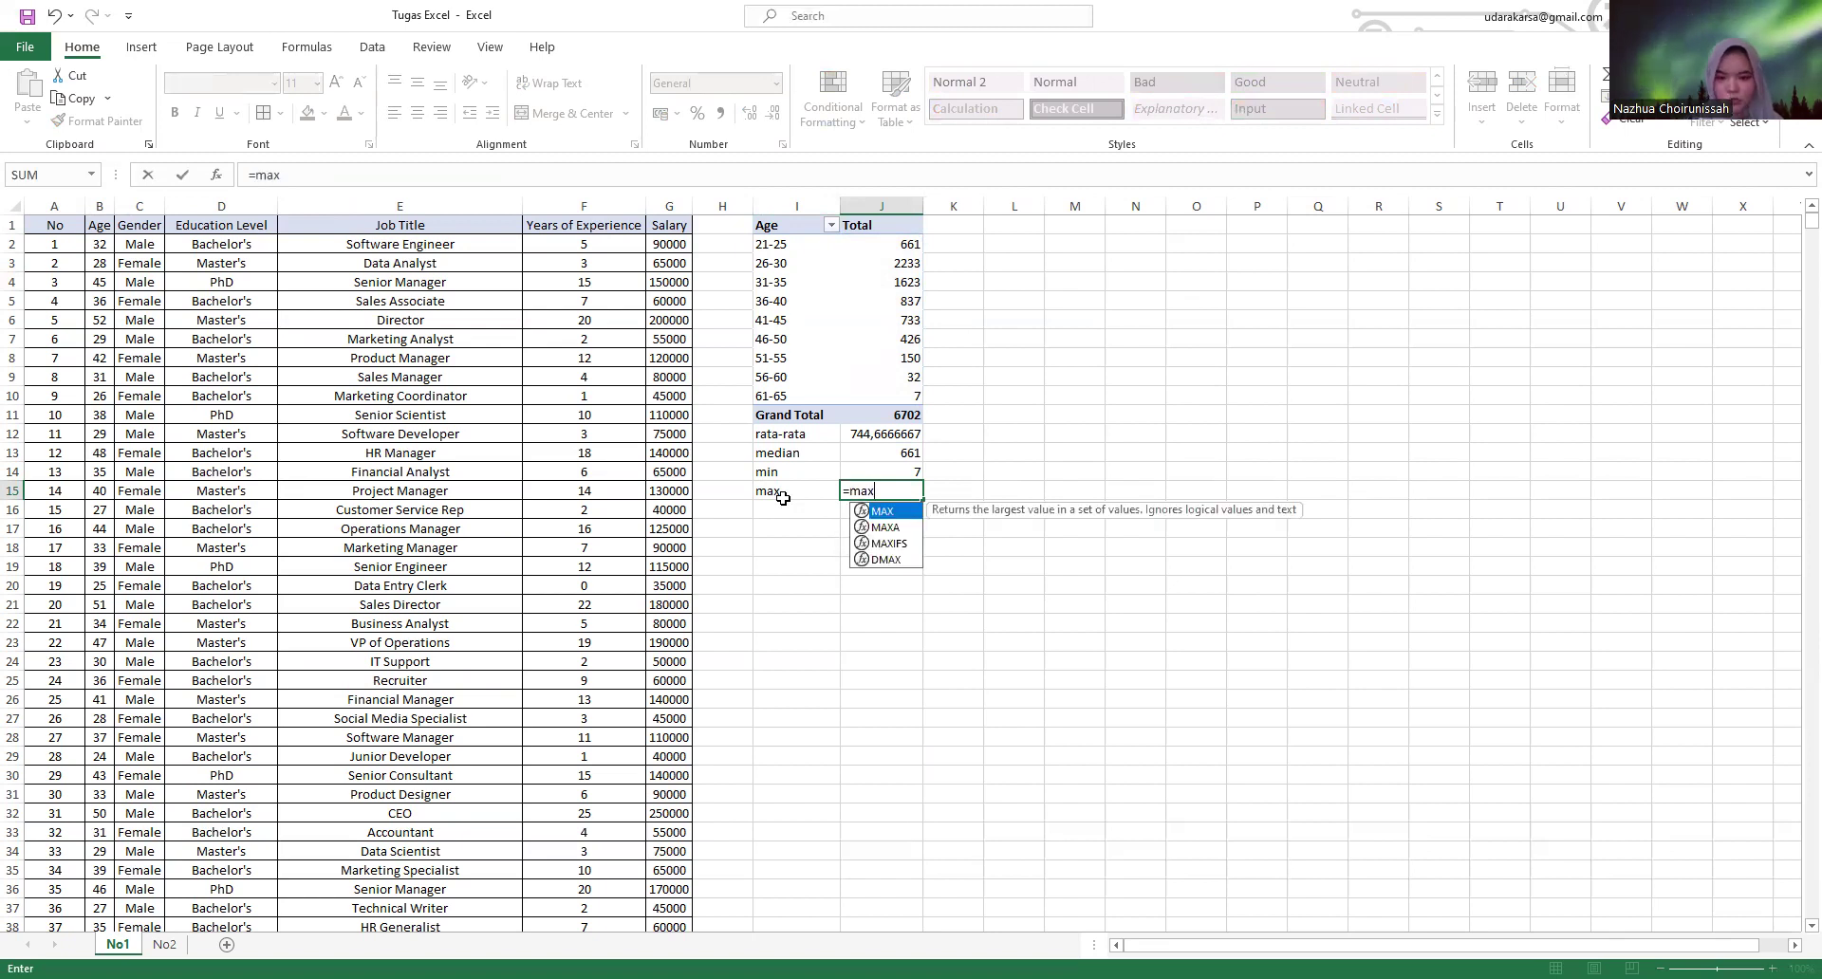
pyautogui.write('(')
pyautogui.click(878, 243)
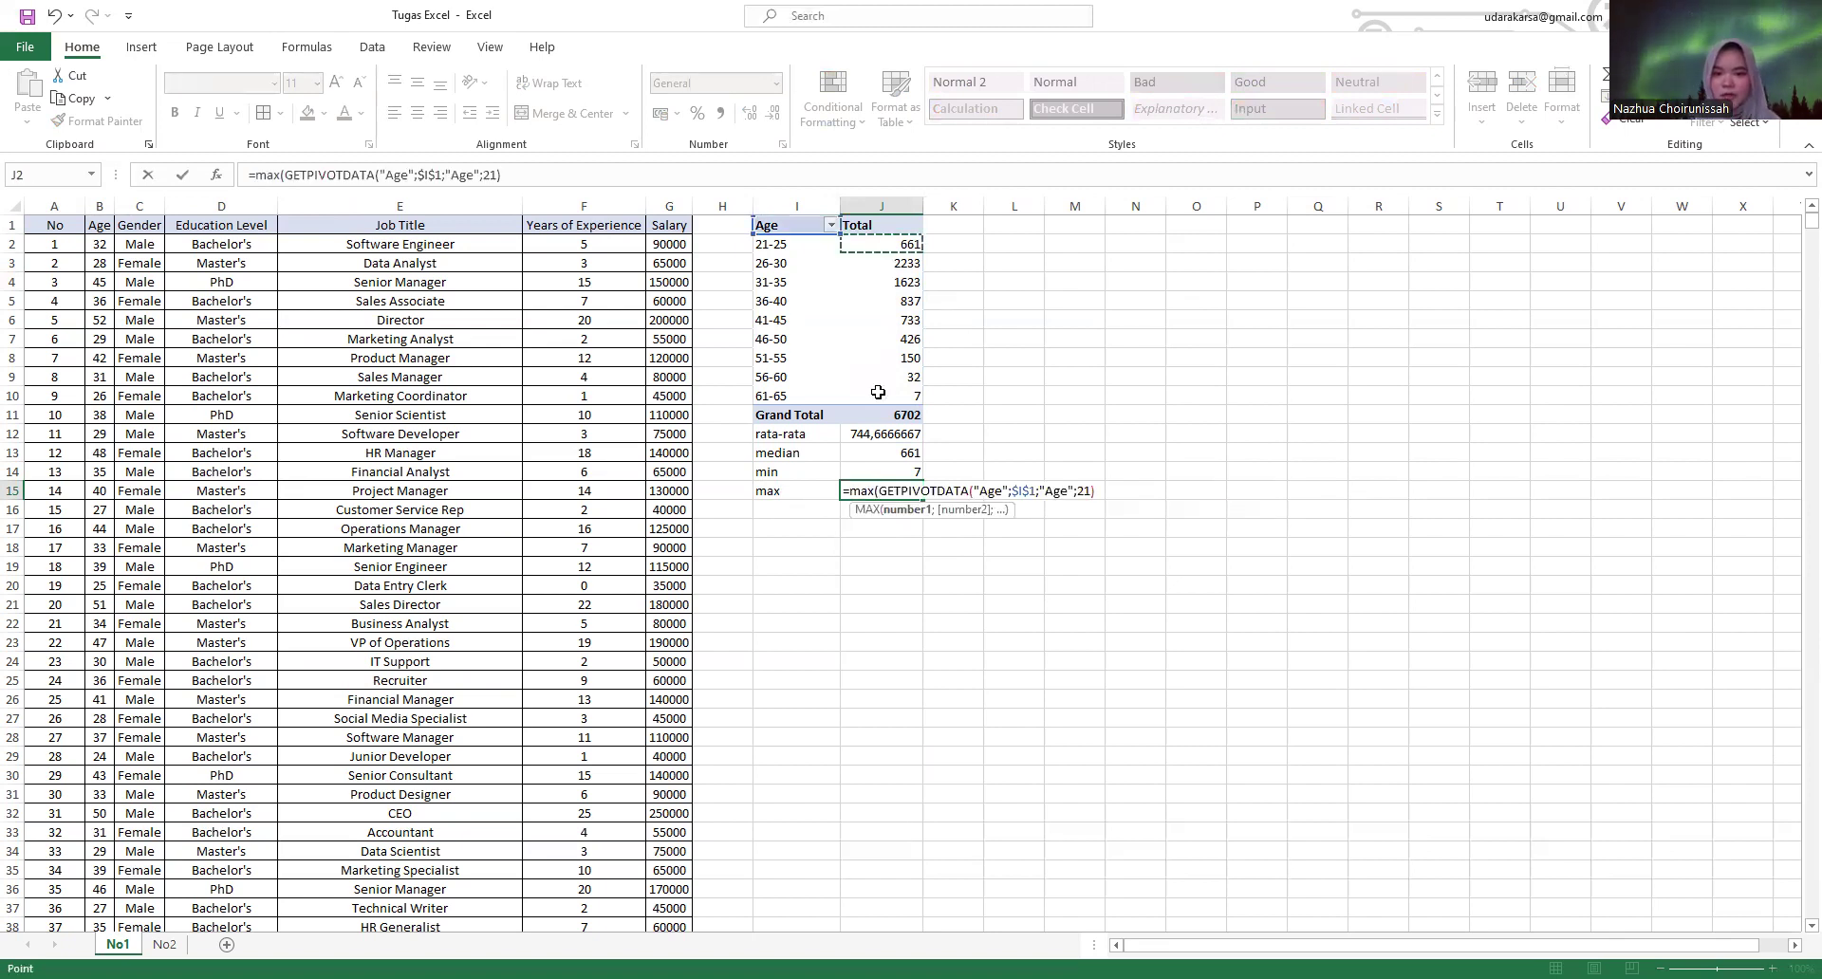
pyautogui.moveTo(878, 392); pyautogui.dragTo(878, 392)
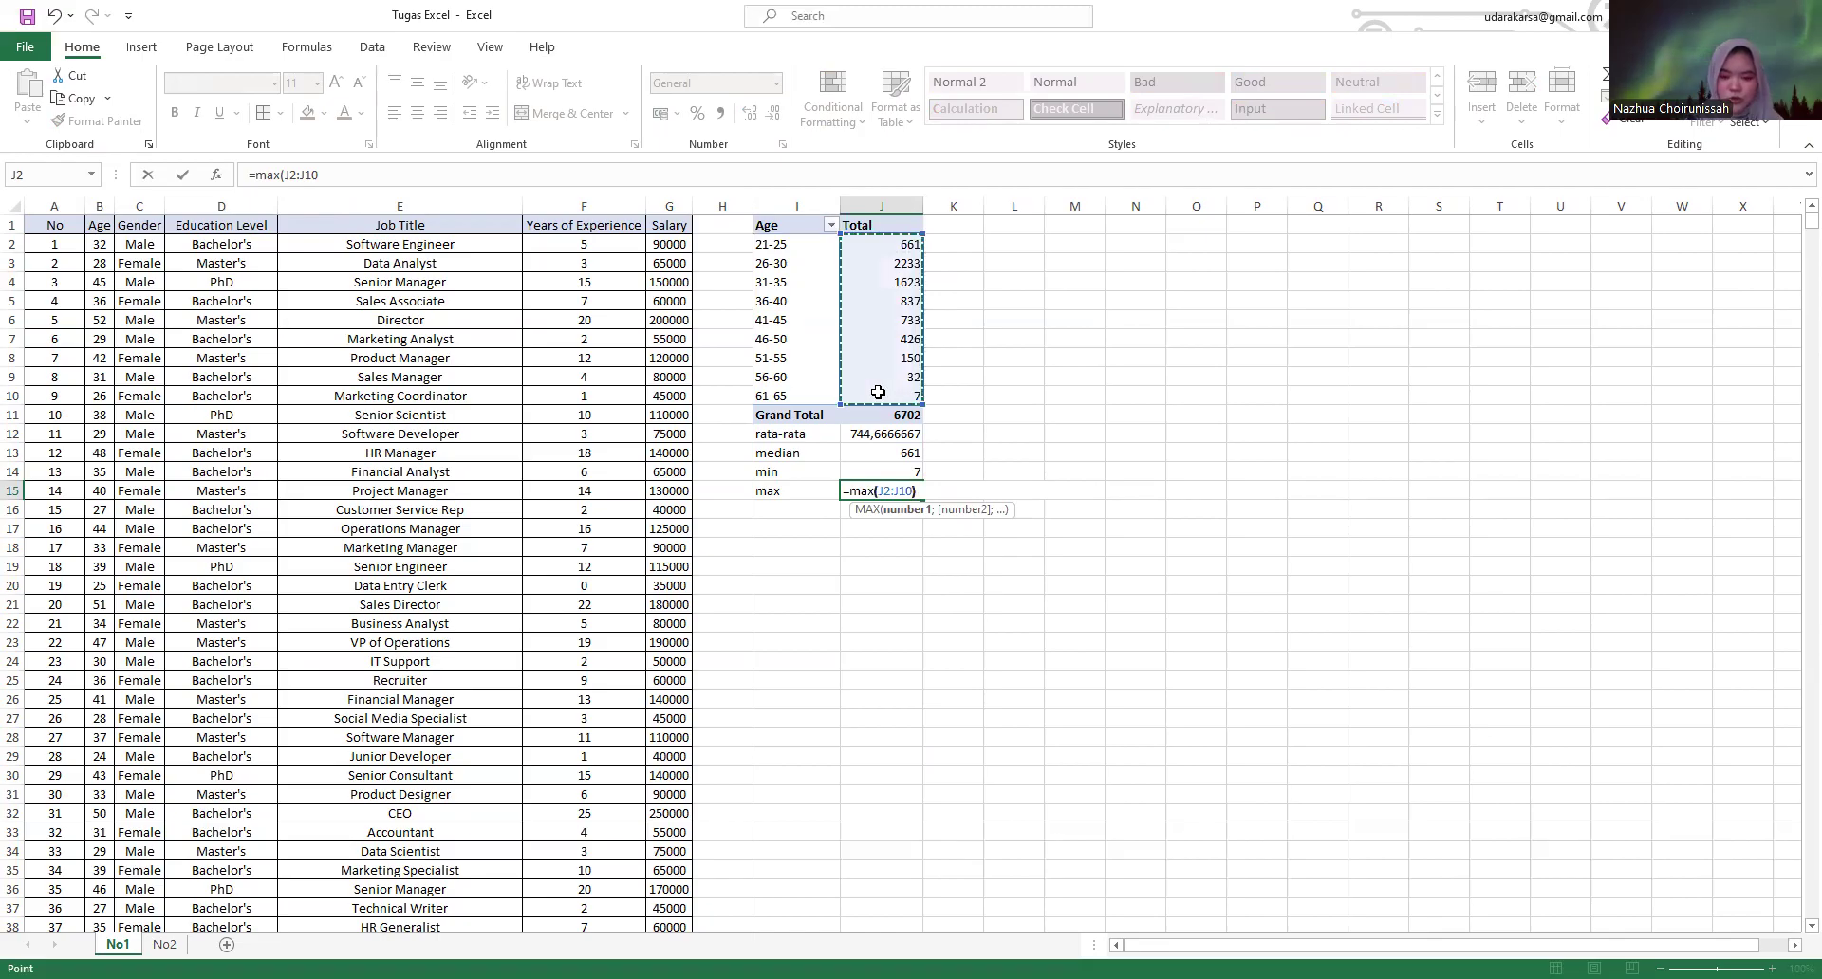
pyautogui.press('Return')
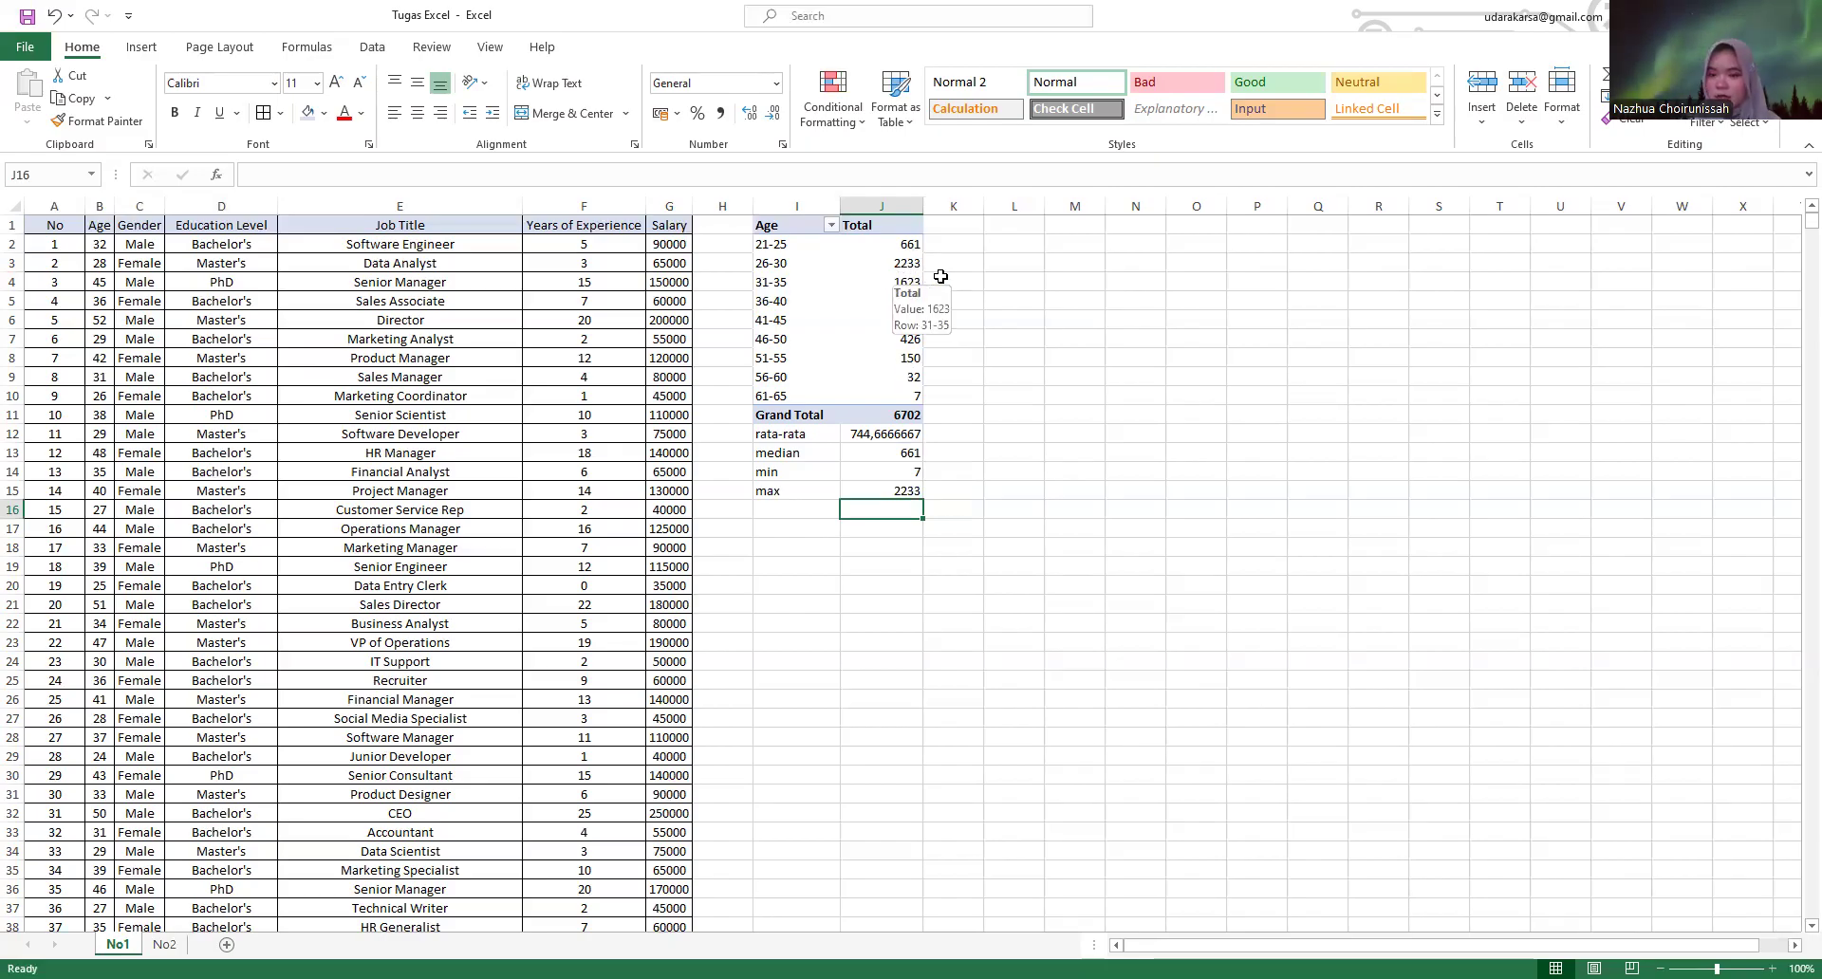
# - Enter the label "simp. baku" in cell I16, keeping the second word in lowercase
pyautogui.click(789, 512)
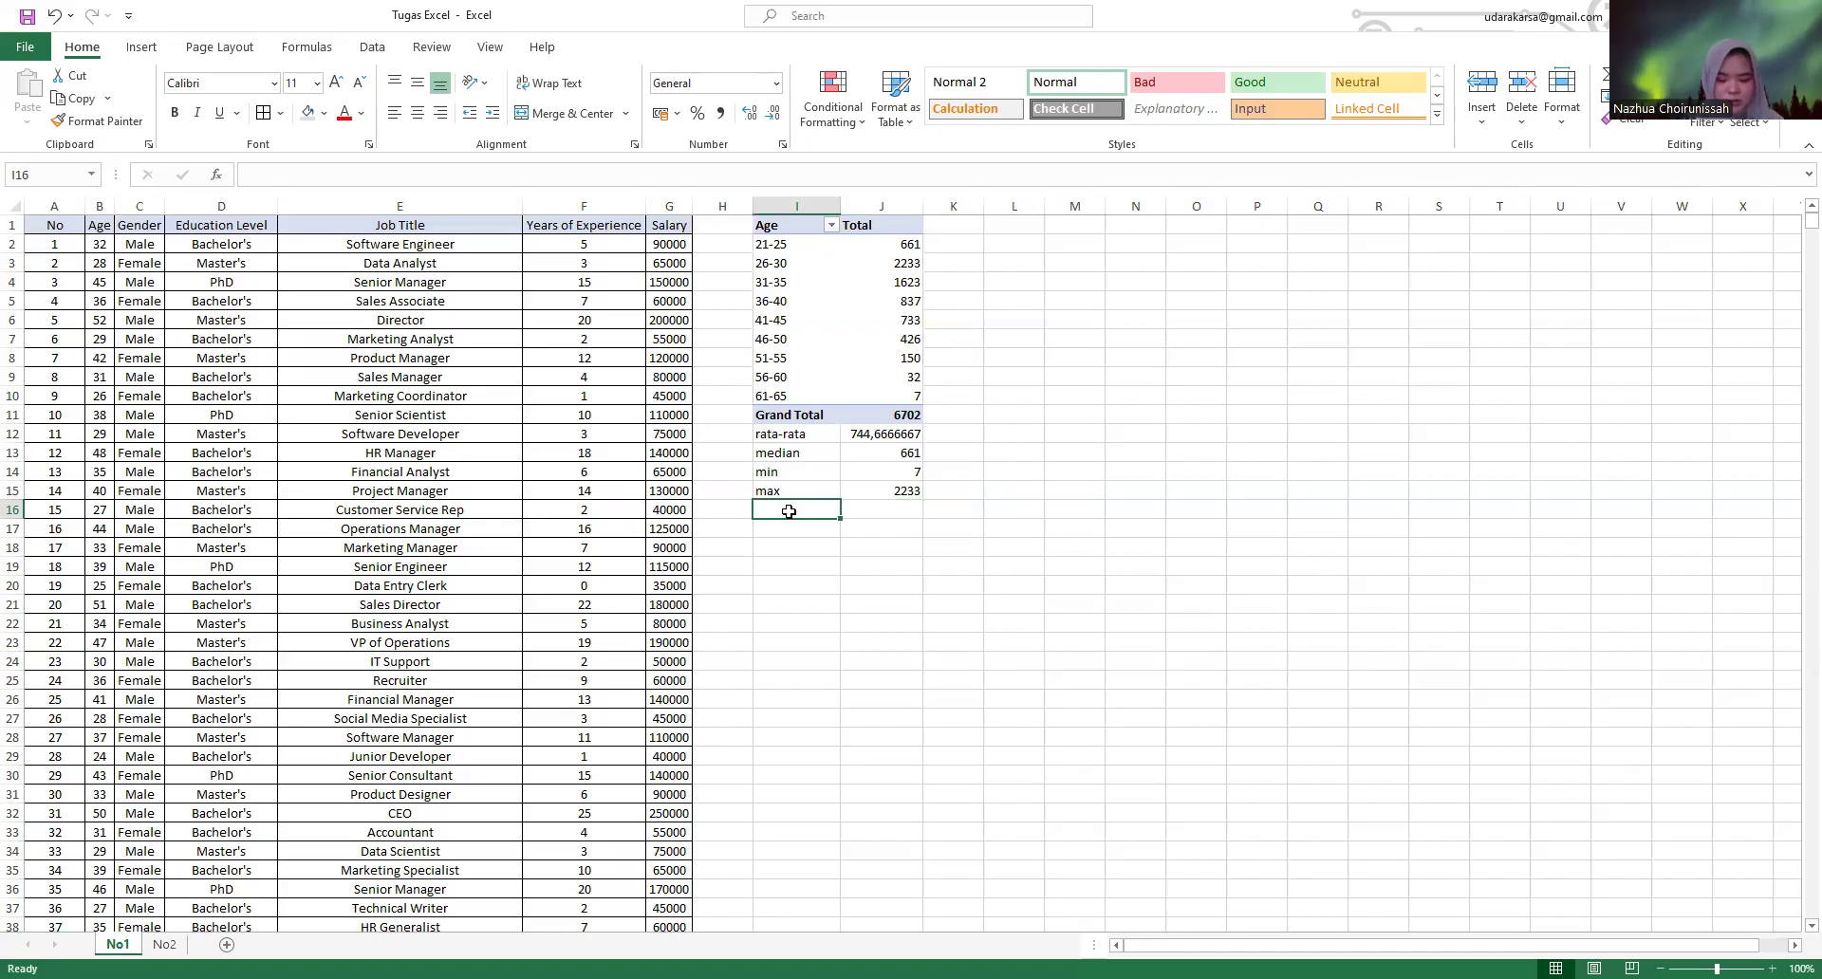
pyautogui.write('simp. baku')
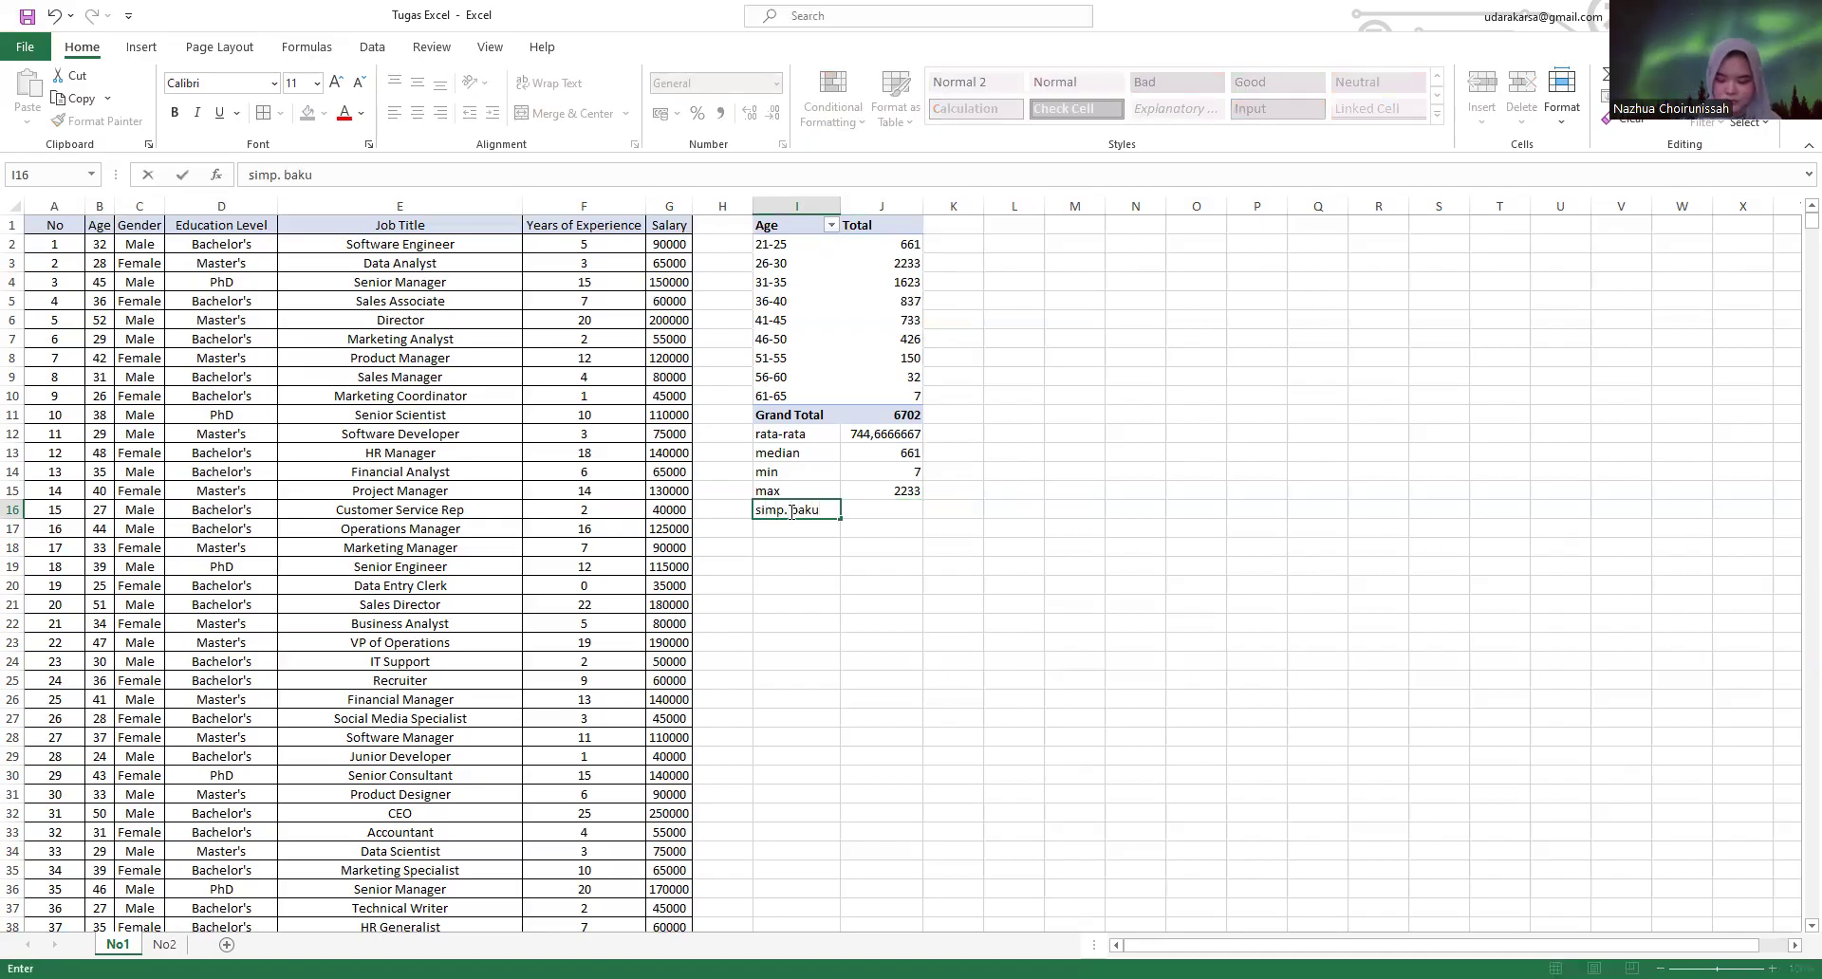
pyautogui.press('Tab')
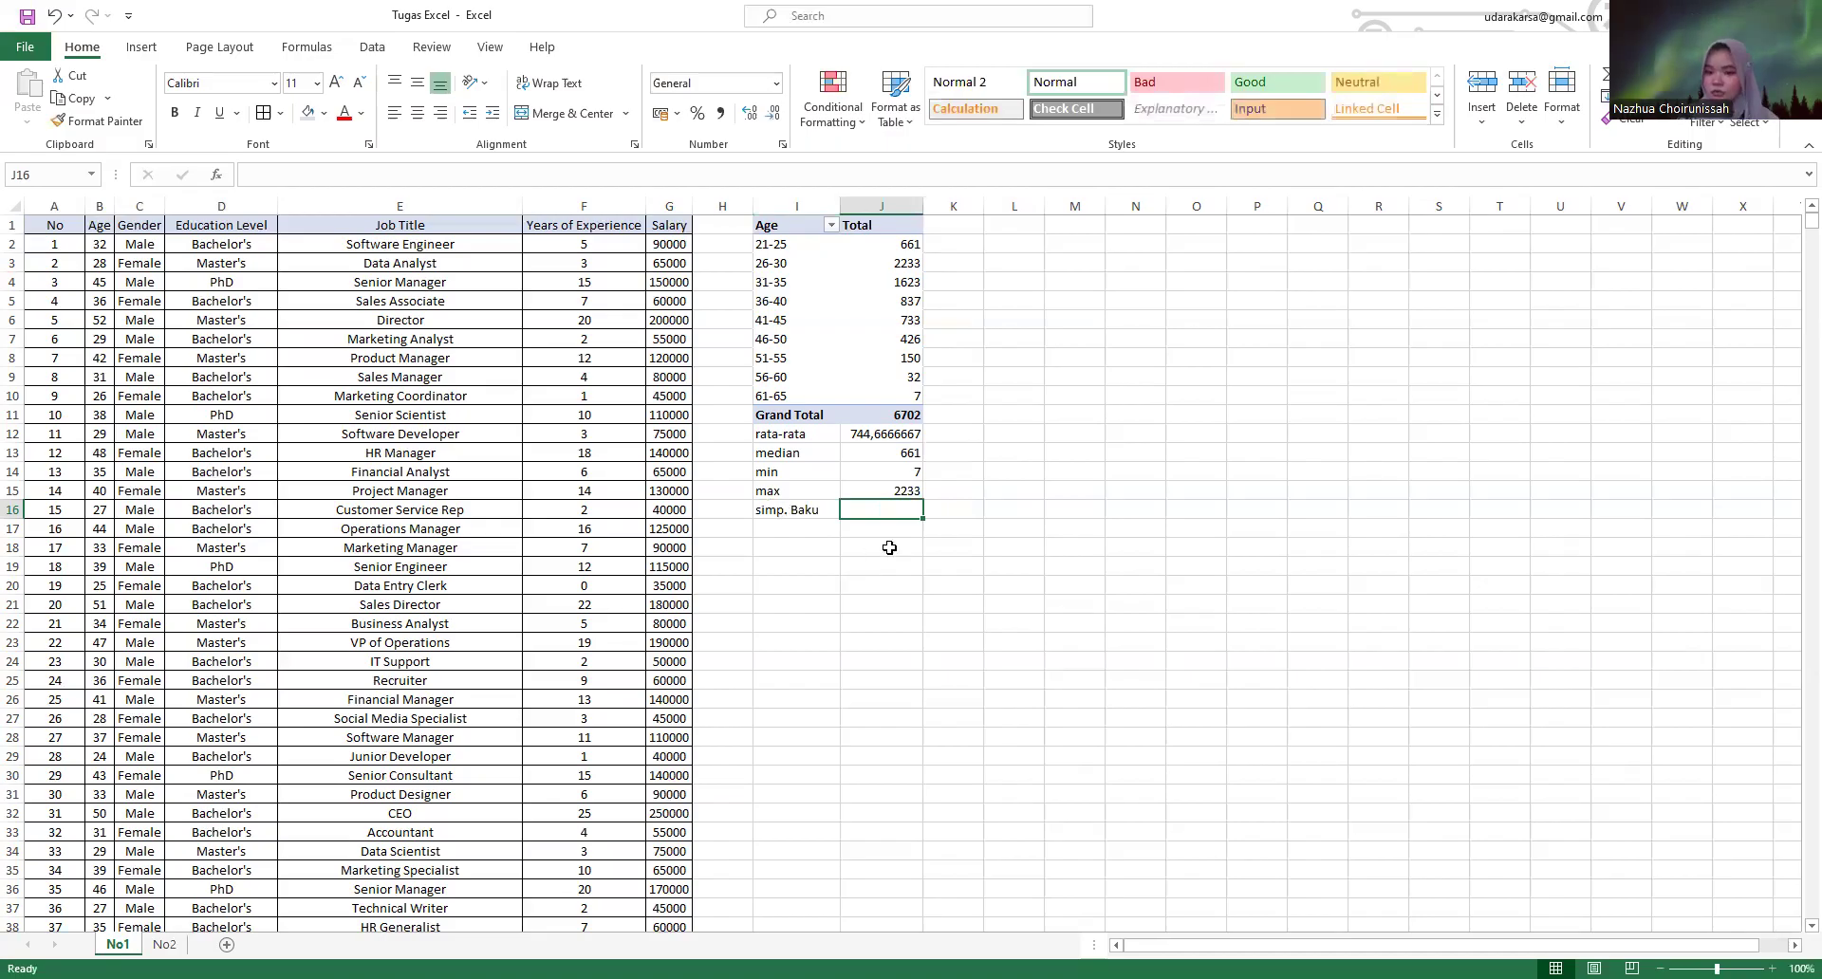
pyautogui.click(802, 514)
pyautogui.doubleClick(818, 512)
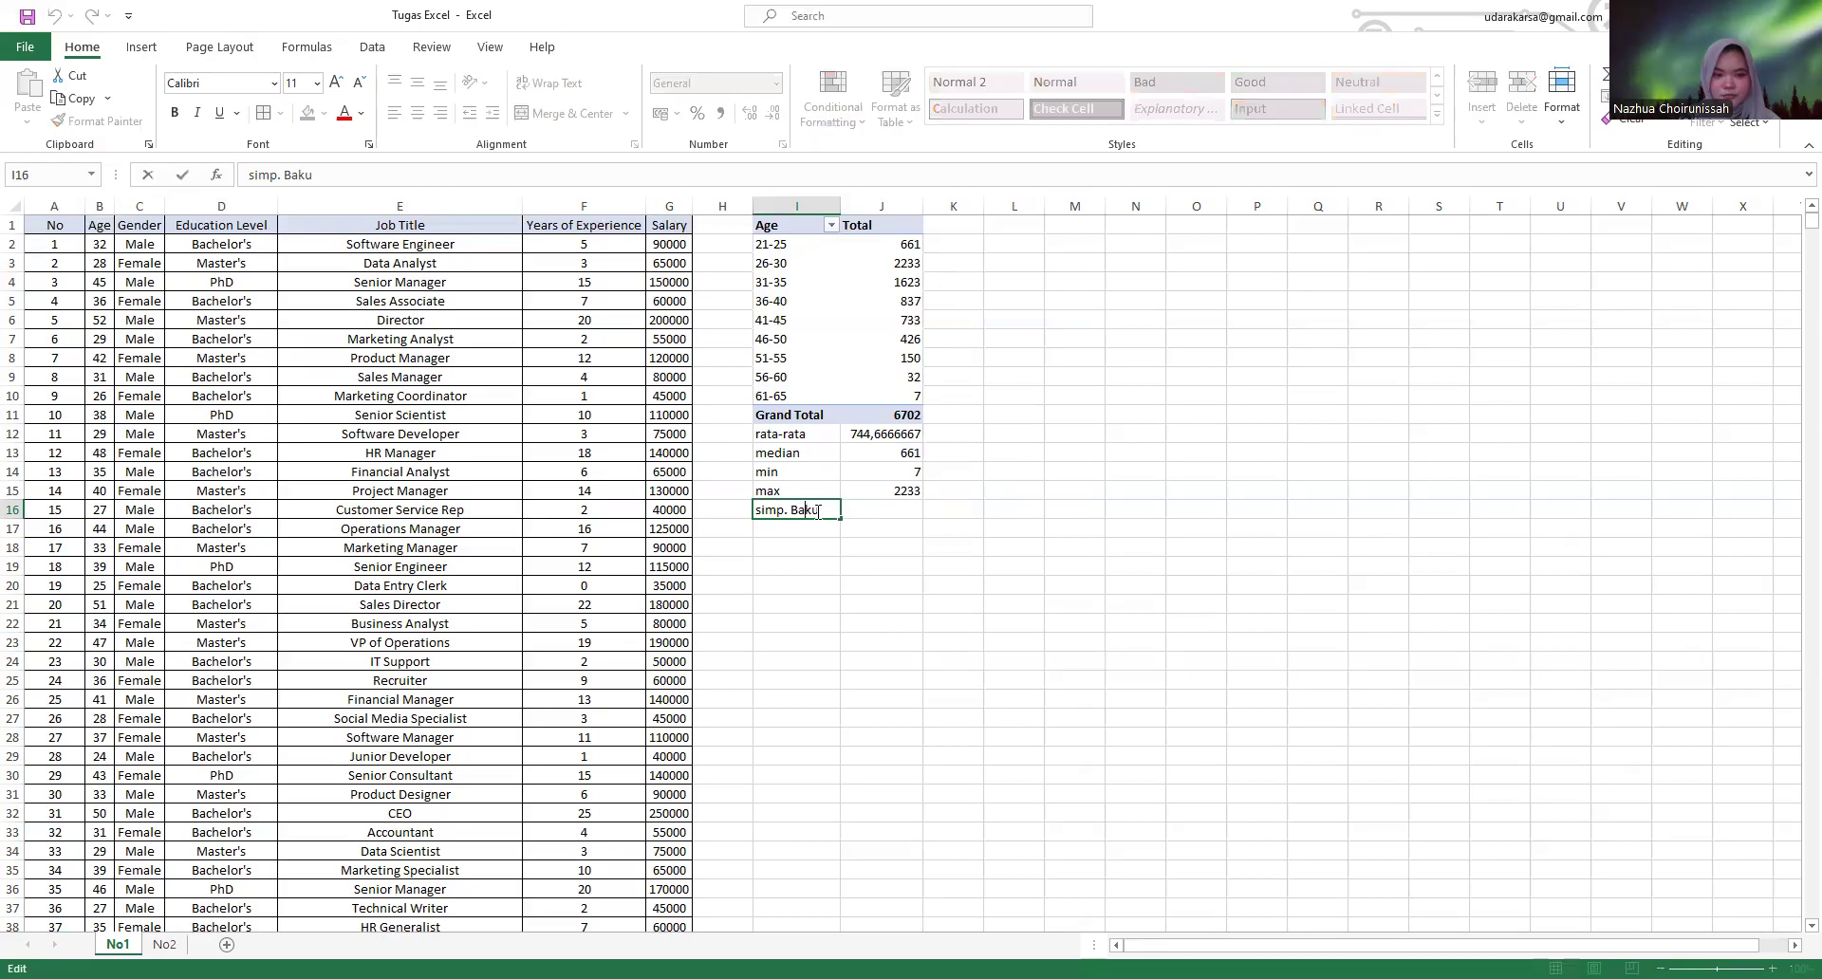
pyautogui.press('BackSpace')
pyautogui.write('a')
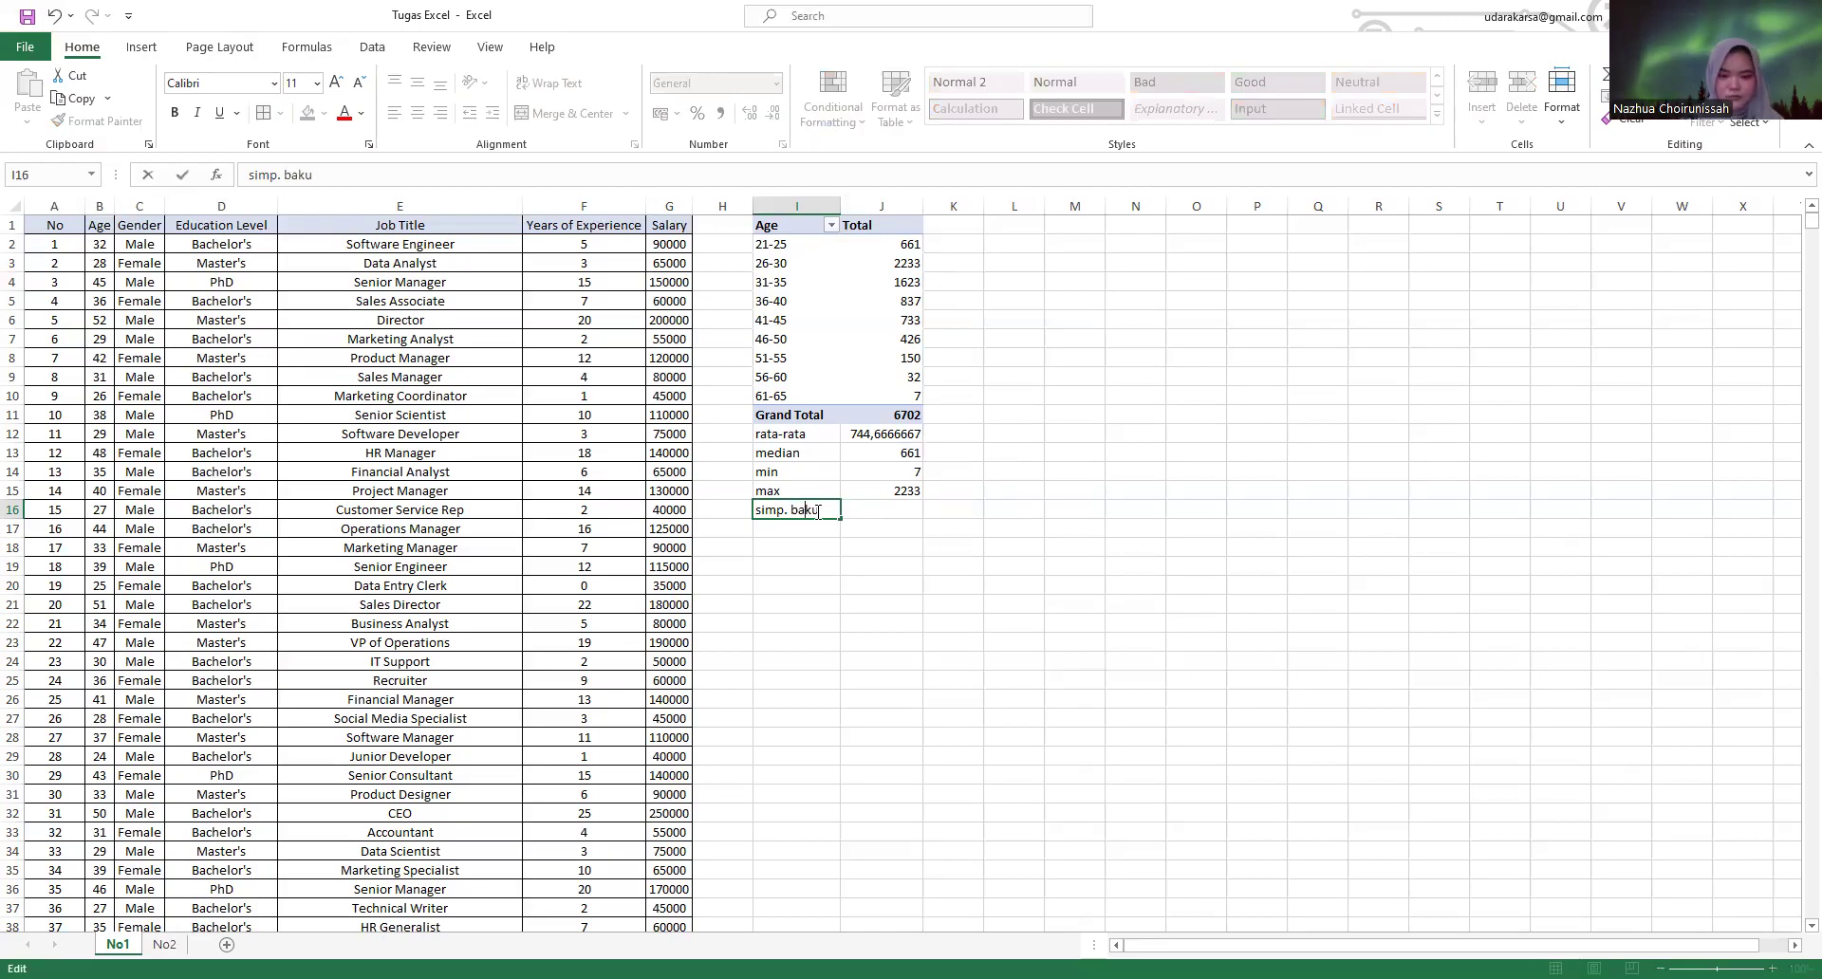
# - Calculate the population standard deviation of the group totals J2:J10 in cell J16 with STDEV.P
pyautogui.click(889, 512)
pyautogui.write('=')
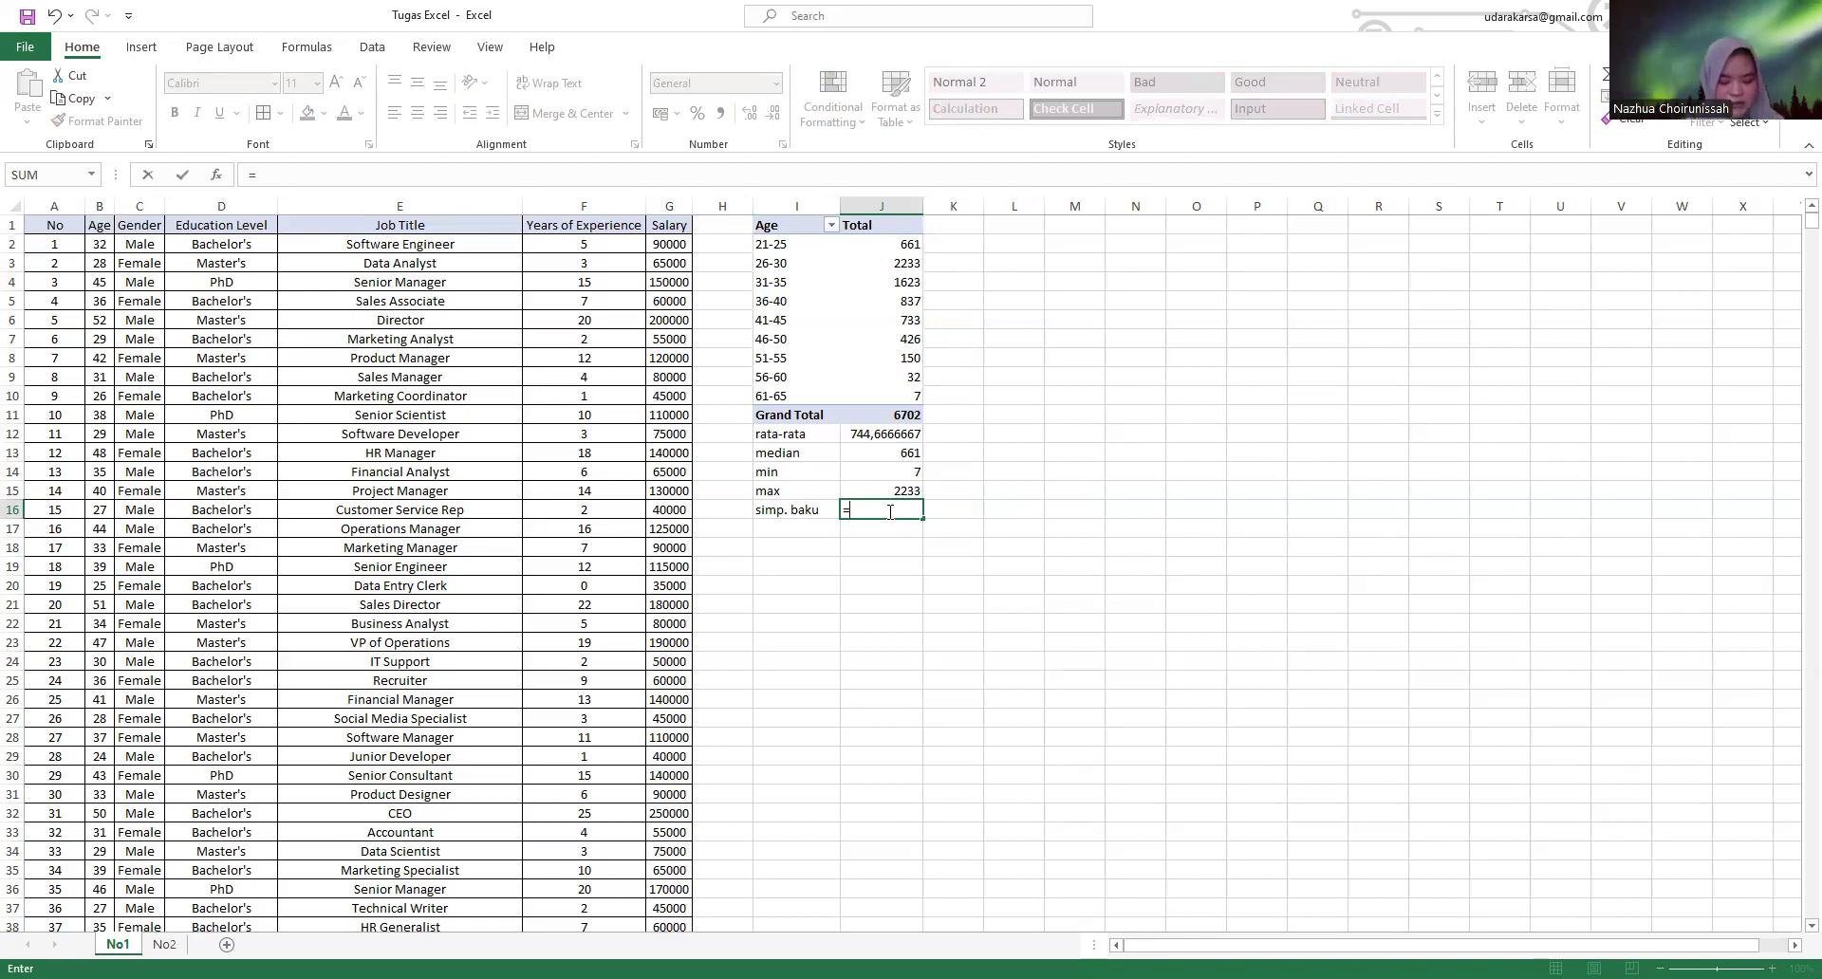
pyautogui.write('stde')
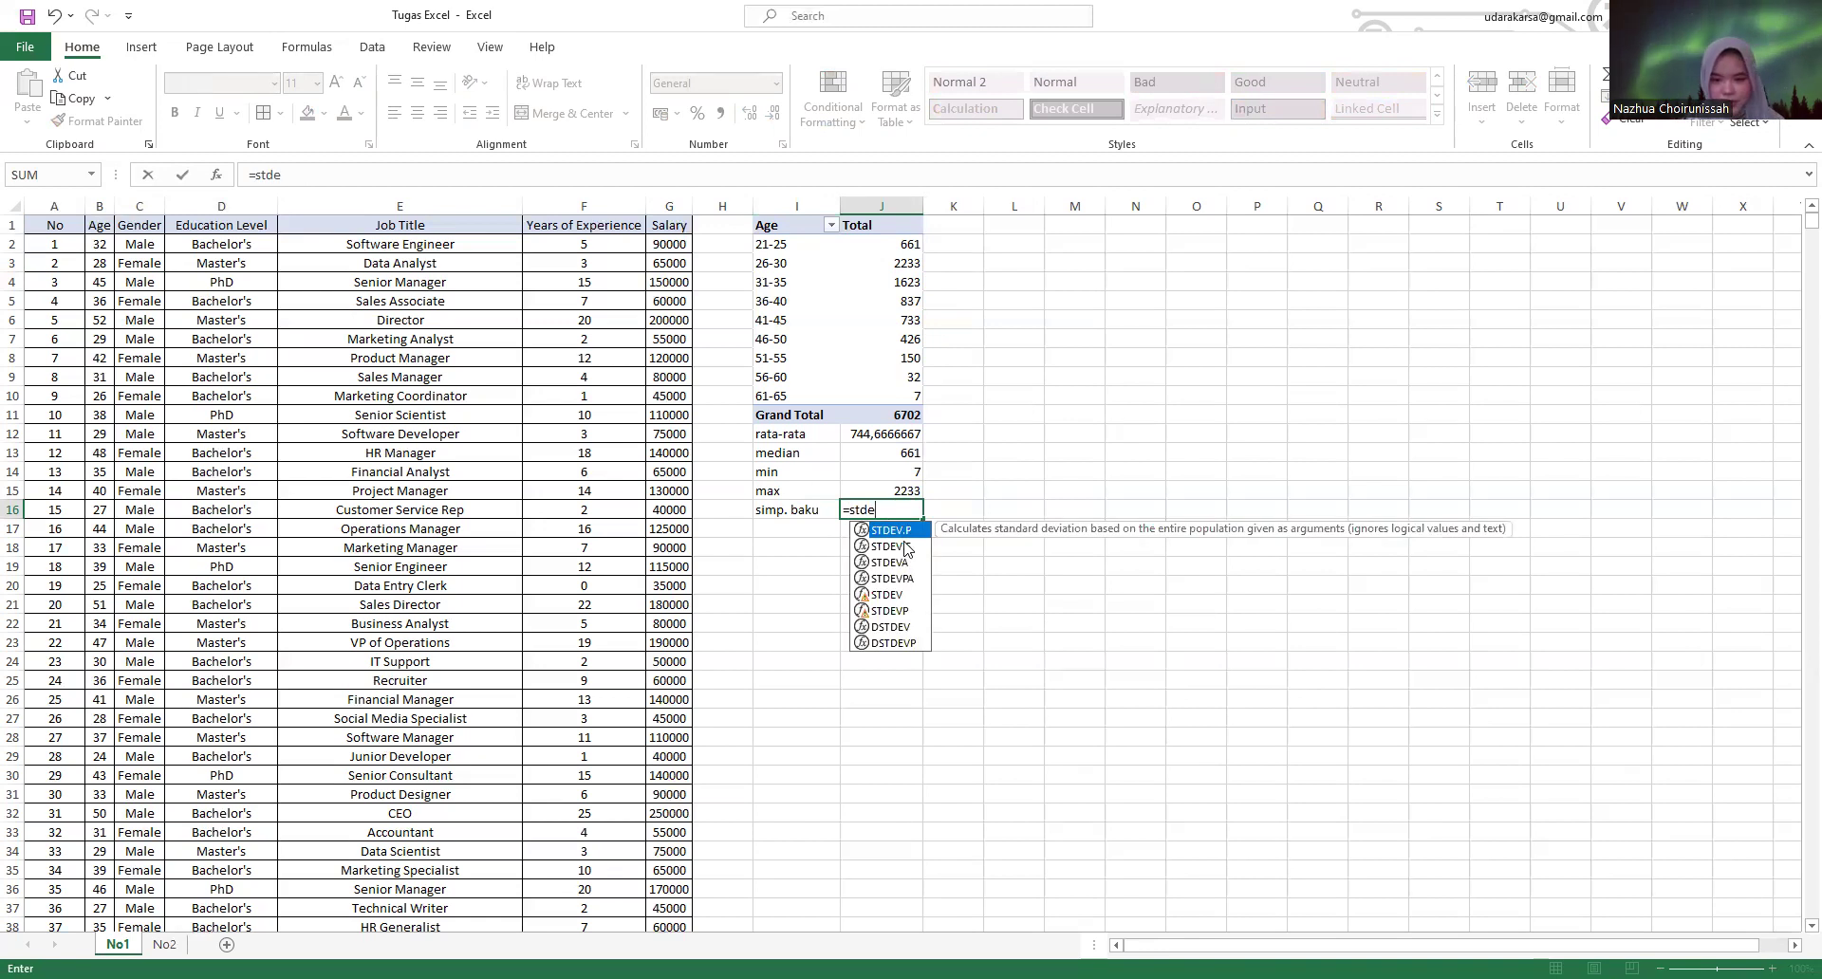
pyautogui.write('v')
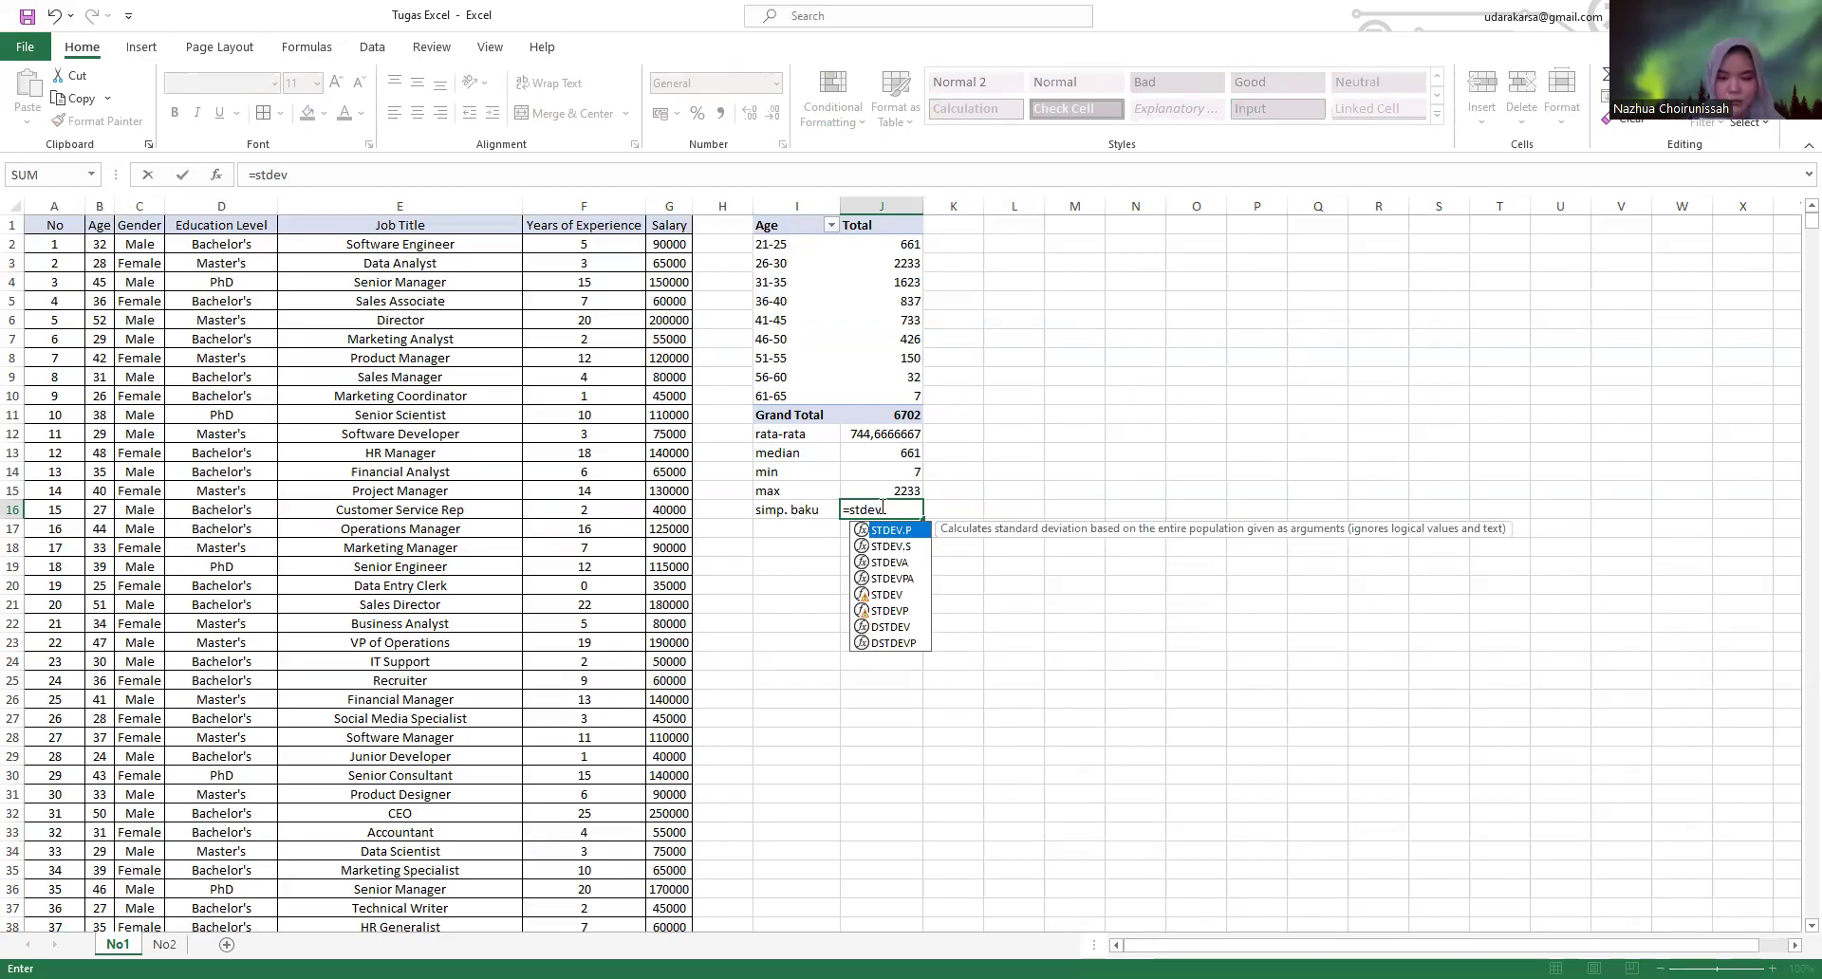
pyautogui.write('.p(')
pyautogui.click(874, 250)
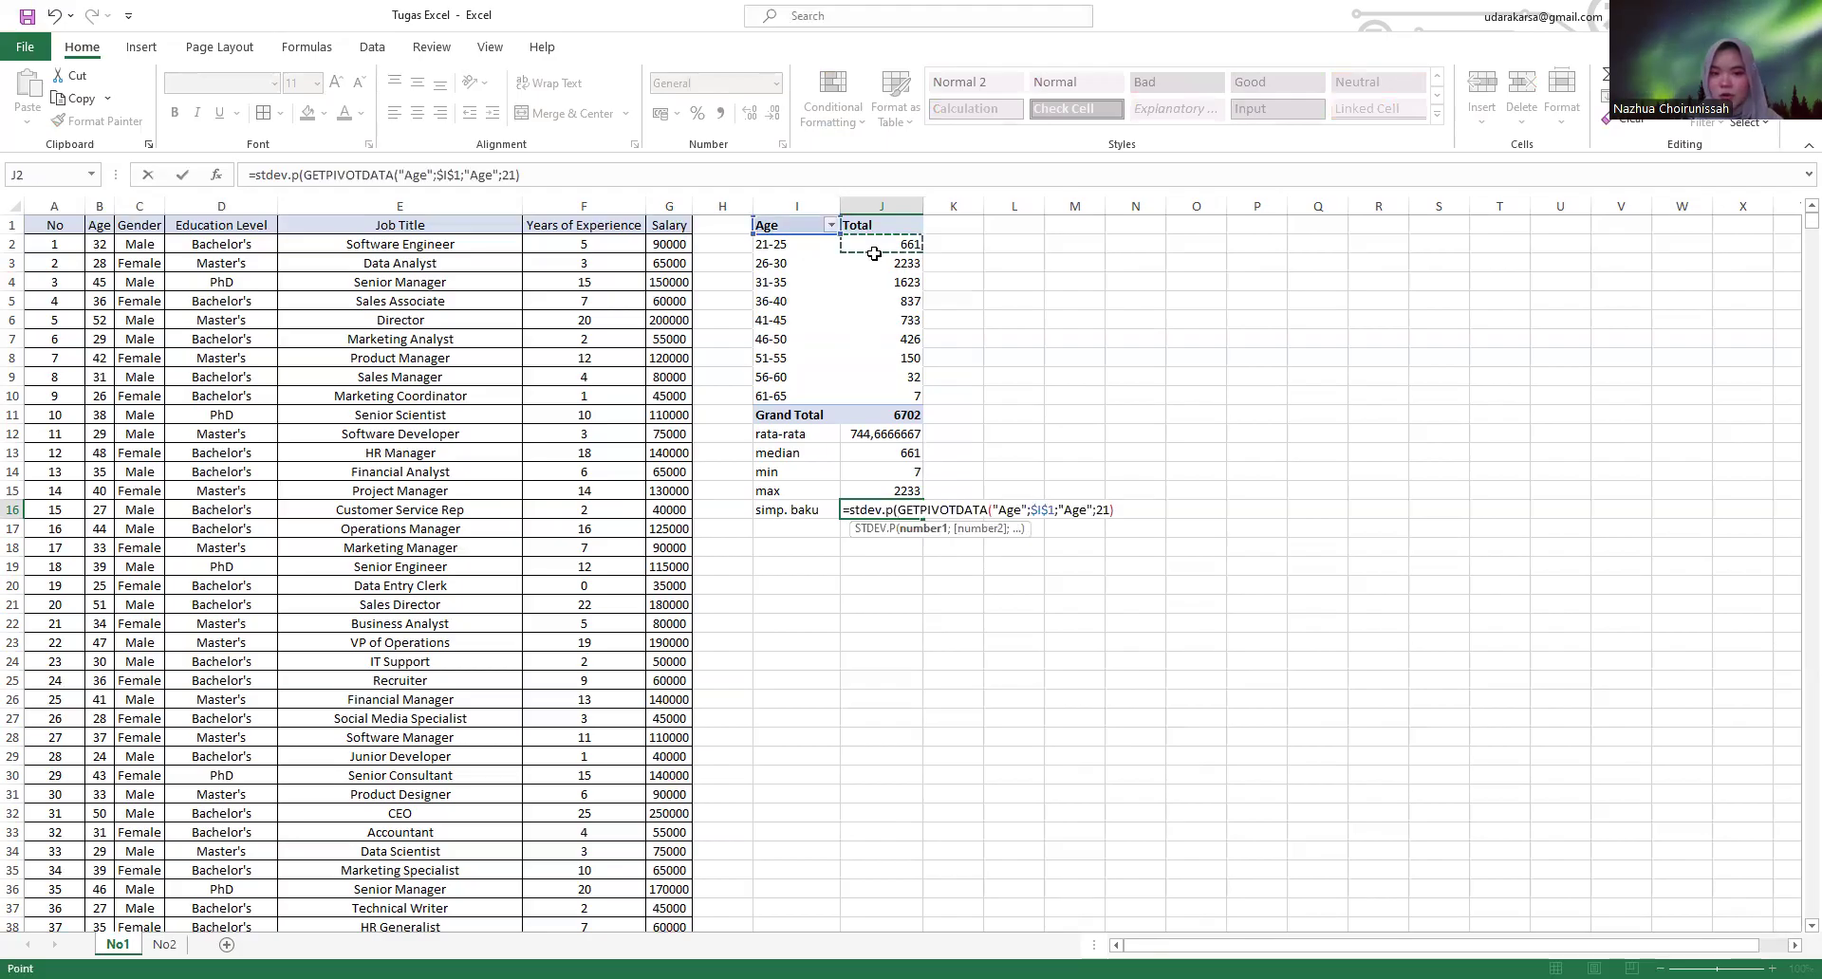
pyautogui.keyDown('shift'); pyautogui.click(882, 390); pyautogui.keyUp('shift')
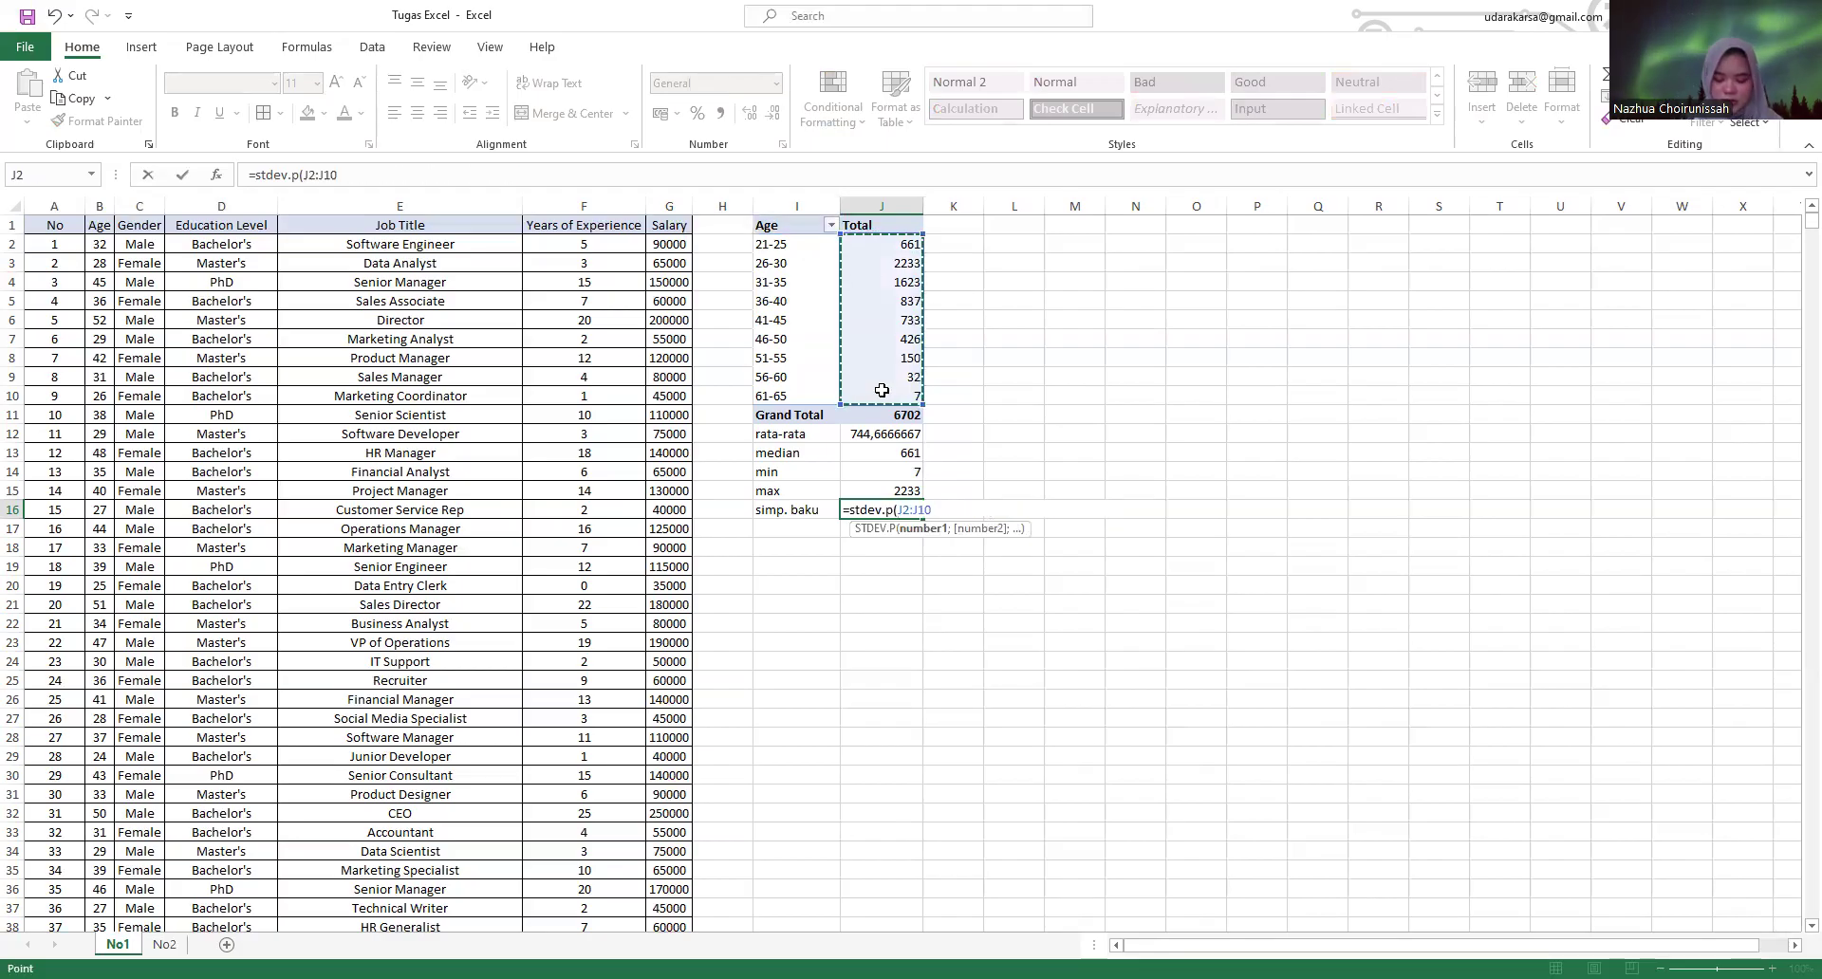
pyautogui.press('Return')
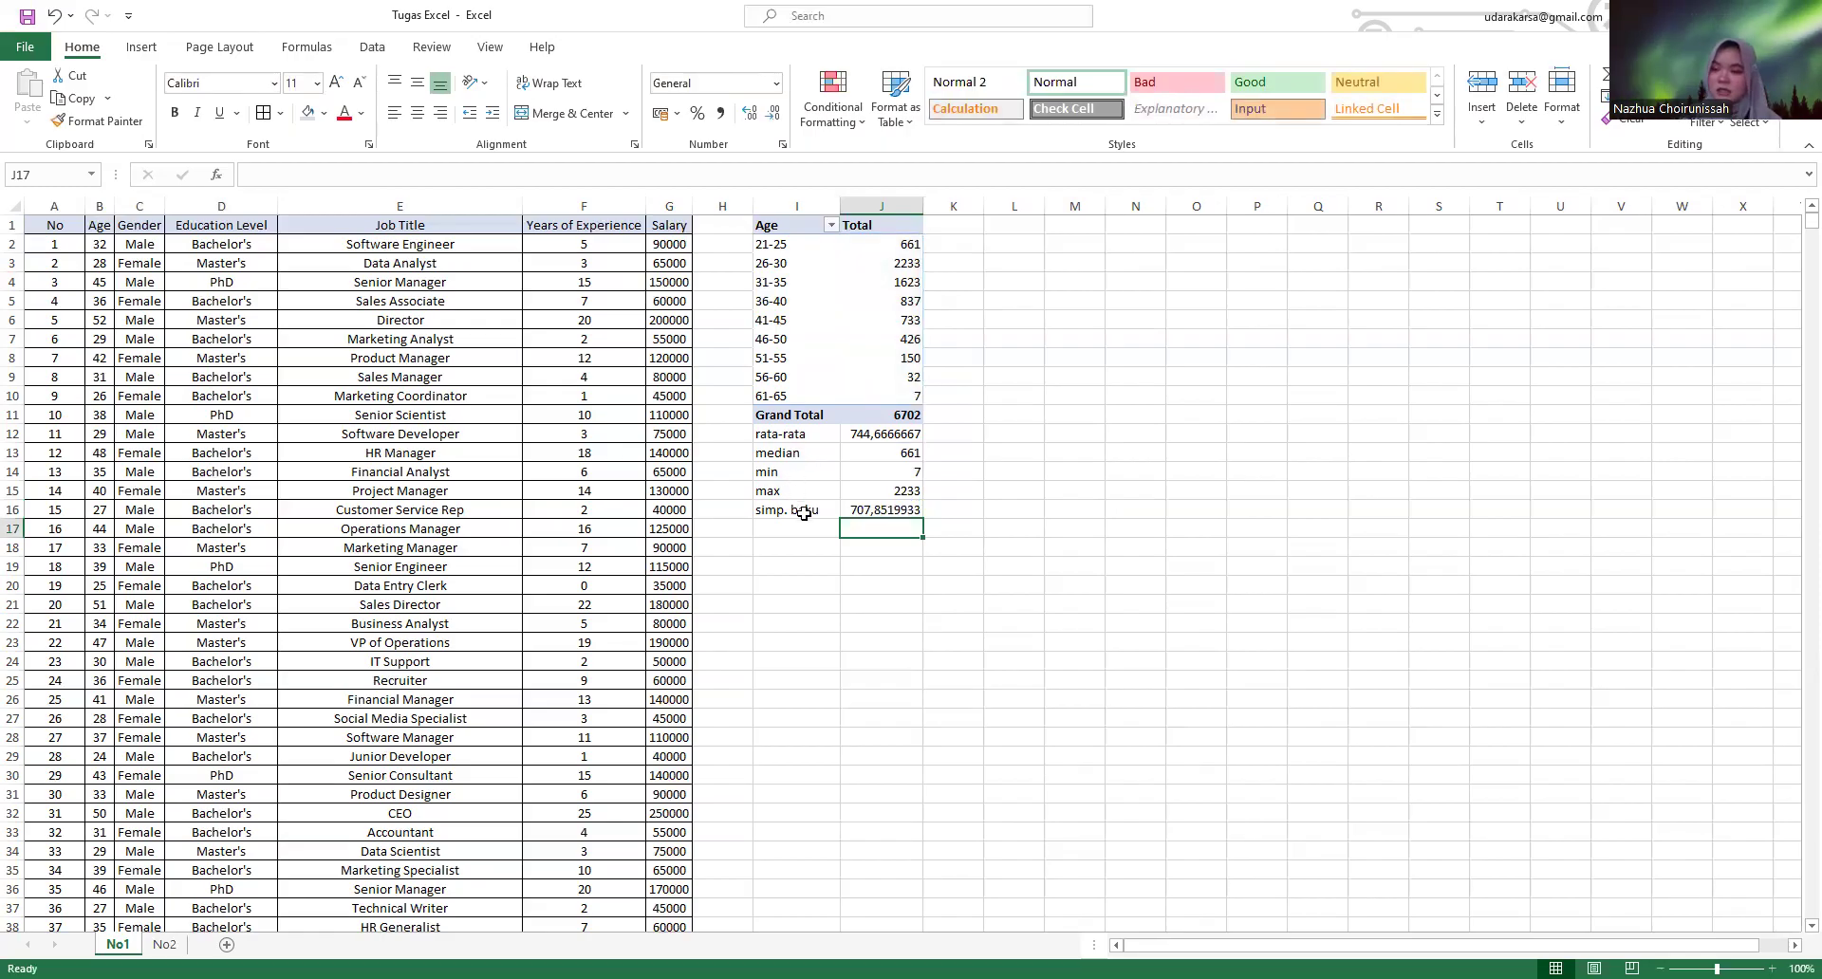
# - Add borders to the whole summary table I1:J16 and shade the statistics rows I12:J16 light blue
pyautogui.moveTo(767, 225); pyautogui.dragTo(900, 515)
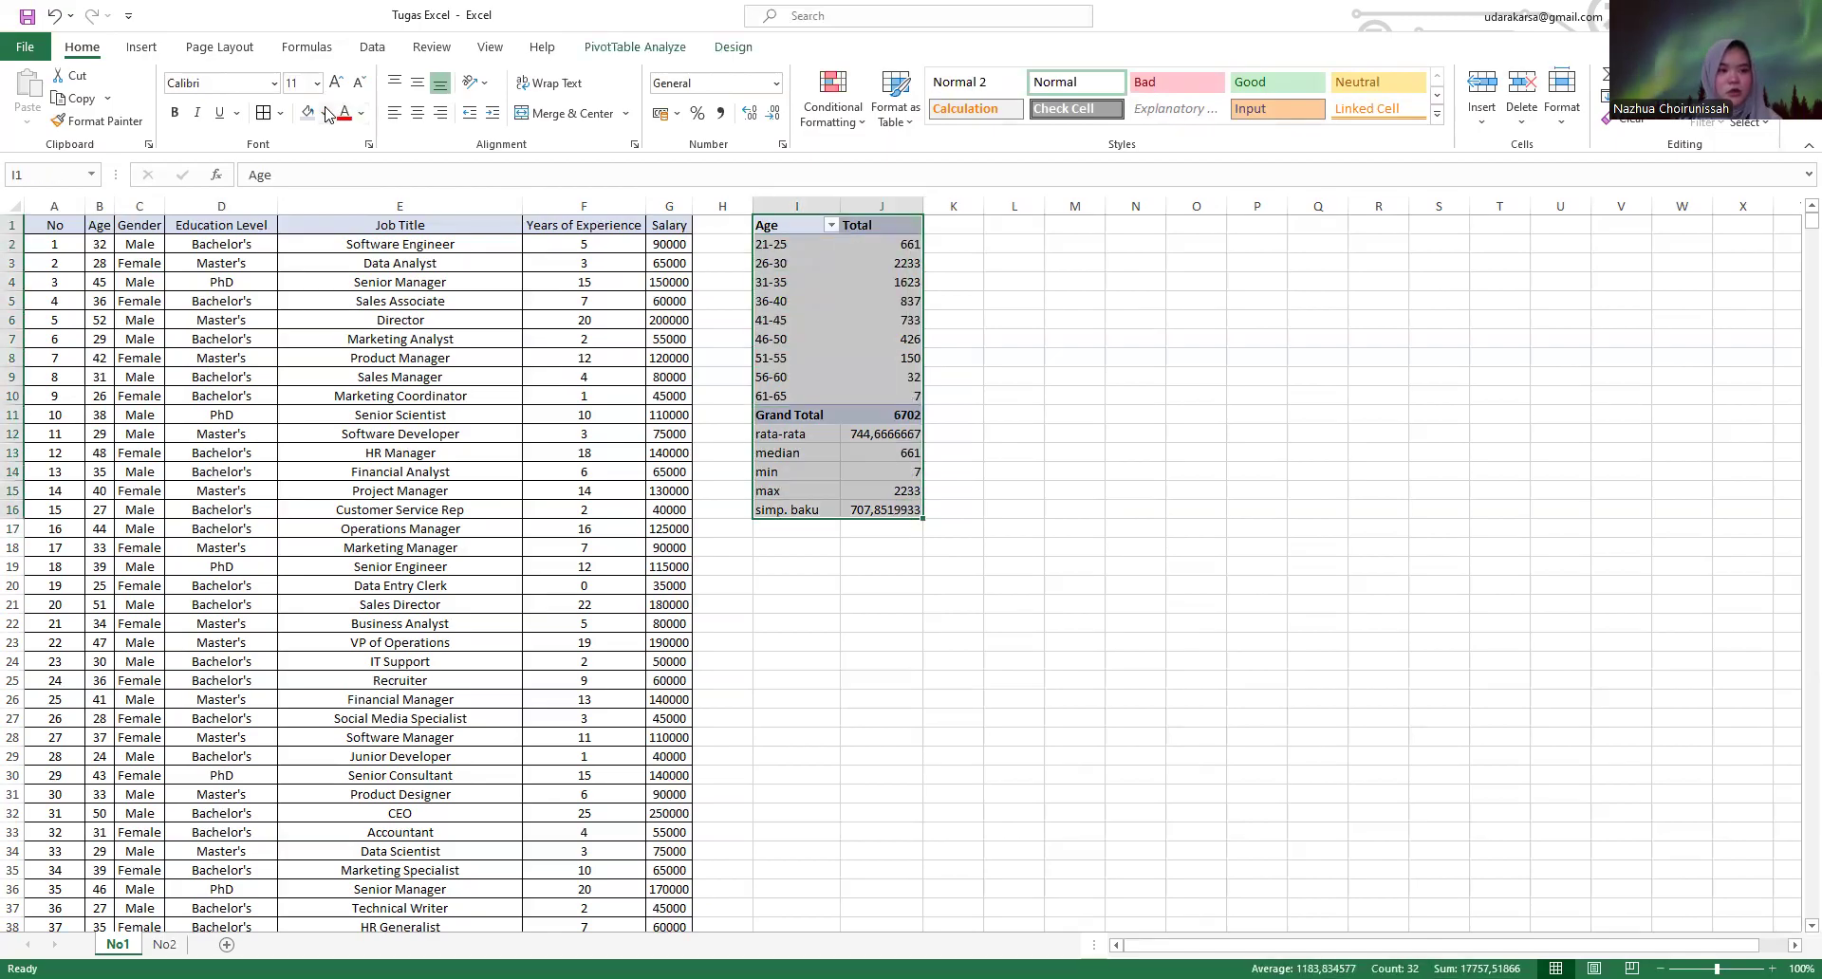
pyautogui.click(267, 120)
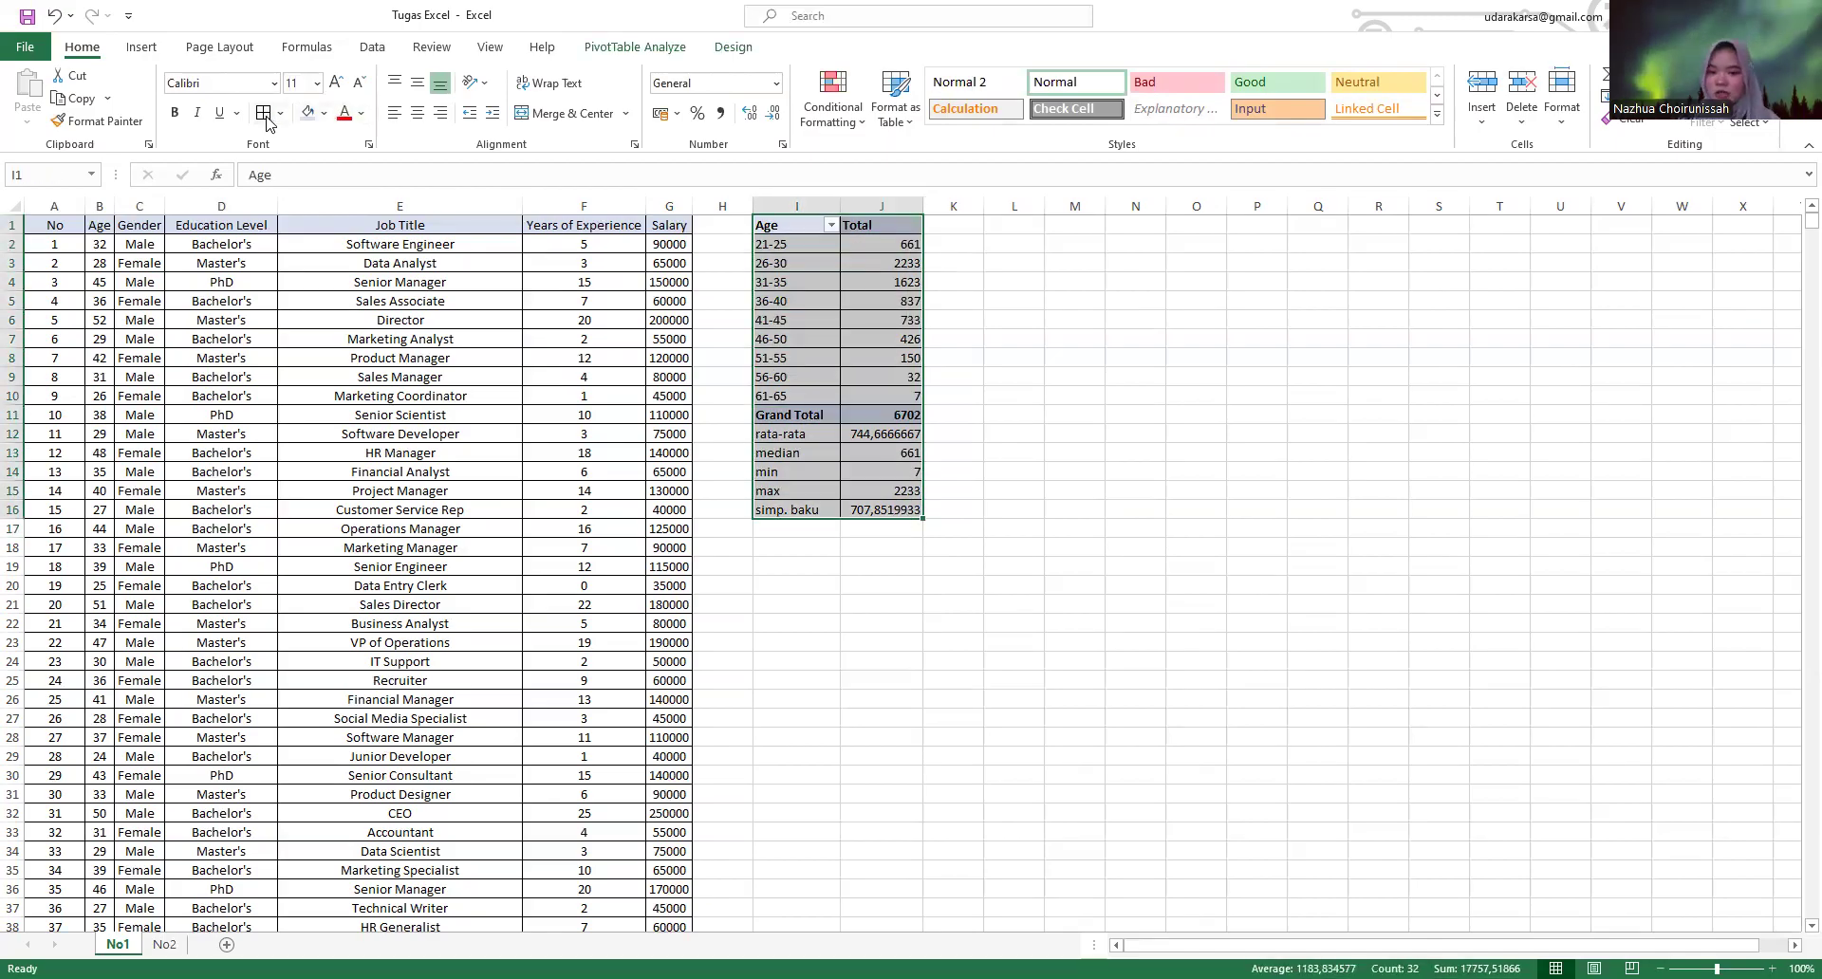
pyautogui.moveTo(805, 427); pyautogui.dragTo(892, 511)
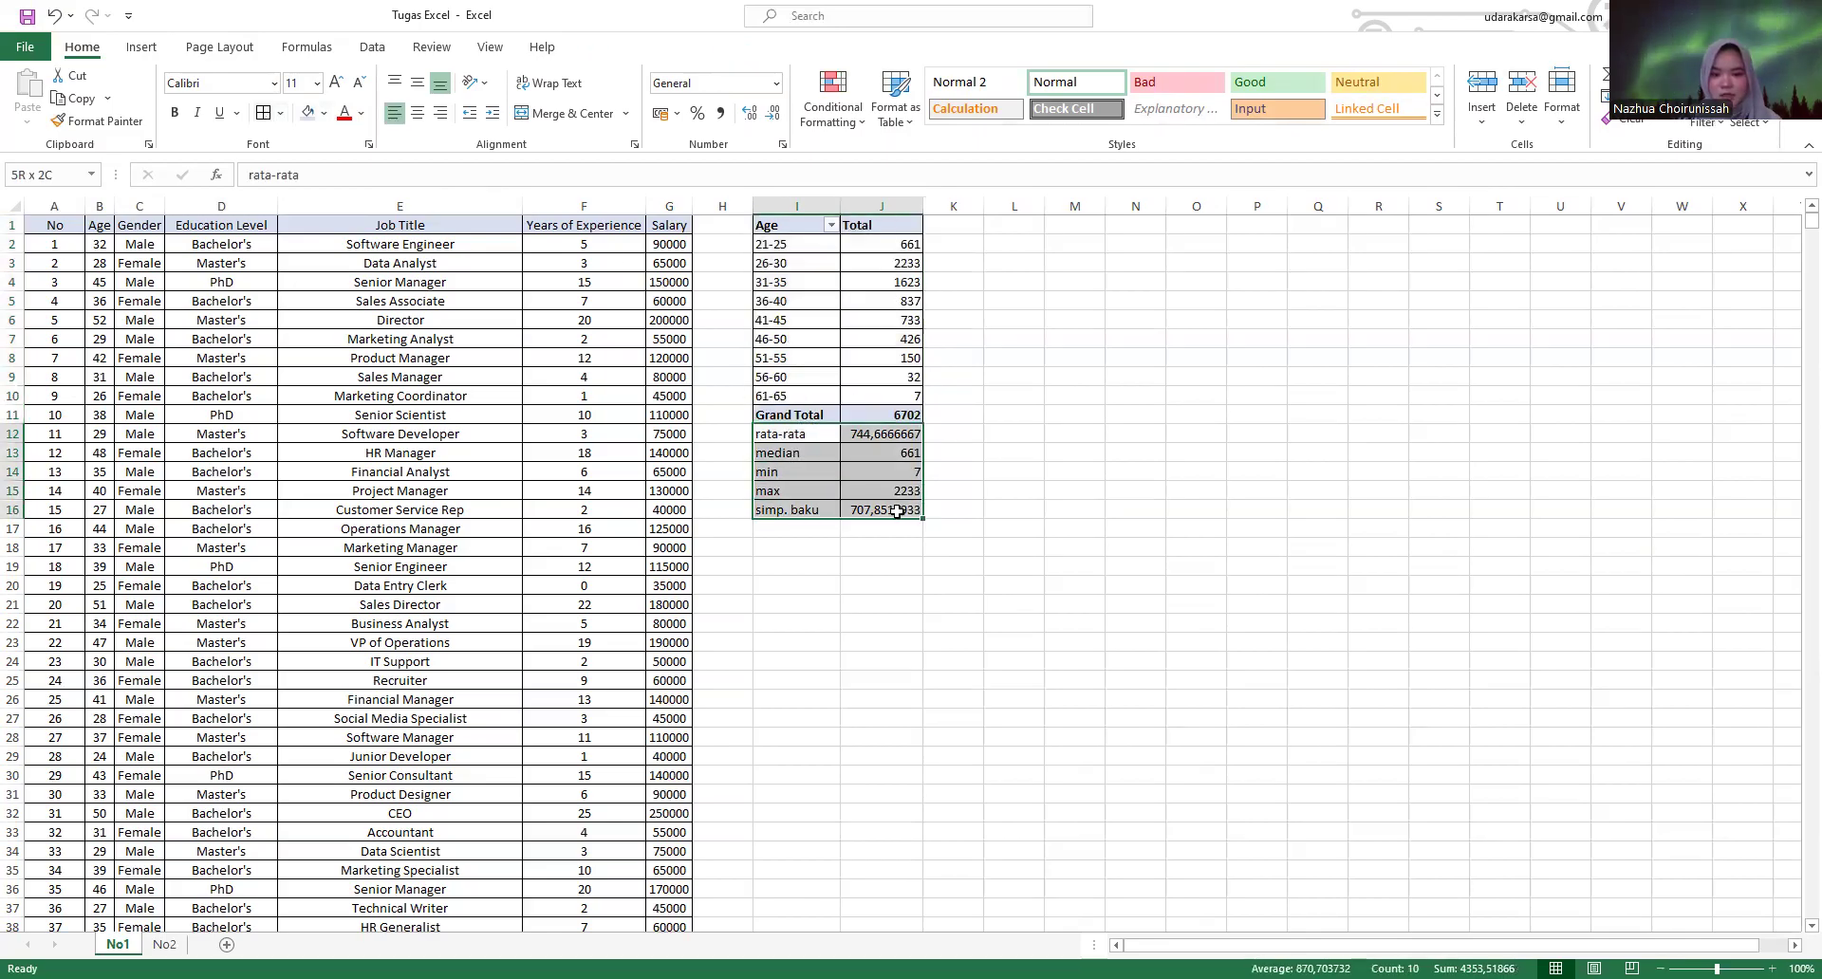
pyautogui.click(307, 112)
pyautogui.click(966, 372)
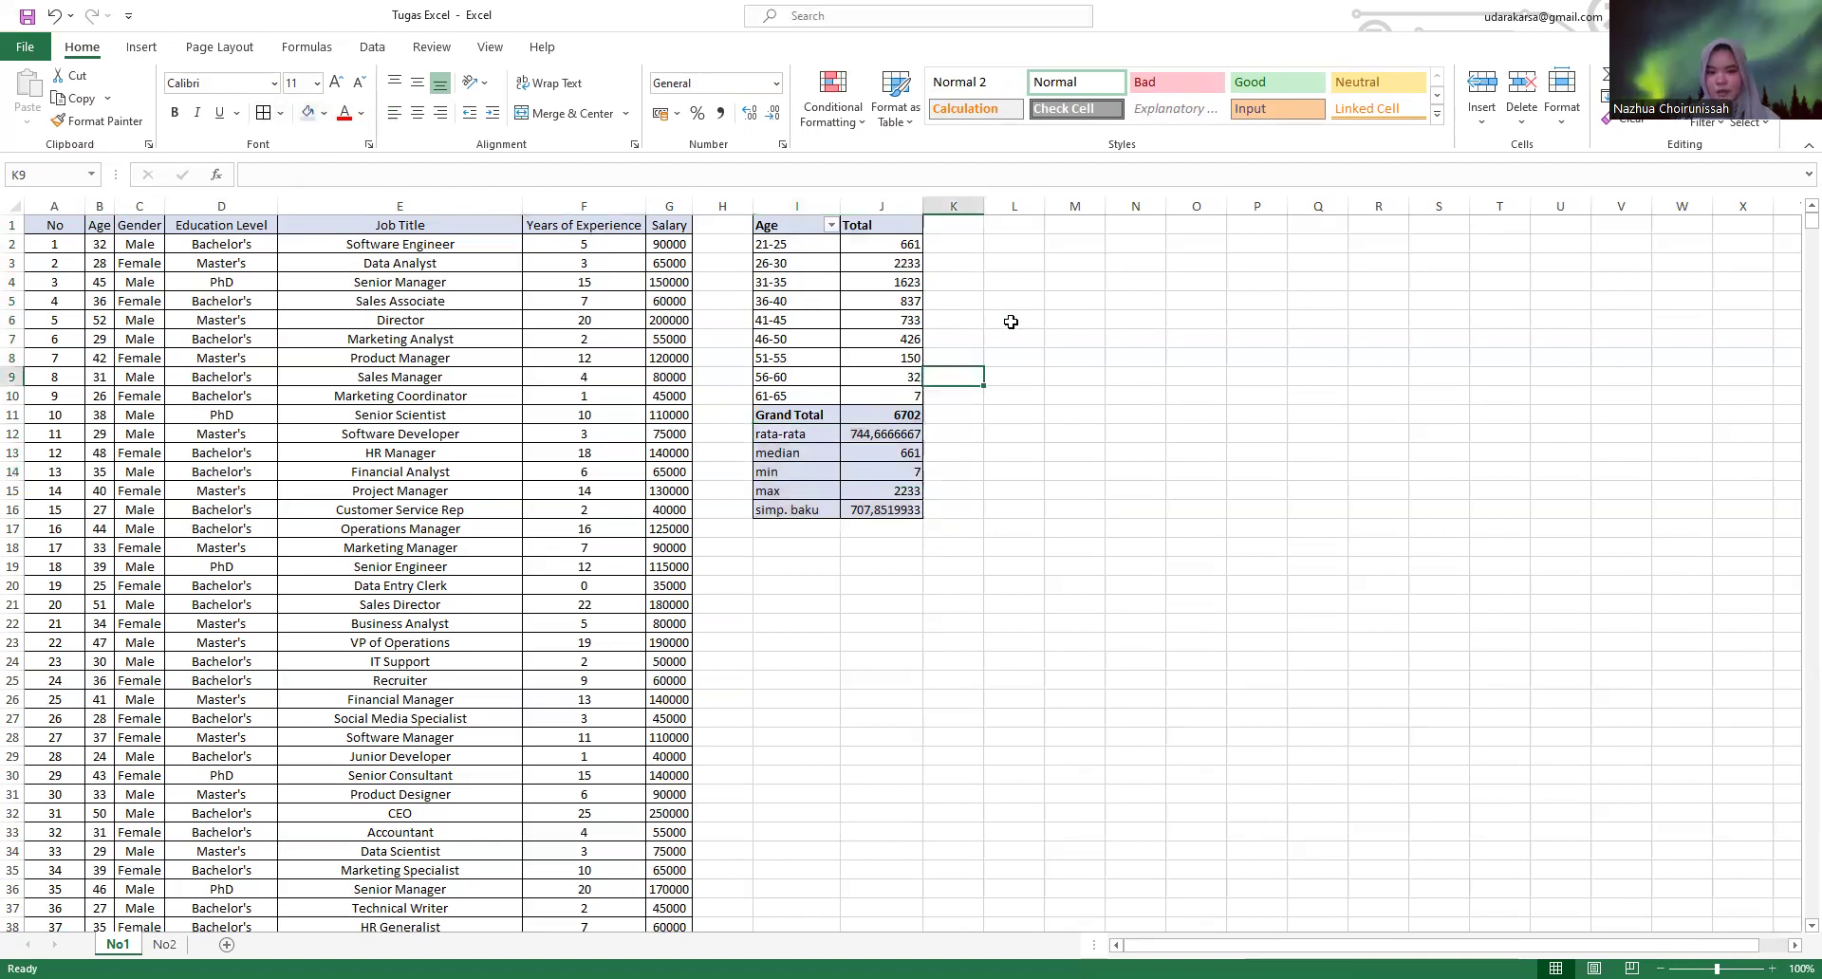
# - Enter the headers "Gender" in cell L1 and "Jumlah" in cell M1 for a new summary table
pyautogui.click(1004, 234)
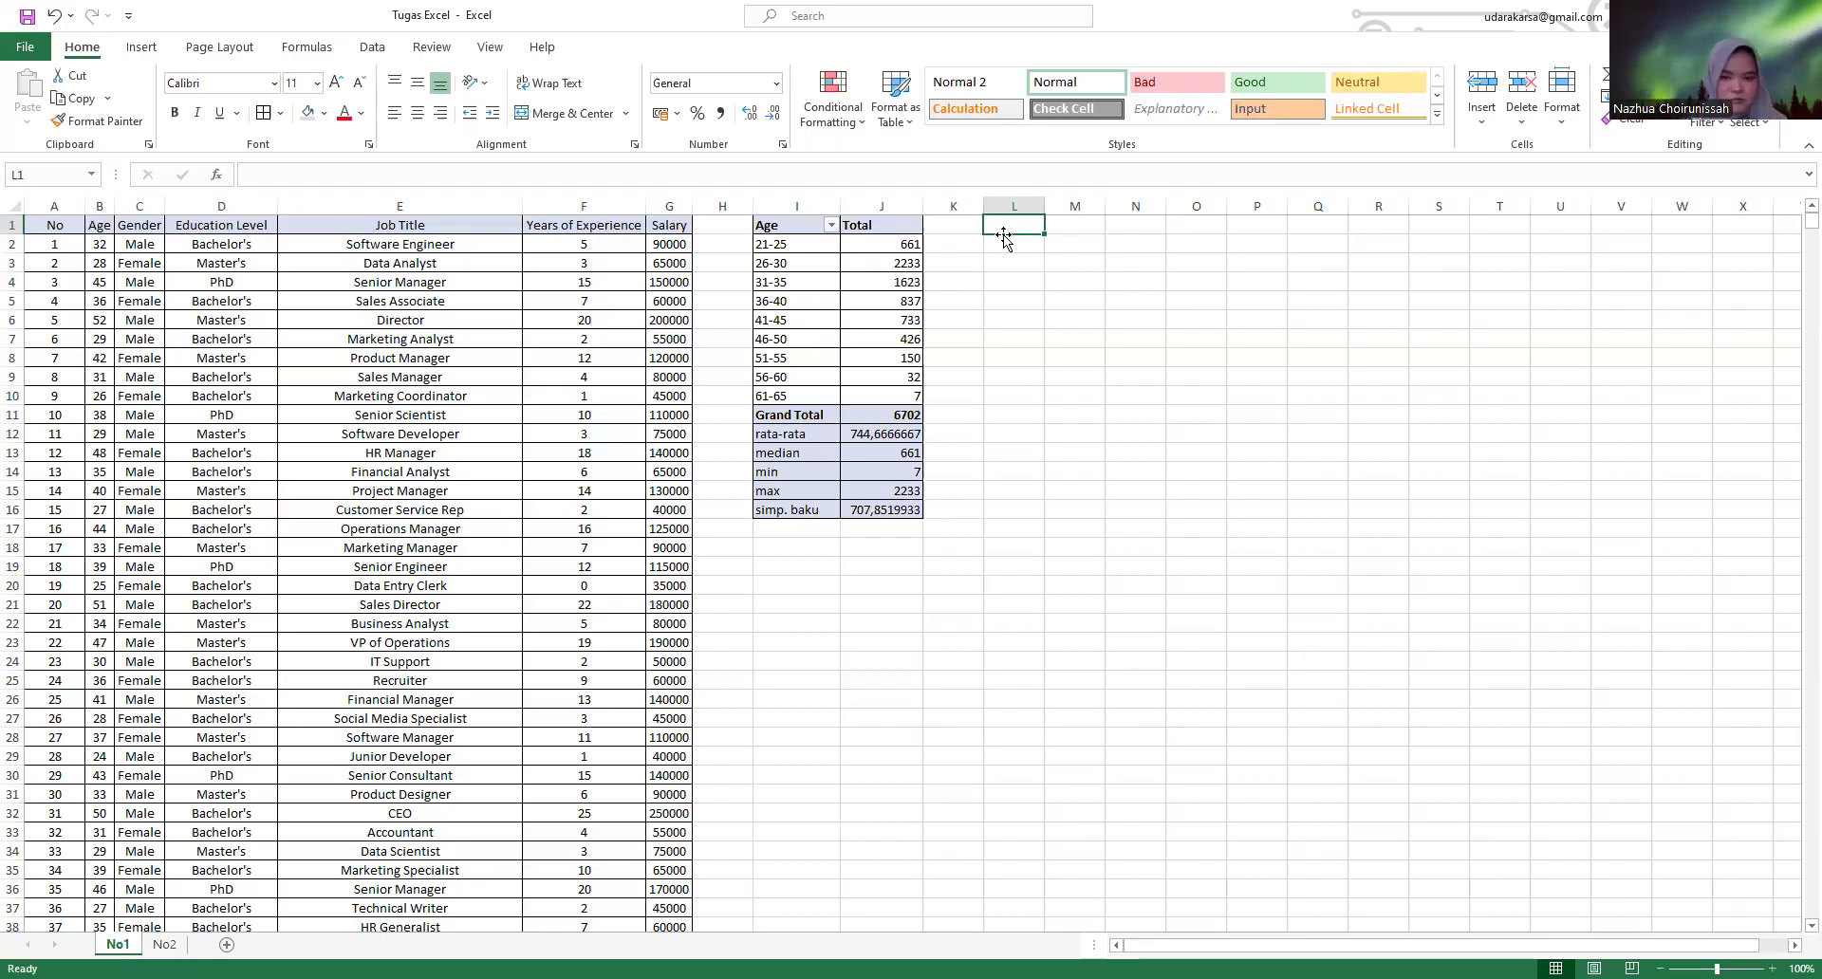
pyautogui.write('Gender')
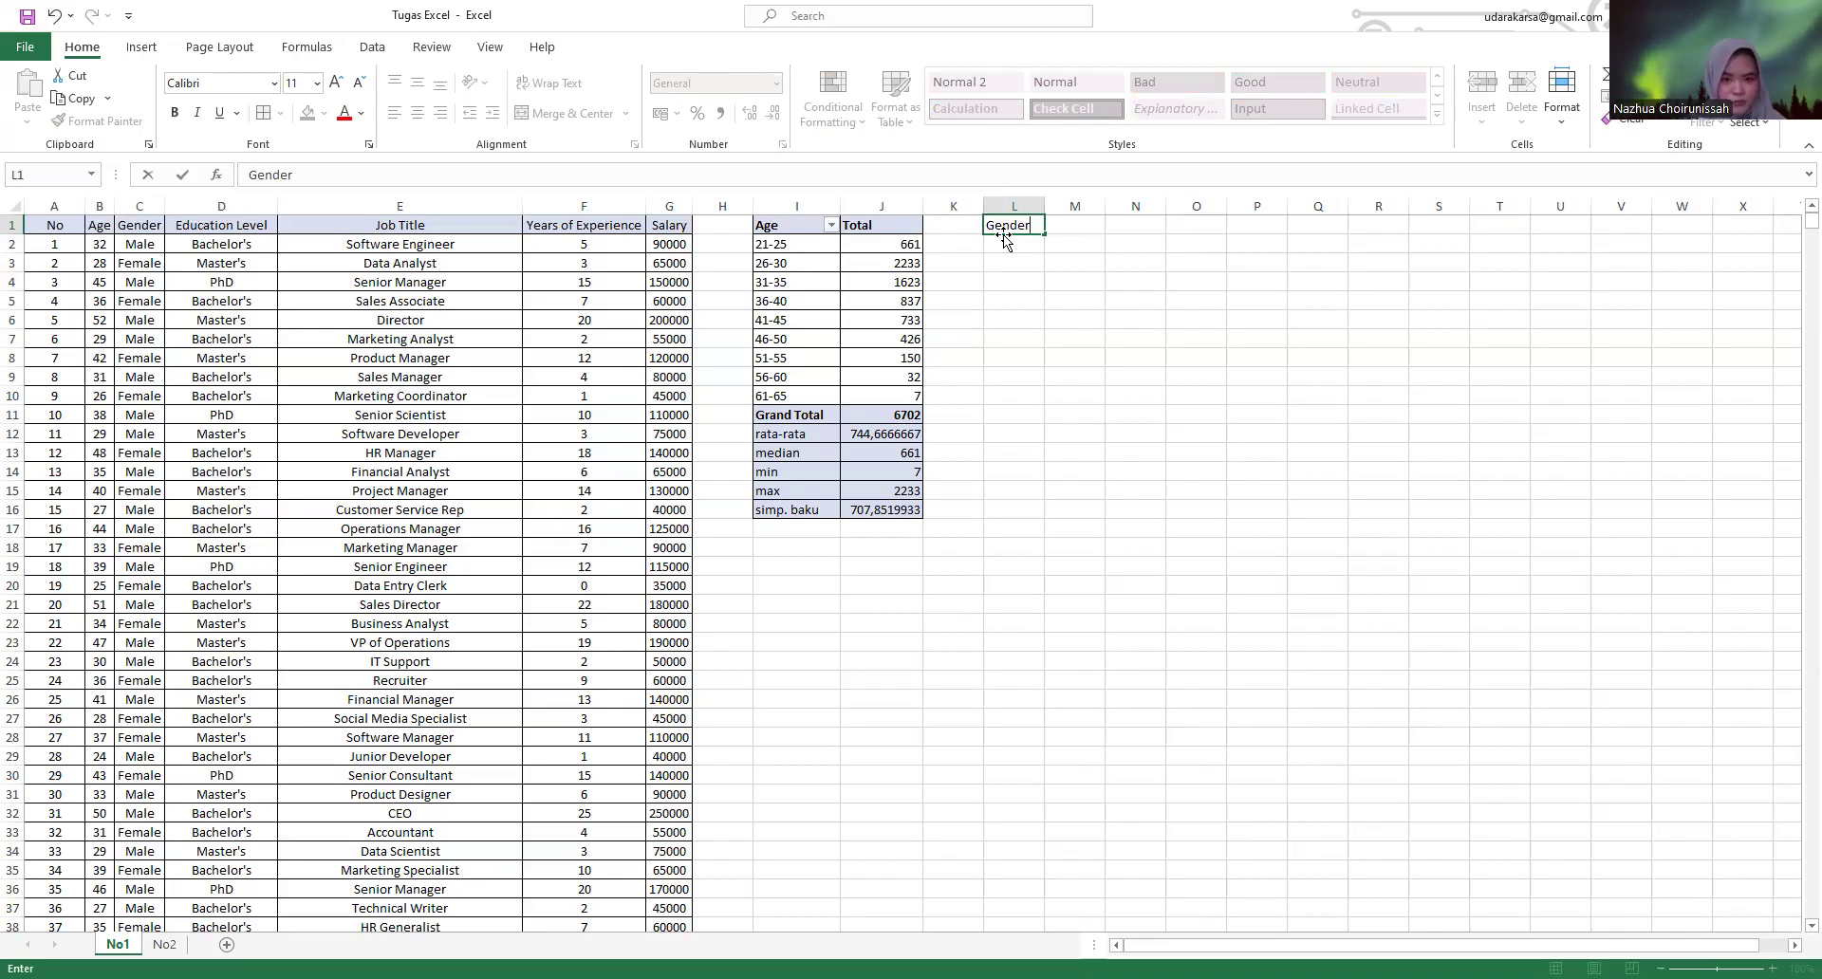
pyautogui.click(1076, 225)
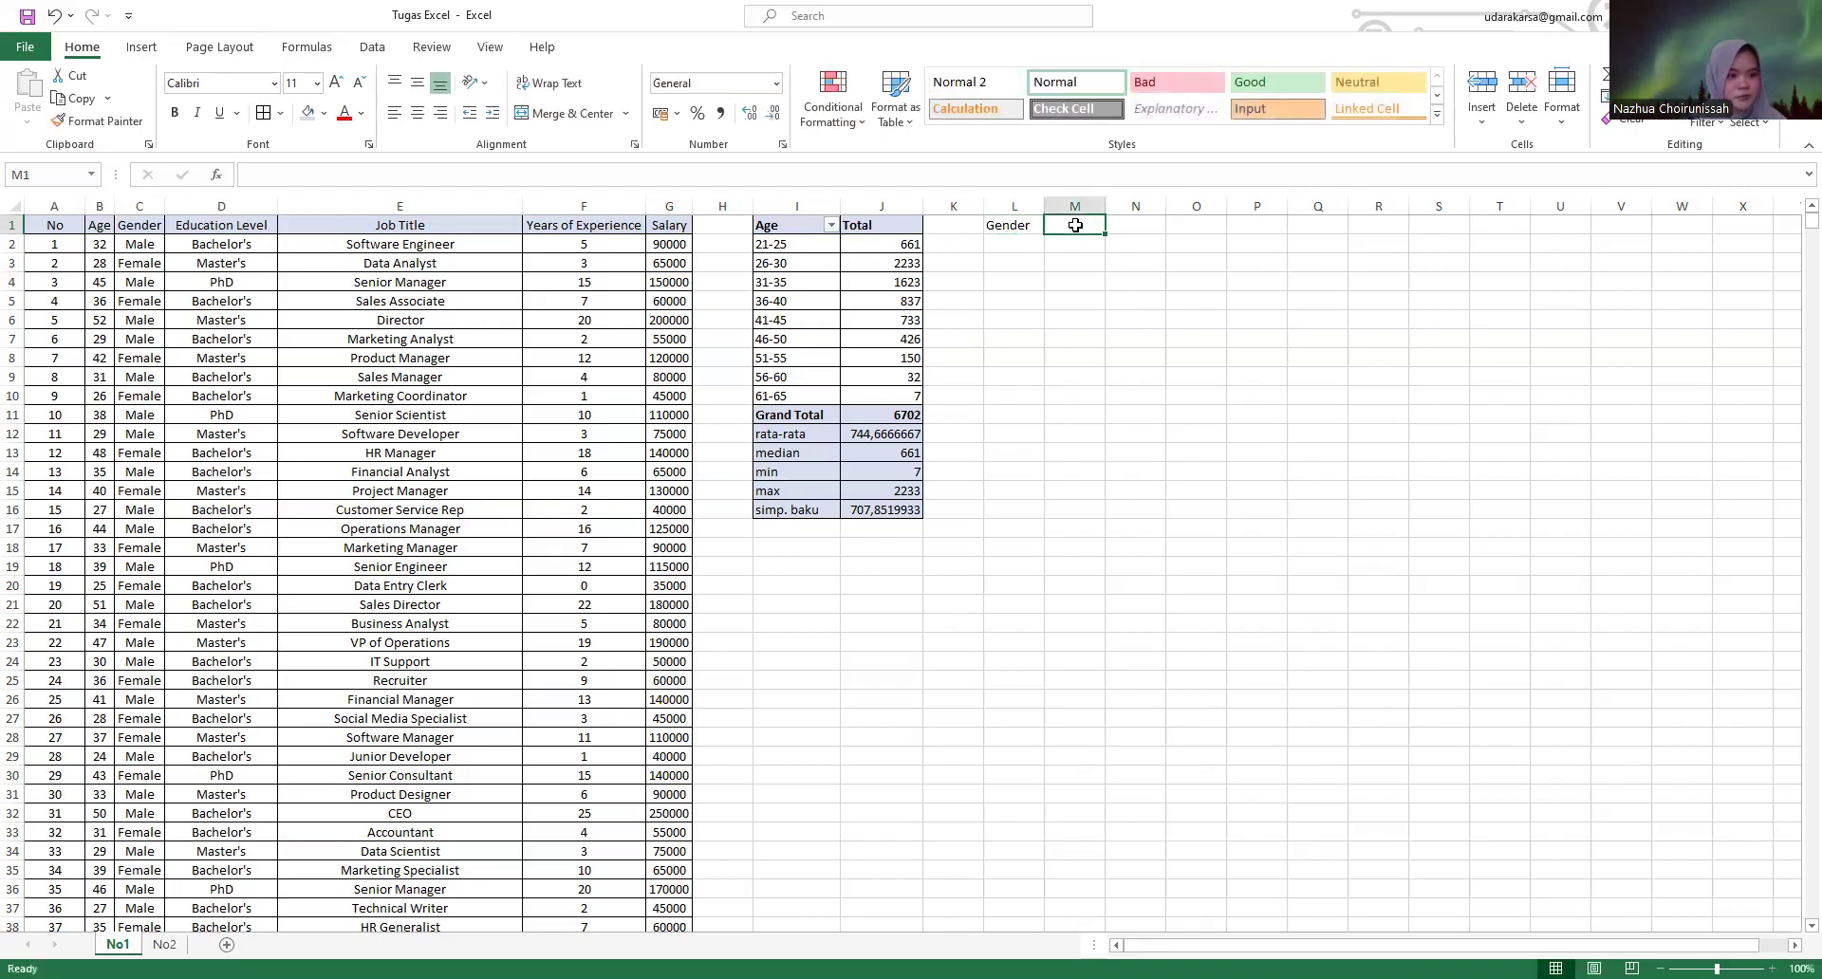
pyautogui.write('Jumlah')
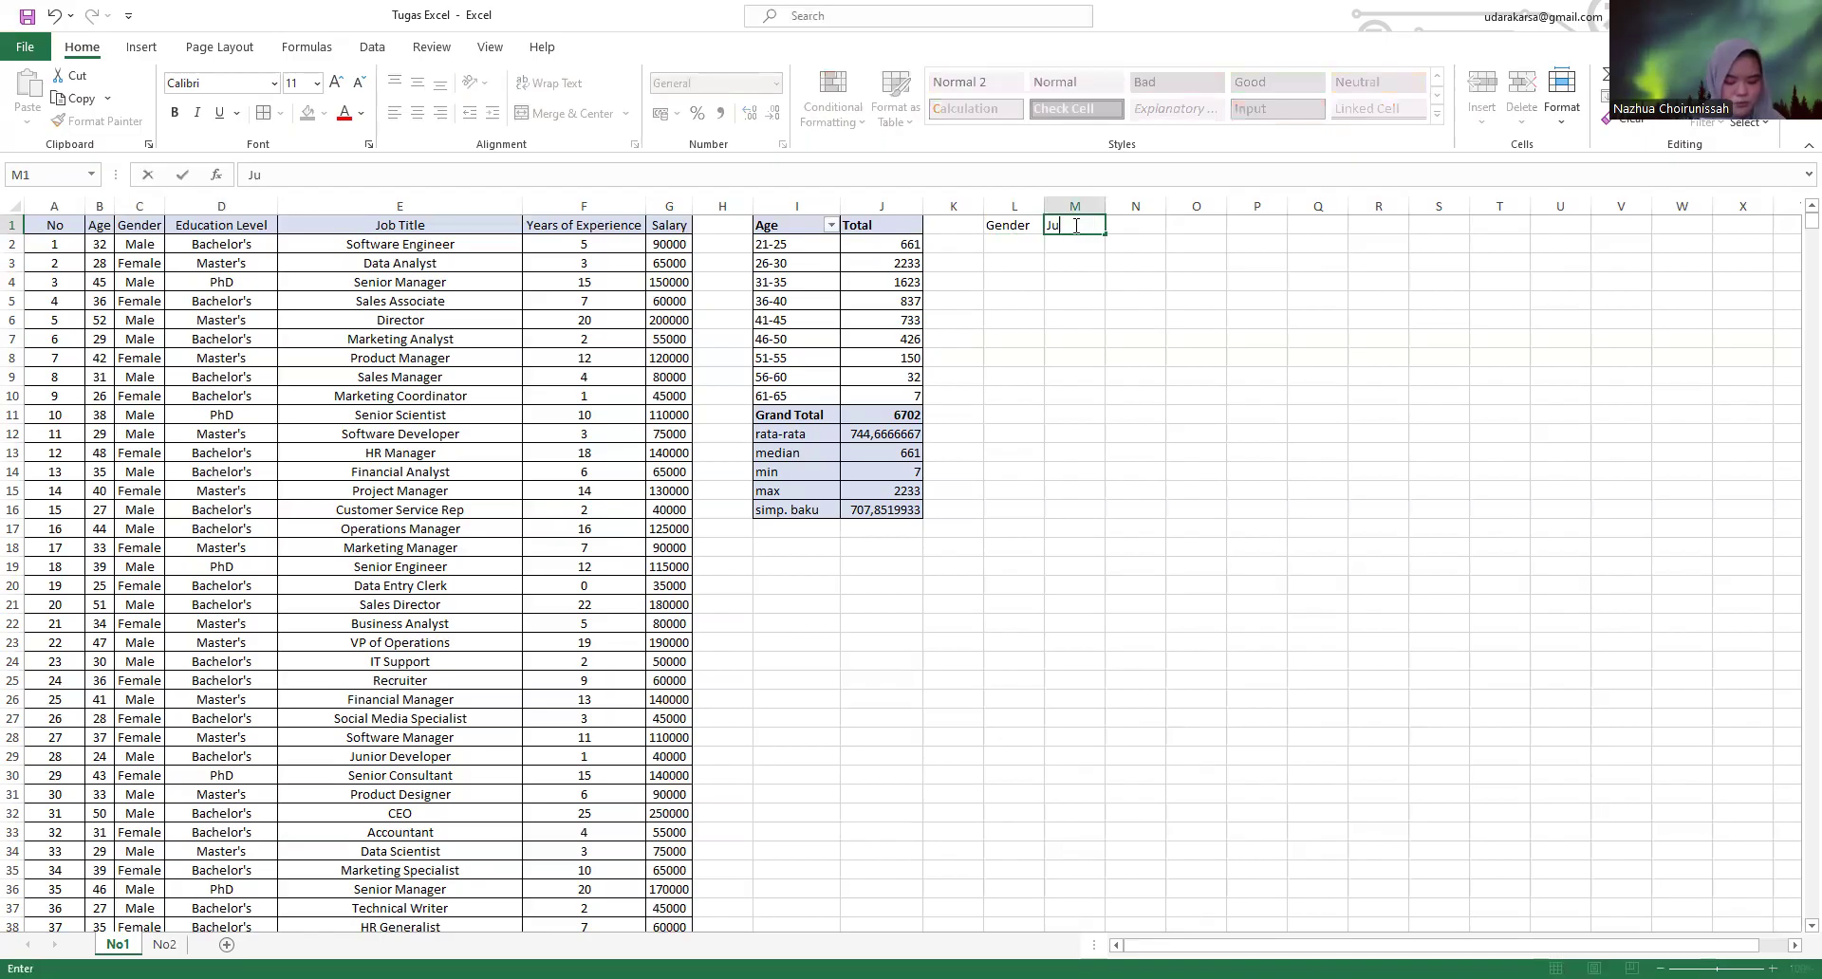
pyautogui.click(1008, 225)
# - List the distinct genders from C2:C6703 with a UNIQUE formula in cell L2
pyautogui.click(1009, 244)
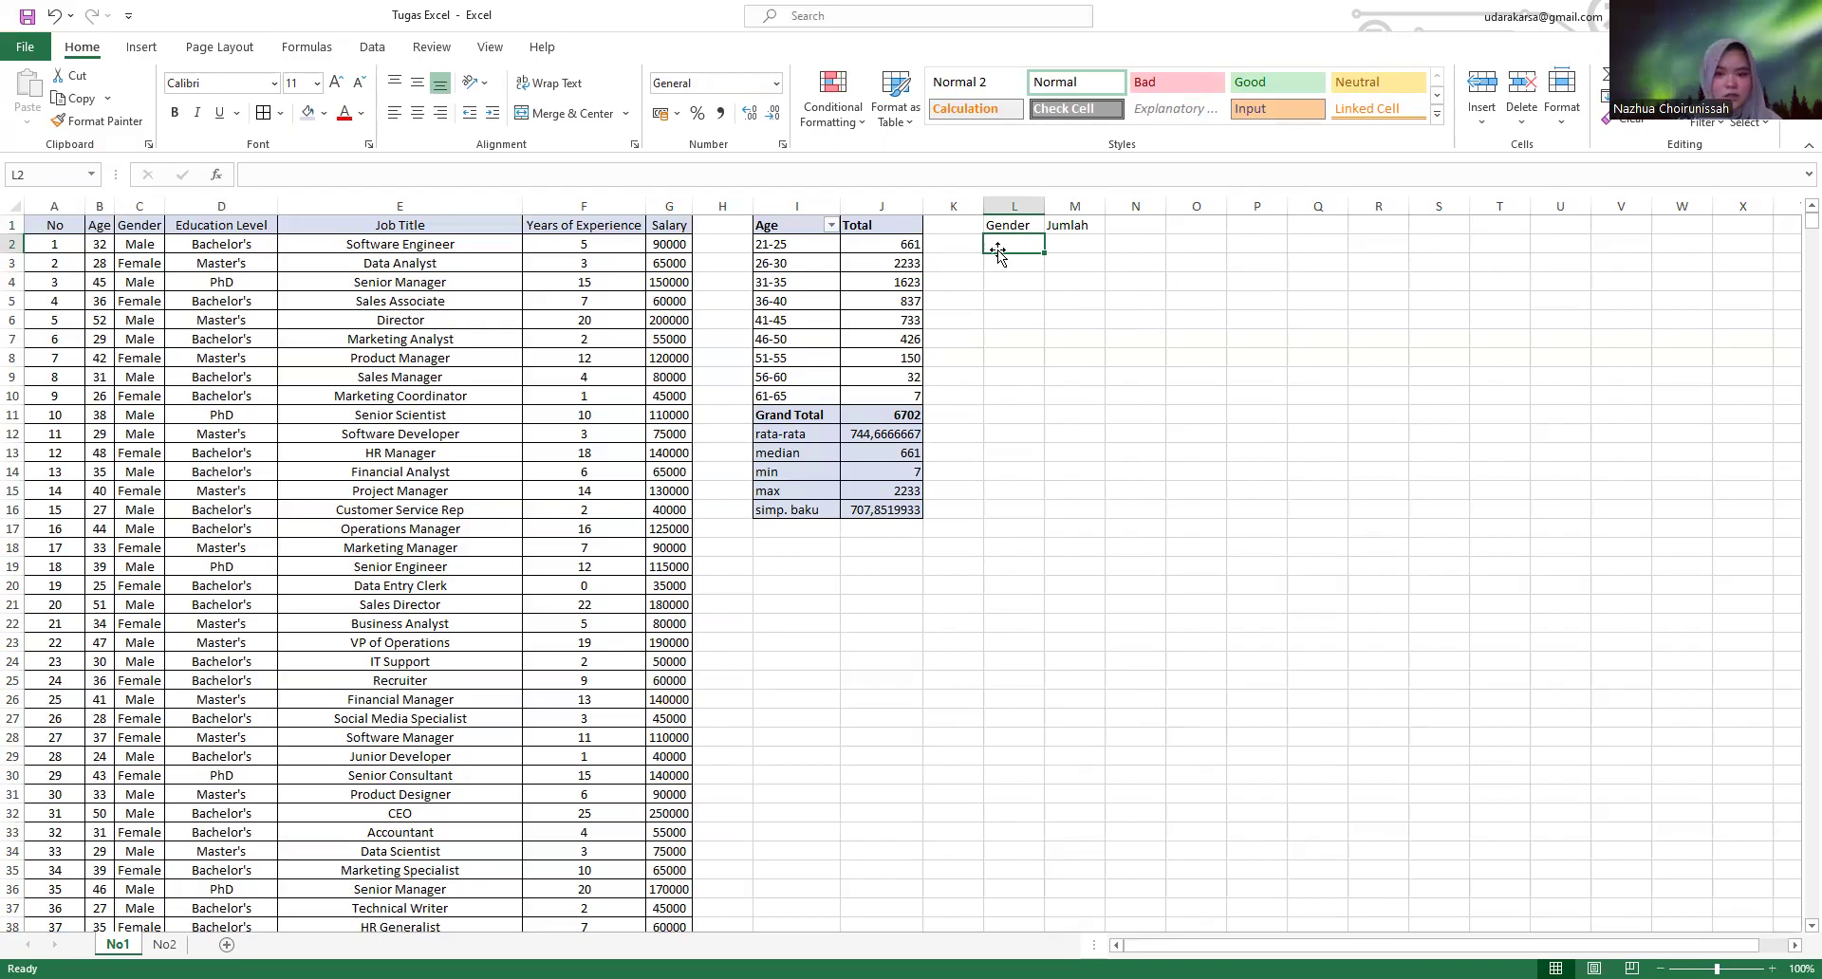
pyautogui.write('=')
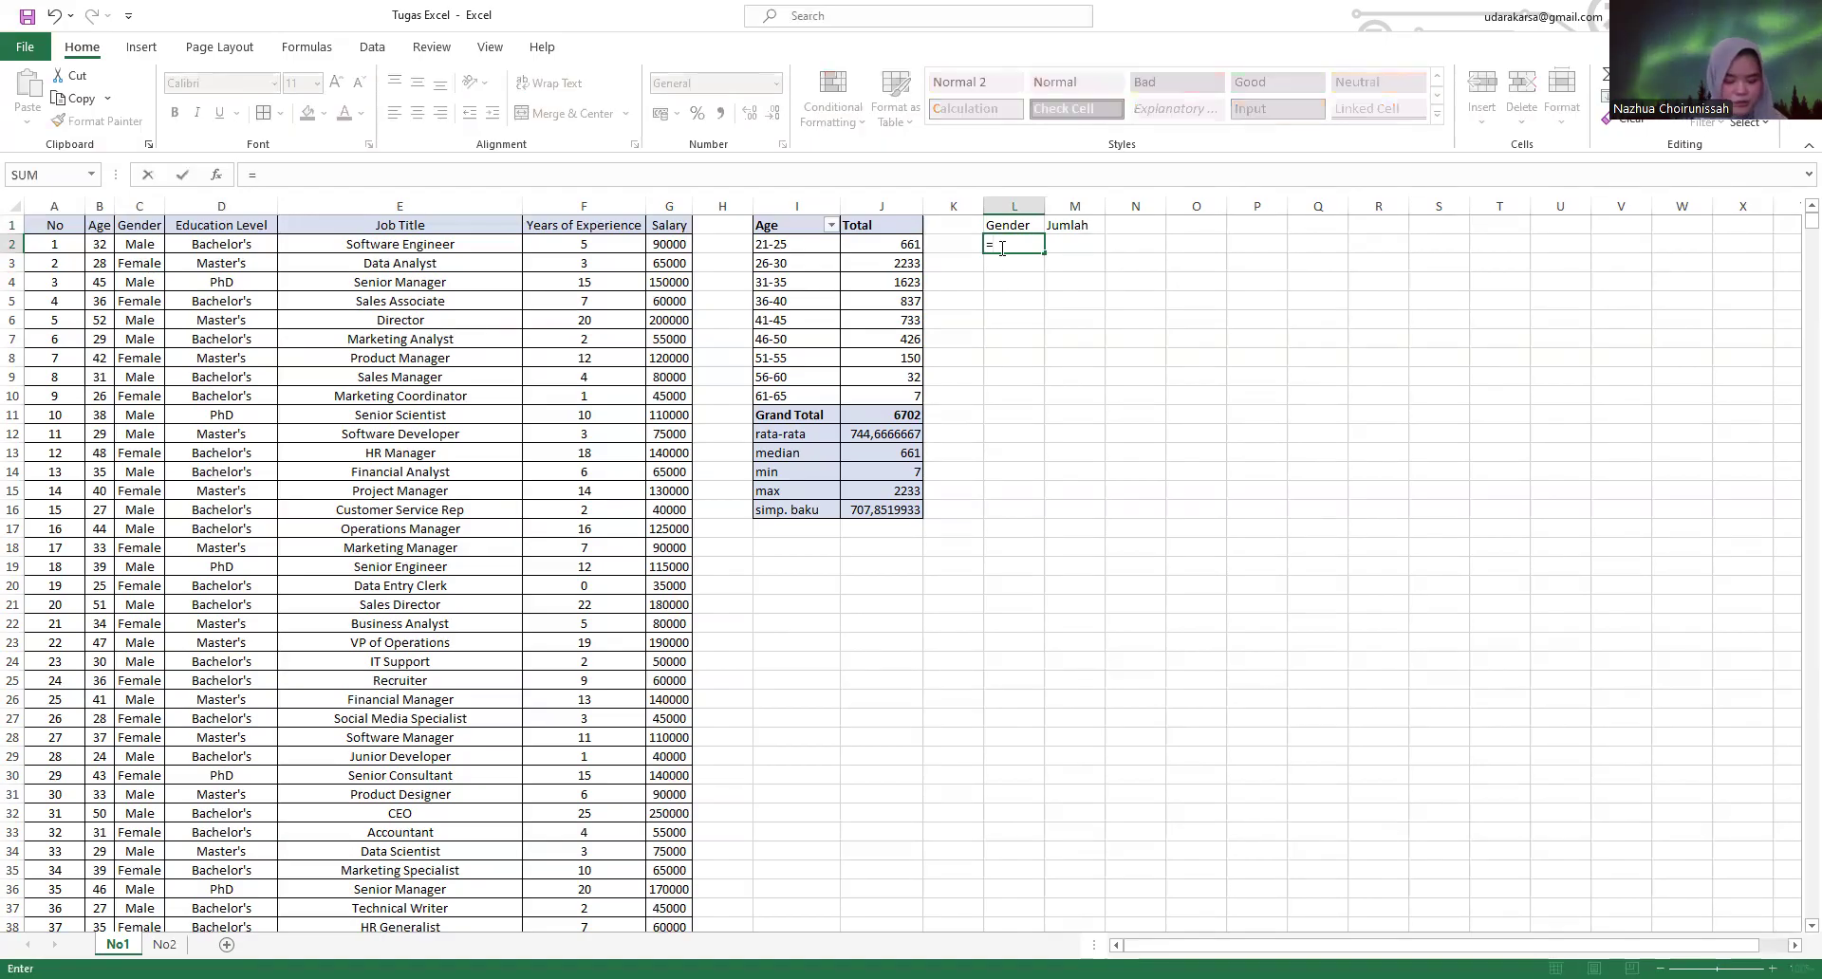
pyautogui.write('unique')
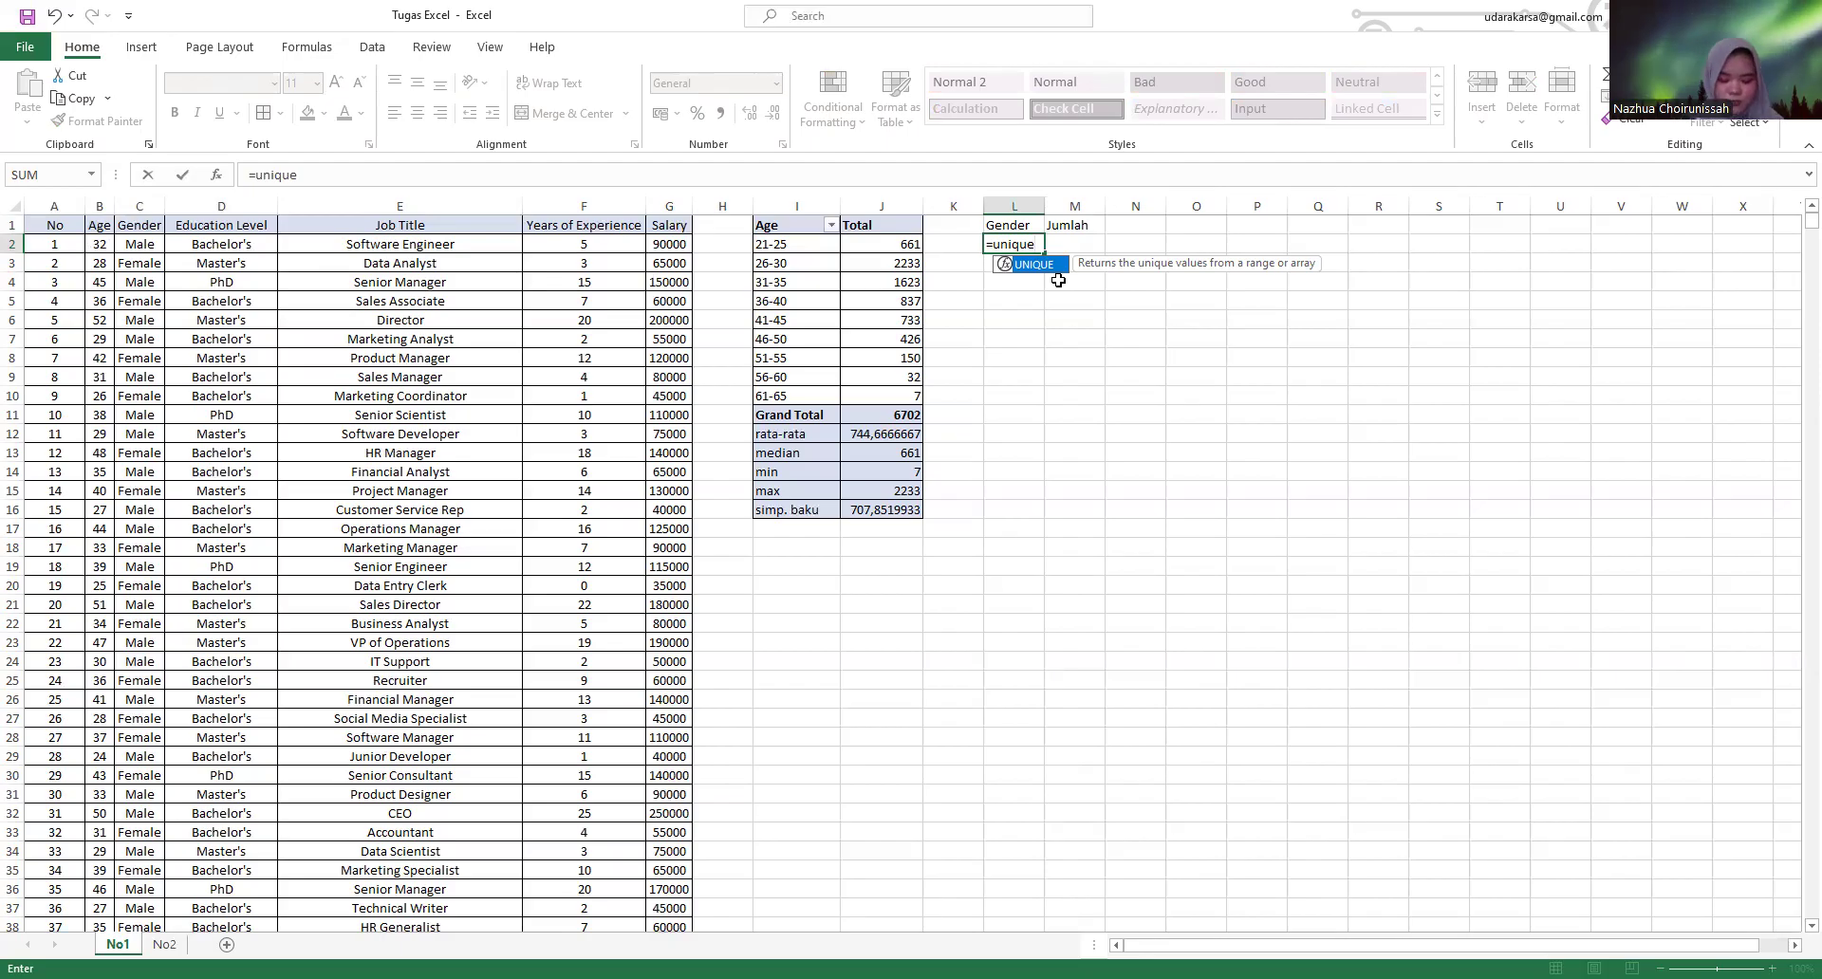
pyautogui.write('(')
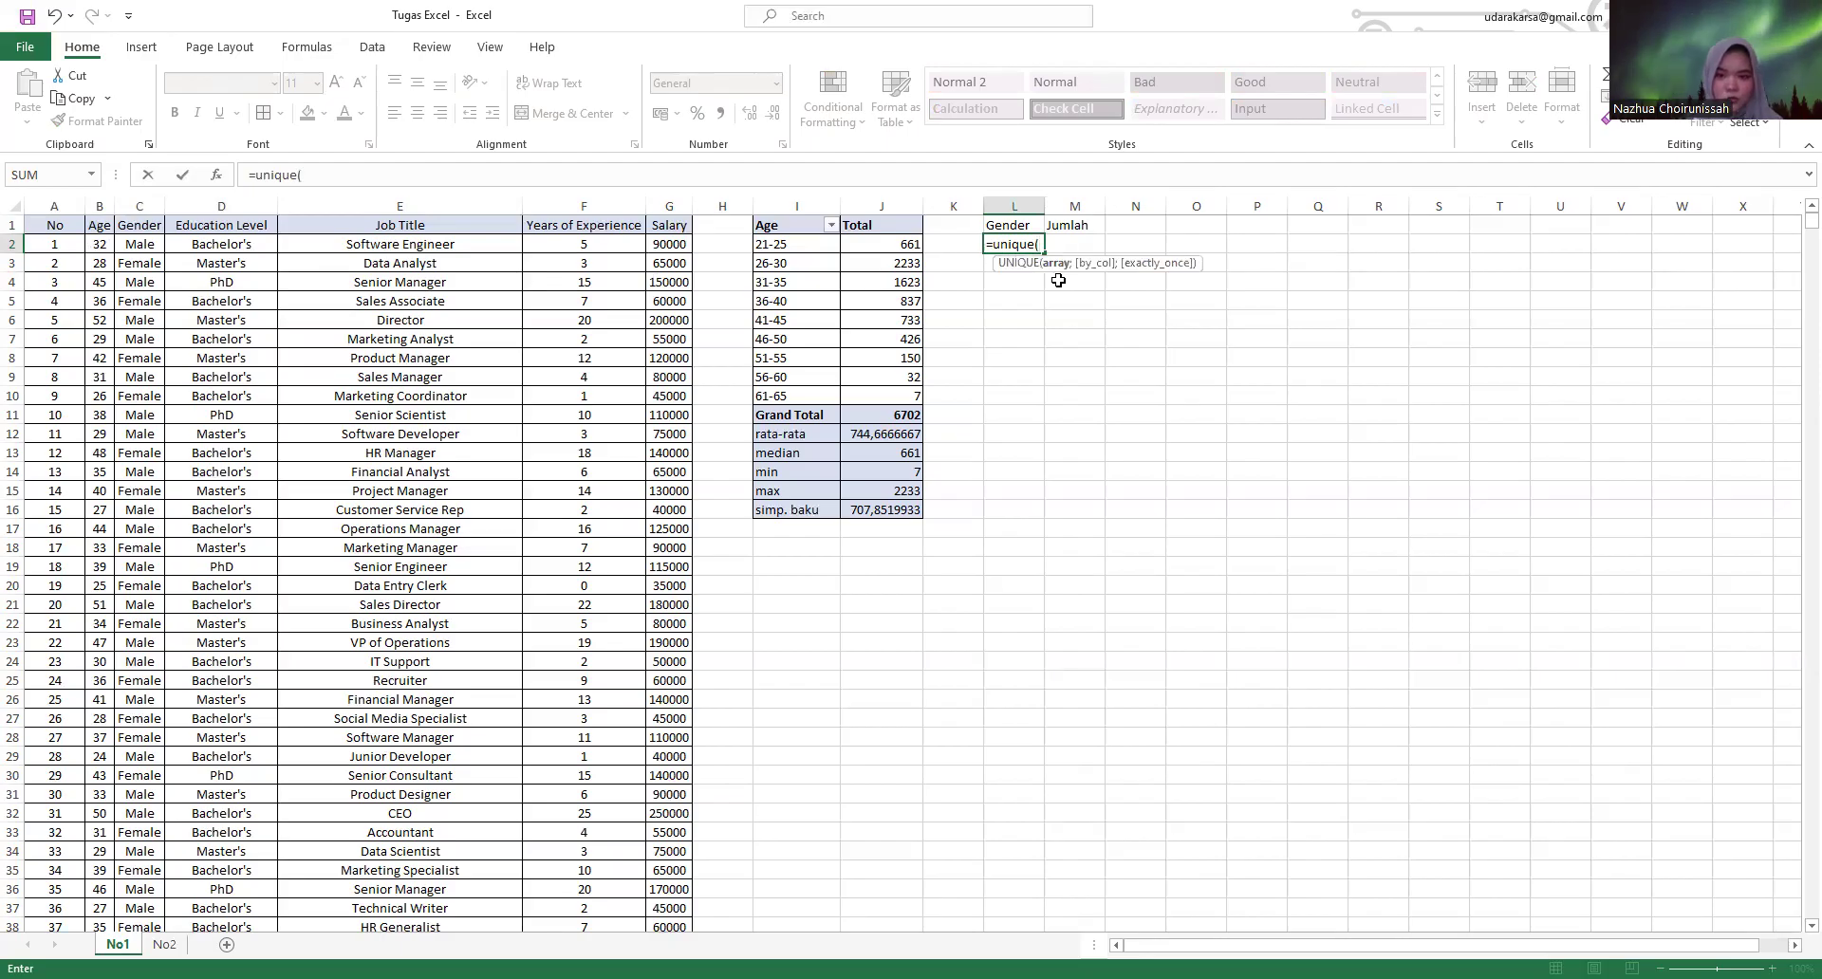
pyautogui.click(152, 244)
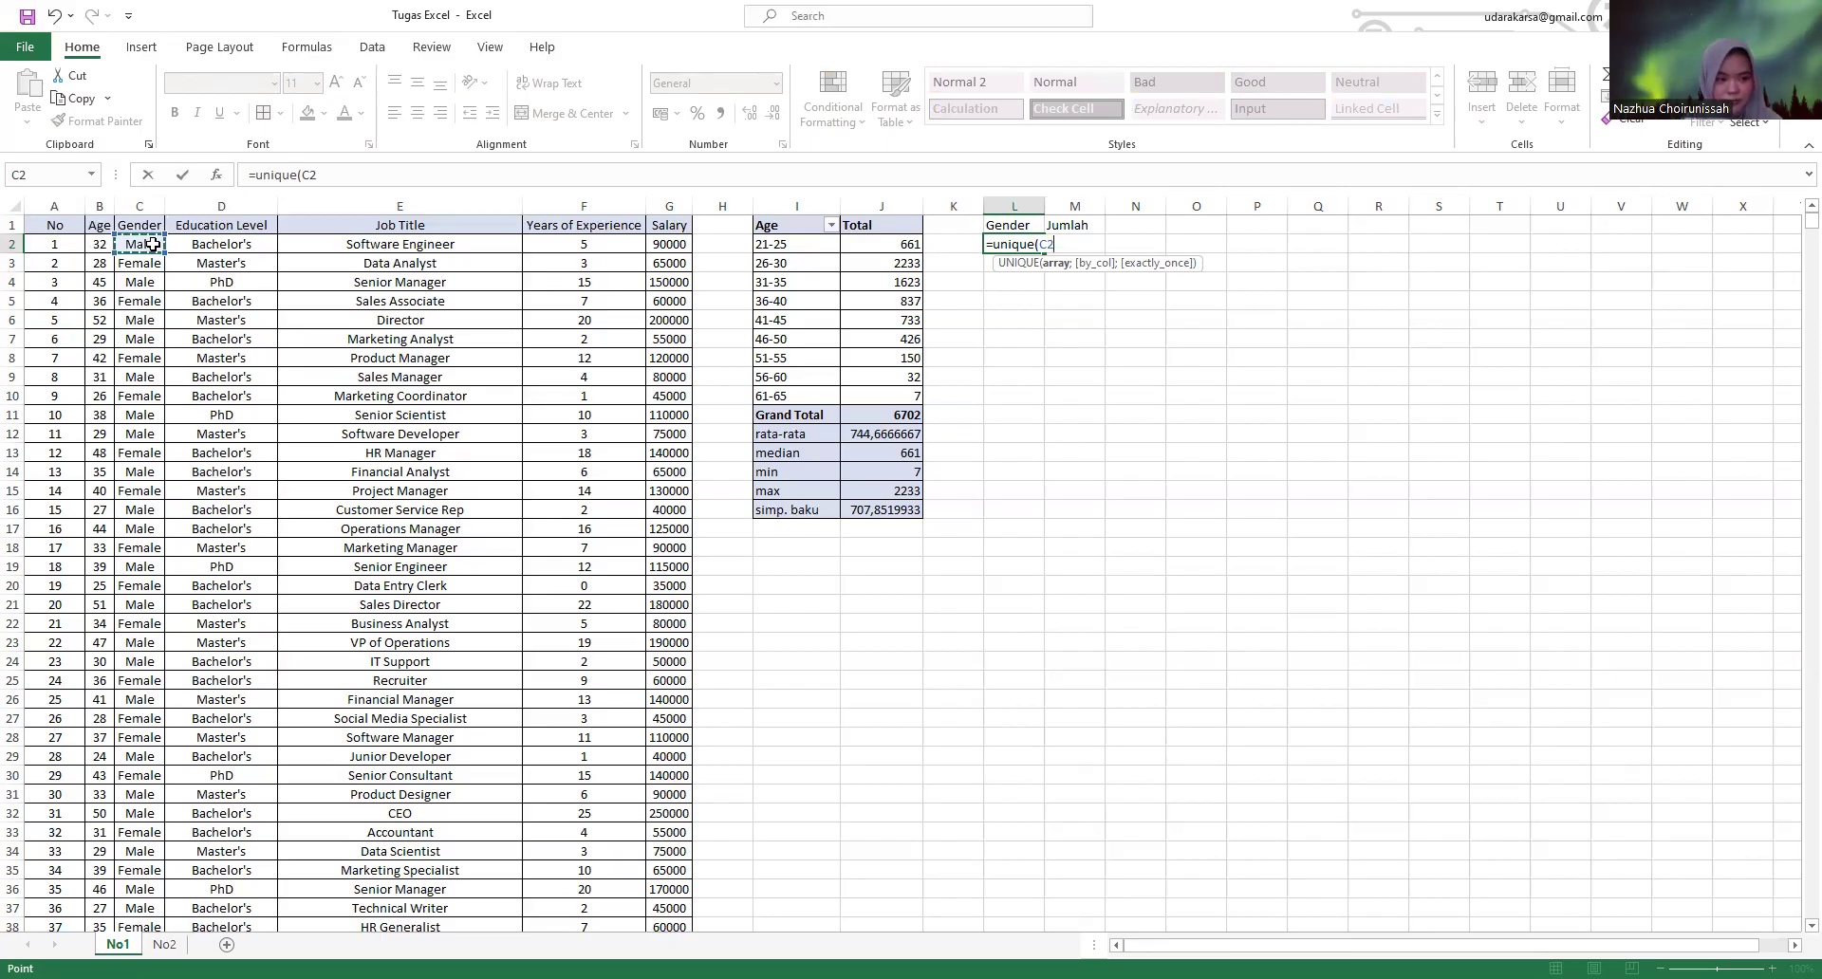
pyautogui.hotkey('ctrl', 'shift', 'Down')
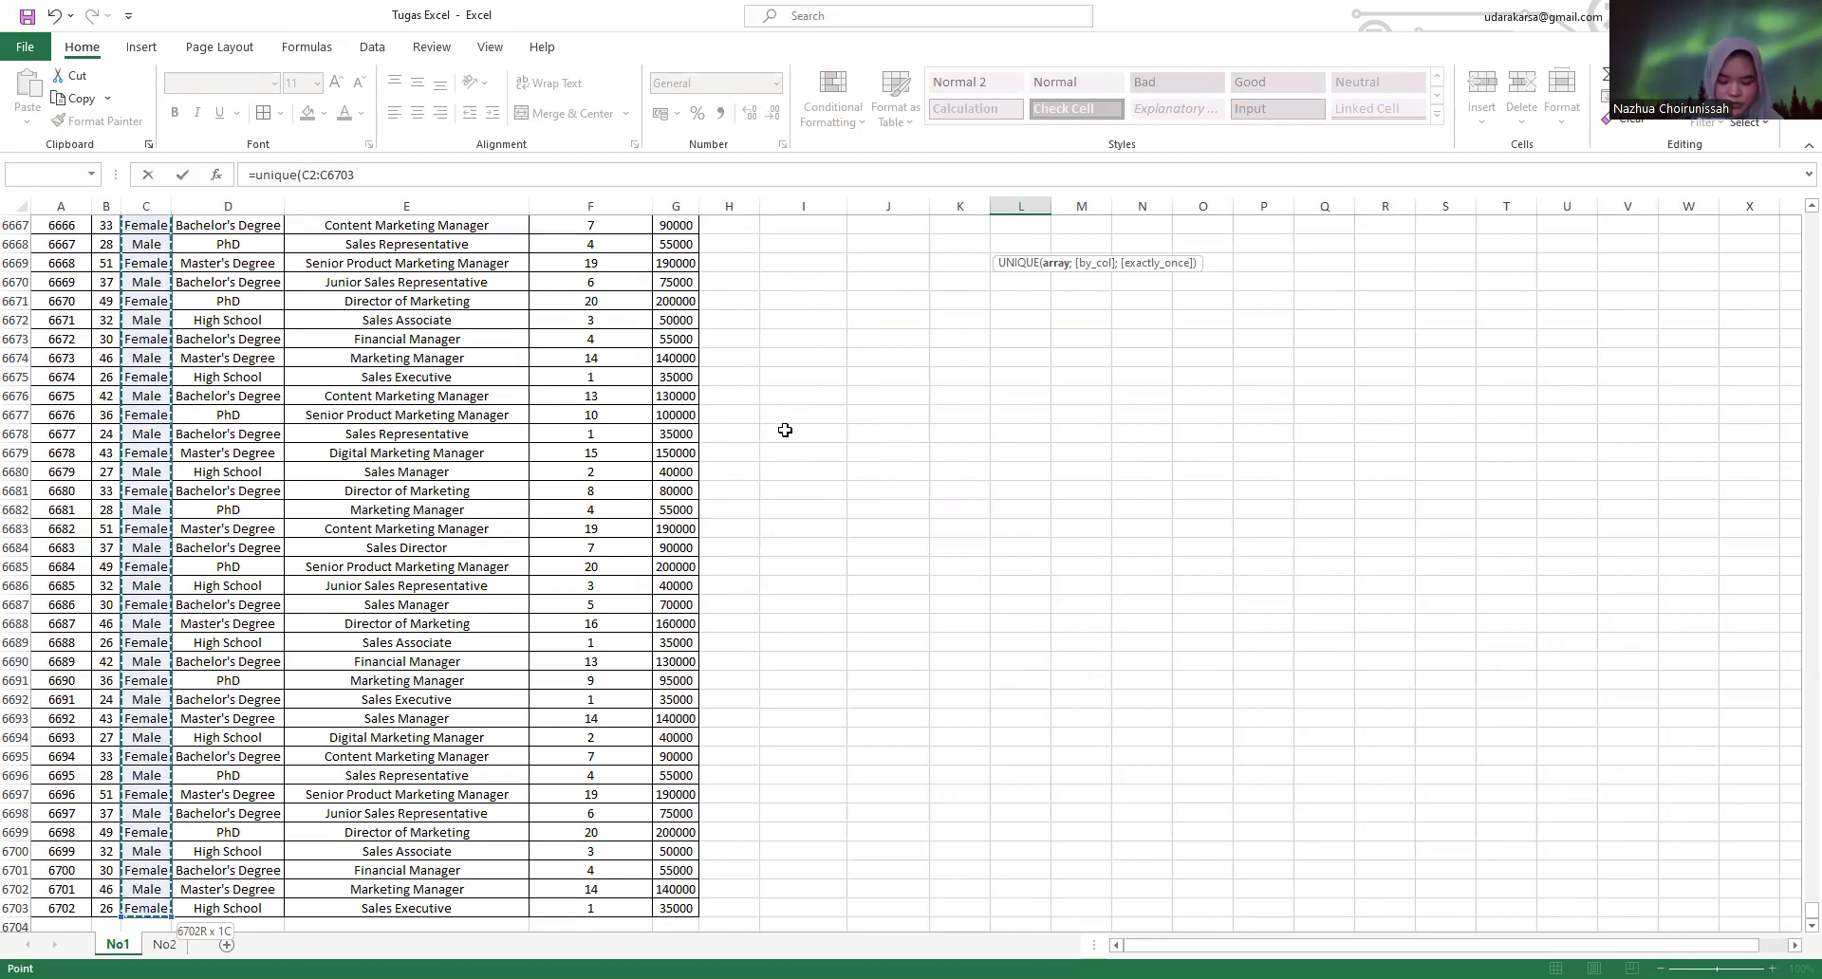
pyautogui.press('Return')
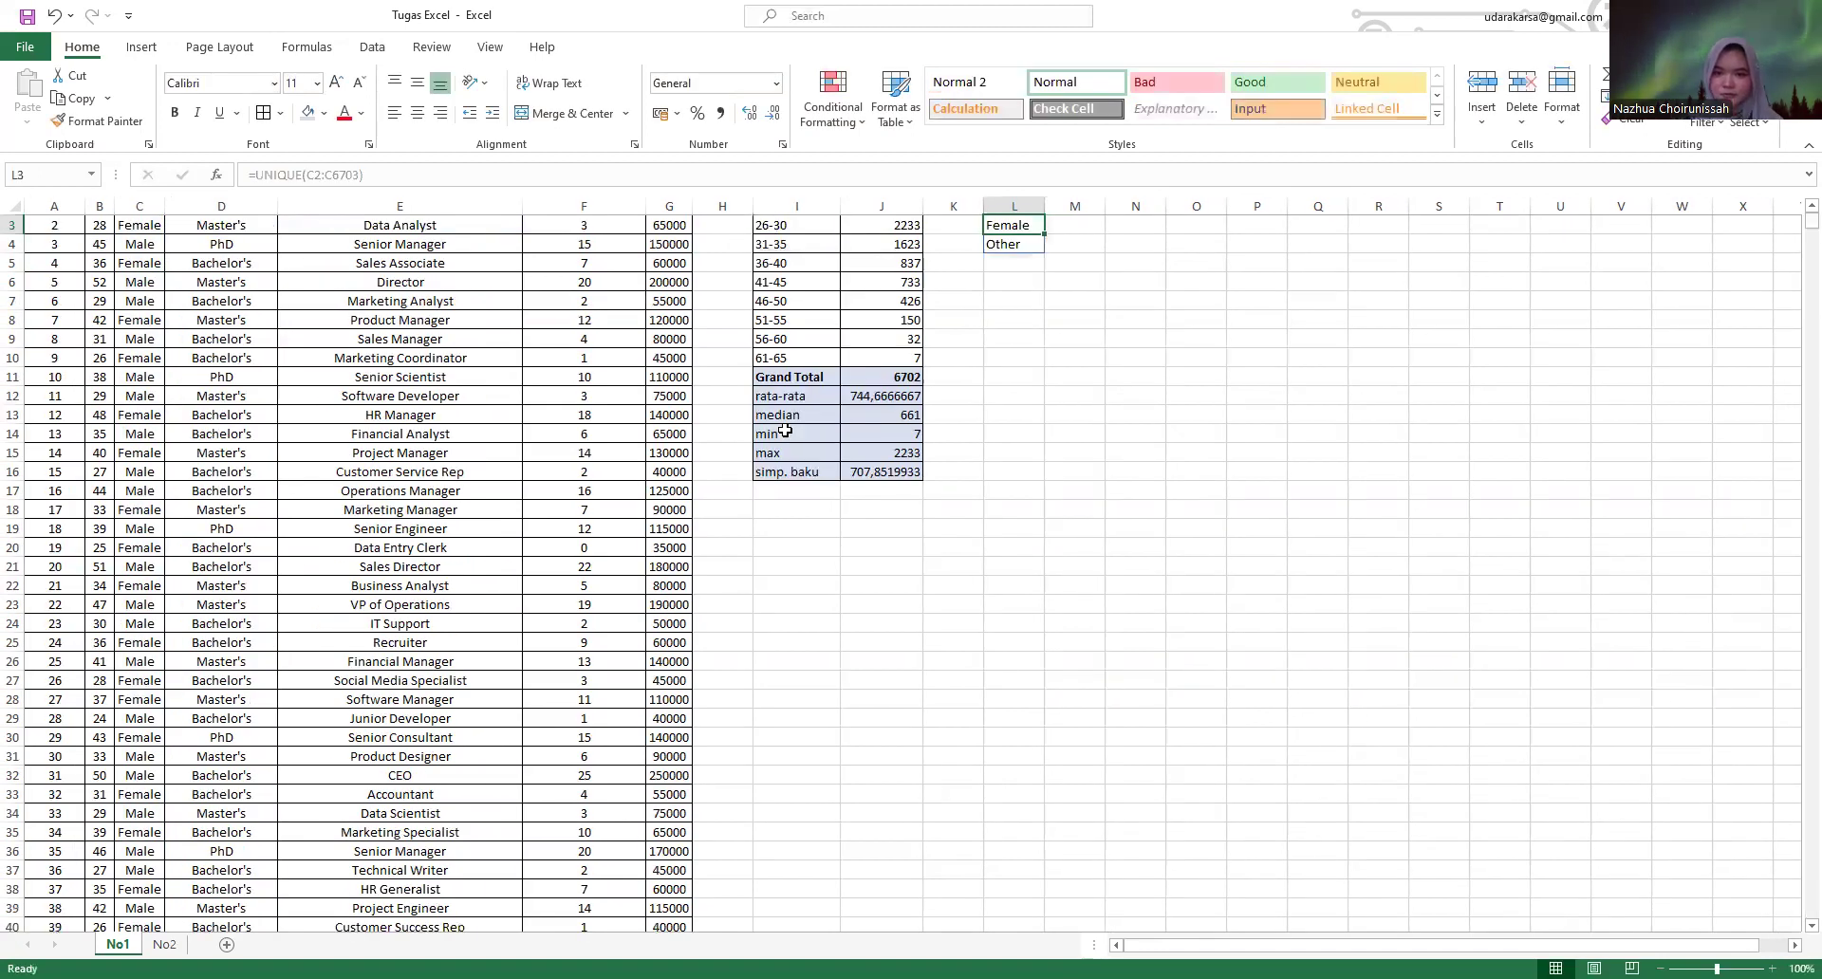
pyautogui.scroll(1, 1099, 413)
pyautogui.click(1029, 243)
pyautogui.click(1023, 264)
pyautogui.click(1021, 281)
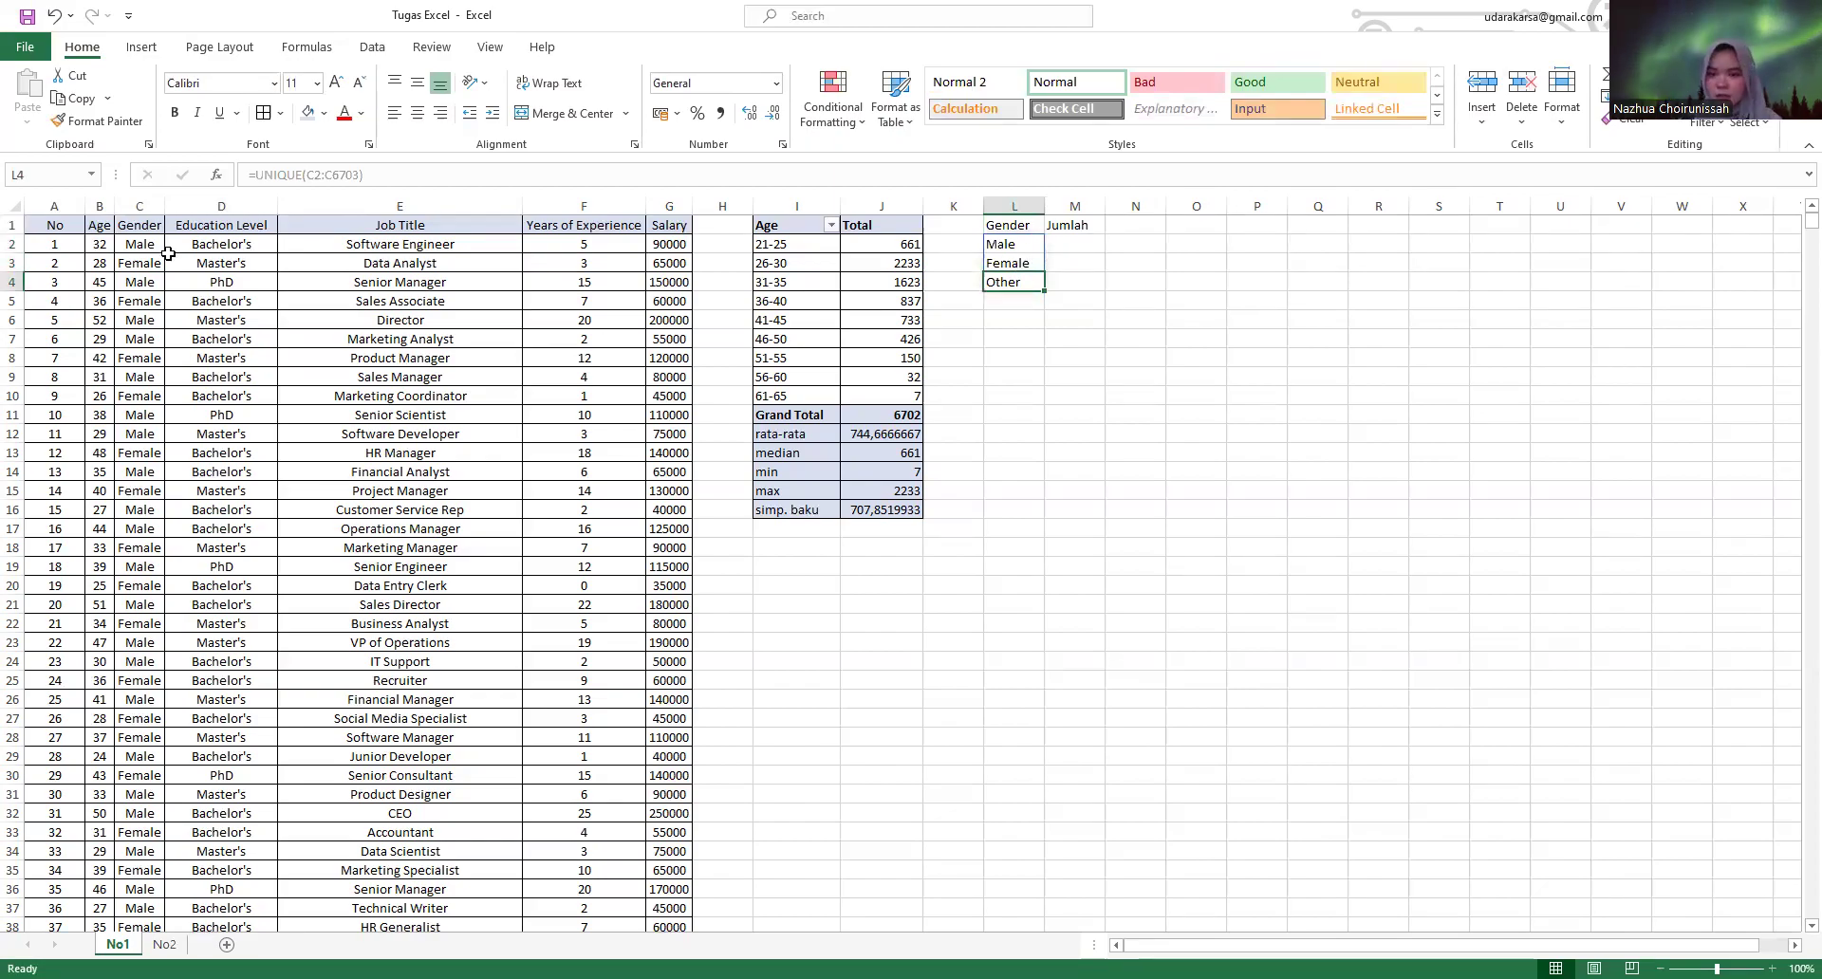
# - Count the records for each listed gender with a COUNTIF formula in M2, using range C2:C6703 and criteria L2#
pyautogui.click(1058, 241)
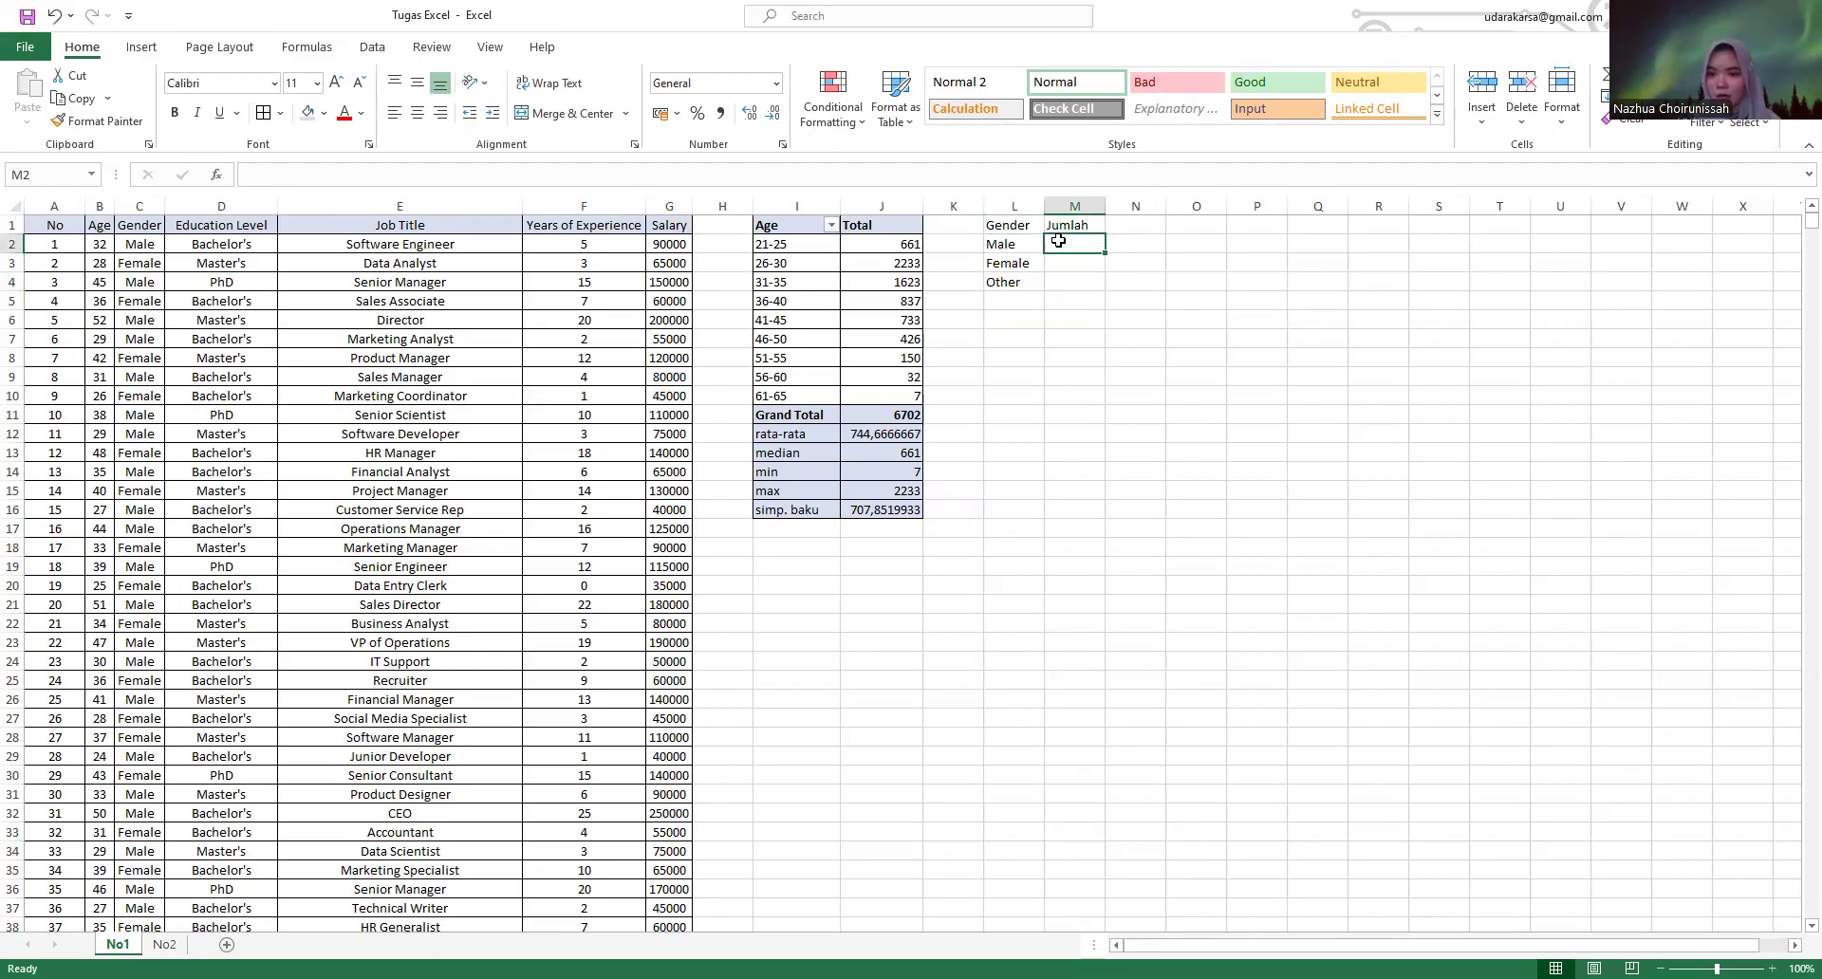
pyautogui.write('=')
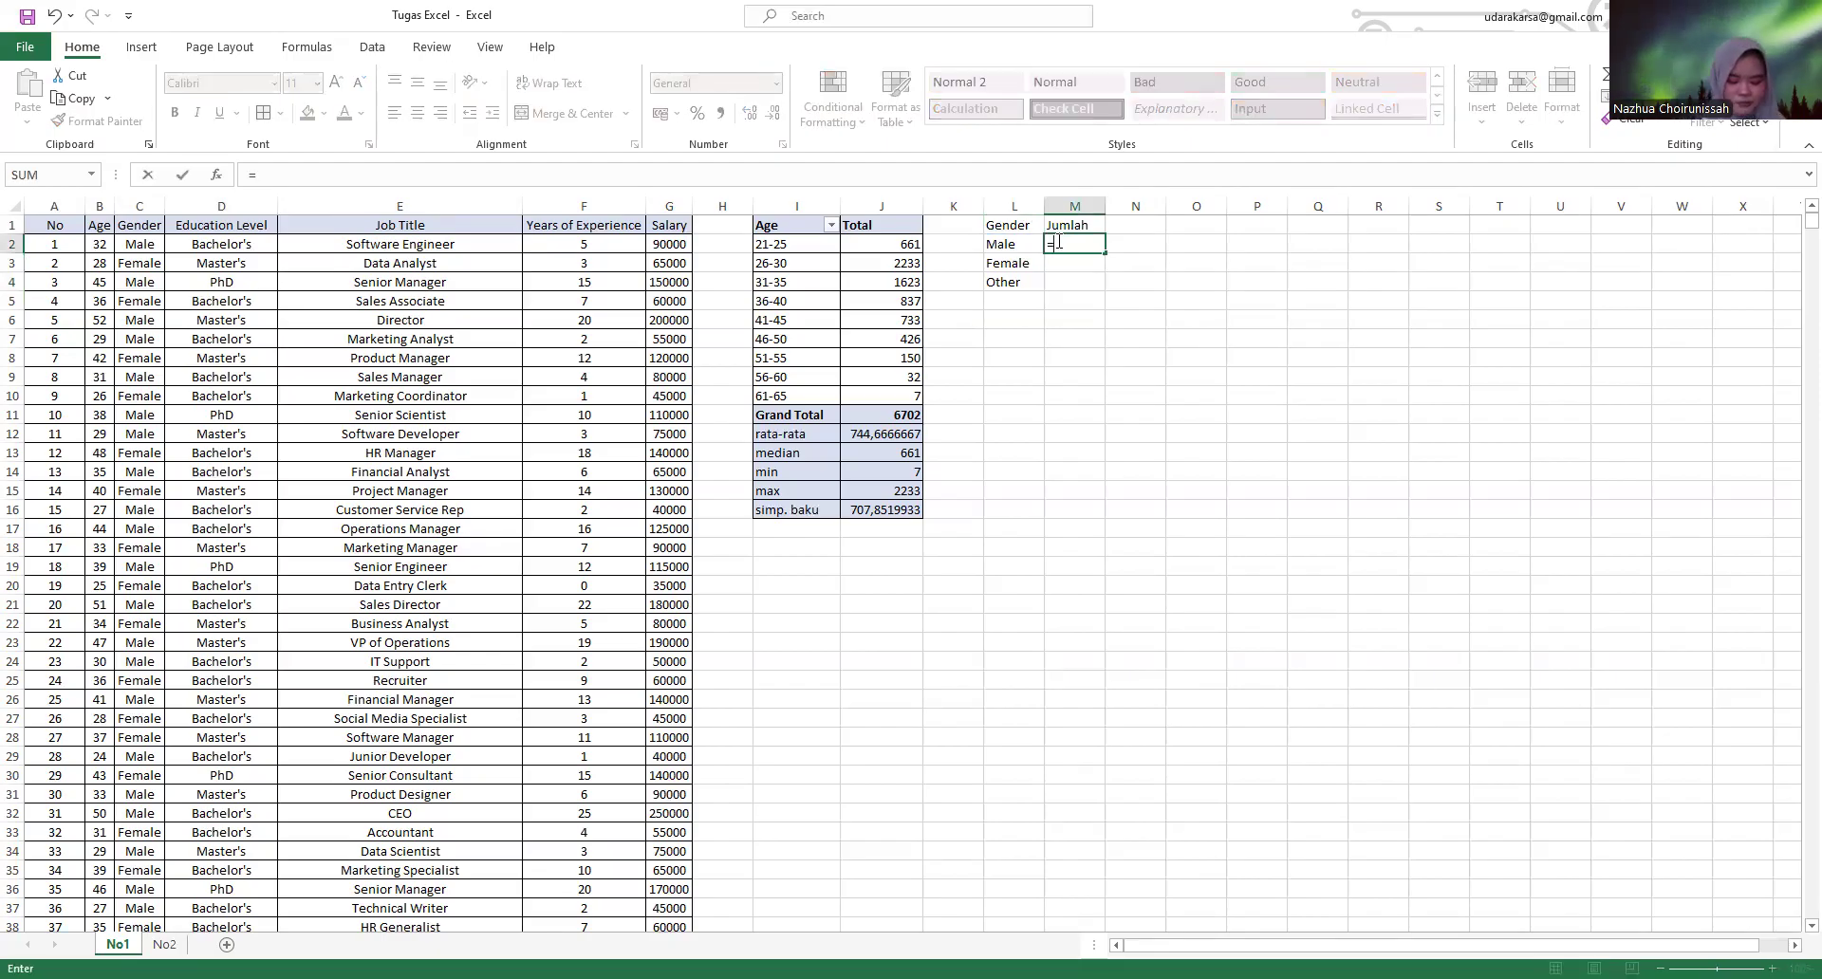
pyautogui.write('countif')
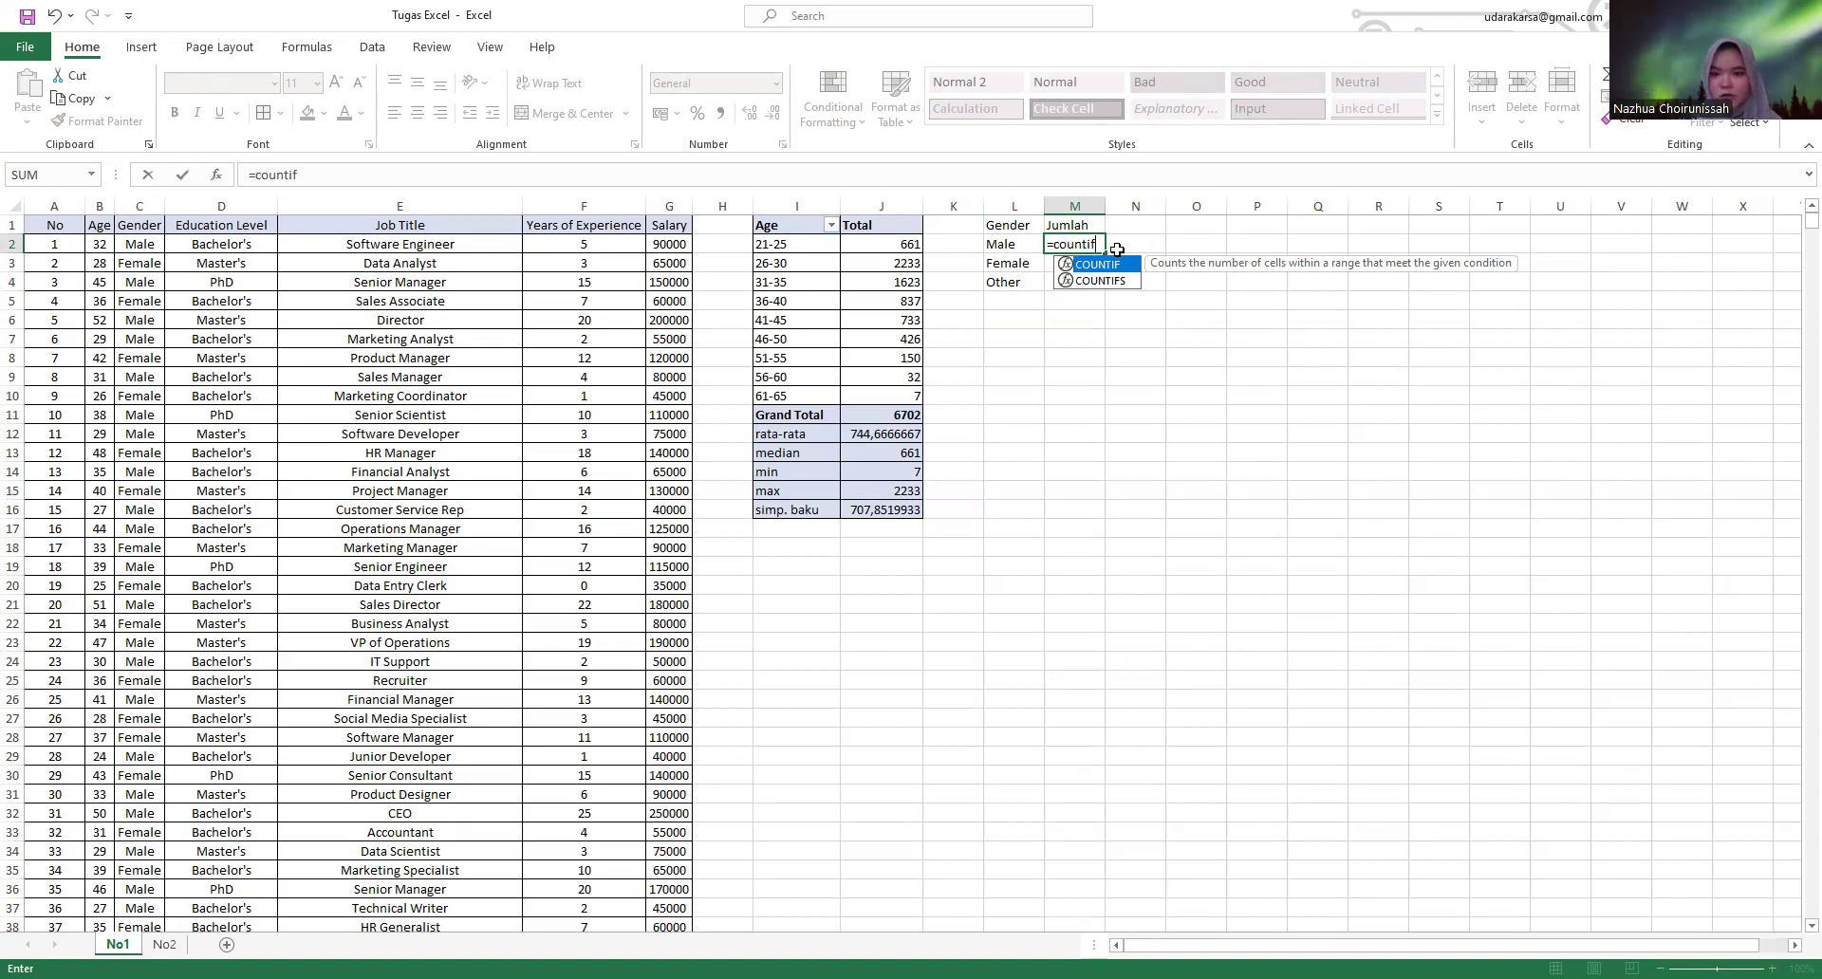
pyautogui.write('(')
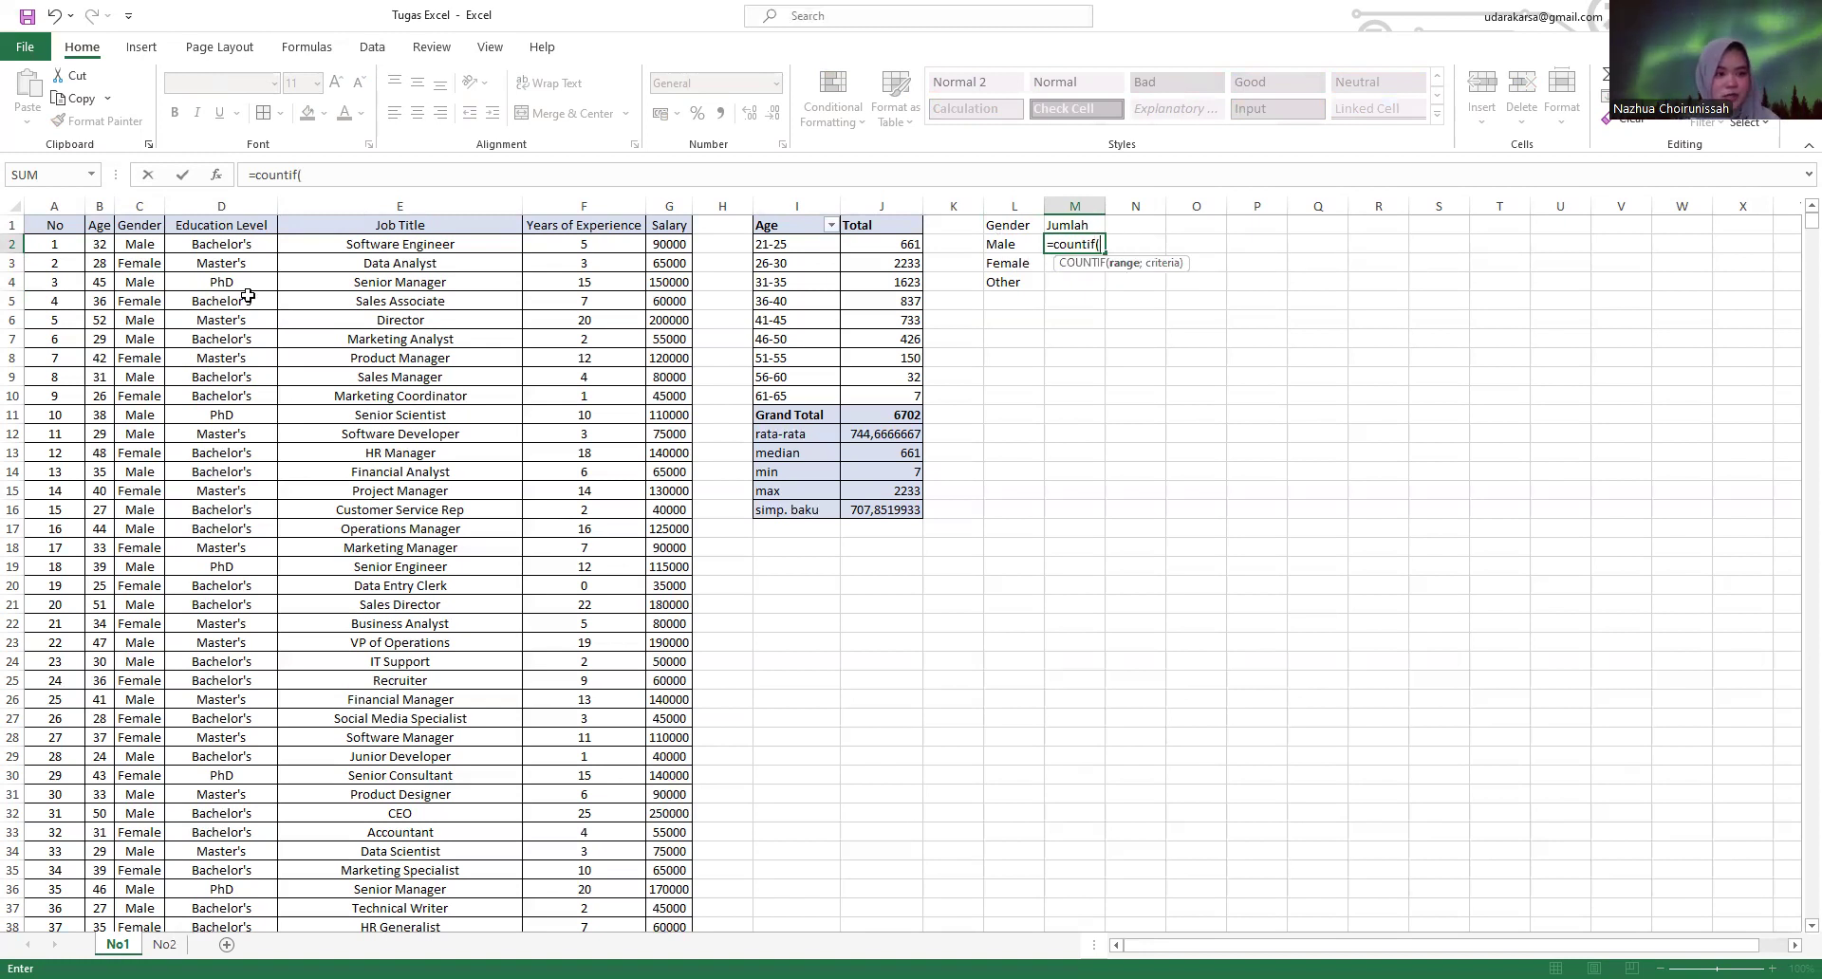
pyautogui.click(152, 246)
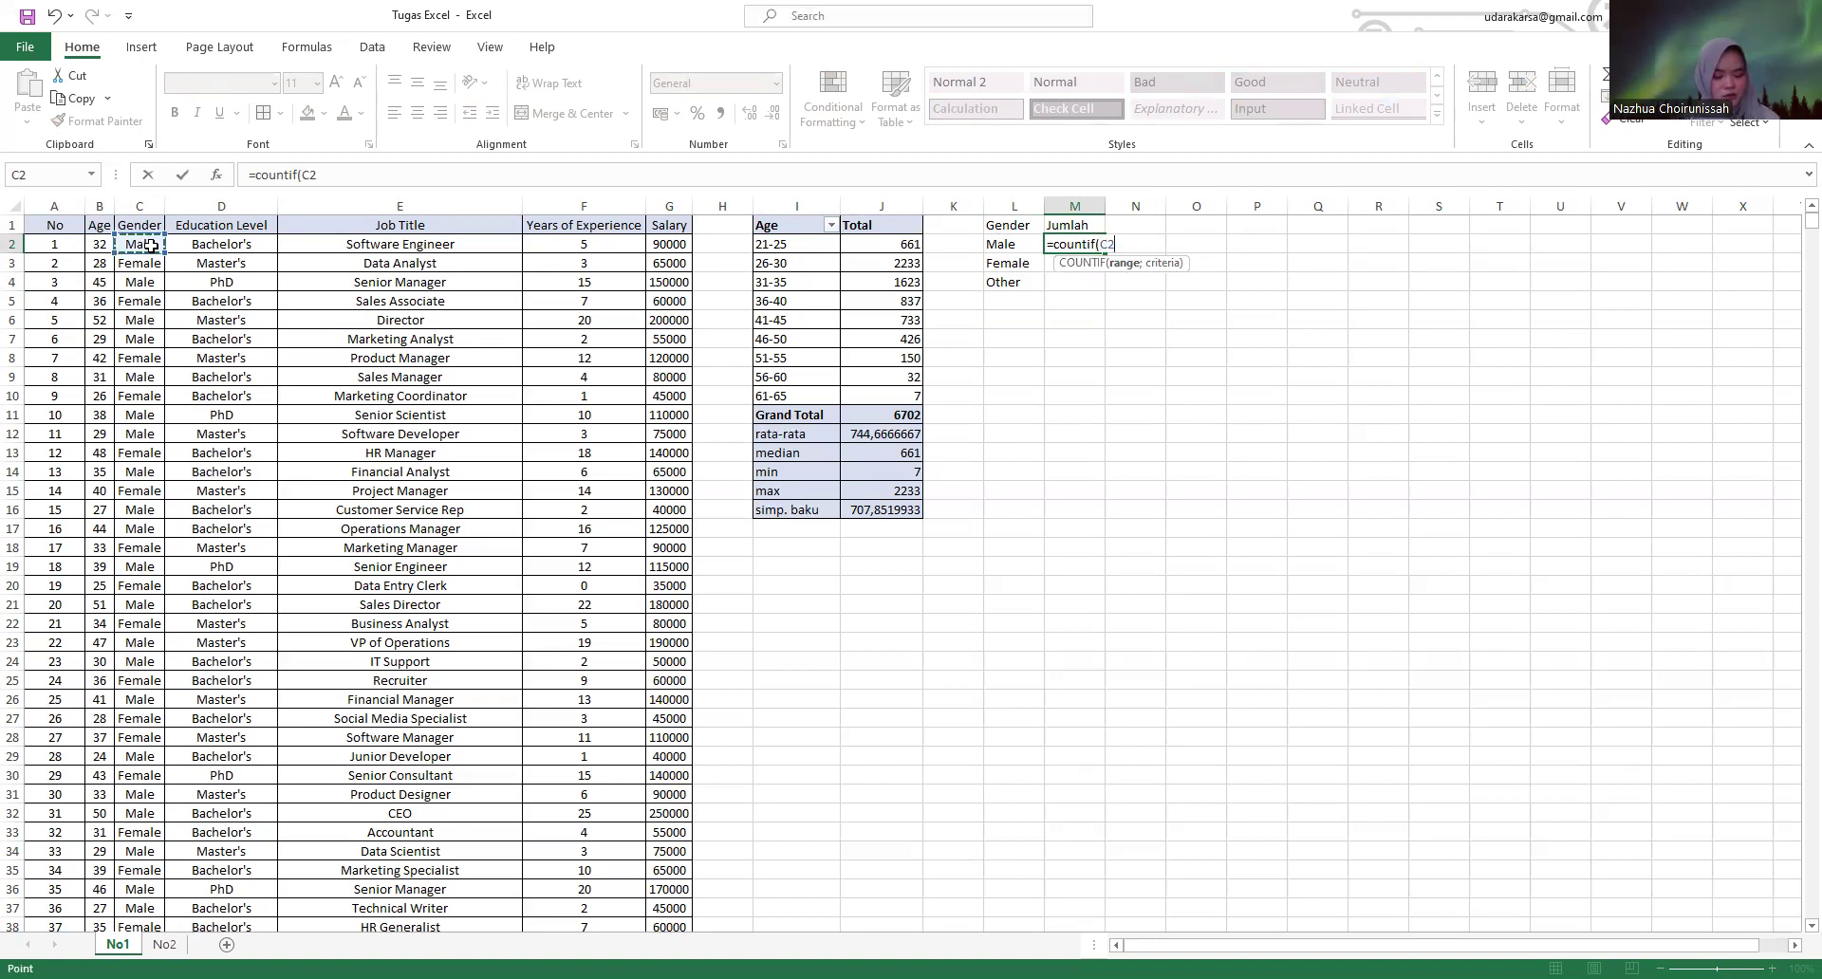
pyautogui.hotkey('ctrl', 'shift', 'Down')
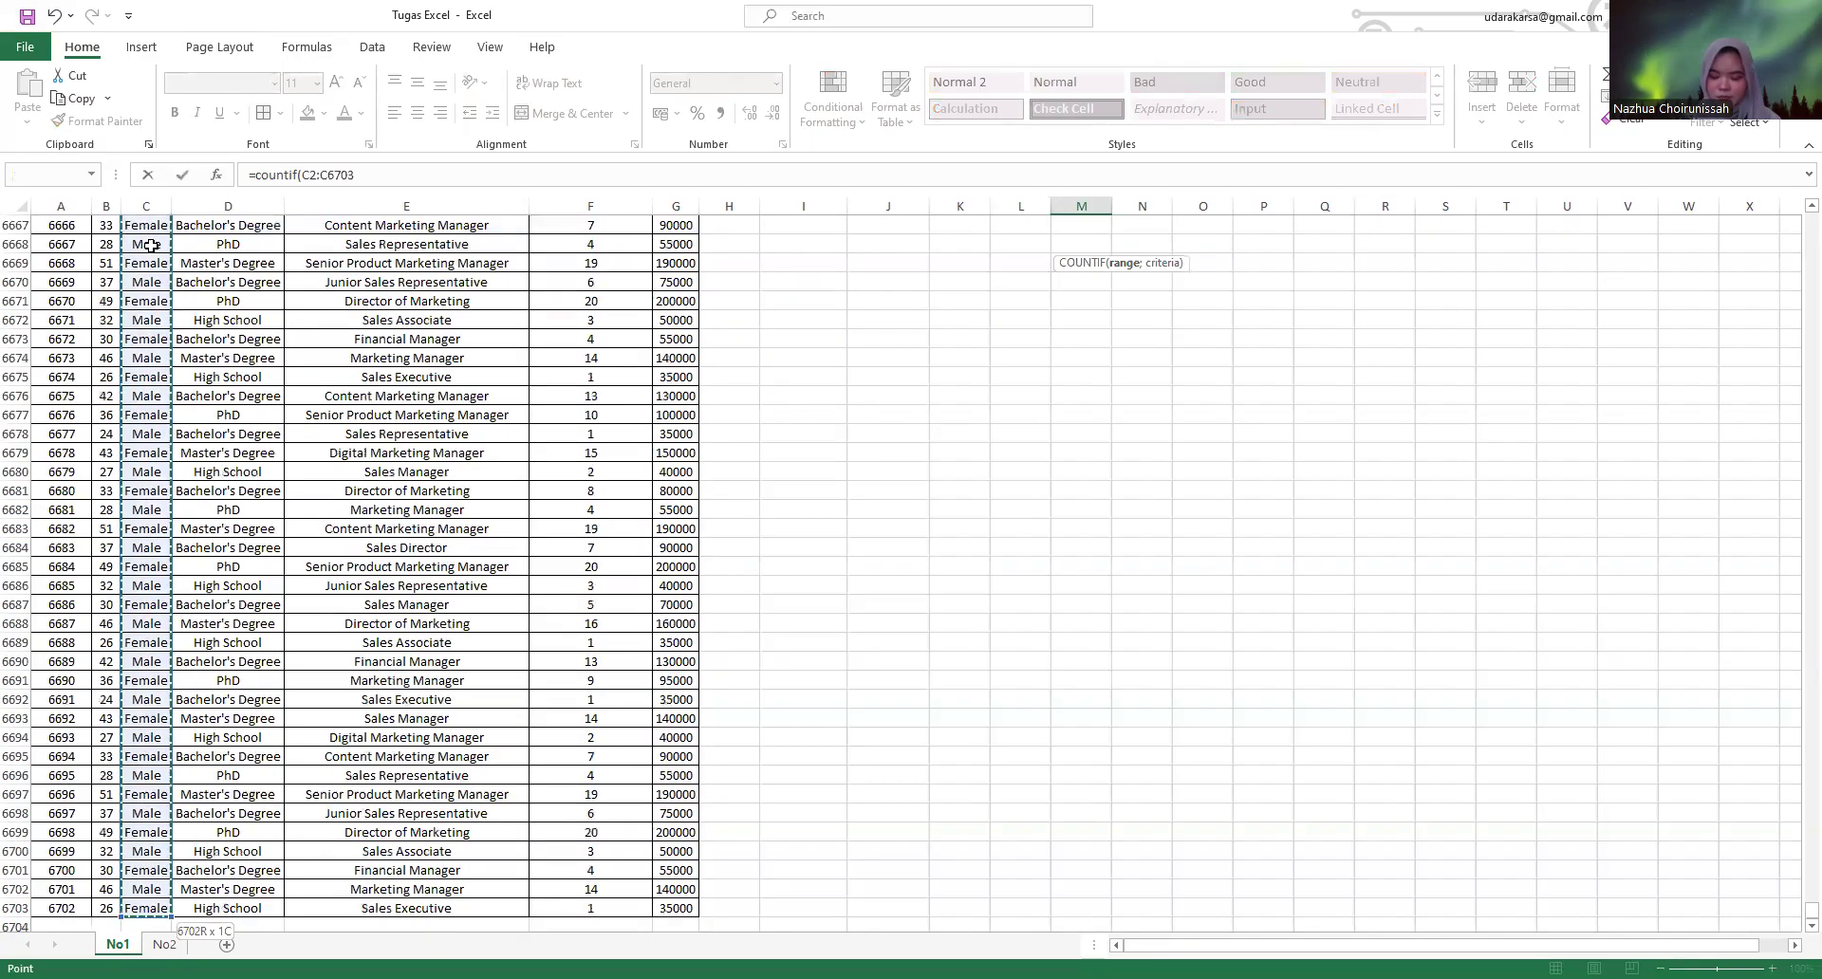
pyautogui.write(';')
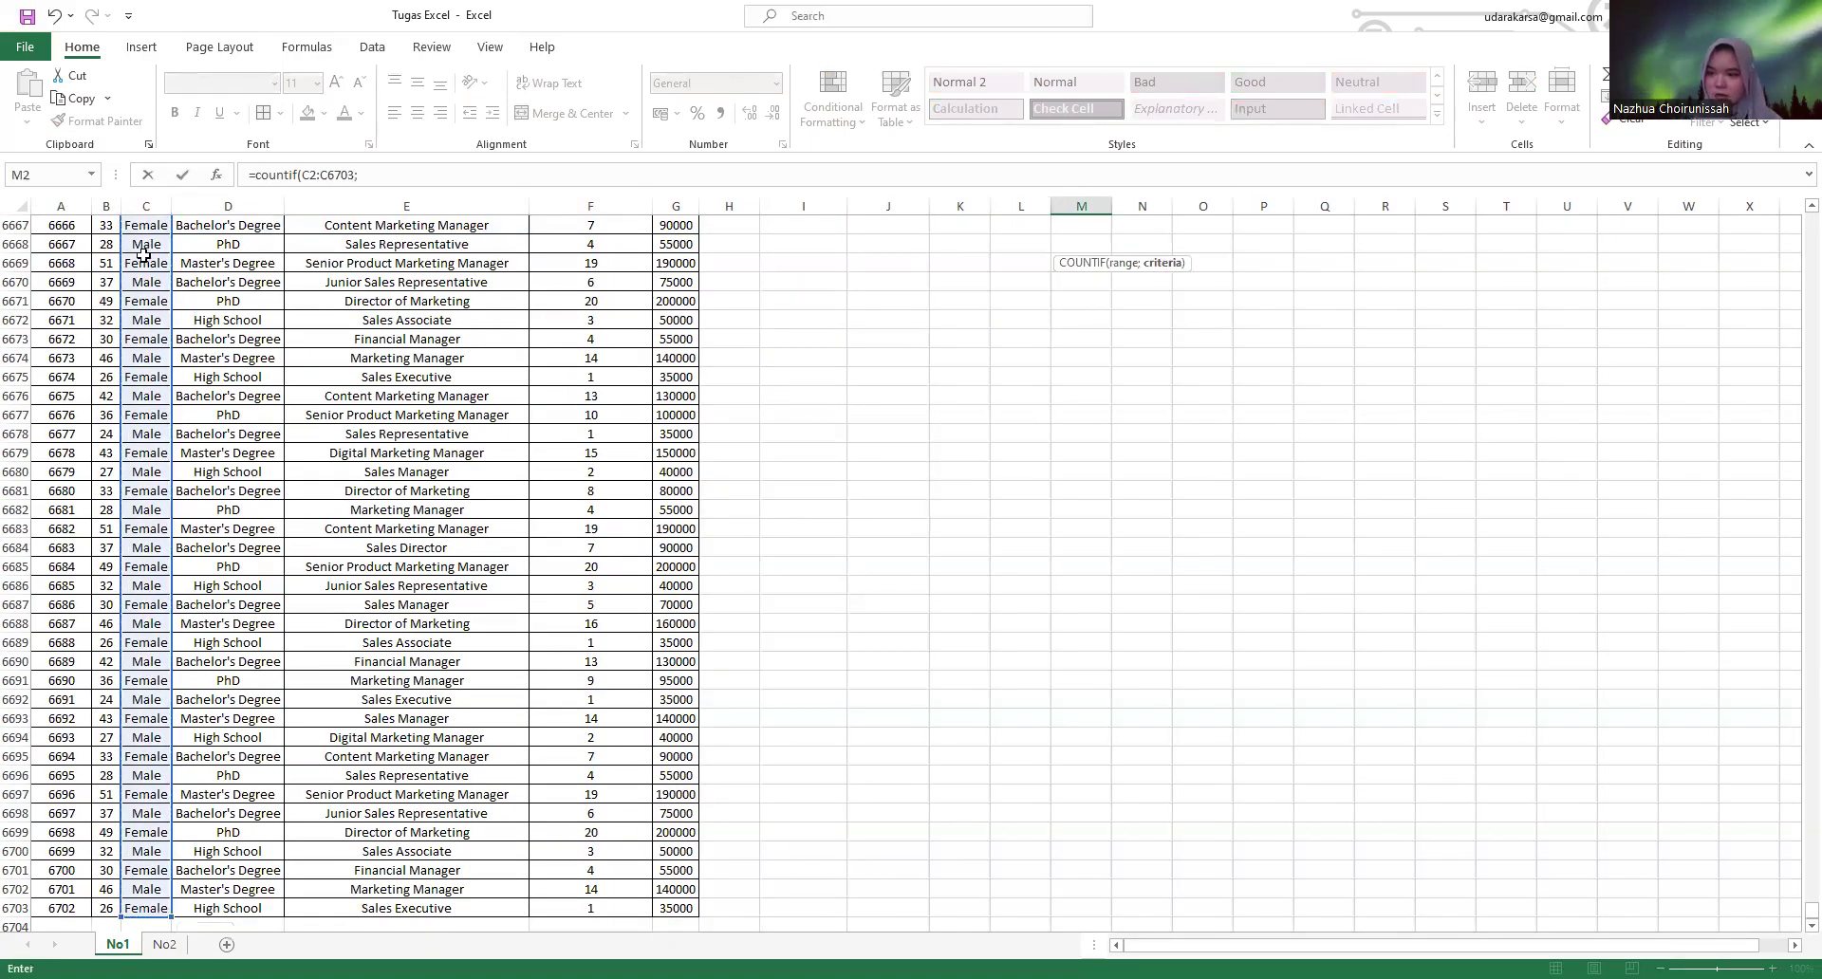
pyautogui.moveTo(1805, 868); pyautogui.dragTo(1242, 331)
pyautogui.moveTo(1002, 245); pyautogui.dragTo(1016, 281)
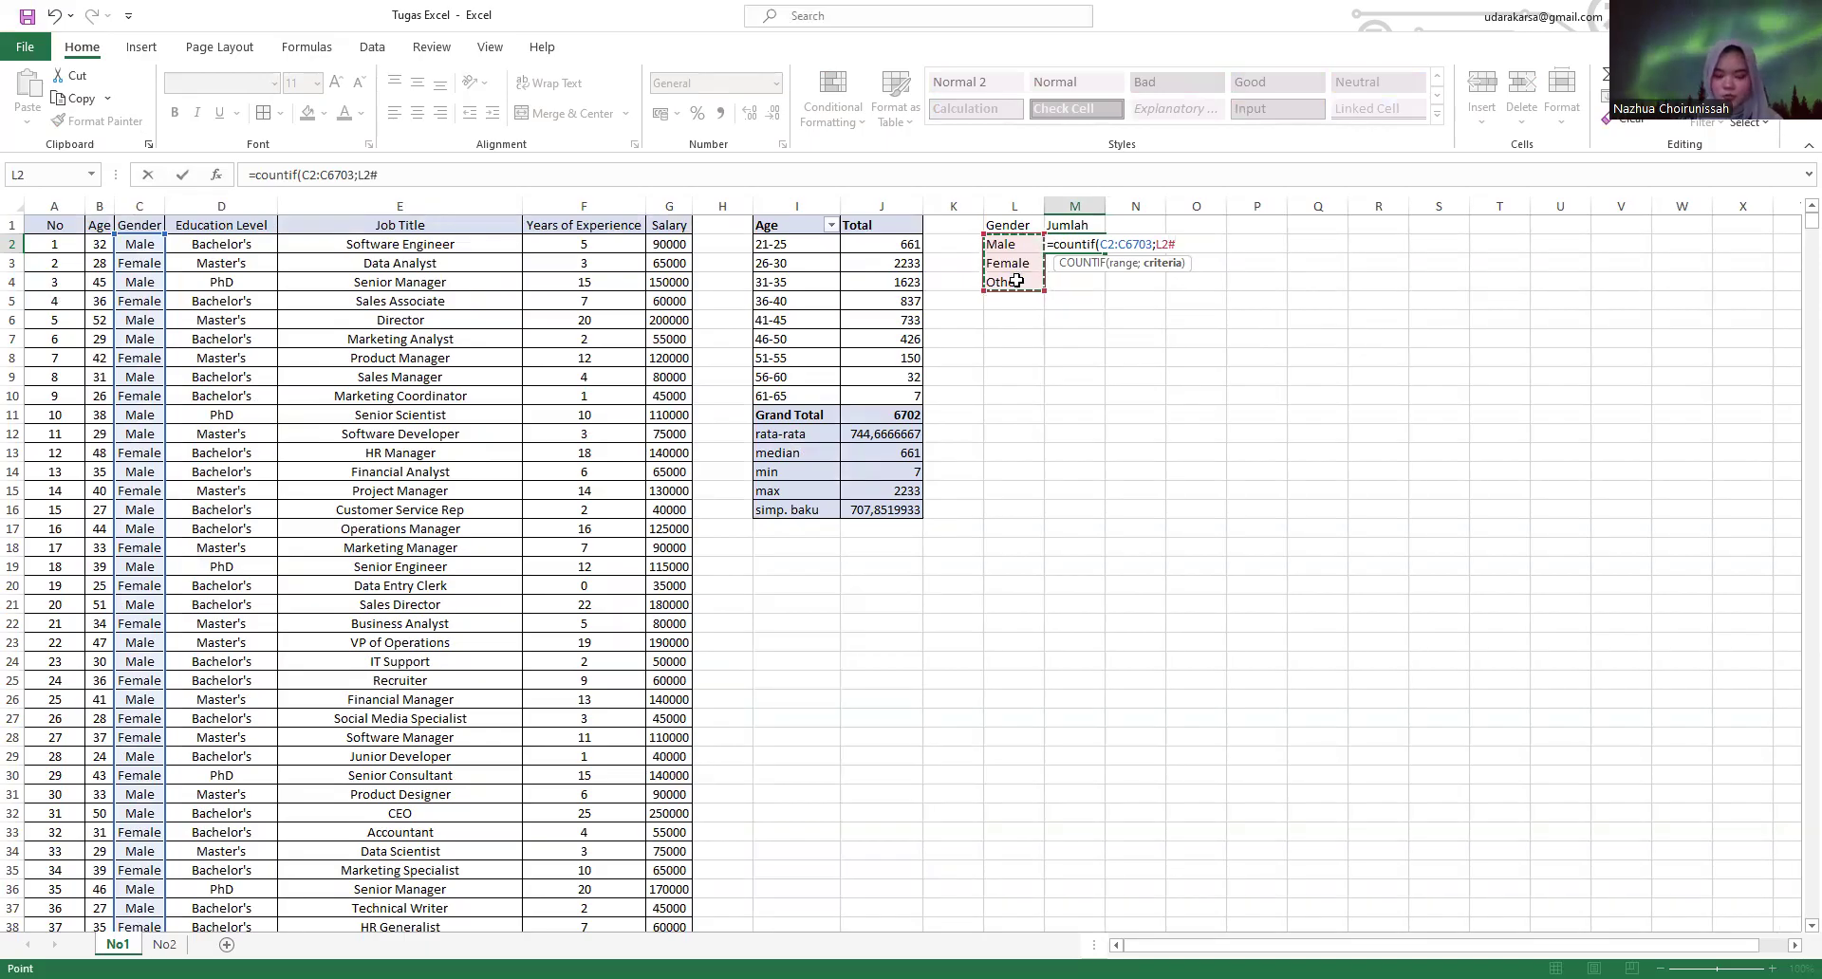
pyautogui.press('Return')
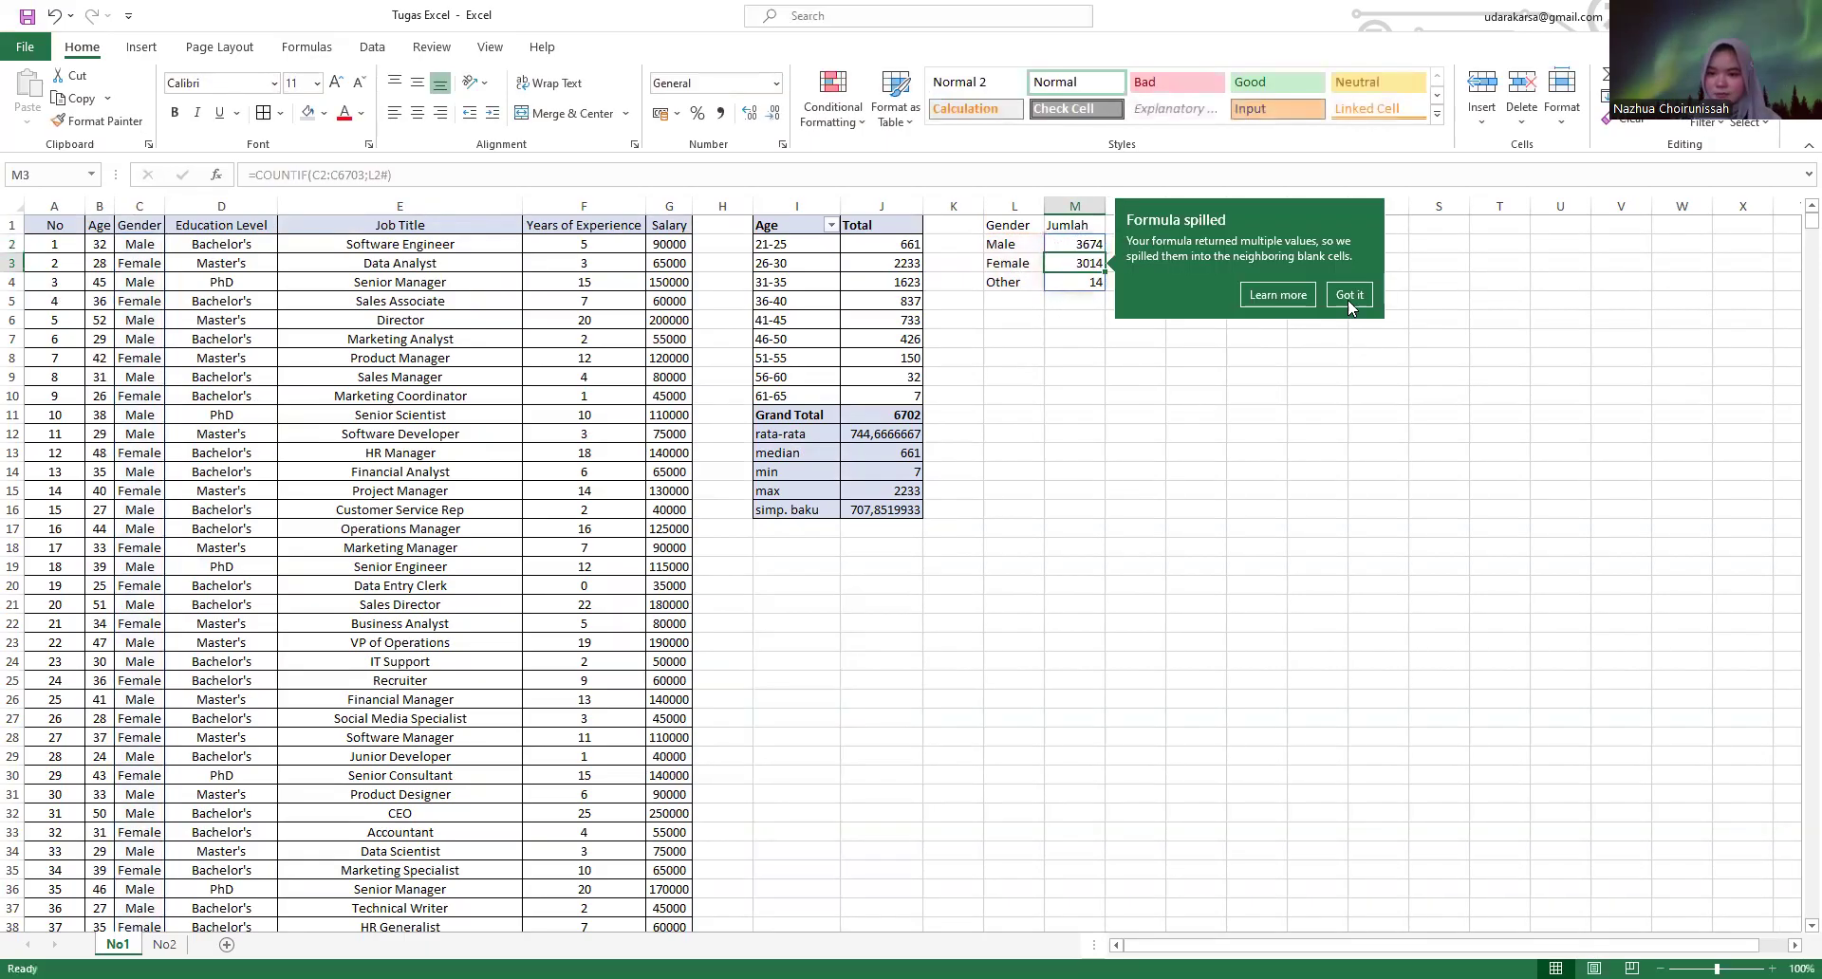
pyautogui.click(1349, 299)
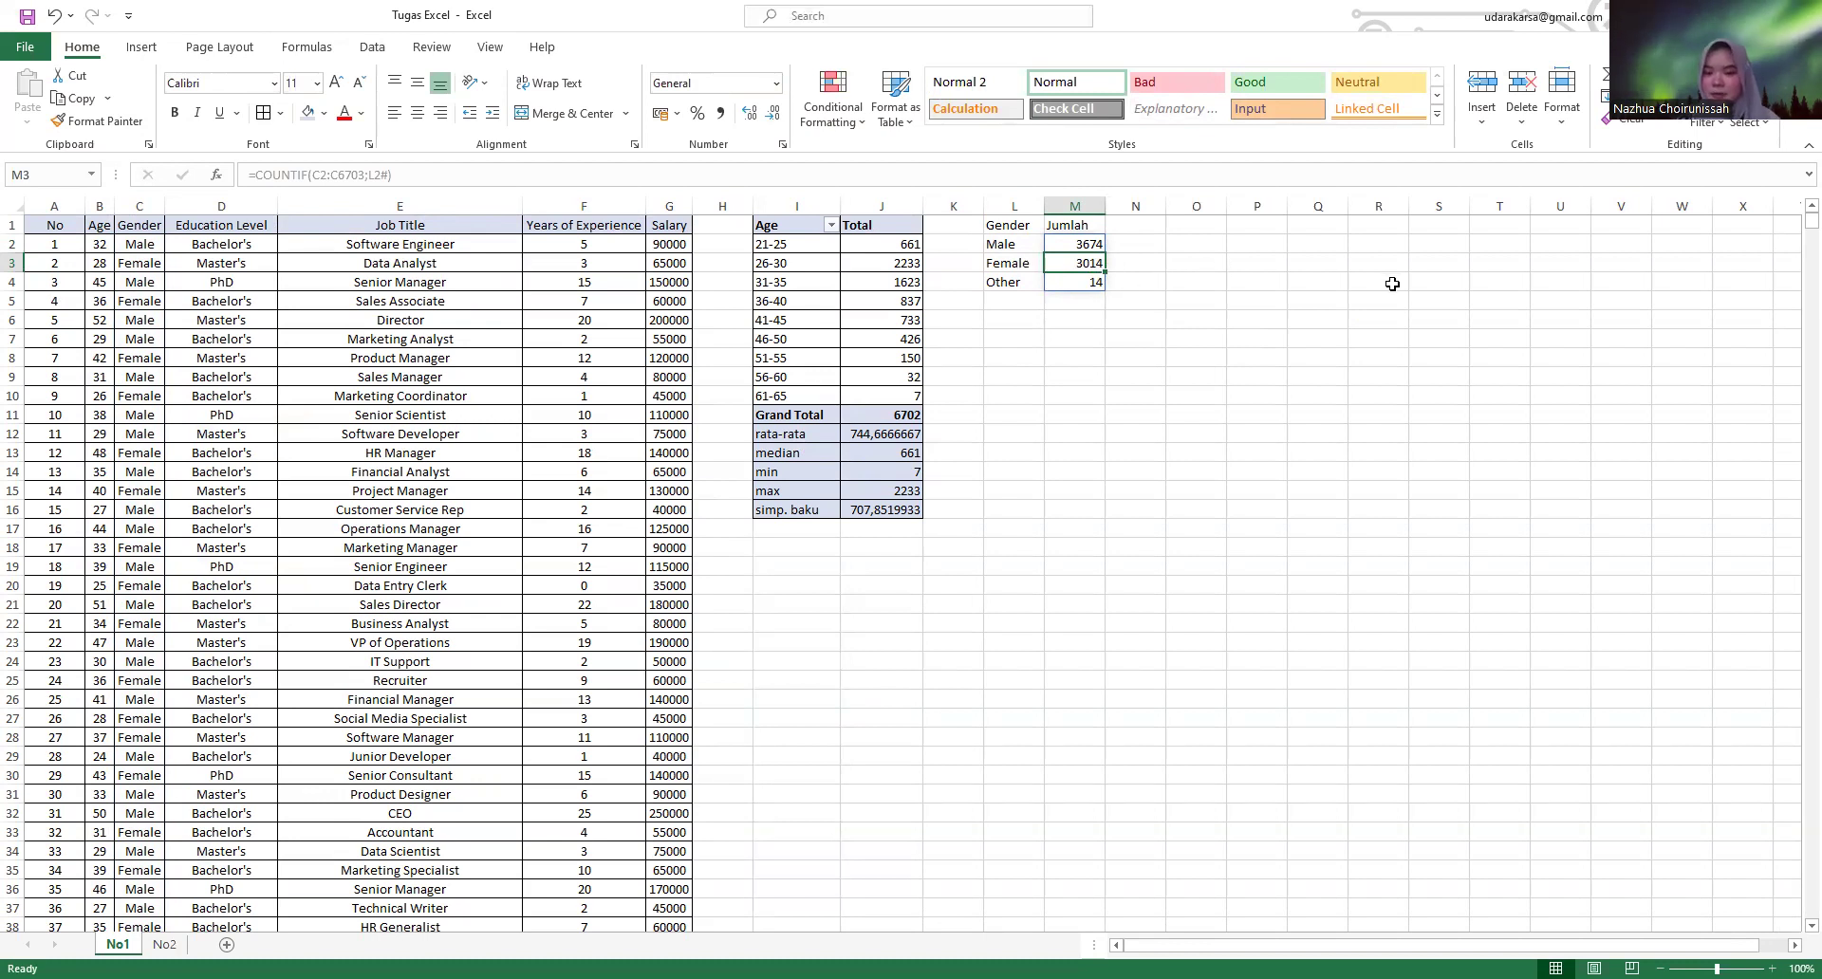
# - Add a "jumlah" row in L5 and total the gender counts in M5 with a SUM formula over M2#
pyautogui.click(1017, 301)
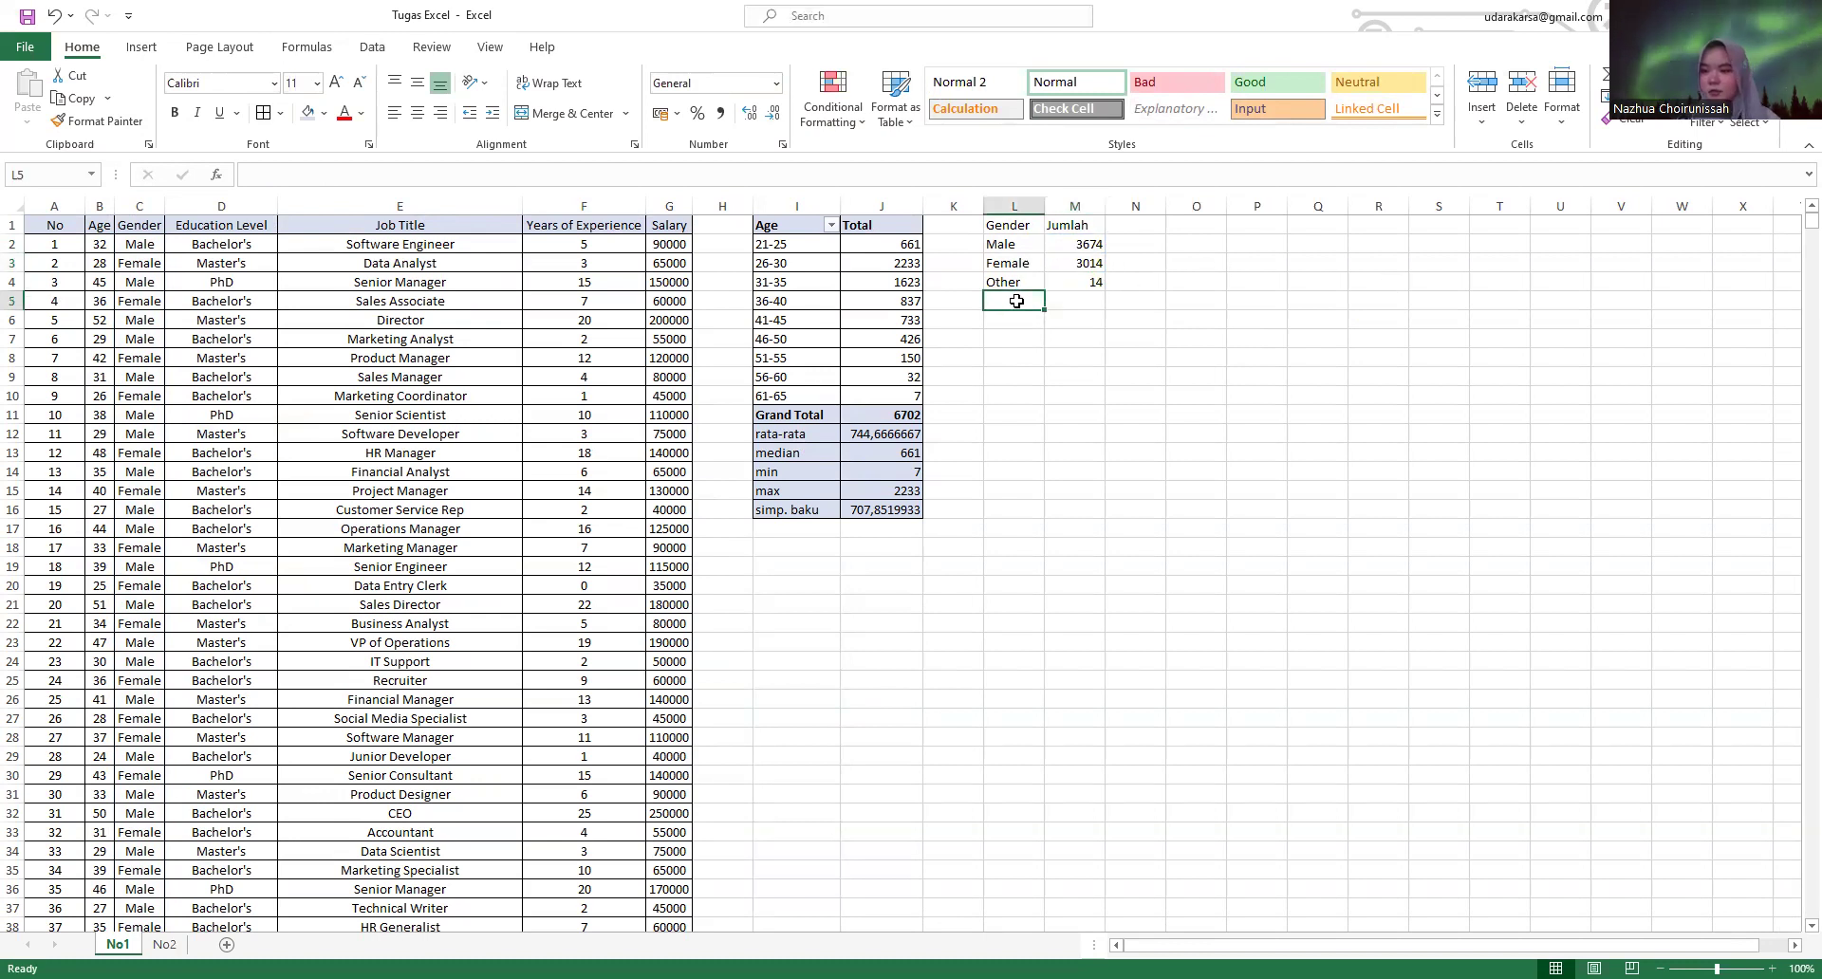
pyautogui.write('jumlah')
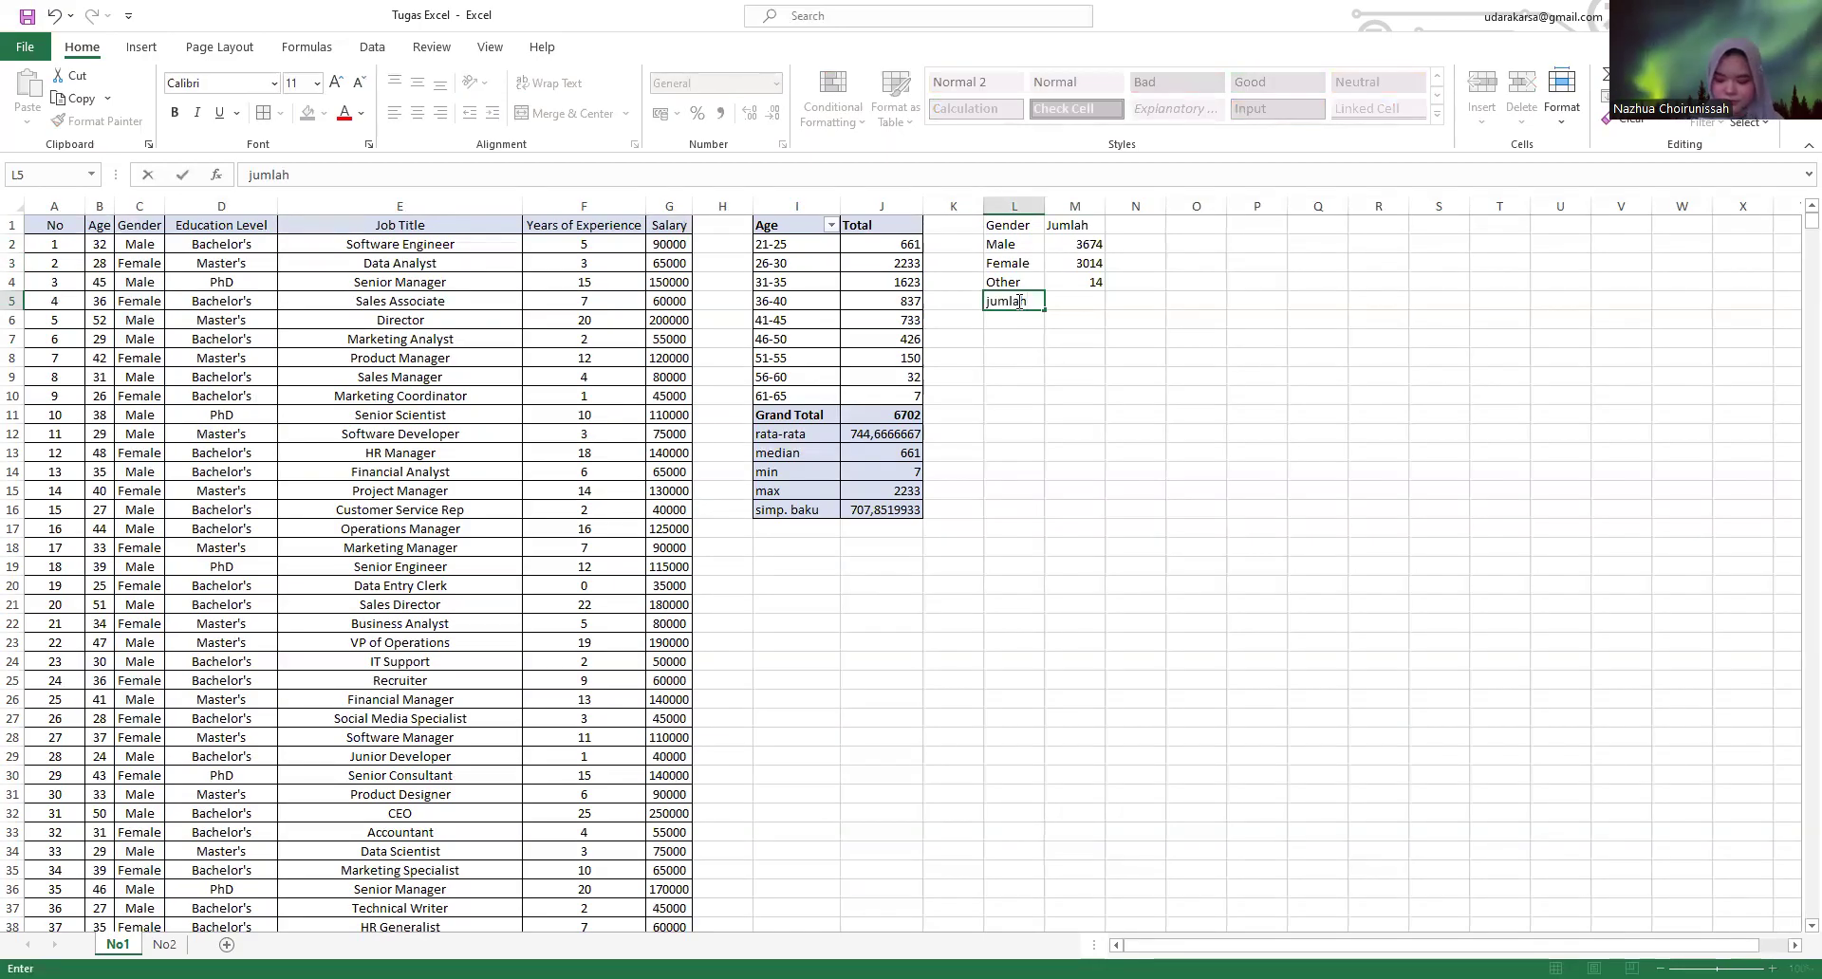
pyautogui.press('Tab')
pyautogui.write('=')
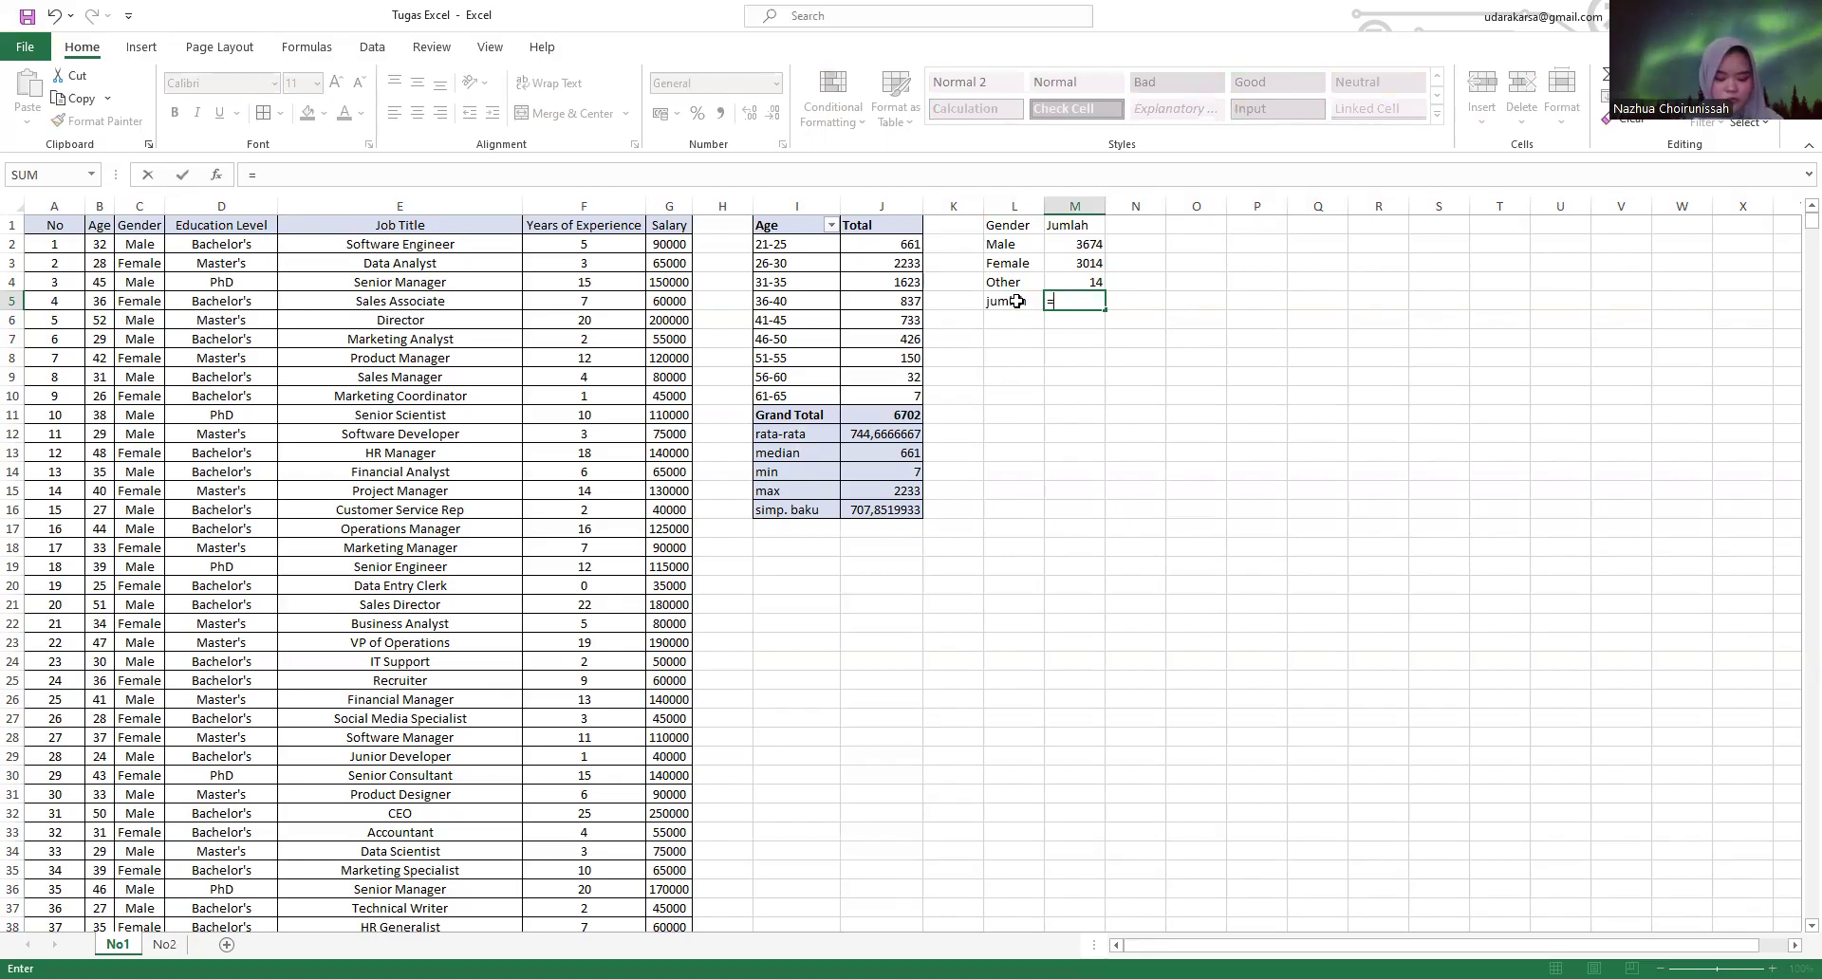
pyautogui.write('sum')
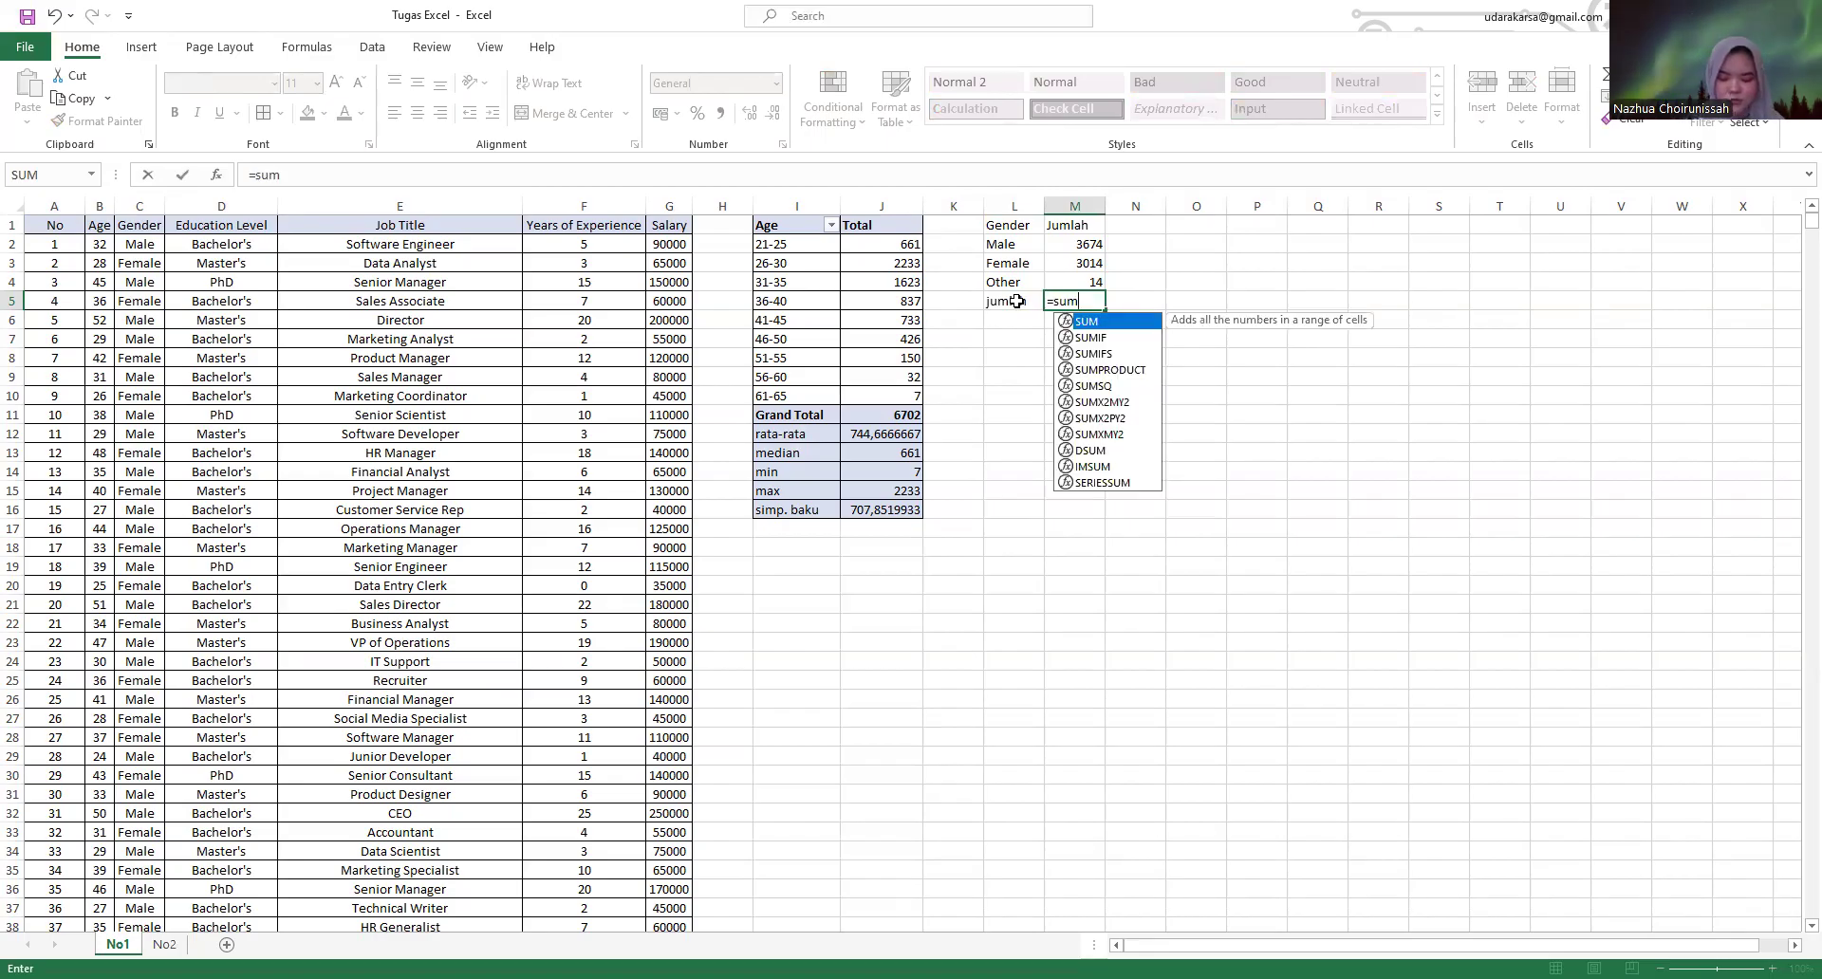
pyautogui.write('(')
pyautogui.moveTo(1089, 245); pyautogui.dragTo(1094, 280)
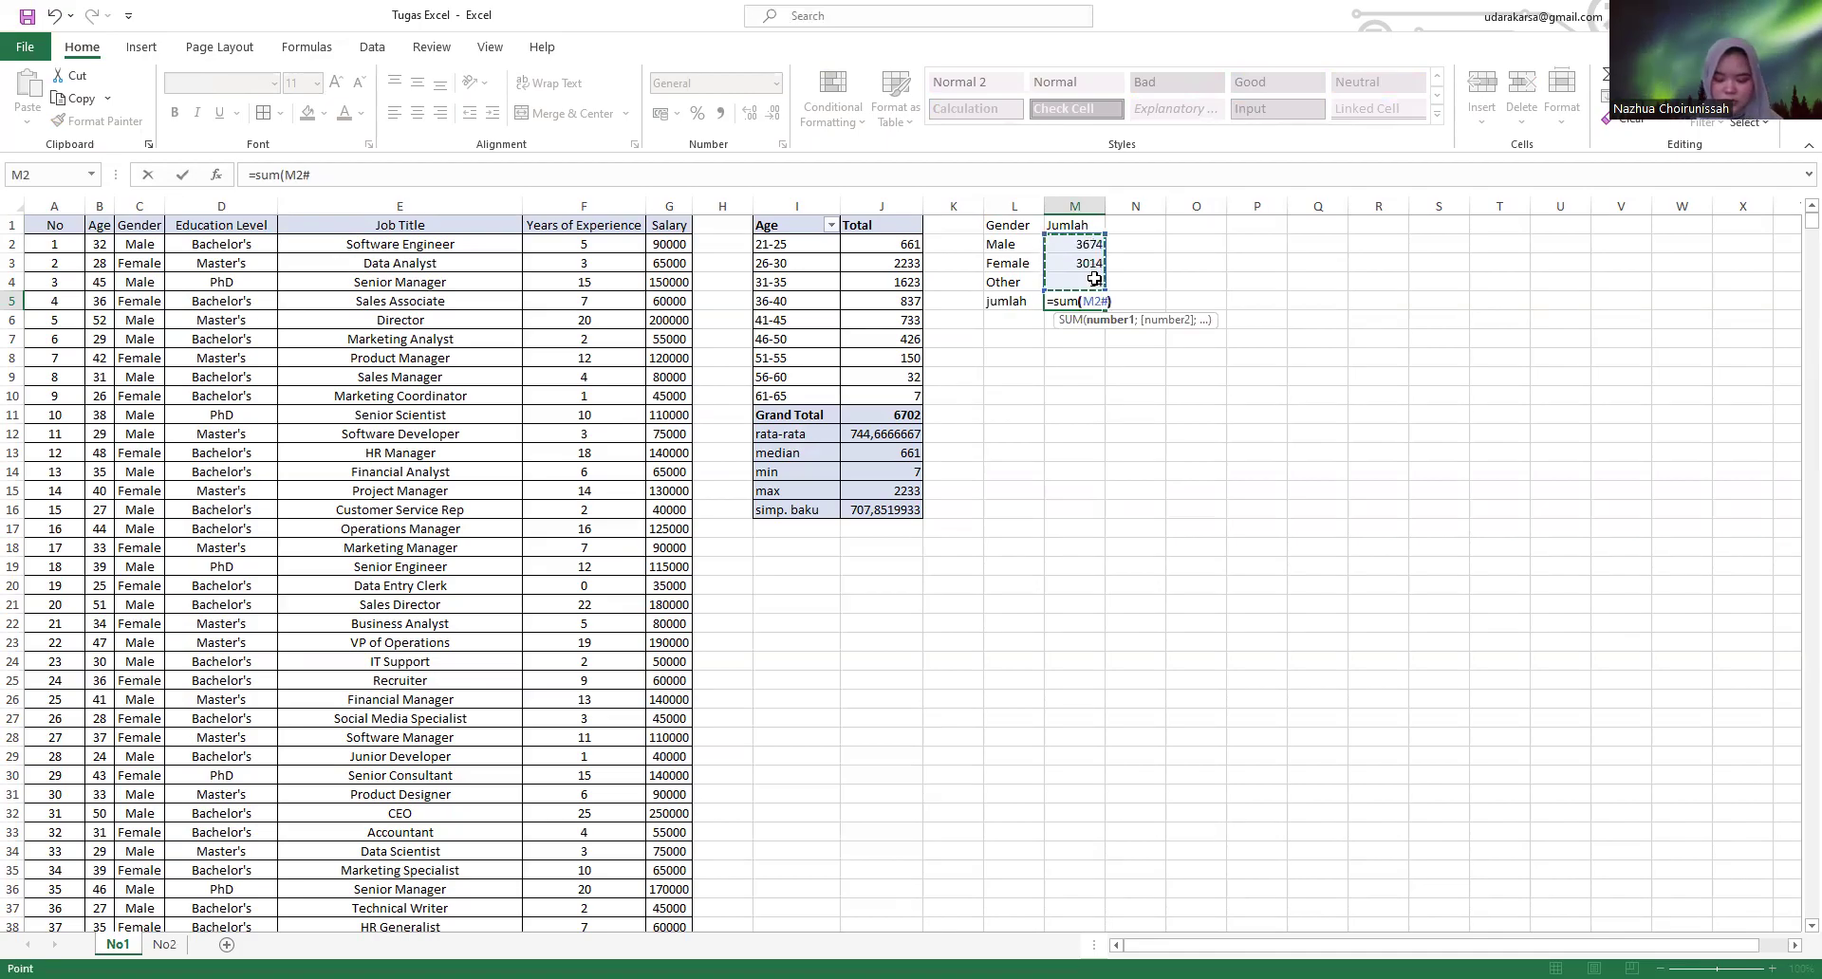
pyautogui.press('Return')
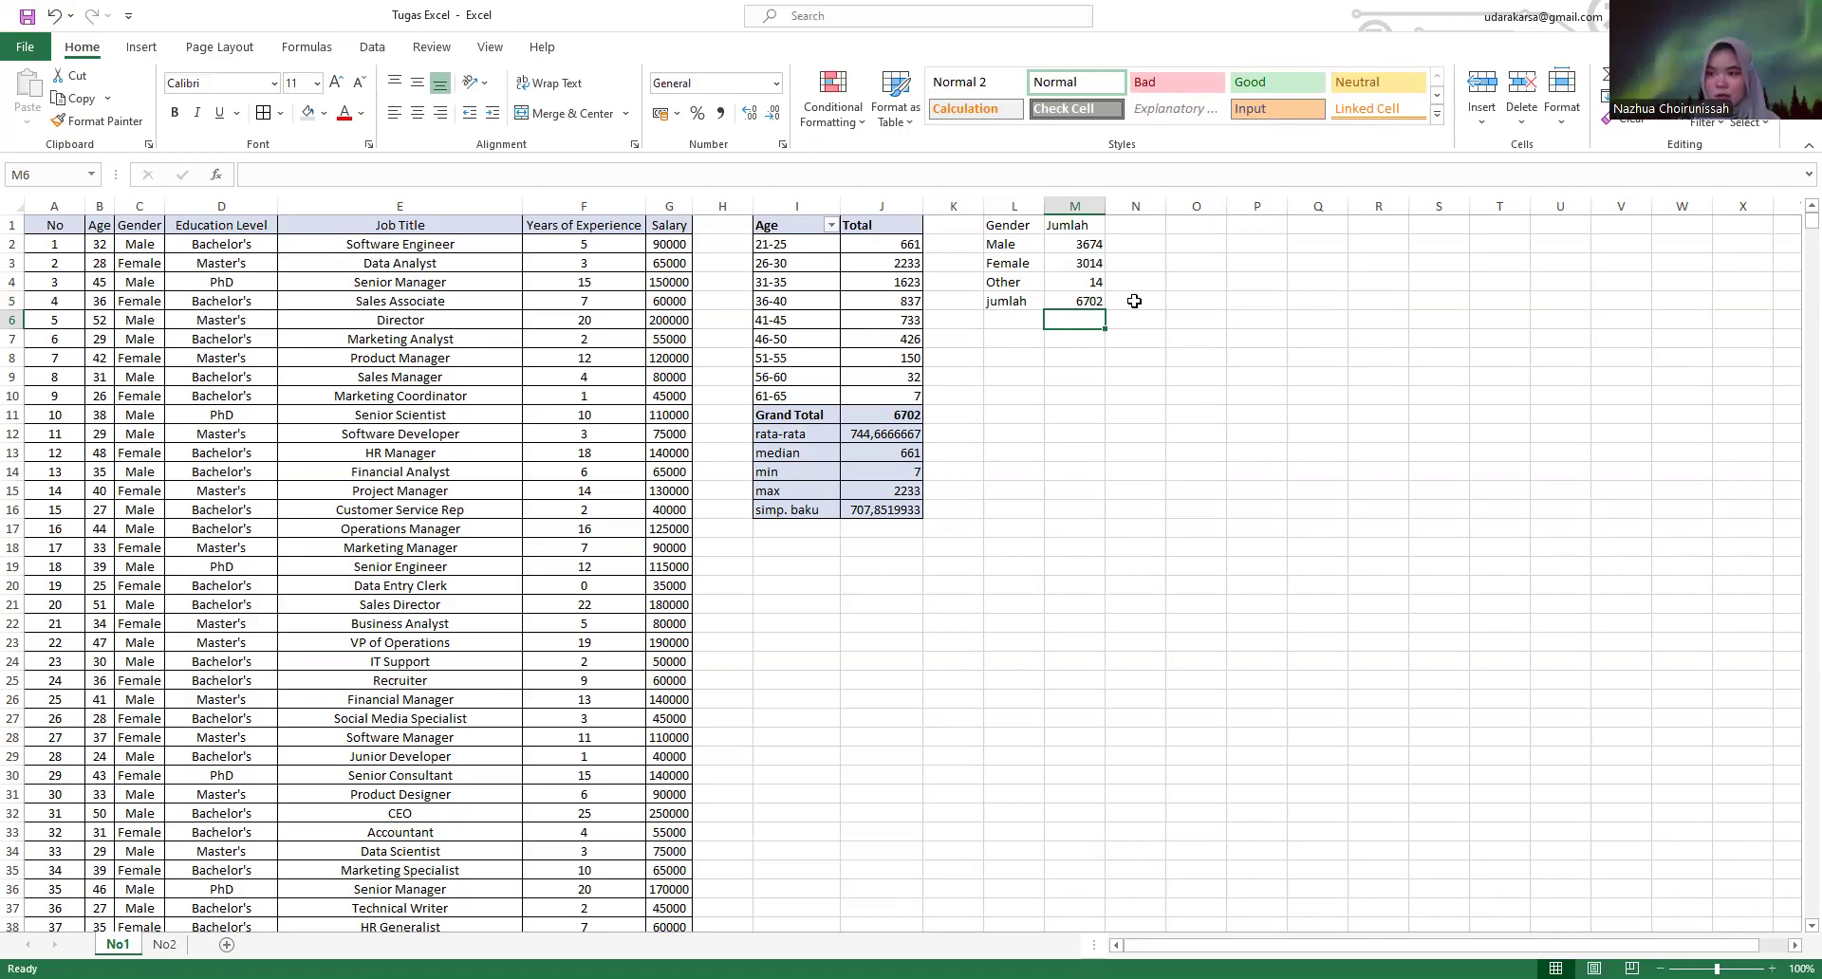
# - Enter the statistics labels "rata-rata", "median", "min", "max" and "simp. Baku" in cells L6 to L10
pyautogui.click(1007, 324)
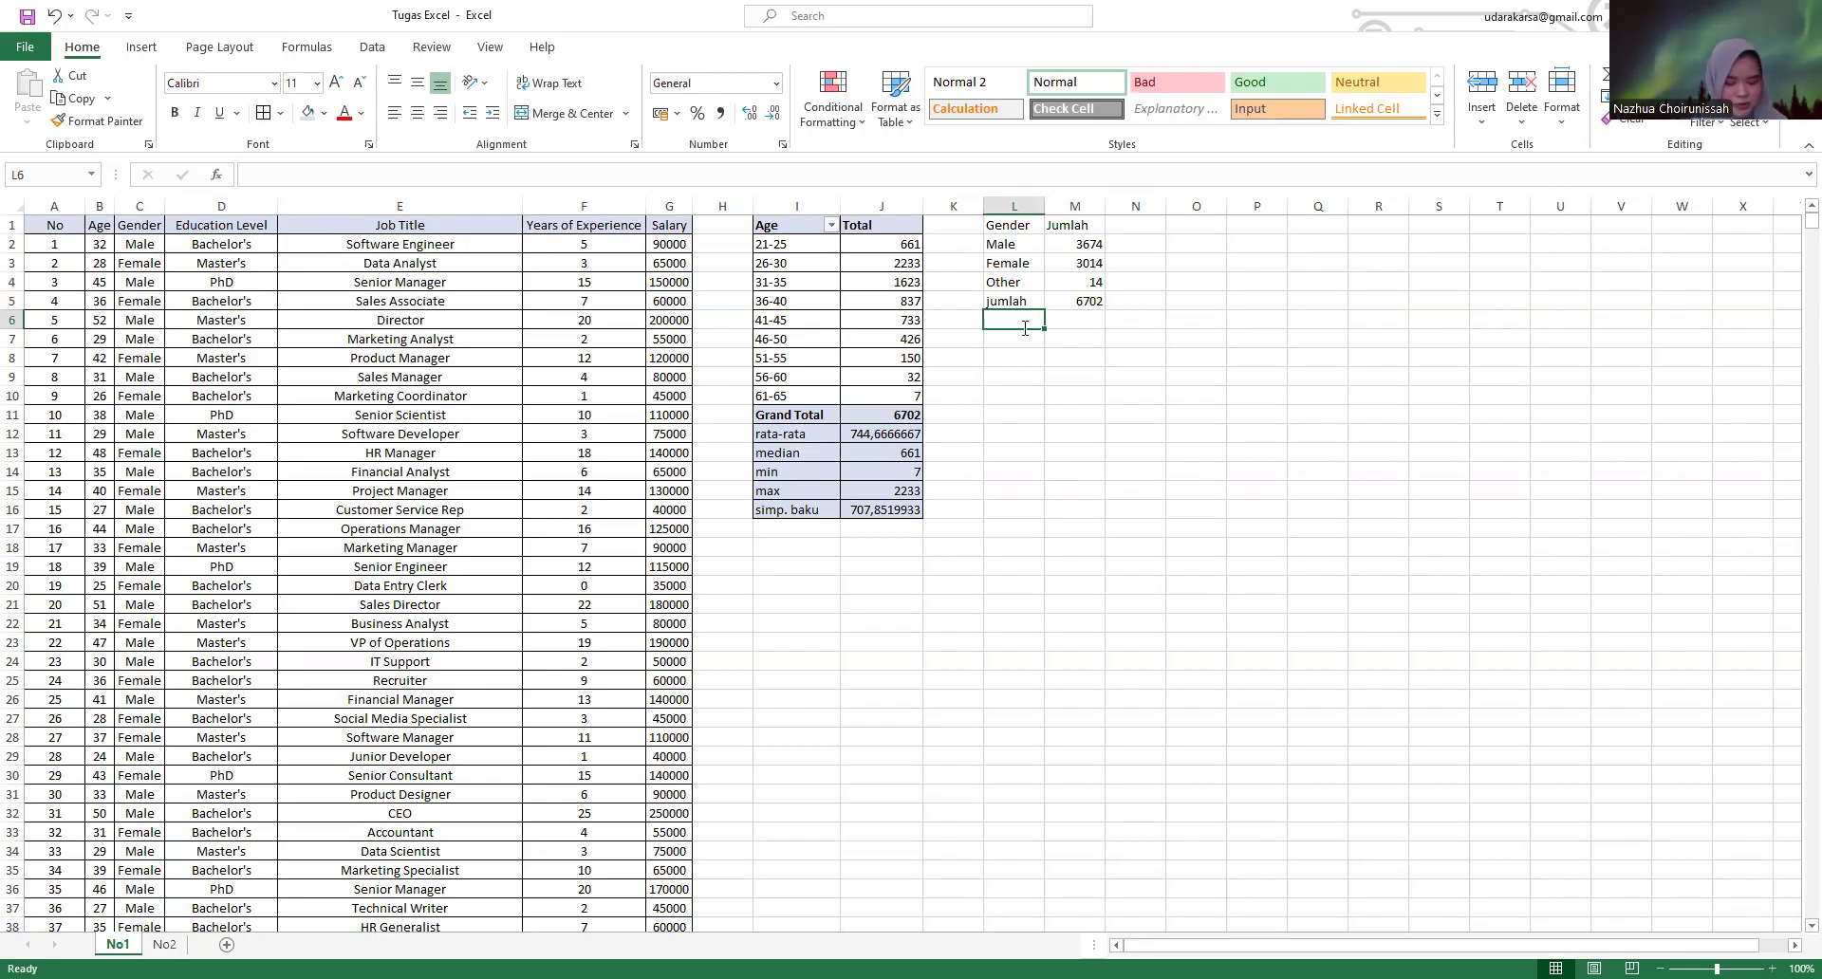
pyautogui.write('rata-rata')
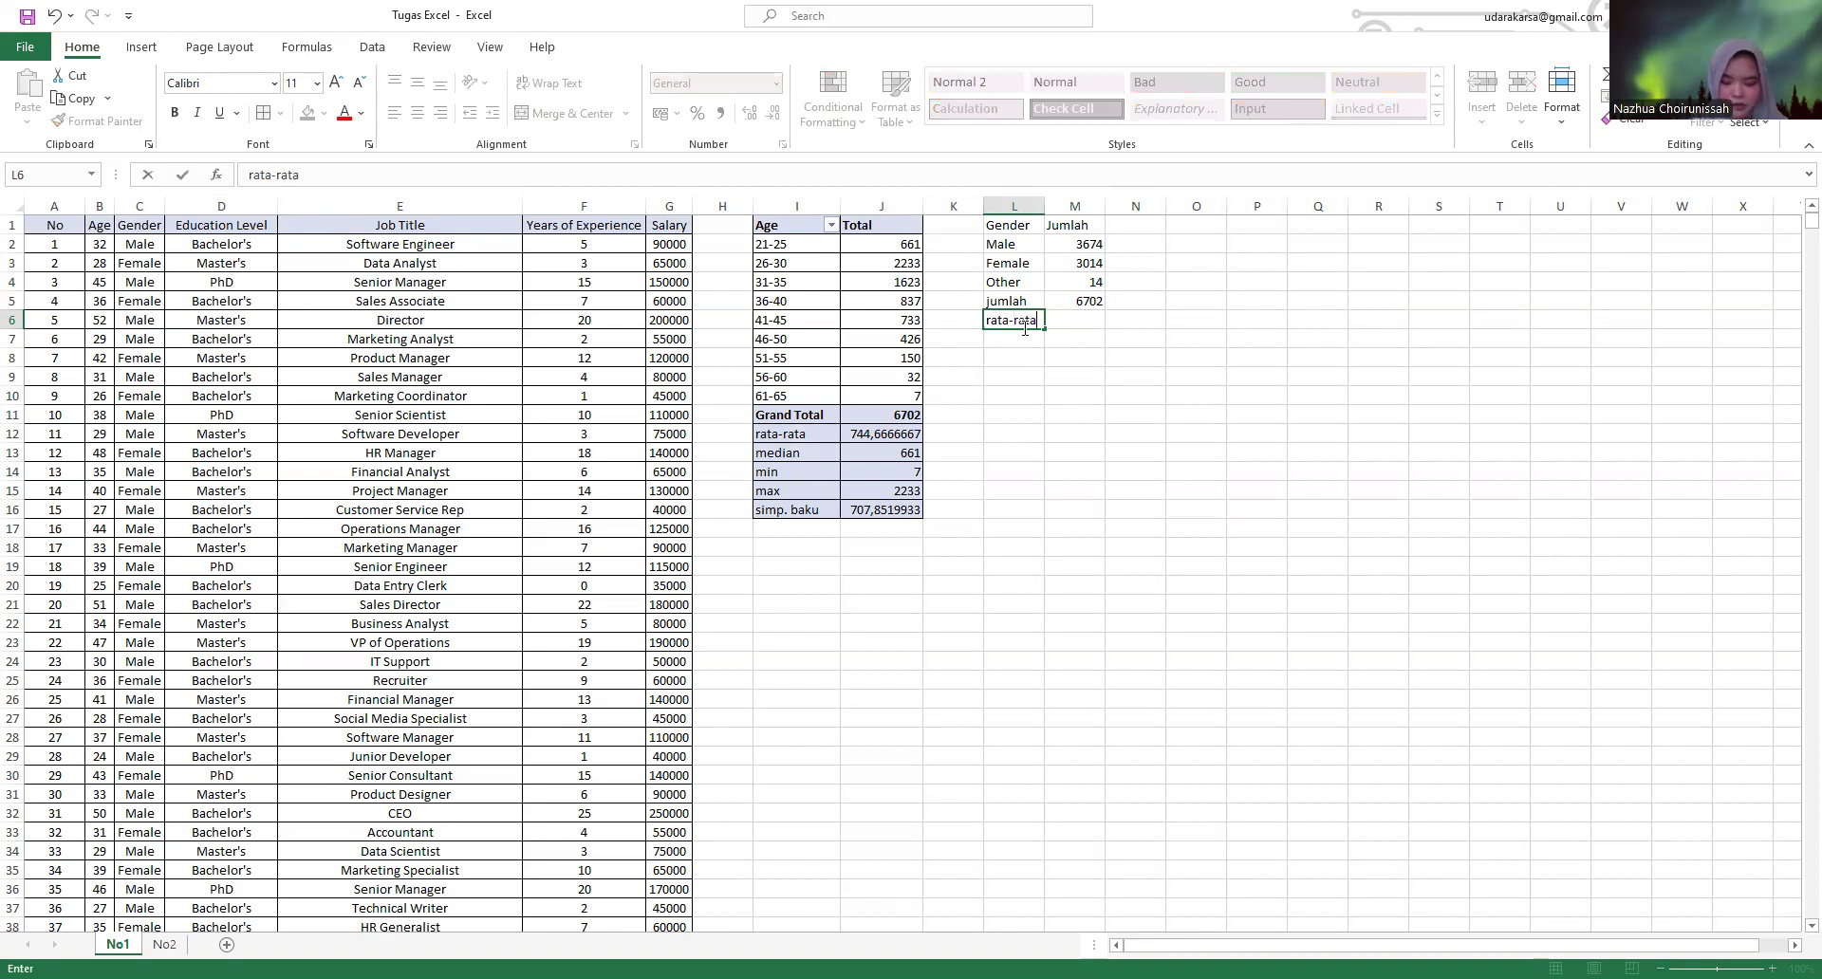
pyautogui.press('Return')
pyautogui.write('median')
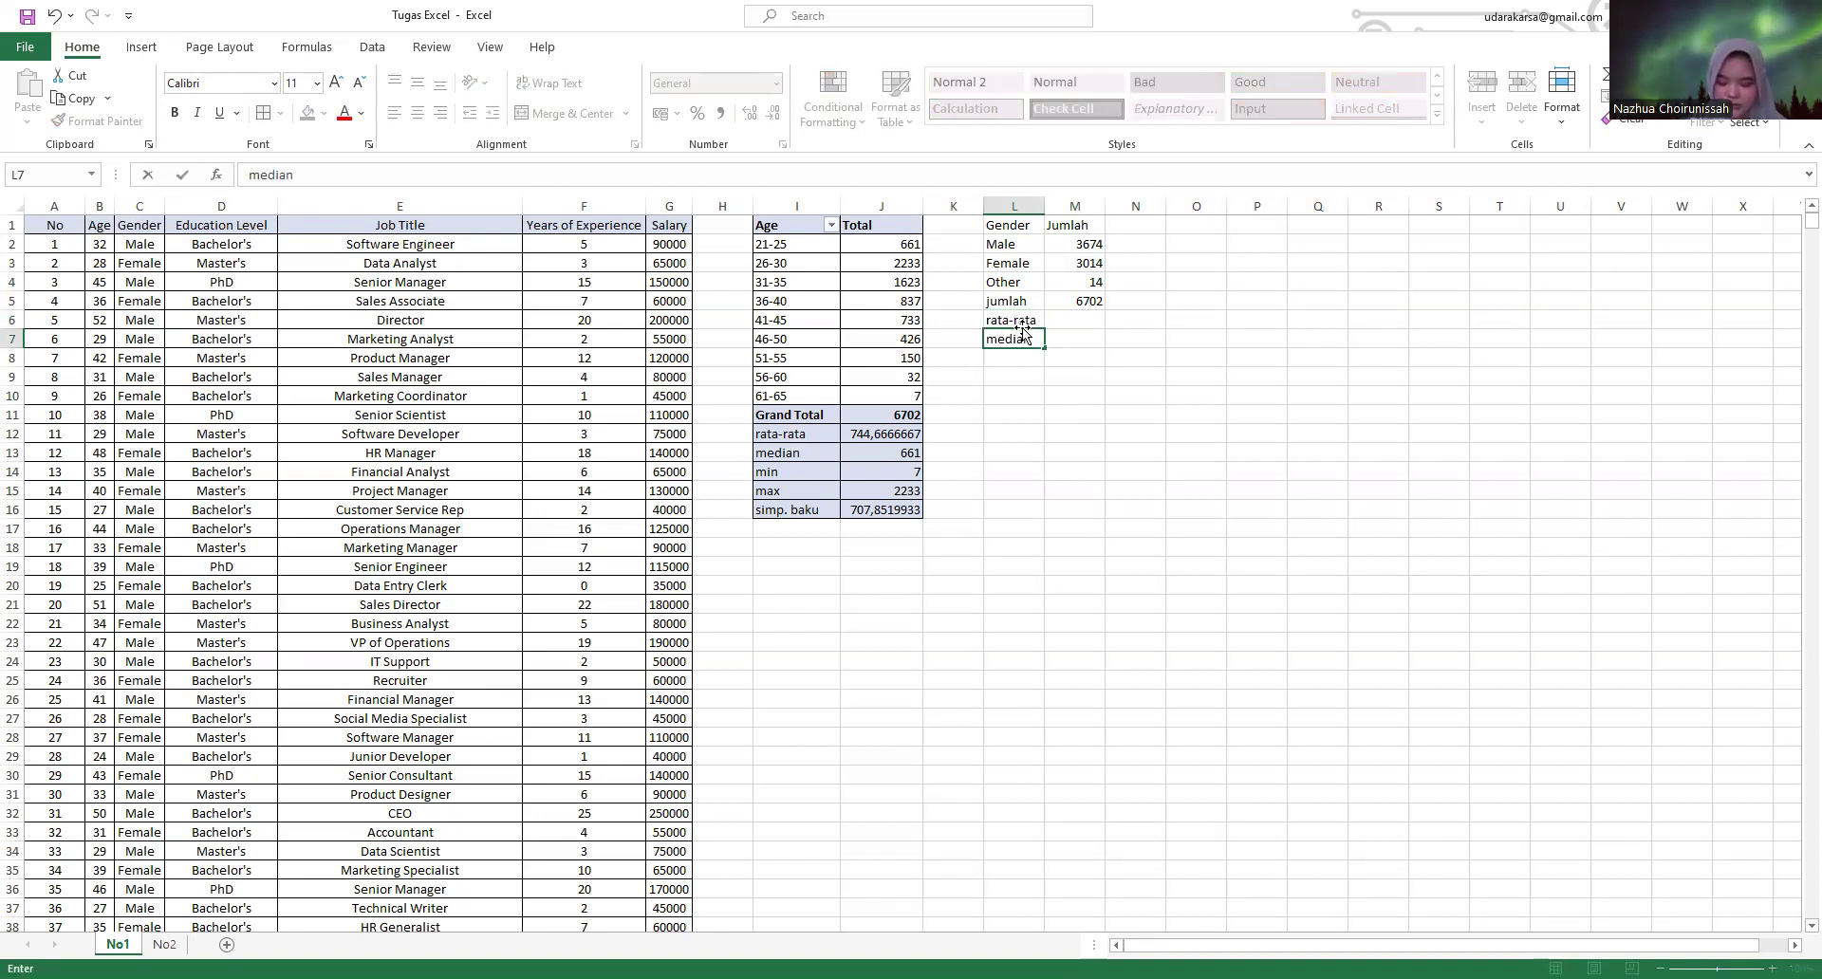
pyautogui.press('Return')
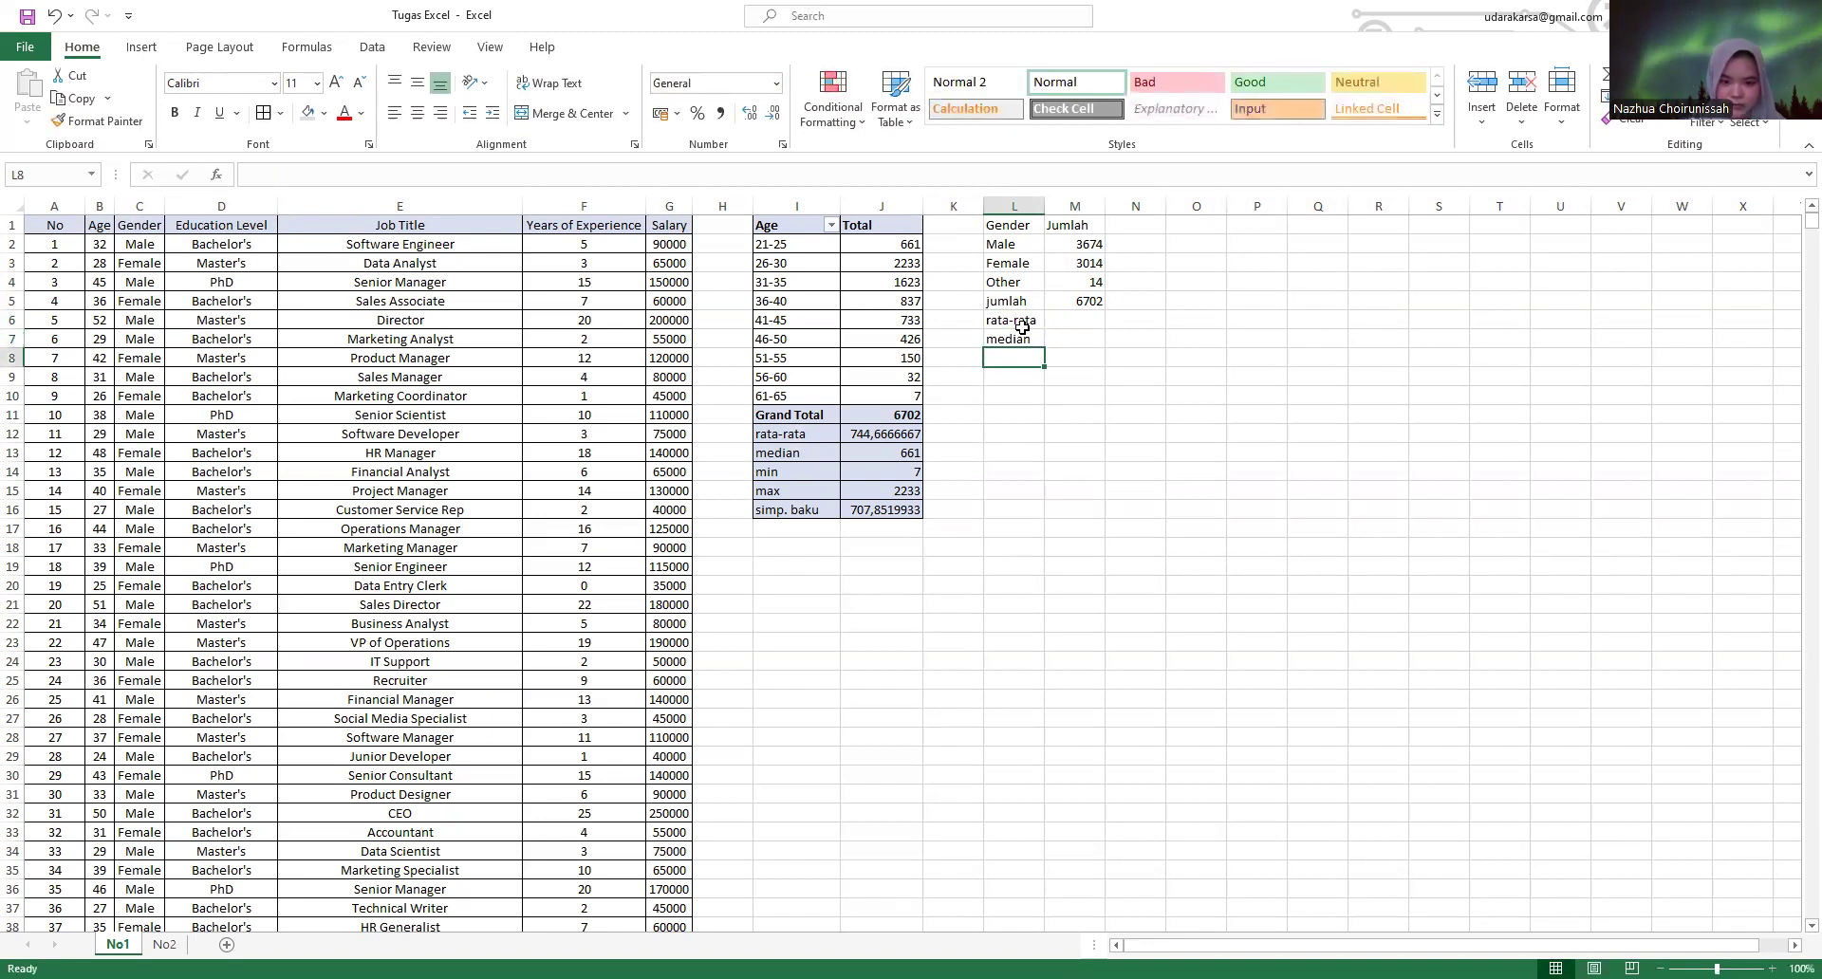
pyautogui.write('min')
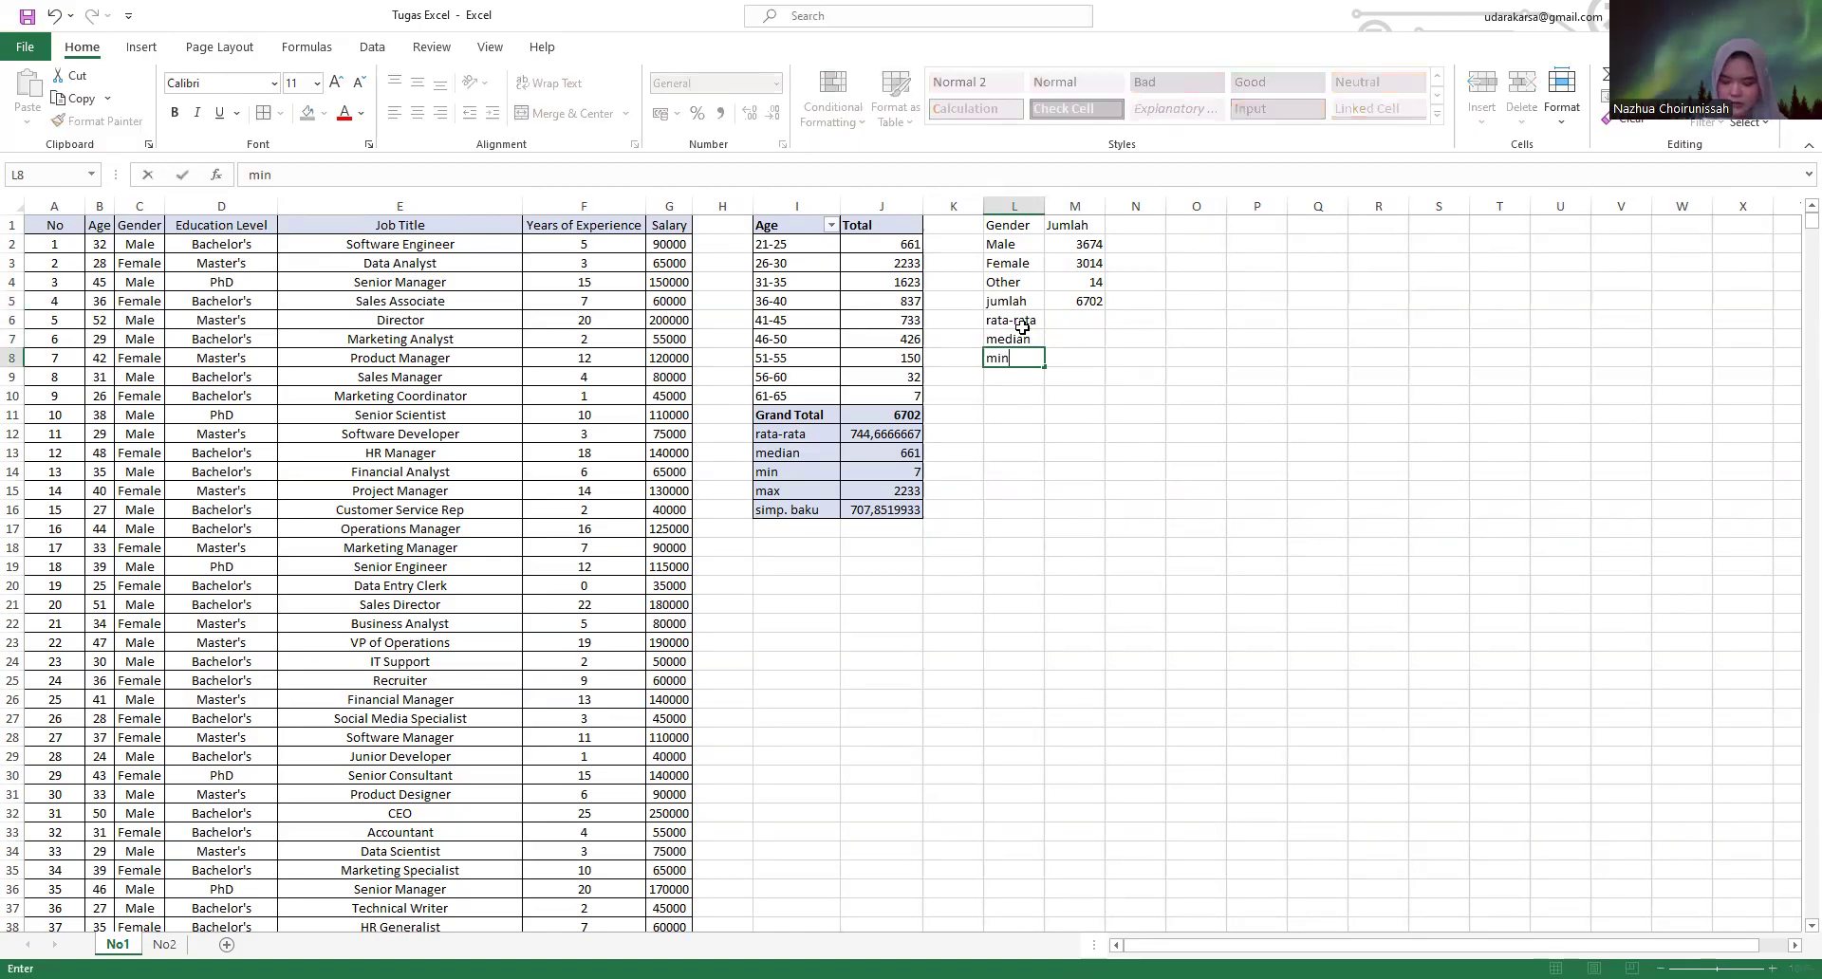
pyautogui.press('Return')
pyautogui.write('max')
pyautogui.press('Return')
pyautogui.write('simp.')
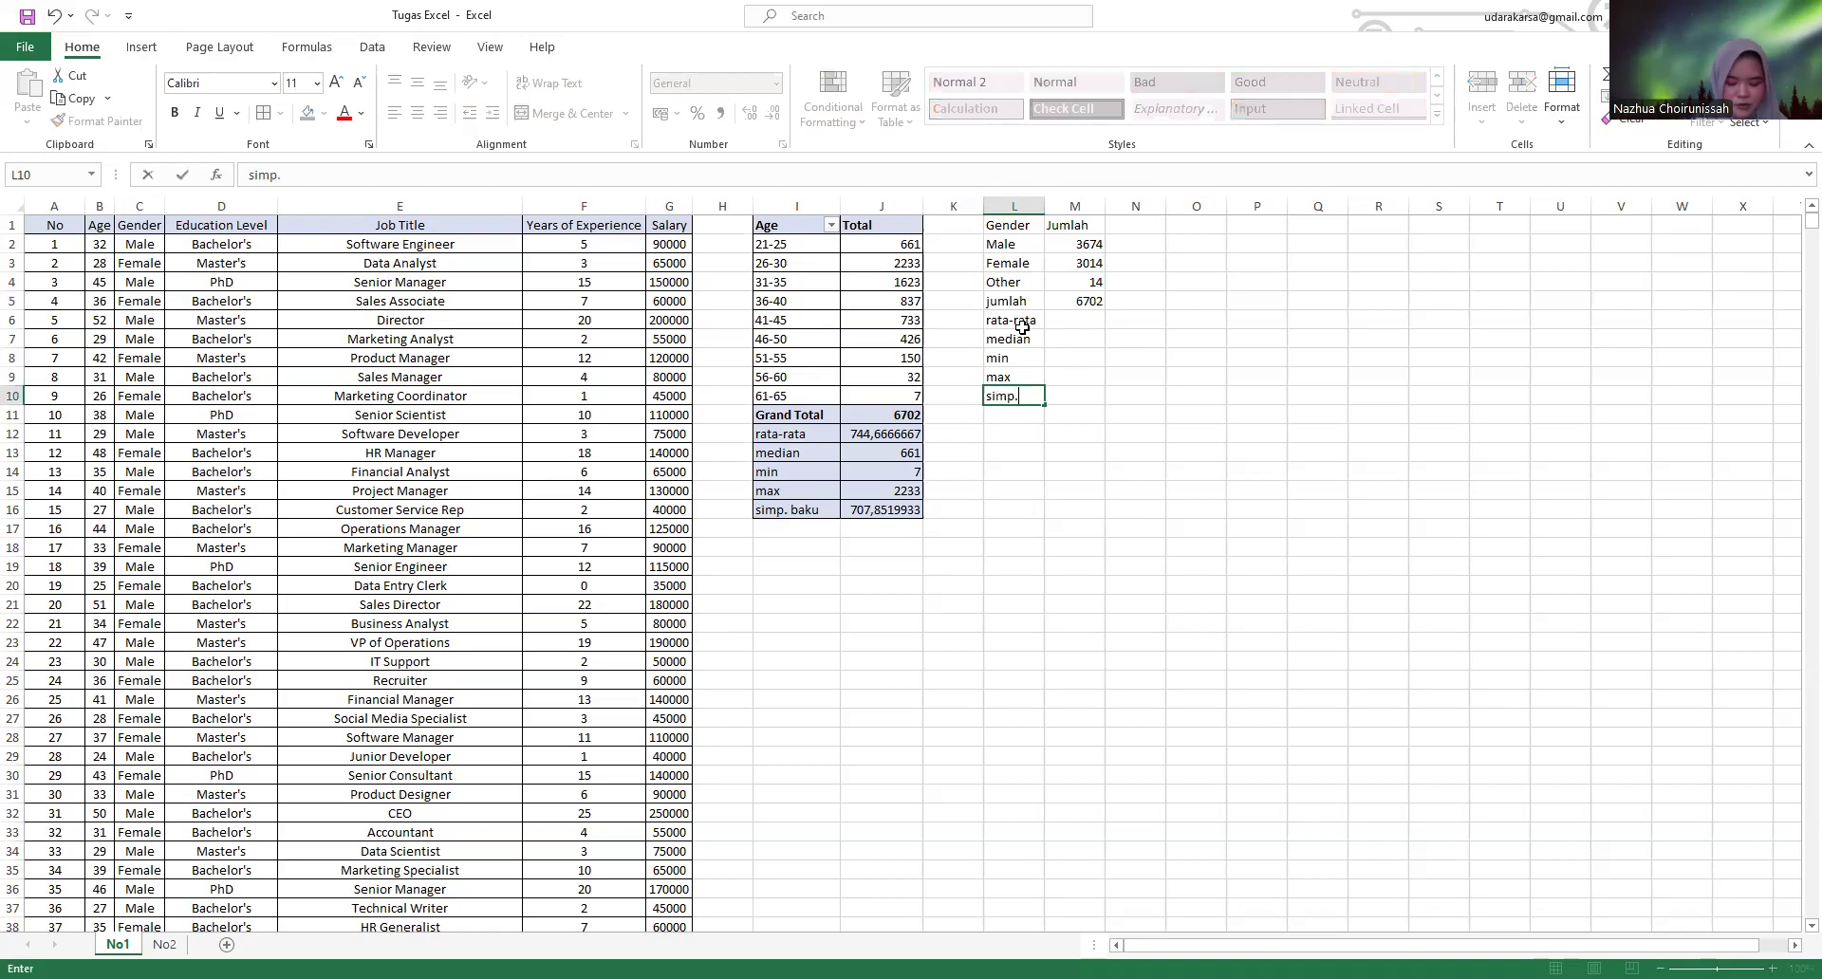
pyautogui.write(' baku')
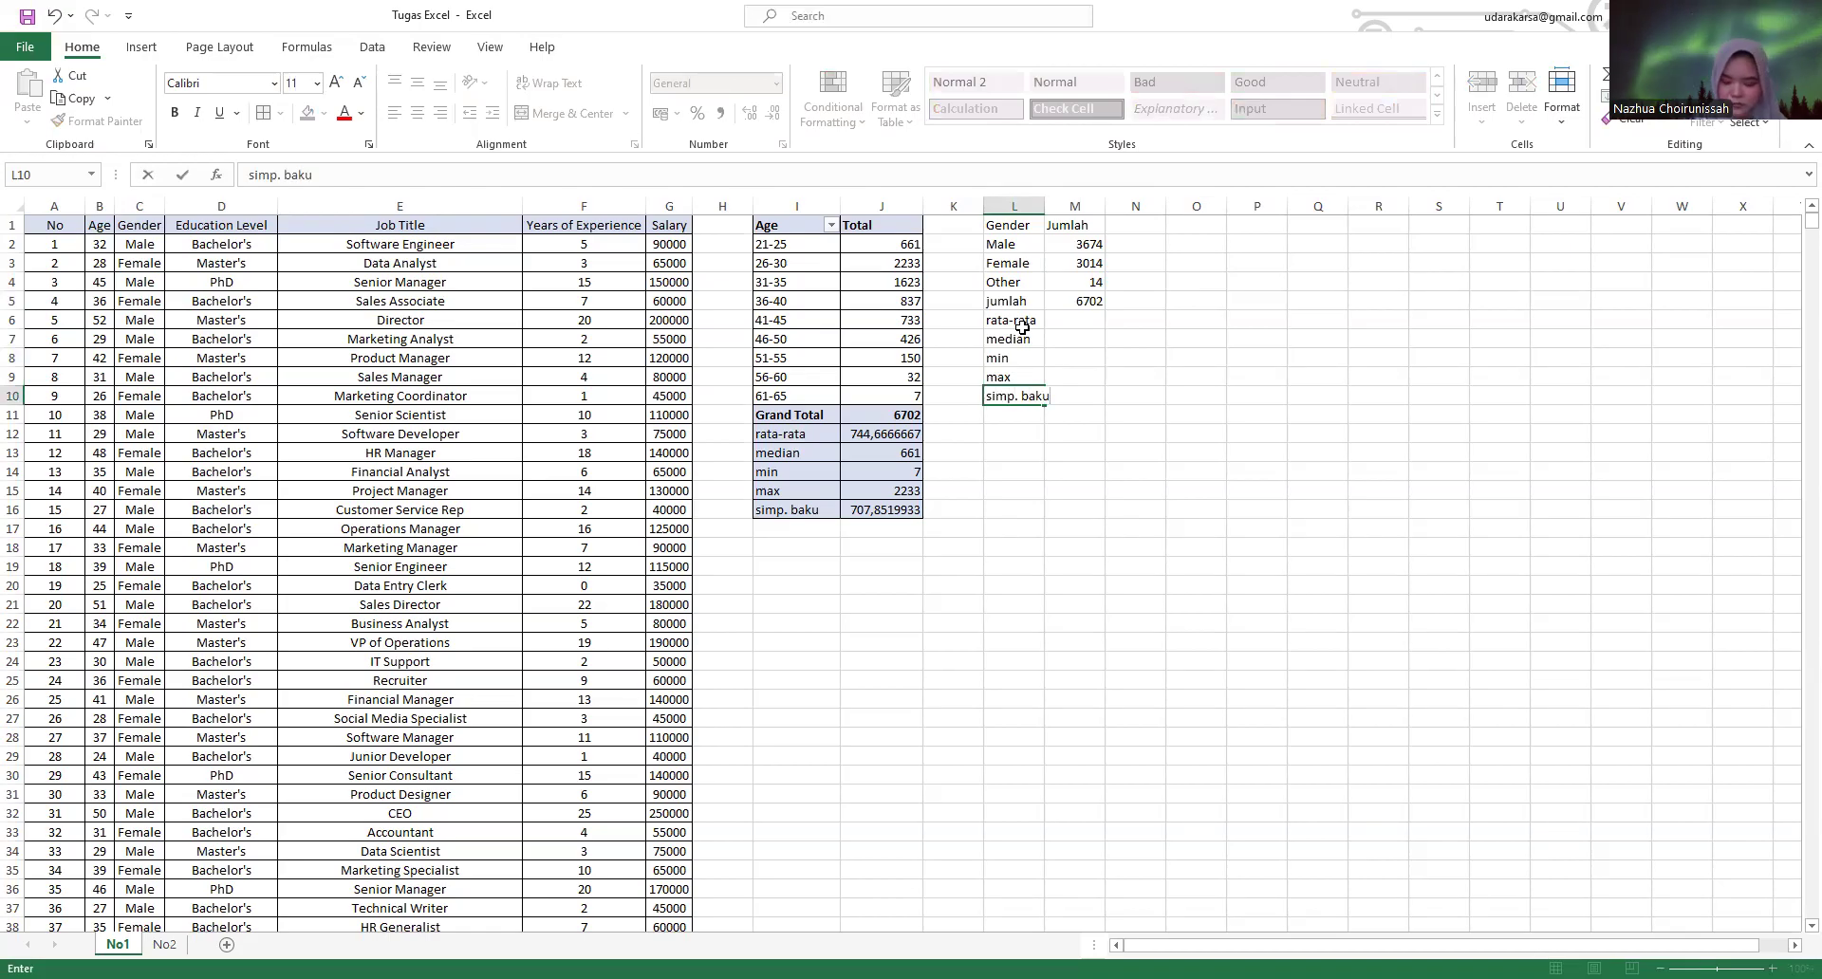
pyautogui.press('Return')
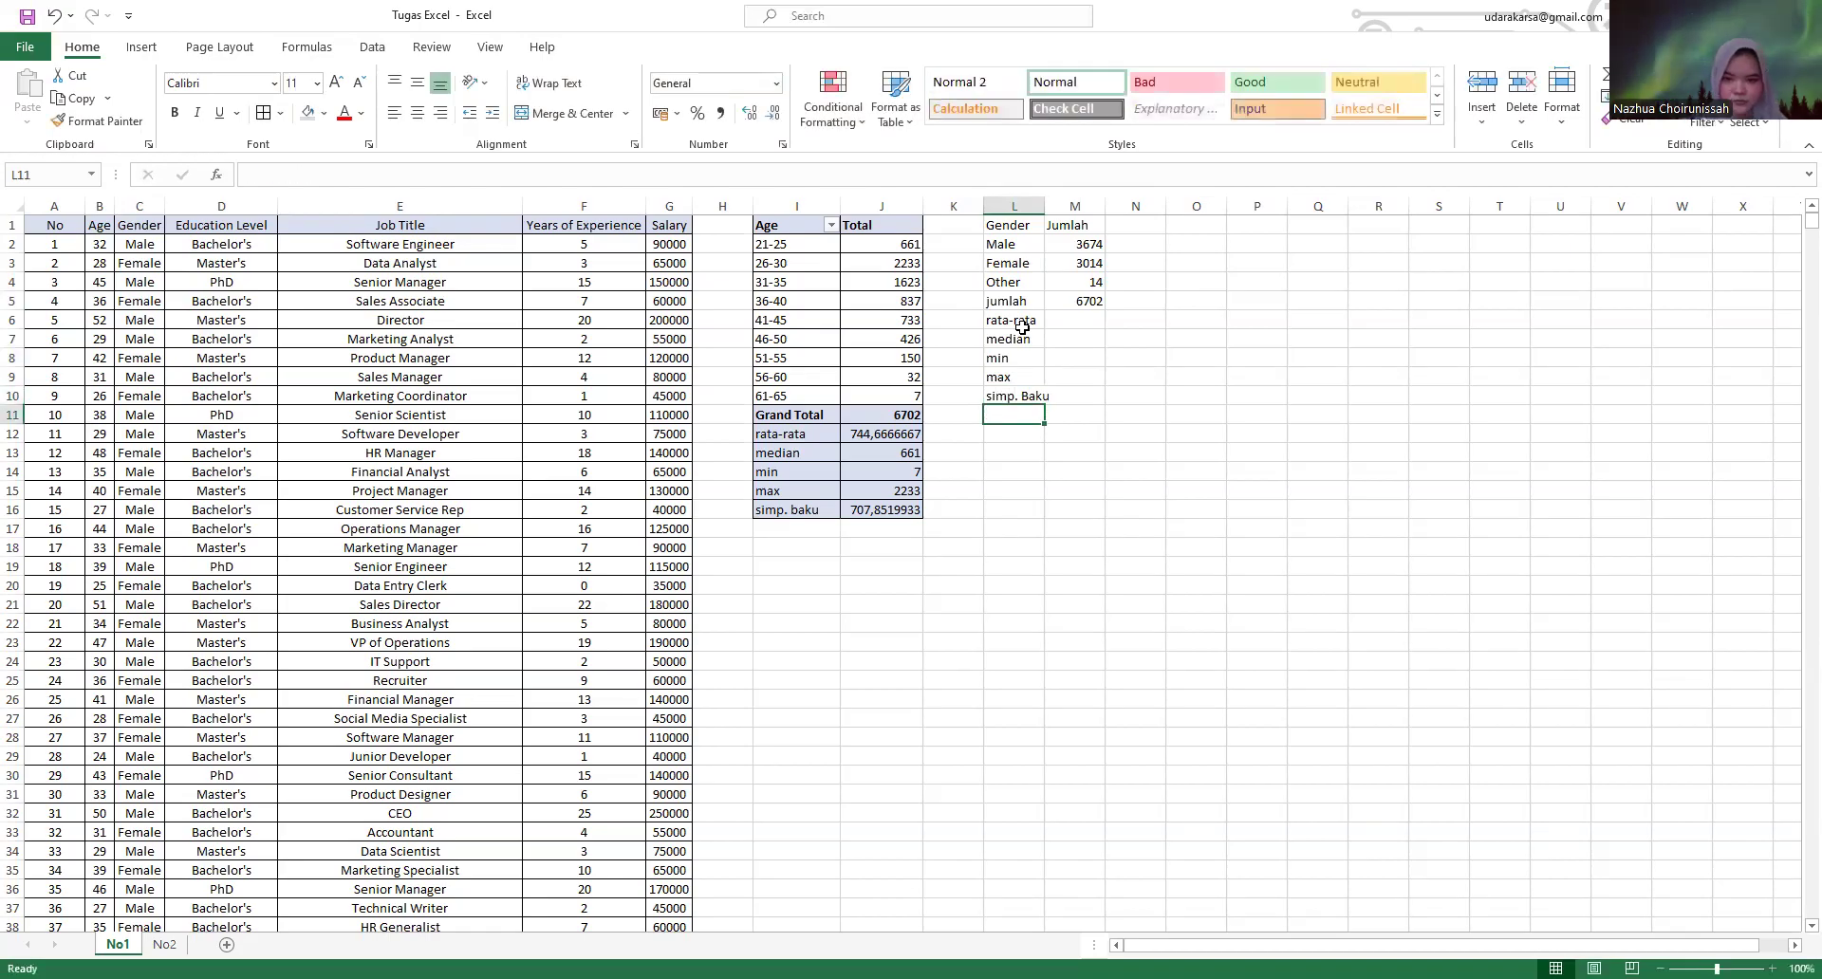
# - Calculate the mean of the gender counts in M6 with an AVERAGE formula over M2#
pyautogui.click(1058, 324)
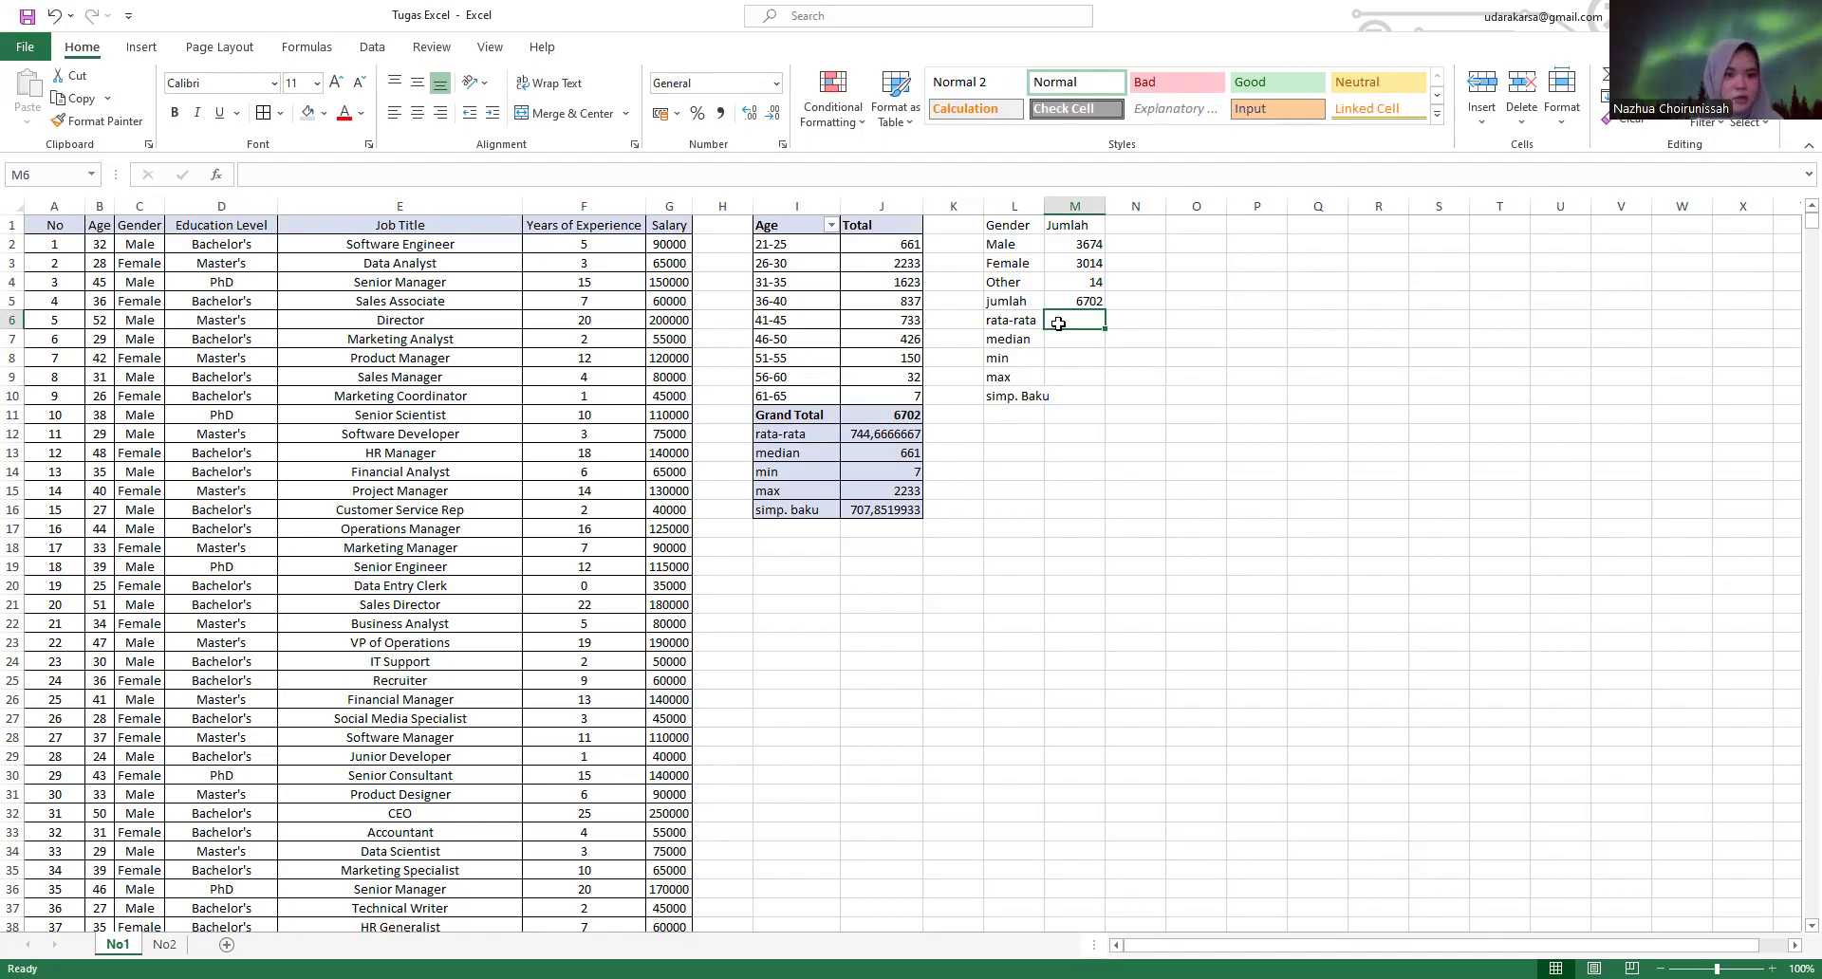
pyautogui.write('=')
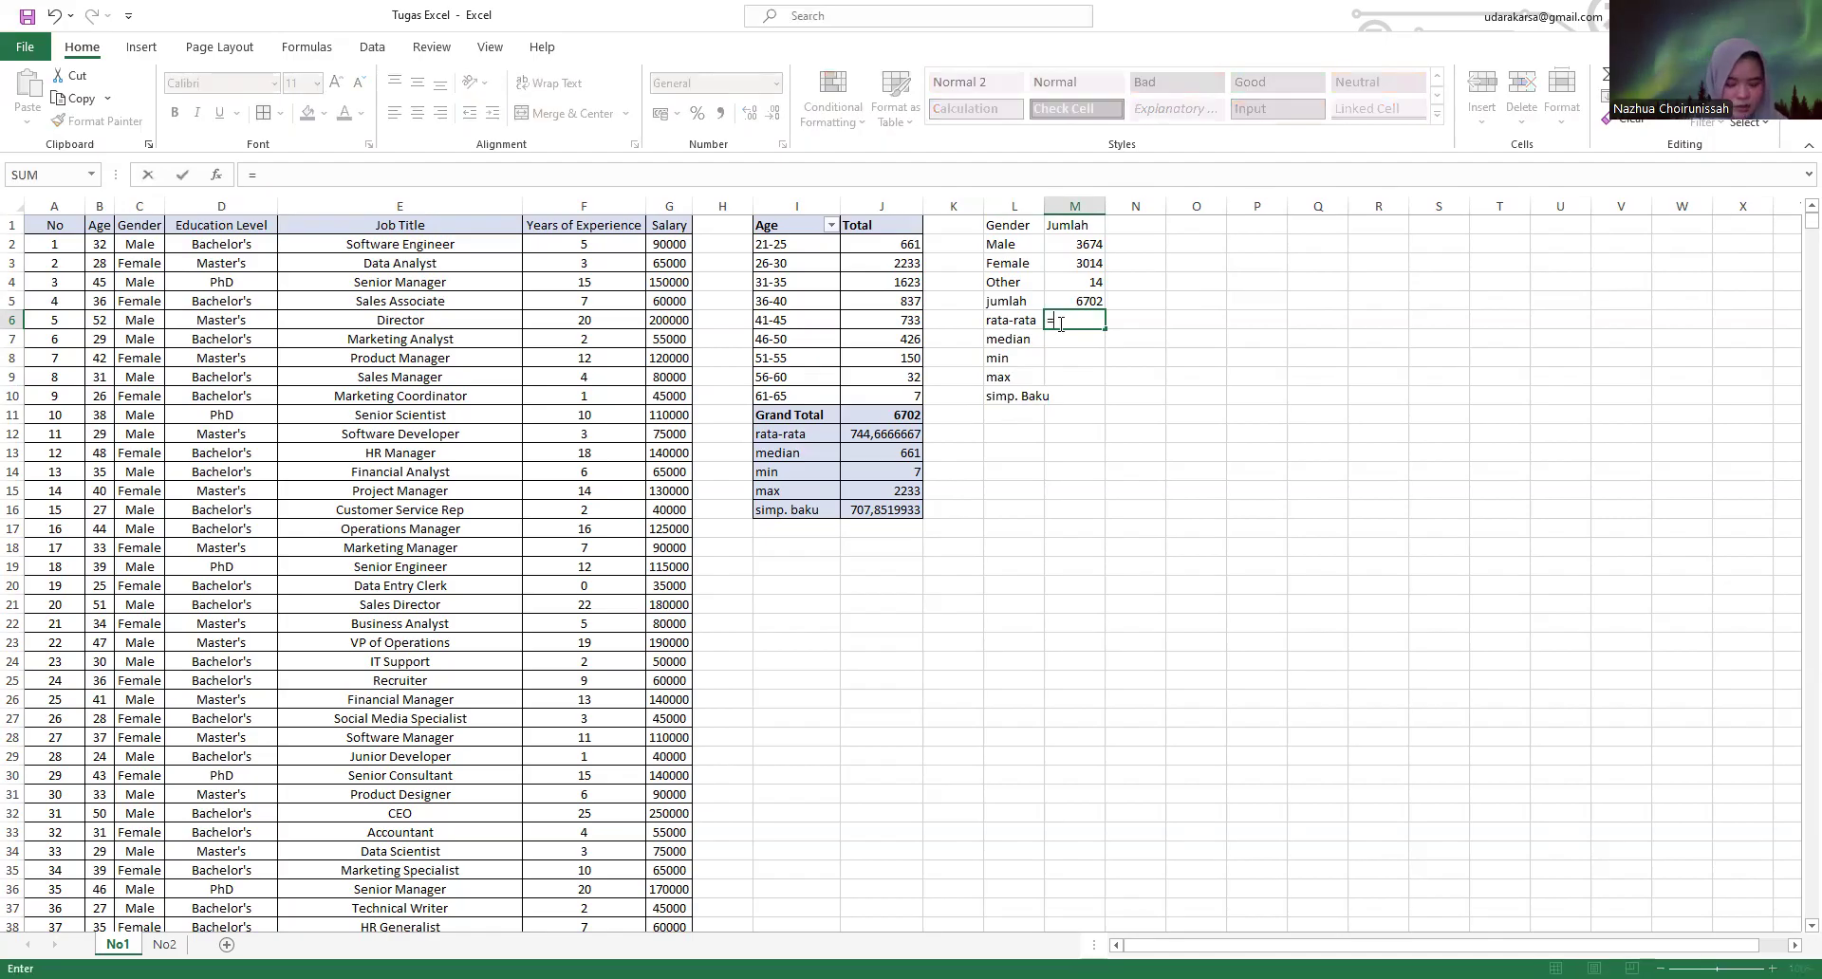
pyautogui.write('average')
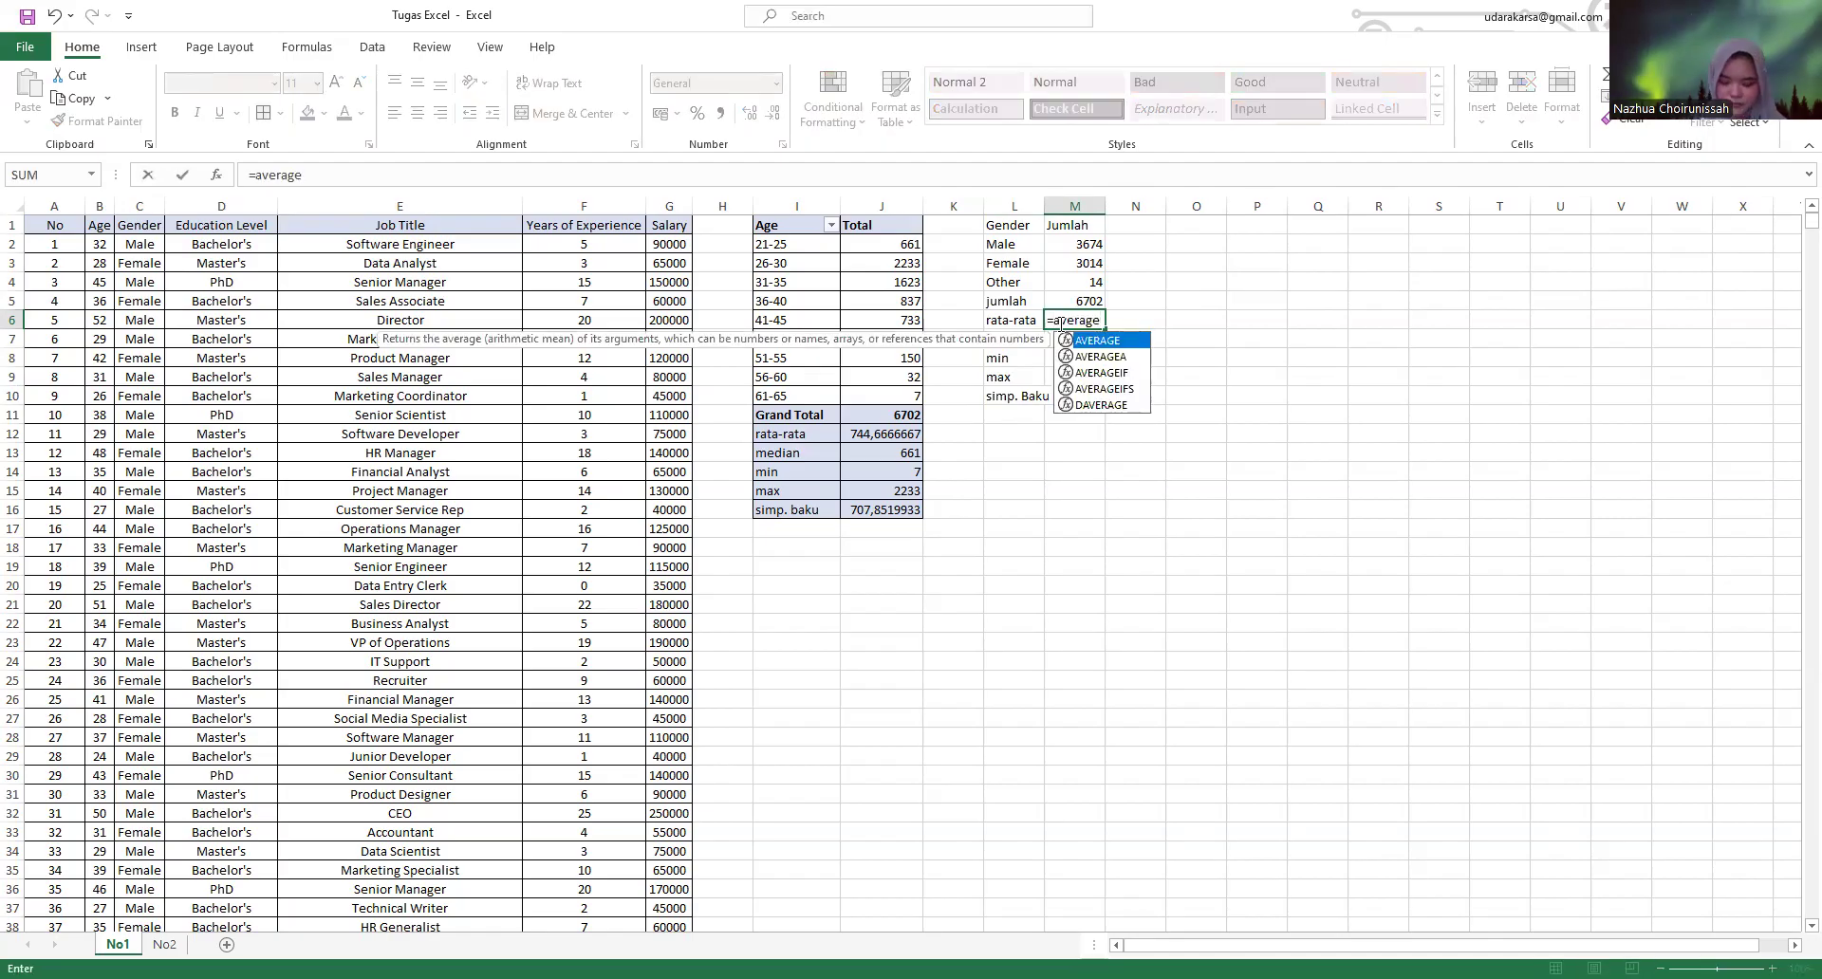
pyautogui.write('(')
pyautogui.click(1087, 247)
pyautogui.moveTo(1088, 266); pyautogui.dragTo(1089, 284)
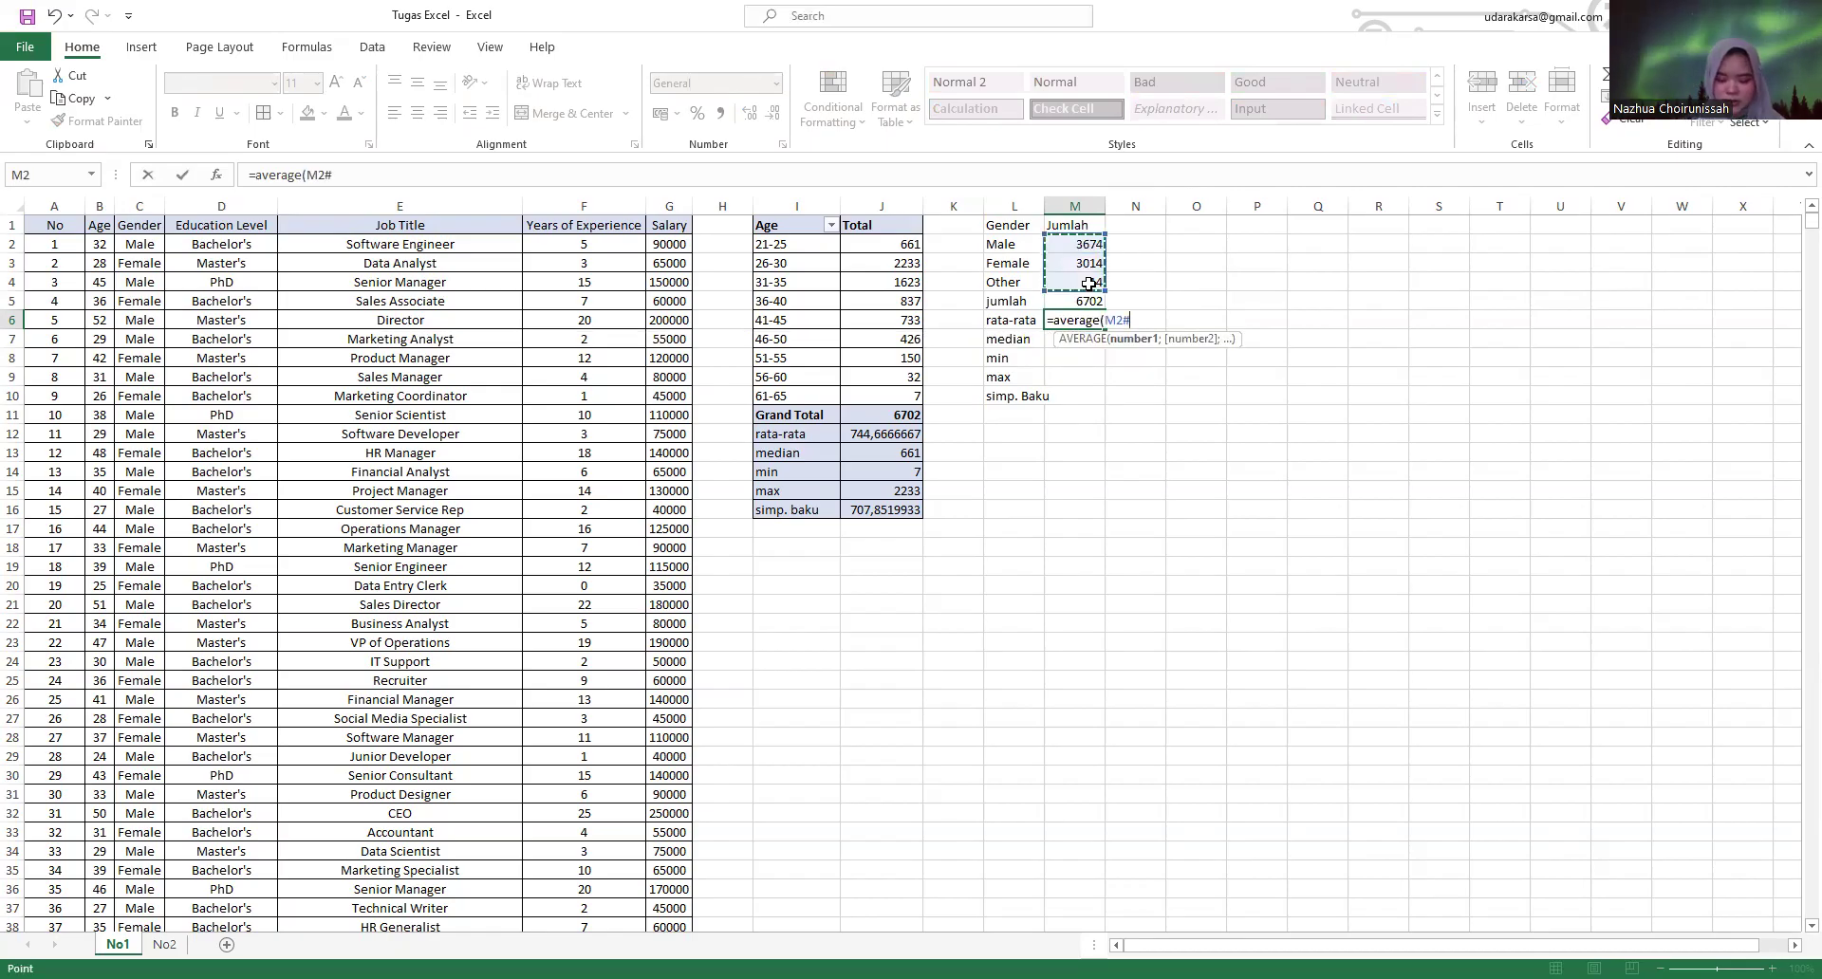
pyautogui.press('Return')
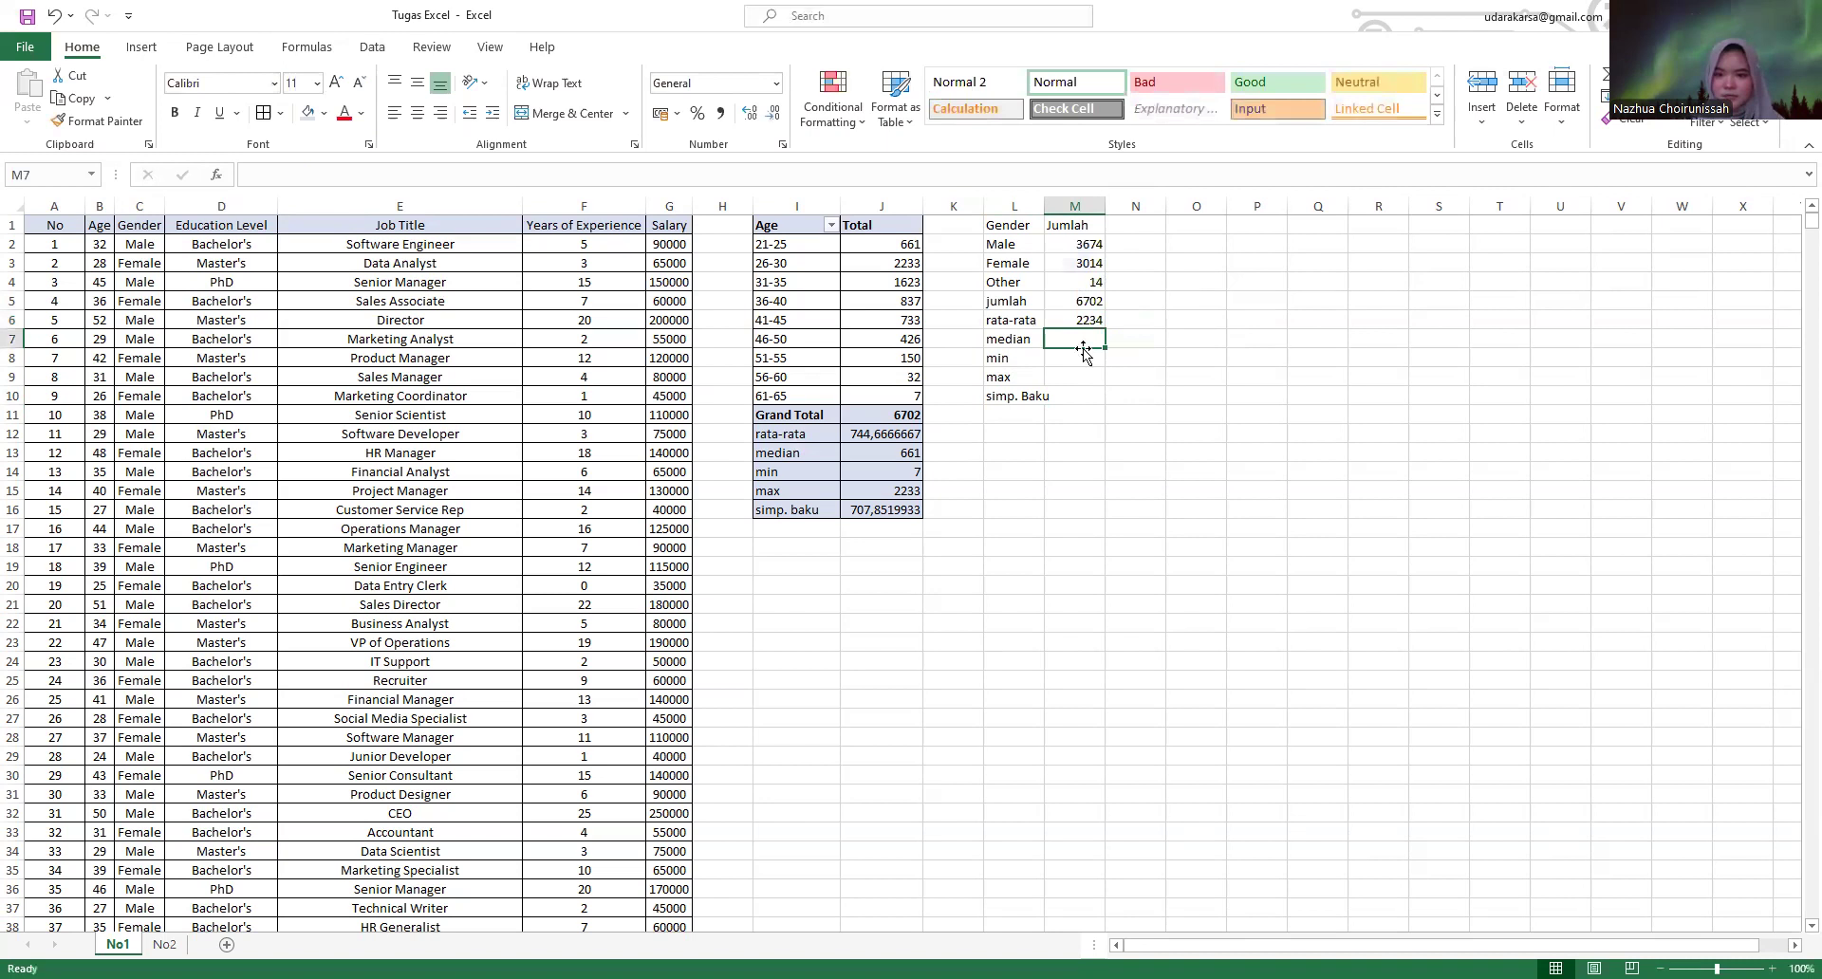
# - Calculate the median of the gender counts in M7 with a MEDIAN formula over M2#
pyautogui.write('=')
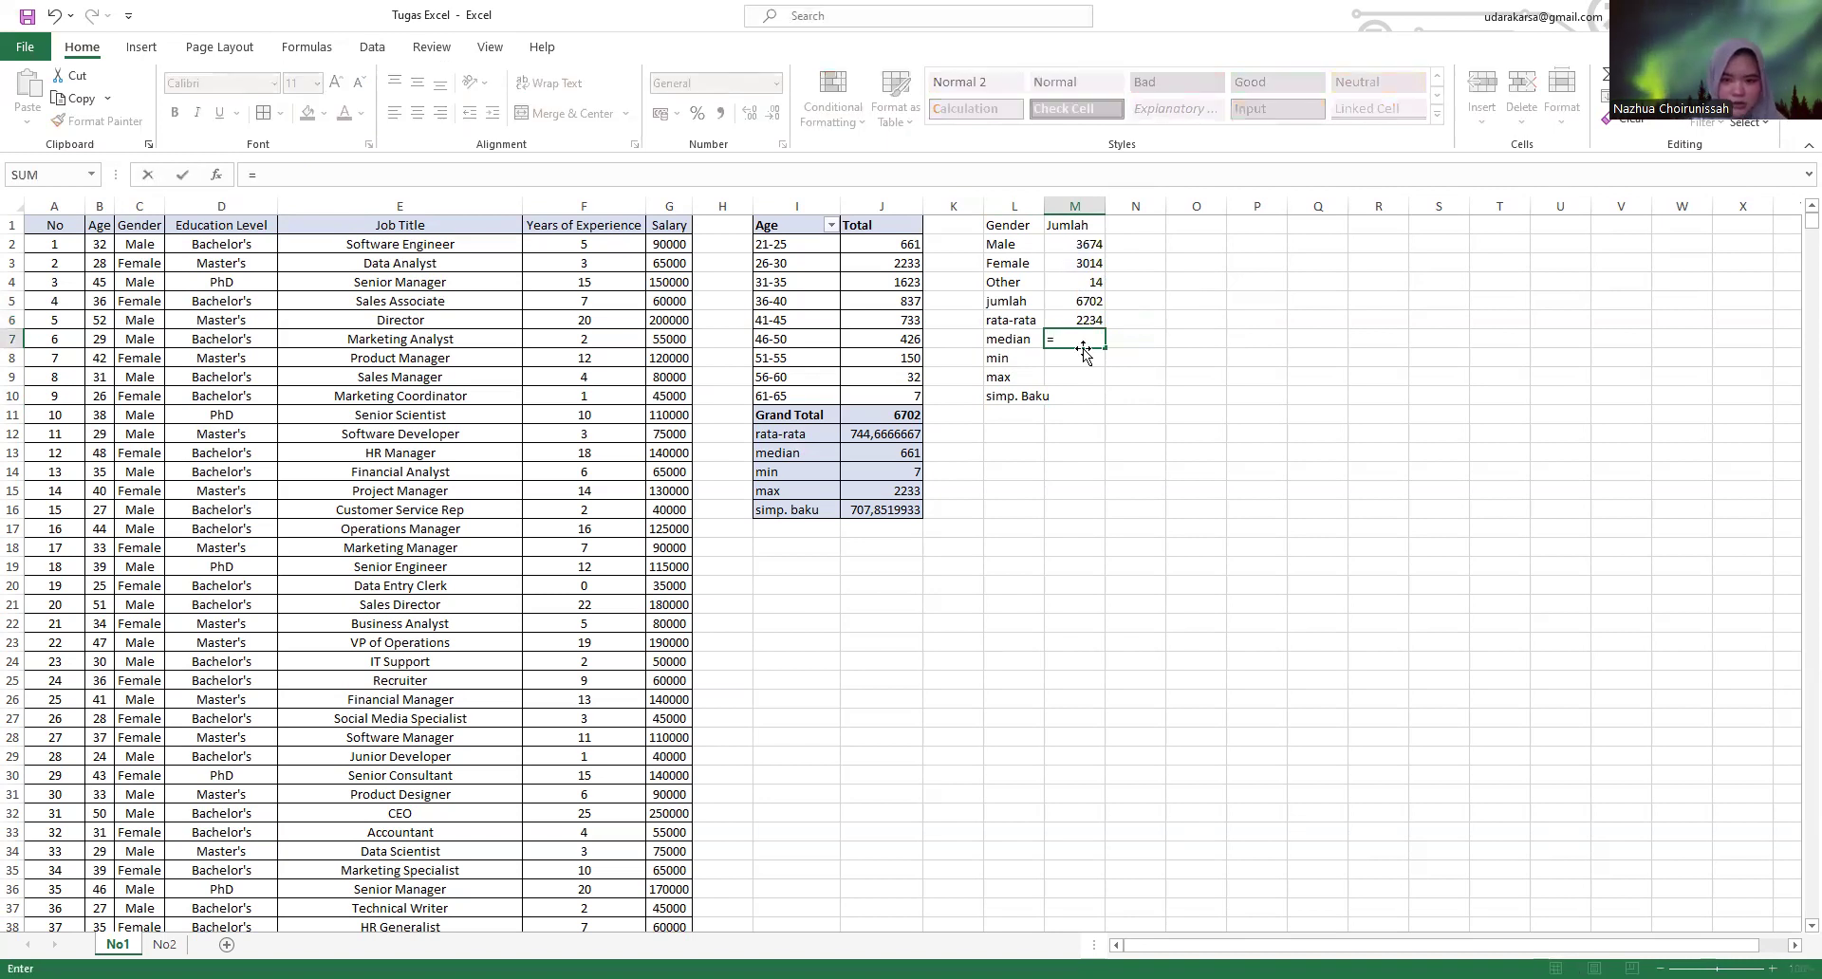
pyautogui.write('median')
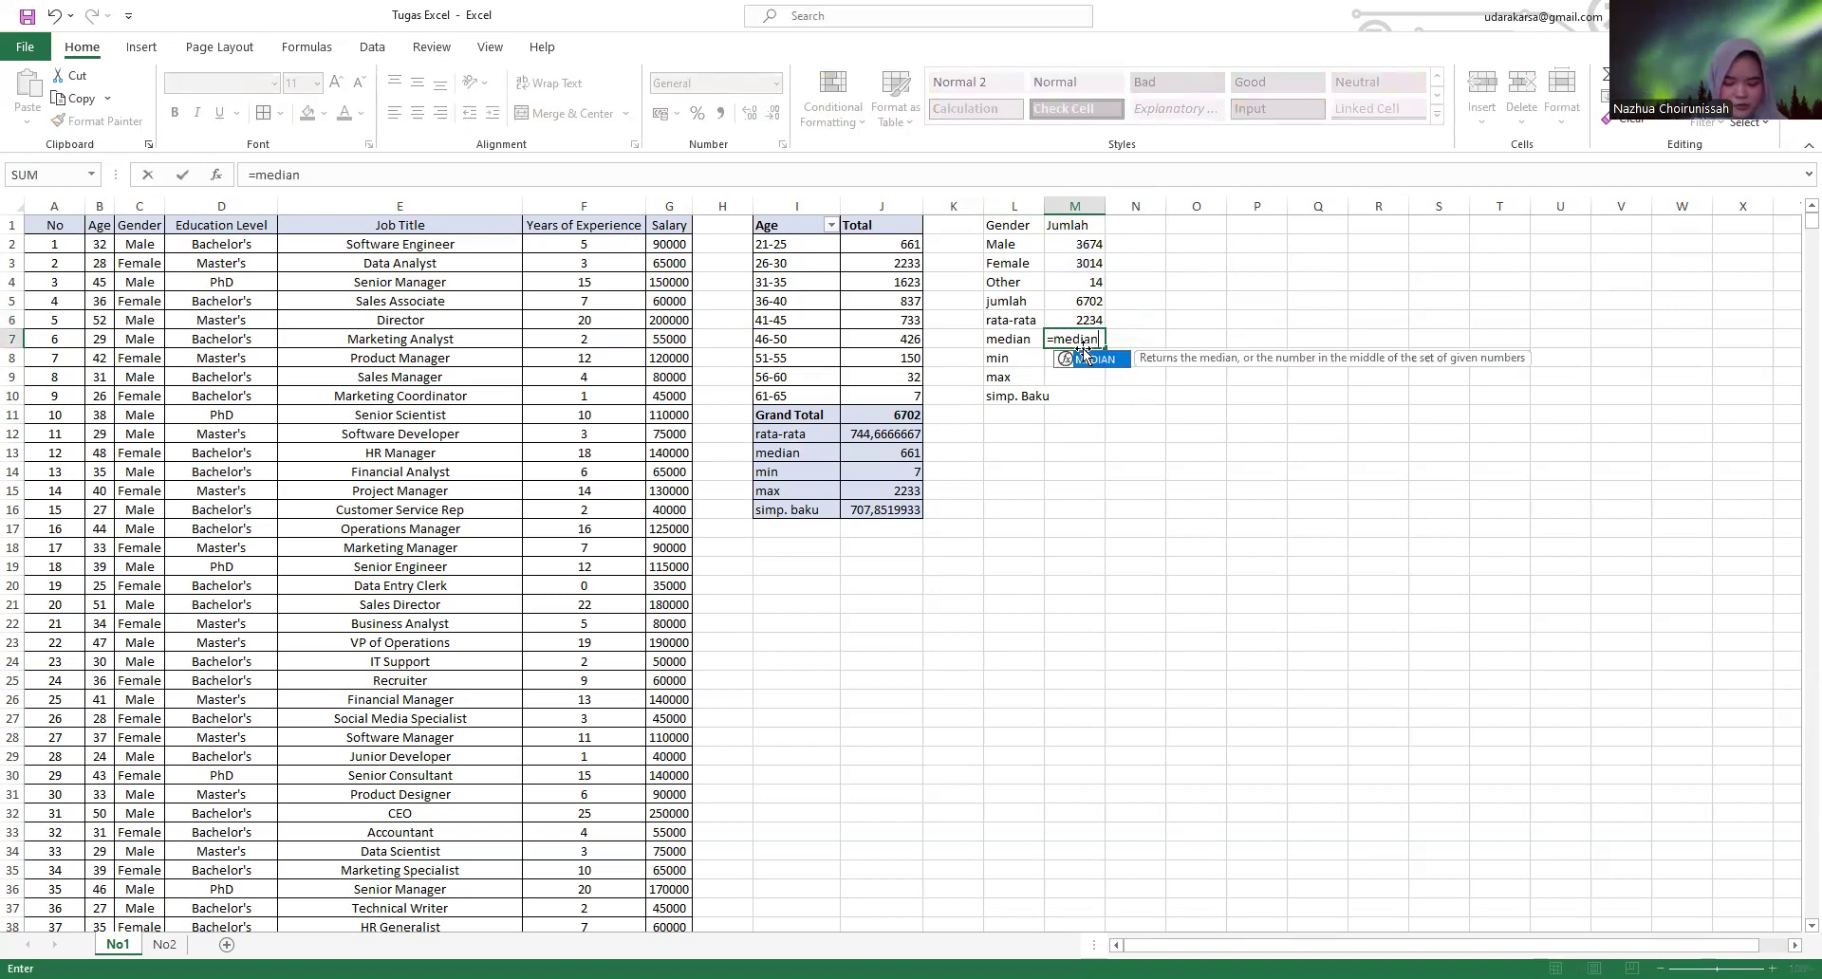
pyautogui.write('(')
pyautogui.moveTo(1077, 245); pyautogui.dragTo(1084, 297)
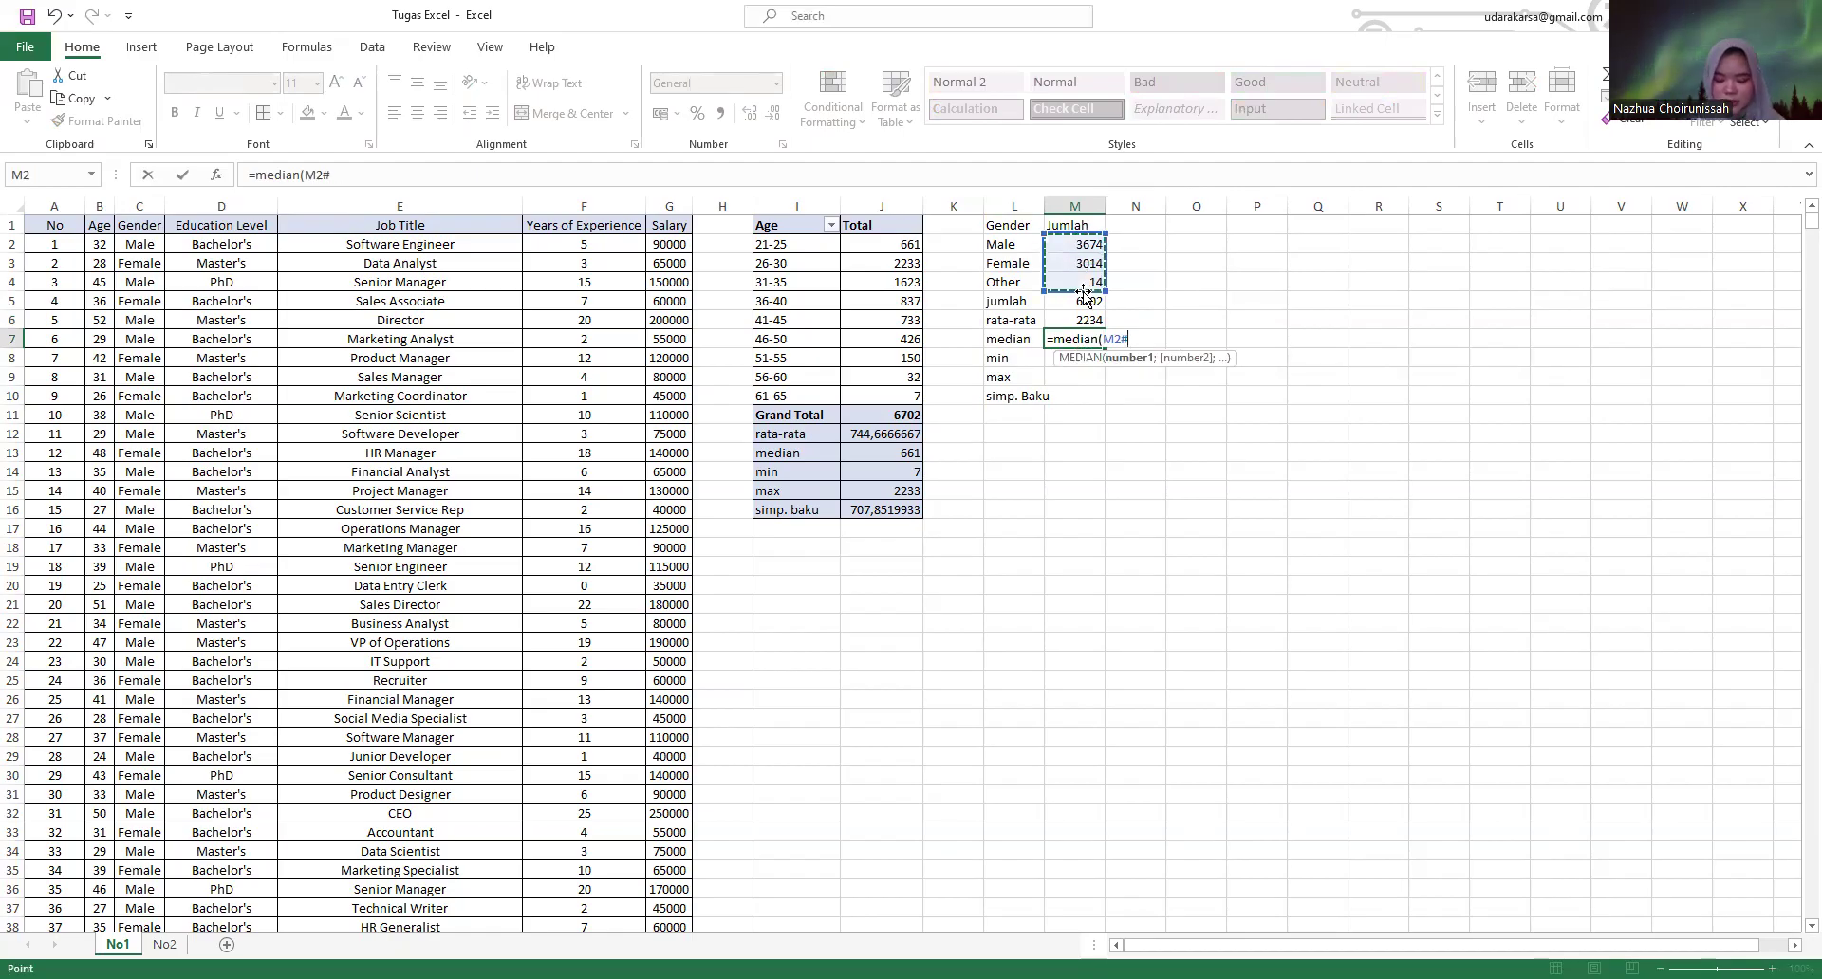
pyautogui.press('Return')
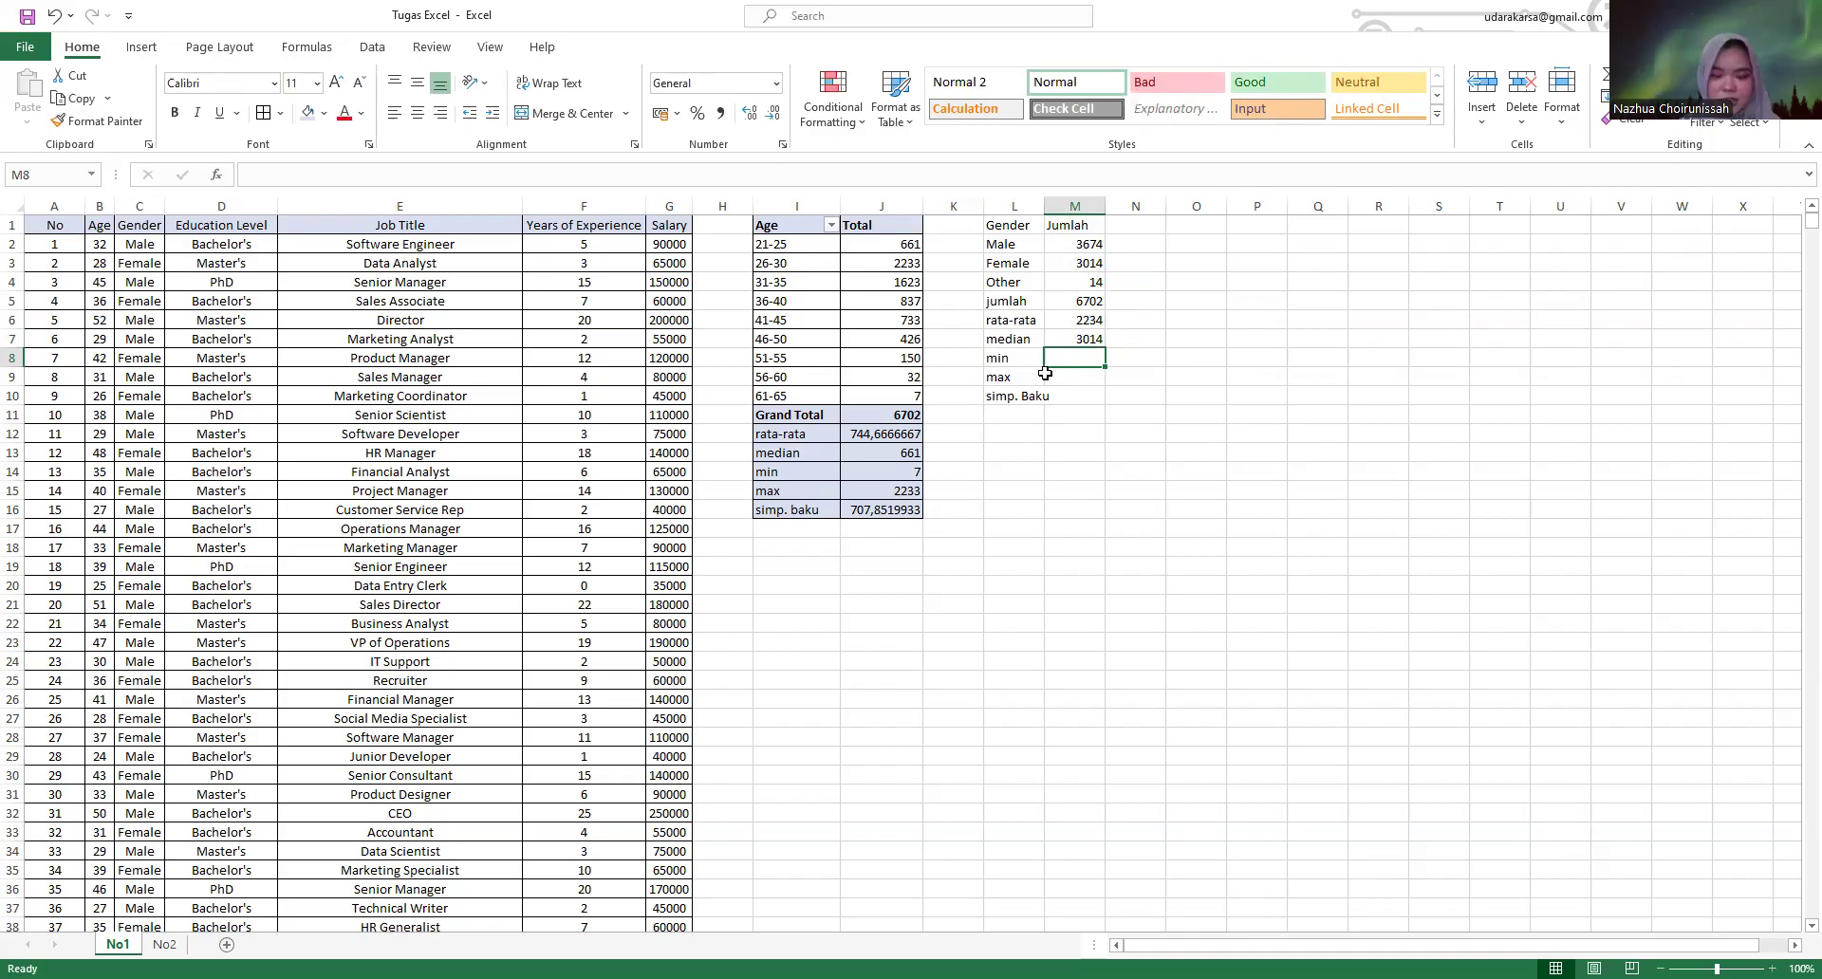
# - Find the smallest gender count in M8 with a MIN formula over M2#
pyautogui.write('=')
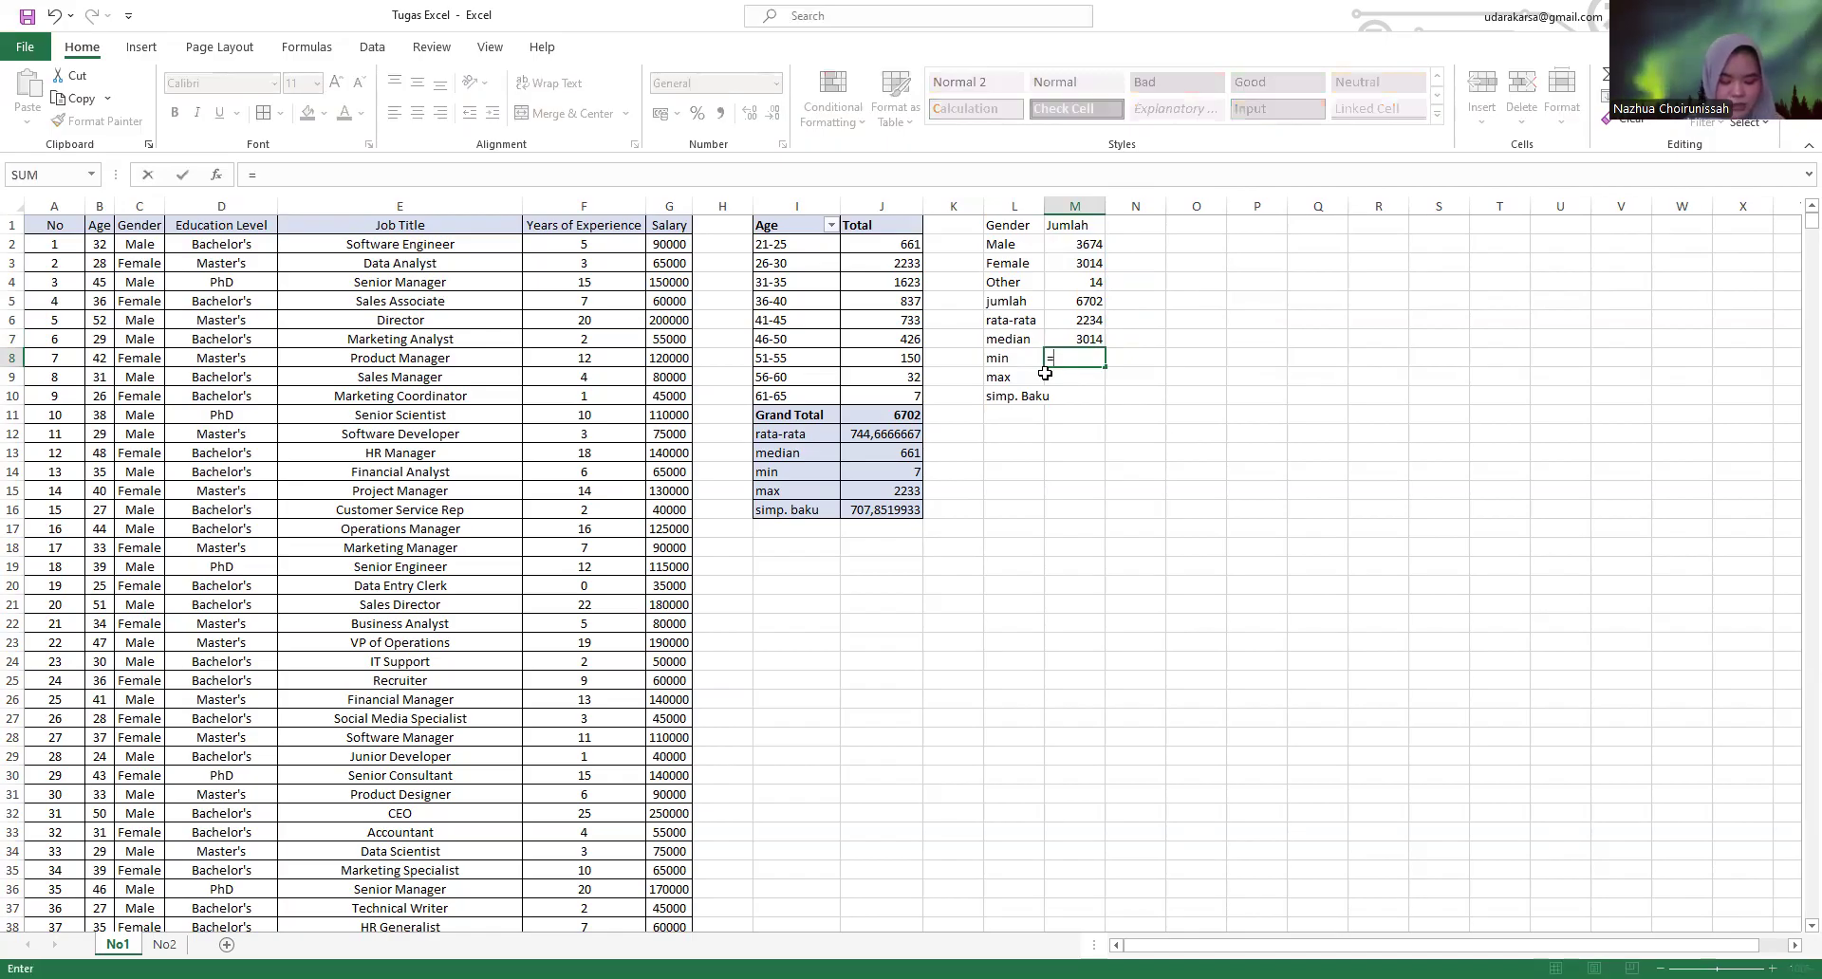
pyautogui.write('min)')
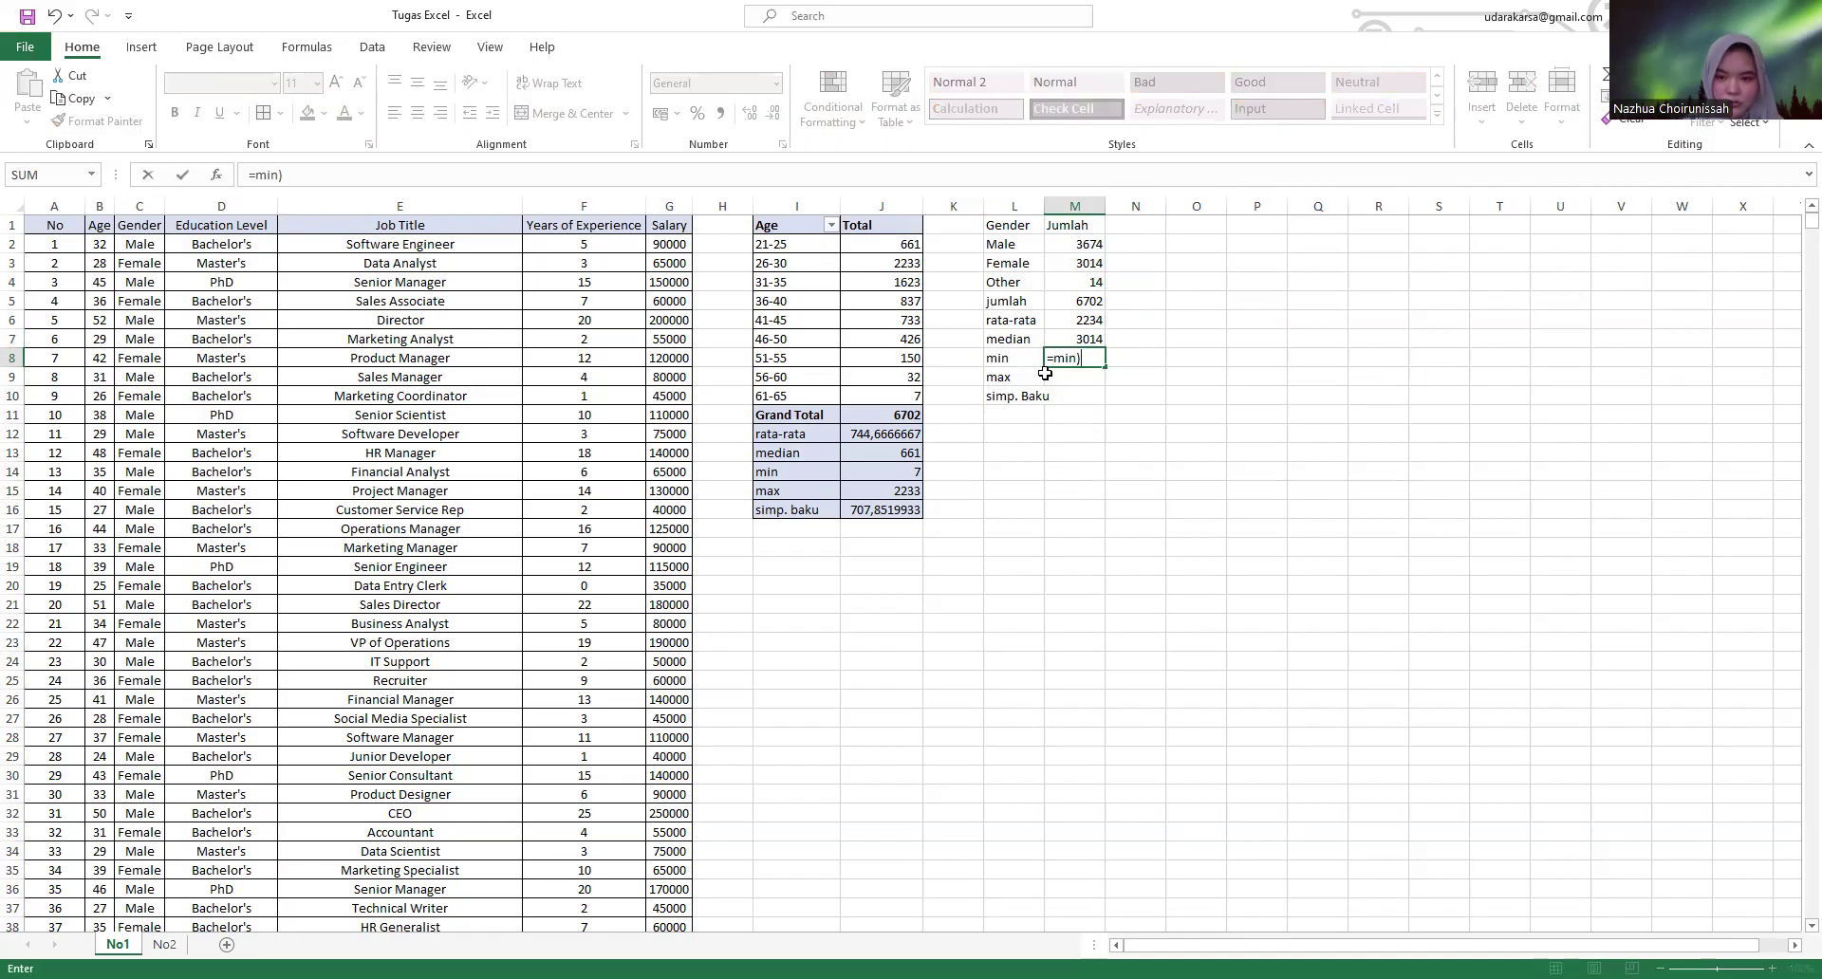
pyautogui.press('BackSpace')
pyautogui.write('(')
pyautogui.moveTo(1061, 247); pyautogui.dragTo(1079, 294)
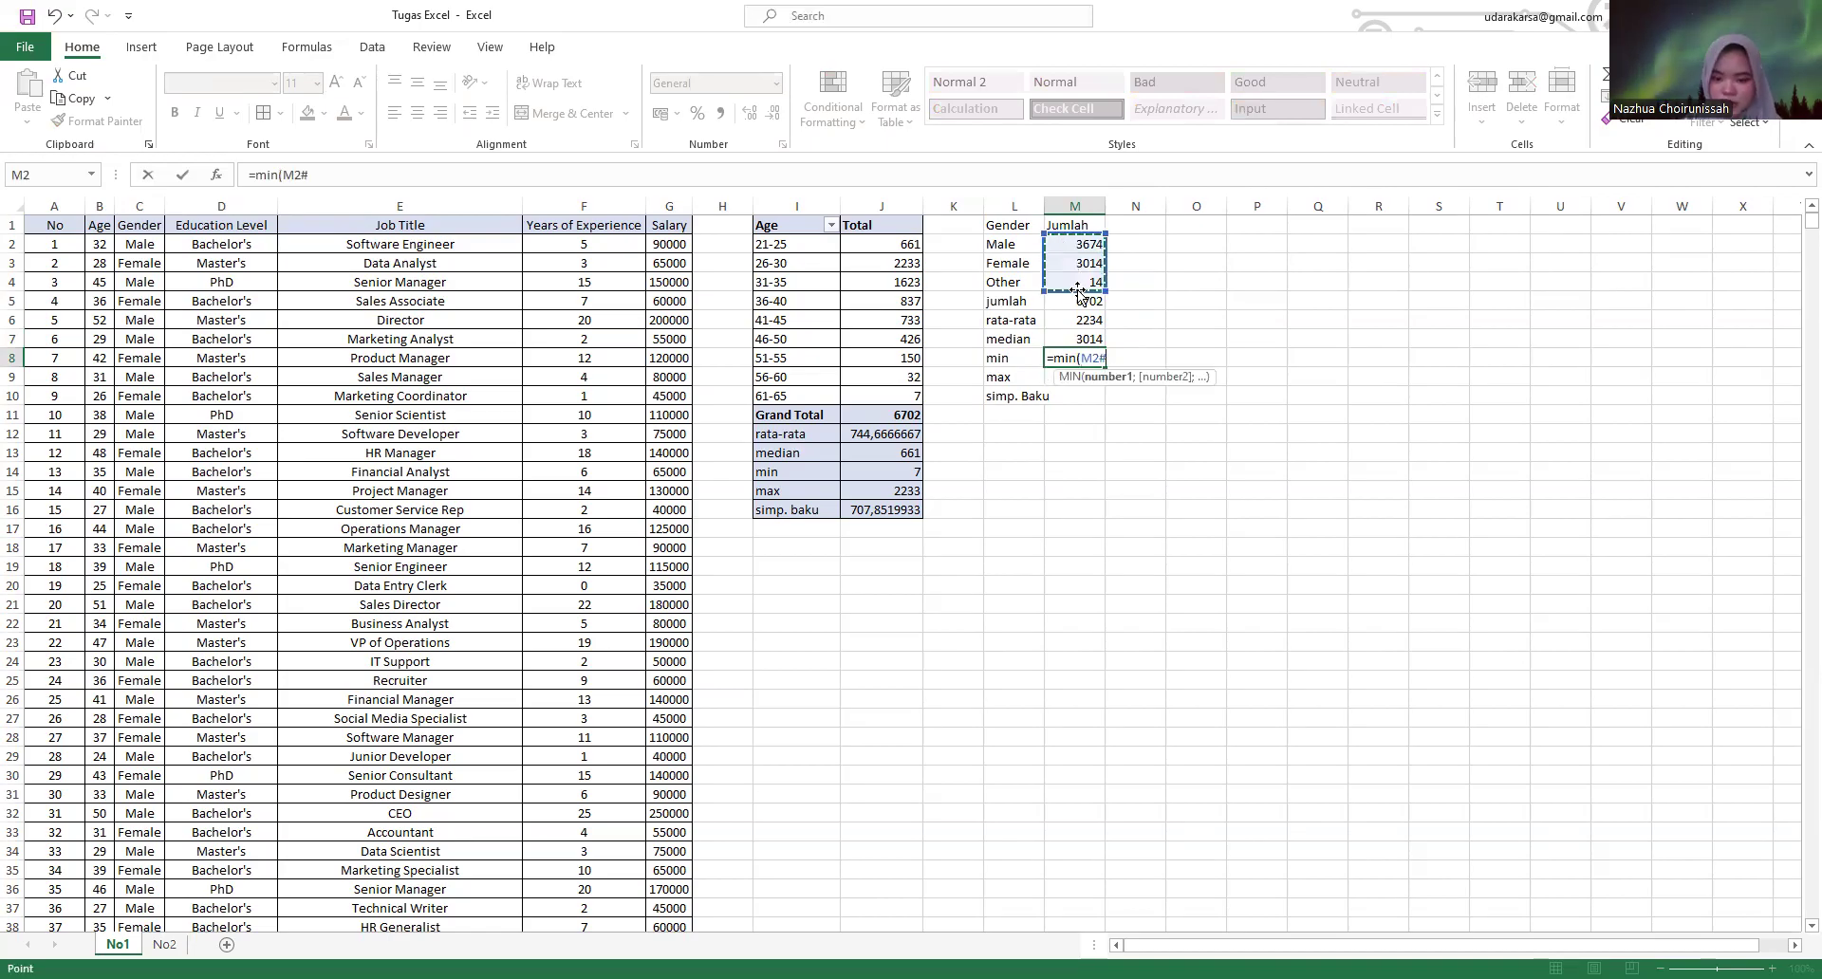
pyautogui.write(')')
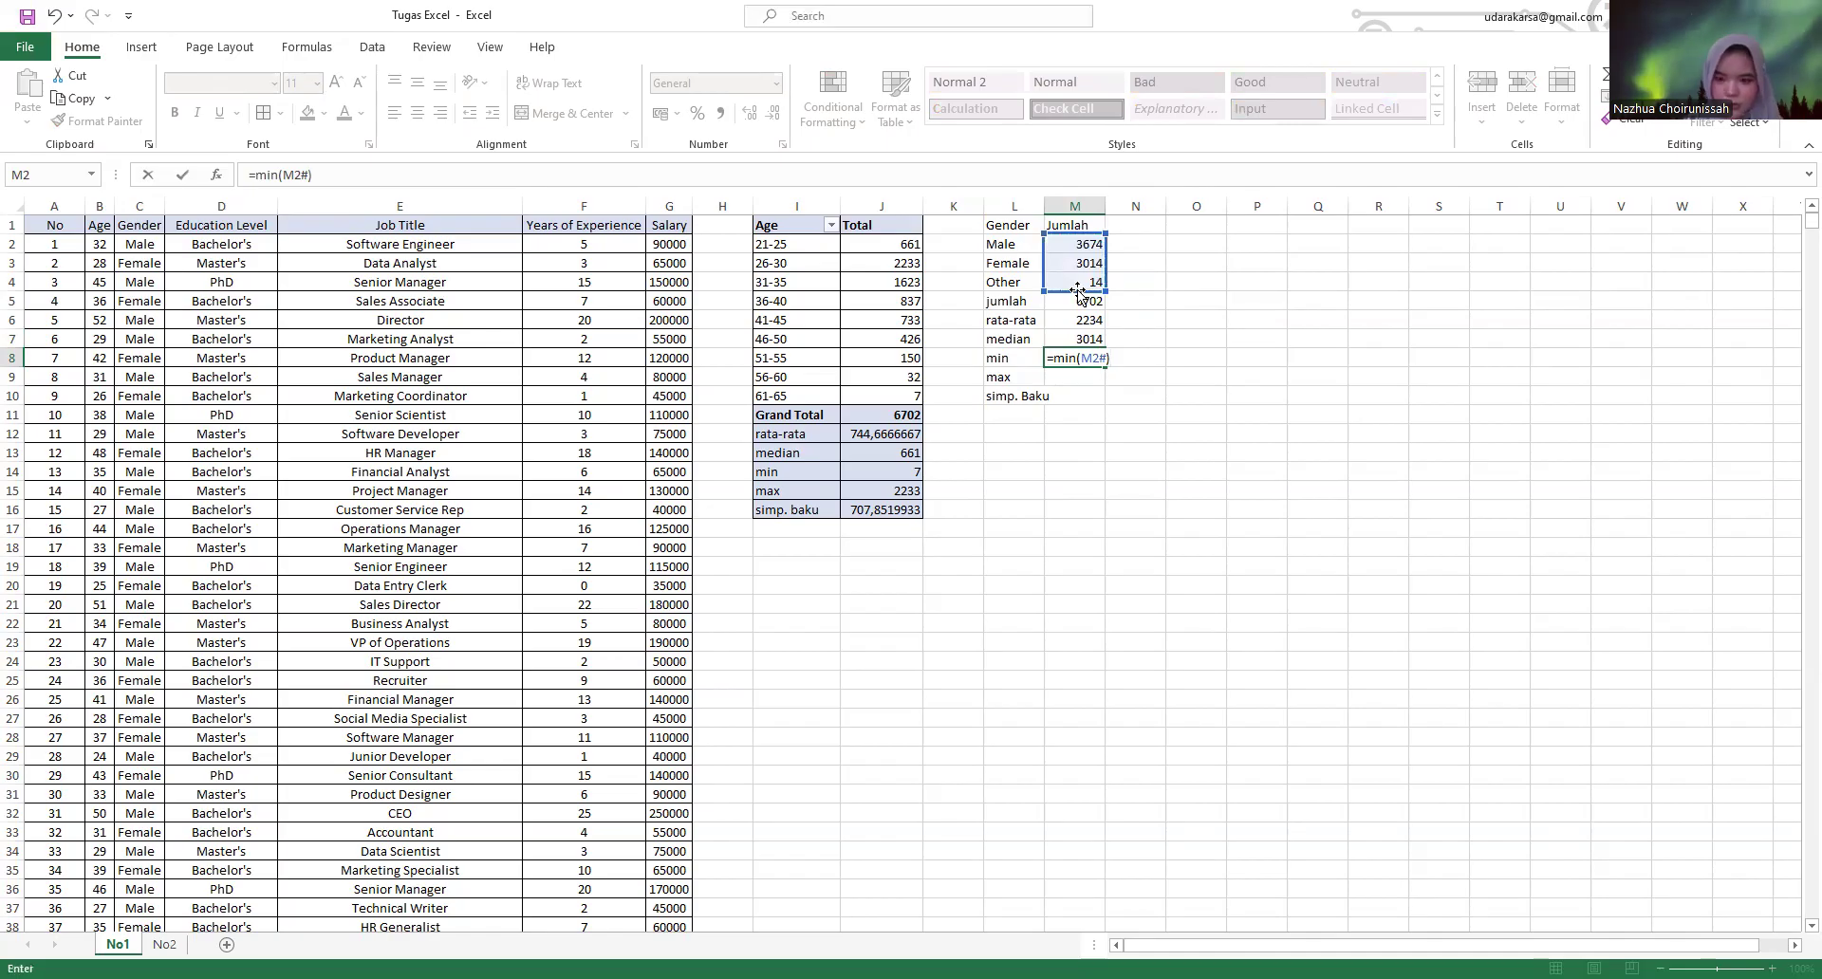
pyautogui.press('Return')
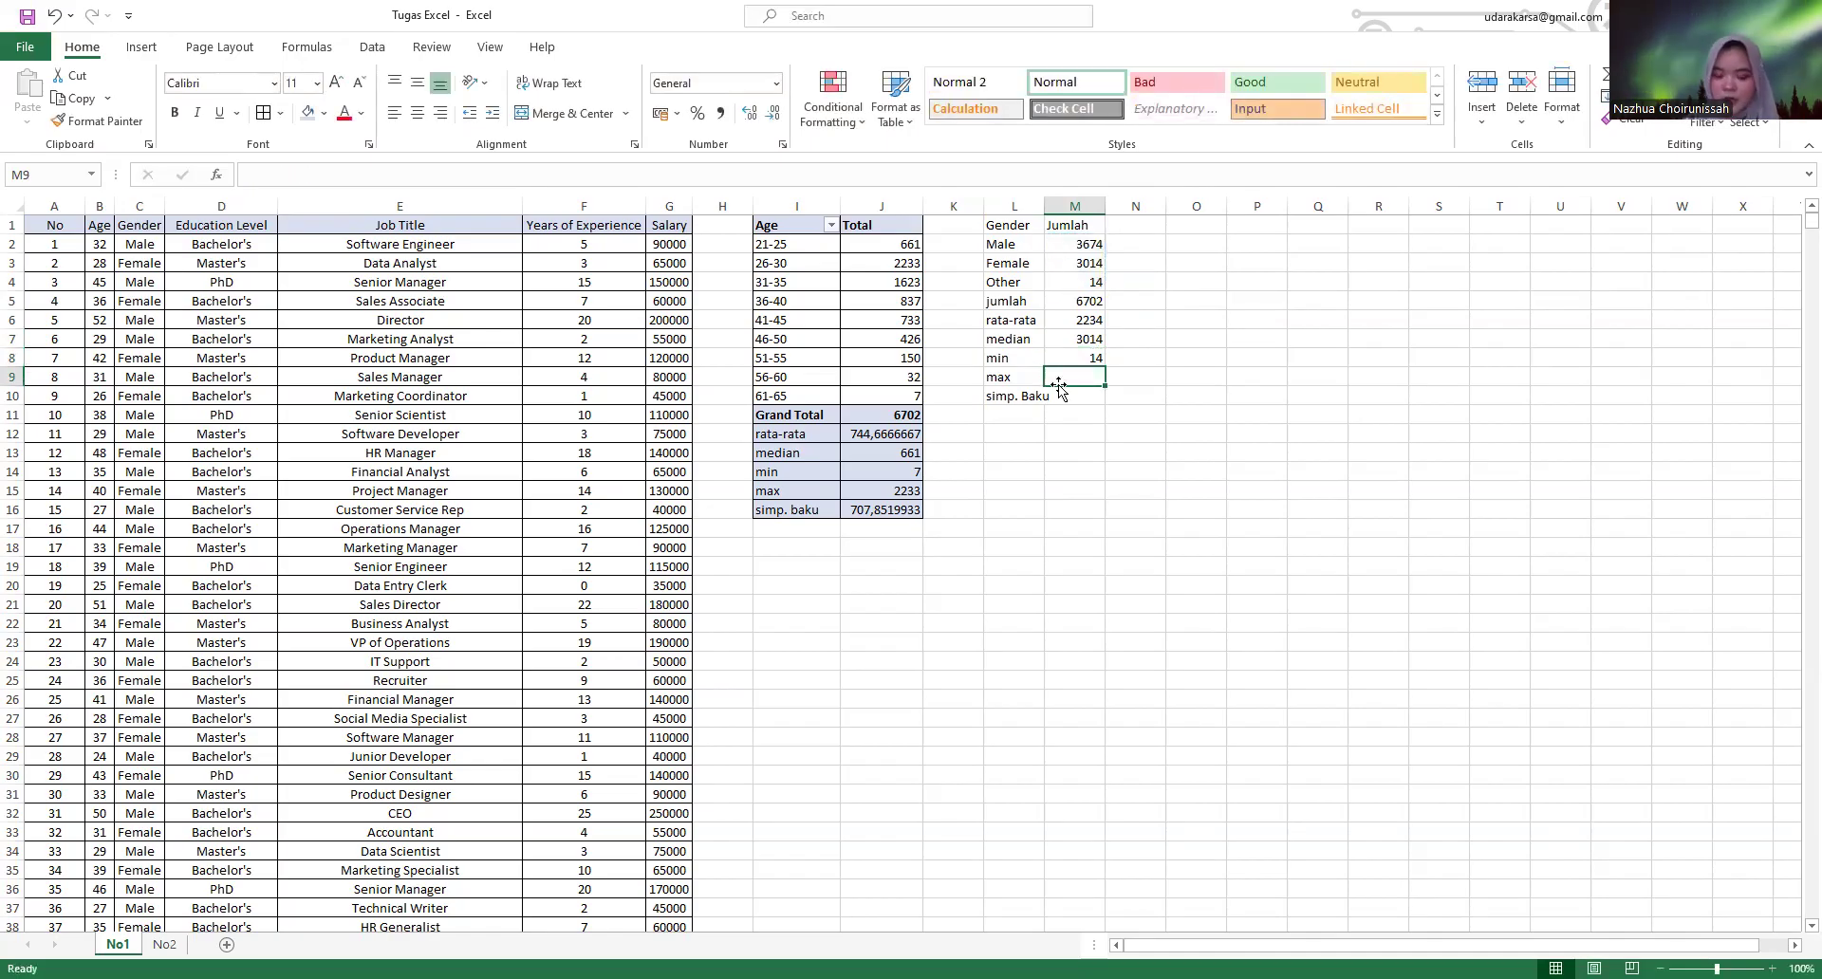
# - Find the largest gender count in M9 with a MAX formula over M2#
pyautogui.write('=')
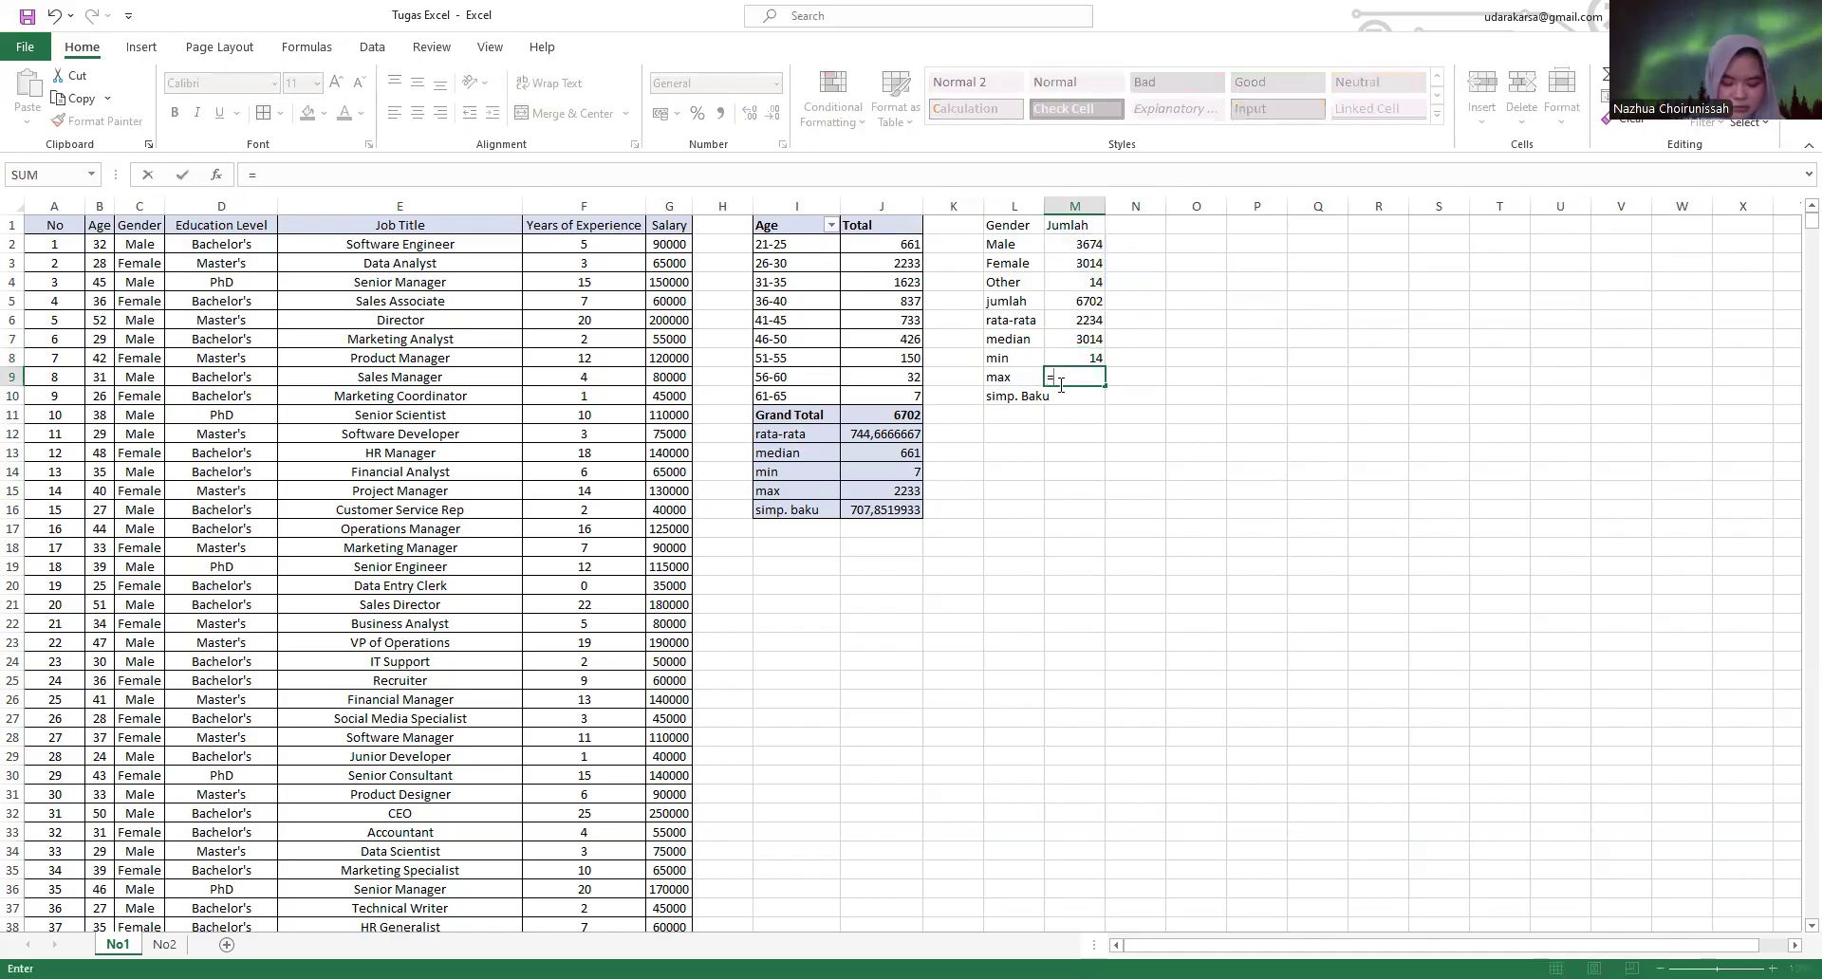
pyautogui.write('max(')
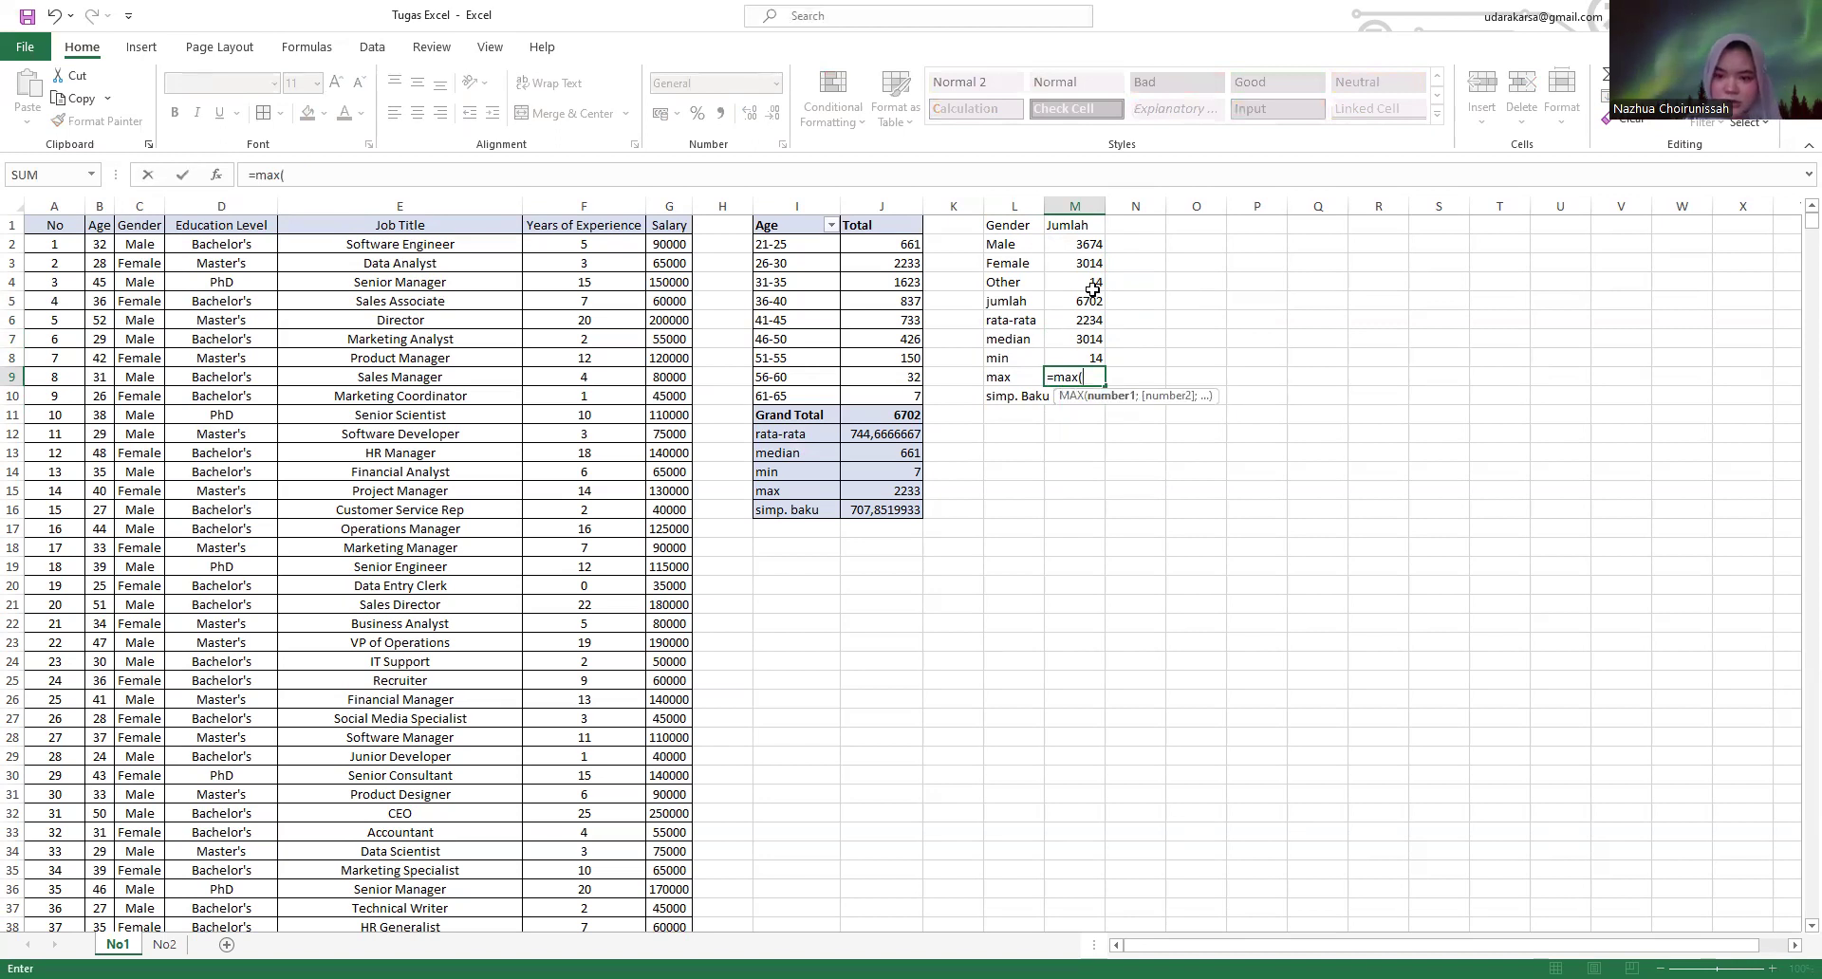
pyautogui.moveTo(1084, 248); pyautogui.dragTo(1086, 290)
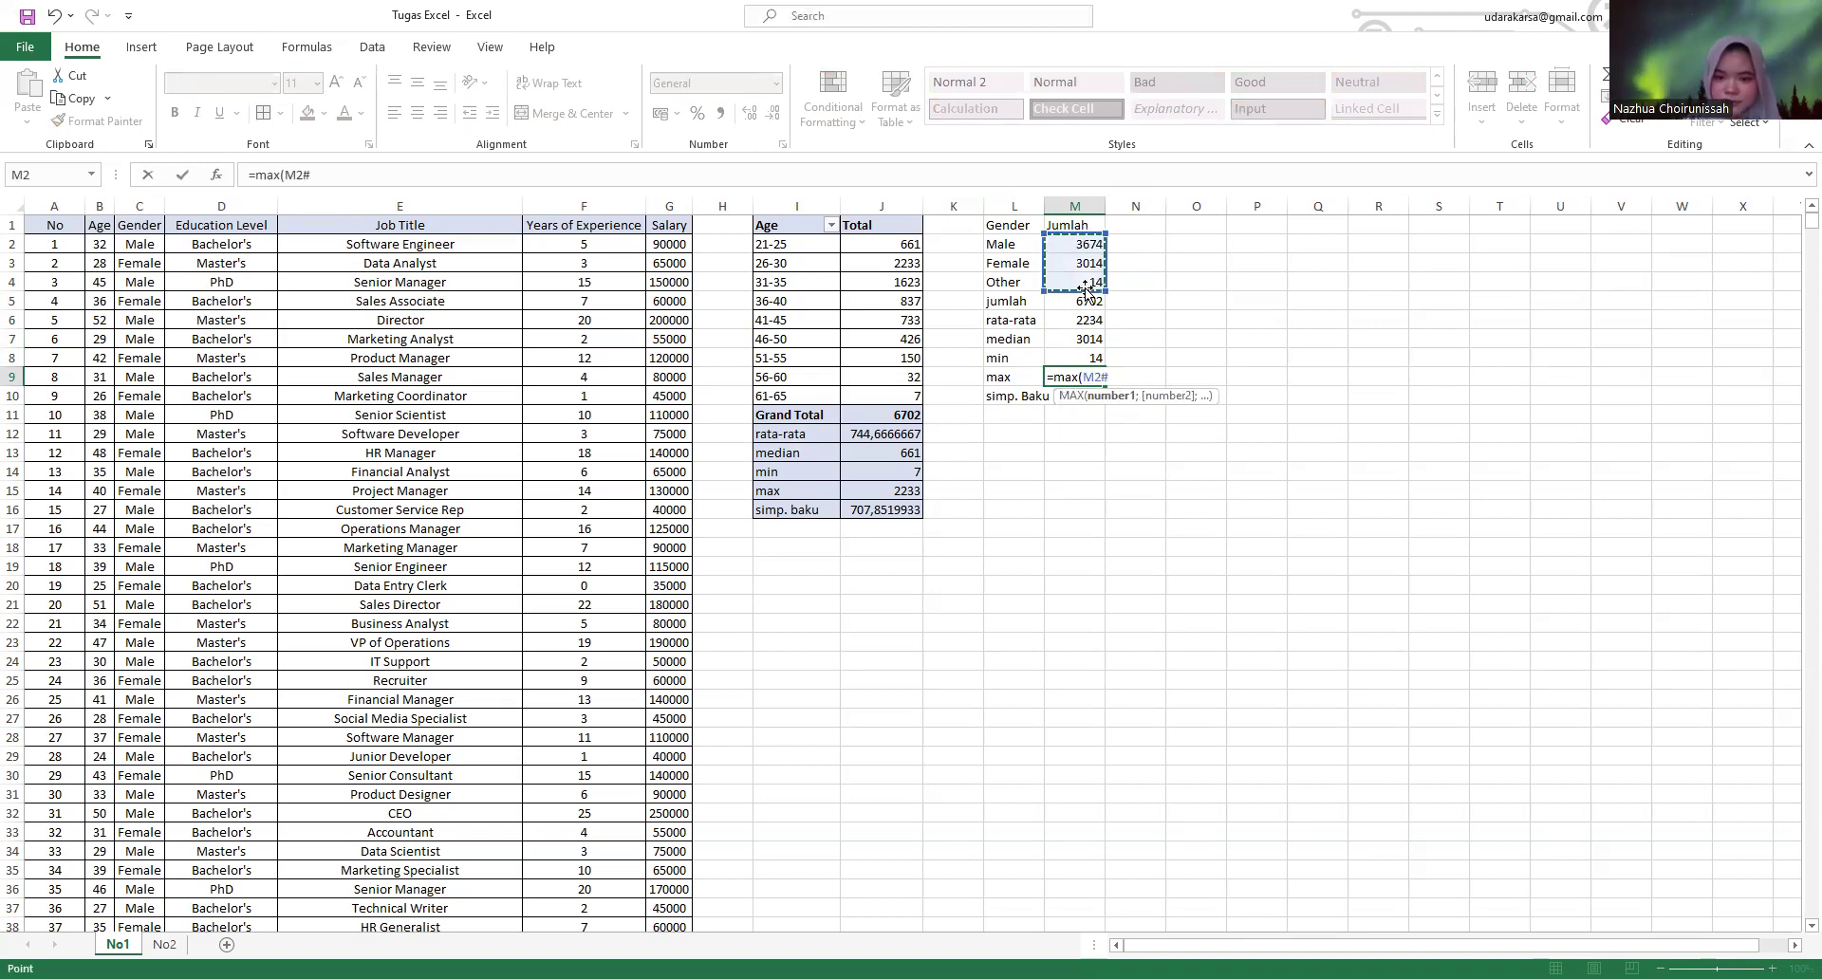
pyautogui.write(')')
pyautogui.press('Return')
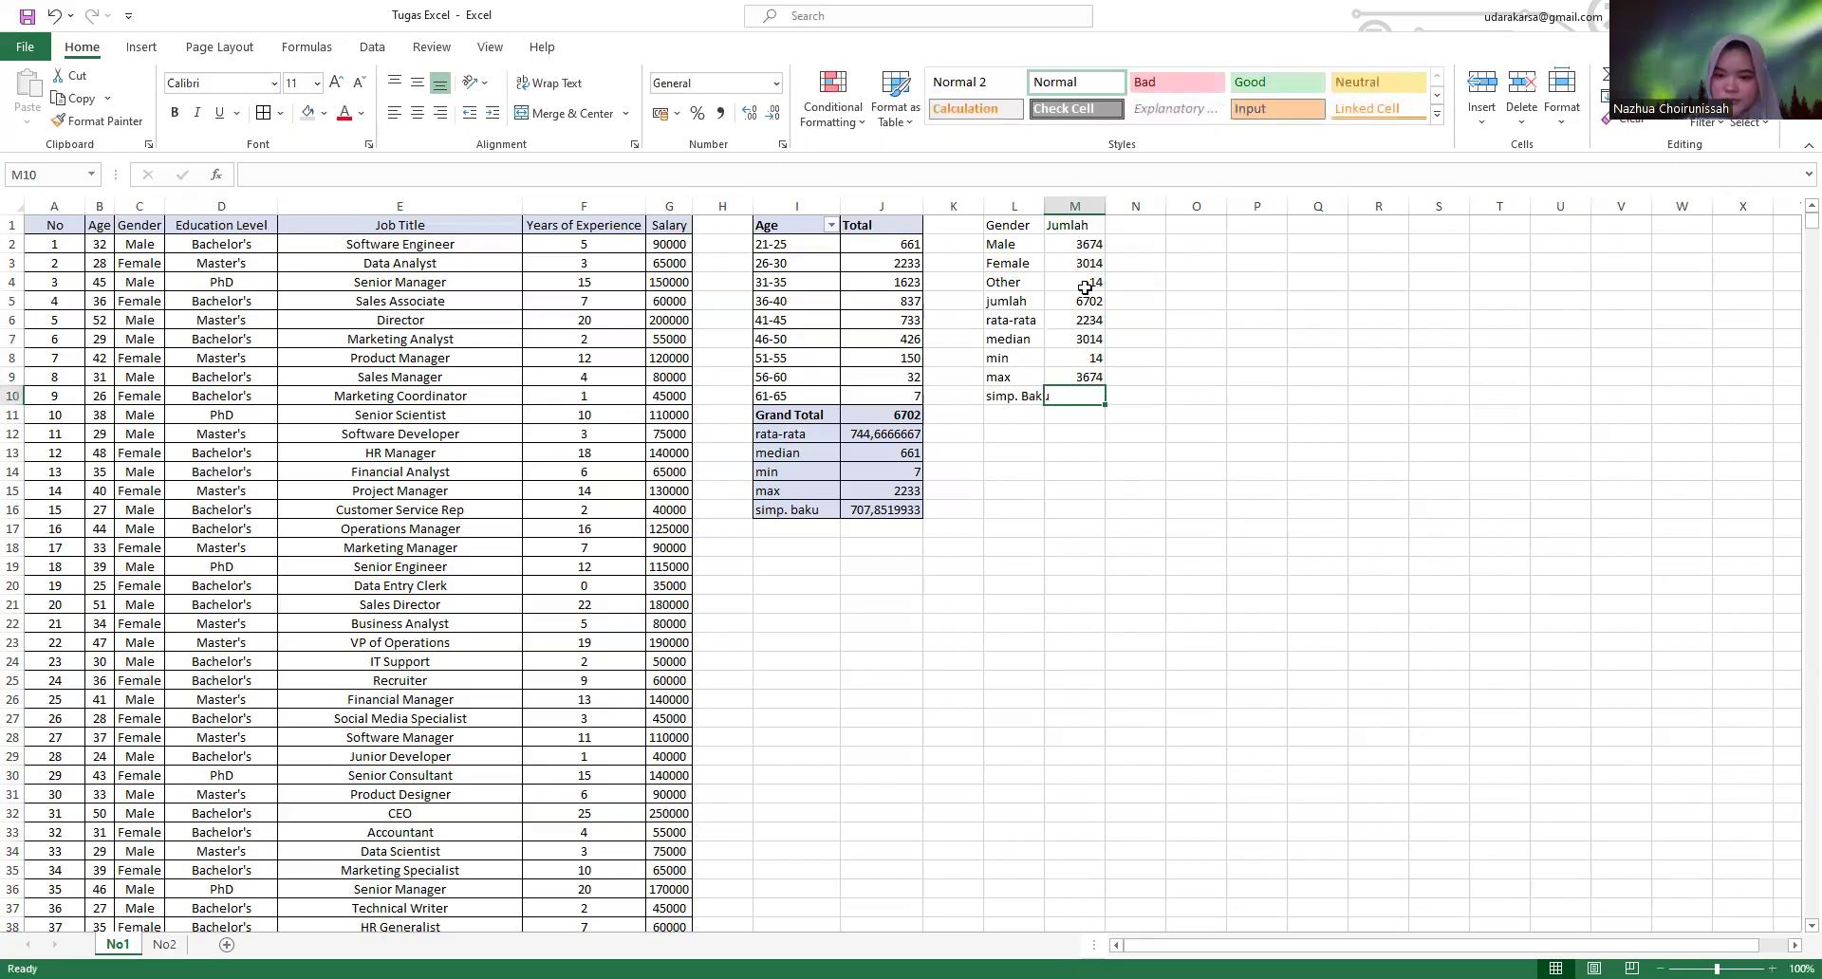
# - Calculate the population standard deviation of the gender counts in M10 with a STDEV.P formula over the Male, Female and Other counts
pyautogui.write('=')
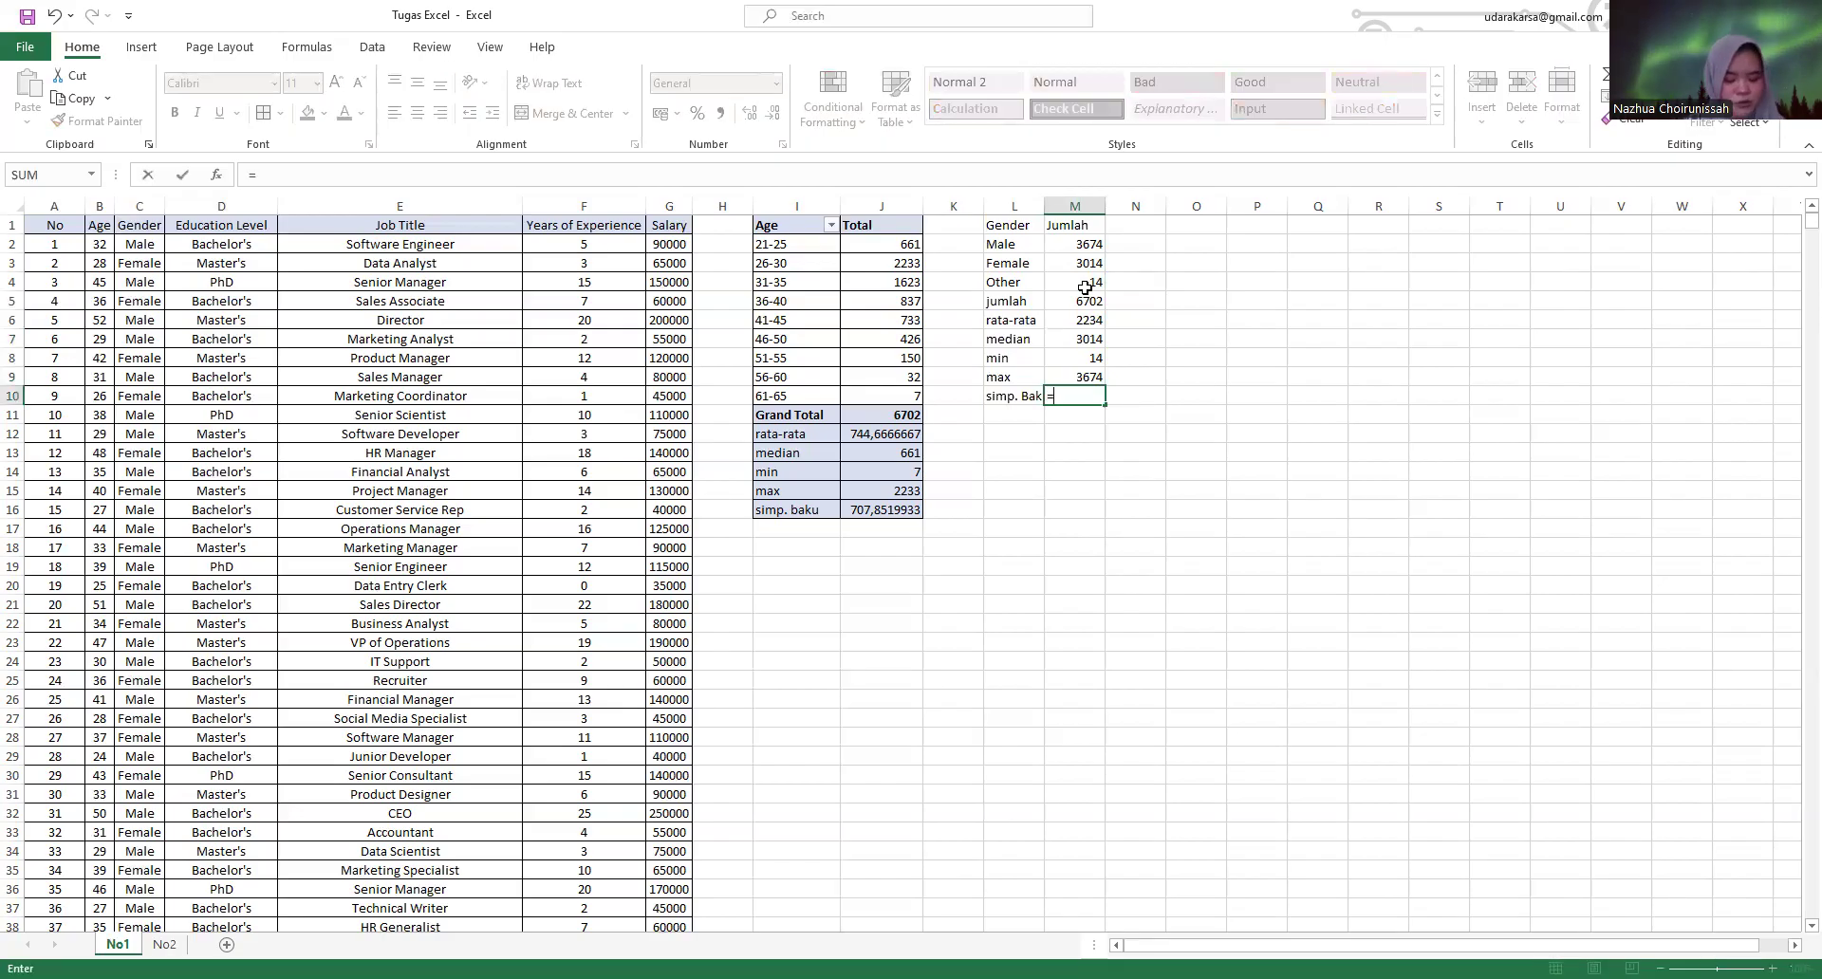
pyautogui.write('stde')
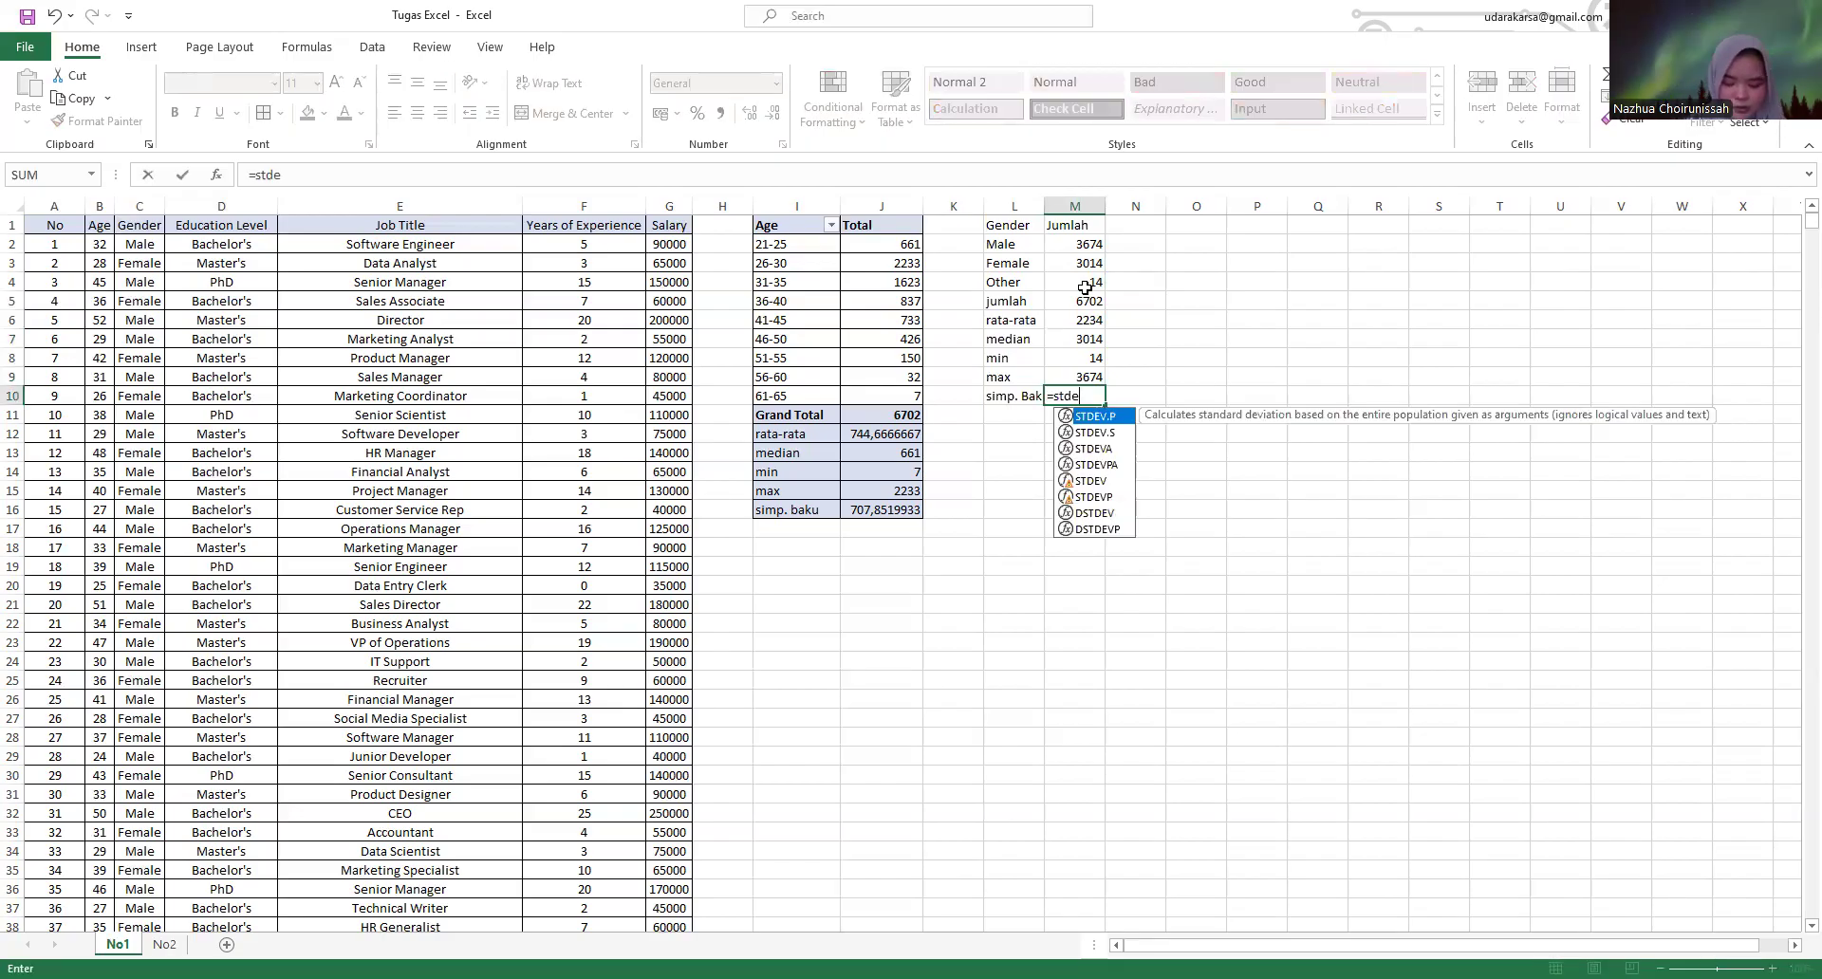
pyautogui.write('v.p')
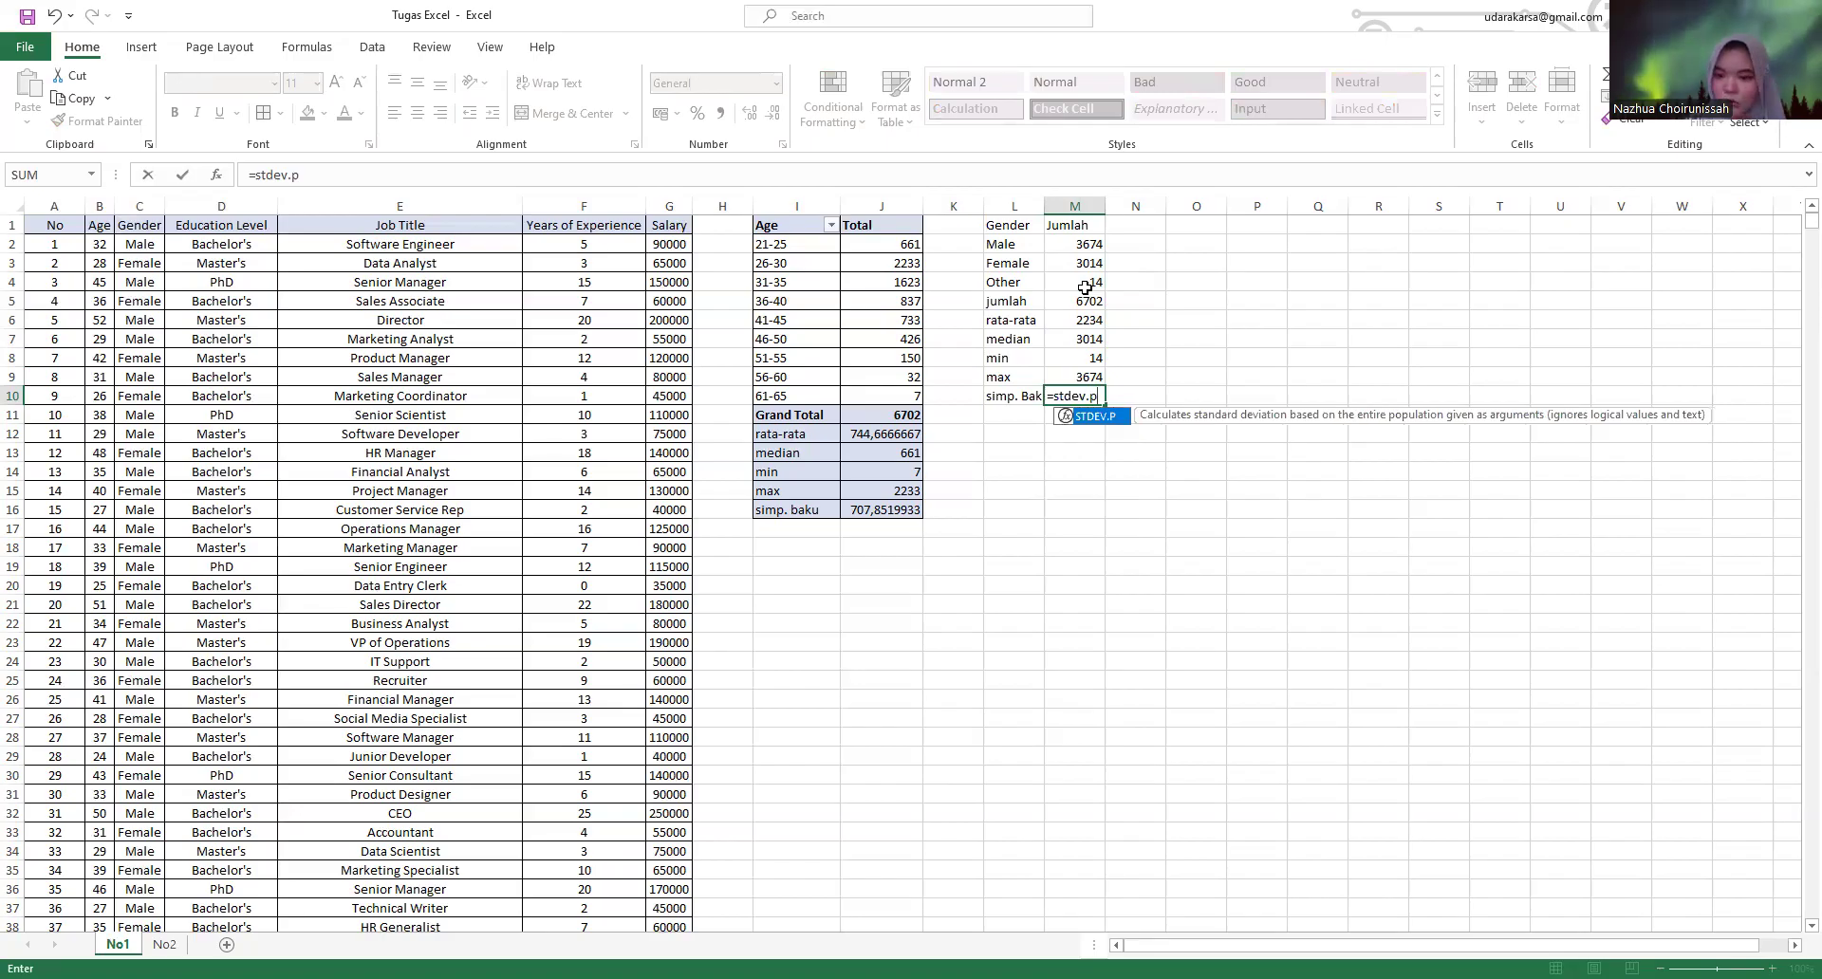
pyautogui.write('(')
pyautogui.moveTo(1067, 250); pyautogui.dragTo(1066, 287)
pyautogui.press('Return')
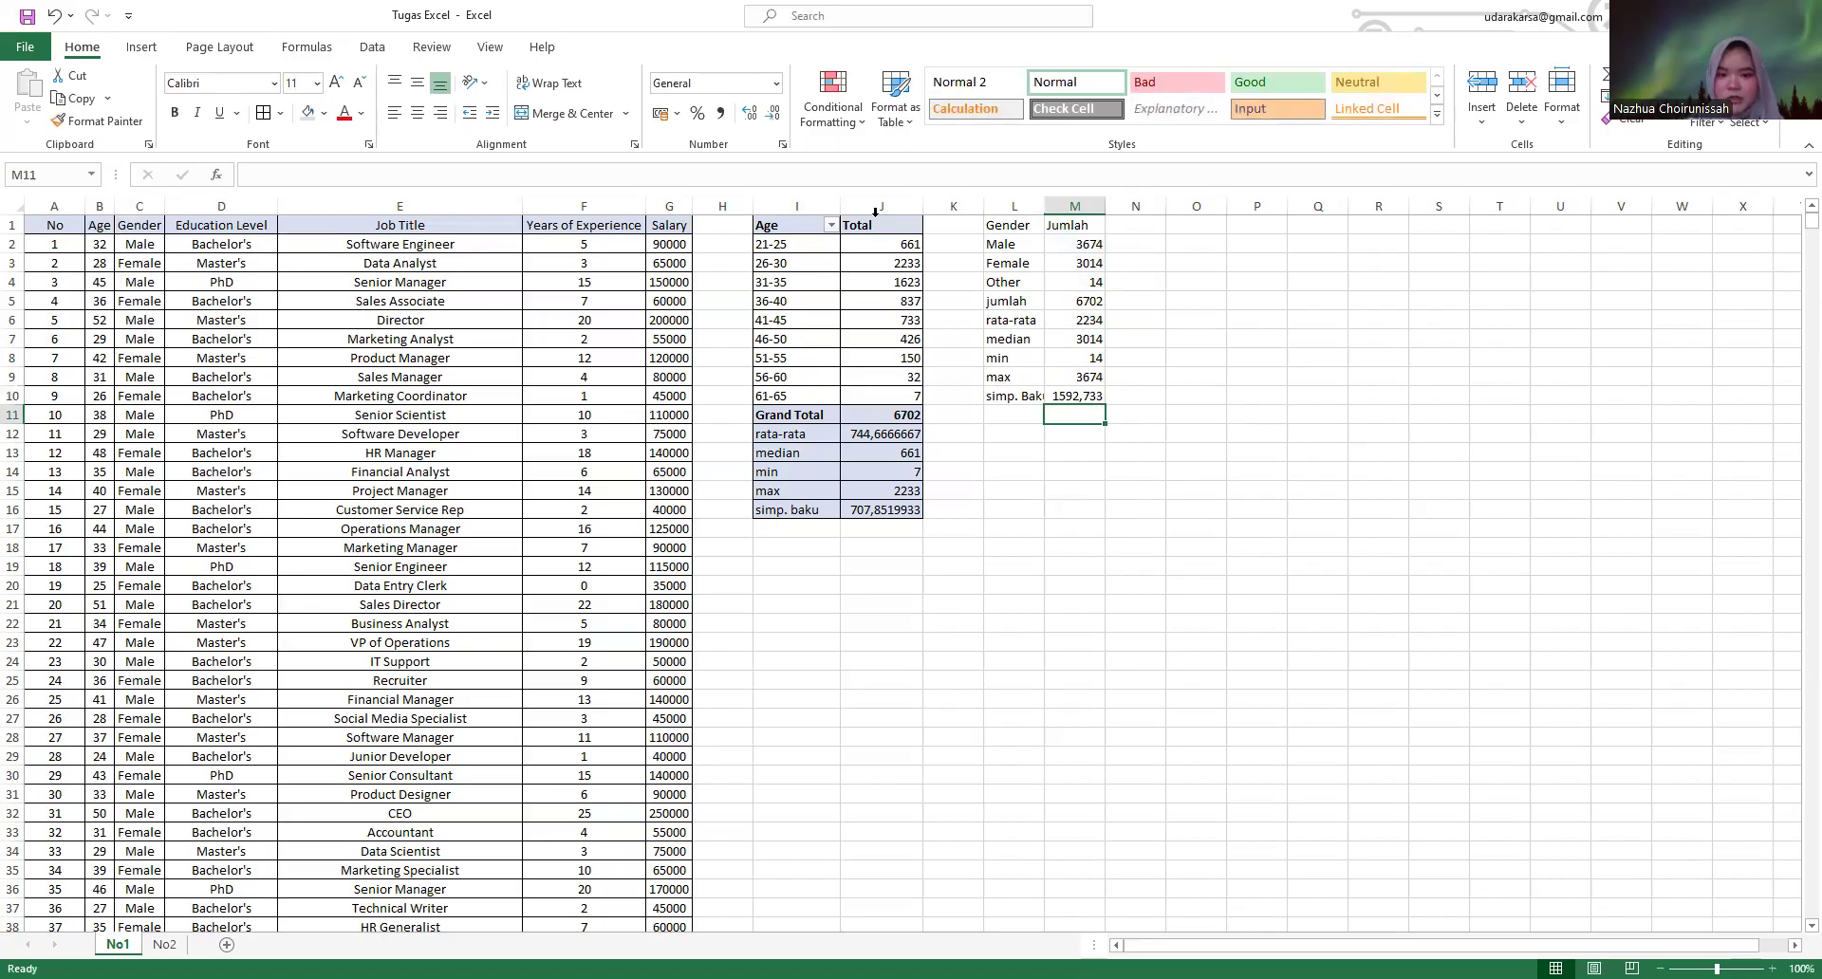
# - Fit columns J, L and M to their contents, and give the gender table L1:M10 borders and centred text
pyautogui.moveTo(840, 206); pyautogui.dragTo(907, 206)
pyautogui.moveTo(1032, 206); pyautogui.dragTo(1118, 203)
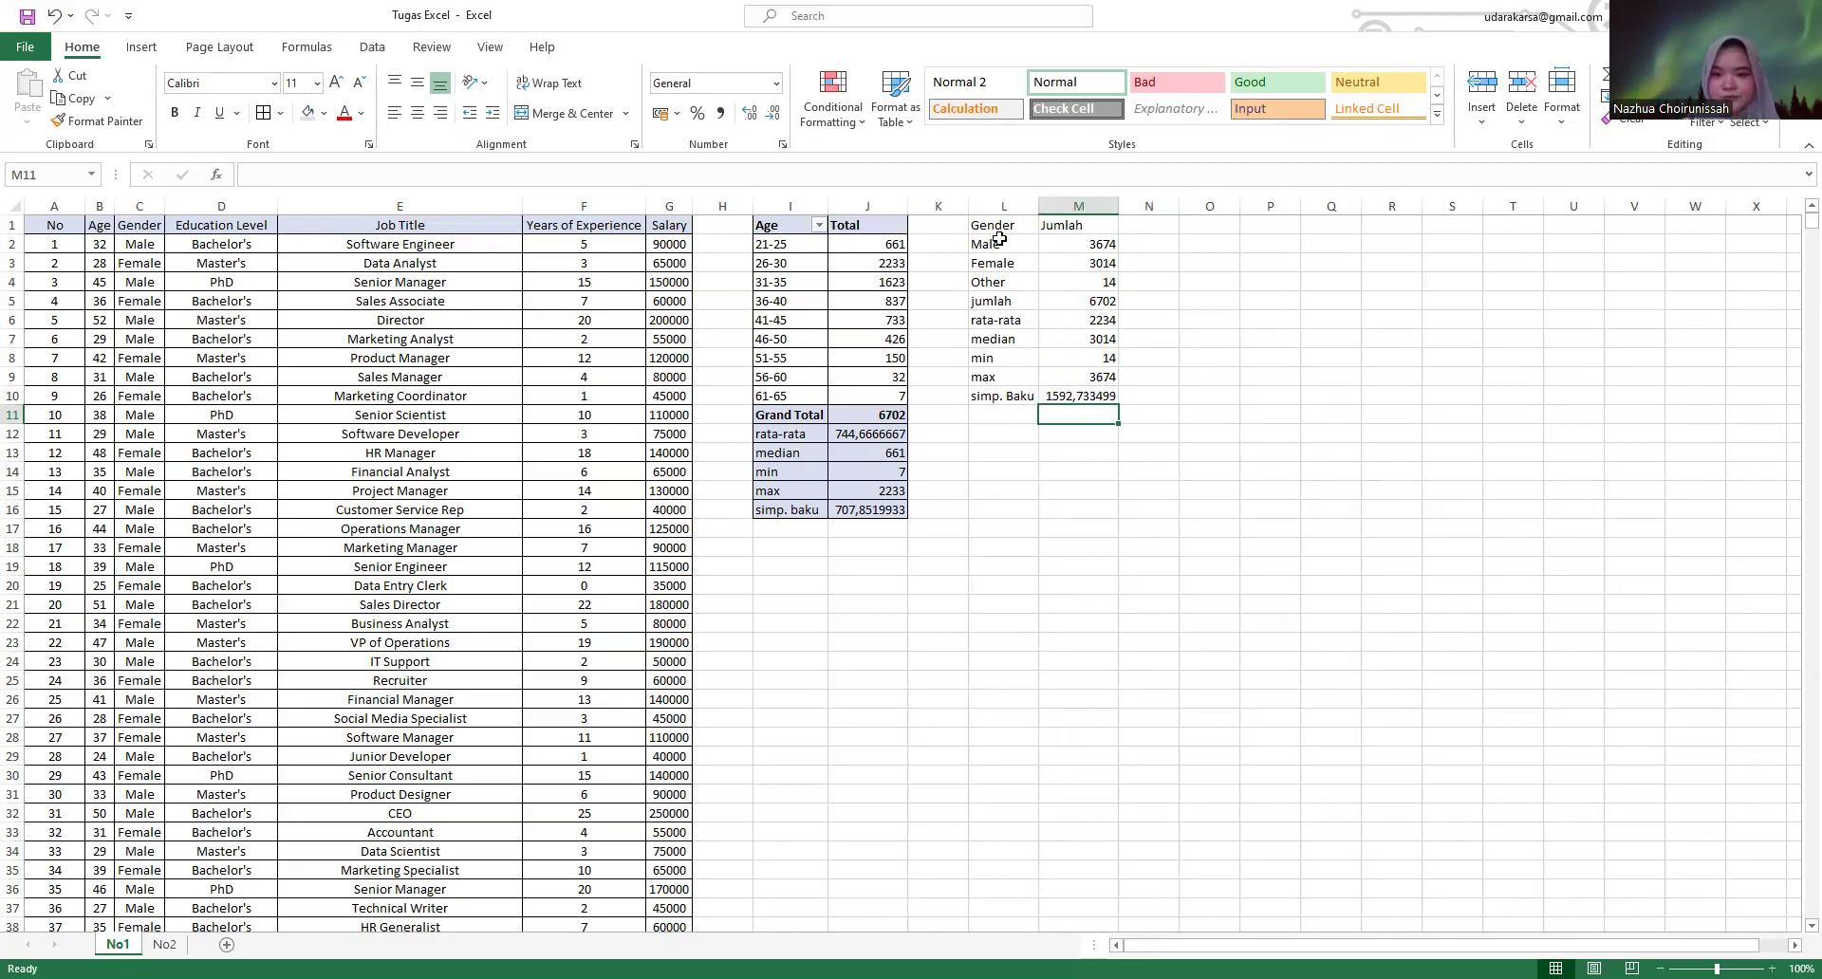
pyautogui.moveTo(1000, 228); pyautogui.dragTo(1098, 394)
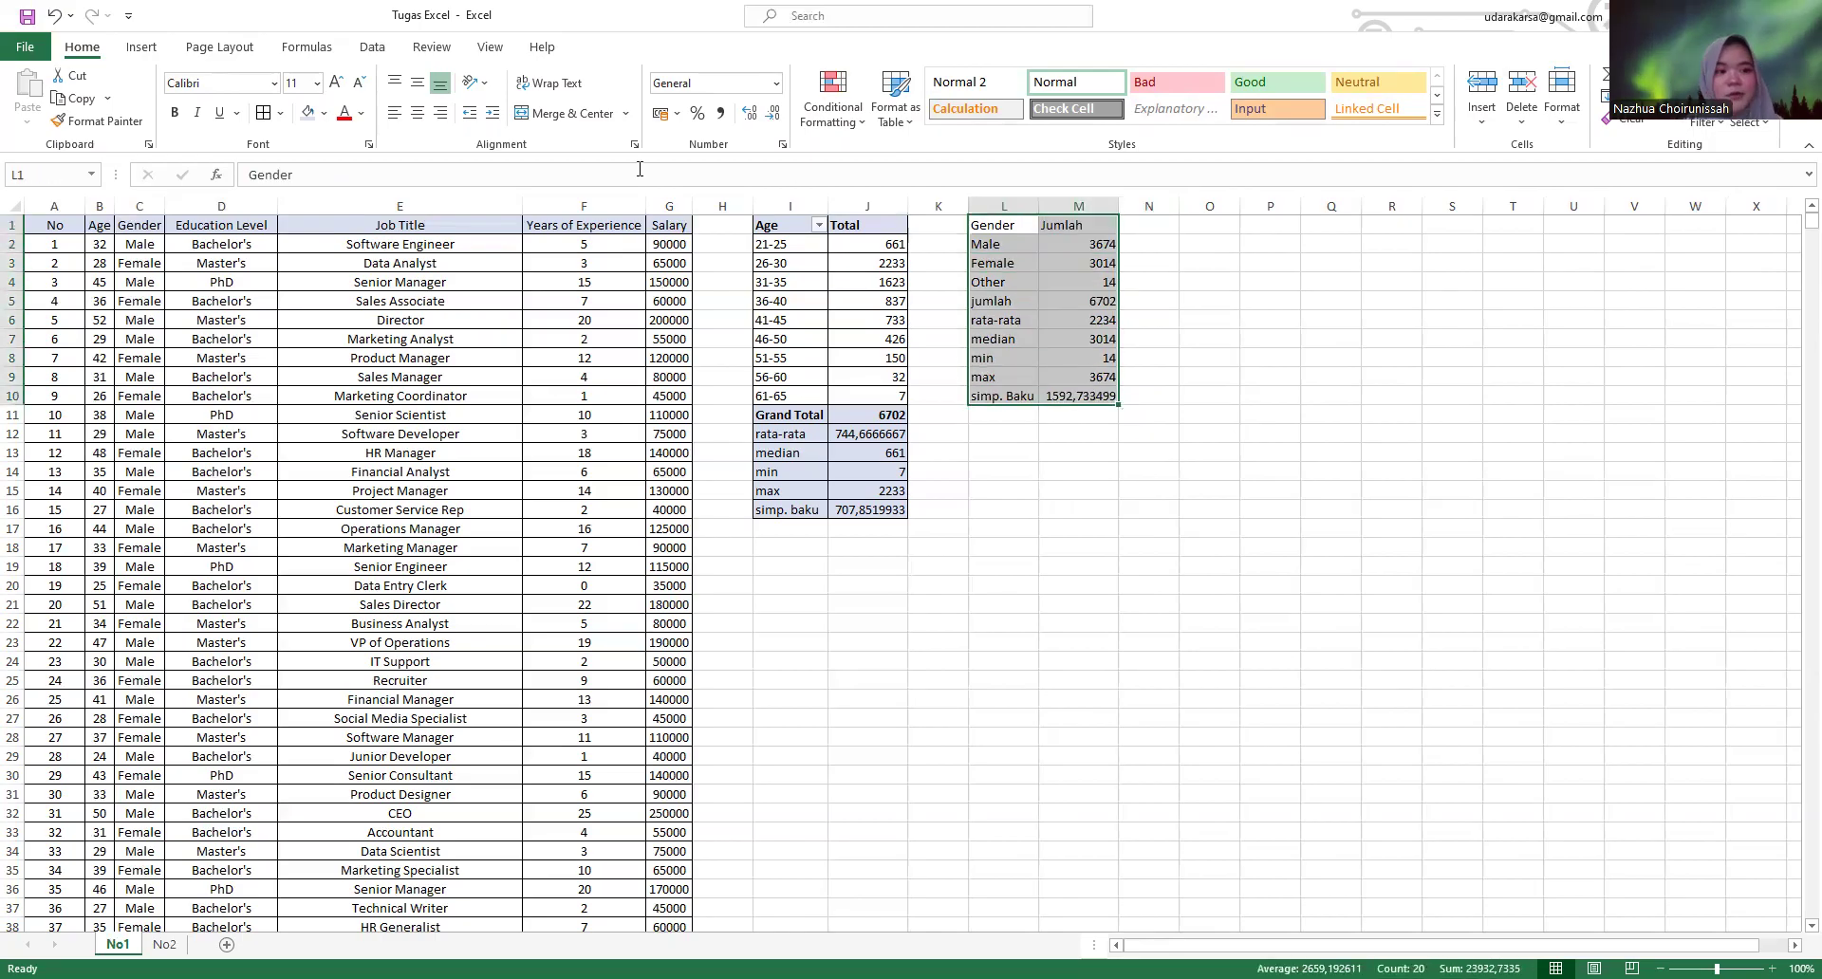
pyautogui.click(264, 113)
pyautogui.hotkey('ctrl', 'e')
# - Bold the gender table's header row and apply the light blue fill to the header and the statistics rows L5:M10
pyautogui.moveTo(1026, 231)
pyautogui.mouseDown()
pyautogui.moveTo(1004, 228)
pyautogui.moveTo(1045, 227)
pyautogui.mouseUp()
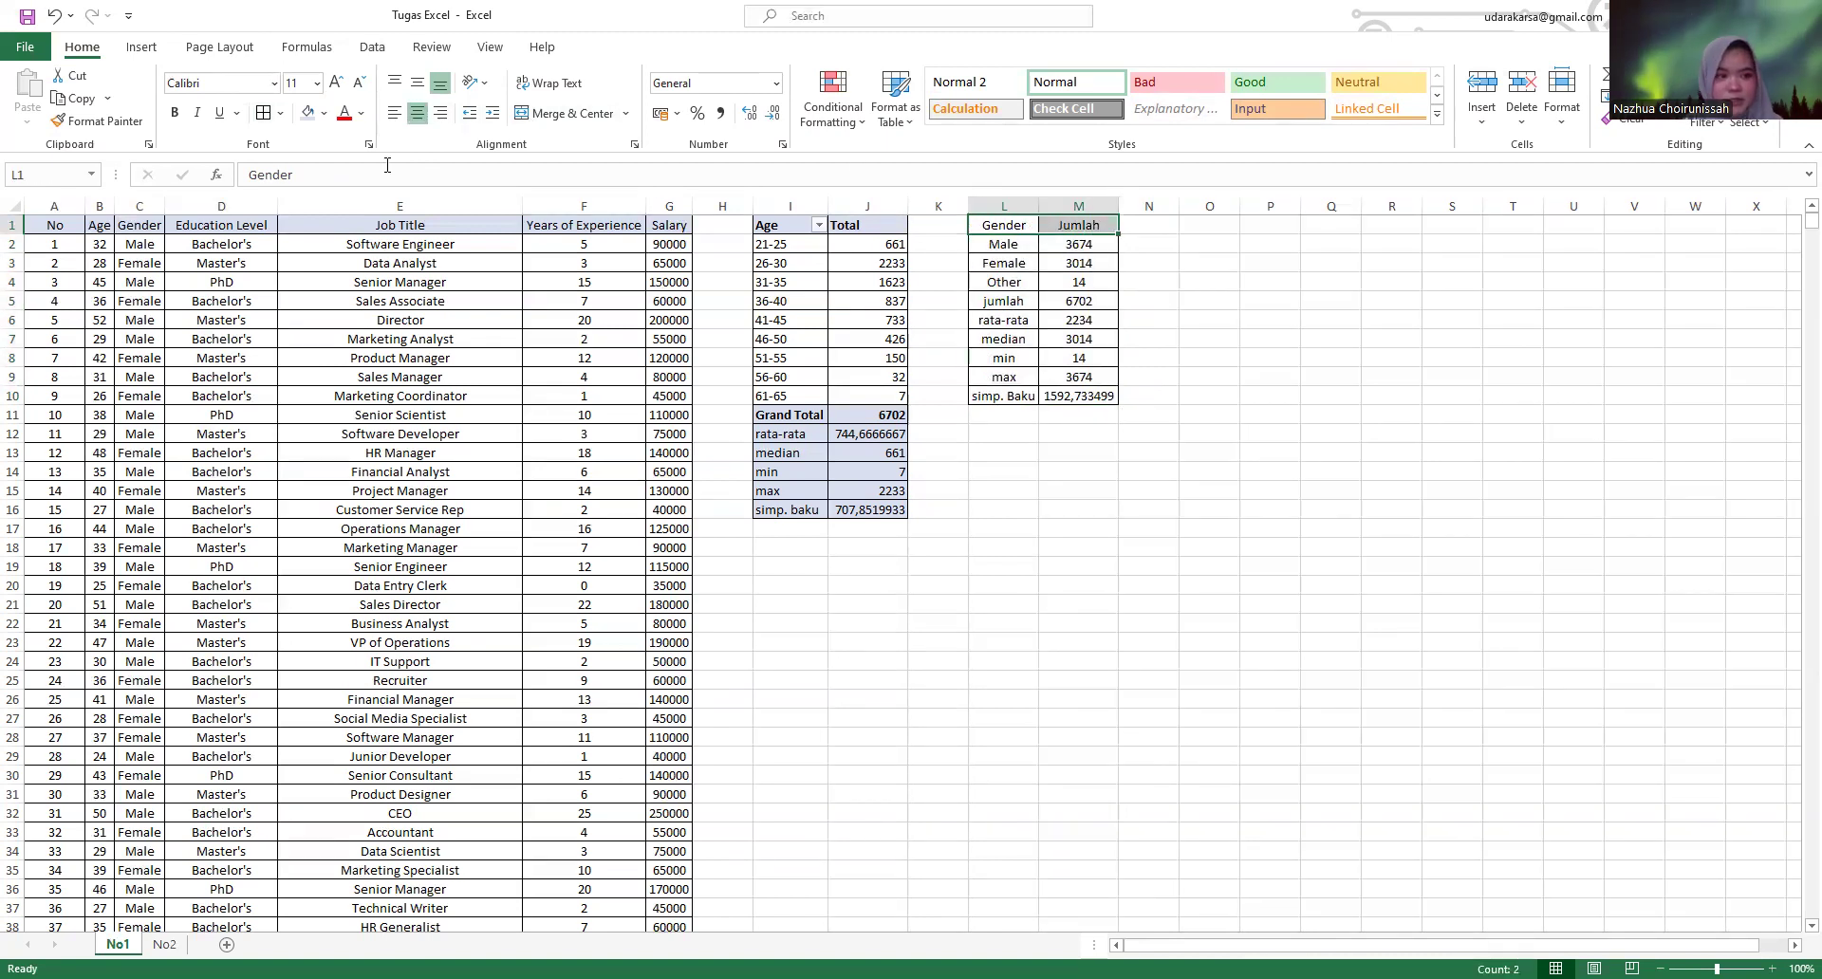
pyautogui.click(174, 113)
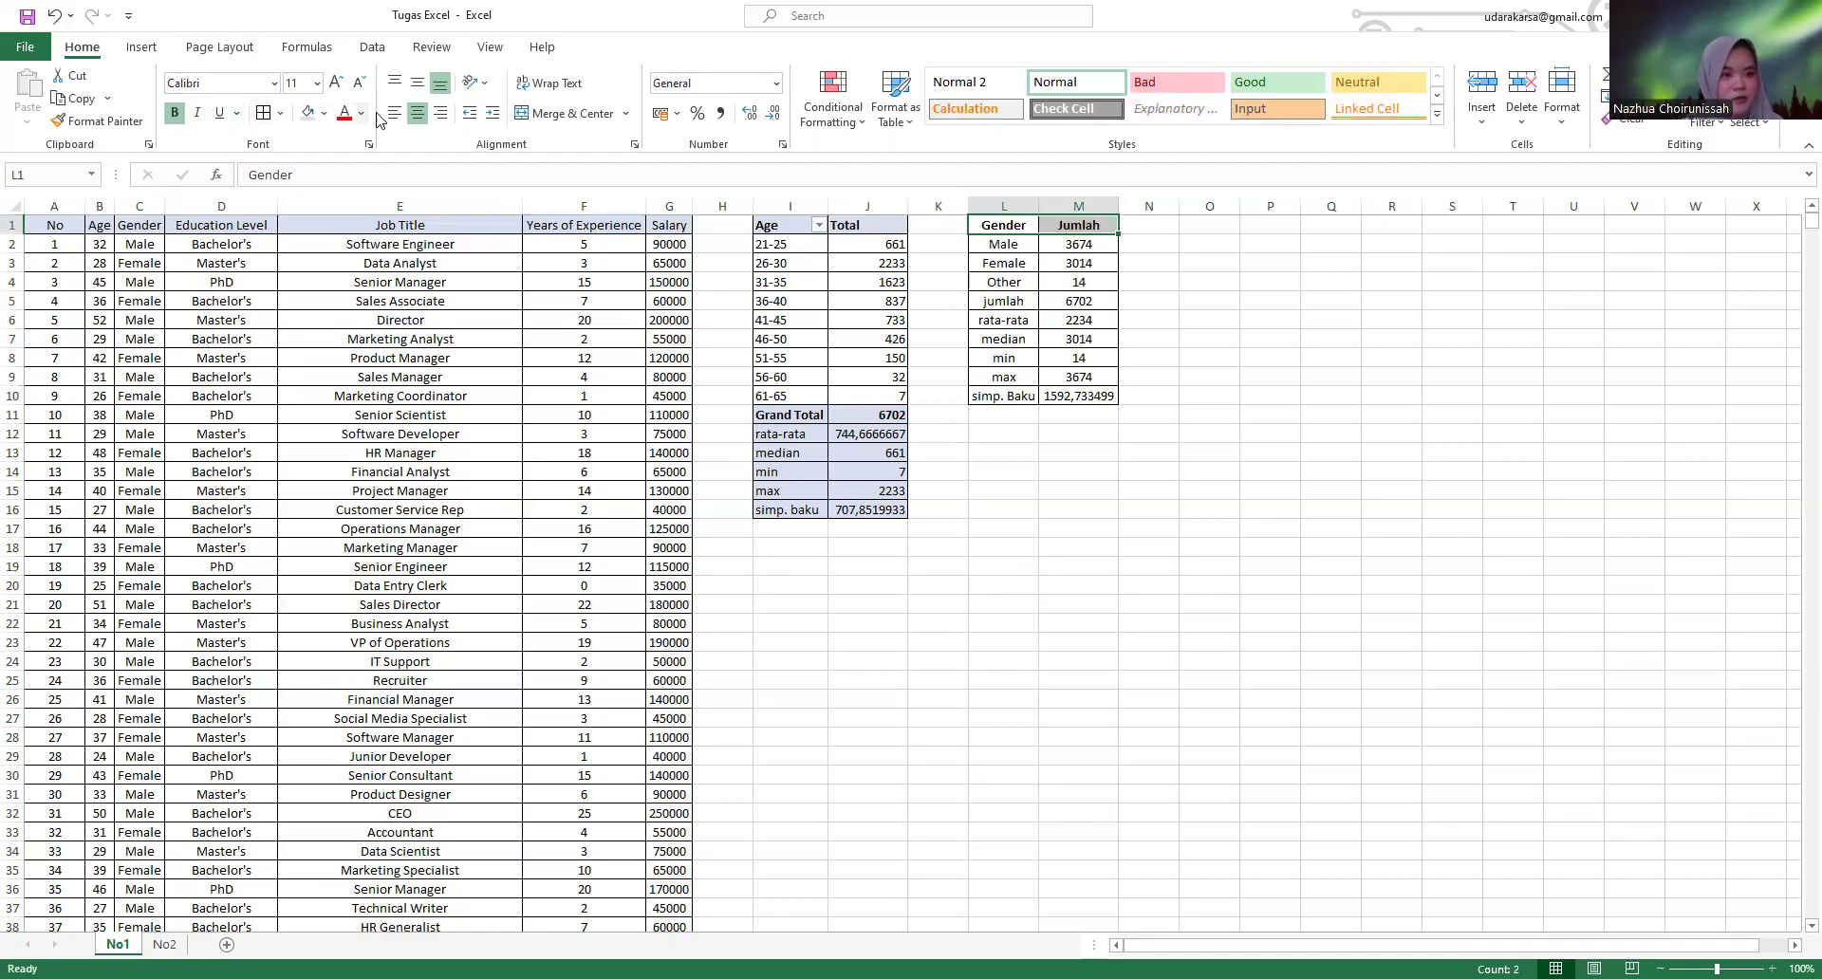
pyautogui.click(307, 113)
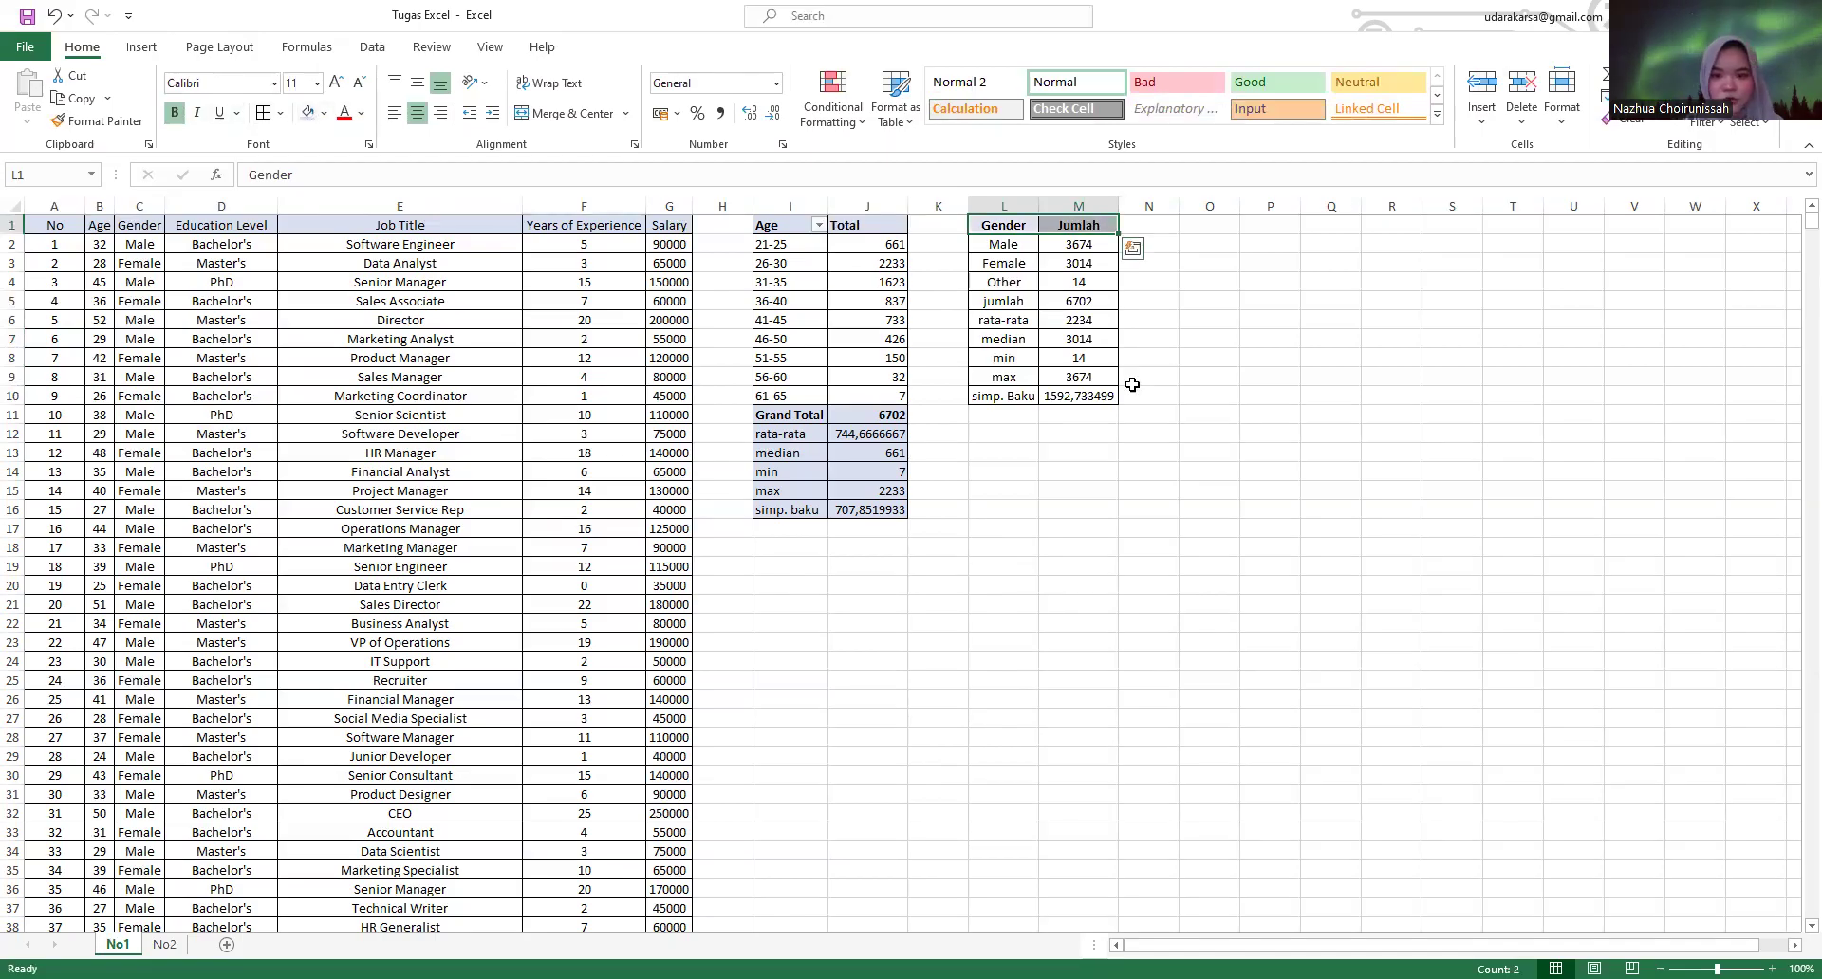
pyautogui.moveTo(983, 302); pyautogui.dragTo(1118, 399)
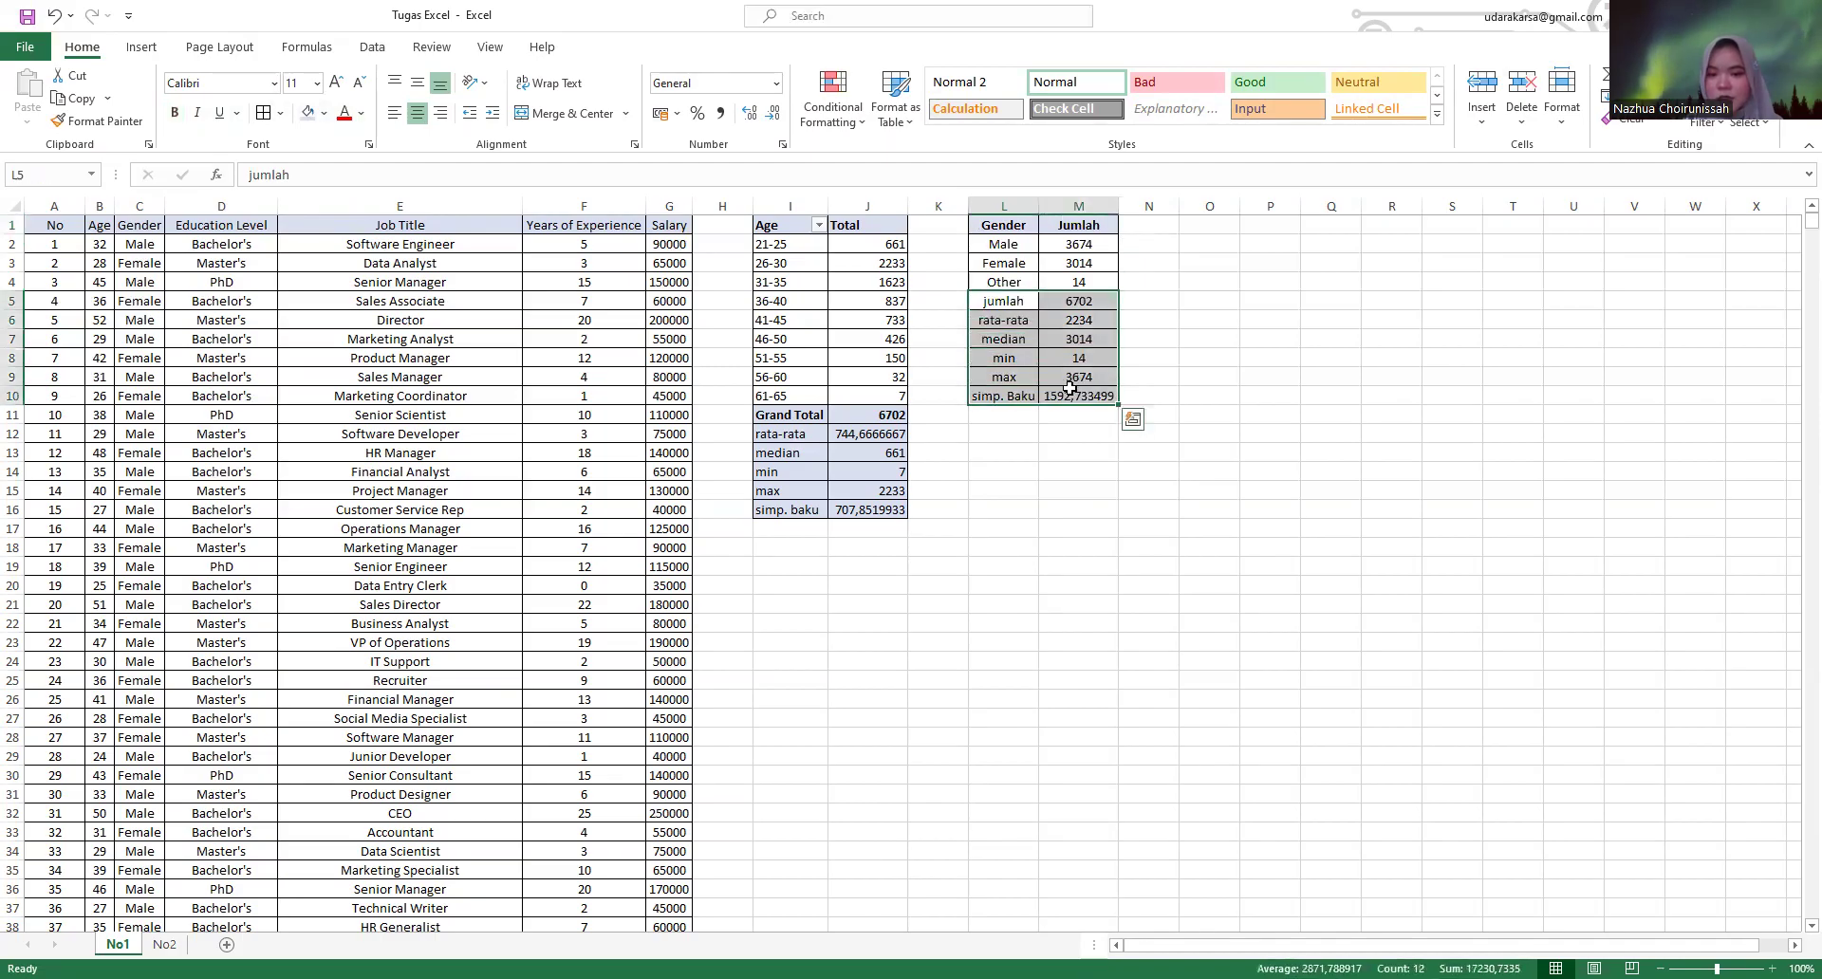
pyautogui.click(309, 115)
# - Enter the headers Education Level in O1 and Jumlah in P1, and fit column O to its text
pyautogui.click(1215, 228)
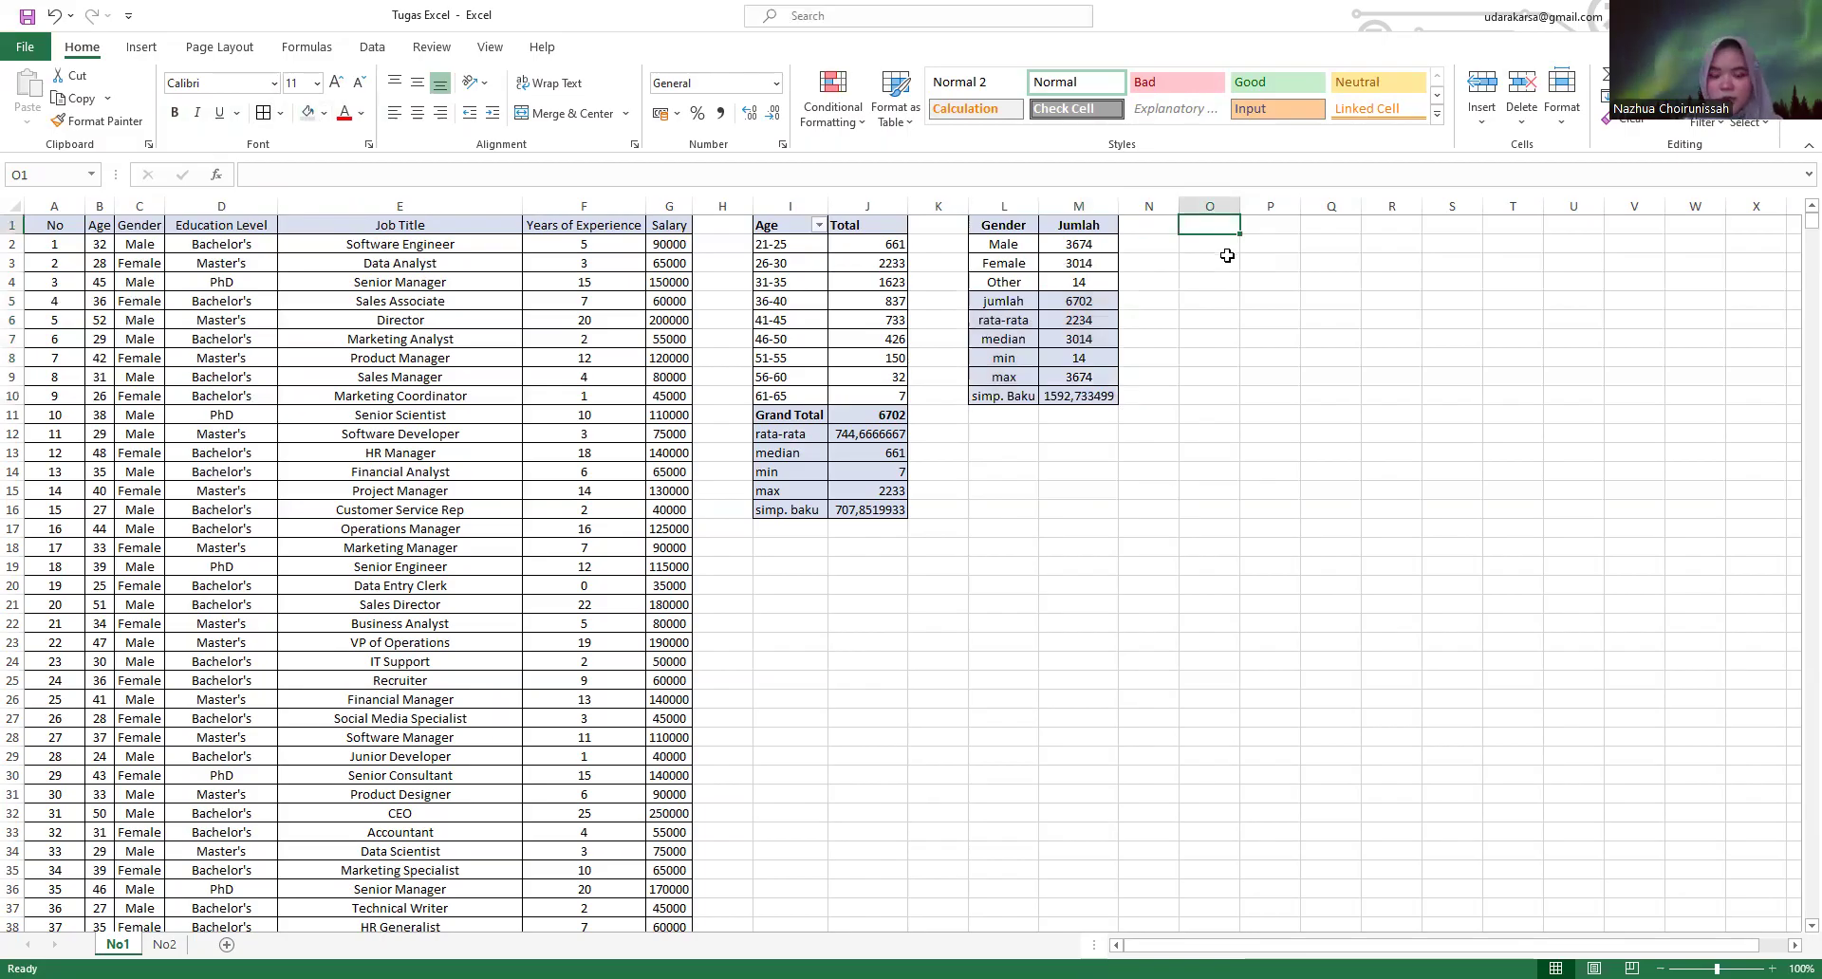
pyautogui.write('Education Level')
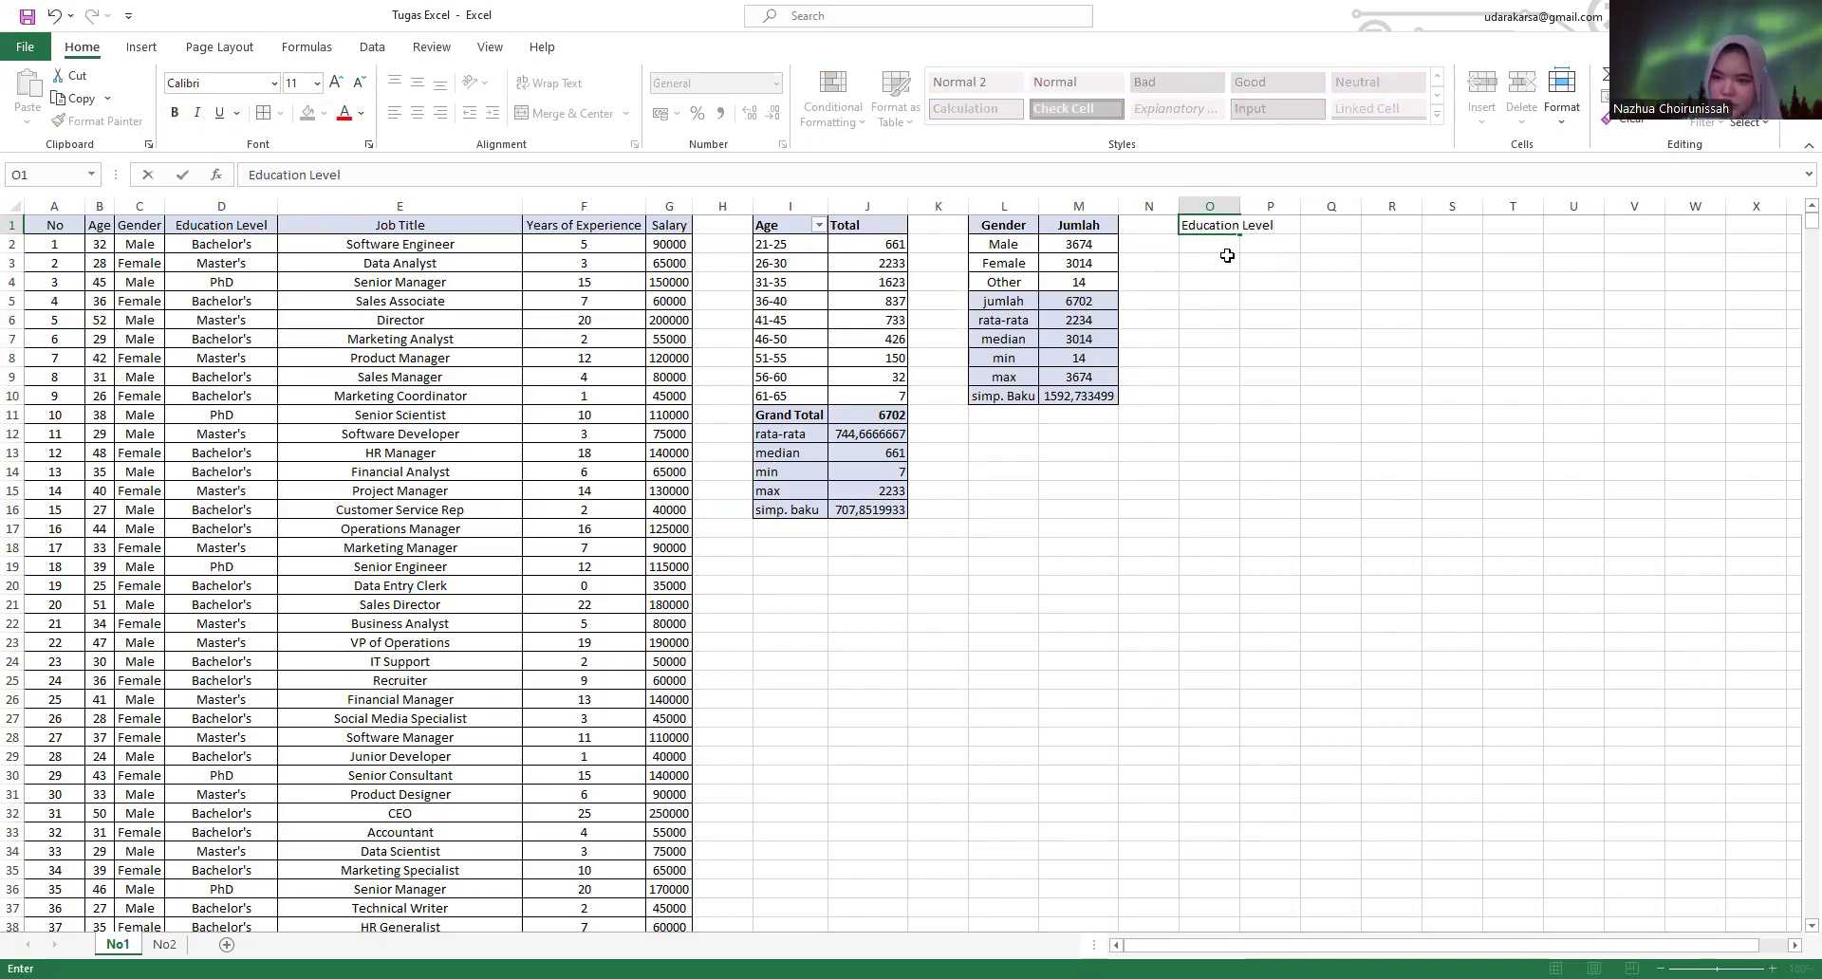
pyautogui.press('Tab')
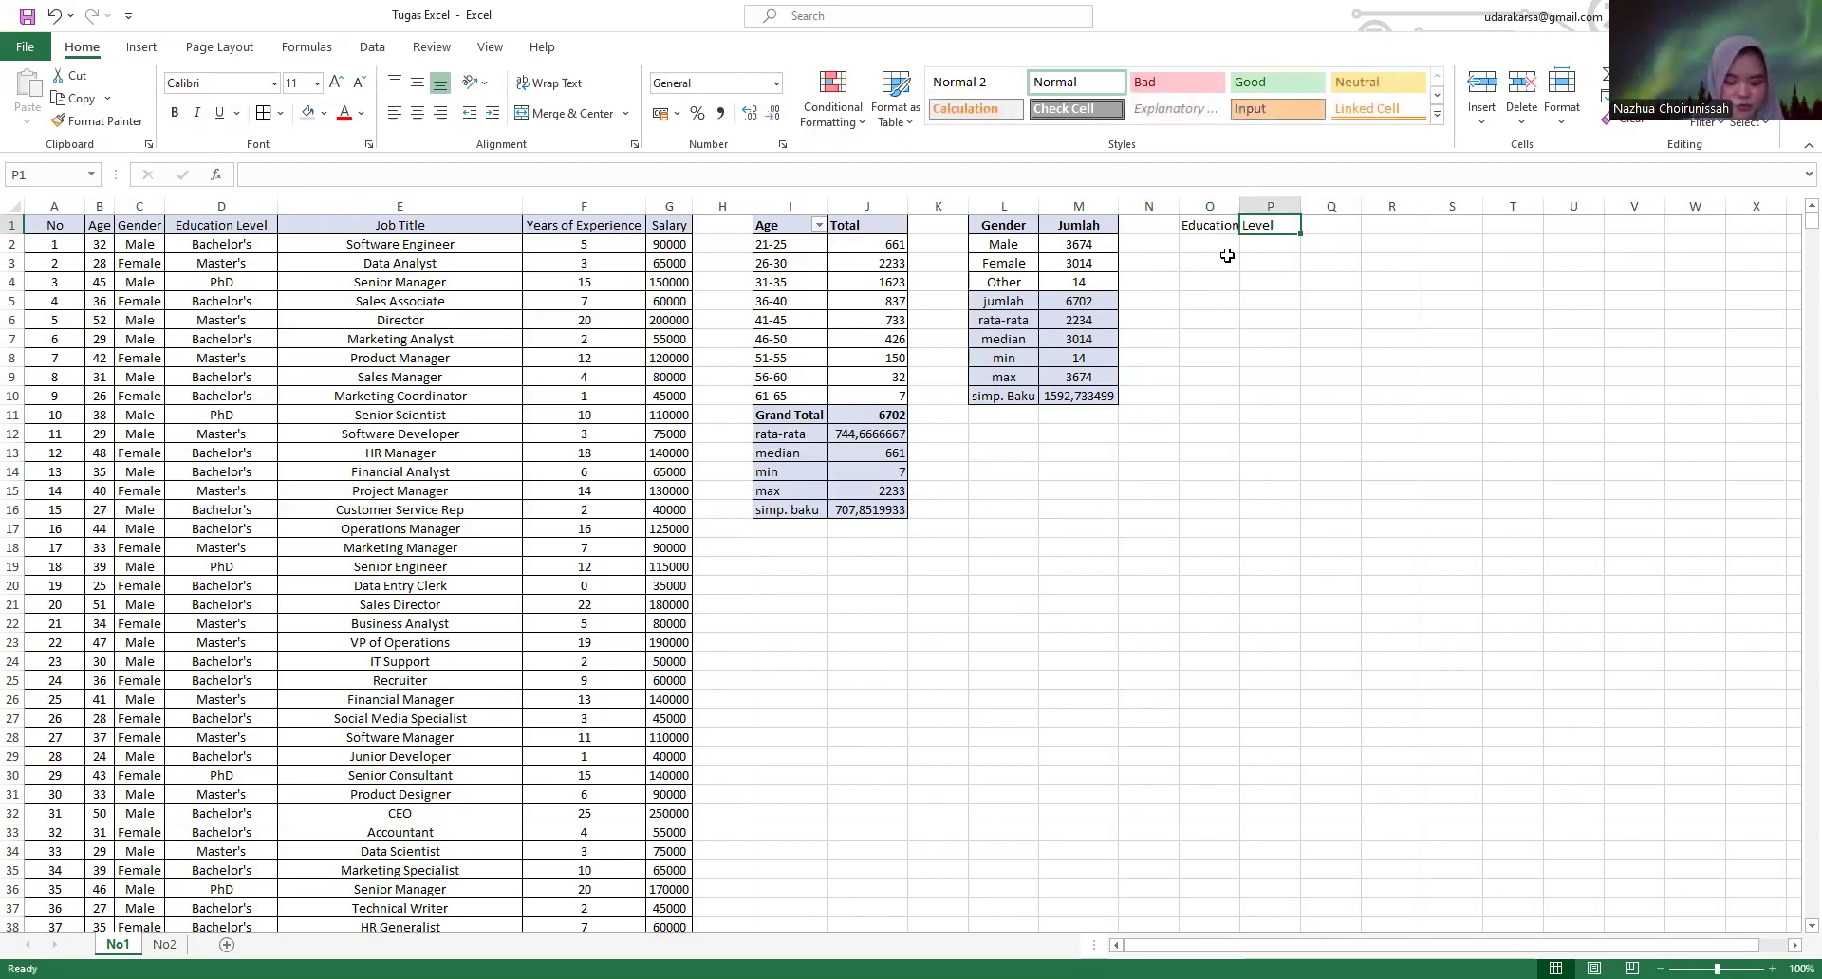
pyautogui.write('Jumlah')
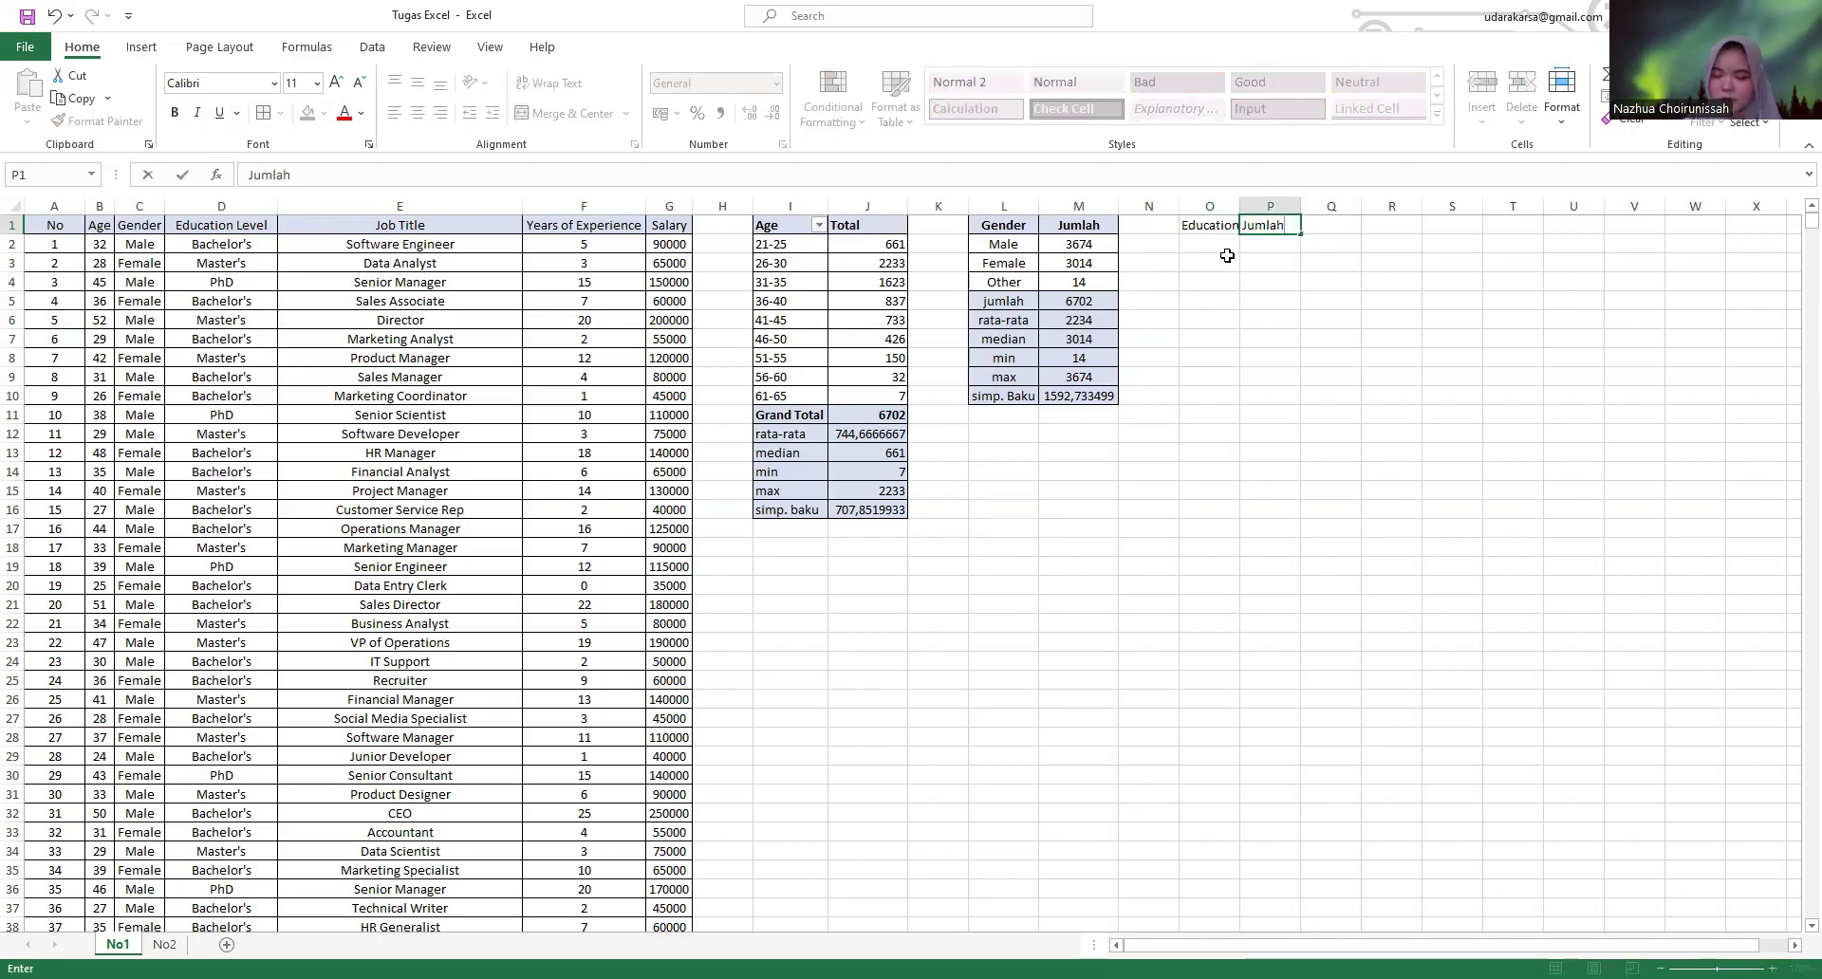
pyautogui.click(1252, 205)
pyautogui.doubleClick(1240, 206)
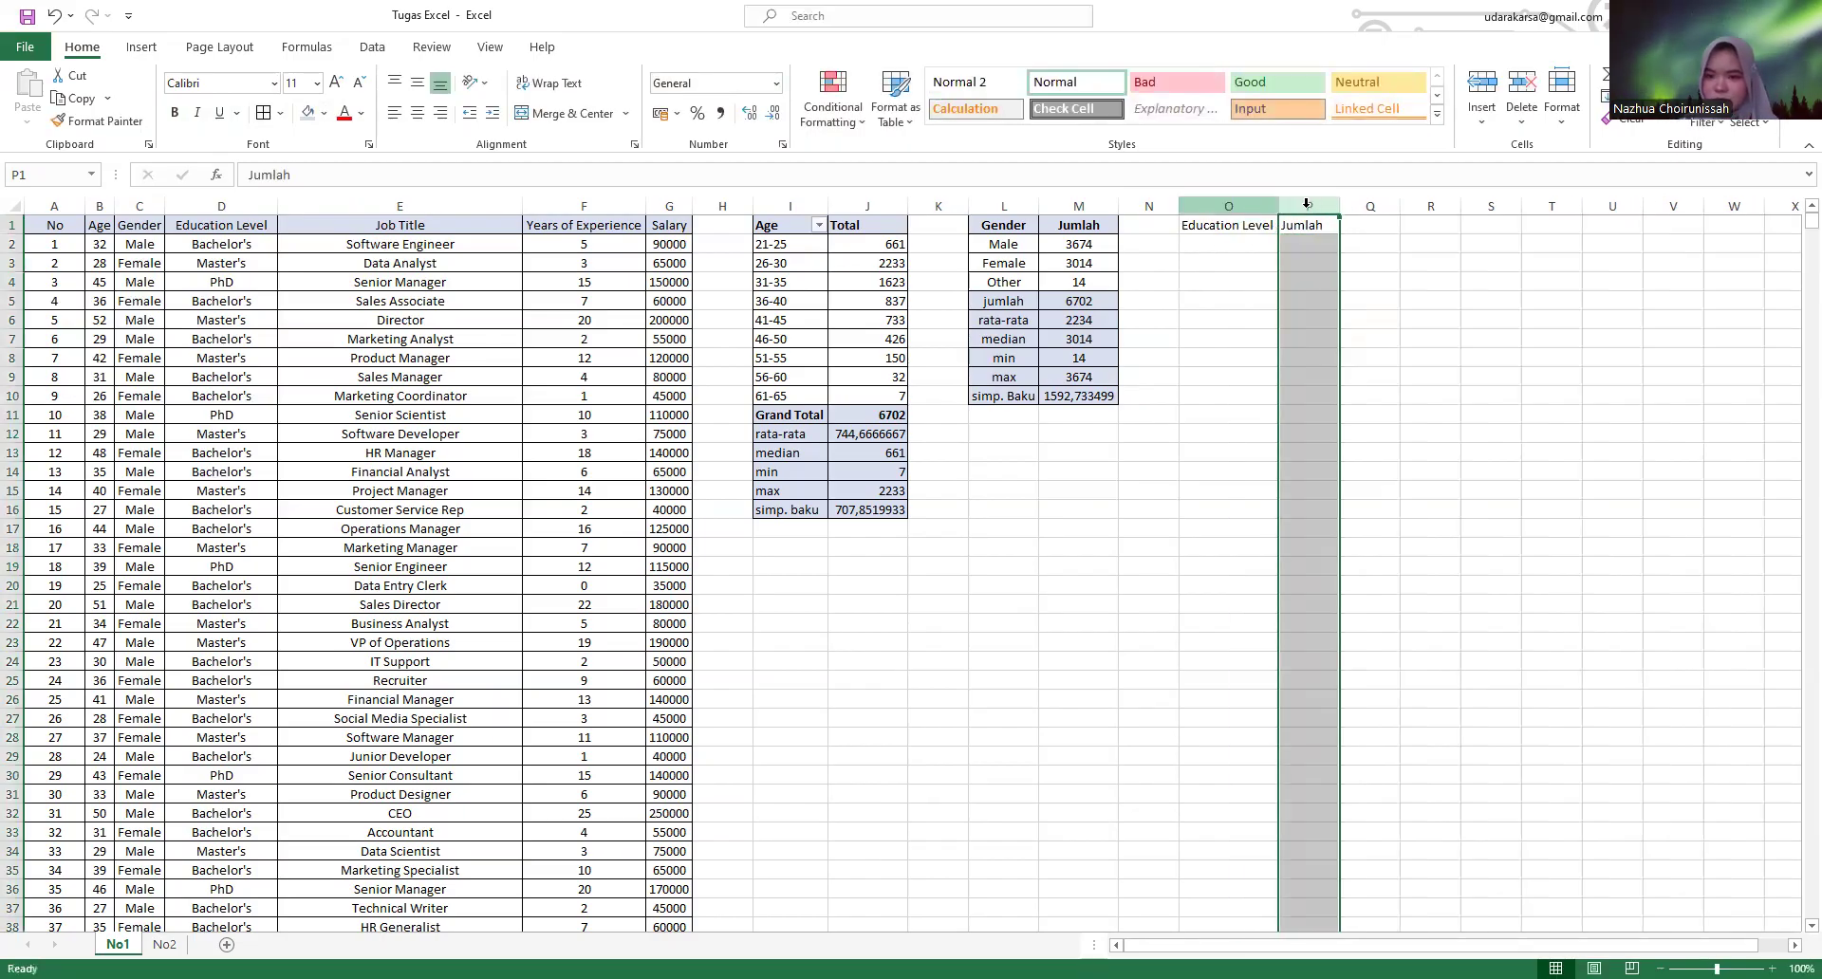
# - Try to list the distinct education levels from O2 down with a UNIQUE formula over D2:D2010
pyautogui.click(1227, 246)
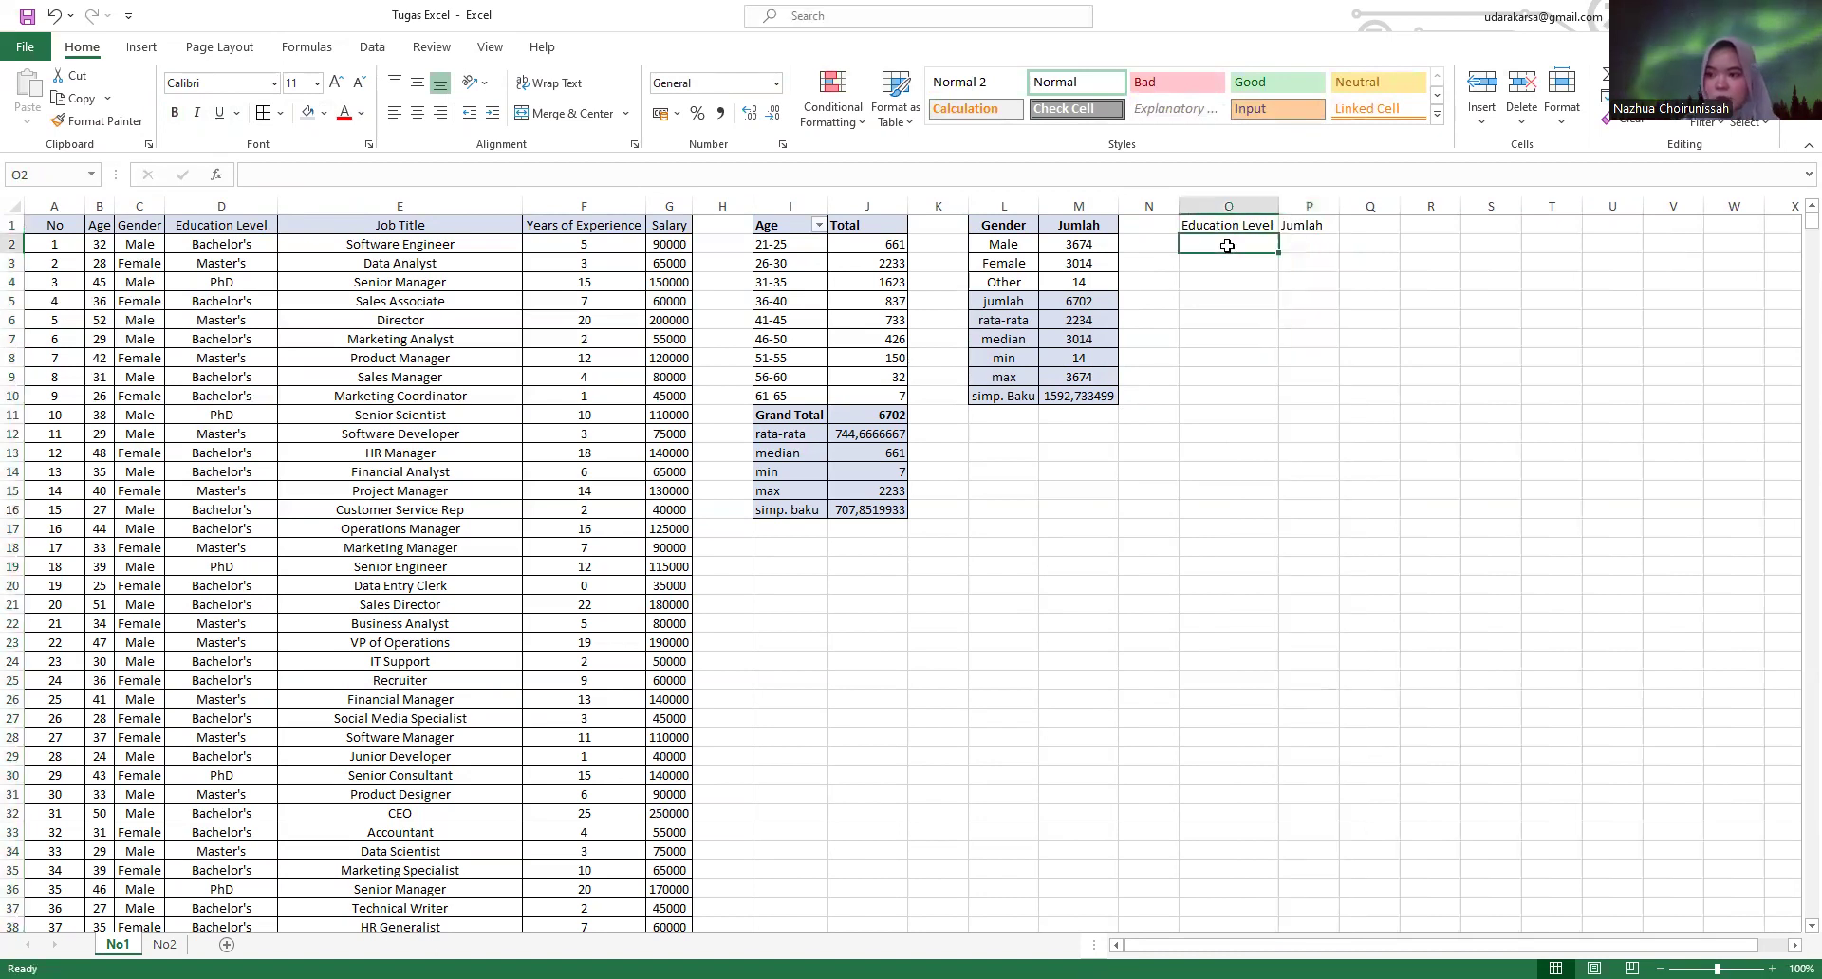
pyautogui.write('=')
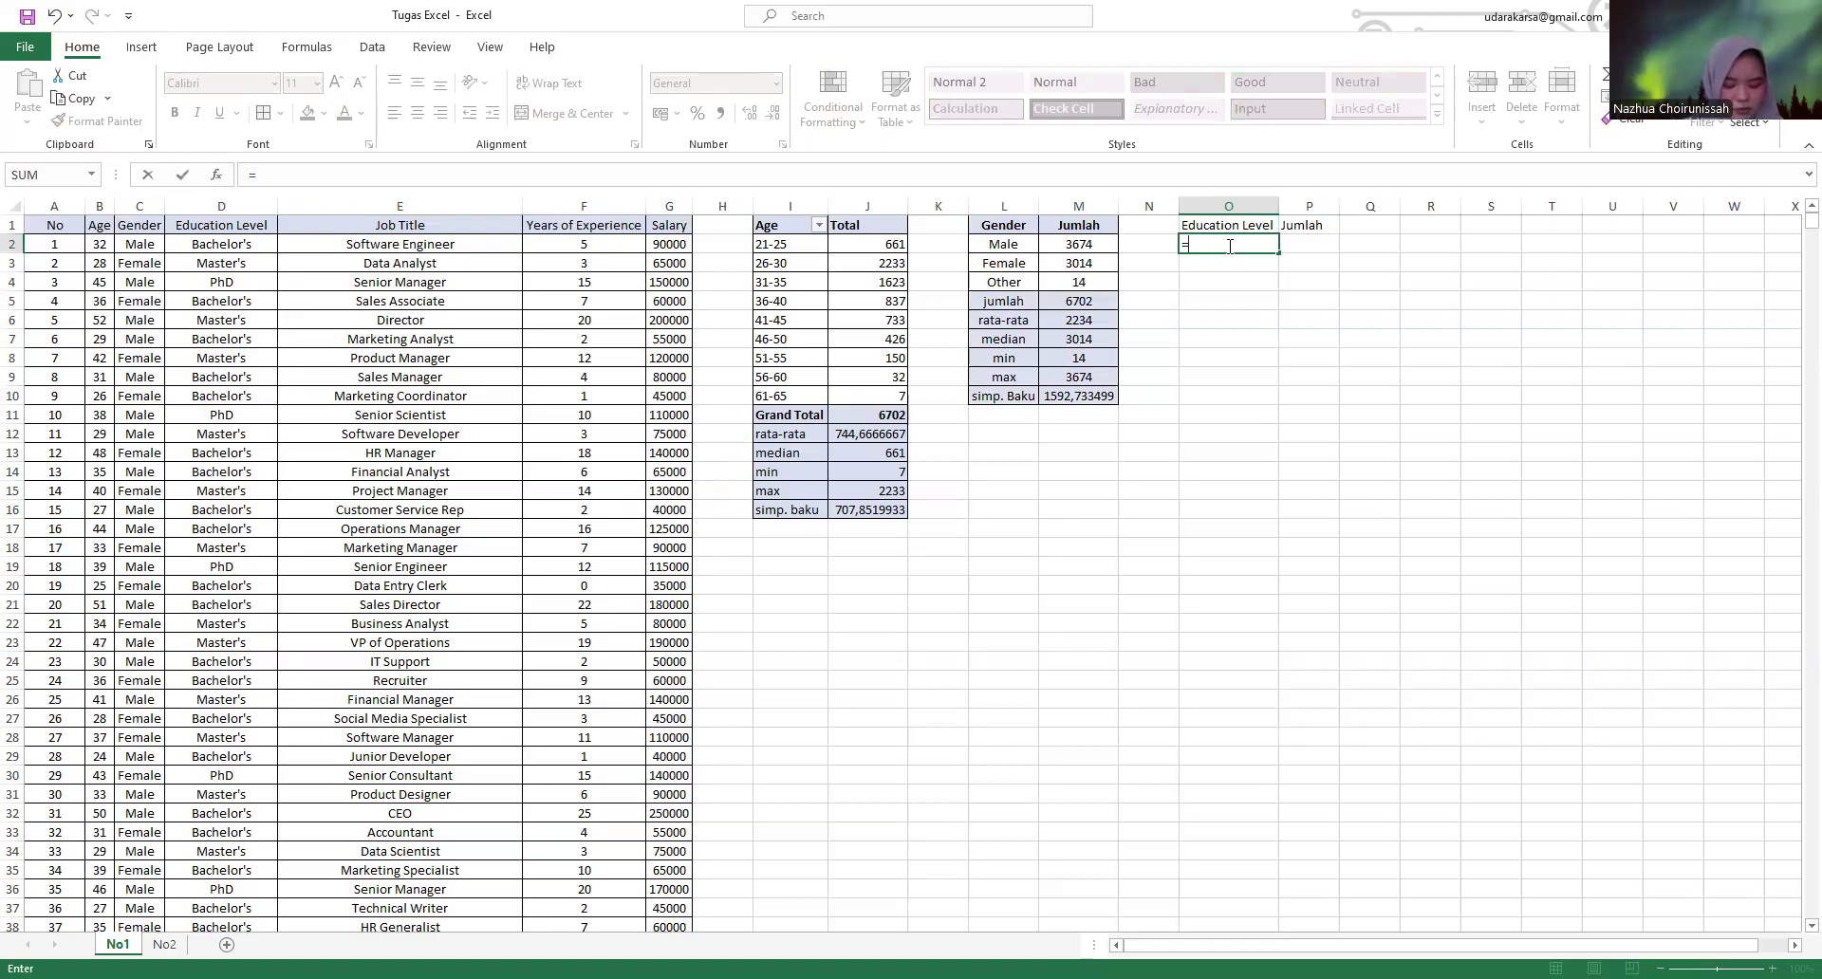
pyautogui.write('unique')
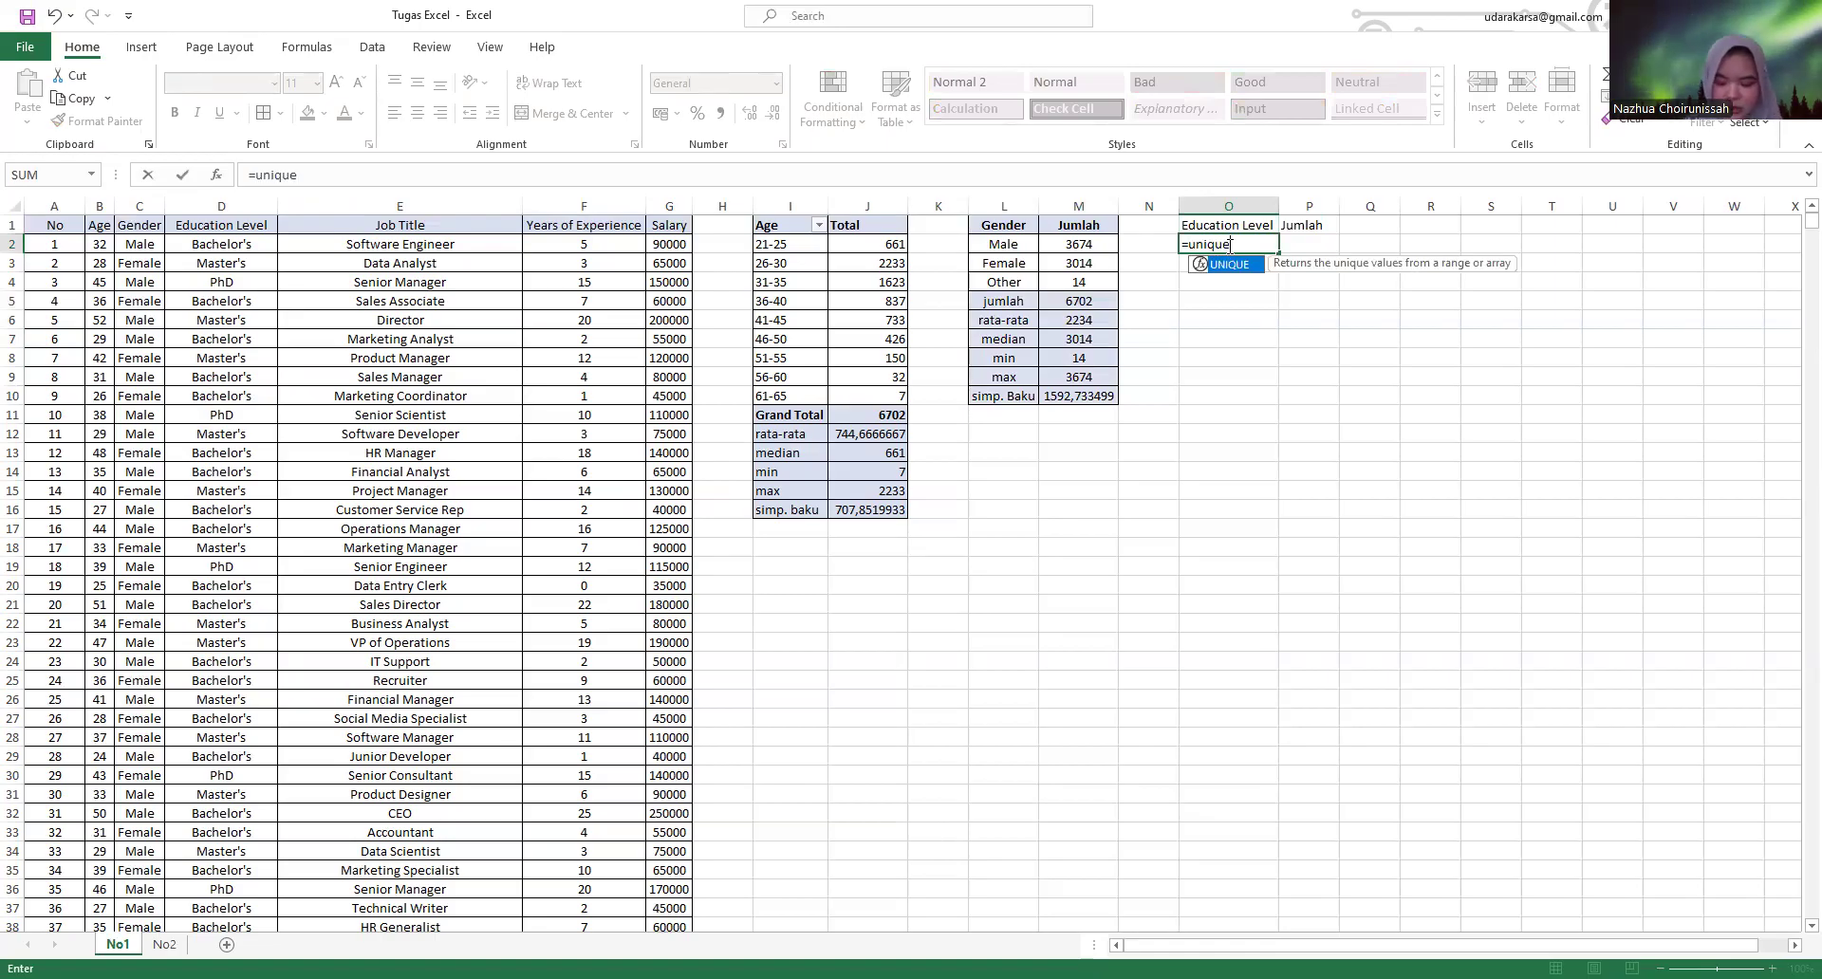
pyautogui.write('(')
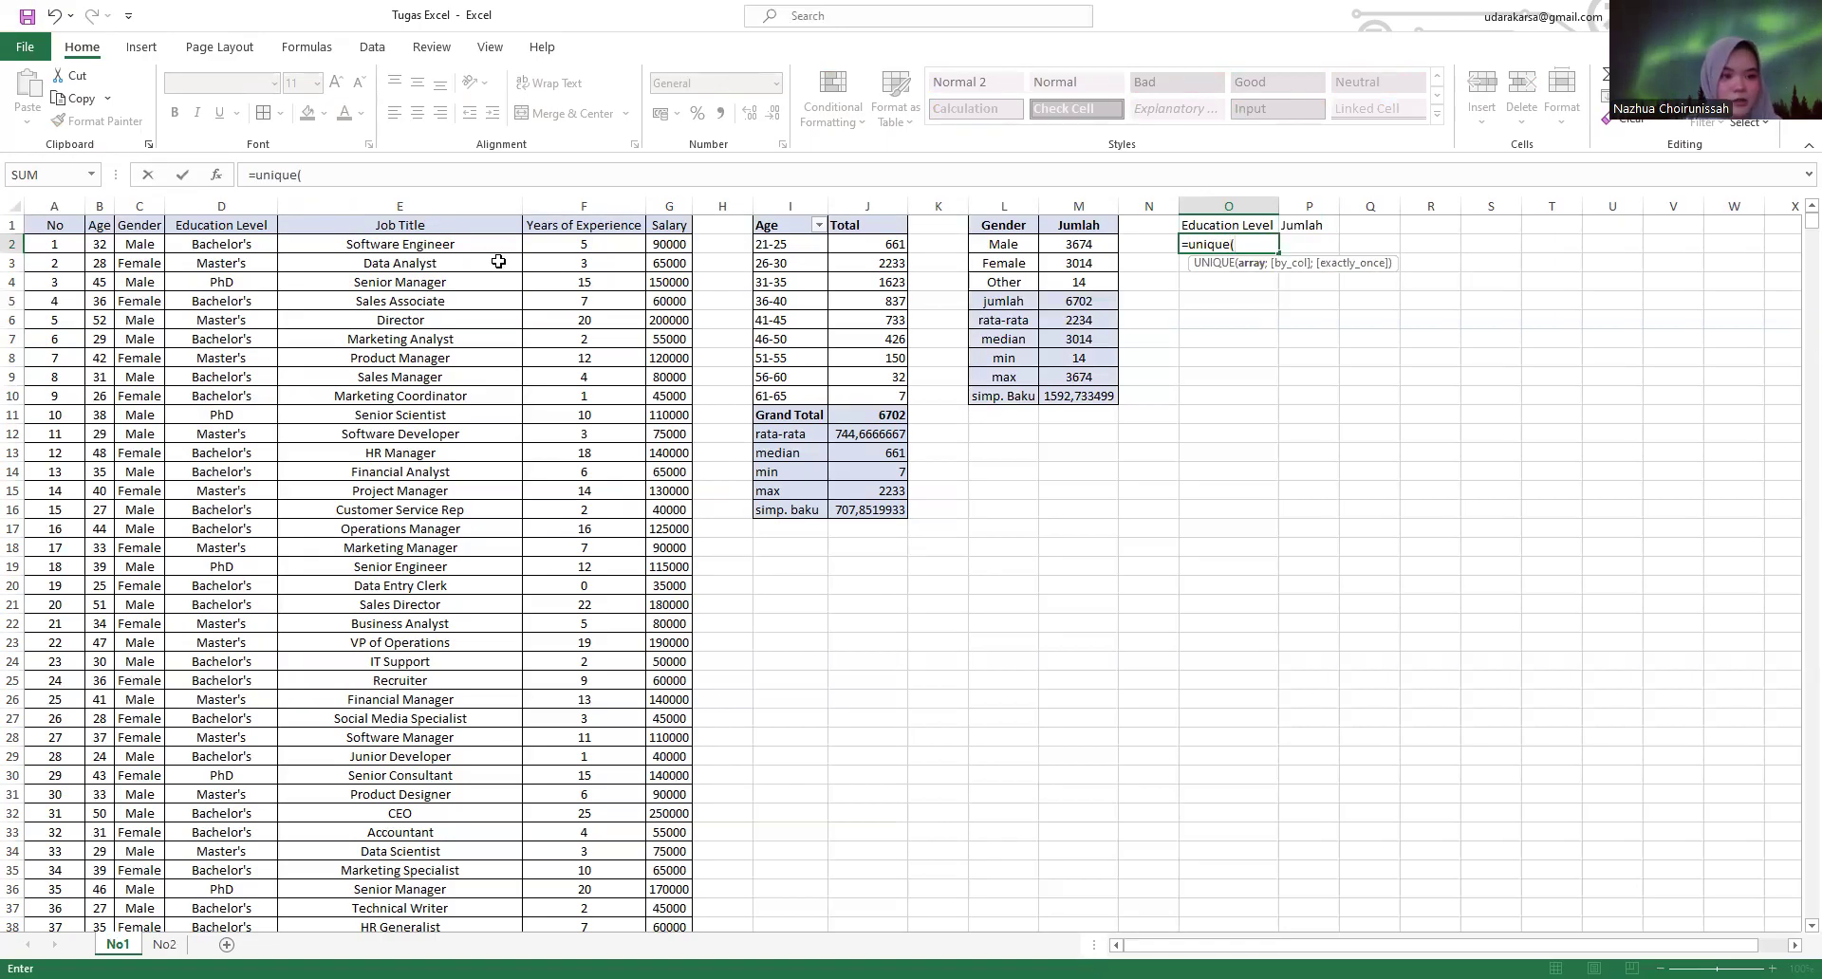
pyautogui.click(254, 244)
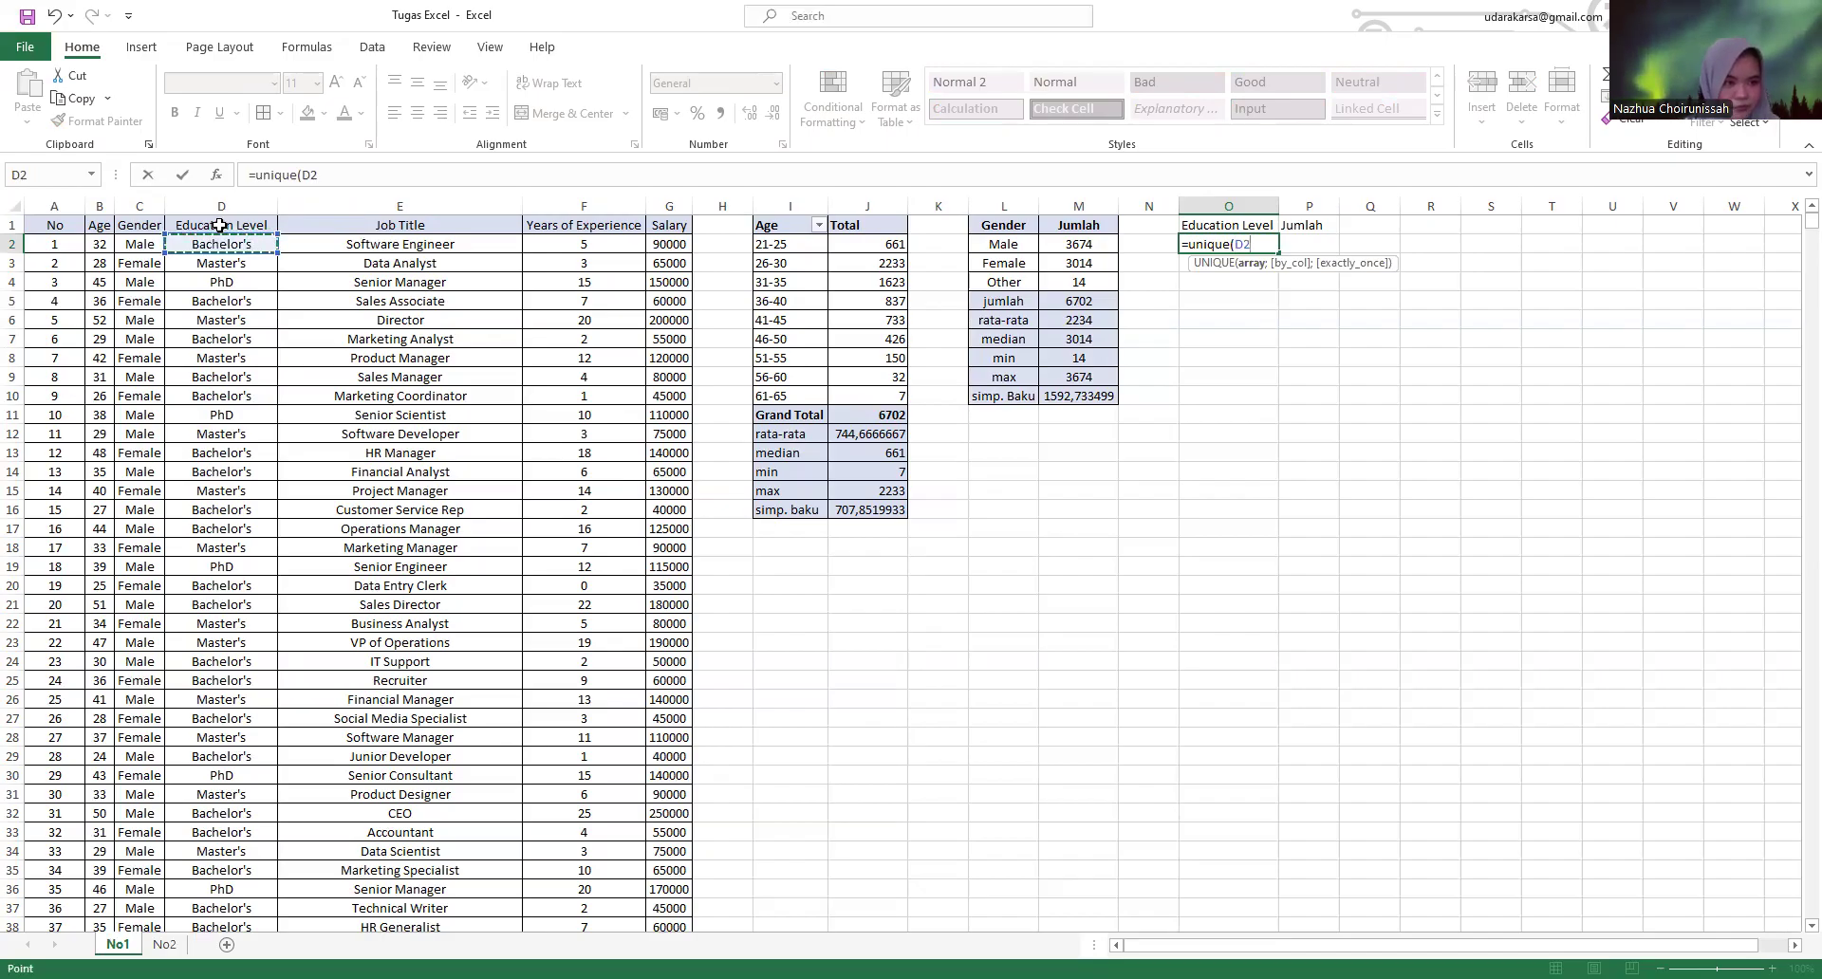
pyautogui.hotkey('ctrl', 'shift', 'Down')
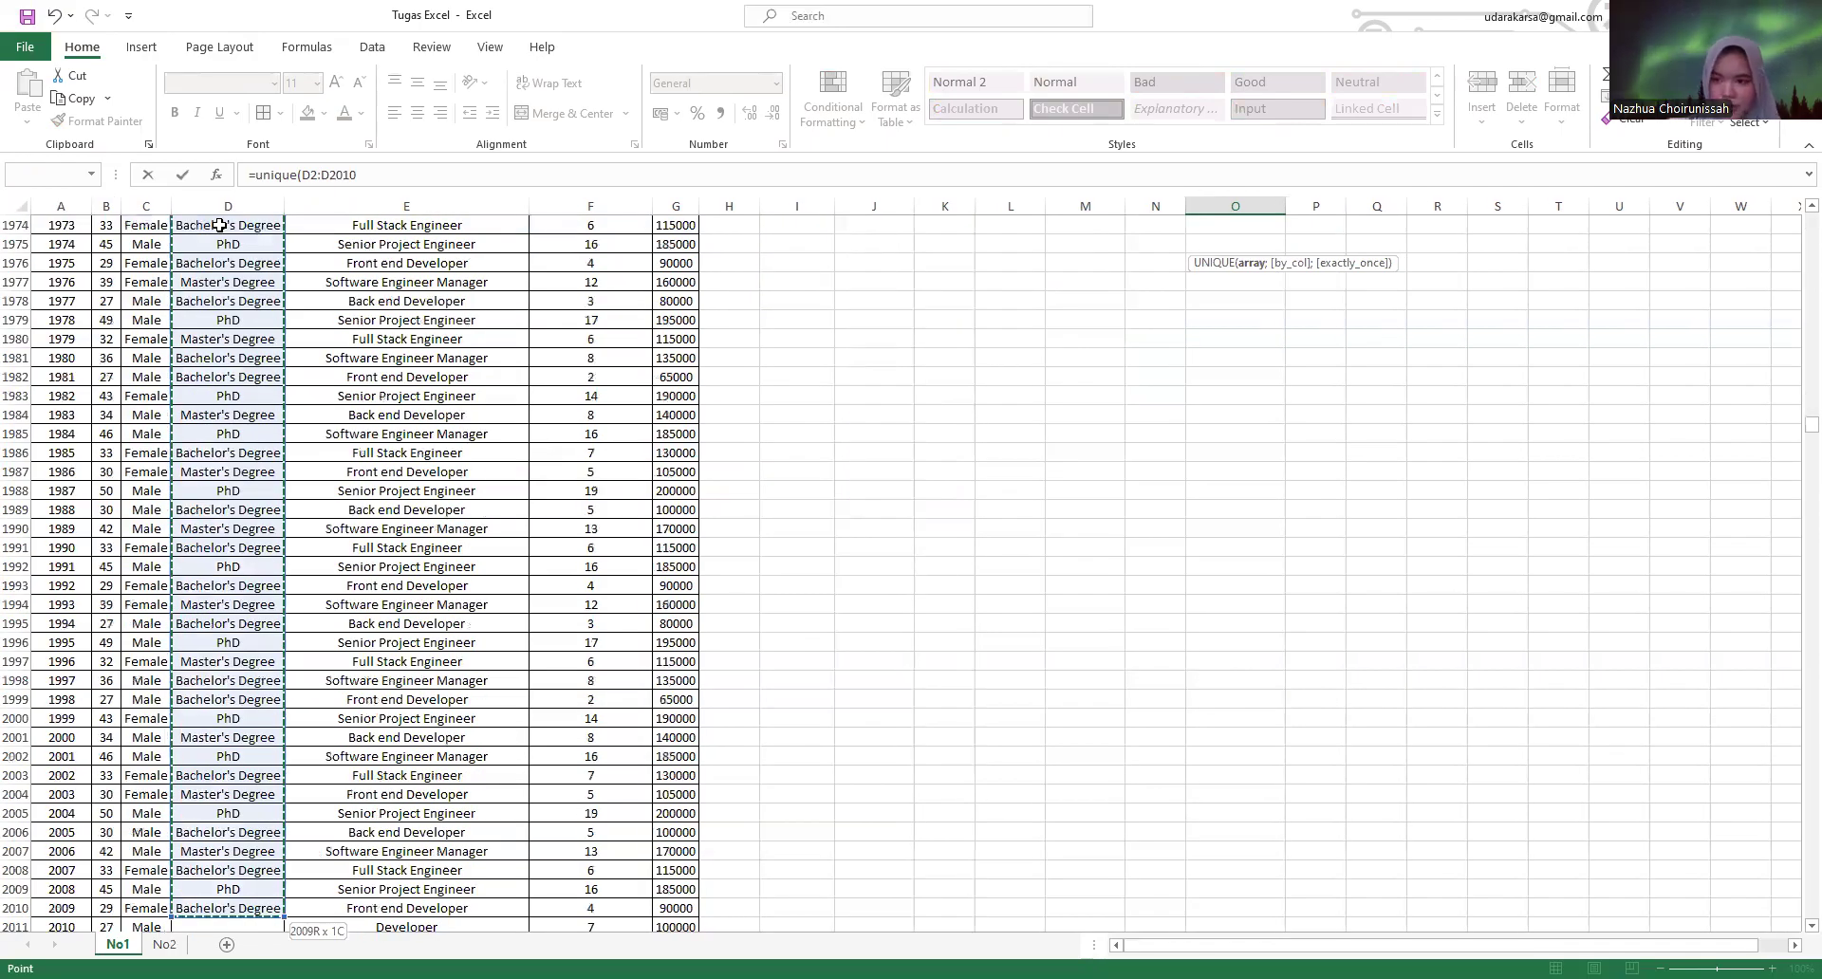
pyautogui.write(';')
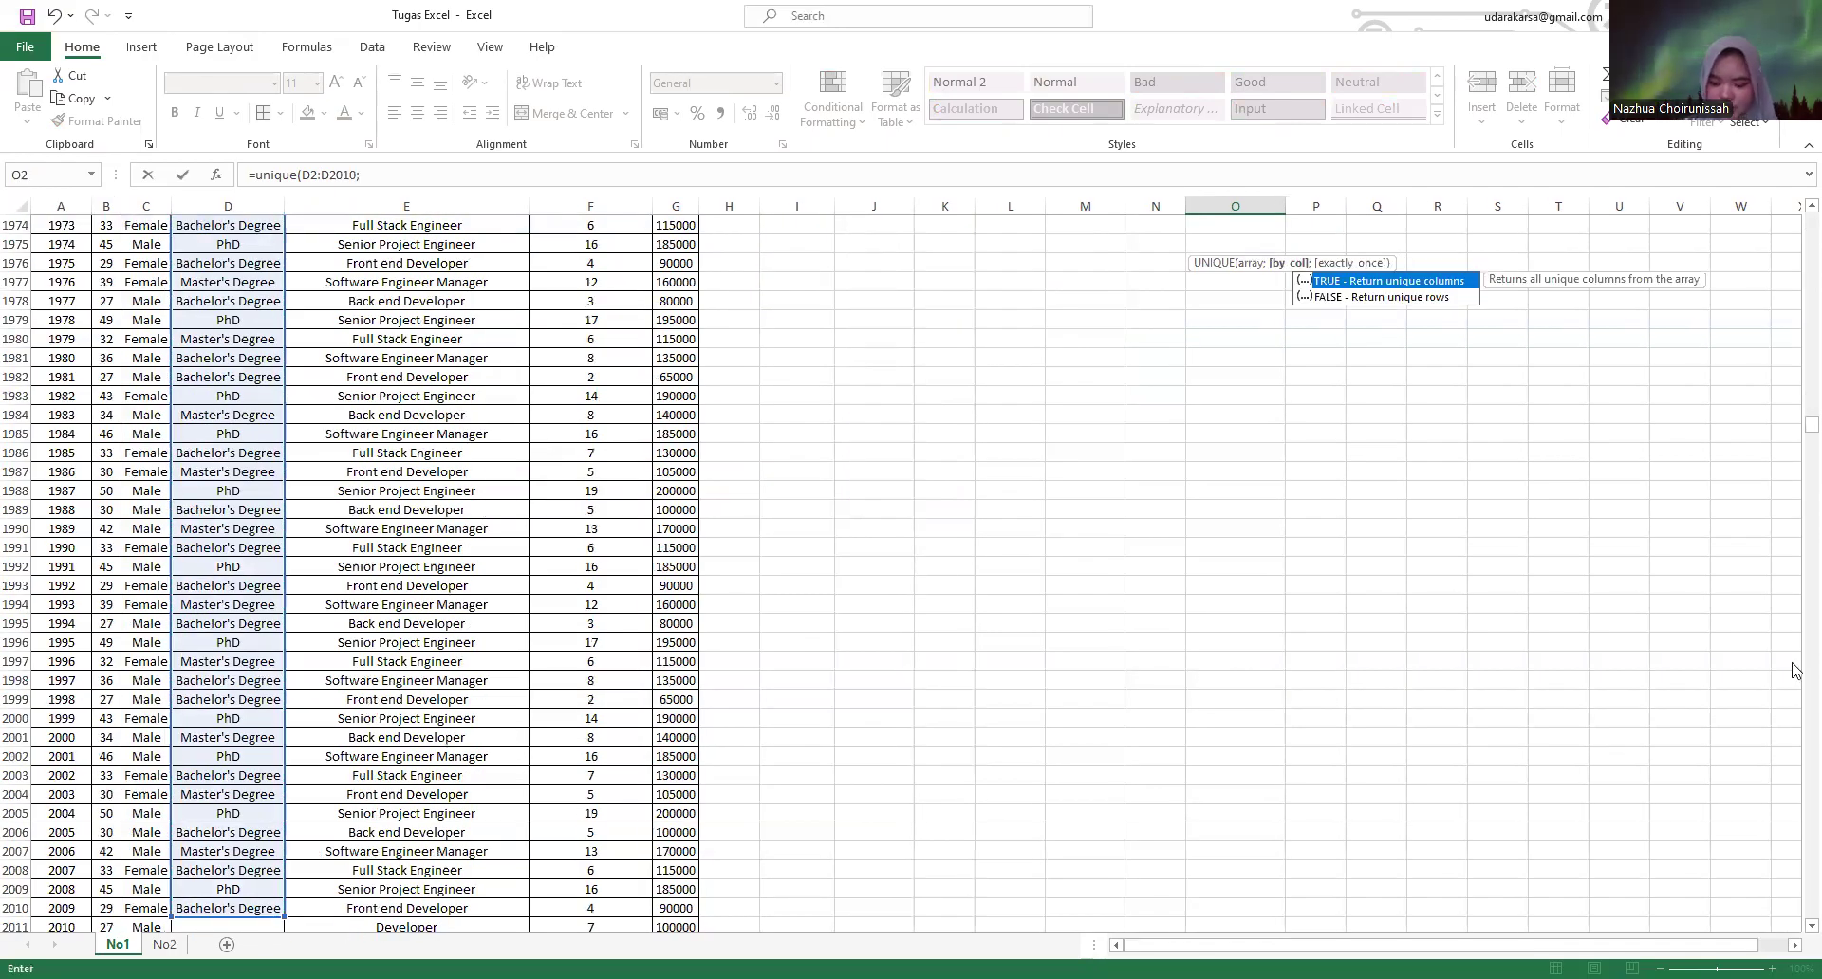
pyautogui.press('BackSpace')
pyautogui.press('Return')
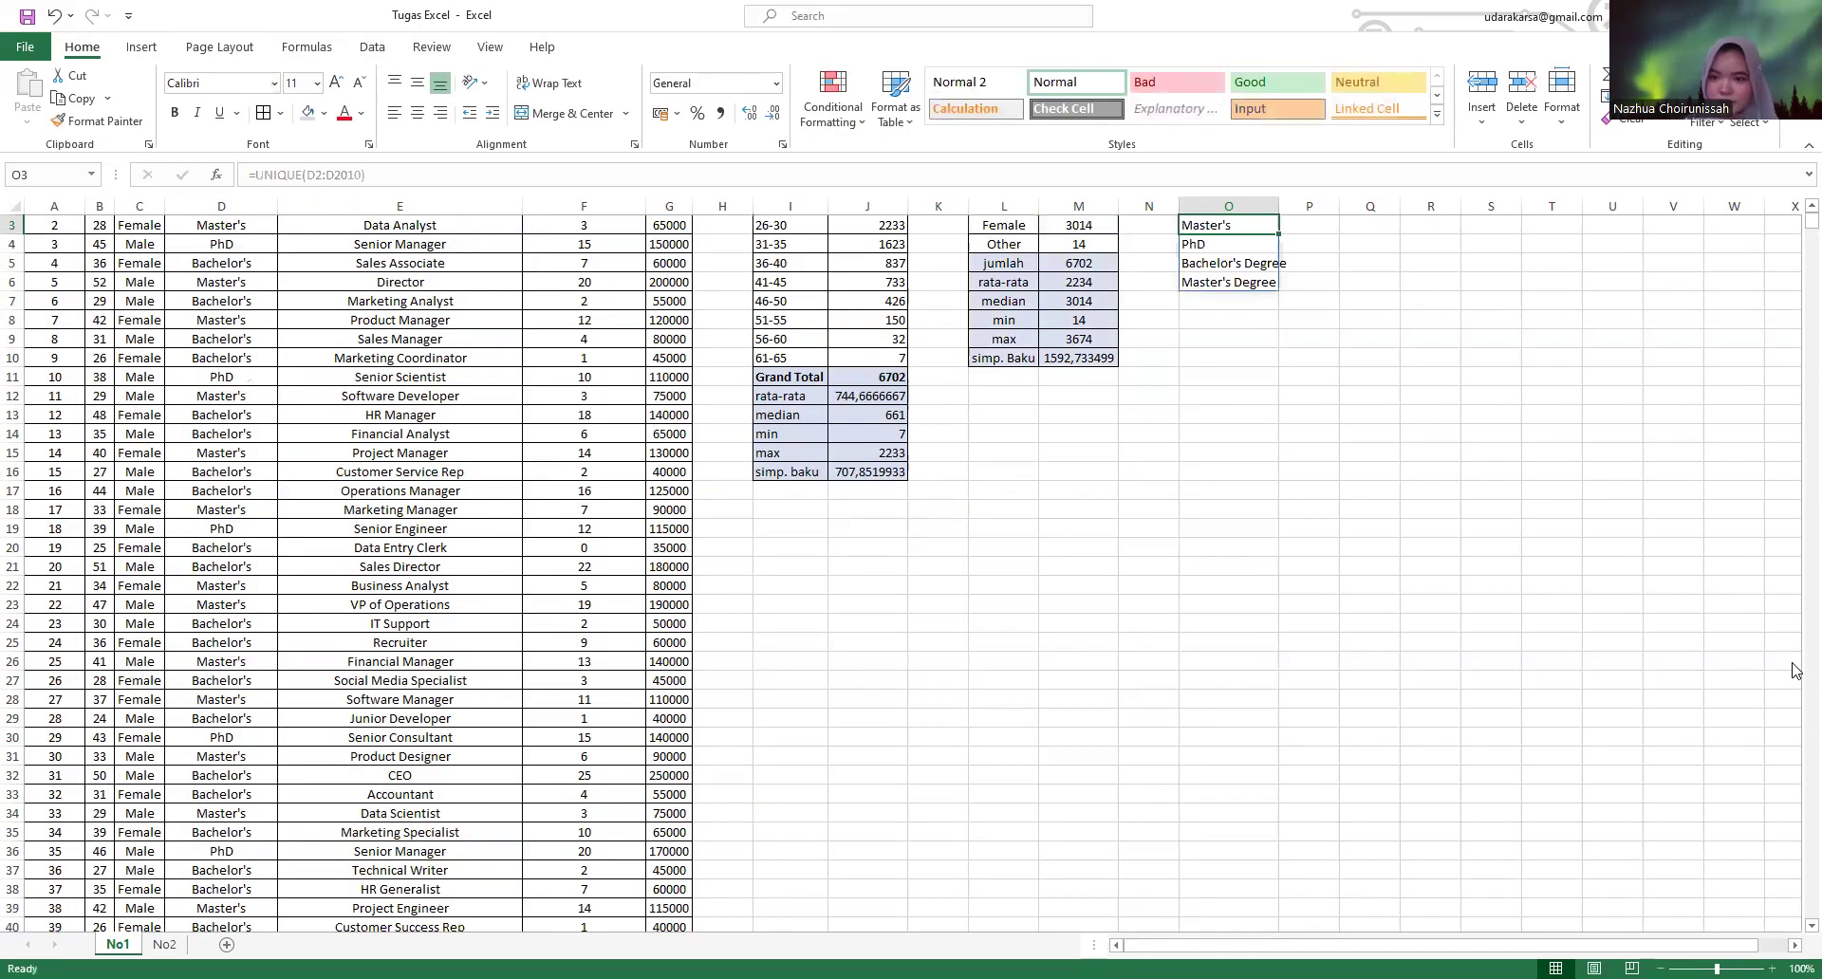
# - Undo the UNIQUE formula in O2
pyautogui.scroll(1, 1794, 664)
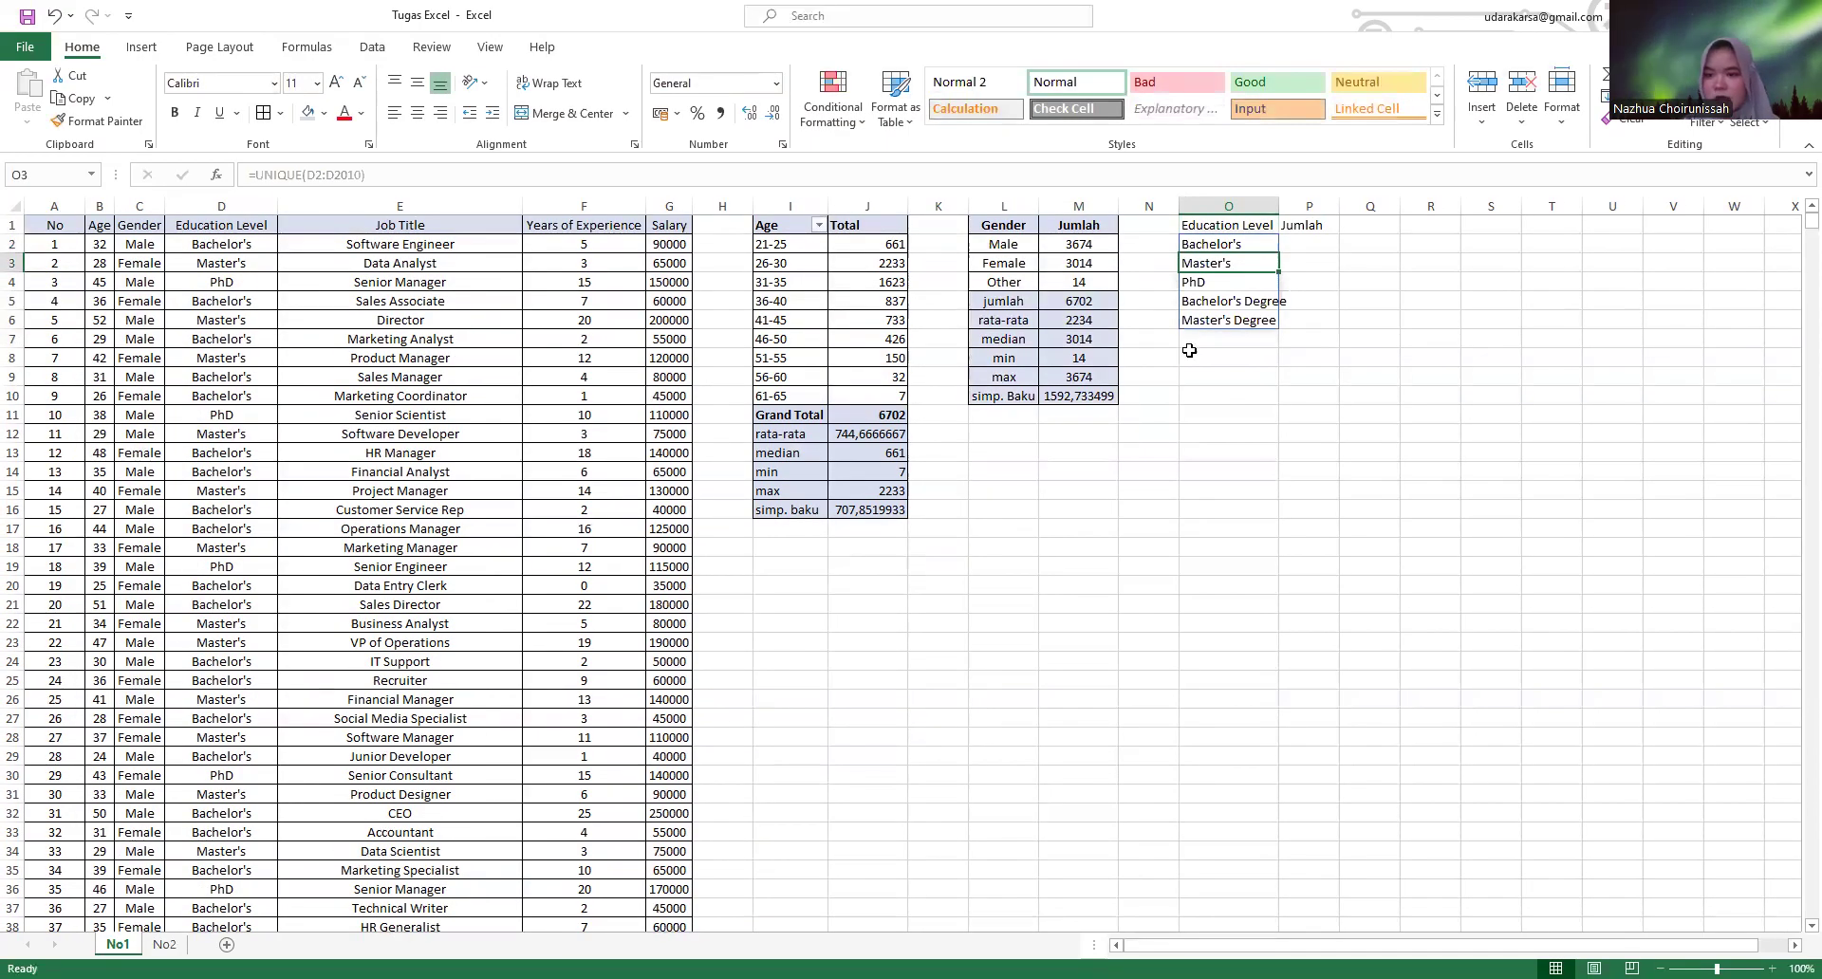
pyautogui.click(1260, 248)
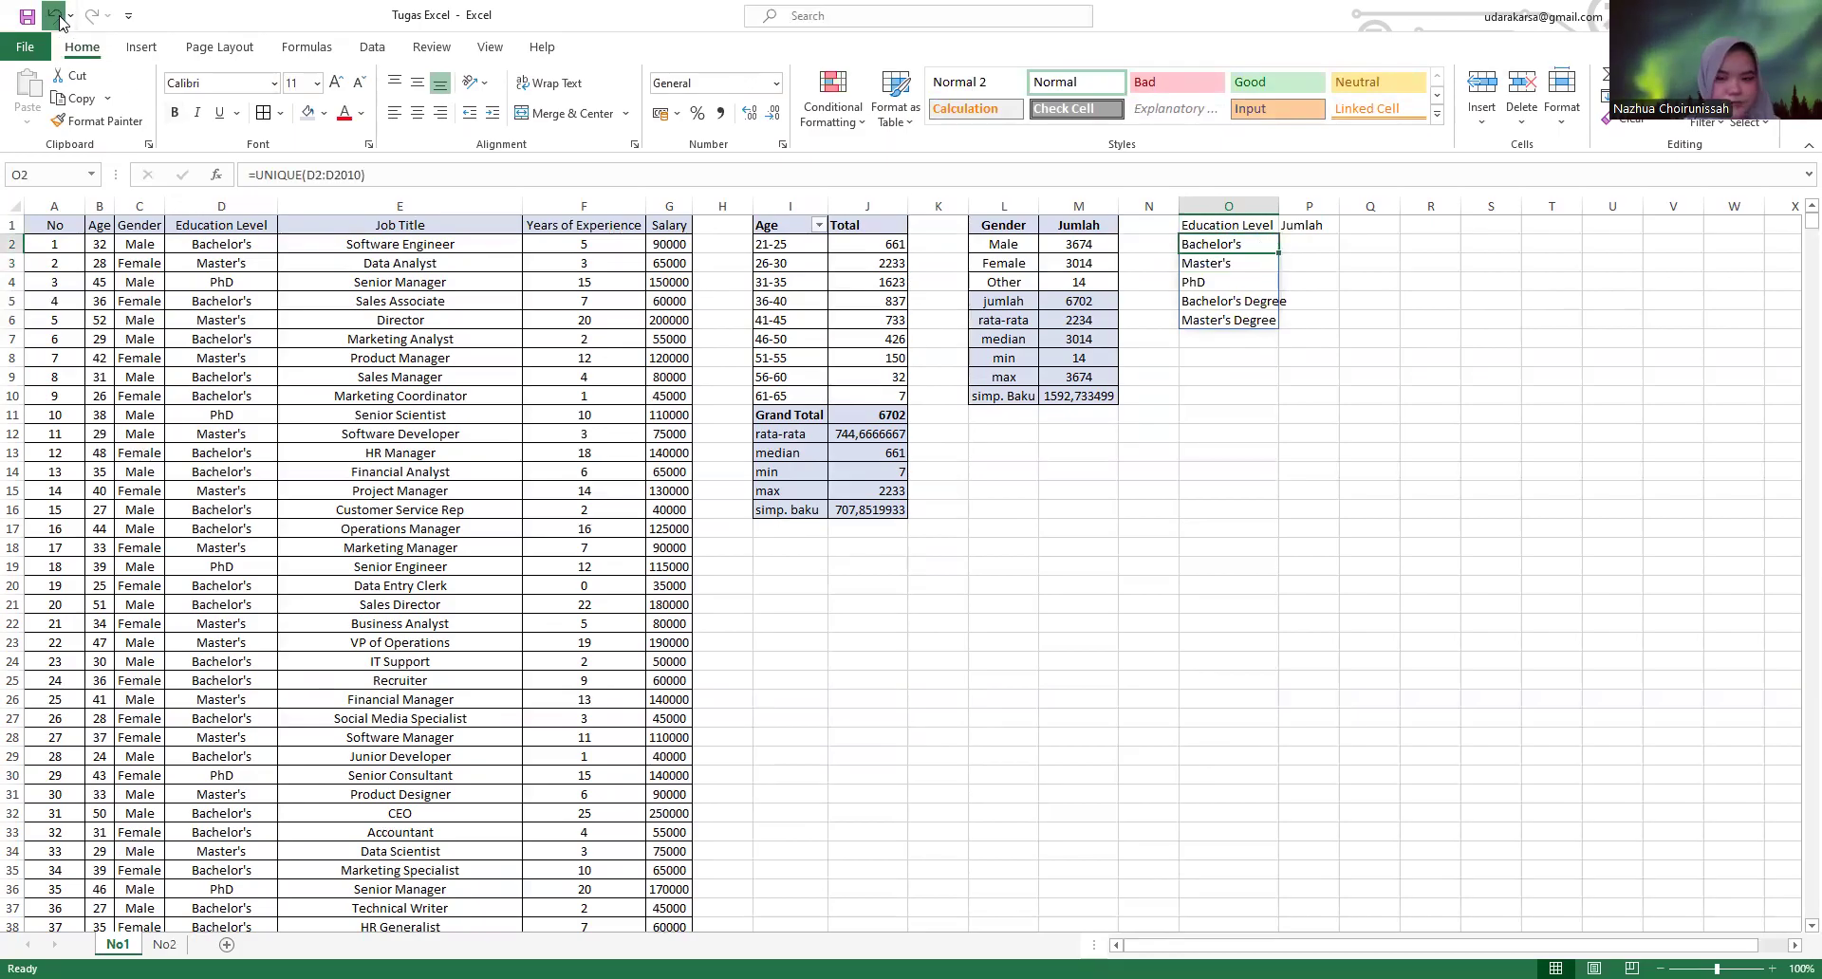
pyautogui.hotkey('ctrl', 'z')
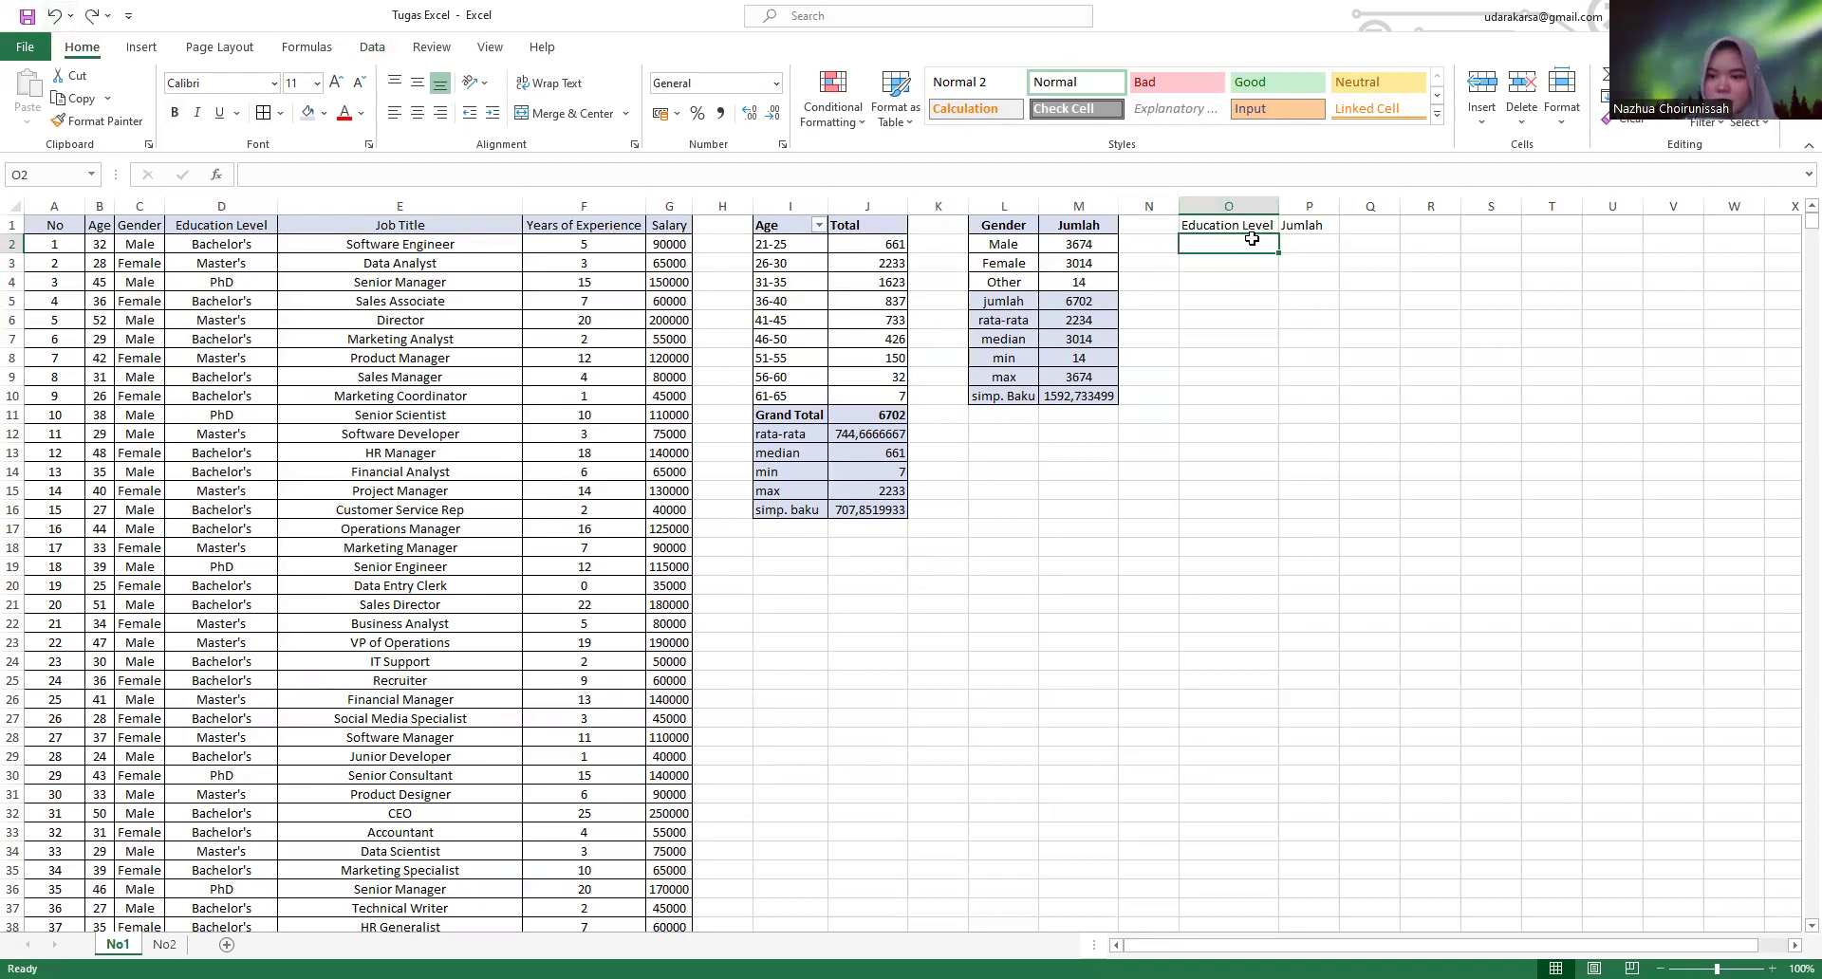
# - Begin a UNIQUE formula in O2 with the education levels D2:D2010 as its array
pyautogui.write('=')
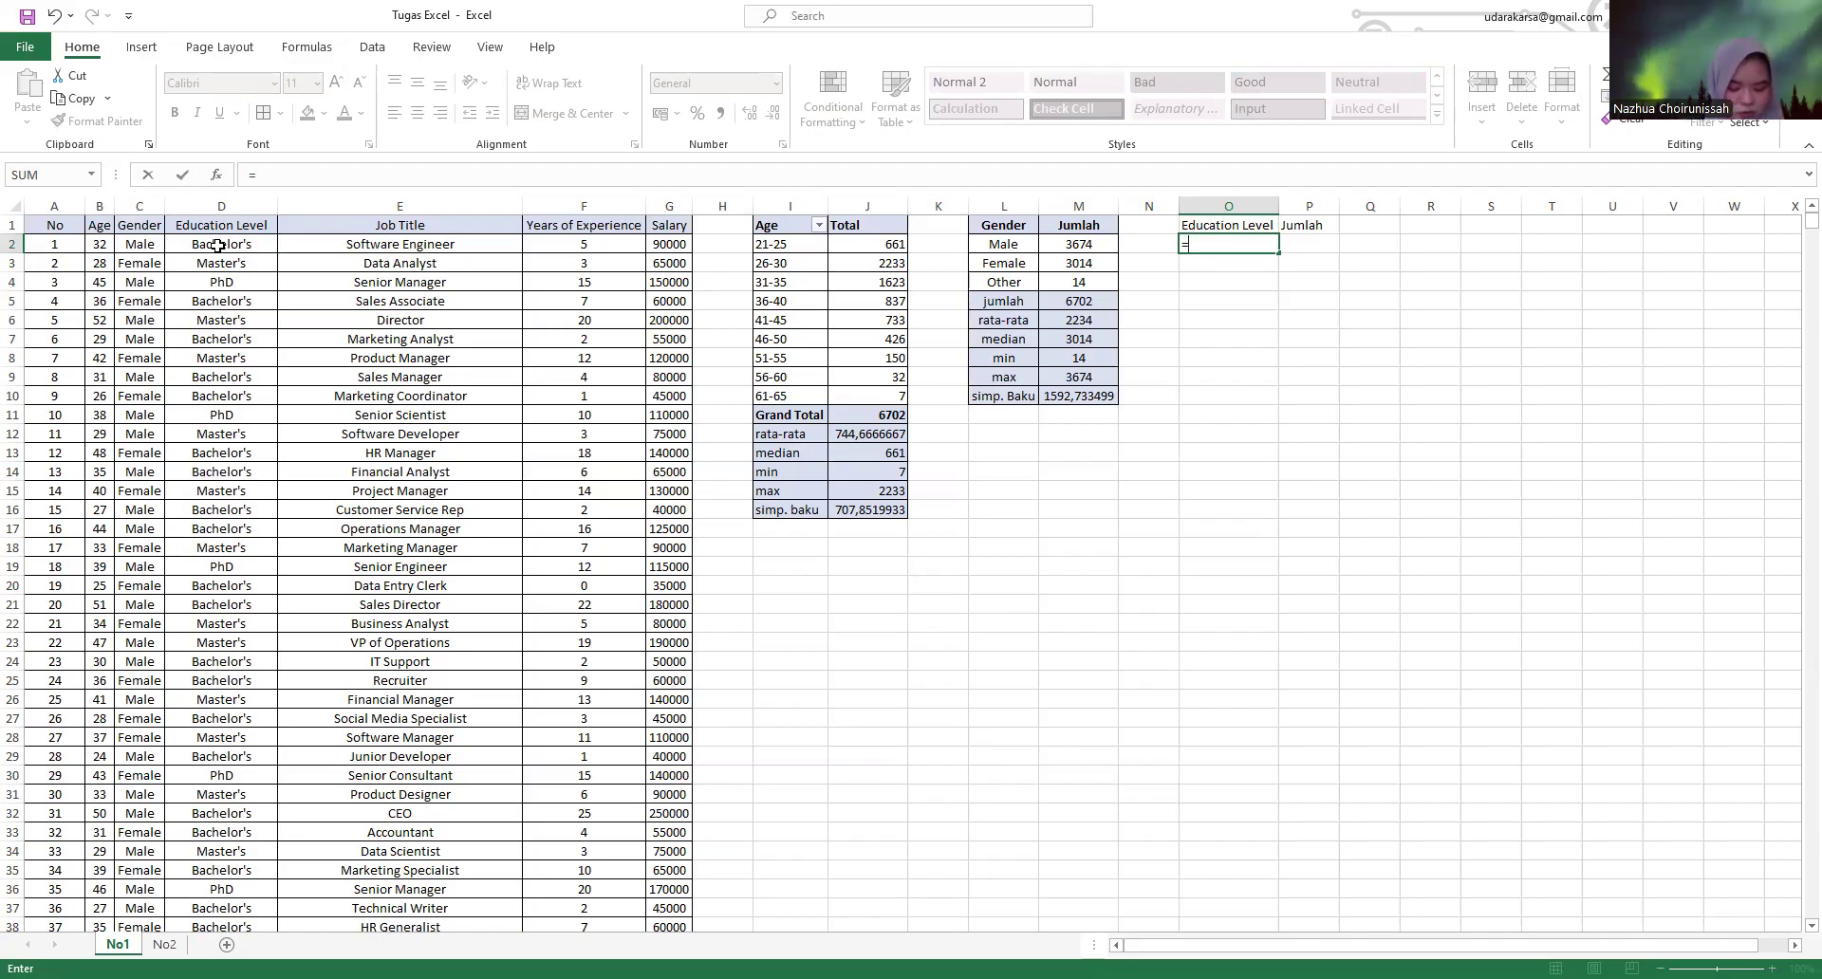
pyautogui.write('unuq')
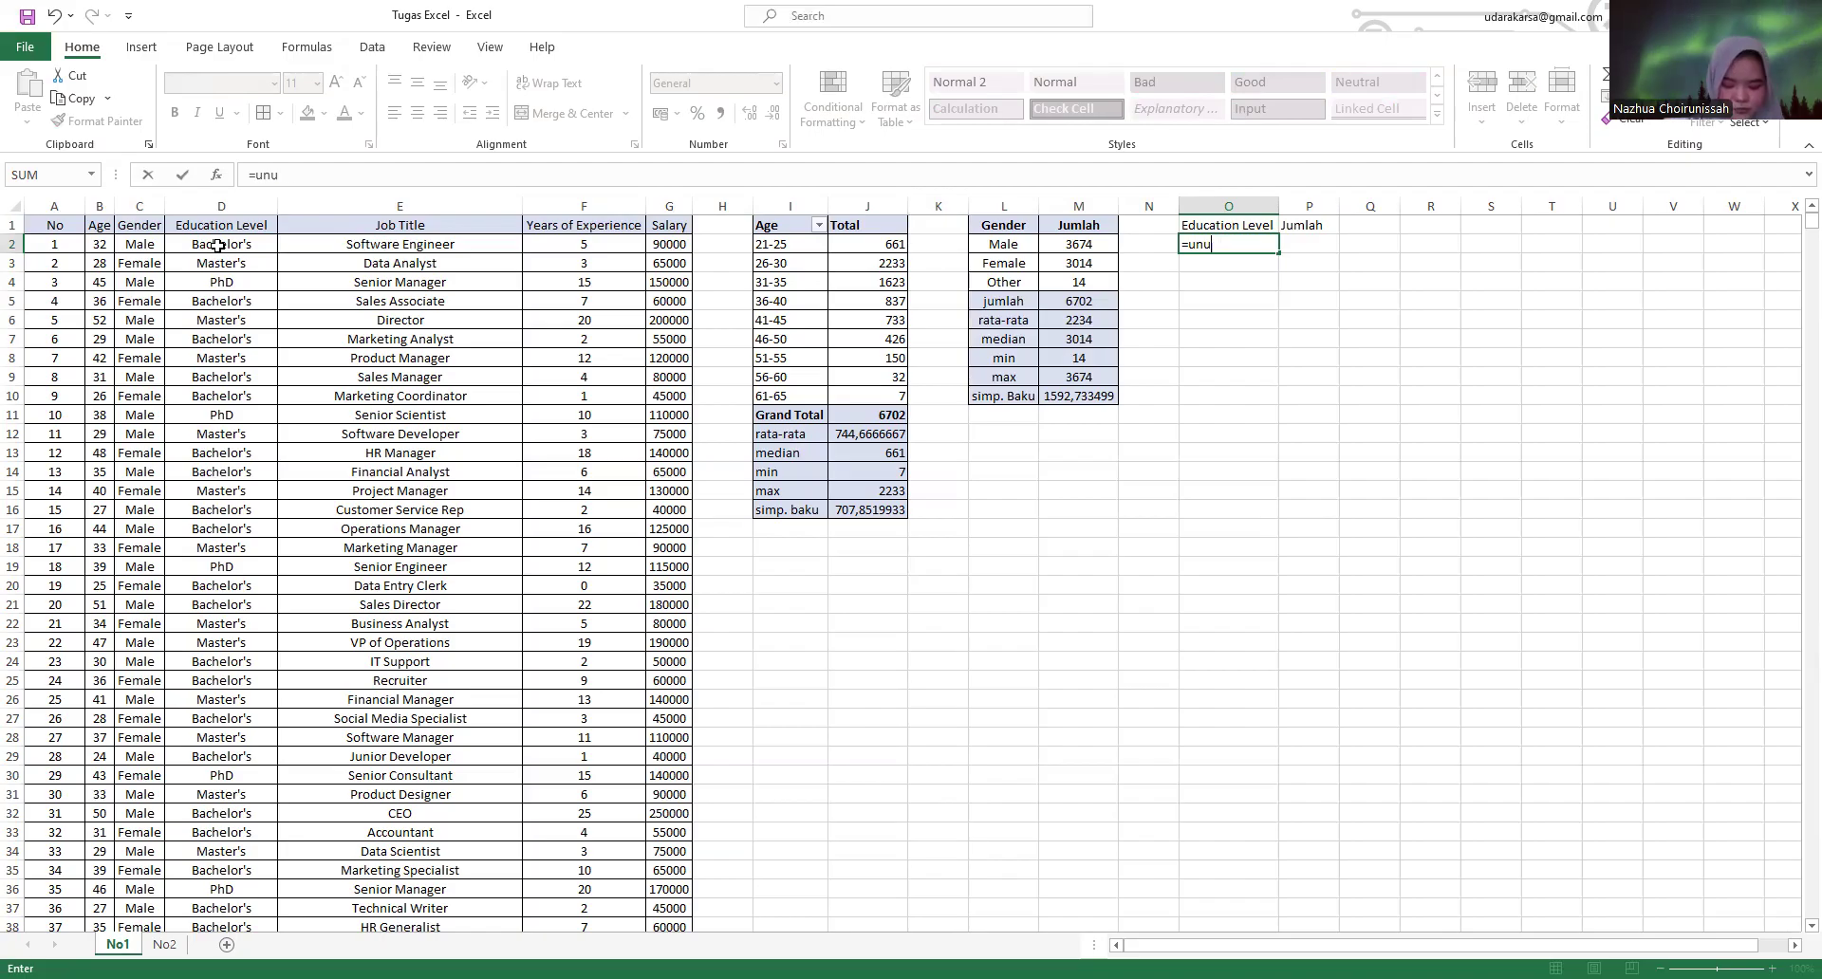
pyautogui.press('BackSpace')
pyautogui.write('ique(')
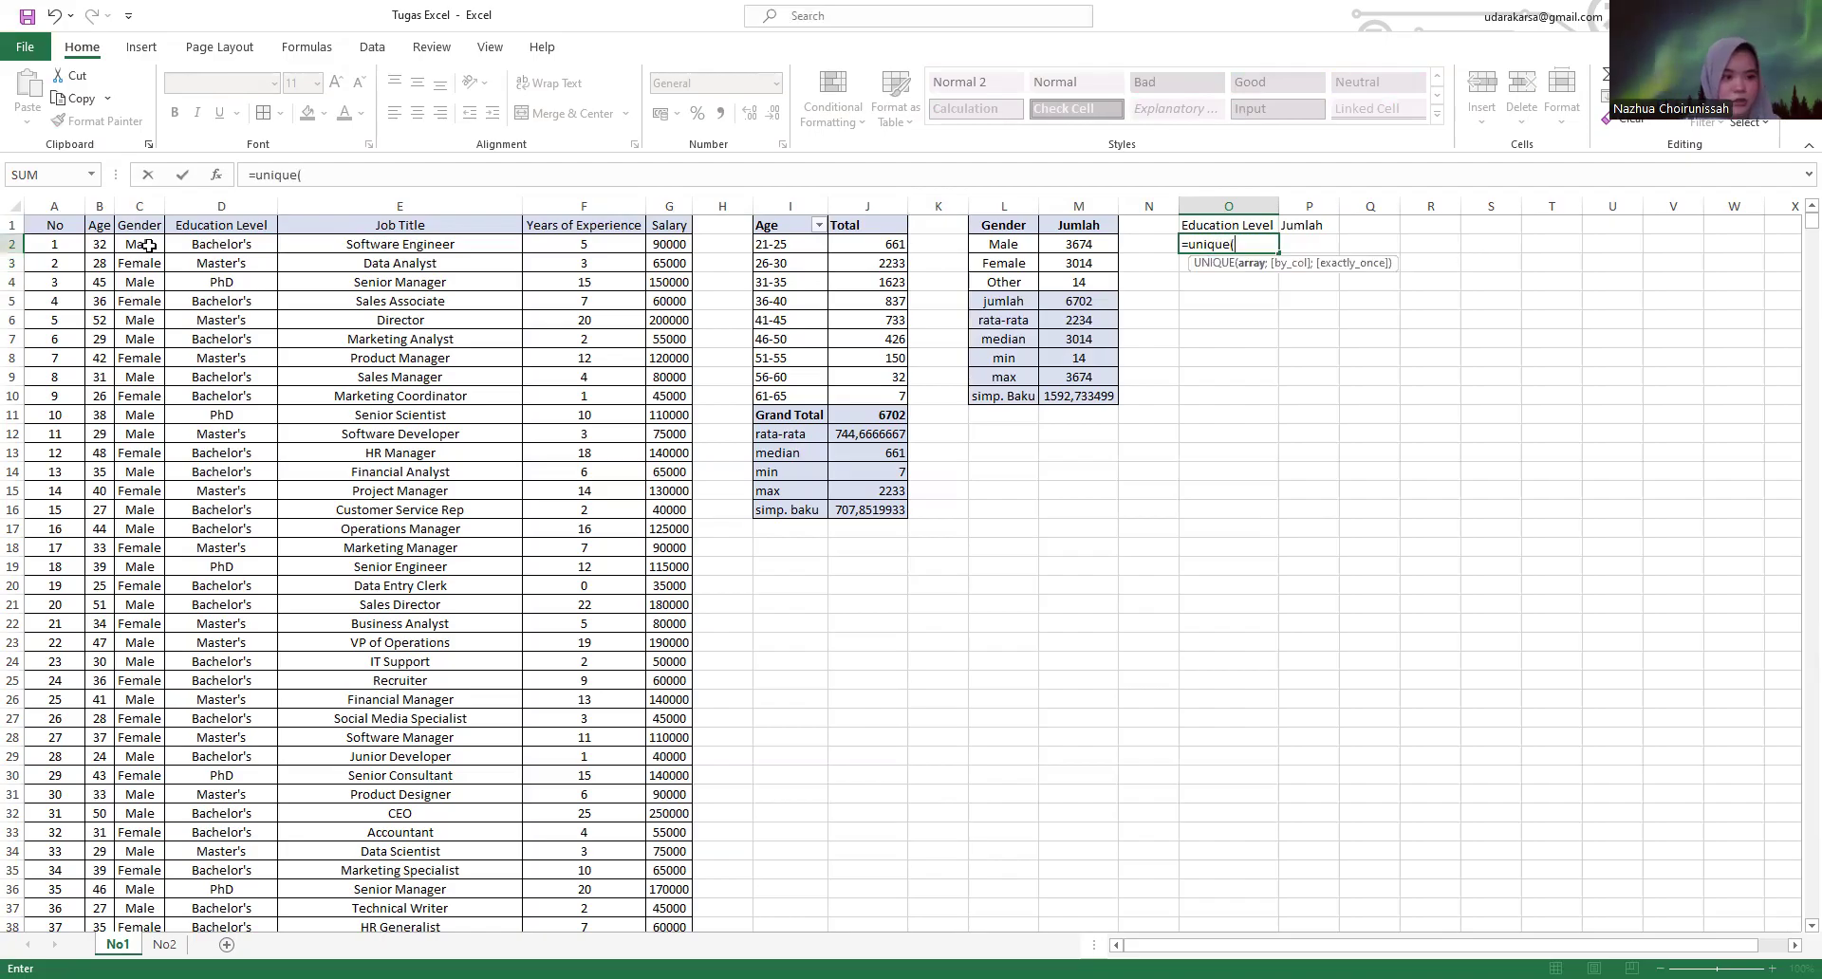
pyautogui.click(187, 246)
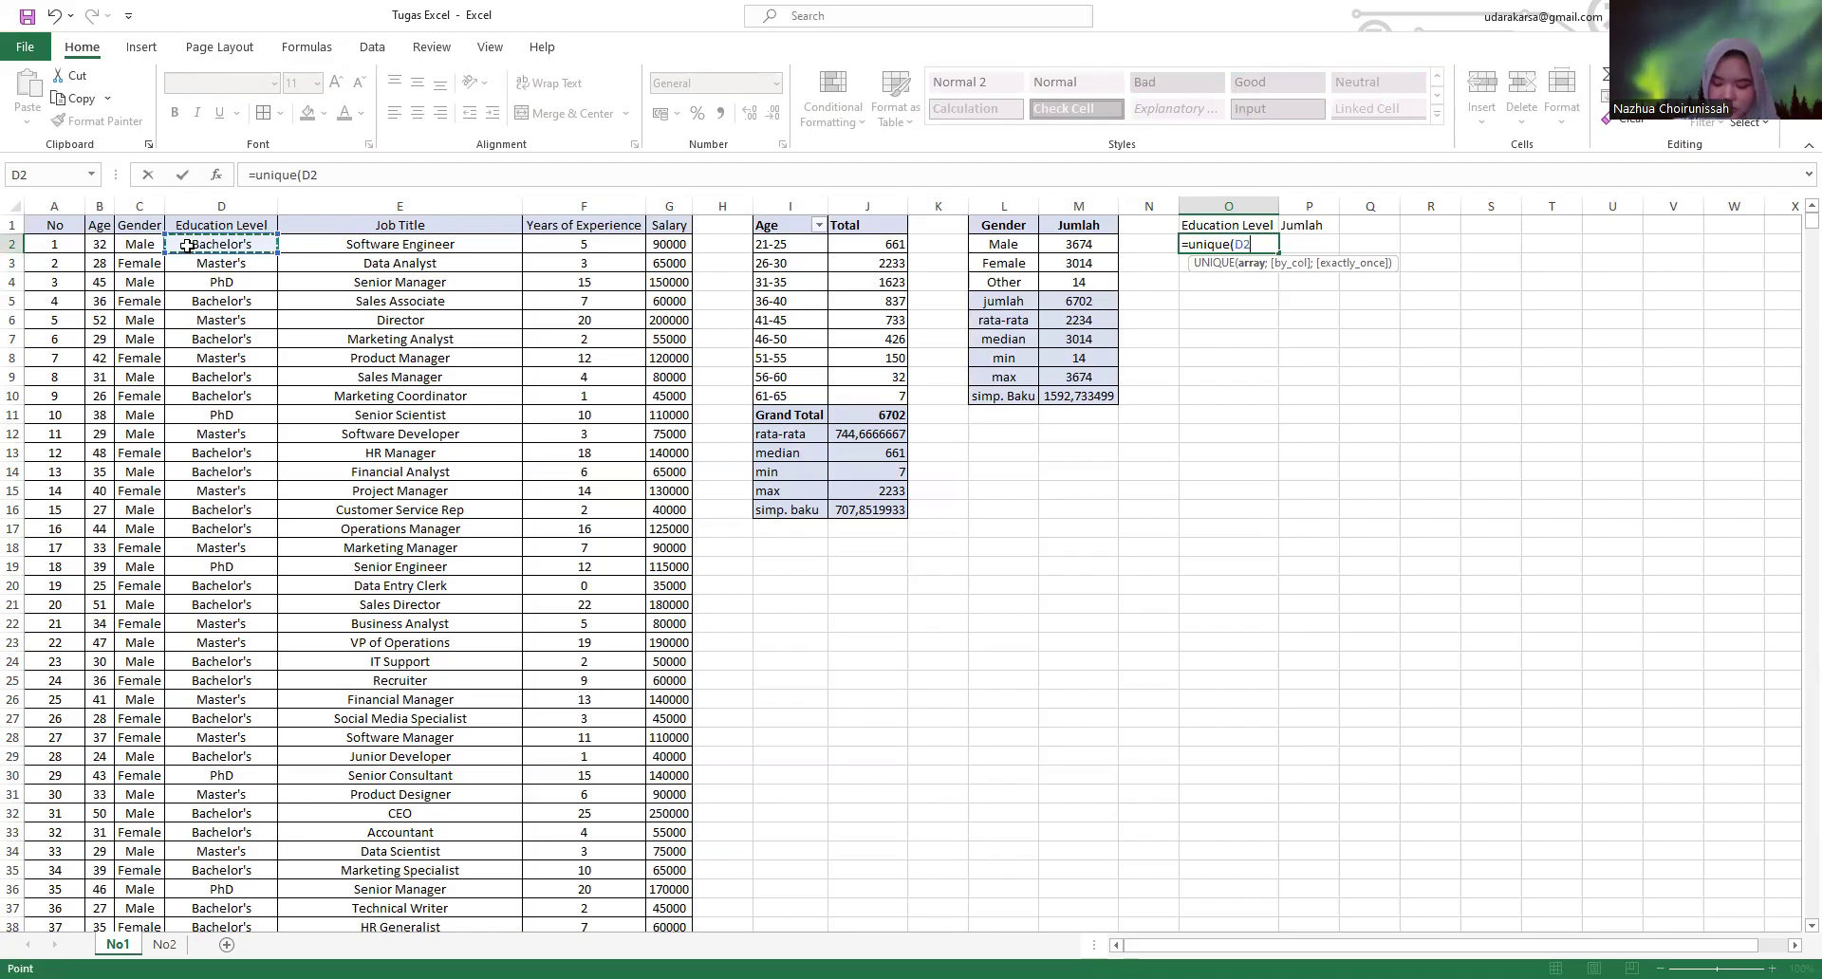
pyautogui.hotkey('ctrl', 'shift', 'Down')
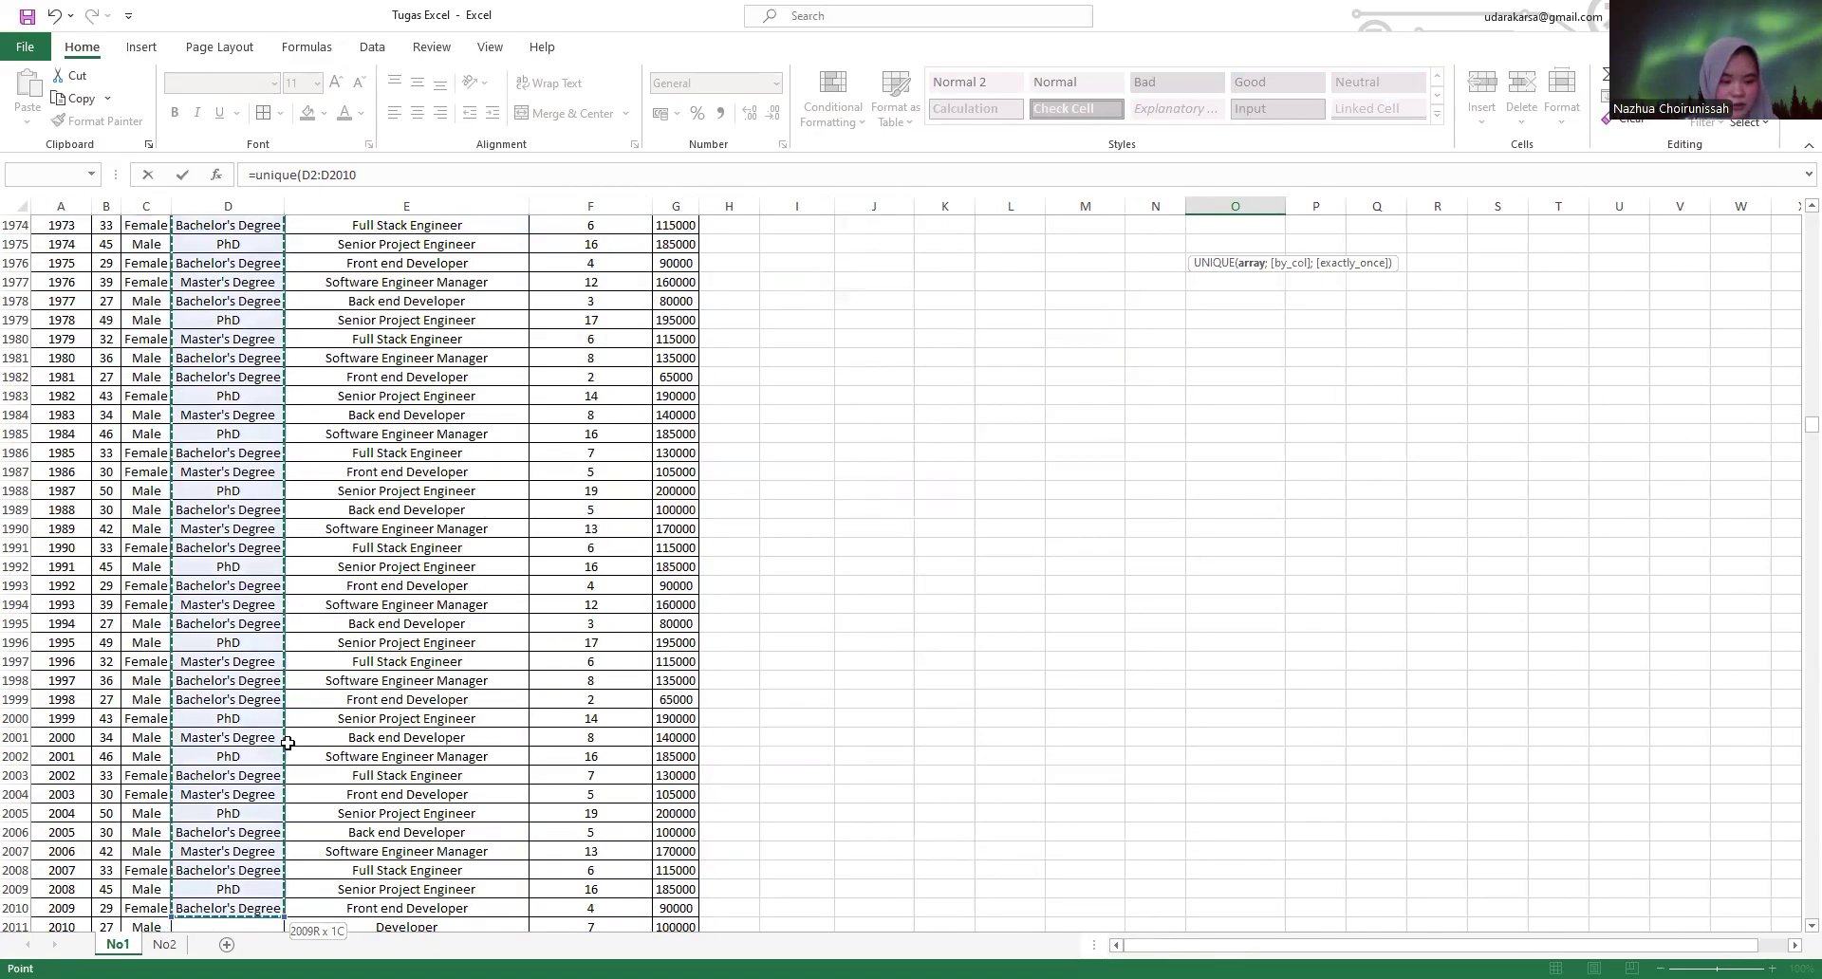
# - Extend the UNIQUE formula's education level range past the blank cell D2011 into the rows below it
pyautogui.hscroll(3, 285, 740)
pyautogui.hscroll(-3, 350, 722)
pyautogui.moveTo(1802, 432); pyautogui.dragTo(1775, 501)
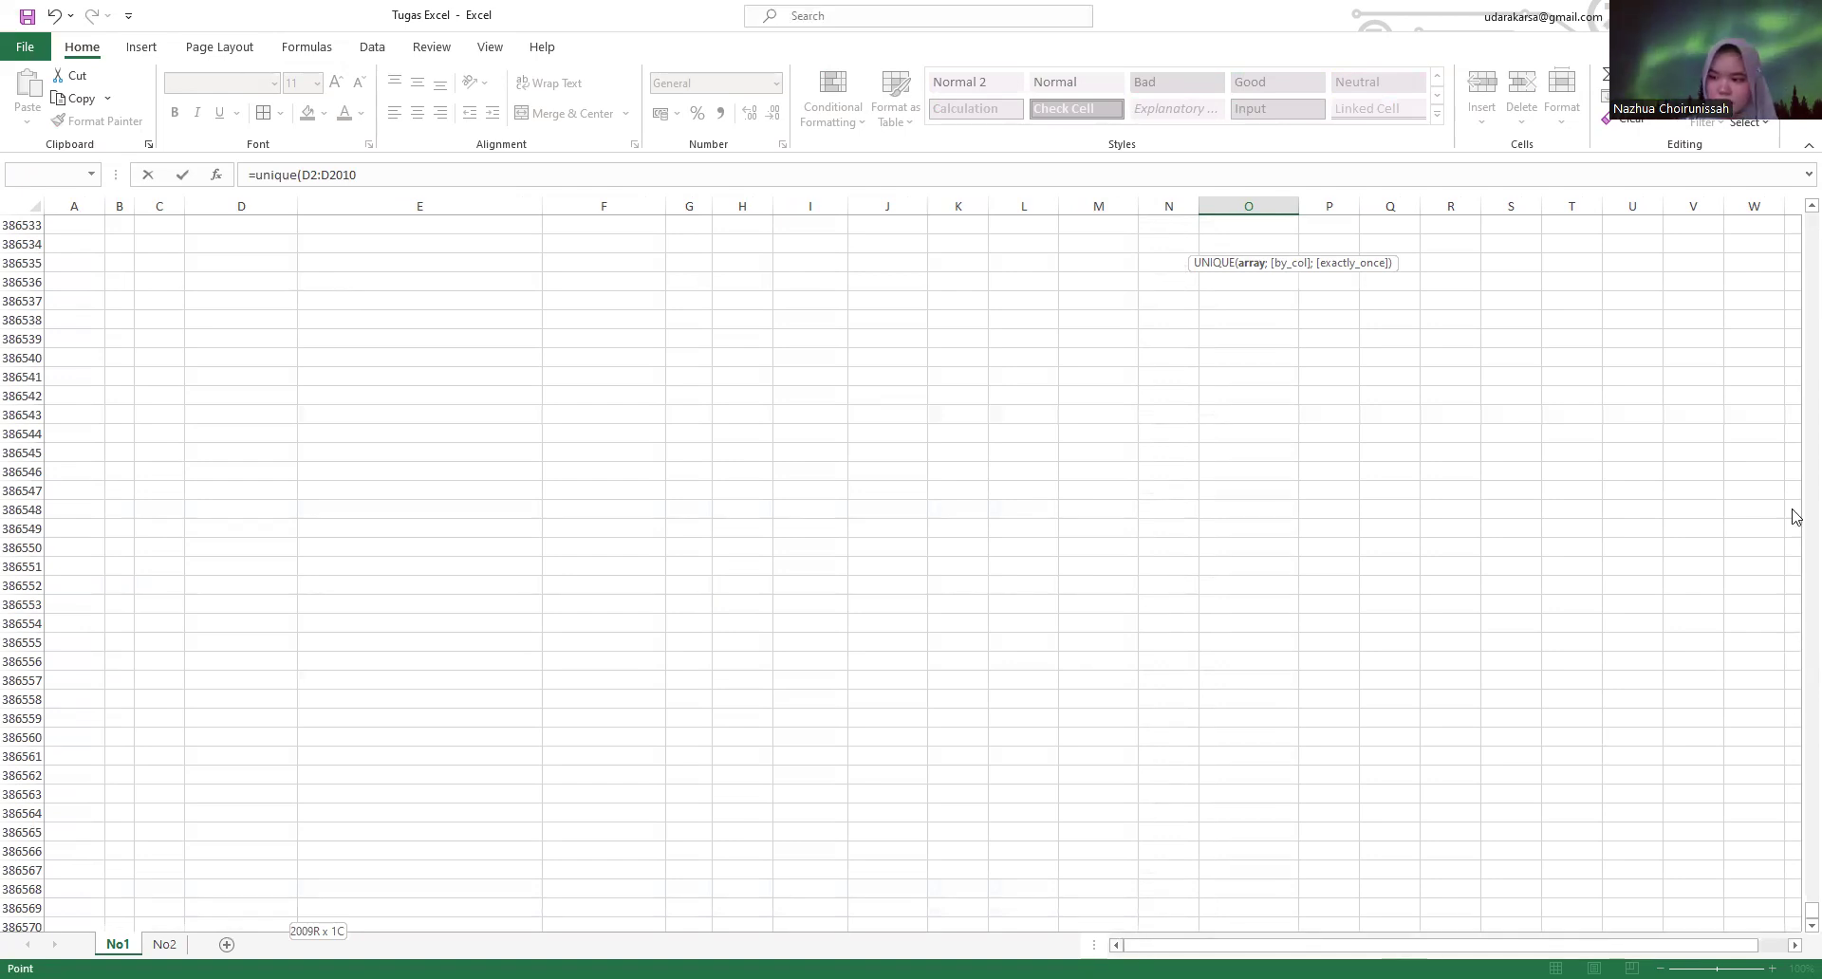
pyautogui.scroll(18, 1797, 504)
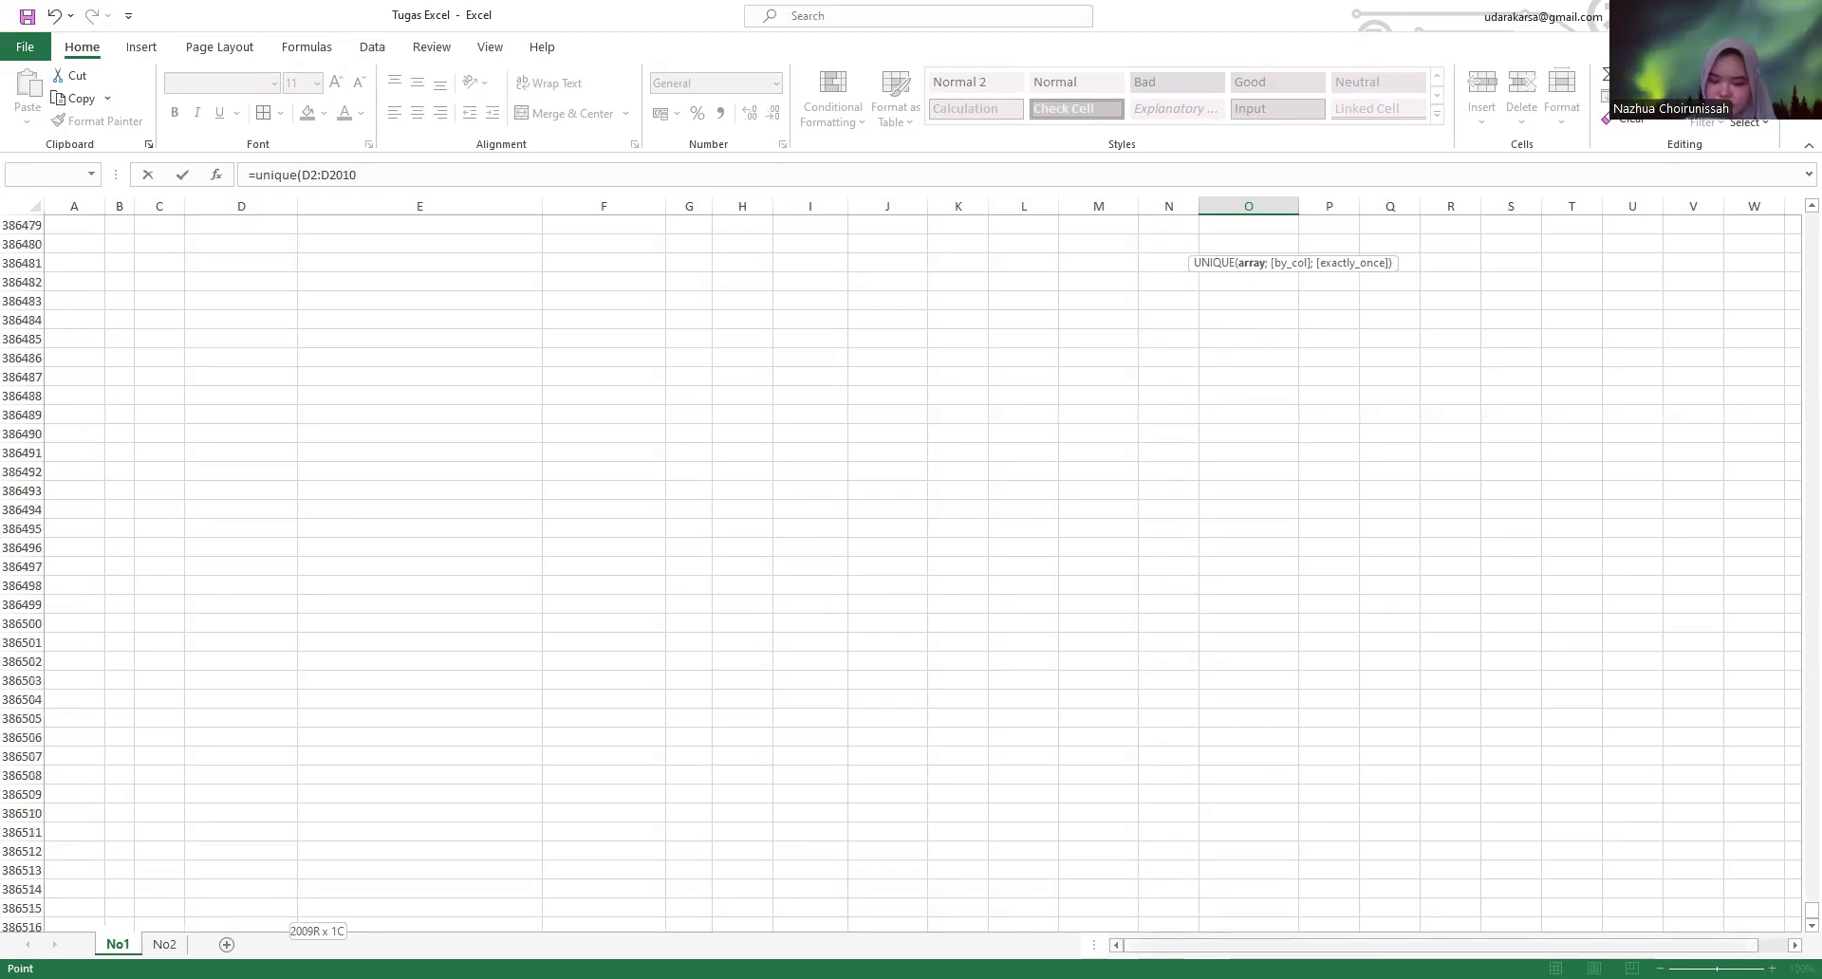
pyautogui.moveTo(1705, 946)
pyautogui.mouseDown()
pyautogui.moveTo(1734, 946)
pyautogui.moveTo(1704, 946)
pyautogui.mouseUp()
pyautogui.scroll(5, 1461, 652)
pyautogui.moveTo(1797, 911); pyautogui.dragTo(1794, 226)
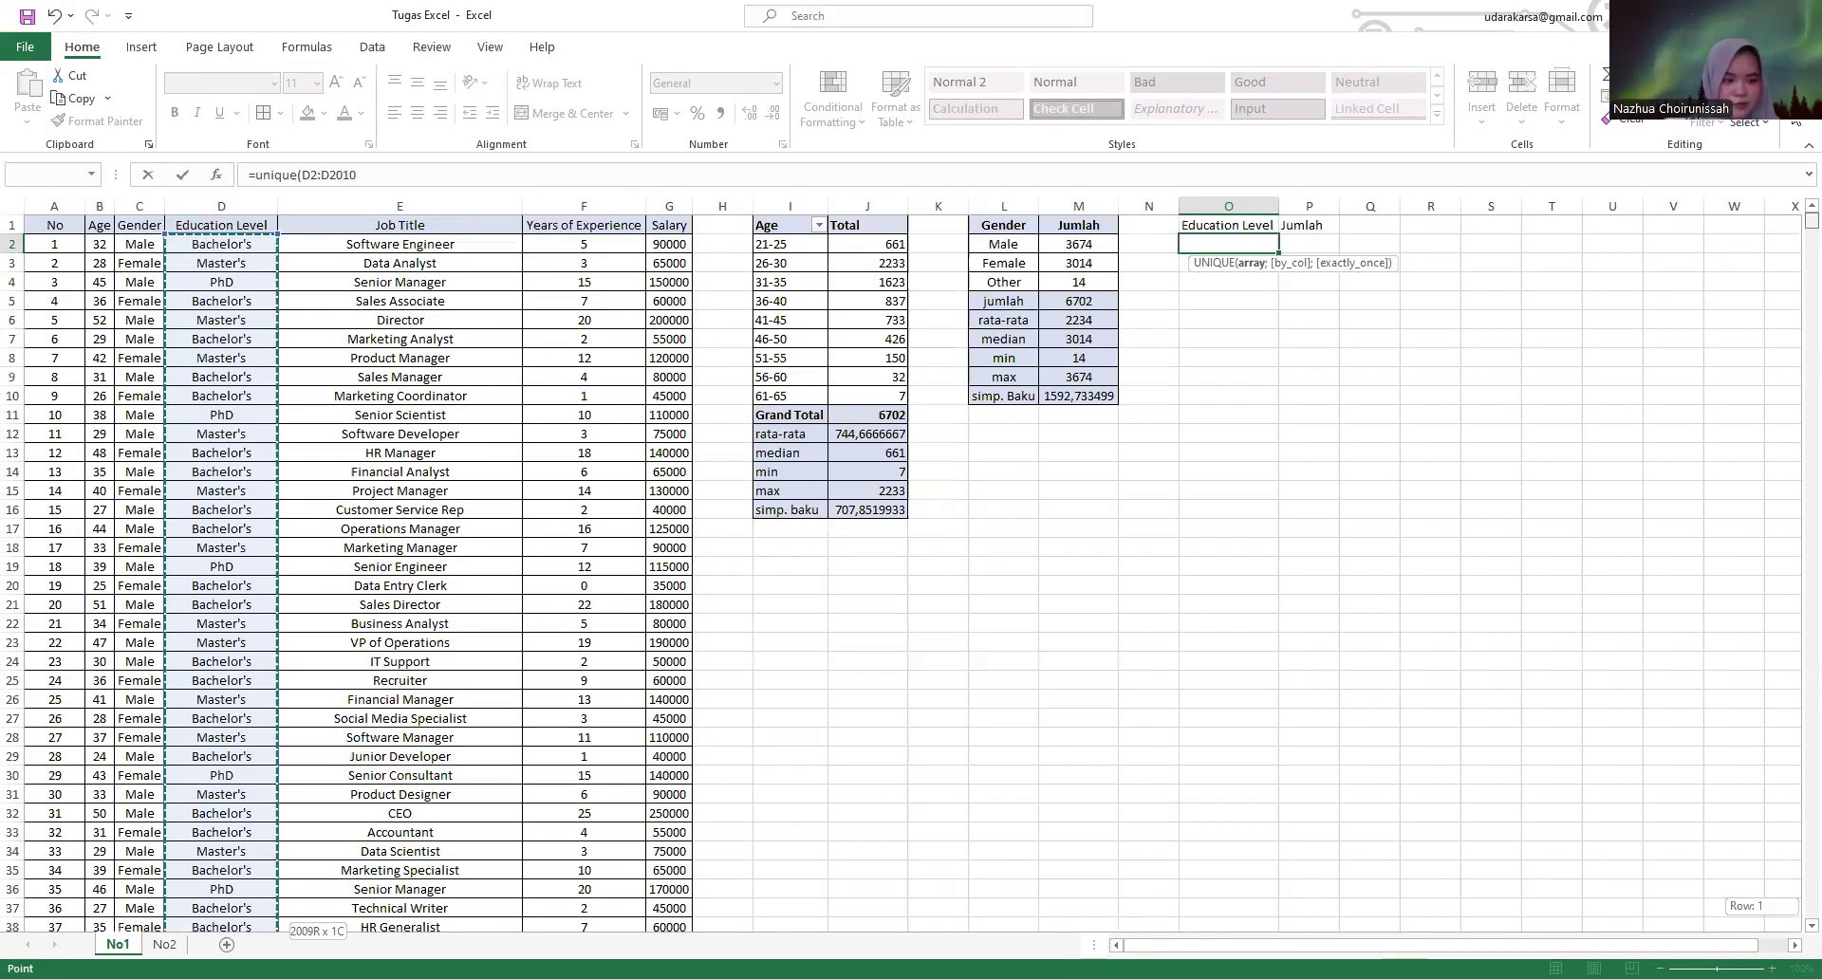
pyautogui.scroll(-20, 806, 560)
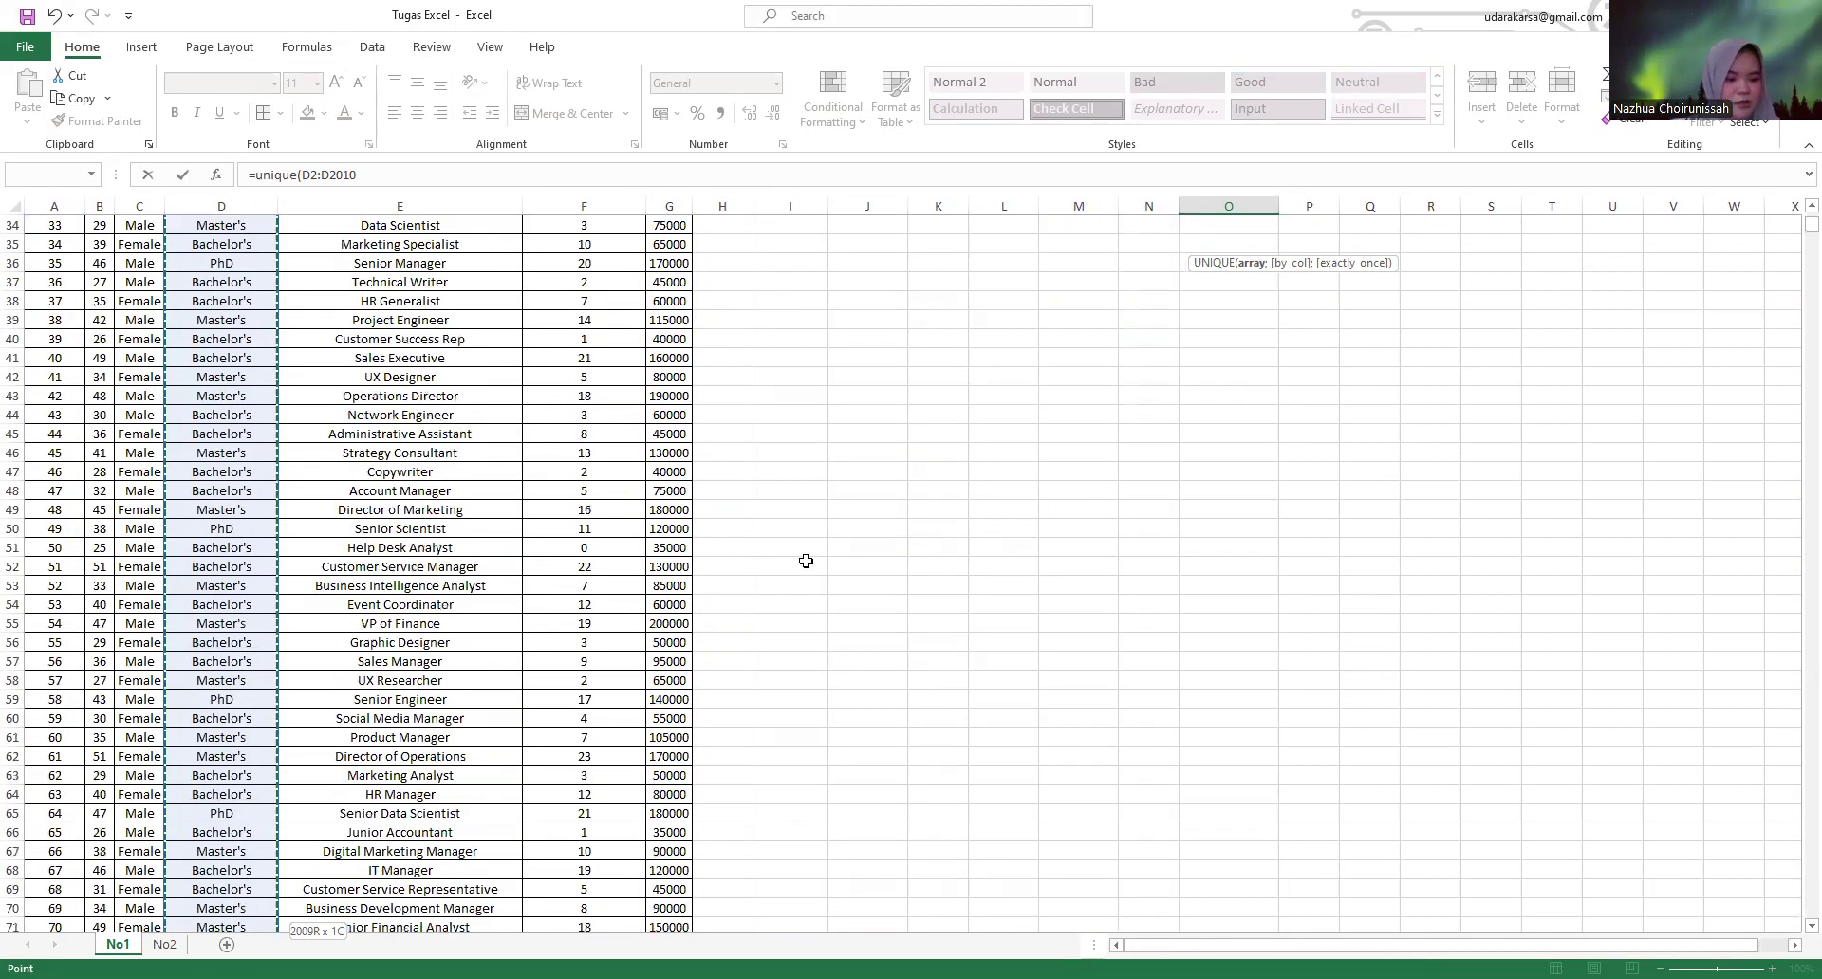
pyautogui.scroll(-10, 806, 557)
pyautogui.scroll(-18, 673, 642)
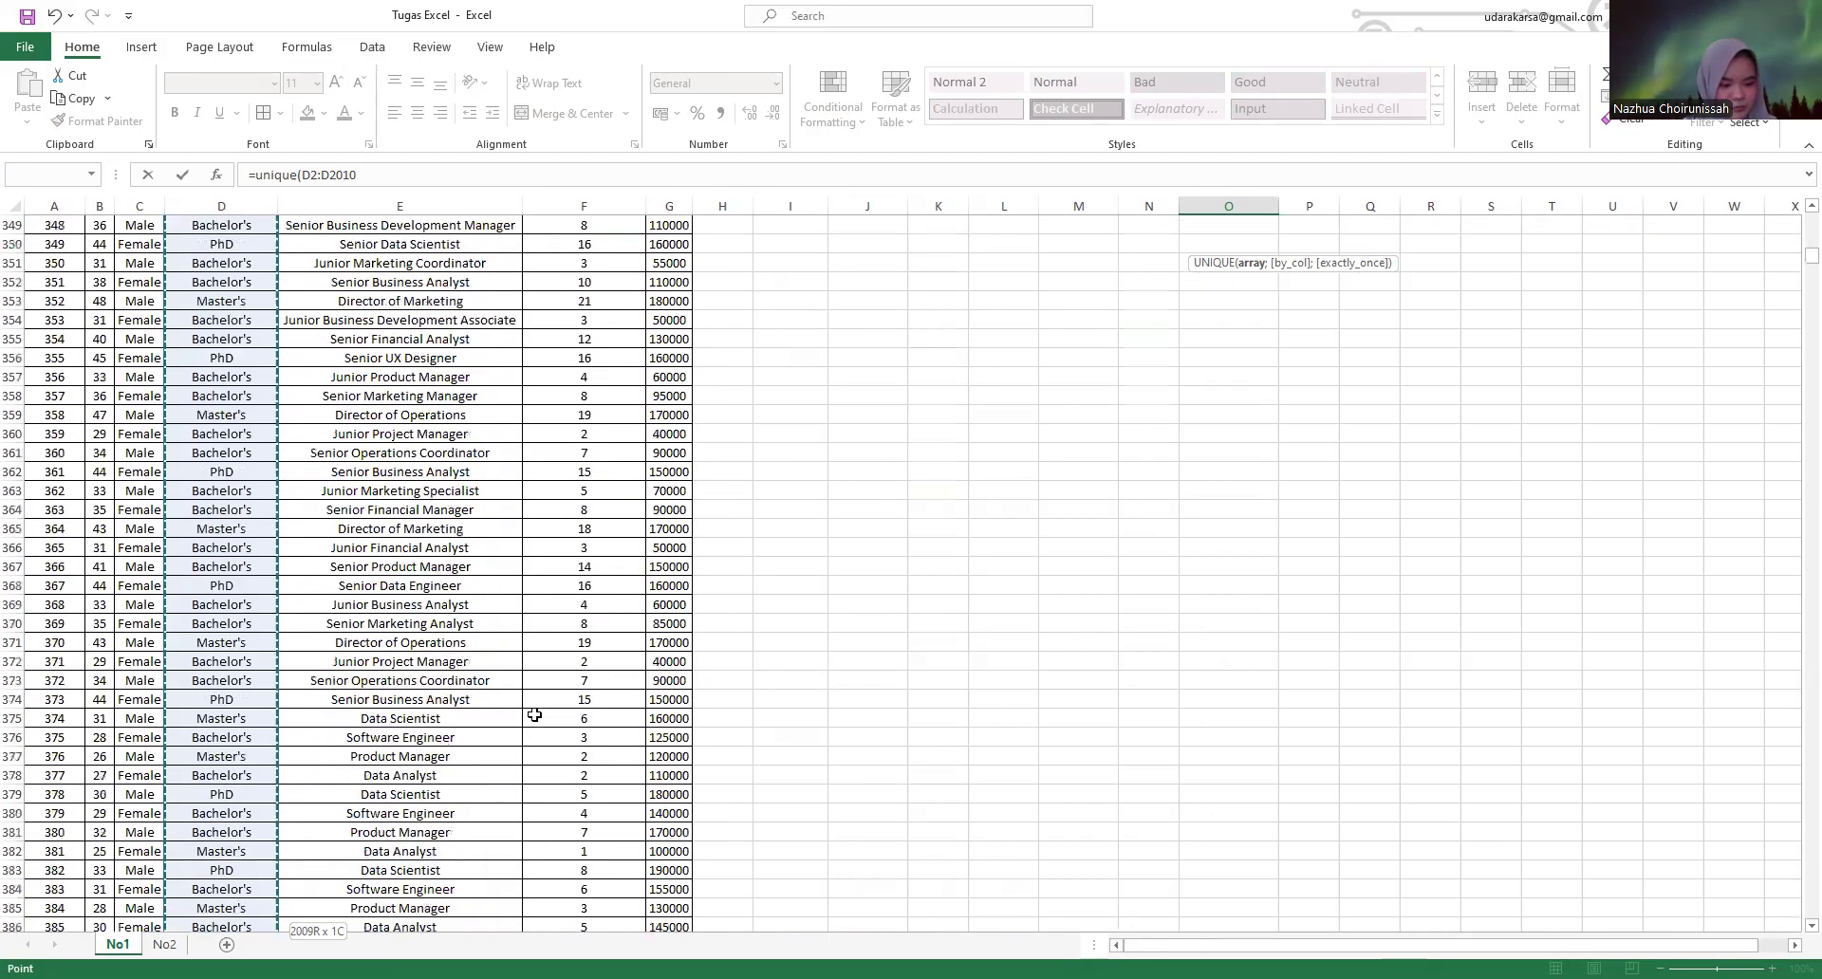
pyautogui.scroll(-7, 534, 715)
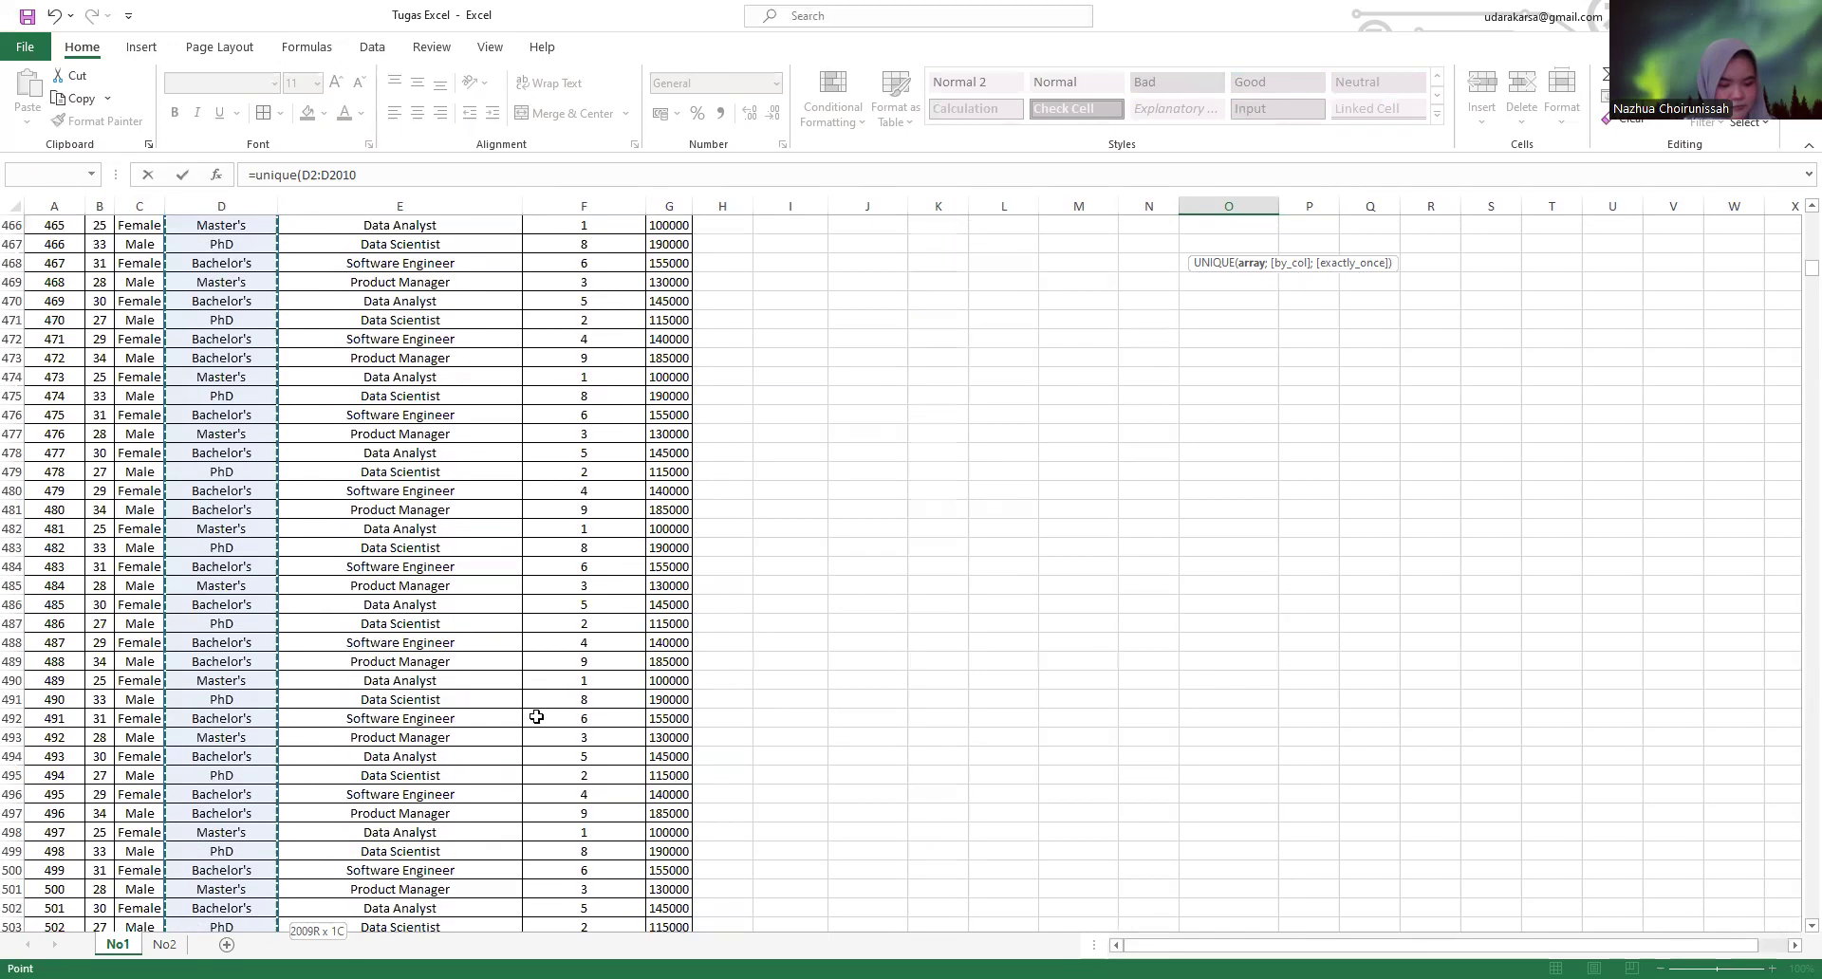
pyautogui.scroll(-9, 532, 746)
pyautogui.scroll(-19, 525, 749)
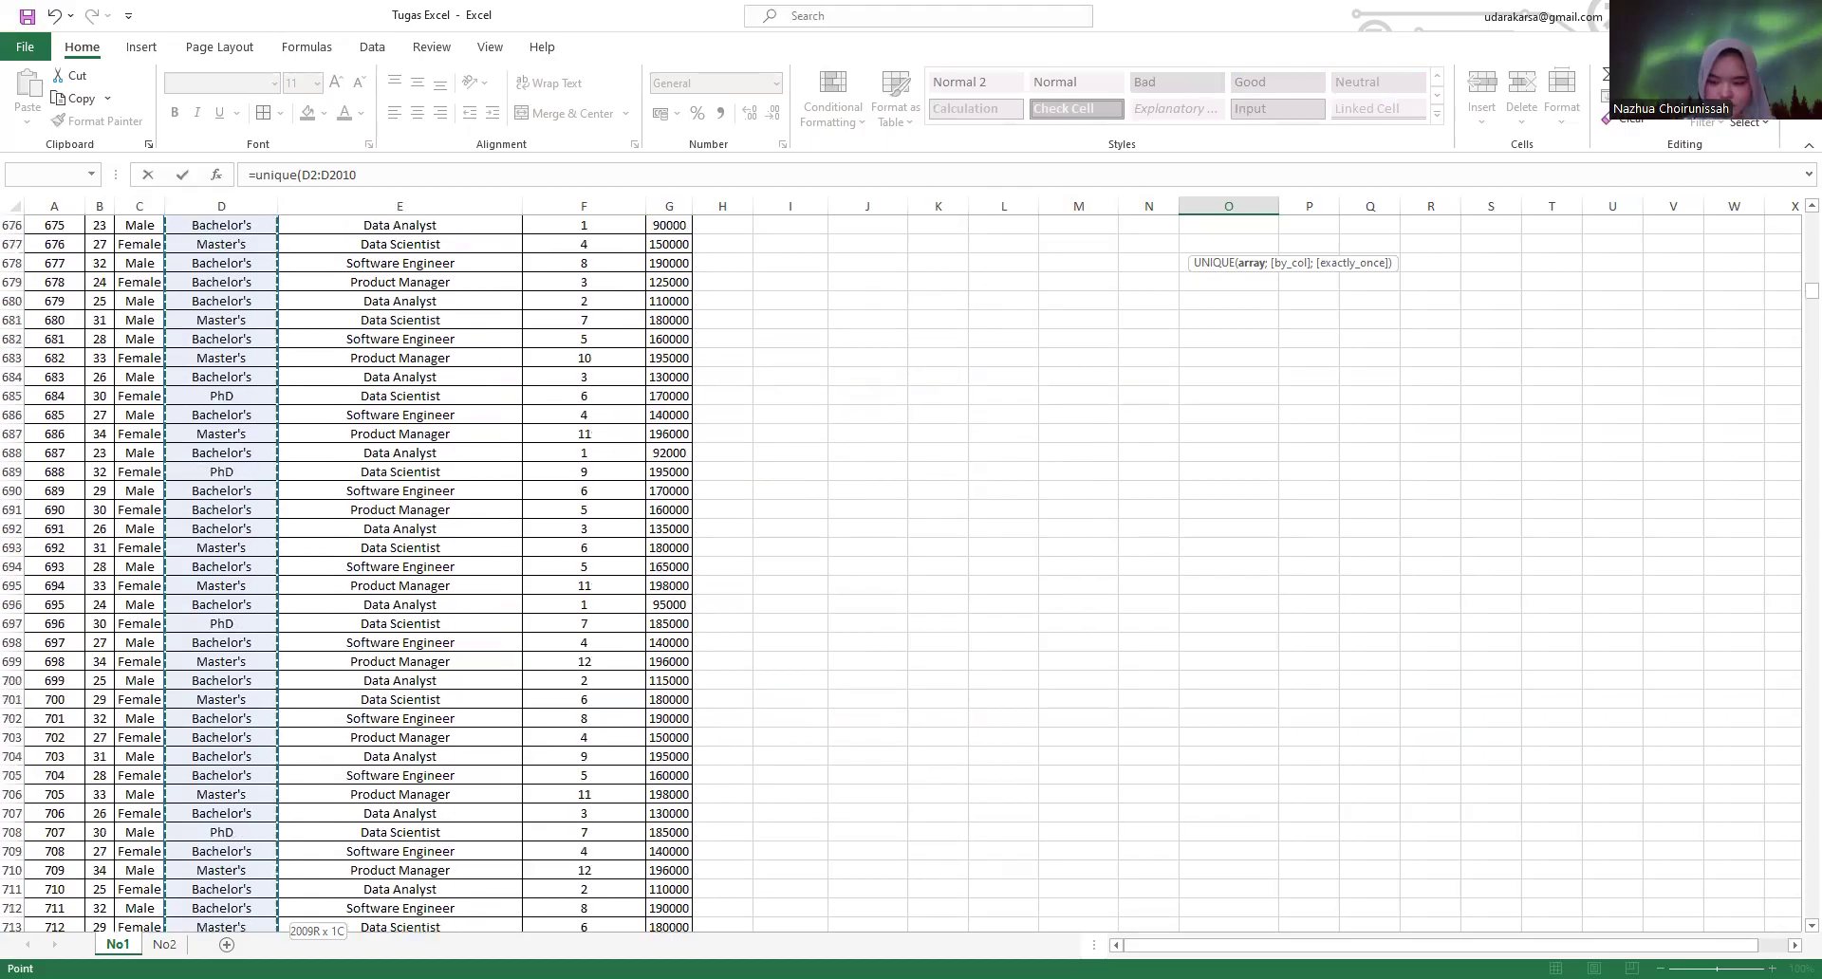
pyautogui.moveTo(1811, 290); pyautogui.dragTo(1796, 428)
pyautogui.scroll(9, 382, 779)
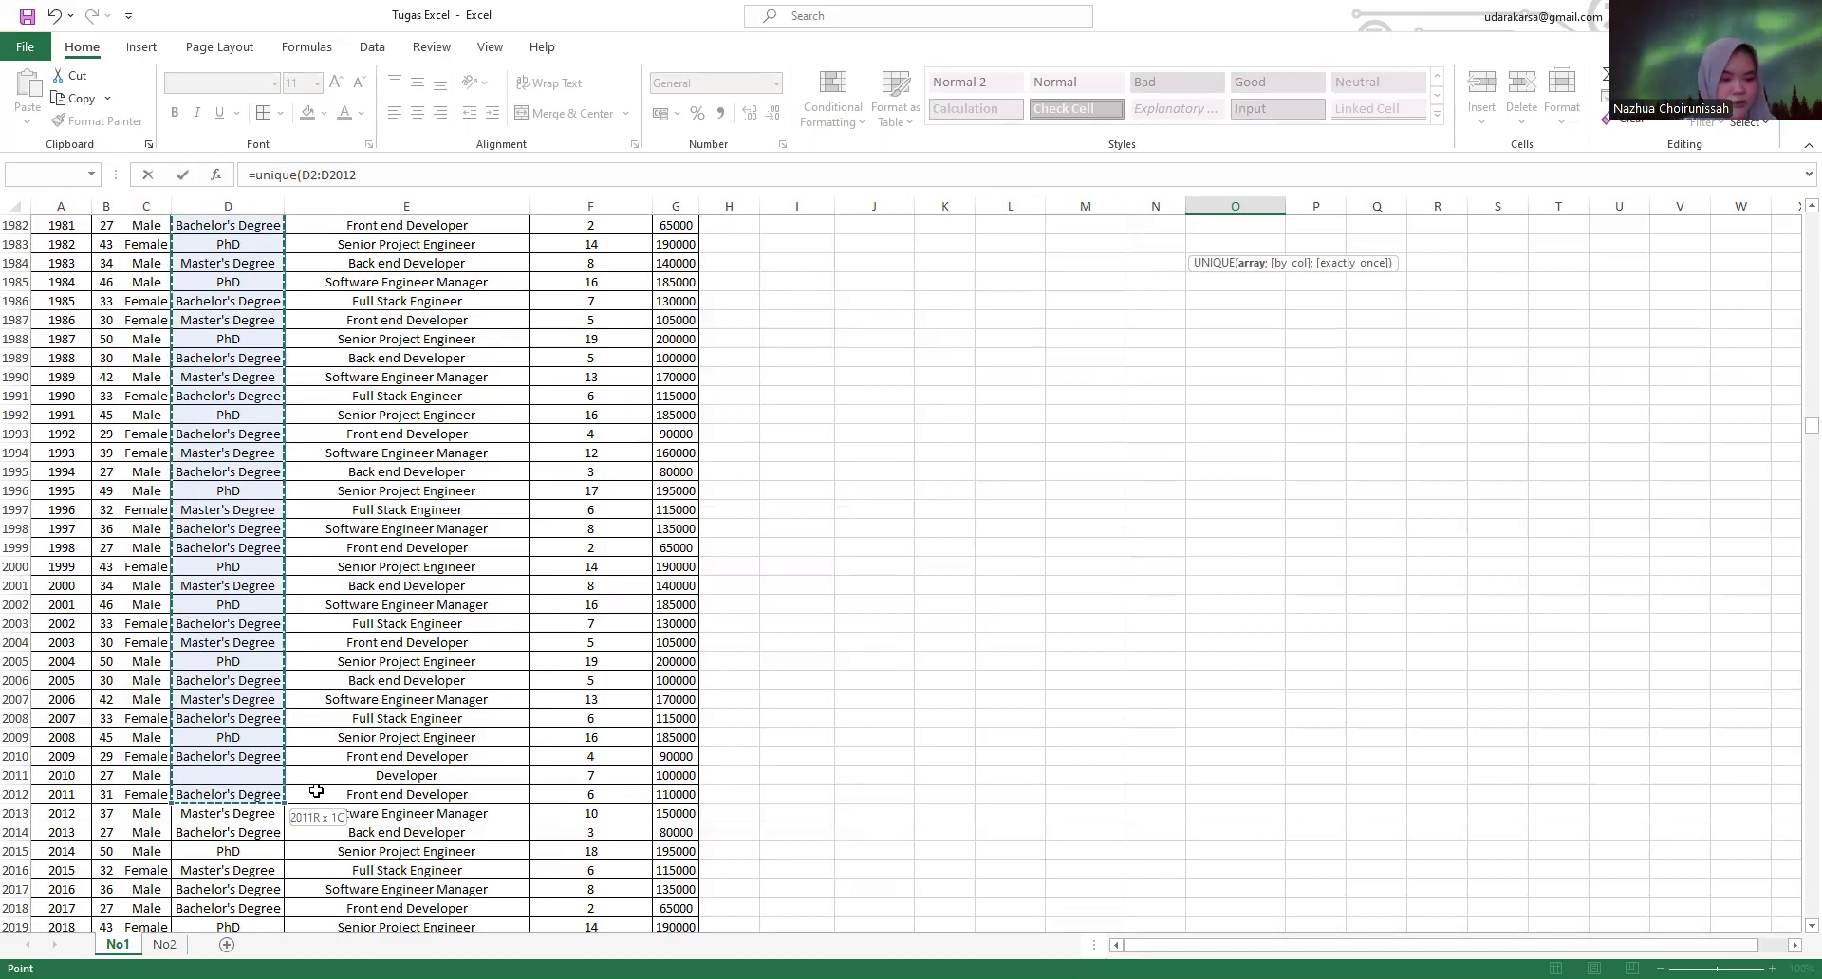
# - Complete the UNIQUE formula in O2 with the range D2:D6703 to list the distinct education levels
pyautogui.hotkey('ctrl', 'shift', 'Down')
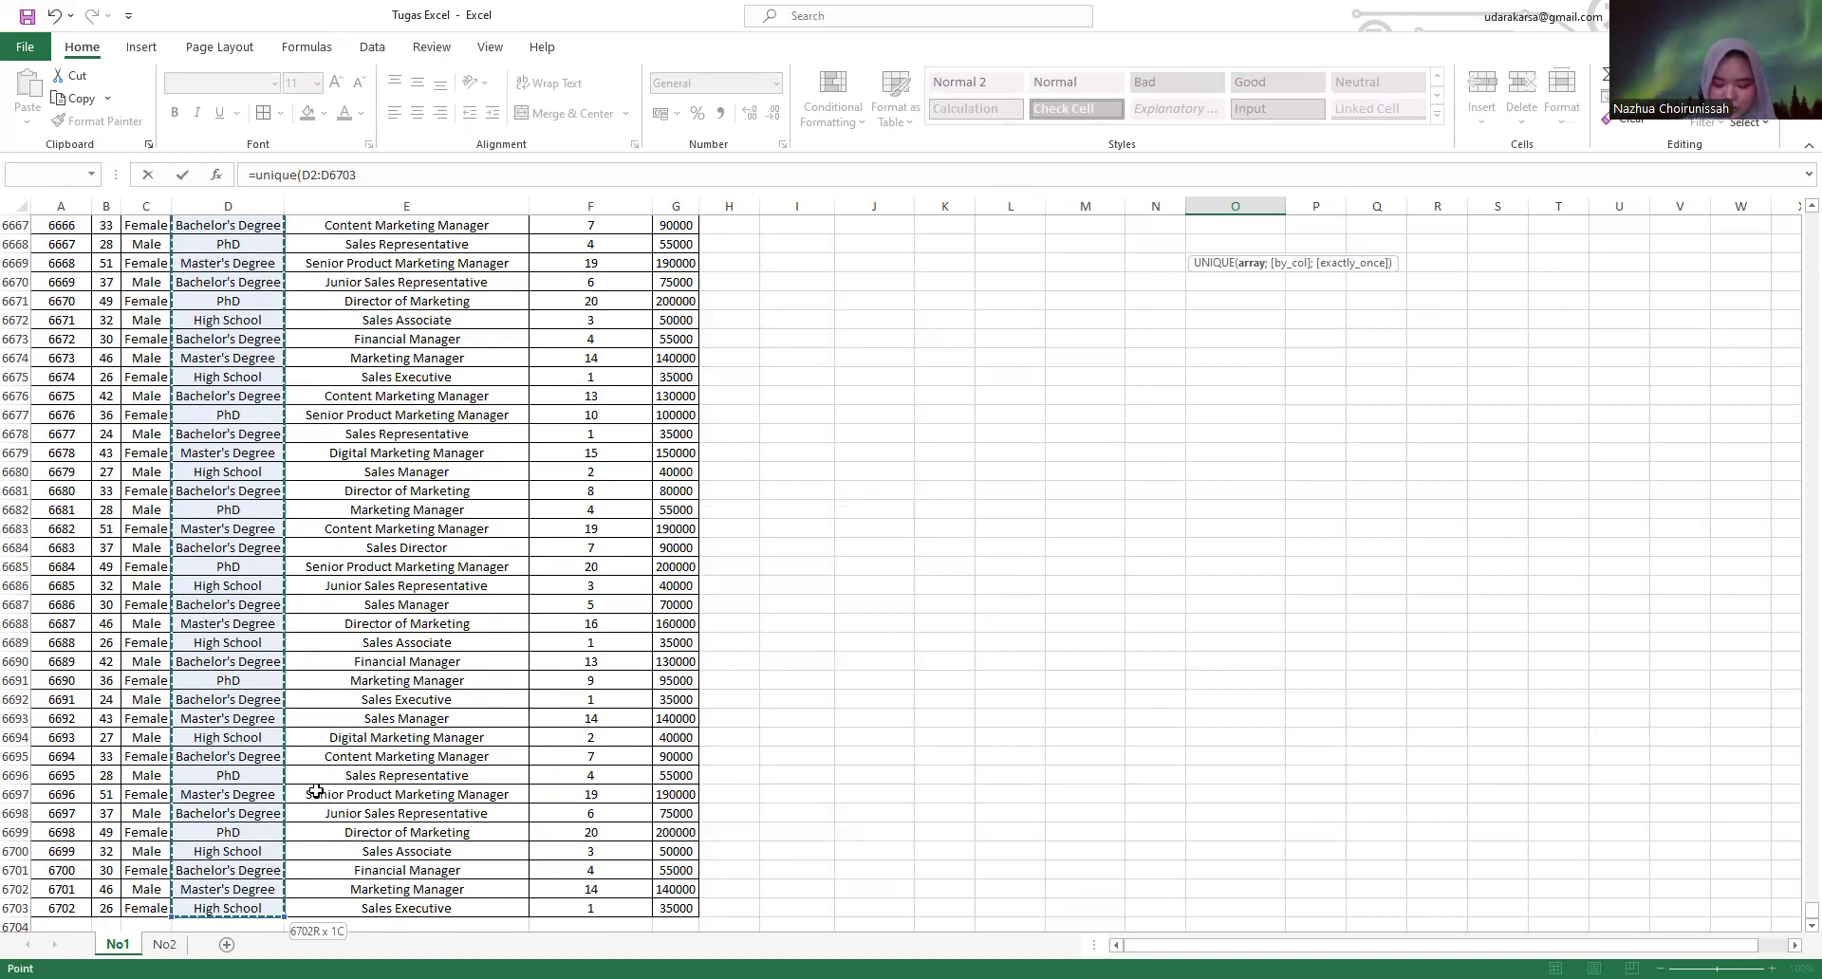
pyautogui.hotkey('ctrl', 'Return')
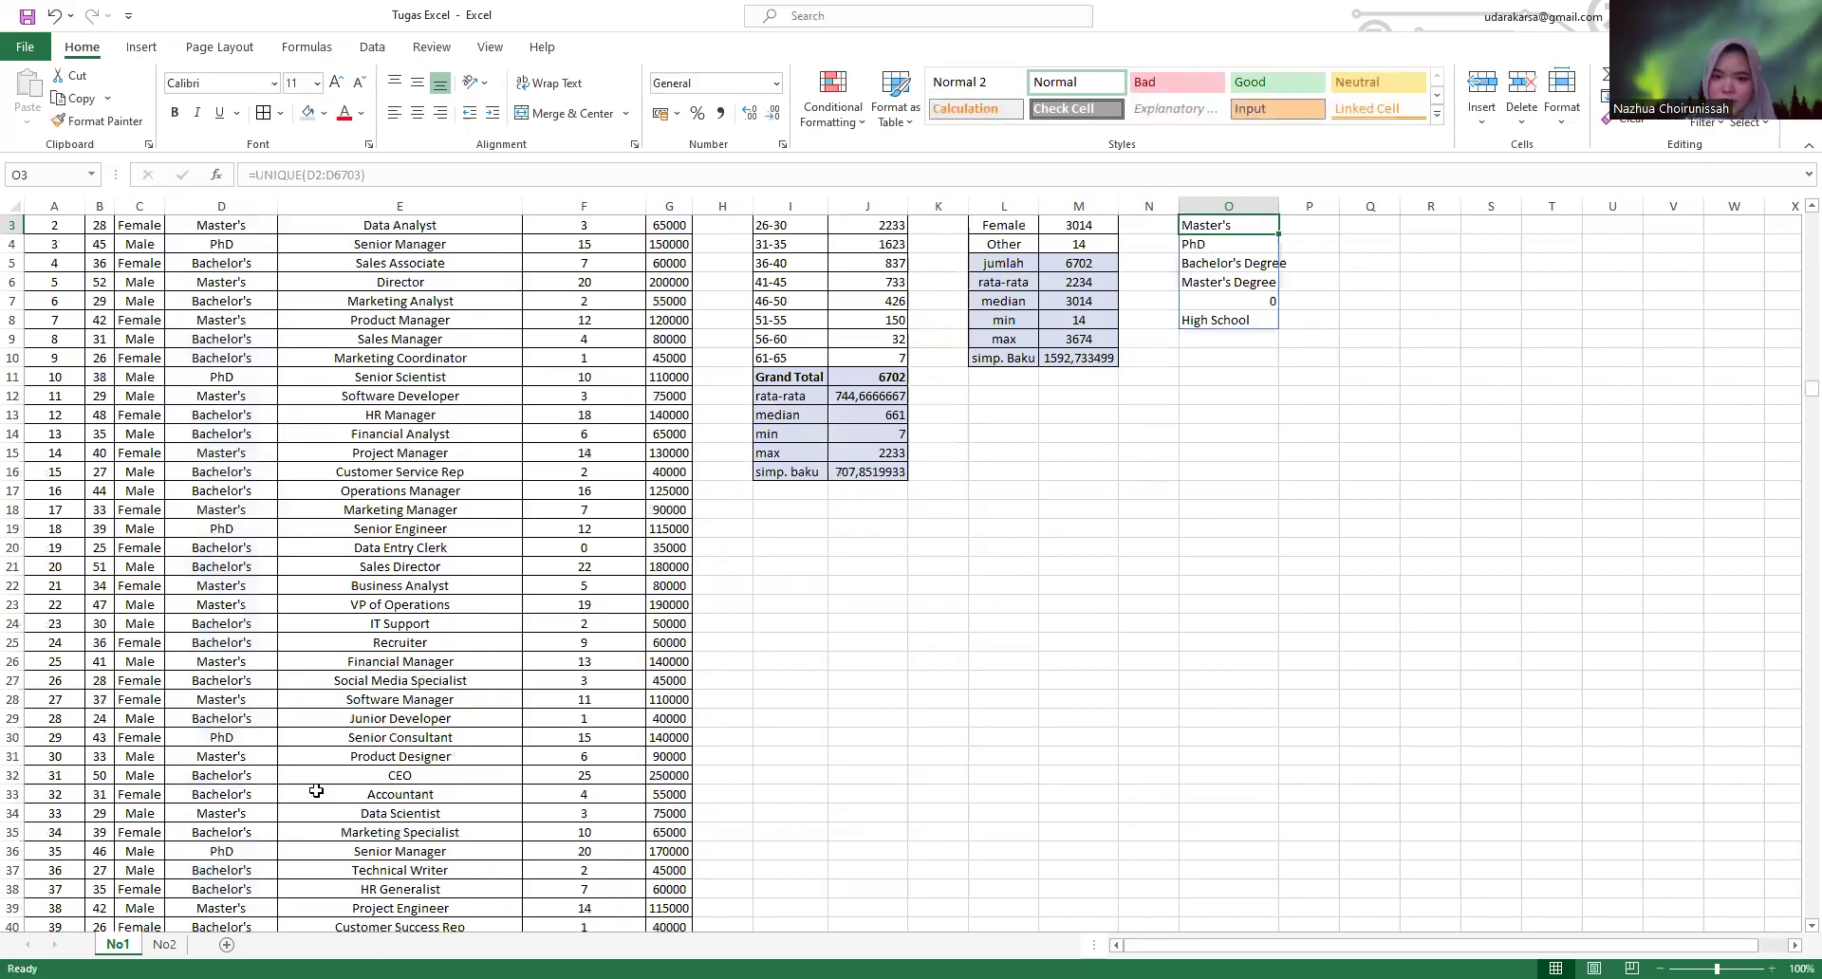
pyautogui.scroll(1, 1257, 331)
pyautogui.click(1267, 341)
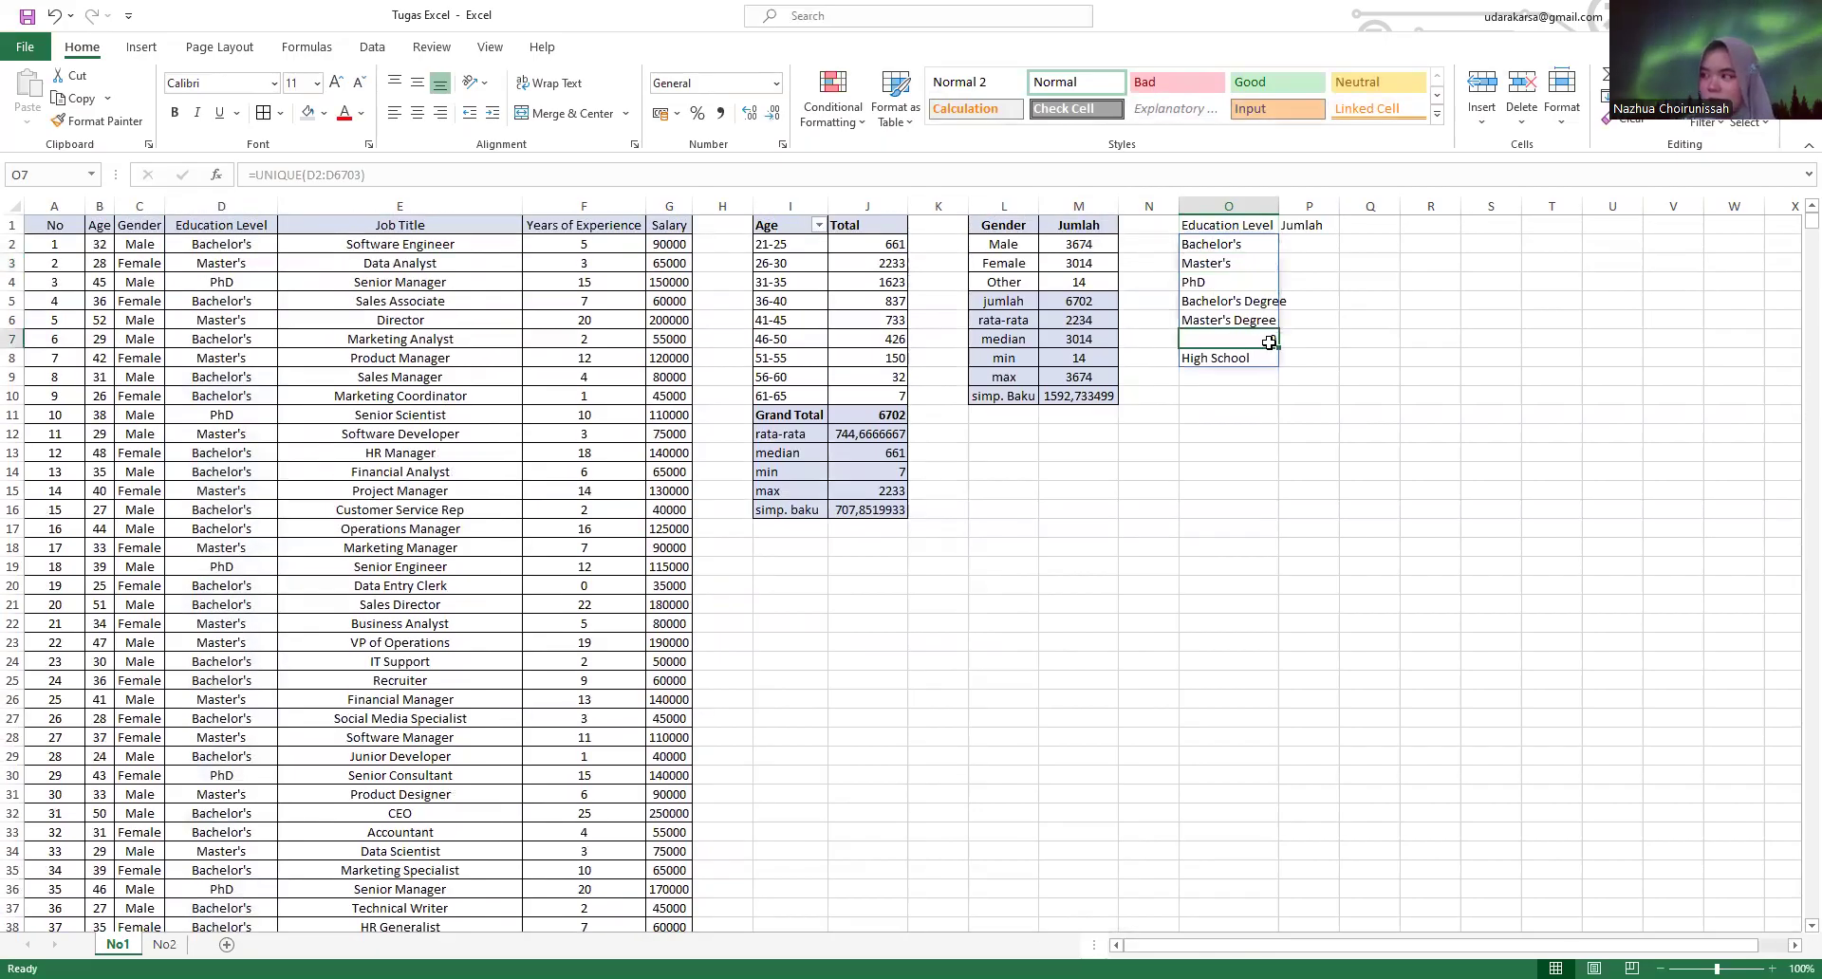
# - In P2, enter a COUNTIF formula counting D2:D6703 against each education level in the spilled list O2#
pyautogui.click(1310, 248)
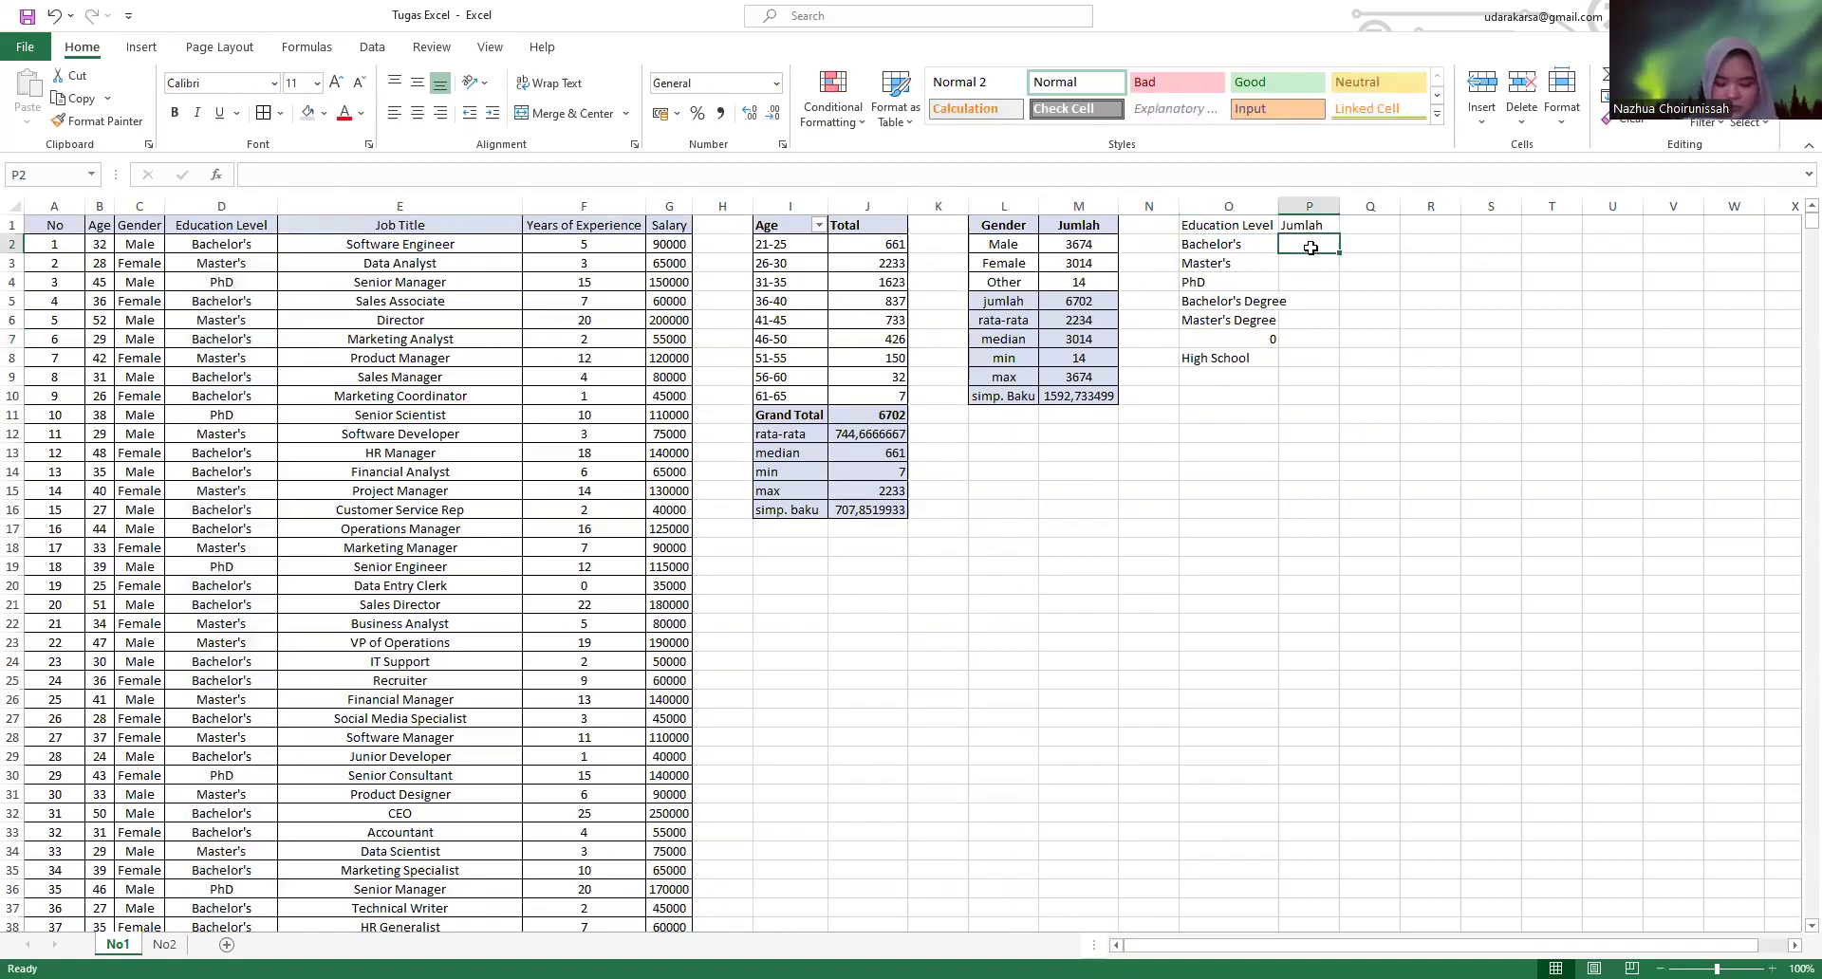
pyautogui.write('=')
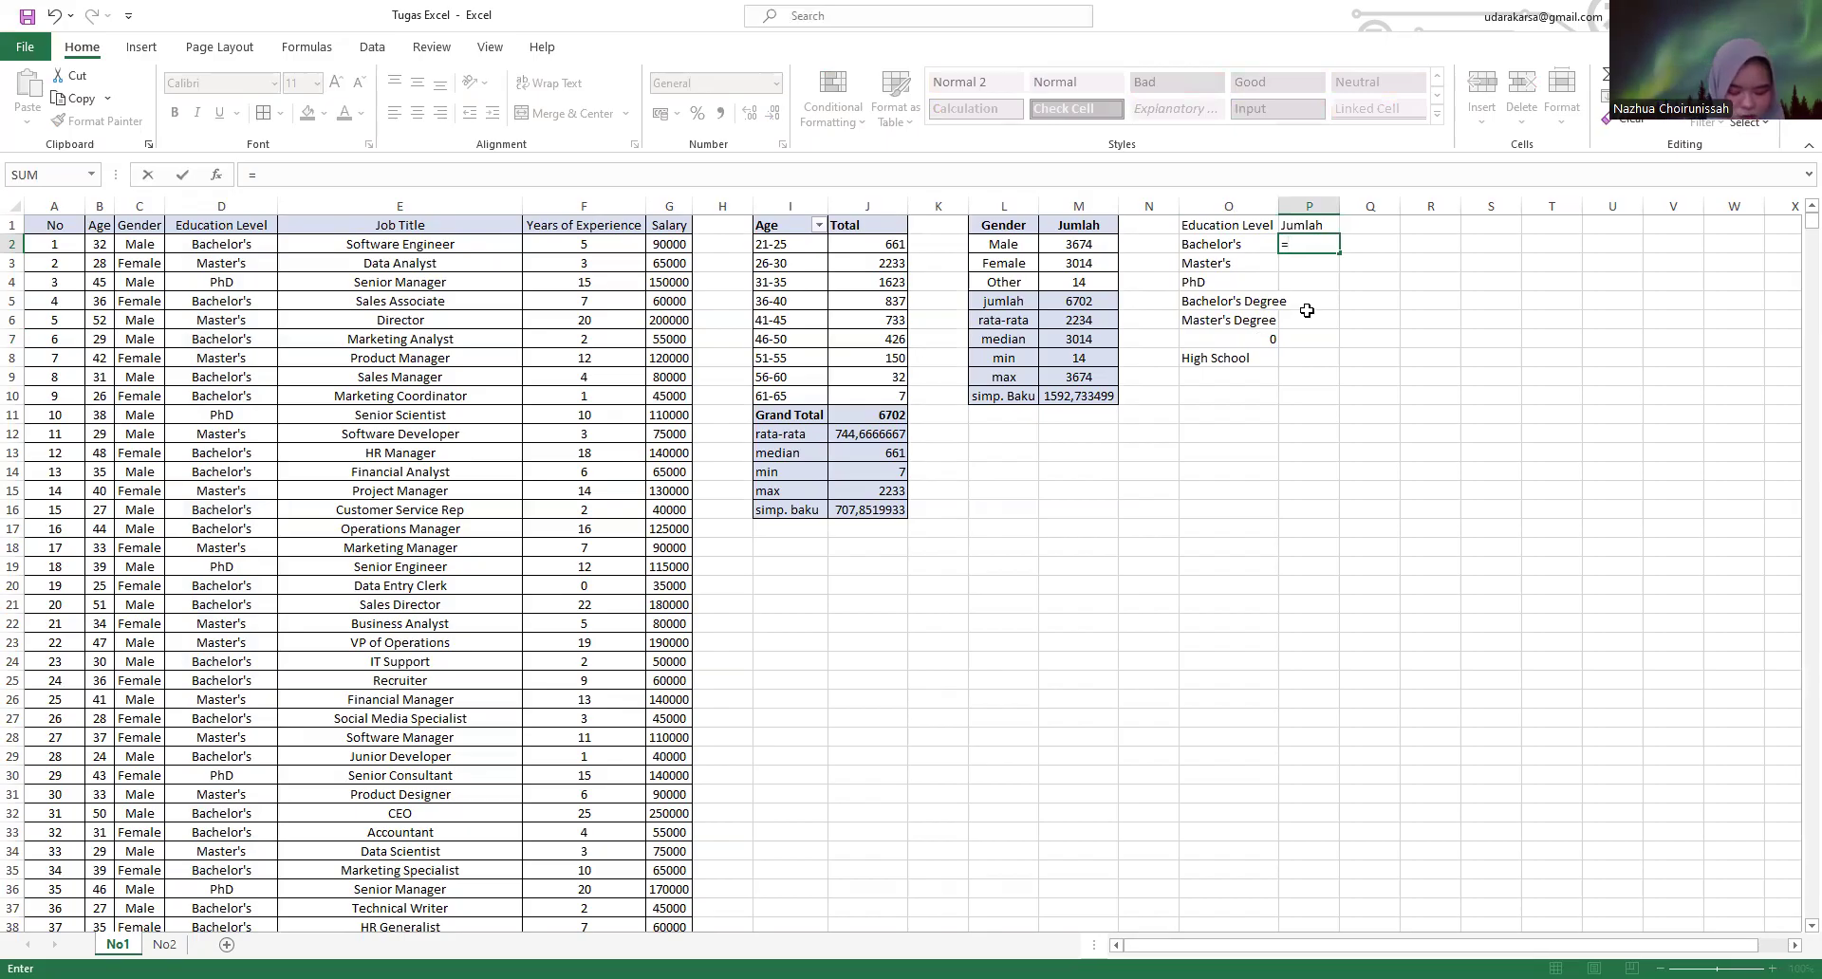
pyautogui.write('countig')
pyautogui.press('BackSpace')
pyautogui.write('f')
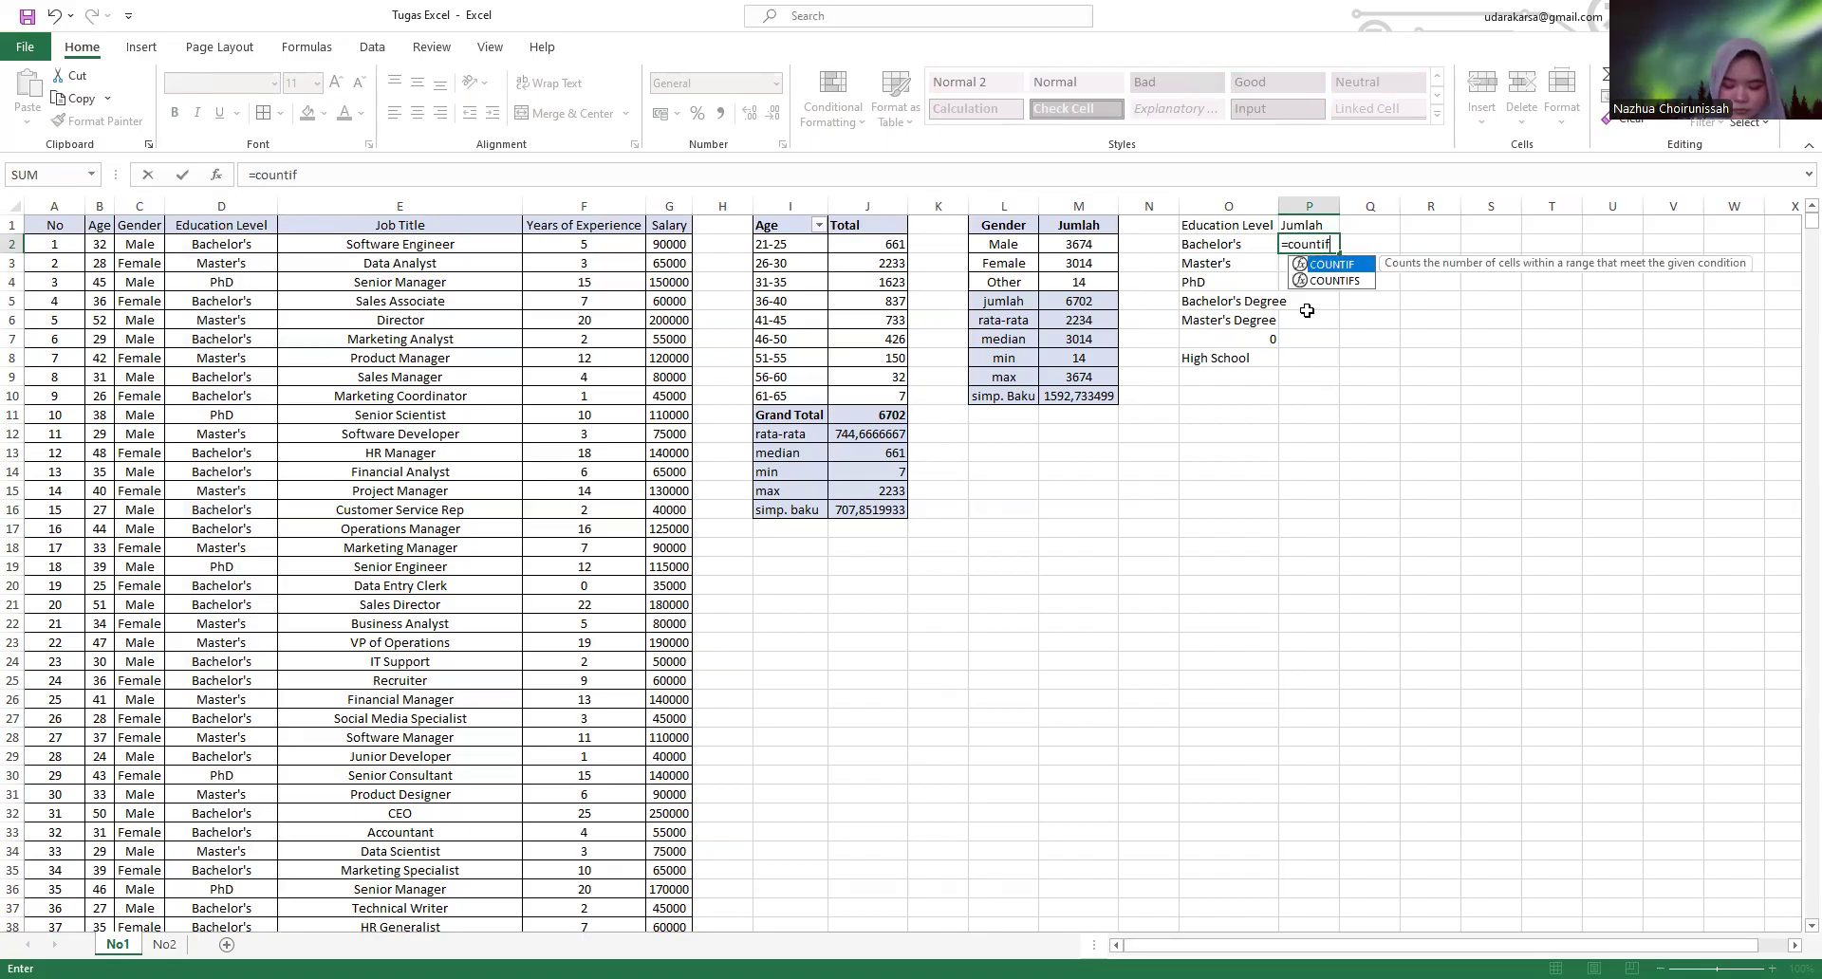
pyautogui.write('(')
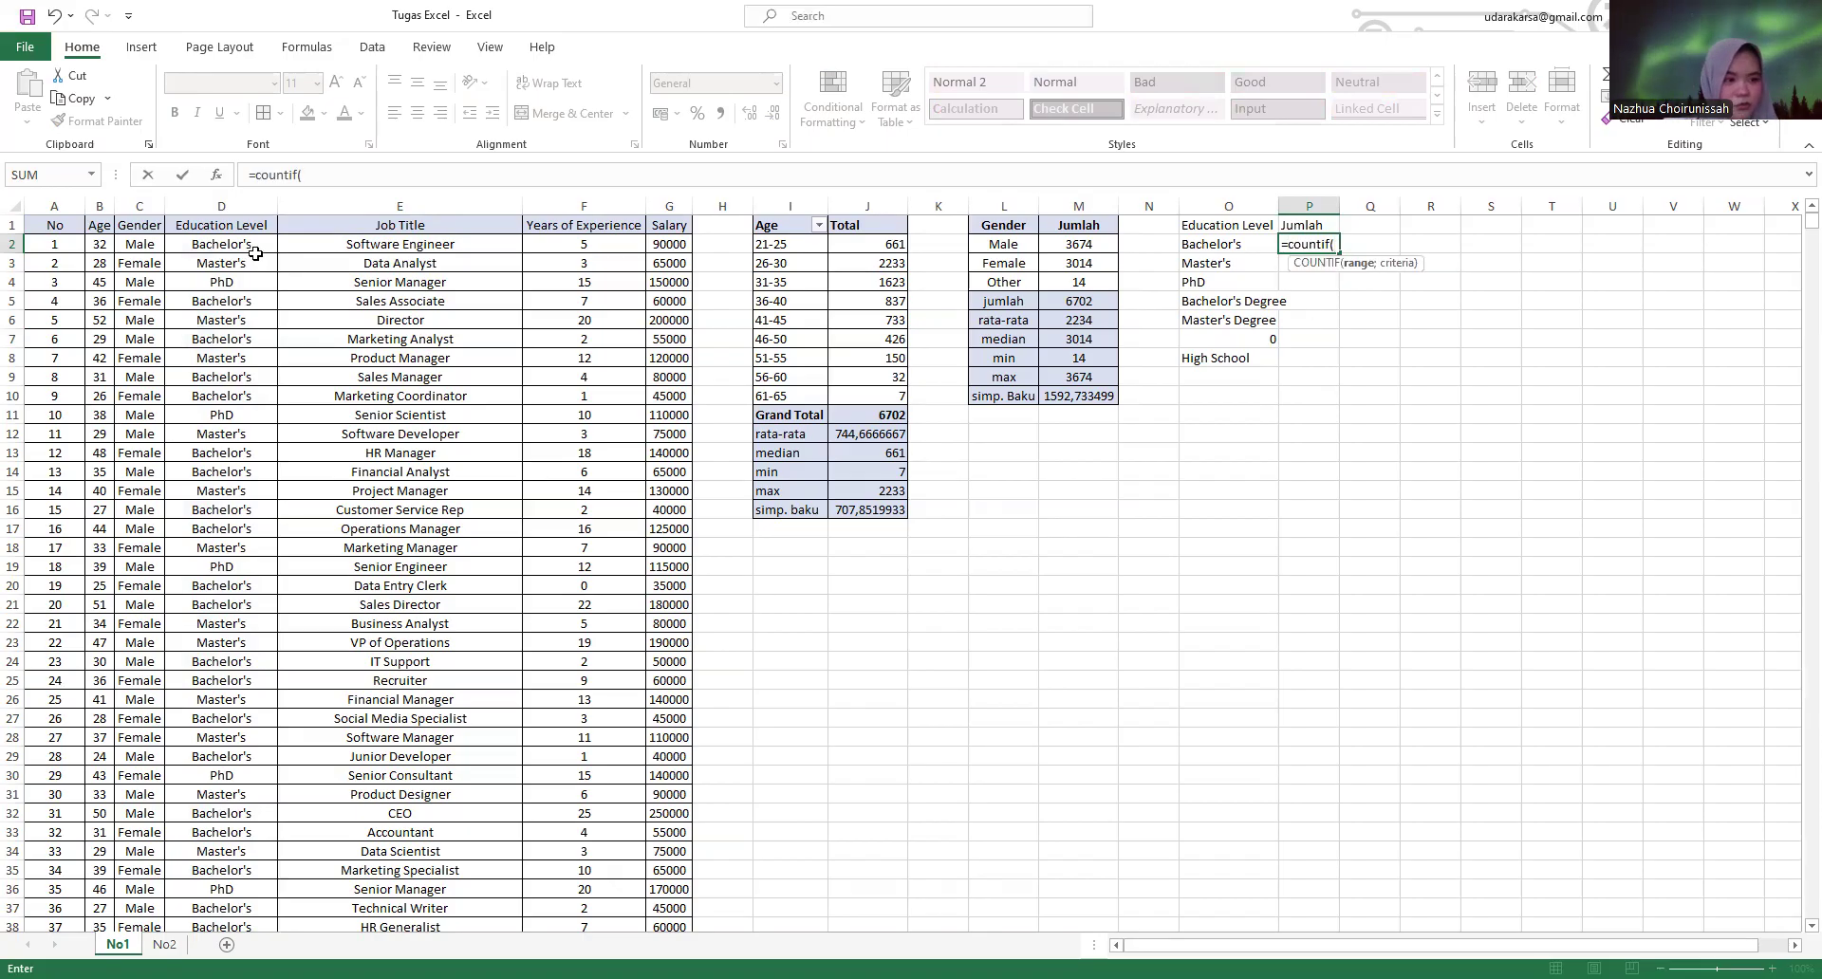
pyautogui.click(207, 244)
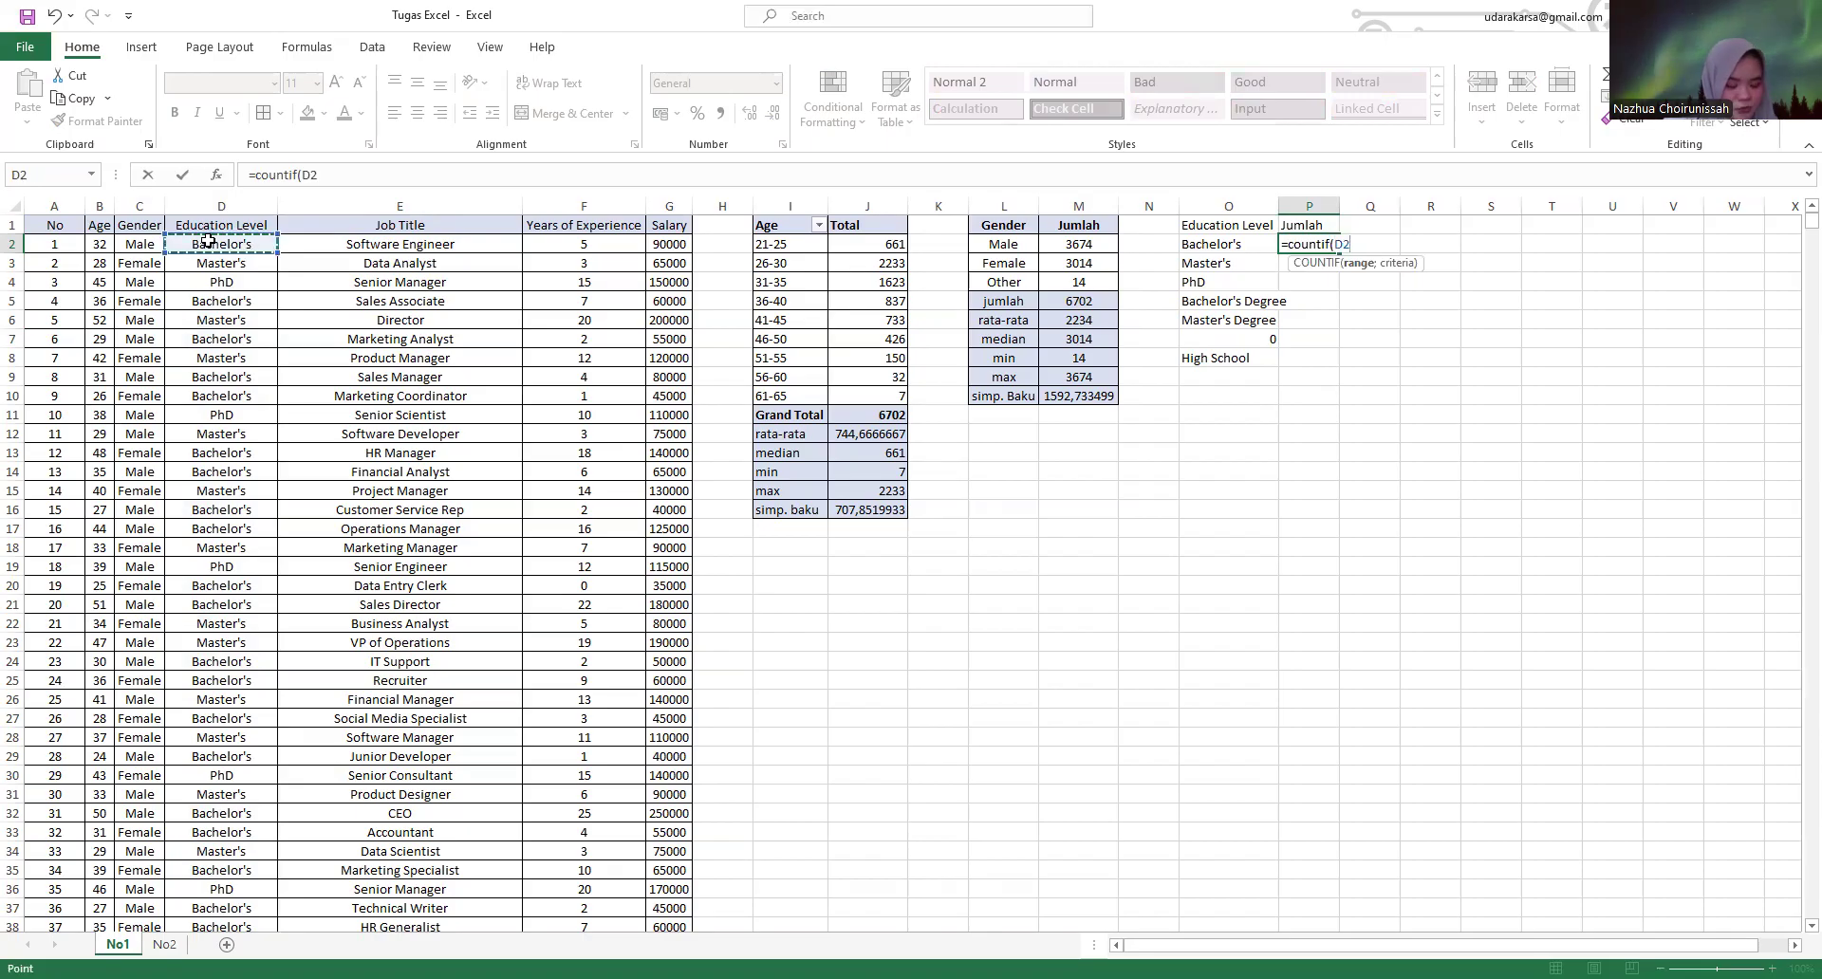
pyautogui.hotkey('ctrl', 'shift', 'Down')
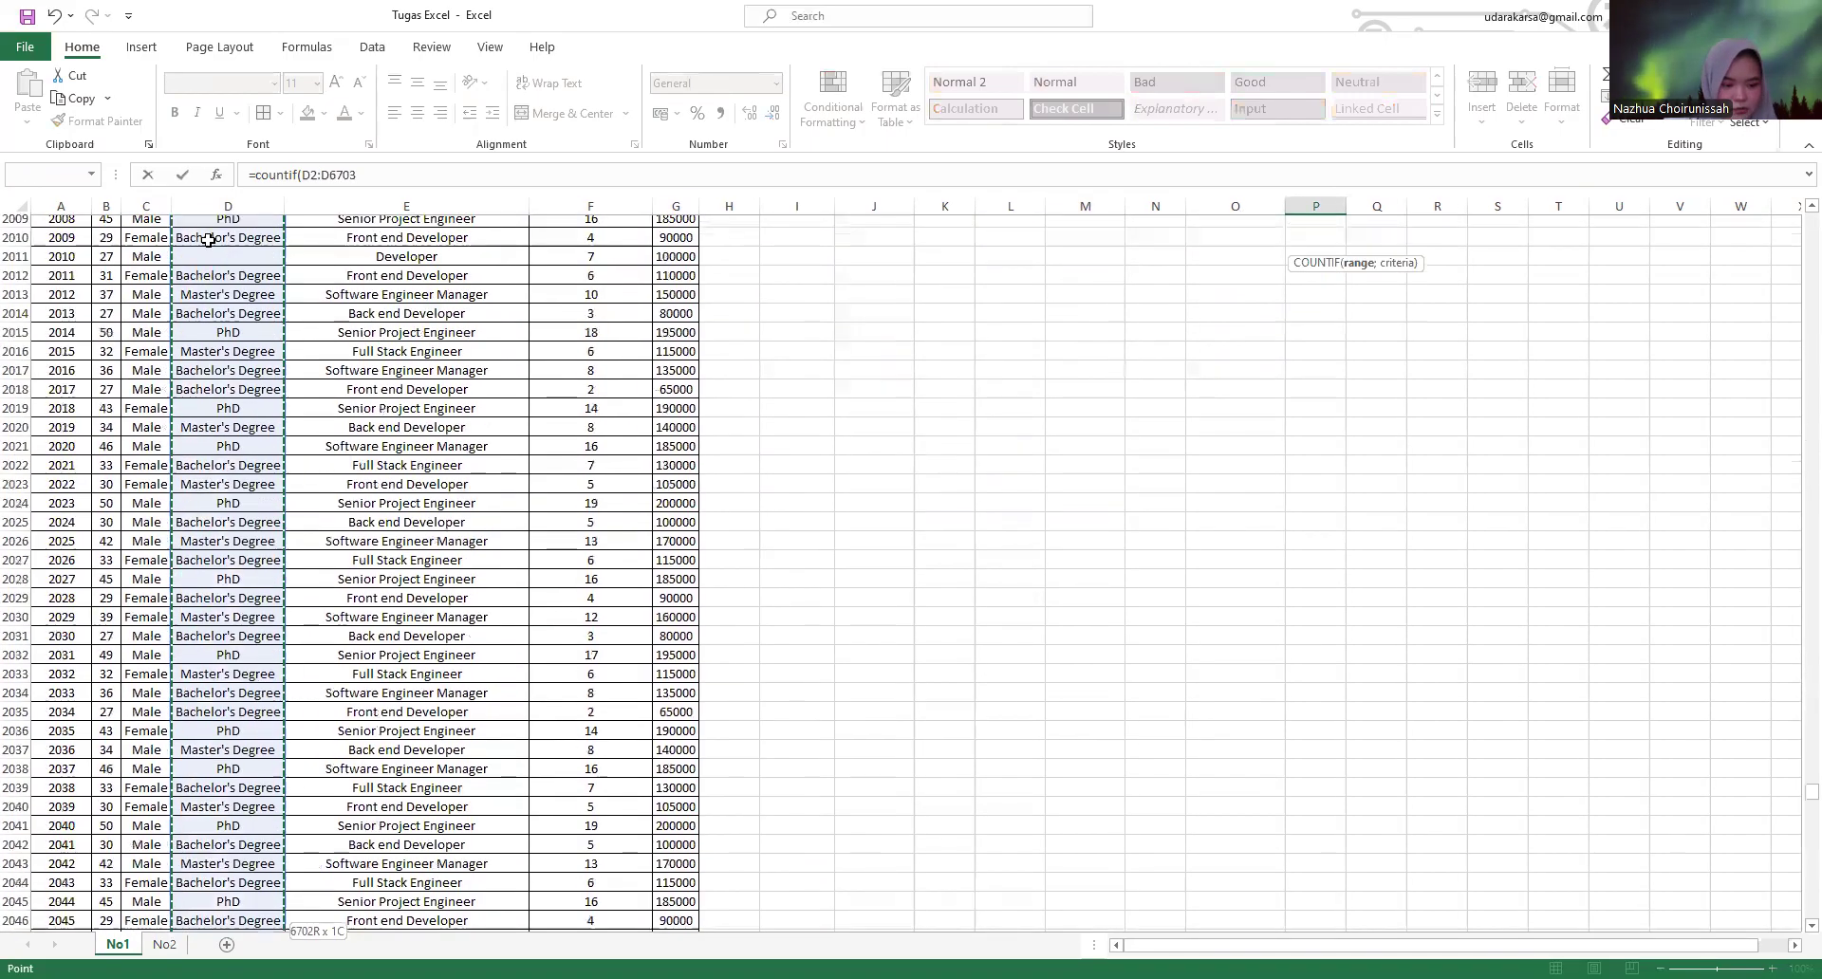
pyautogui.write(';')
pyautogui.moveTo(1794, 919); pyautogui.dragTo(1793, 216)
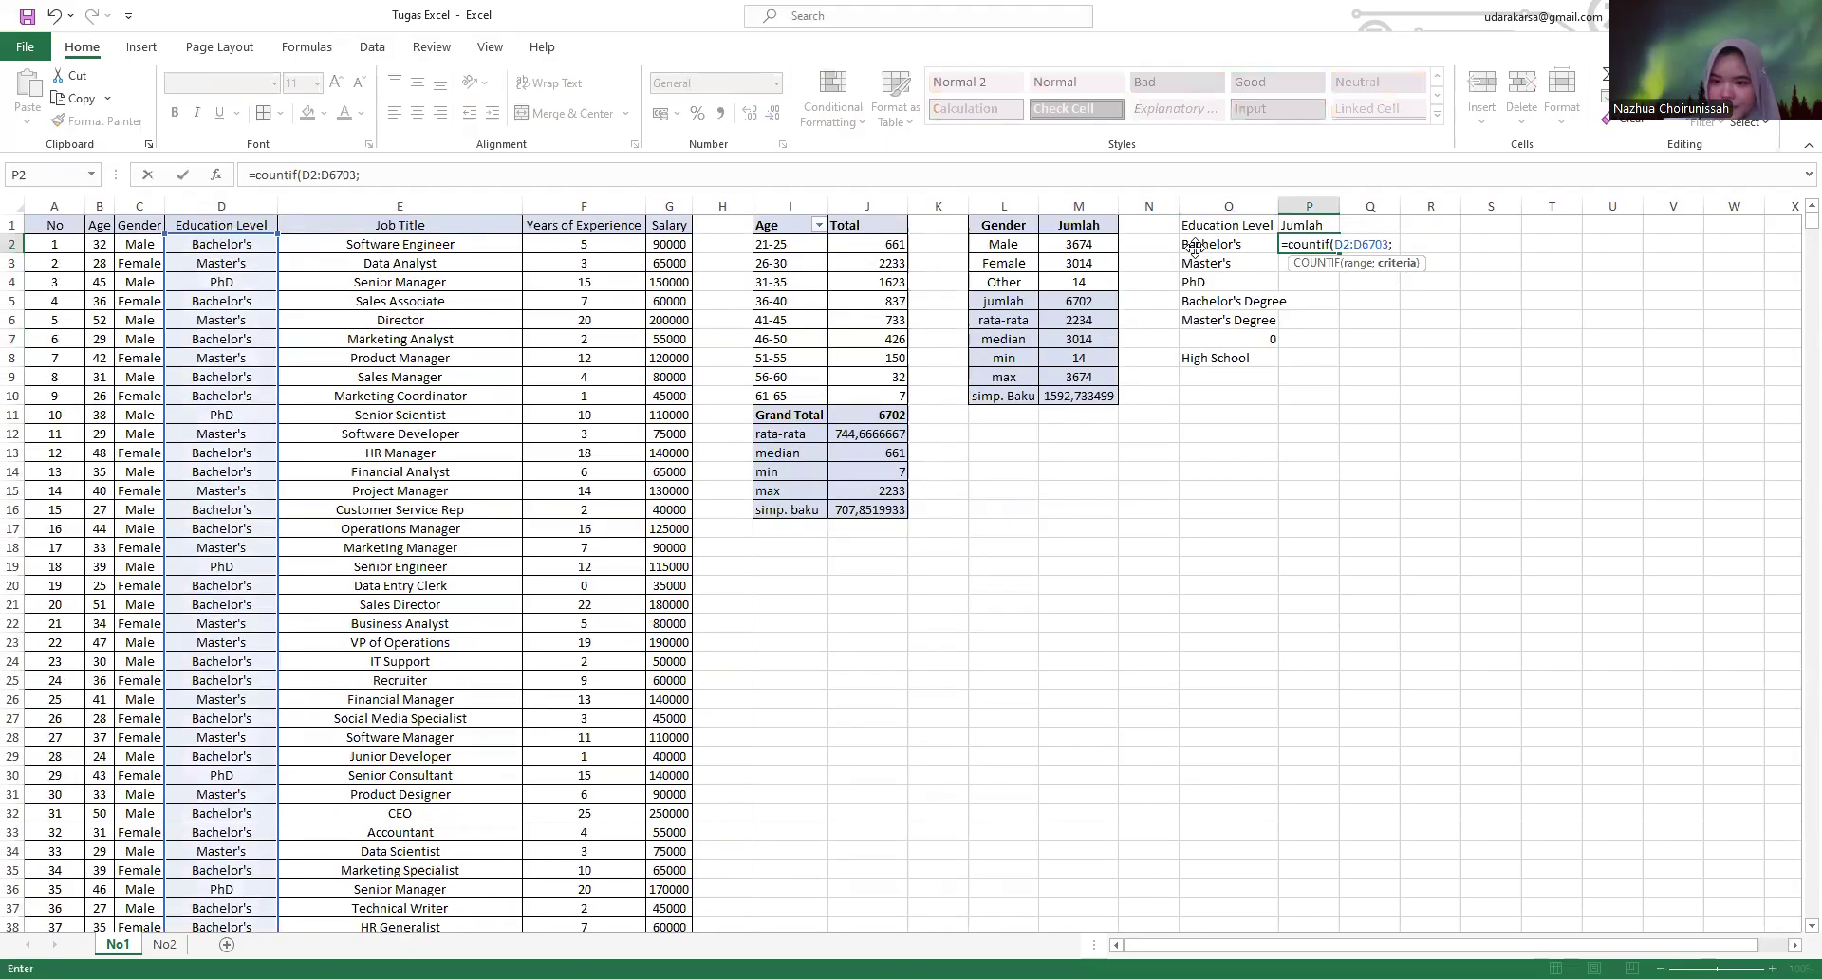
pyautogui.moveTo(1193, 247); pyautogui.dragTo(1214, 367)
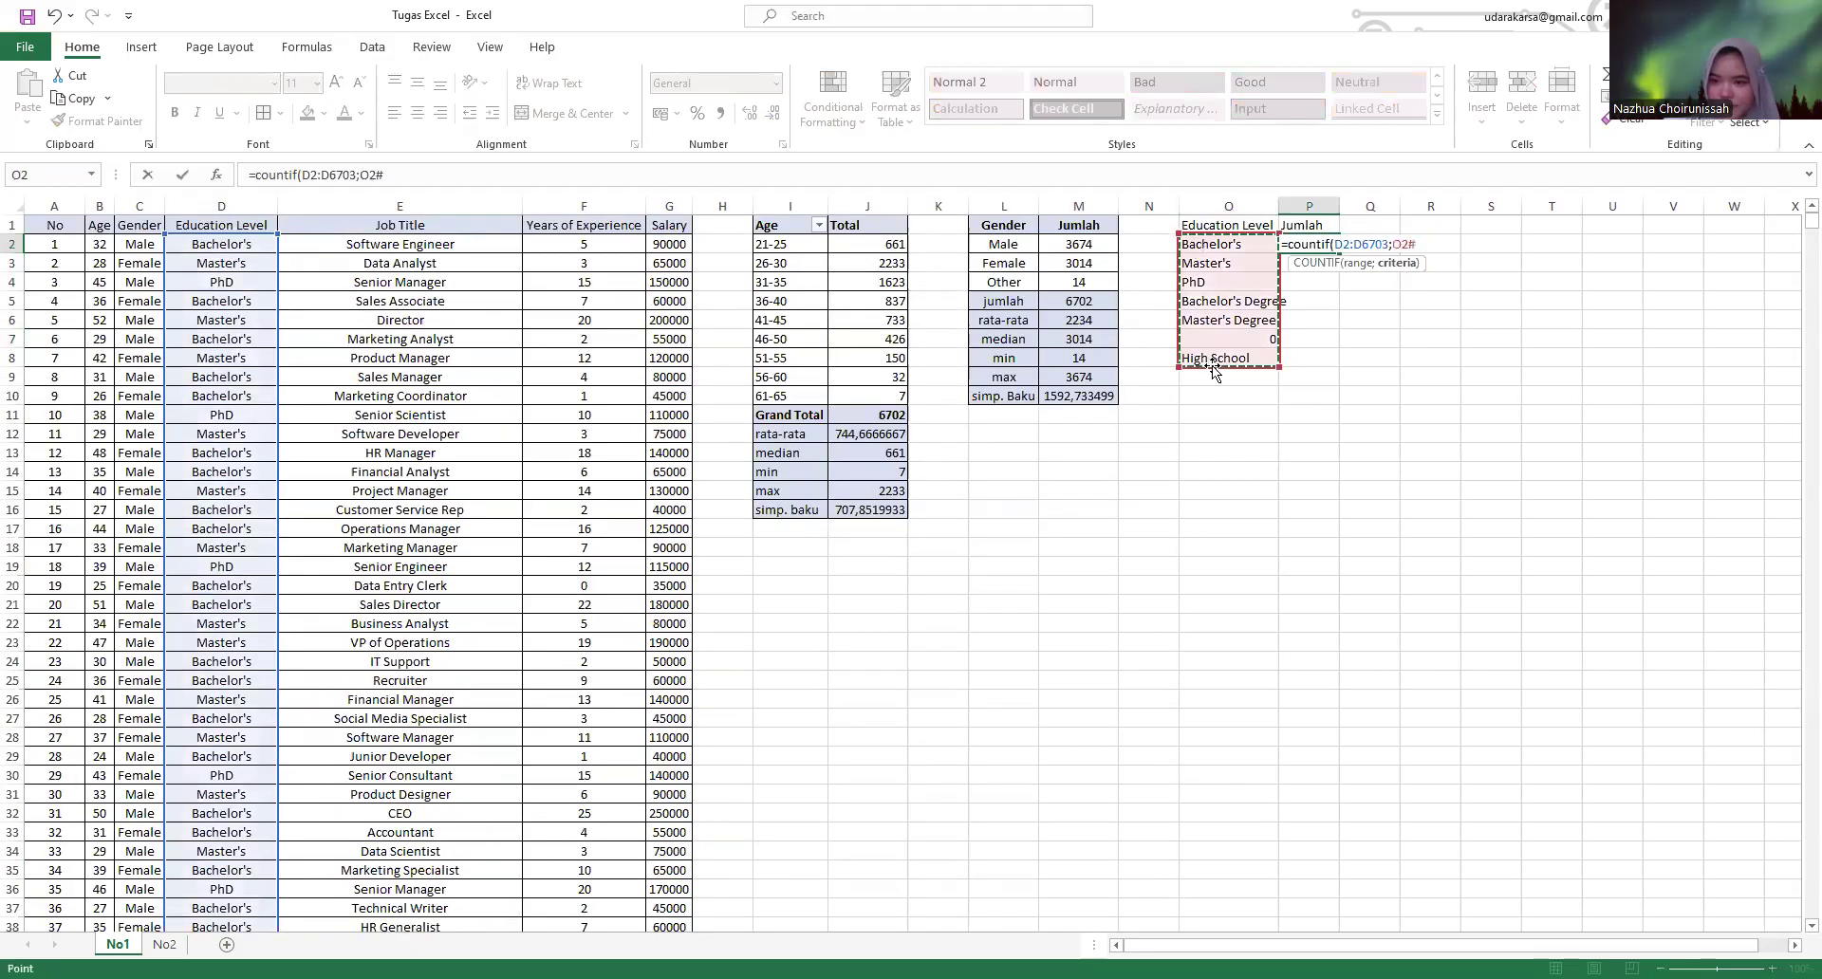
pyautogui.press('Return')
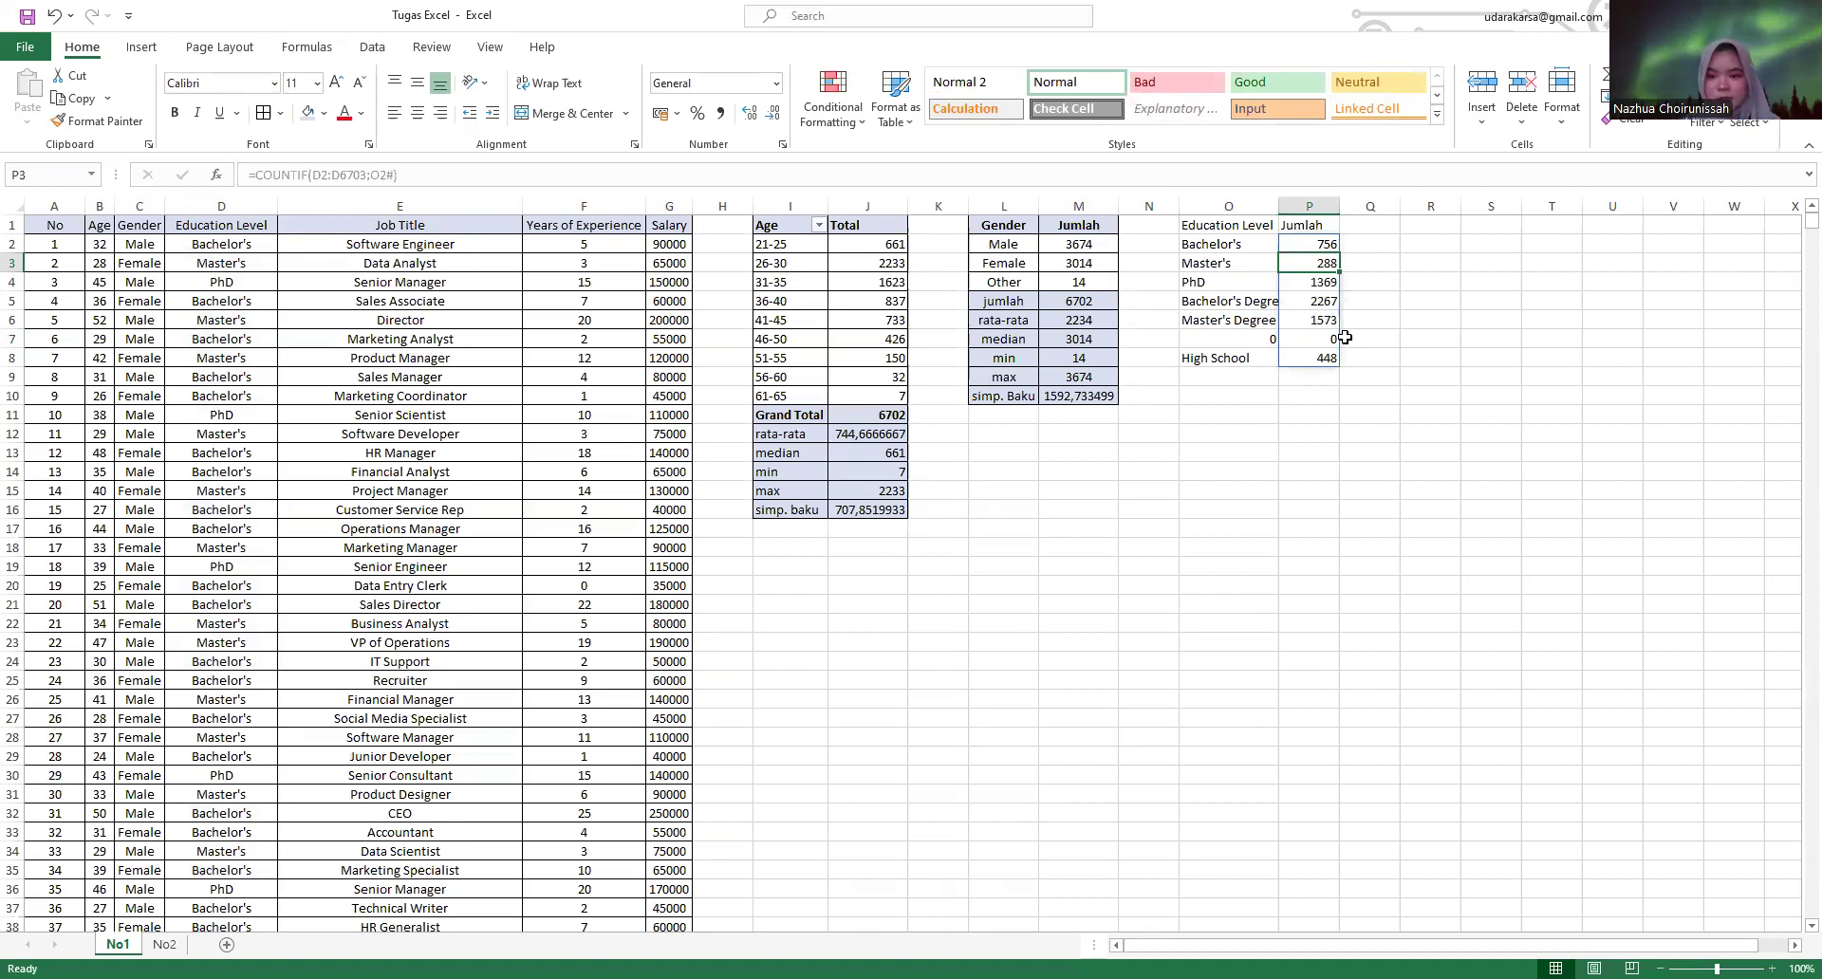
# - Find the blank Education Level cell D2011 in the data and fill it with "other"
pyautogui.click(1271, 338)
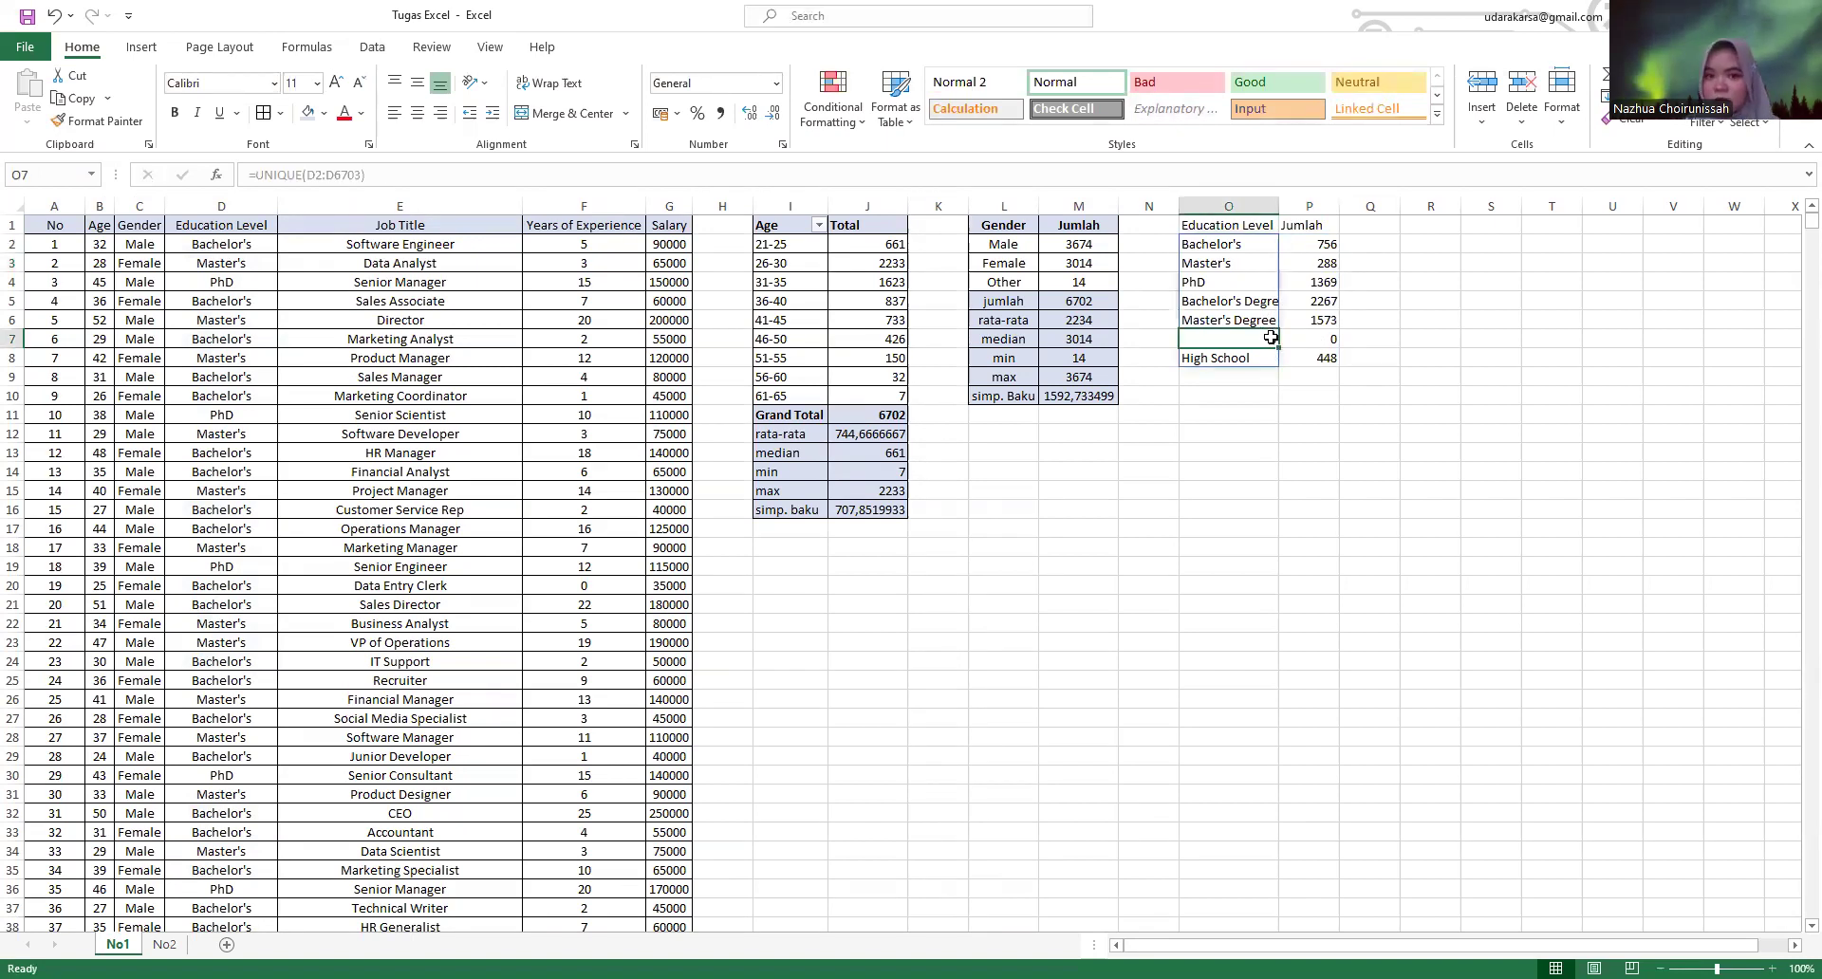
pyautogui.moveTo(1794, 233); pyautogui.dragTo(1795, 342)
pyautogui.click(269, 487)
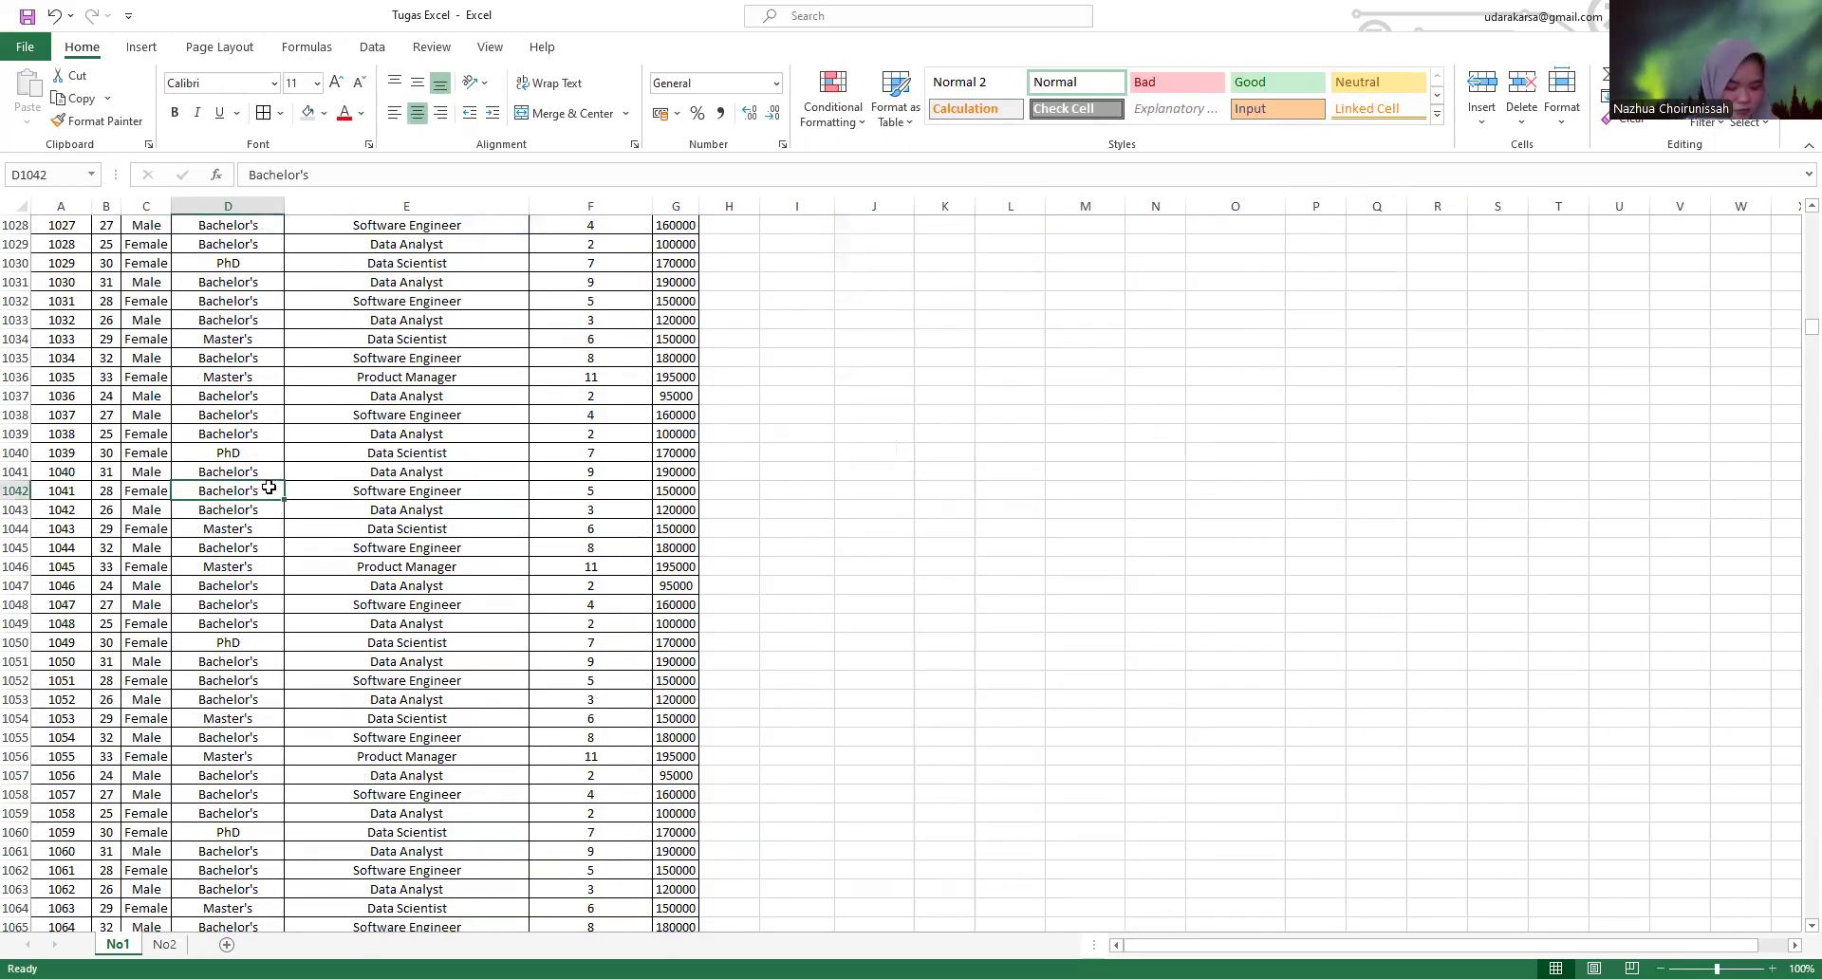
pyautogui.hotkey('ctrl', 'shift', 'Down')
pyautogui.scroll(-3, 216, 740)
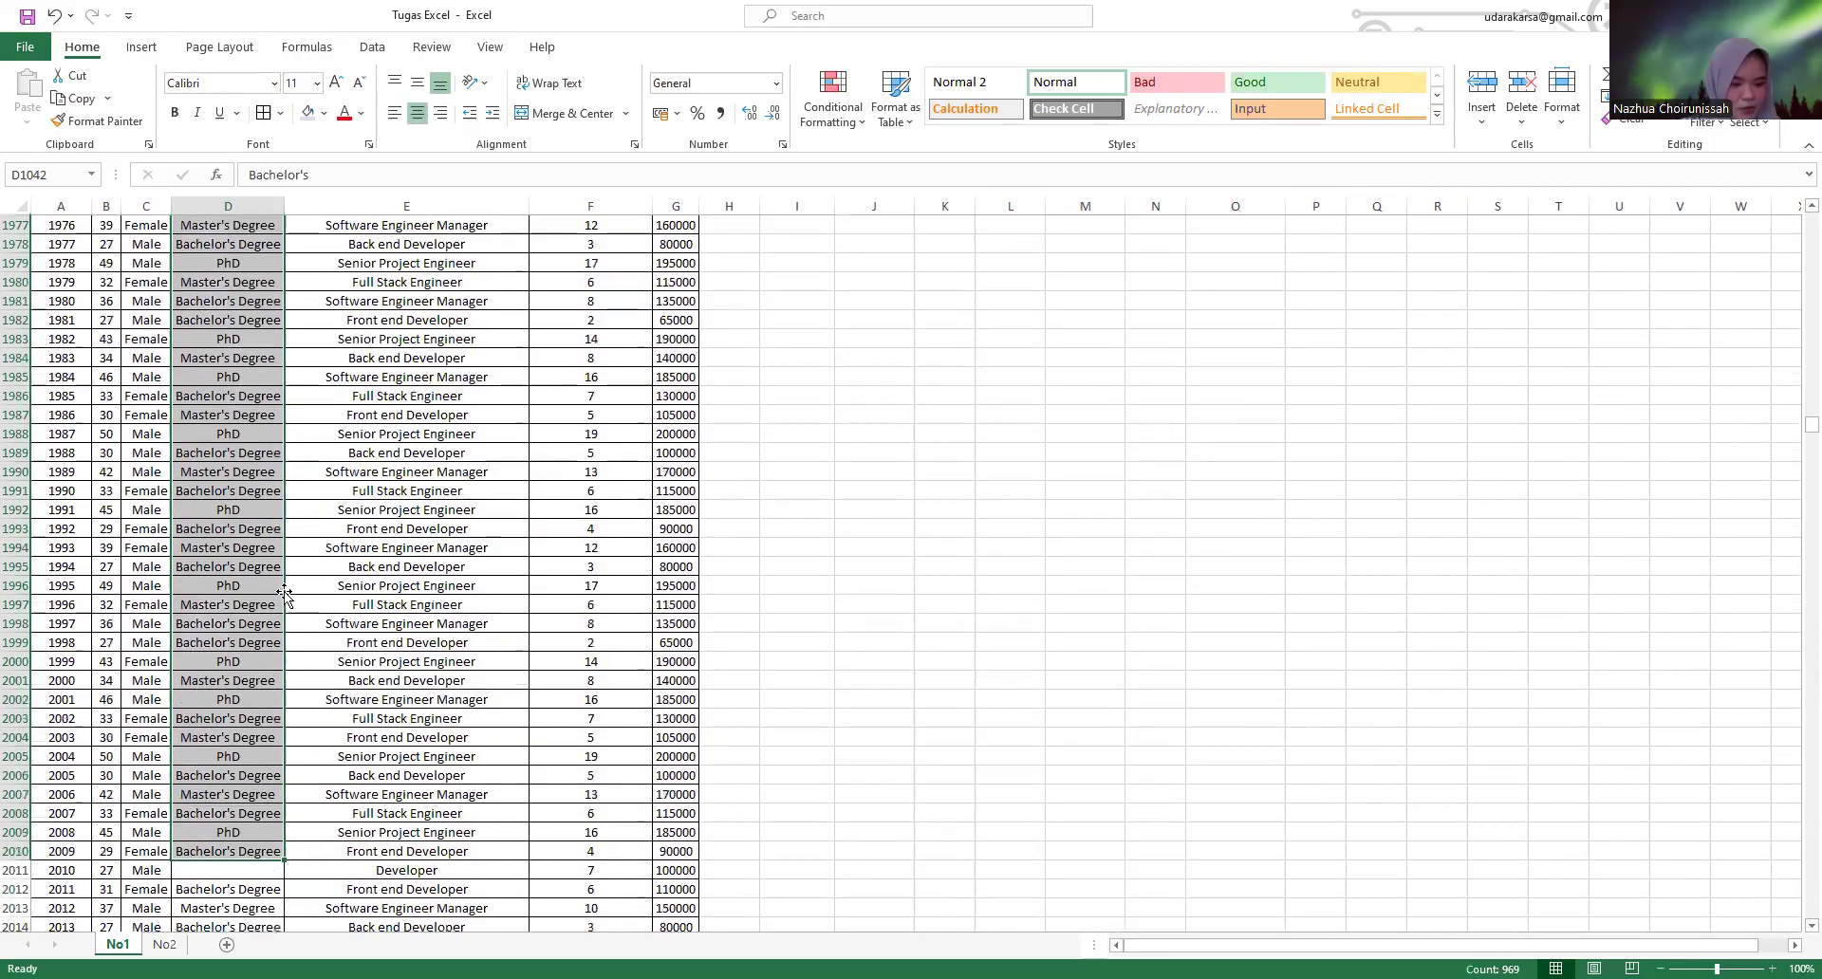
pyautogui.click(220, 757)
pyautogui.write('o')
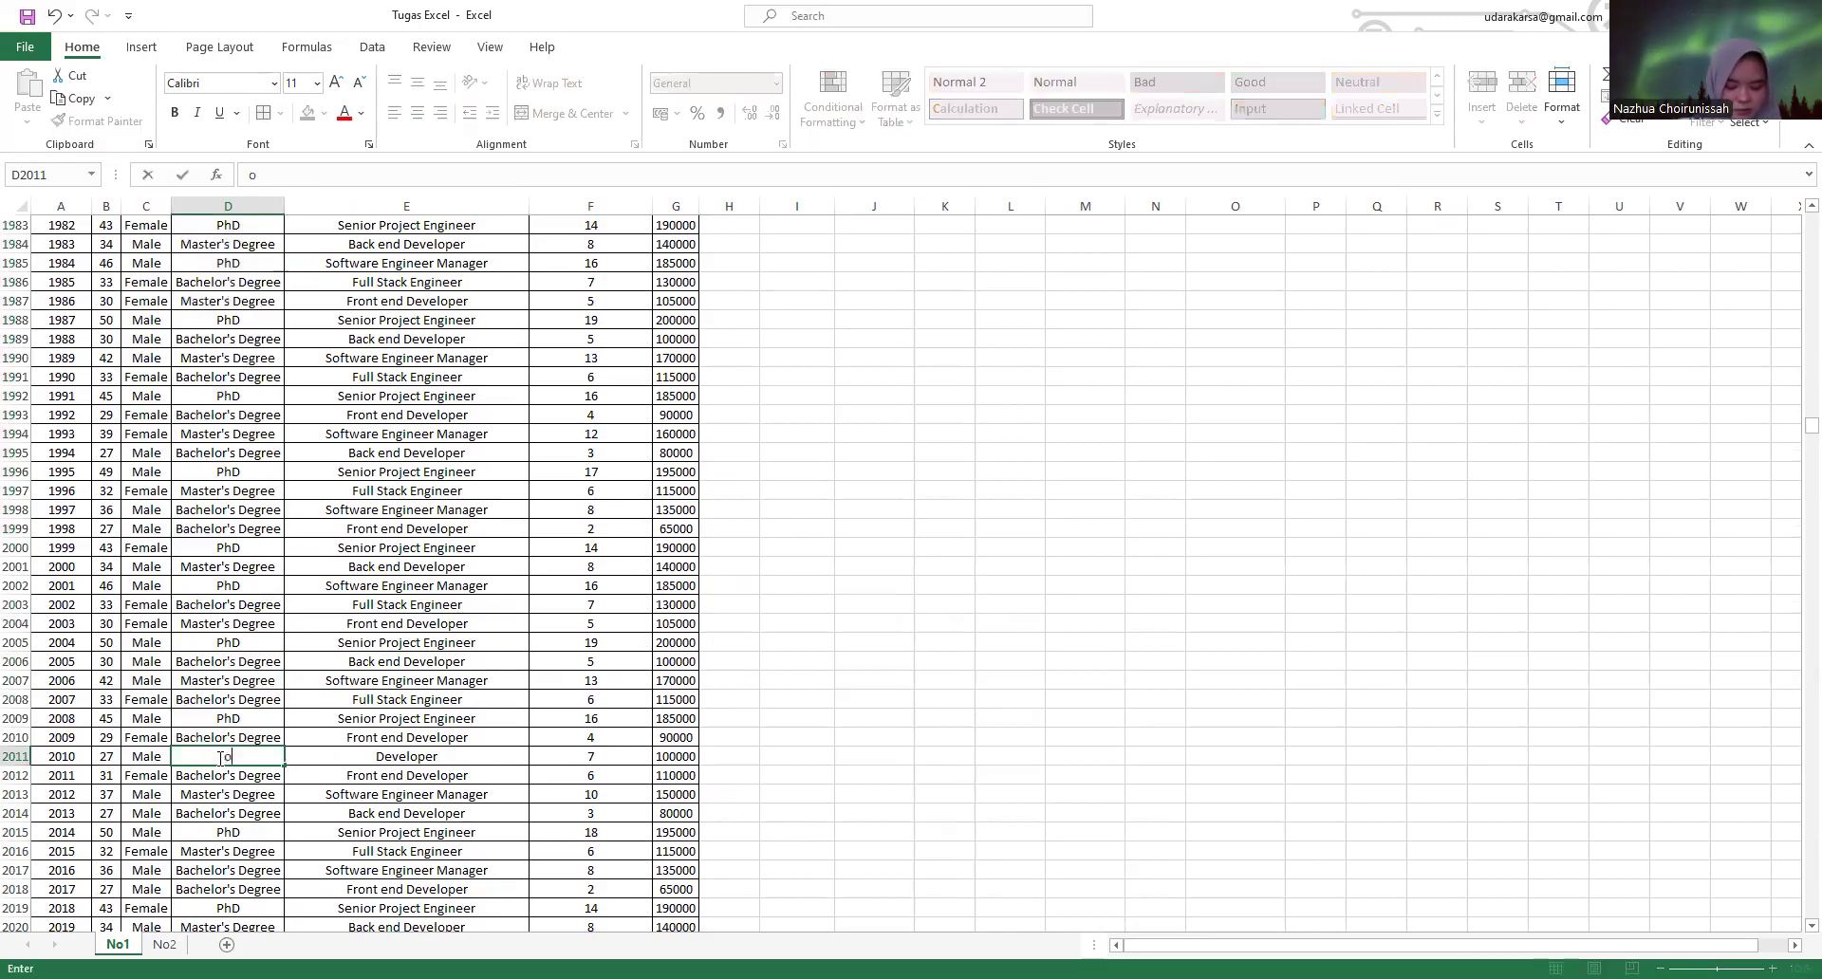
pyautogui.write('ther')
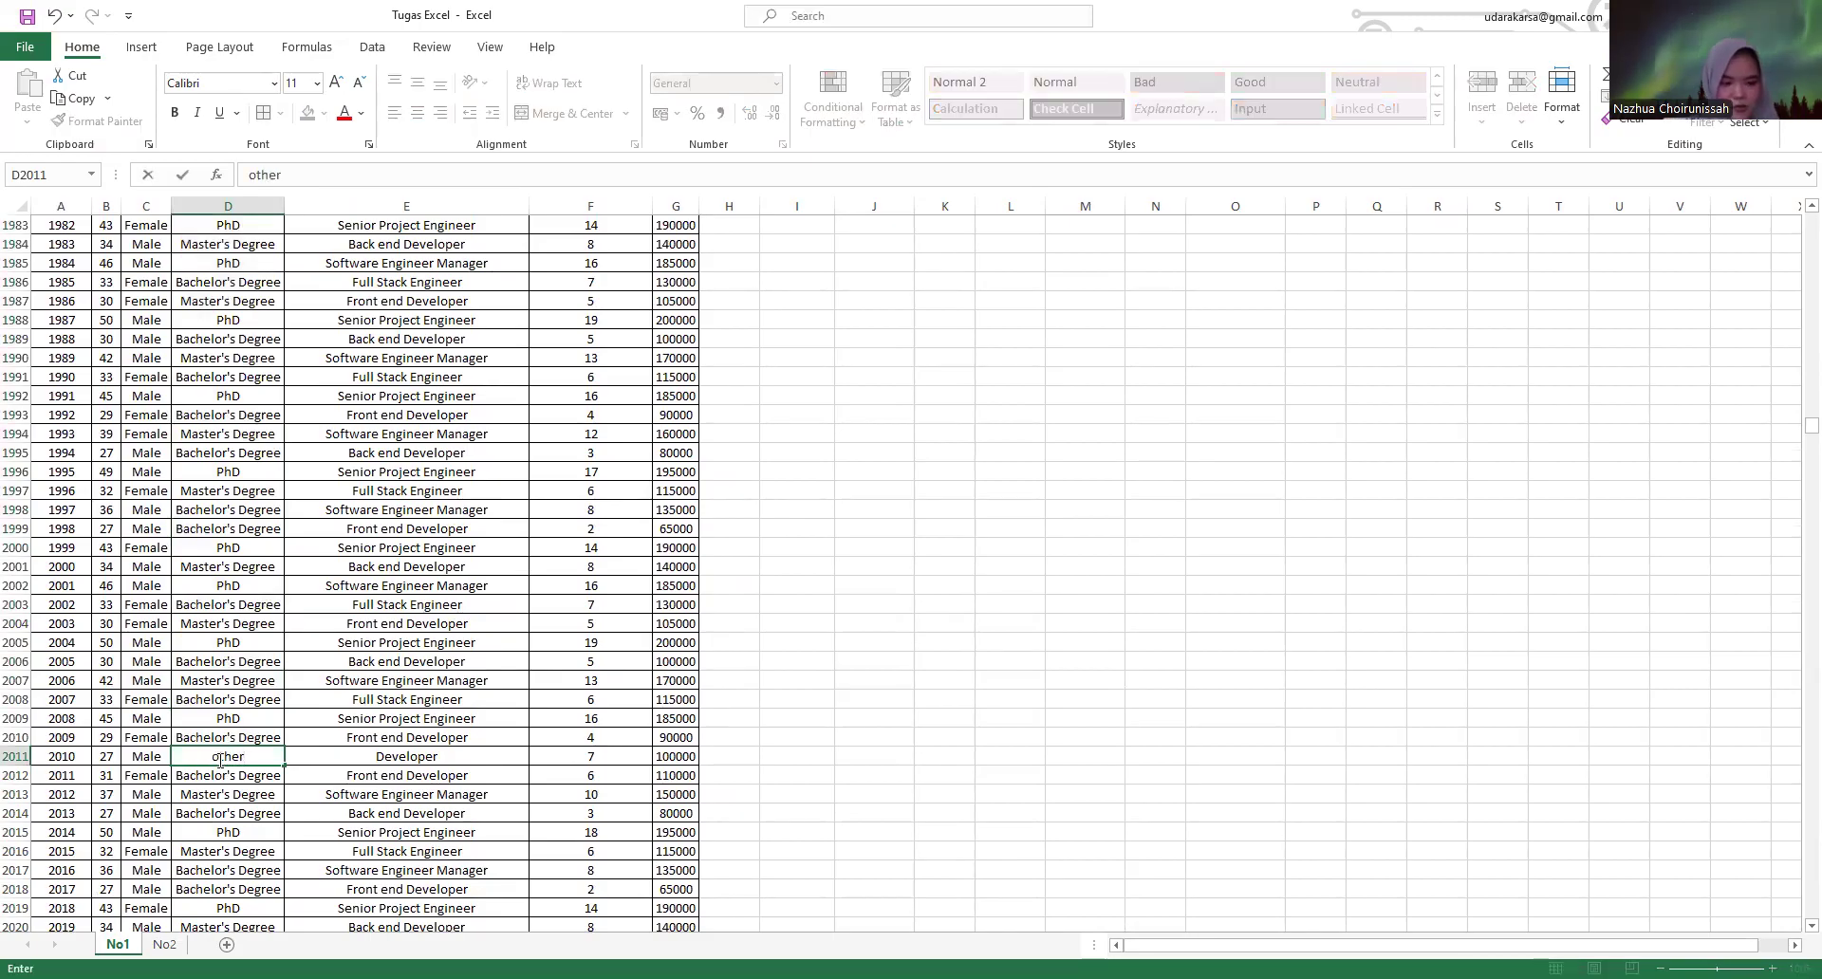
pyautogui.moveTo(1796, 427); pyautogui.dragTo(1797, 218)
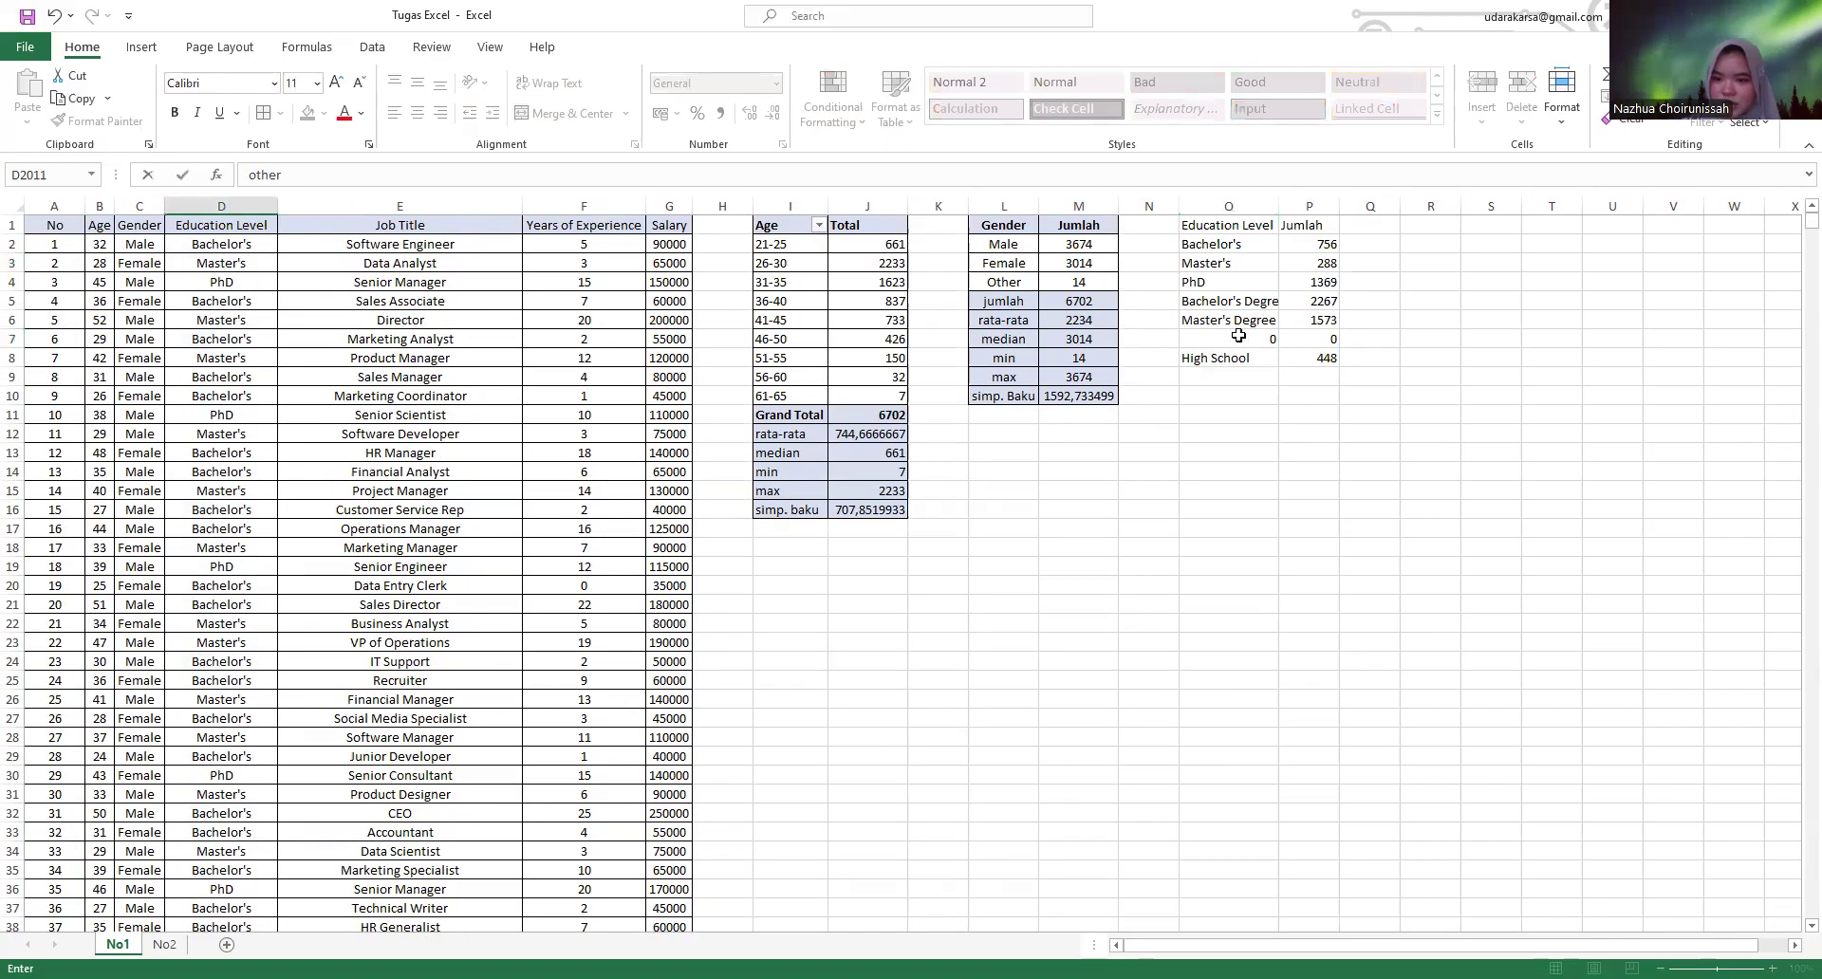
pyautogui.click(1238, 336)
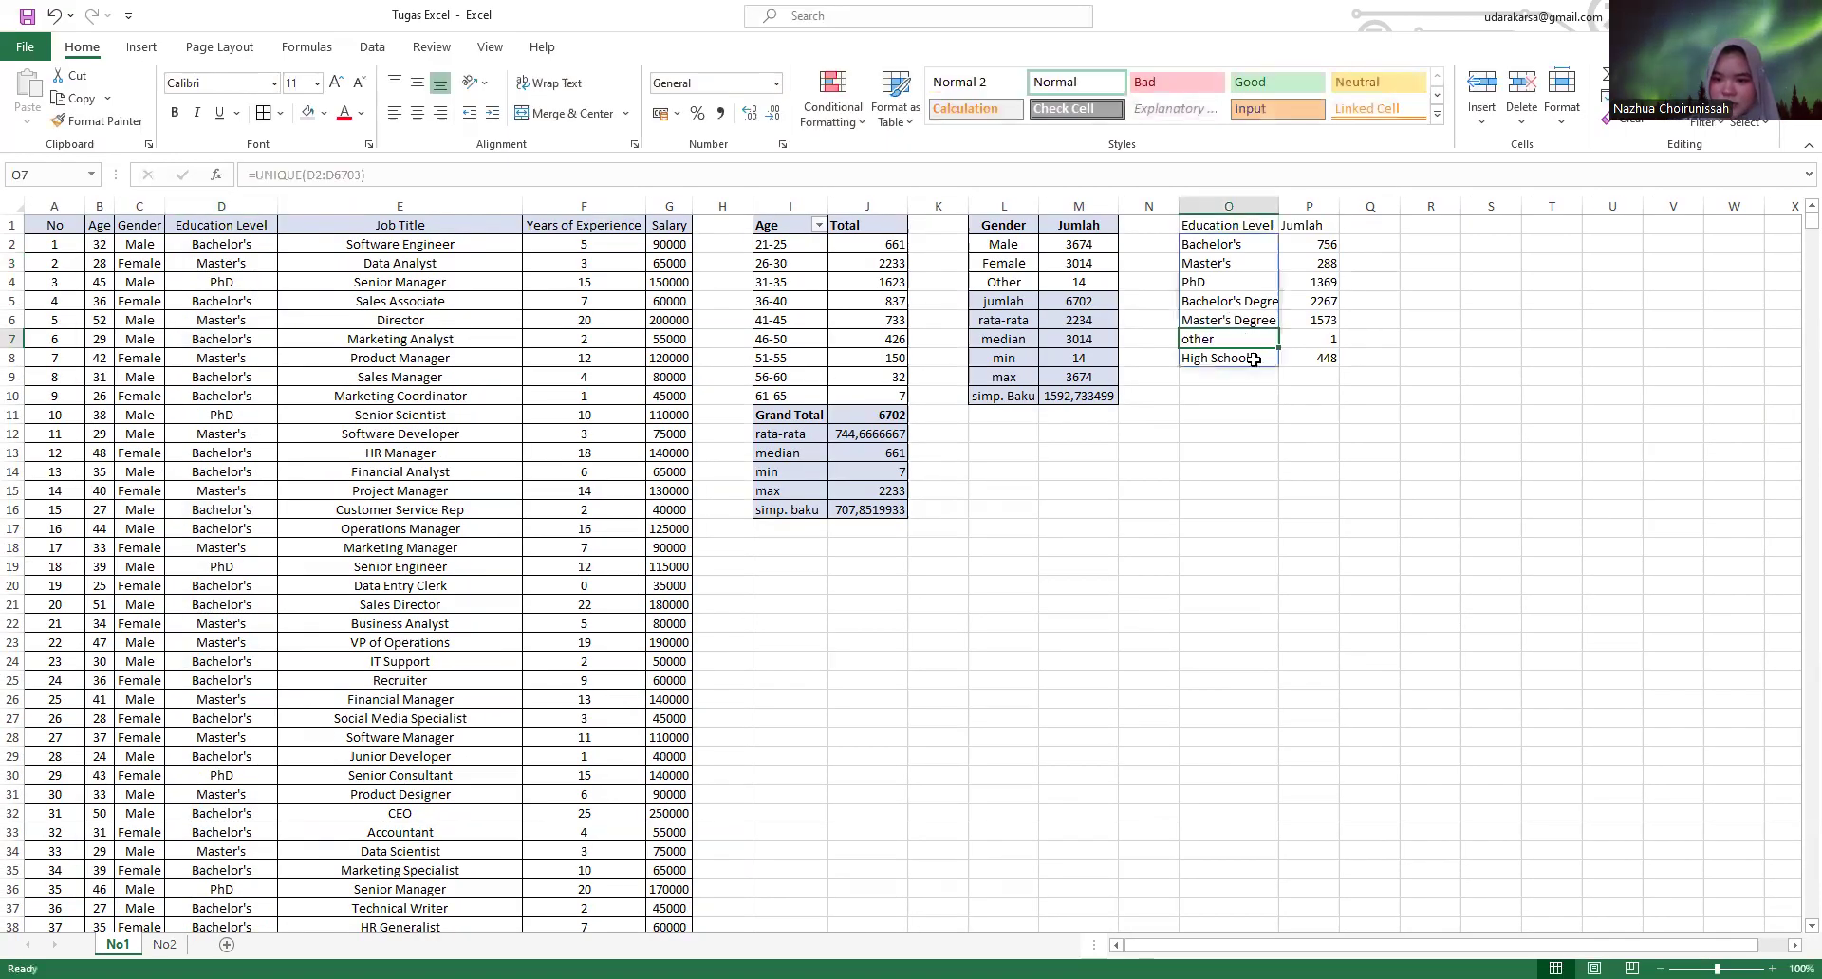
# - Copy the statistic labels jumlah through simp. Baku from the Gender table (L5:L10) to below the education levels, starting at O9
pyautogui.click(1332, 343)
pyautogui.click(1318, 377)
pyautogui.click(1213, 377)
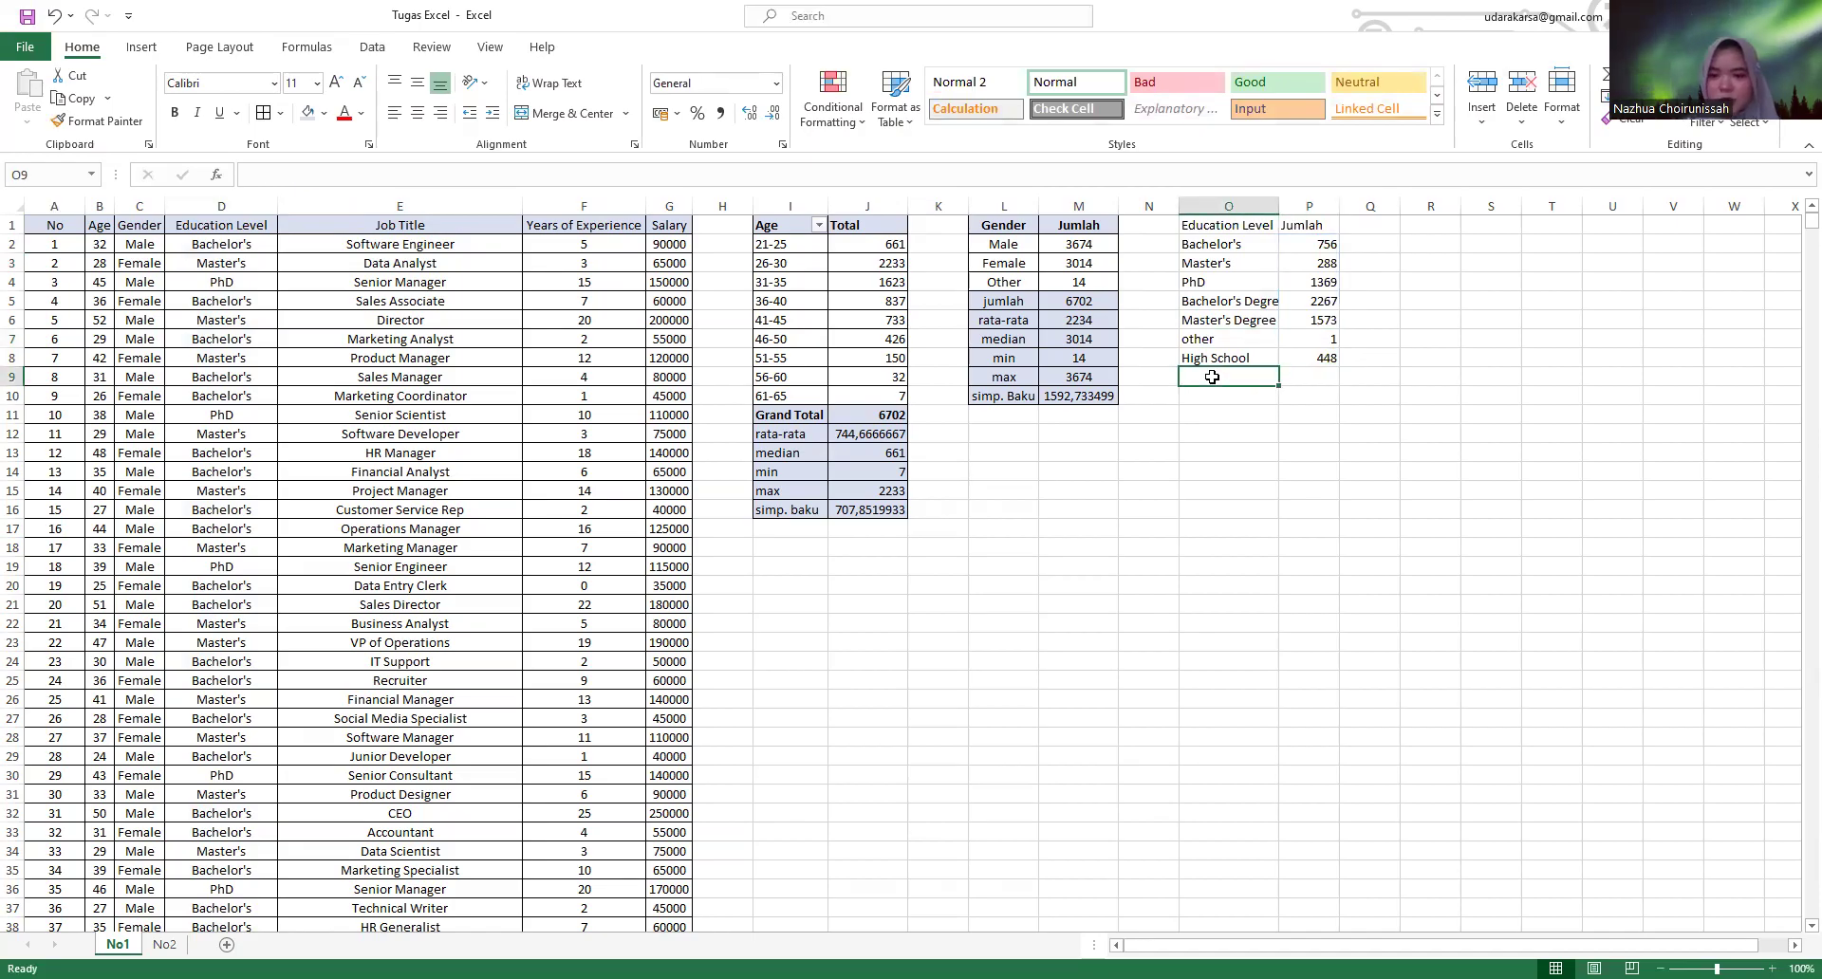
pyautogui.moveTo(1004, 302); pyautogui.dragTo(1009, 411)
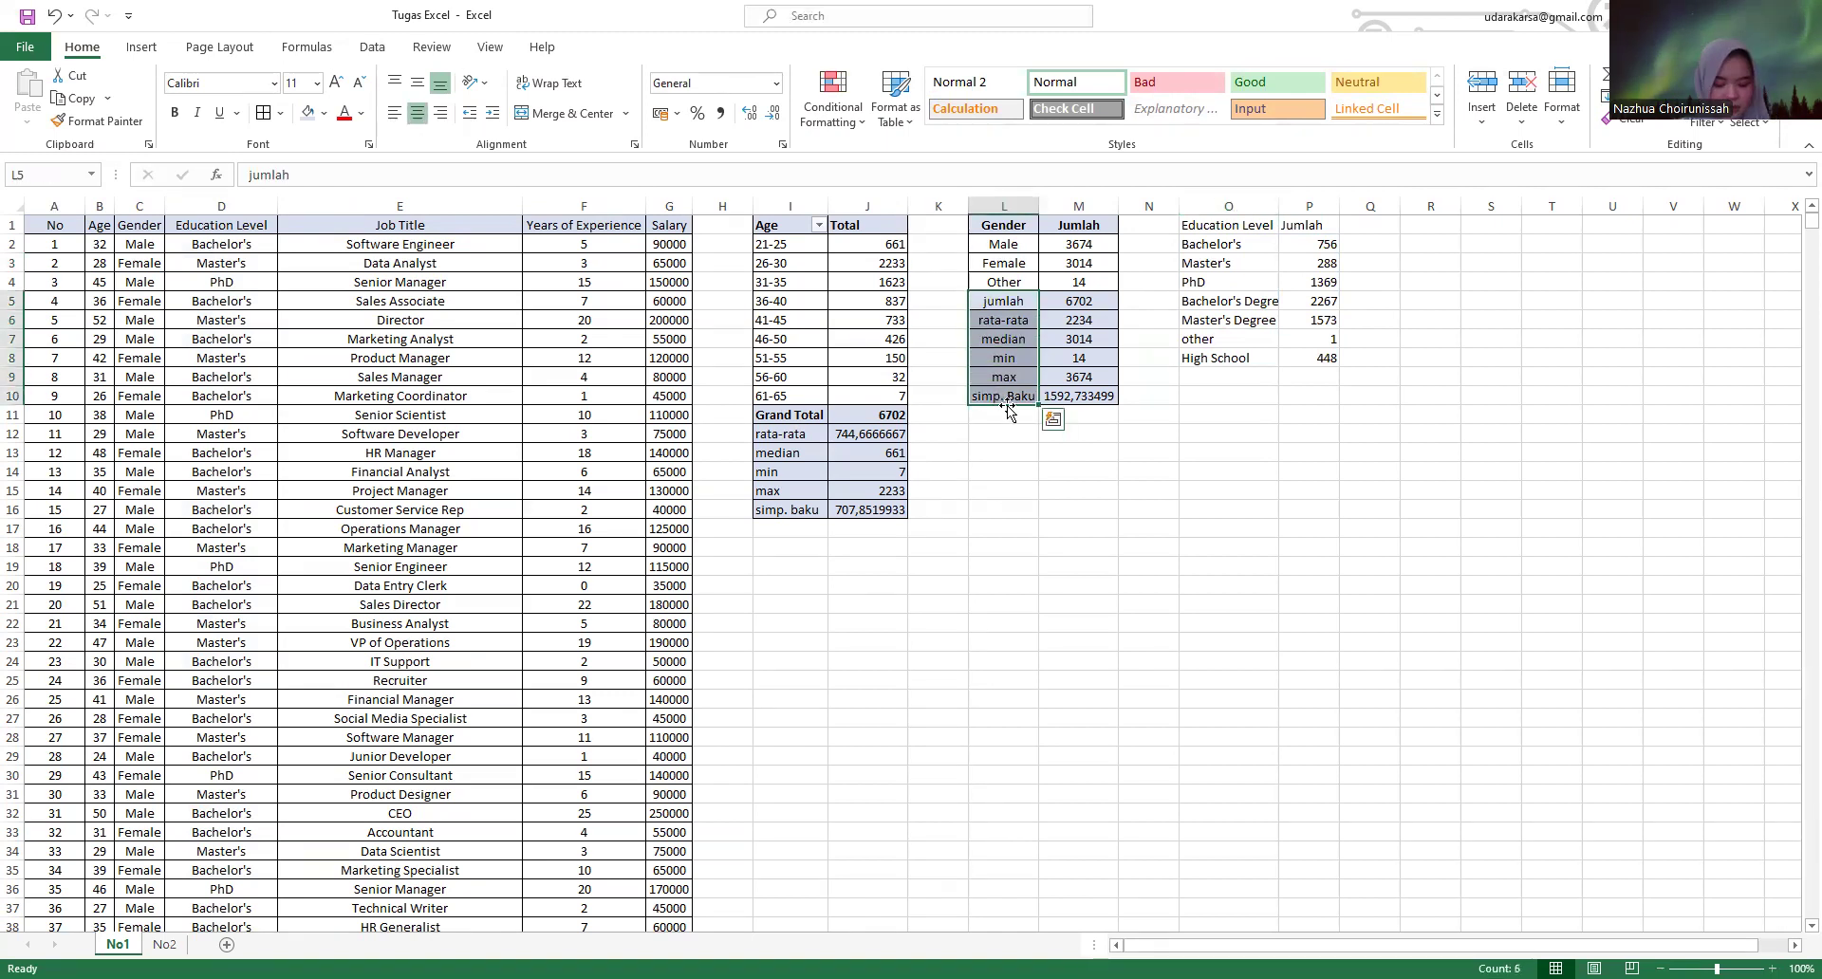
pyautogui.hotkey('ctrl', 'c')
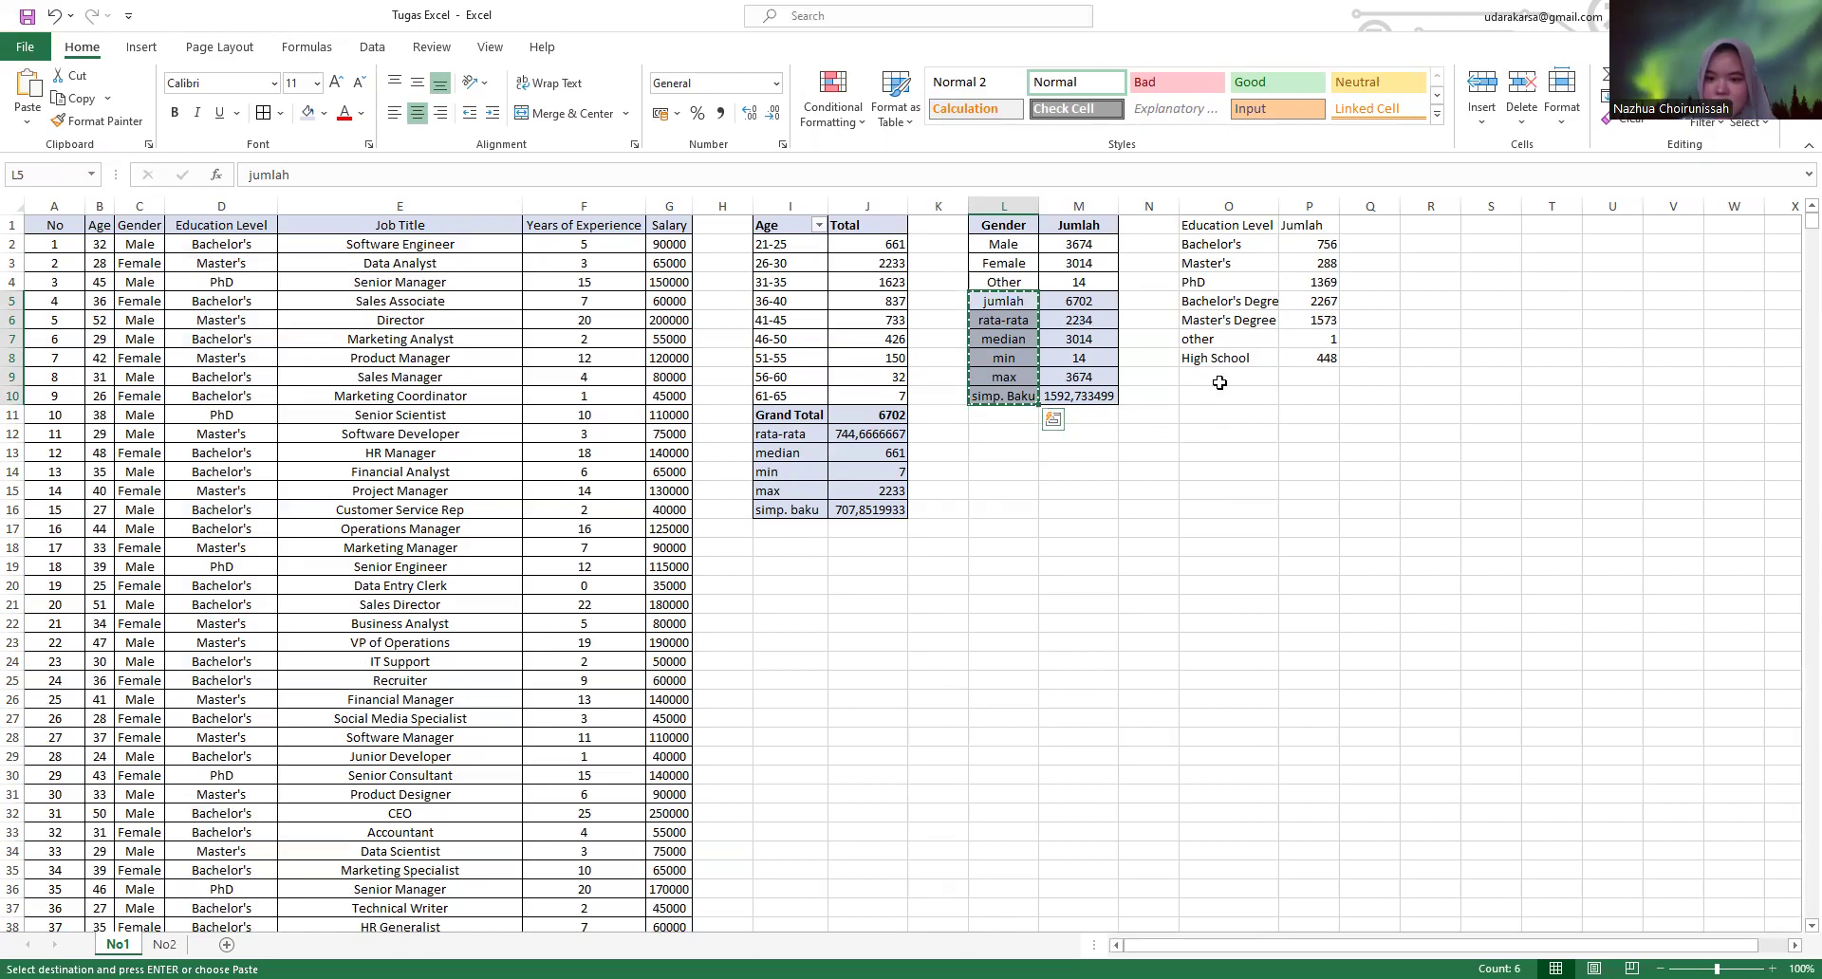
pyautogui.click(1253, 381)
pyautogui.hotkey('ctrl', 'v')
# - In P9, beside jumlah, enter a SUM formula over the education level counts in P2:P8
pyautogui.click(1298, 379)
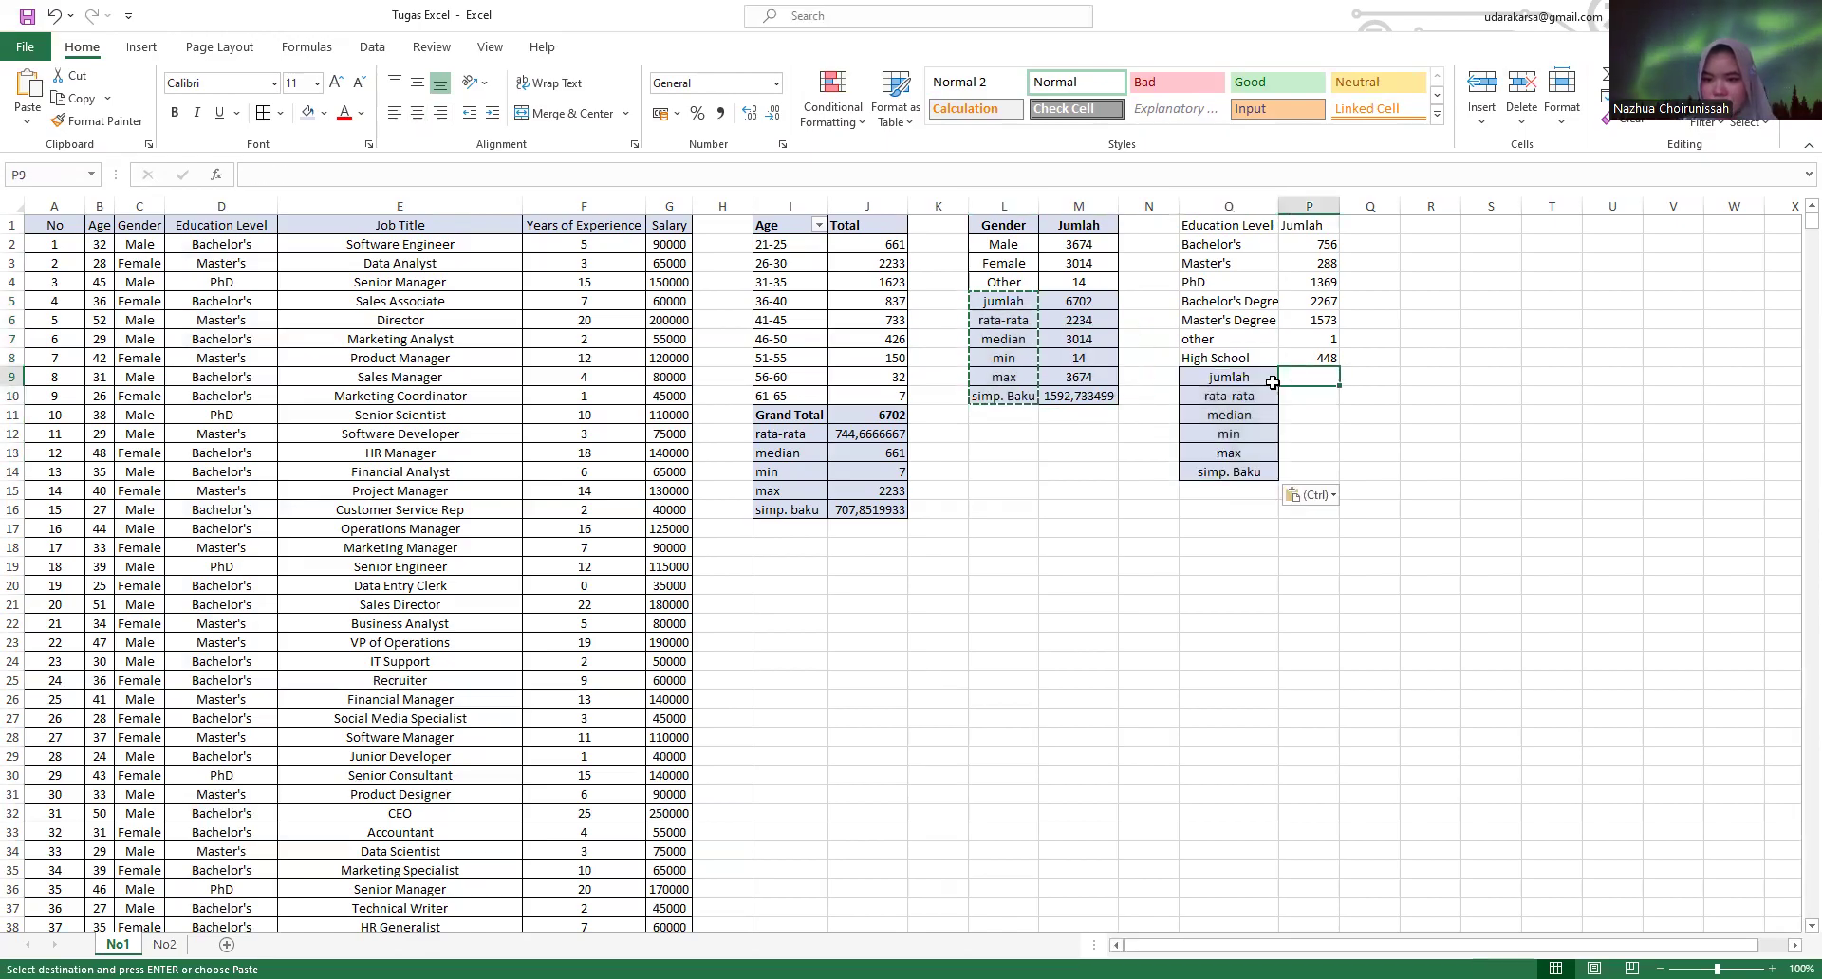
pyautogui.write('=')
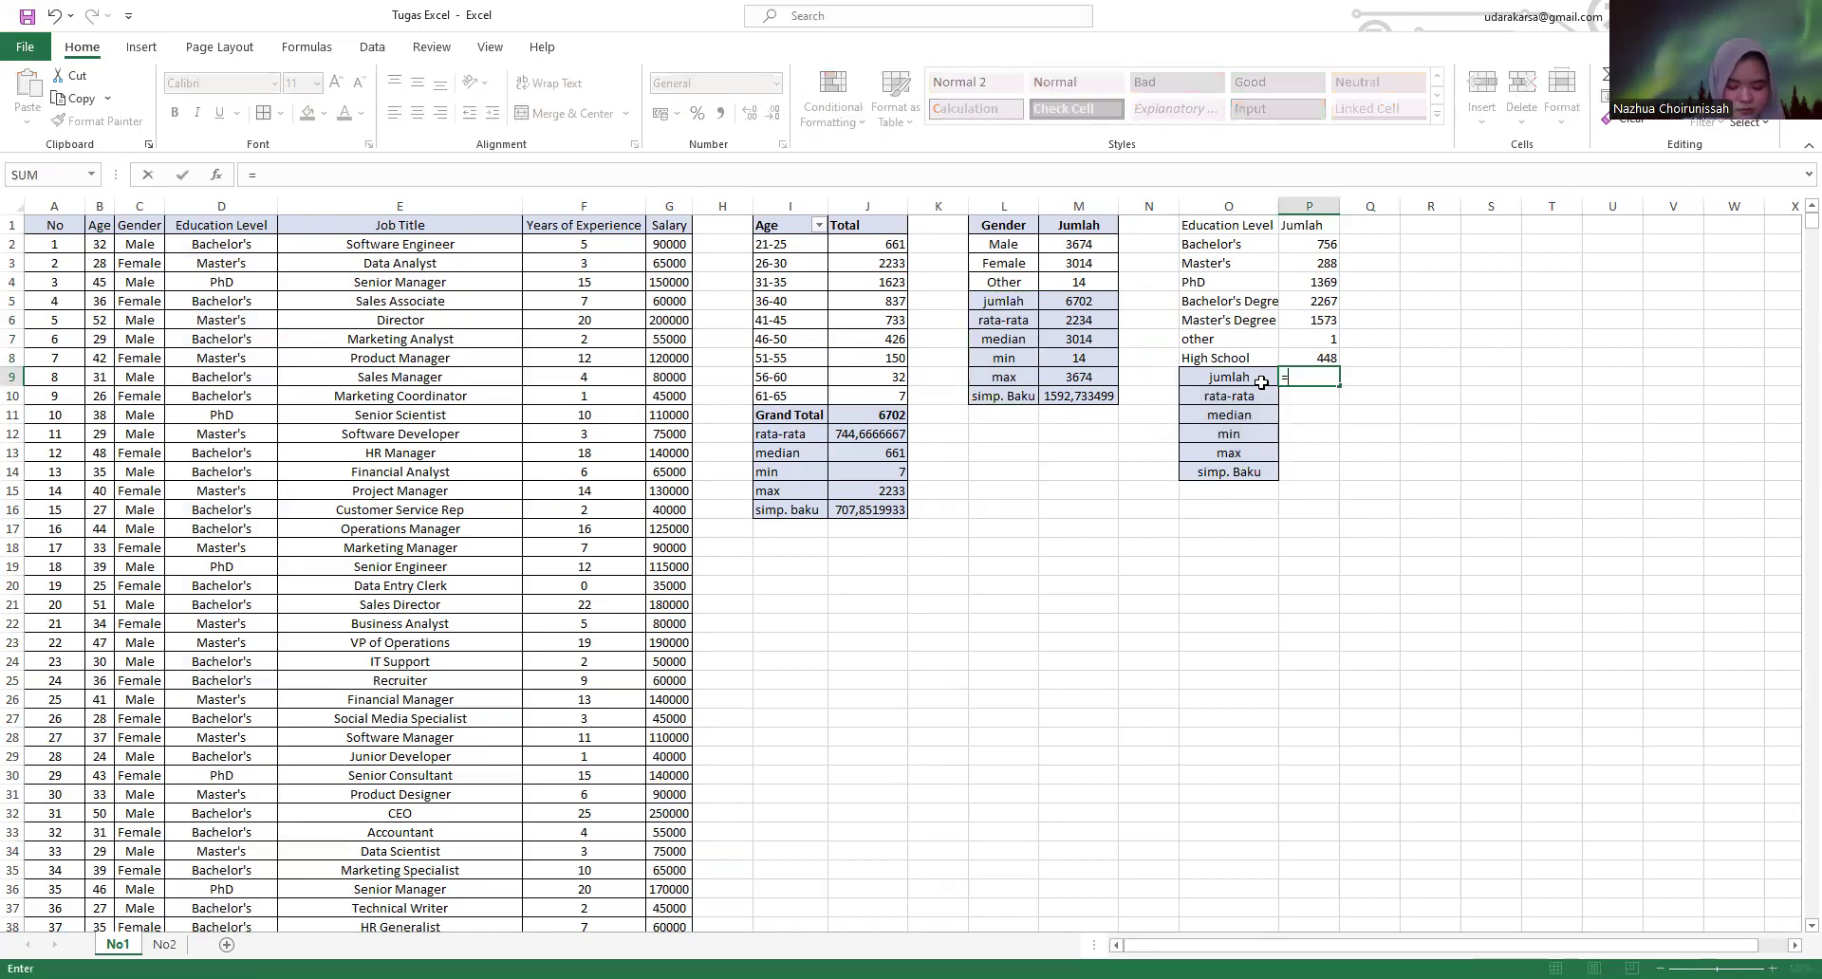
pyautogui.write('sum')
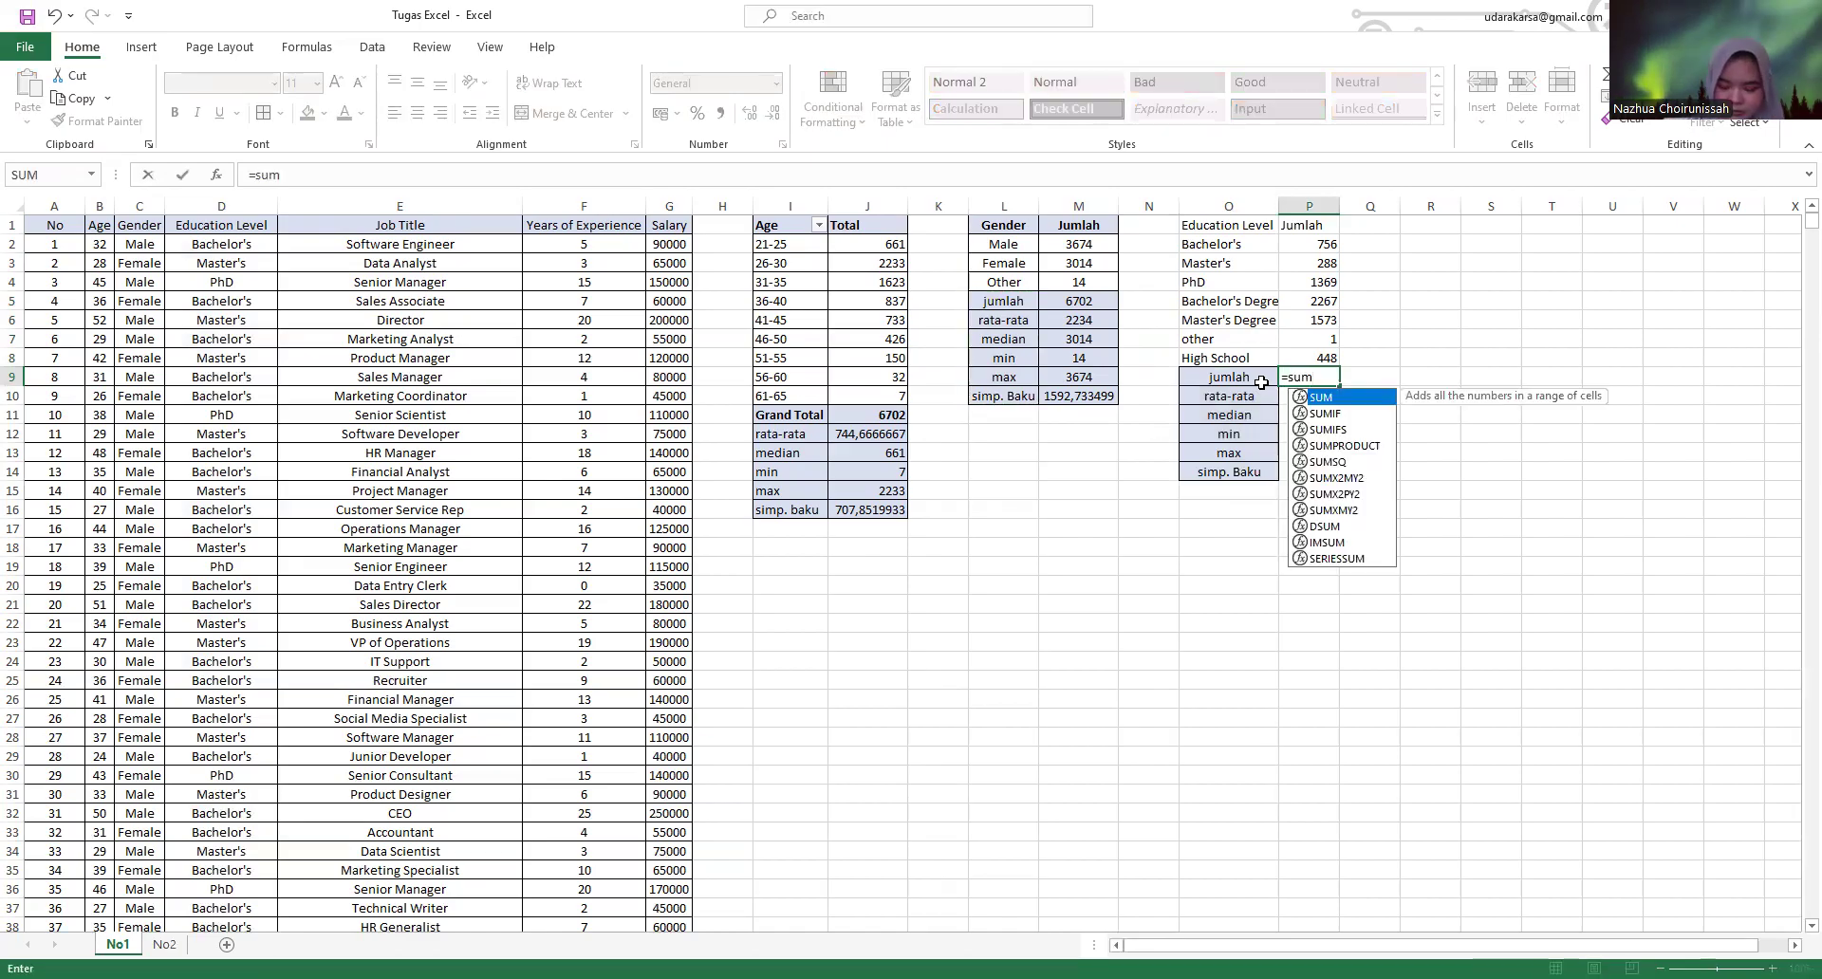
pyautogui.write('(')
pyautogui.moveTo(1319, 247); pyautogui.dragTo(1305, 353)
pyautogui.press('Return')
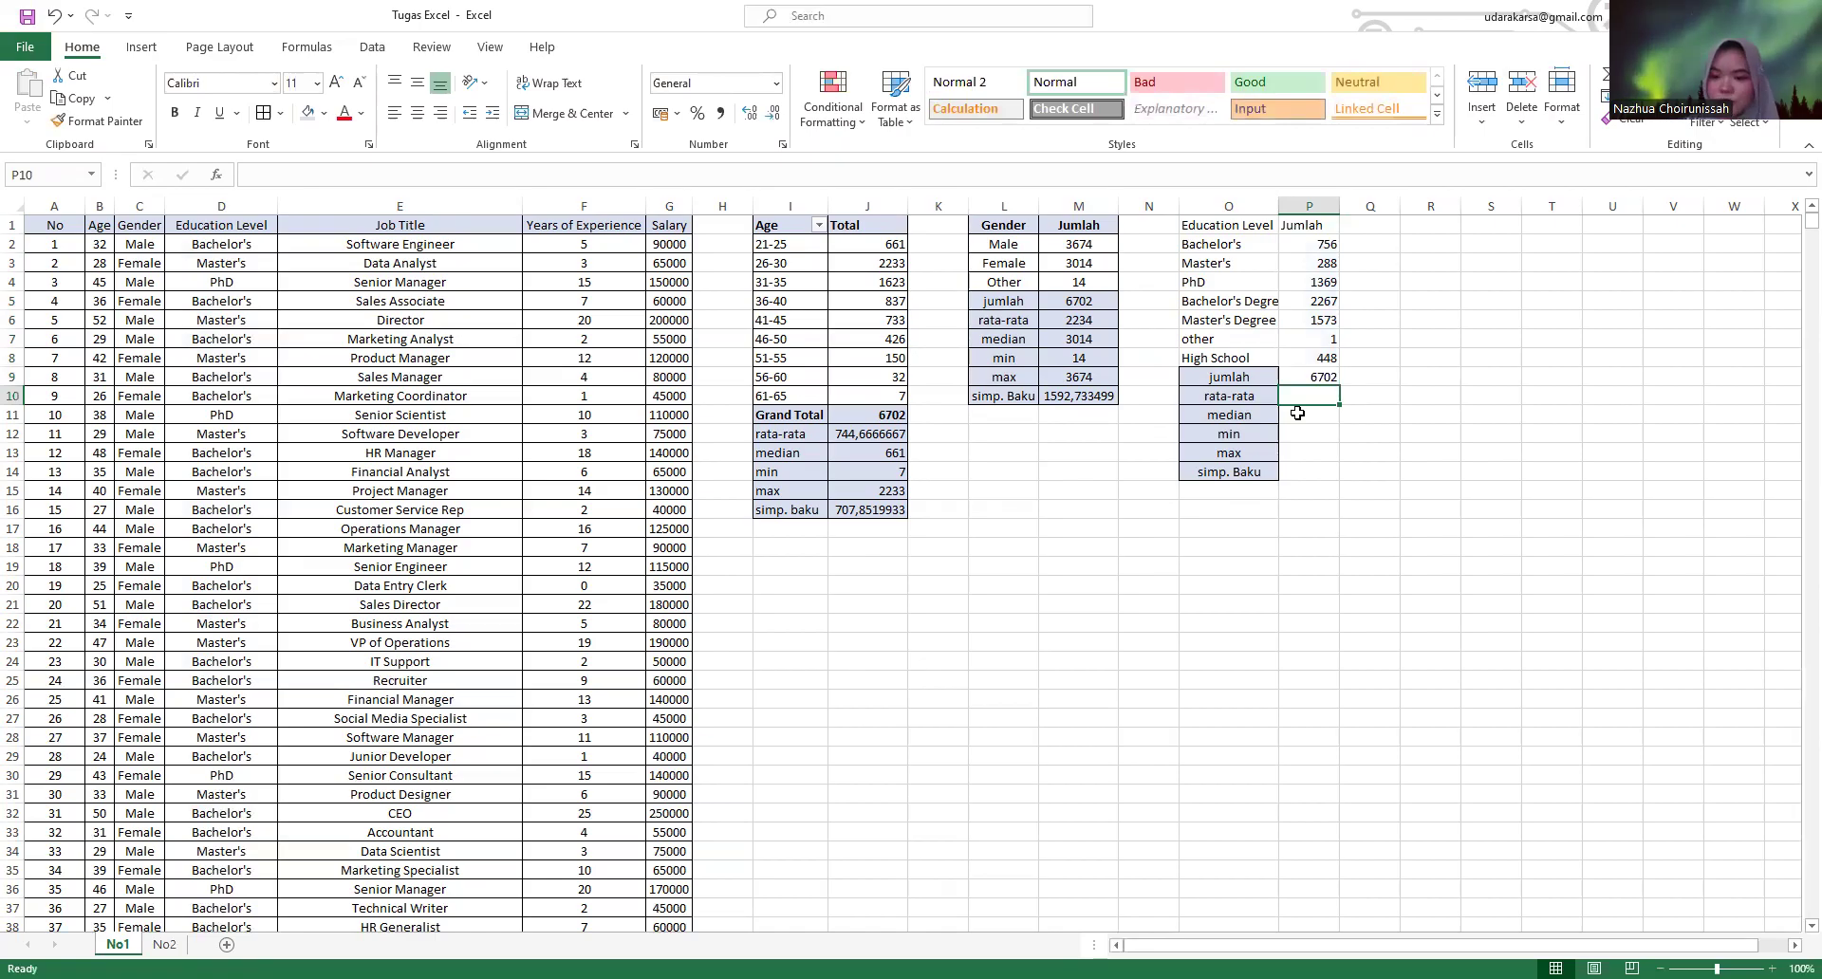
# - In P10, beside rata-rata, enter an AVERAGE formula over the education level counts, P2#
pyautogui.write('=')
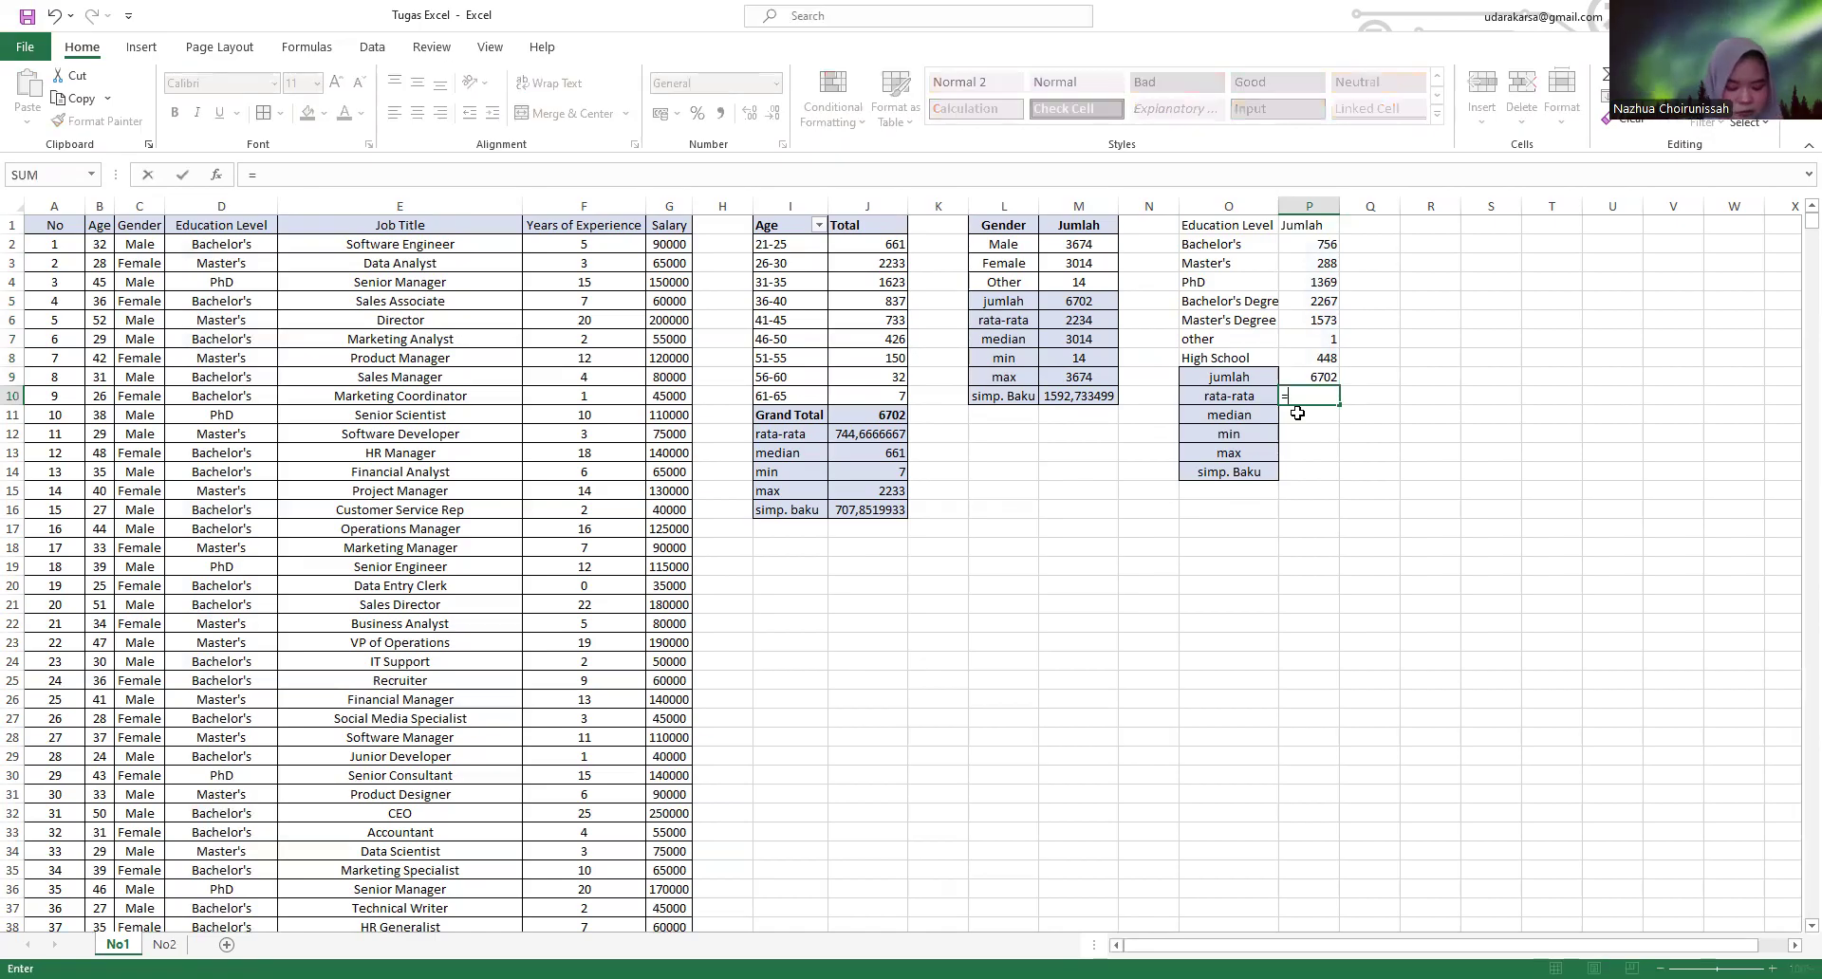
pyautogui.write('average')
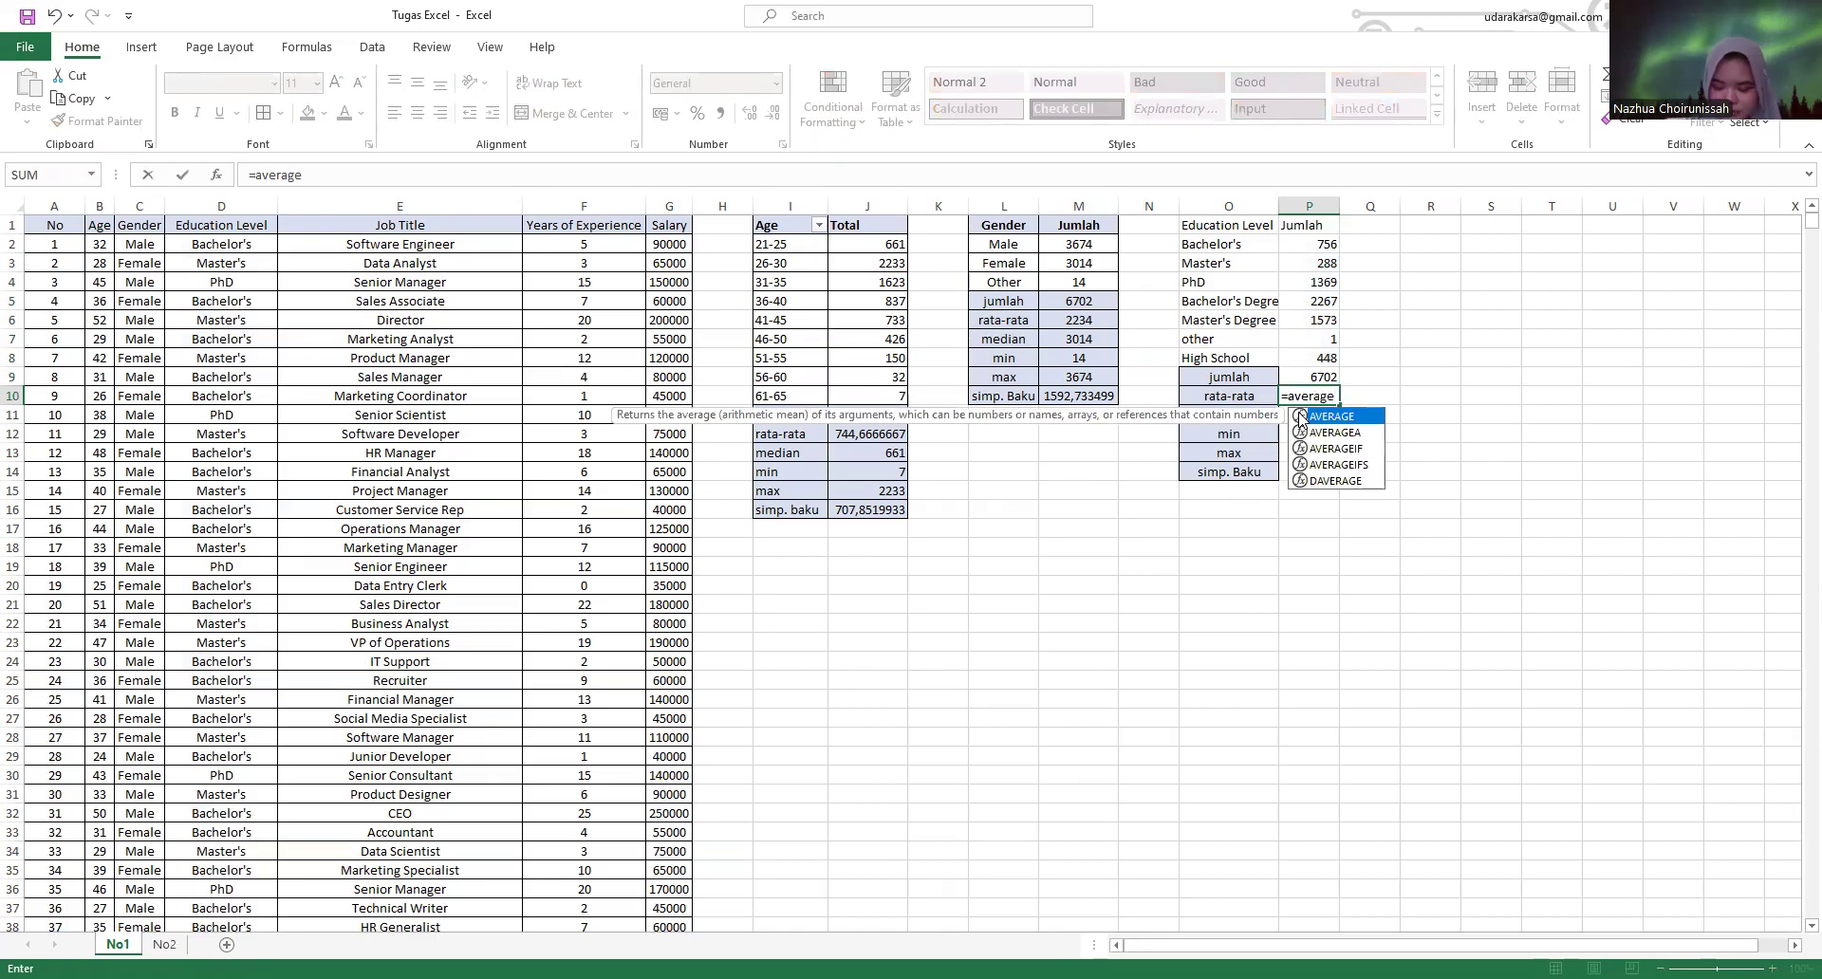
pyautogui.write('(')
pyautogui.moveTo(1303, 244); pyautogui.dragTo(1309, 355)
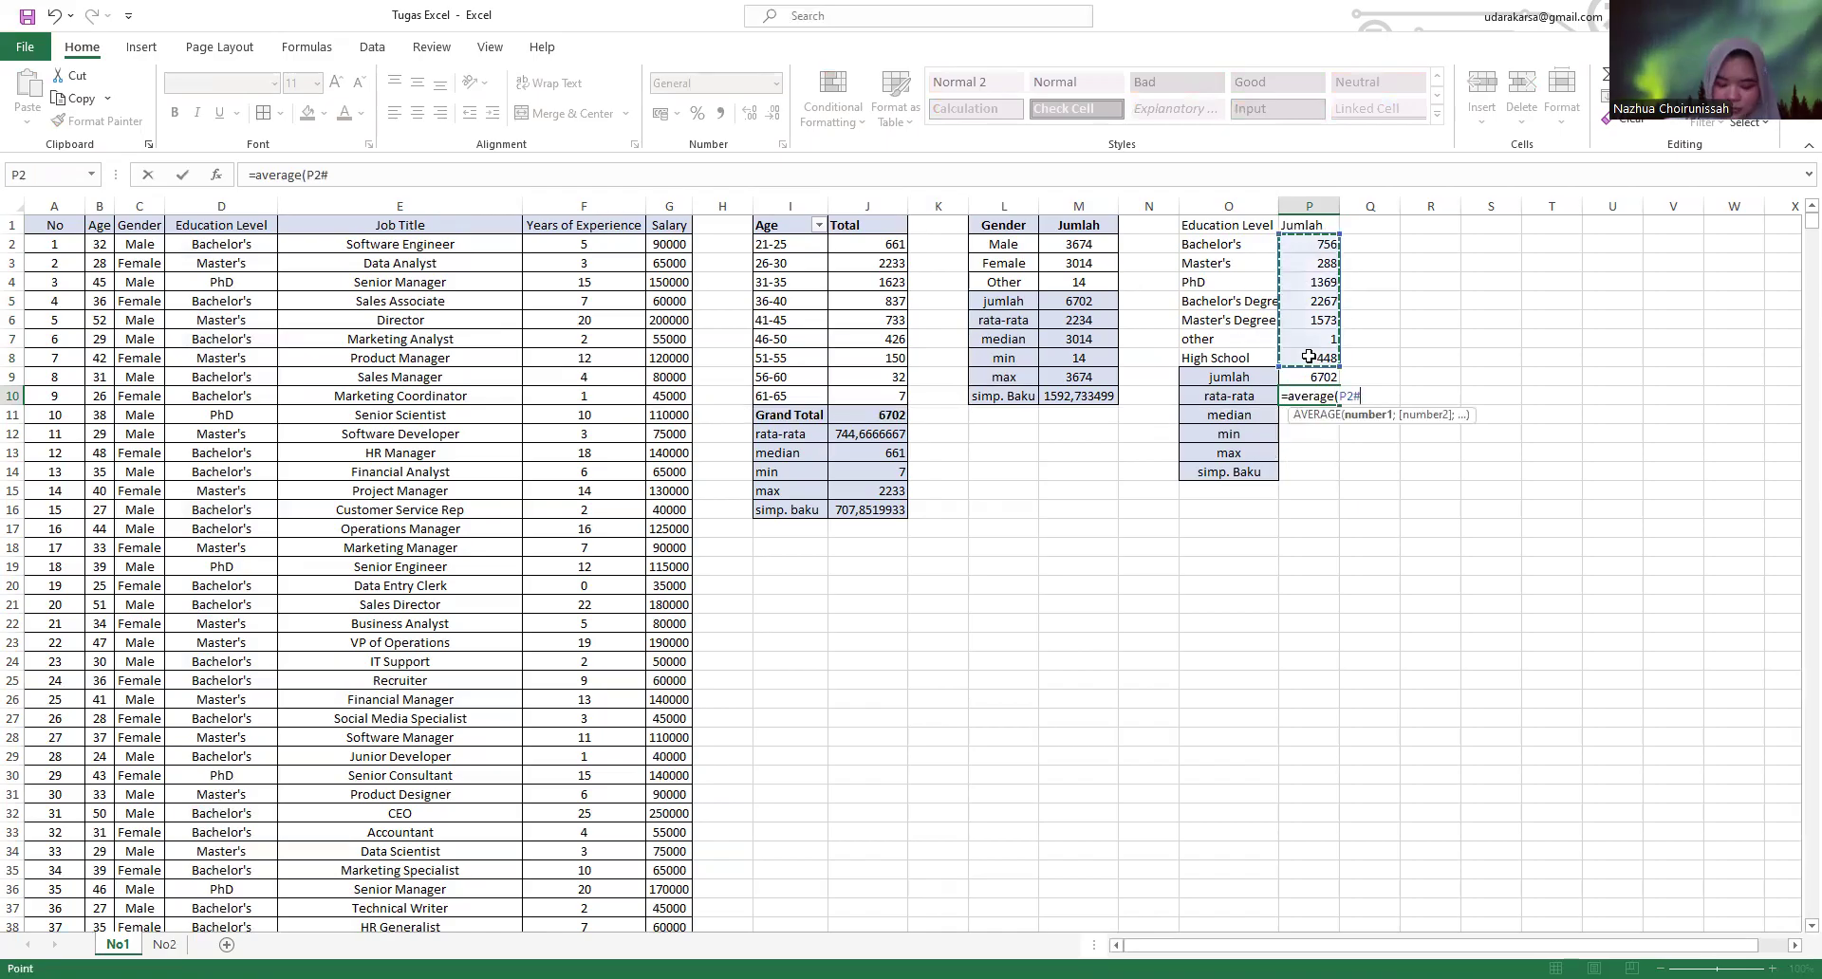
pyautogui.press('Return')
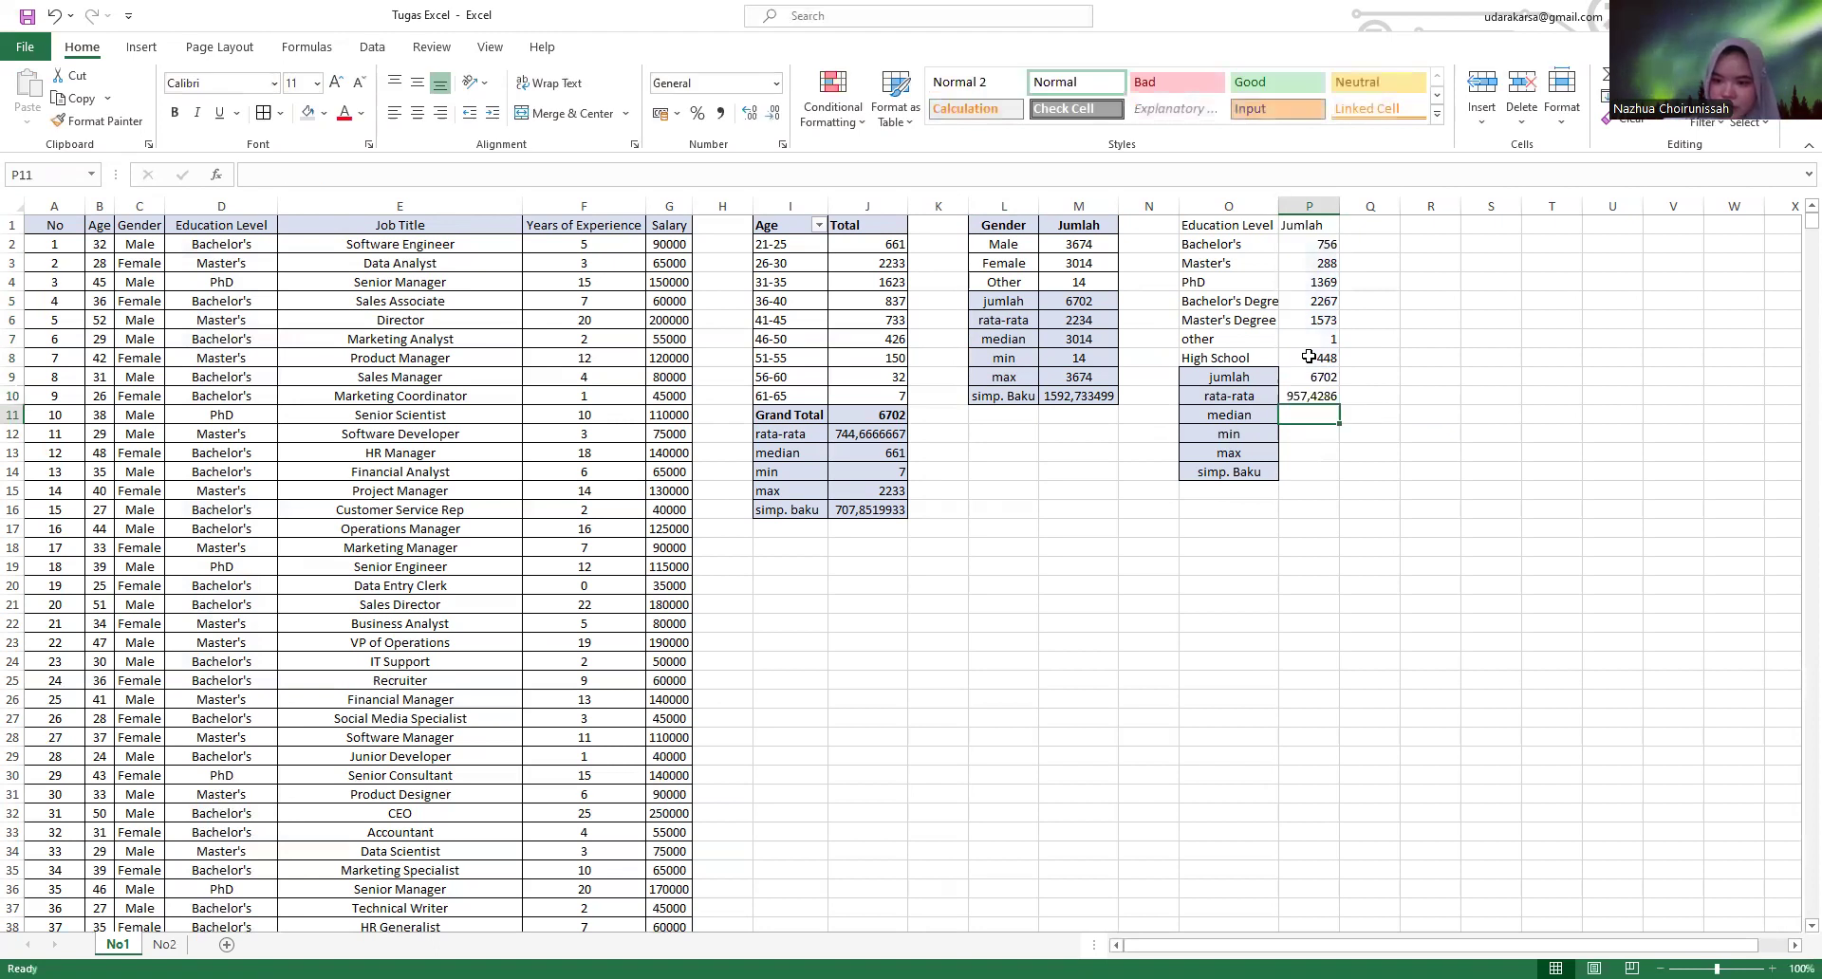
# - In P11, beside median, enter a MEDIAN formula over the education level counts in P2:P8
pyautogui.write('=median')
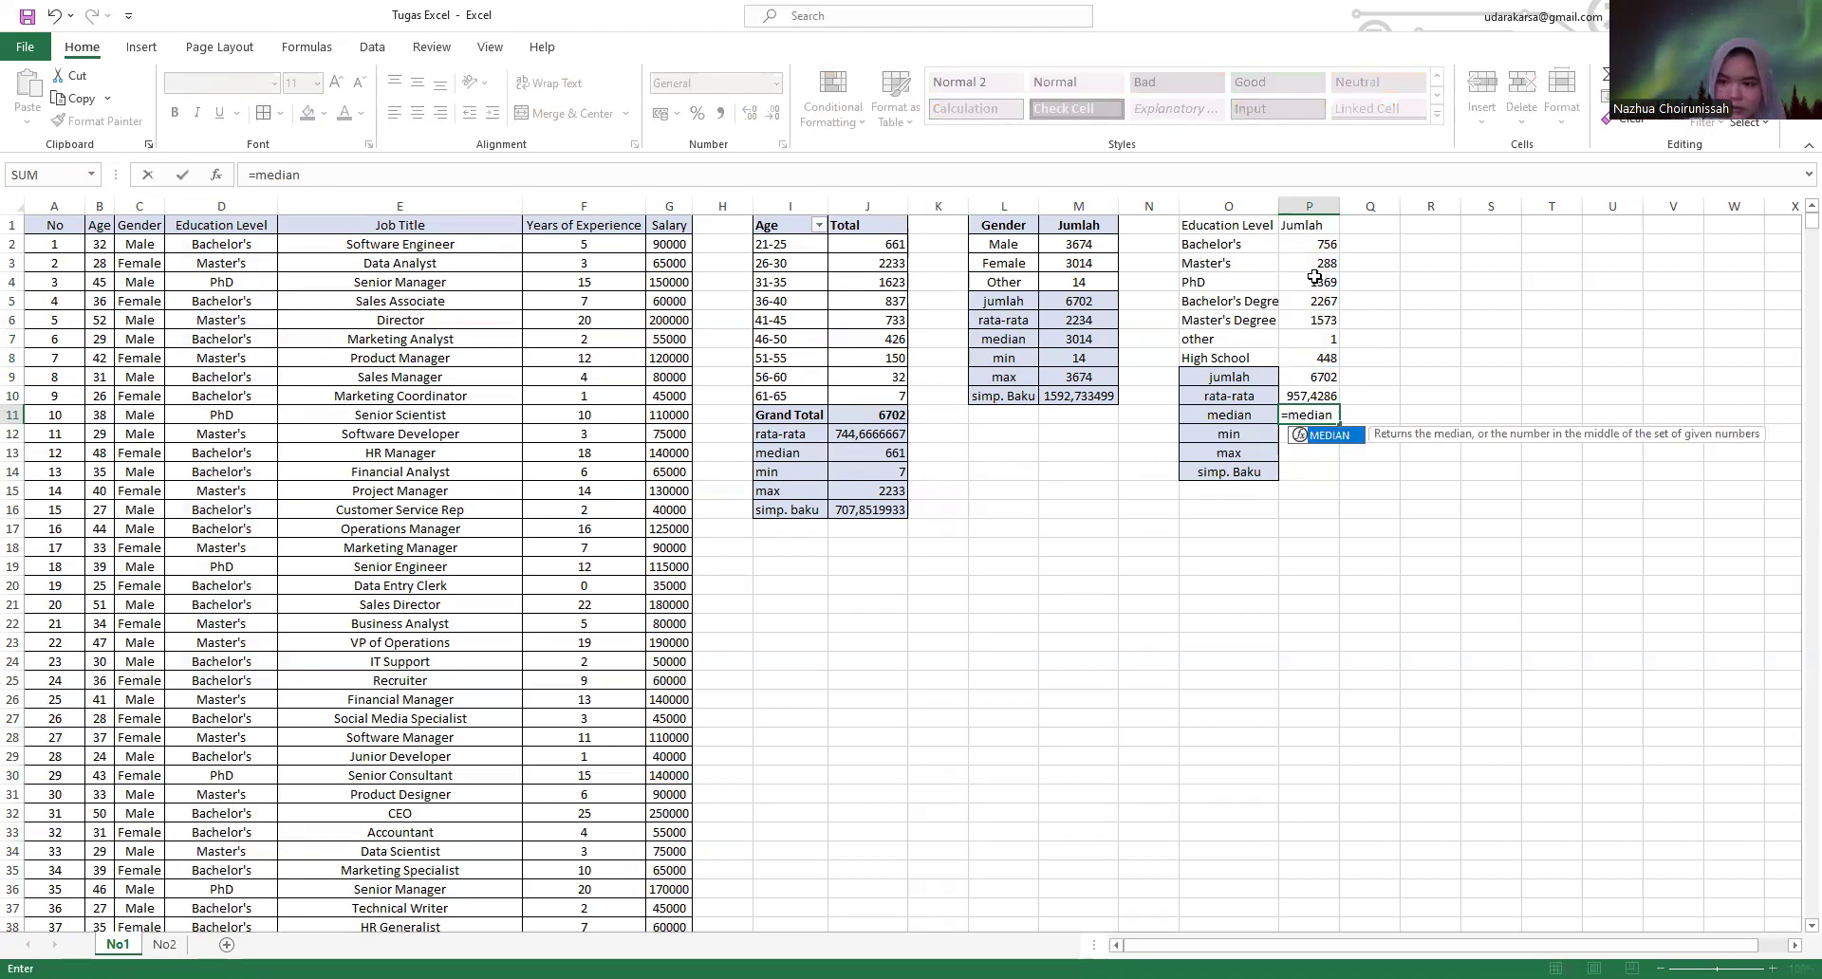
pyautogui.write('(')
pyautogui.moveTo(1316, 248); pyautogui.dragTo(1320, 353)
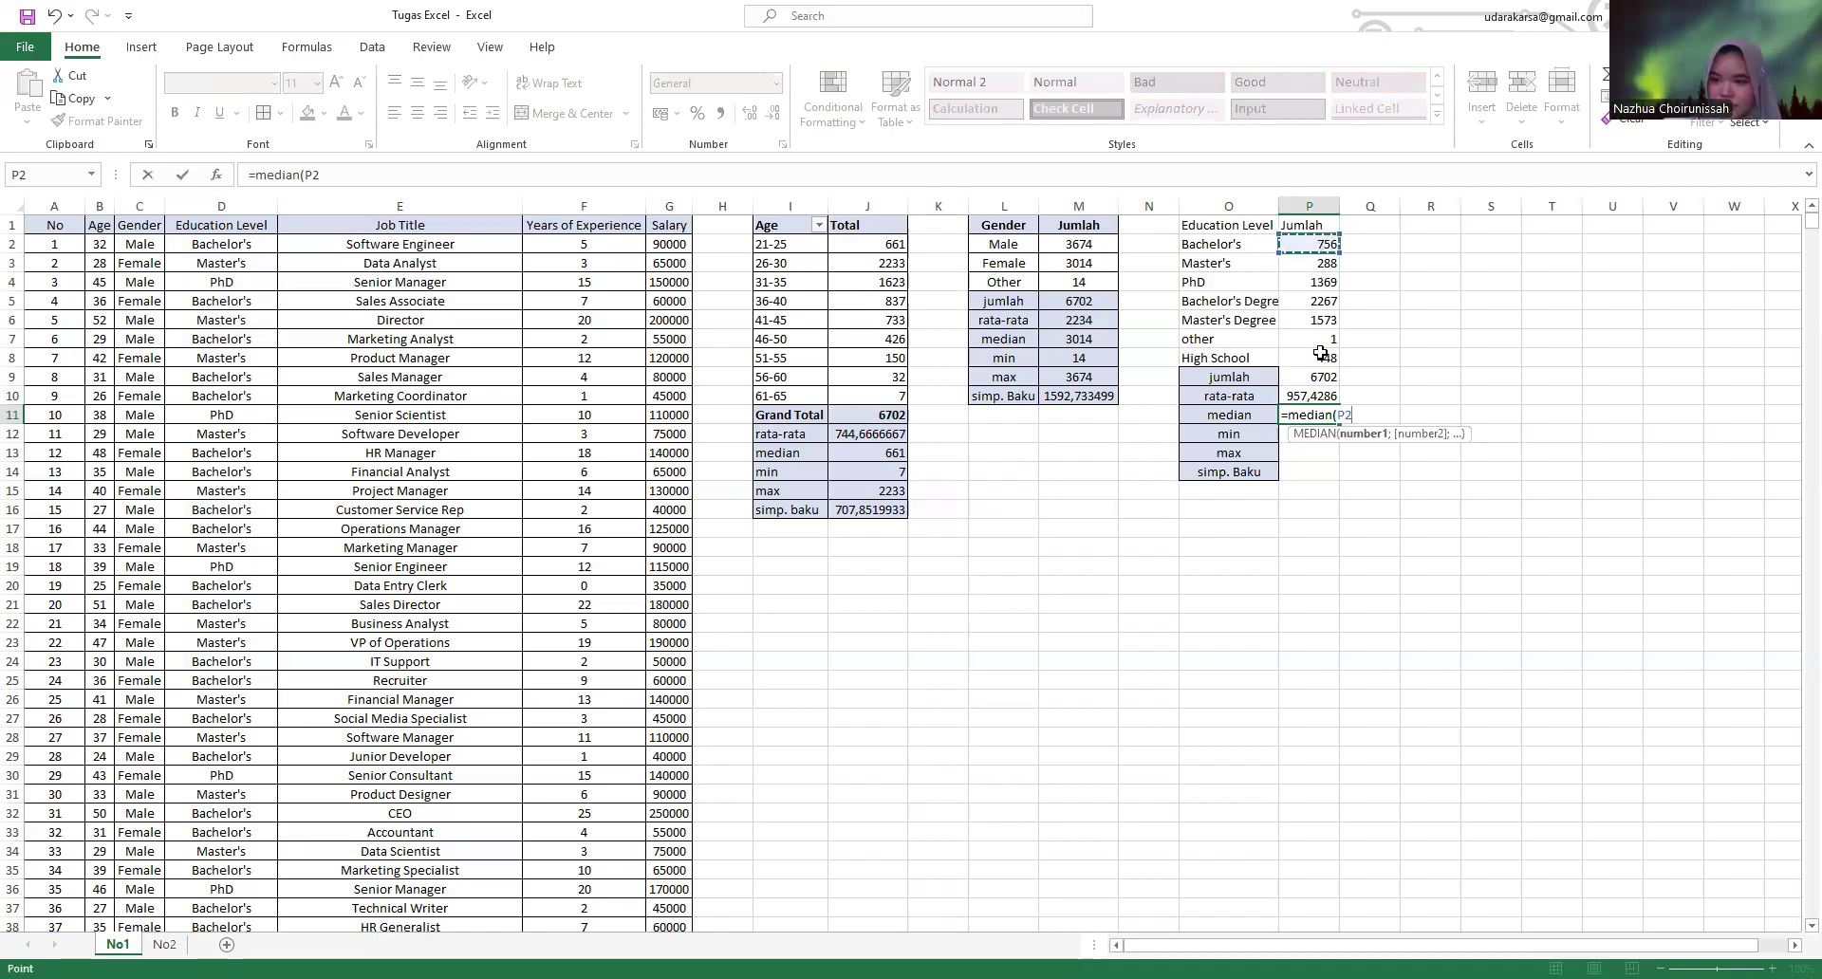
pyautogui.press('Return')
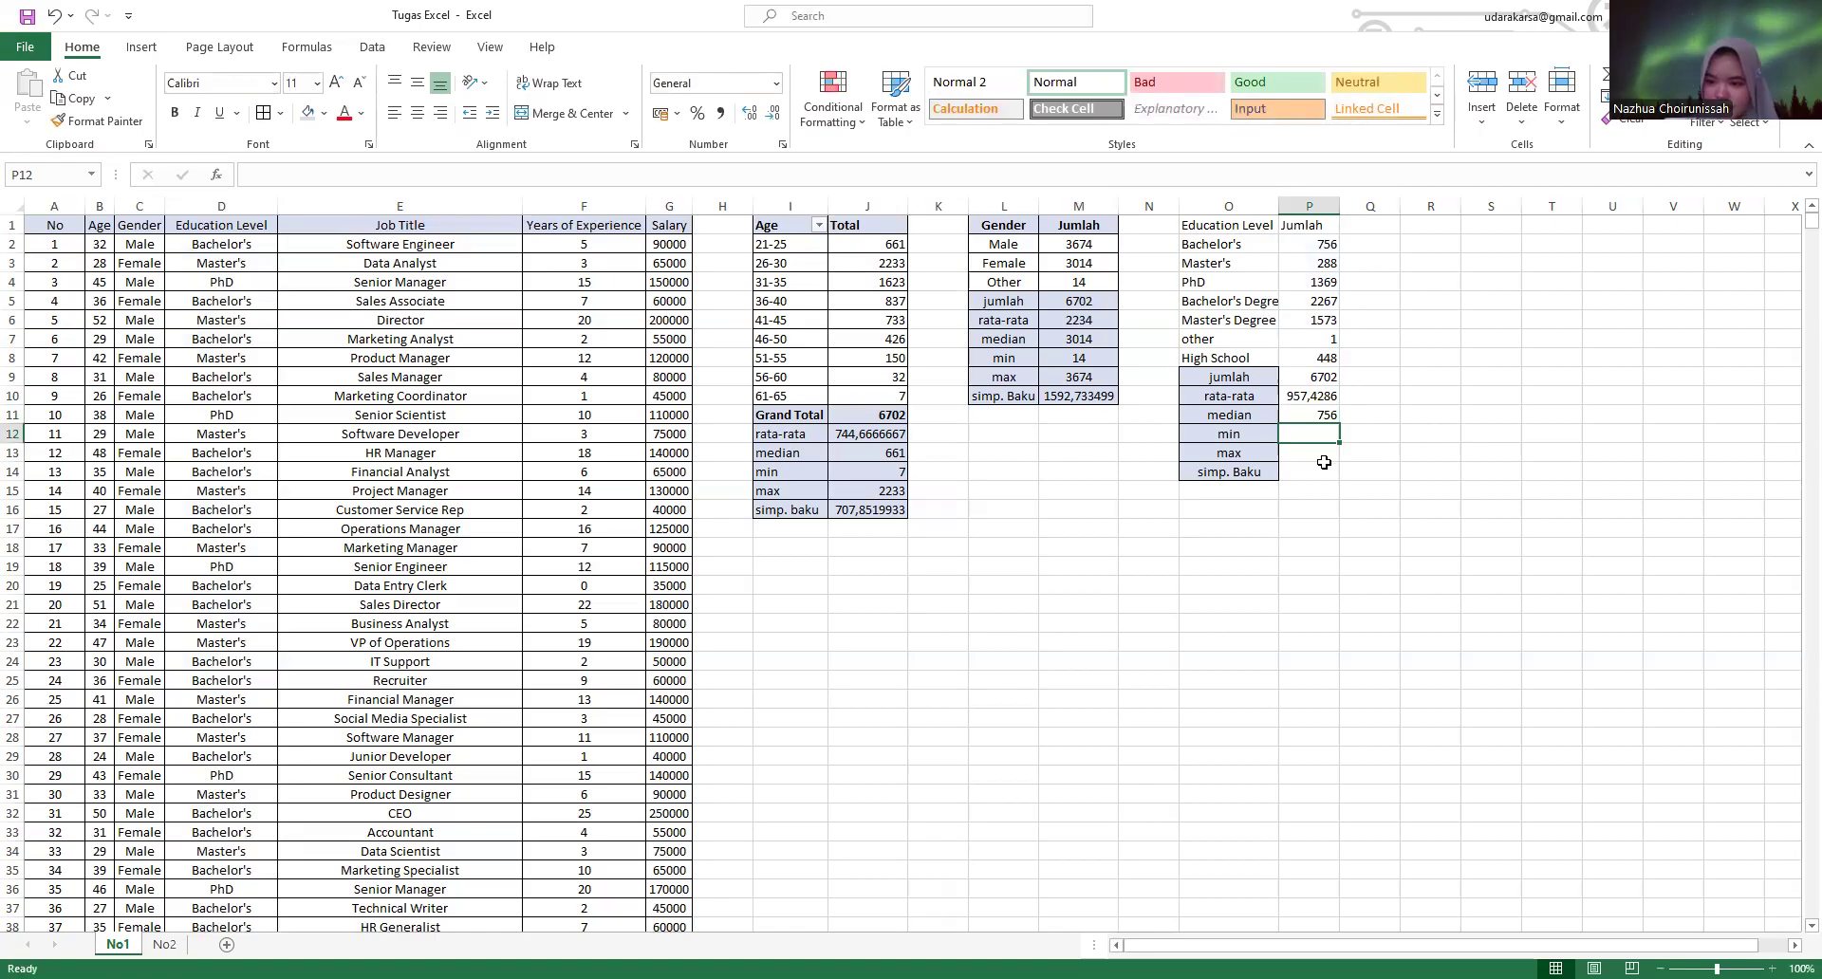
# - In P12, beside min, enter a MIN formula over the education level counts in P2:P8
pyautogui.click(1325, 466)
pyautogui.click(1327, 452)
pyautogui.click(1328, 436)
pyautogui.write('=')
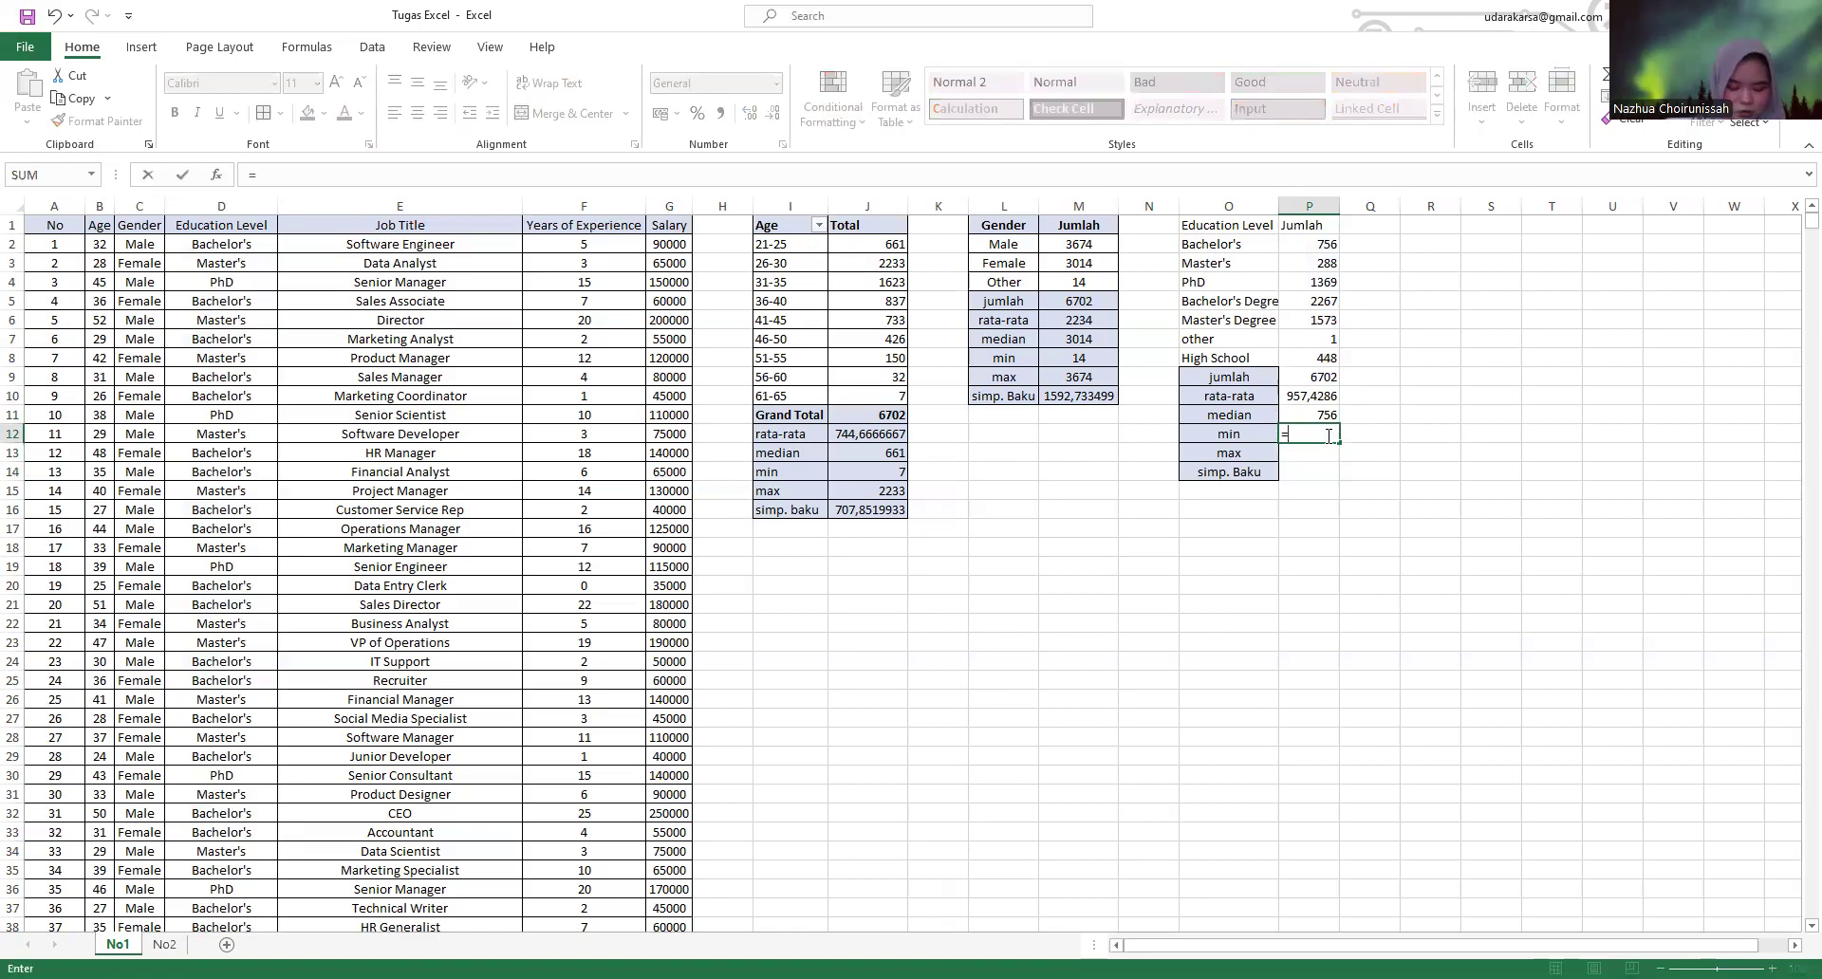
pyautogui.write('min')
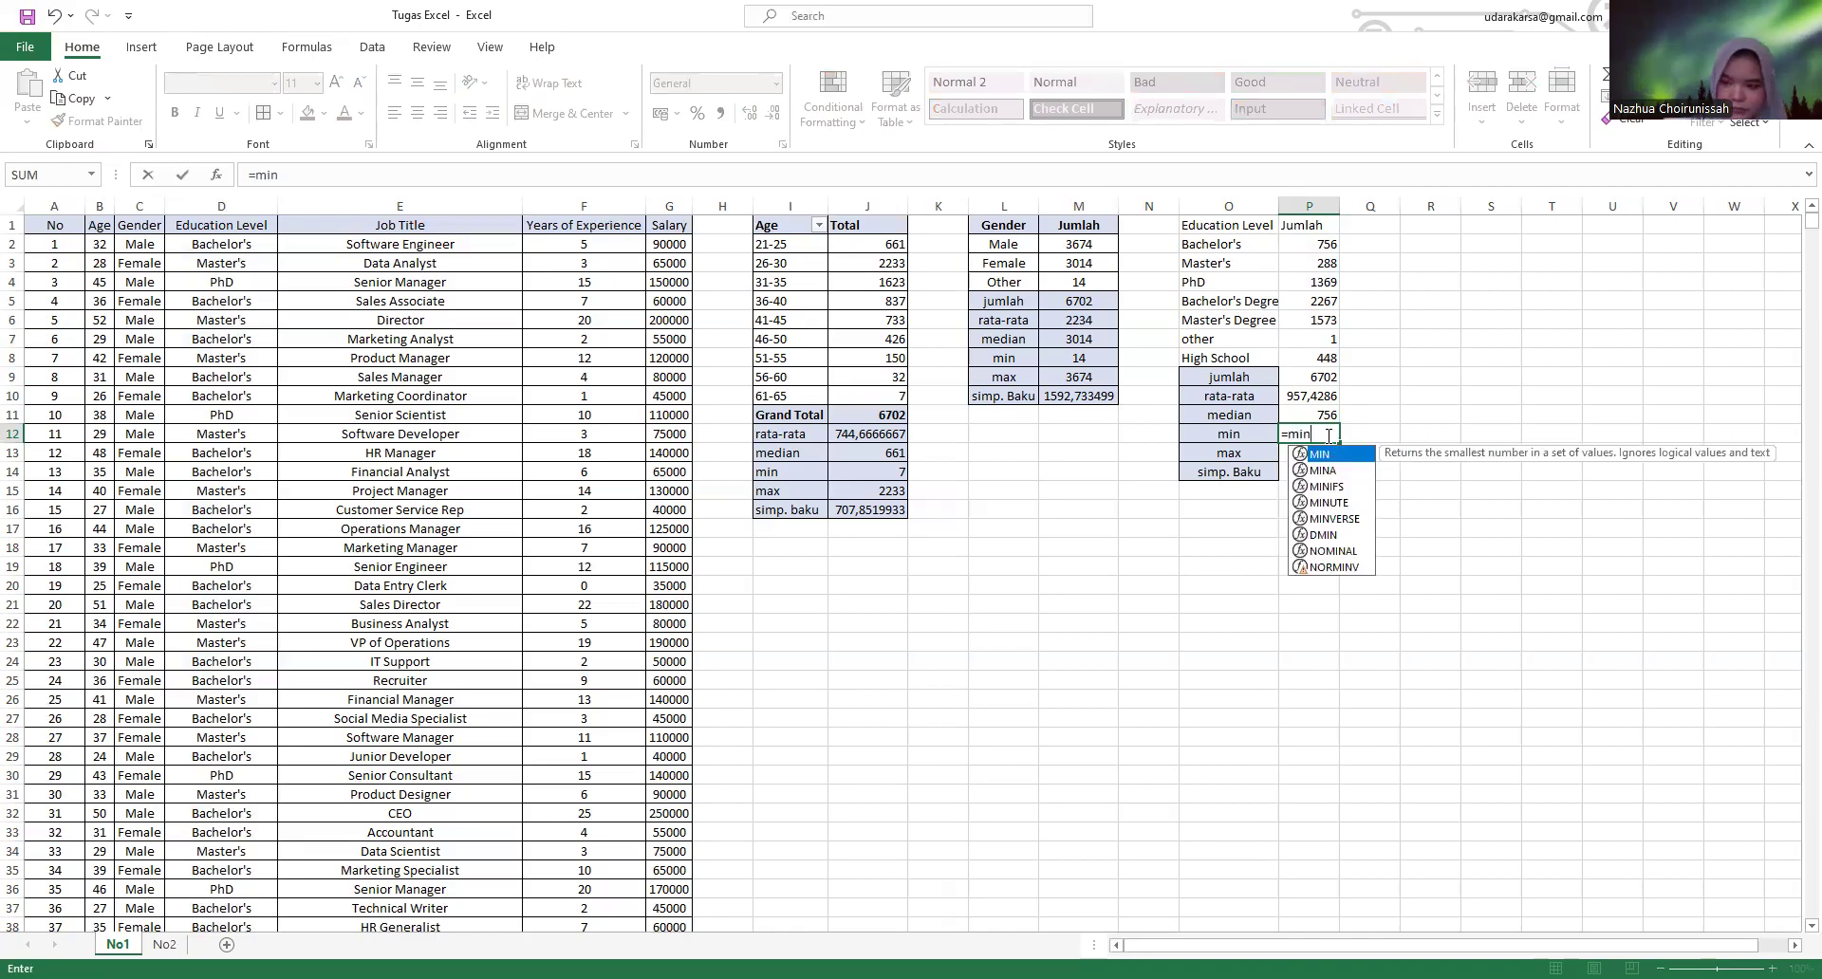
pyautogui.write('(')
pyautogui.moveTo(1300, 245); pyautogui.dragTo(1300, 348)
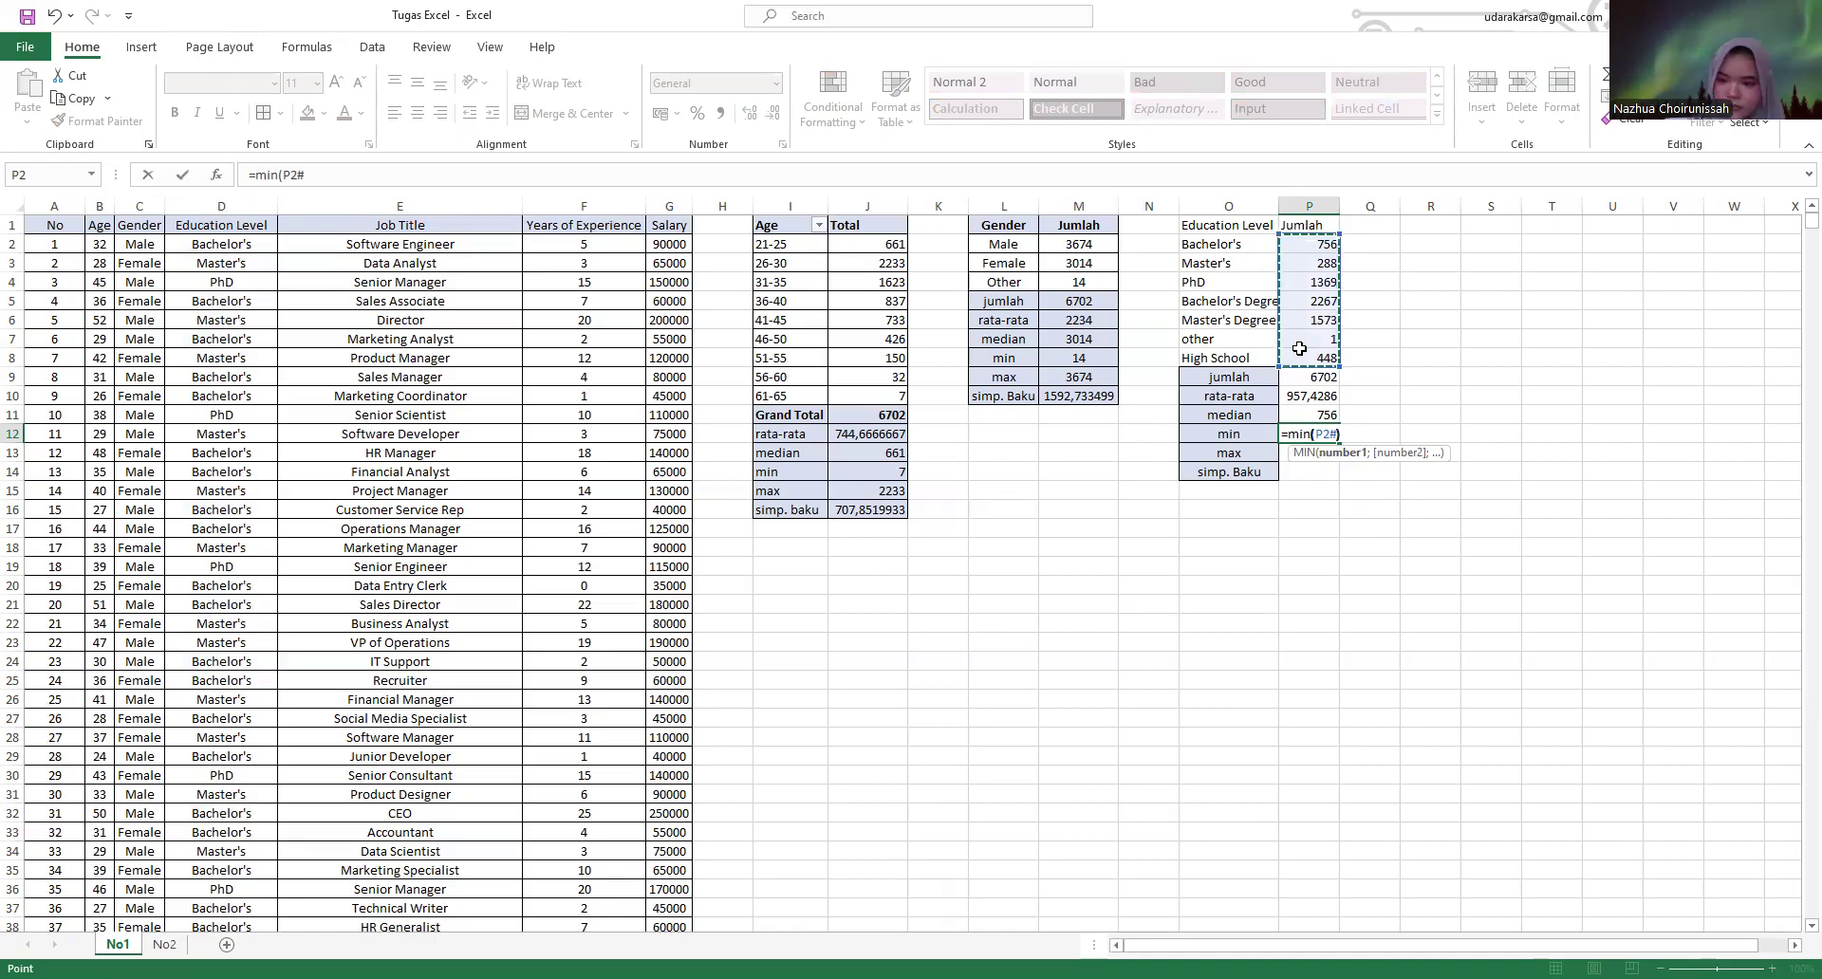
pyautogui.press('Return')
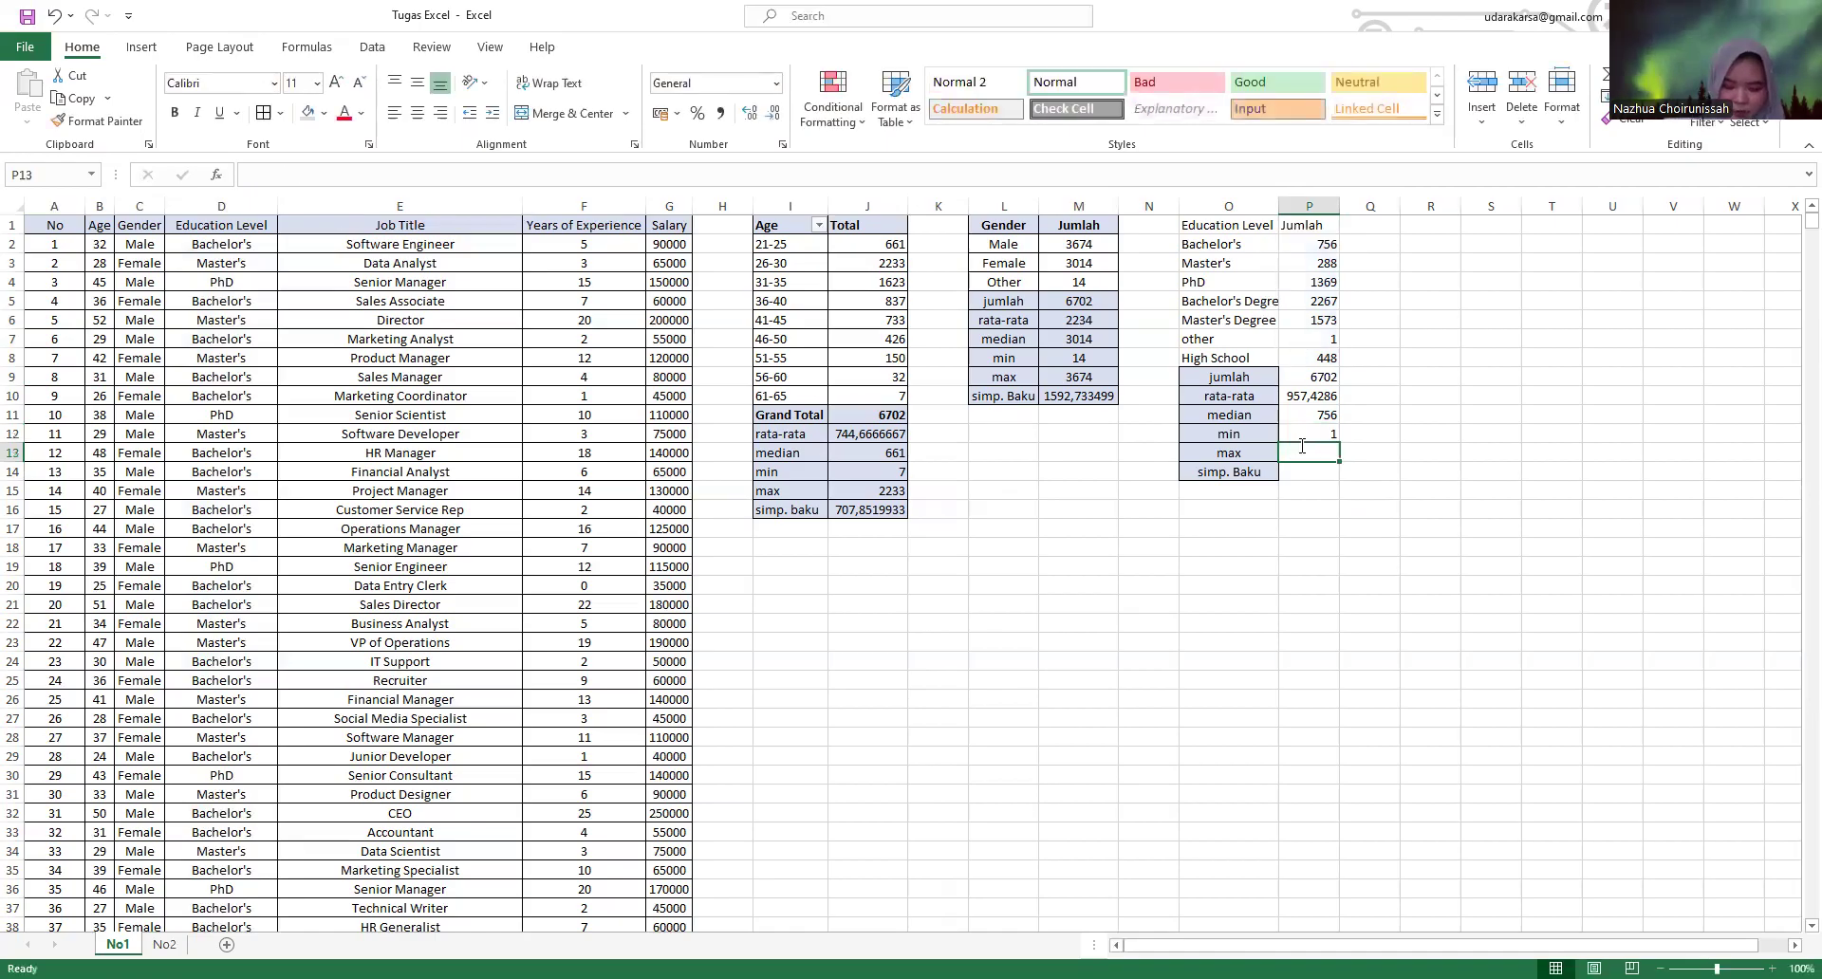
# - In P13, beside max, enter a MAX formula over the education level counts in P2:P8
pyautogui.write('=max(')
pyautogui.click(1303, 245)
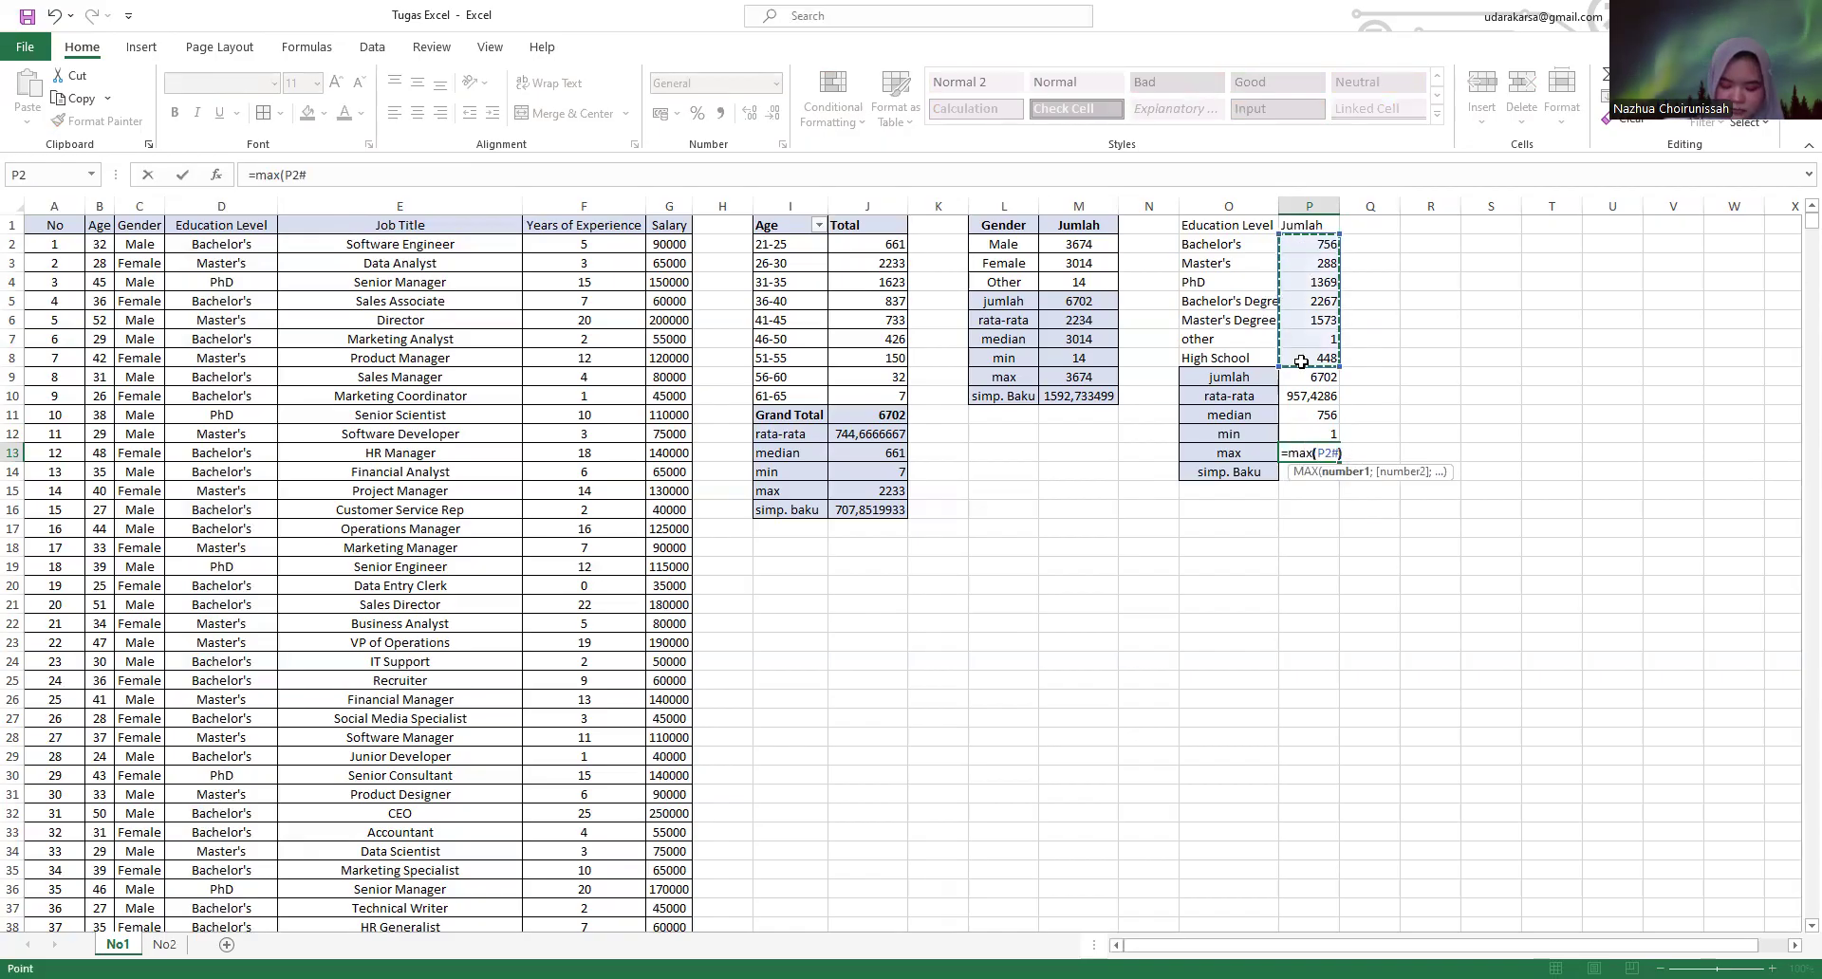
pyautogui.press('Return')
# - In P14, beside simp. Baku, enter a STDEV.P formula over the education level counts in P2:P8
pyautogui.write('=stde')
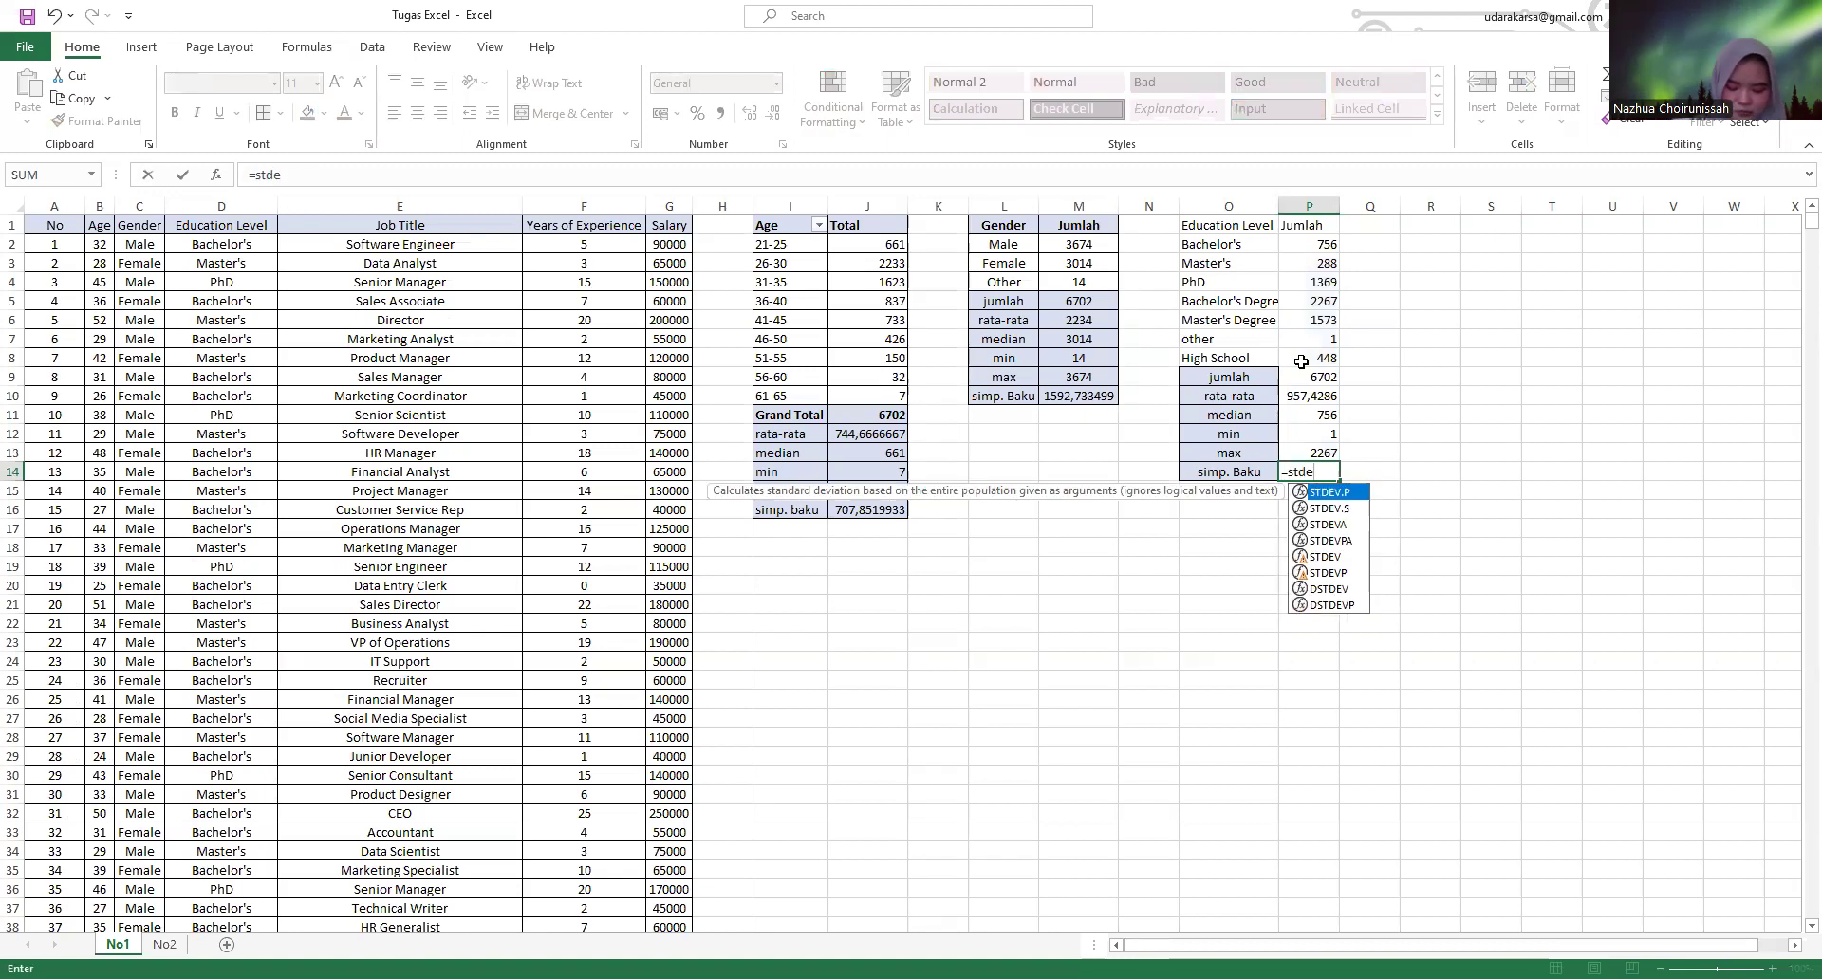
pyautogui.write('v')
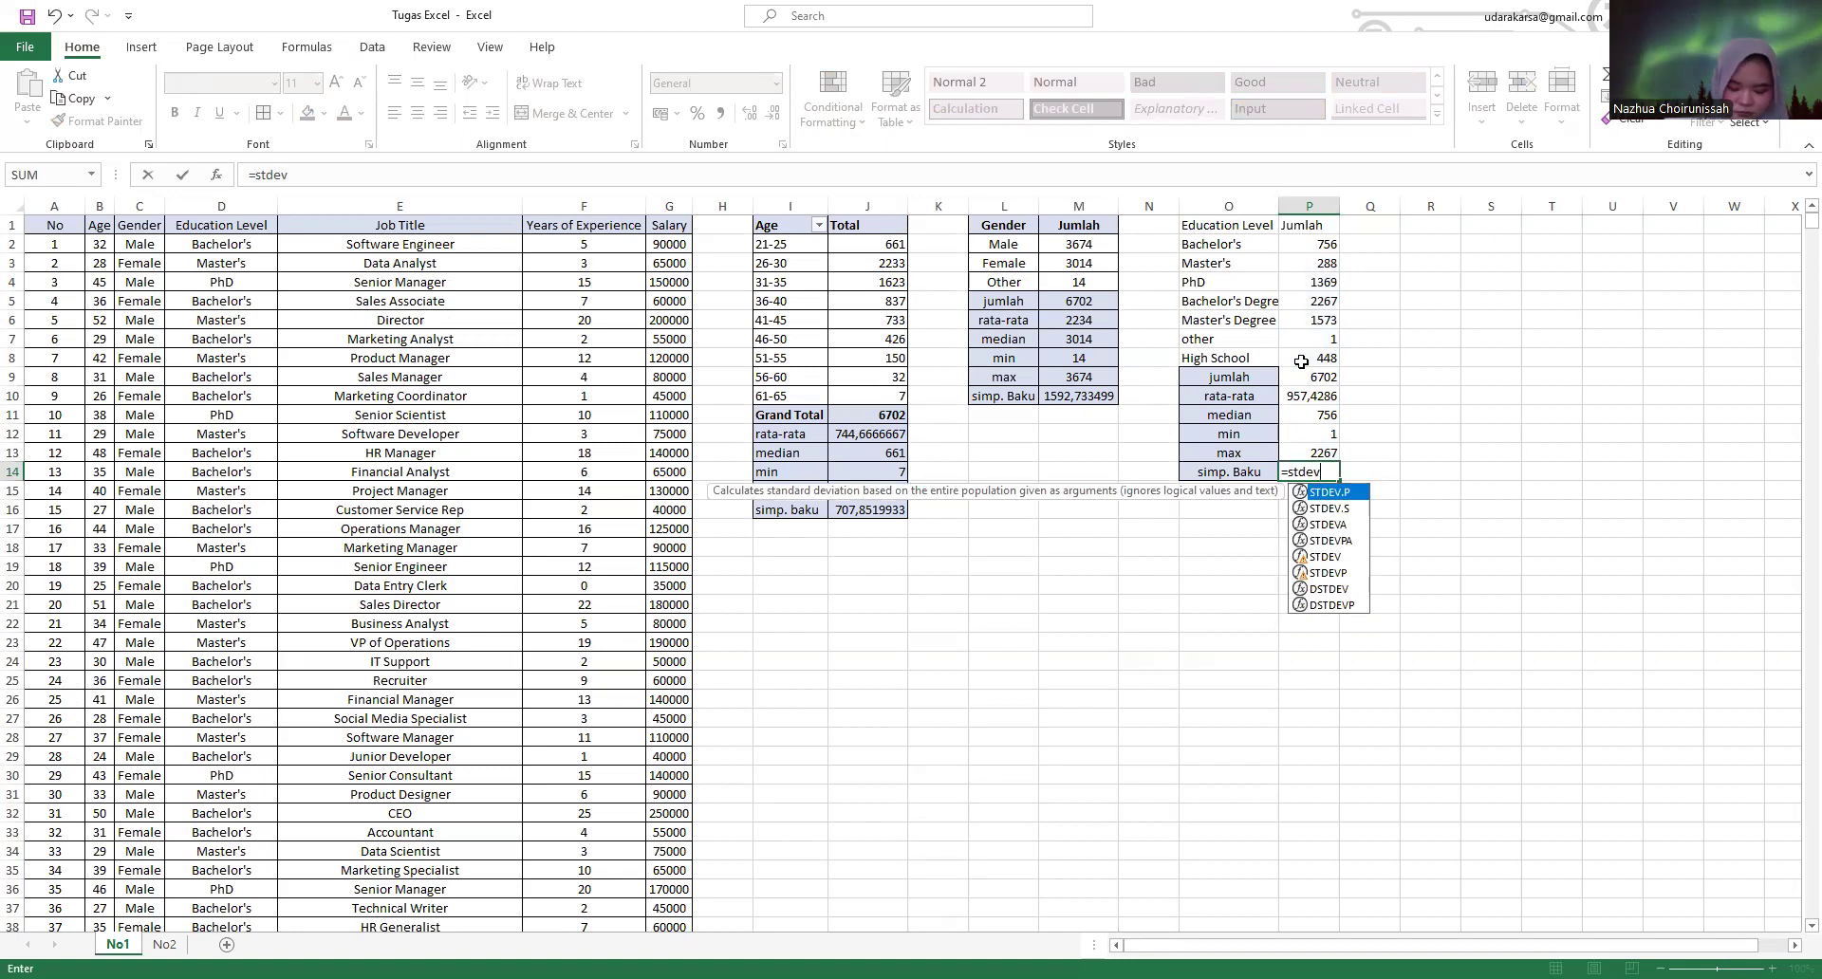
pyautogui.write('.p')
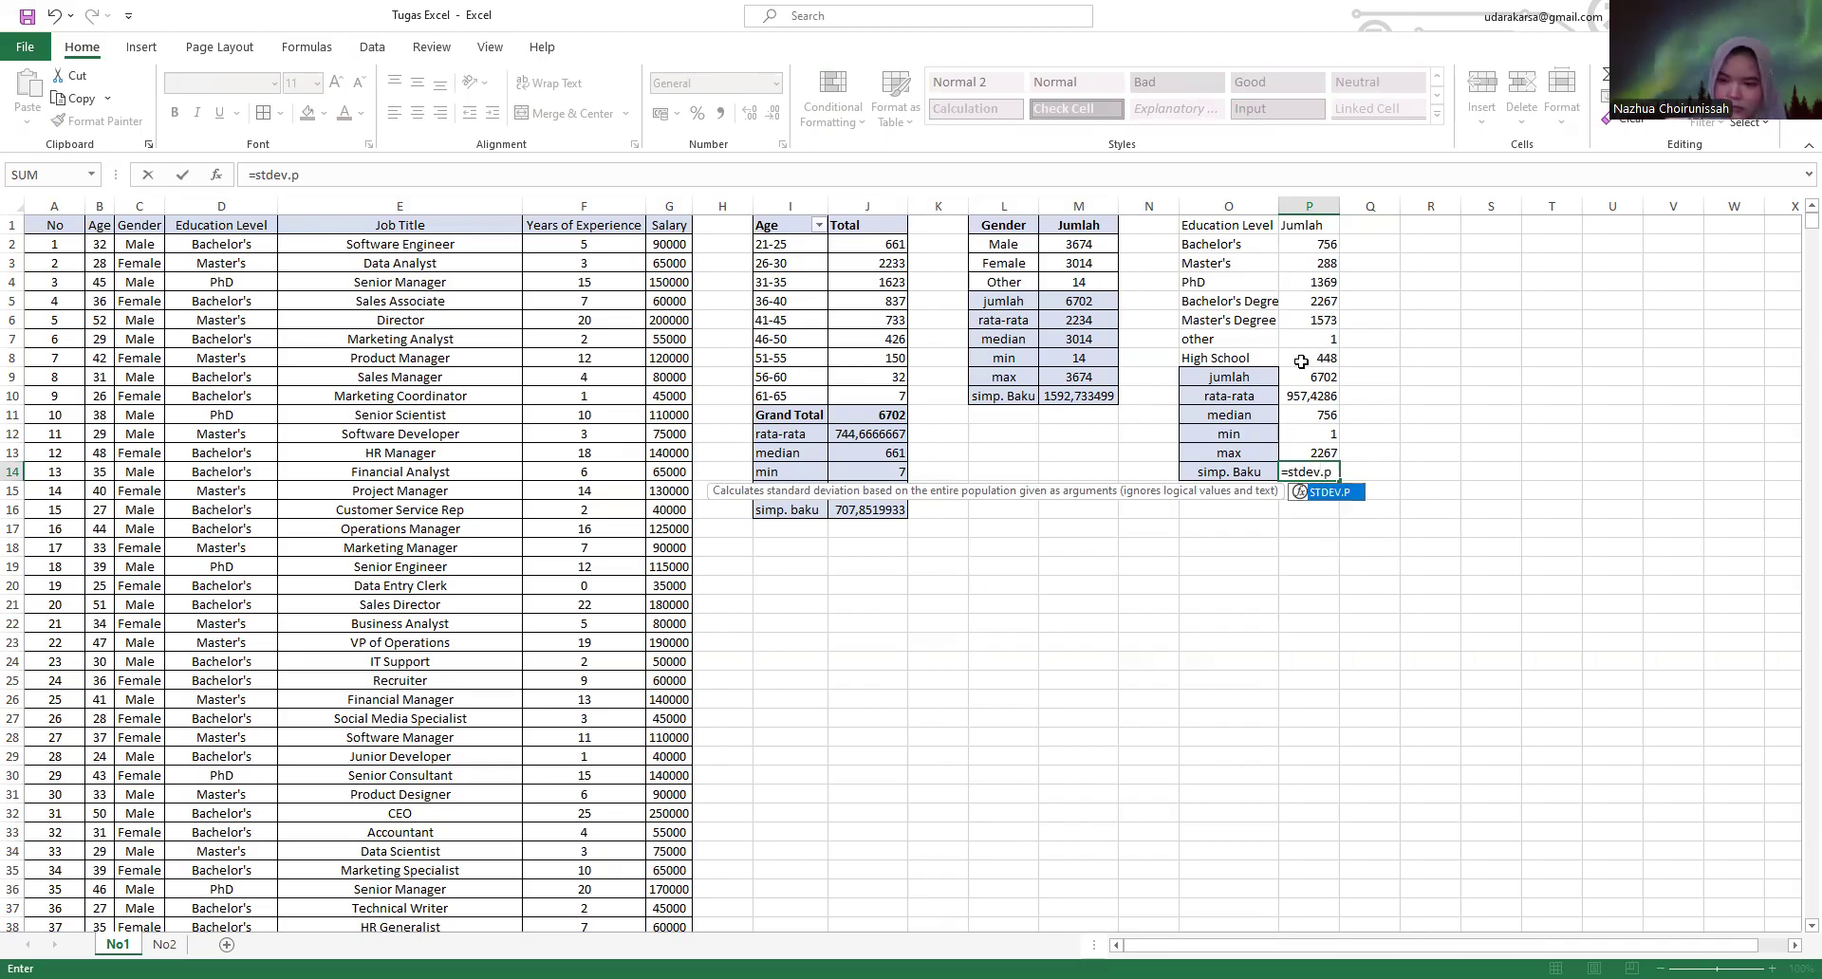
pyautogui.write('(')
pyautogui.click(1310, 246)
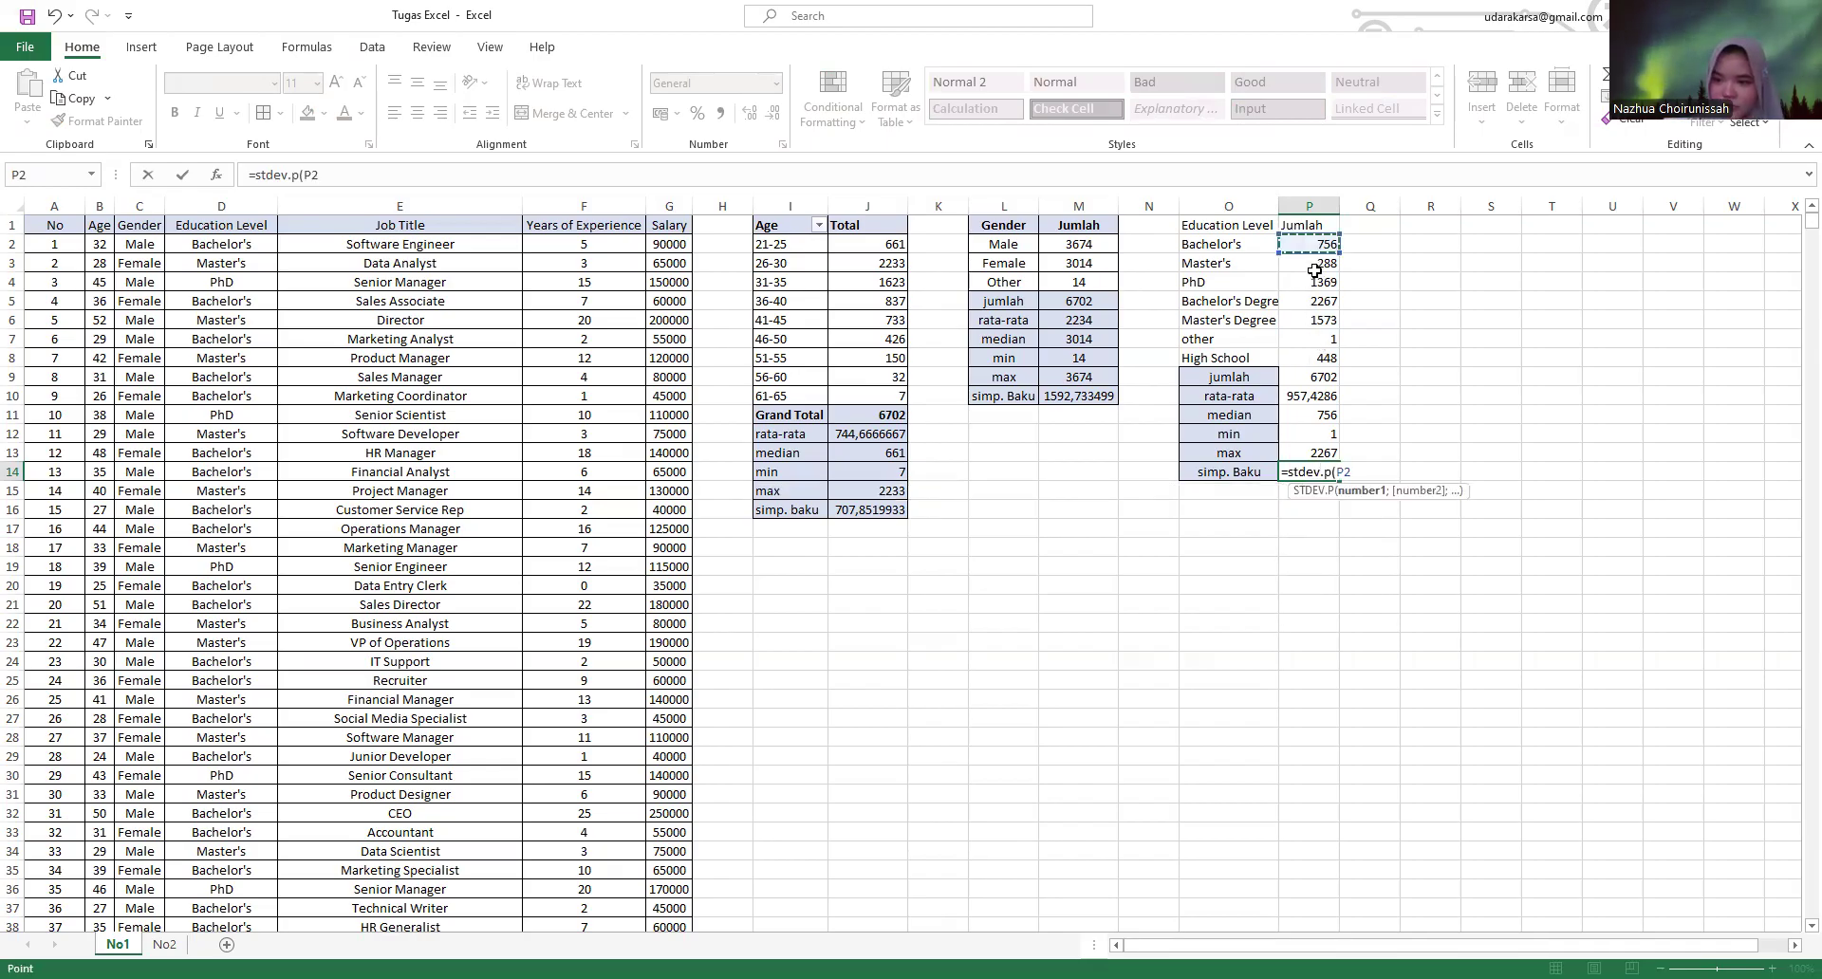
pyautogui.keyDown('shift'); pyautogui.click(1311, 350); pyautogui.keyUp('shift')
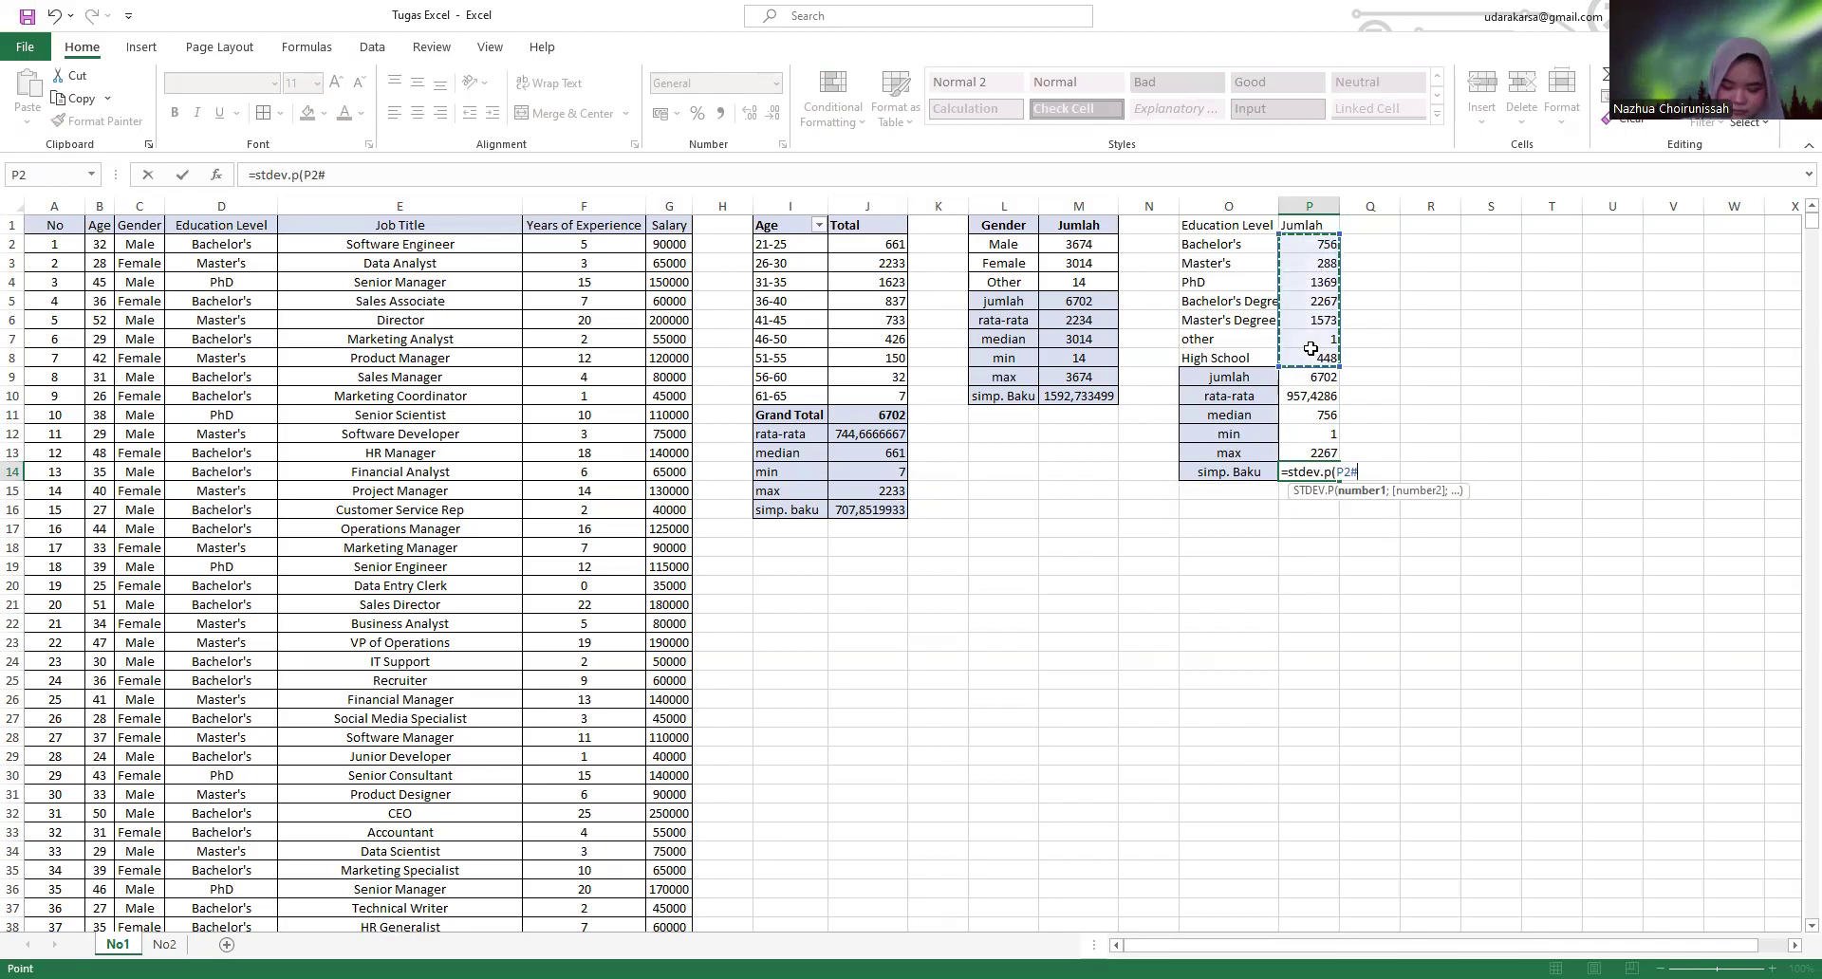
pyautogui.write(')')
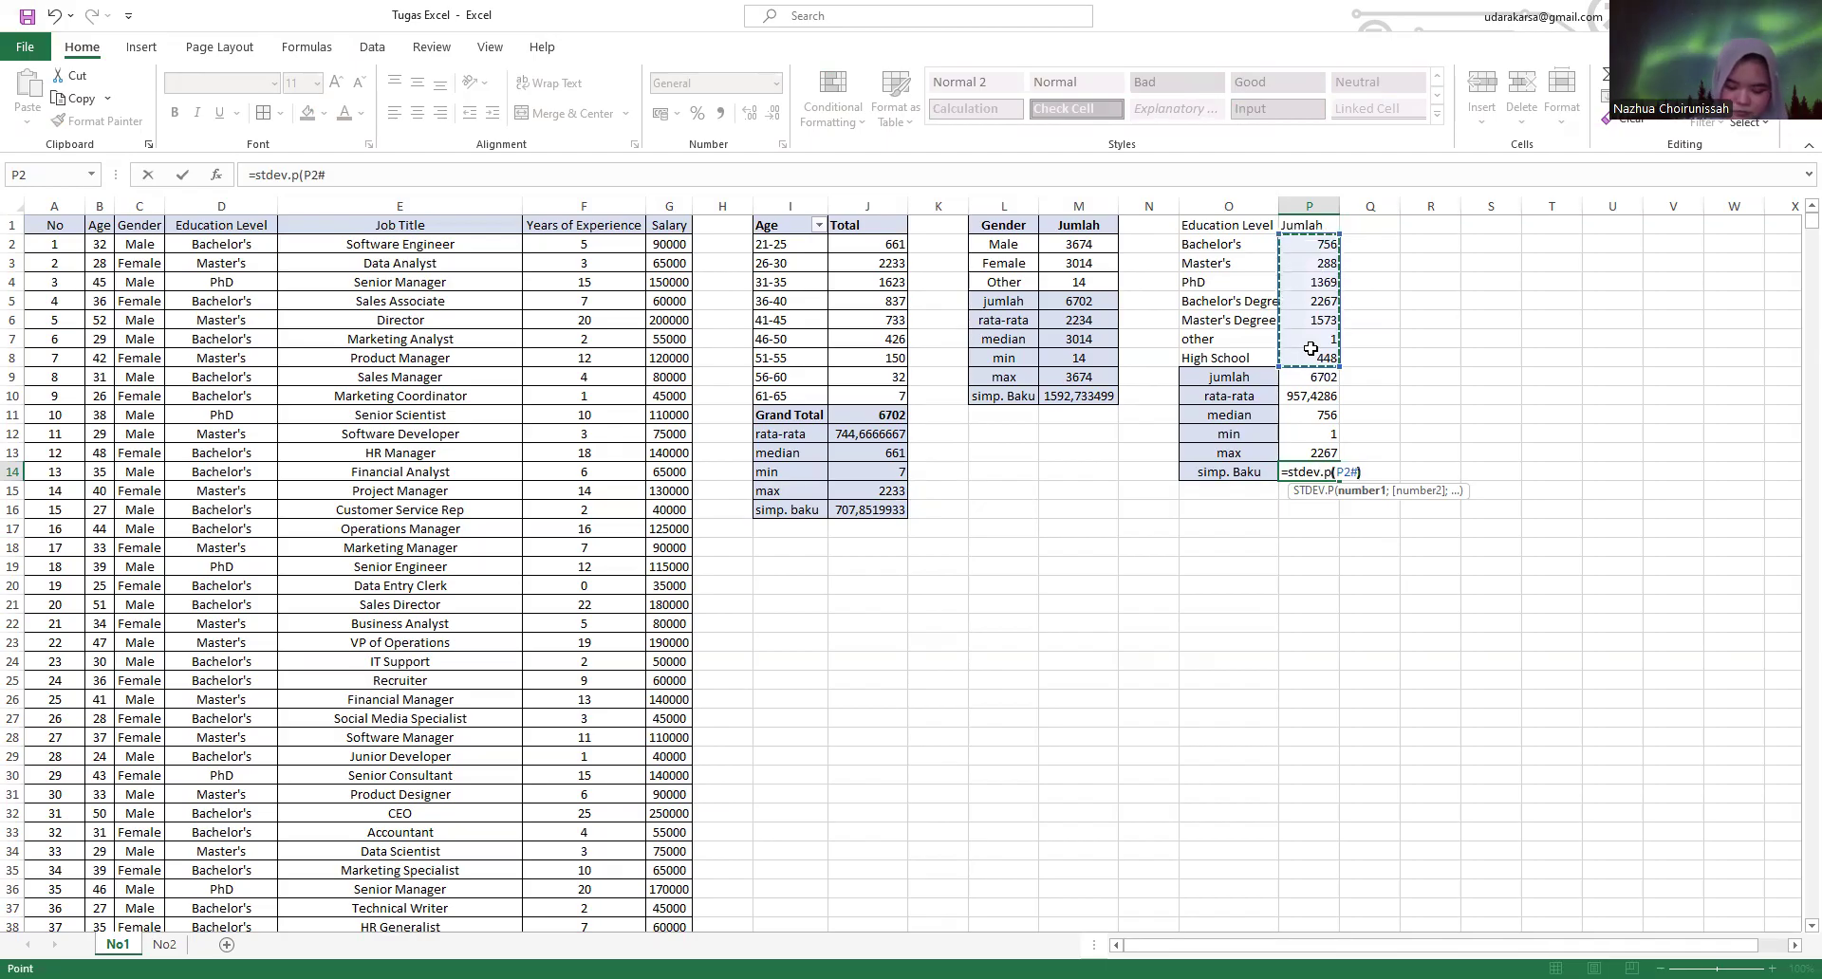
pyautogui.press('Return')
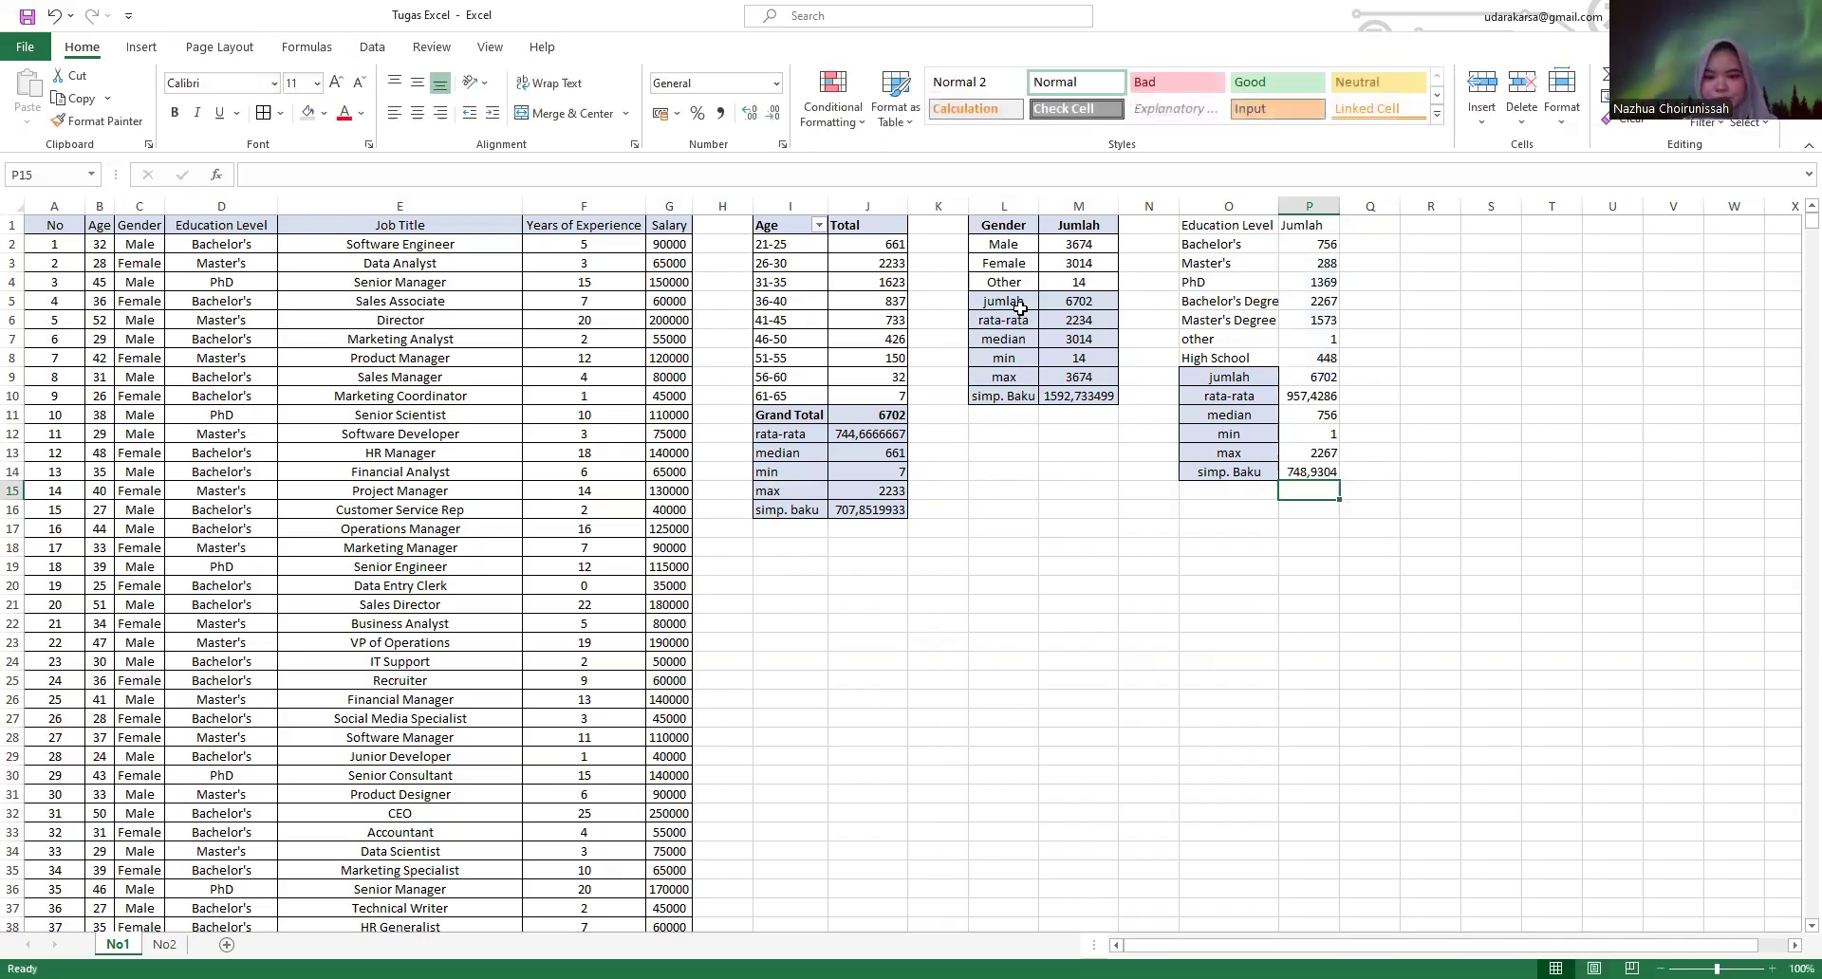
# - Centre the contents of the Education Level table, O1:P14, and put borders around all its cells
pyautogui.click(1000, 302)
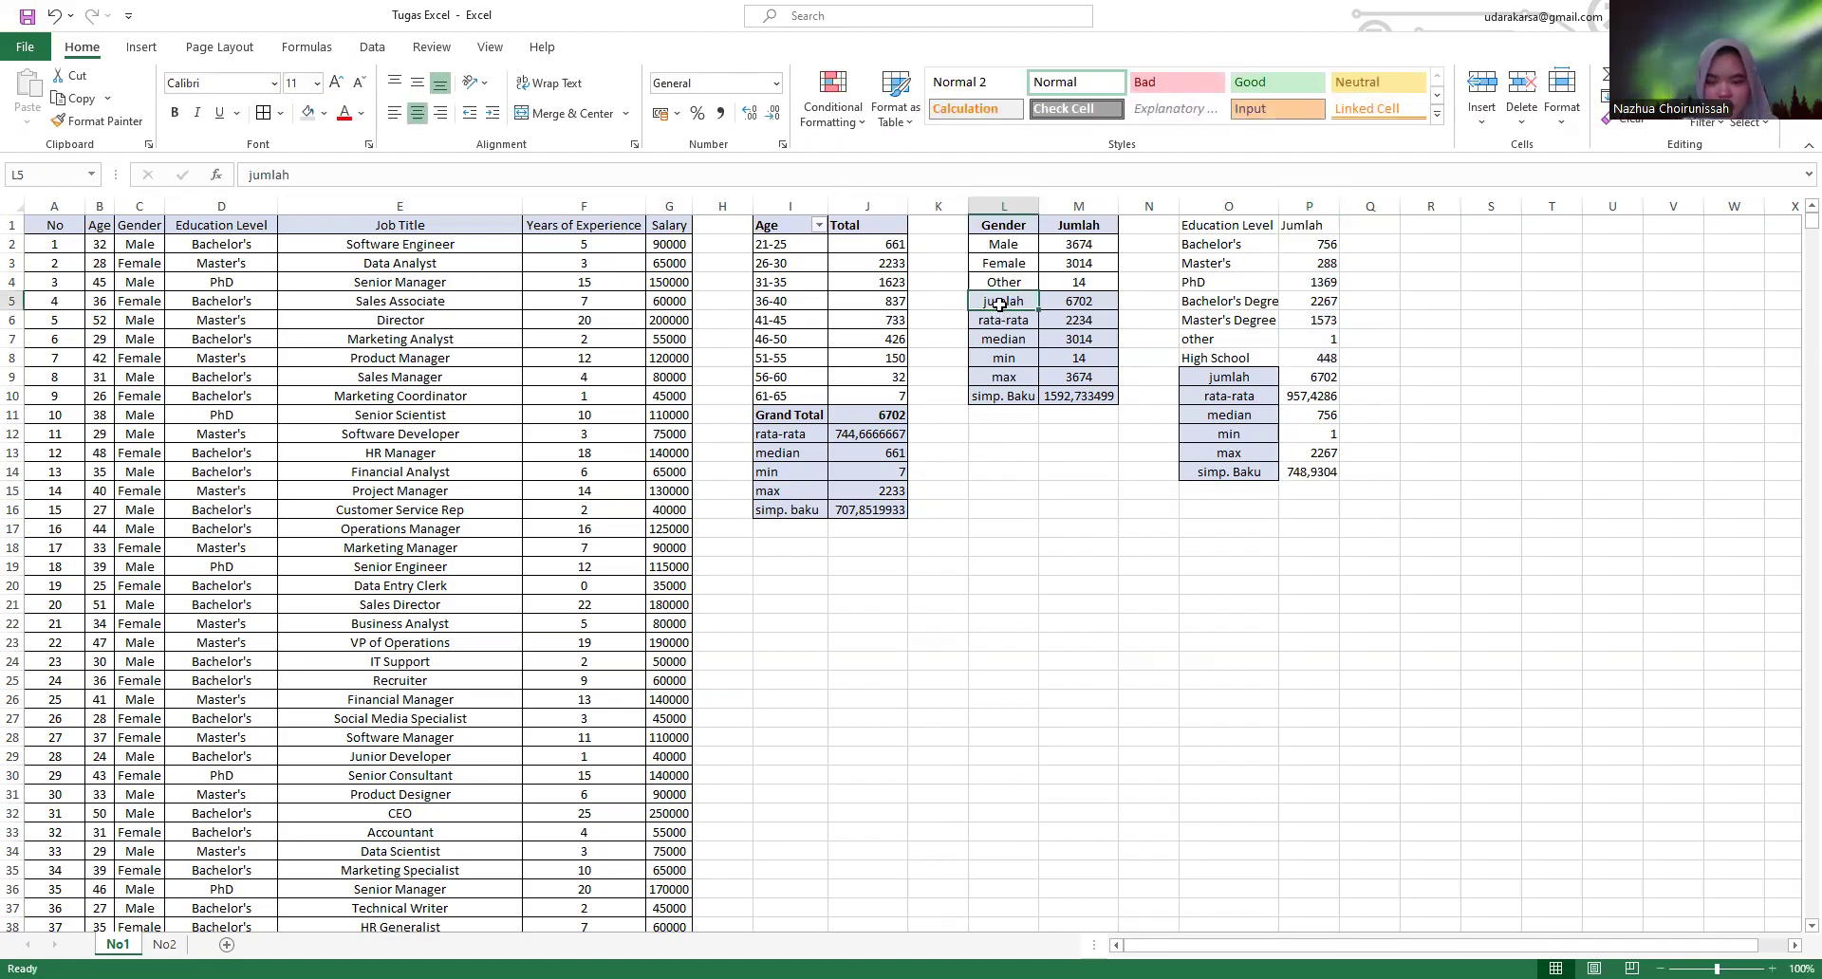
pyautogui.doubleClick(1025, 308)
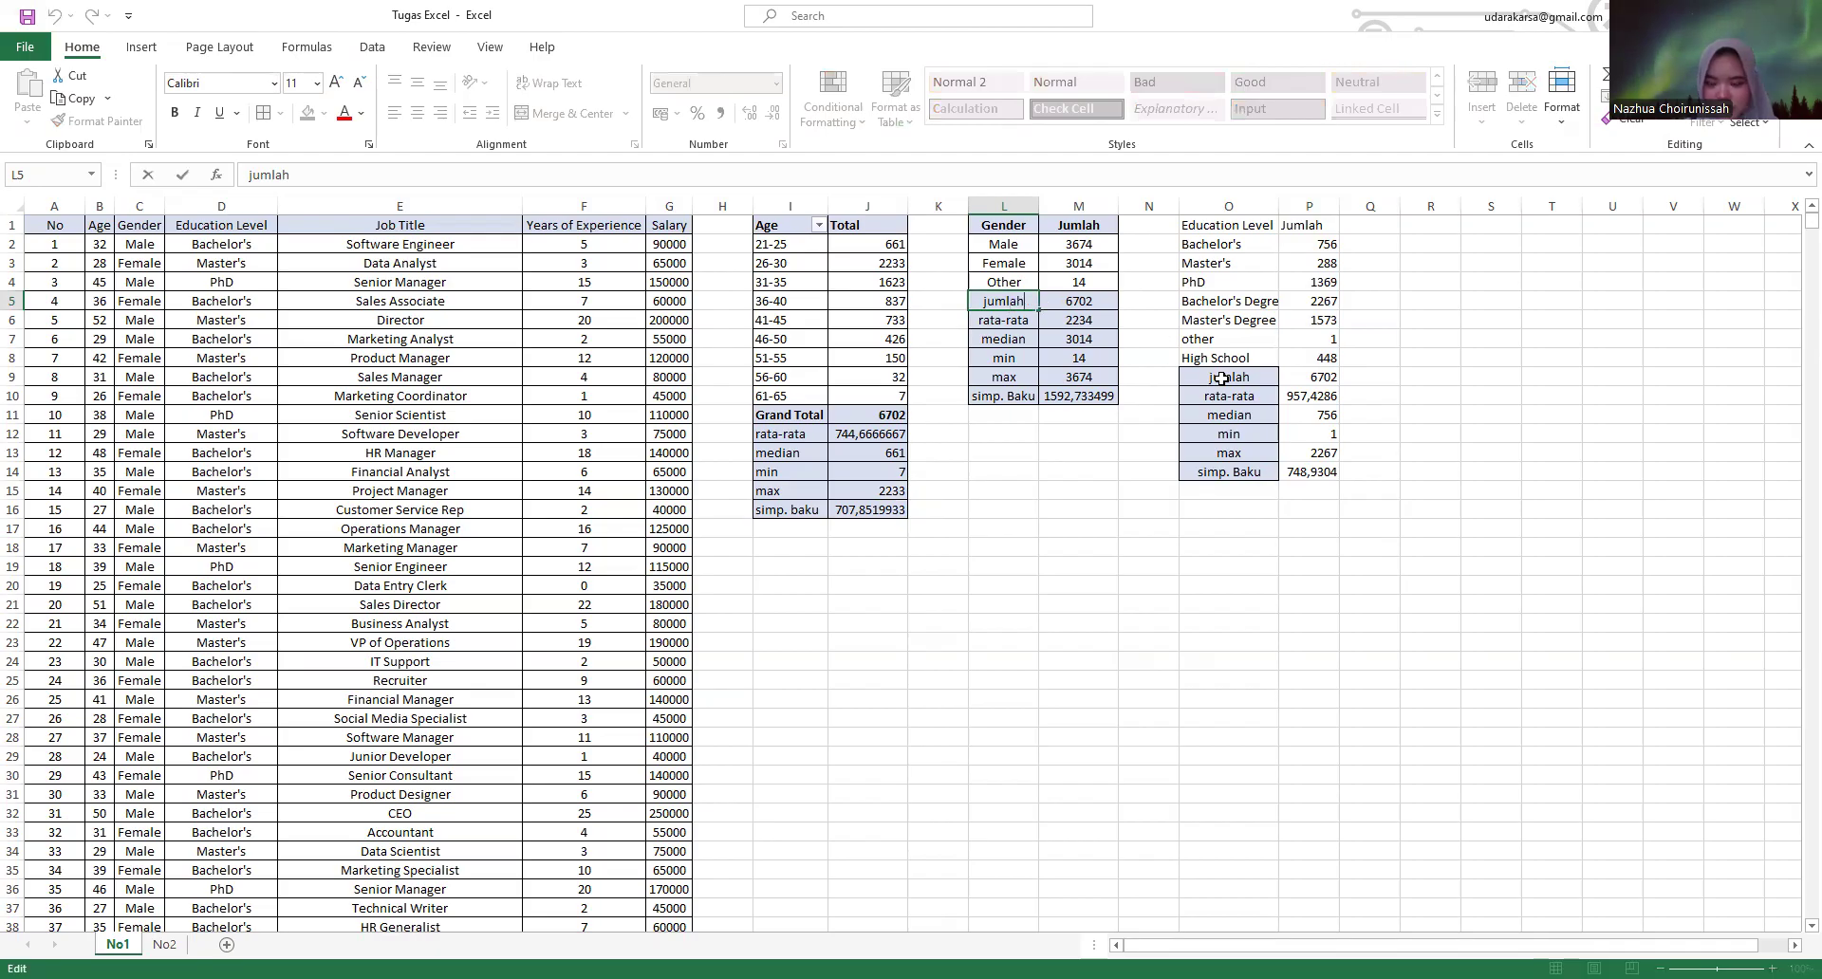
pyautogui.moveTo(1193, 224); pyautogui.dragTo(1337, 475)
pyautogui.doubleClick(1222, 227)
pyautogui.click(1313, 376)
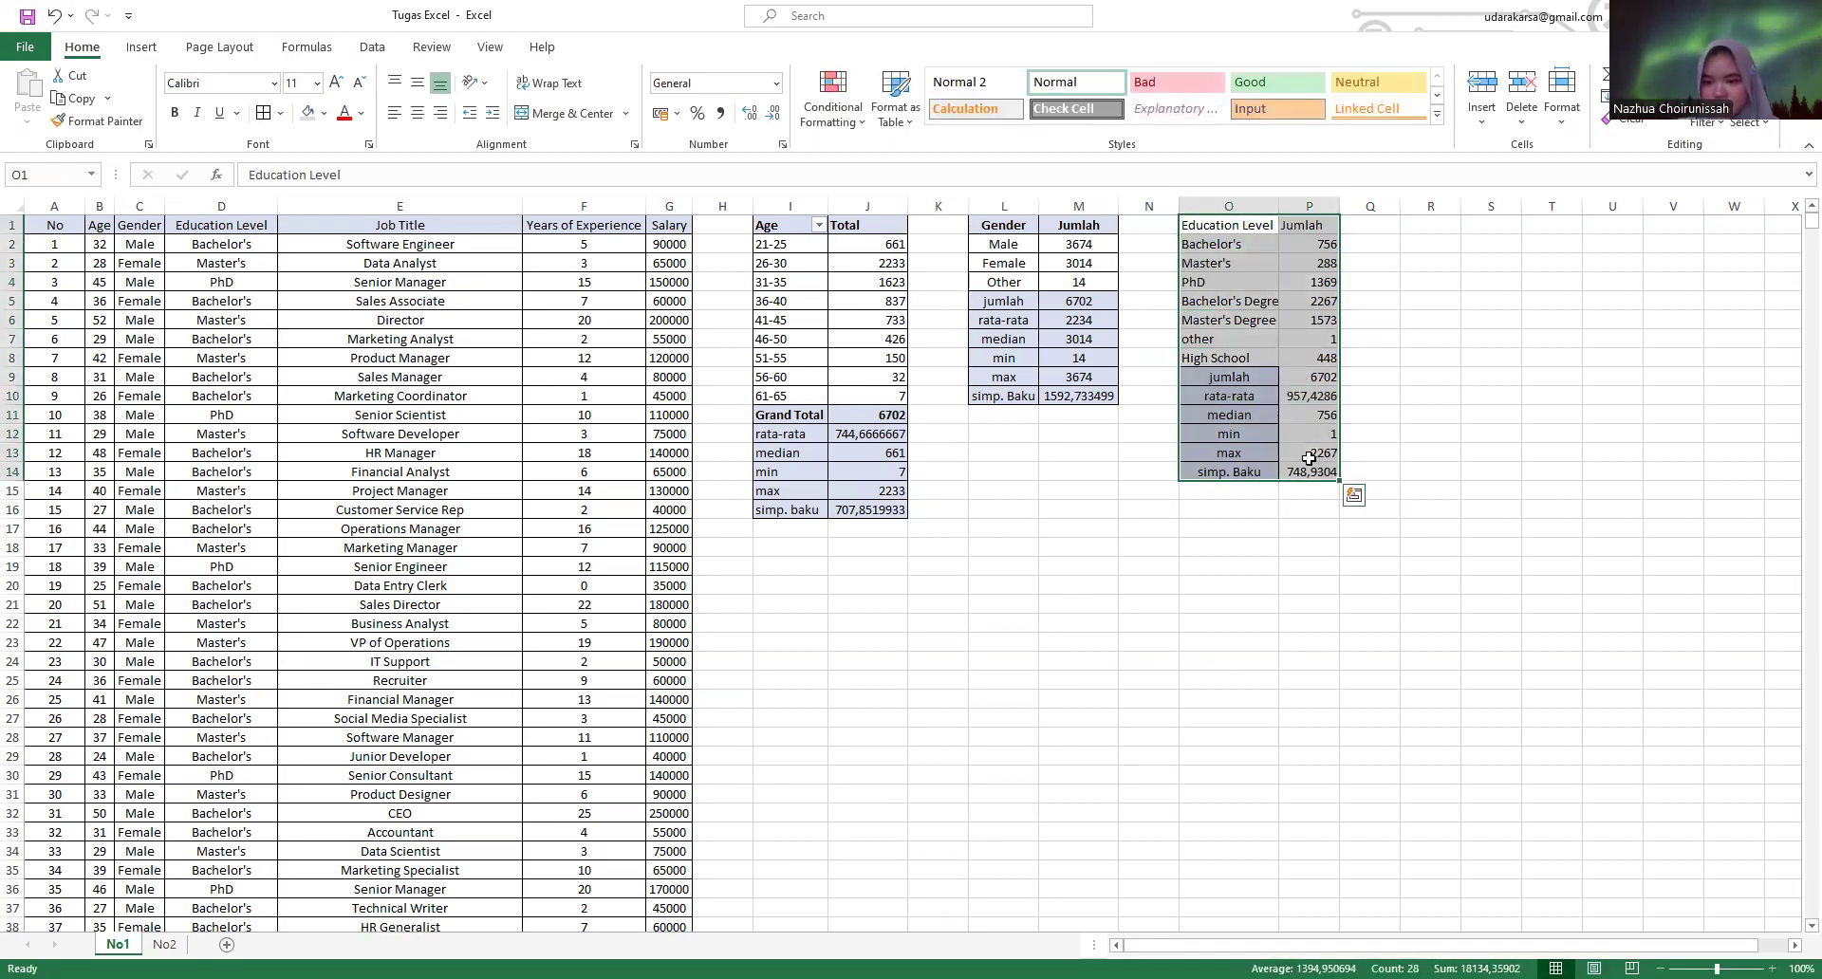
pyautogui.click(417, 113)
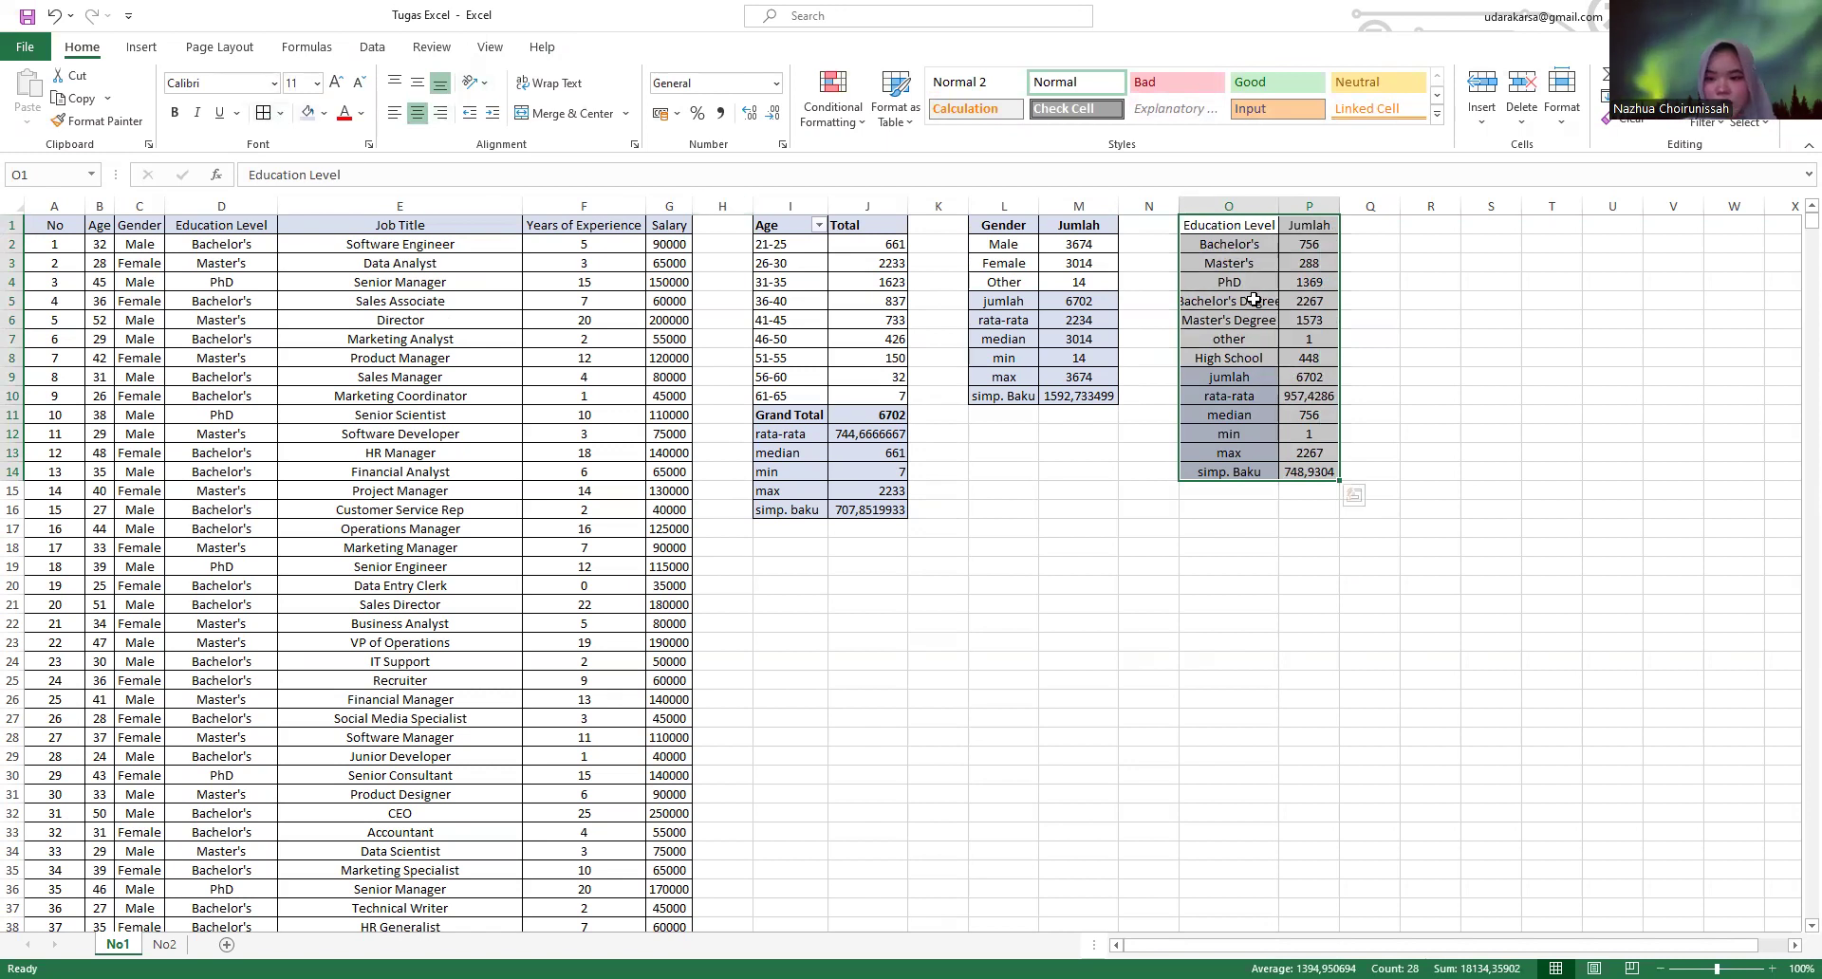
# - Fill the header cells O1:P1 and the statistic values P9:P14 with light blue, and make the header bold
pyautogui.moveTo(1234, 232); pyautogui.dragTo(1306, 226)
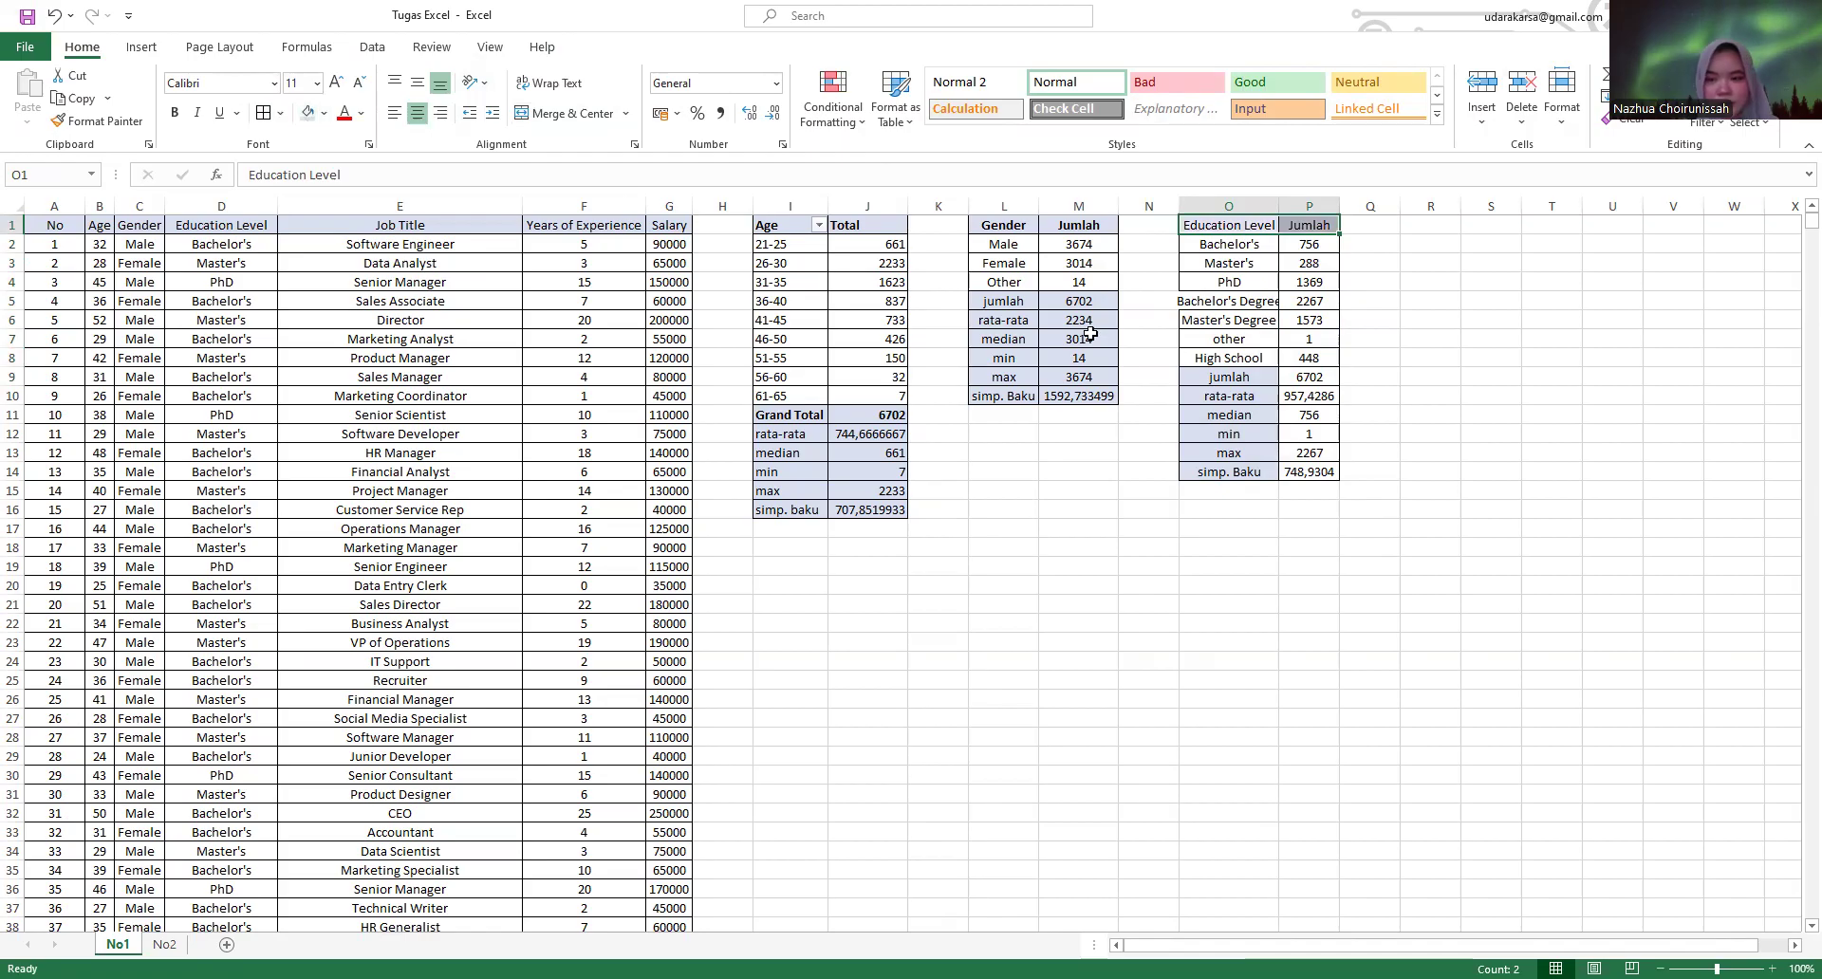
pyautogui.moveTo(1309, 376); pyautogui.dragTo(1308, 471)
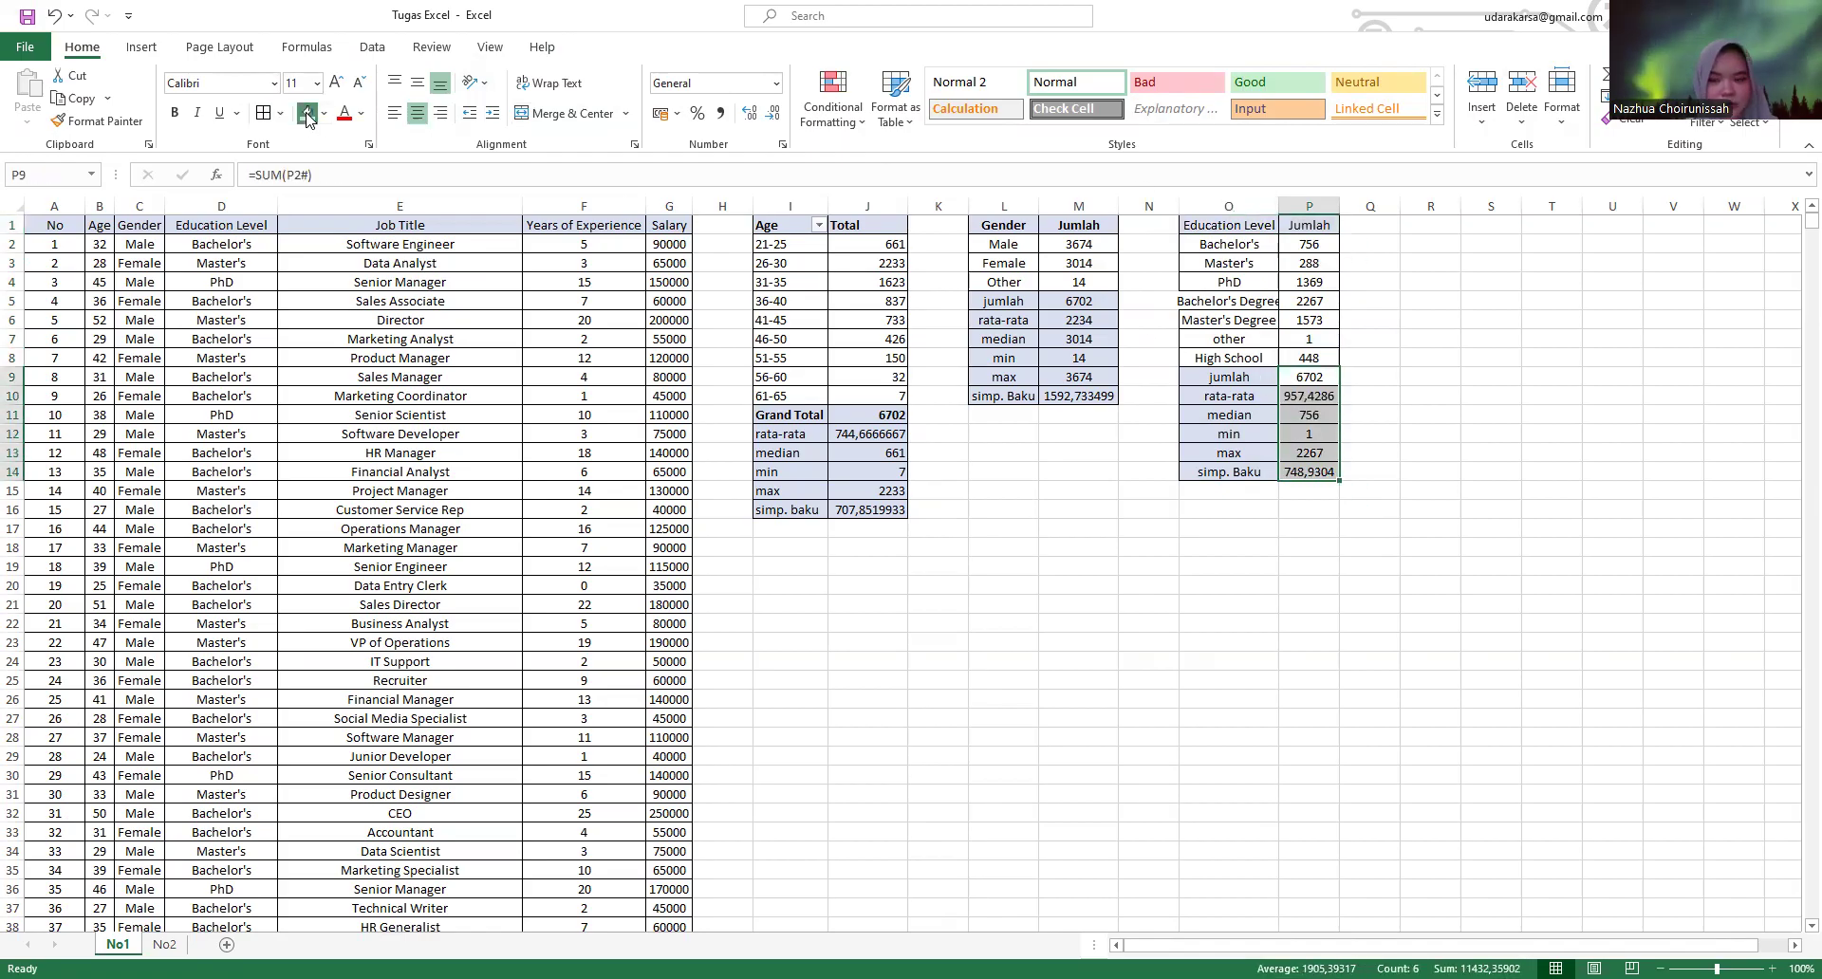
pyautogui.click(311, 115)
pyautogui.click(1424, 226)
pyautogui.moveTo(1251, 228); pyautogui.dragTo(1309, 226)
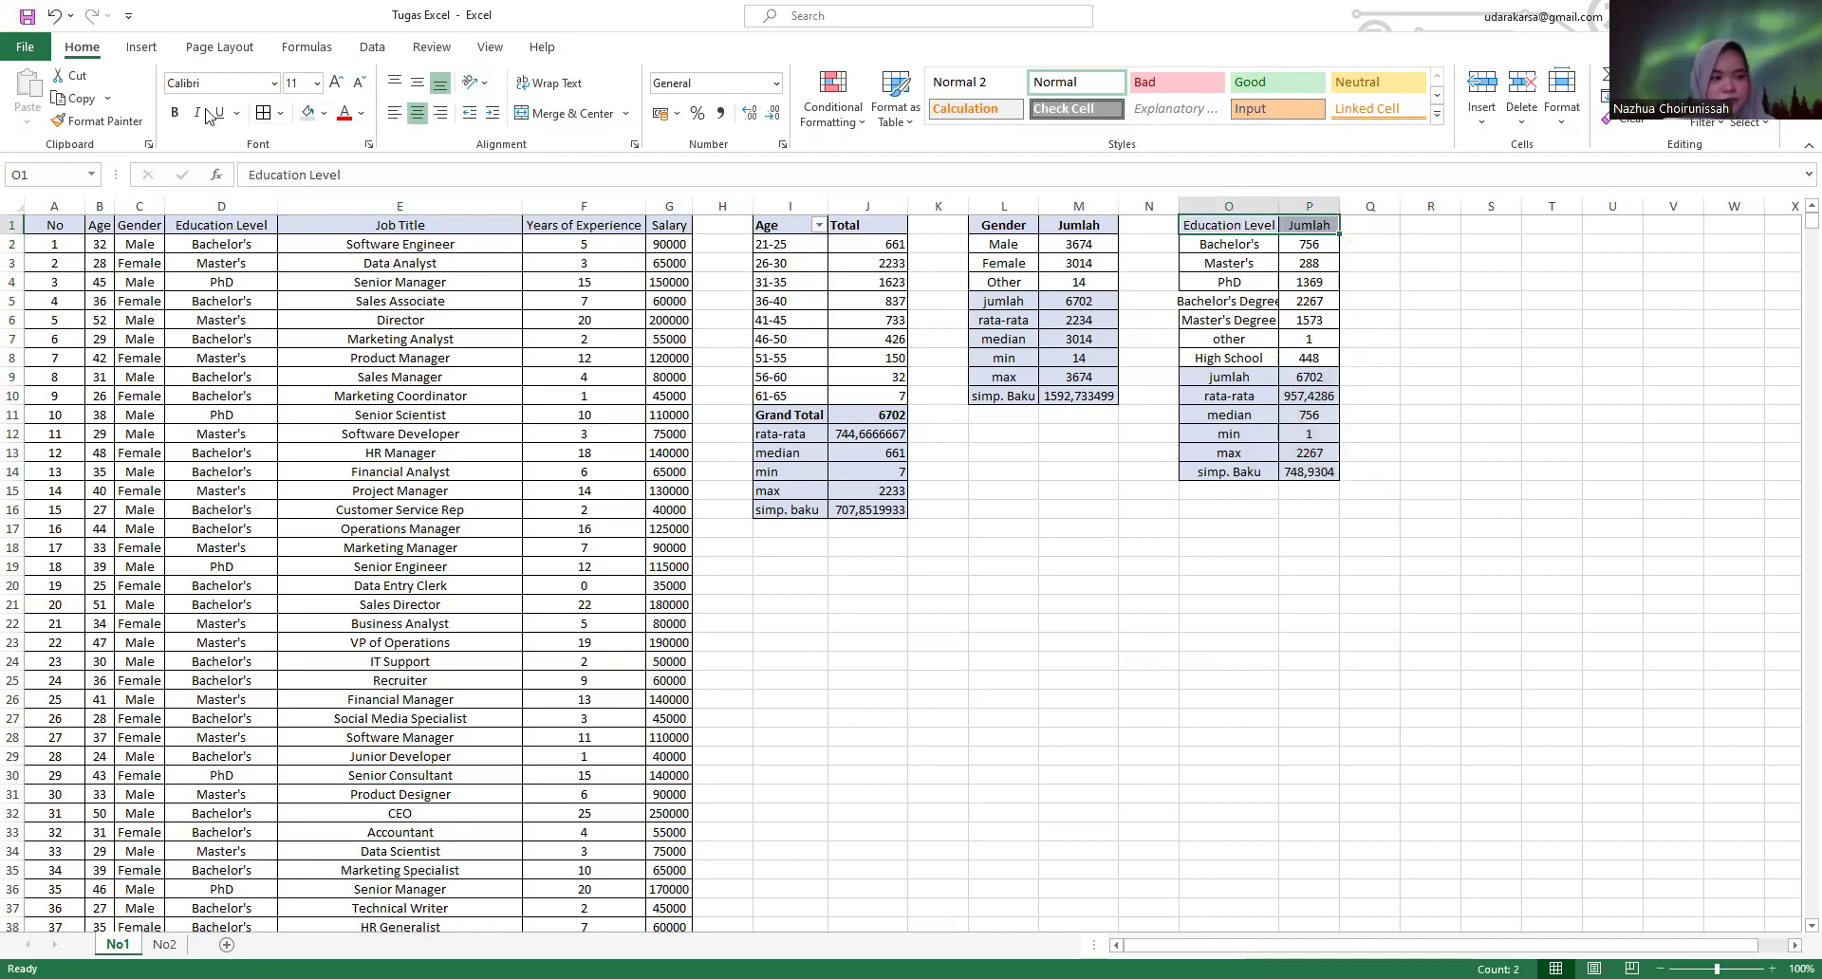
pyautogui.click(175, 112)
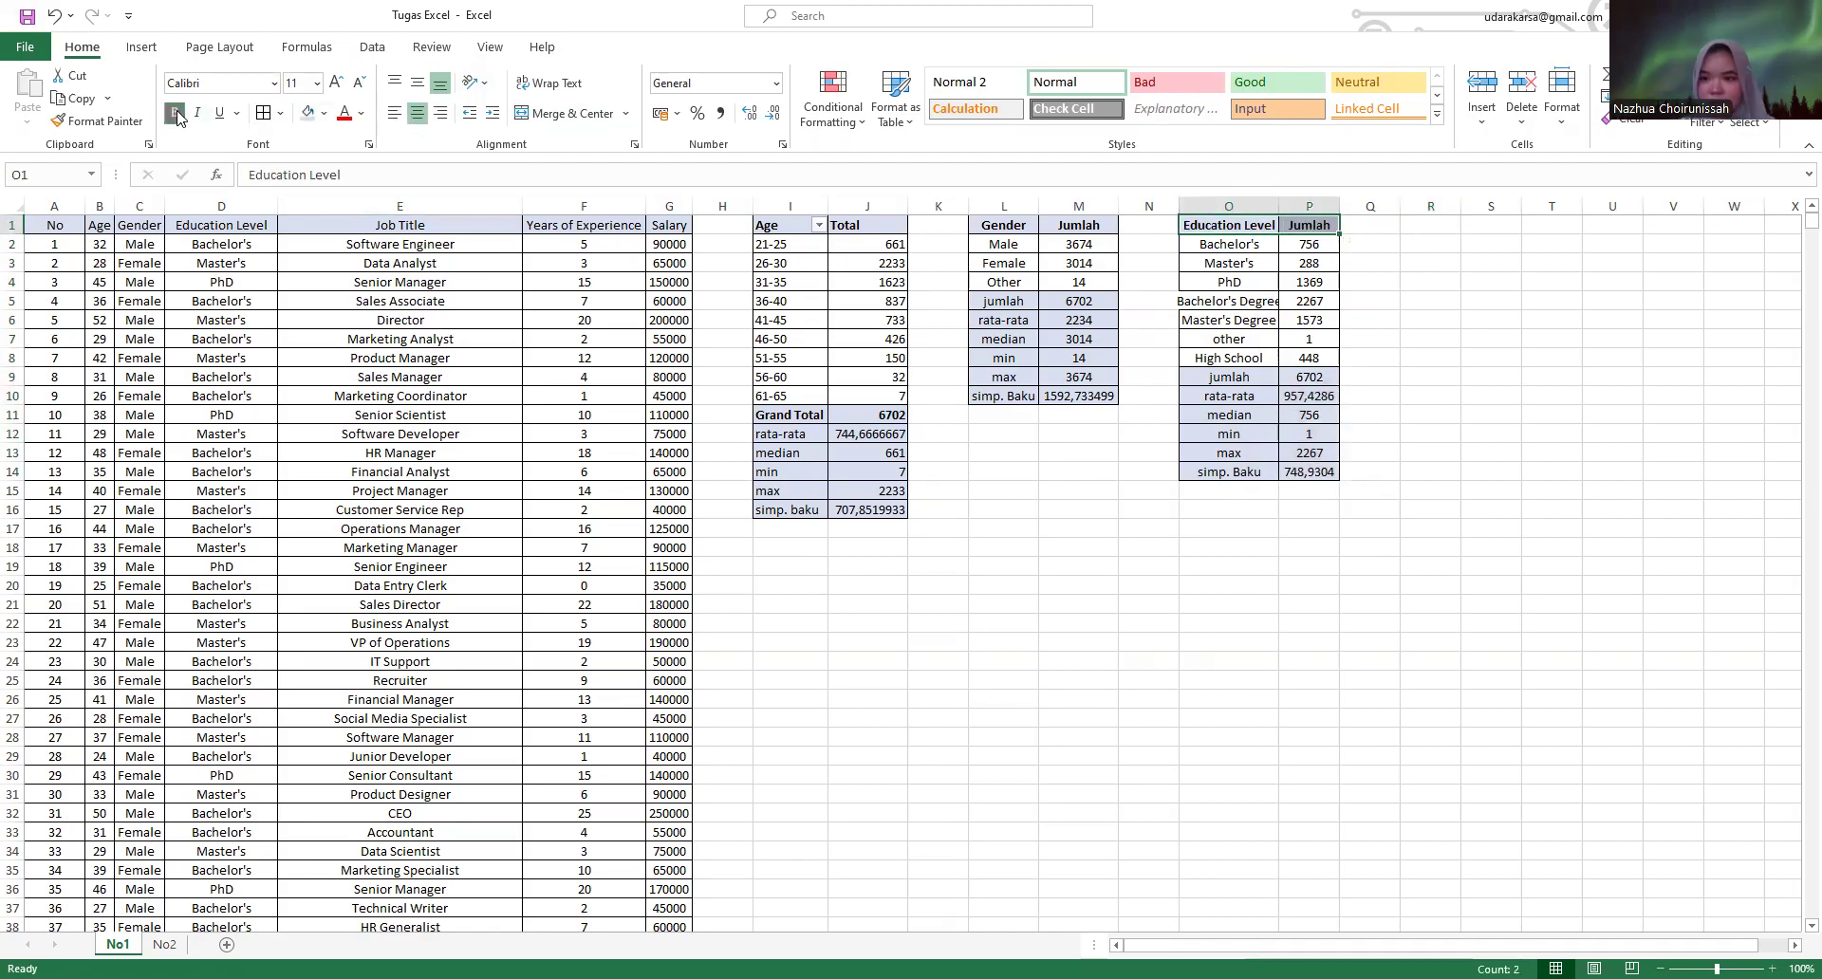
# - Start a new table with the bold headers Job title in R1 and Jumlah in S1
pyautogui.click(1445, 229)
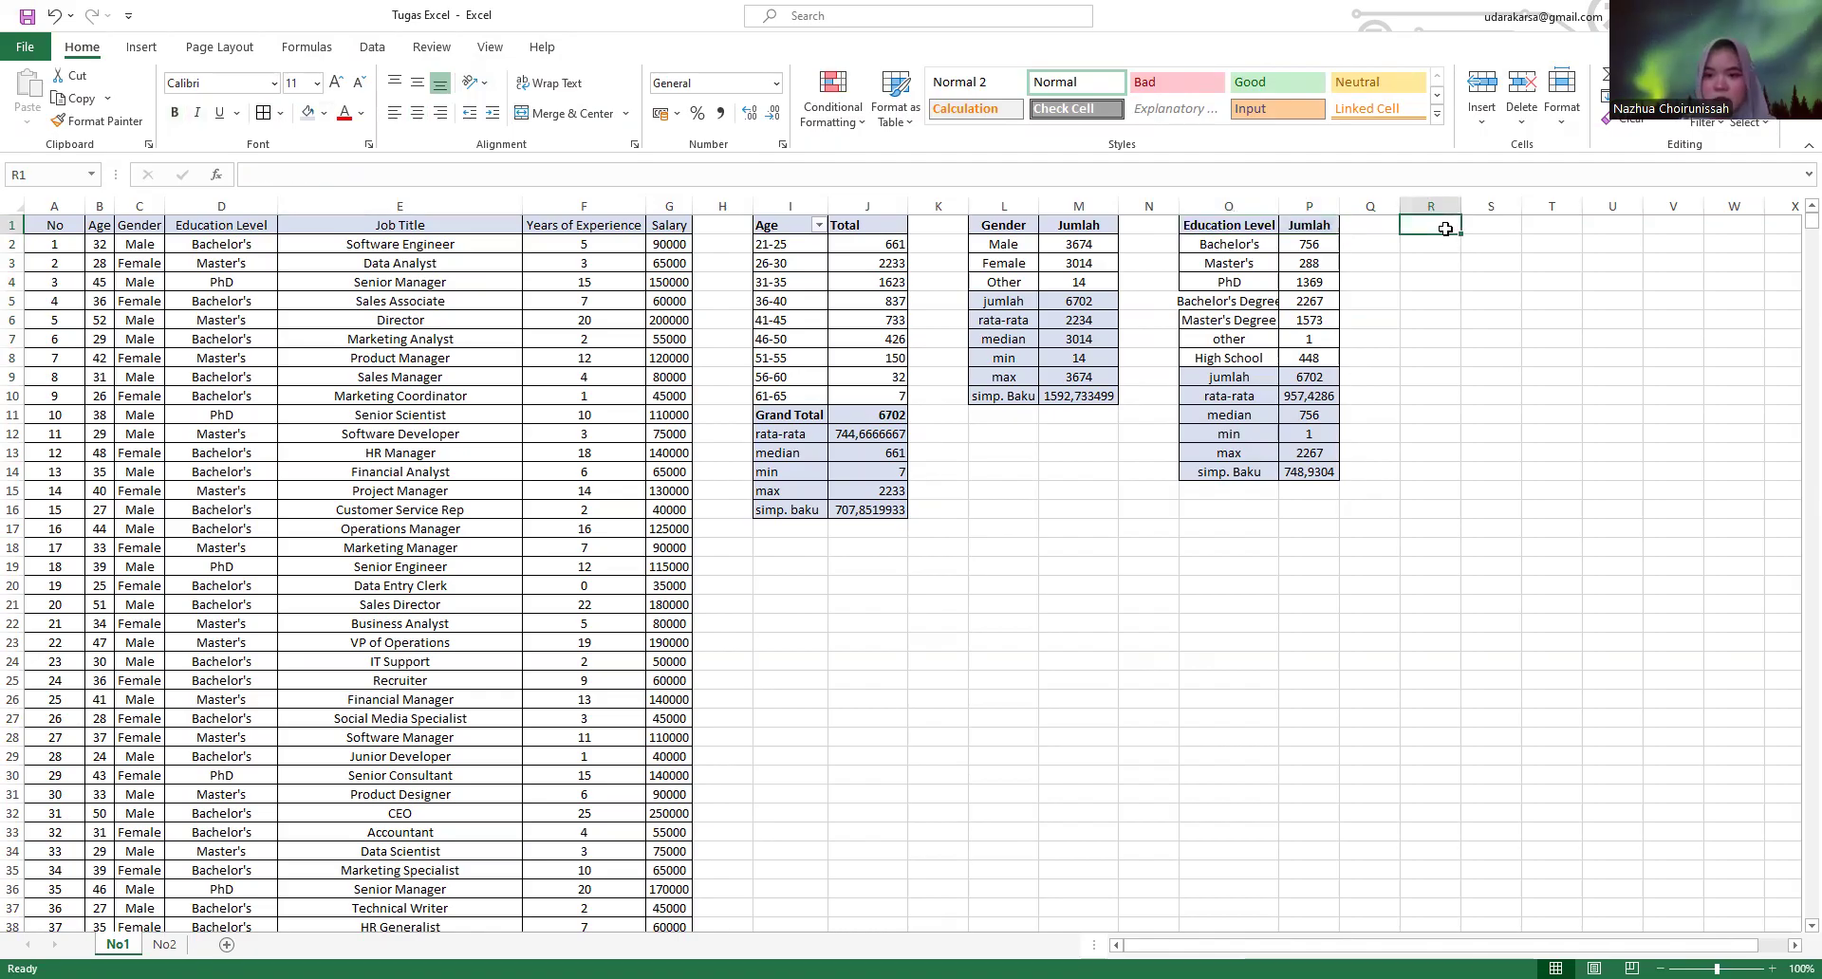
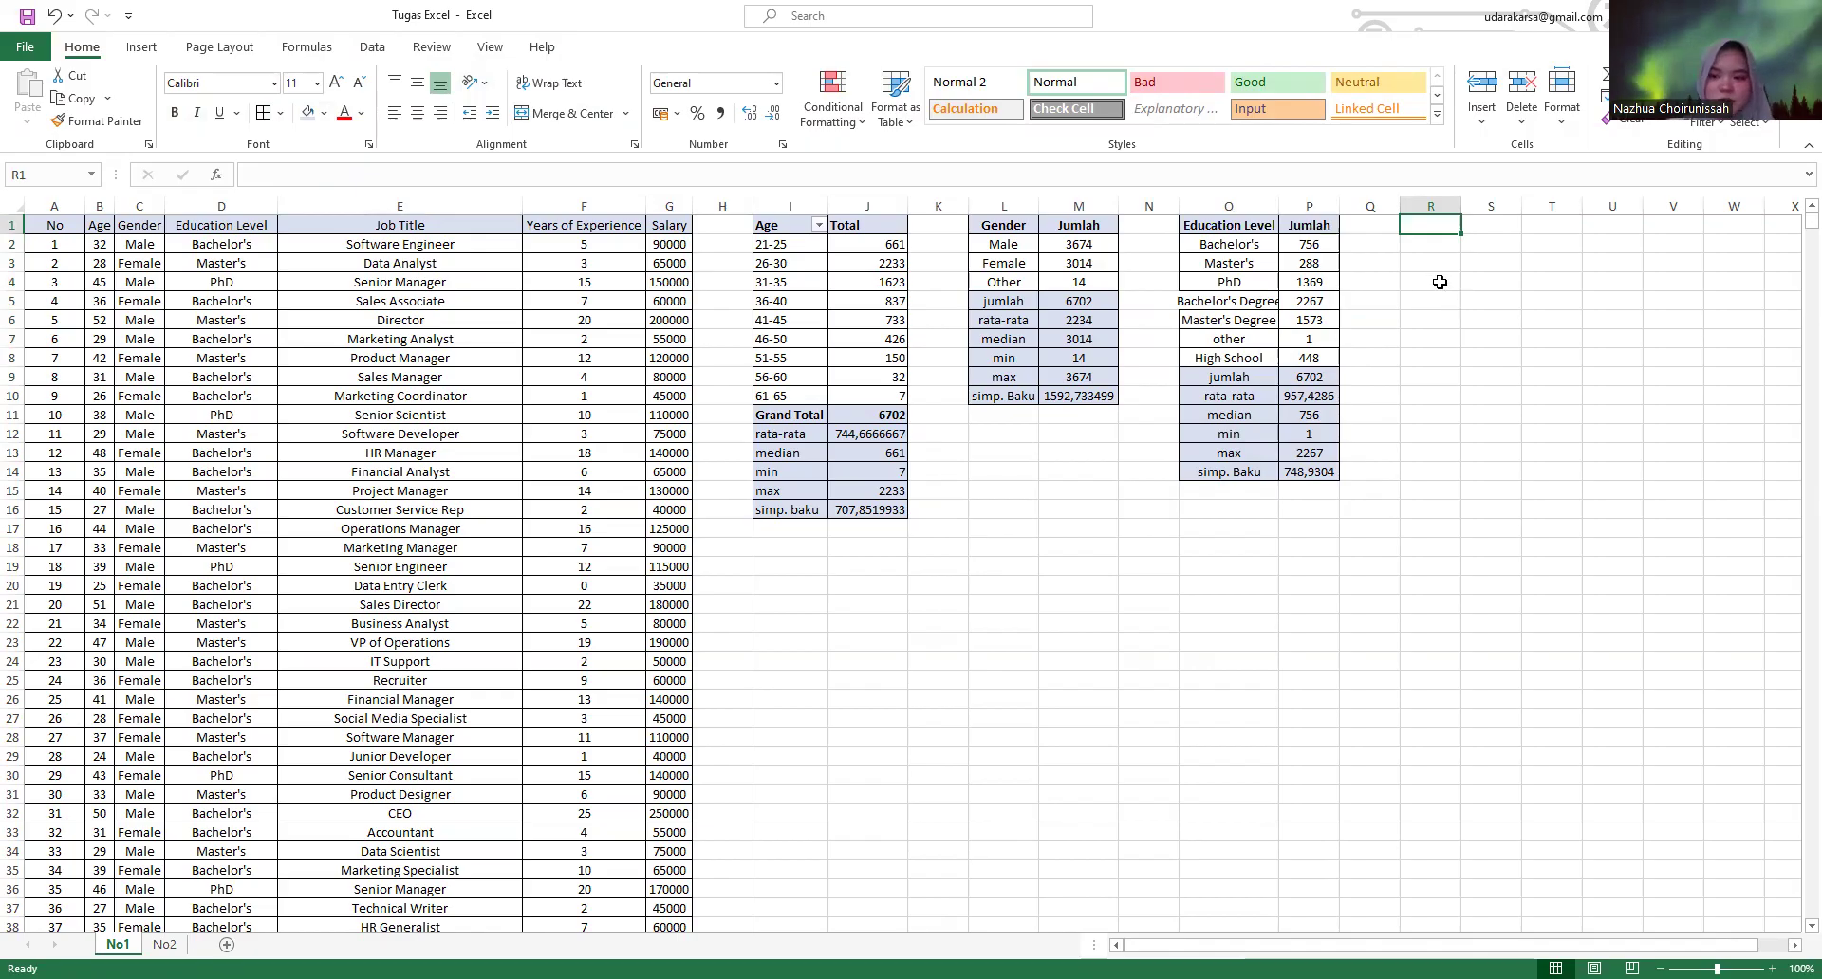
pyautogui.write('Jo')
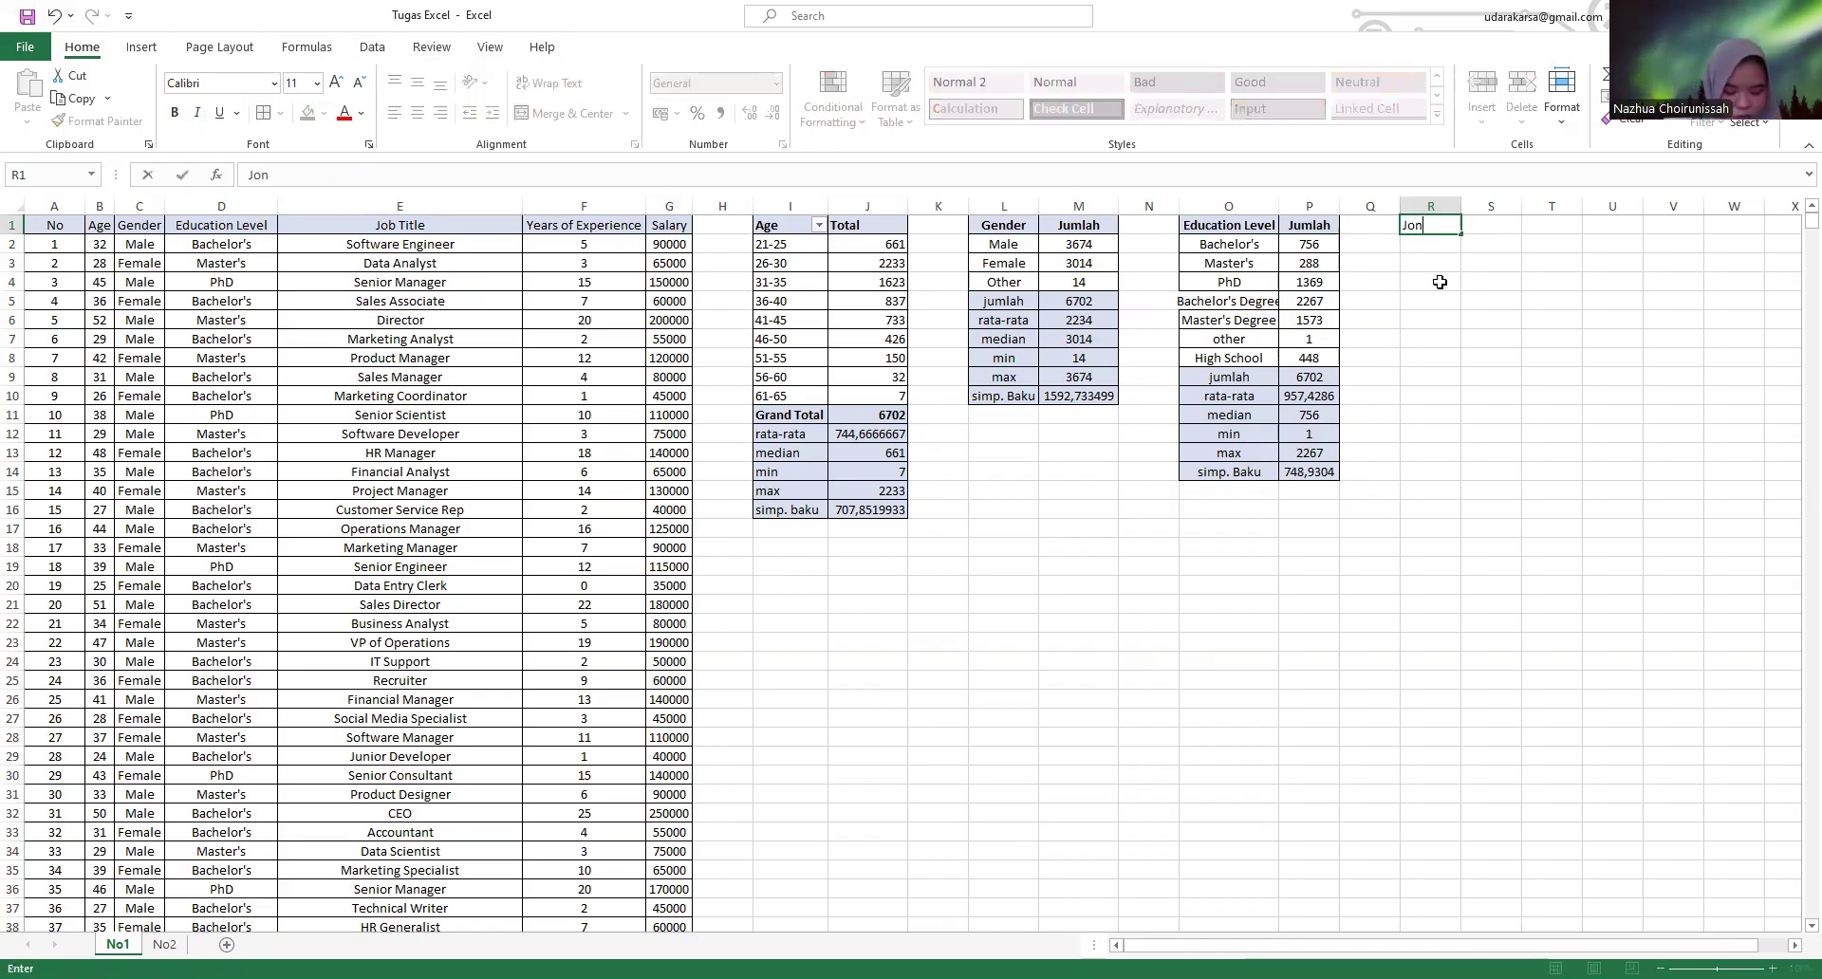
pyautogui.write('b title')
pyautogui.press('Tab')
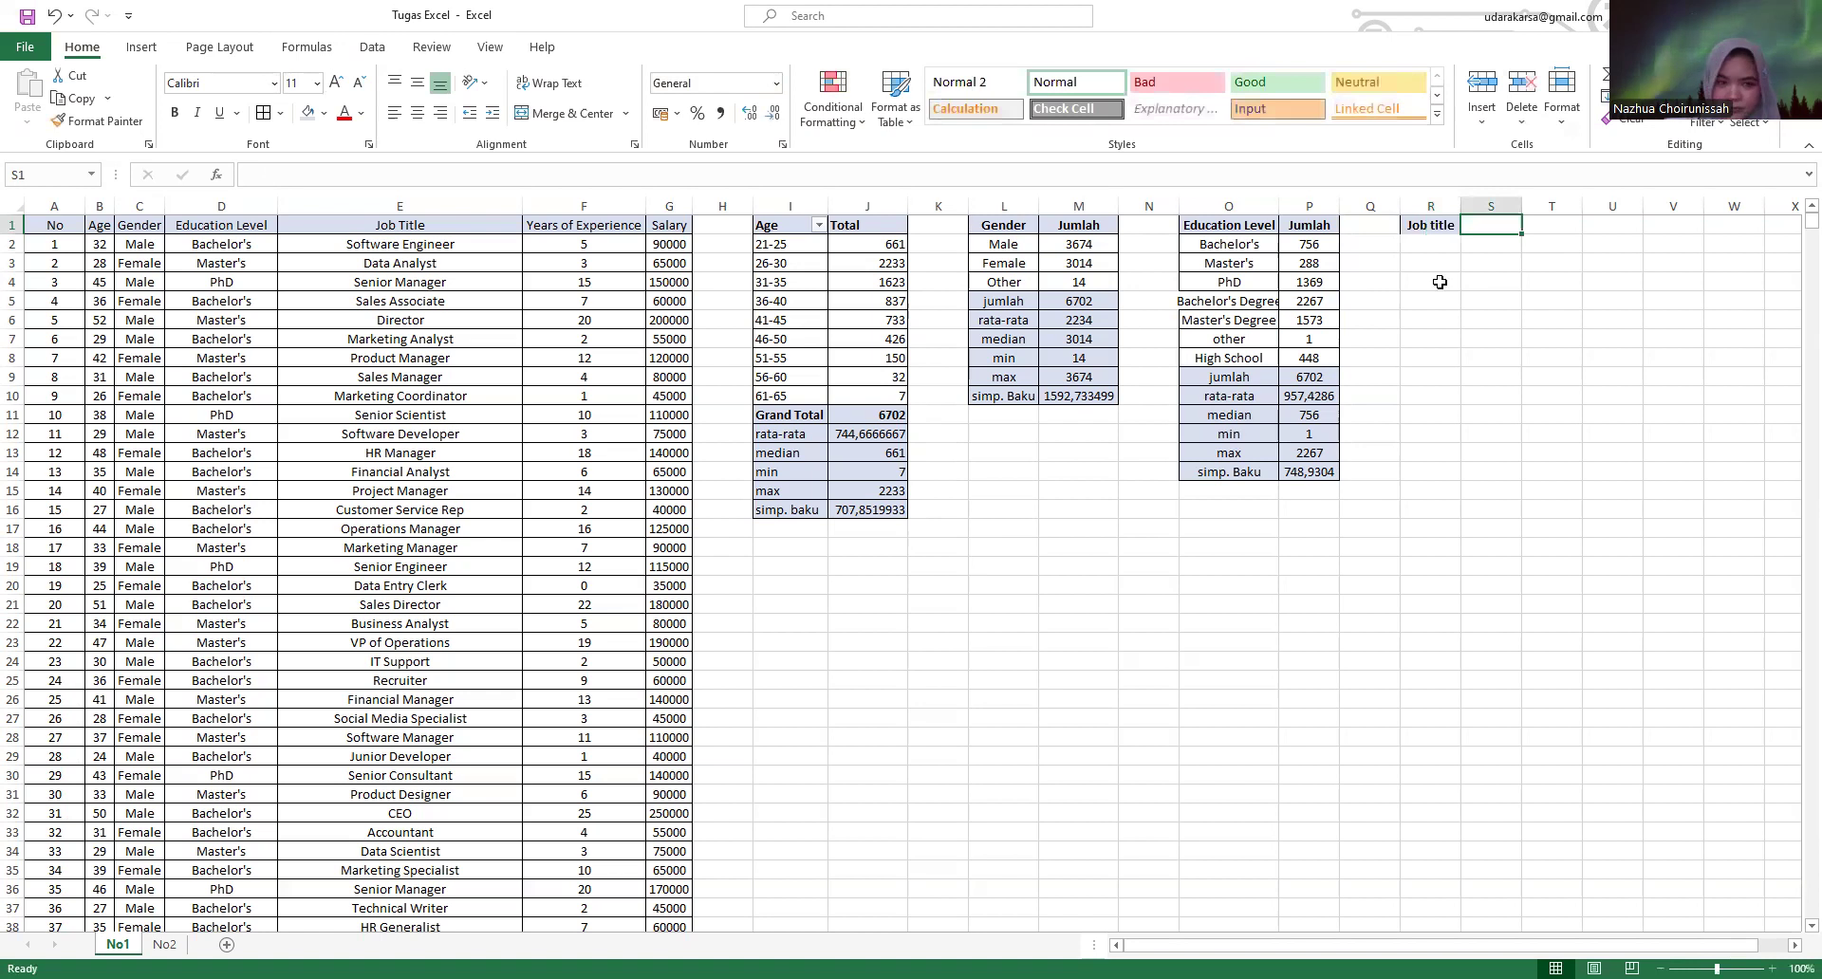
pyautogui.write('Jumlah')
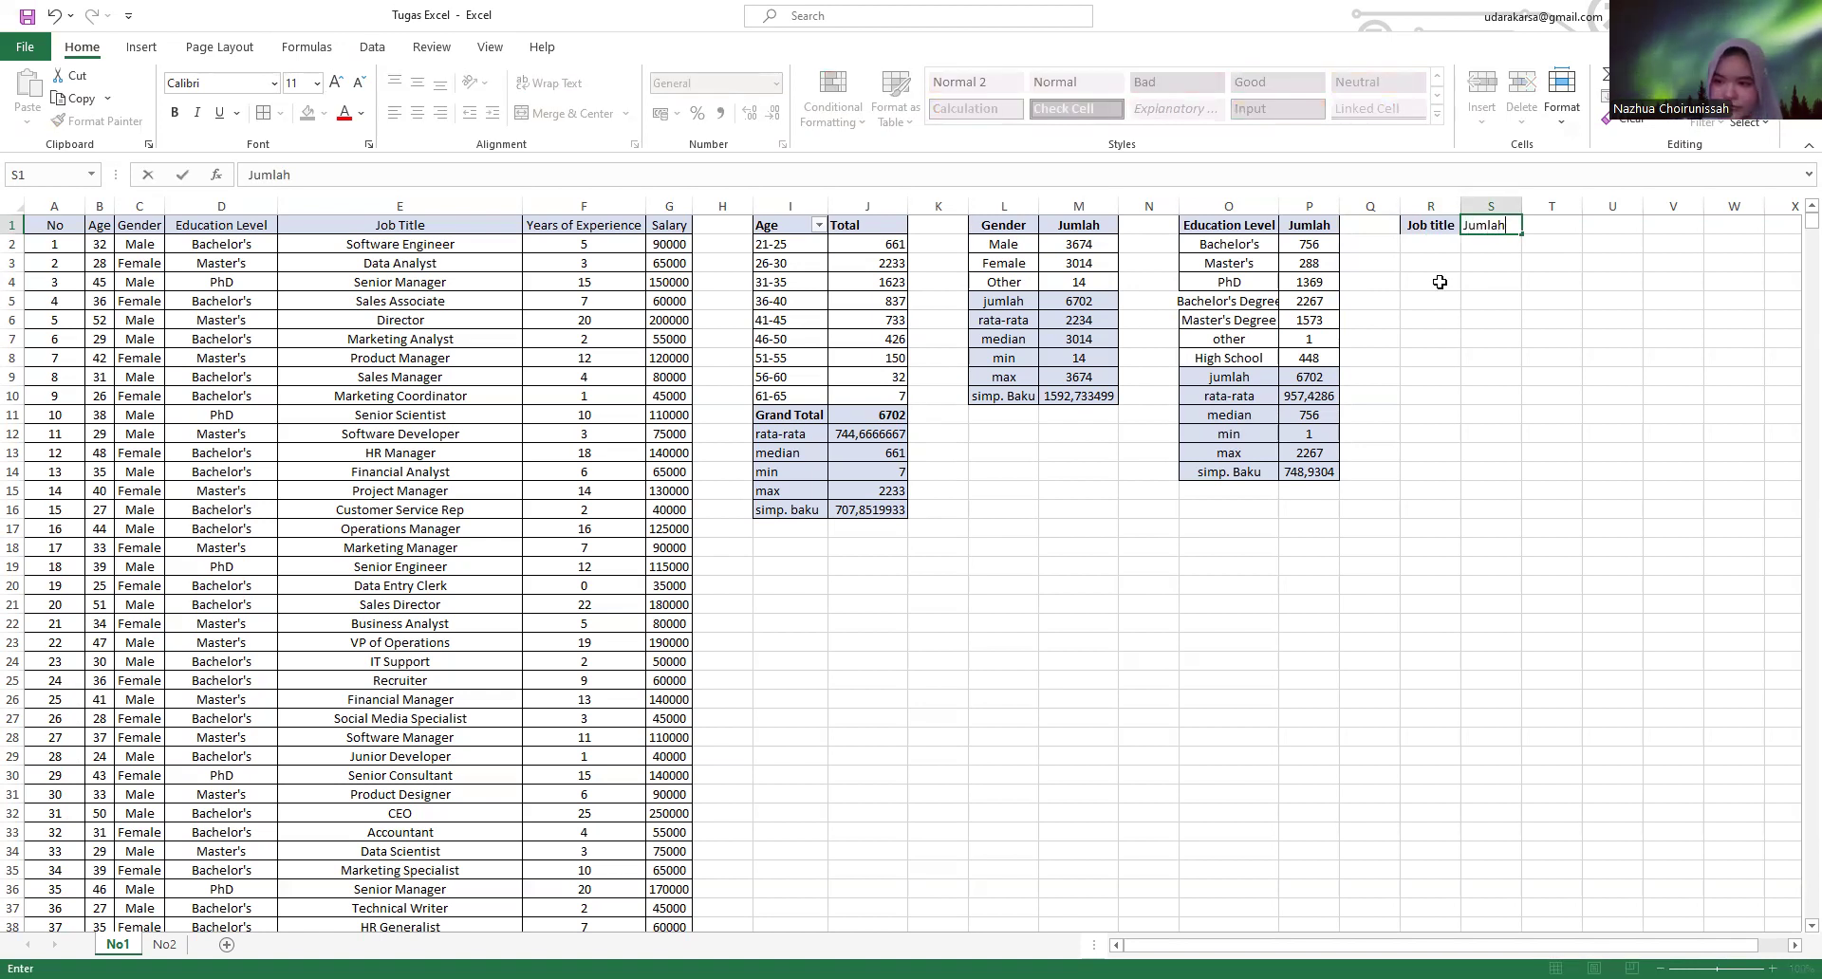
pyautogui.moveTo(1431, 225); pyautogui.dragTo(1489, 225)
pyautogui.hotkey('ctrl', 'b')
pyautogui.click(1502, 271)
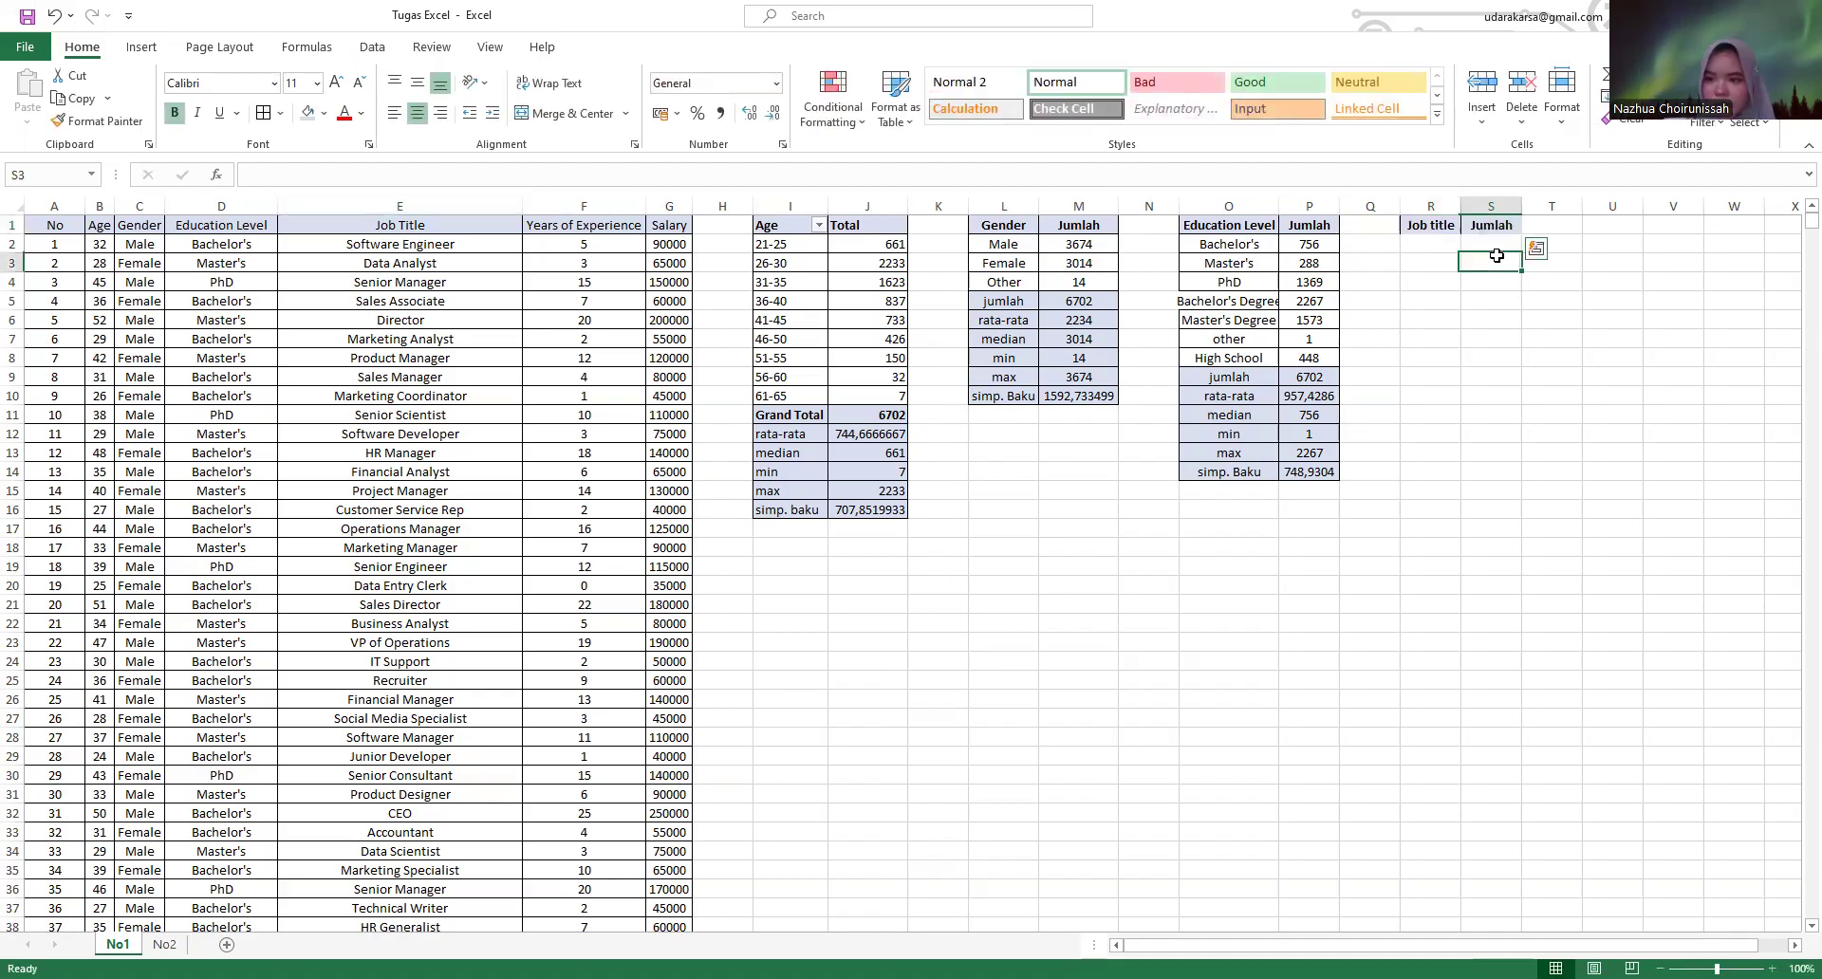
# - In R2, list the distinct job titles with a UNIQUE formula over the Job Title data, E2:E6703
pyautogui.click(1428, 244)
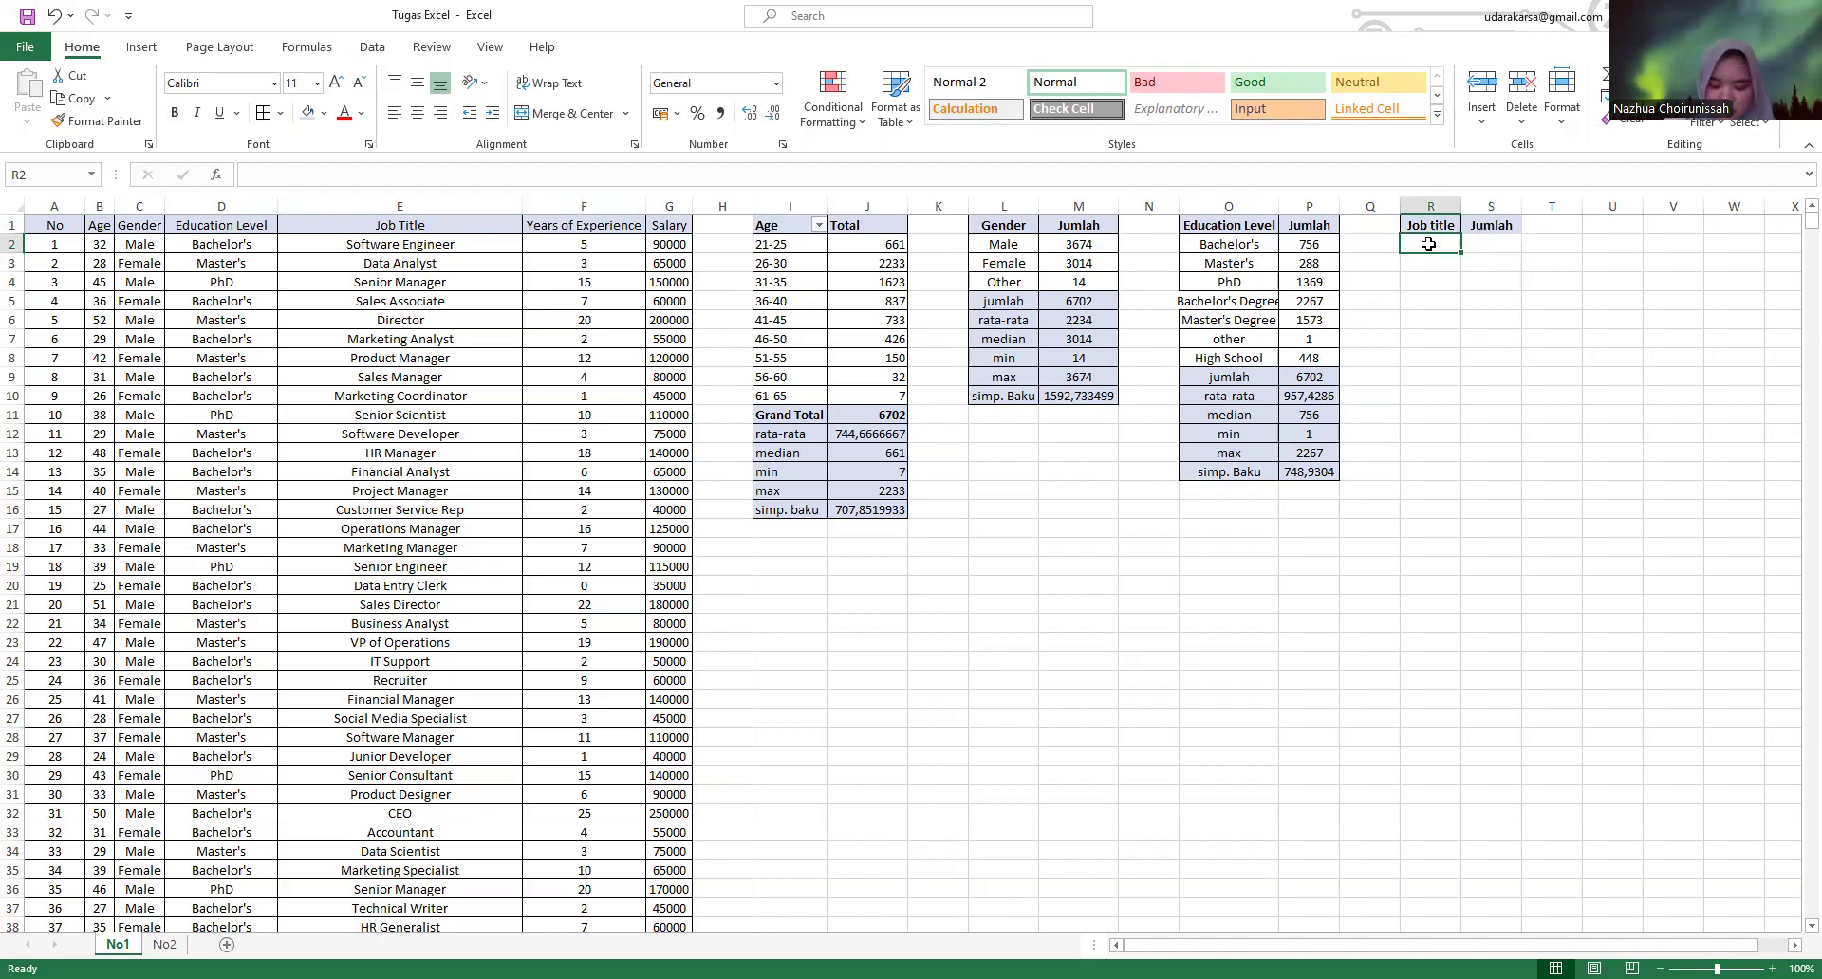
pyautogui.write('=')
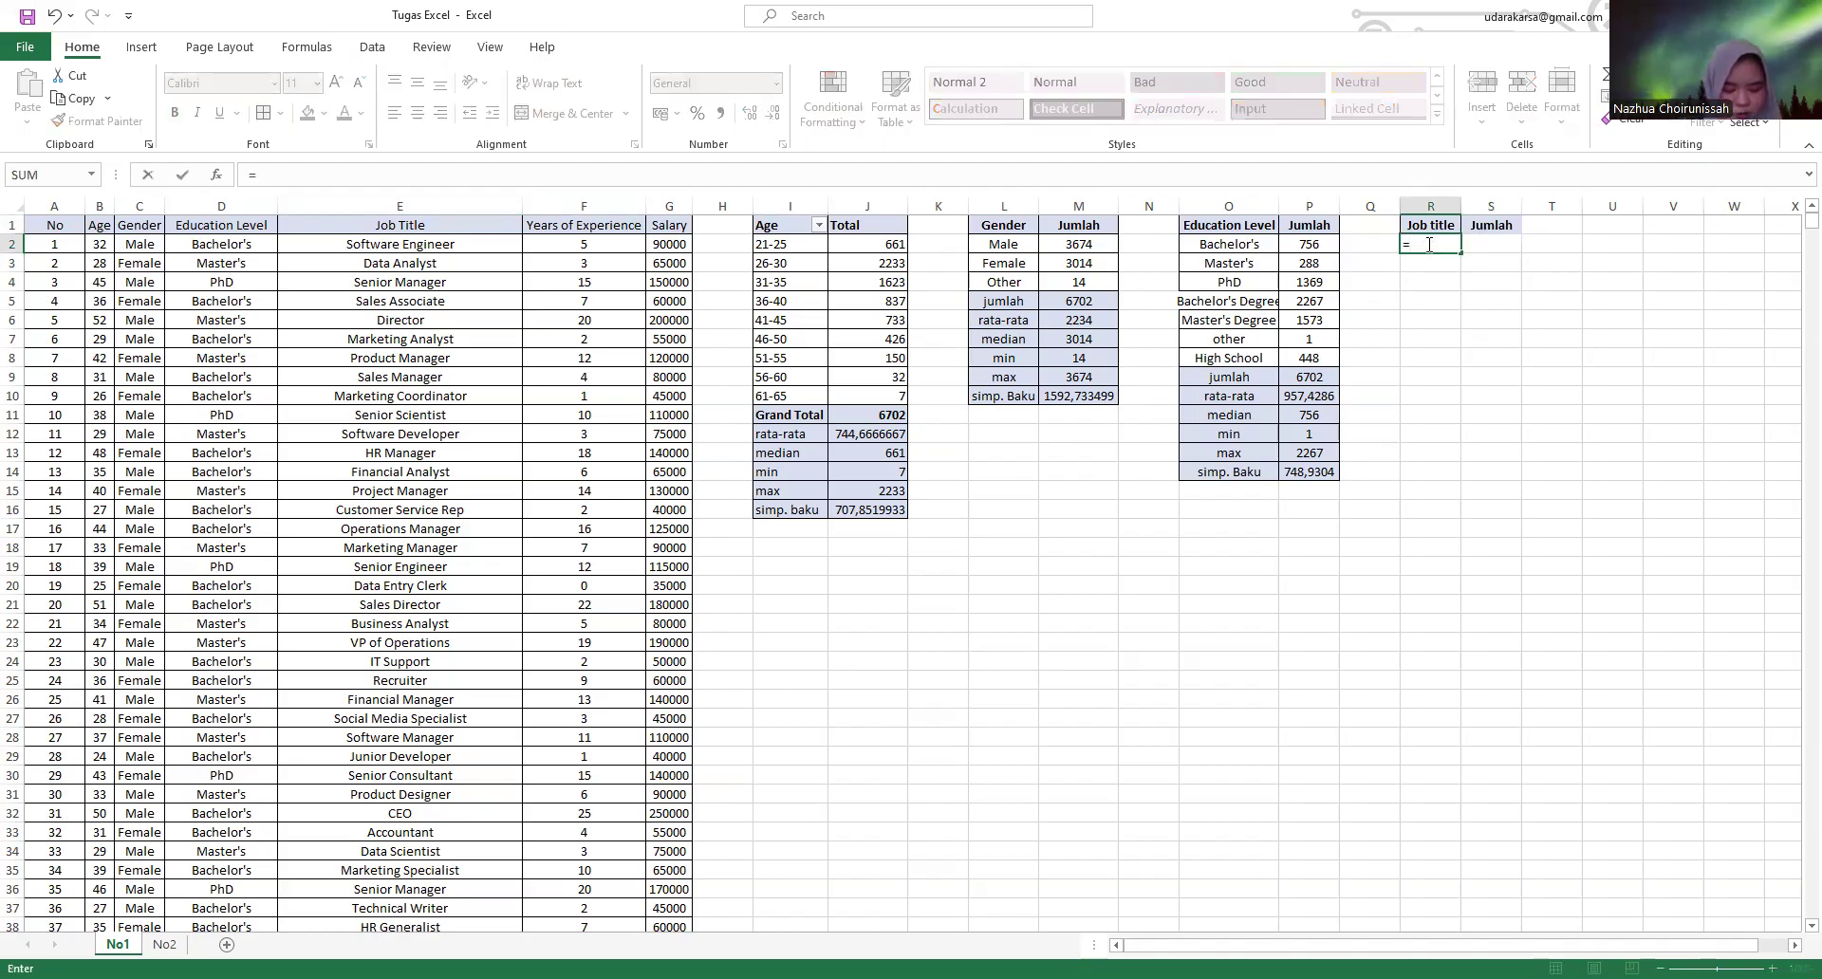
pyautogui.write('unique')
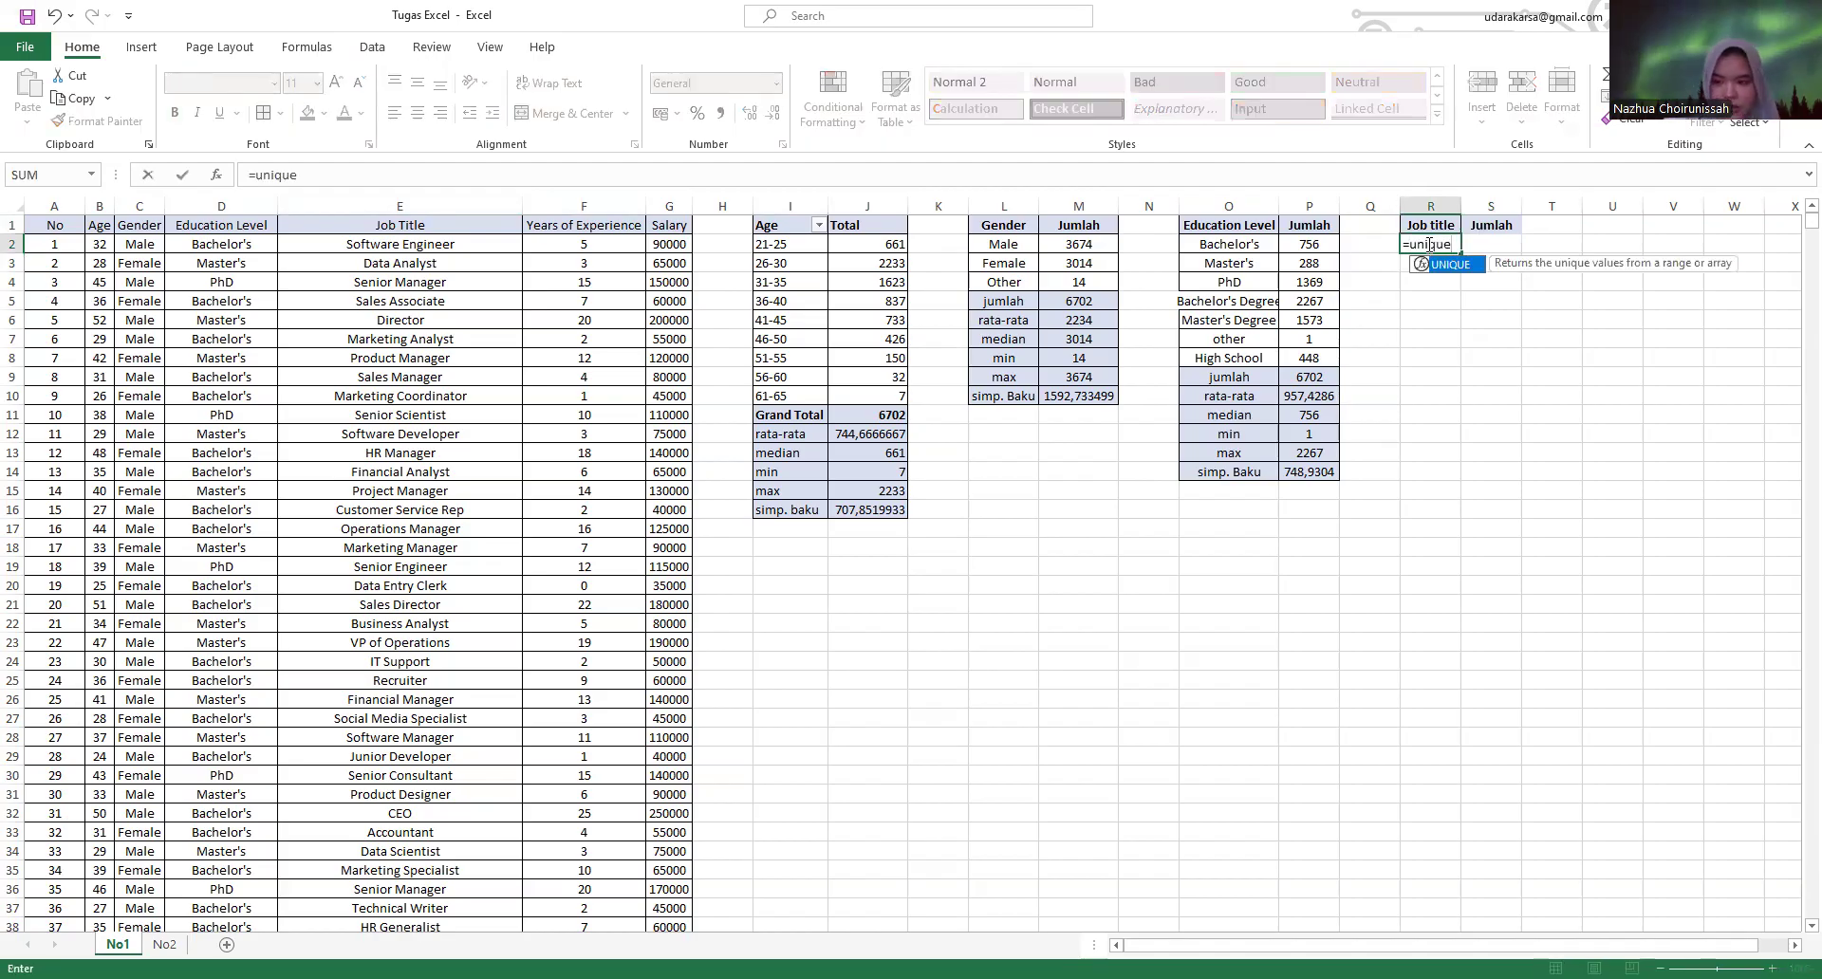
pyautogui.write('(')
pyautogui.click(442, 245)
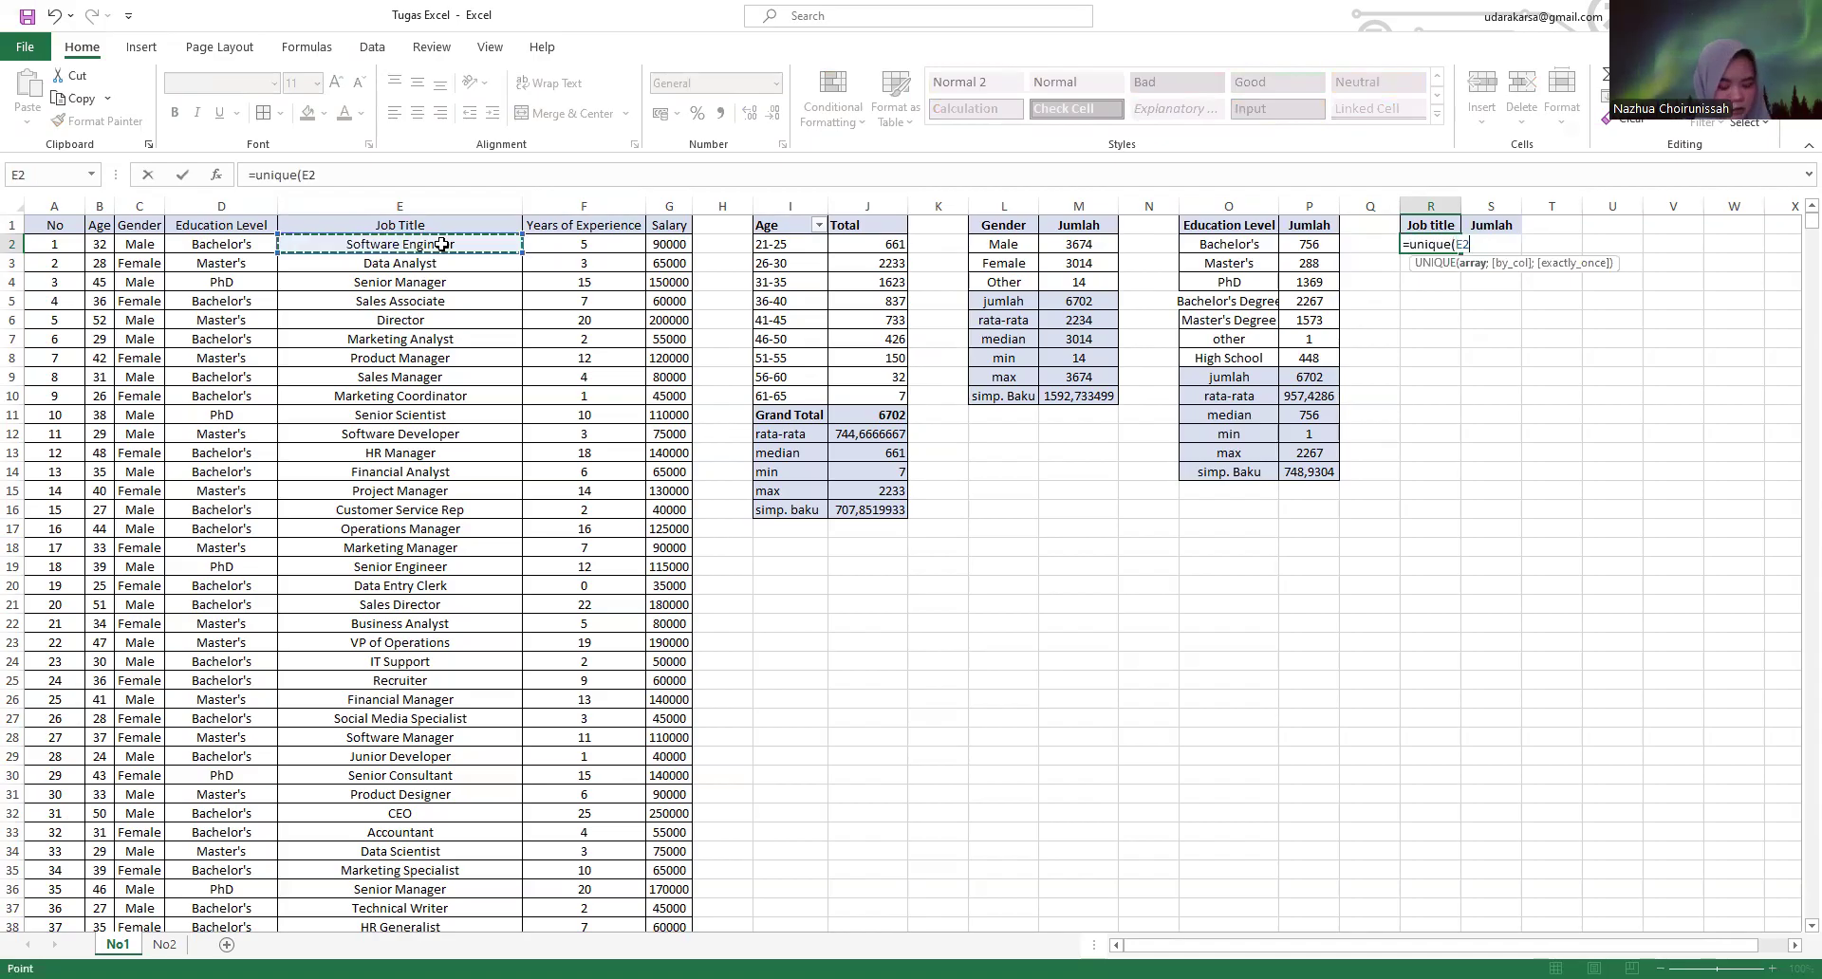
pyautogui.hotkey('ctrl', 'shift', 'Down')
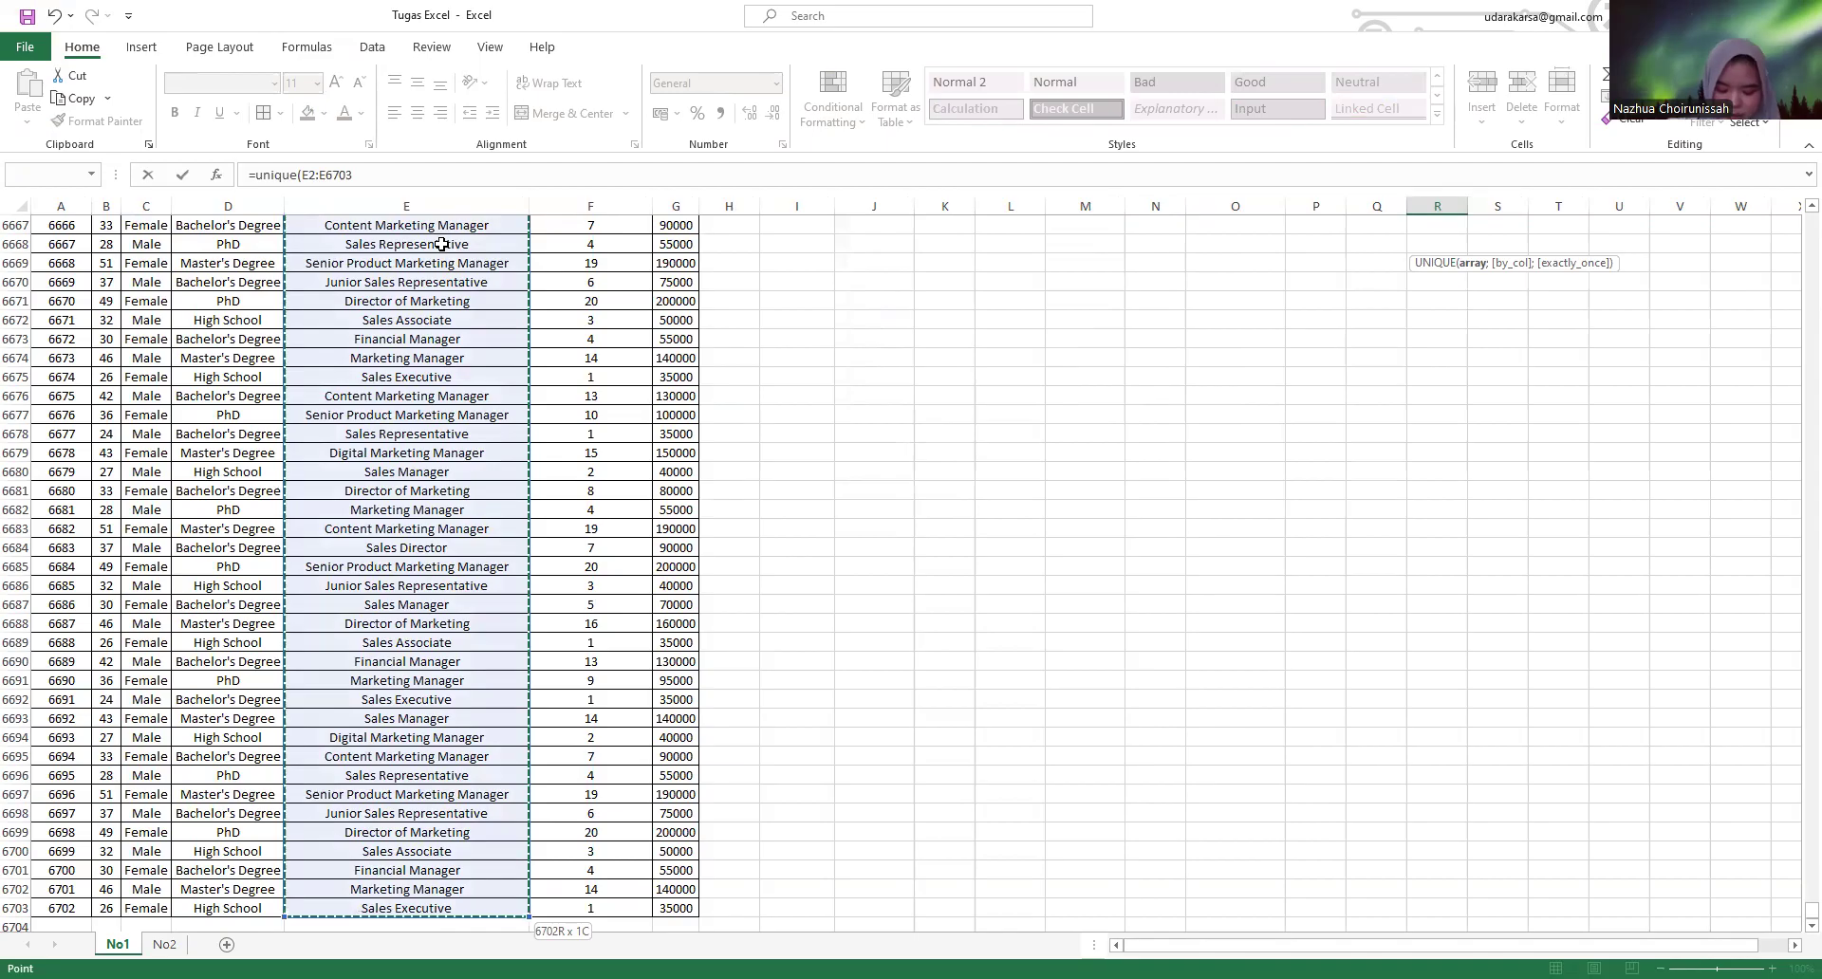
pyautogui.press('Return')
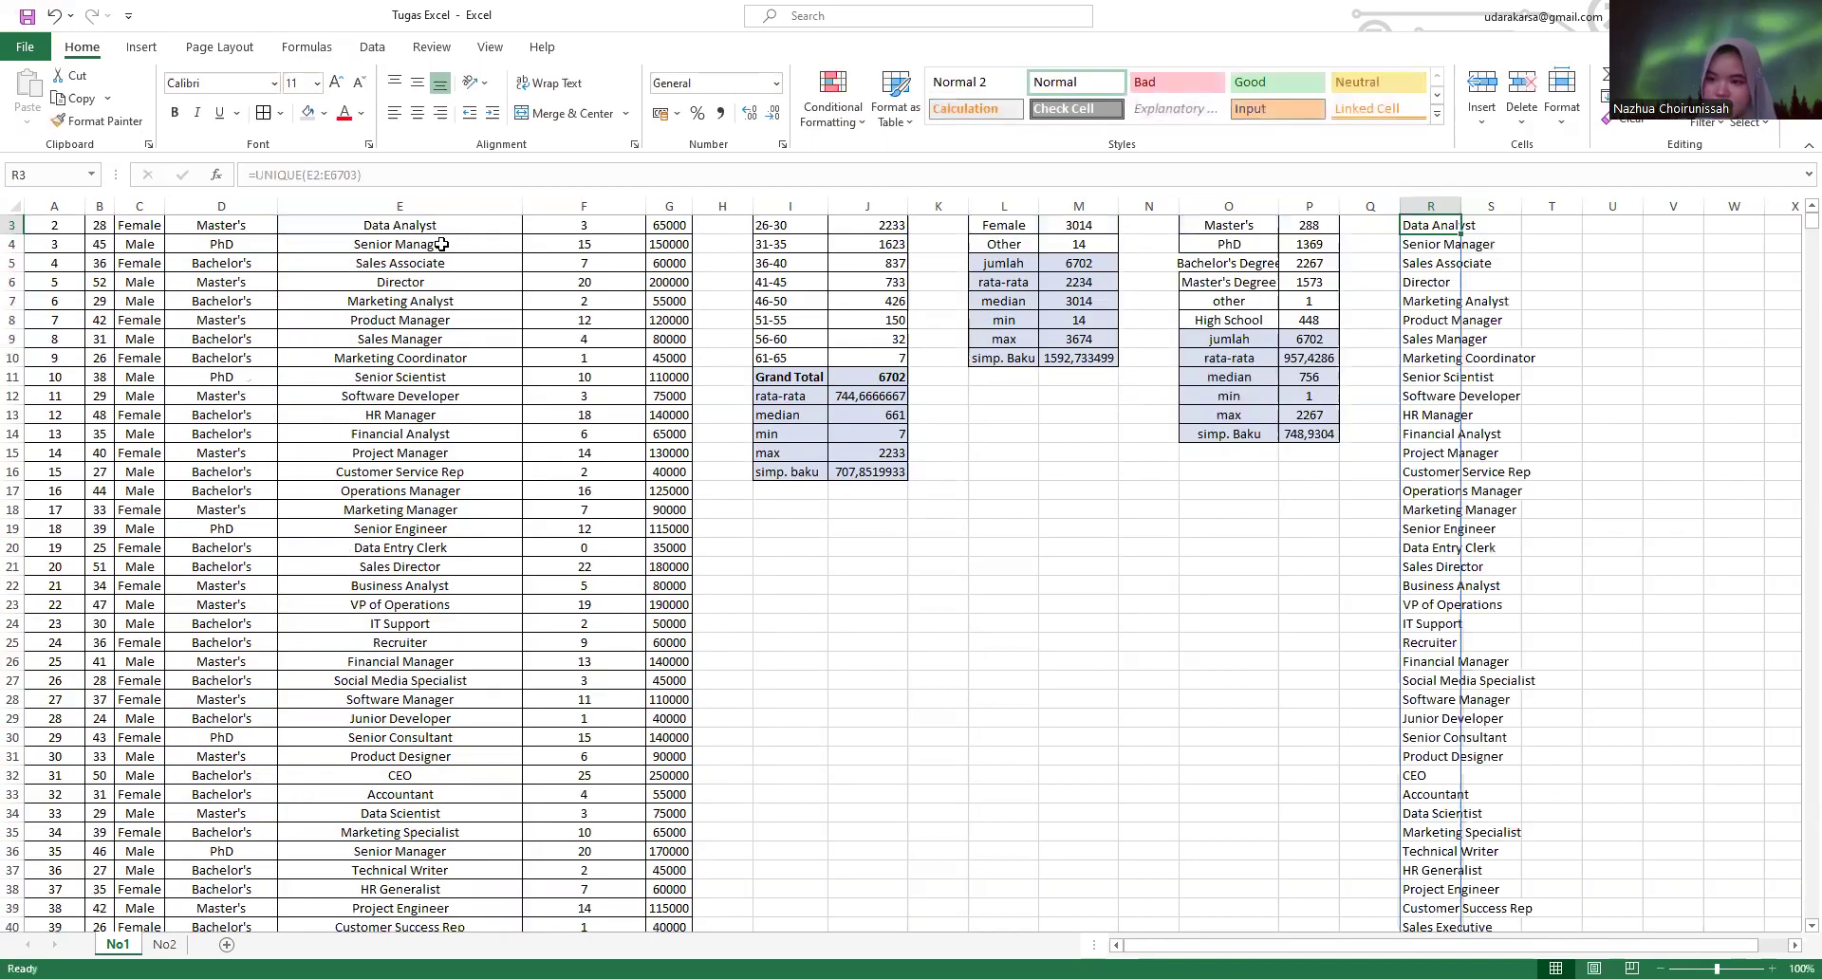
pyautogui.scroll(1, 1436, 285)
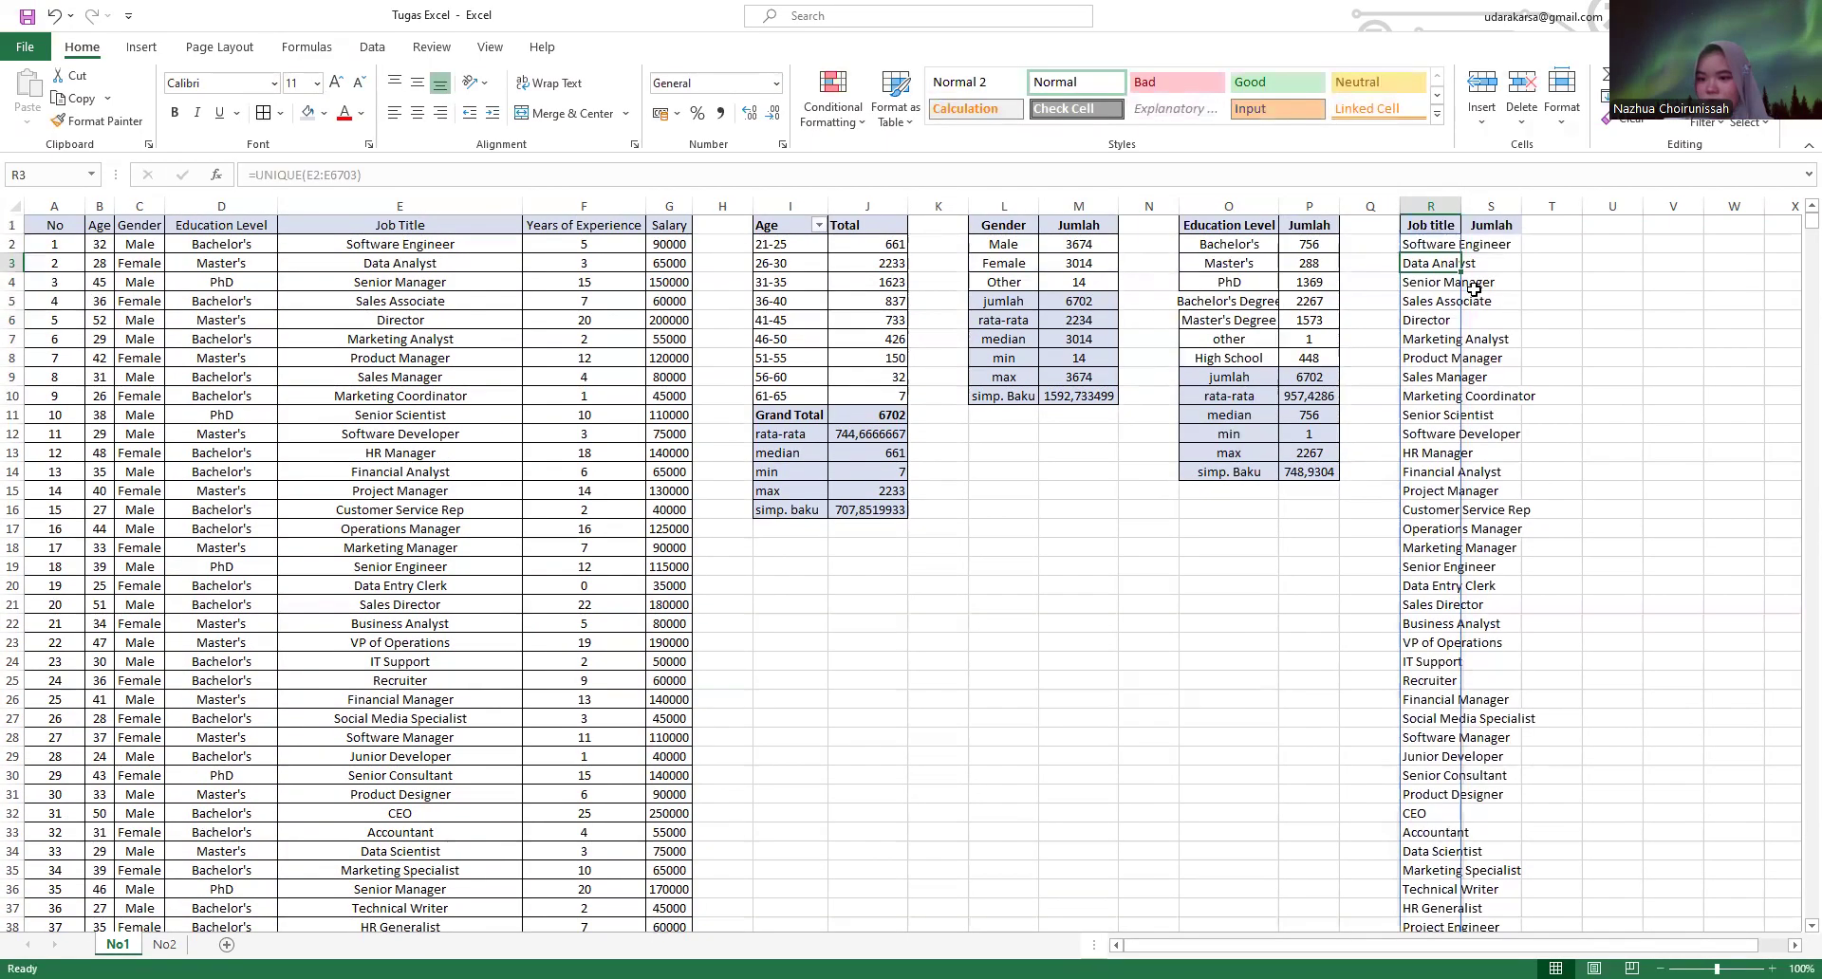
# - Auto-fit the width of column R to the job titles and select the first title, R2
pyautogui.doubleClick(1461, 205)
pyautogui.moveTo(1625, 946); pyautogui.dragTo(1647, 945)
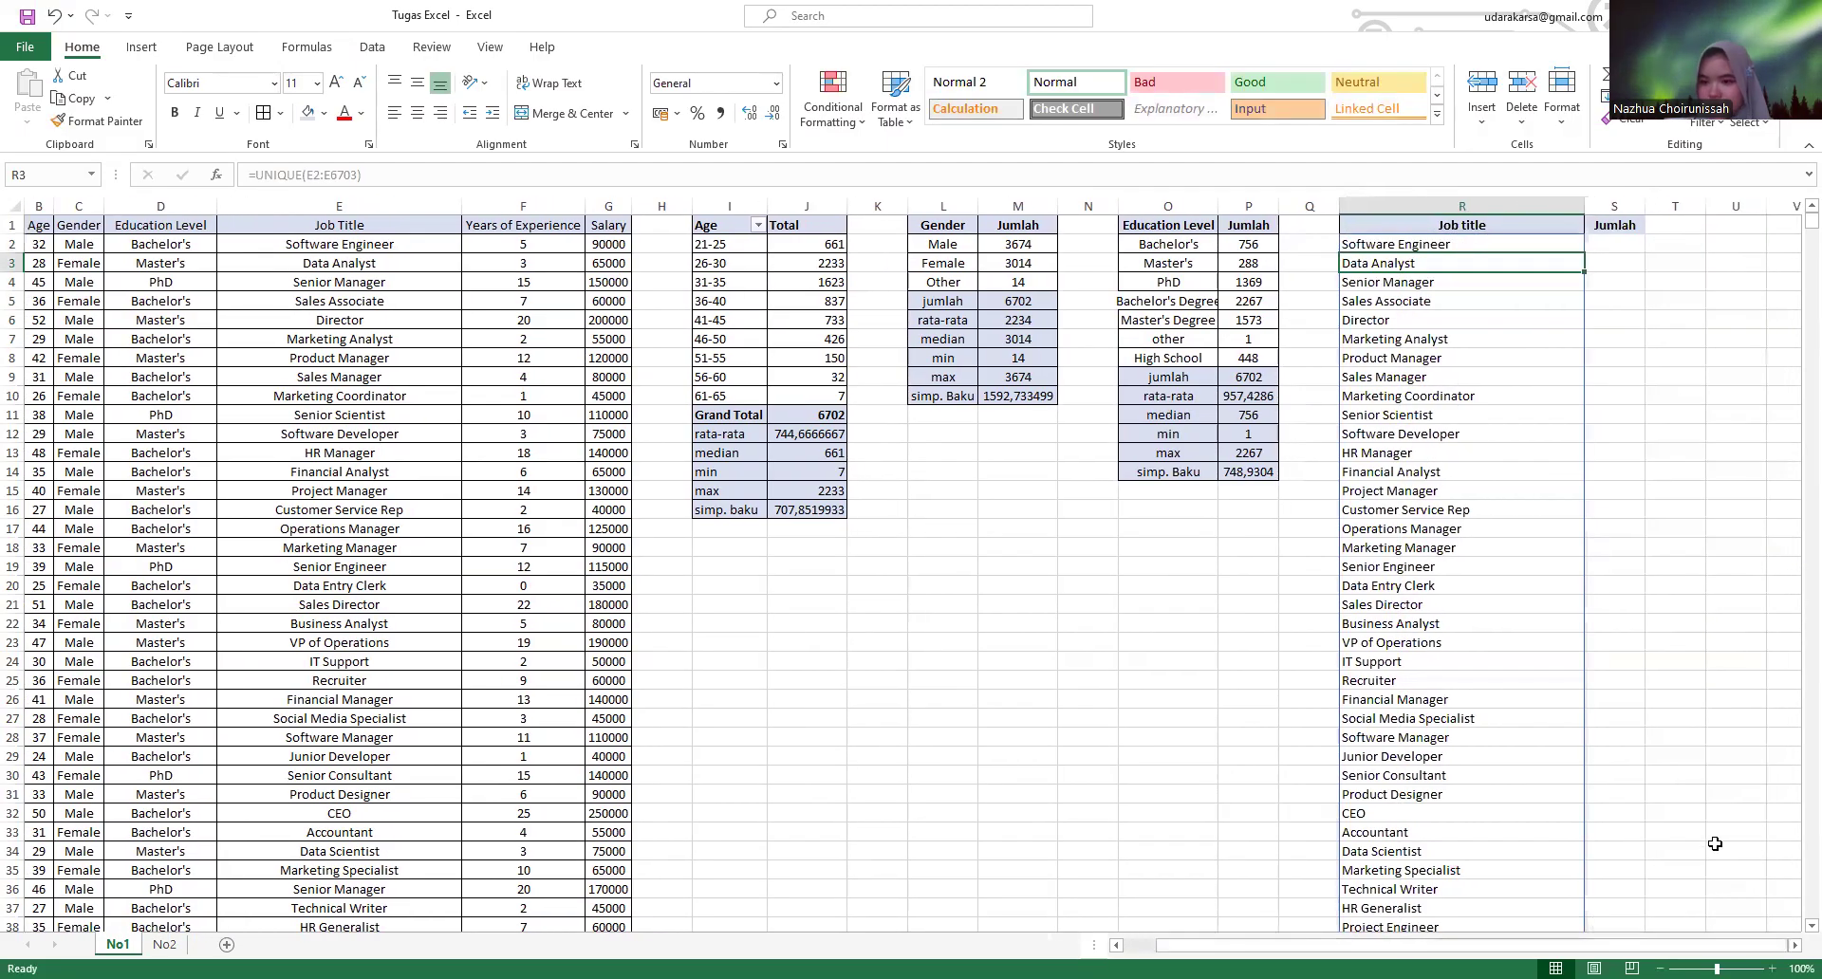
pyautogui.click(1538, 254)
pyautogui.click(1559, 246)
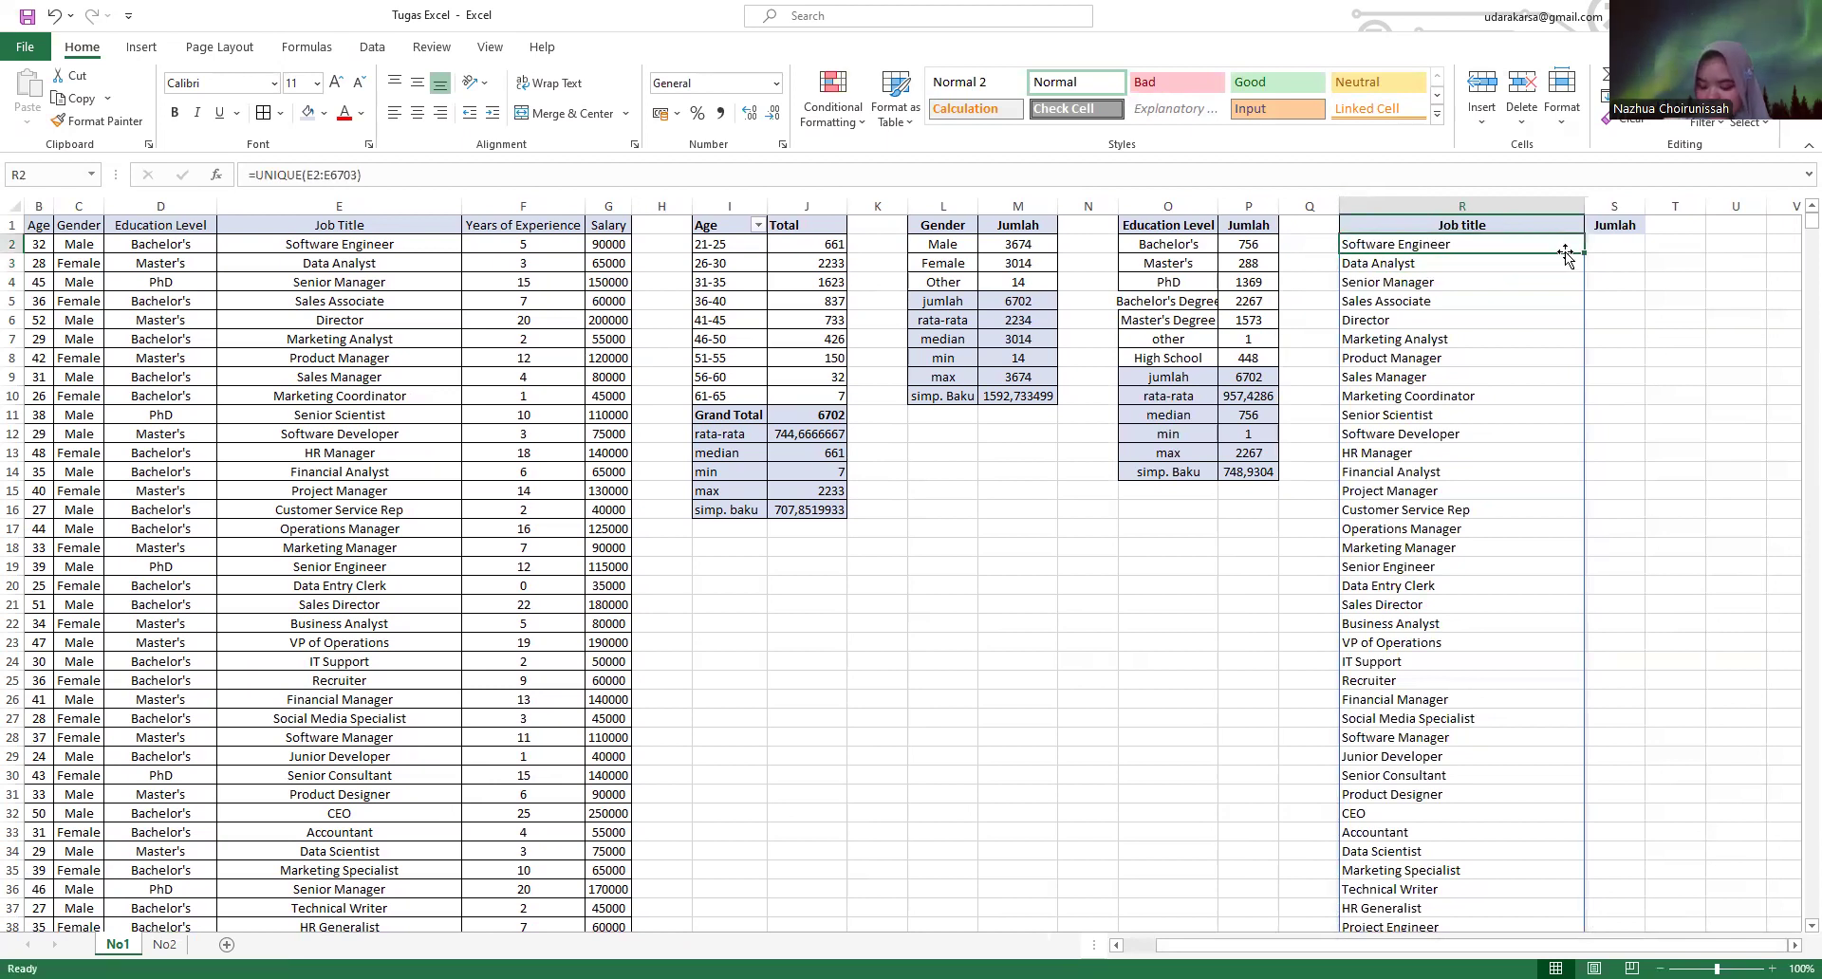
# - In S2, count each listed job title with a COUNTIF formula over E2:E6703, using the spilled title list R2# as criteria
pyautogui.press('Down')
pyautogui.press('Right')
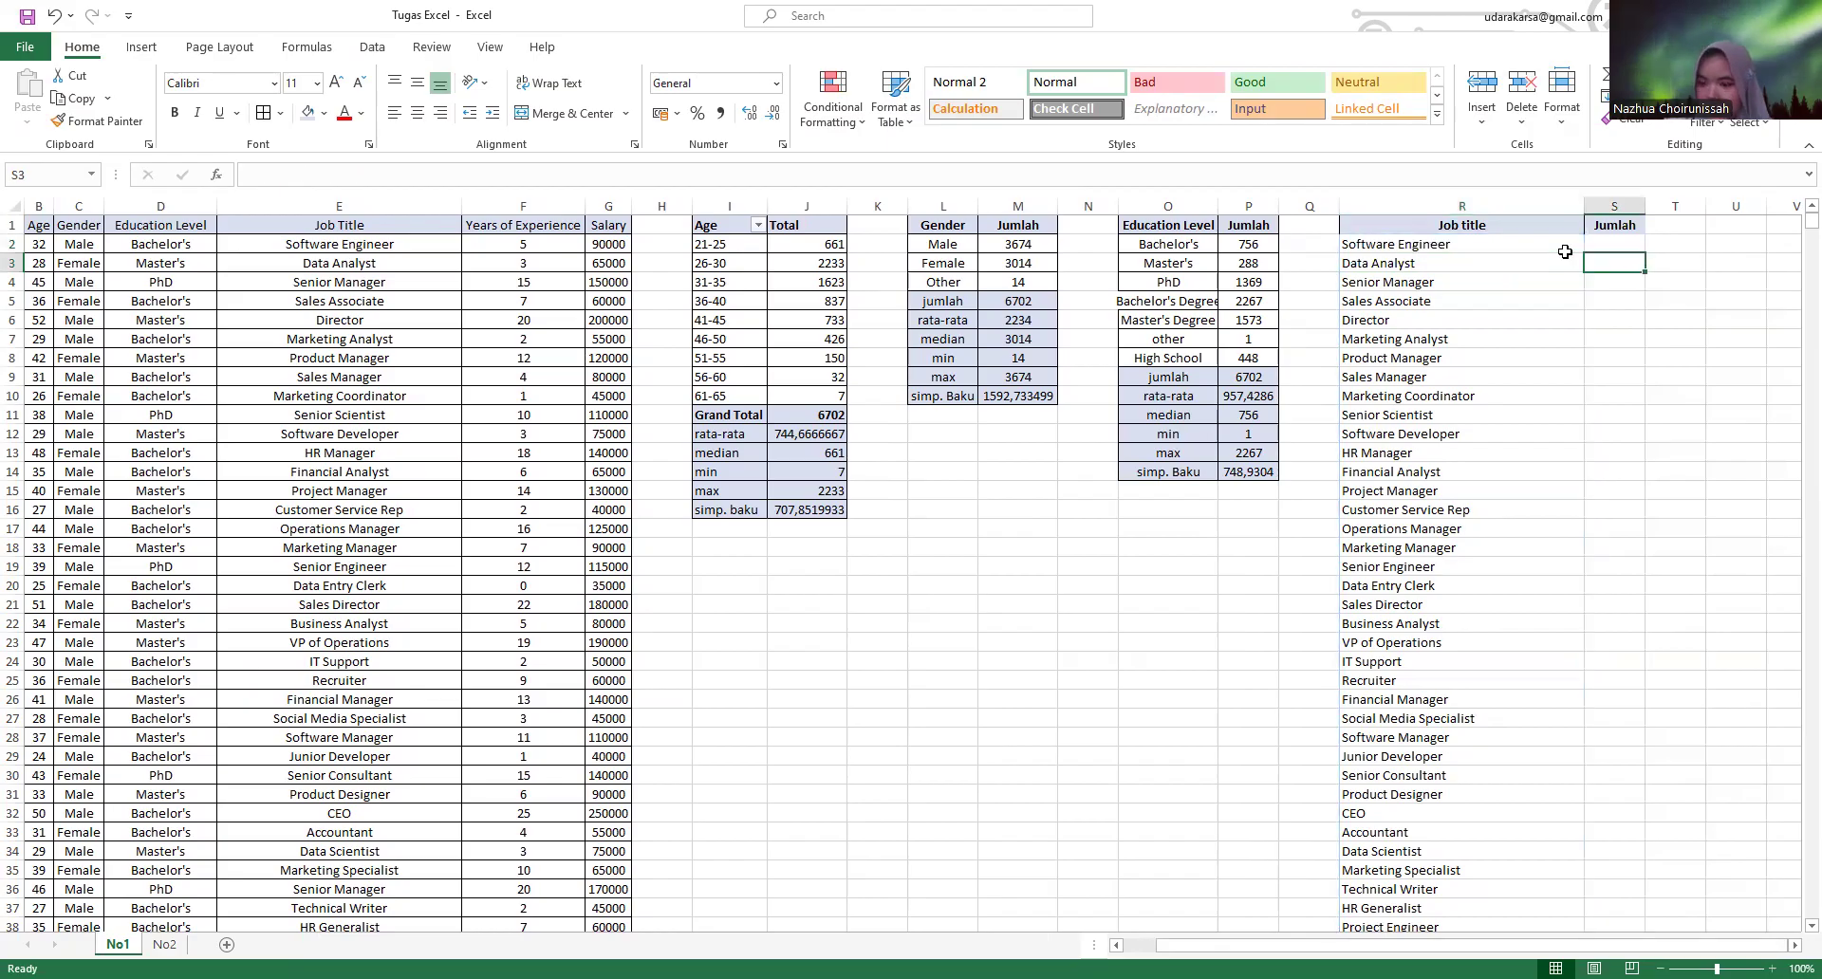
pyautogui.press('Up')
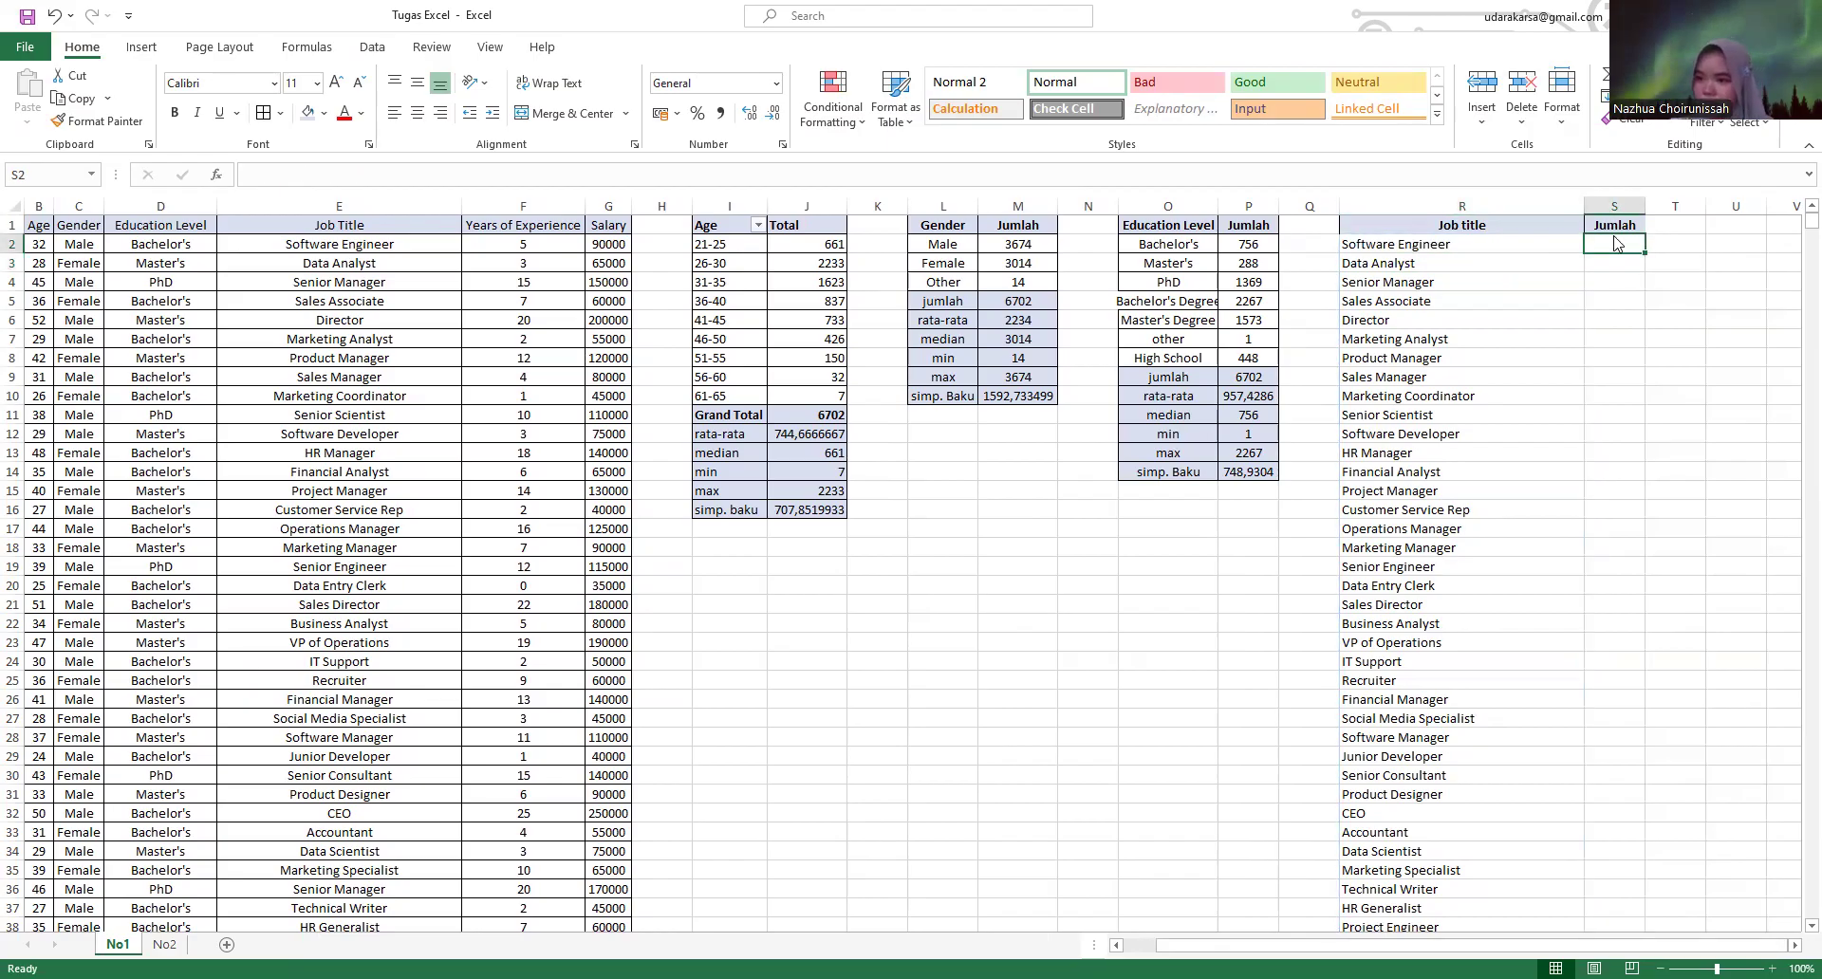
pyautogui.write('=')
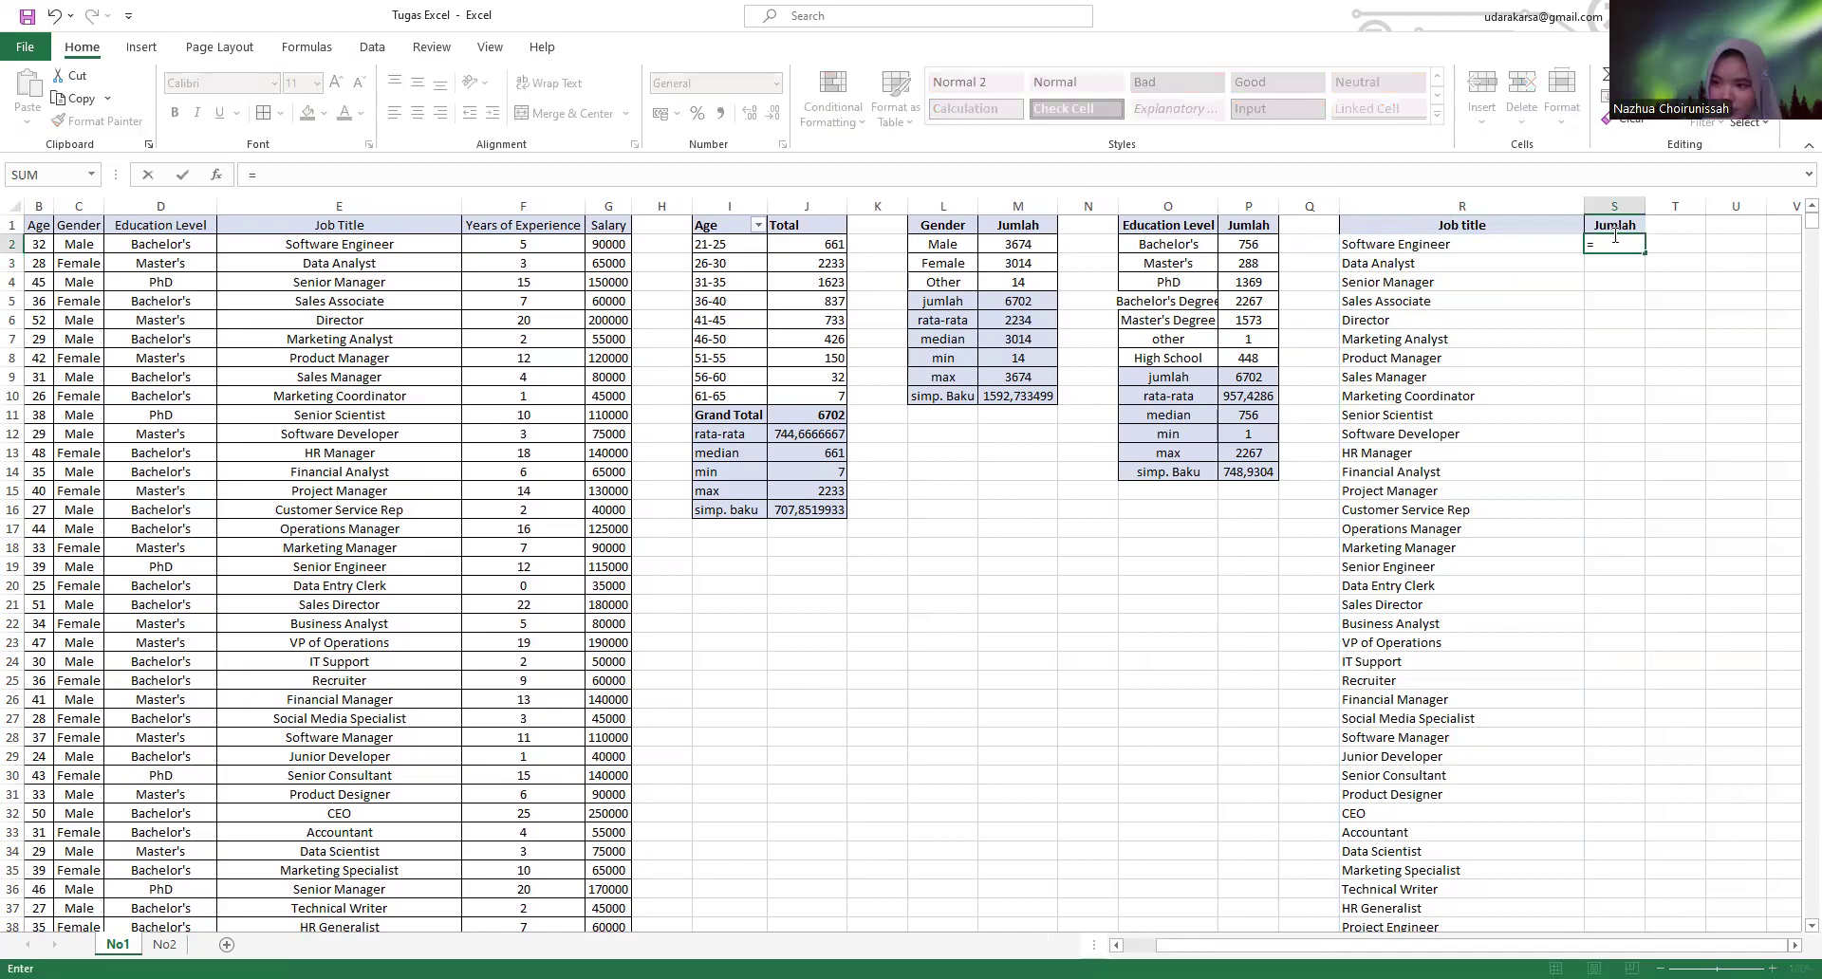
pyautogui.write('countif(')
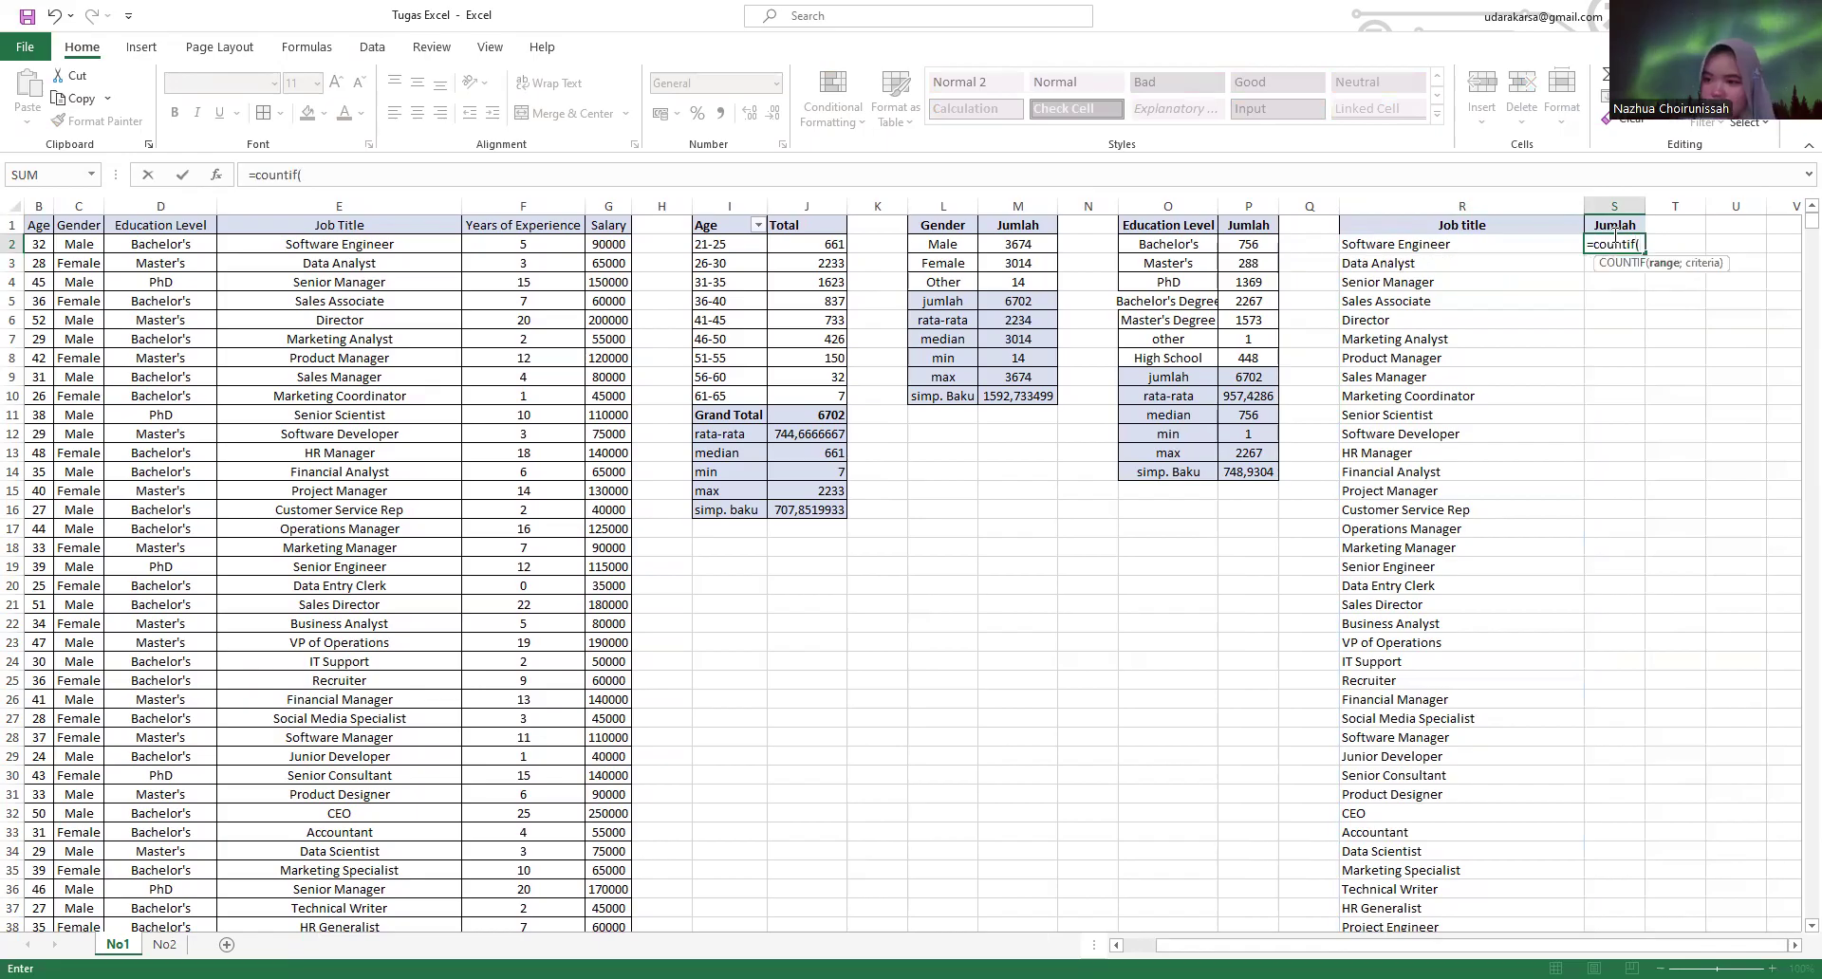
pyautogui.click(300, 246)
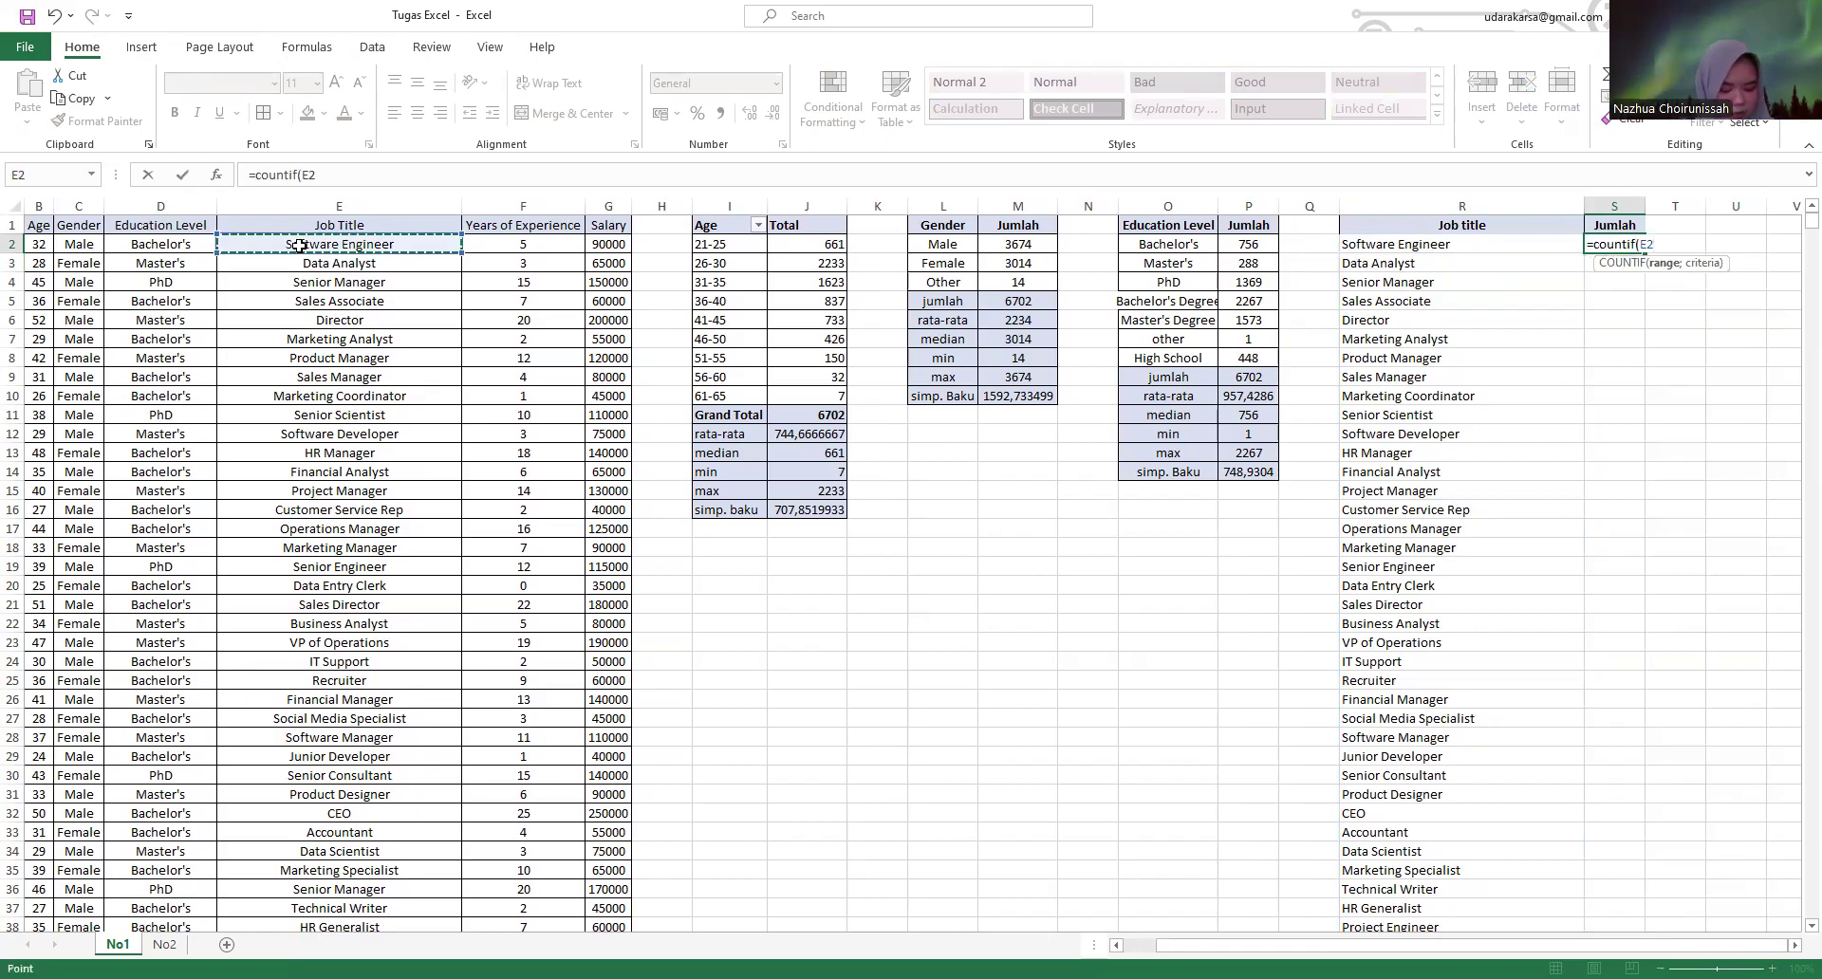
pyautogui.hotkey('ctrl', 'shift', 'Down')
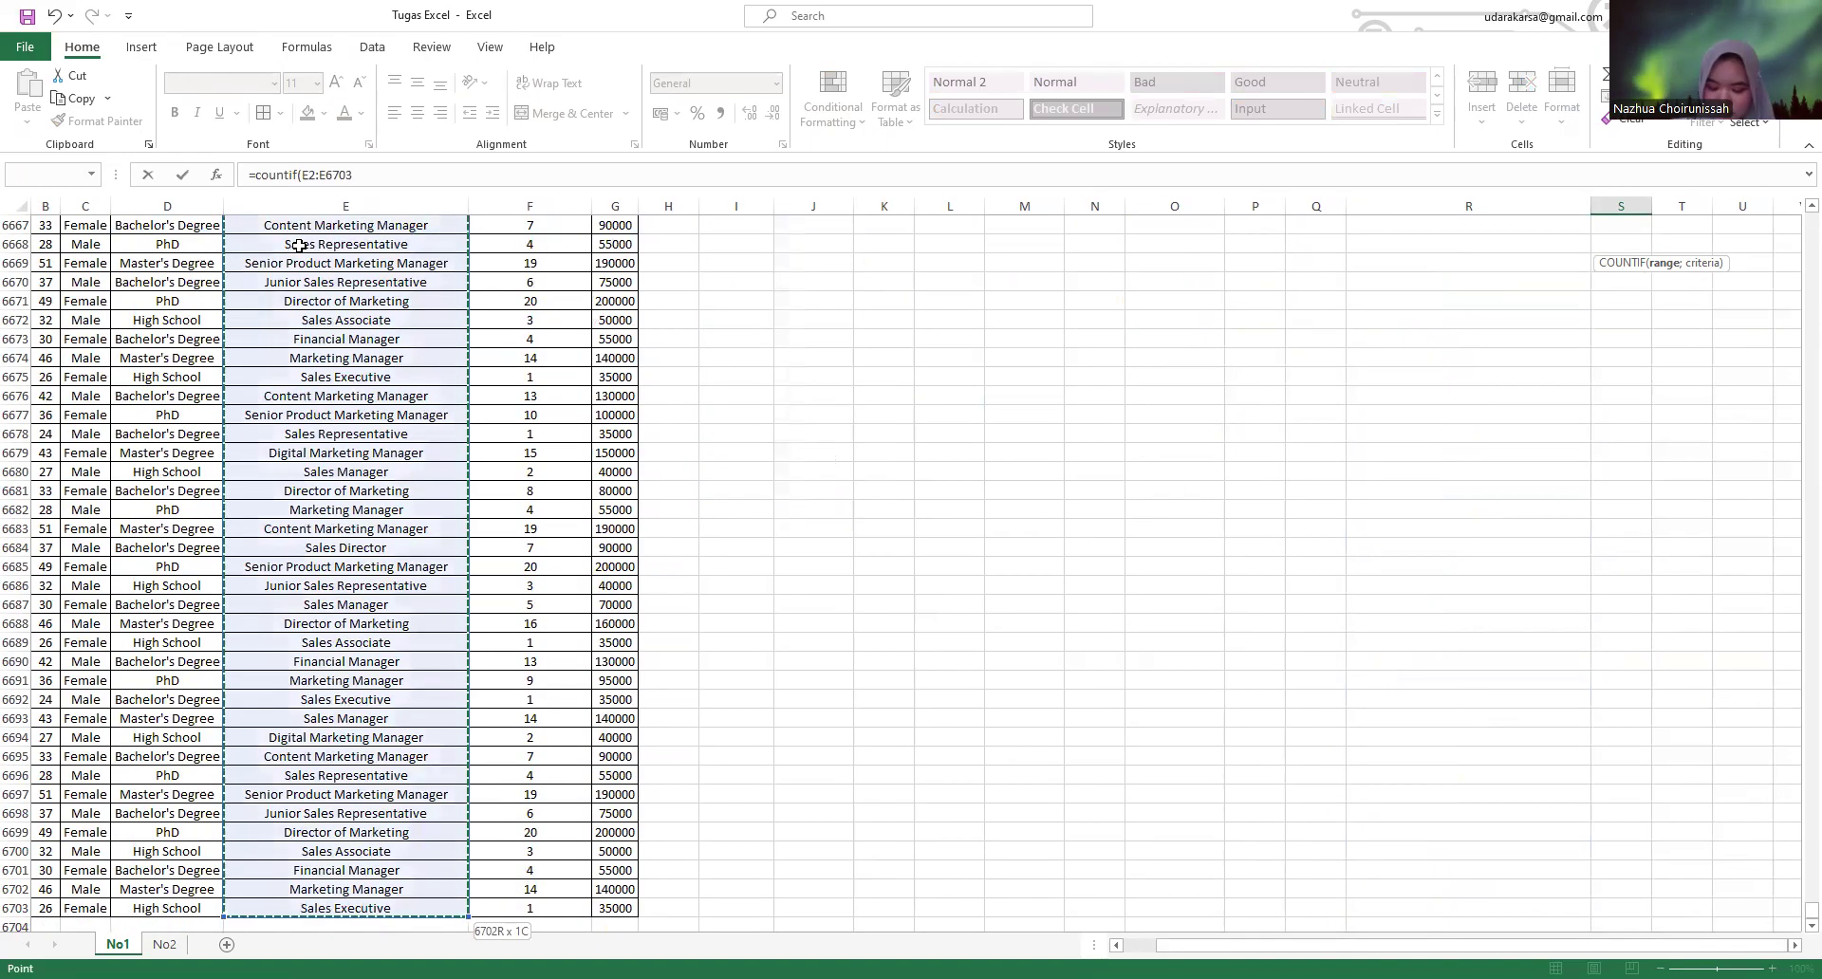
pyautogui.write(';')
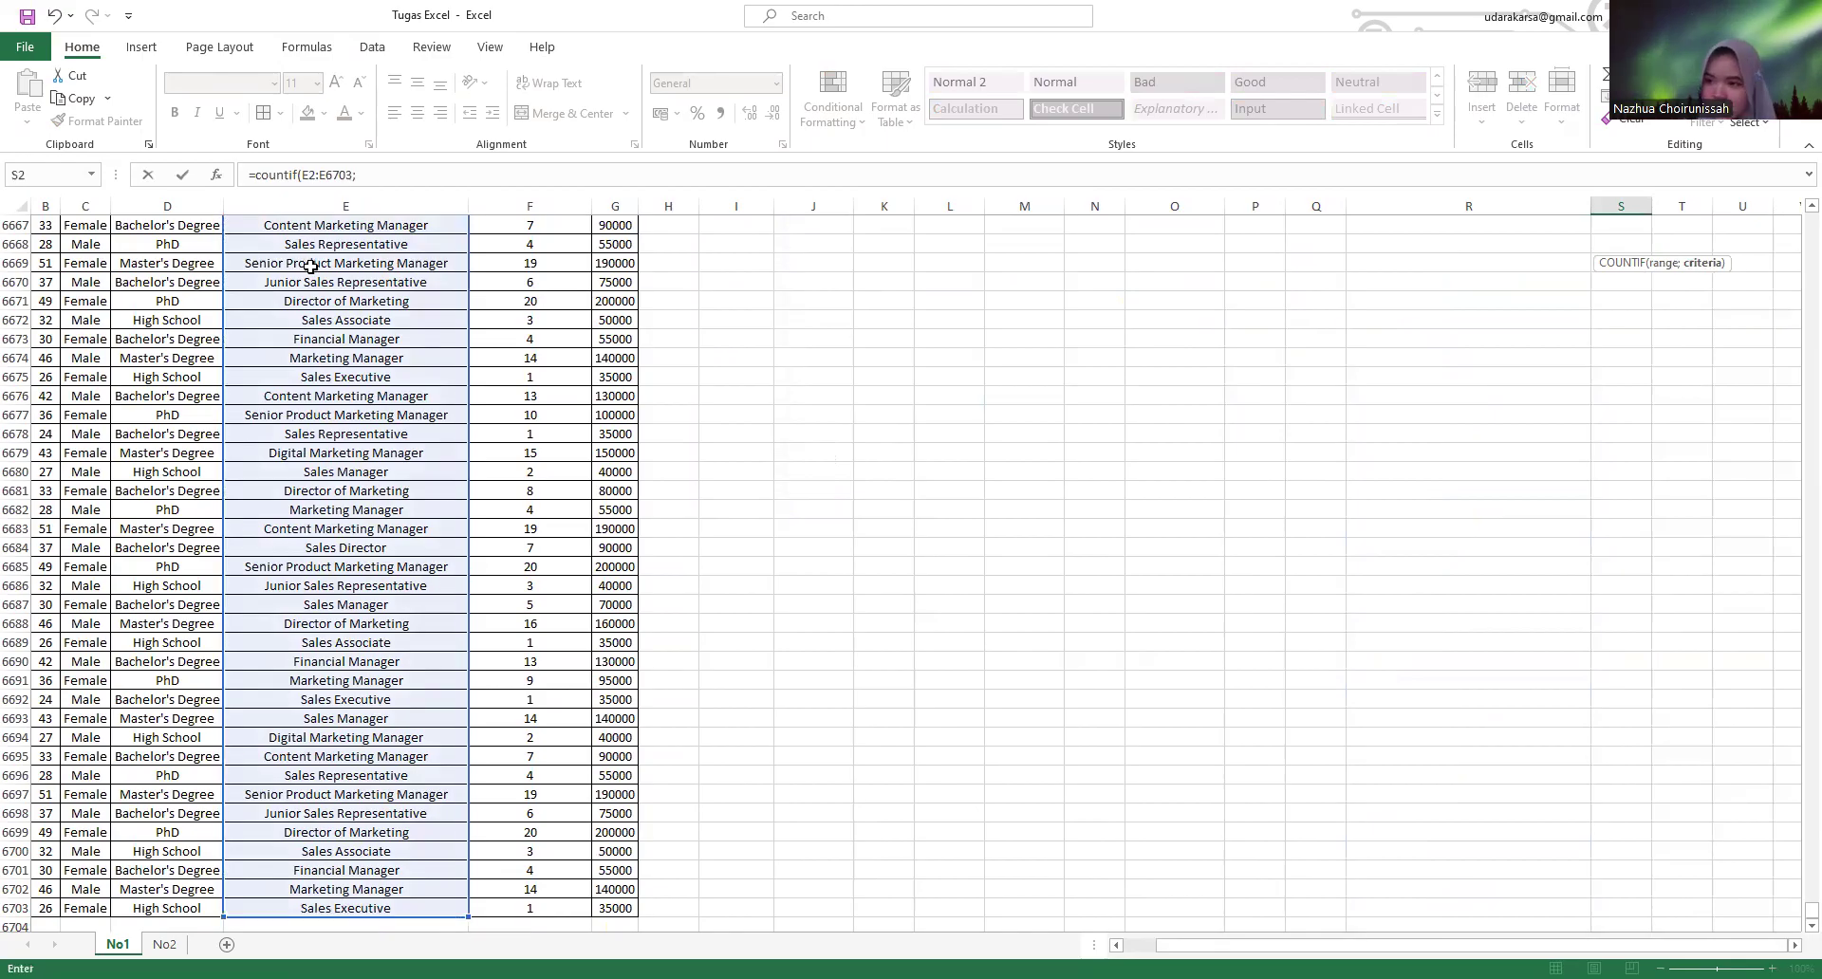
pyautogui.moveTo(1808, 909); pyautogui.dragTo(1744, 249)
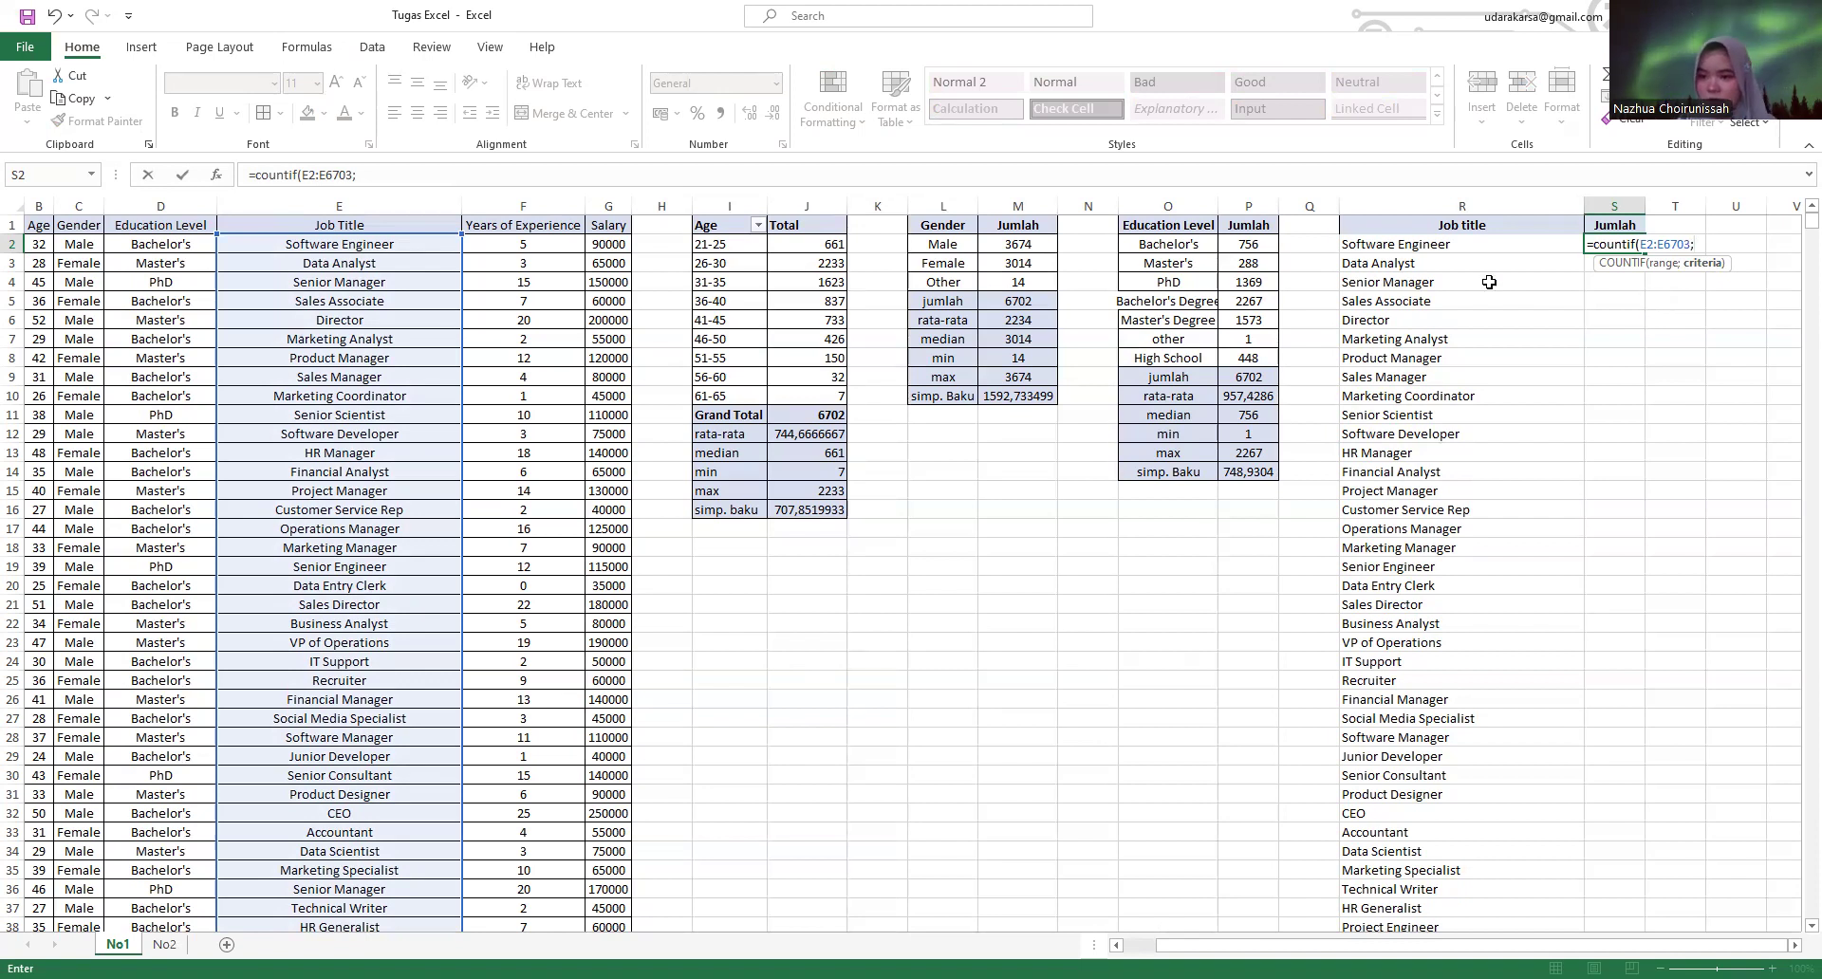
pyautogui.click(1474, 249)
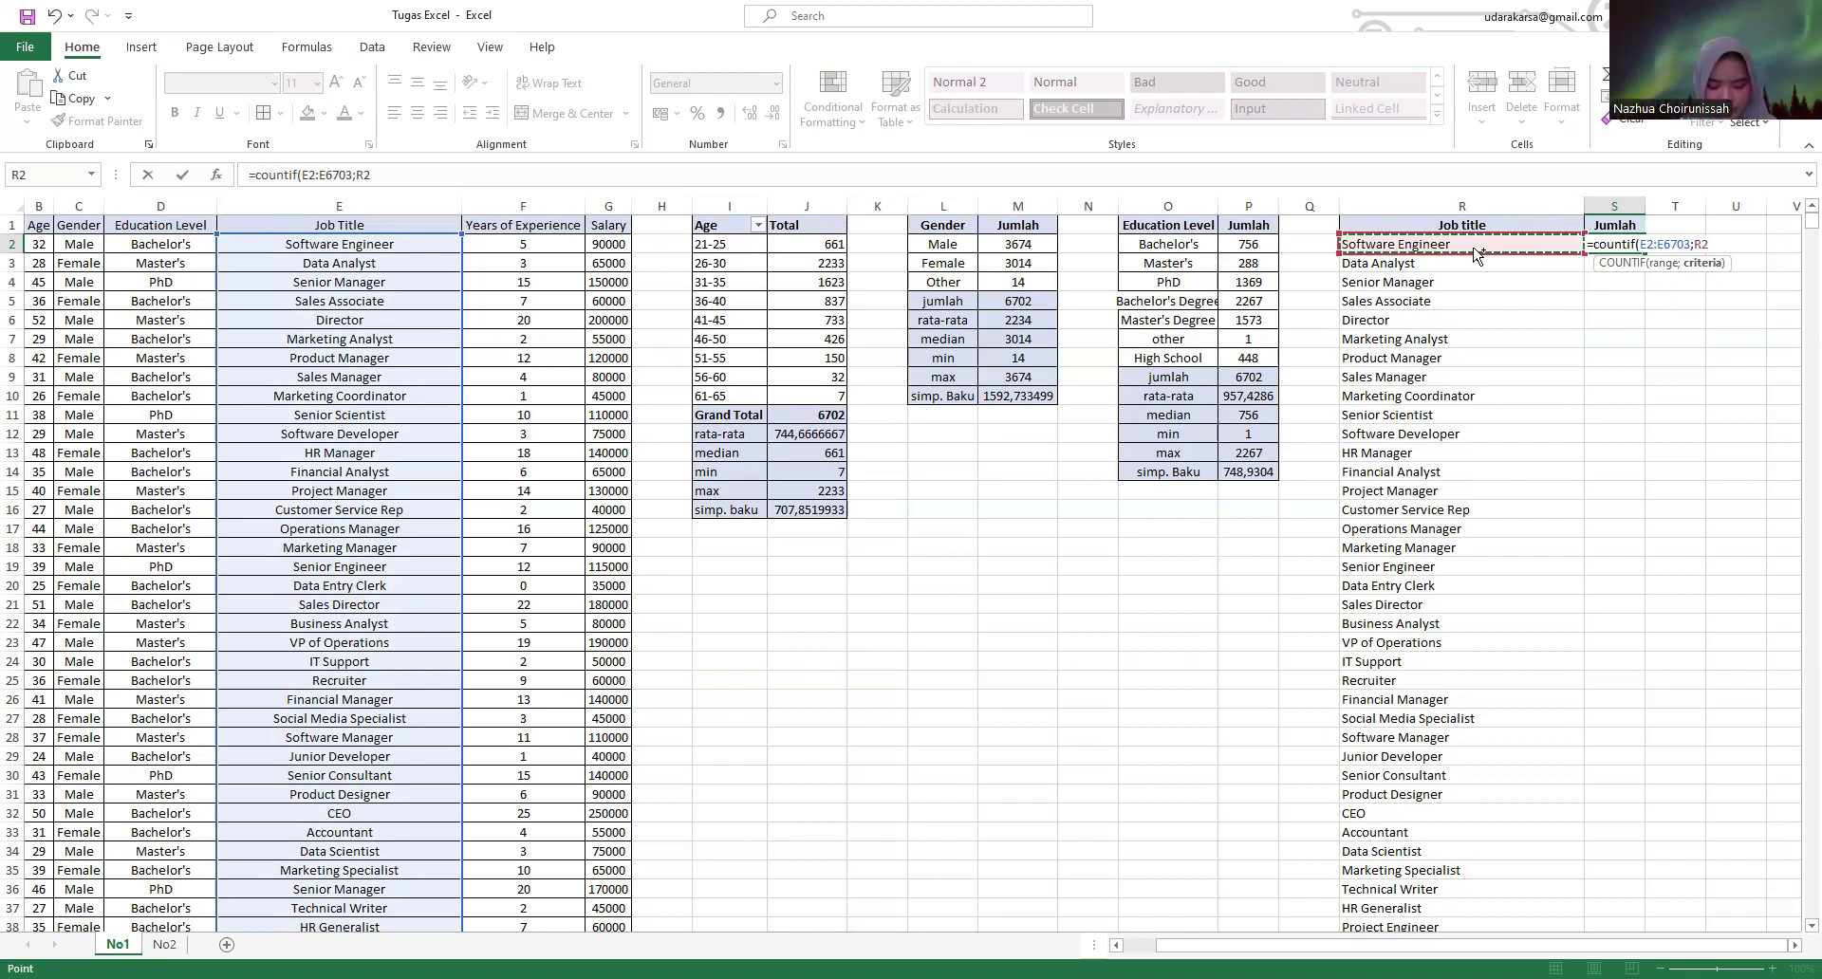
pyautogui.hotkey('ctrl', 'shift', 'Down')
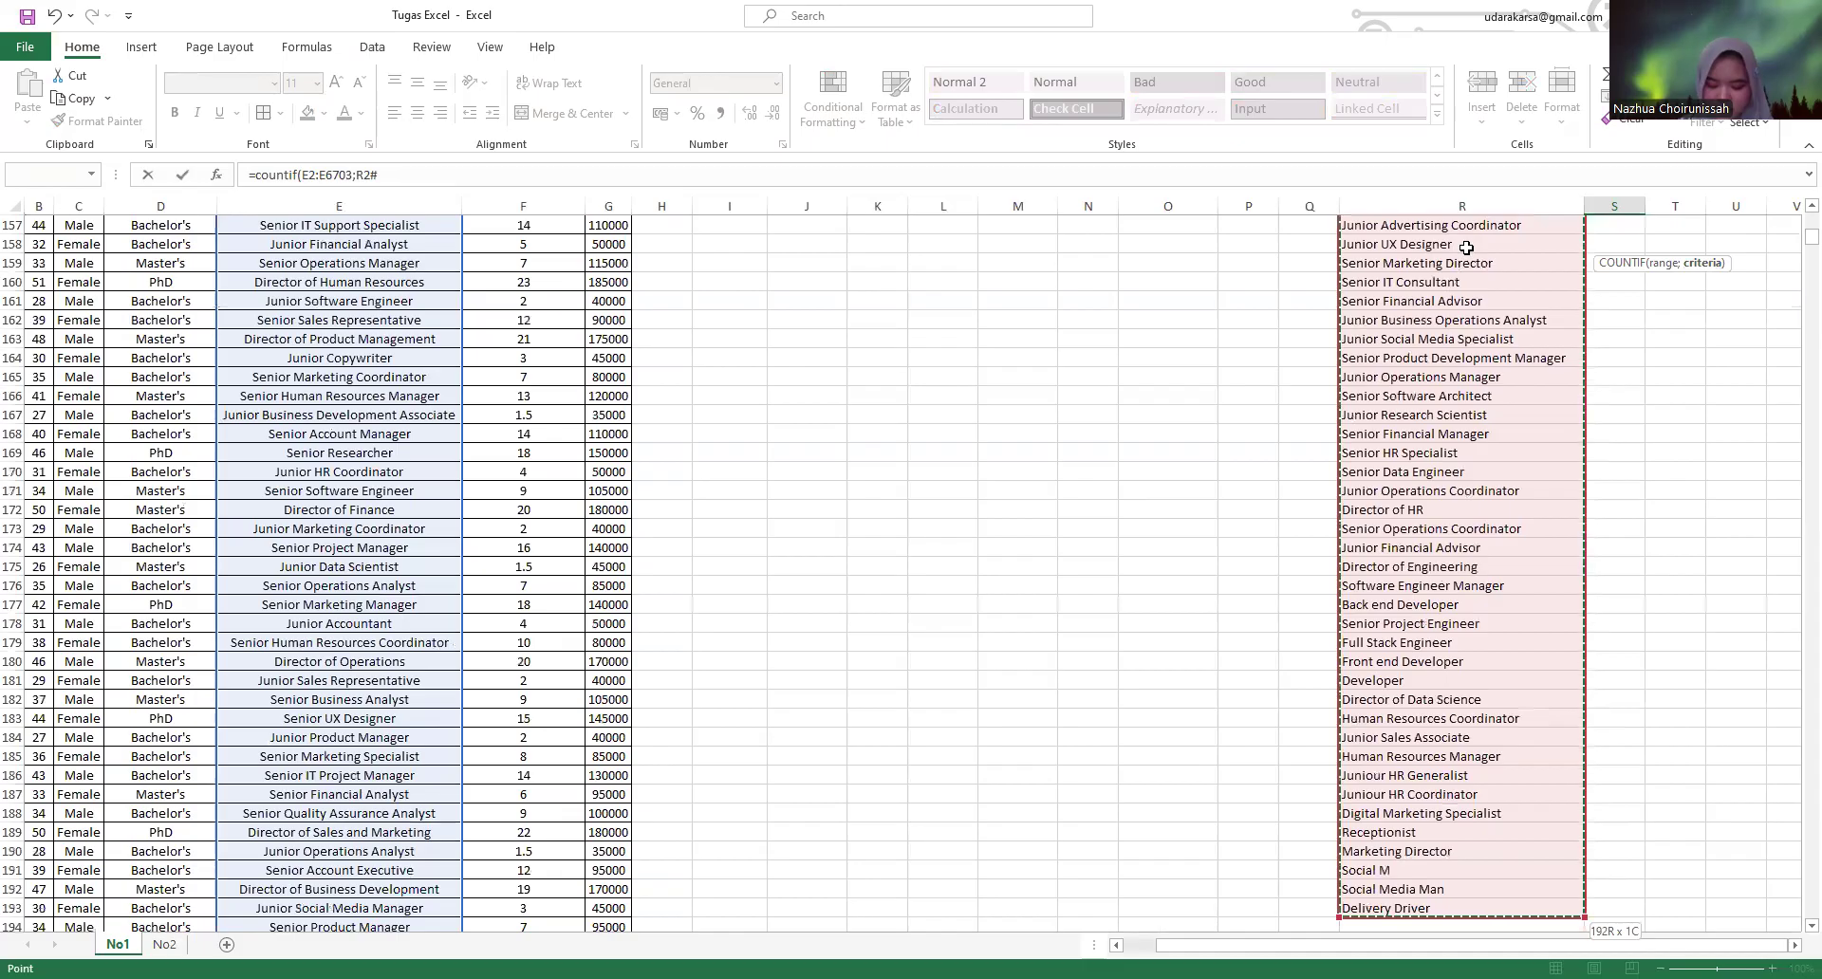
pyautogui.press('Return')
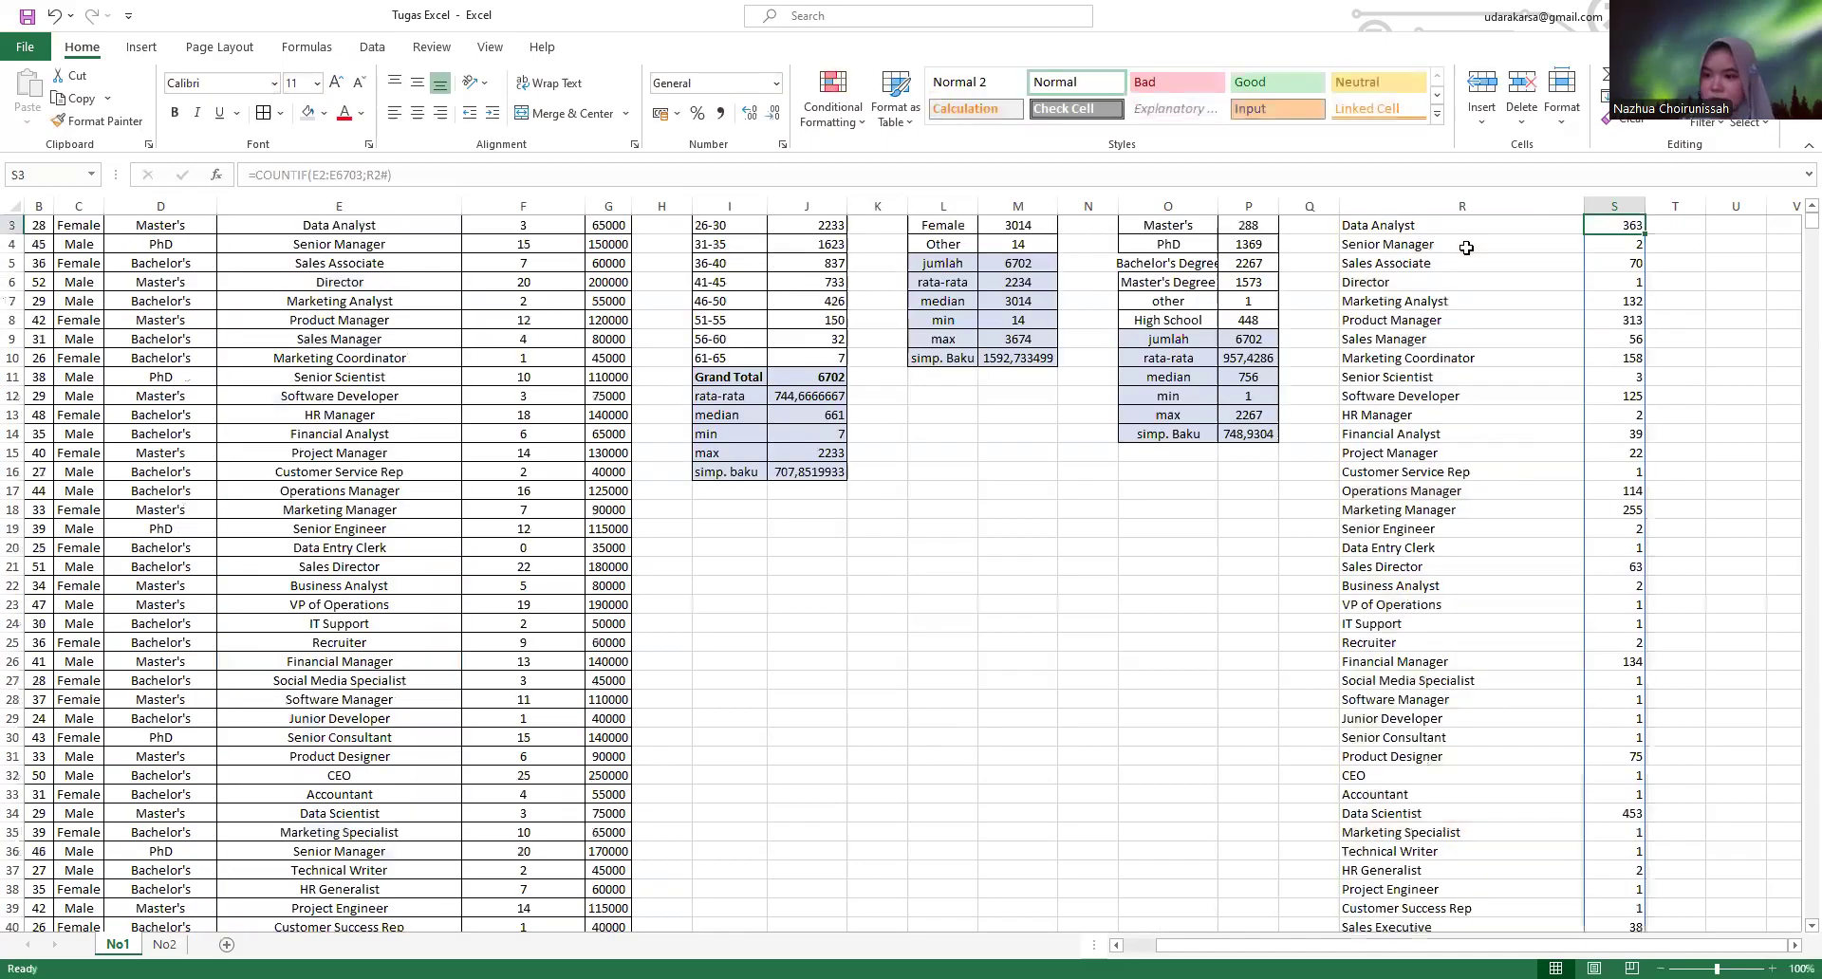
# - Look through the job titles in column R and their counts in column S
pyautogui.scroll(-5, 1652, 269)
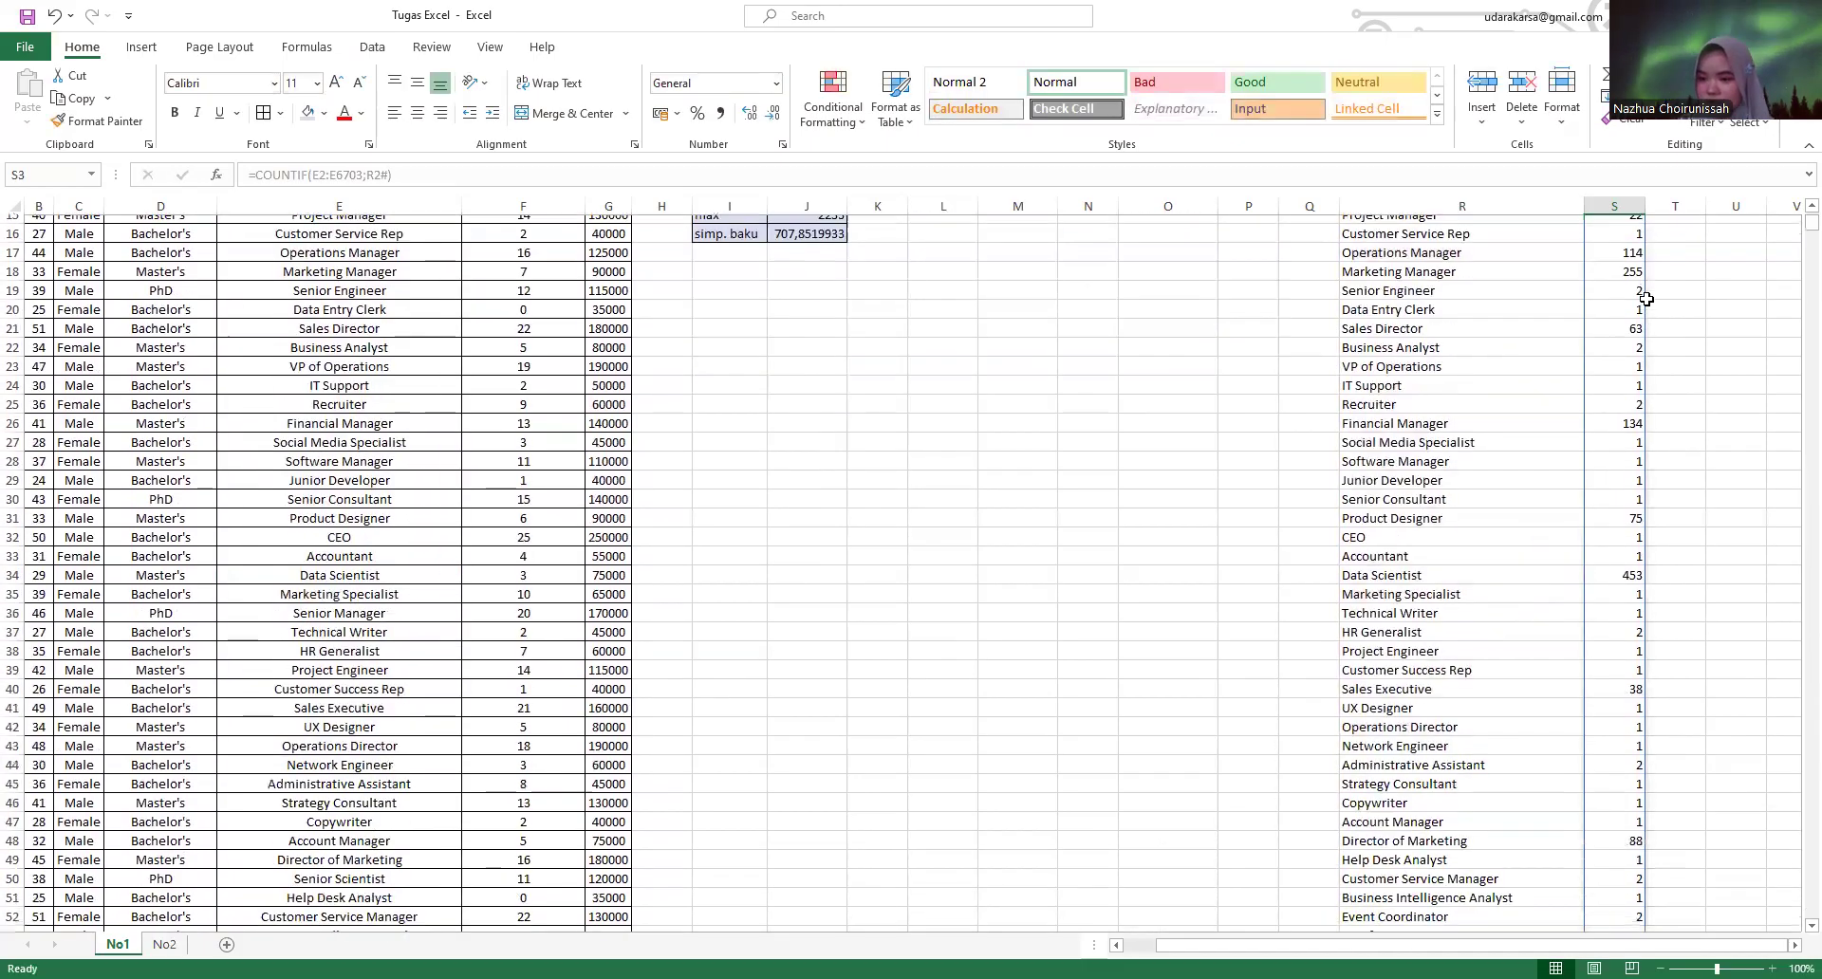
pyautogui.click(1406, 285)
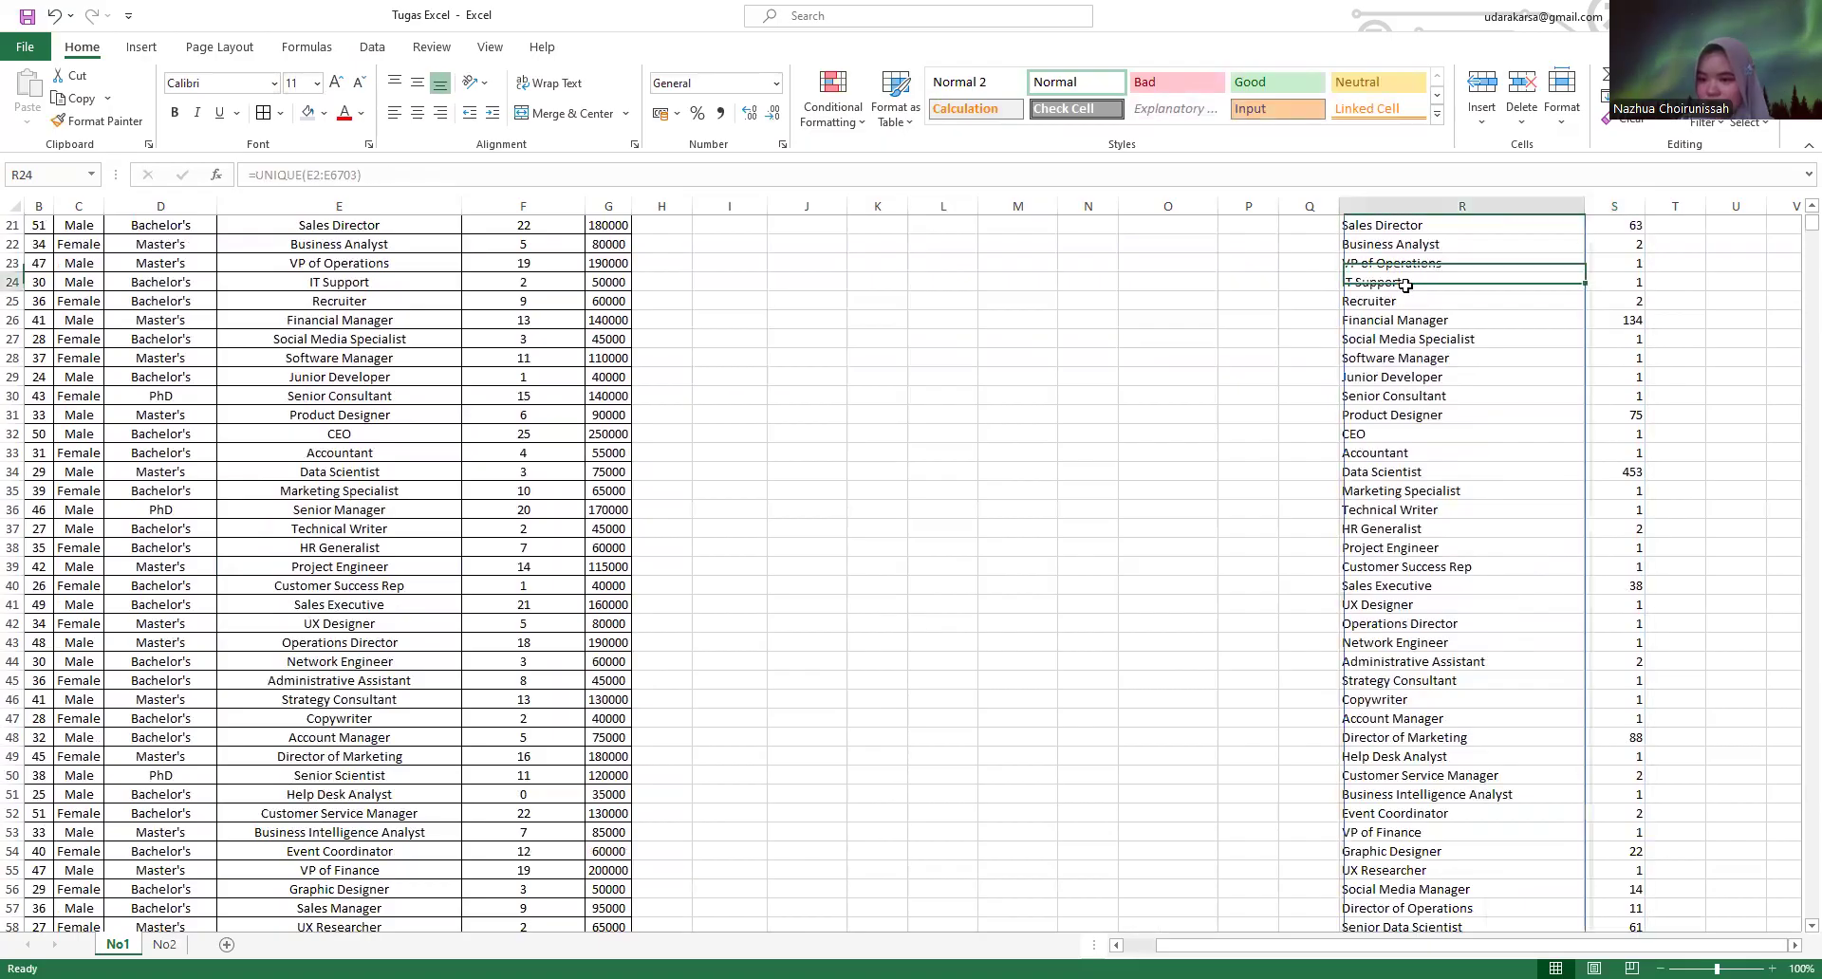
pyautogui.click(1627, 289)
pyautogui.scroll(-4, 1509, 408)
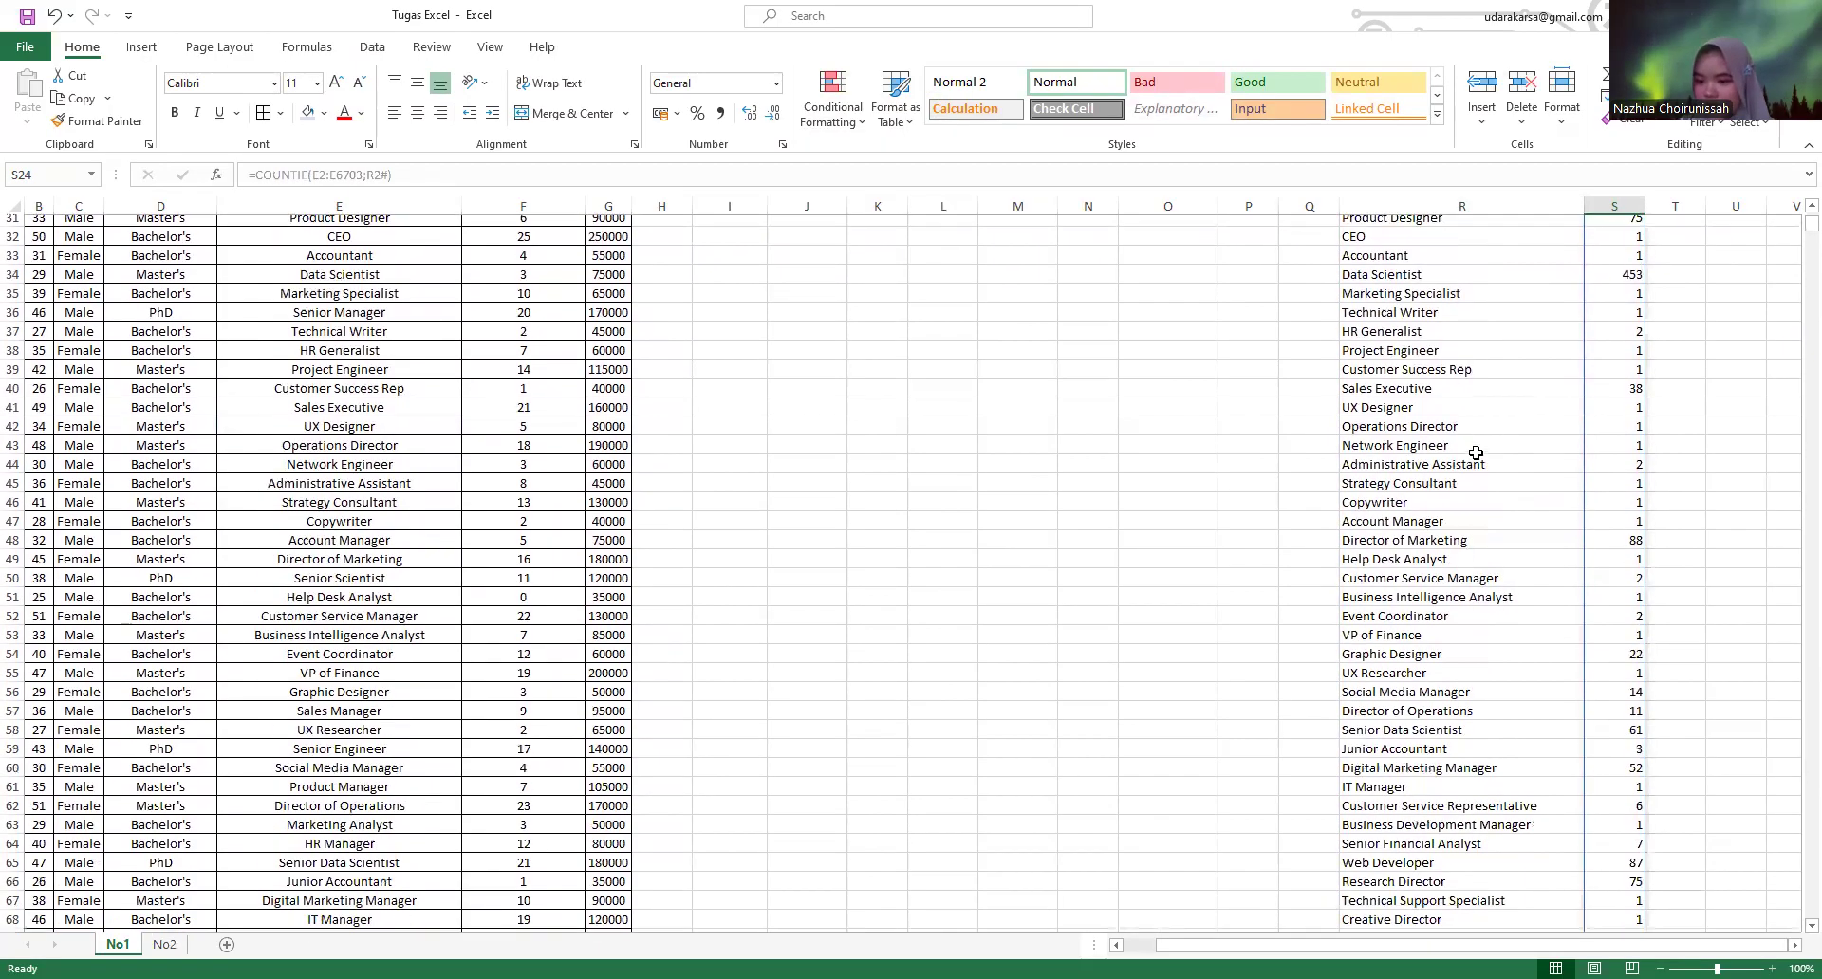
pyautogui.scroll(-2, 1476, 455)
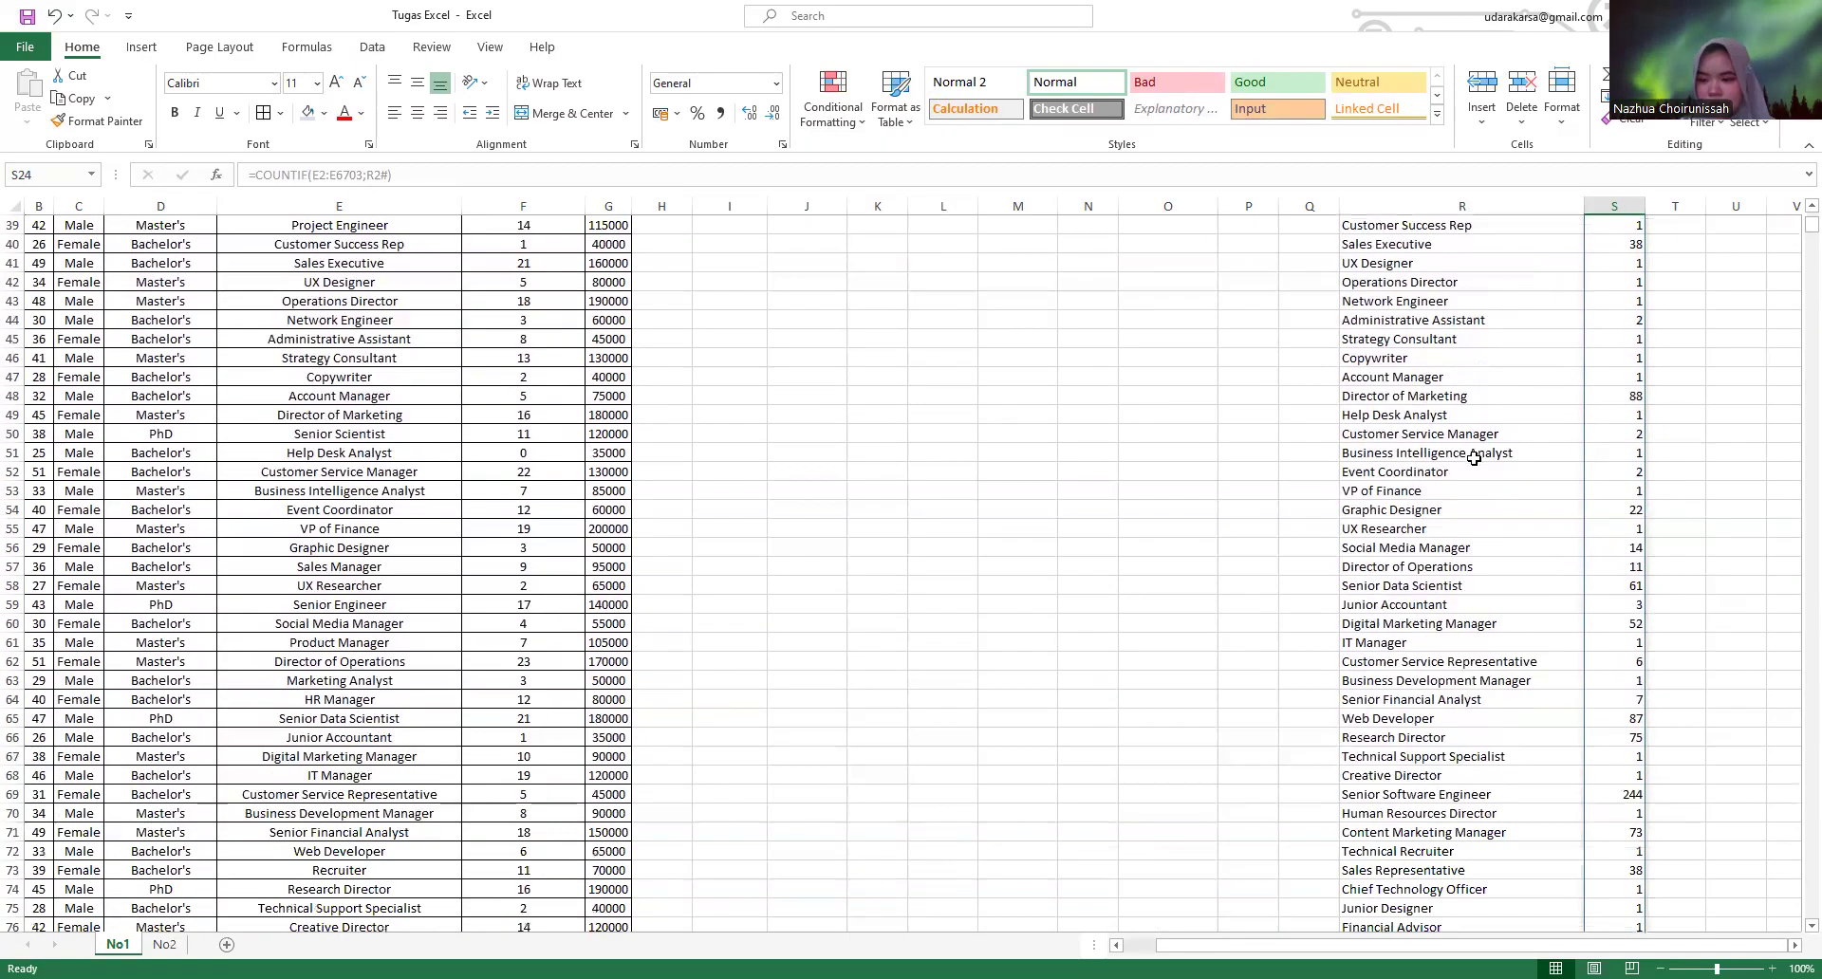
pyautogui.click(1436, 490)
pyautogui.scroll(-16, 1656, 532)
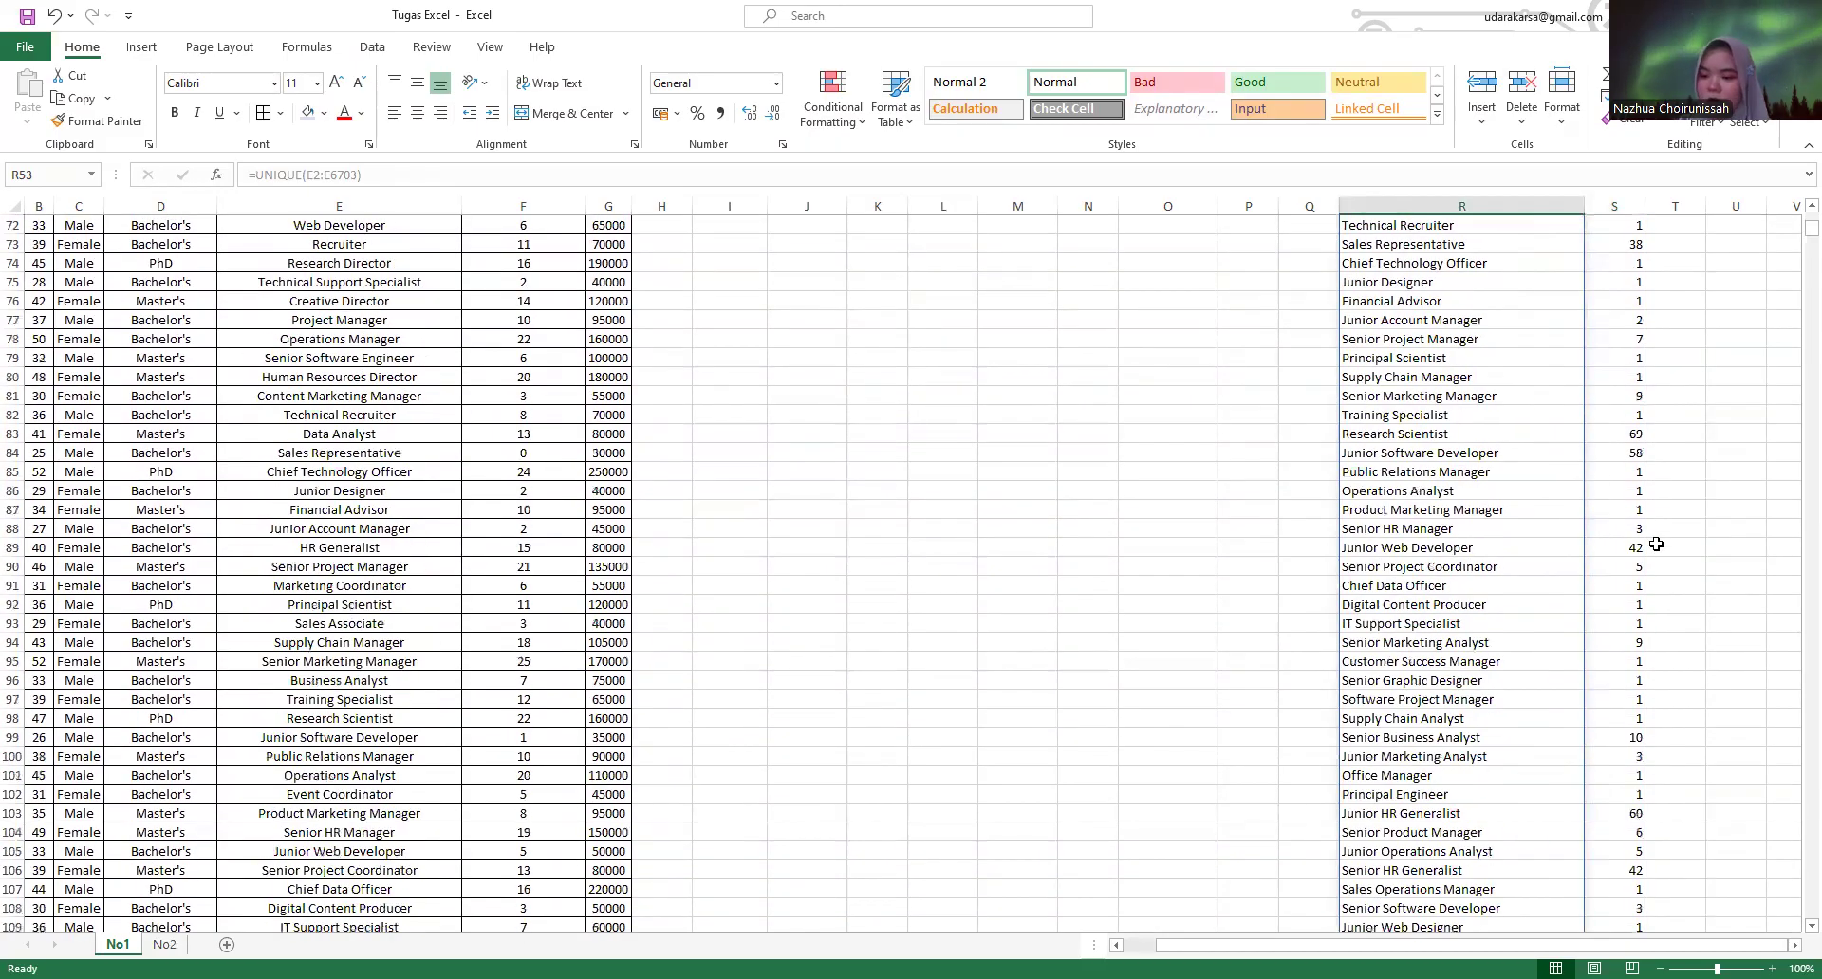
pyautogui.moveTo(1795, 220); pyautogui.dragTo(1793, 221)
pyautogui.scroll(4, 1528, 565)
pyautogui.scroll(20, 1599, 285)
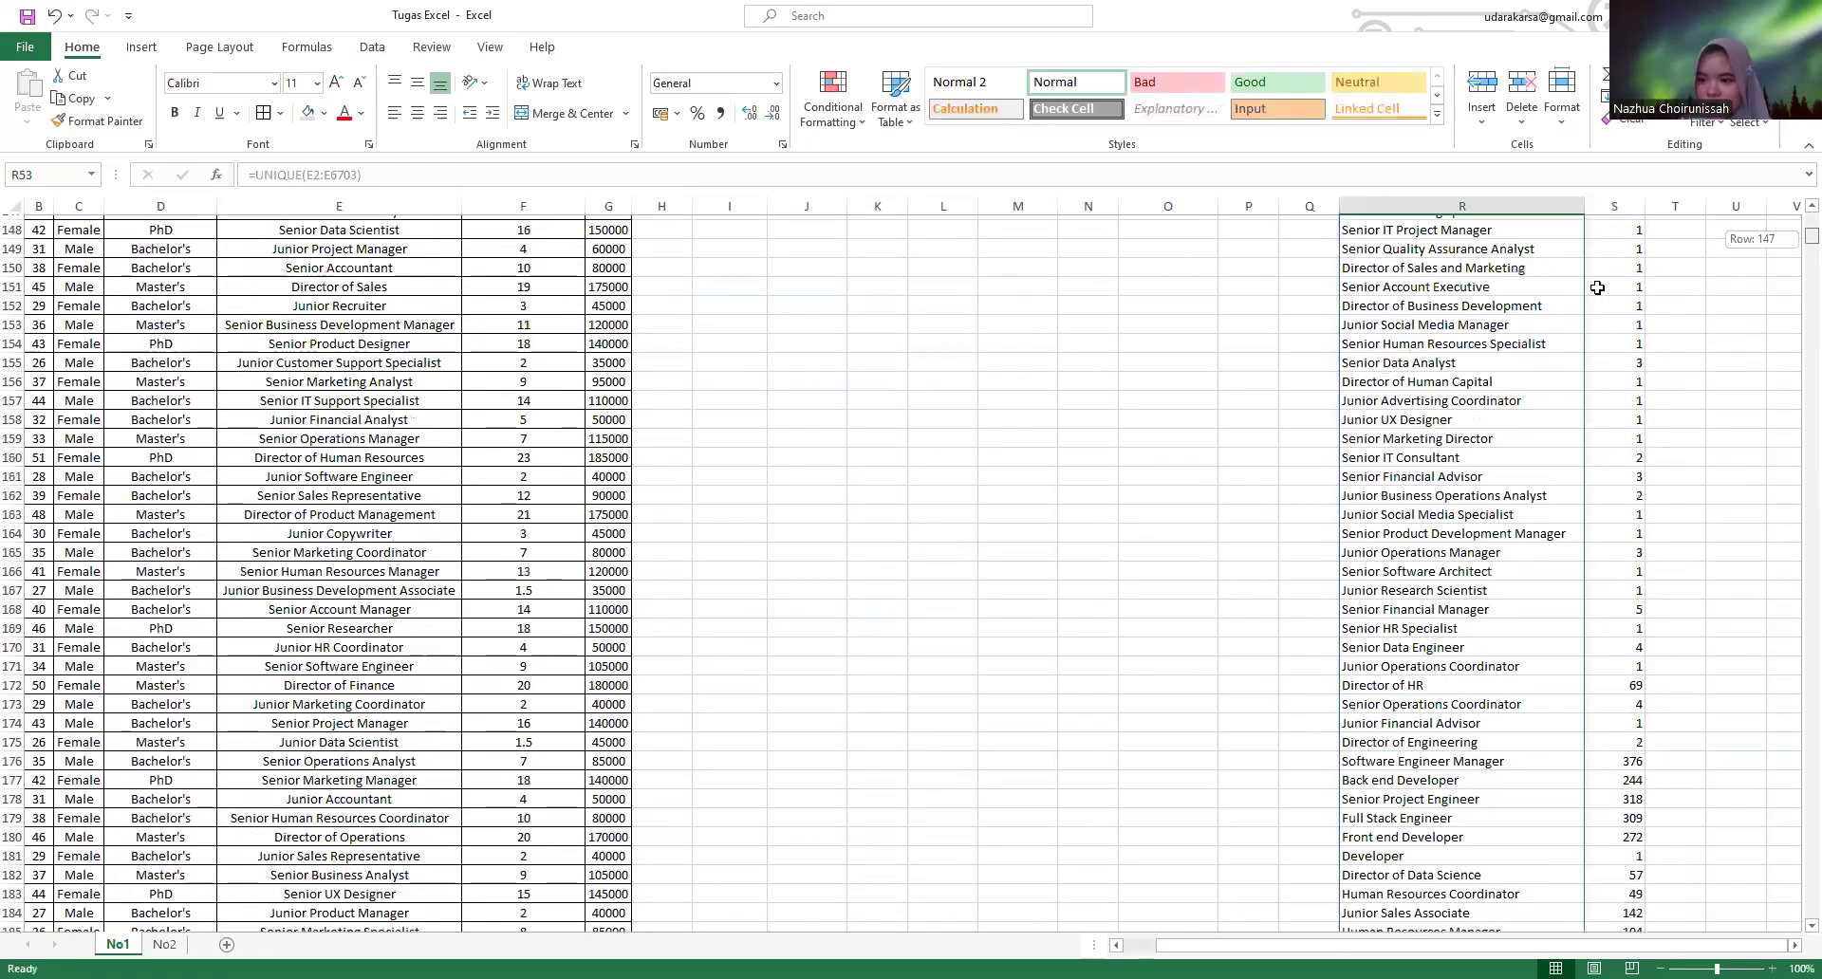
# - Copy the Education Level statistics block O9:P14 and paste it below the last job title, starting at R194
pyautogui.moveTo(1169, 377); pyautogui.dragTo(1249, 472)
pyautogui.hotkey('ctrl', 'c')
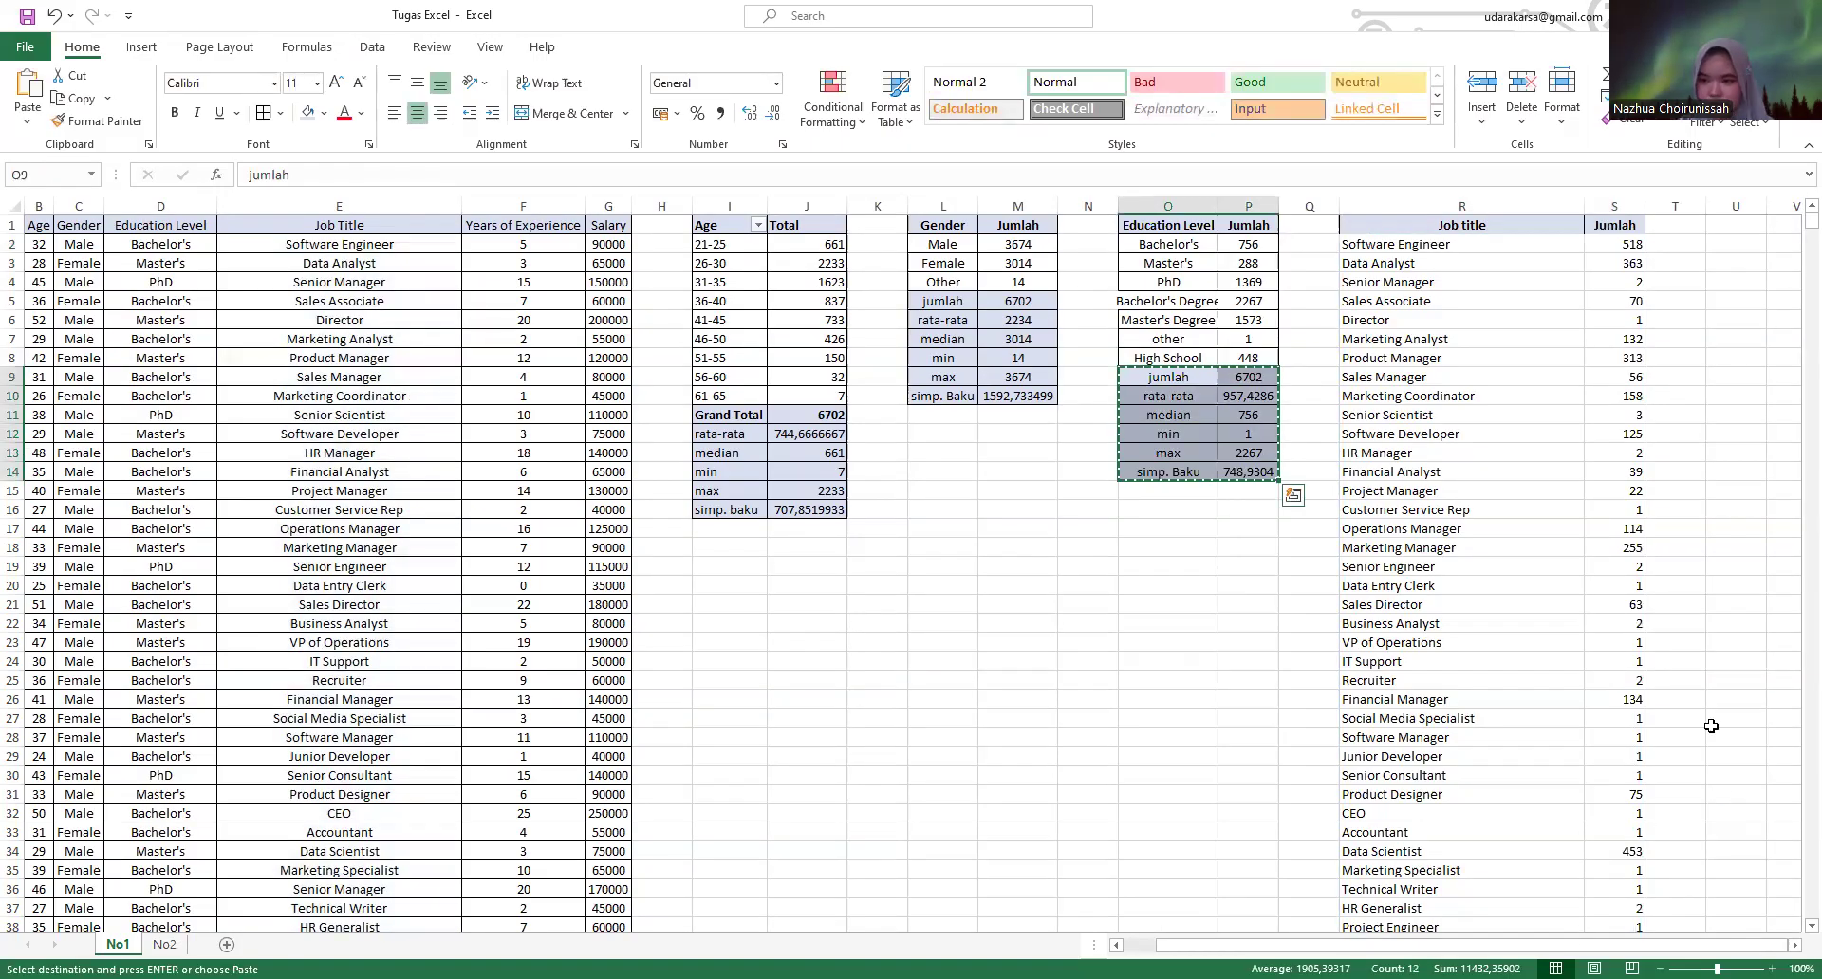
pyautogui.scroll(-20, 1613, 281)
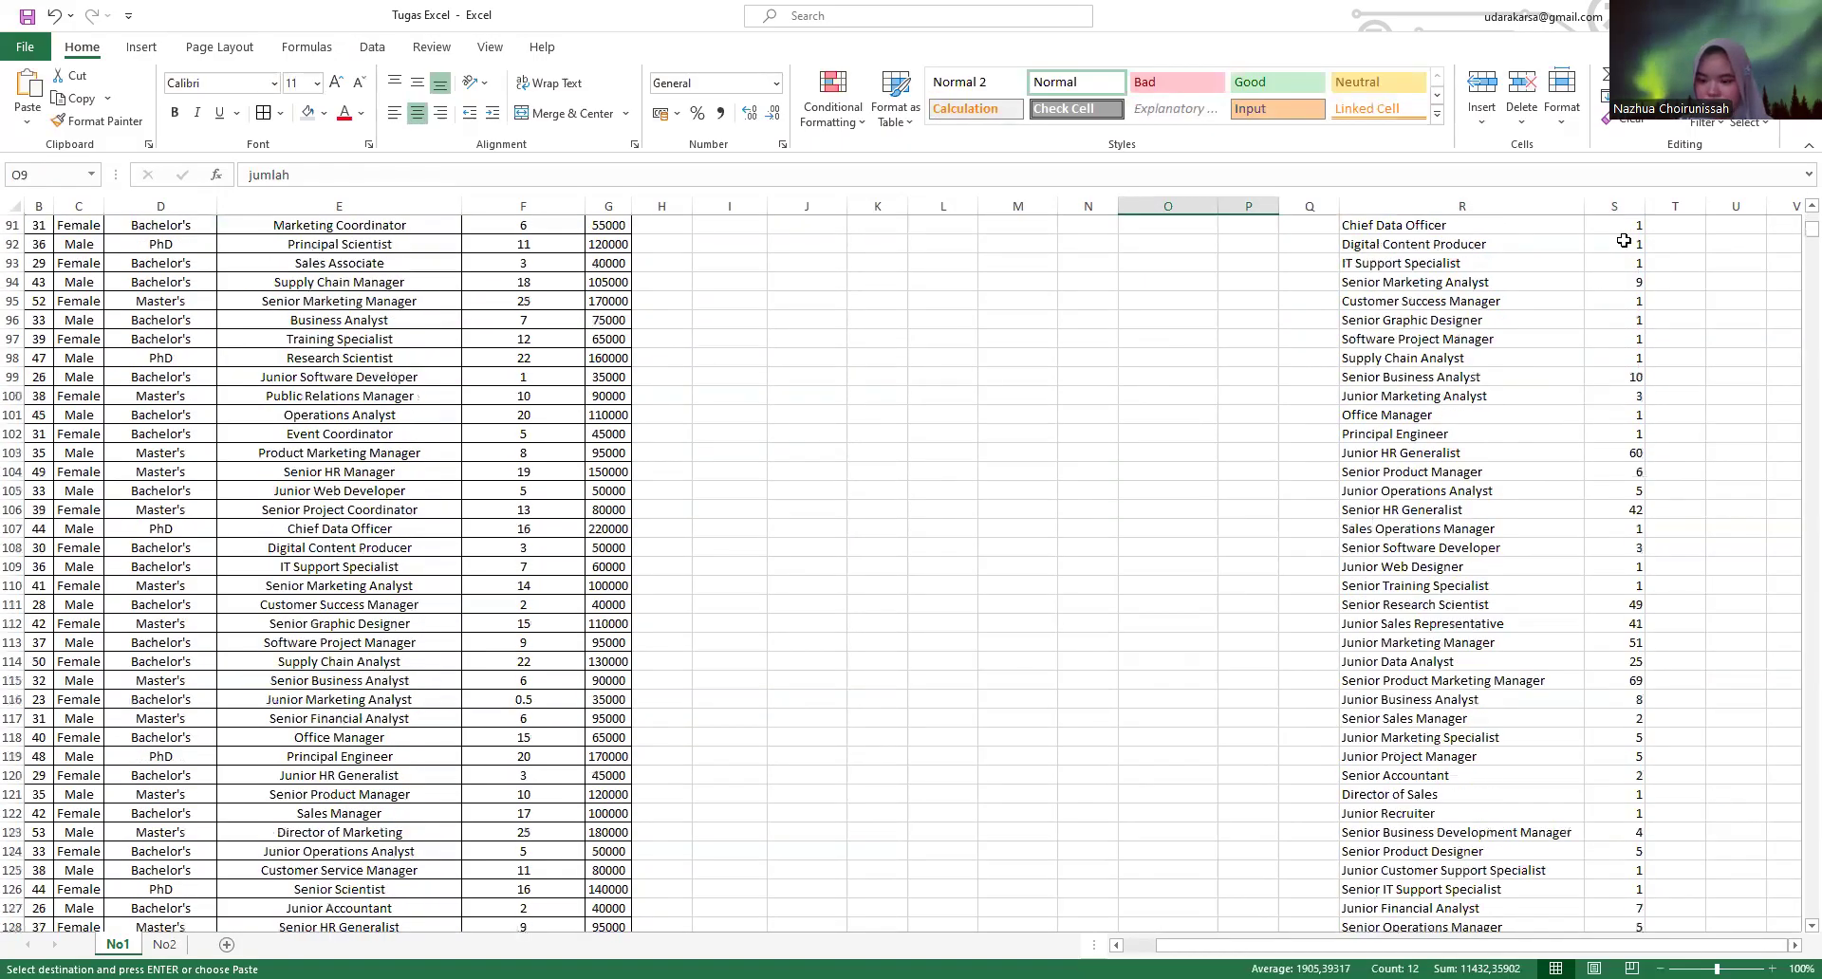
pyautogui.scroll(-20, 1624, 240)
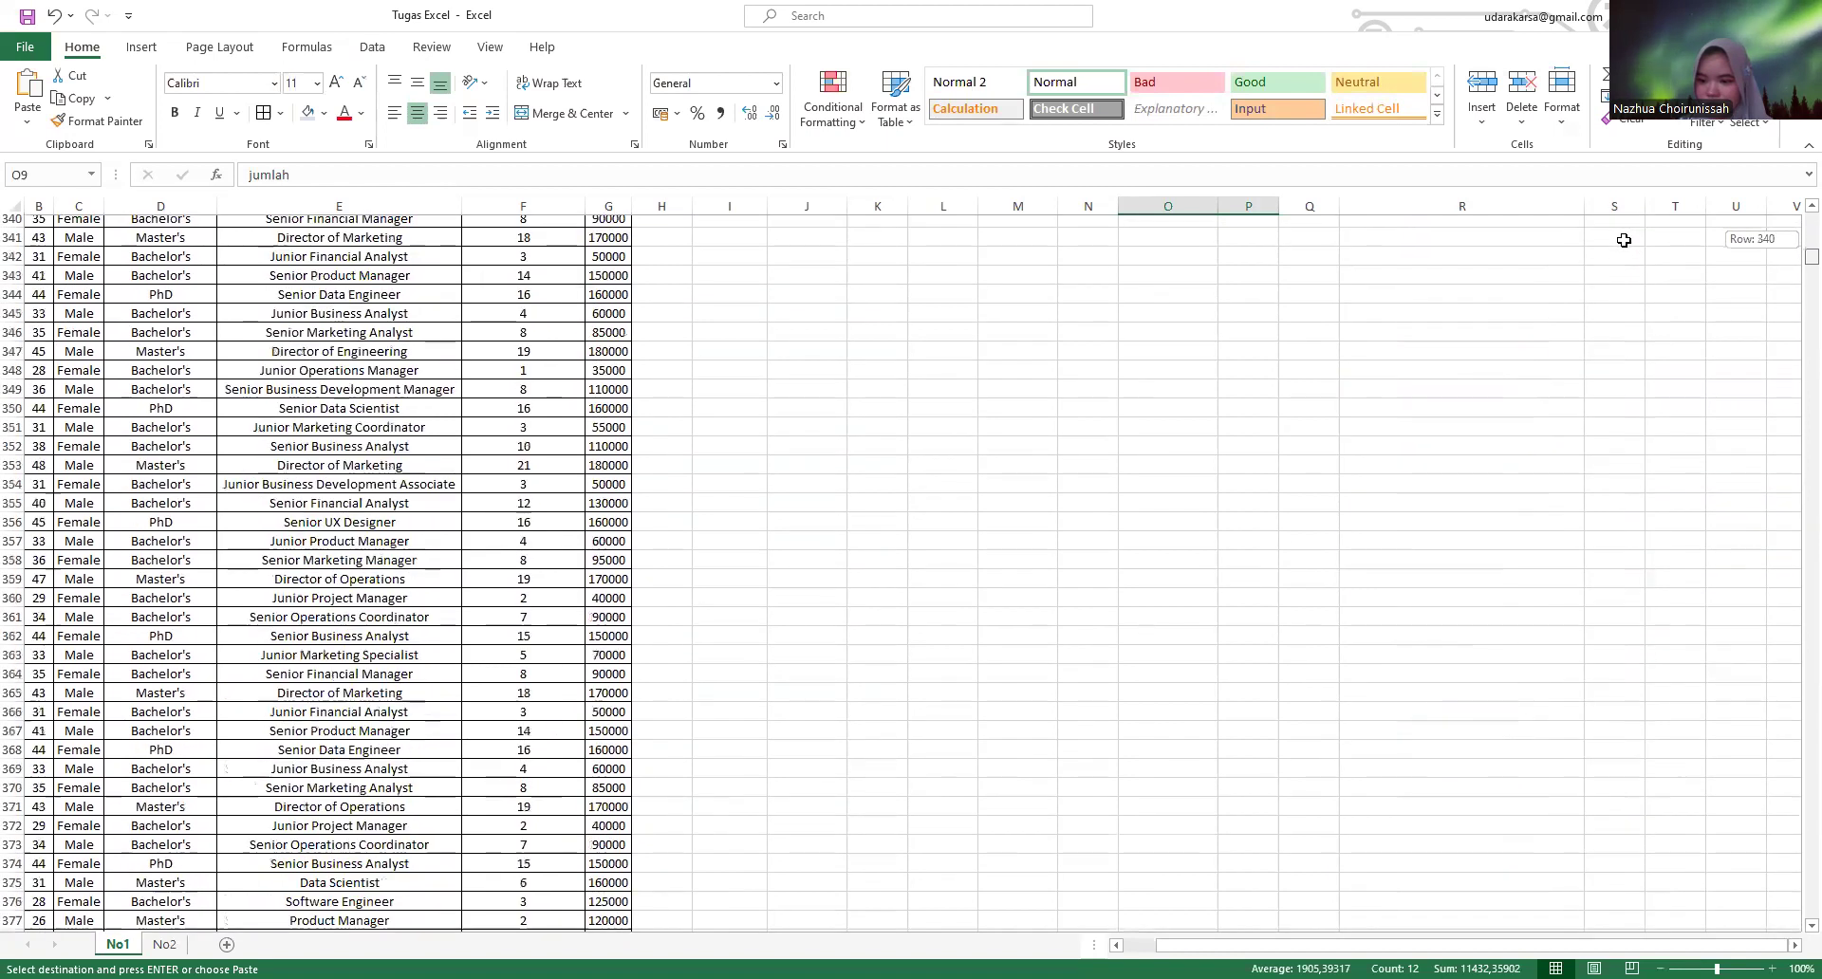
pyautogui.scroll(20, 1624, 240)
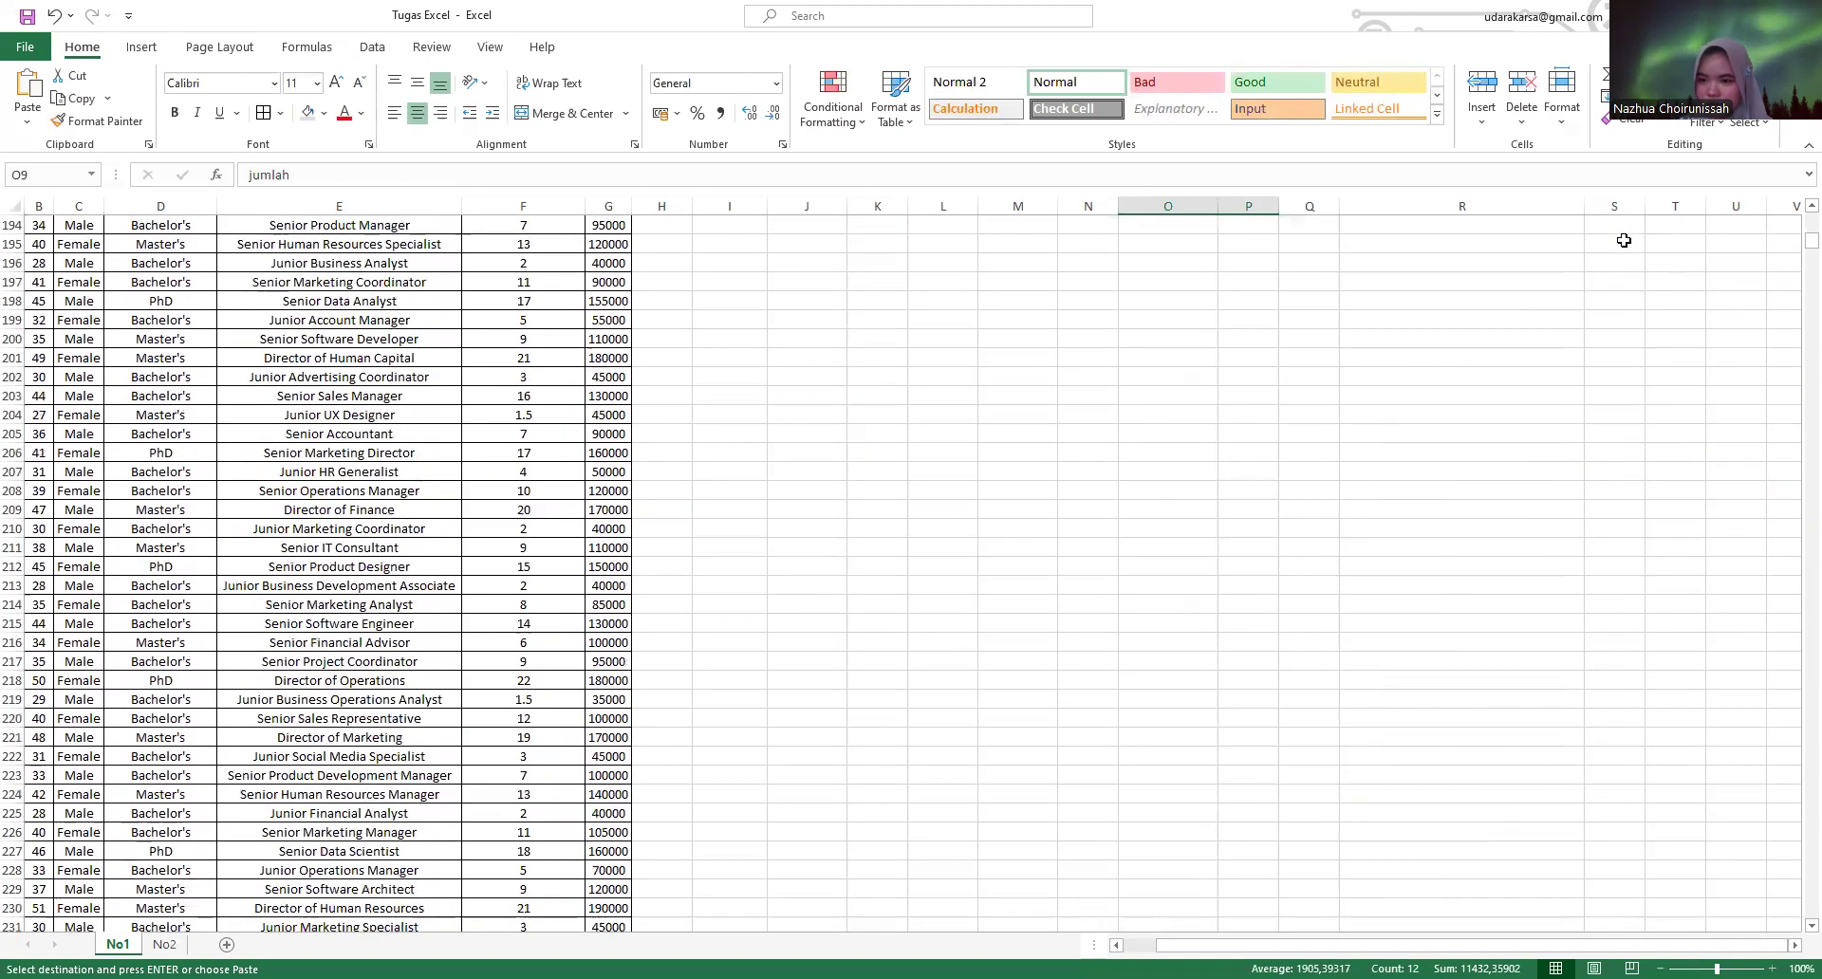
pyautogui.click(1461, 281)
pyautogui.hotkey('ctrl', 'v')
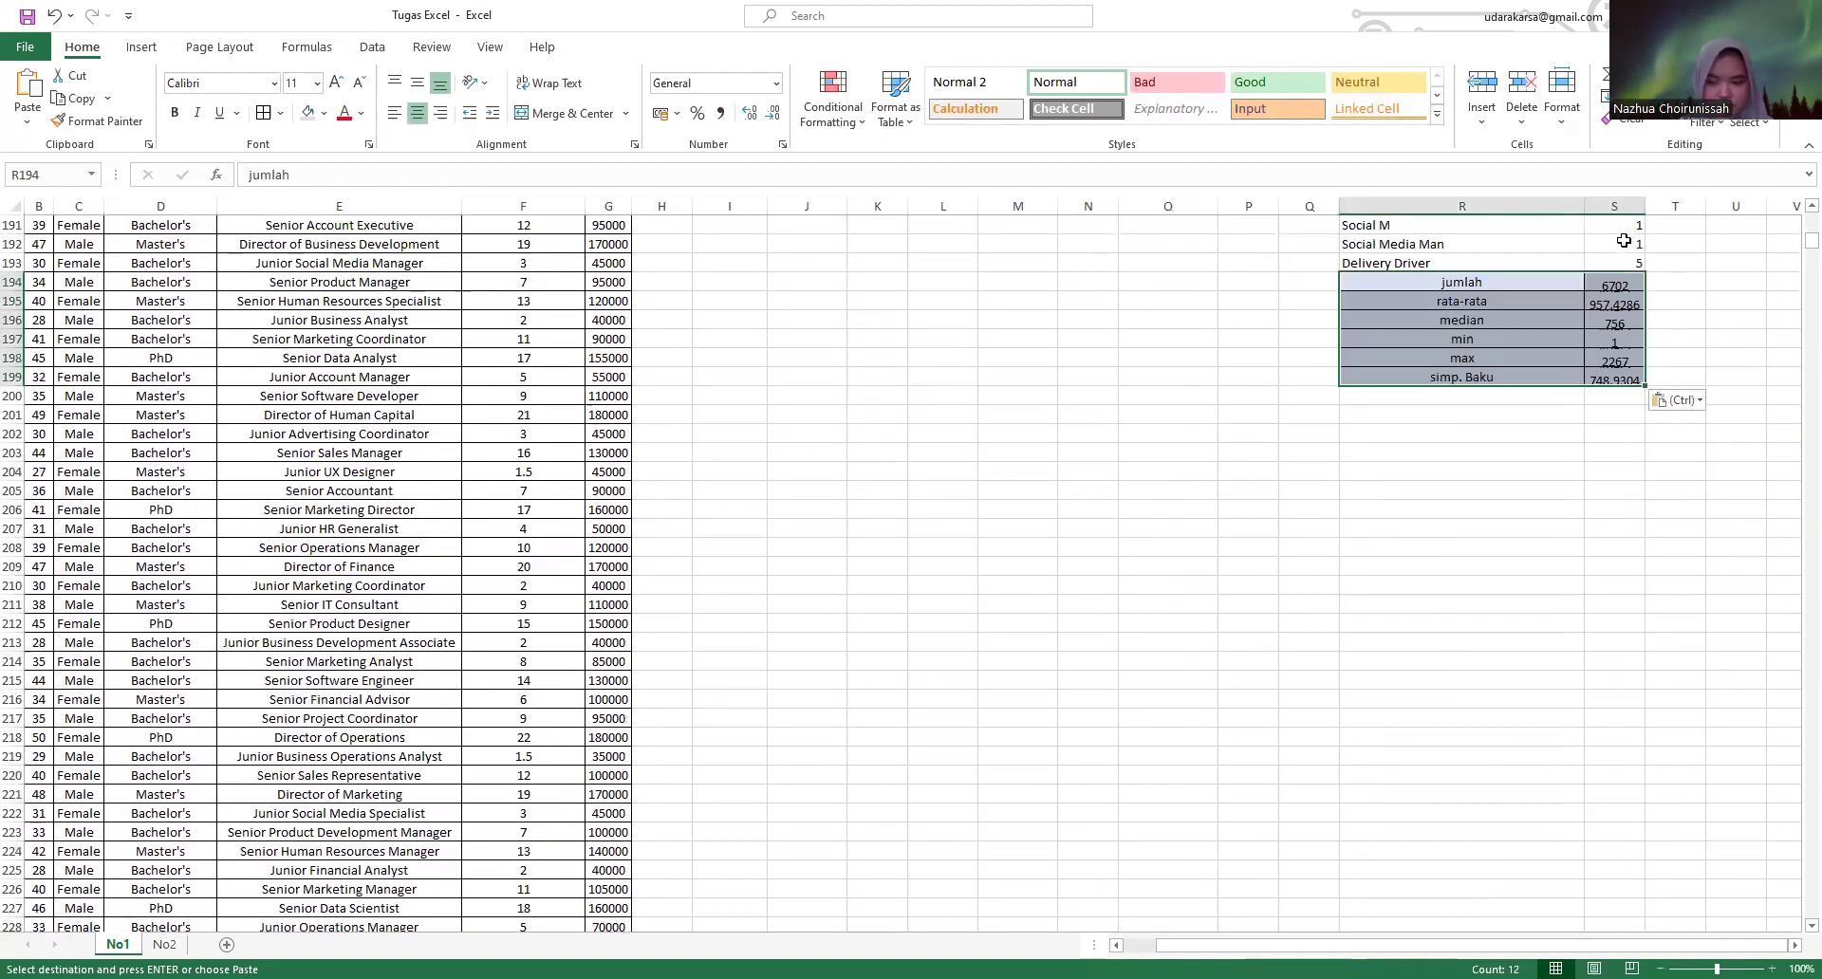
# - Clear the pasted formulas from S194:S199, keeping the statistic labels, and return to the jumlah value cell S194
pyautogui.press('Tab')
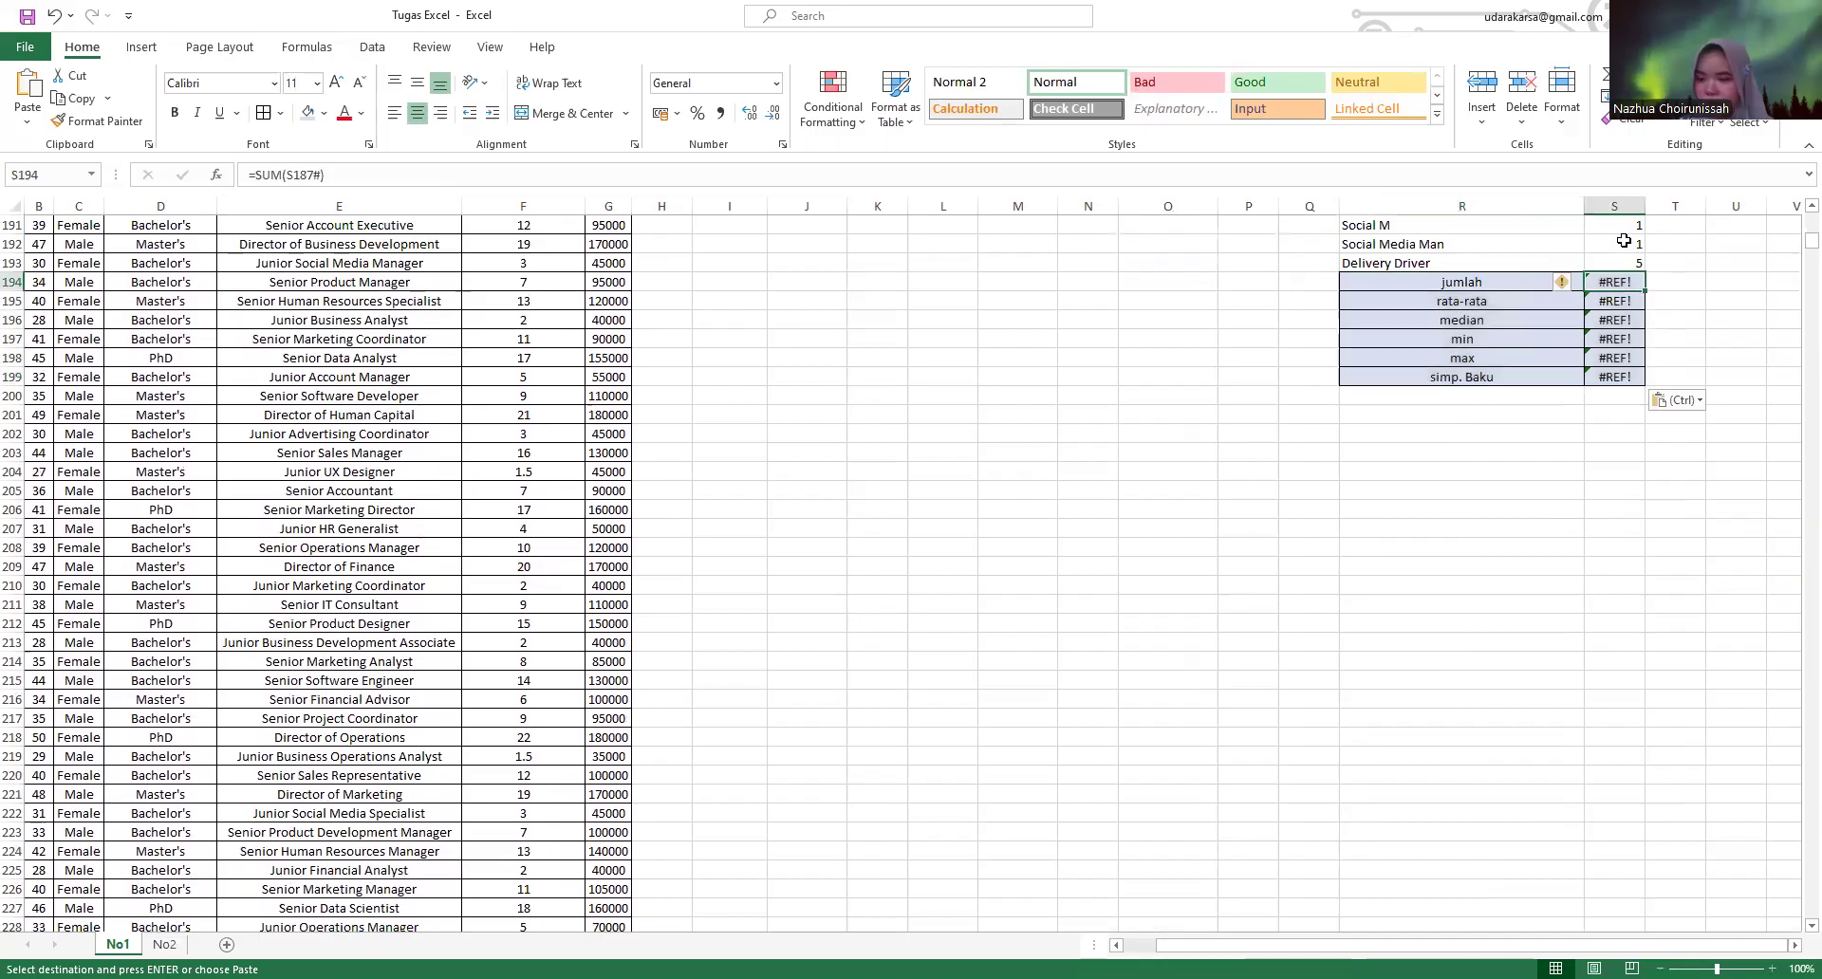
pyautogui.scroll(2, 1624, 240)
pyautogui.press('BackSpace')
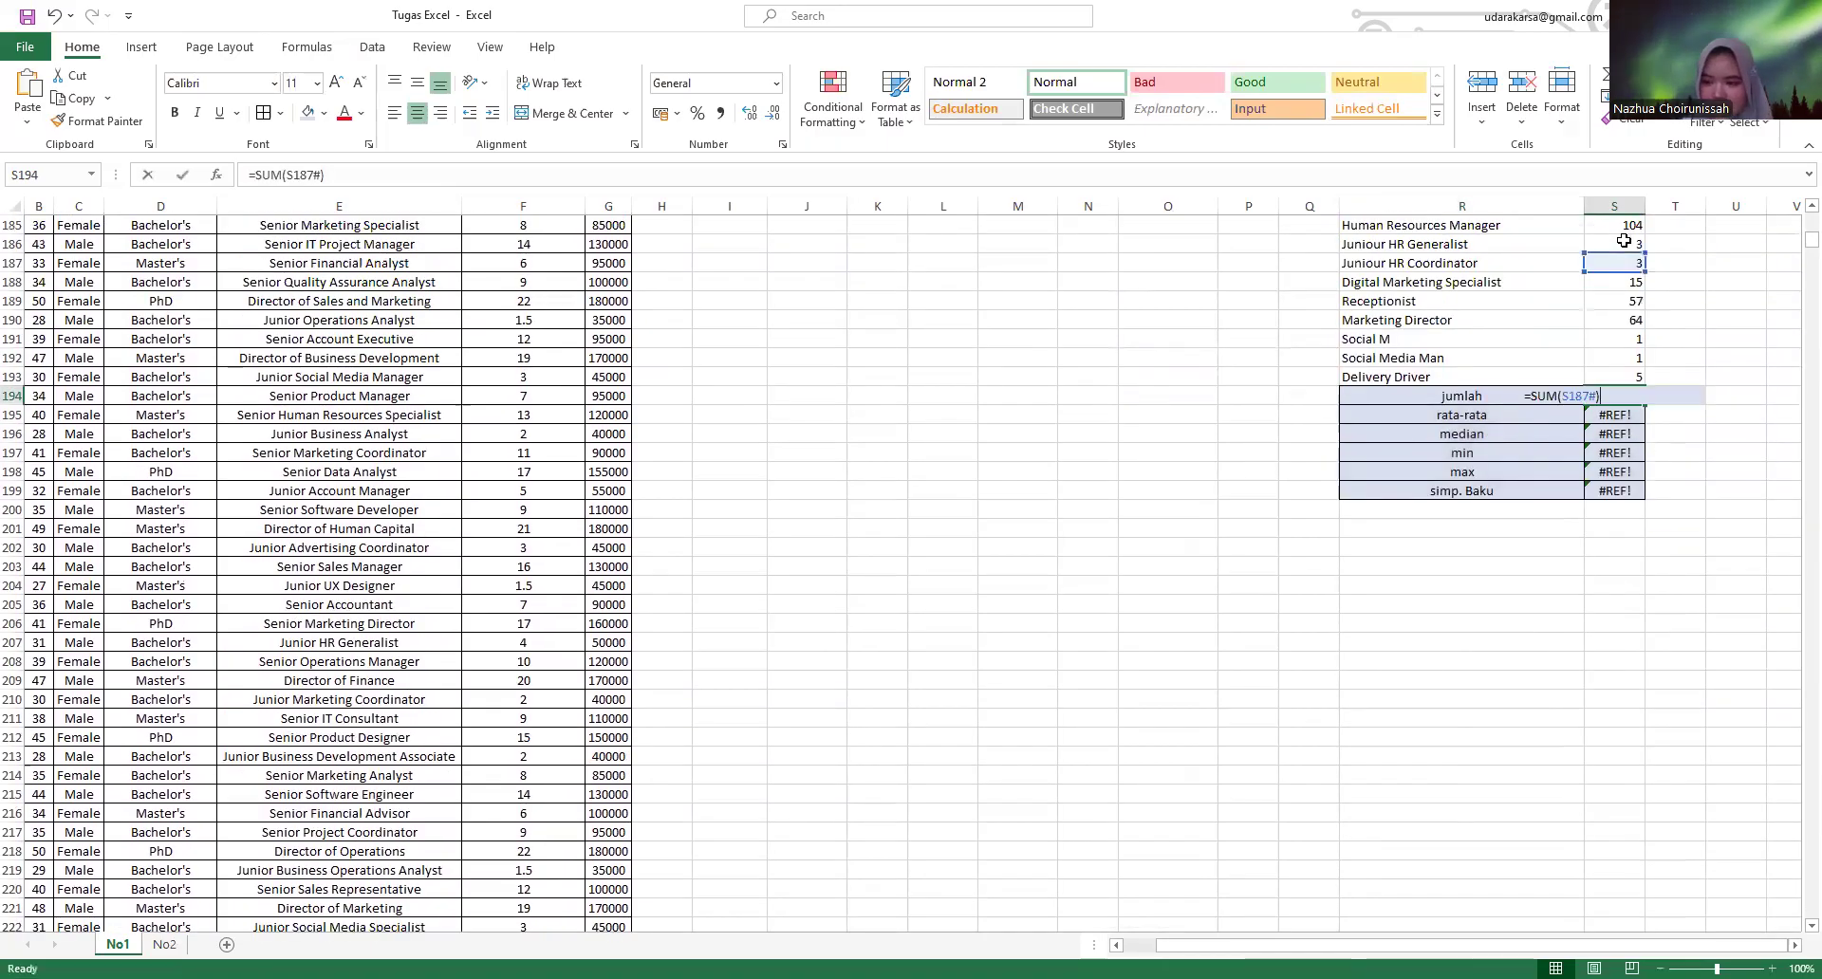
pyautogui.press('Return')
pyautogui.press('Return')
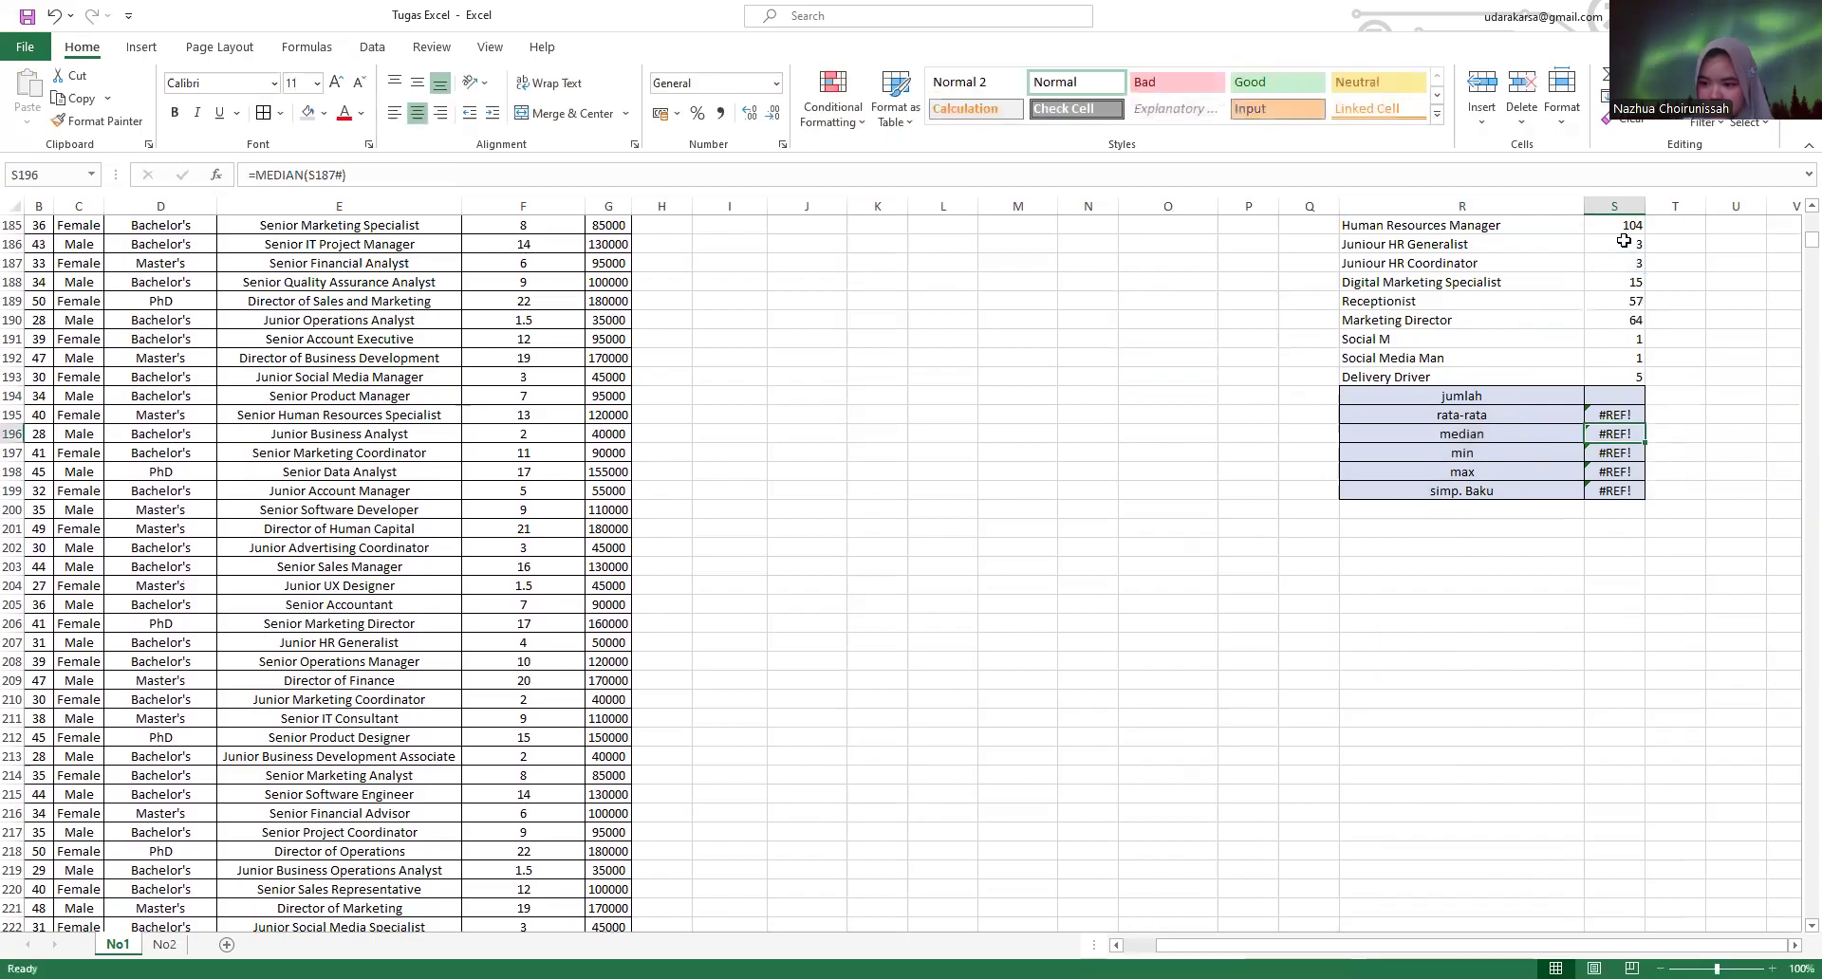
pyautogui.press('Up')
pyautogui.press('BackSpace')
pyautogui.press('Return')
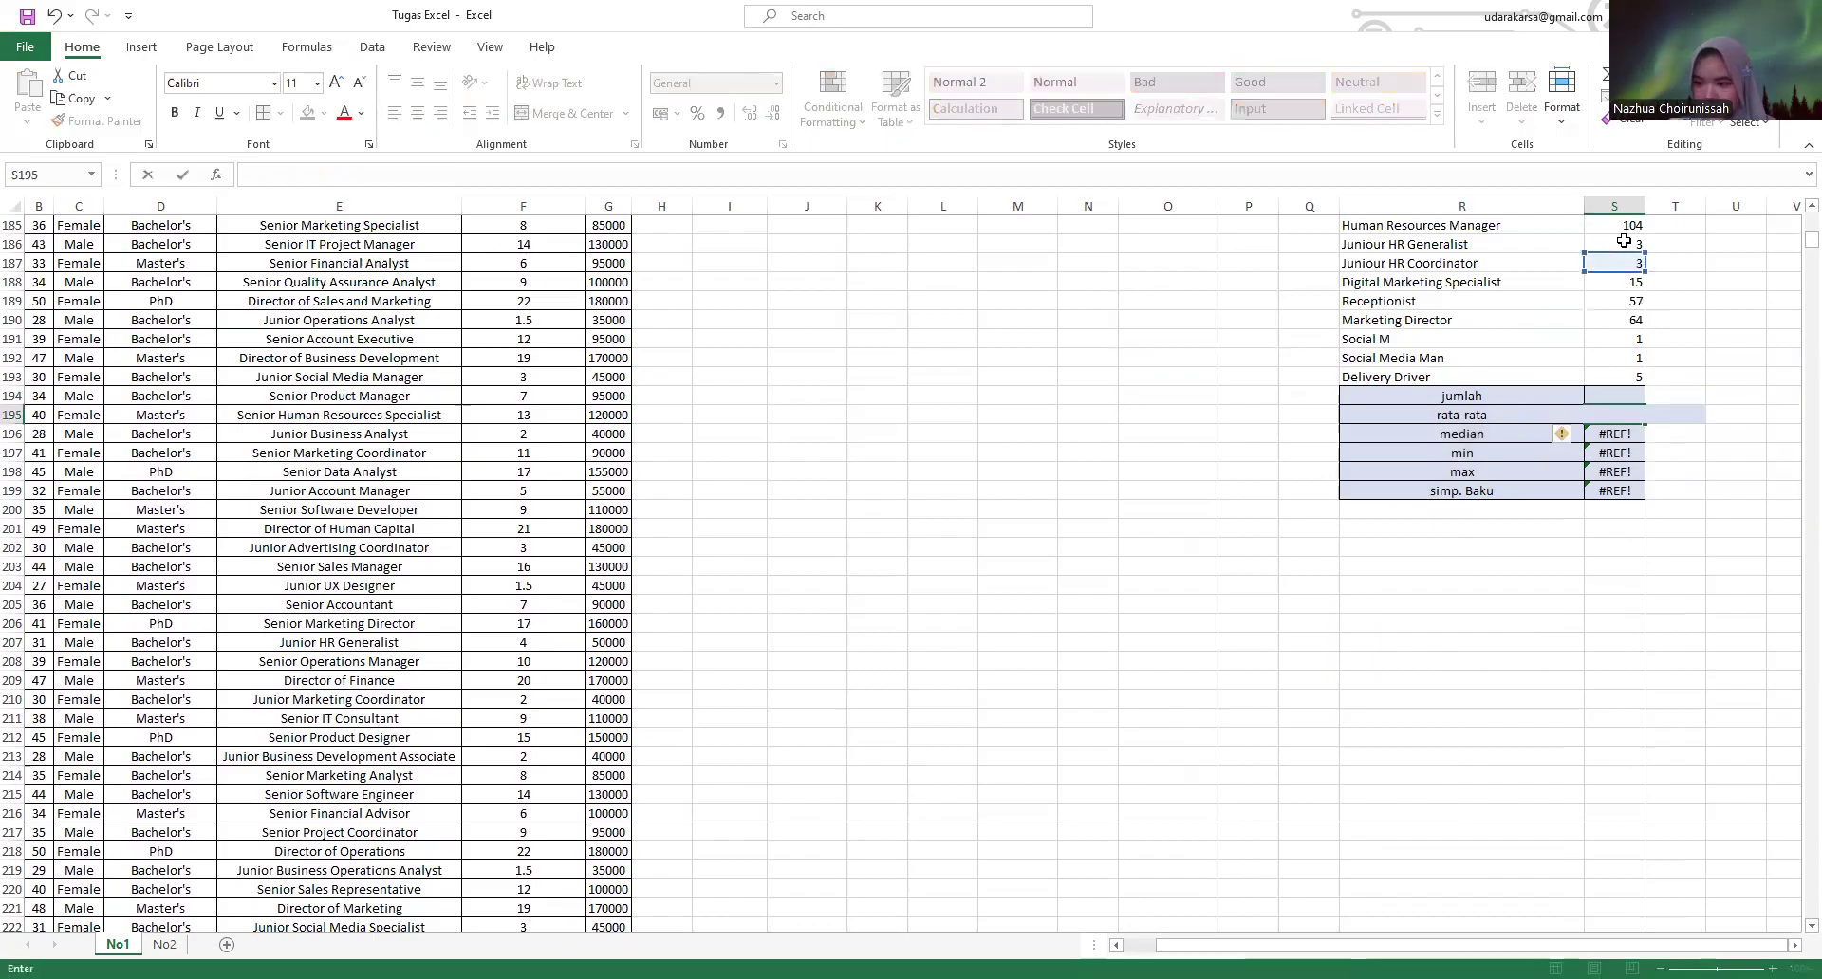
pyautogui.press('BackSpace')
pyautogui.press('Return')
pyautogui.press('BackSpace')
pyautogui.press('Return')
pyautogui.press('BackSpace')
pyautogui.press('Return')
pyautogui.press('BackSpace')
pyautogui.press('Up')
pyautogui.press('Up')
pyautogui.press('Up')
pyautogui.press('Up')
pyautogui.press('Up')
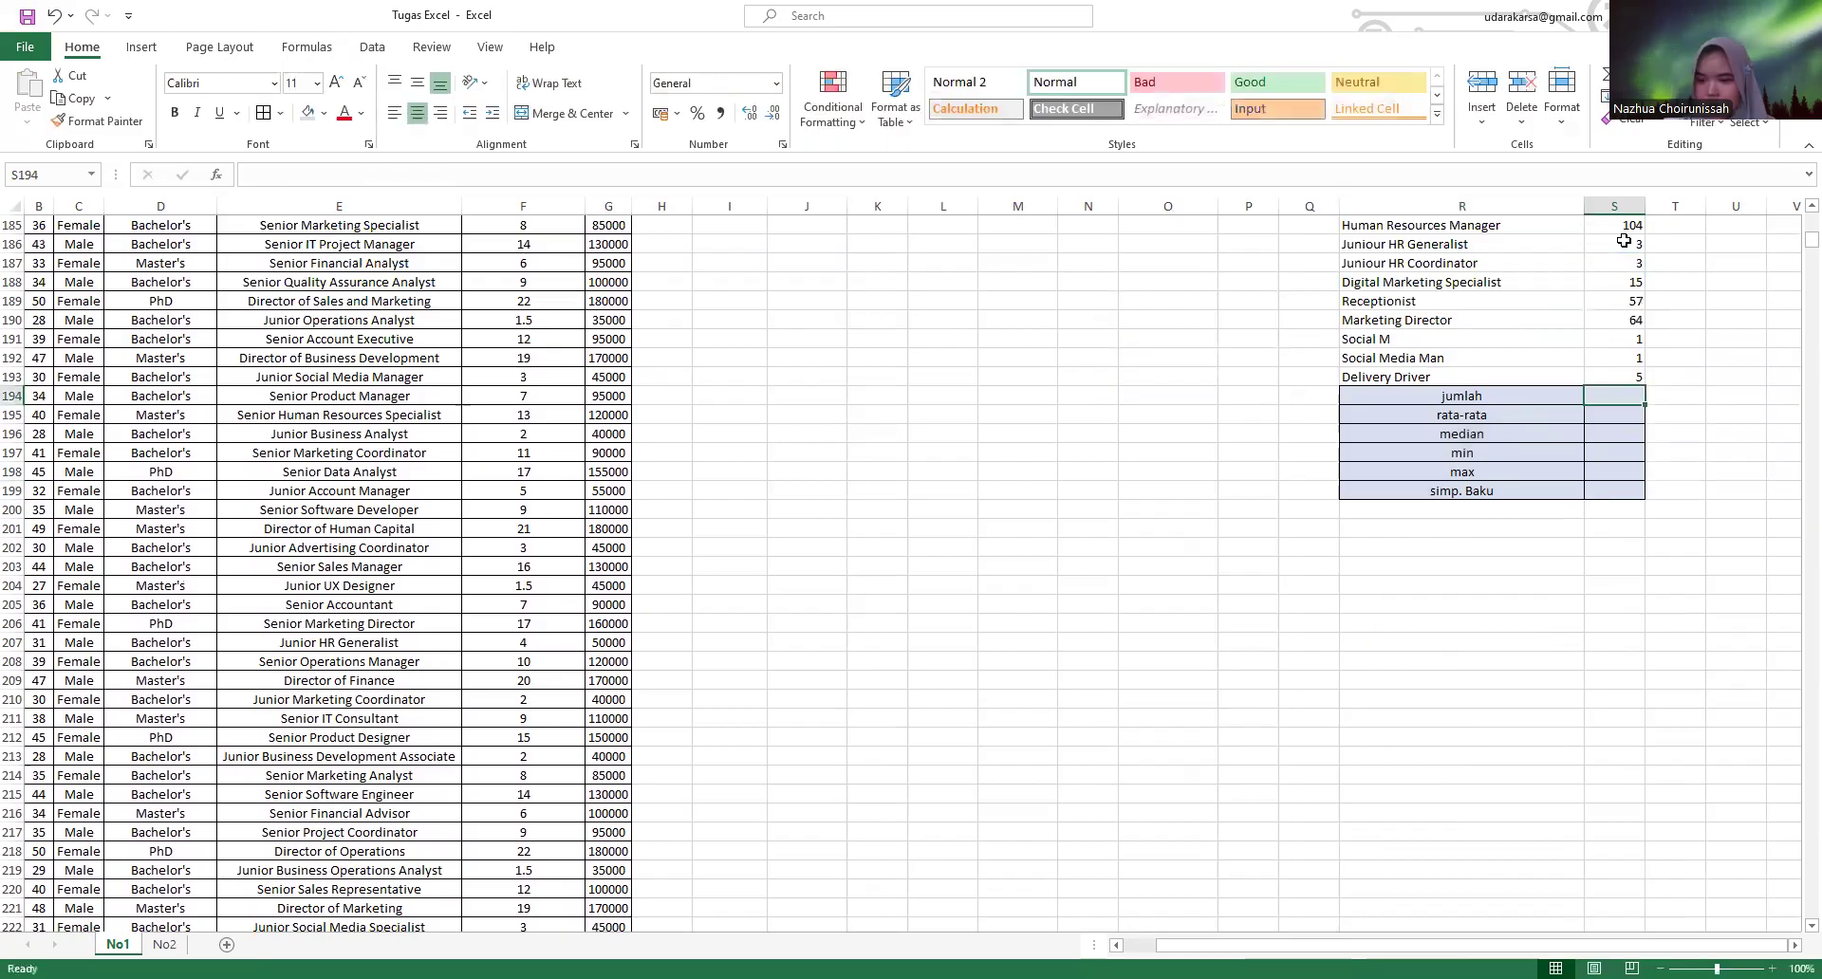
# - In S194, total the job title counts with a SUM formula over the spilled range S2#
pyautogui.write('=')
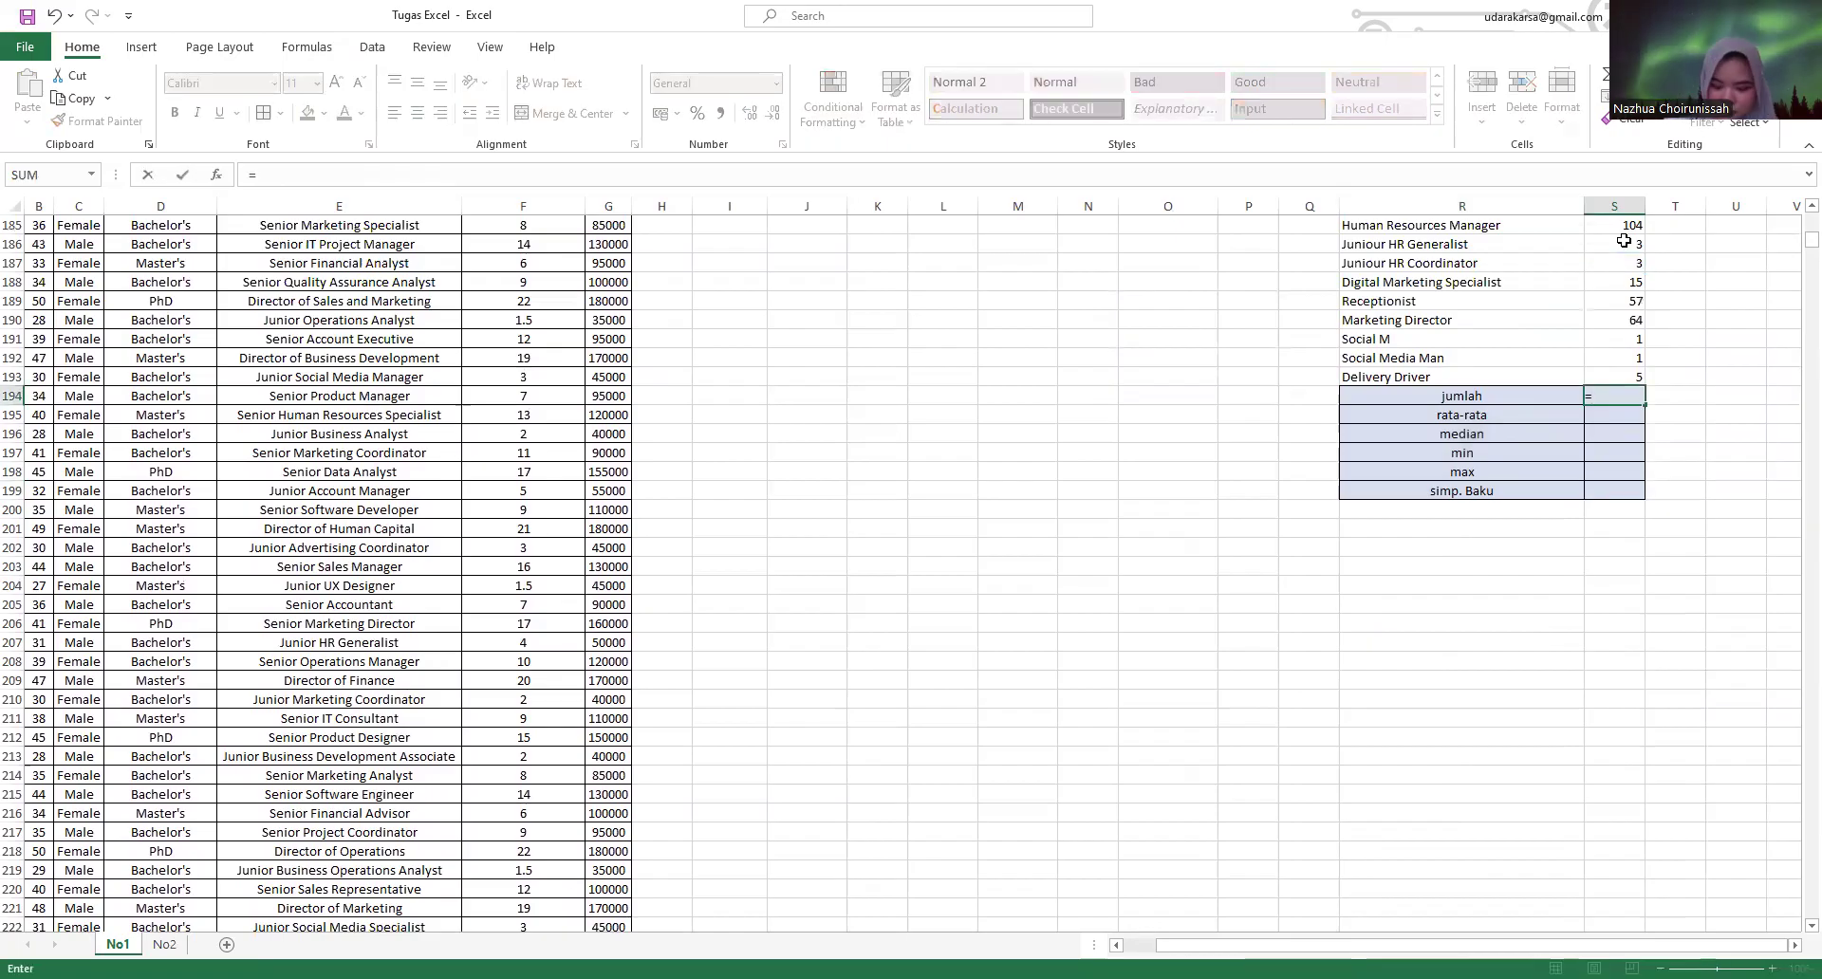
pyautogui.write('sum')
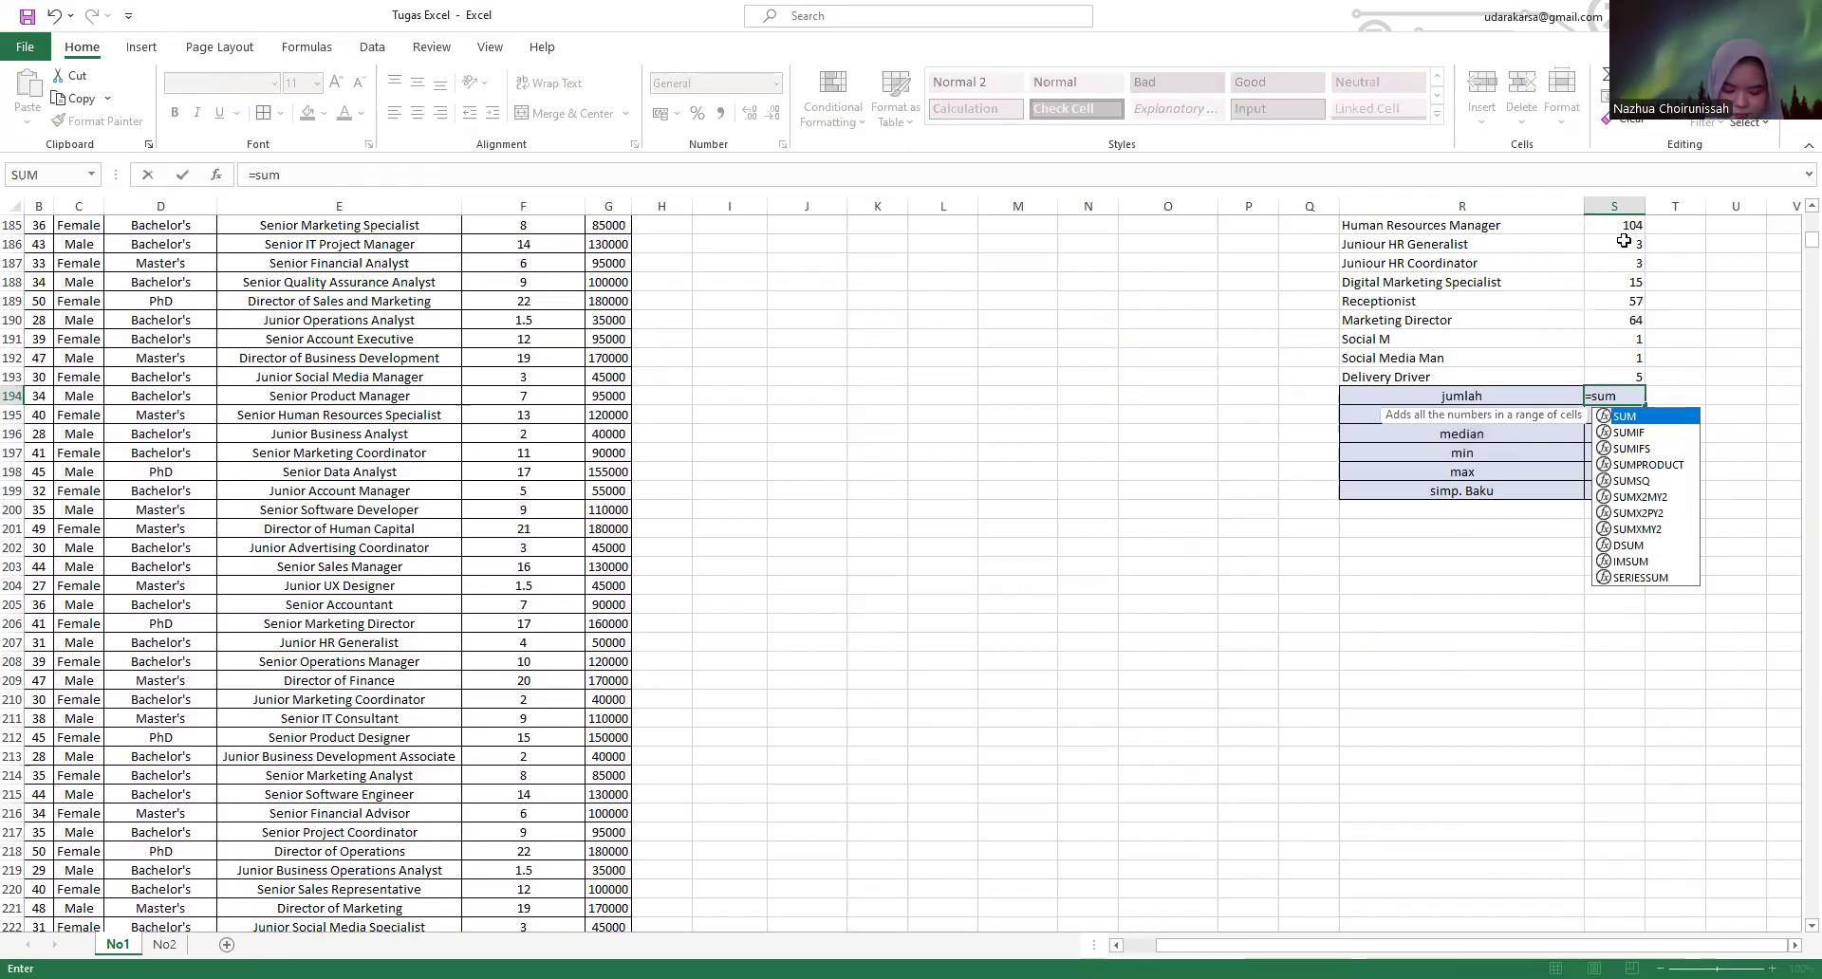
pyautogui.write('(')
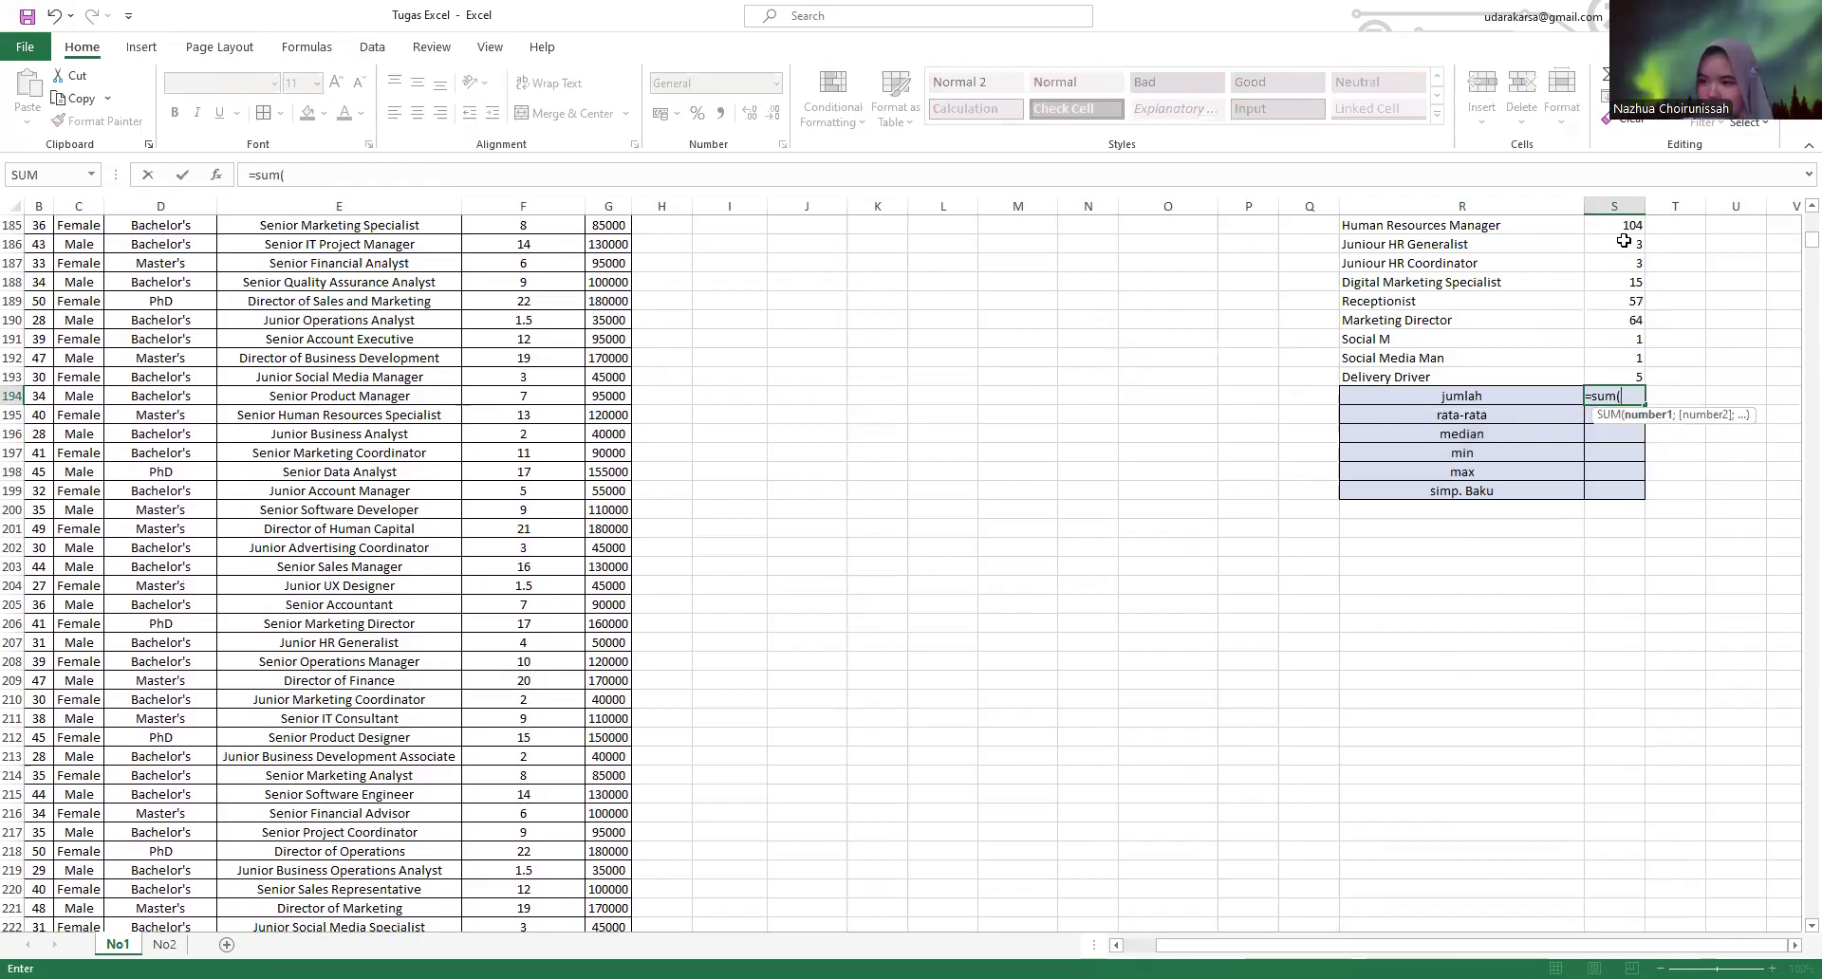
pyautogui.scroll(20, 1624, 242)
pyautogui.click(1624, 241)
pyautogui.hotkey('ctrl', 'shift', 'Down')
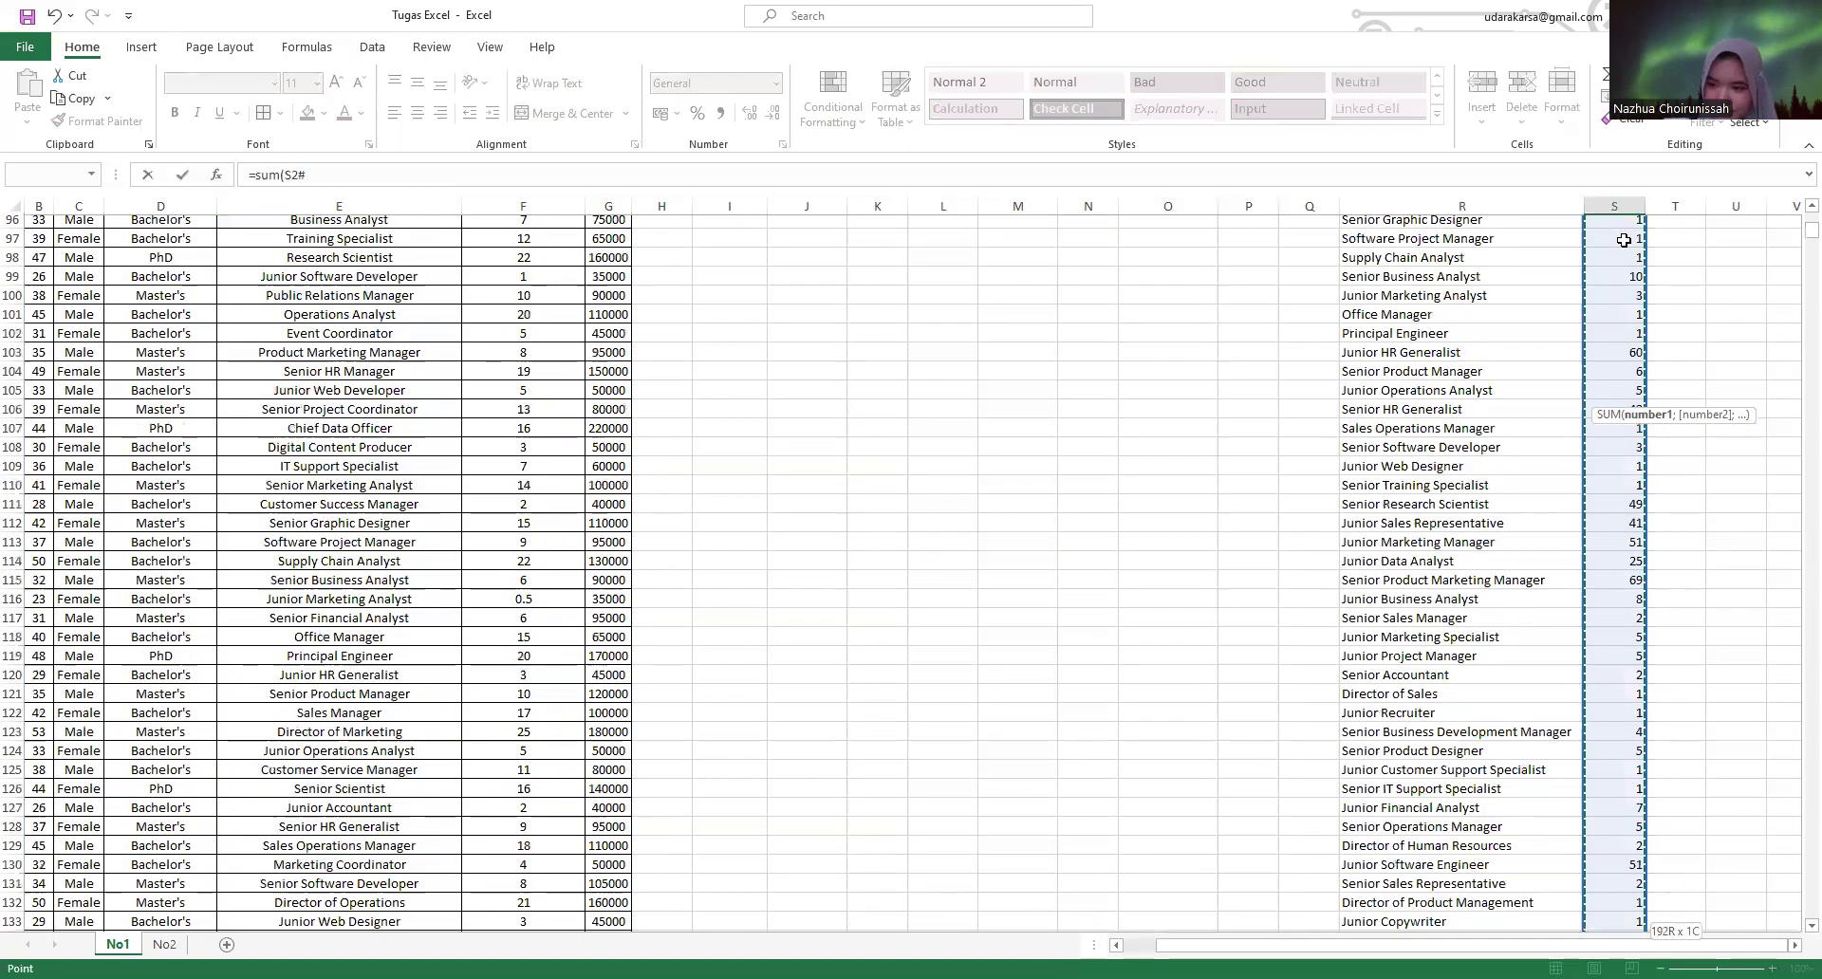
pyautogui.press('Return')
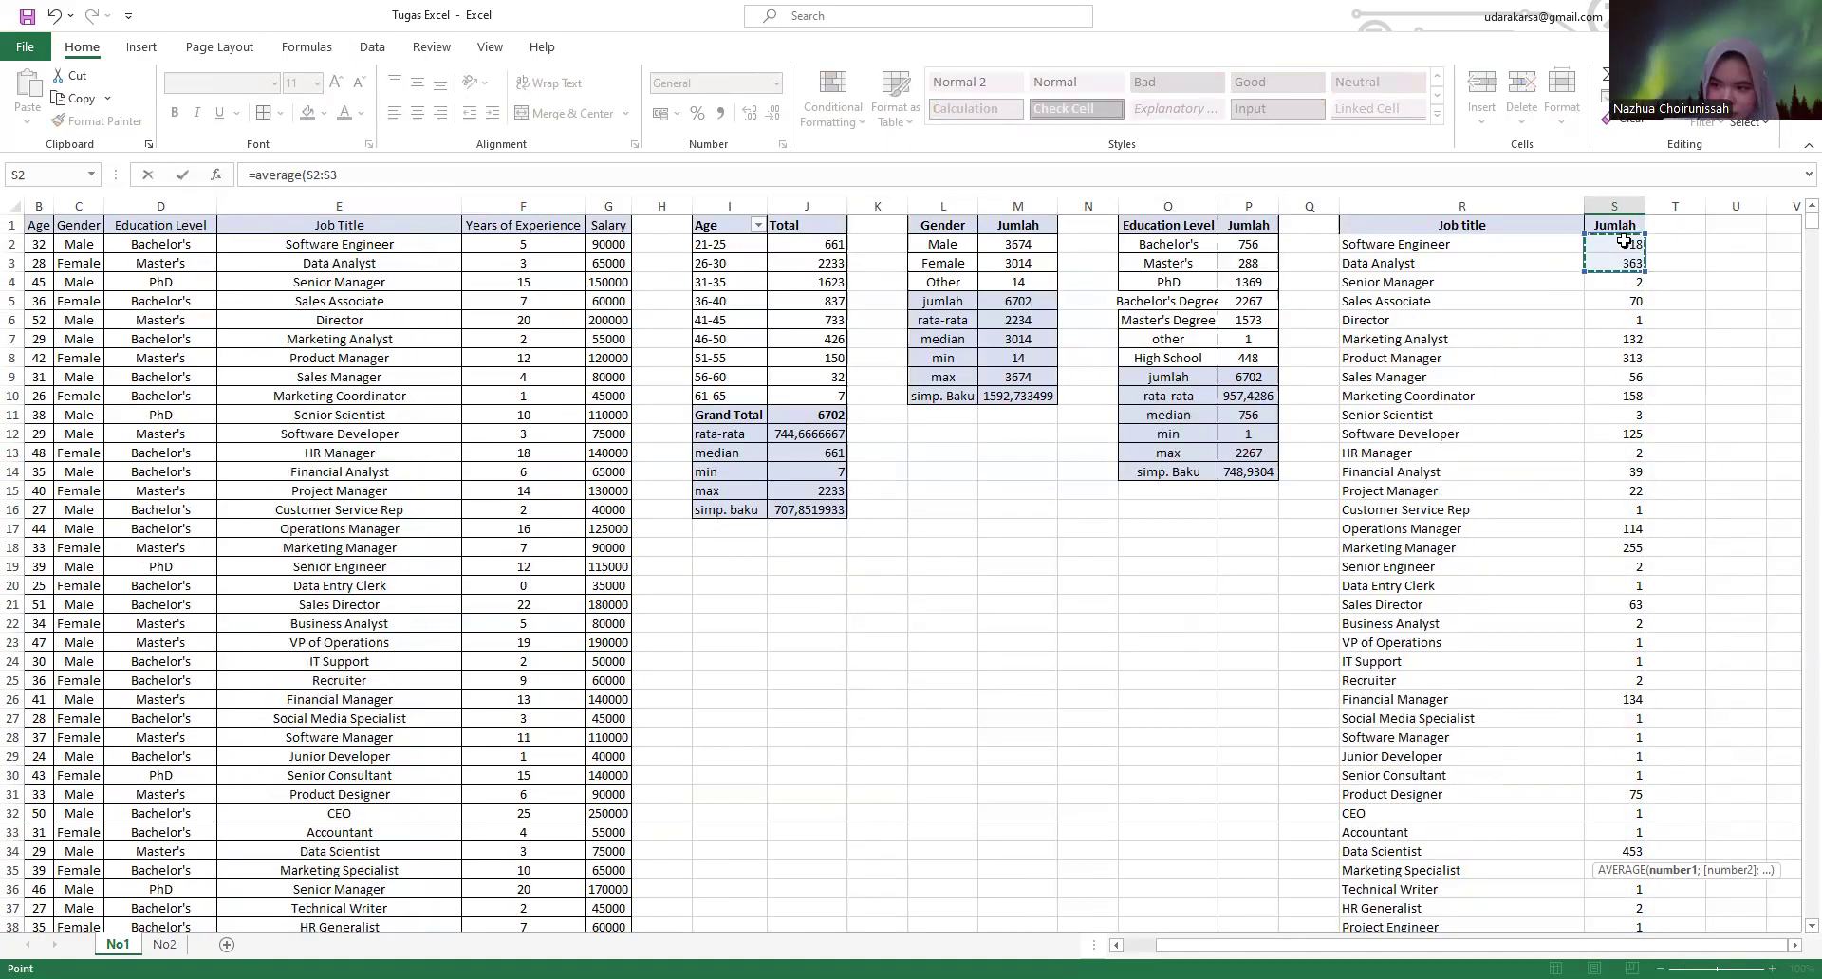
# - Complete the rata-rata formula in S195 as the AVERAGE of the job title counts in S2:S193
pyautogui.hotkey('ctrl', 'shift', 'Down')
pyautogui.scroll(-1, 1637, 323)
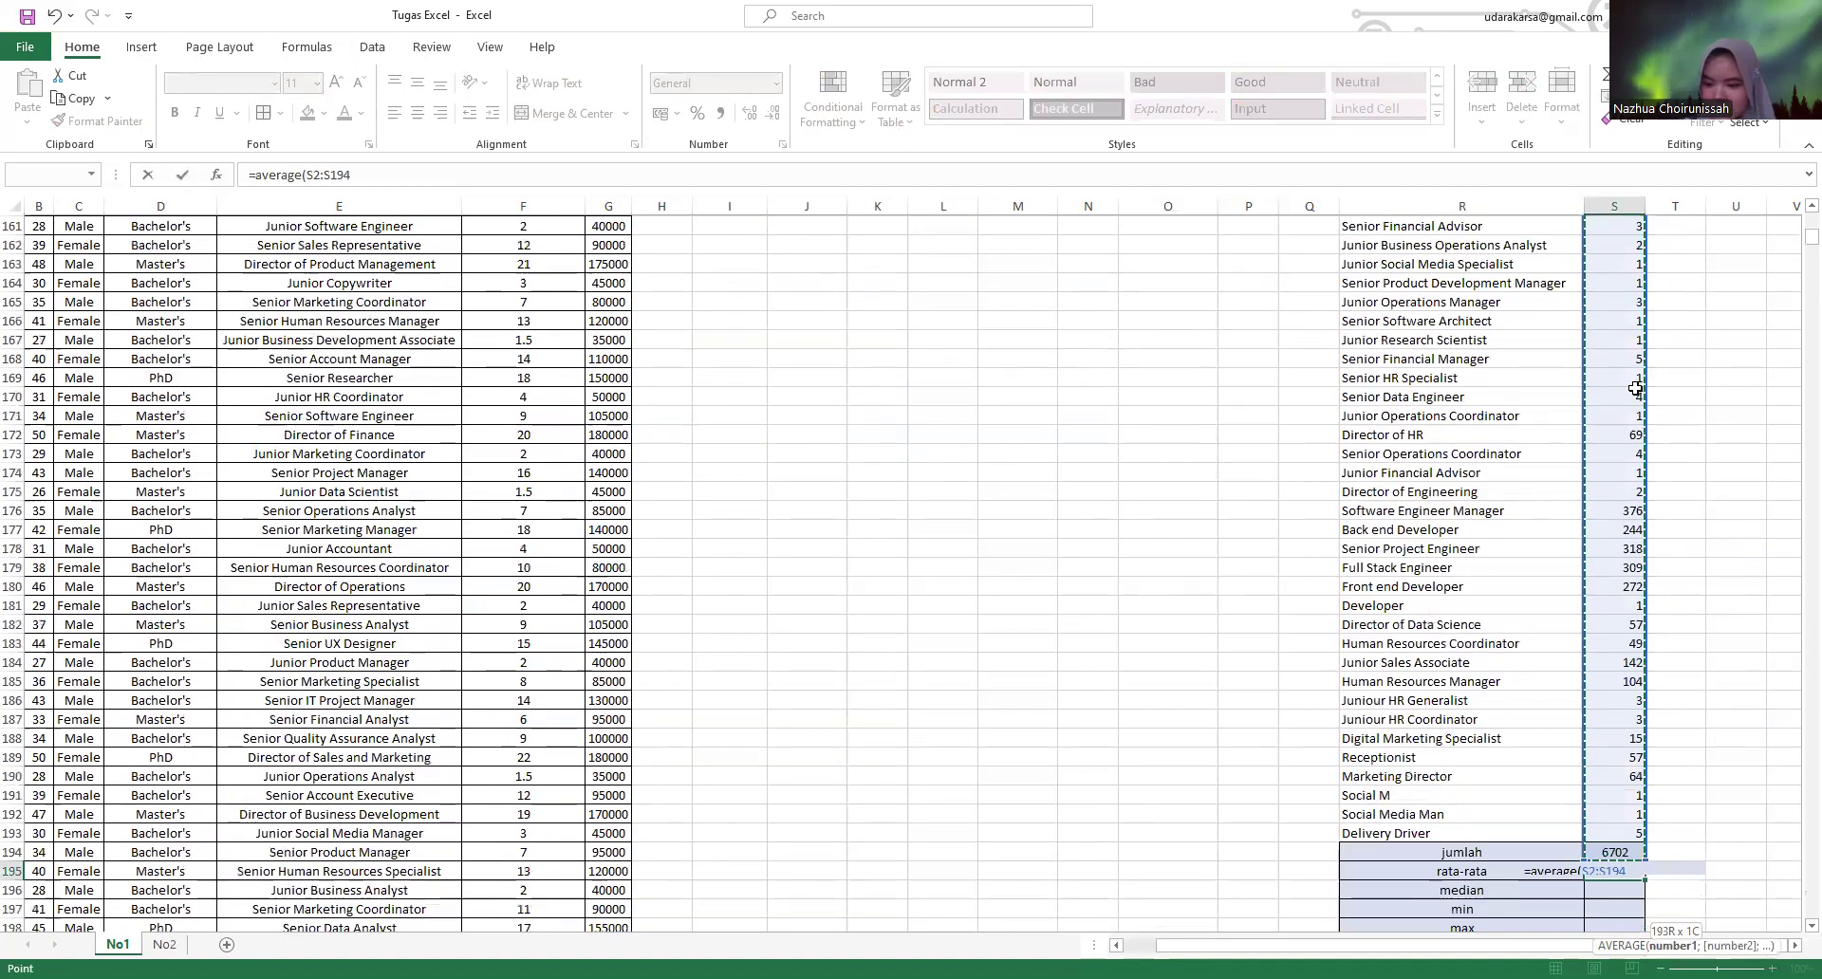
pyautogui.scroll(-3, 1594, 655)
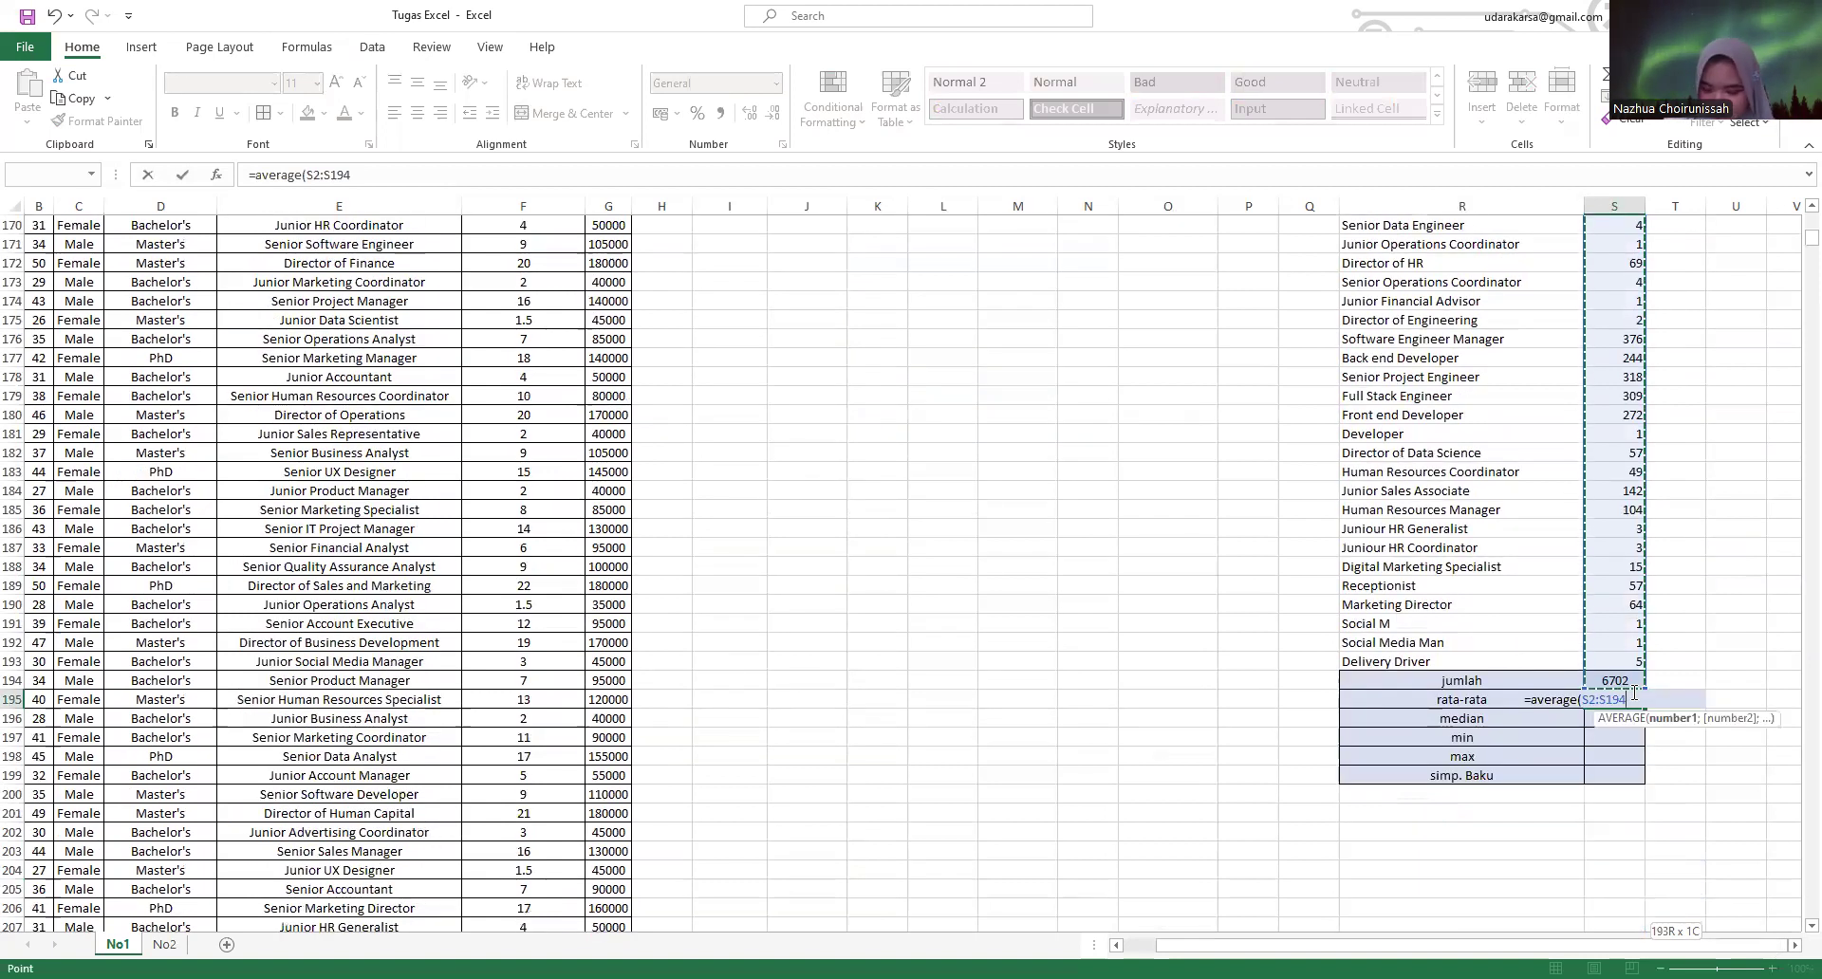
pyautogui.press('BackSpace')
pyautogui.write('3')
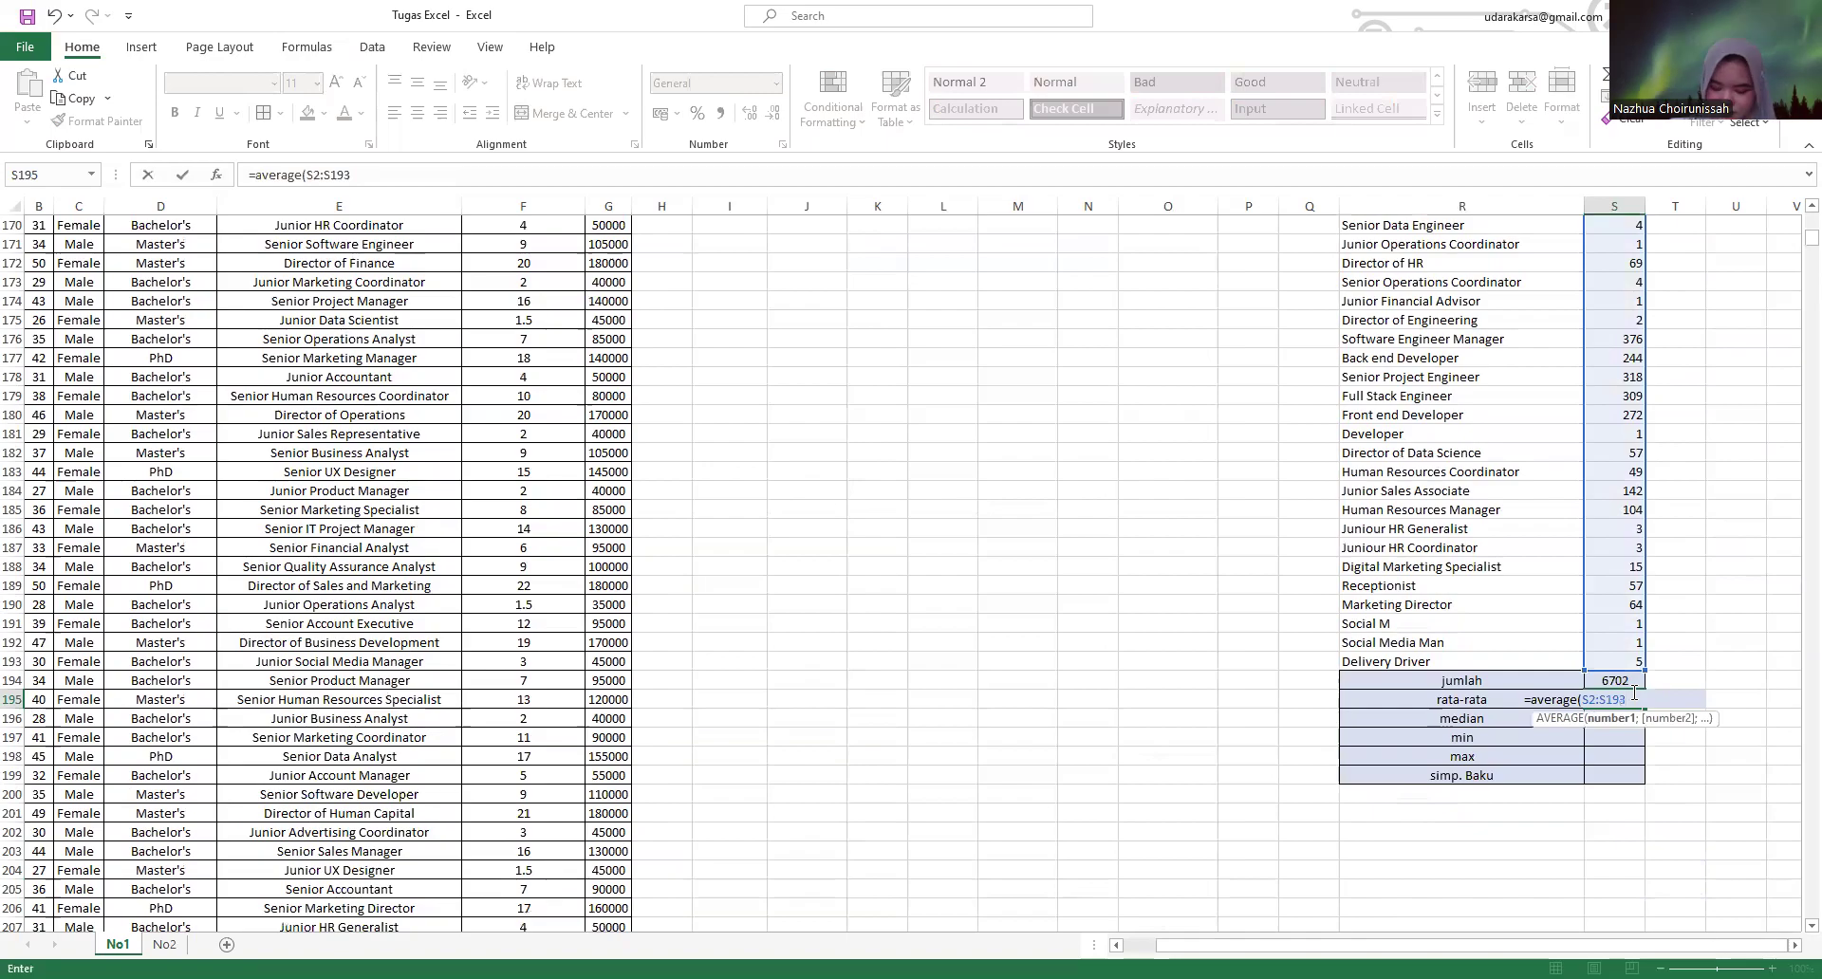
pyautogui.press('Return')
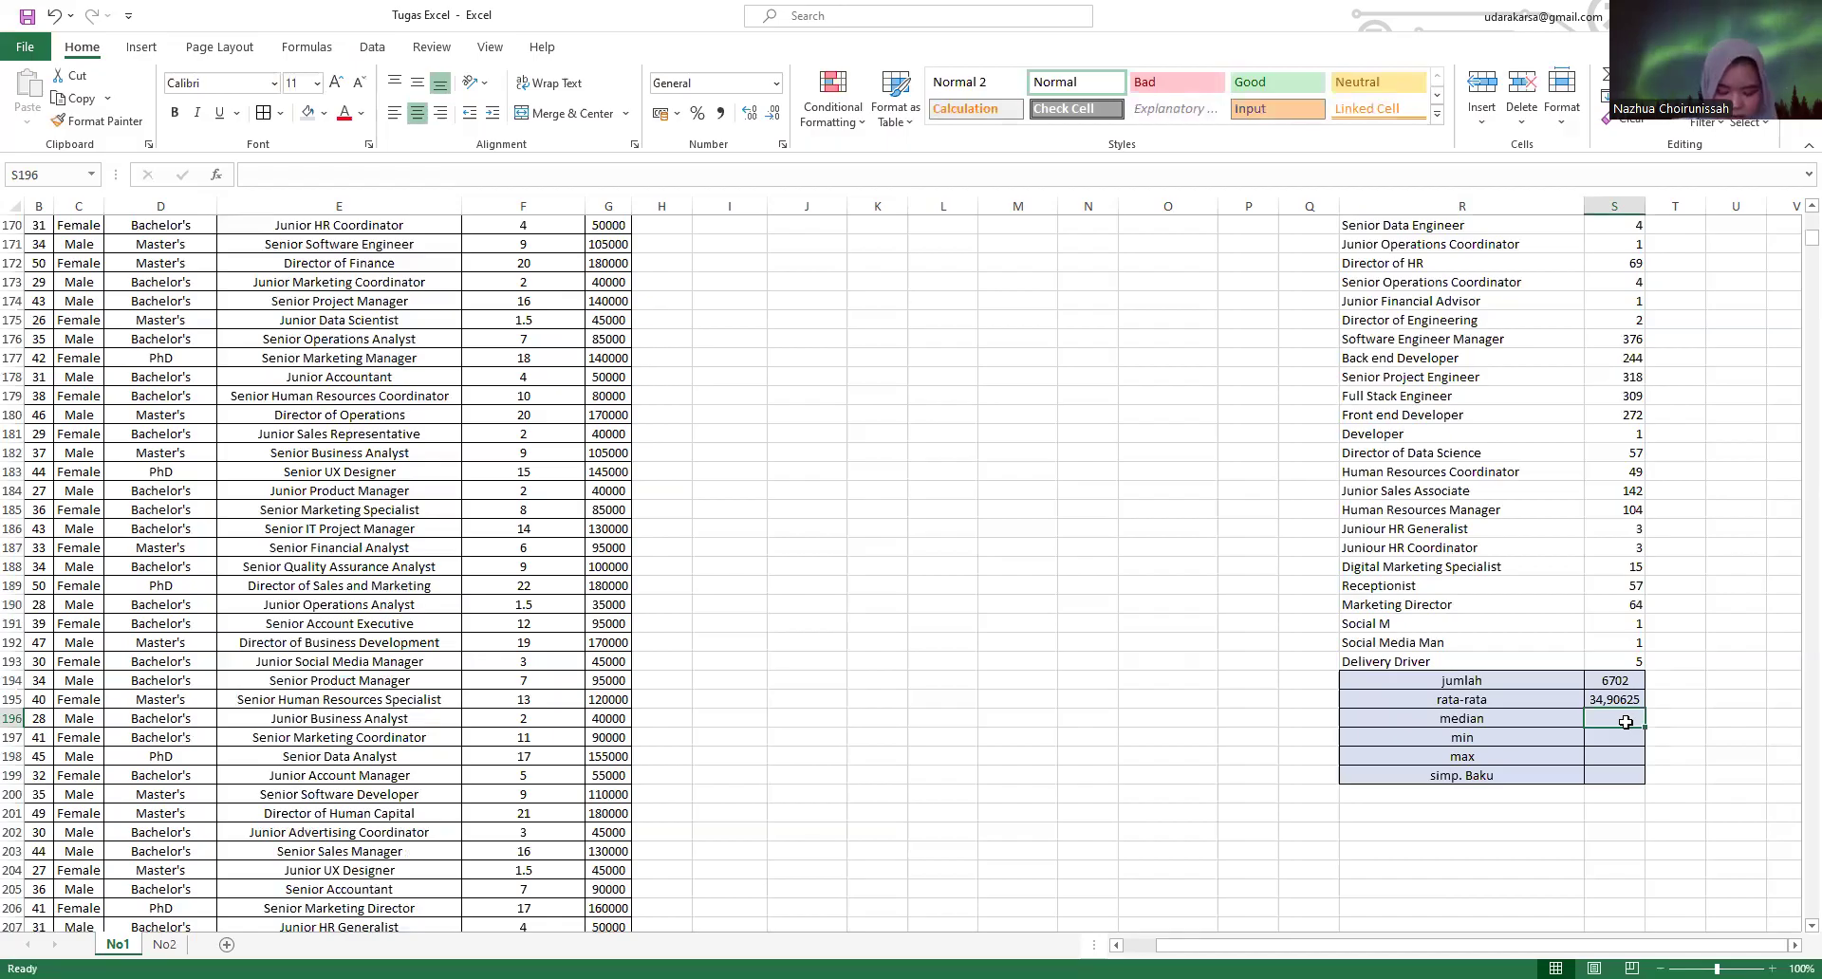
# - In the median cell S196, calculate the MEDIAN of the job title counts in S2:S193
pyautogui.write('=')
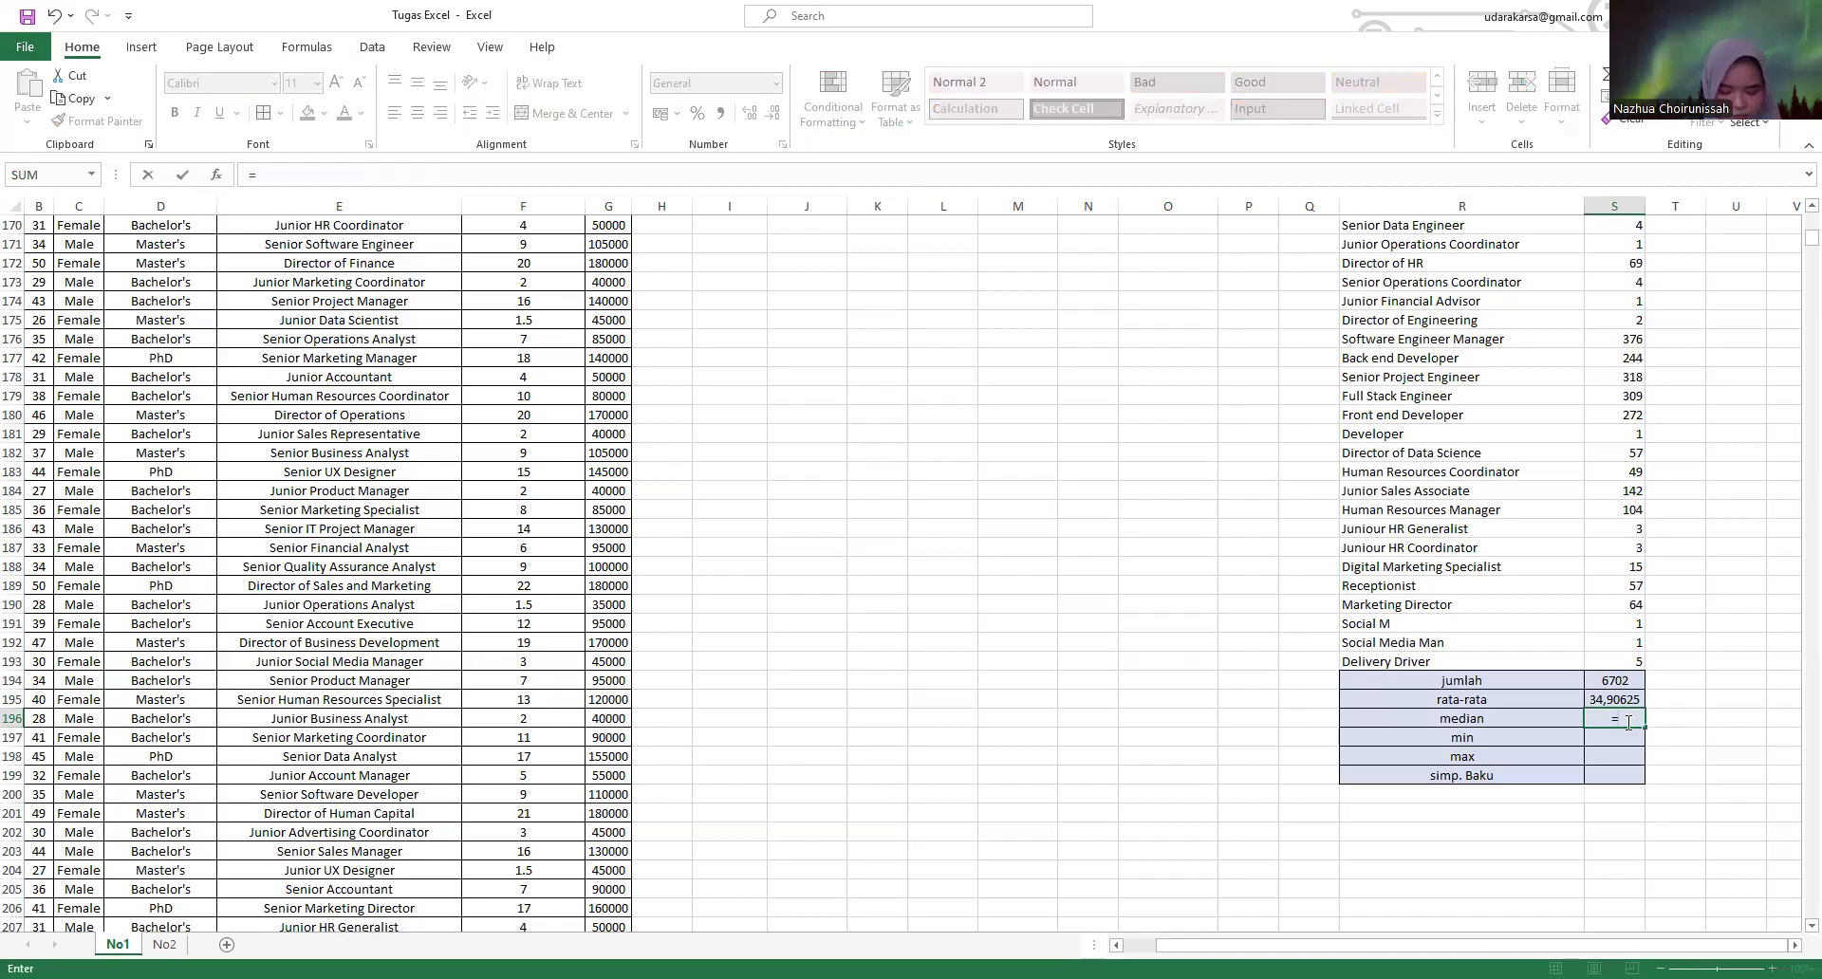
pyautogui.write('median(')
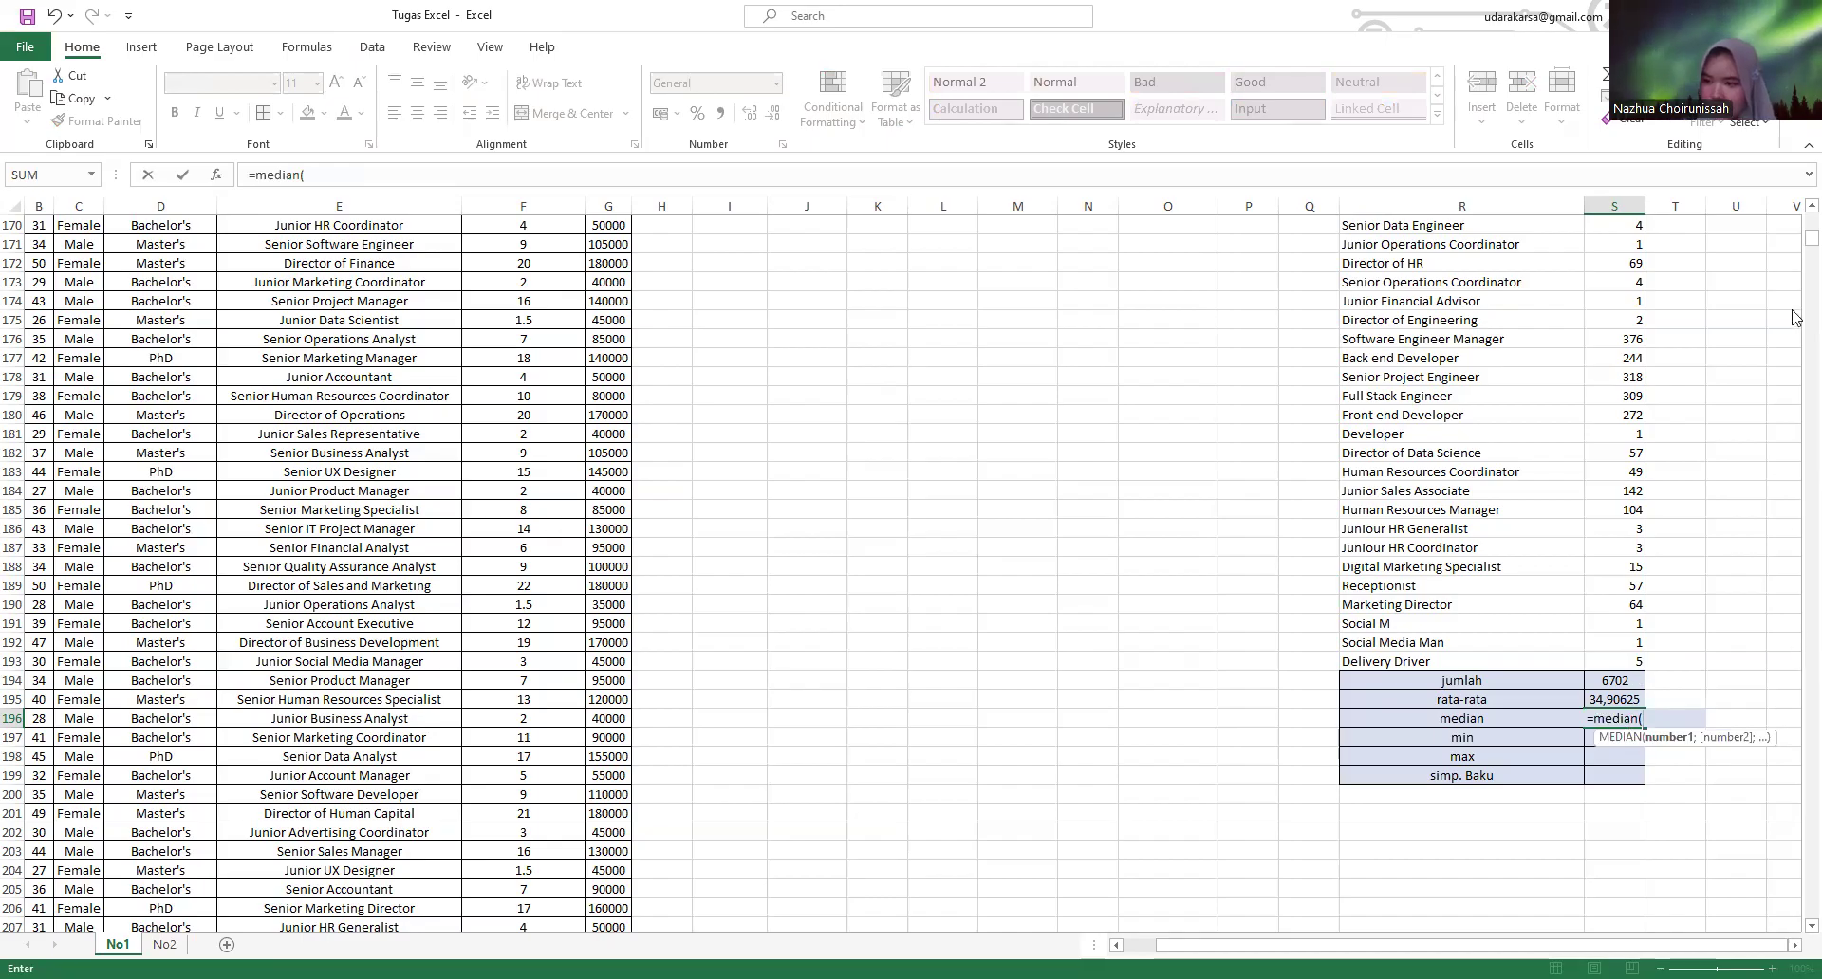
pyautogui.moveTo(1812, 240); pyautogui.dragTo(1638, 245)
pyautogui.click(1637, 244)
pyautogui.hotkey('ctrl', 'shift', 'Down')
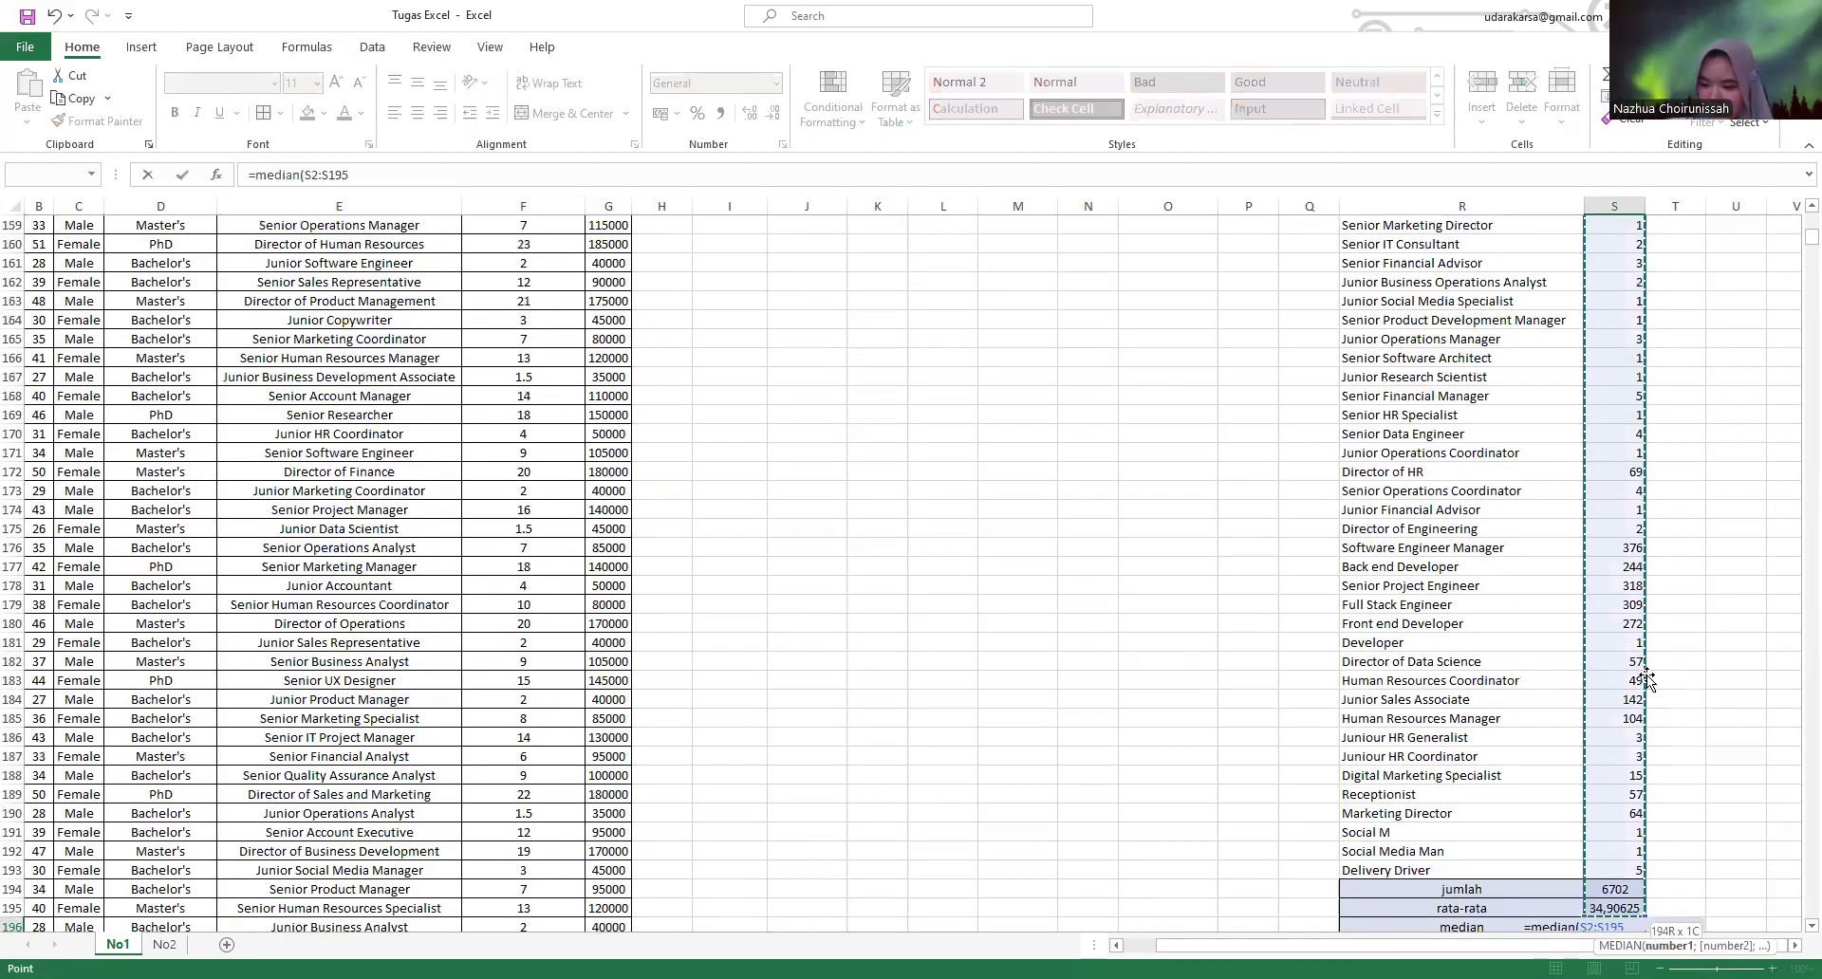
pyautogui.scroll(-3, 1648, 680)
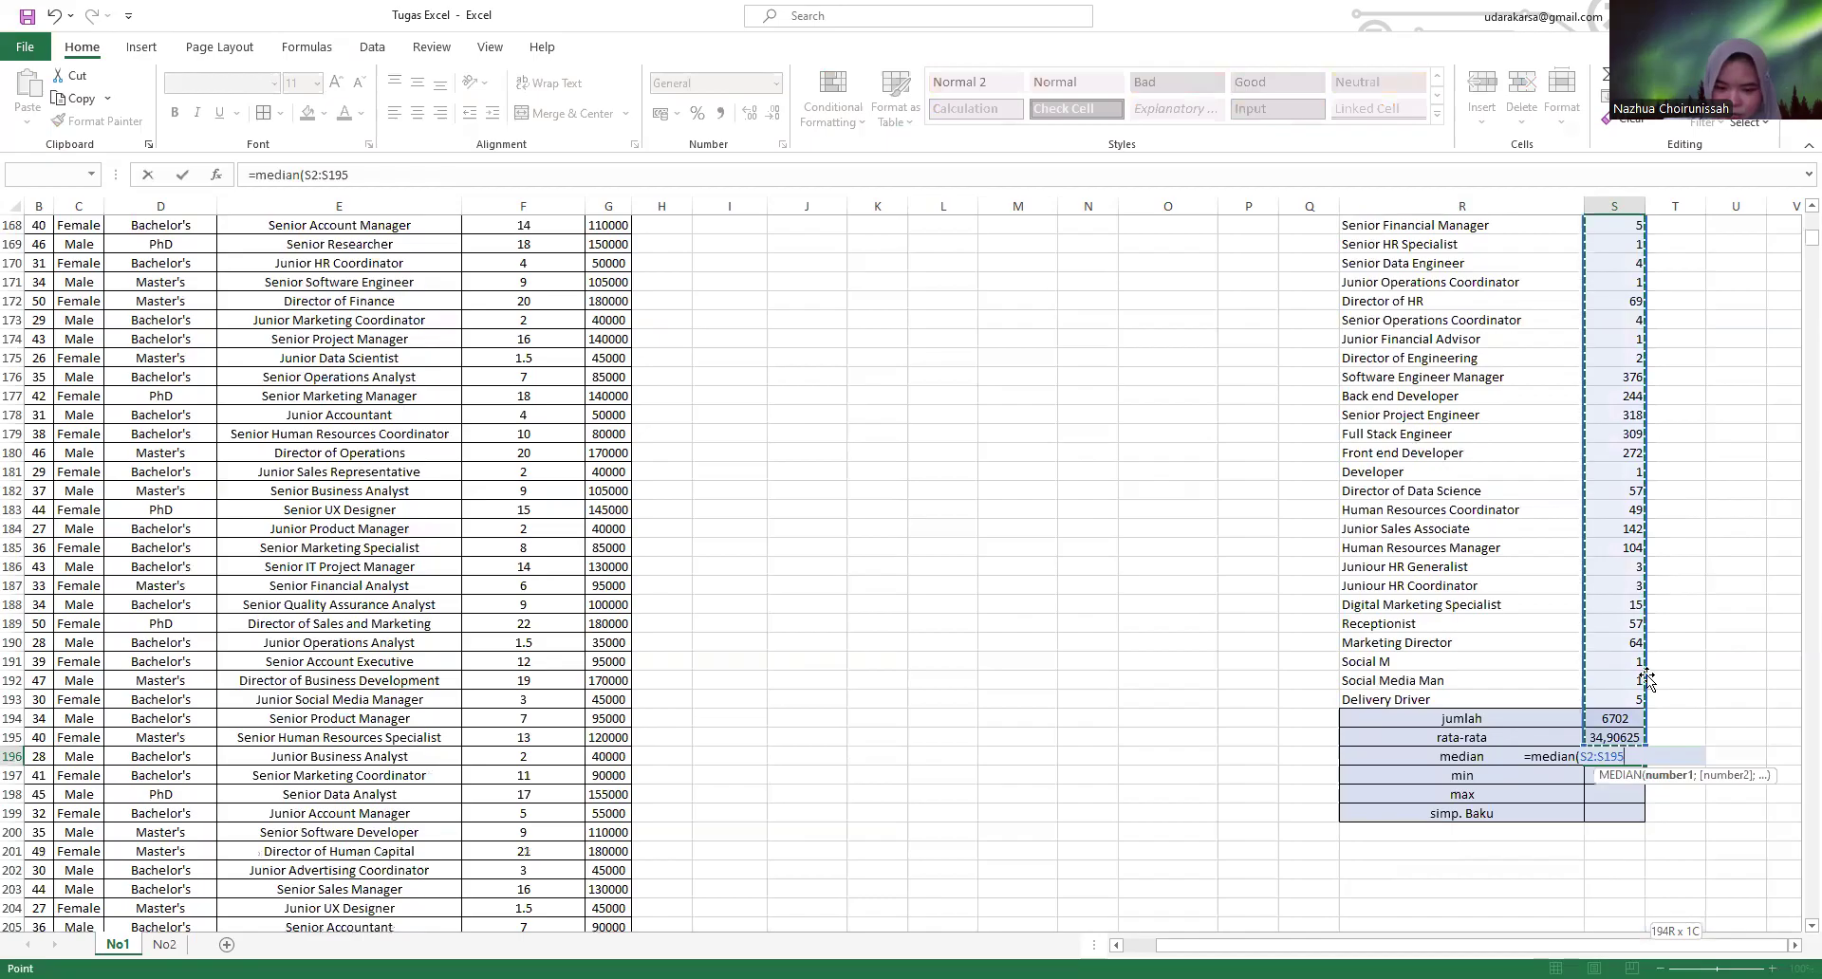
pyautogui.press('BackSpace')
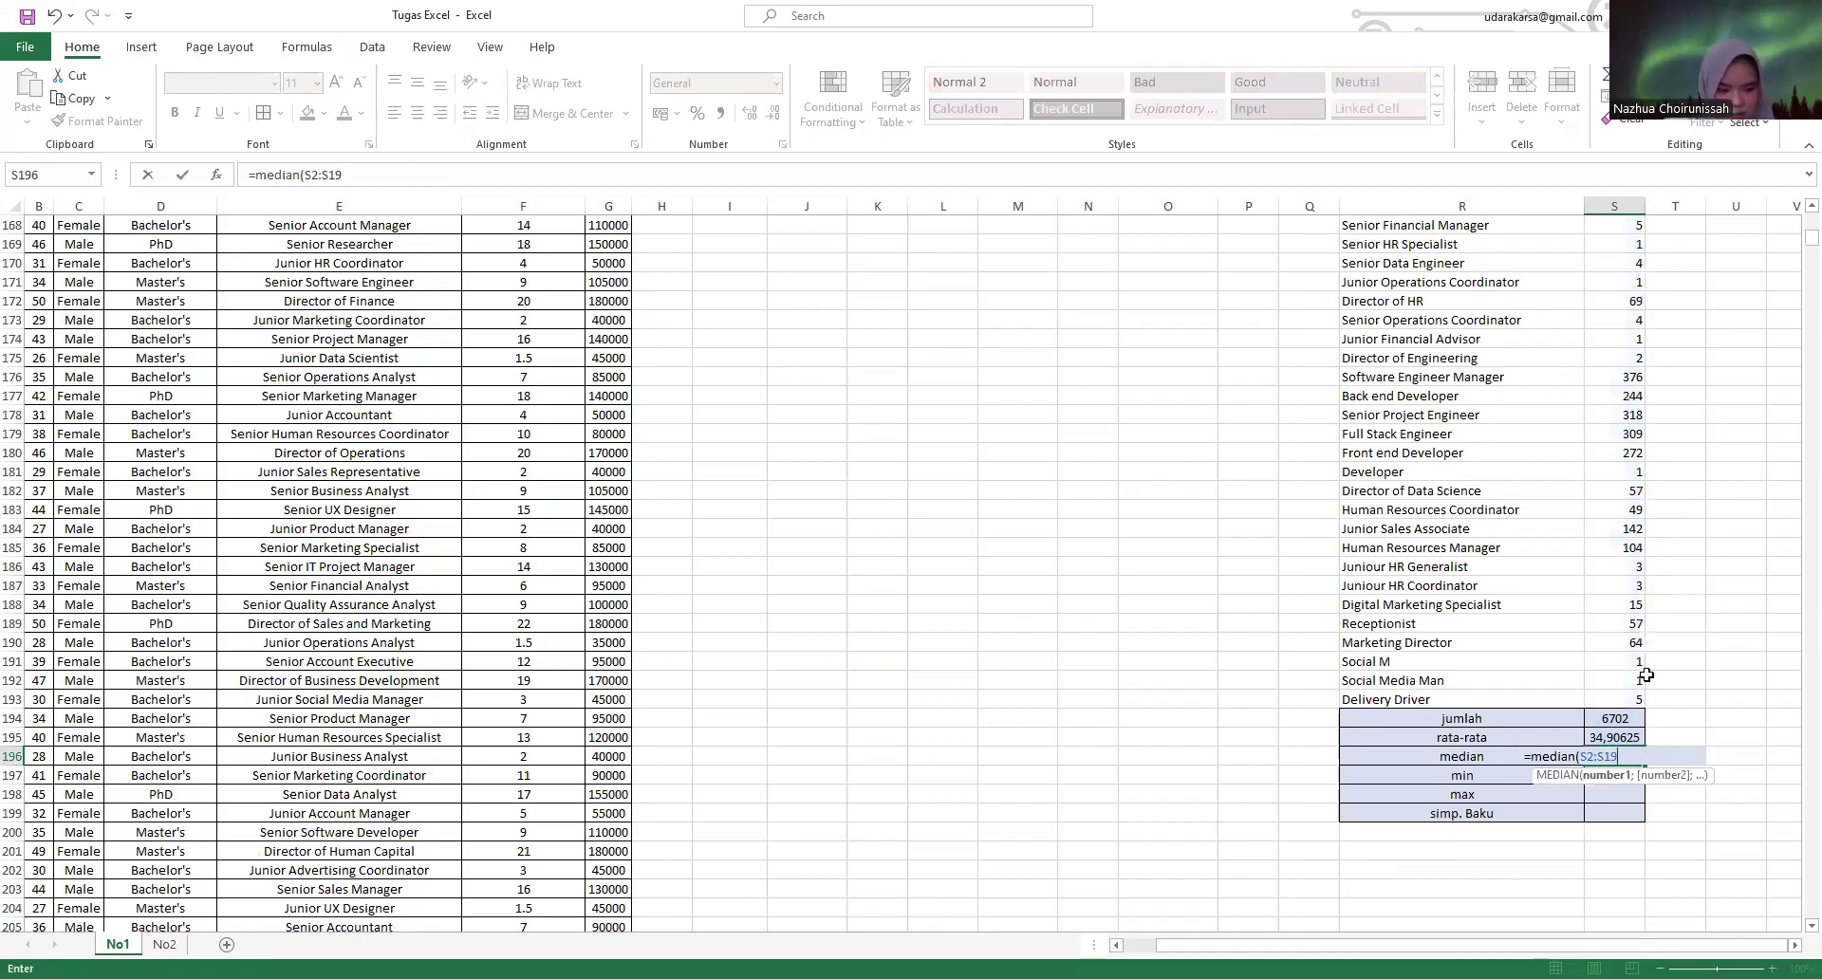
pyautogui.write('4')
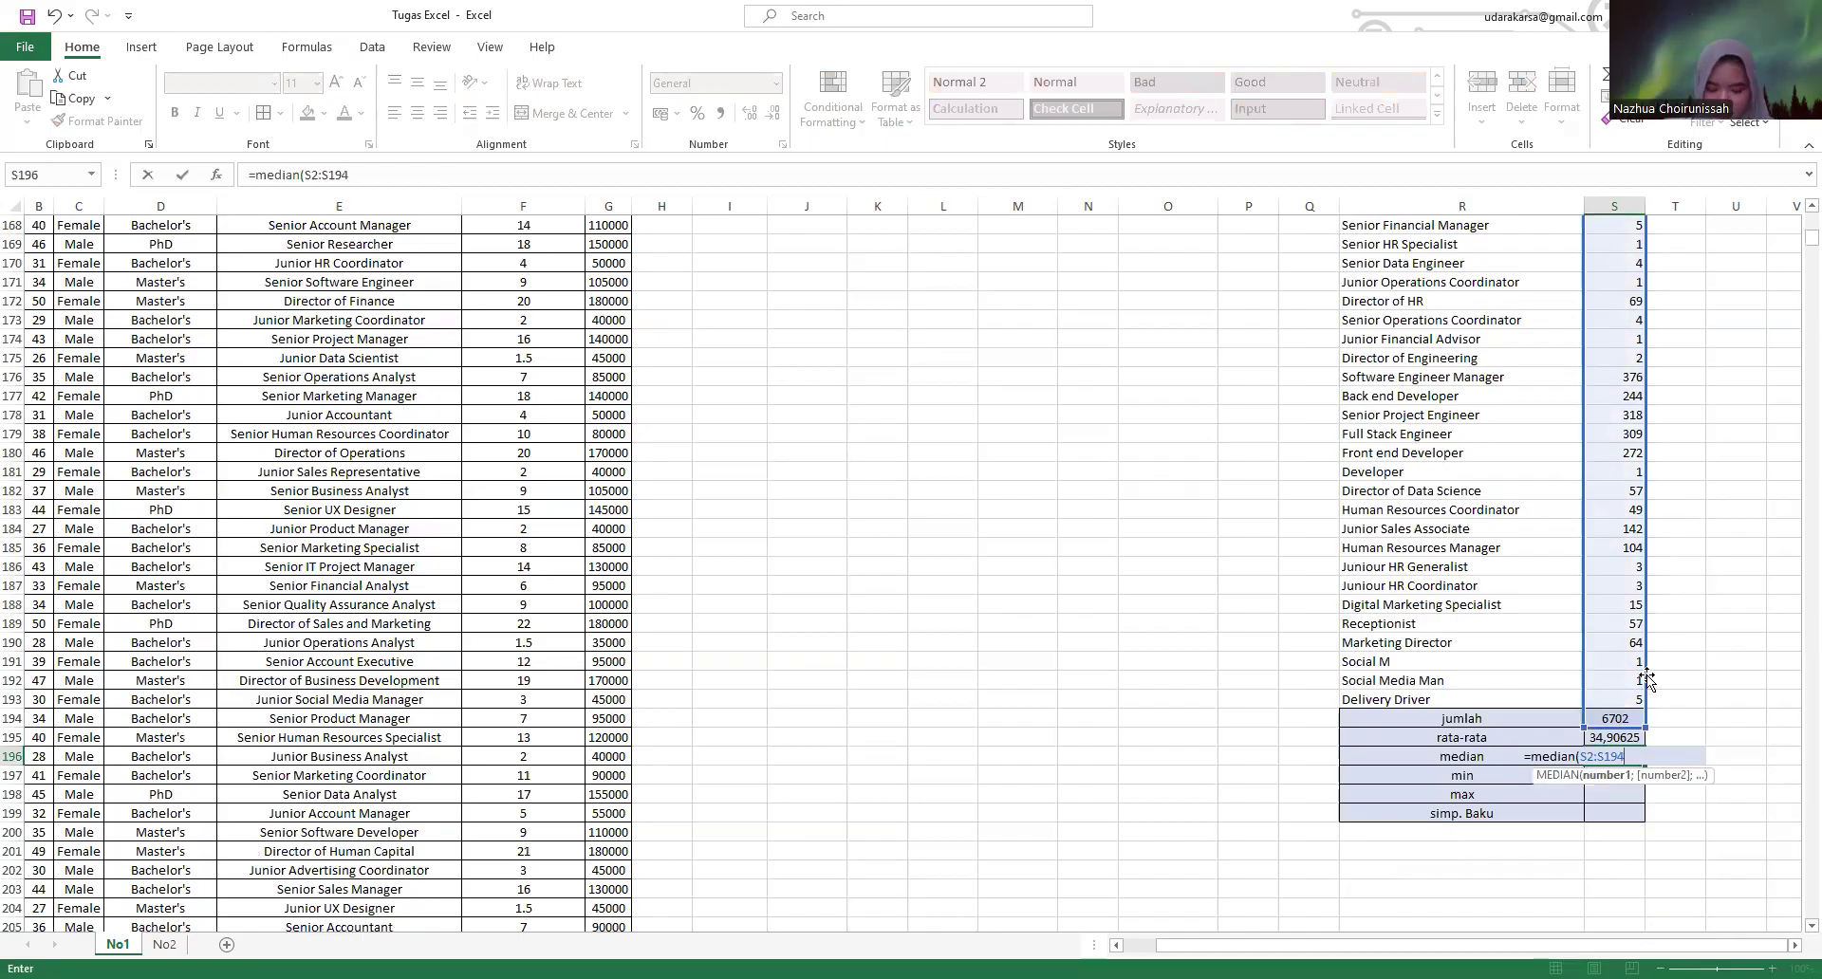
pyautogui.press('BackSpace')
pyautogui.write('3')
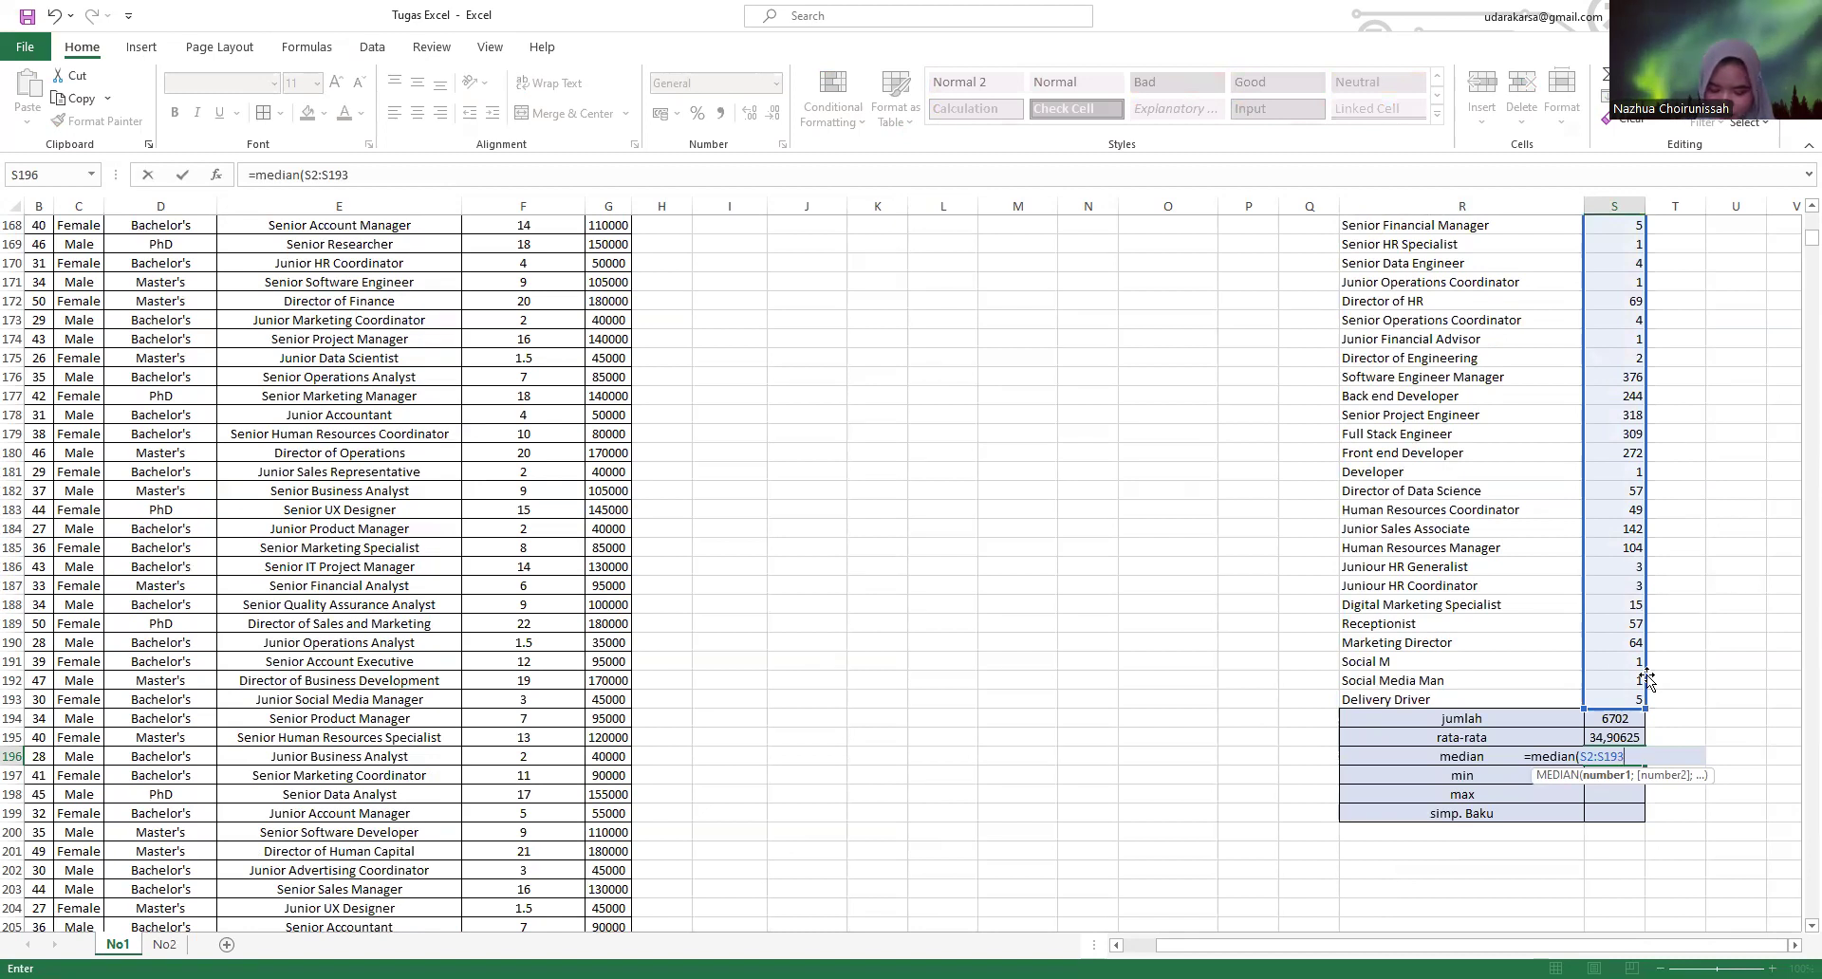
pyautogui.press('Return')
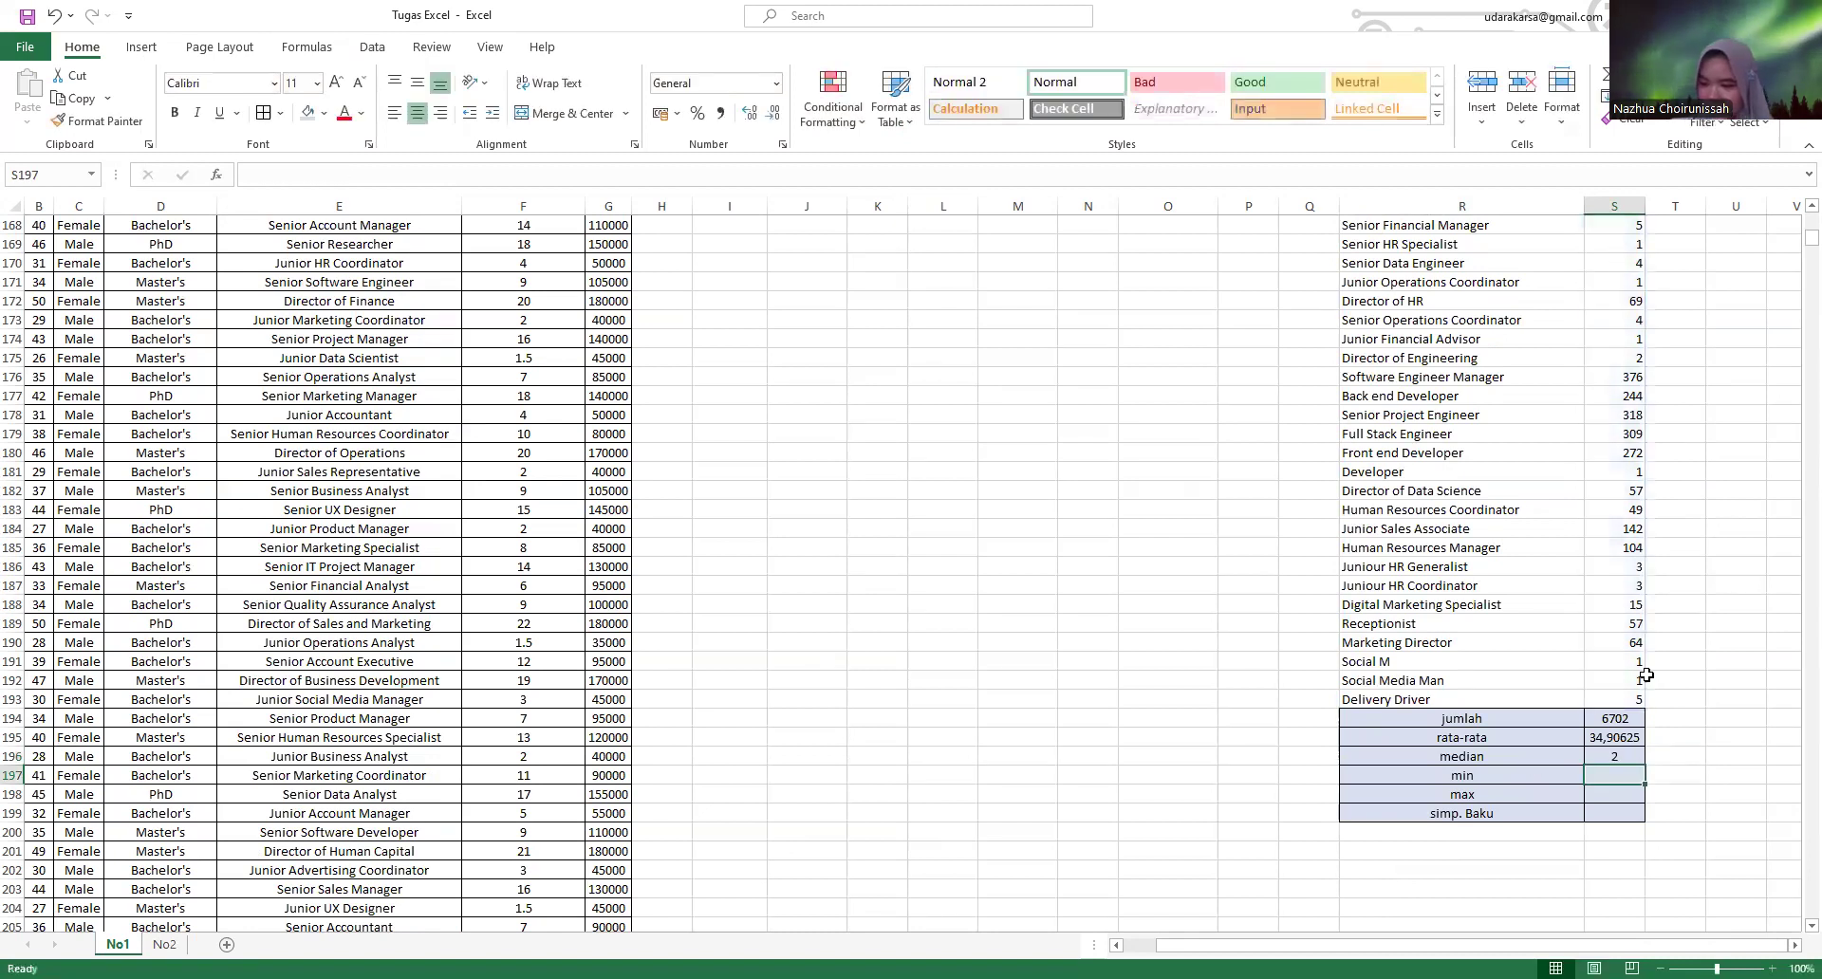
pyautogui.click(1614, 757)
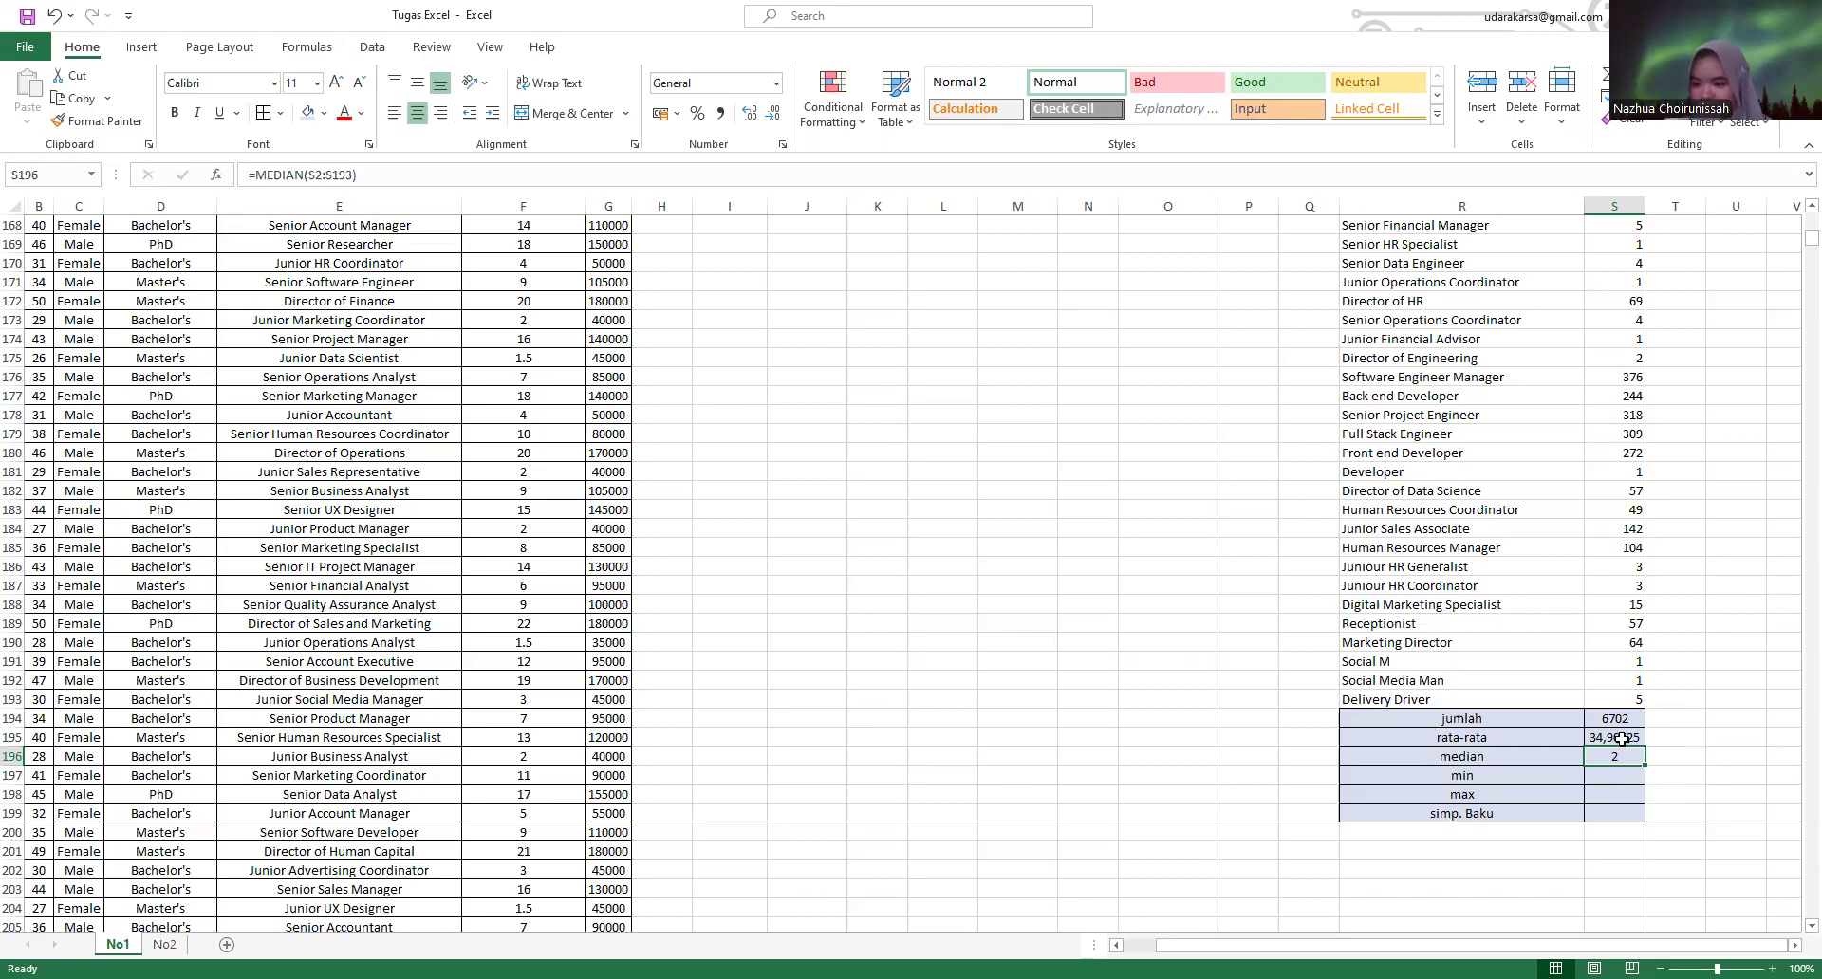
# - Try to calculate the minimum job title count in S197 with the formula =MIN(S2;S1)
pyautogui.click(1632, 775)
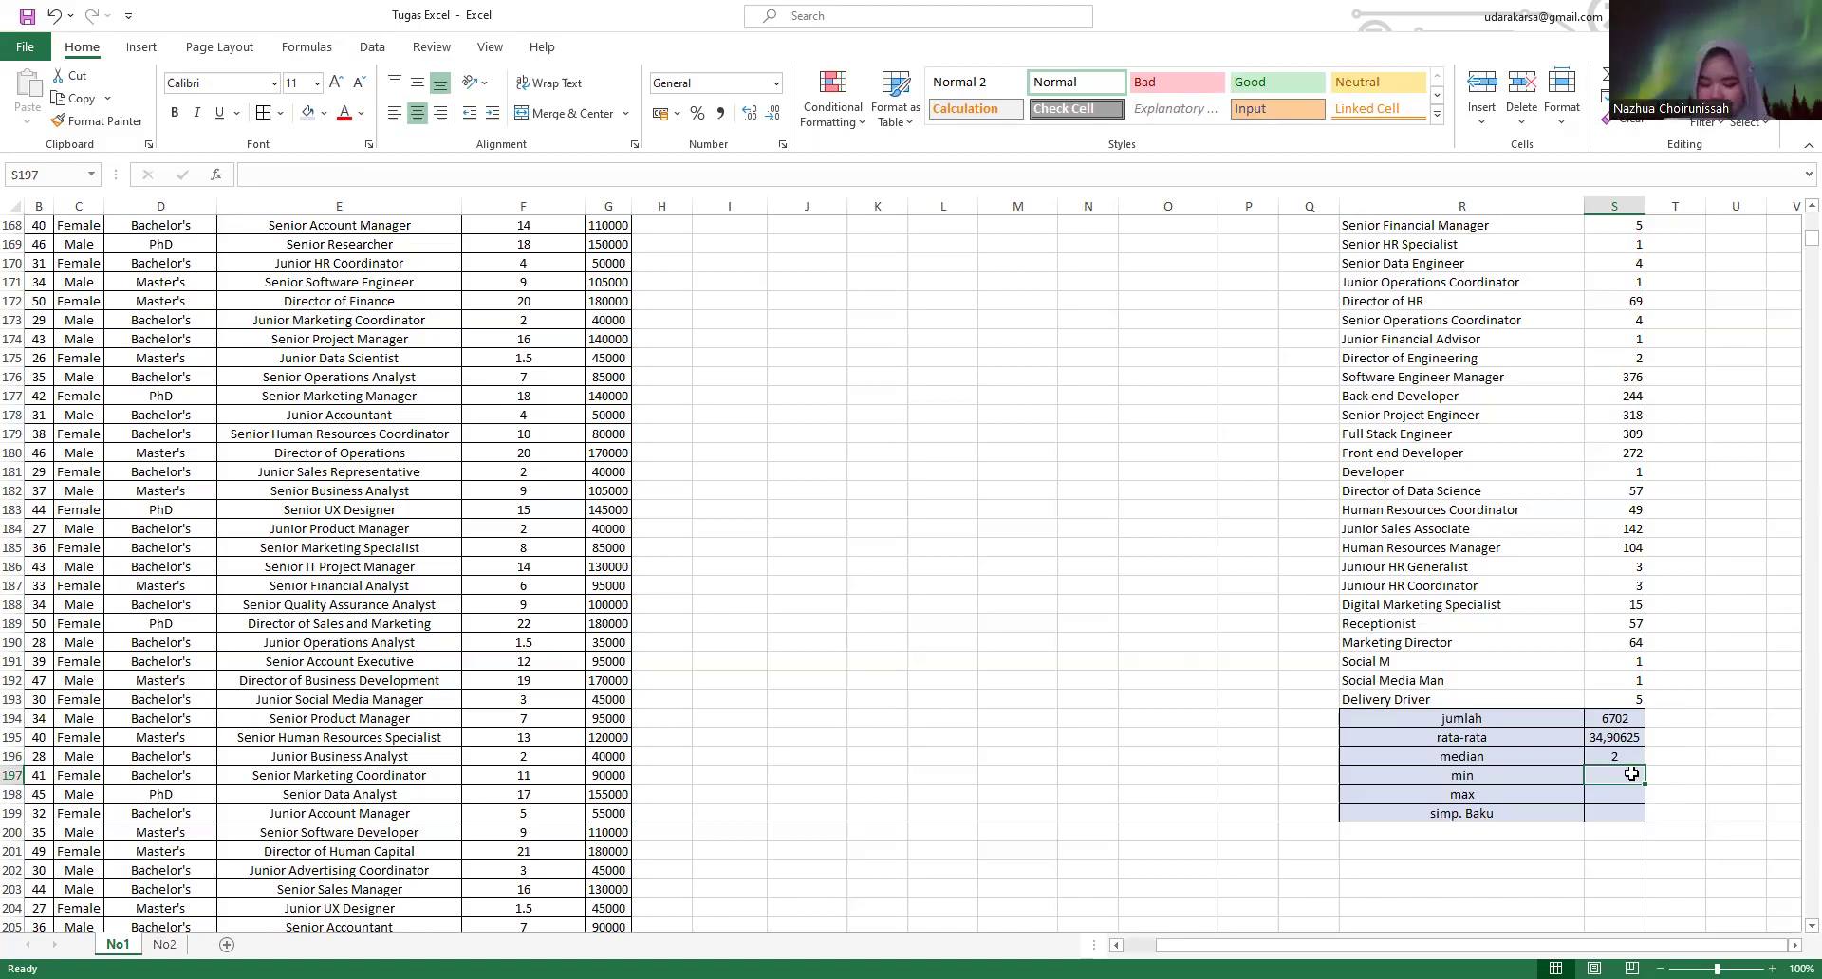
pyautogui.write('=')
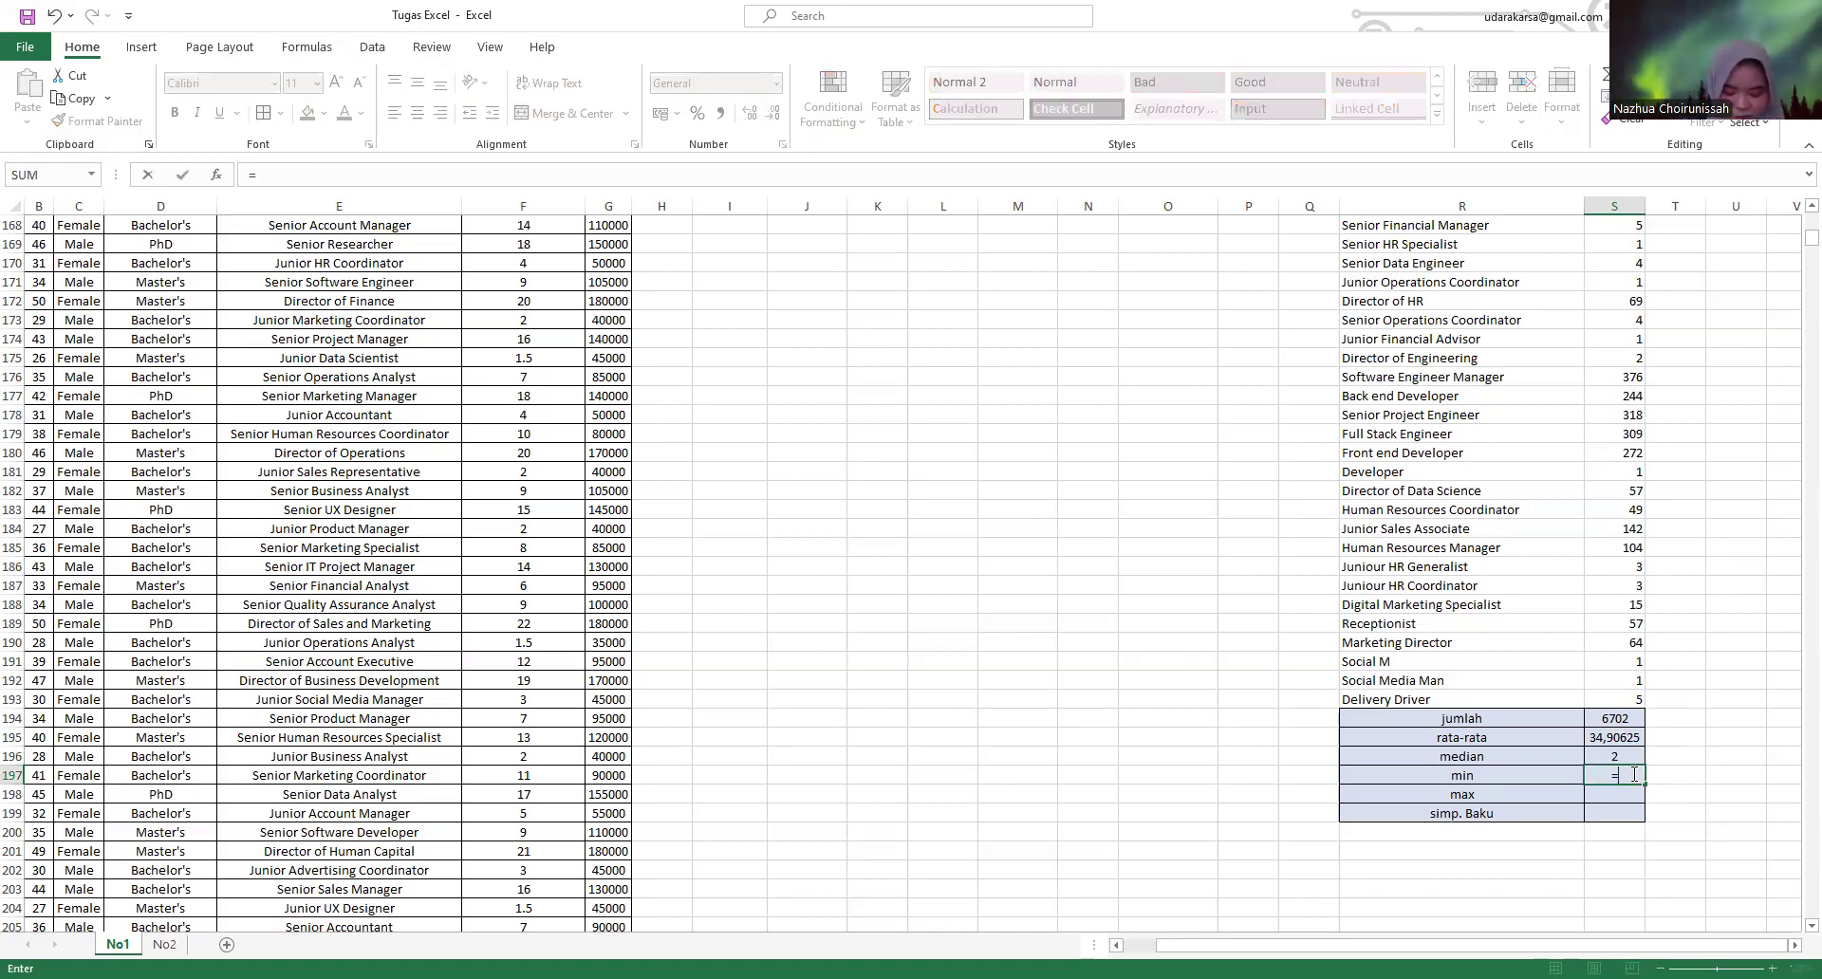
pyautogui.write('min(')
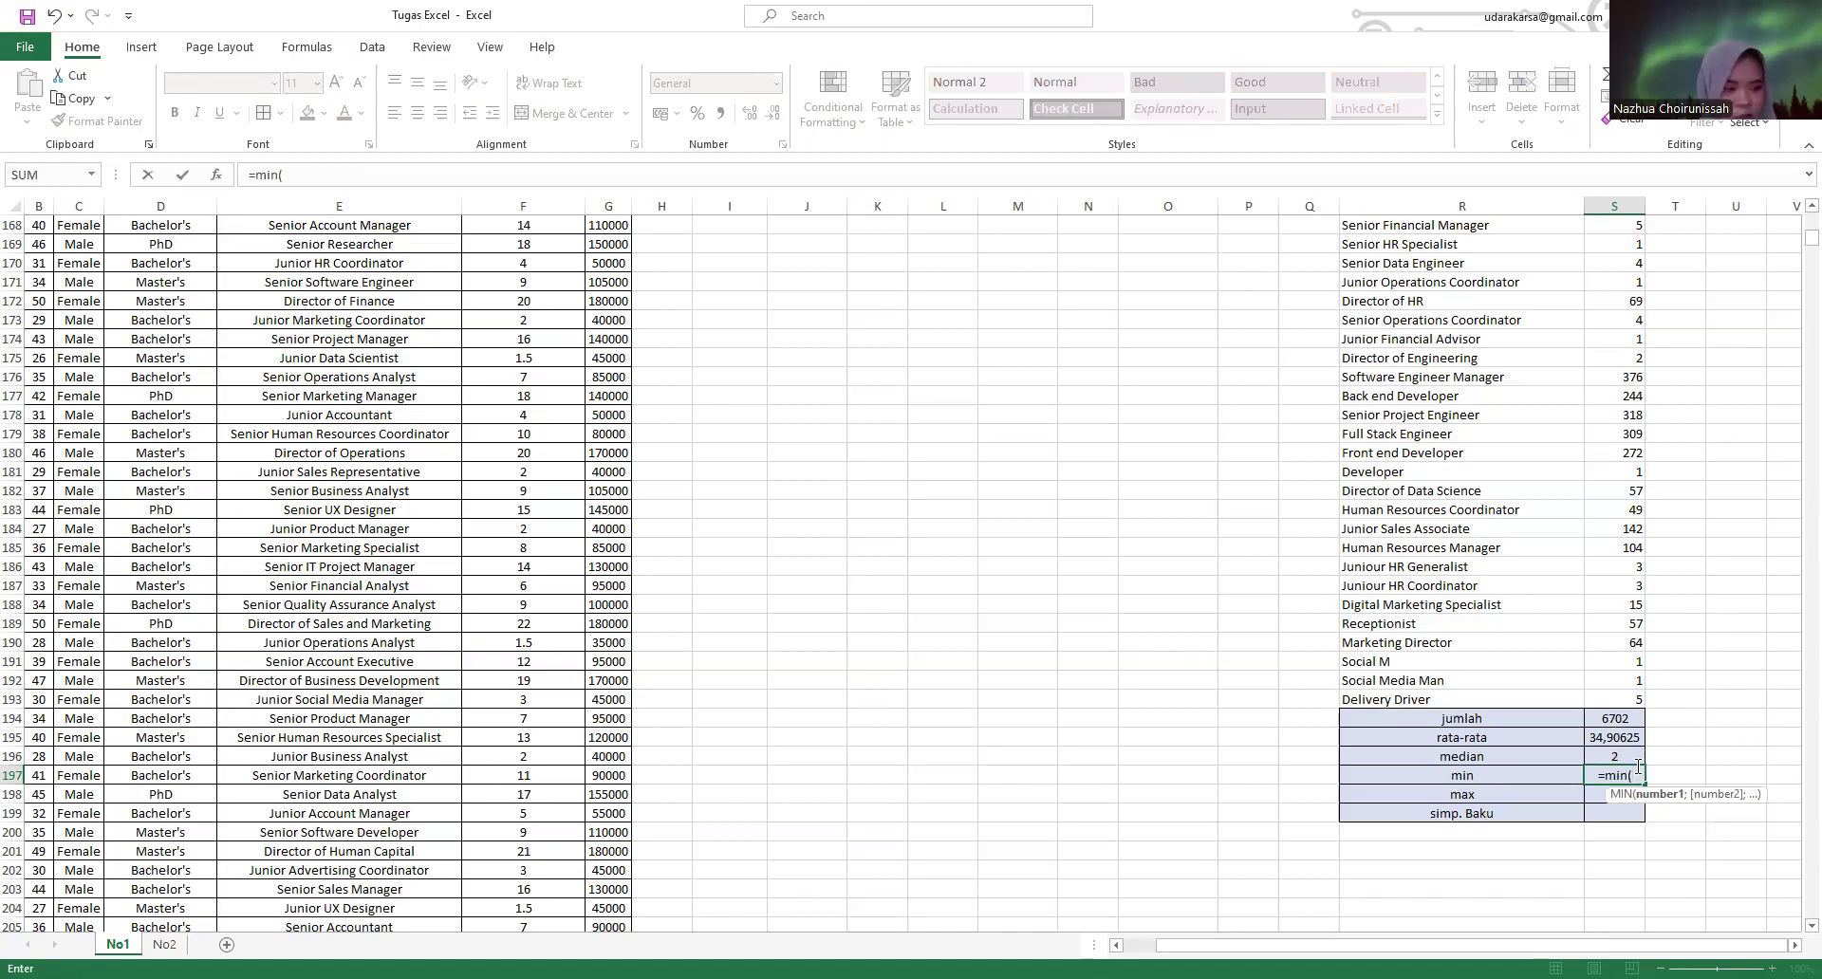
pyautogui.write('s2')
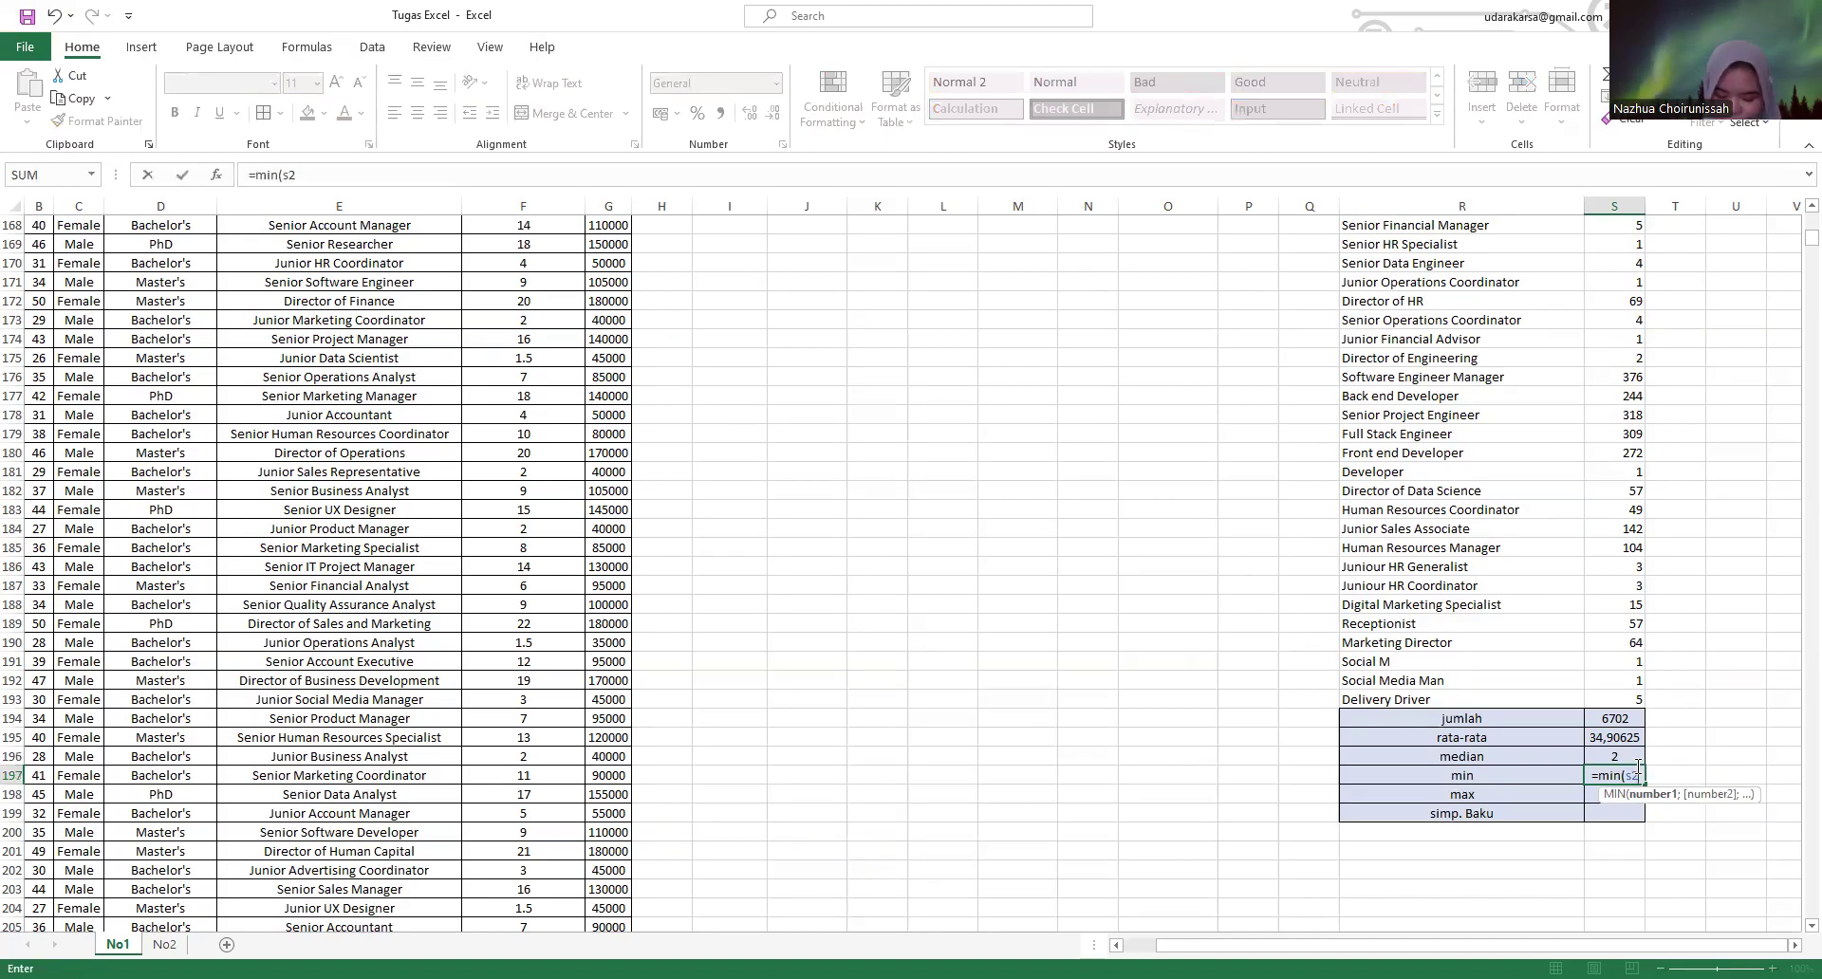
pyautogui.write(';')
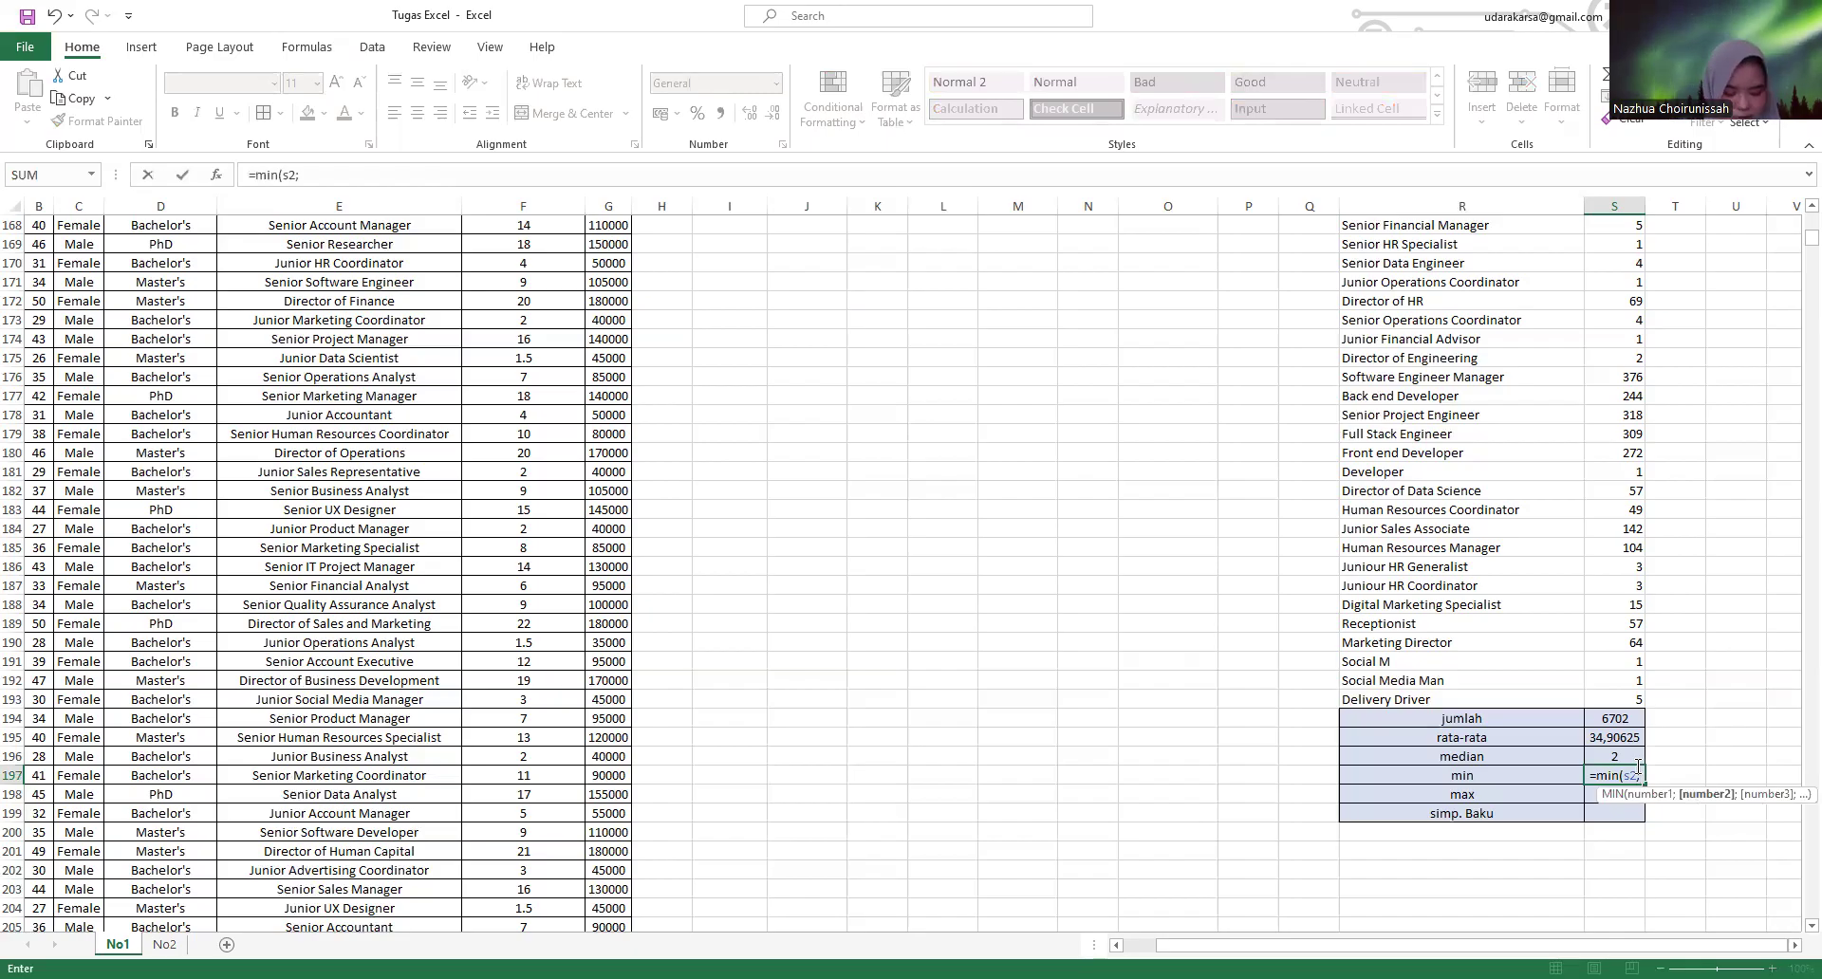
pyautogui.write('s')
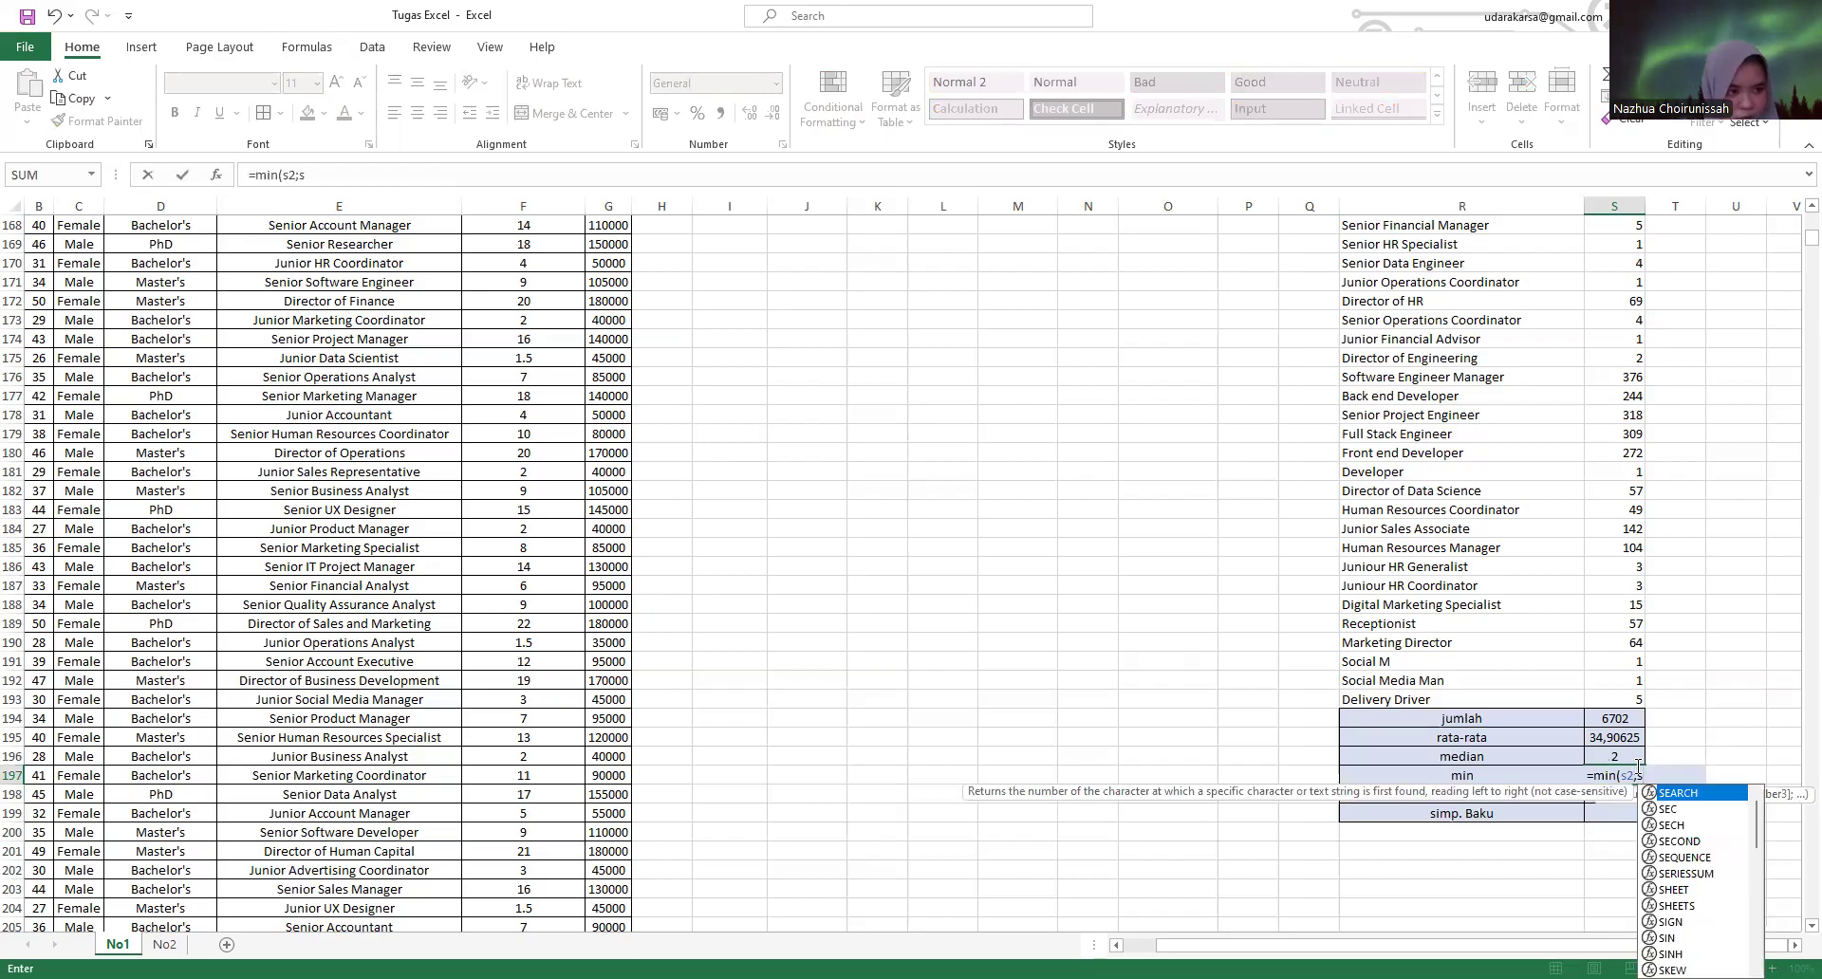
pyautogui.write('1')
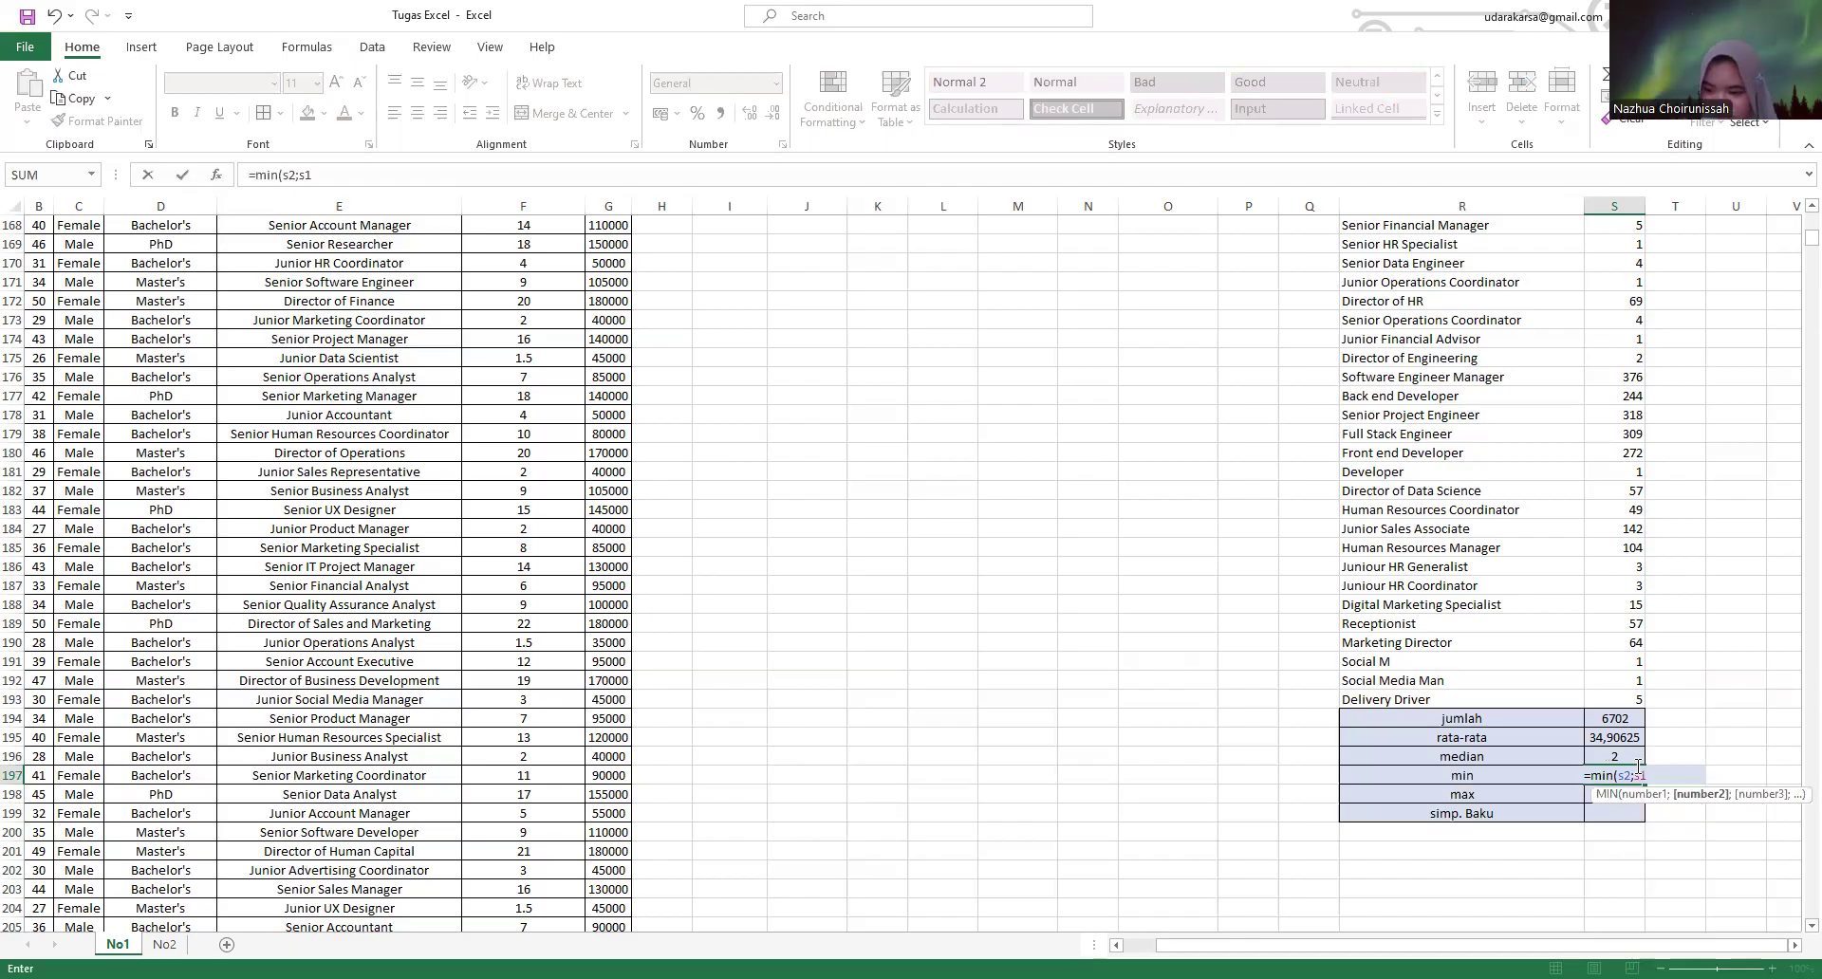
pyautogui.click(1624, 704)
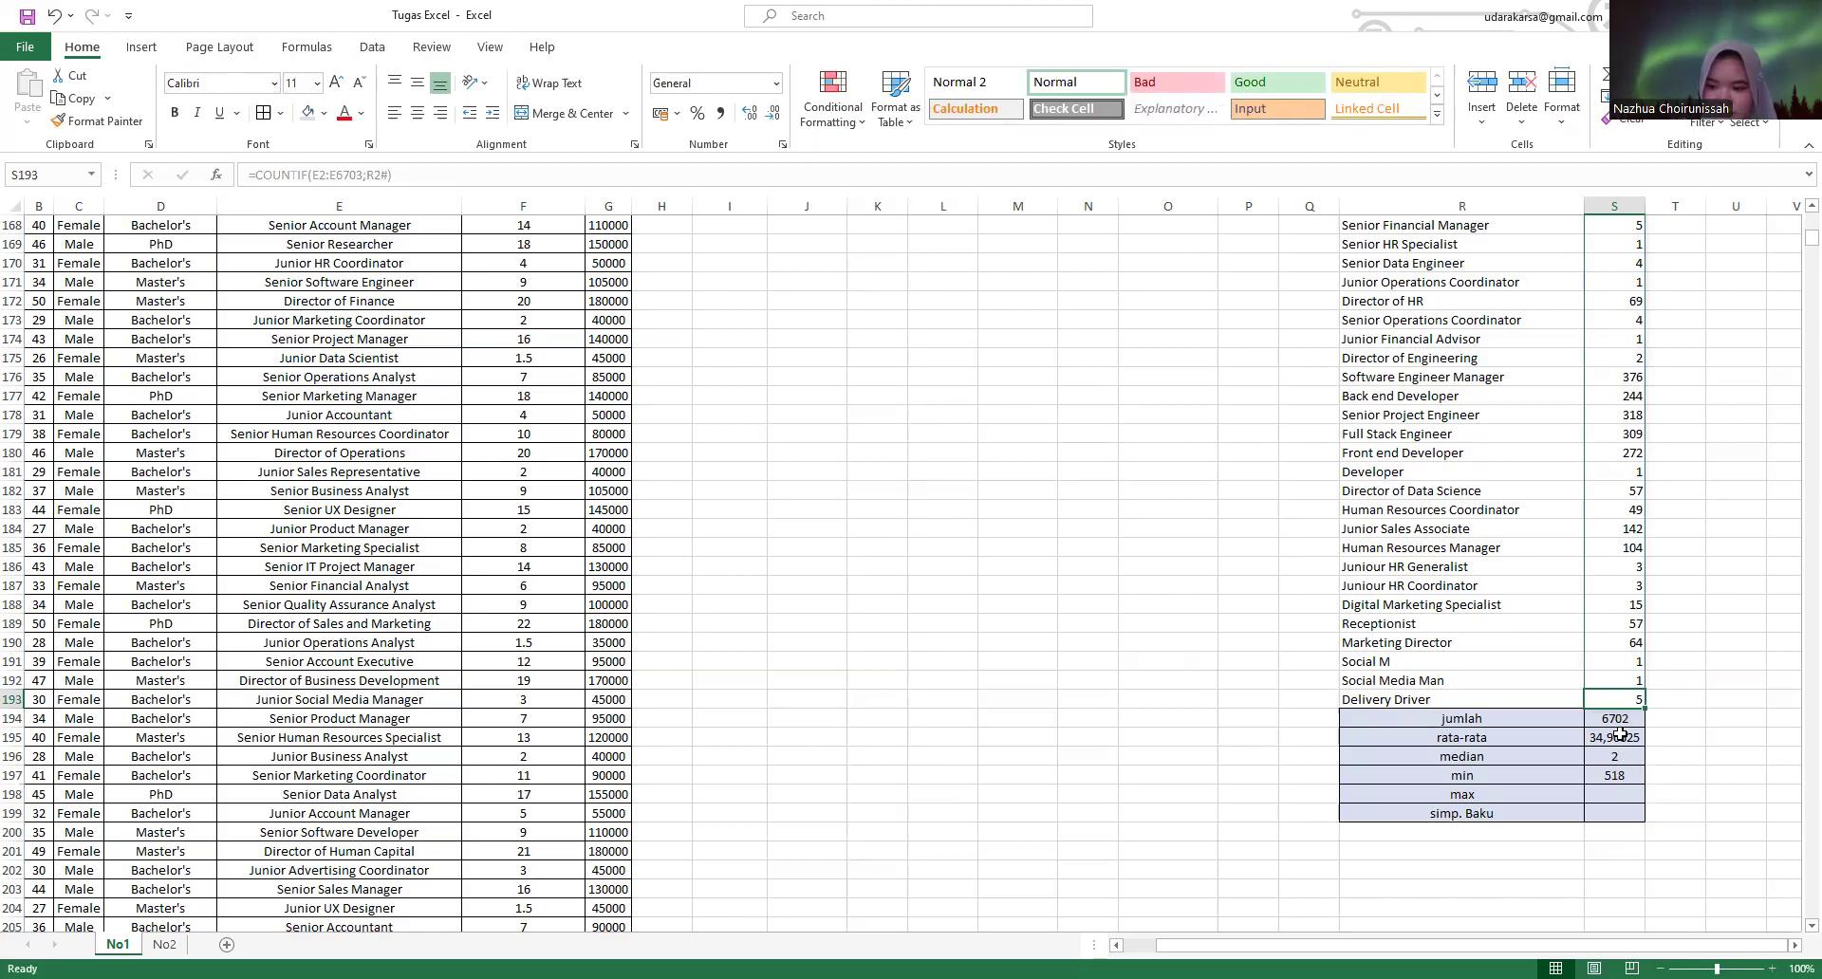
pyautogui.click(1618, 739)
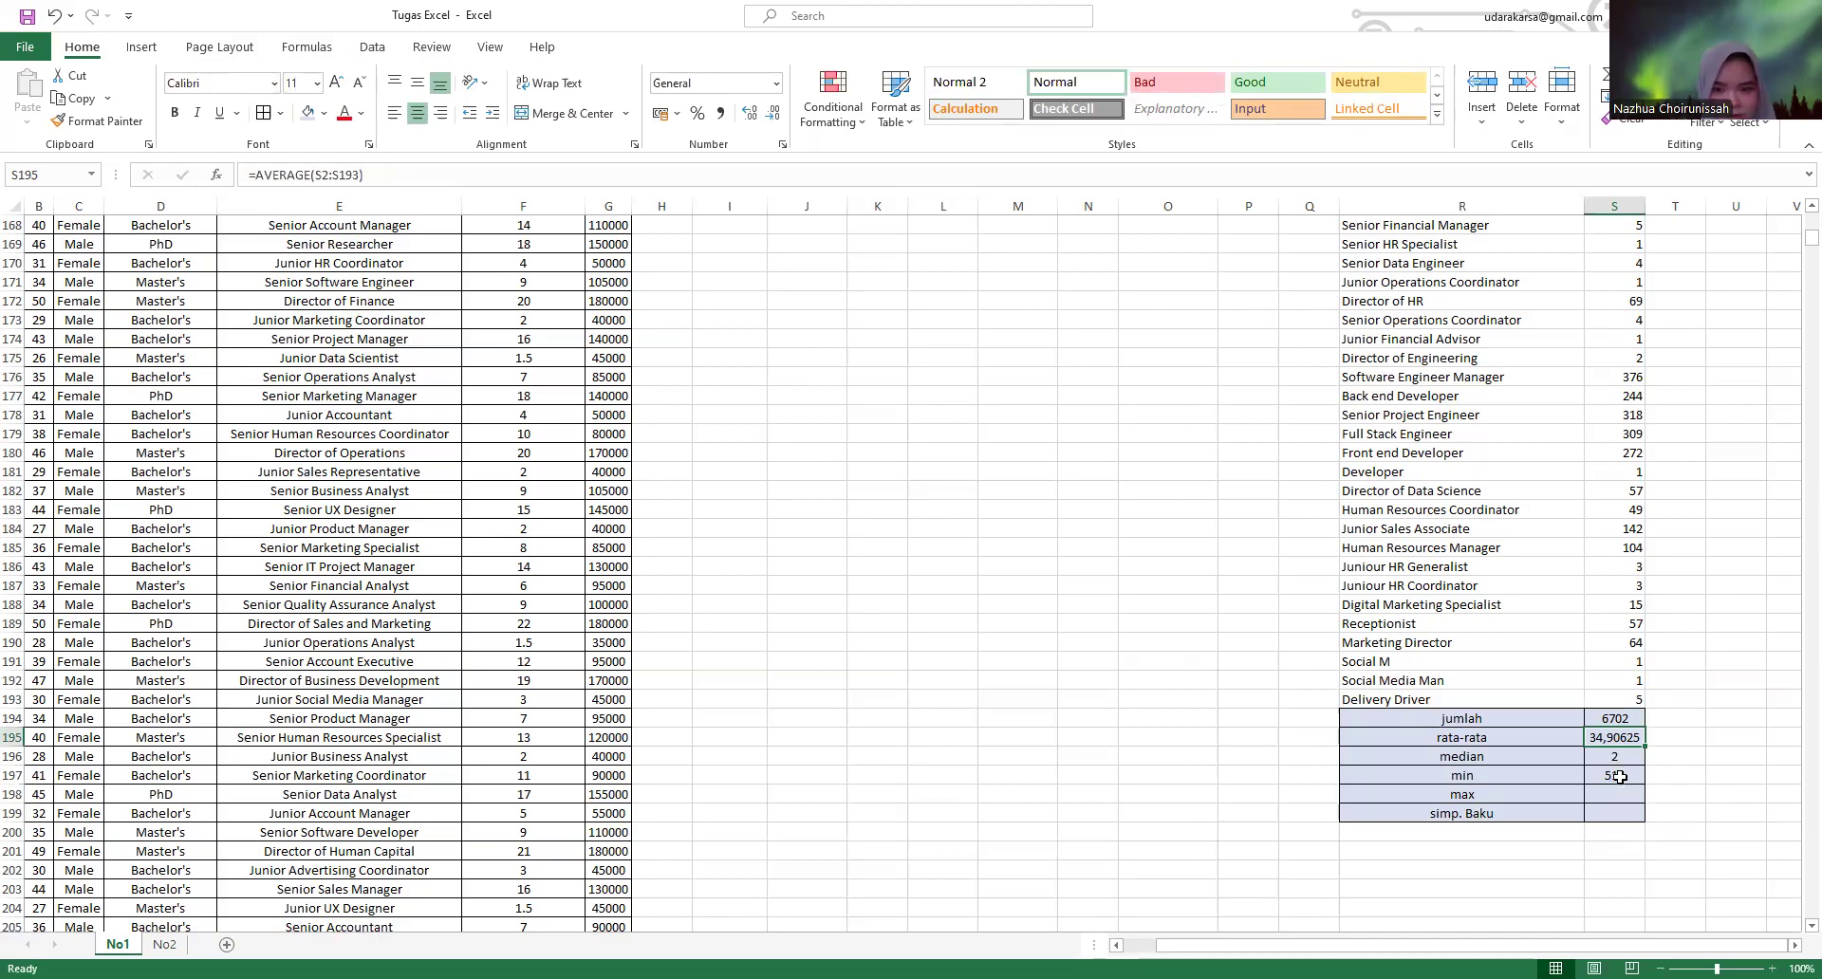
# - Correct the min formula in S197 to =MIN(S2;S193)
pyautogui.click(1631, 775)
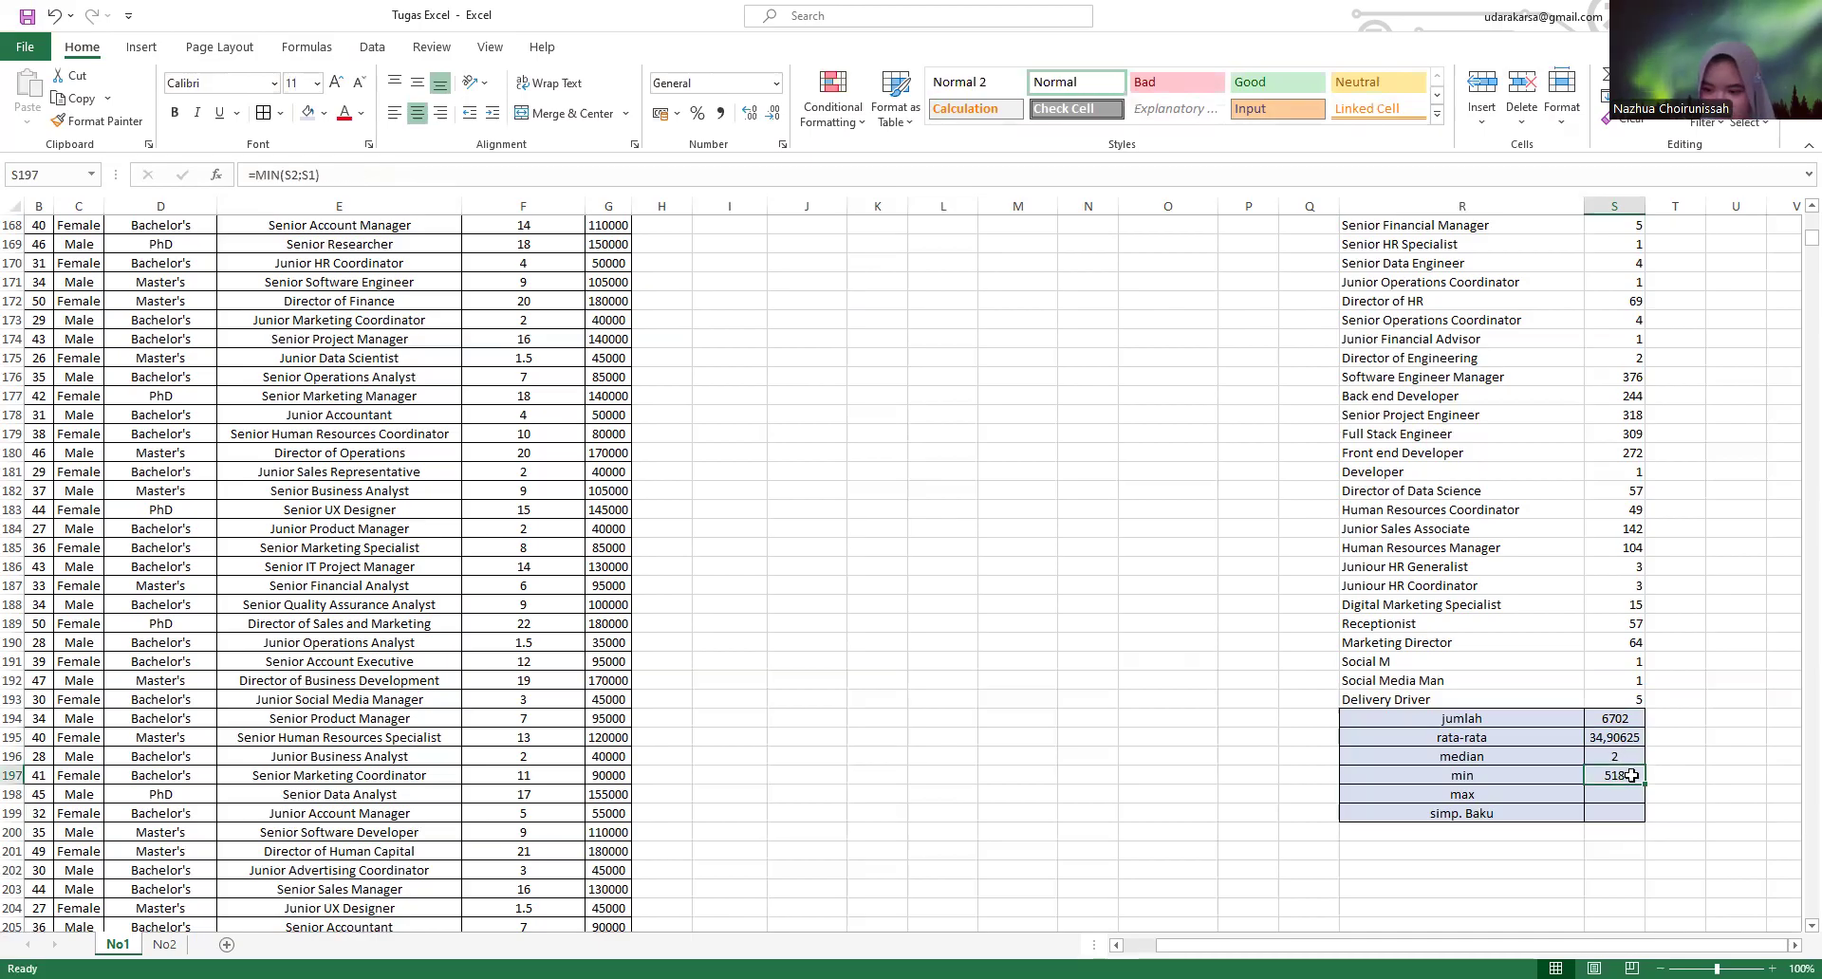
pyautogui.click(322, 175)
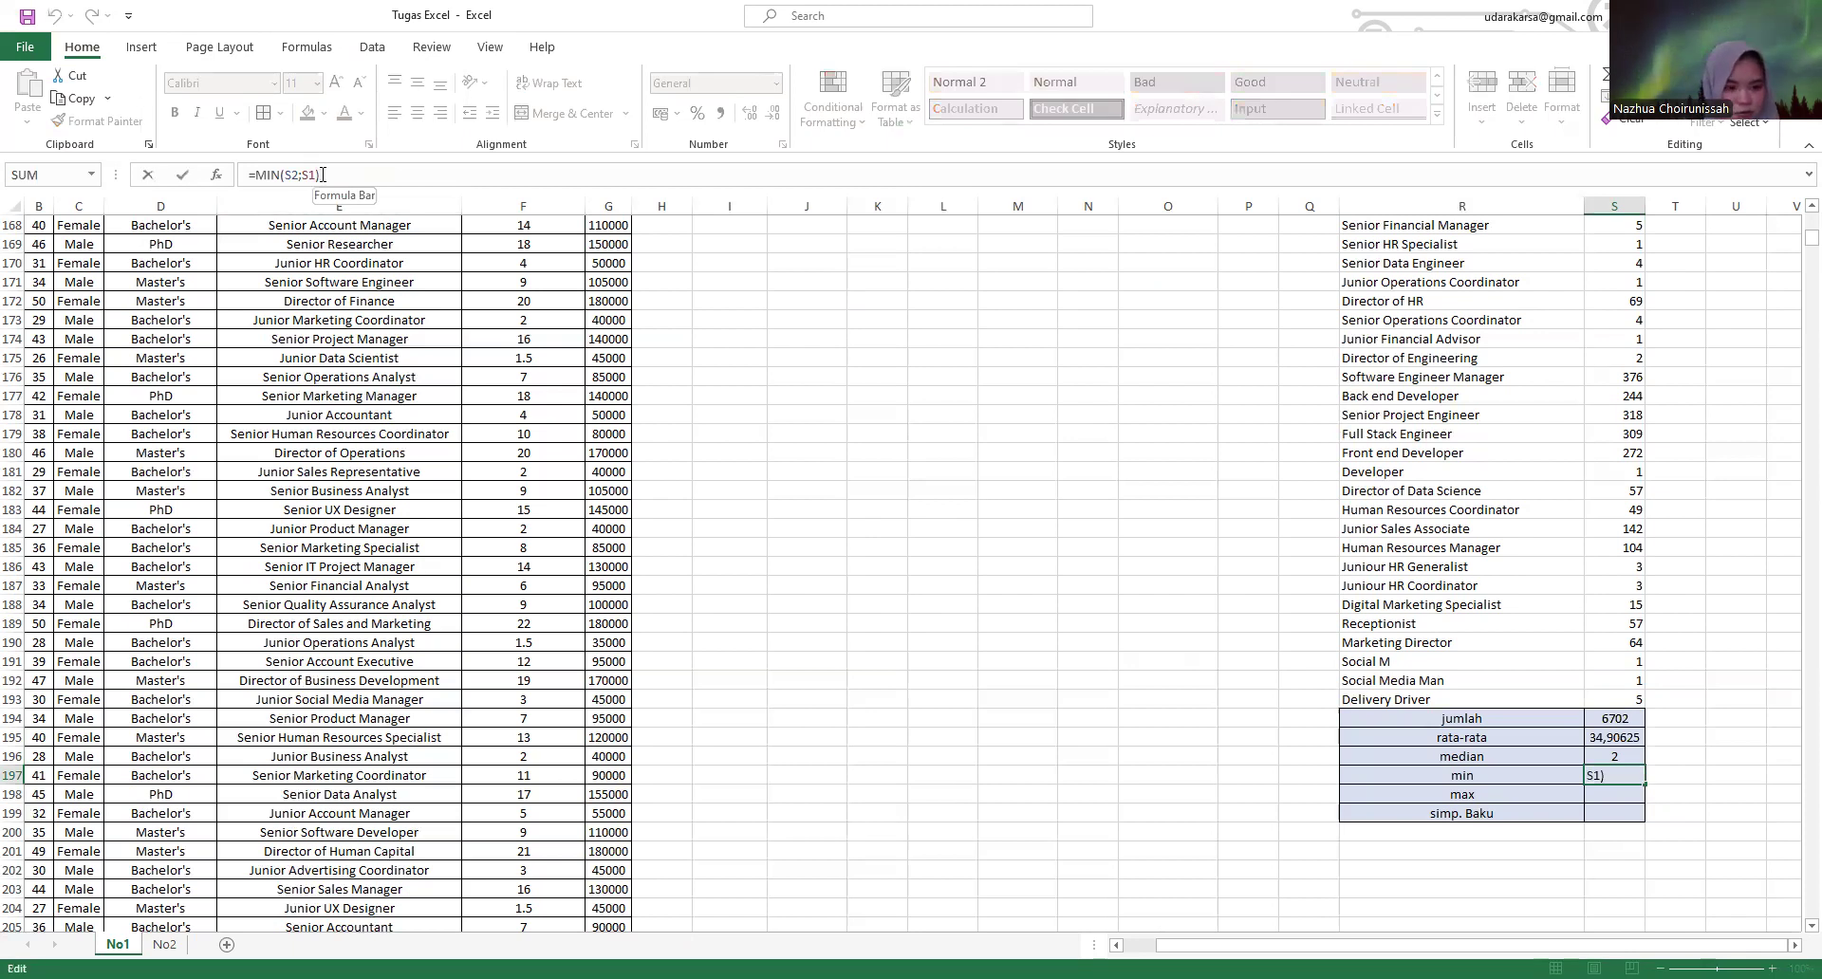
pyautogui.press('BackSpace')
pyautogui.press('BackSpace')
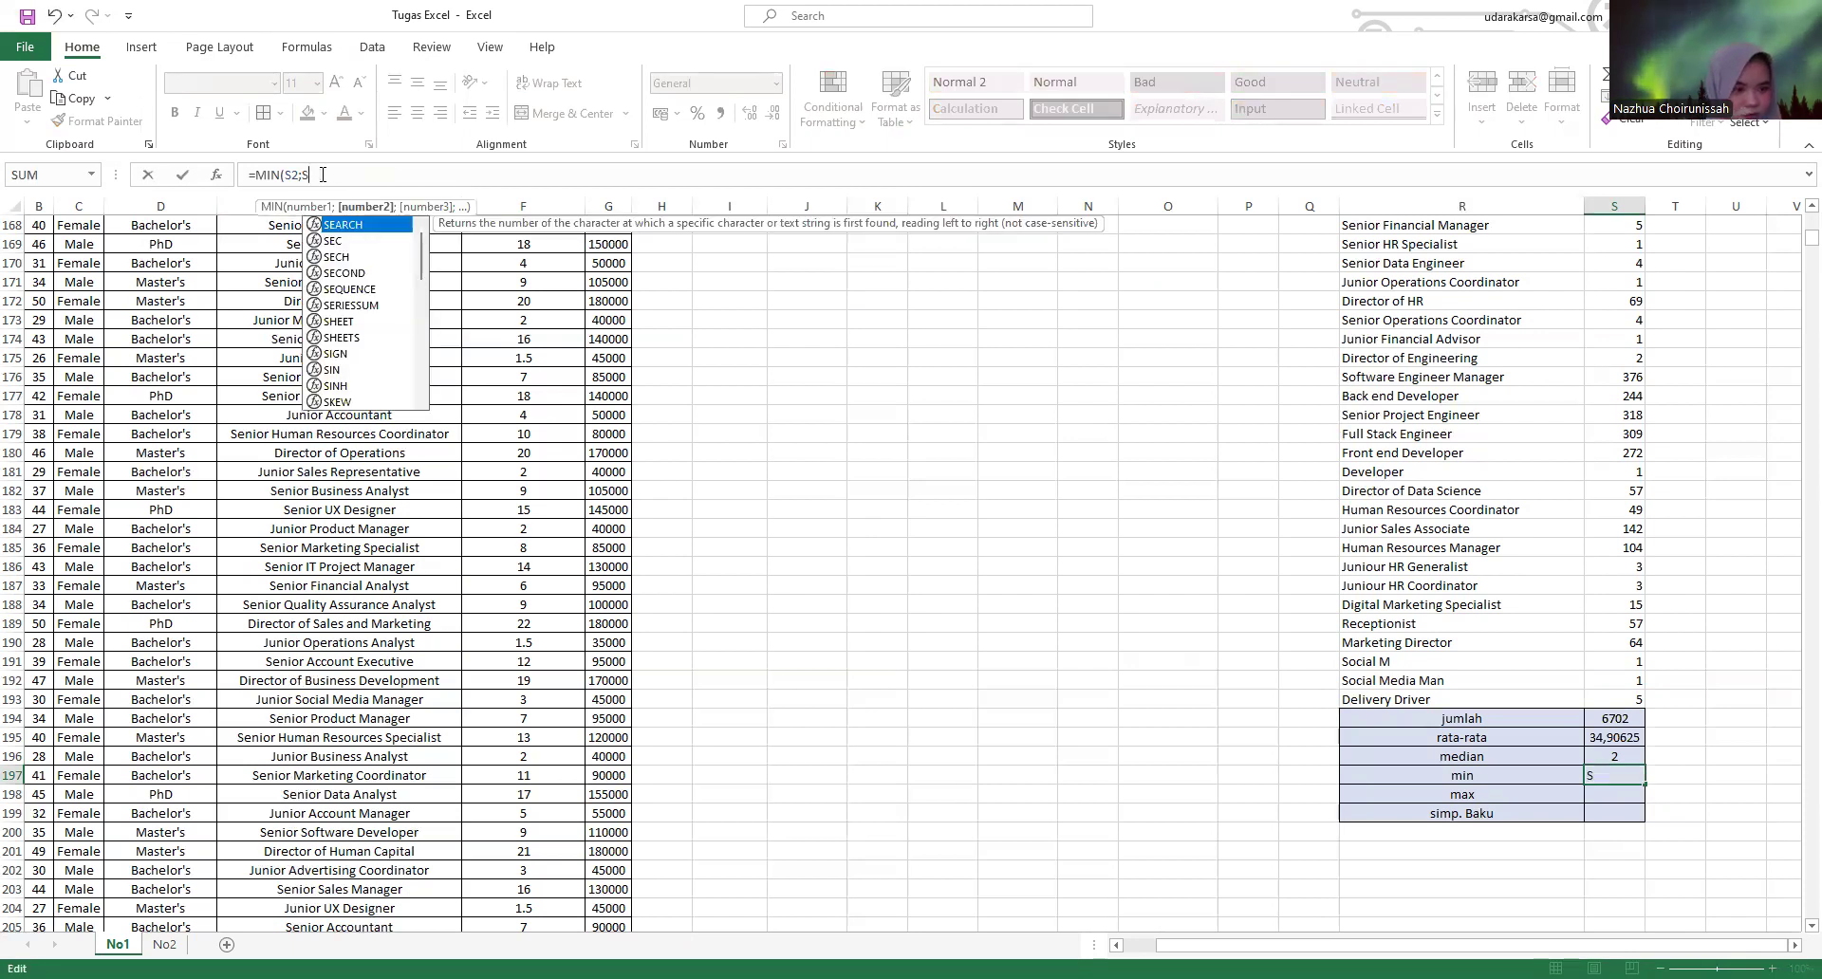
pyautogui.write('1')
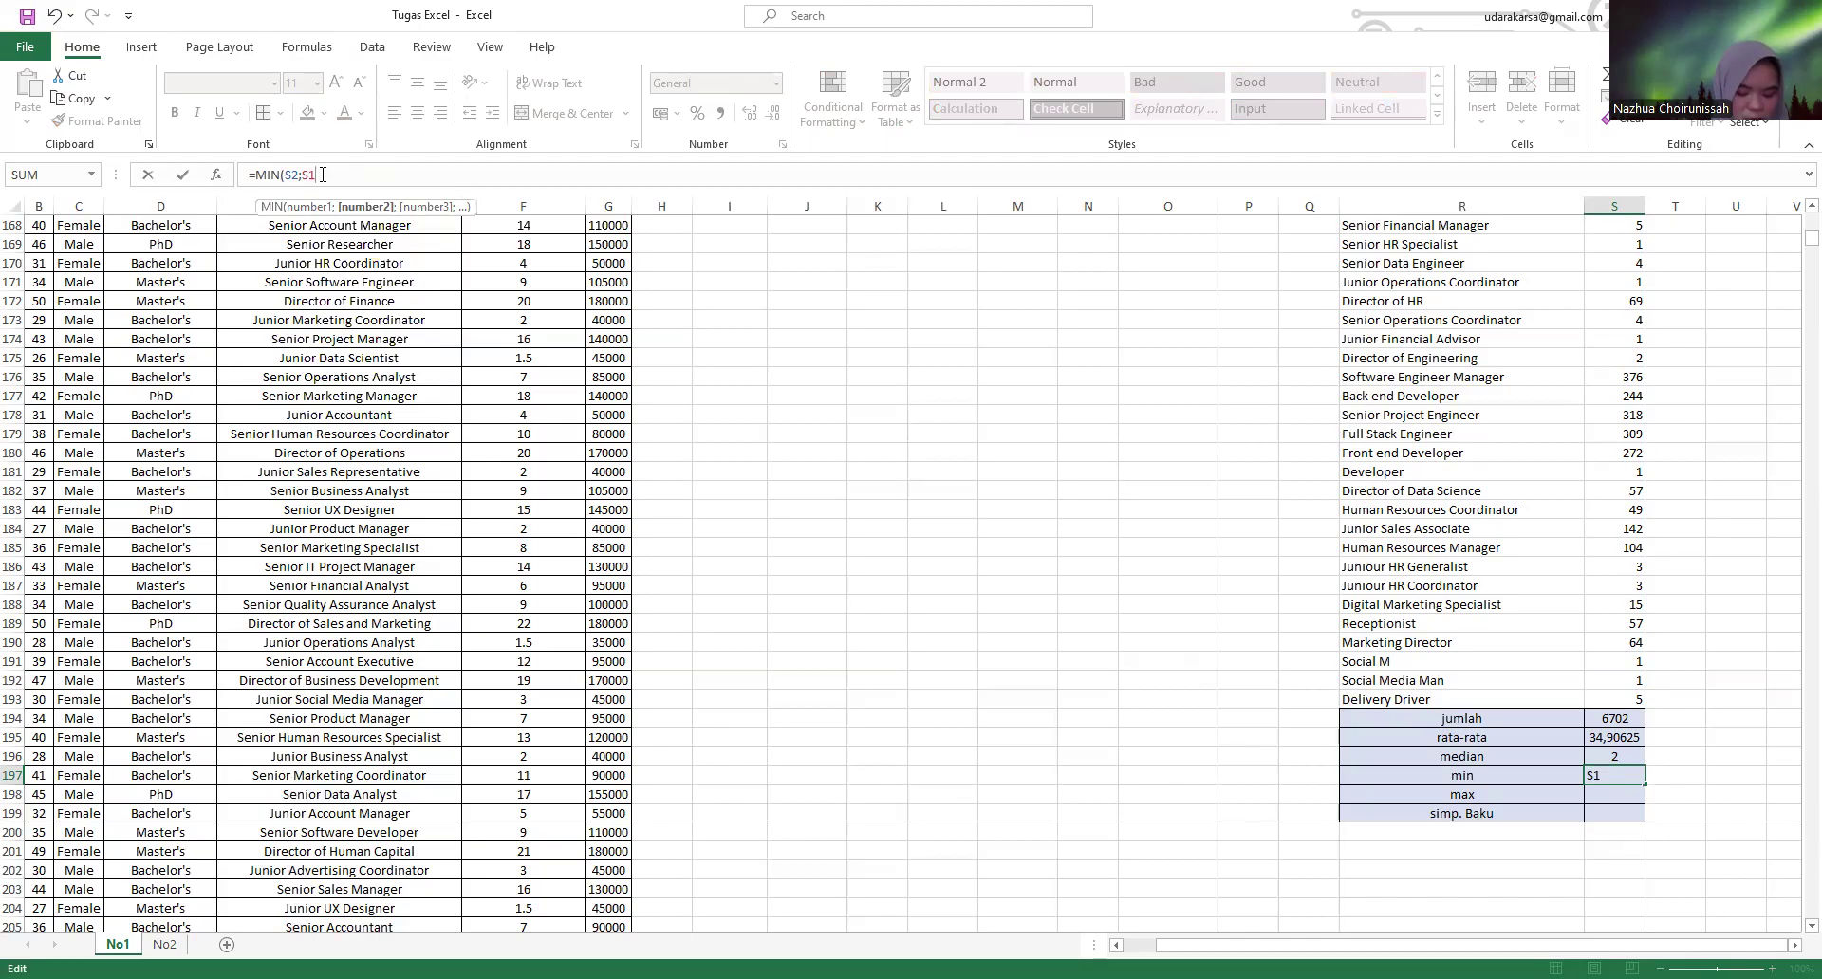
pyautogui.write('93')
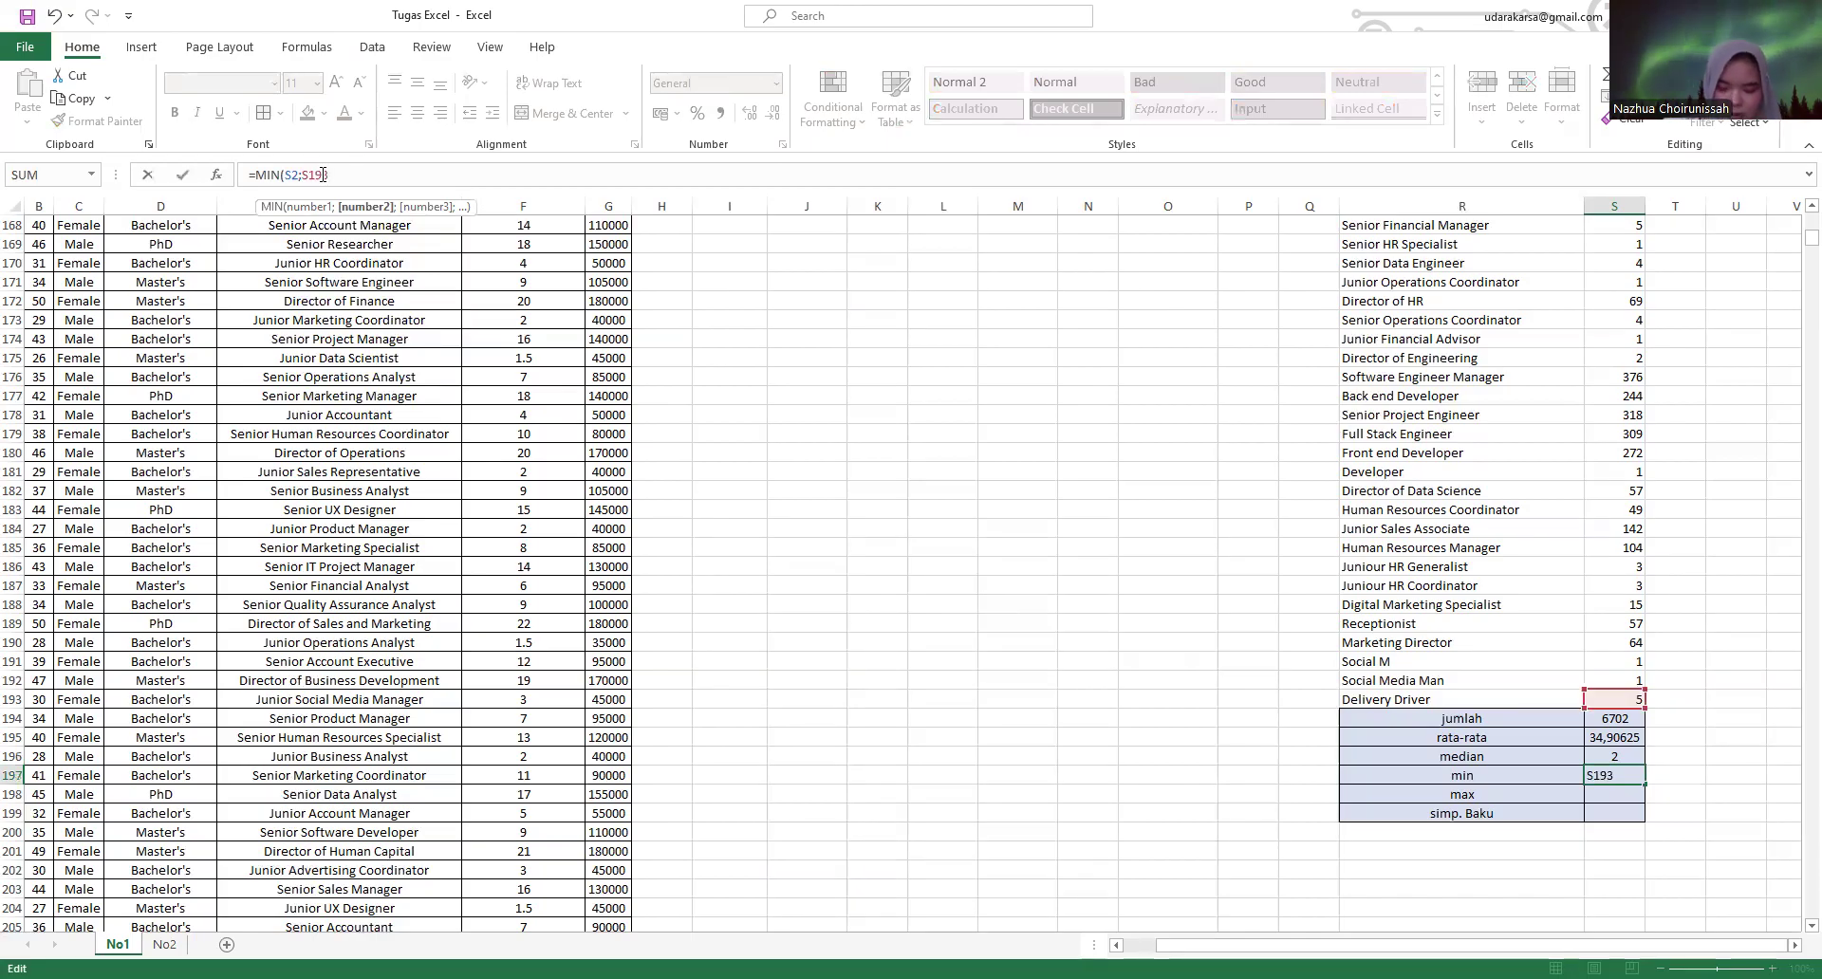
pyautogui.press('Return')
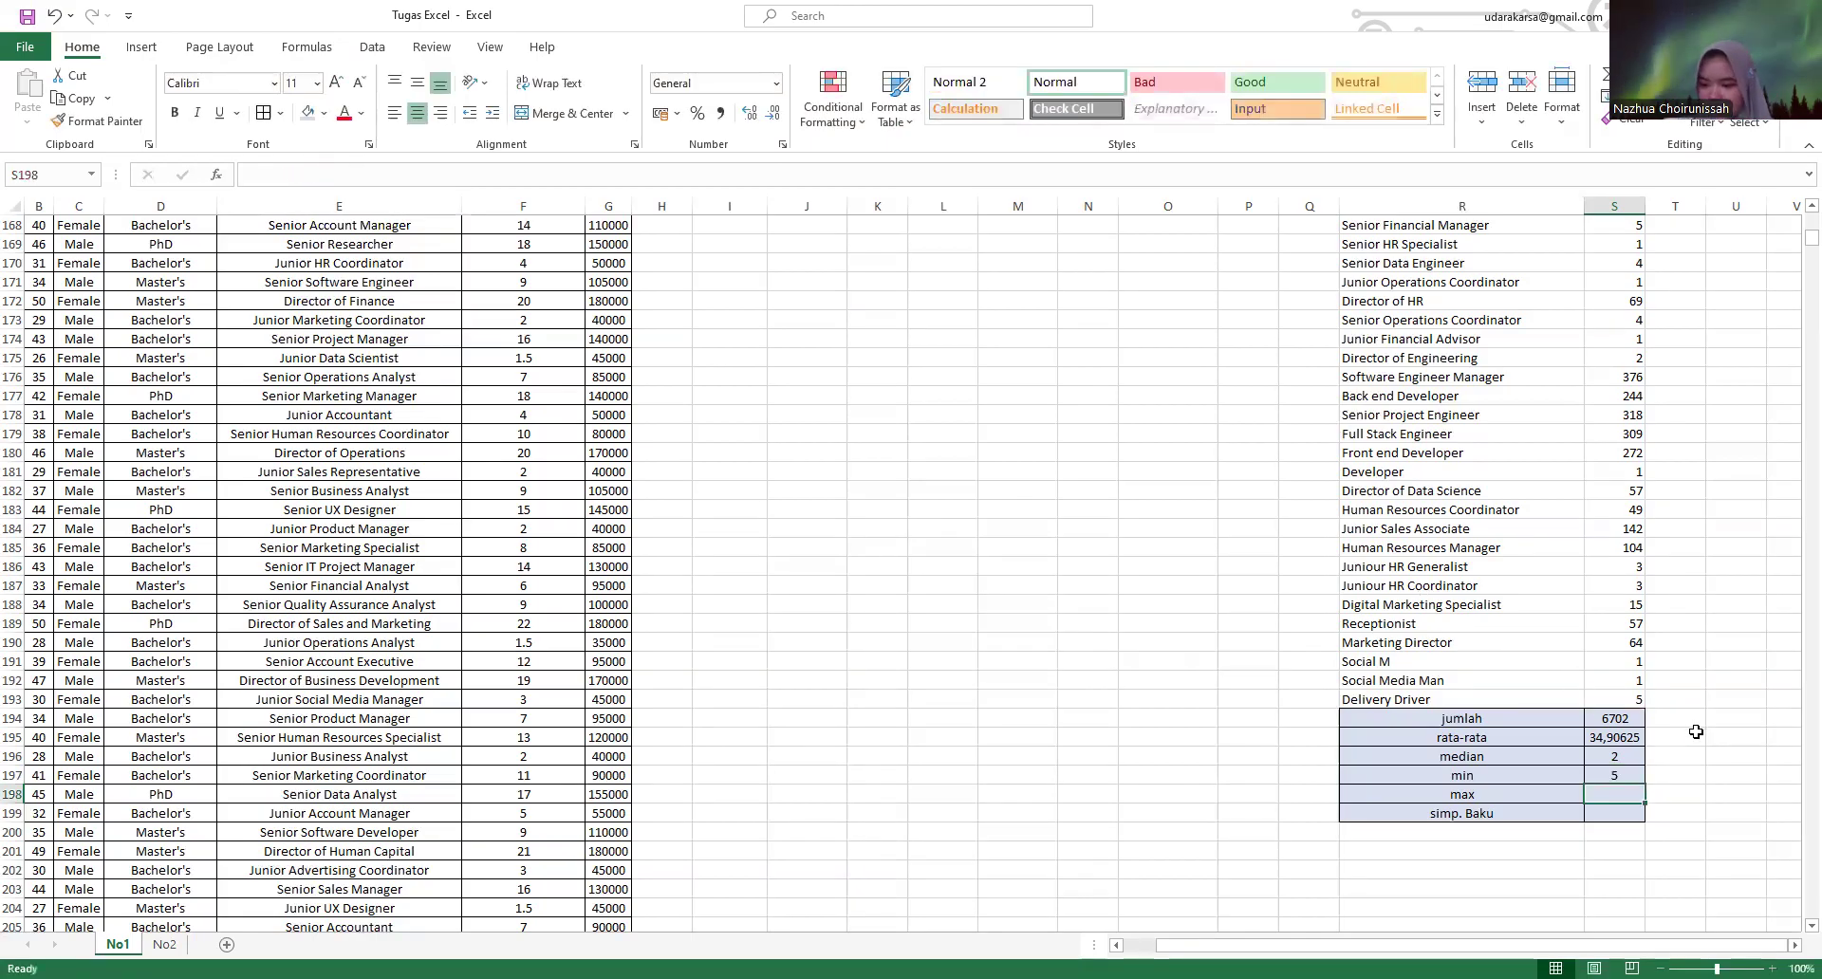
# - Clear the min cell S197 of the Job title table and re-enter its formula as =min(s2;s193
pyautogui.click(1628, 774)
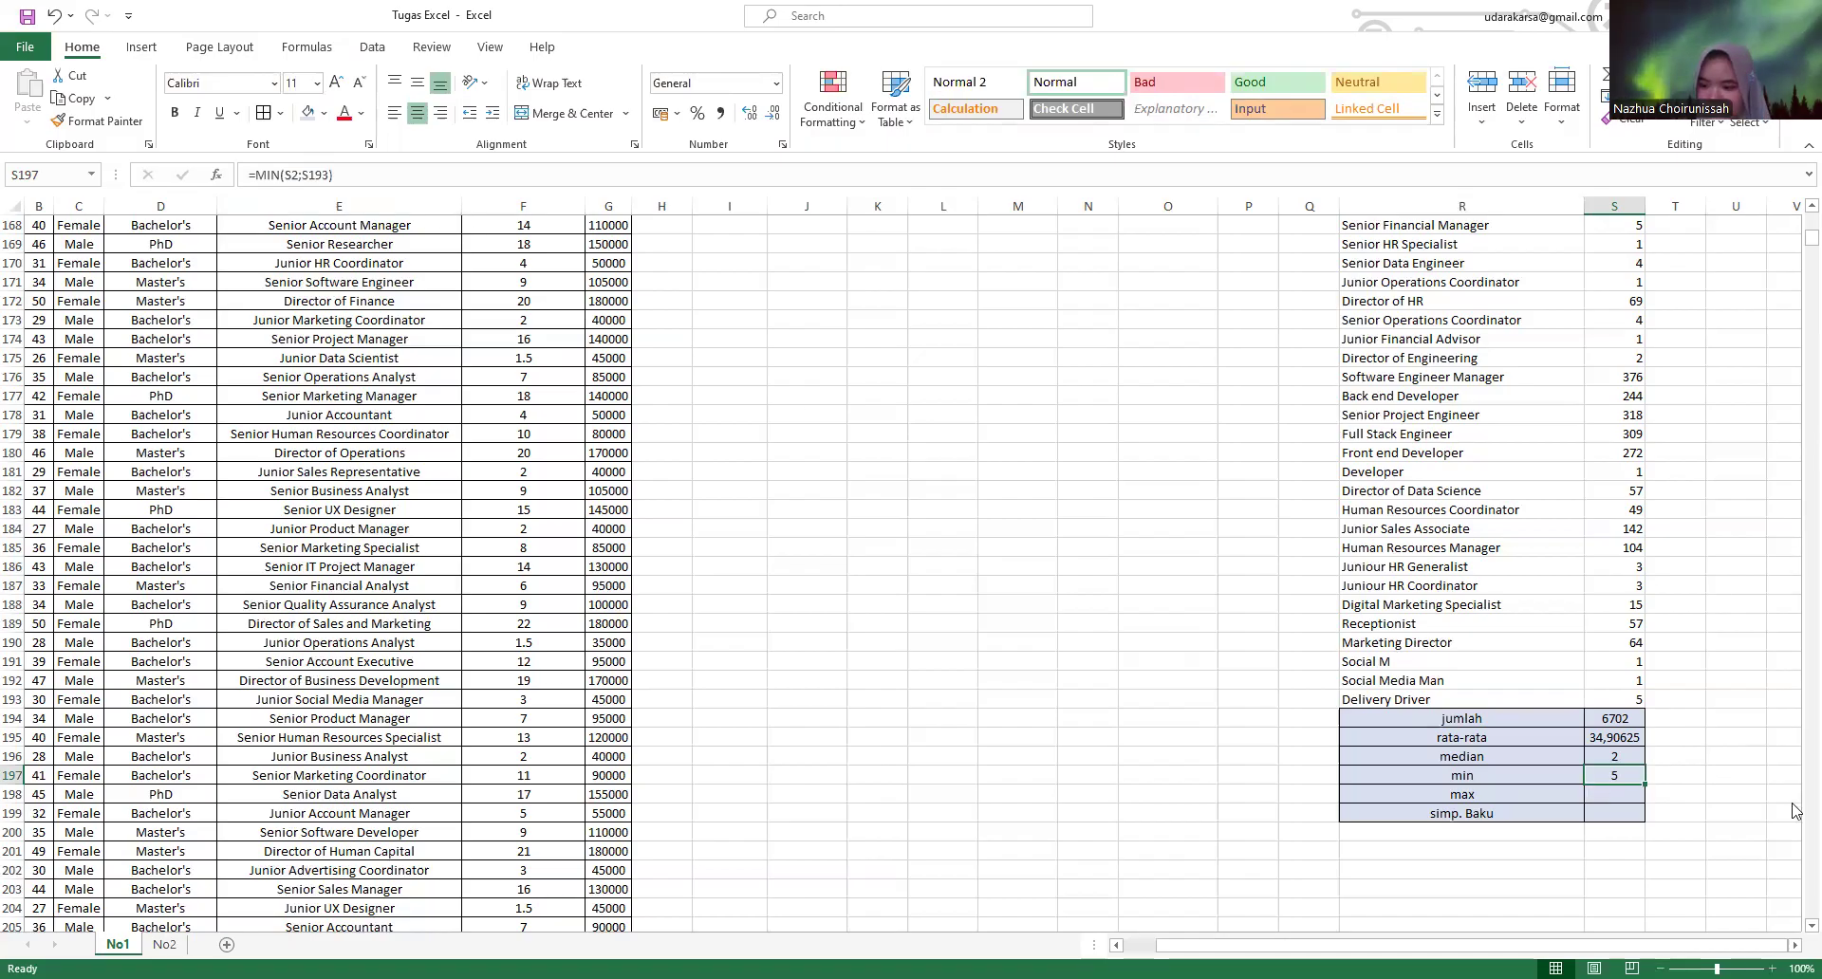
pyautogui.doubleClick(1621, 770)
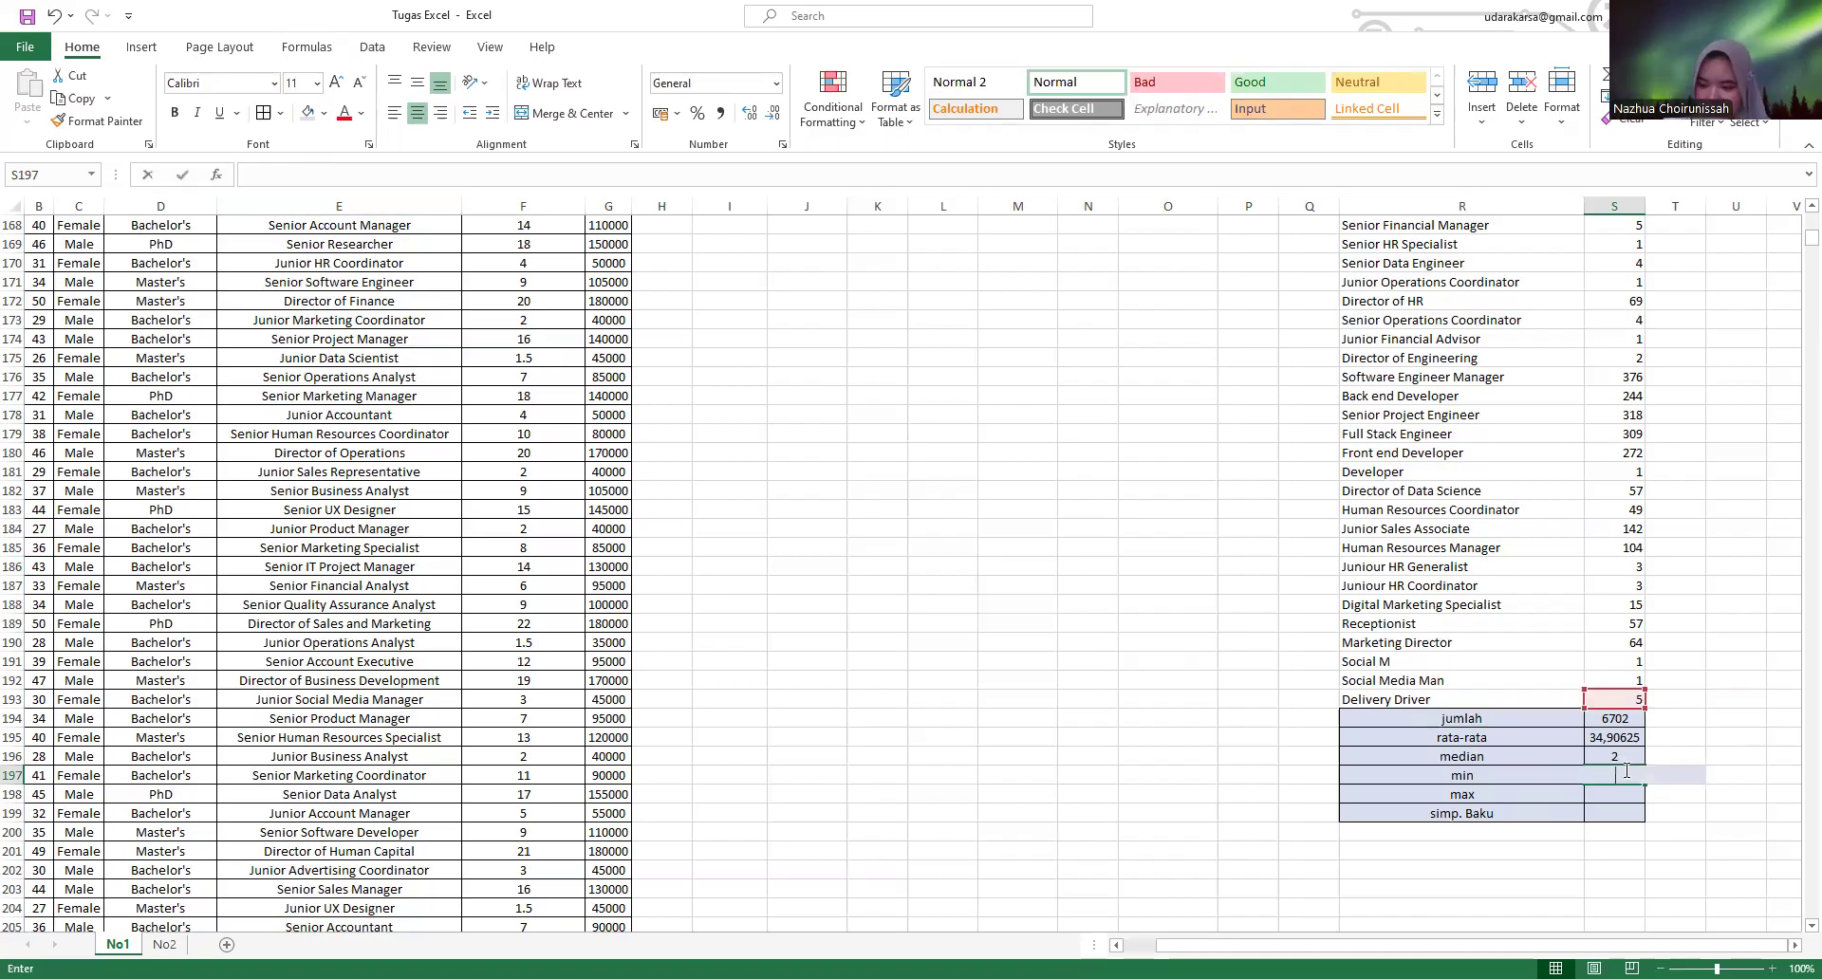
pyautogui.scroll(3, 1797, 590)
pyautogui.scroll(-4, 1793, 590)
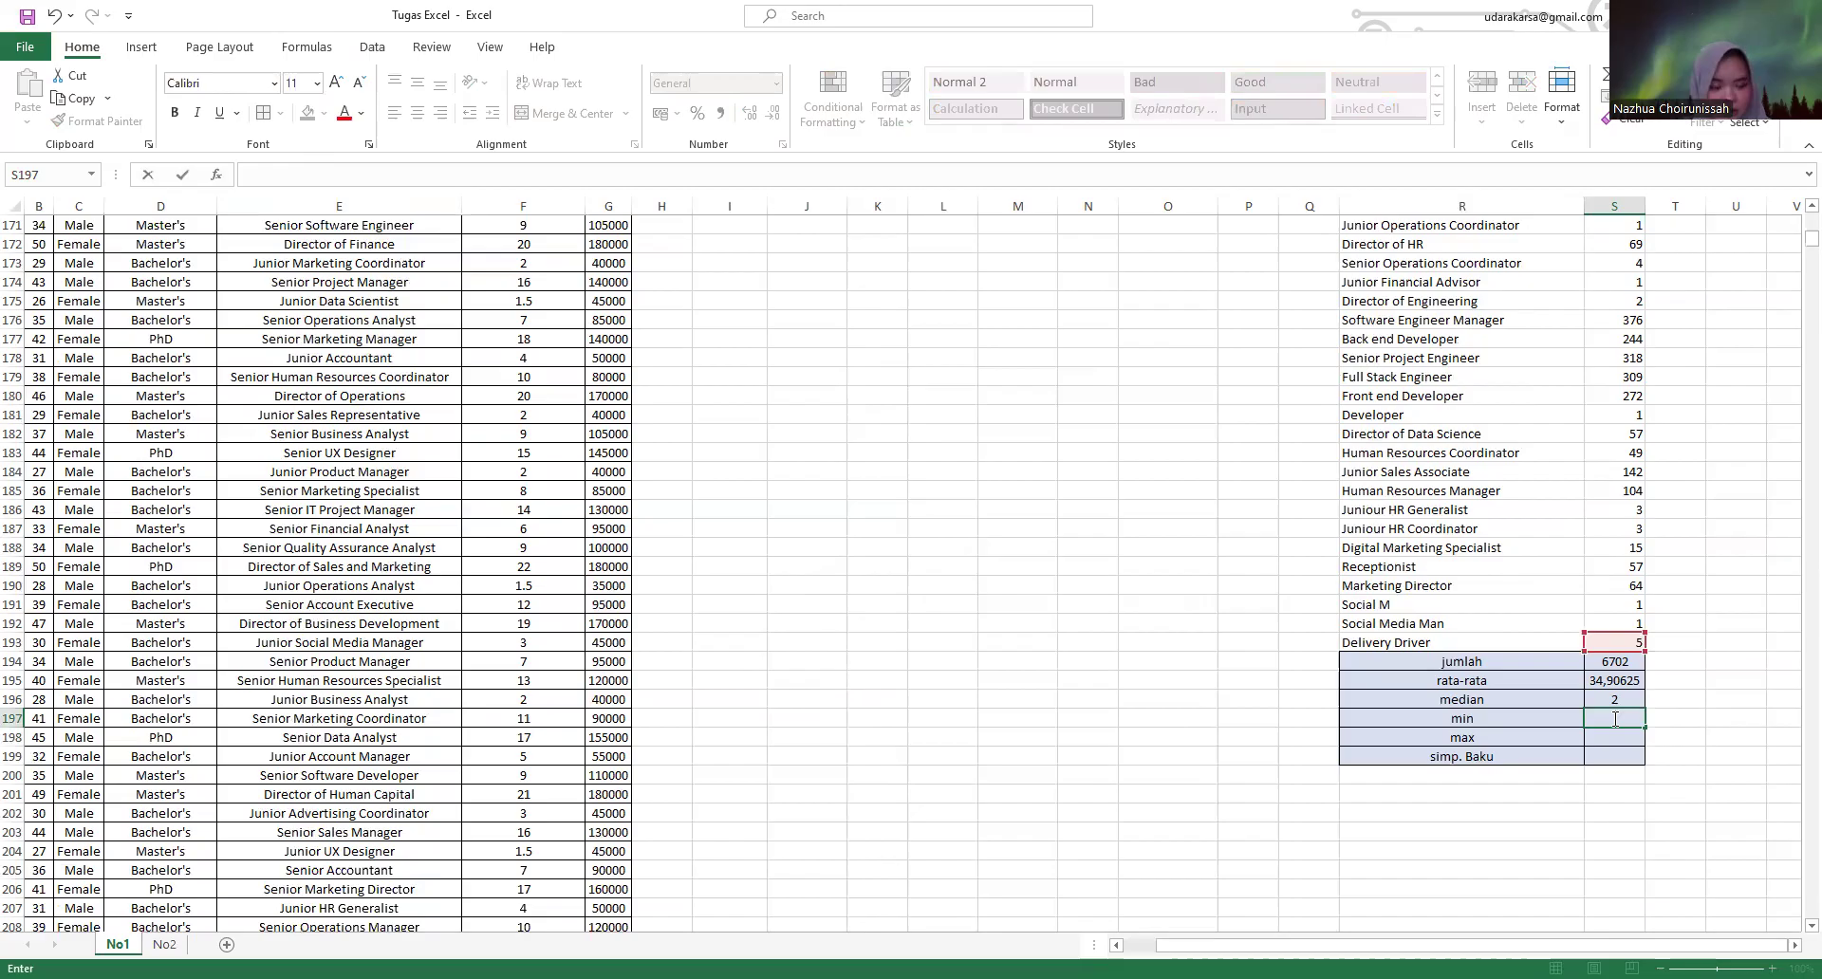
pyautogui.write('=')
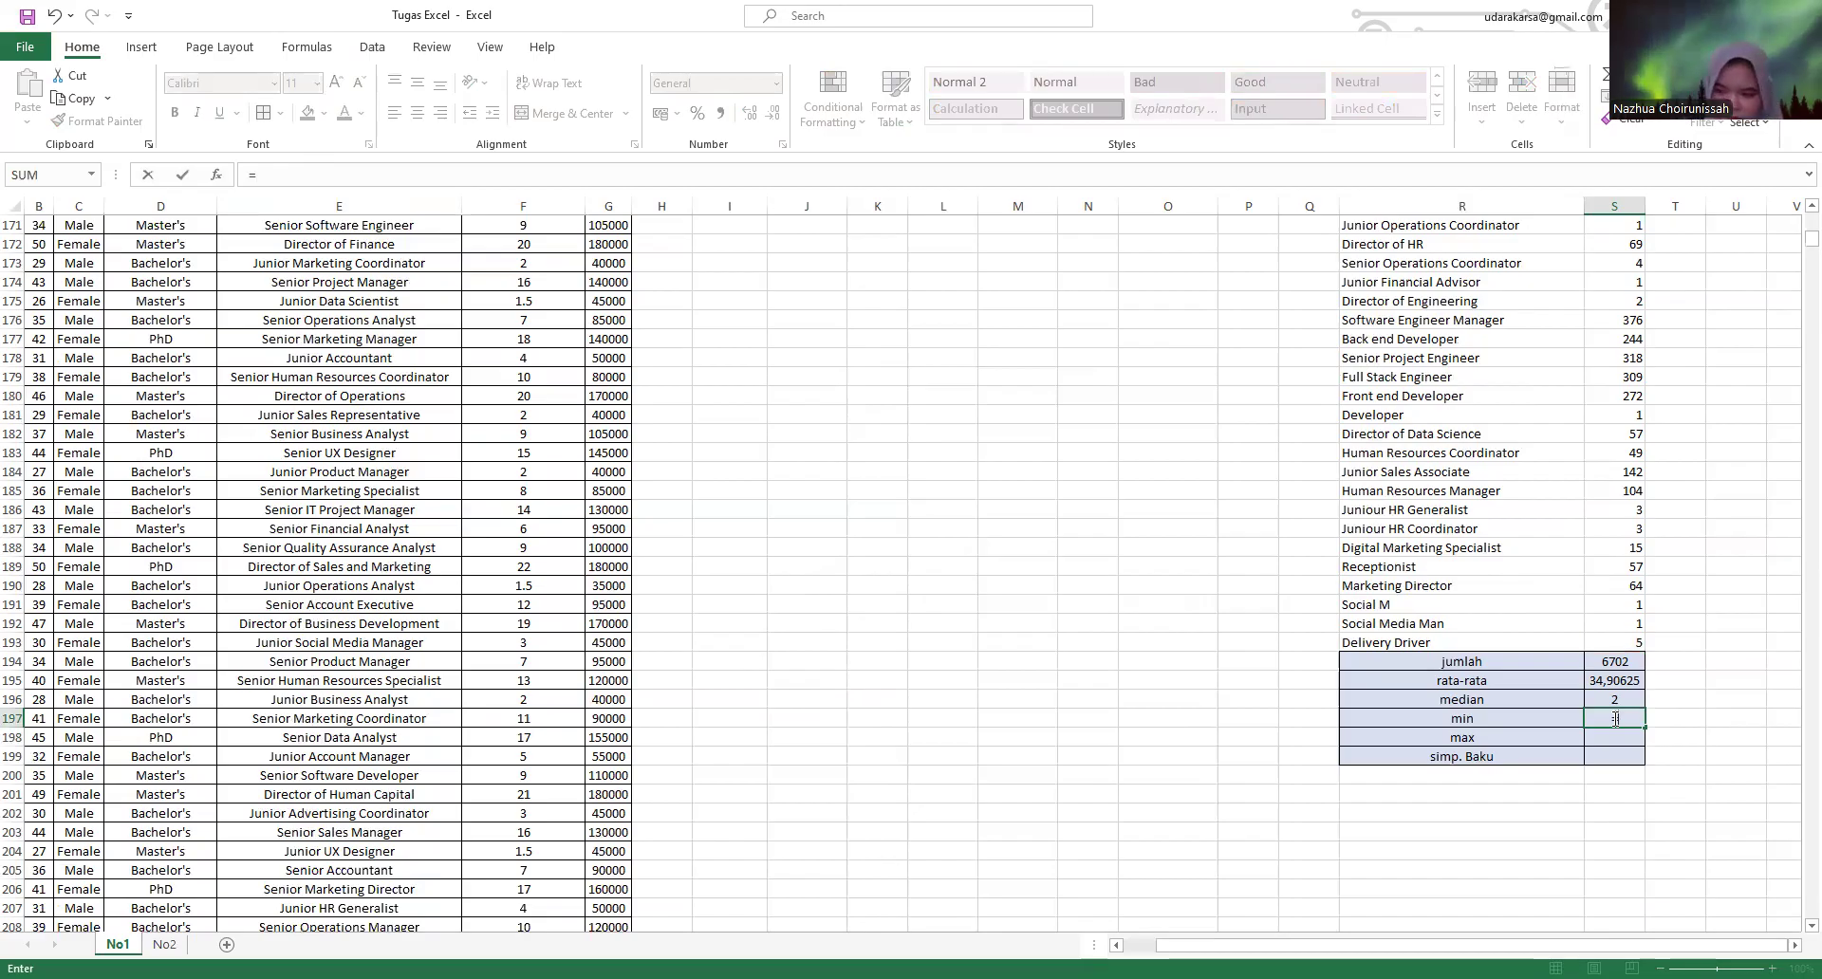
pyautogui.write('min(')
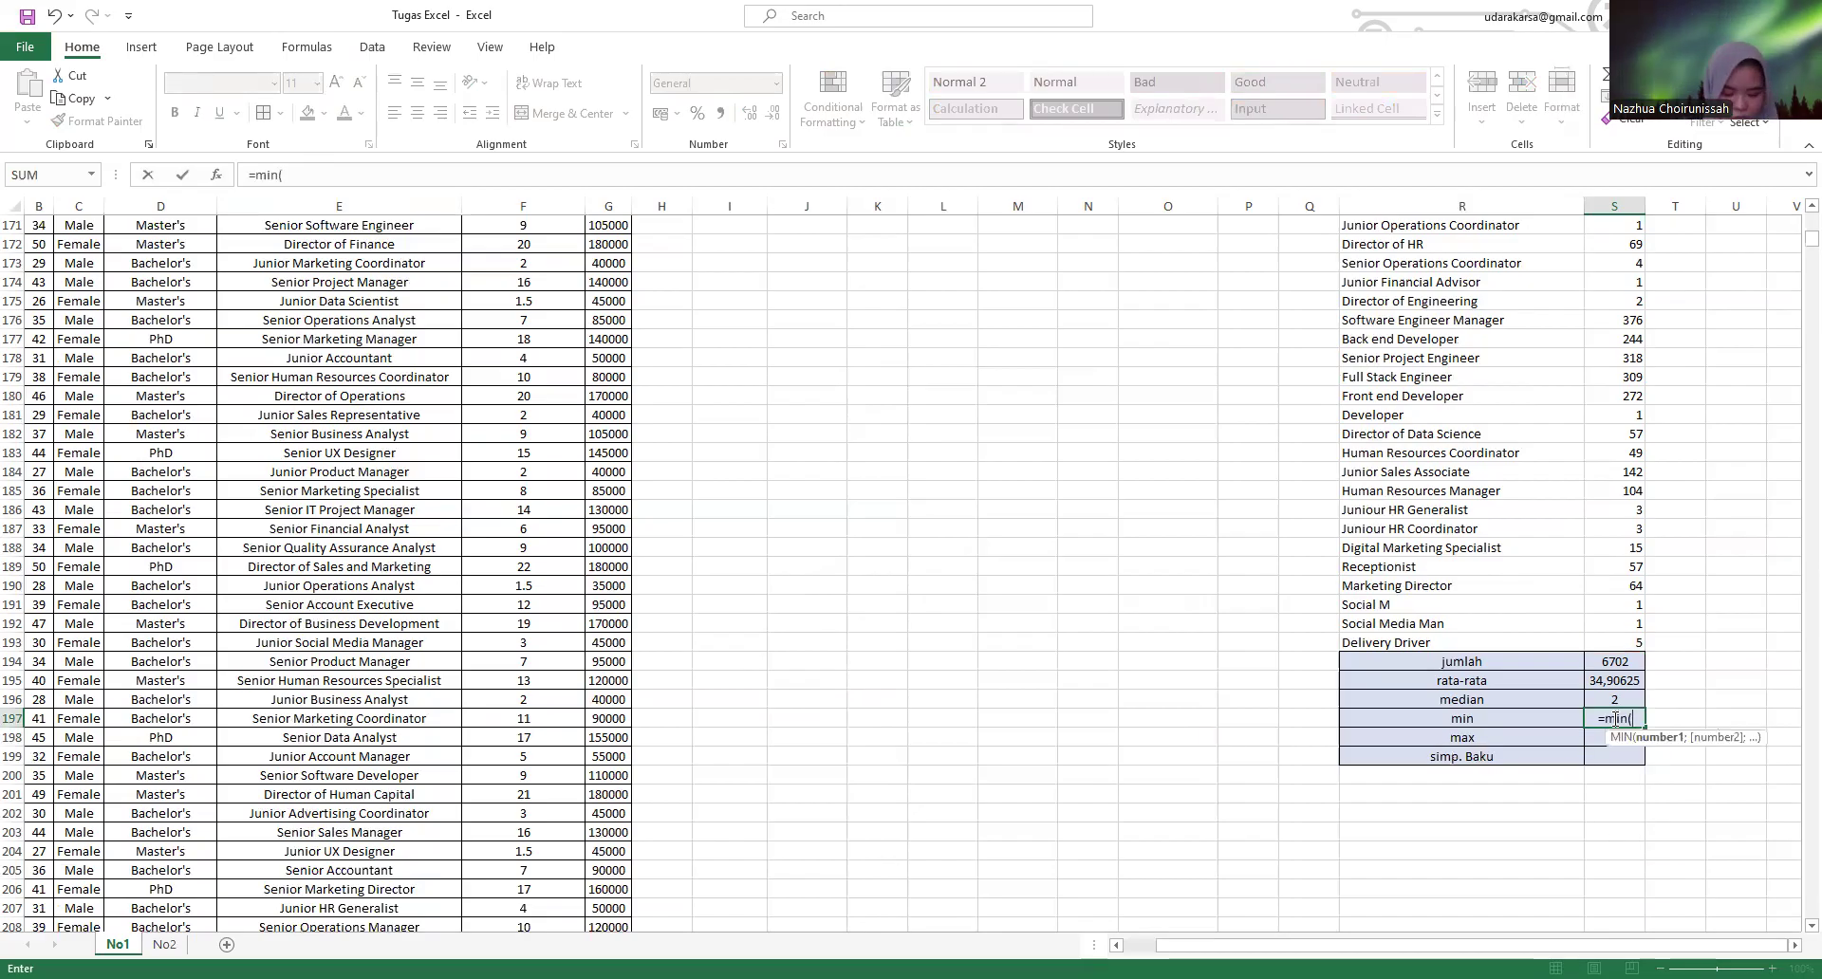
pyautogui.write('s2')
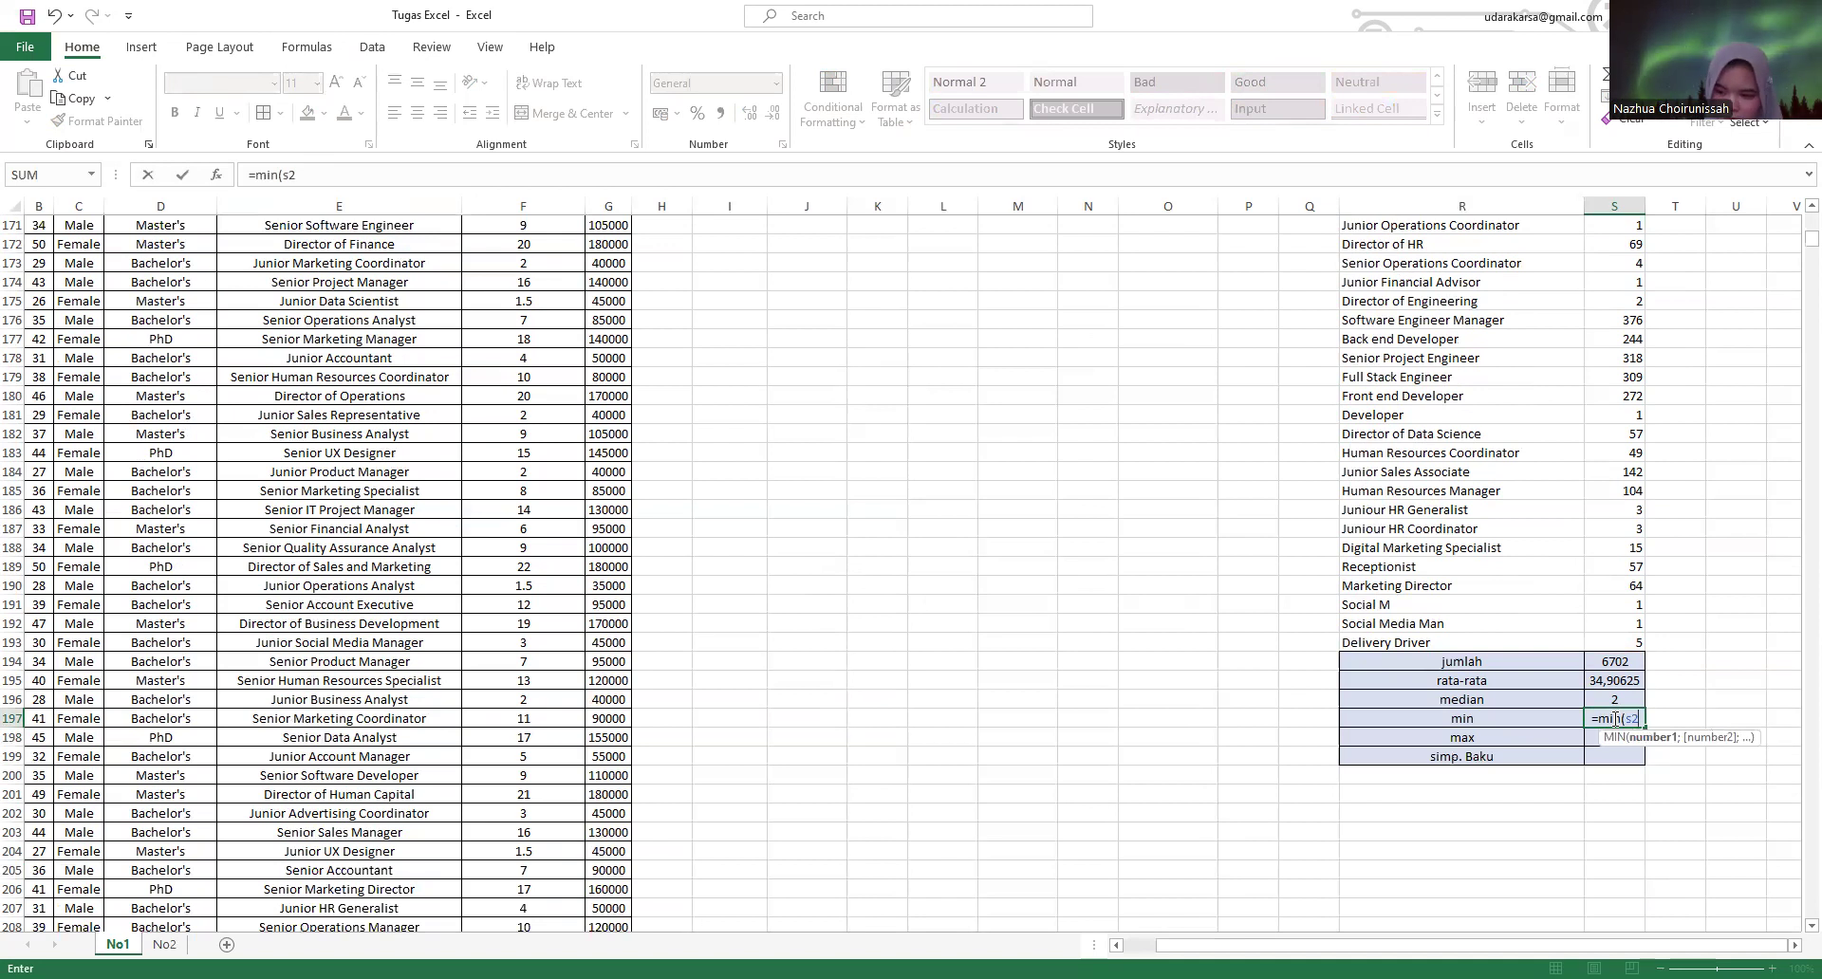
pyautogui.write(';')
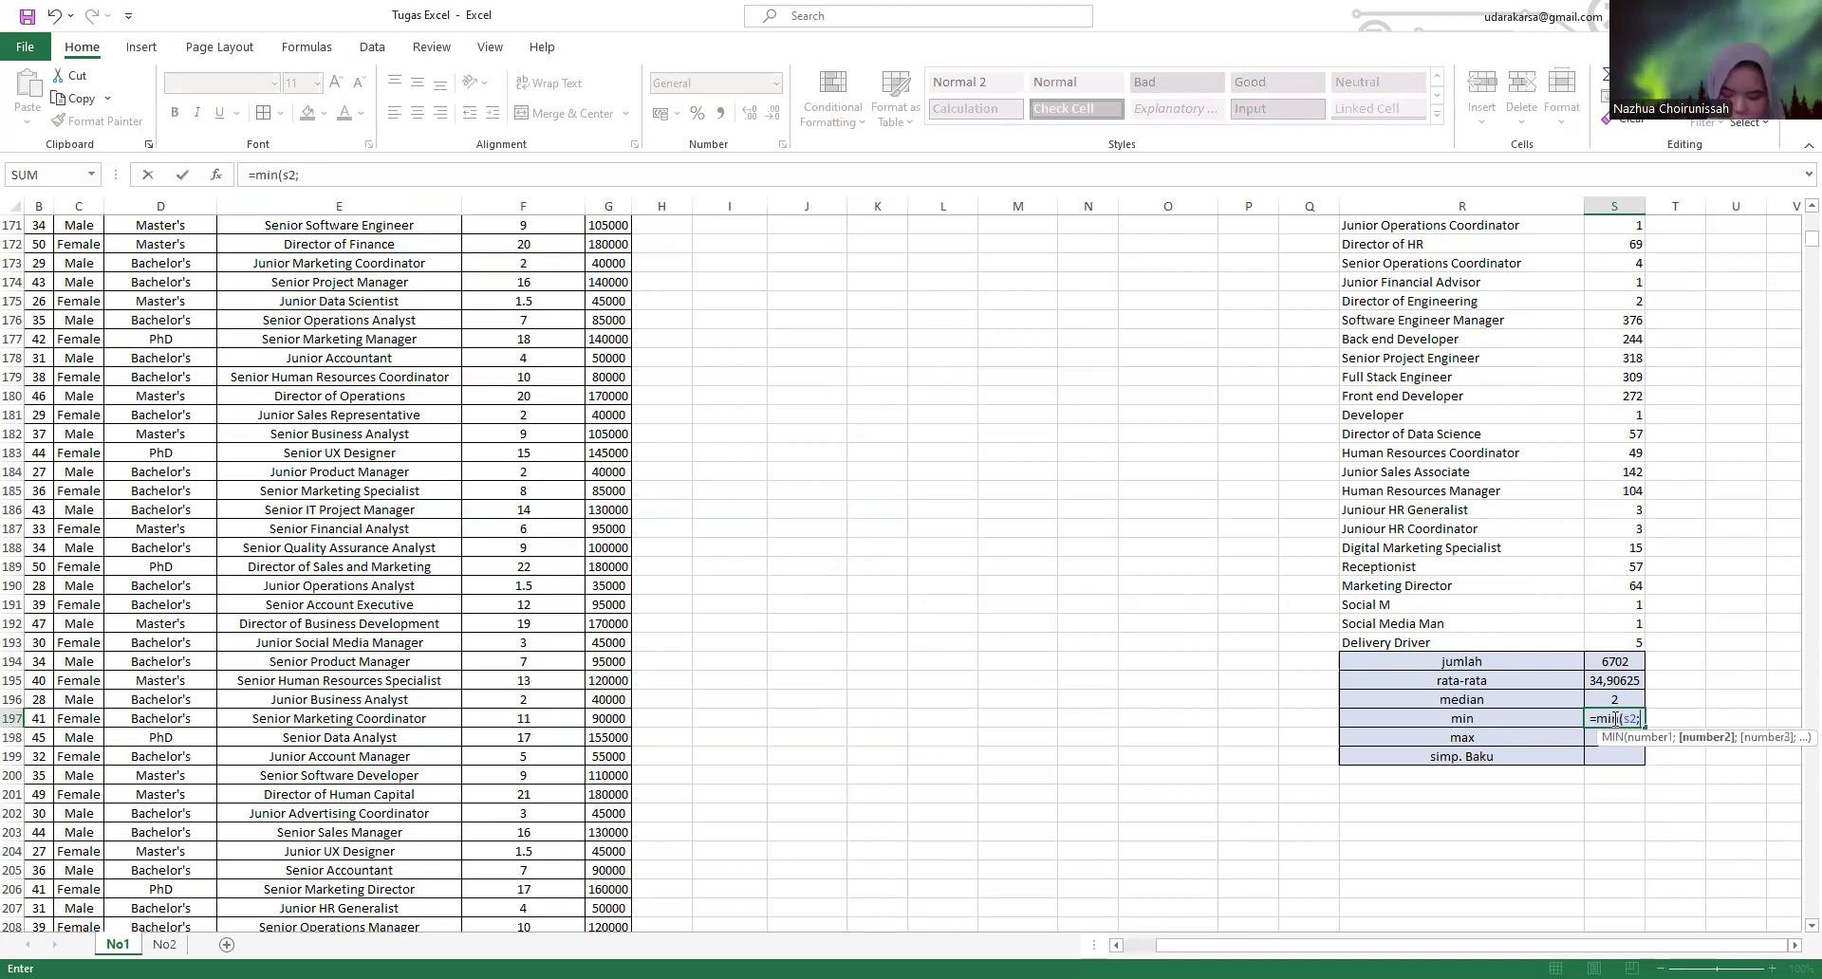
pyautogui.write('s193')
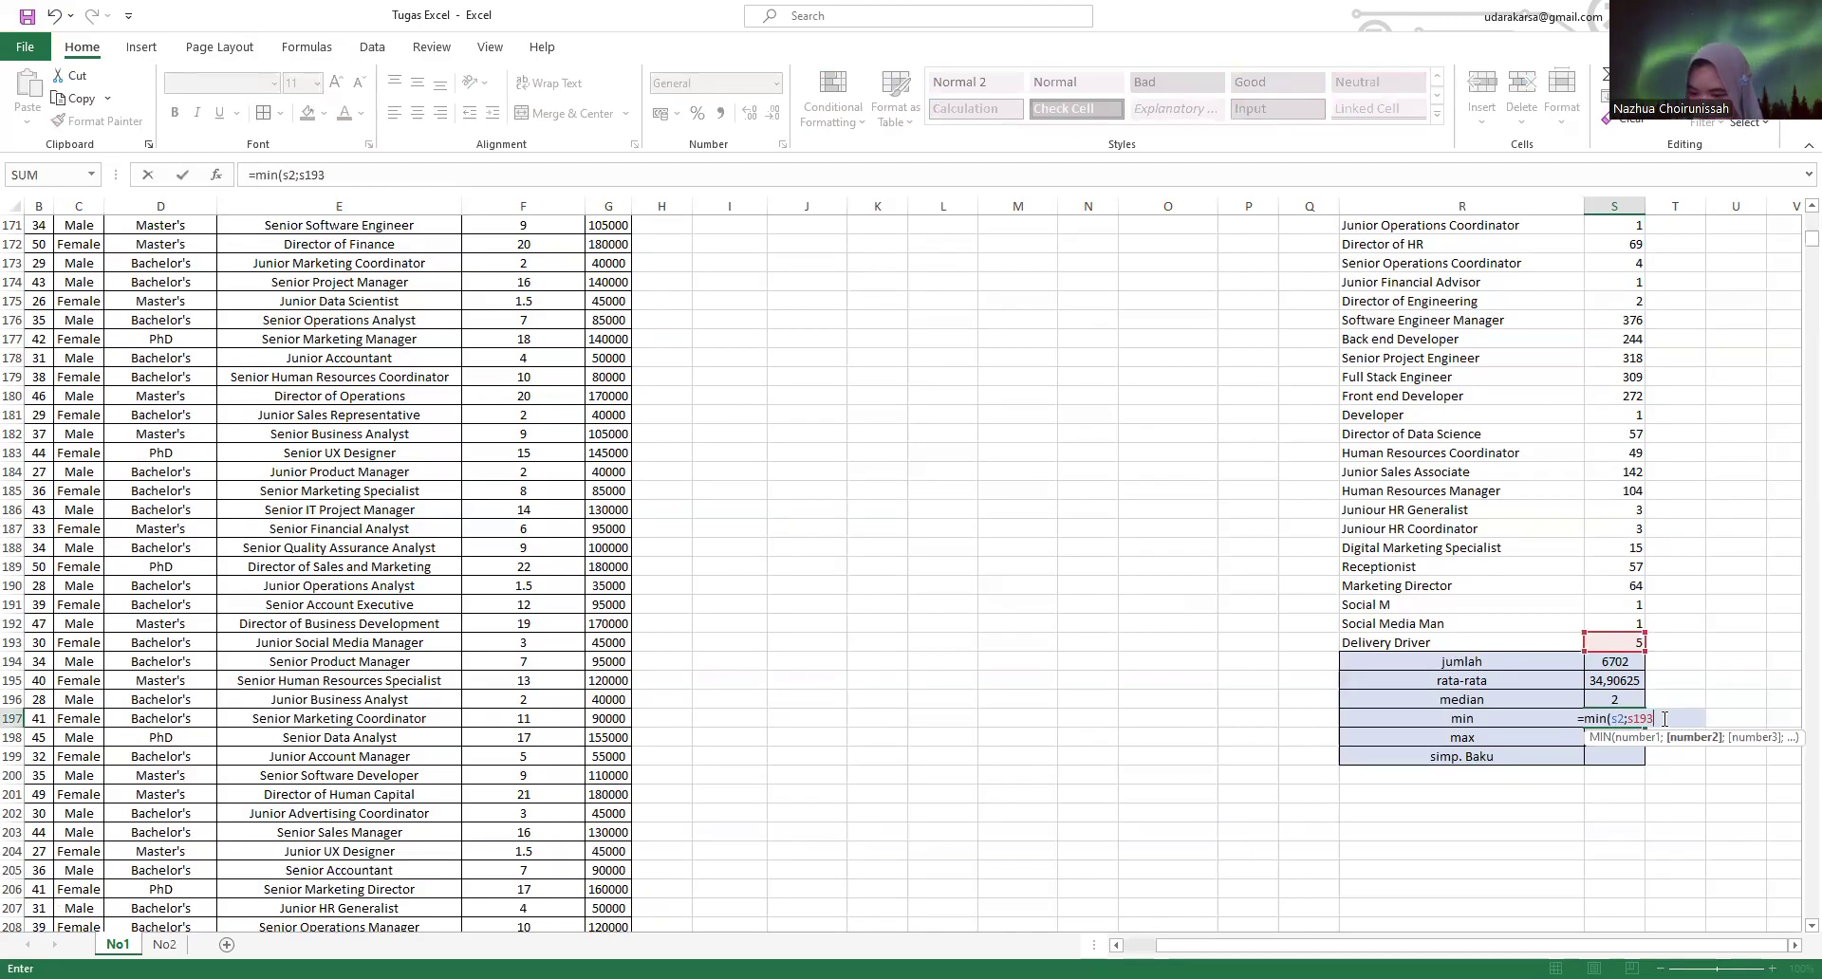
# - Correct the formula in S197 so MIN evaluates the full range S2:S193 instead of two separate cells
pyautogui.click(1626, 718)
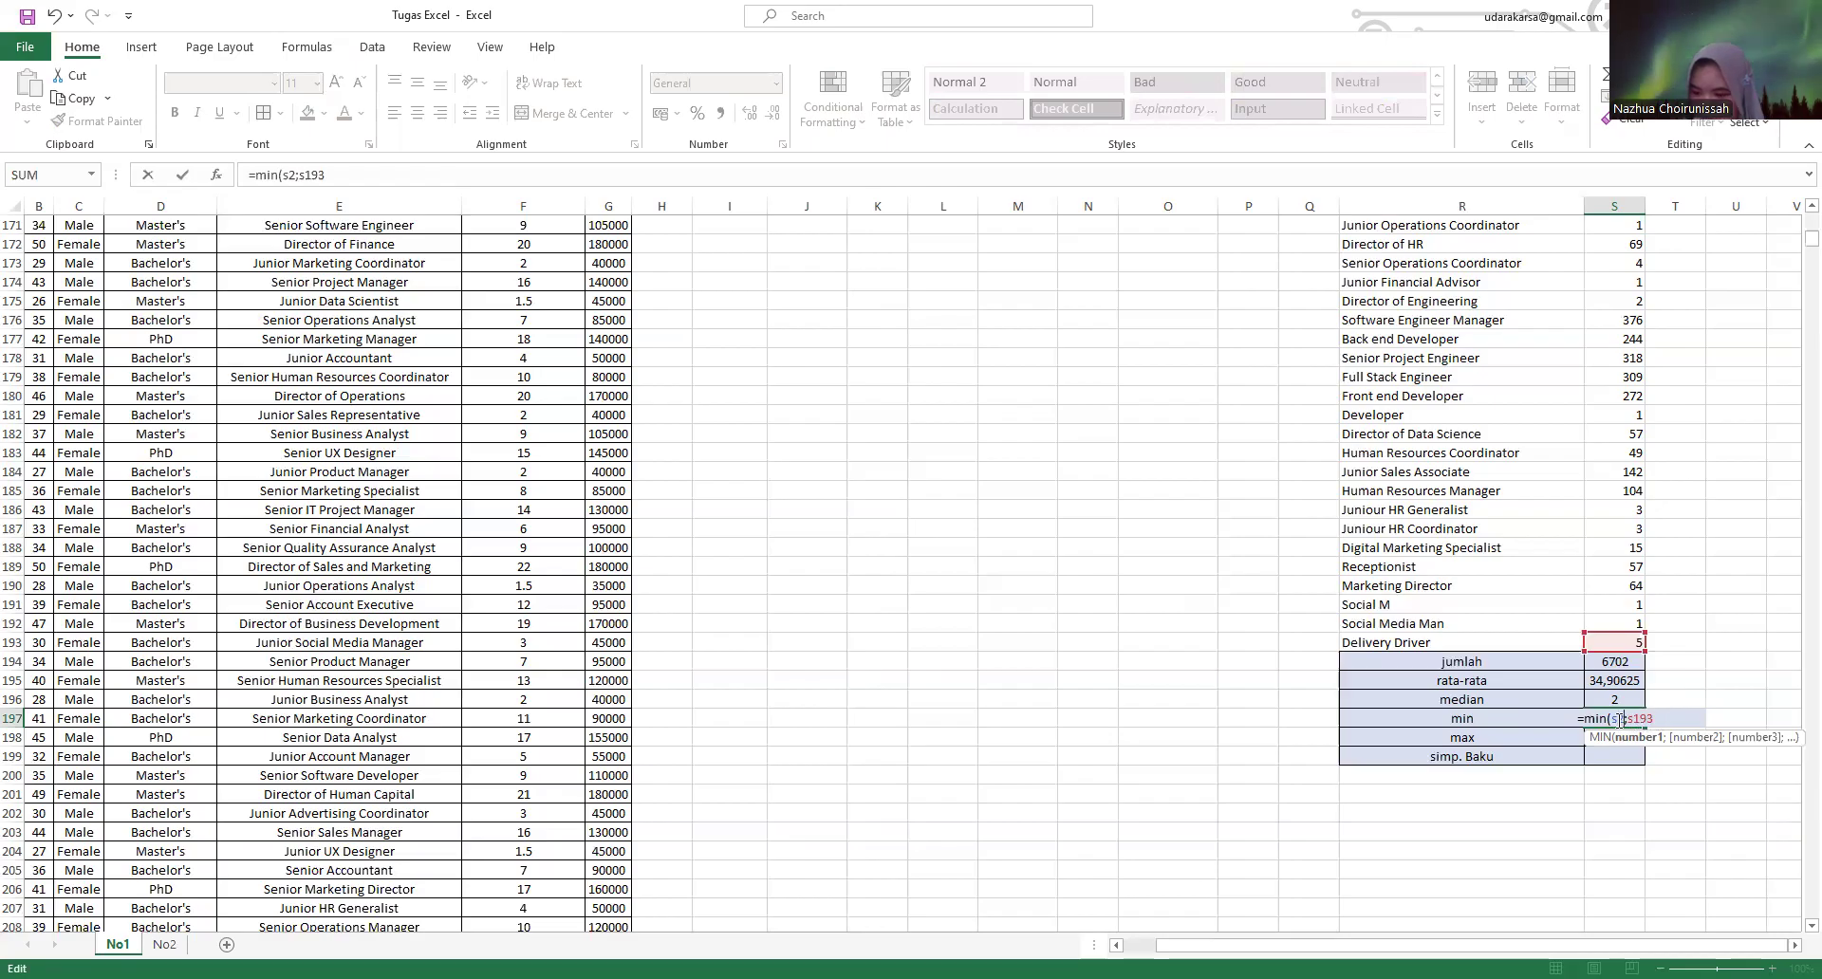
pyautogui.click(1654, 718)
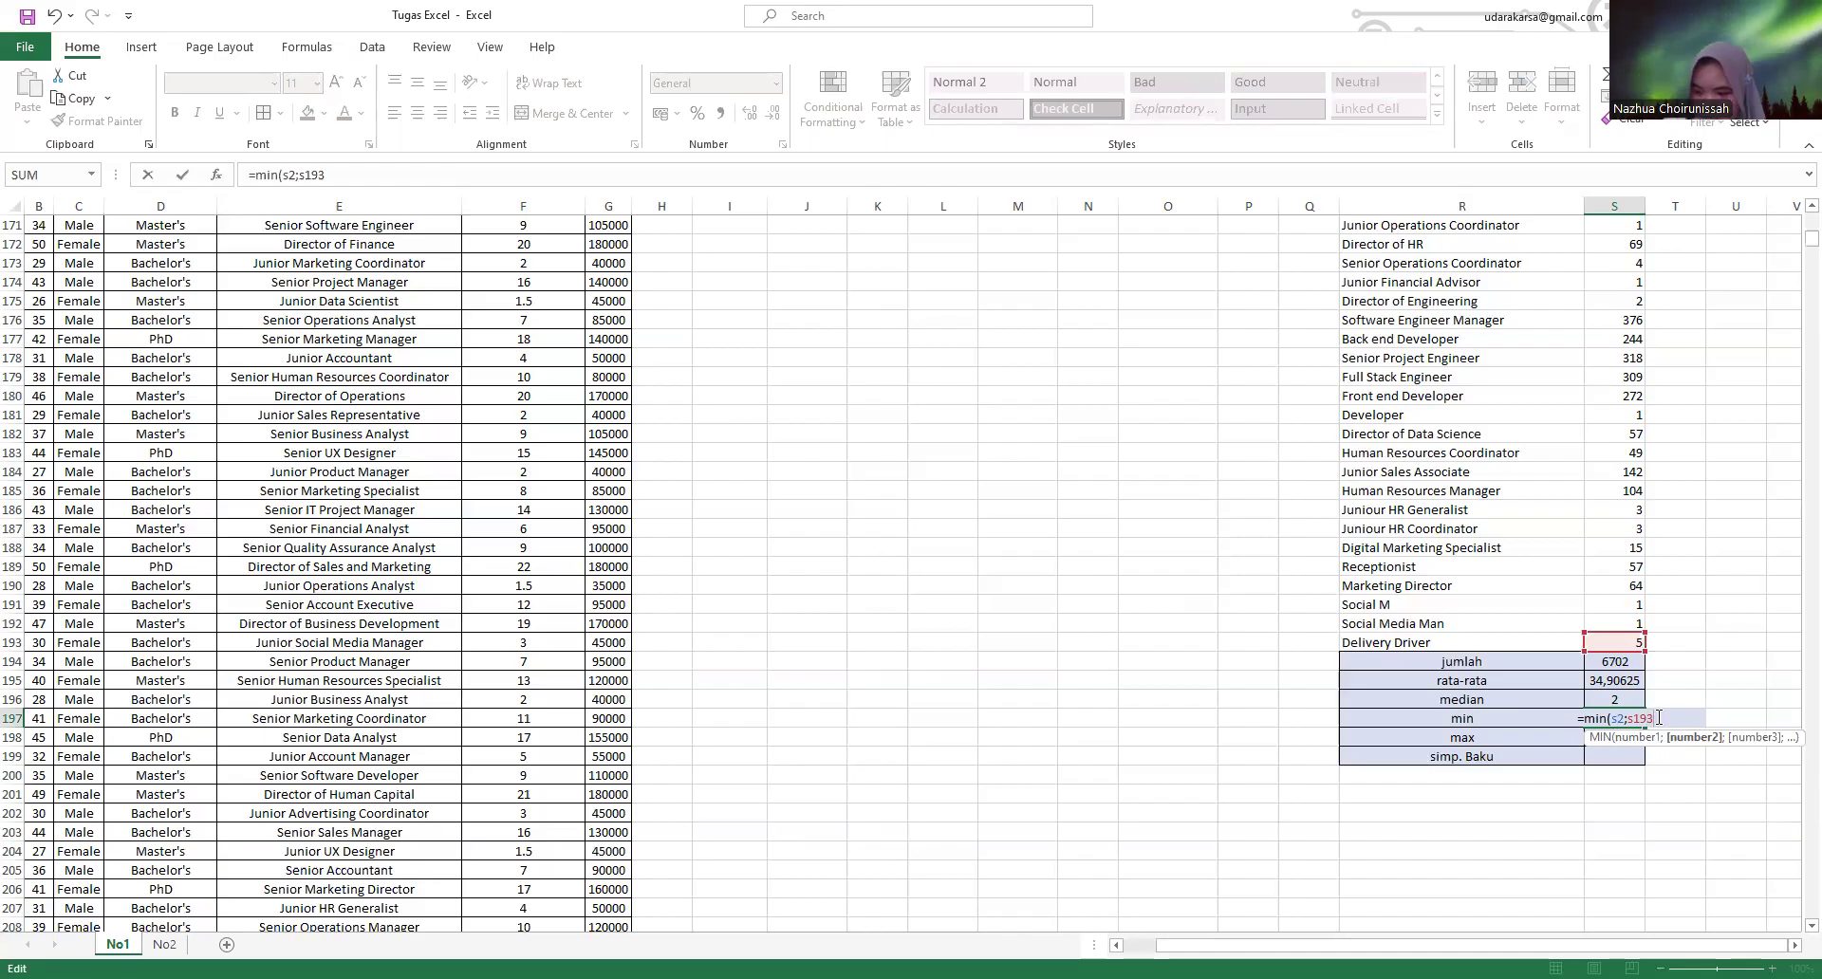
pyautogui.press('BackSpace')
pyautogui.press('BackSpace')
pyautogui.press('BackSpace')
pyautogui.press('BackSpace')
pyautogui.press('BackSpace')
pyautogui.write(':')
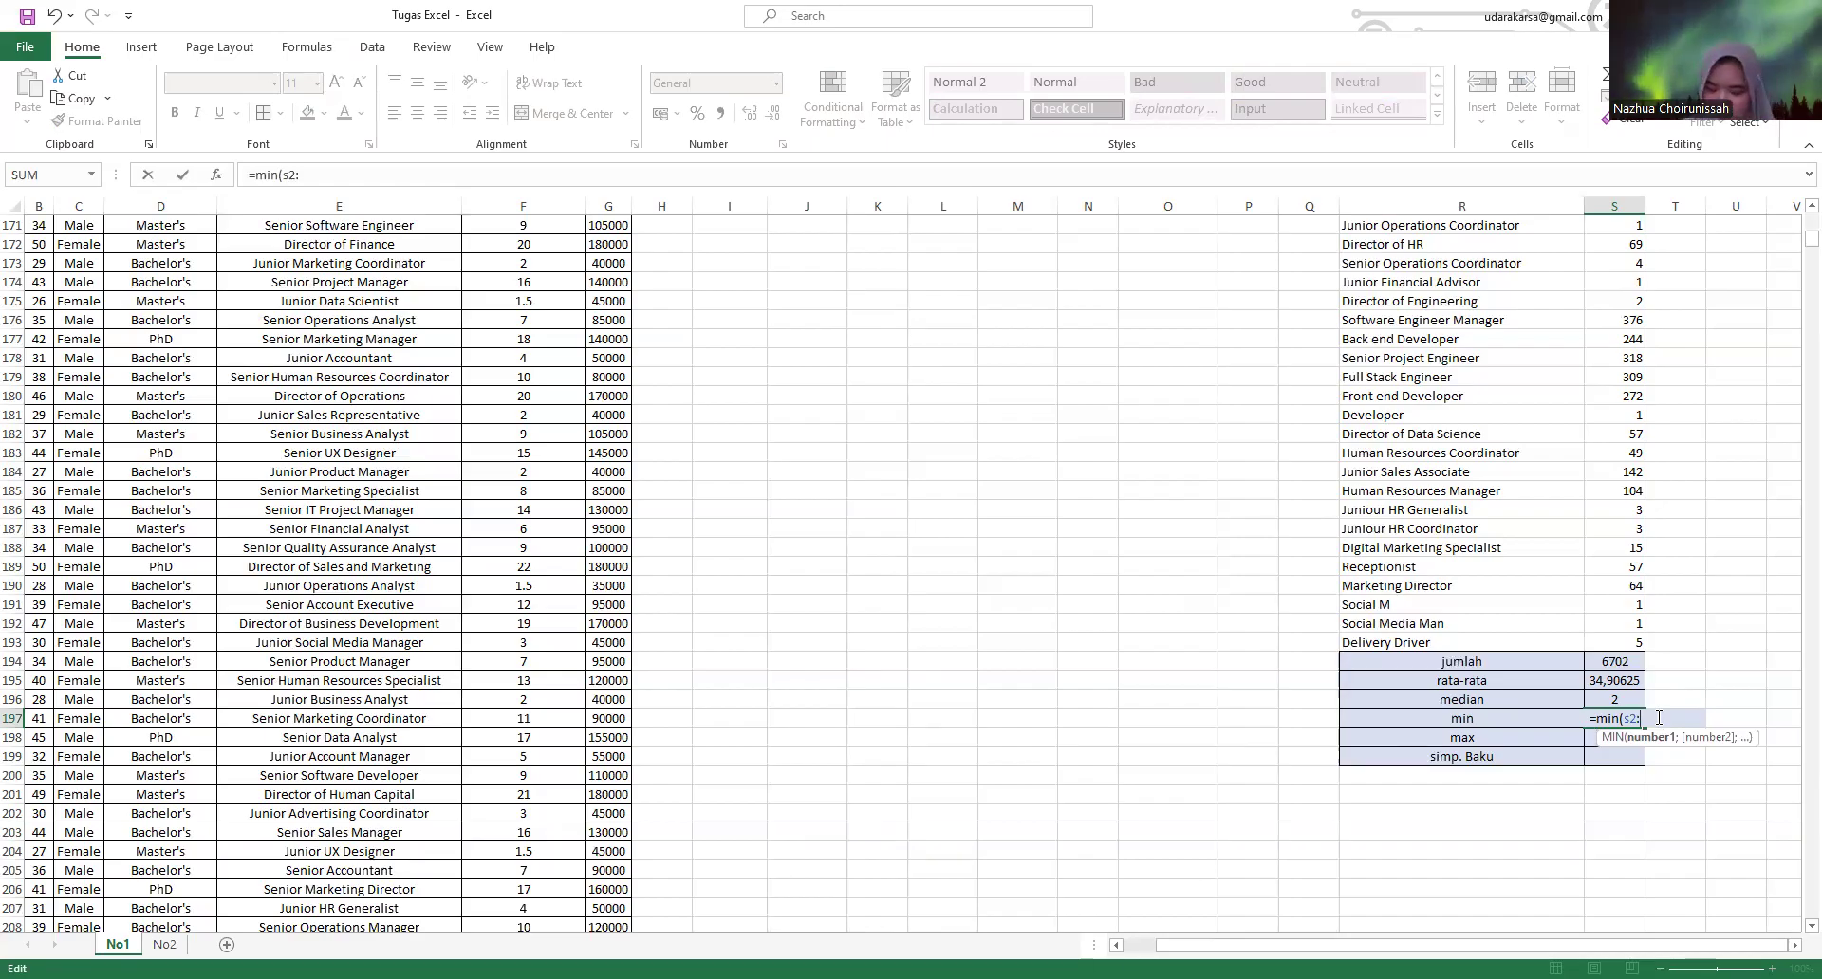
pyautogui.write('s193')
pyautogui.press('Return')
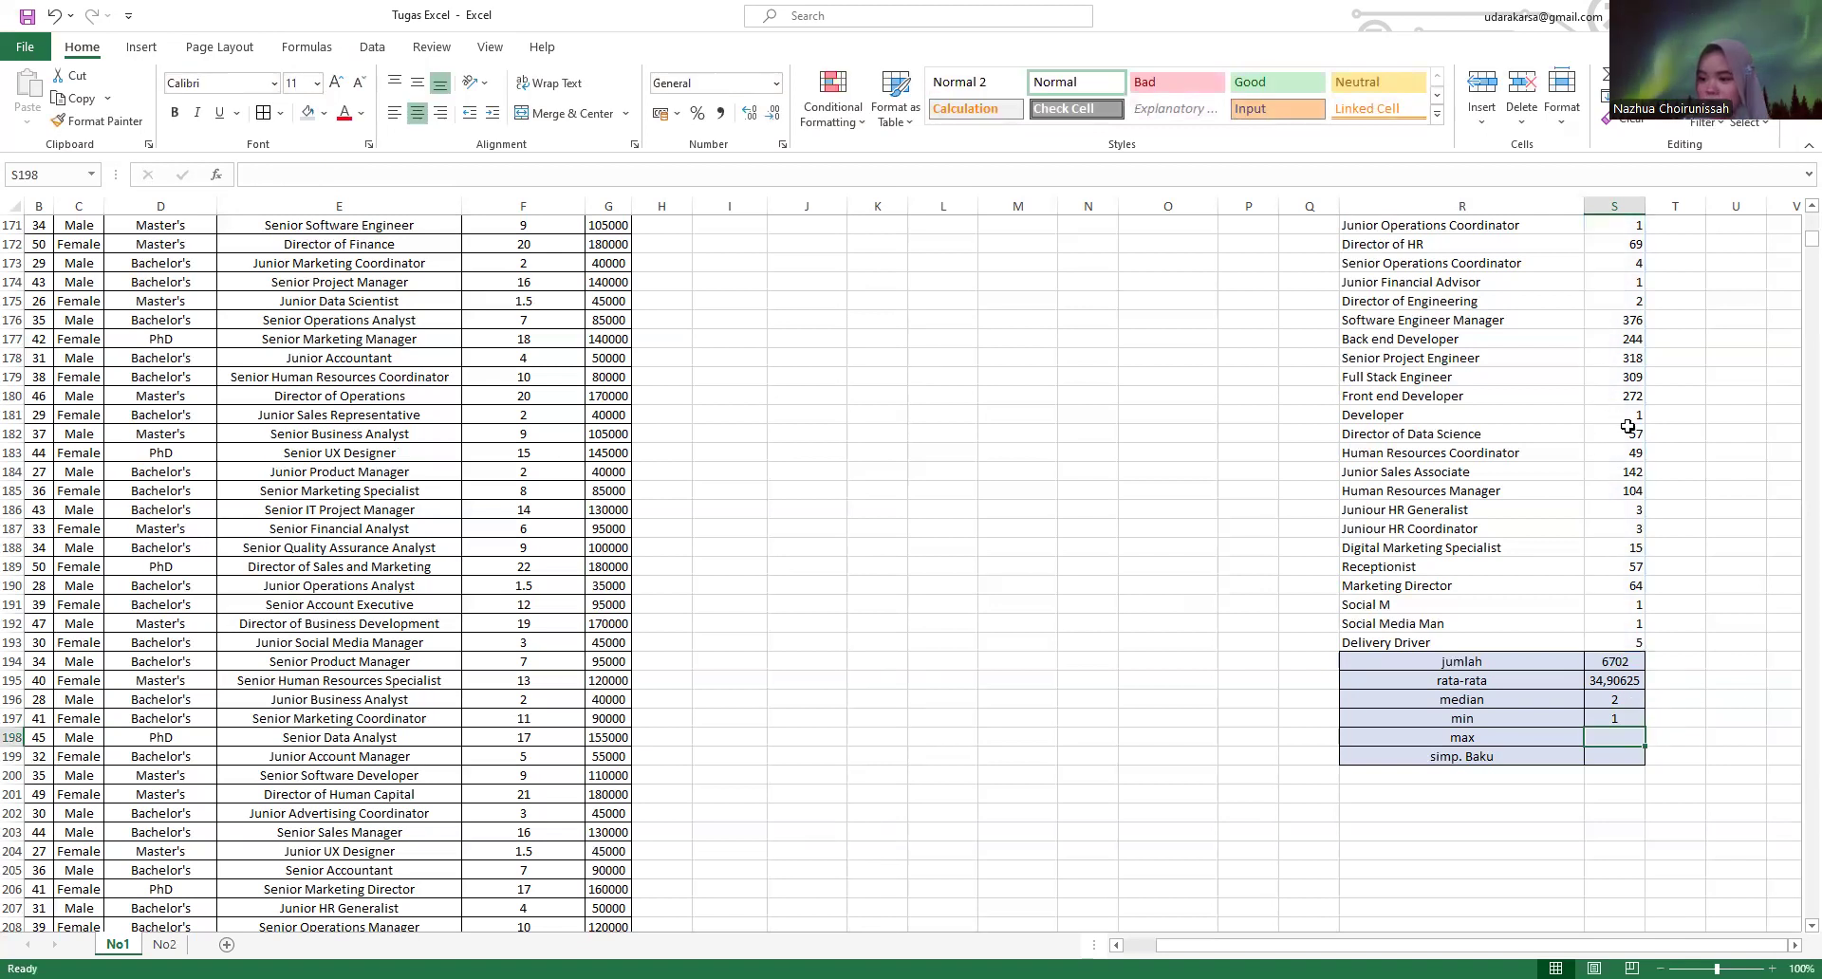
# - In the max cell S198, calculate the MAX of the job title counts in S2:S193
pyautogui.write('=')
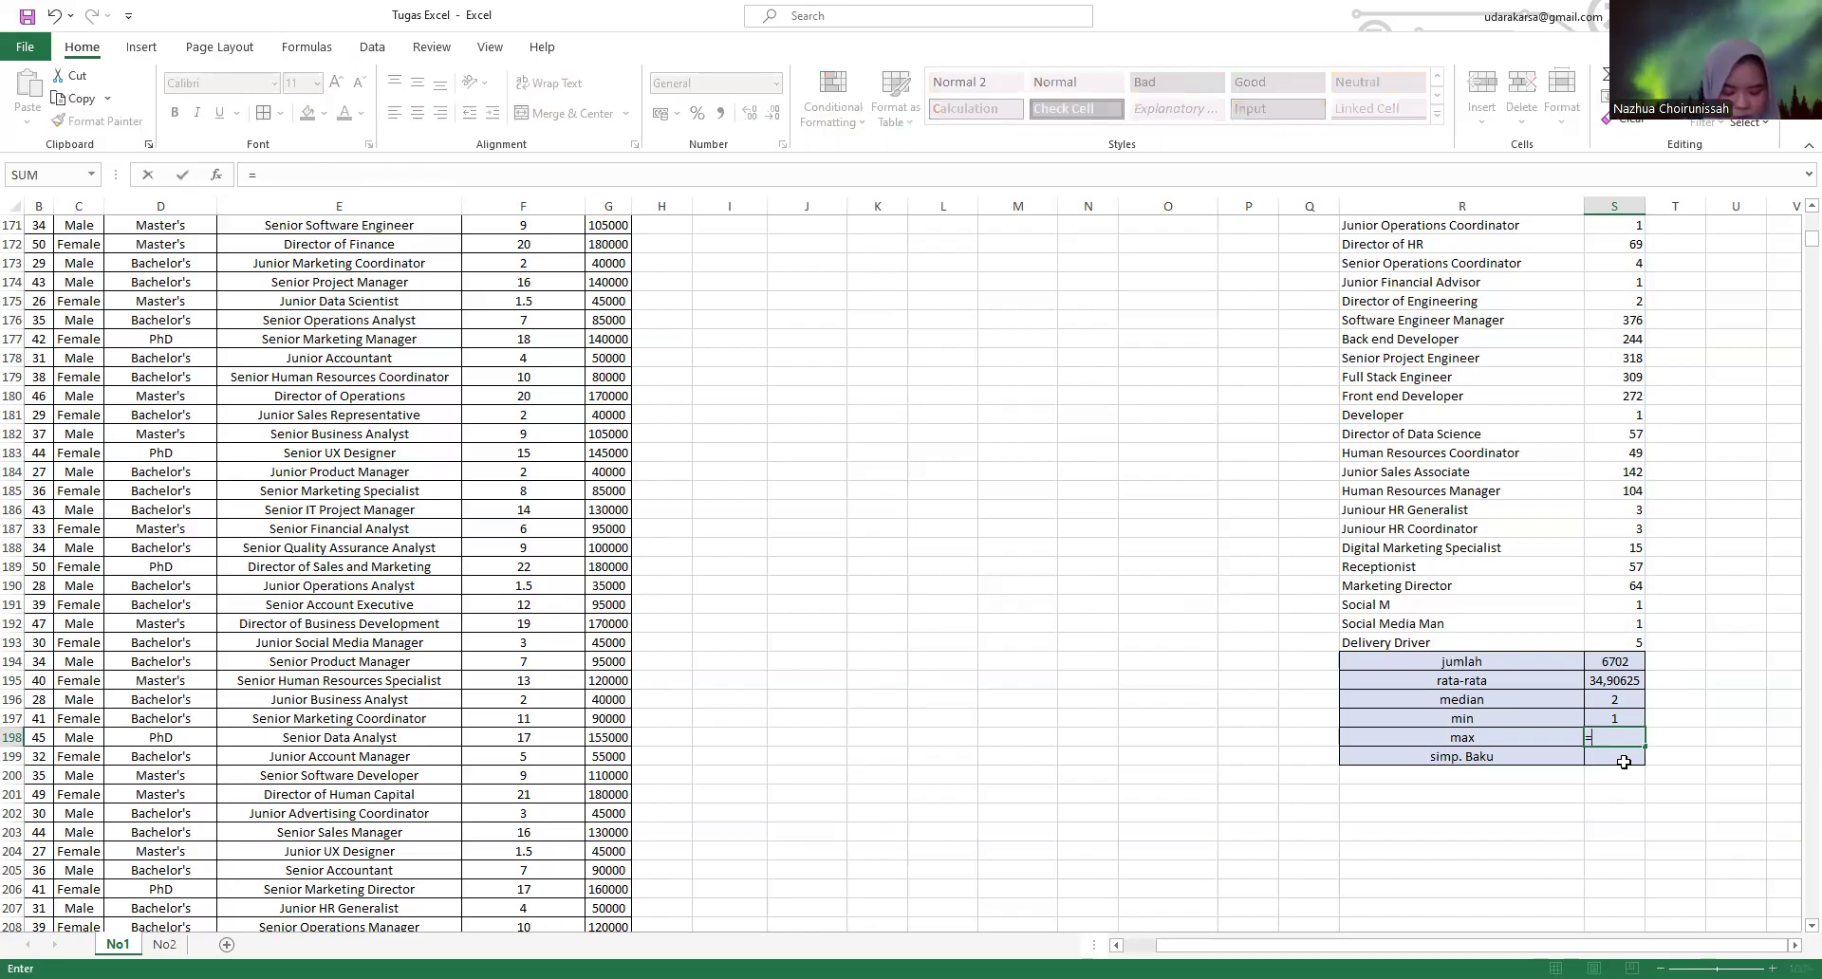
pyautogui.write('max(')
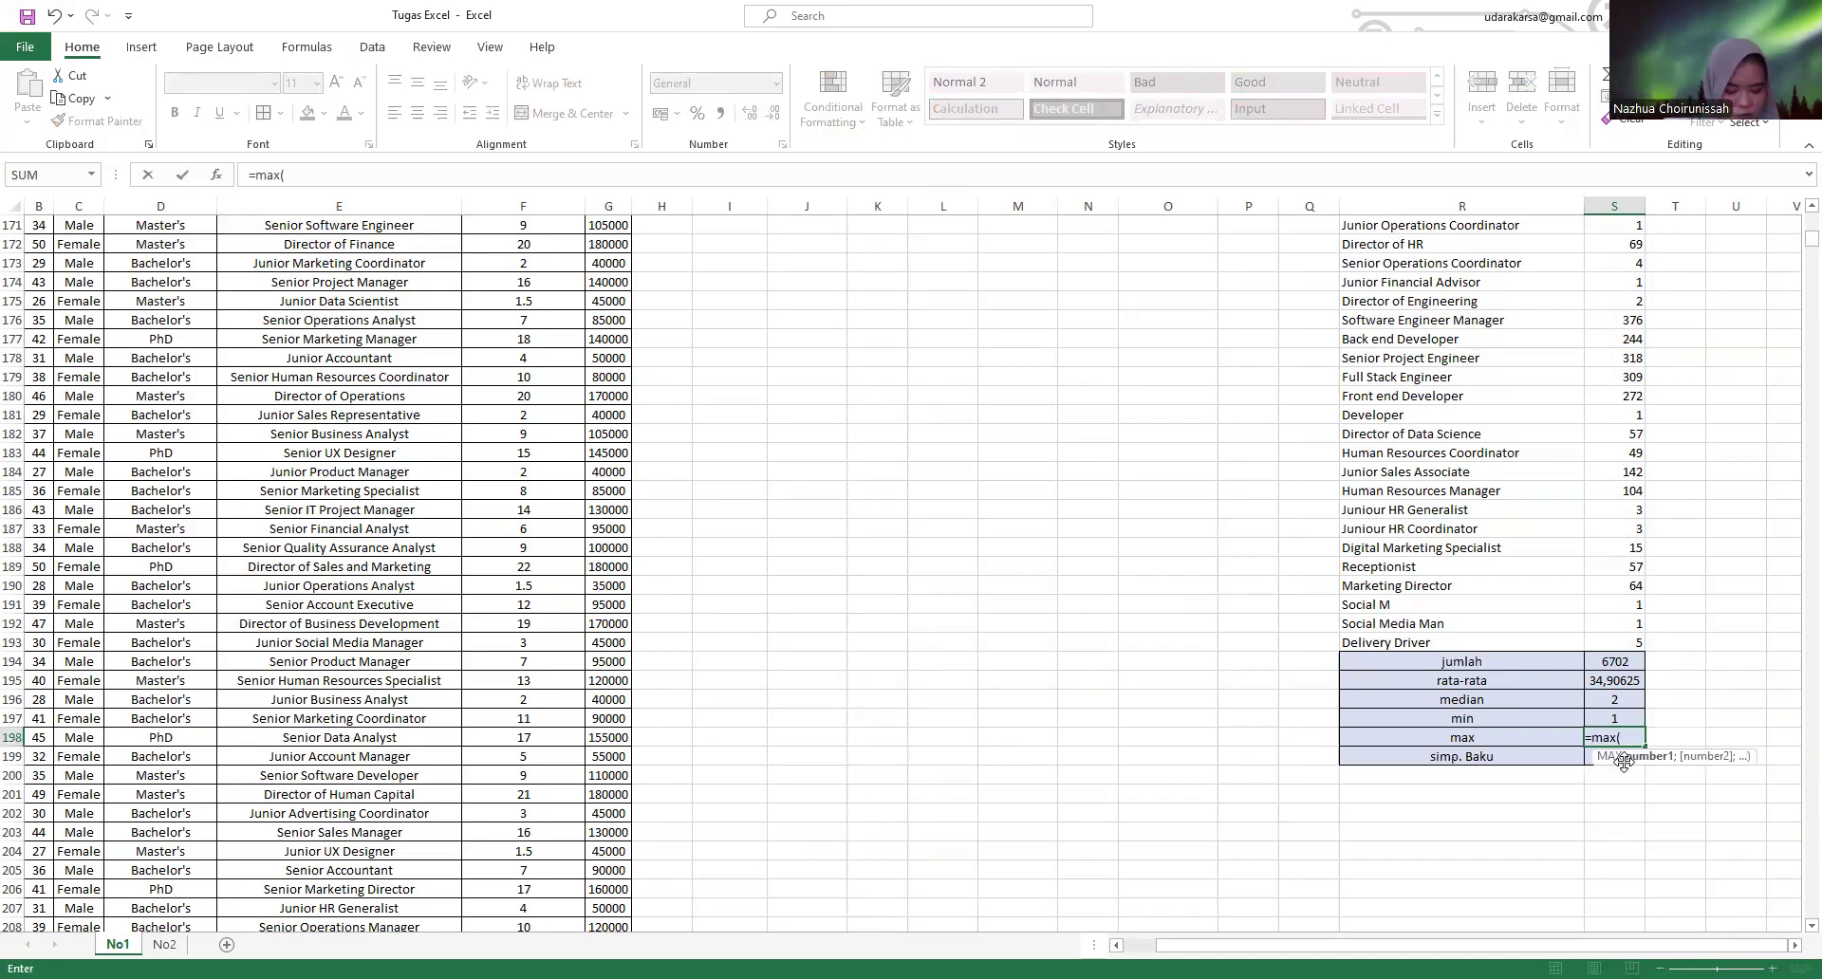
pyautogui.write('s2:')
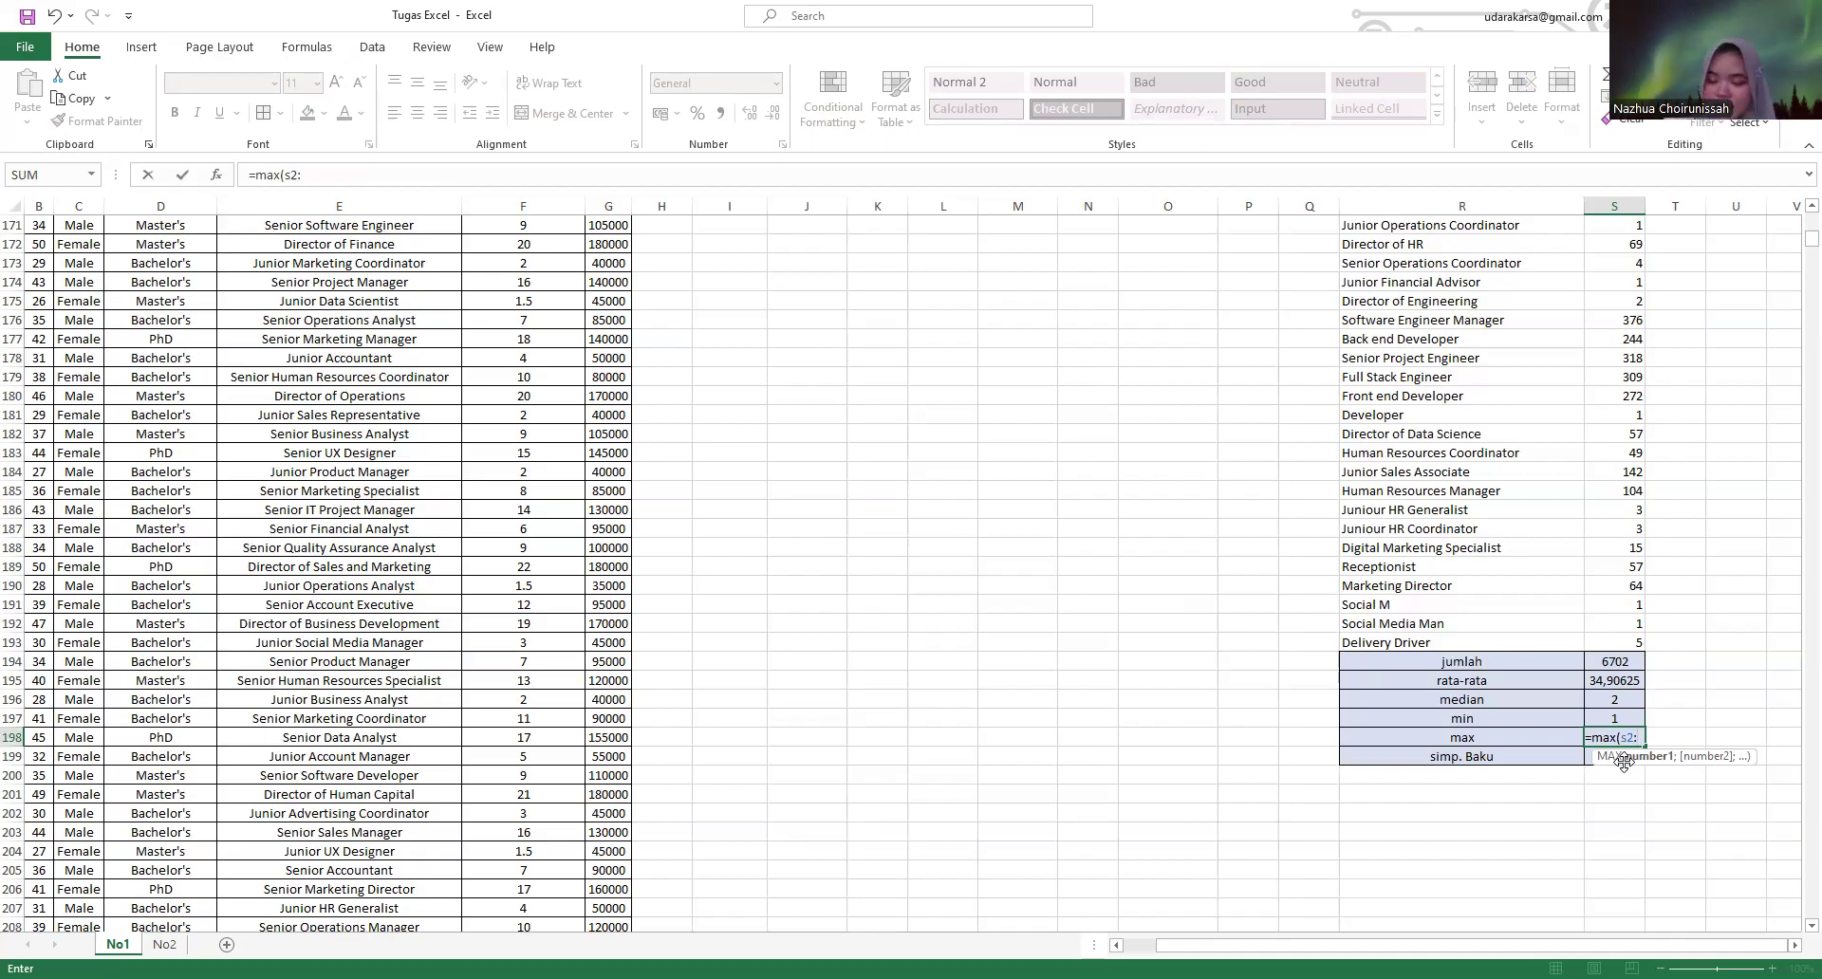
pyautogui.write('s193')
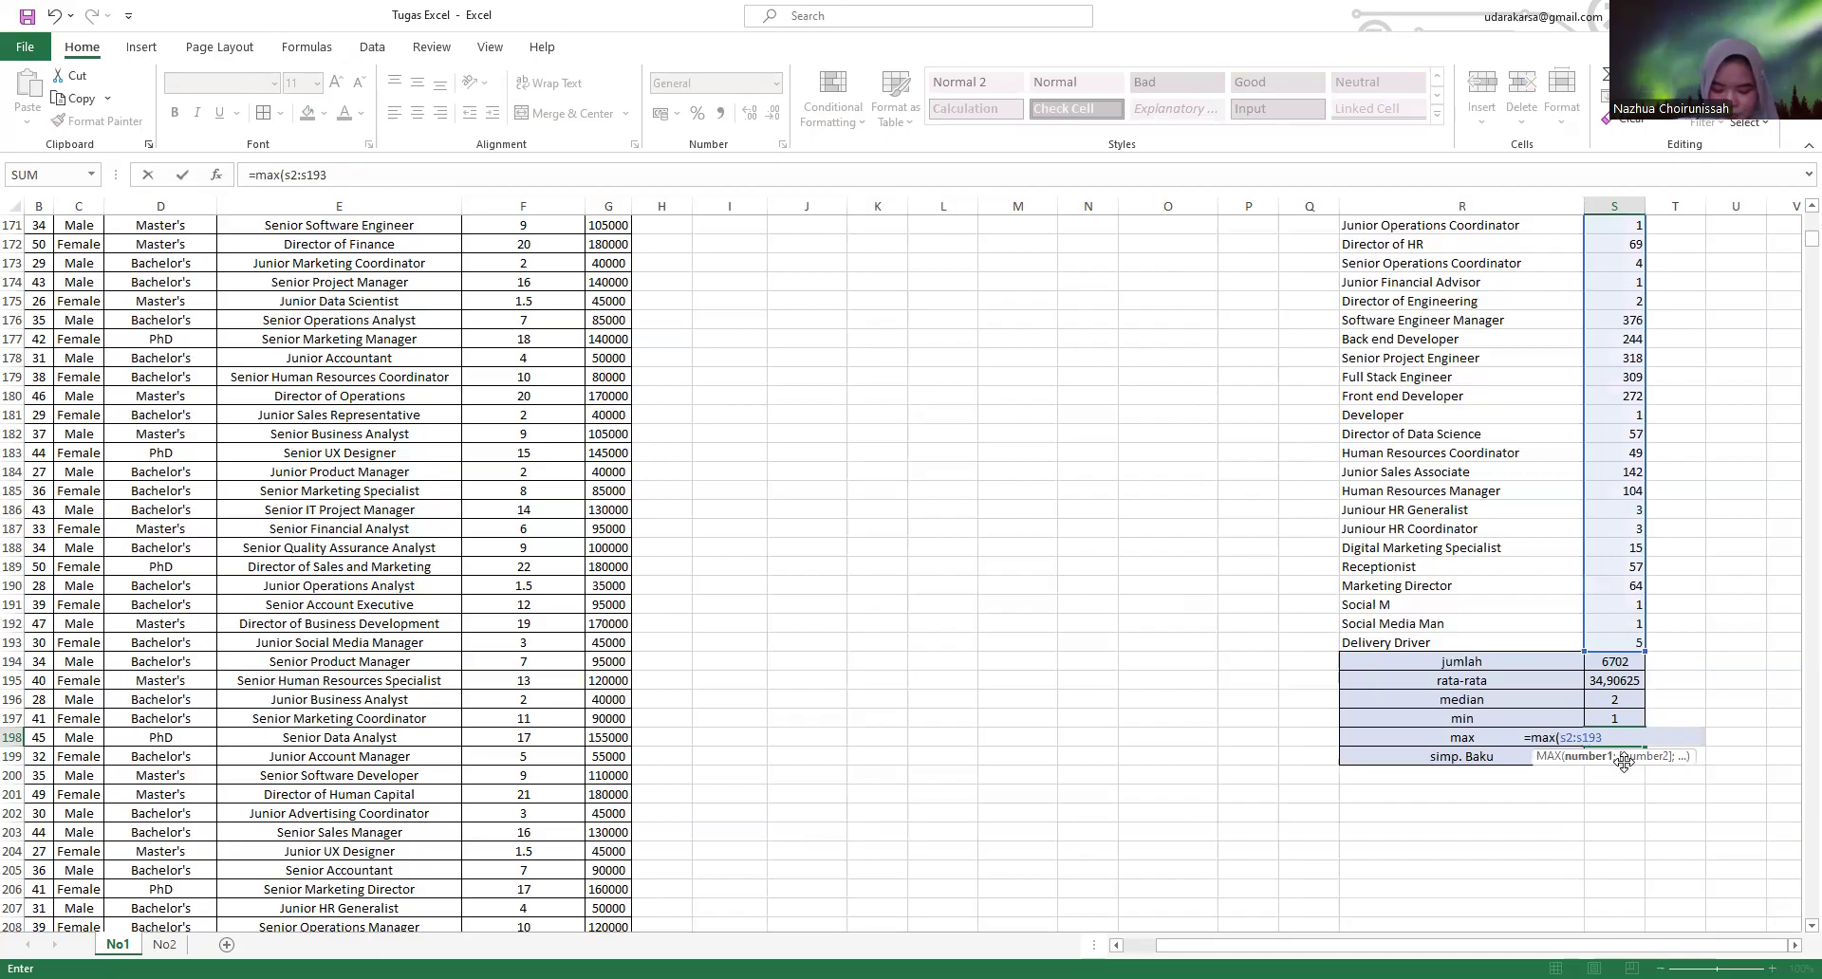
pyautogui.press('Return')
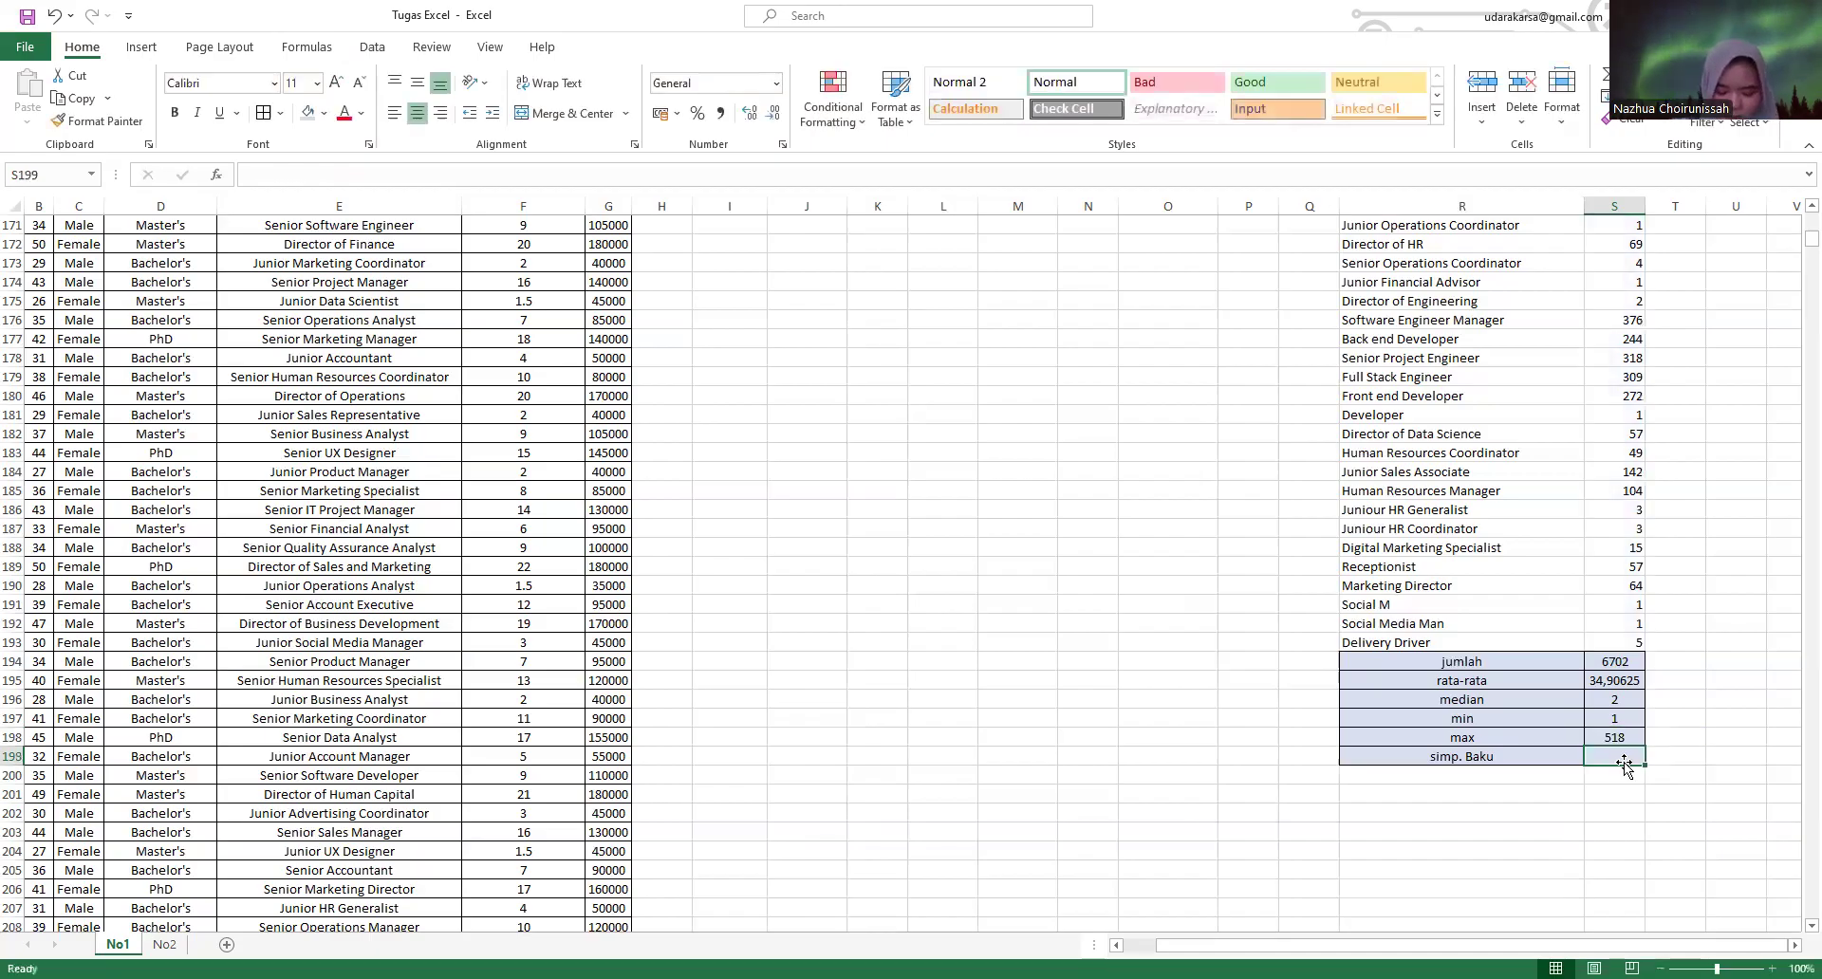
# - In the simp. Baku cell S199, calculate the standard deviation of the job title counts with =STDEV(S2:S193)
pyautogui.write('=')
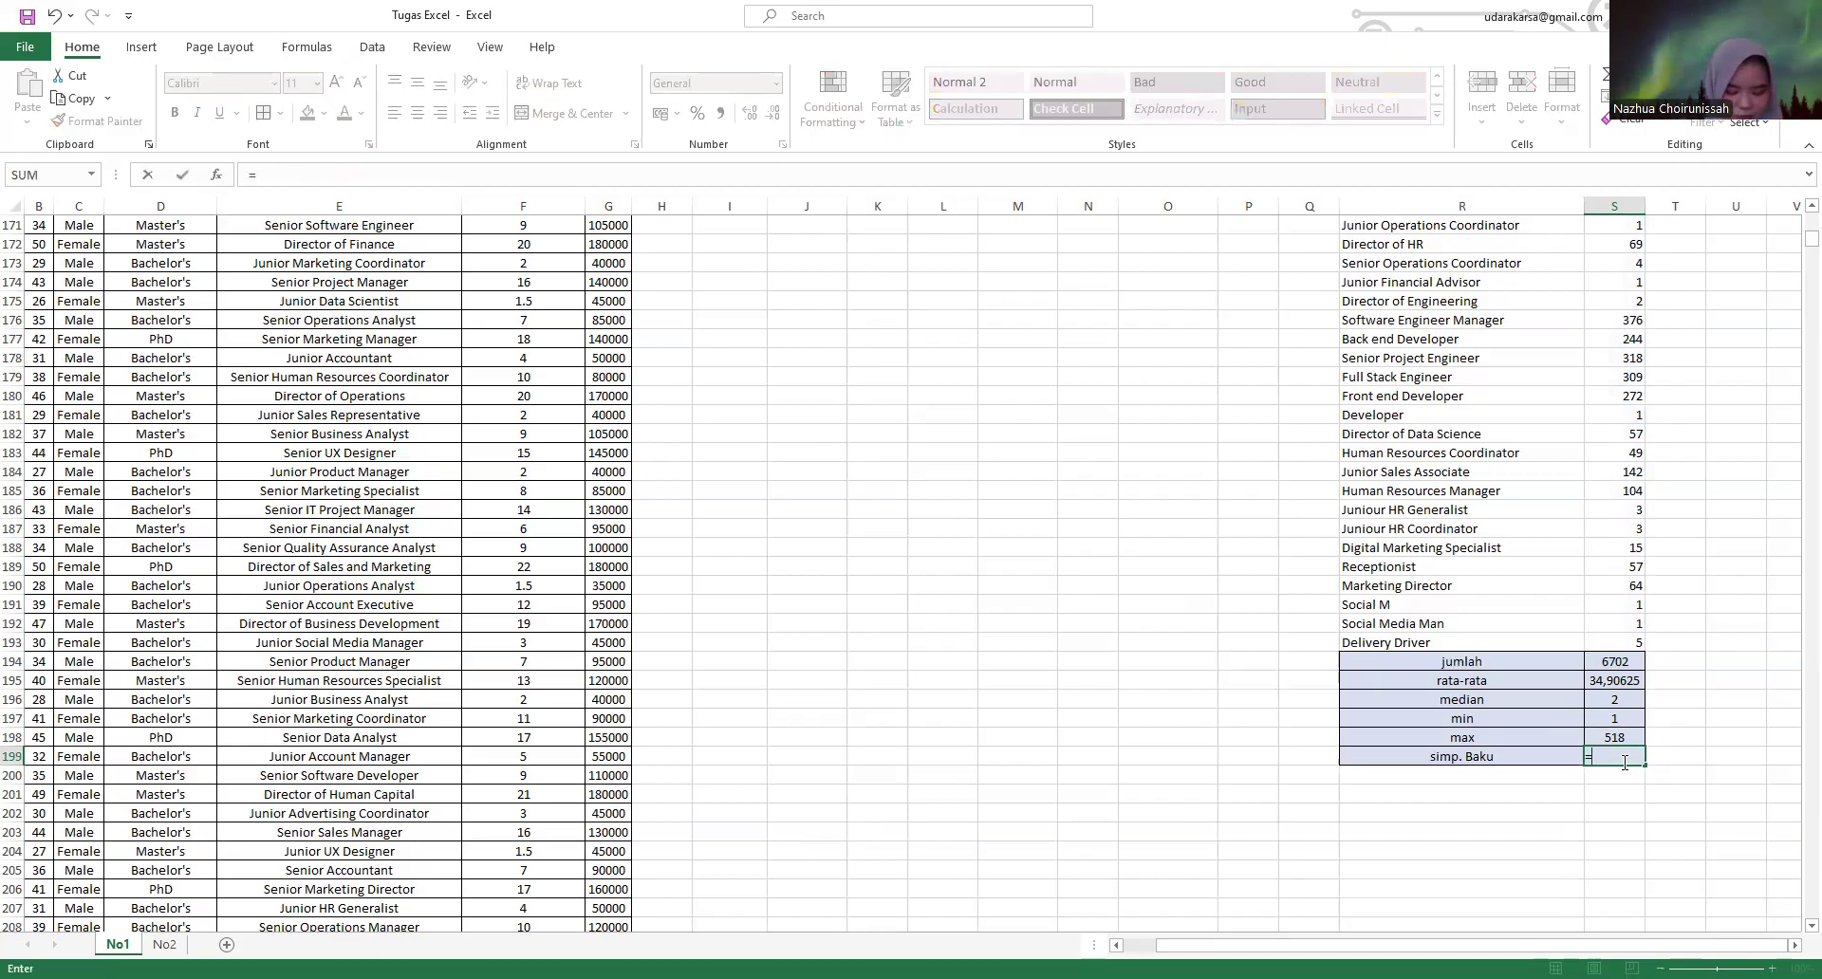
pyautogui.write('stdev')
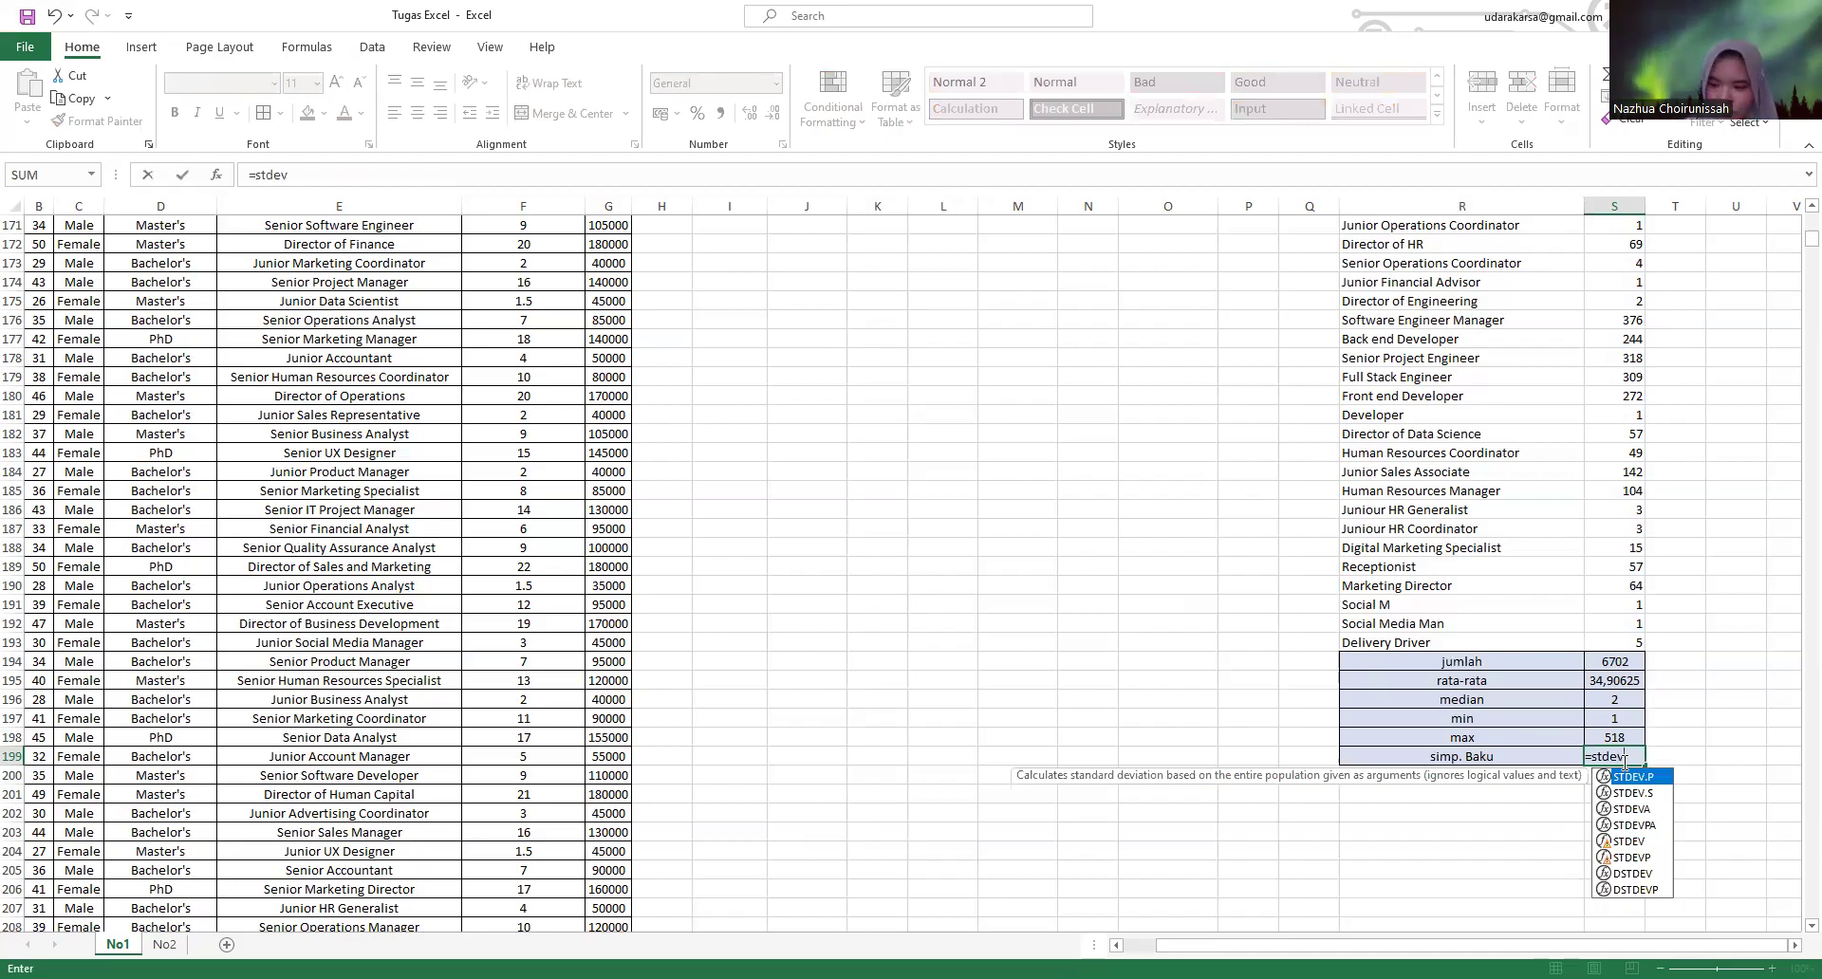
pyautogui.write('(')
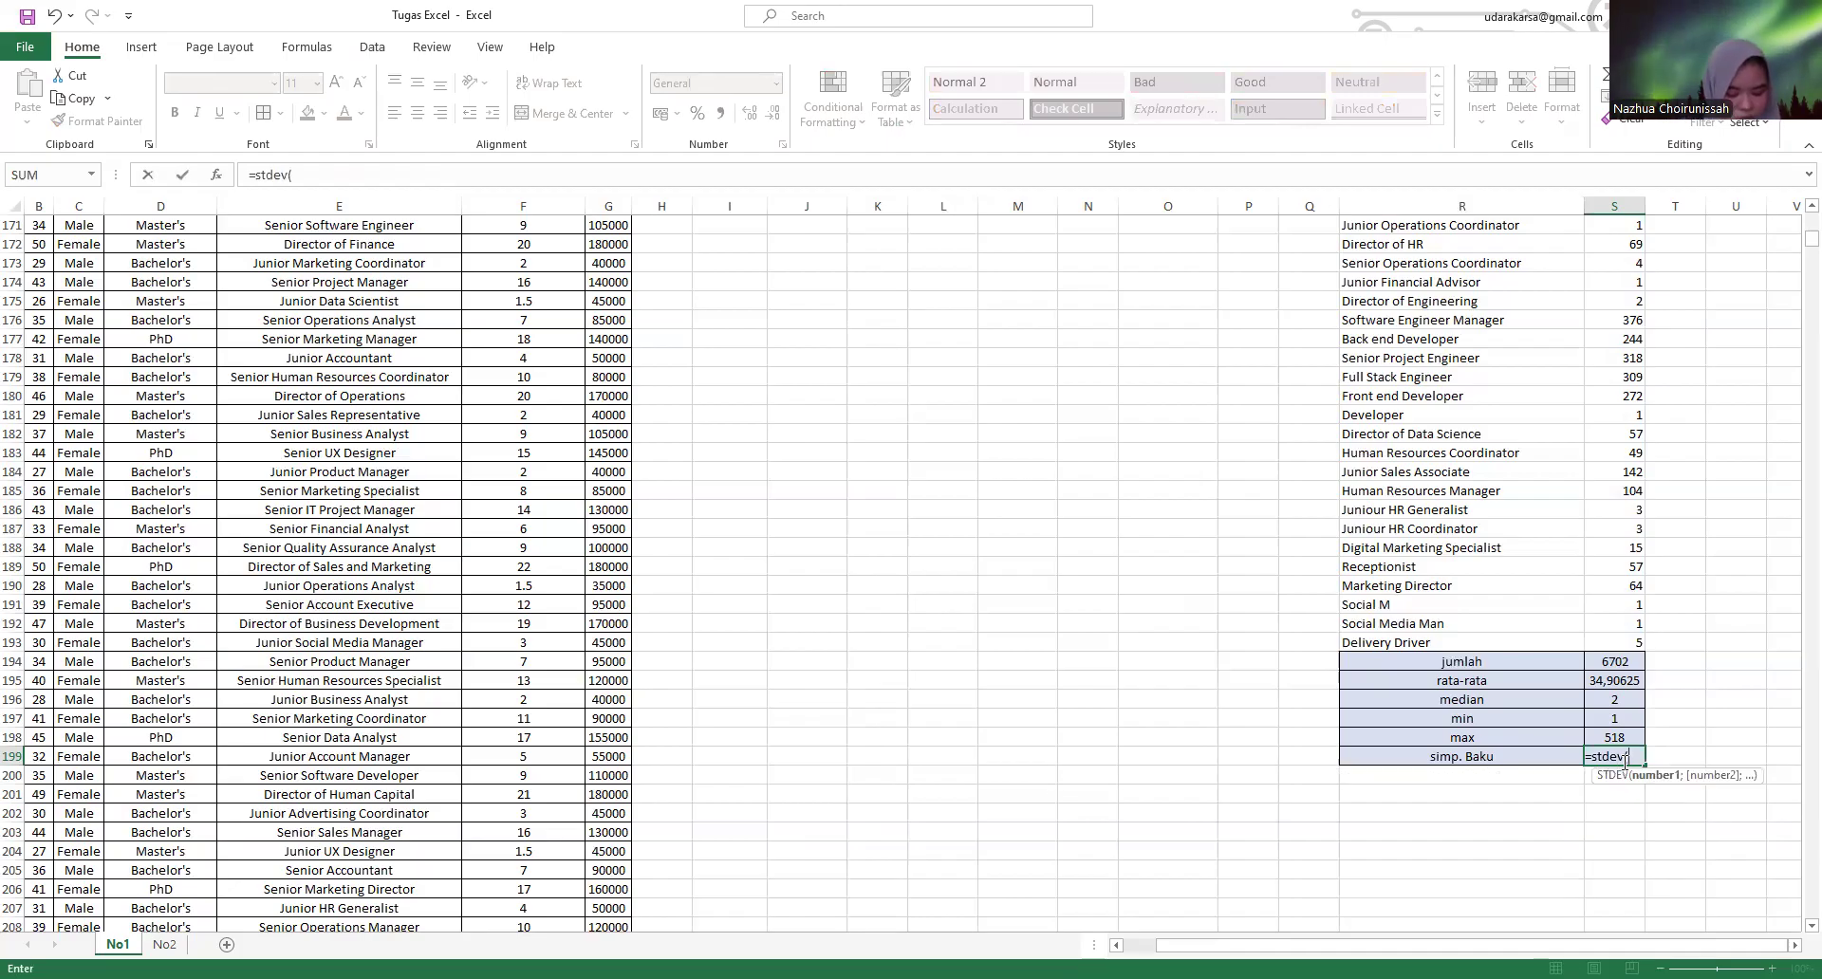
pyautogui.write('s')
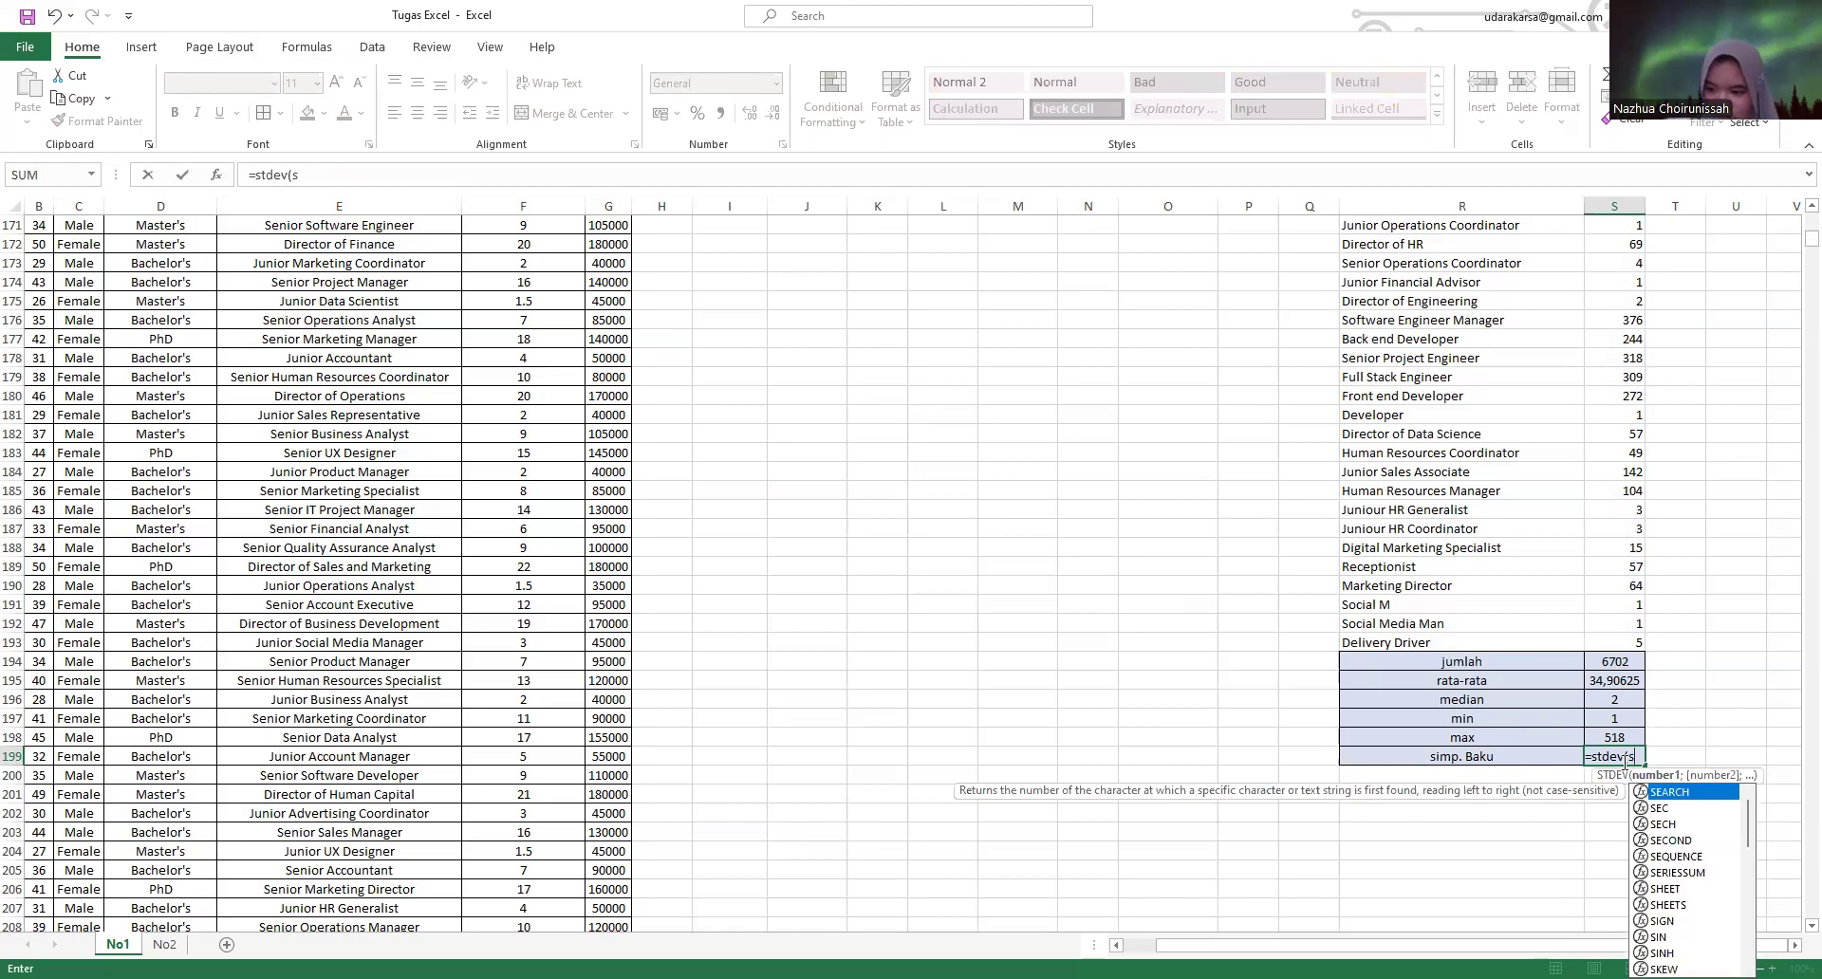
pyautogui.write('2:')
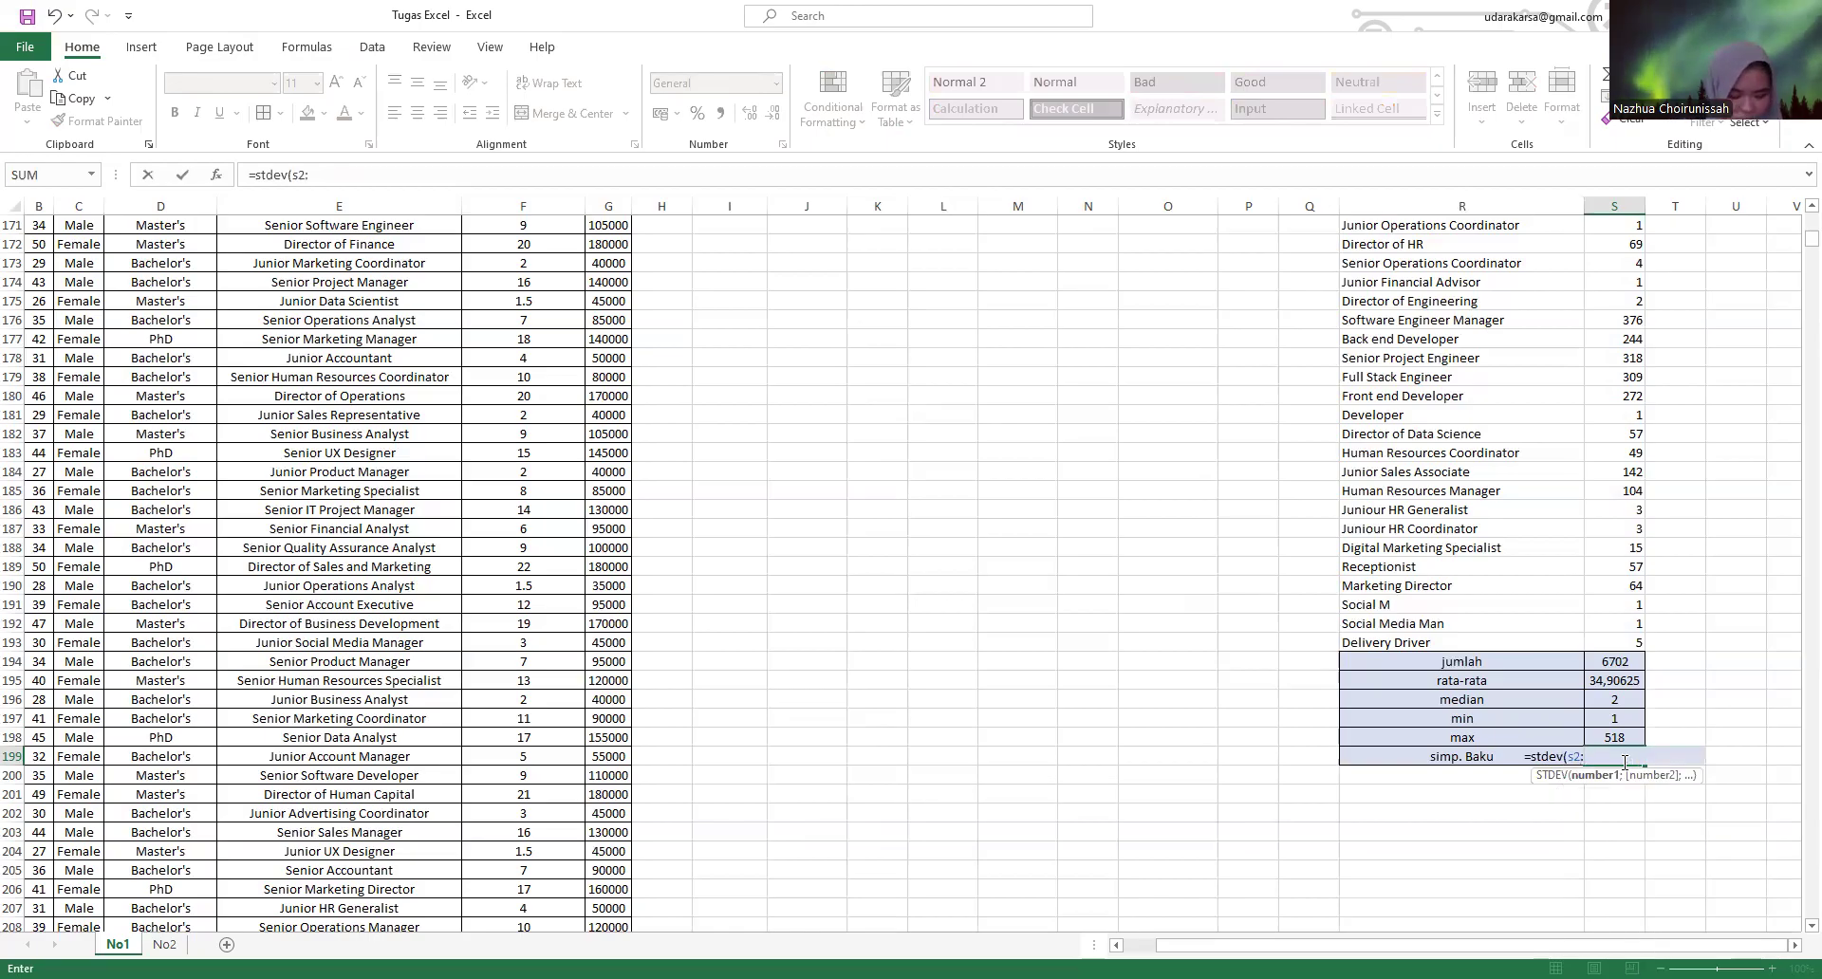
pyautogui.write('s')
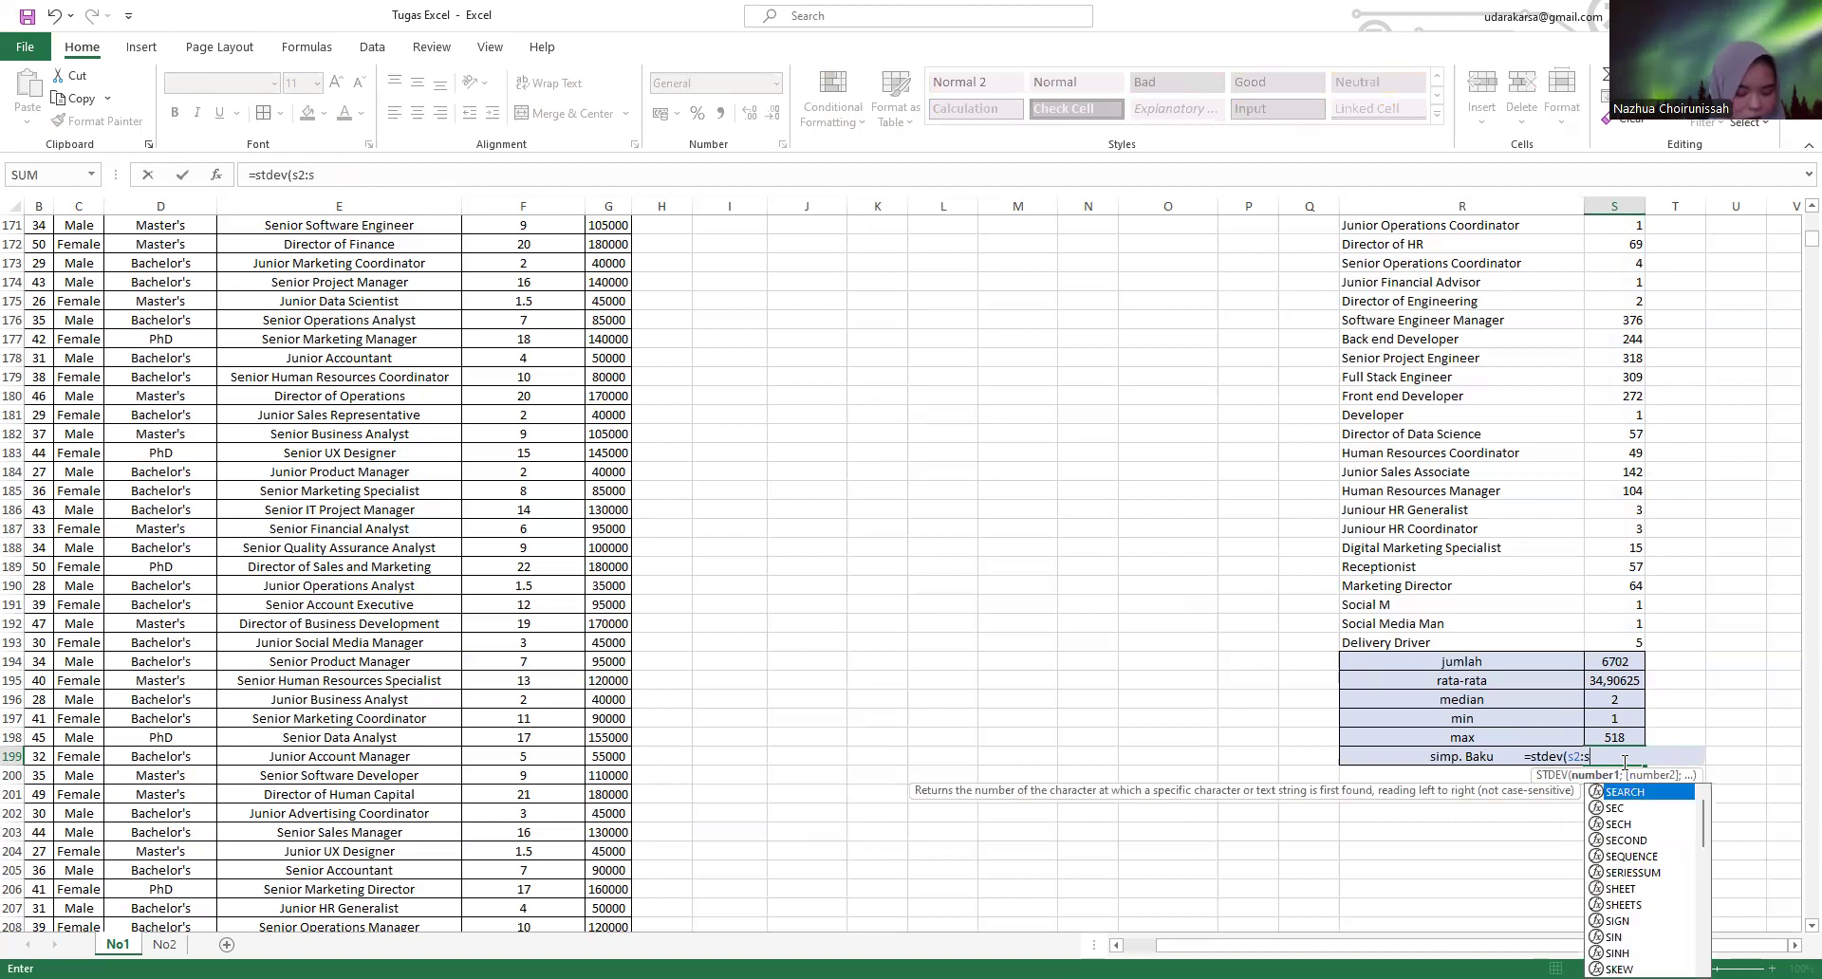
pyautogui.write('193')
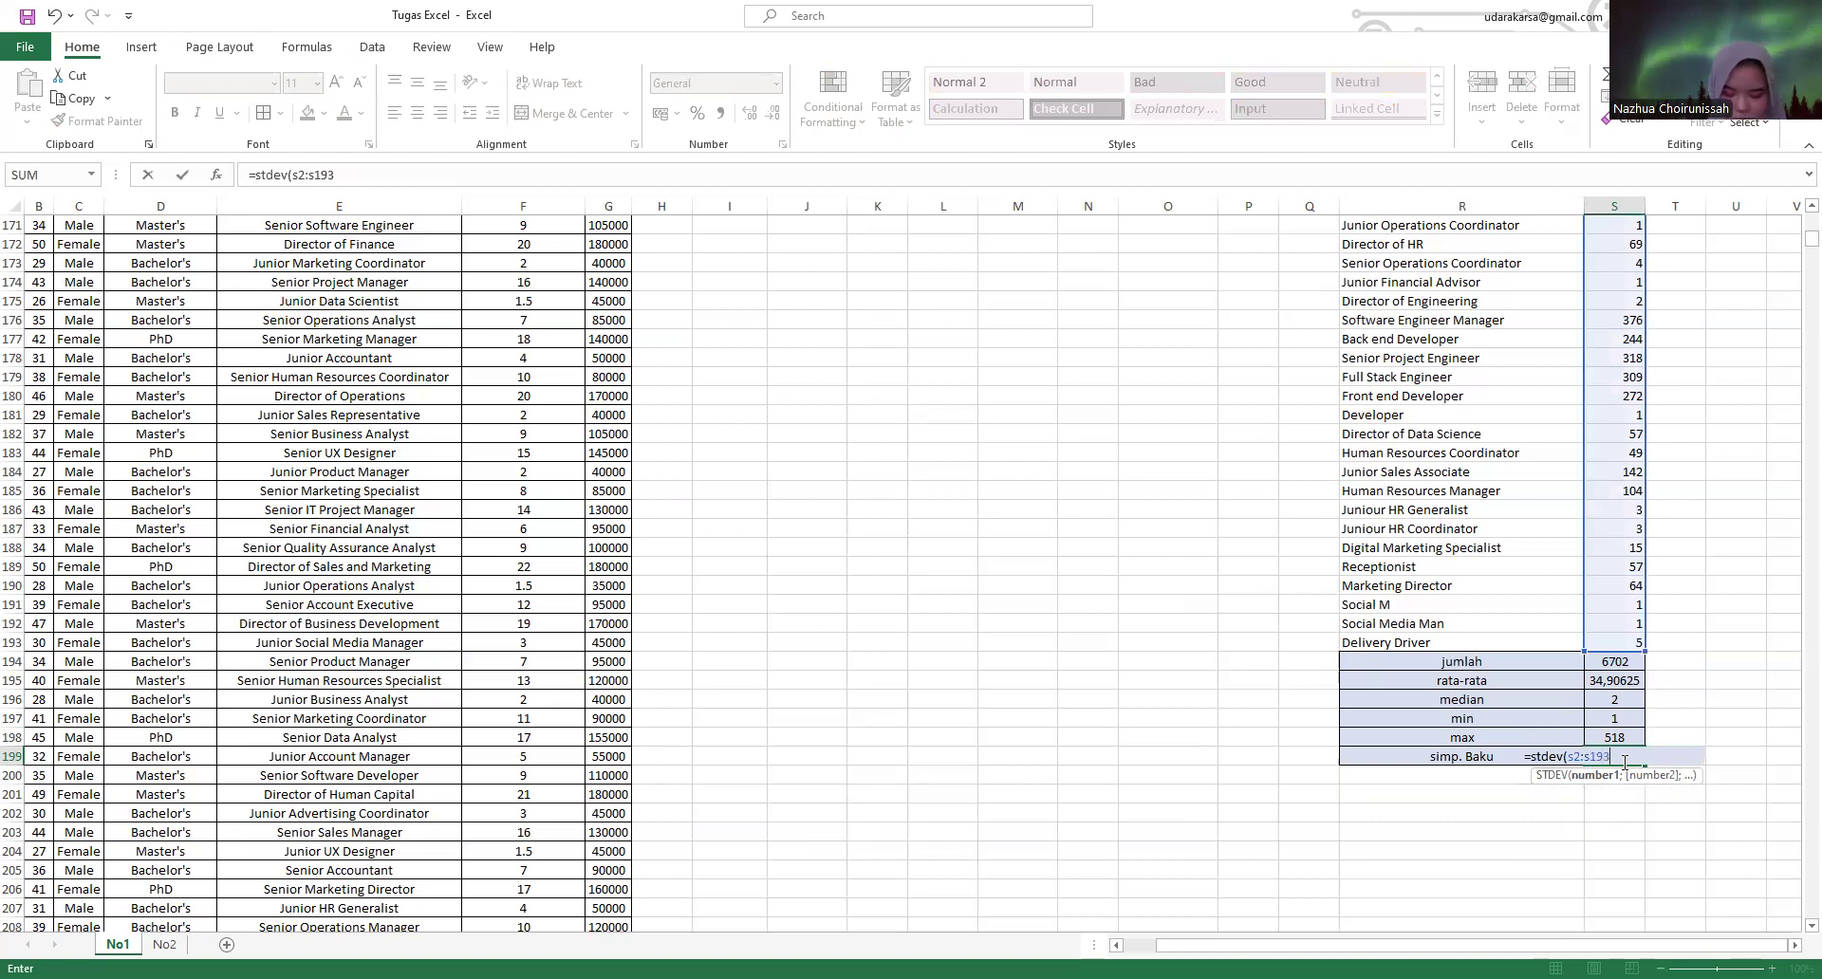
pyautogui.write(')')
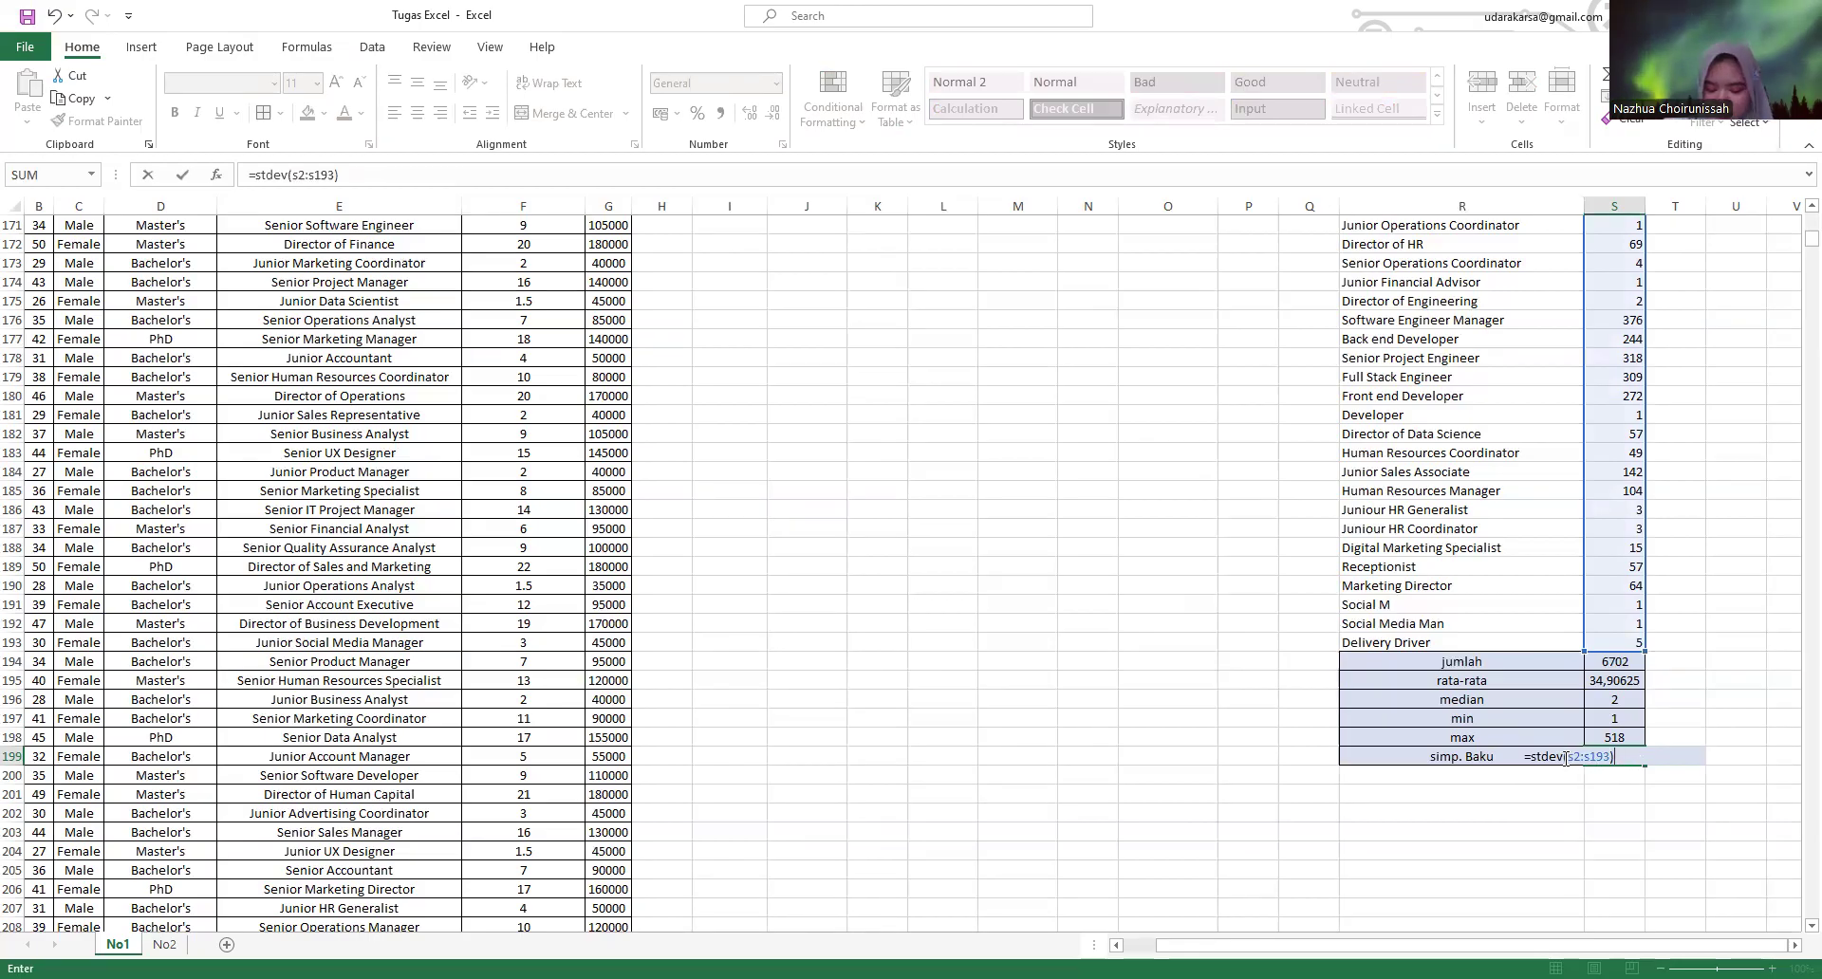
pyautogui.press('Return')
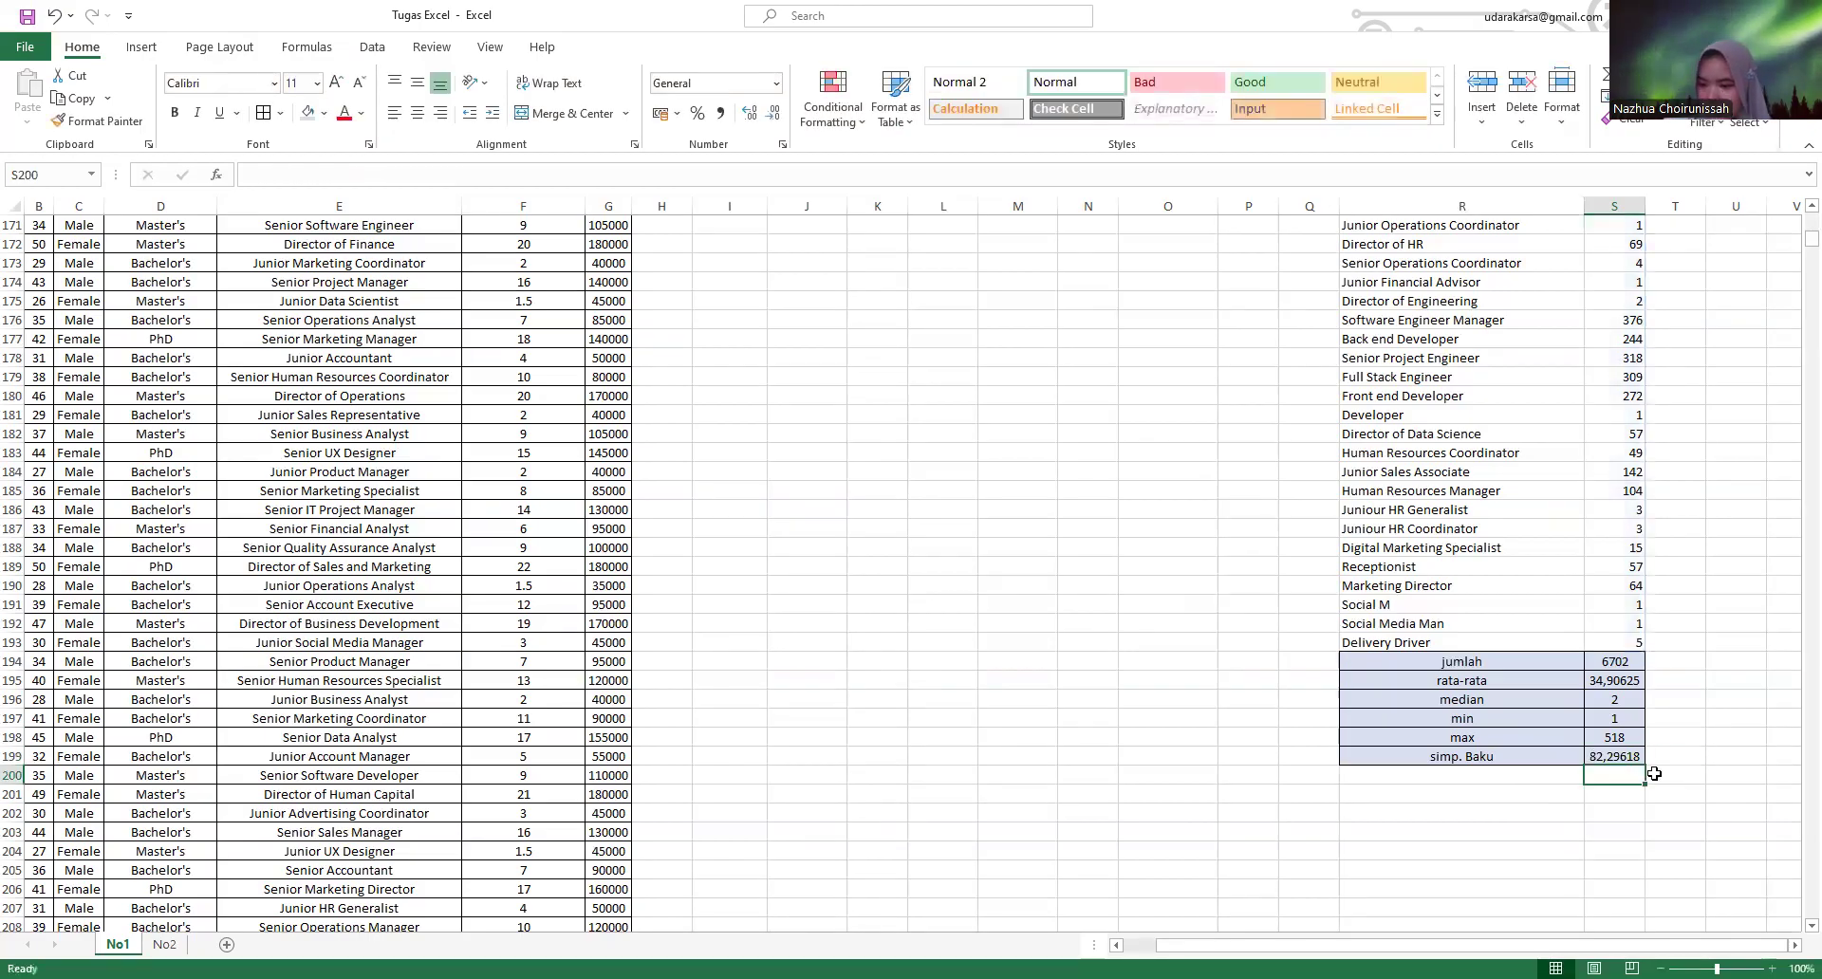
# - Change the function in the simp. Baku cell S199 to the population standard deviation, STDEV.P, over S2:S193
pyautogui.press('Up')
pyautogui.press('F2')
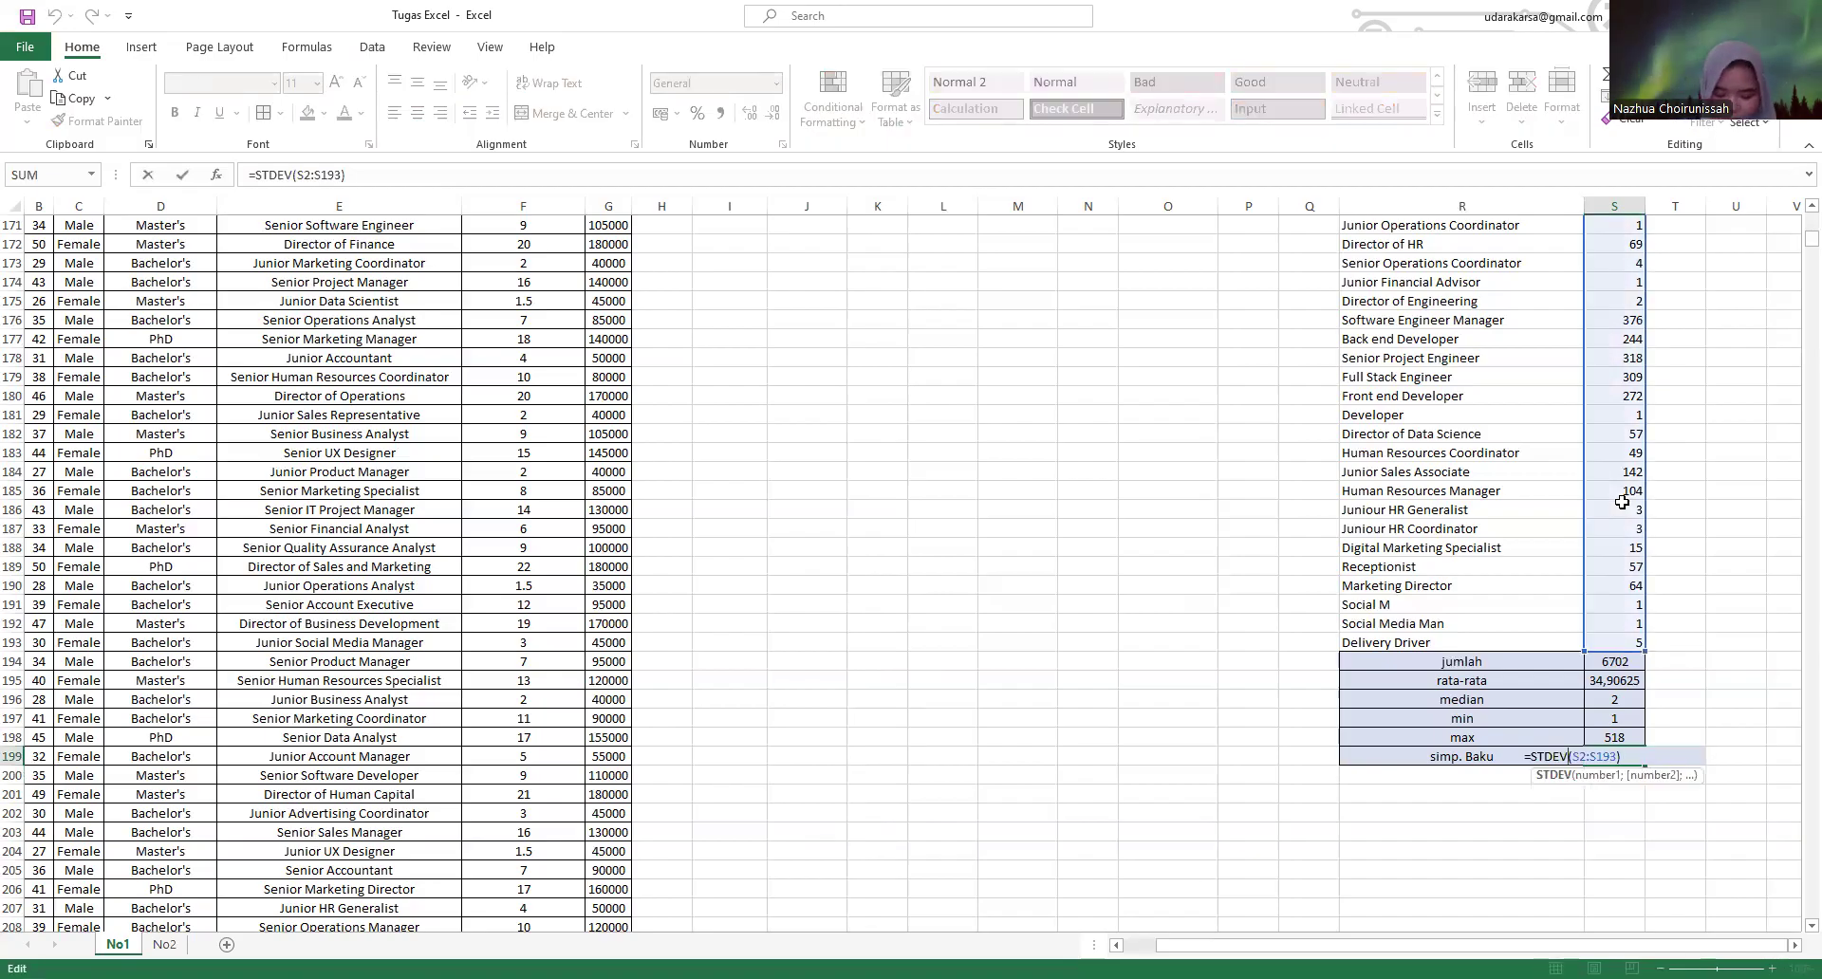
pyautogui.write('.p')
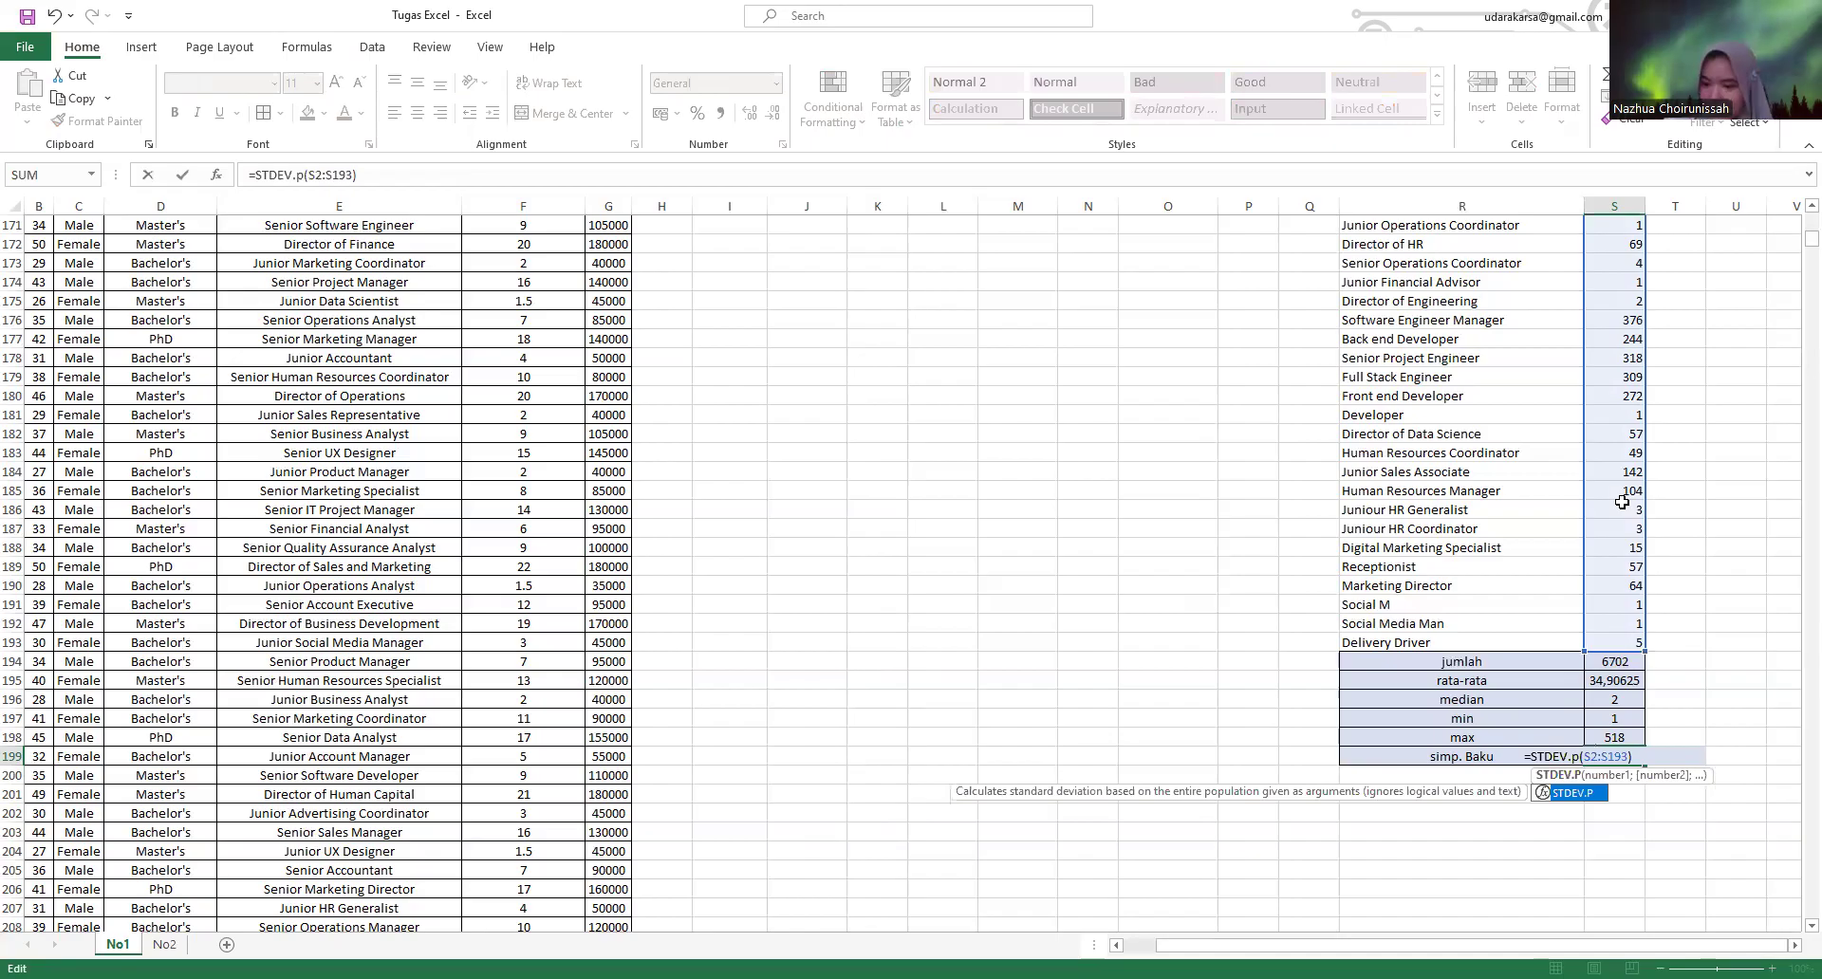
pyautogui.press('Return')
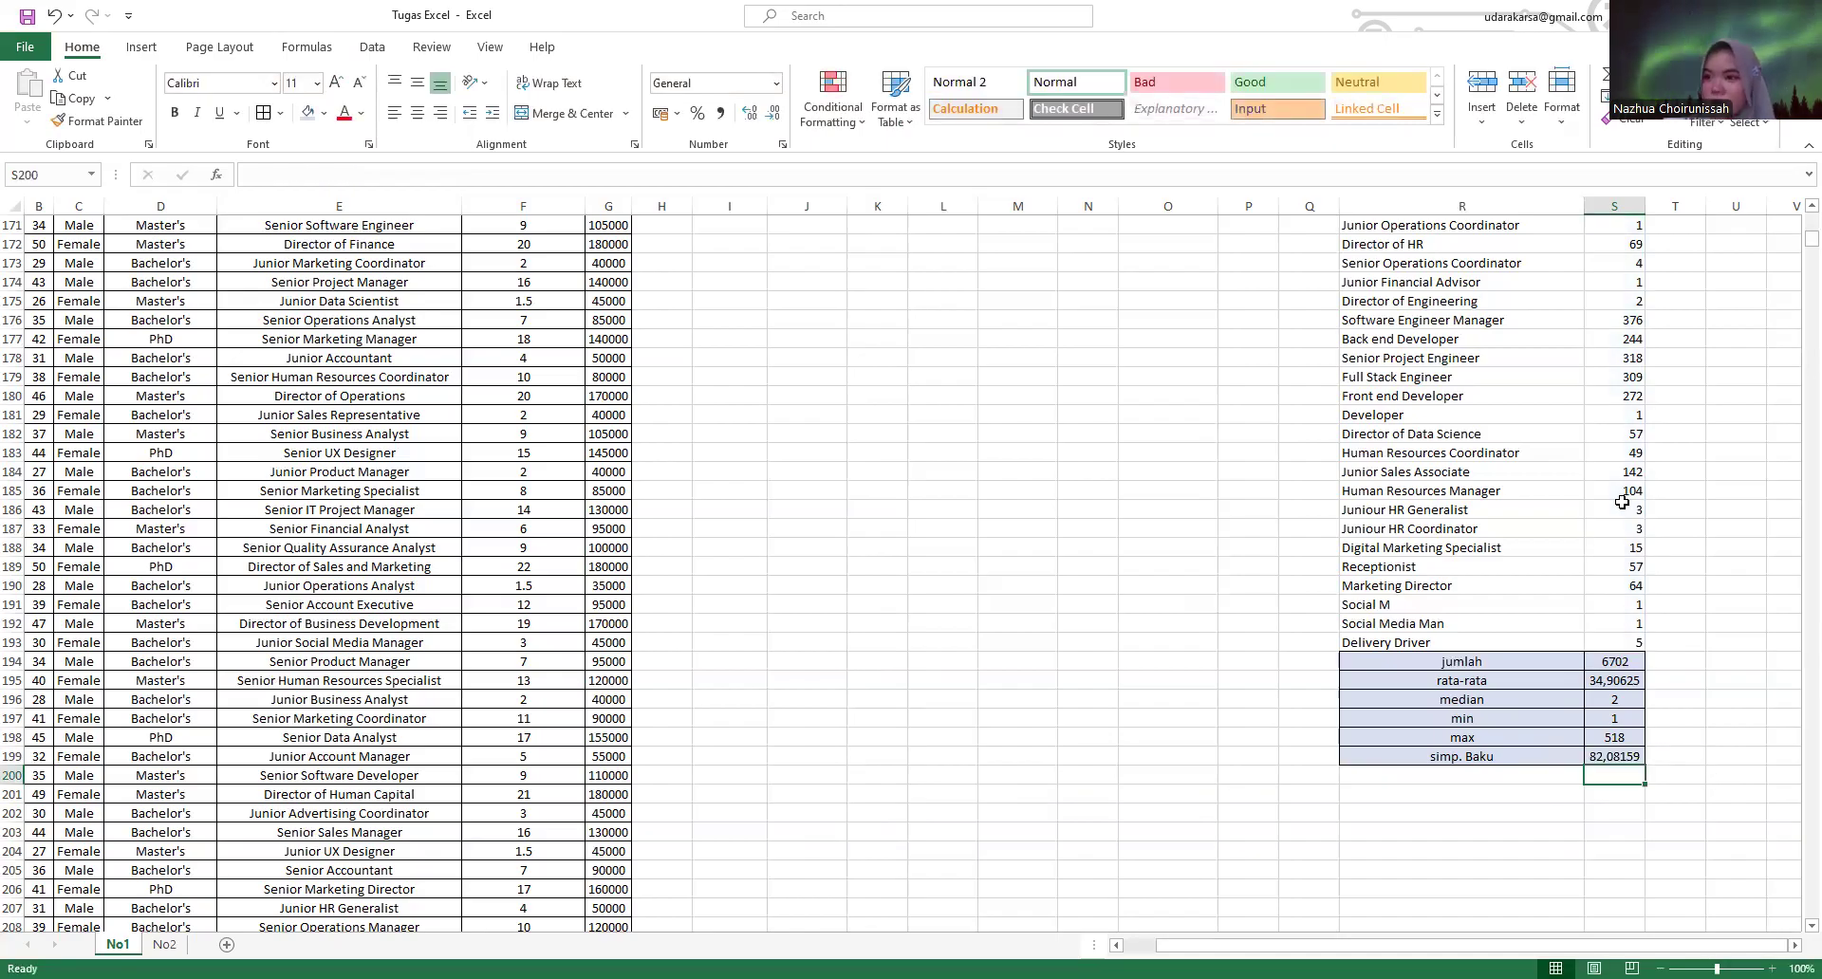
# - Center-align all cells of the Job title frequency table, including its header and statistics rows, R1:S199
pyautogui.scroll(20, 1622, 502)
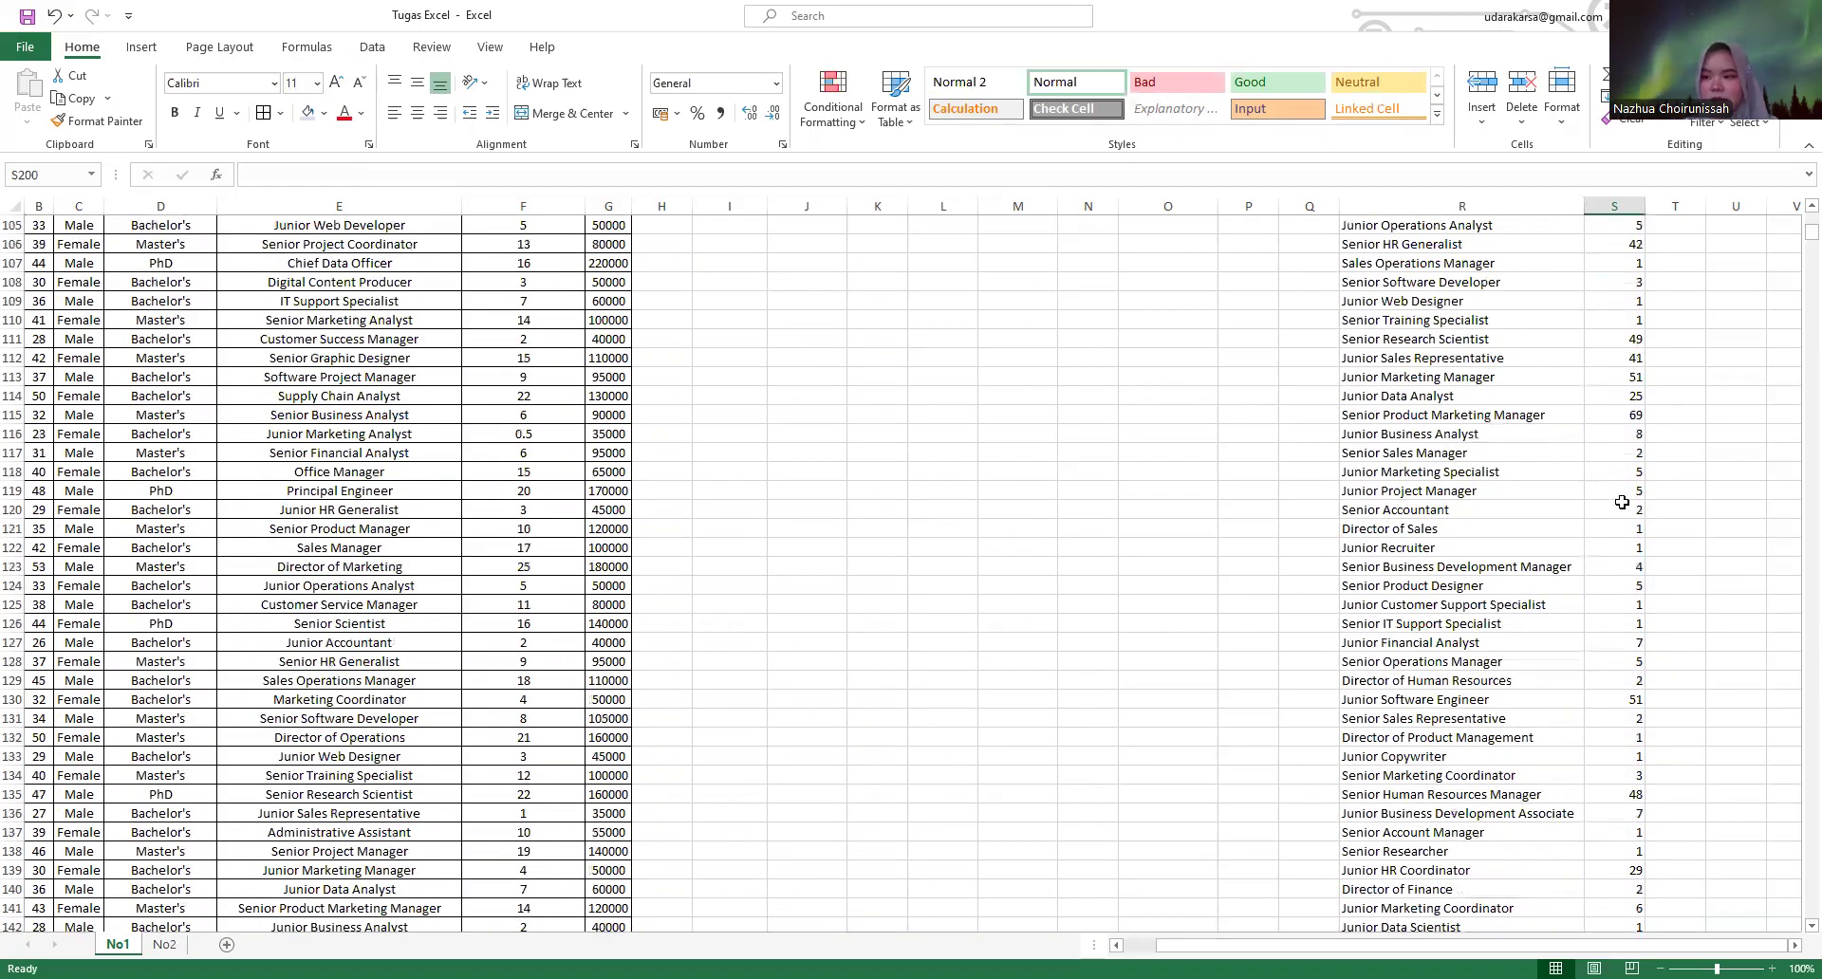
pyautogui.scroll(7, 1622, 502)
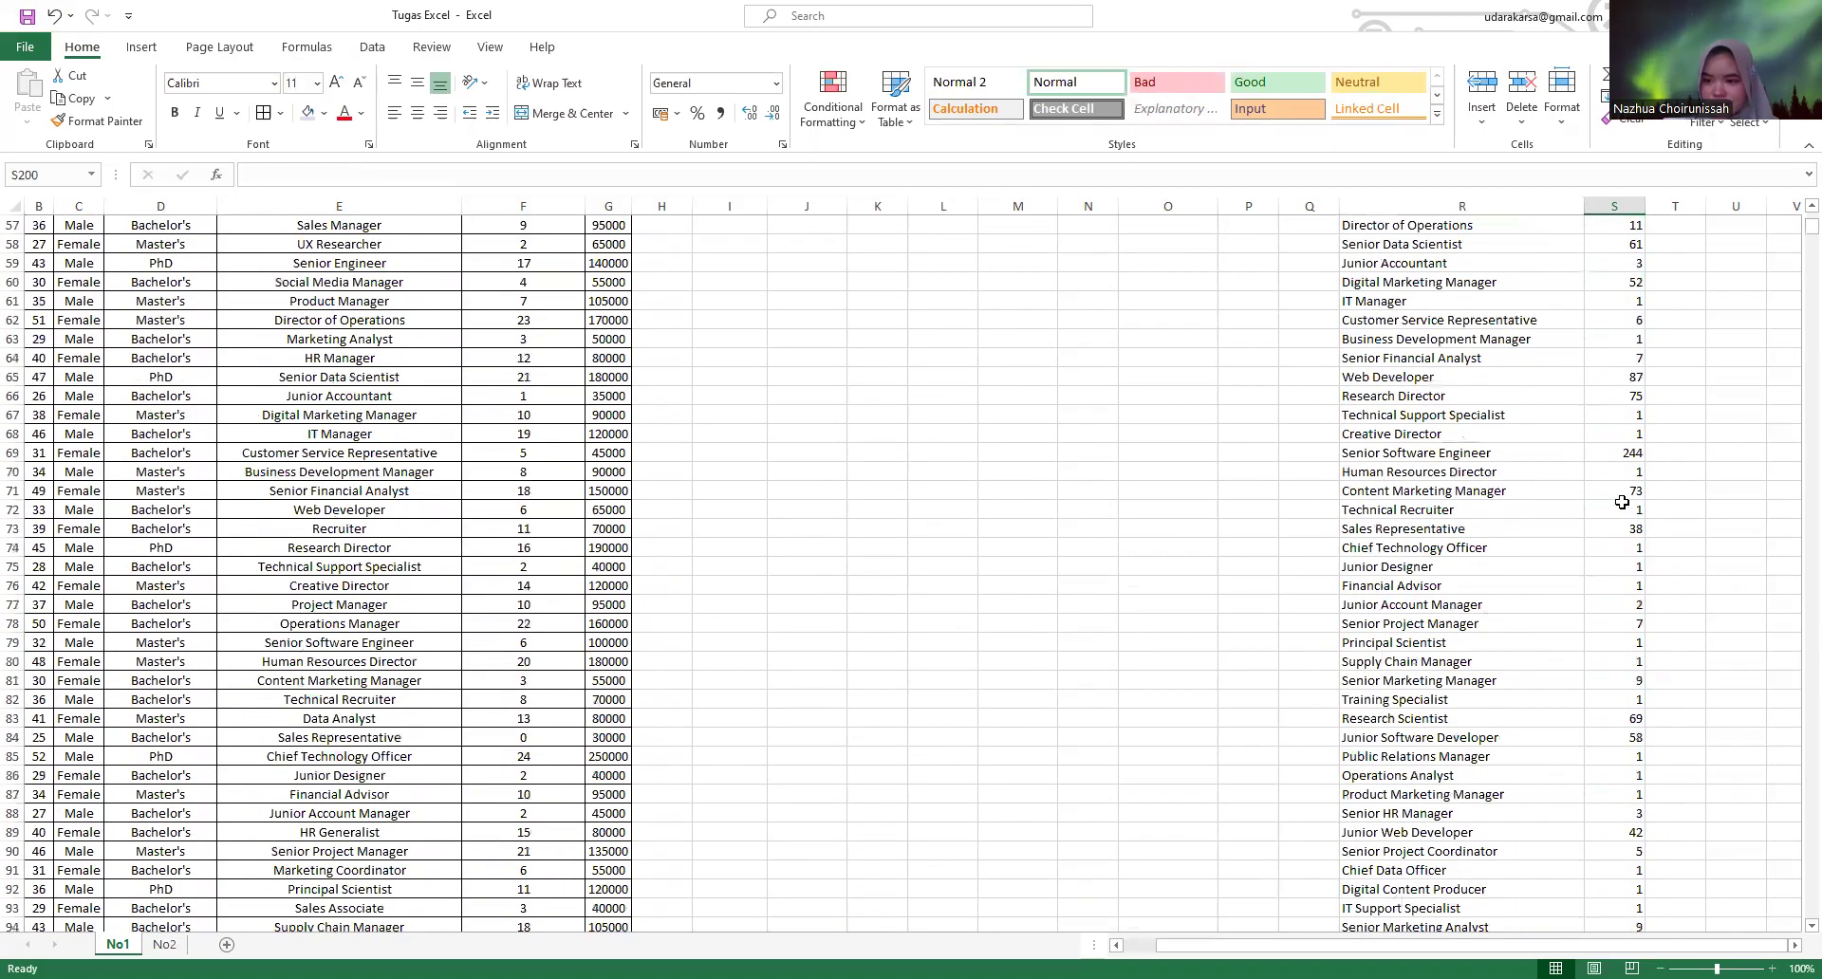
pyautogui.scroll(-10, 1622, 502)
pyautogui.scroll(-10, 1639, 497)
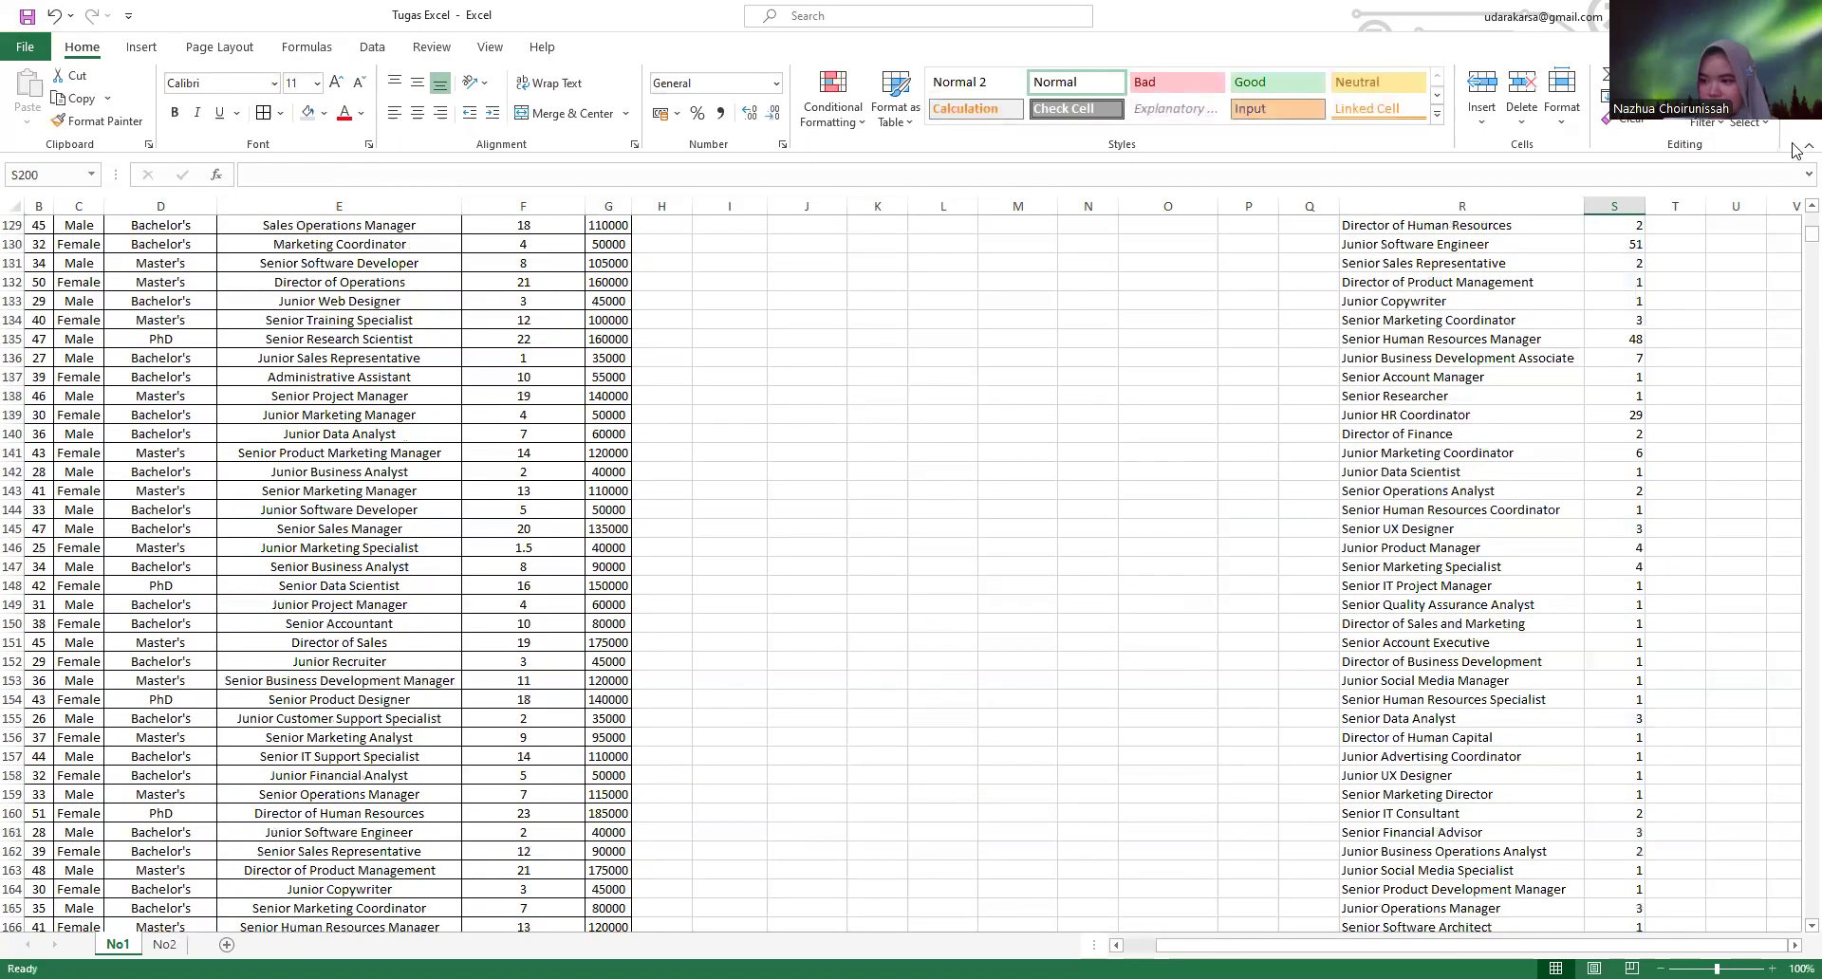
pyautogui.moveTo(1812, 233); pyautogui.dragTo(1803, 211)
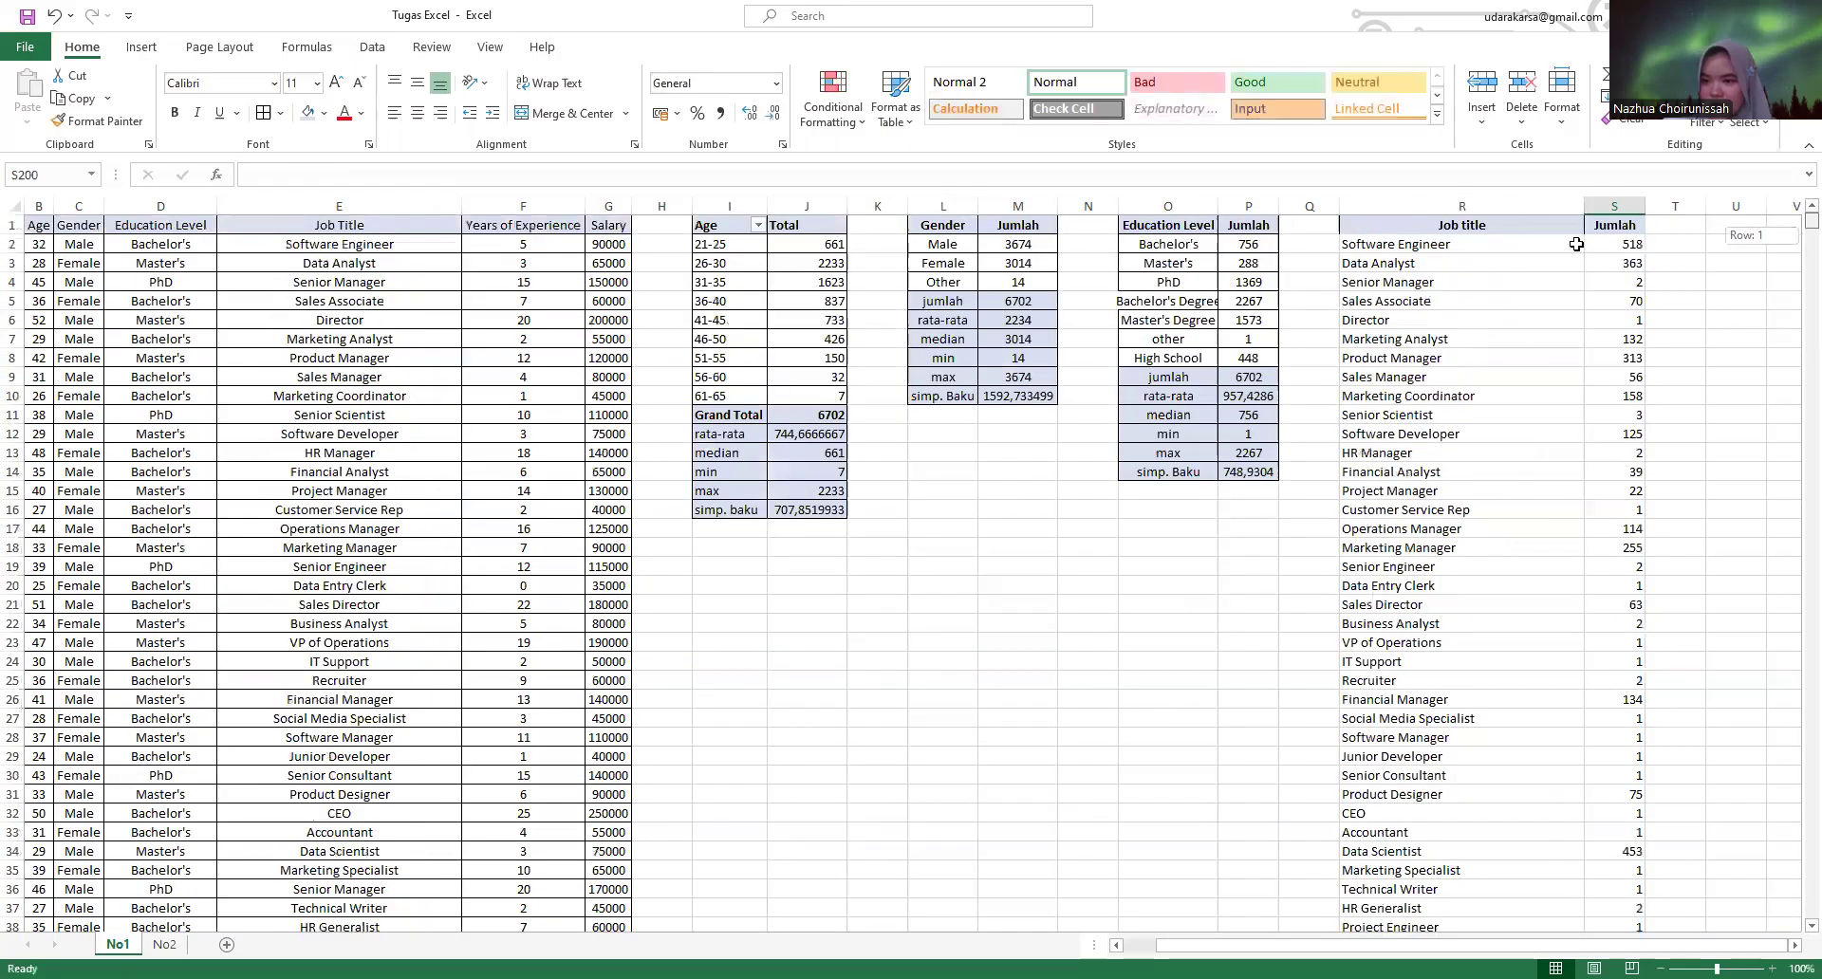
pyautogui.click(1469, 224)
pyautogui.moveTo(1469, 224); pyautogui.dragTo(1590, 229)
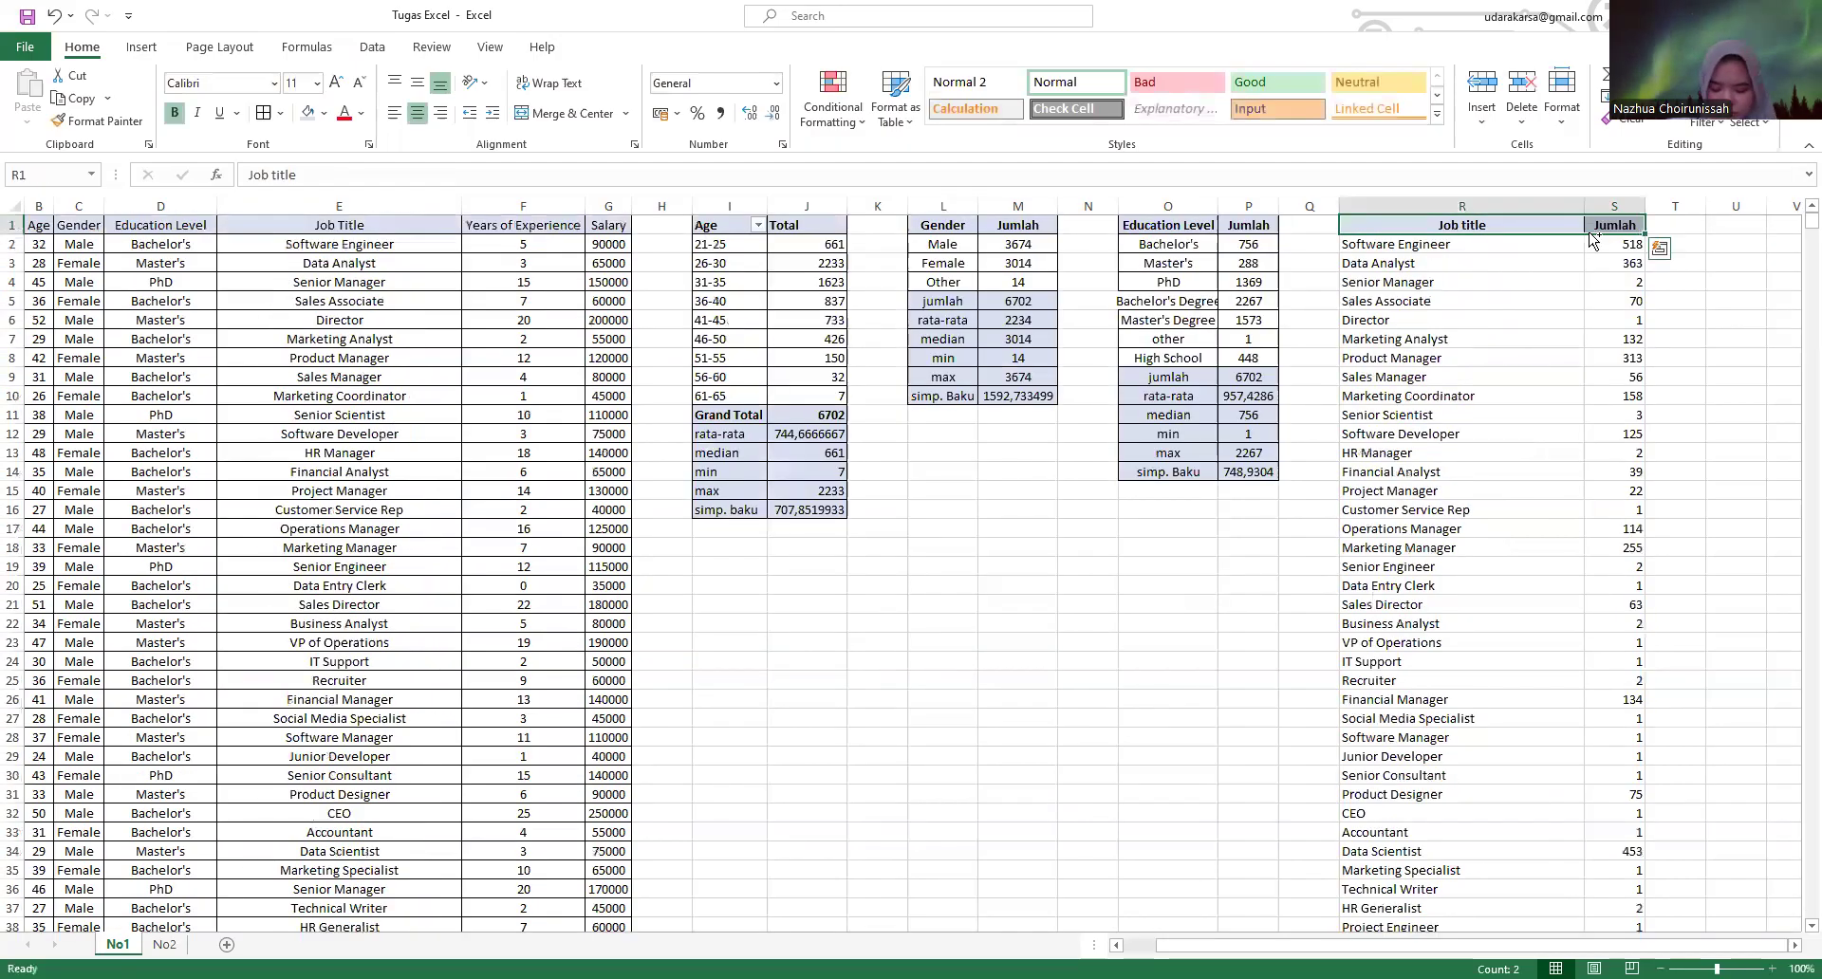
pyautogui.hotkey('ctrl', 'shift', 'Down')
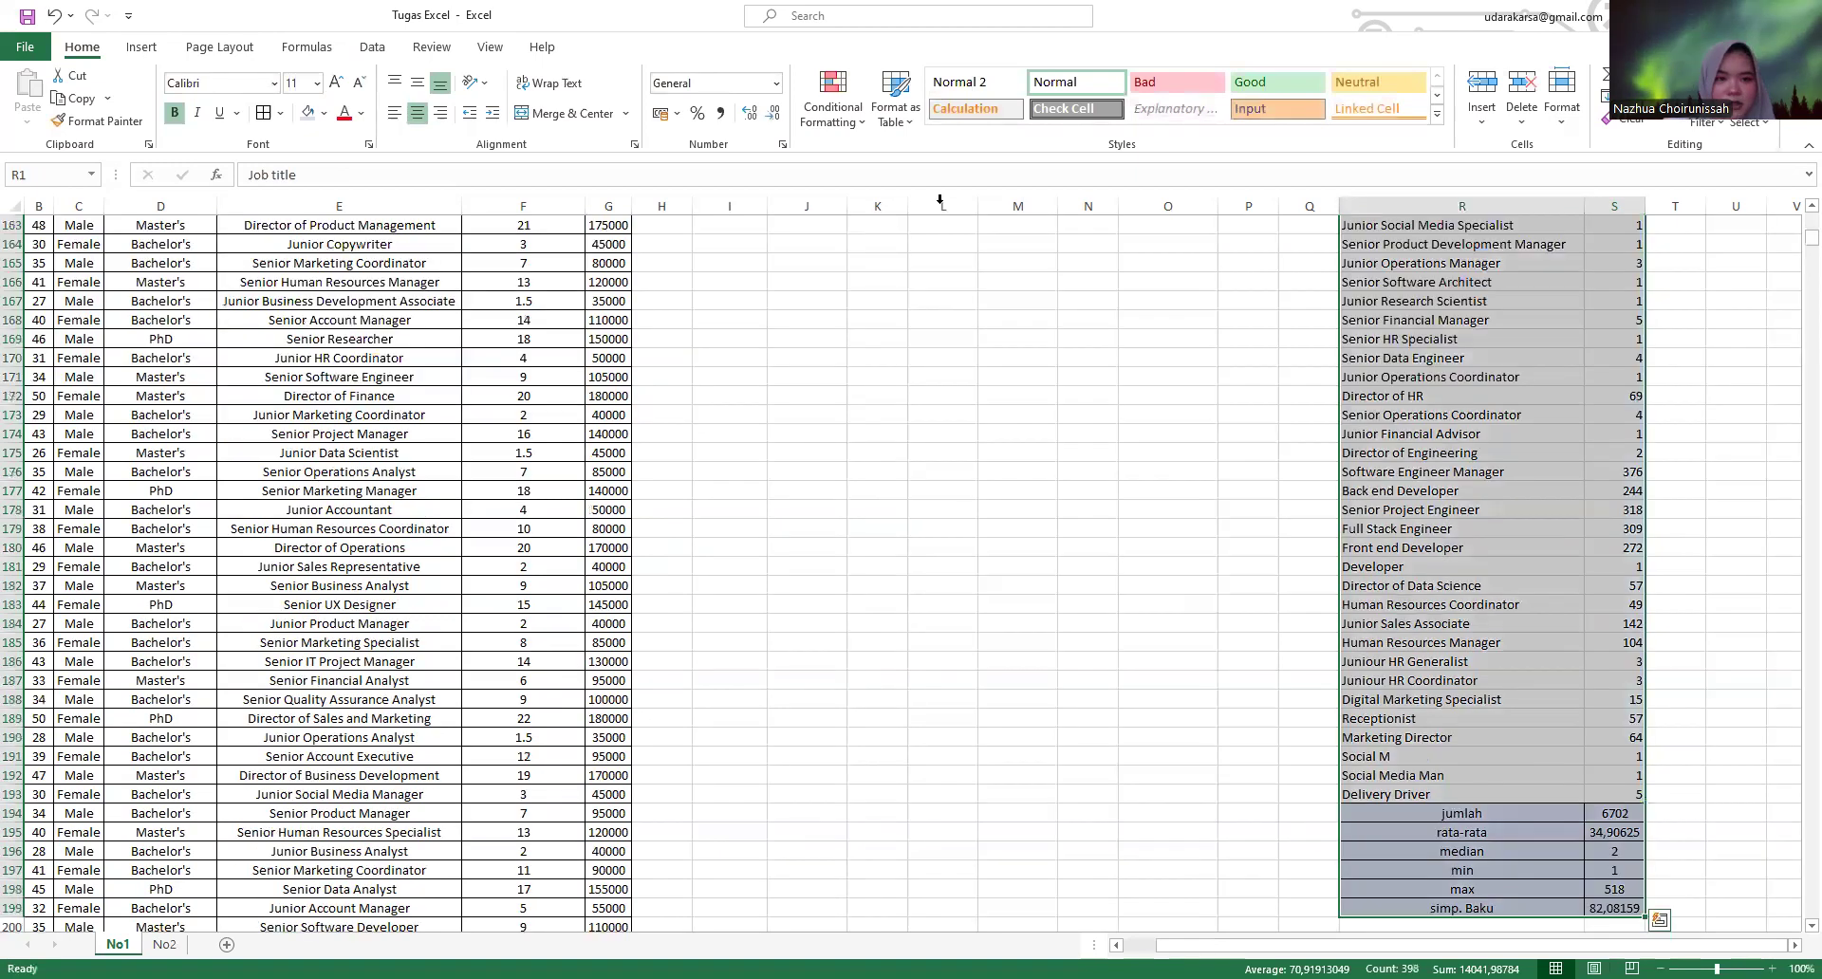
pyautogui.click(426, 110)
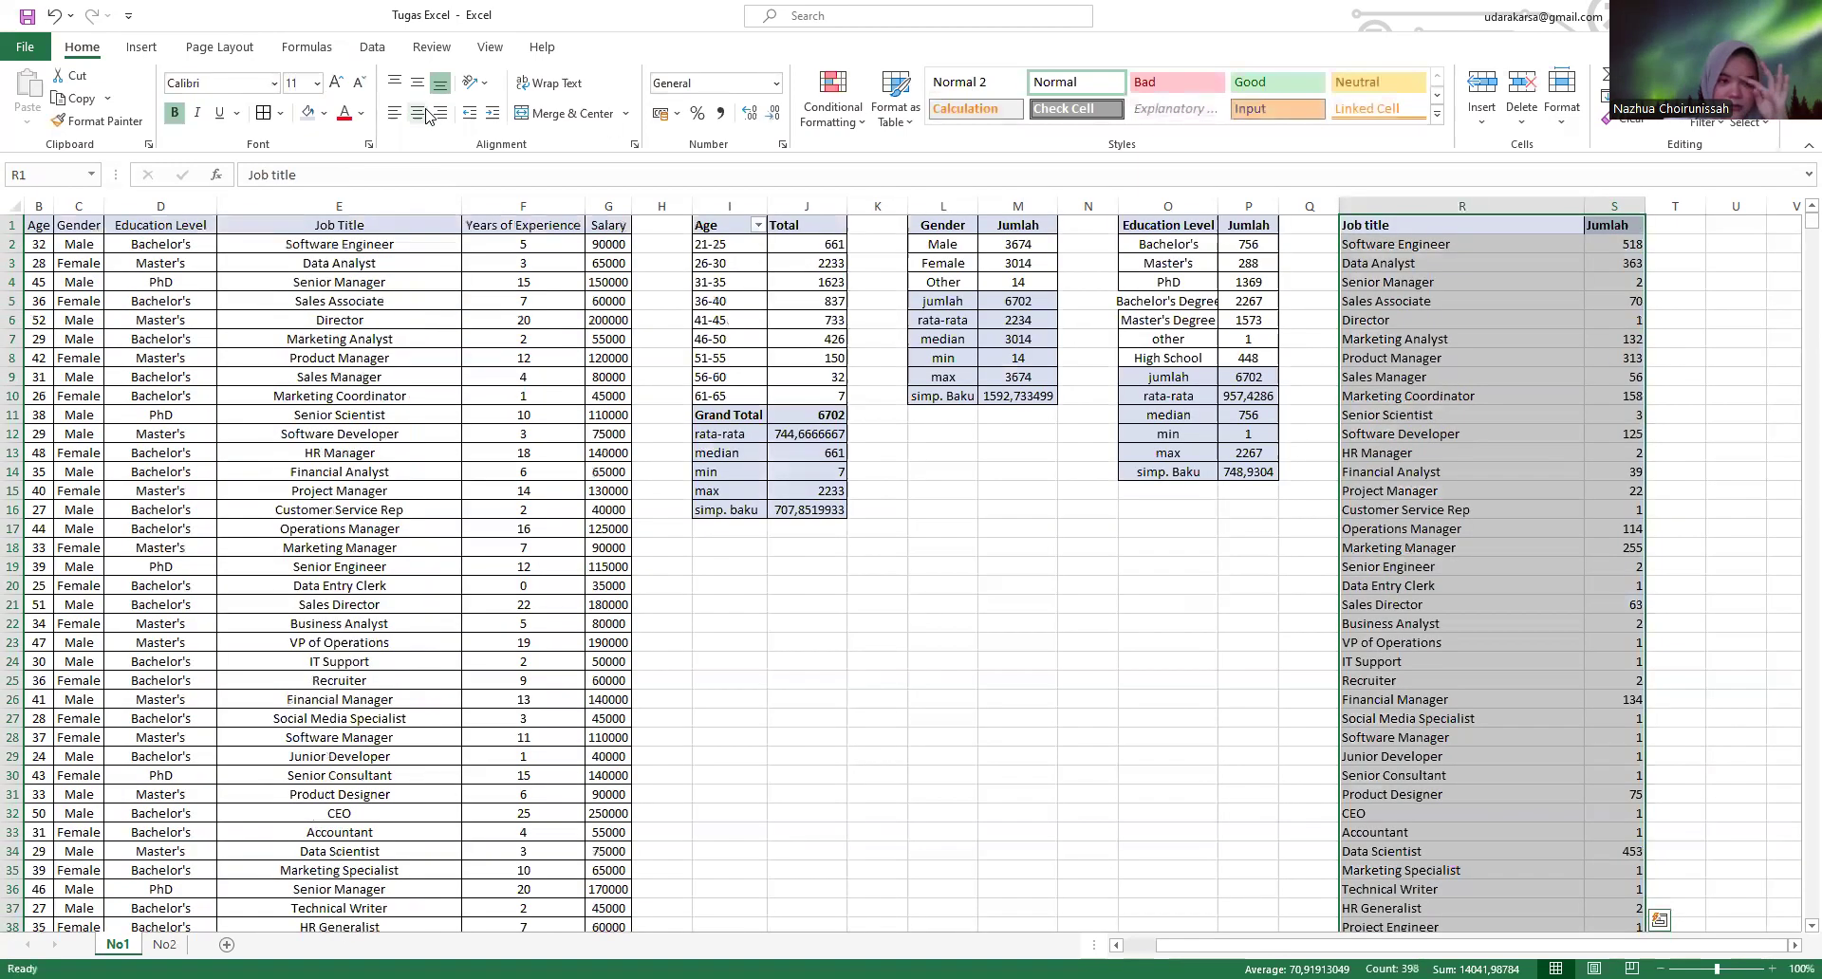
pyautogui.click(420, 112)
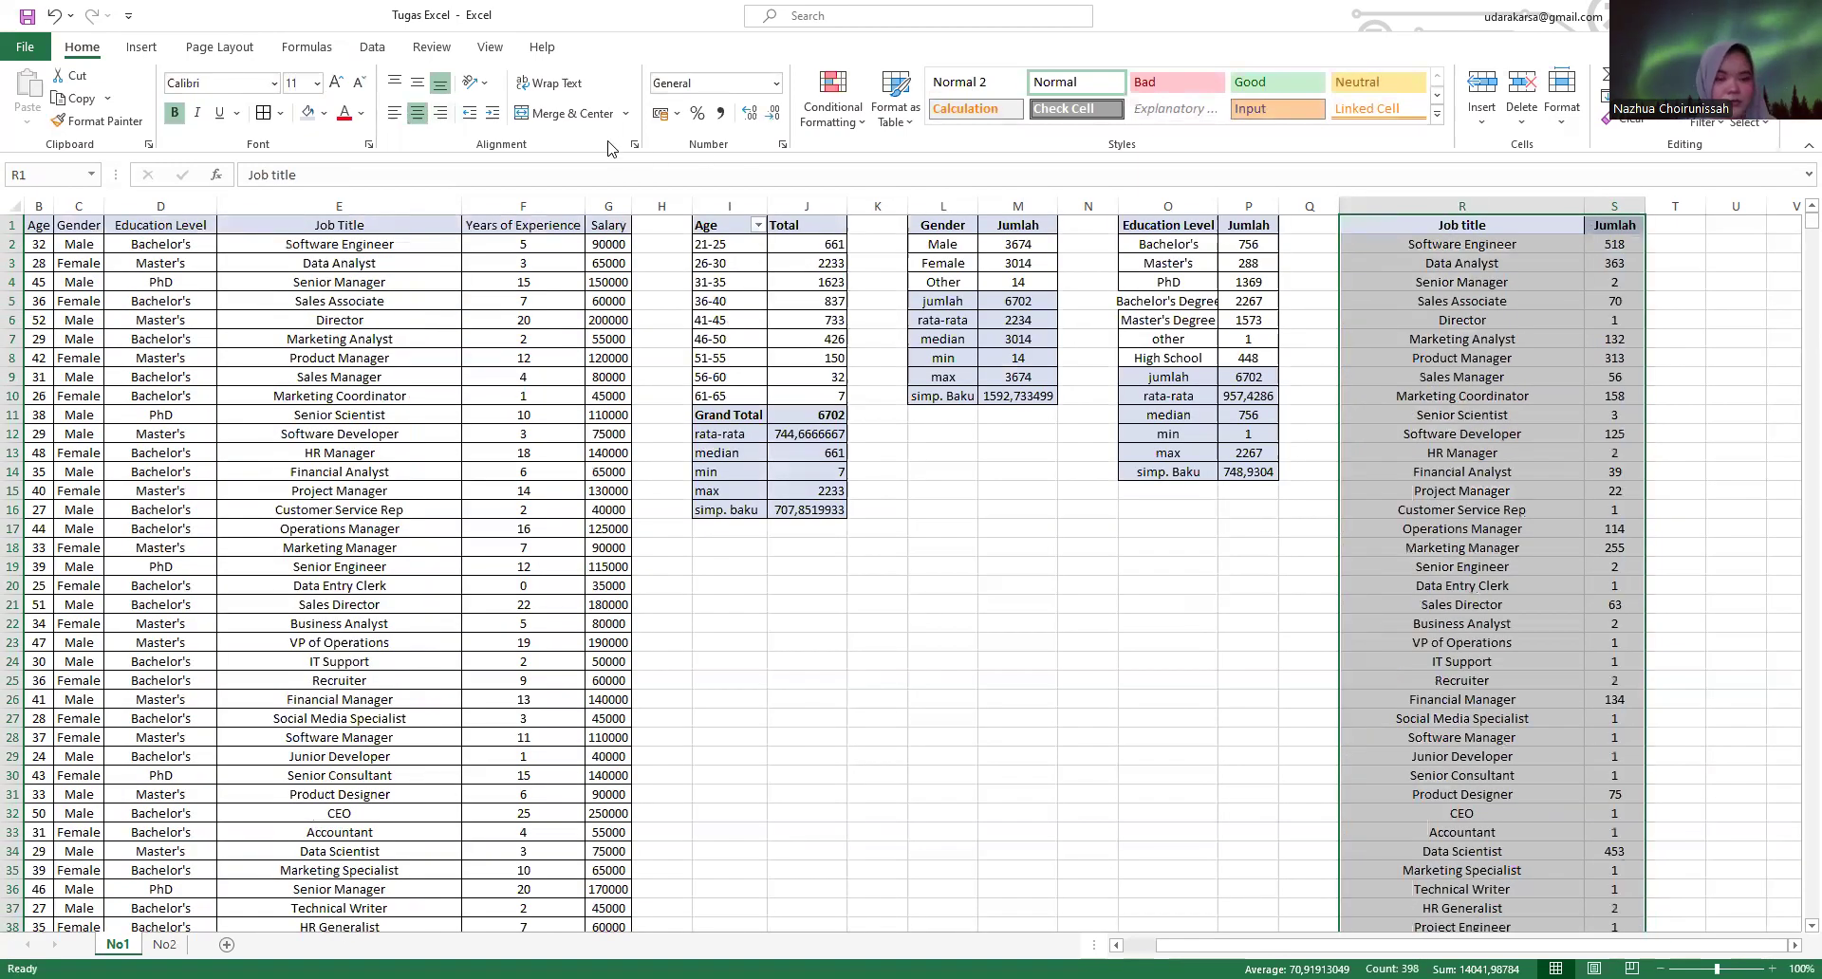
pyautogui.click(1487, 264)
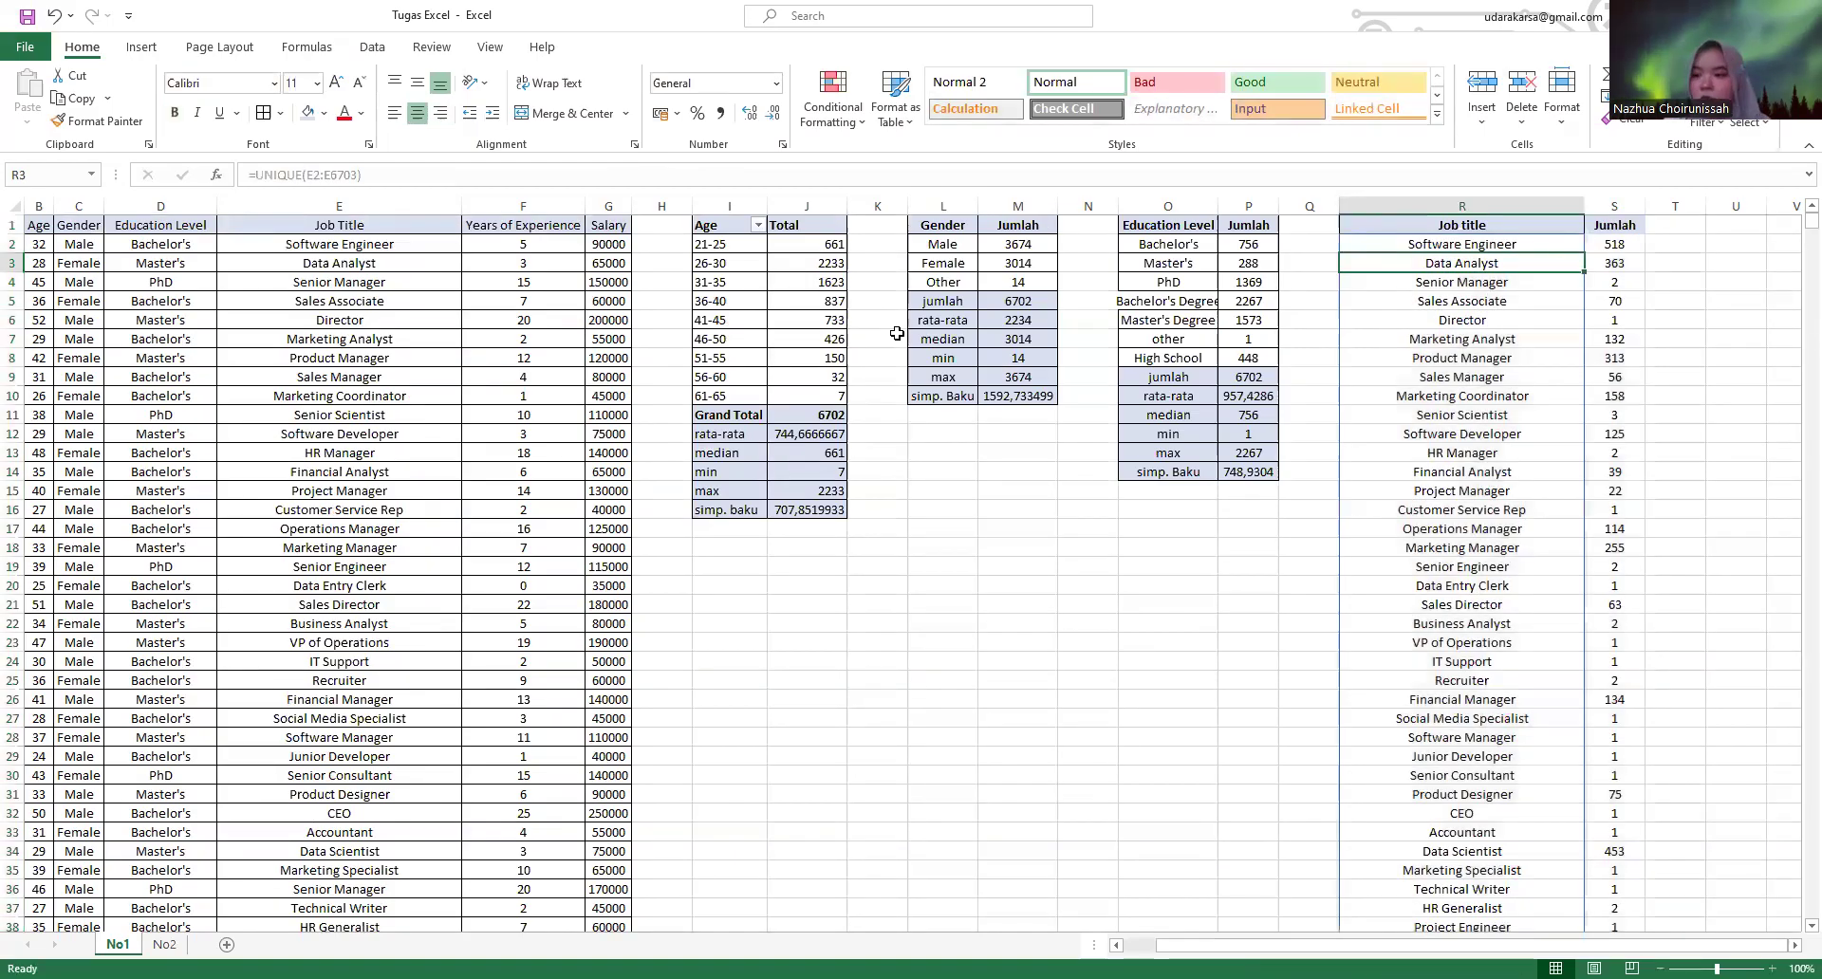
# - Turn on filters for the header row of the salary dataset
pyautogui.moveTo(27, 225); pyautogui.dragTo(1631, 211)
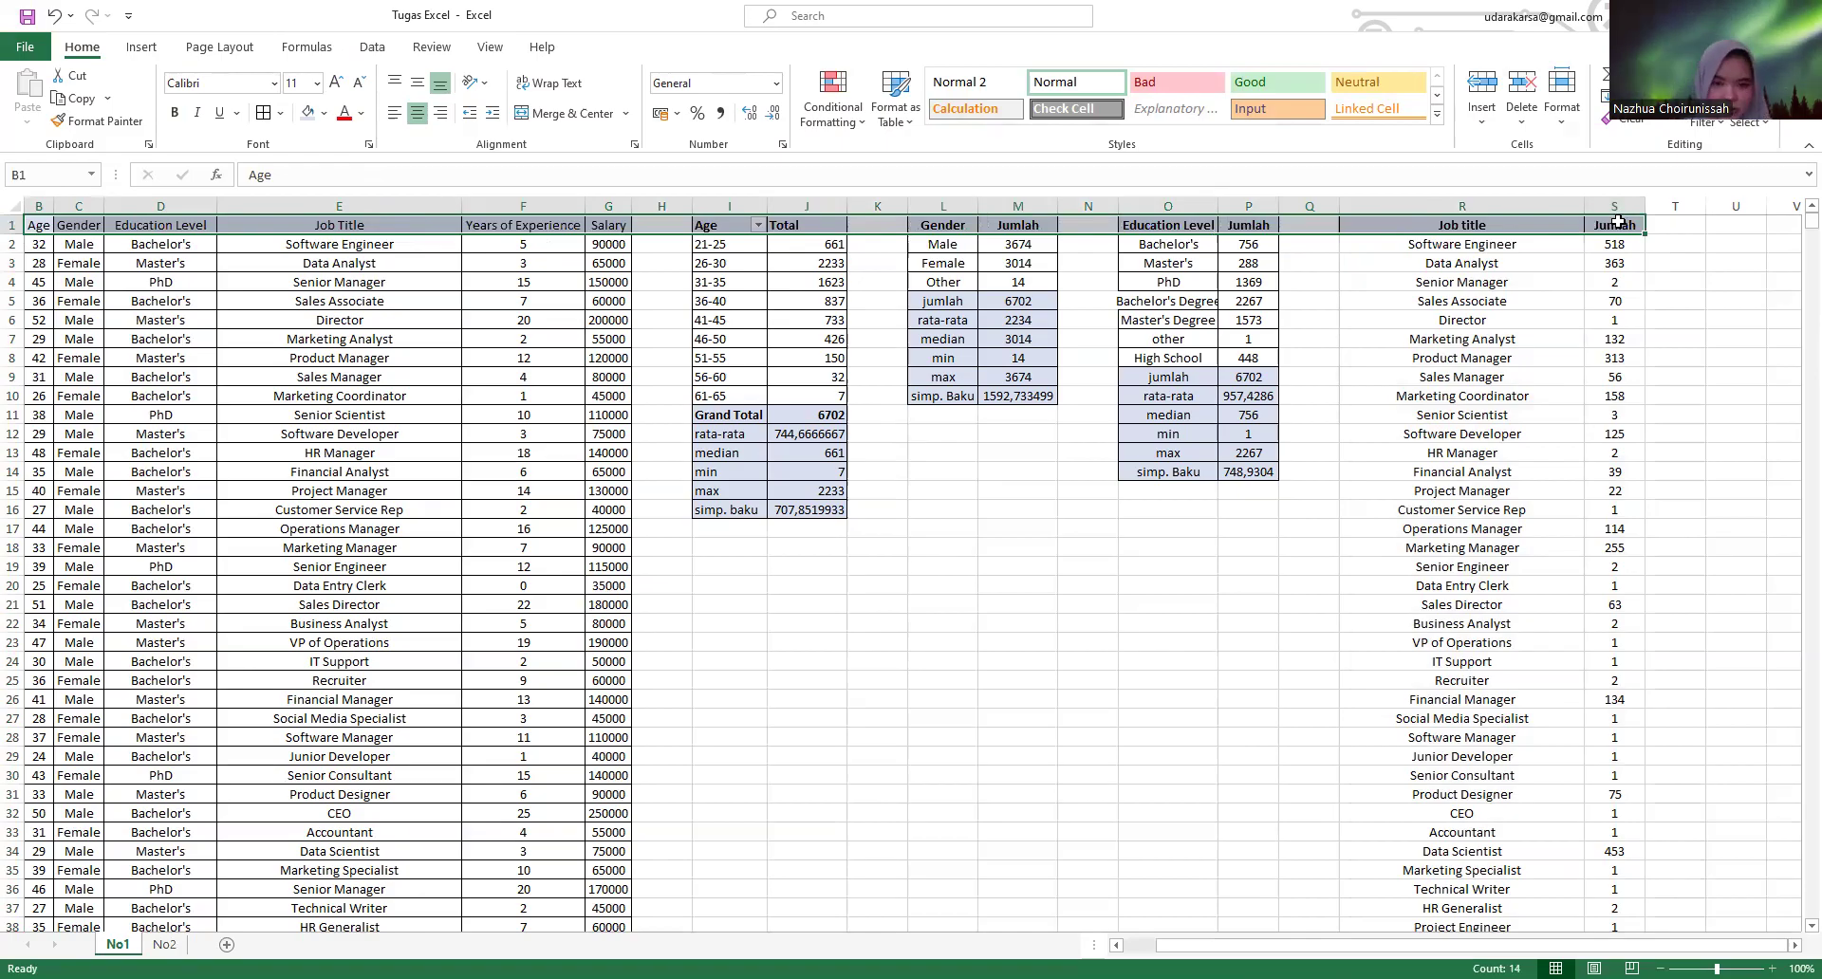
pyautogui.click(1461, 224)
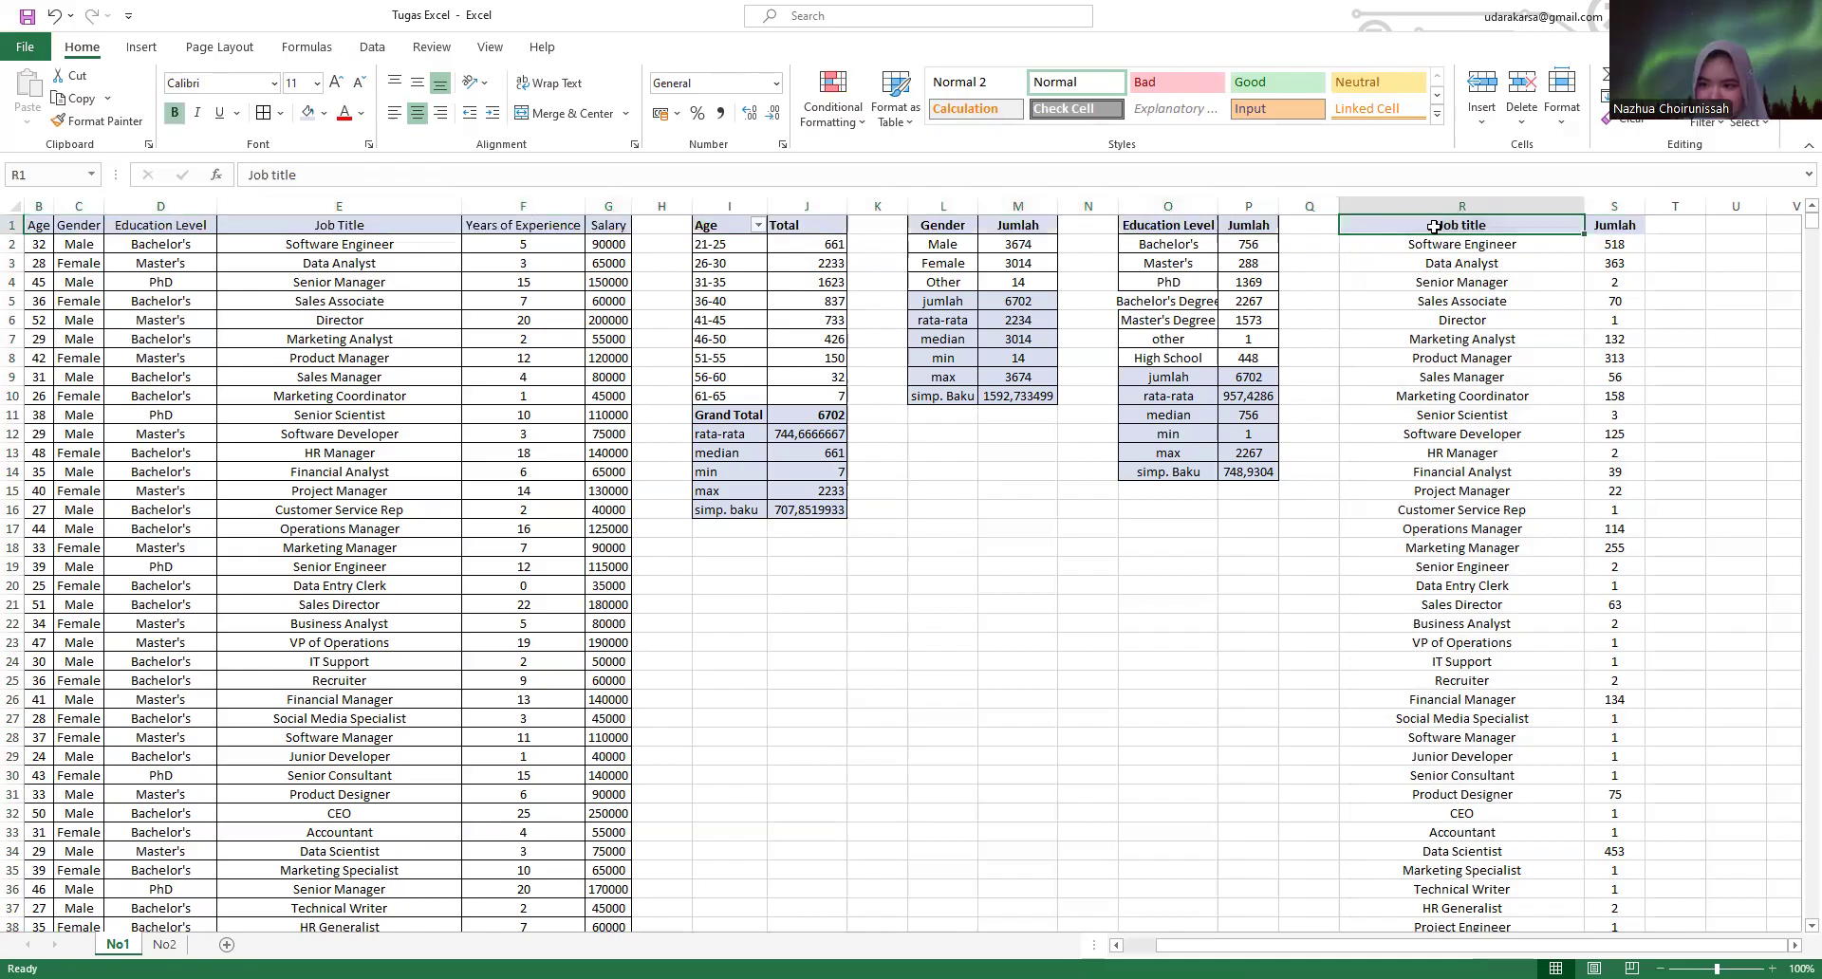
pyautogui.click(307, 221)
pyautogui.hotkey('ctrl', 'shift', 'l')
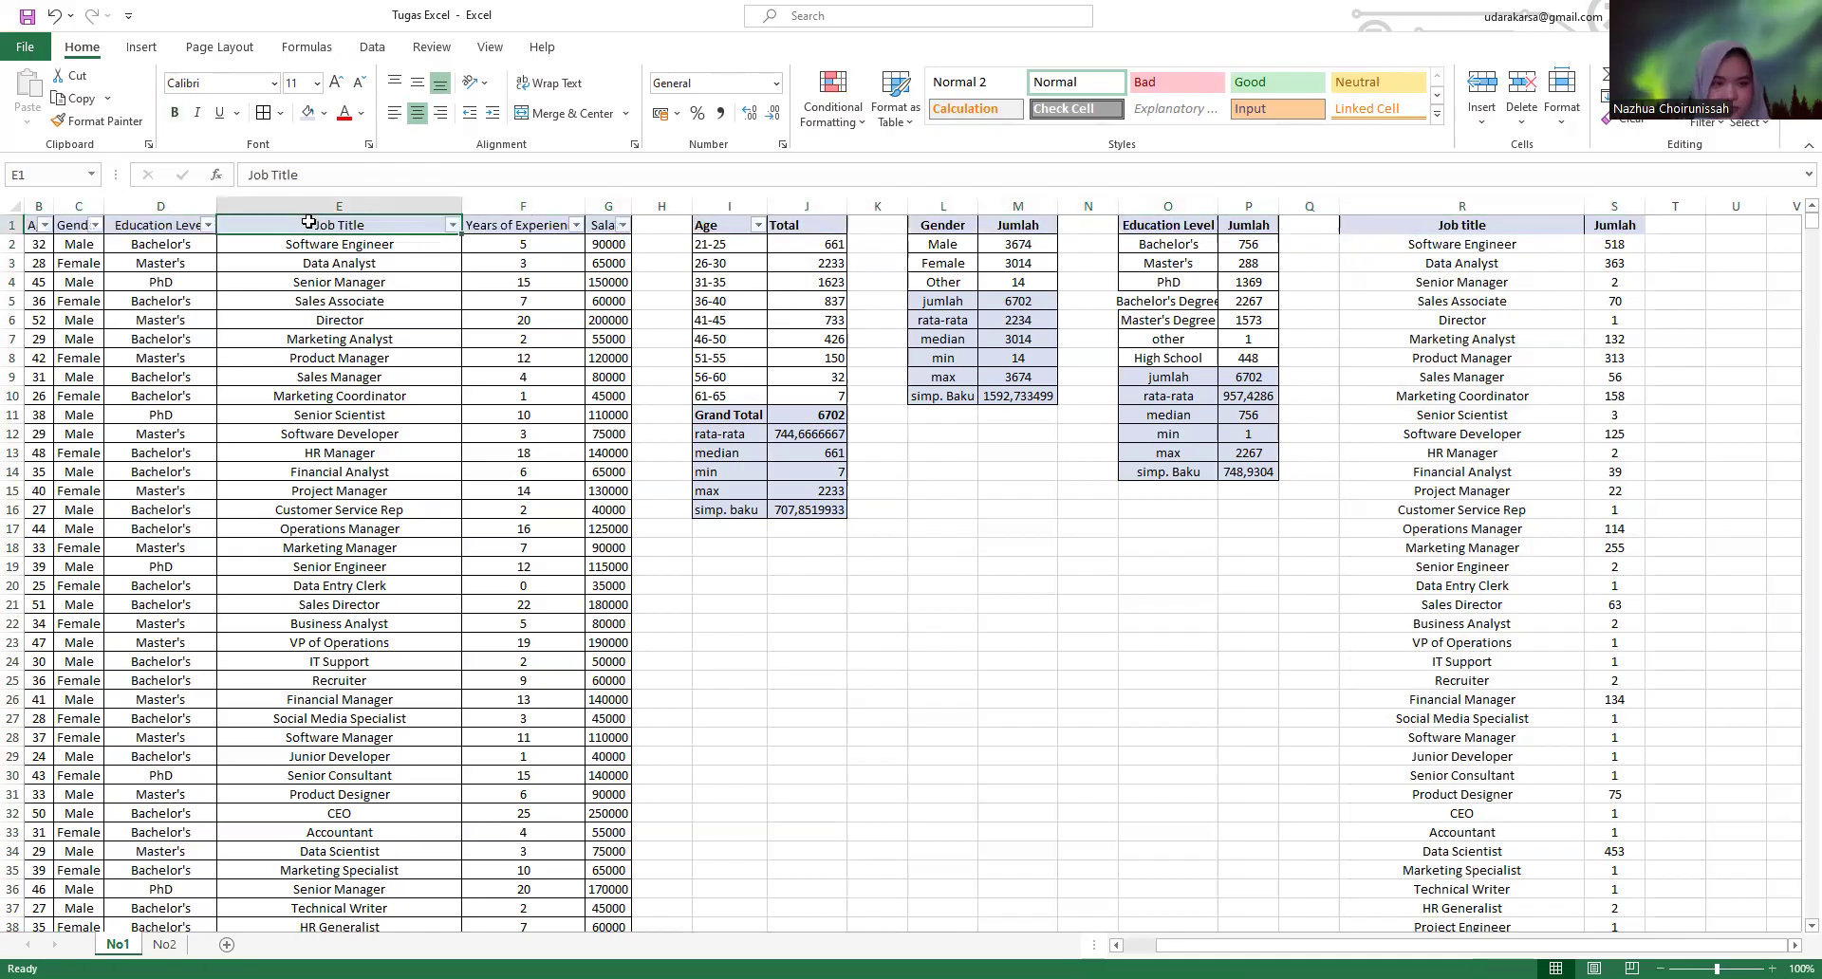
# - Try filters on the Gender table's headers, and restore the filters on the salary dataset's headers
pyautogui.click(1004, 227)
pyautogui.hotkey('ctrl', 'shift', 'l')
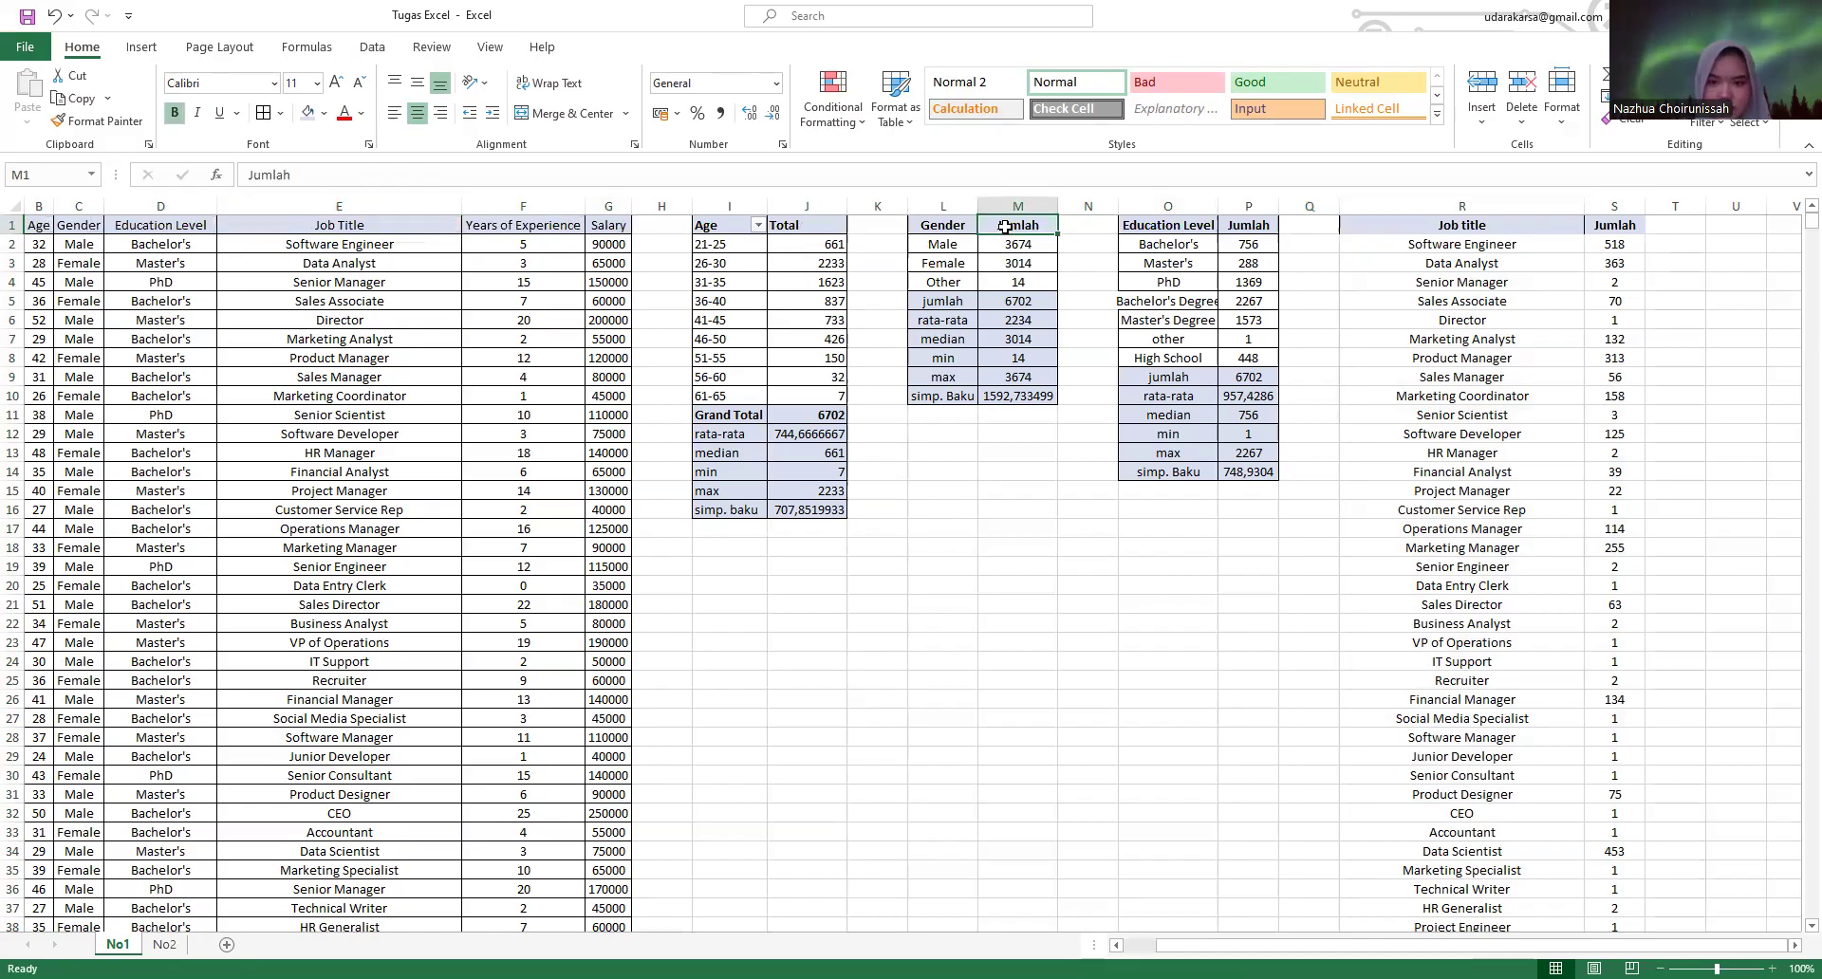
pyautogui.hotkey('ctrl', 'shift', 'l')
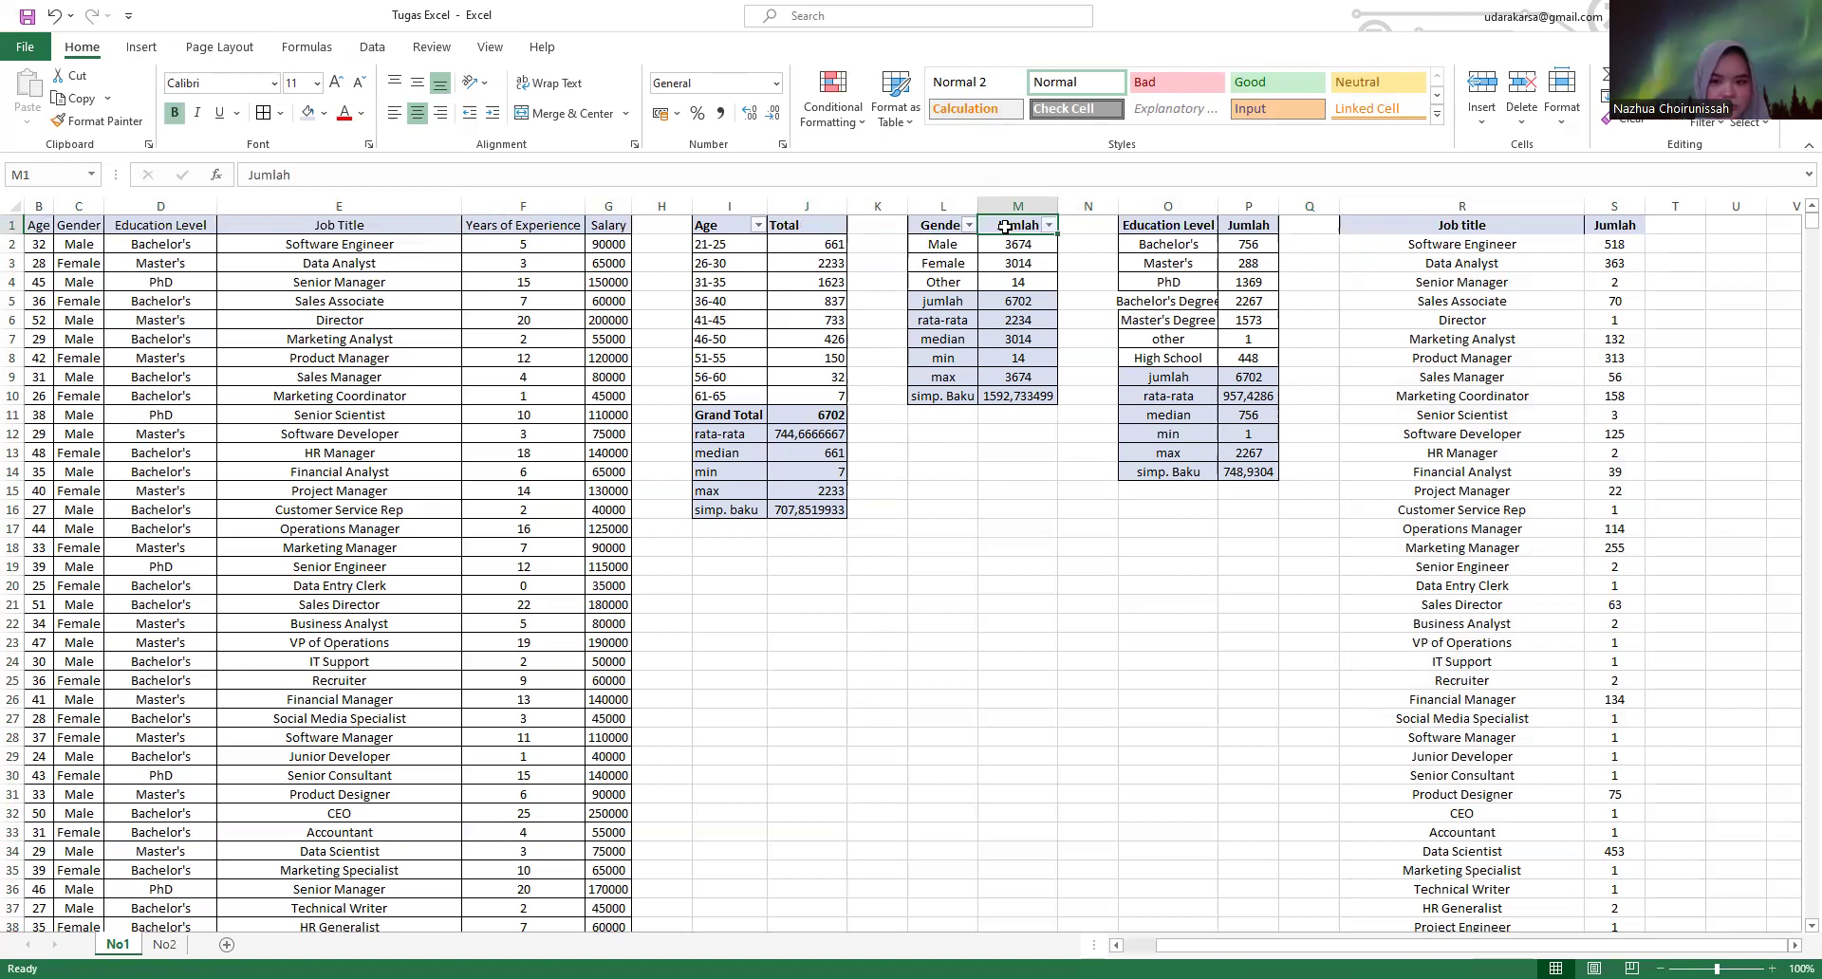
pyautogui.click(291, 229)
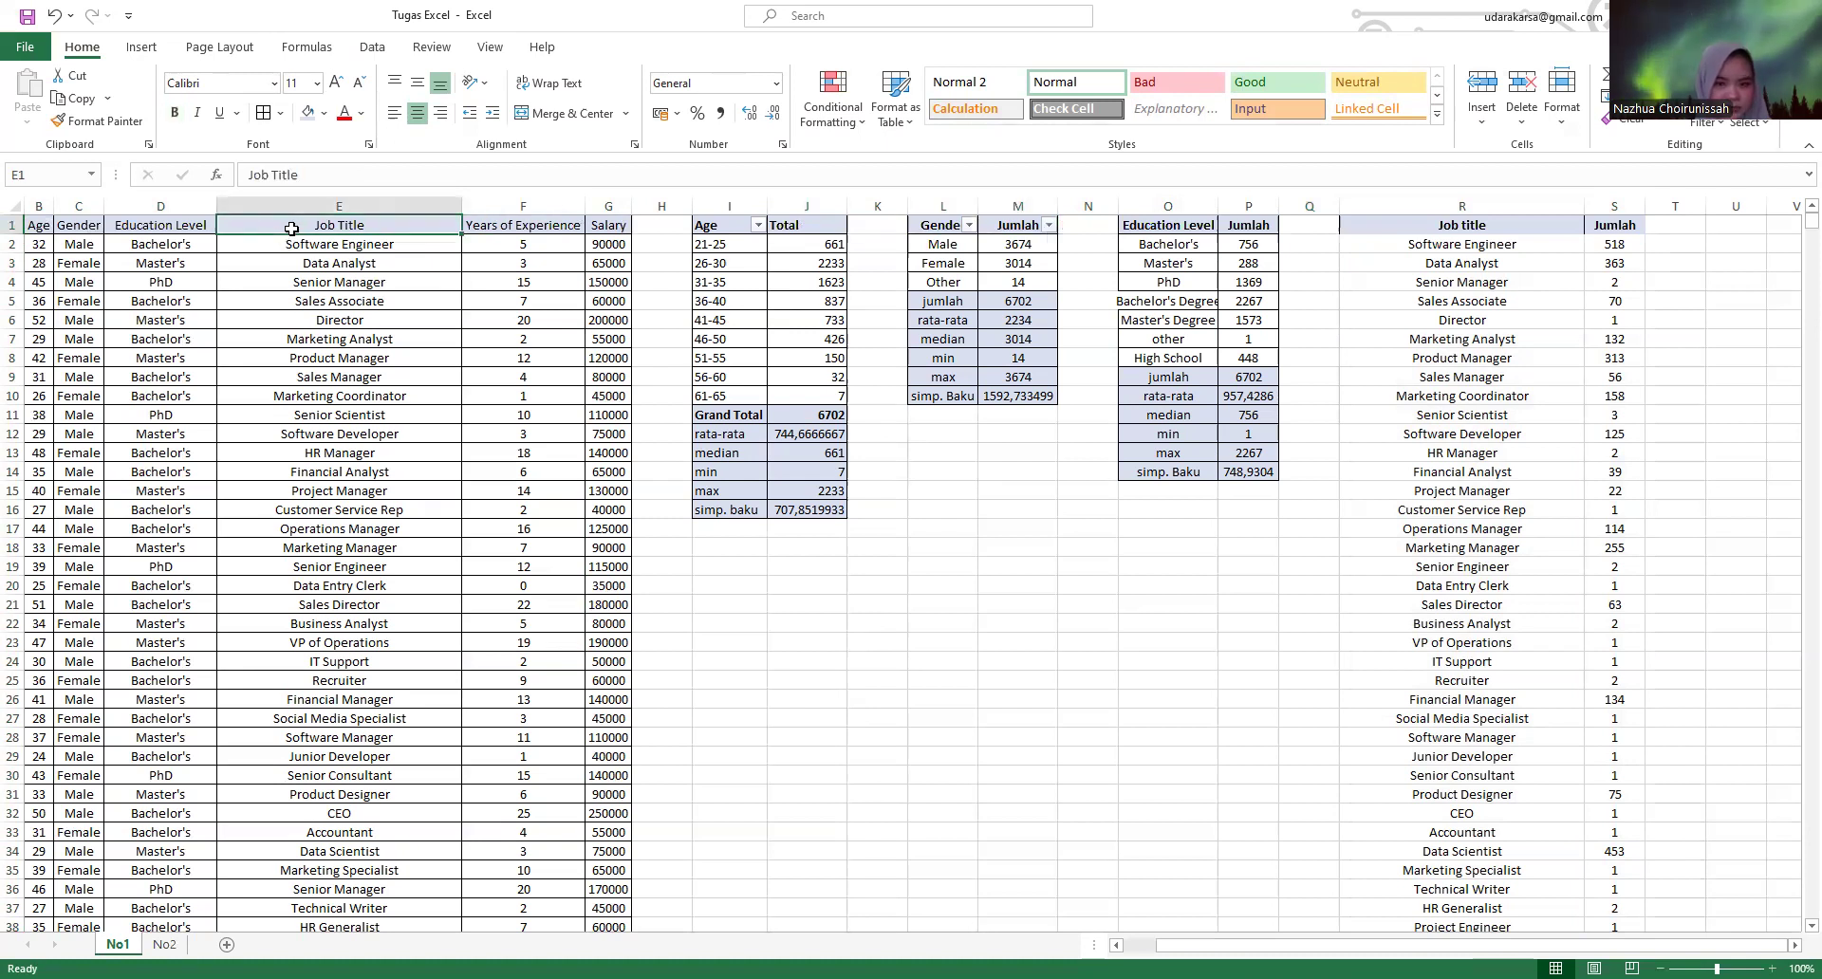
pyautogui.hotkey('ctrl', 'shift', 'l')
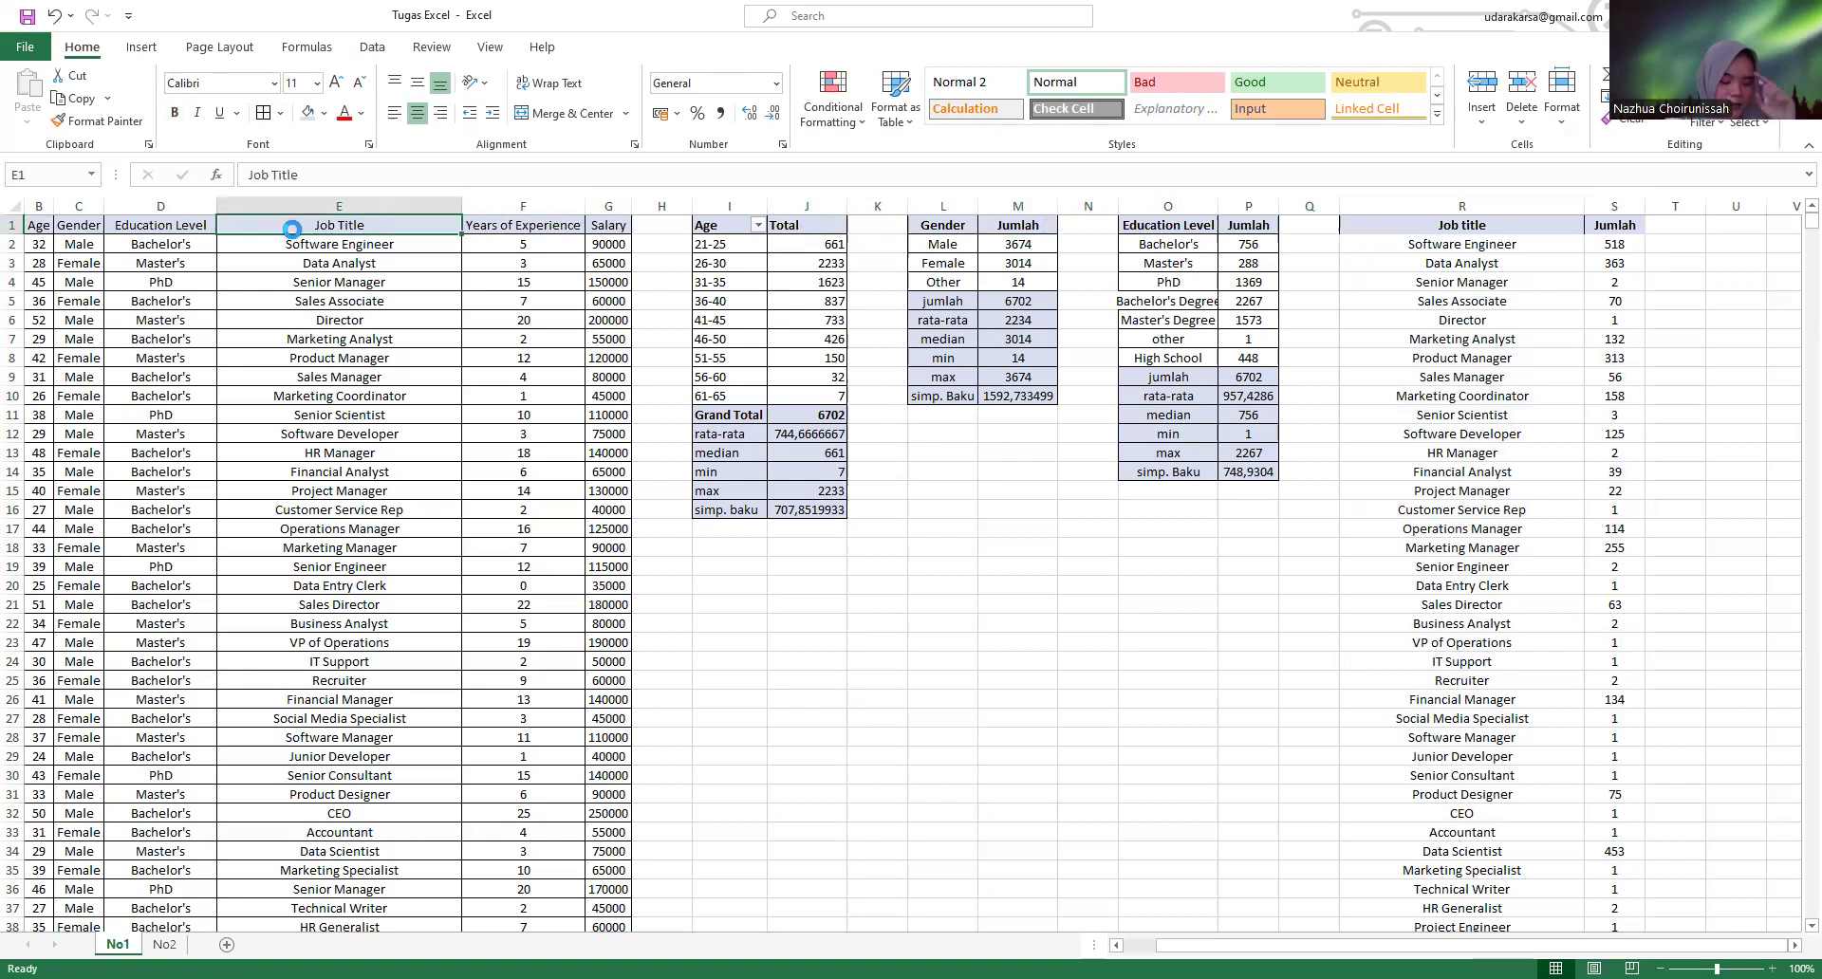
pyautogui.hotkey('ctrl', 'shift', 'l')
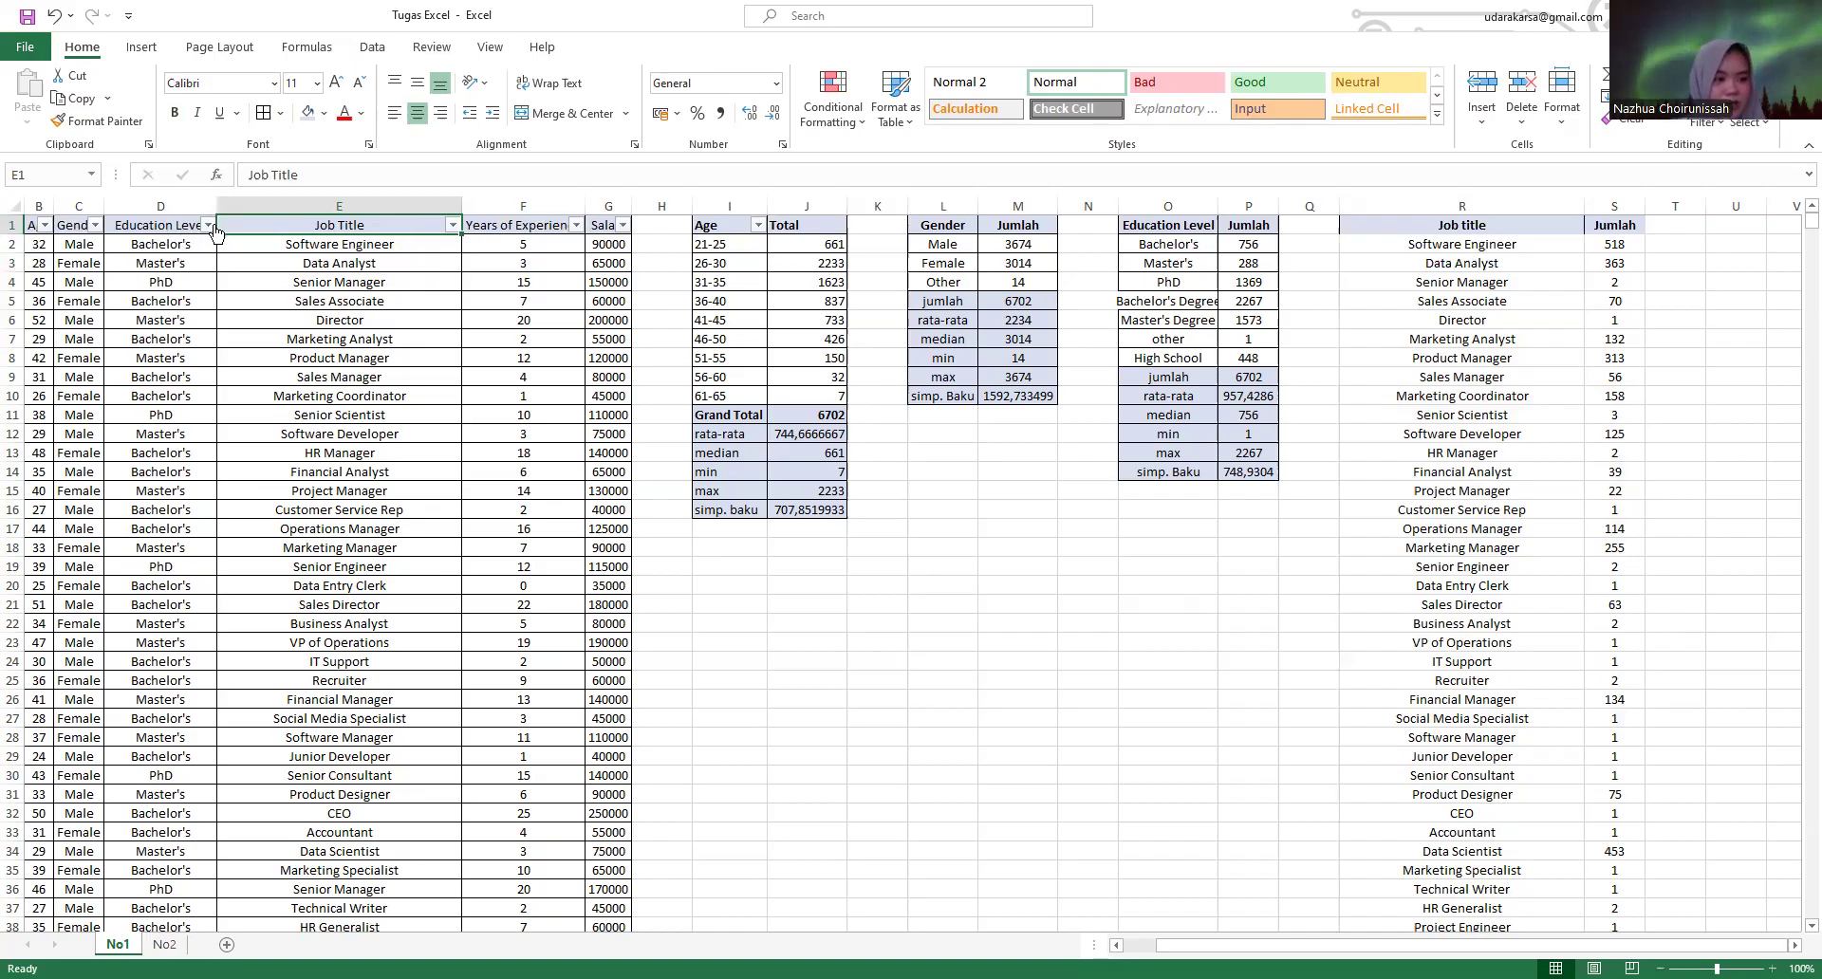
# - Filter the Education Level column of the dataset to show only Bachelor's
pyautogui.click(208, 225)
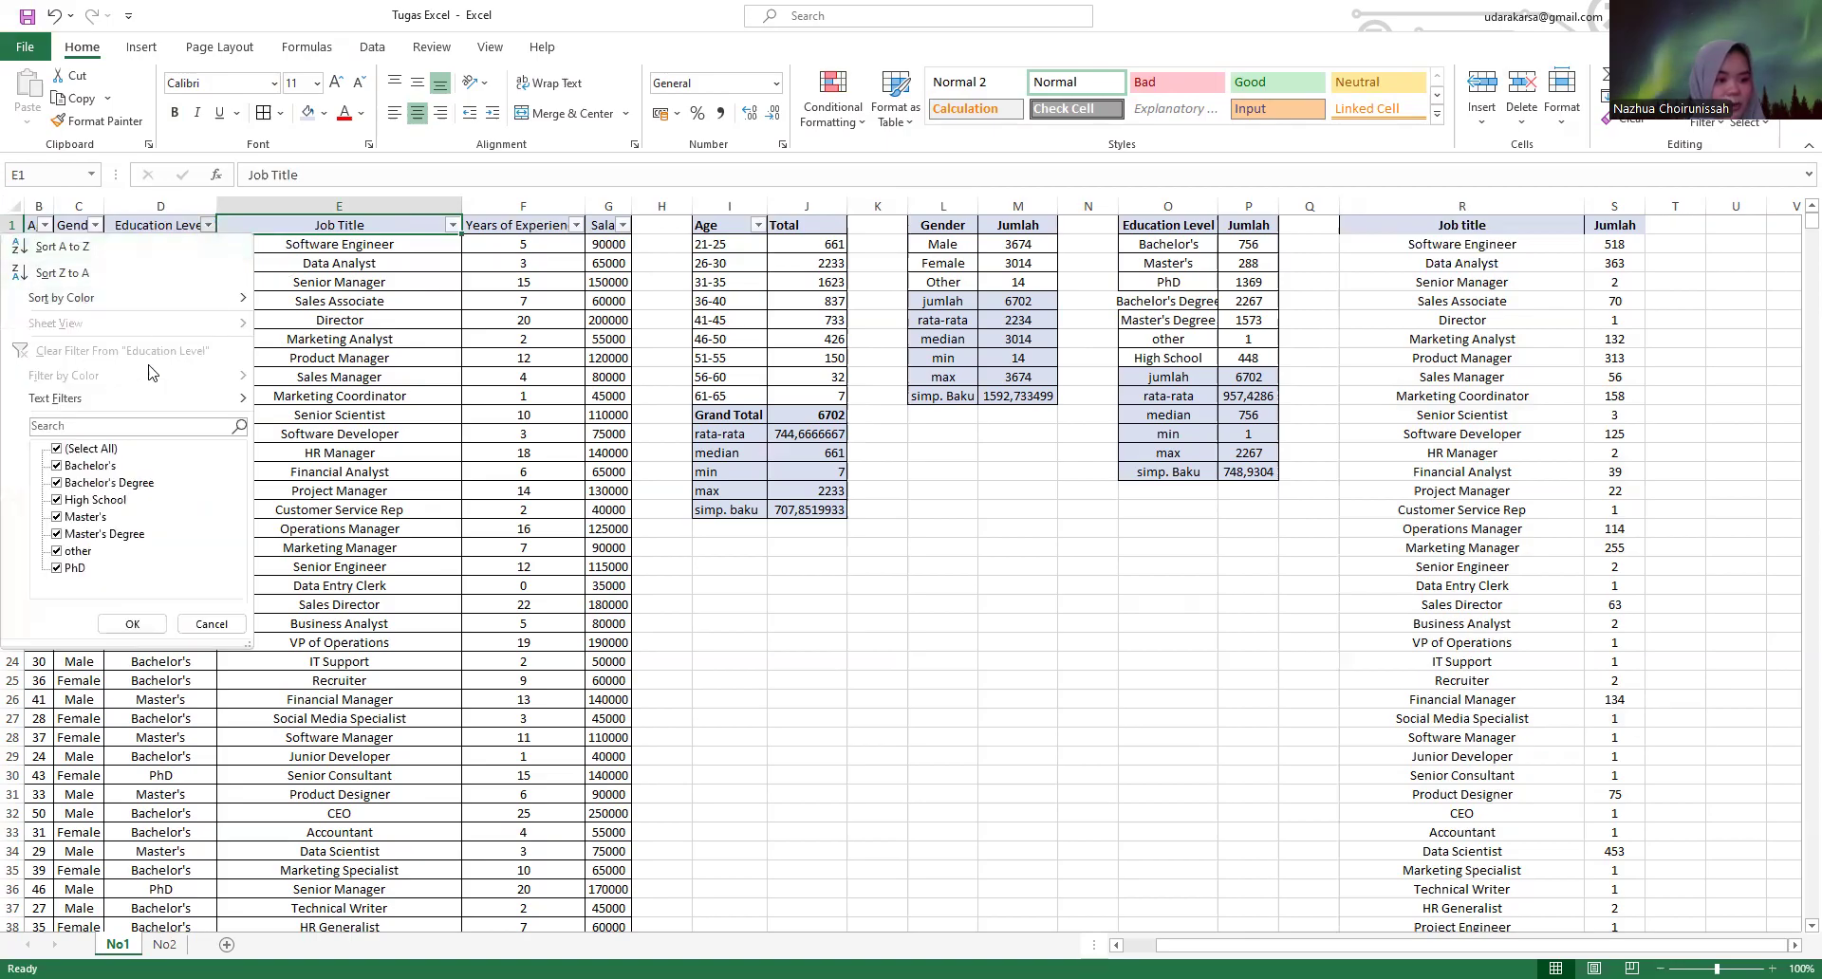
pyautogui.click(57, 448)
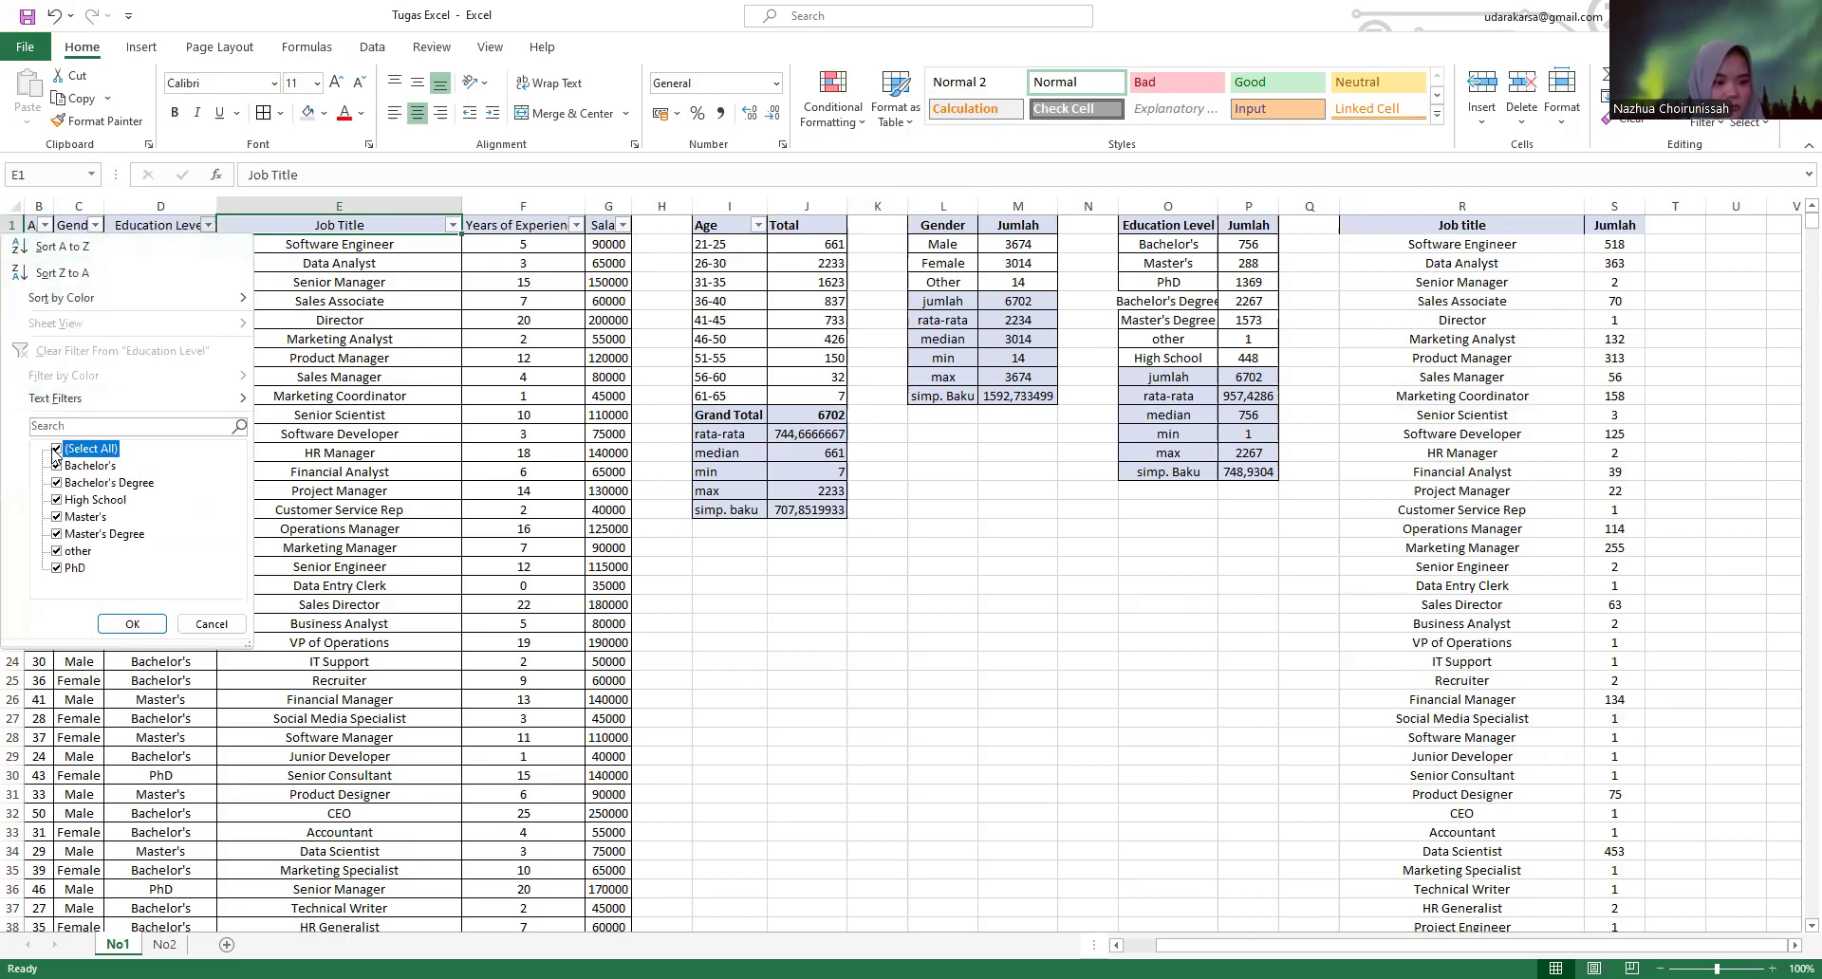
pyautogui.press('space')
pyautogui.click(132, 623)
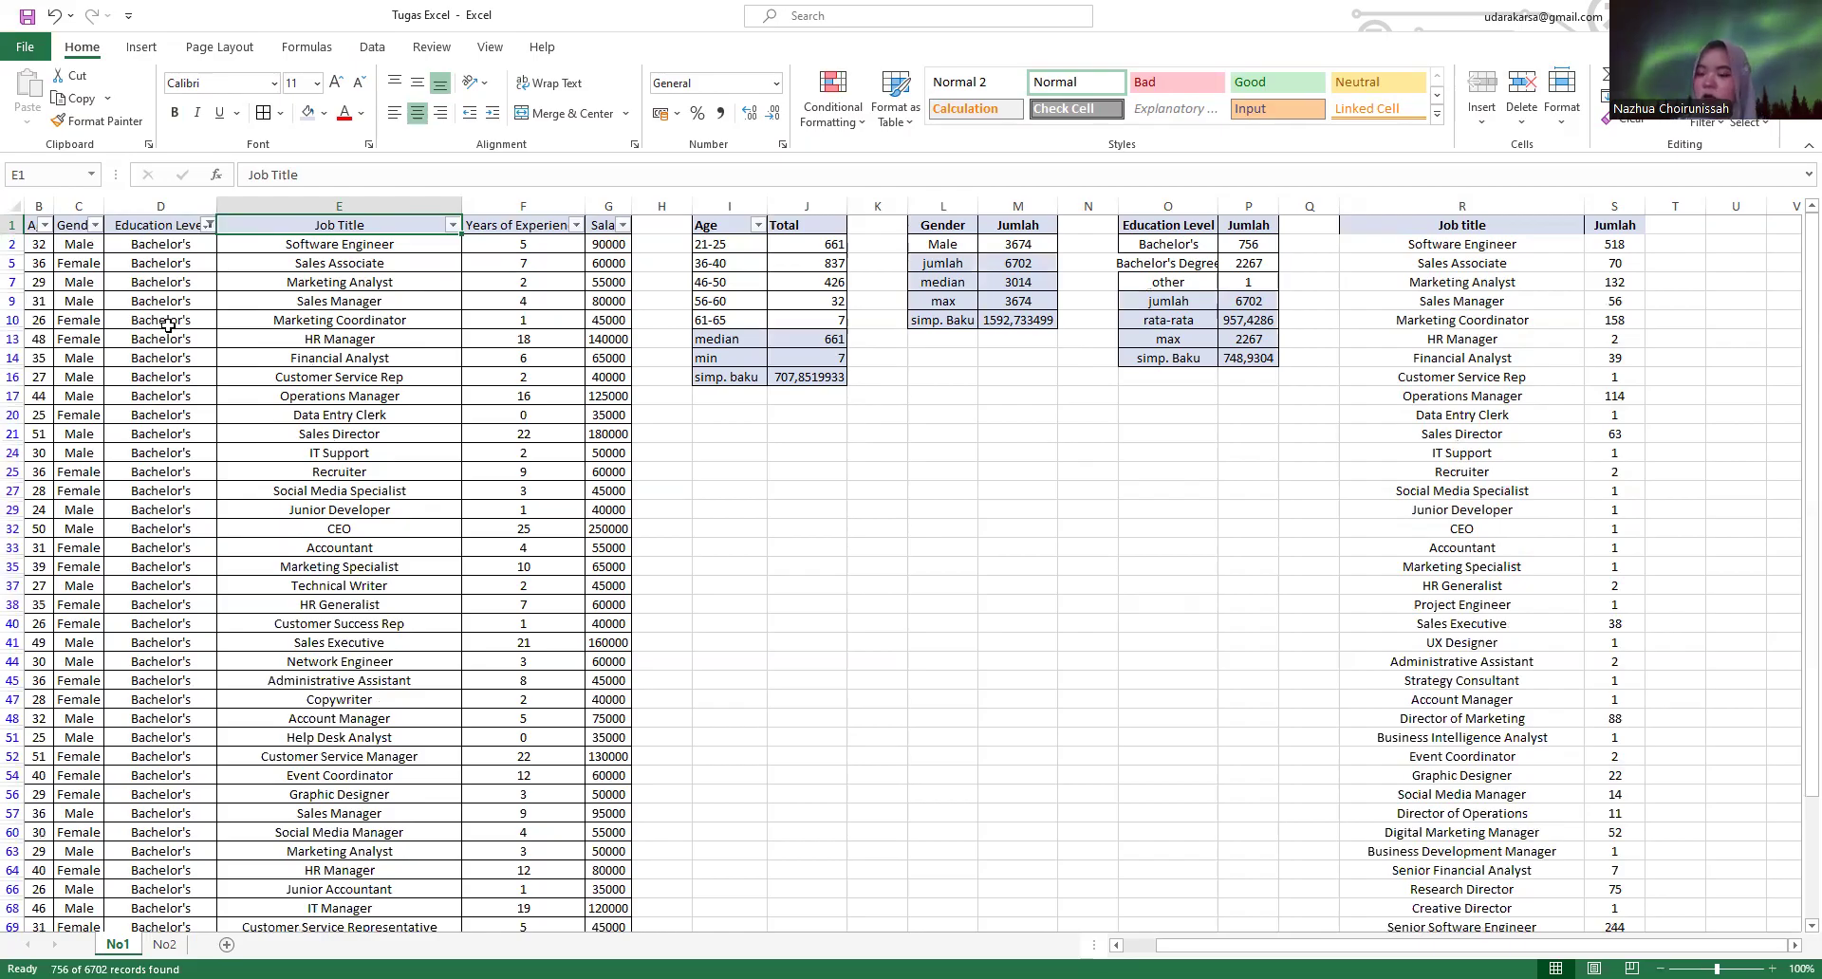
# - Reset the Education Level filter to include all education levels
pyautogui.click(209, 225)
pyautogui.click(57, 449)
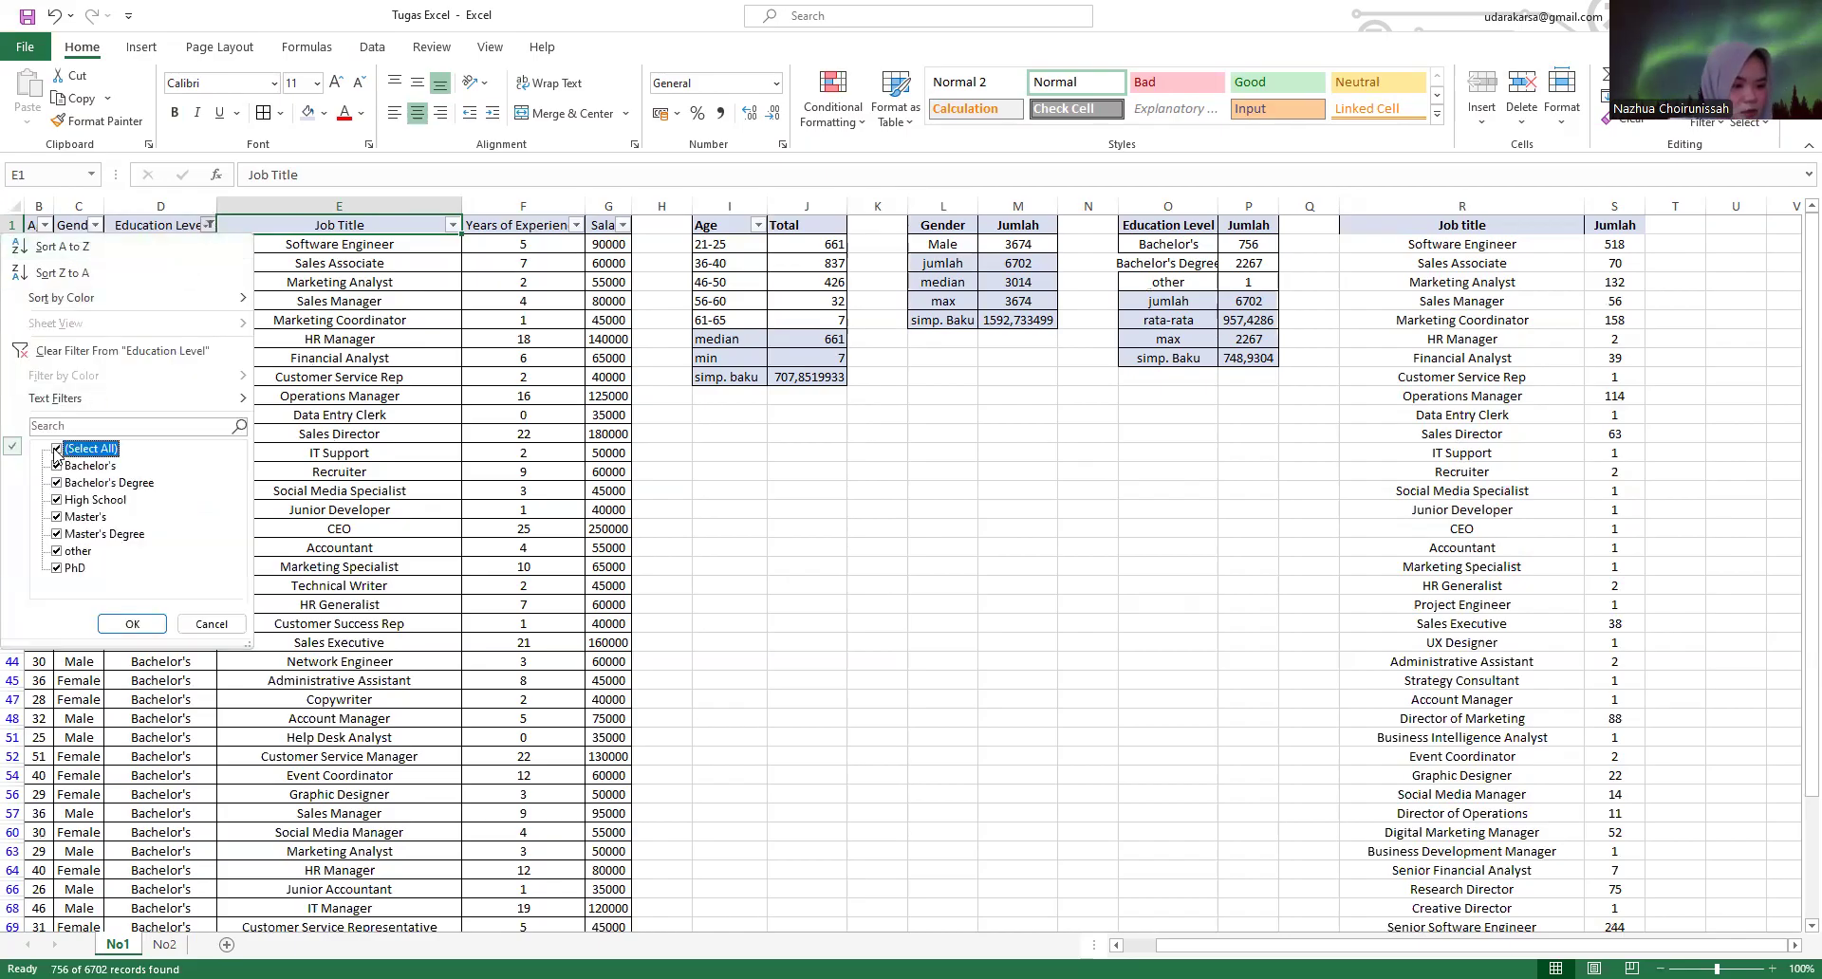
pyautogui.click(124, 623)
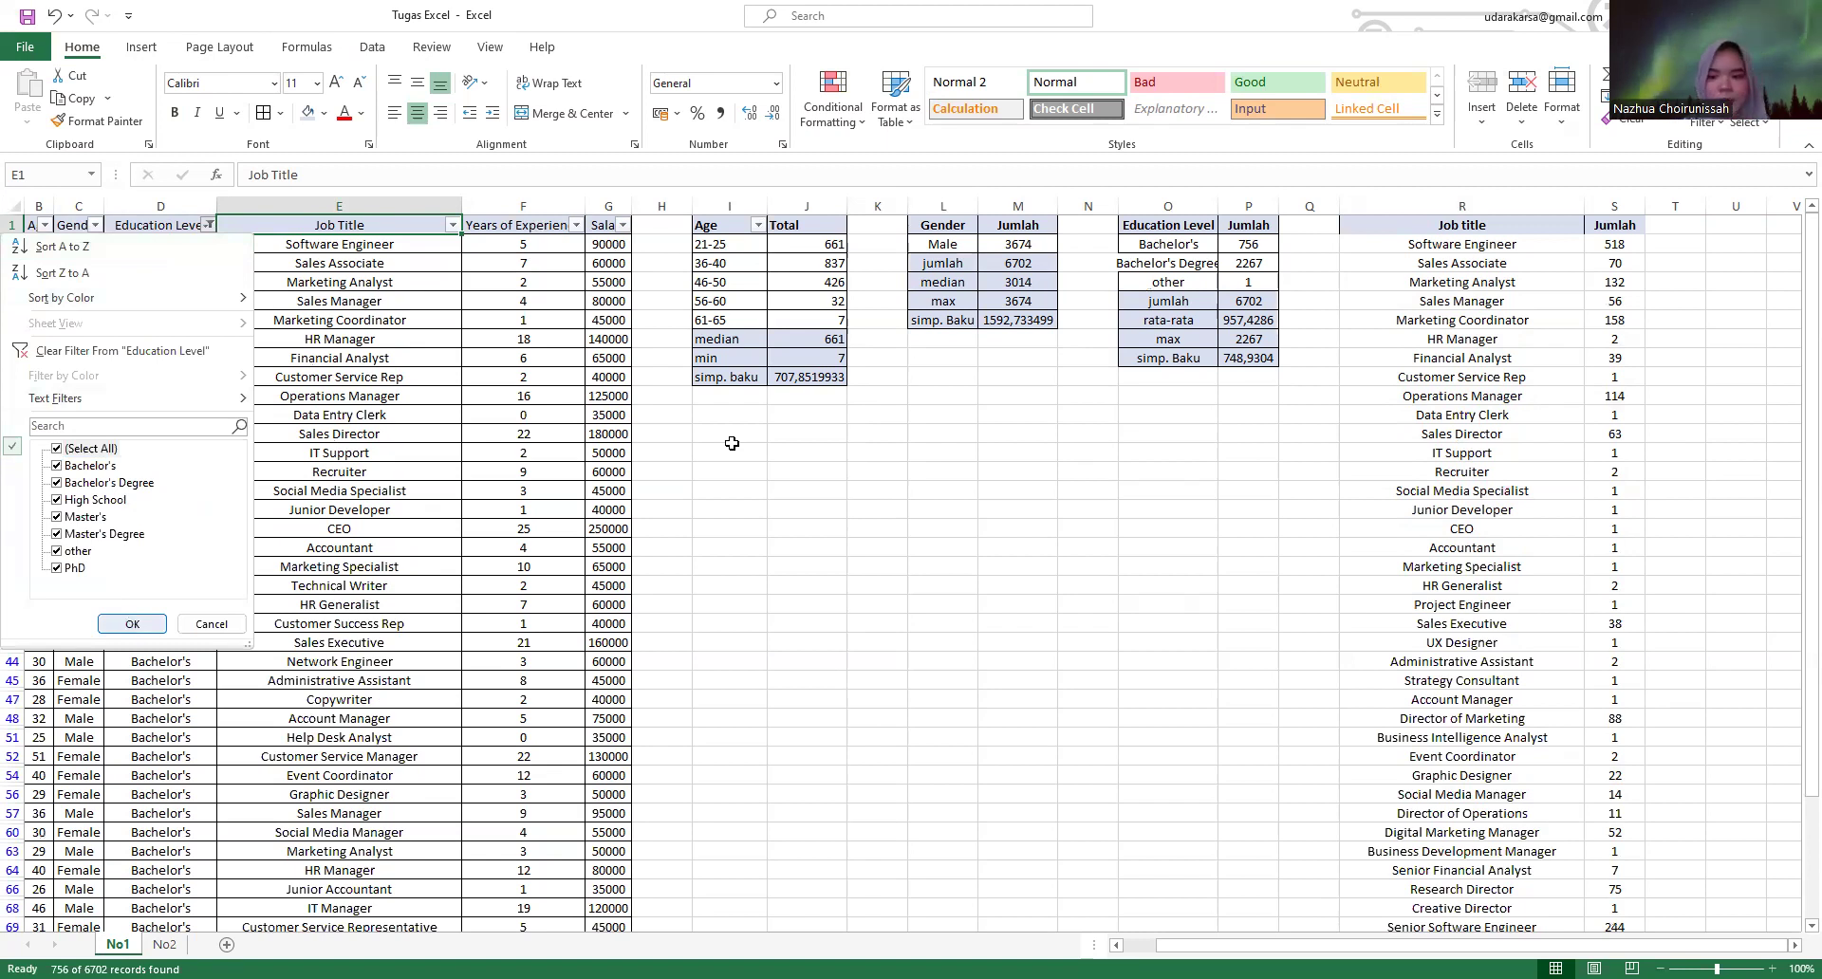
# - Apply all borders to the whole Job title frequency table, R1:S199
pyautogui.click(1362, 227)
pyautogui.moveTo(1362, 227); pyautogui.dragTo(1639, 224)
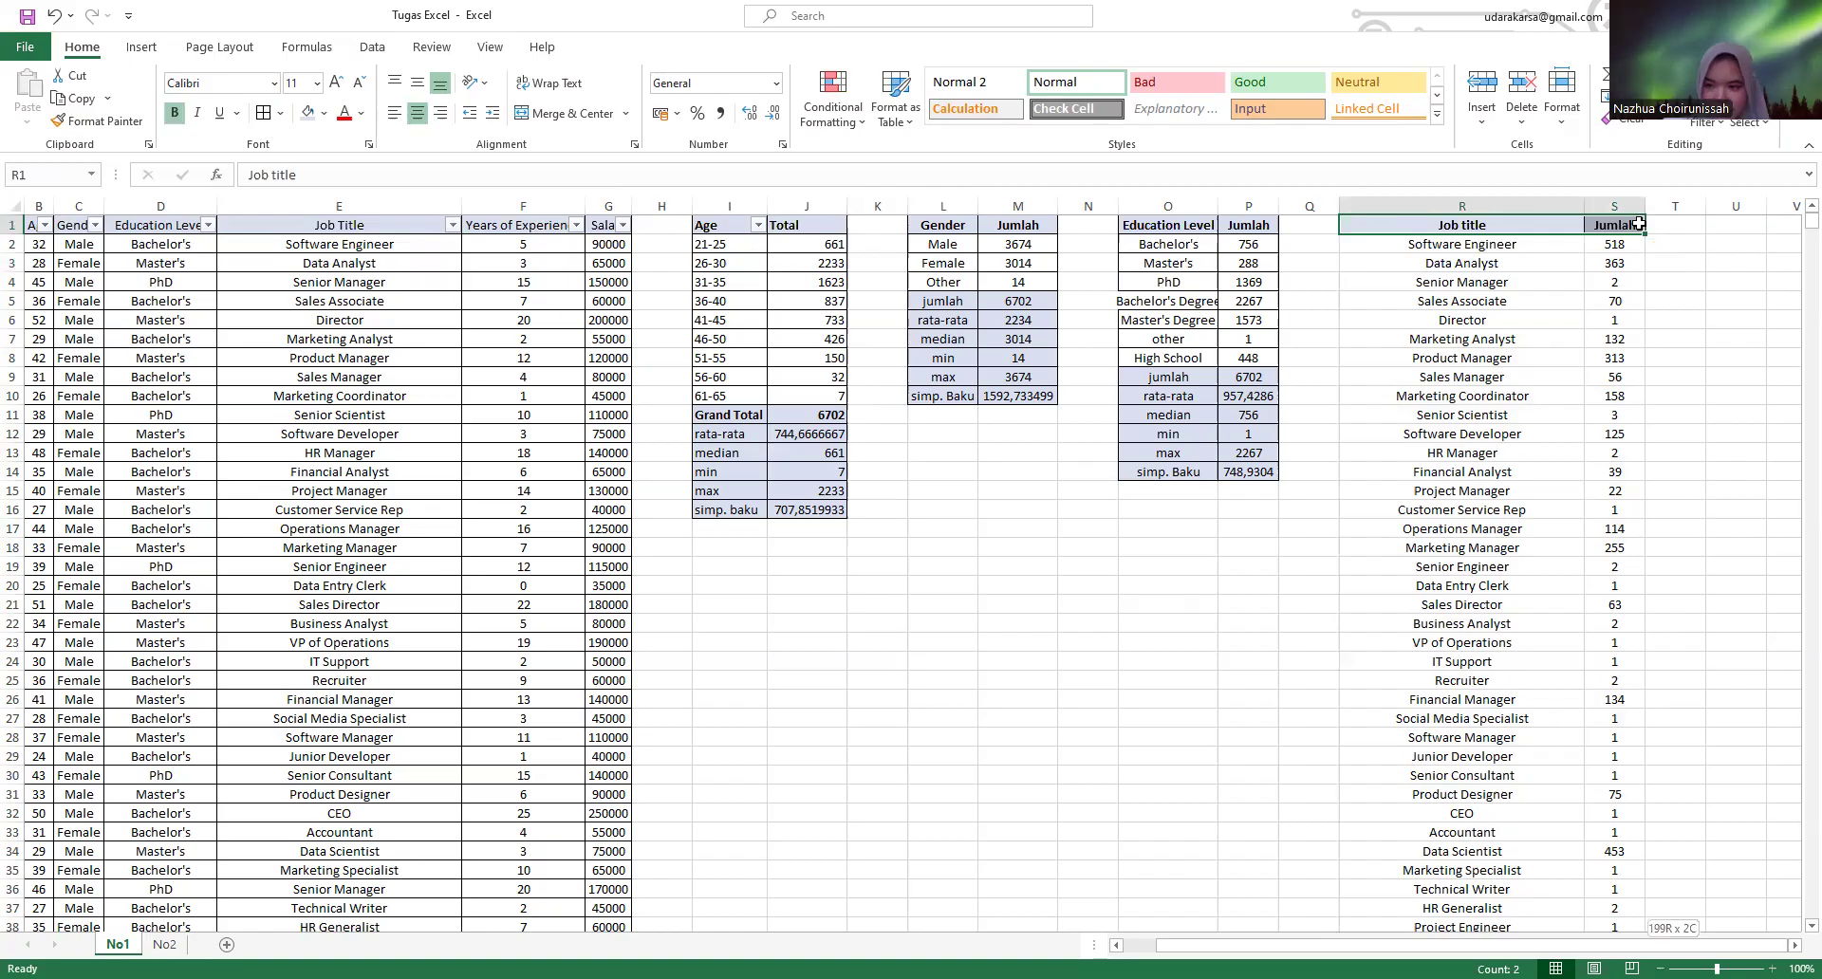
pyautogui.hotkey('ctrl', 'shift', 'Down')
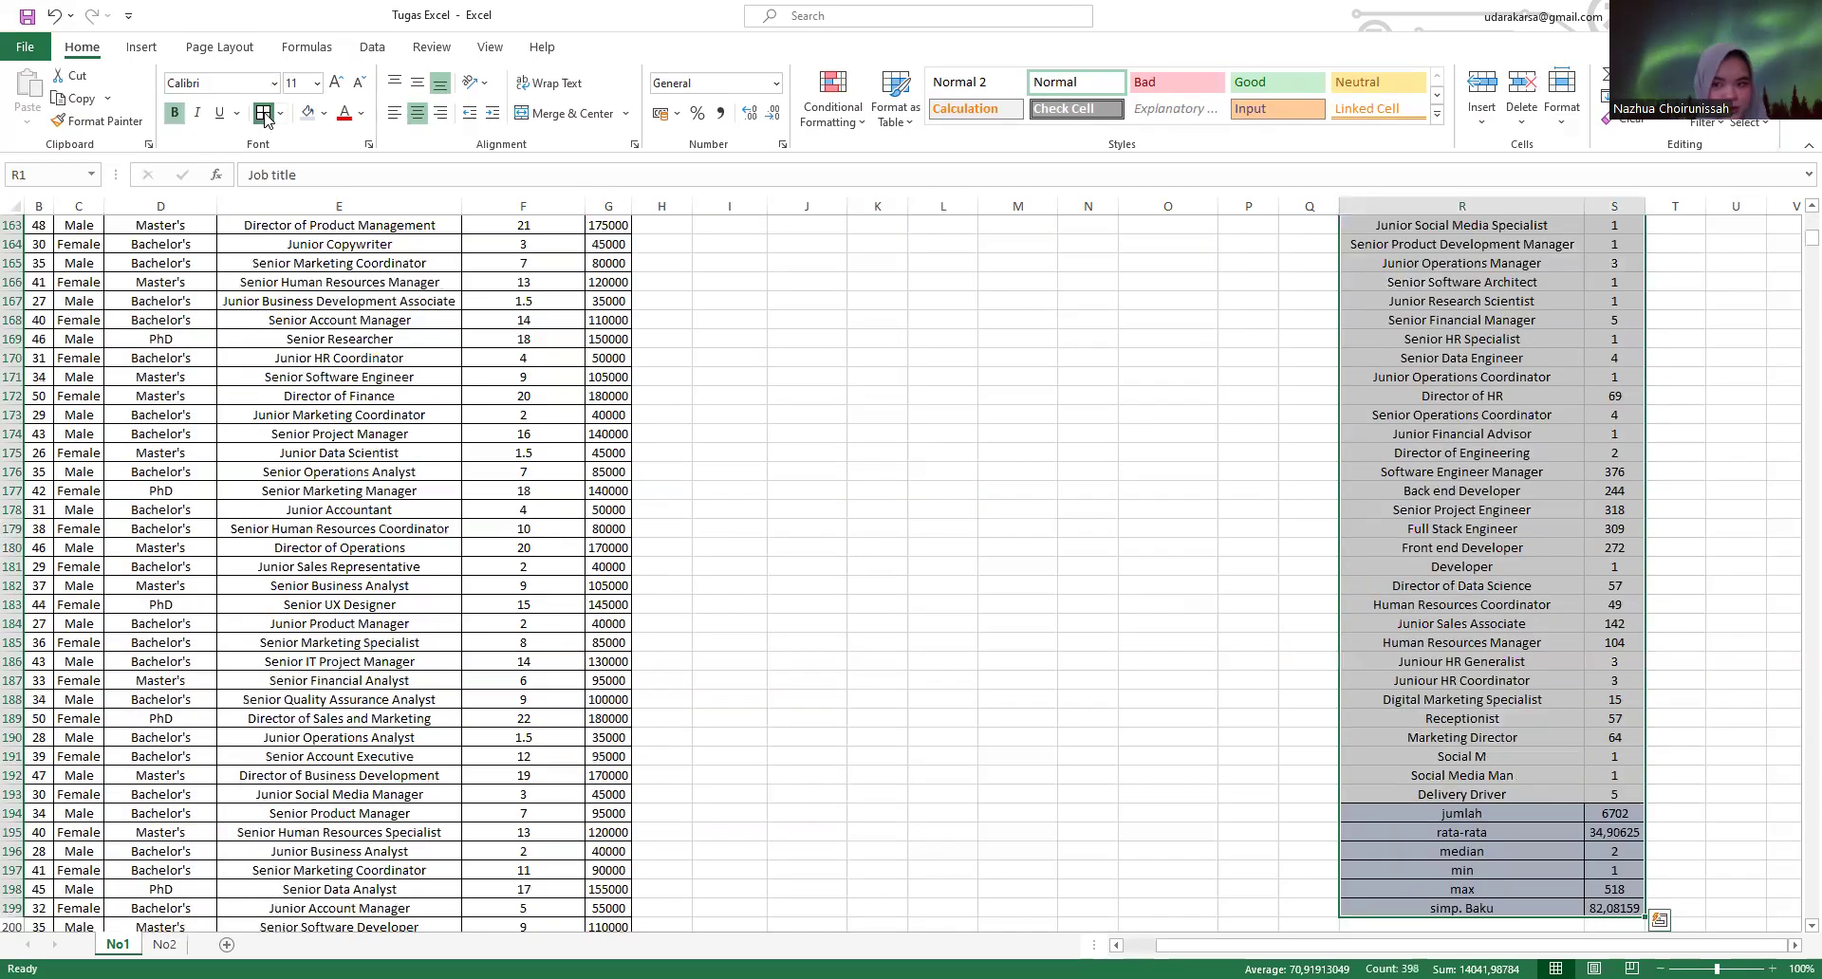
pyautogui.click(264, 113)
pyautogui.hotkey('ctrl', 'BackSpace')
pyautogui.click(1252, 533)
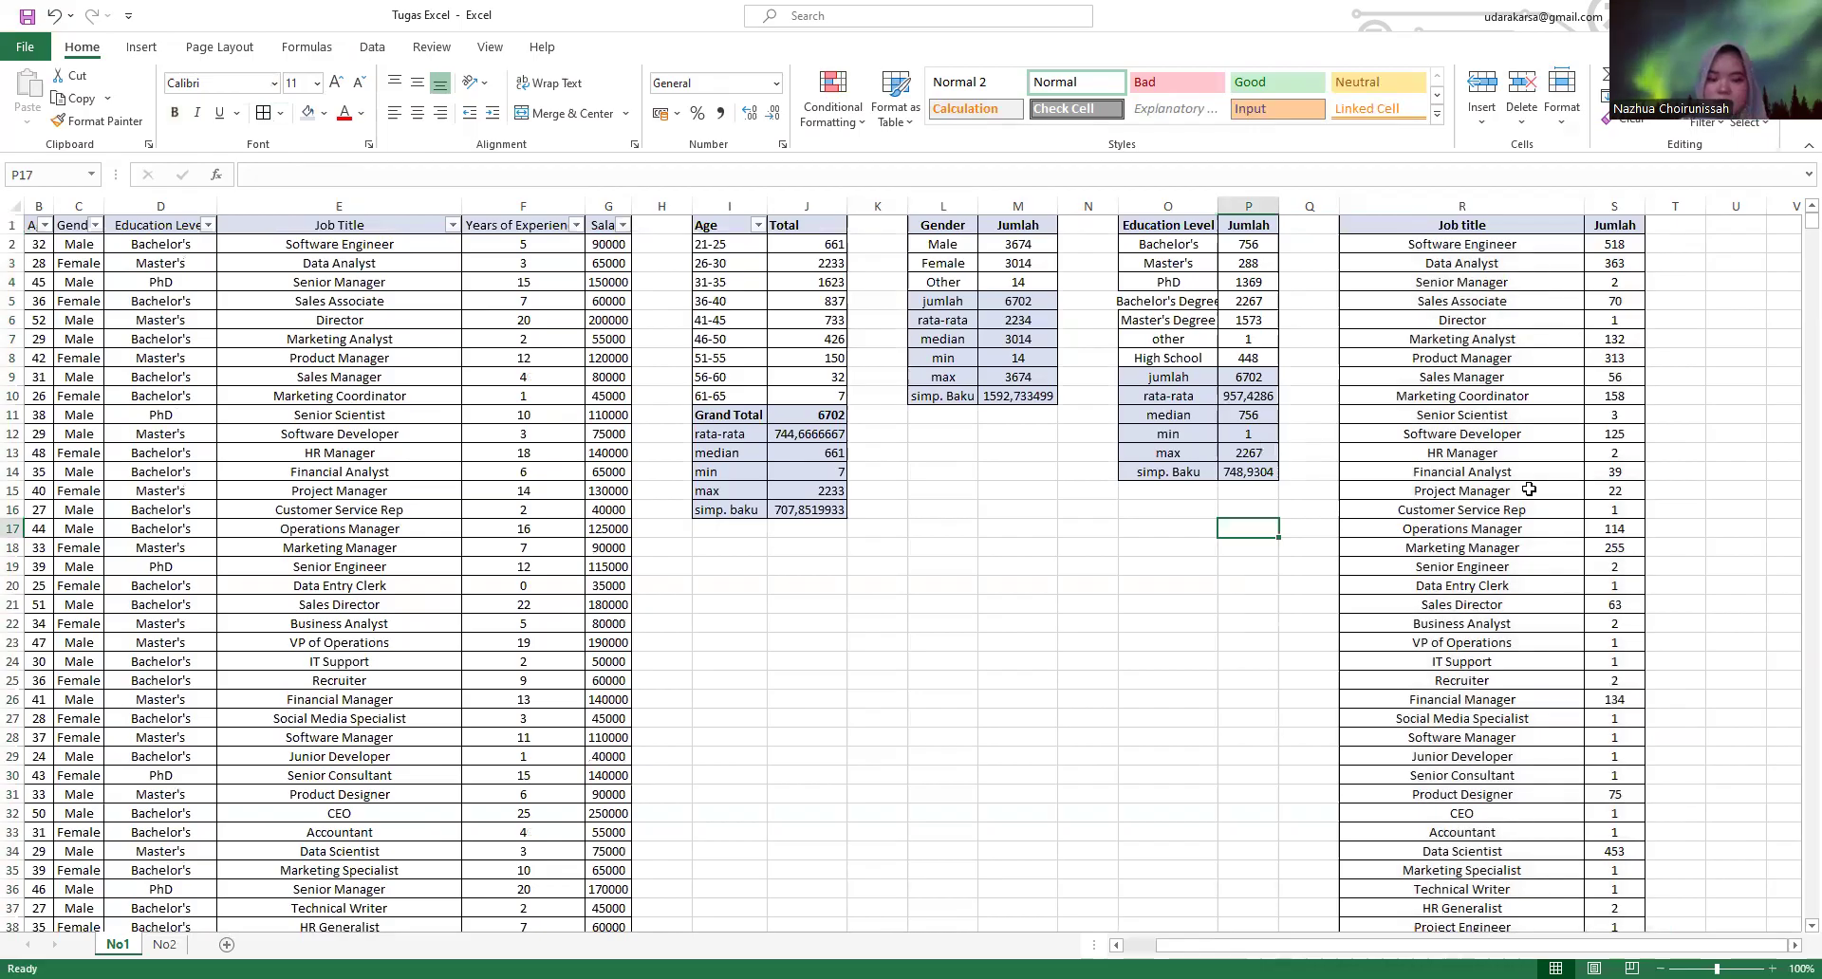
# - Insert a Clustered Column chart from the age groups and their totals in I1:J10
pyautogui.scroll(-2, 833, 626)
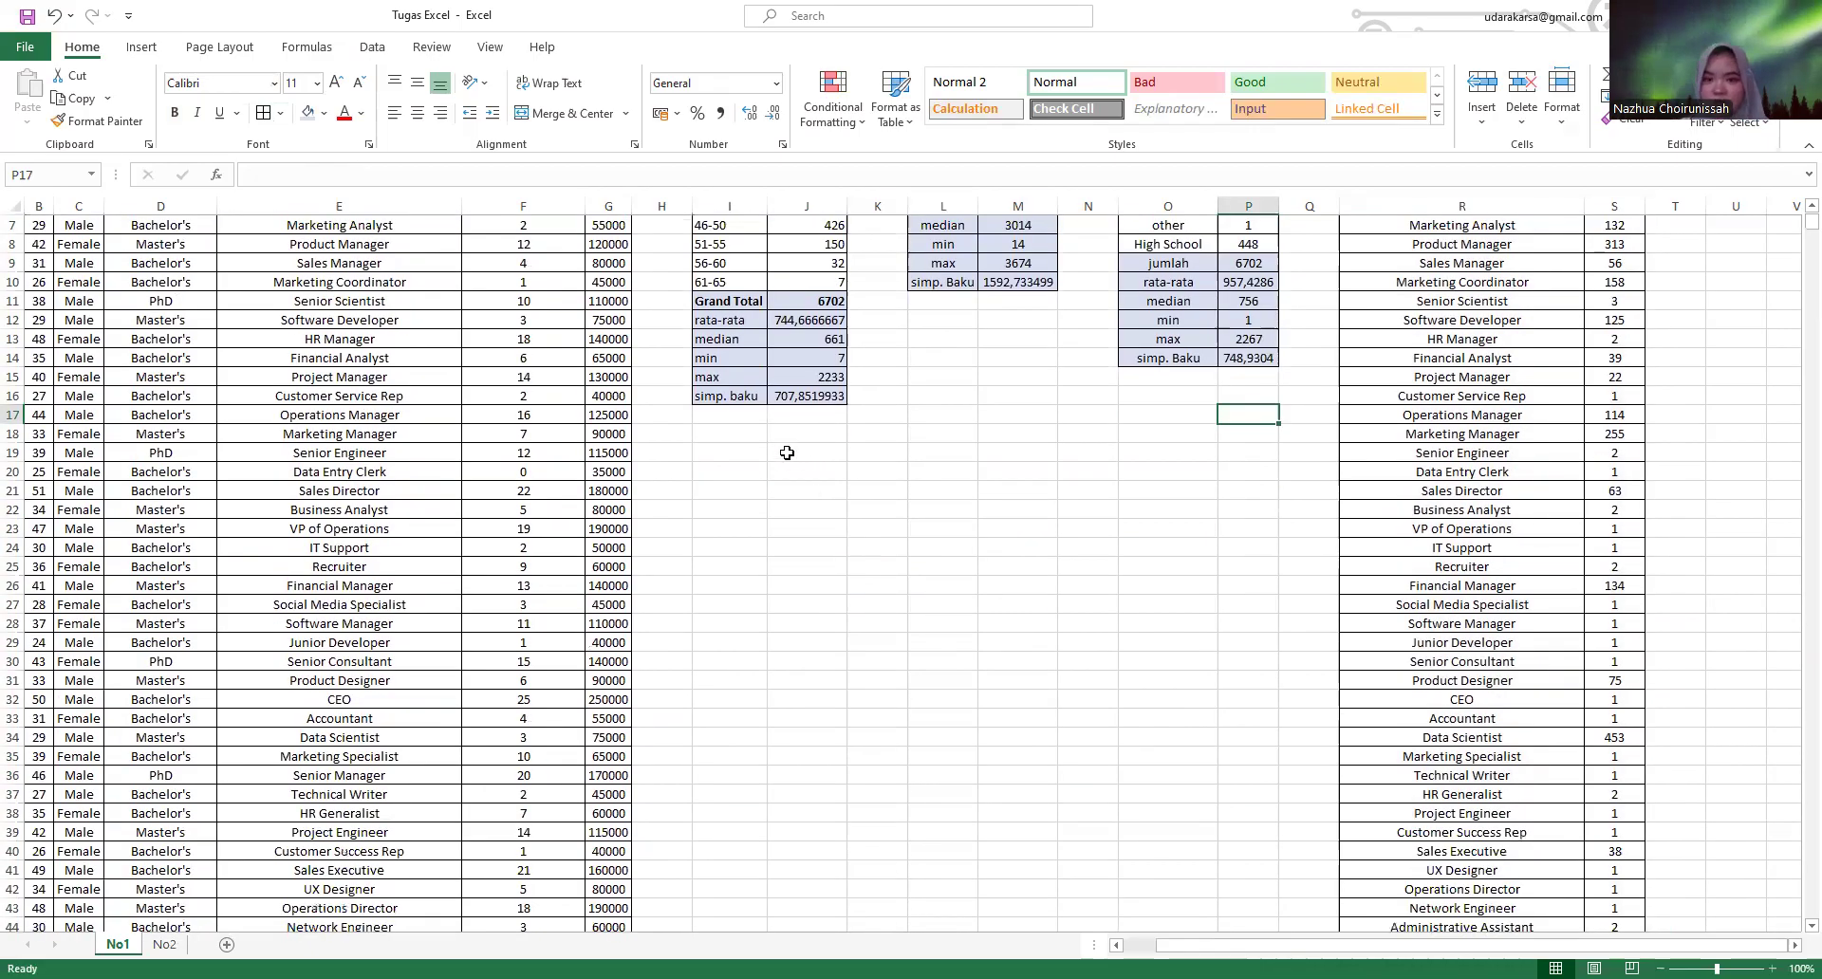
pyautogui.click(722, 453)
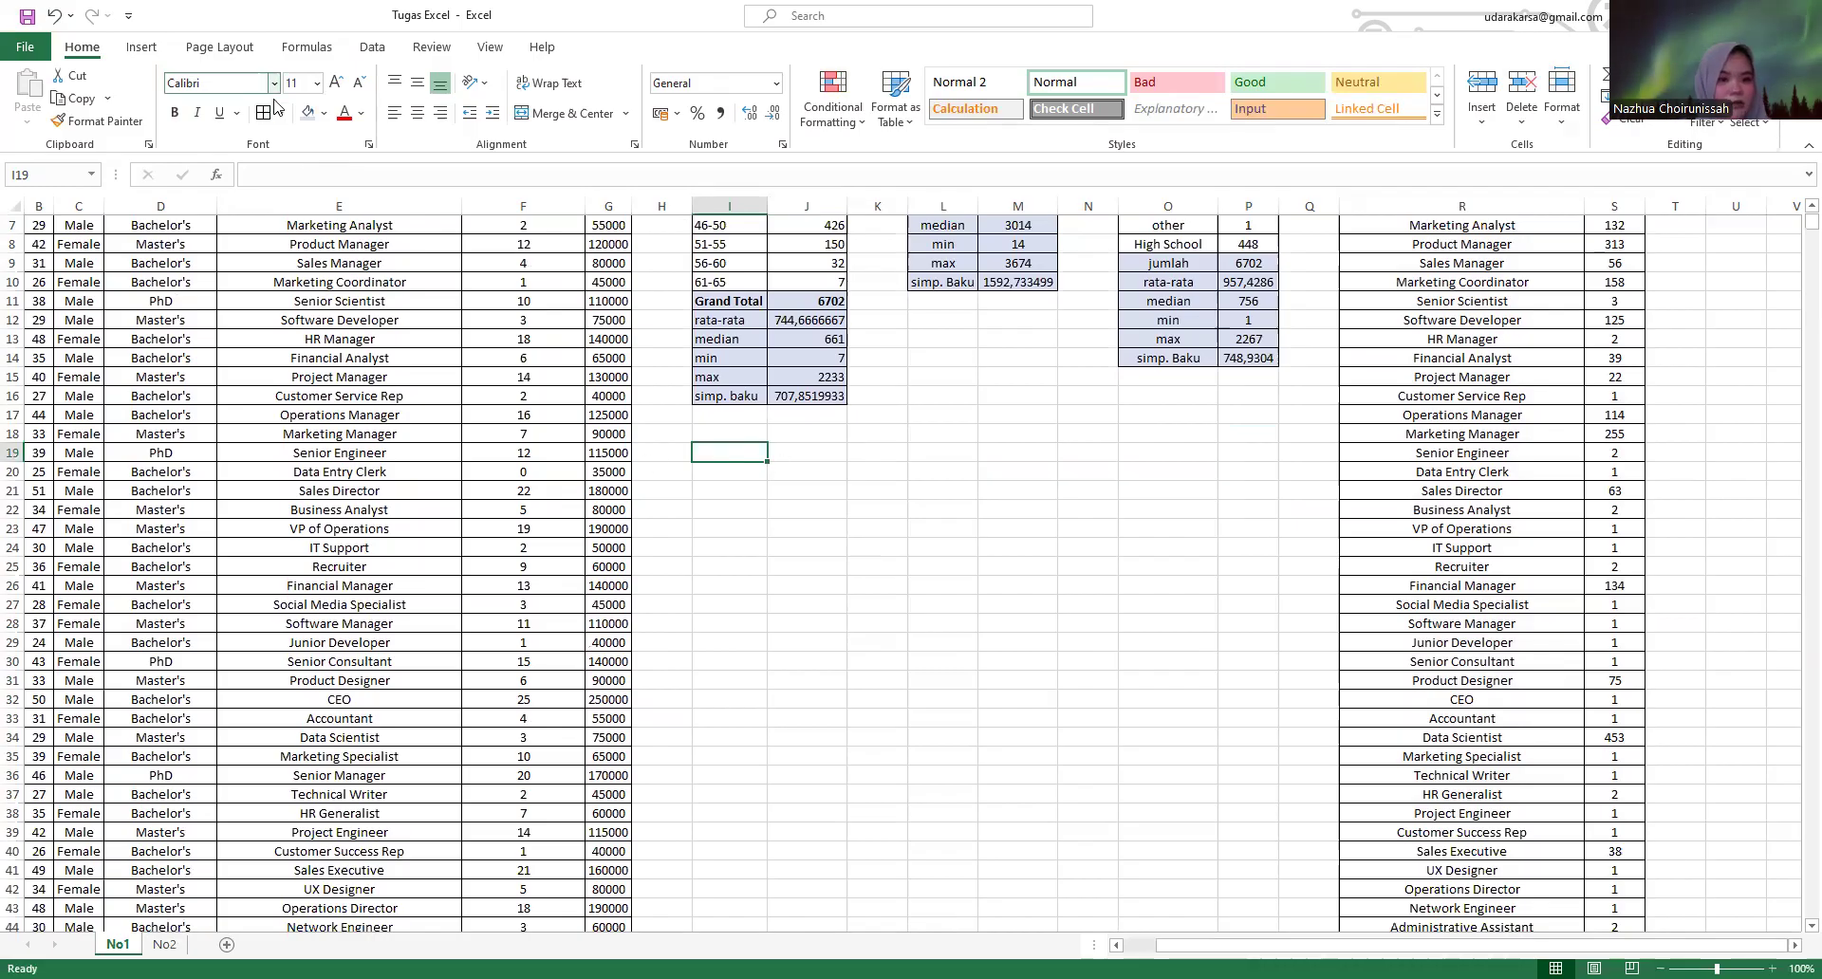
pyautogui.scroll(2, 798, 452)
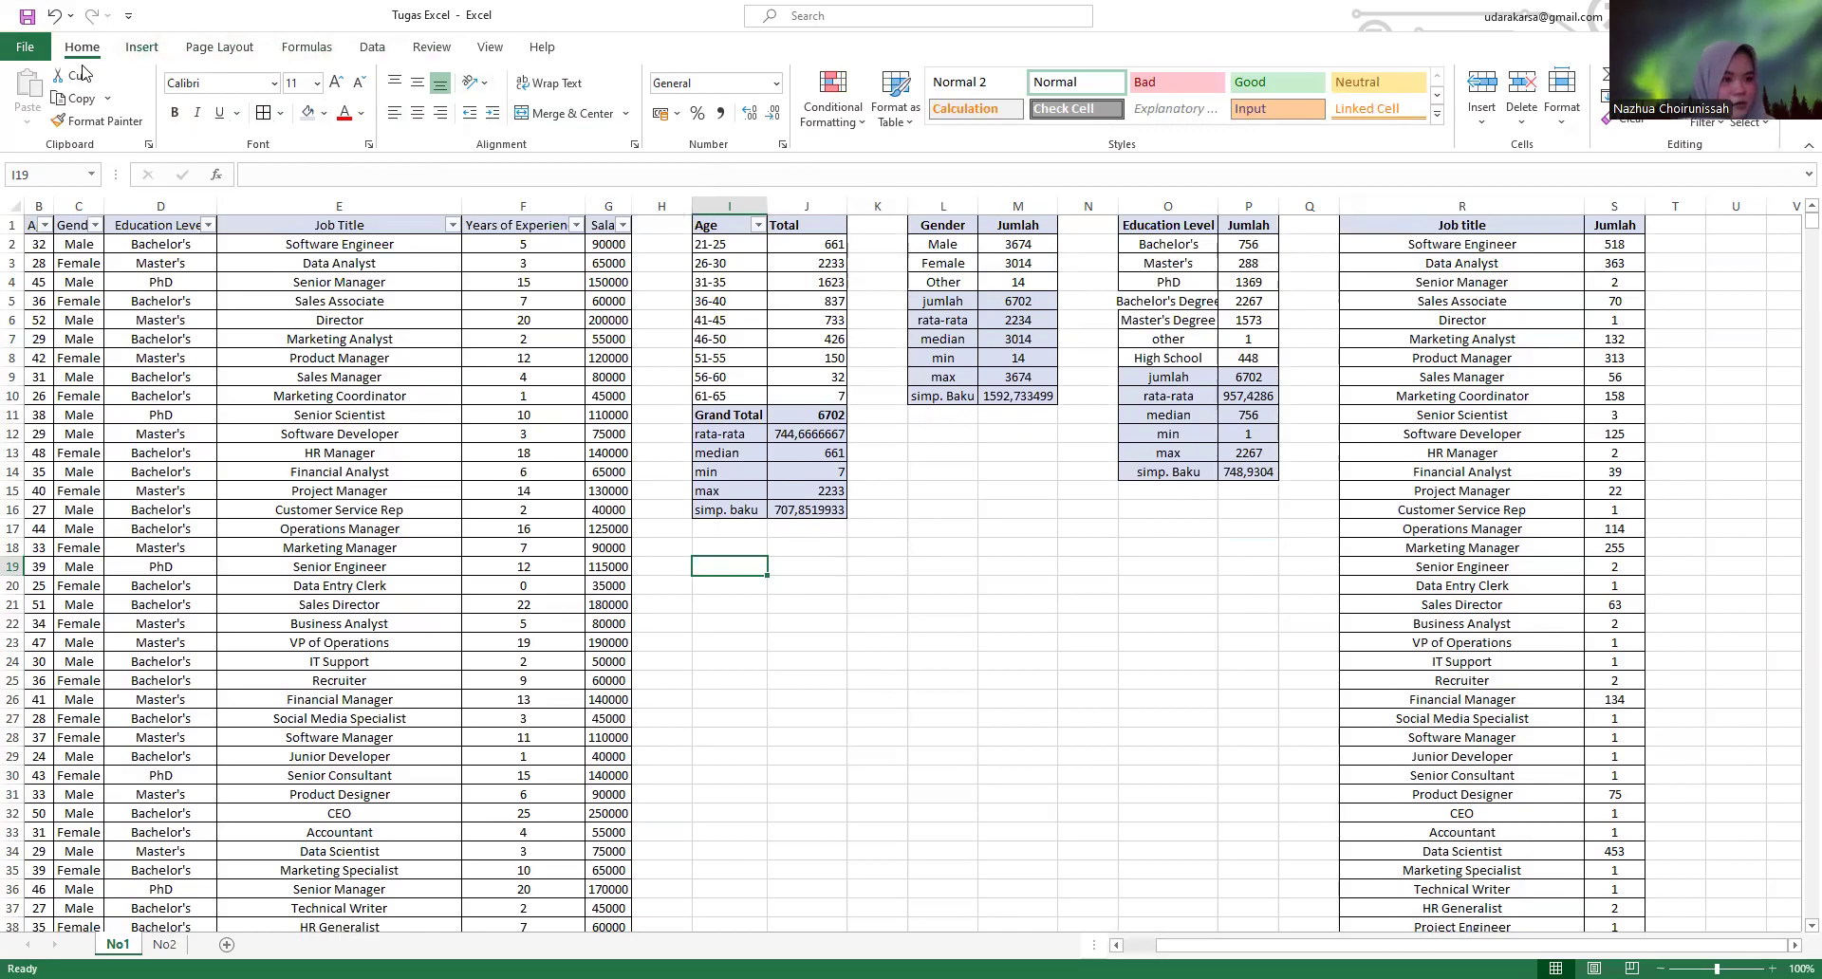
pyautogui.click(141, 48)
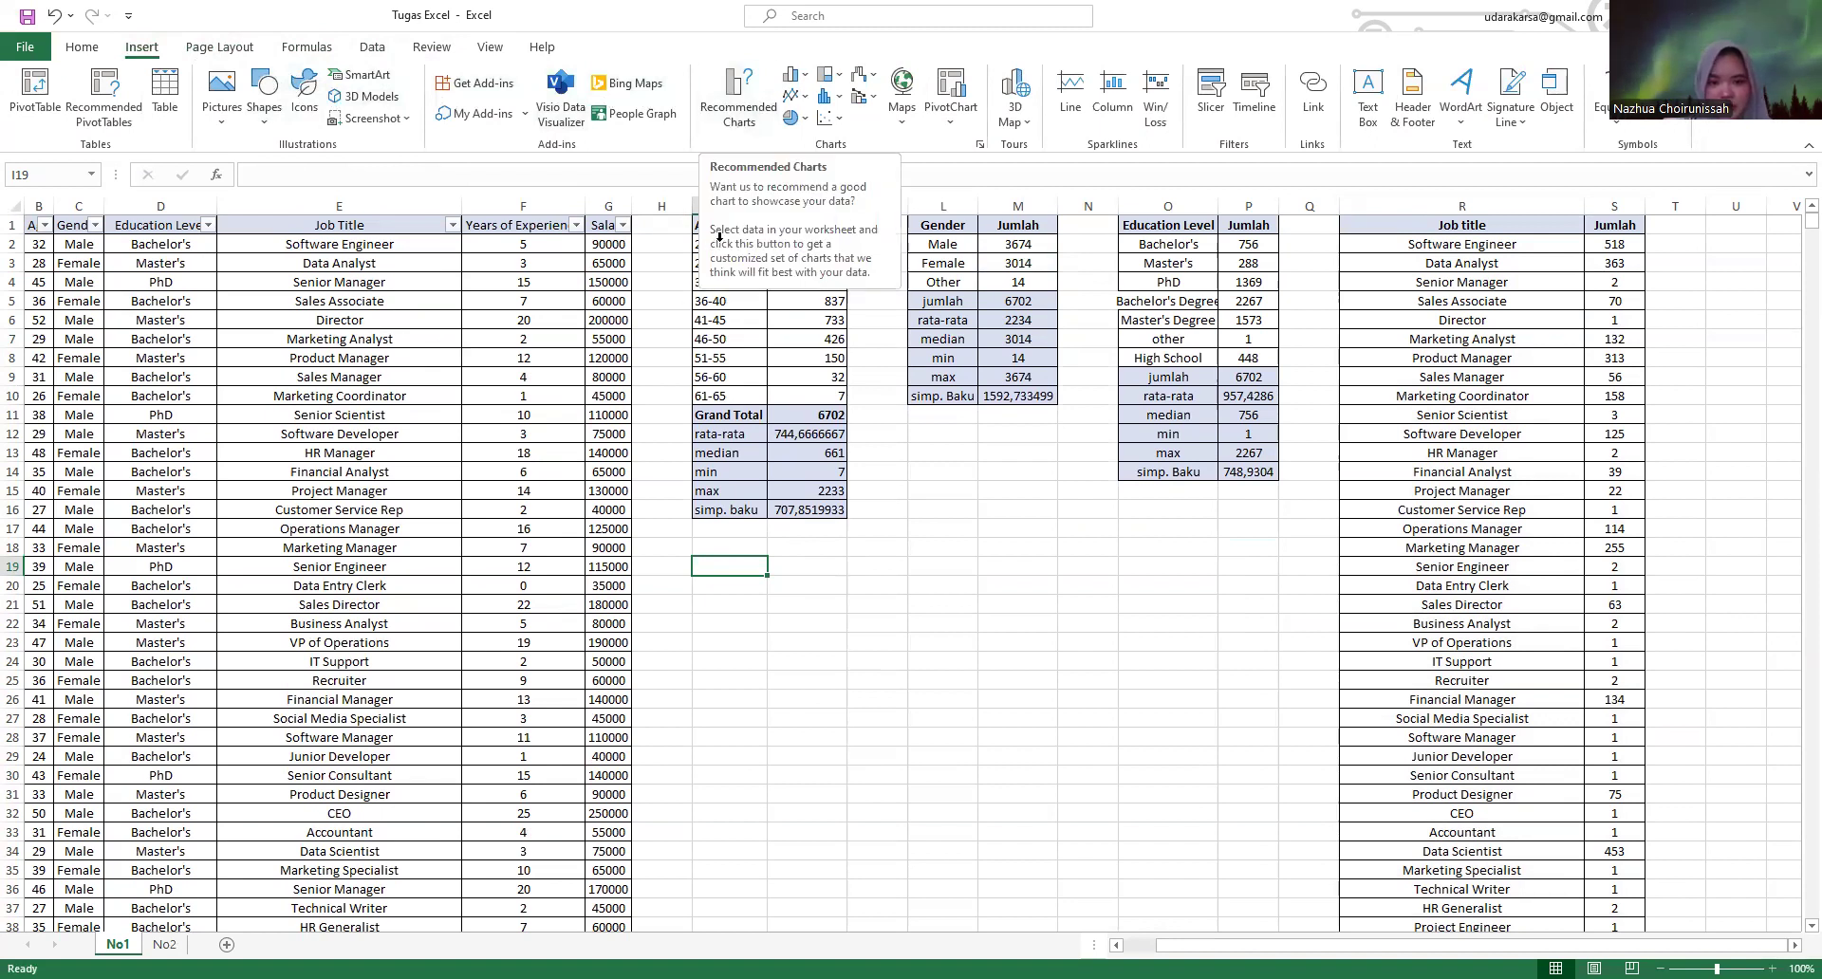
pyautogui.moveTo(716, 226); pyautogui.dragTo(804, 374)
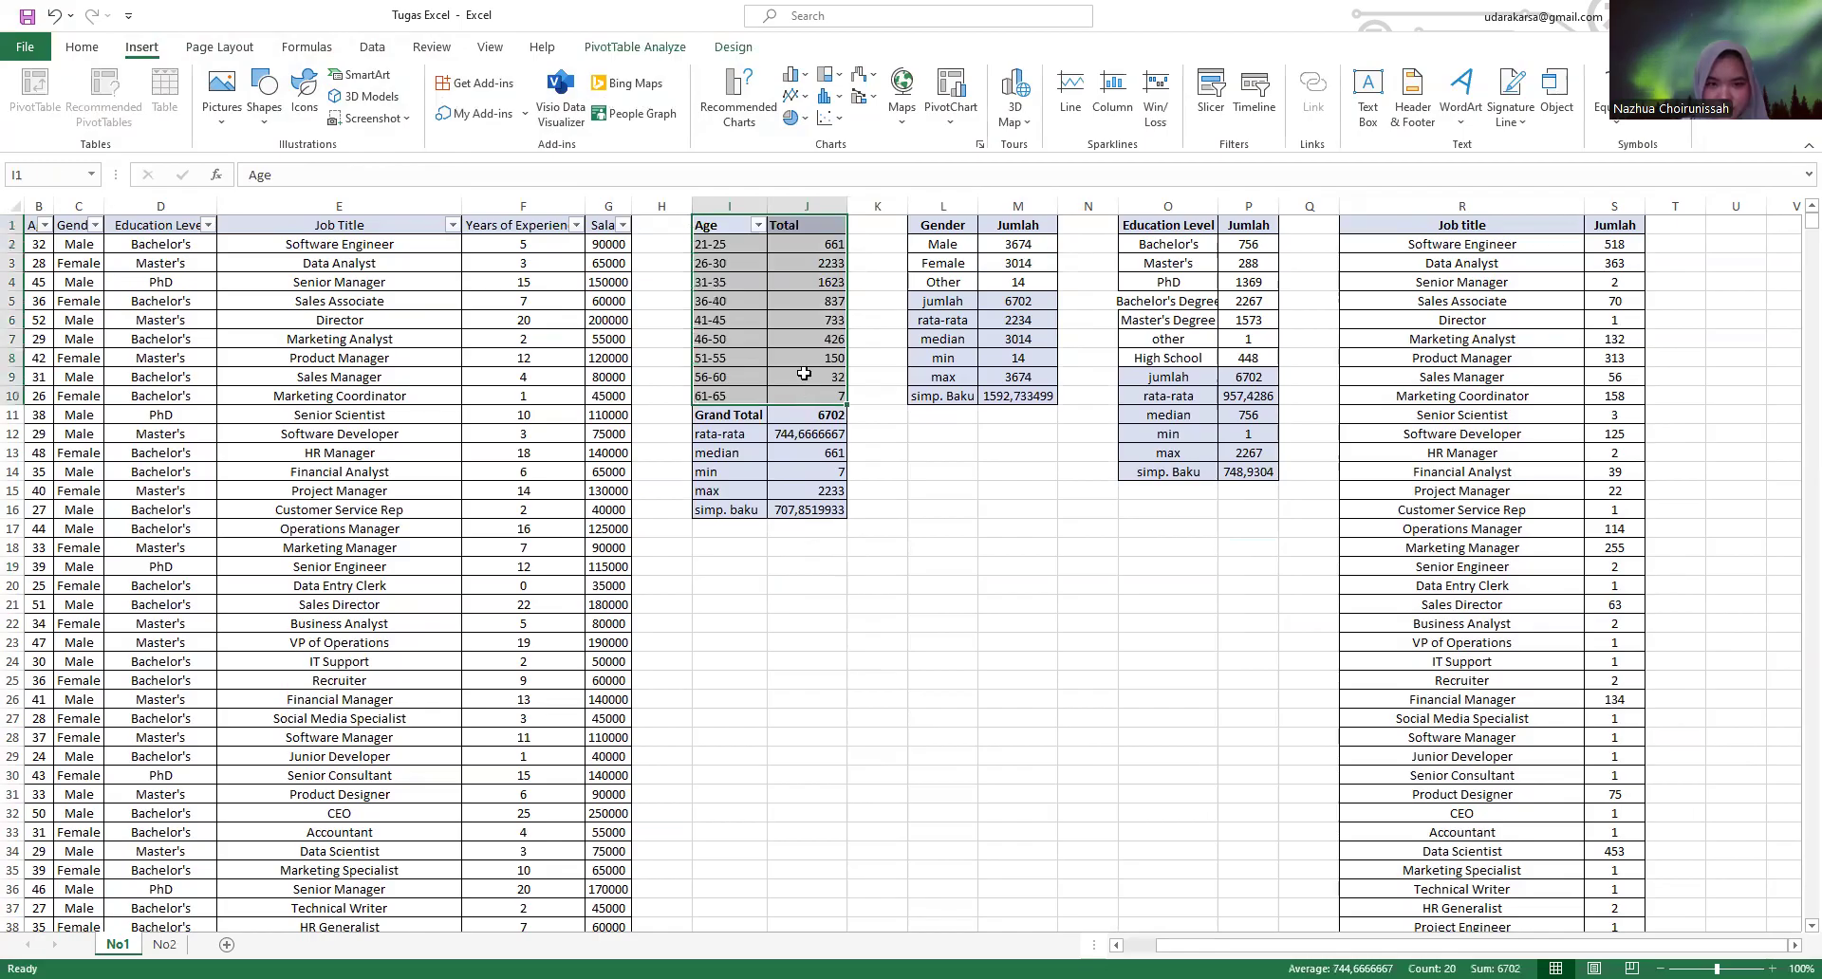
pyautogui.click(732, 104)
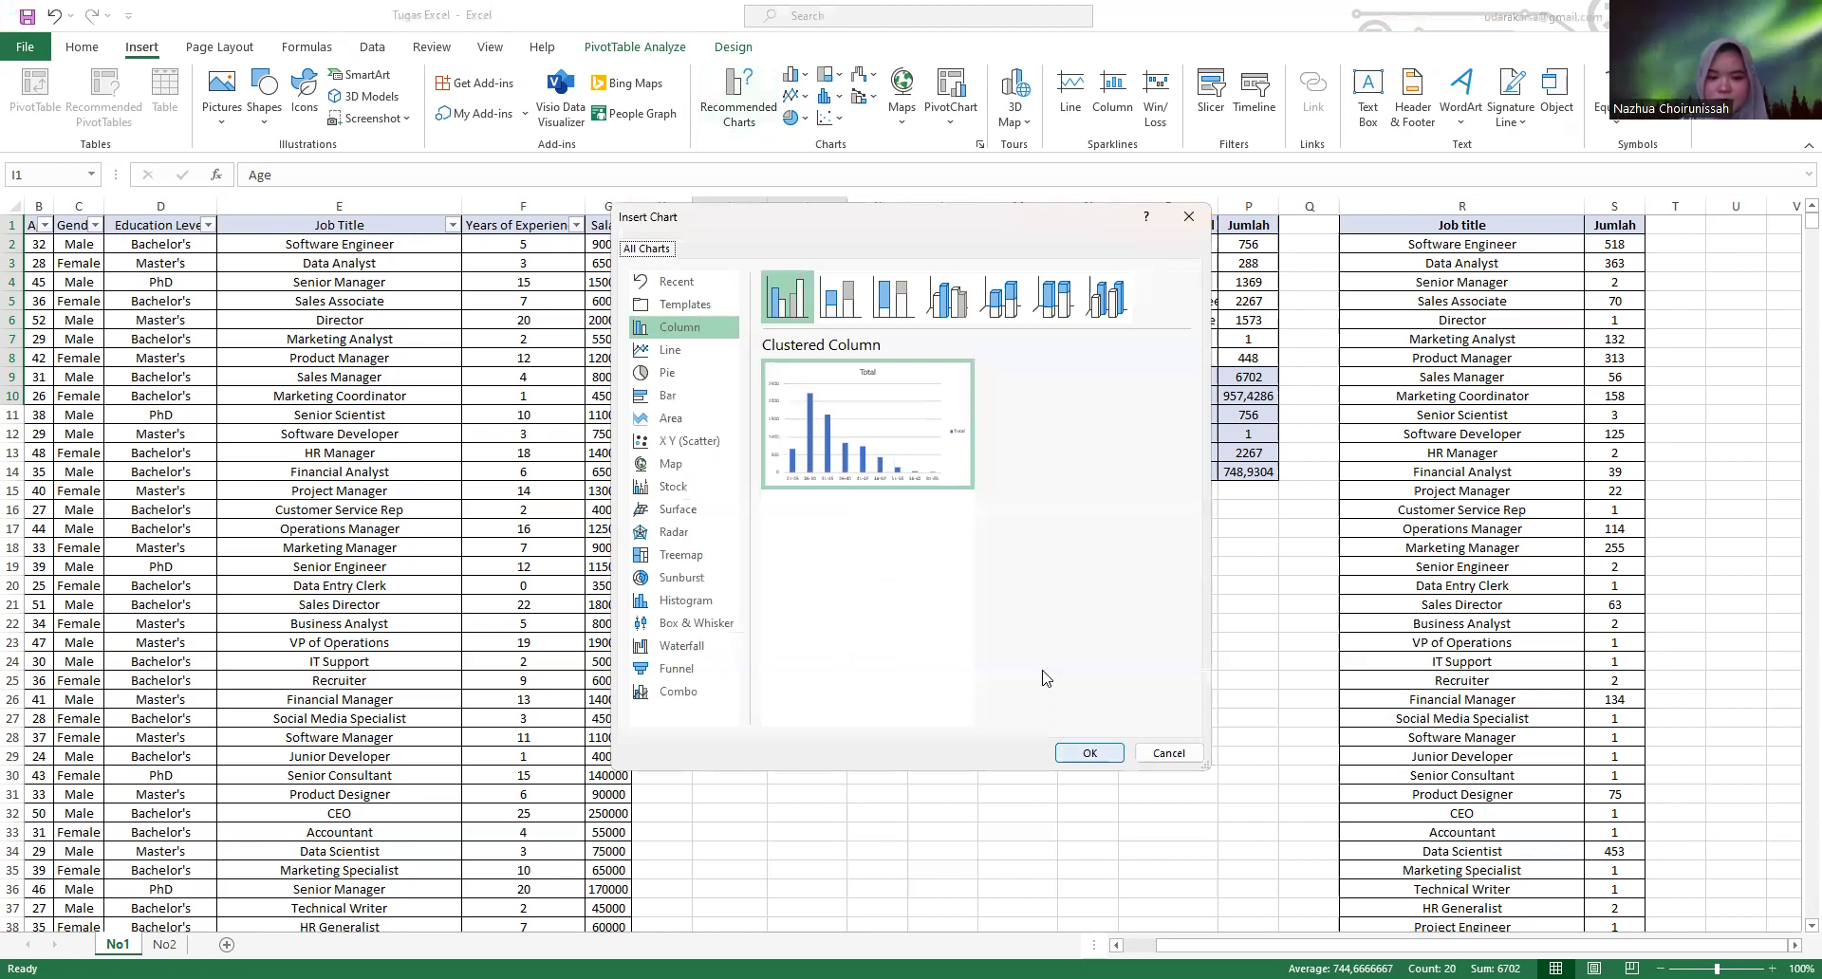
pyautogui.click(1089, 753)
# - Move the age chart directly below the Age table so that it no longer covers the statistics rows
pyautogui.moveTo(911, 553)
pyautogui.mouseDown()
pyautogui.moveTo(928, 596)
pyautogui.moveTo(935, 568)
pyautogui.mouseUp()
pyautogui.click(923, 538)
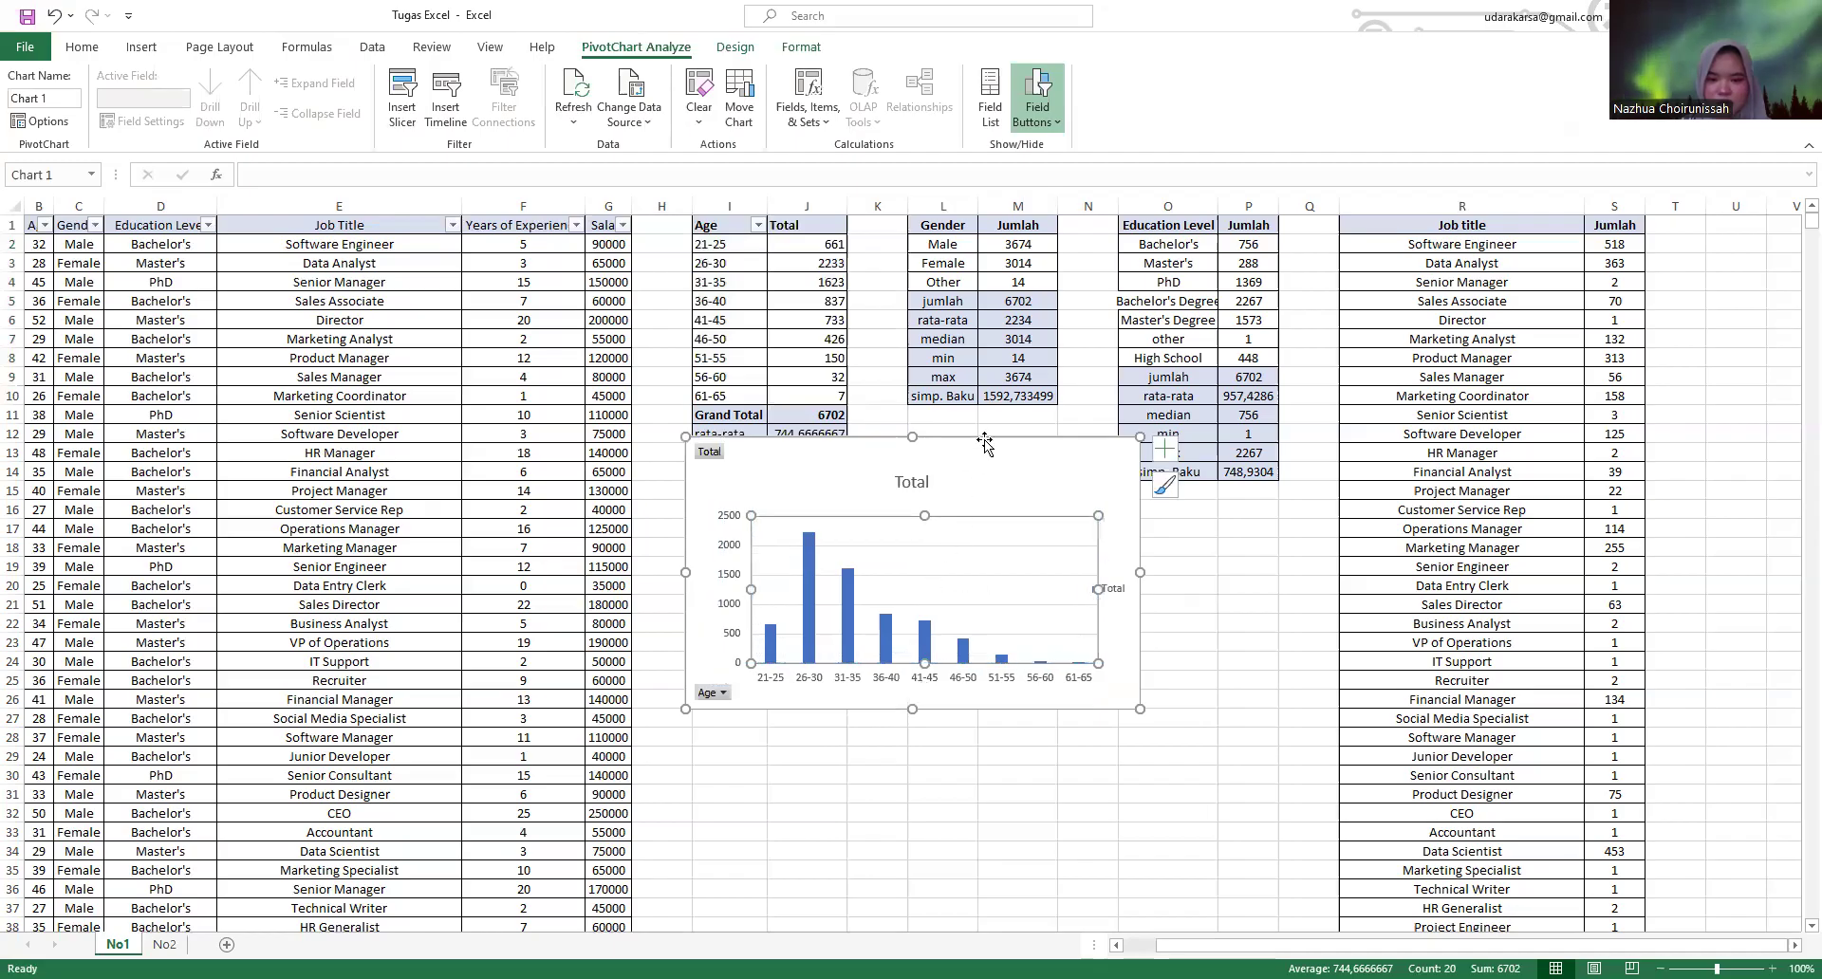
pyautogui.moveTo(986, 442); pyautogui.dragTo(993, 537)
# - Replace the age chart's title with "Age"
pyautogui.click(910, 585)
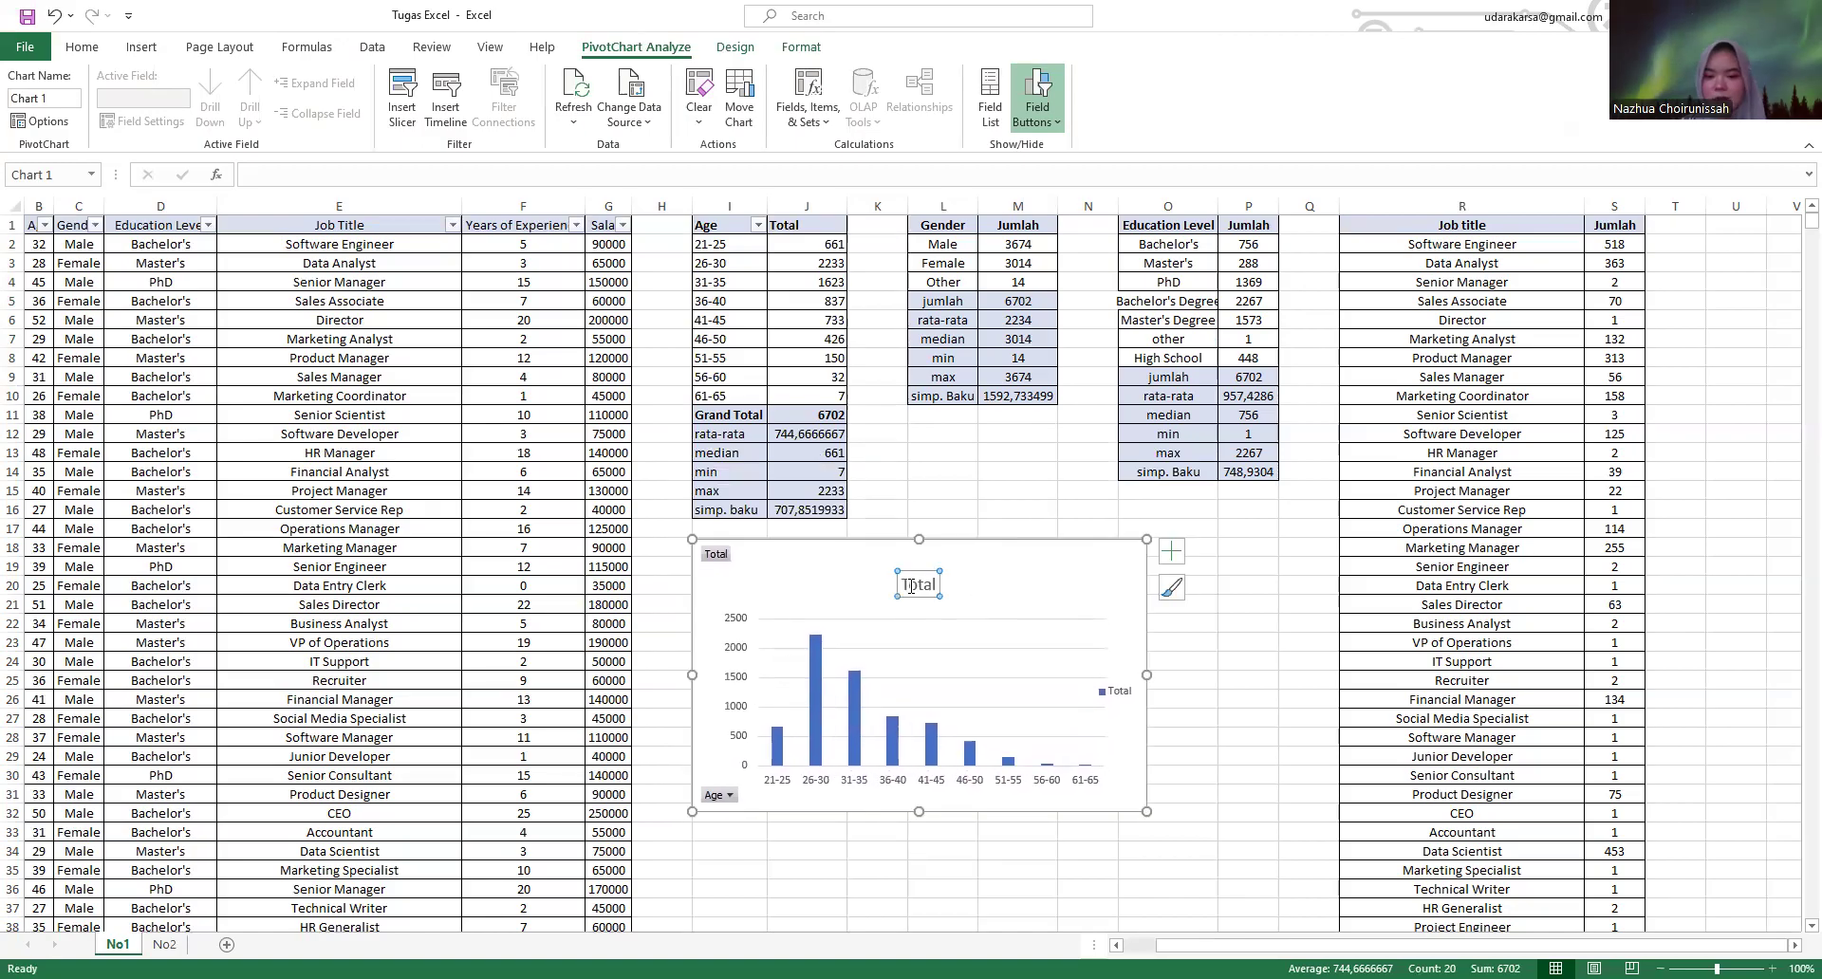
pyautogui.click(919, 586)
pyautogui.doubleClick(919, 586)
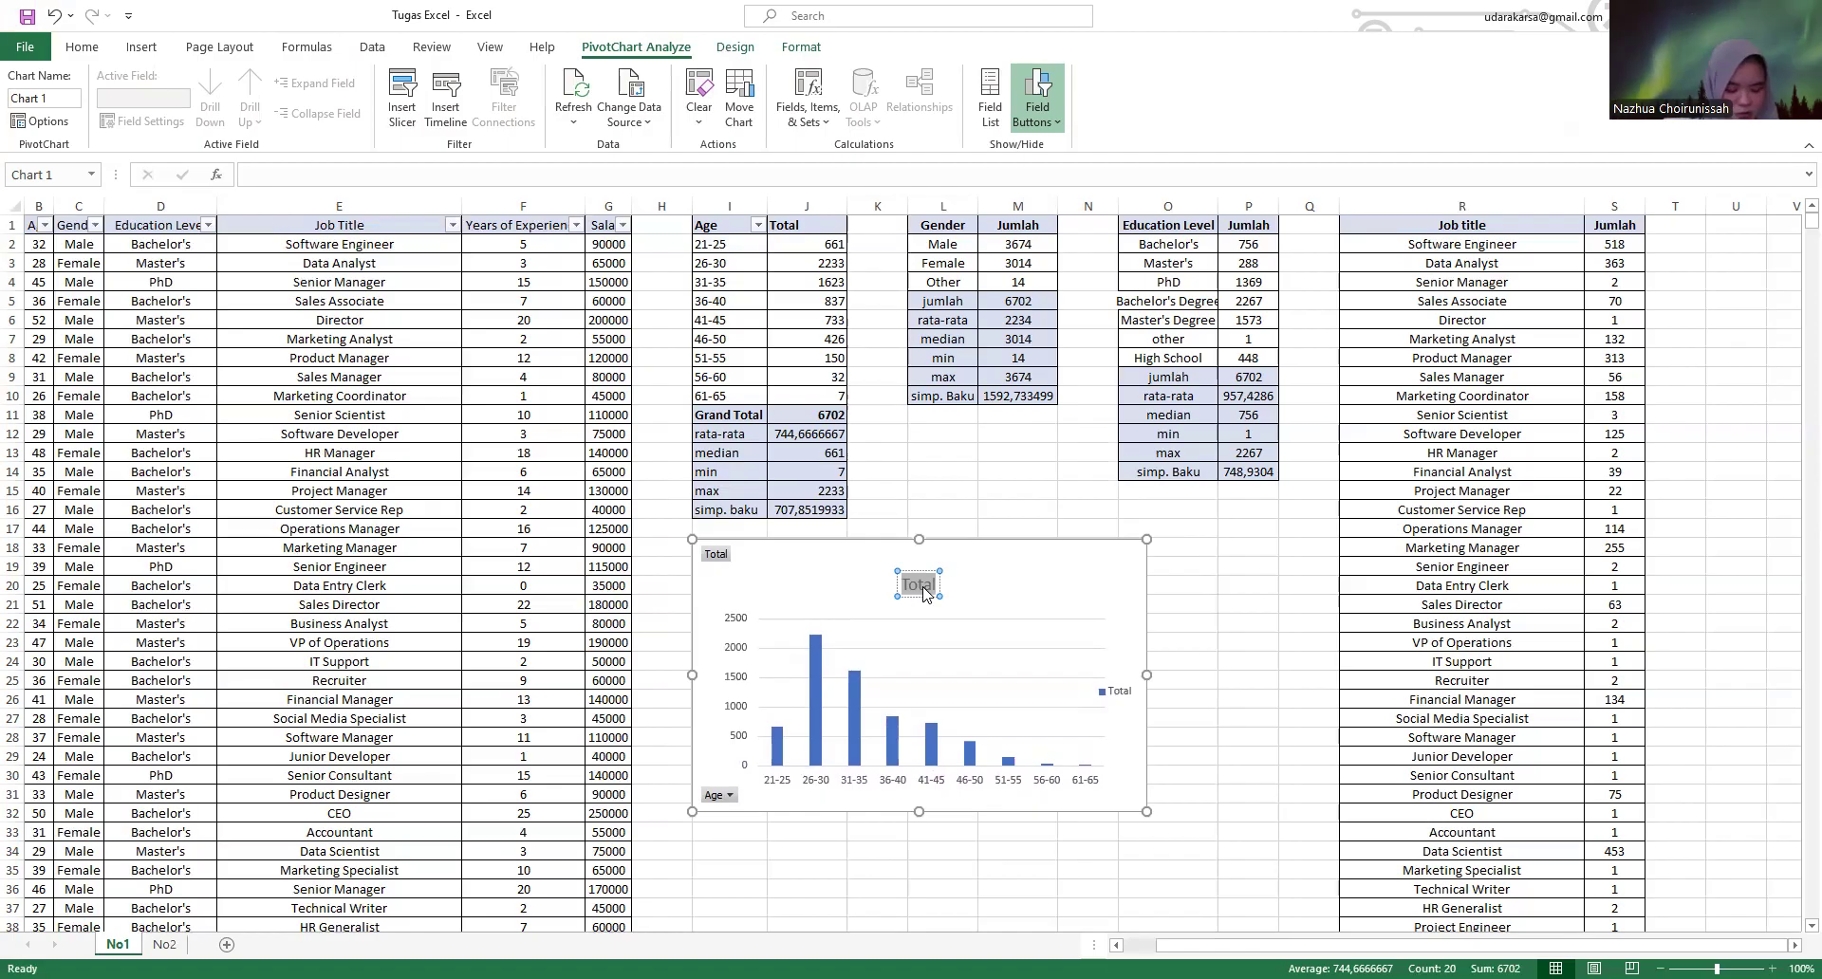
pyautogui.write('Age')
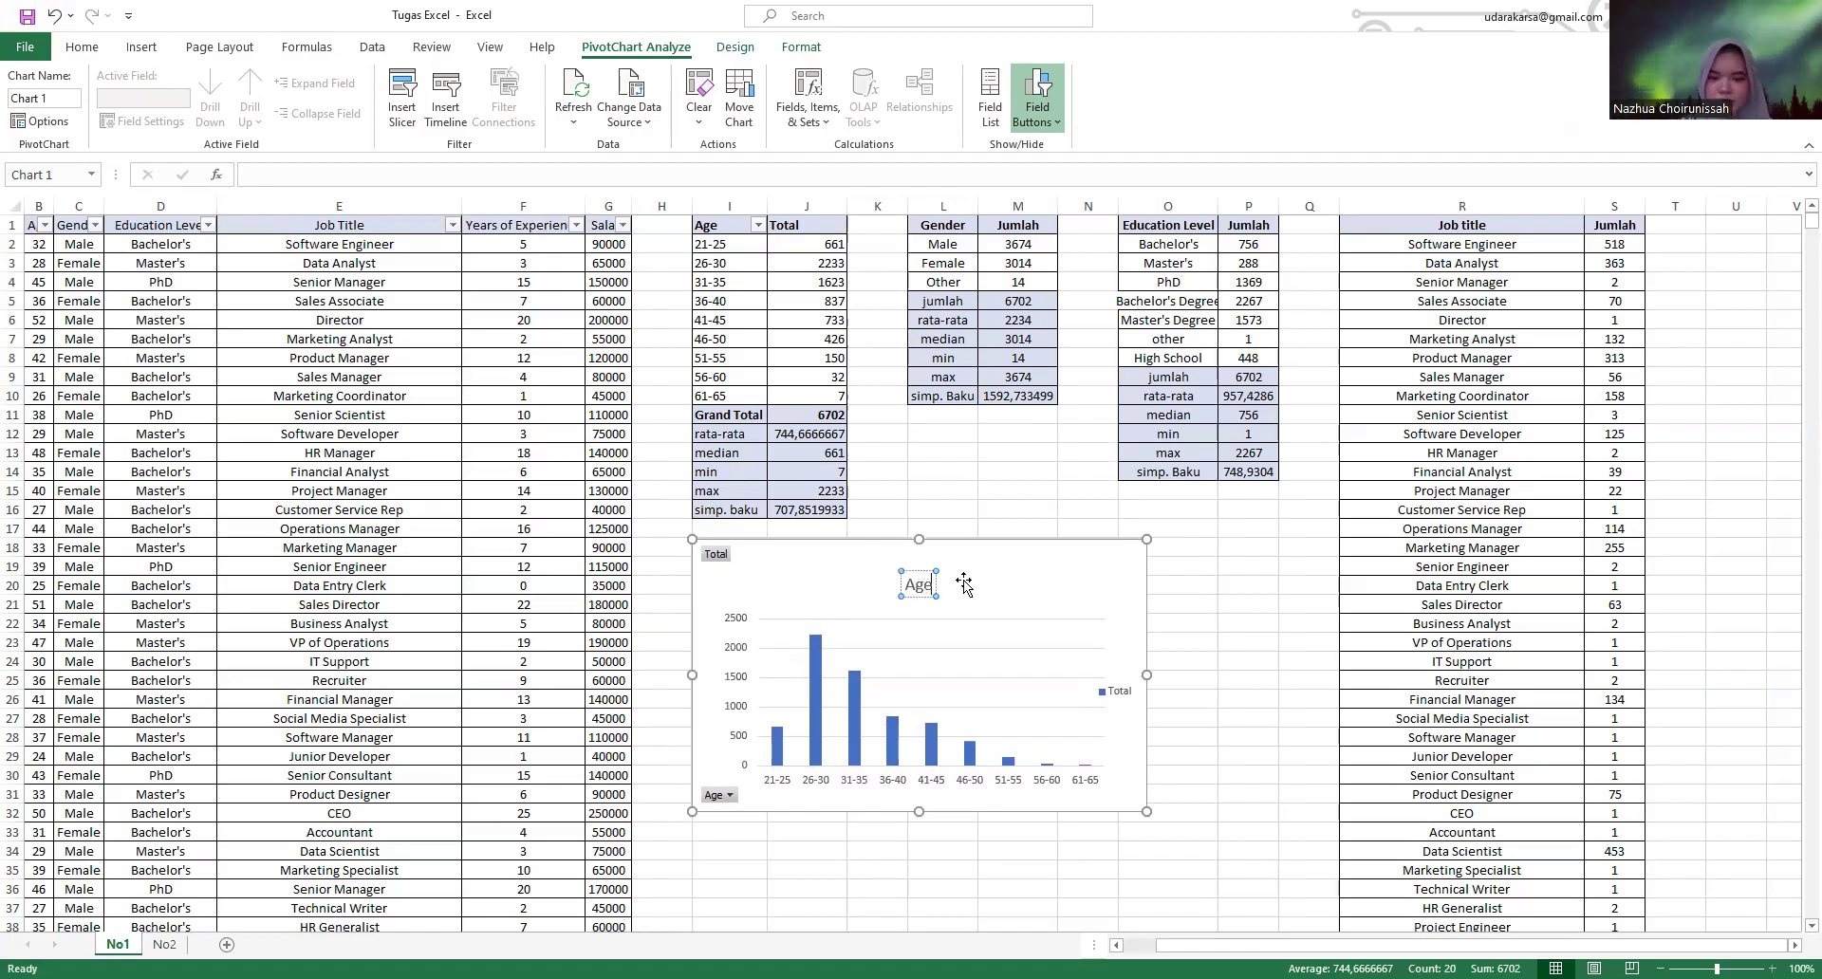
# - Enlarge the age column chart below the Age table so that it spans columns I to P
pyautogui.click(1210, 625)
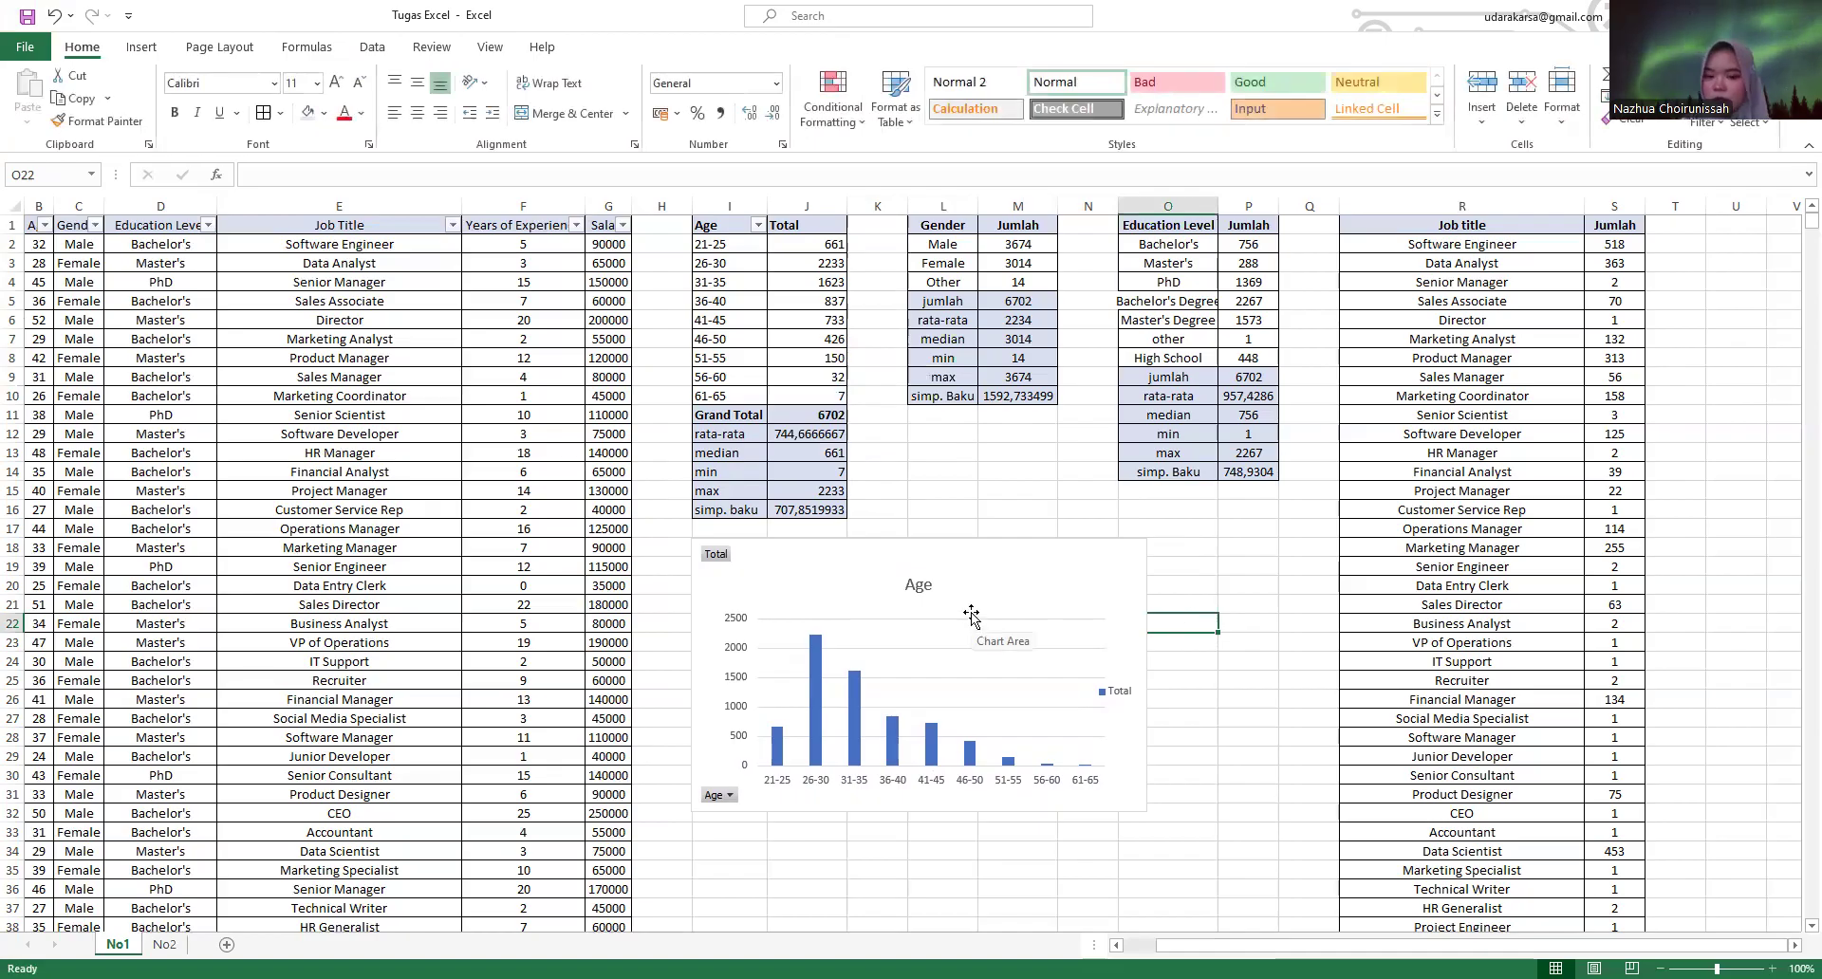
pyautogui.scroll(-4, 971, 615)
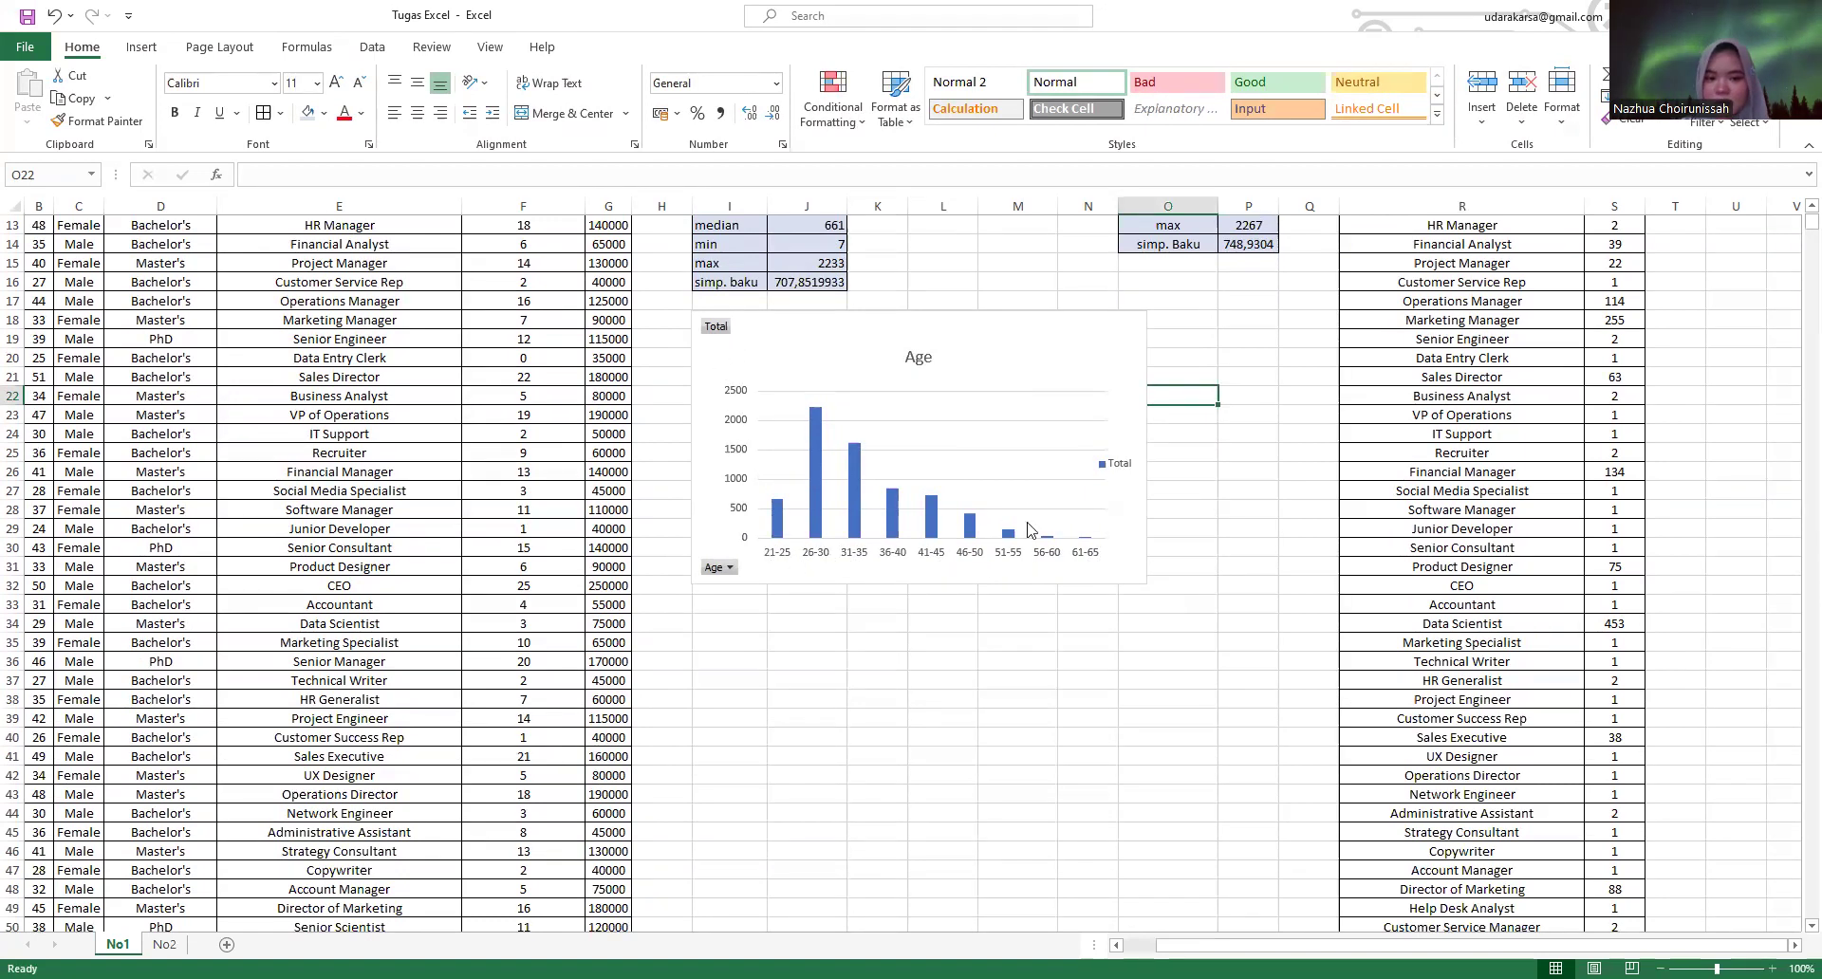
pyautogui.scroll(-2, 733, 511)
pyautogui.click(734, 511)
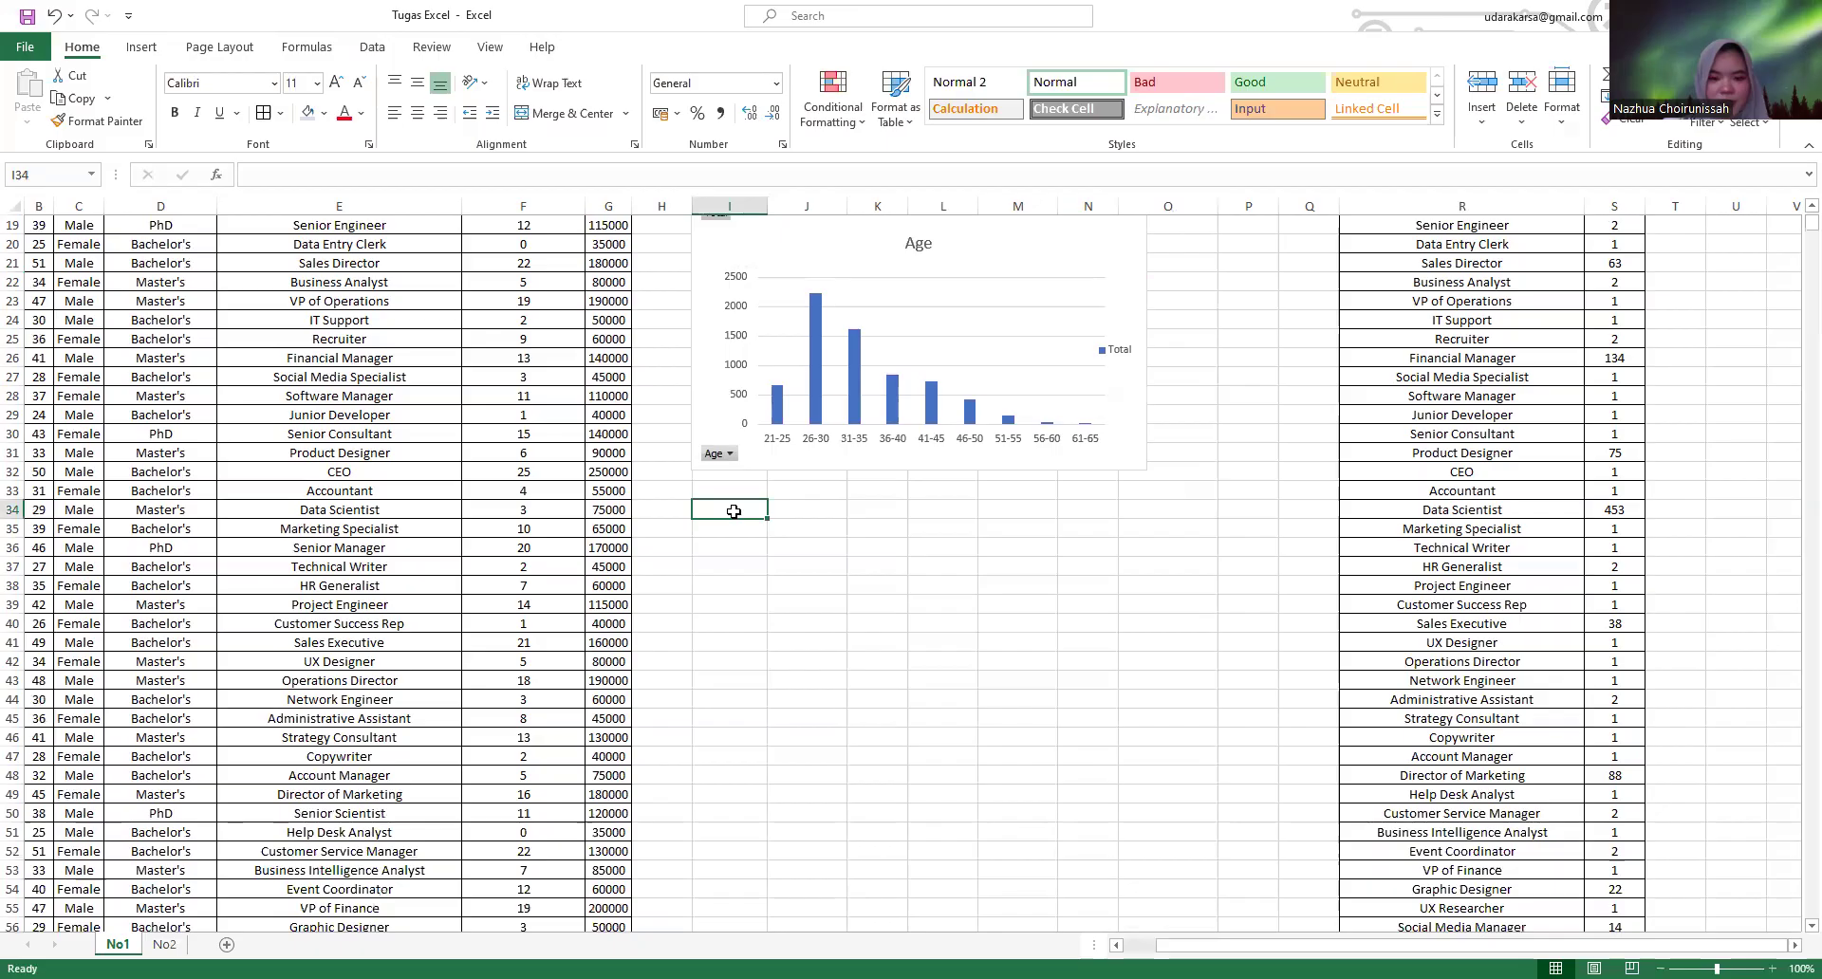
pyautogui.moveTo(1146, 468); pyautogui.dragTo(1280, 517)
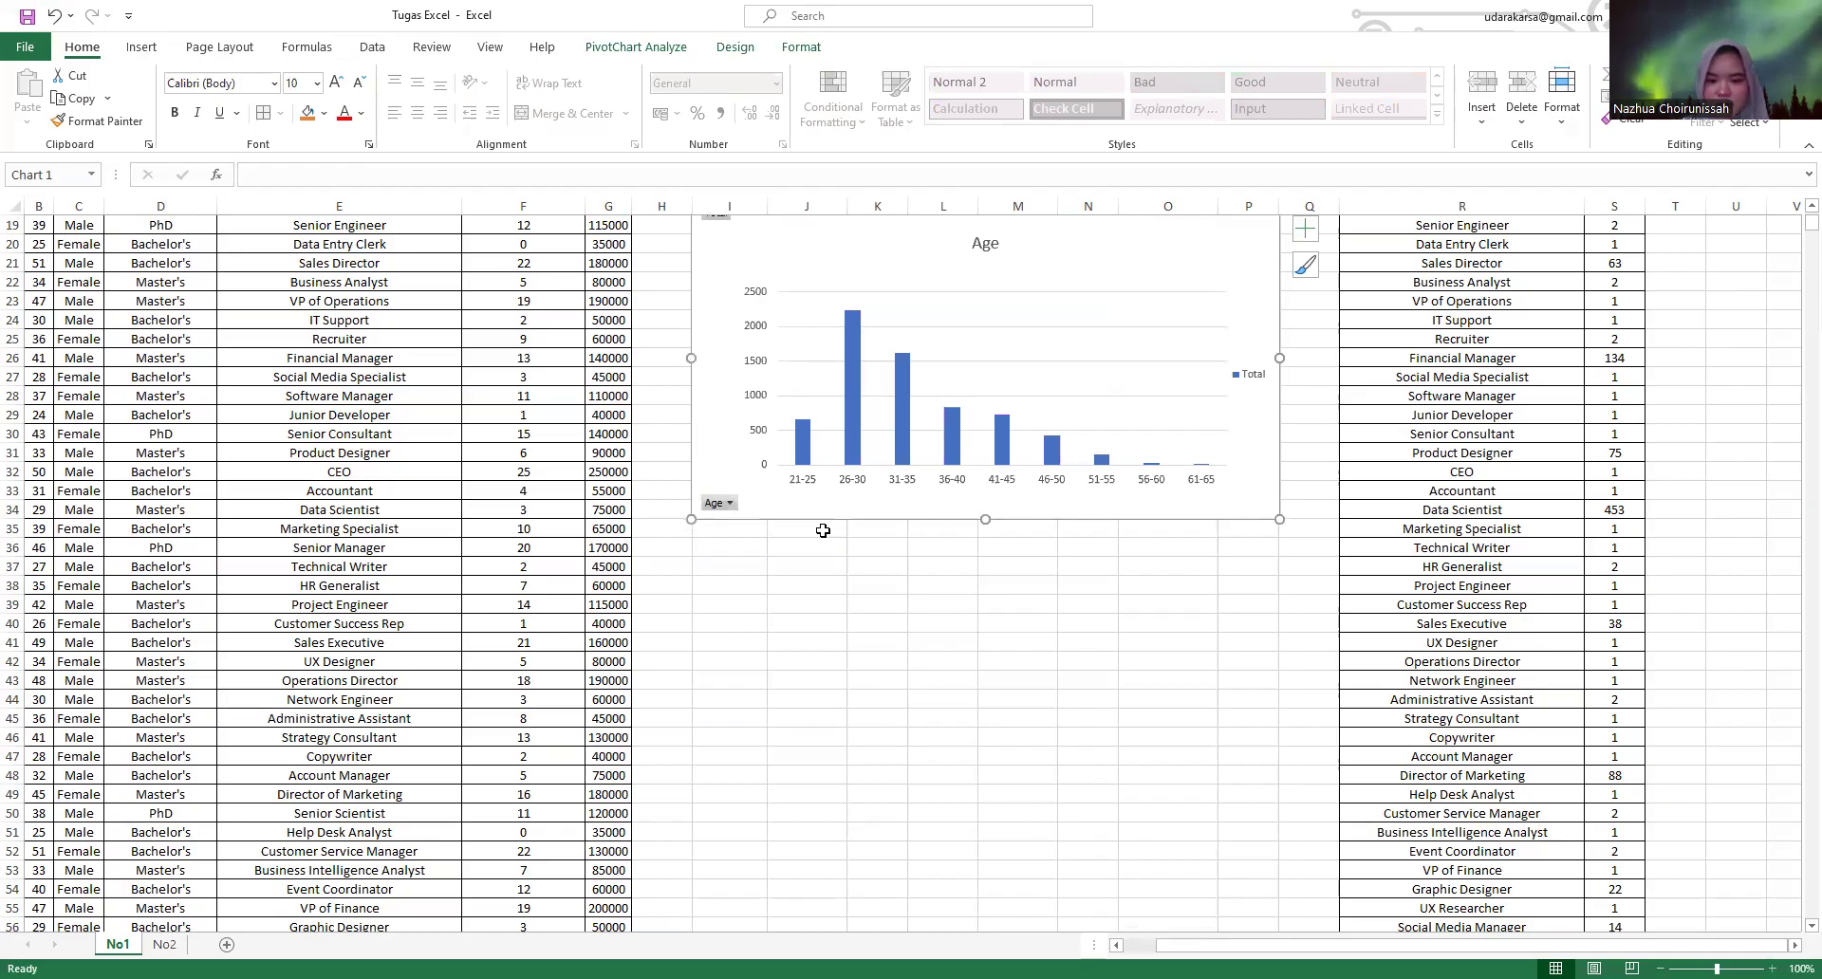
pyautogui.moveTo(691, 519); pyautogui.dragTo(694, 525)
pyautogui.scroll(-2, 1037, 595)
pyautogui.scroll(8, 1038, 595)
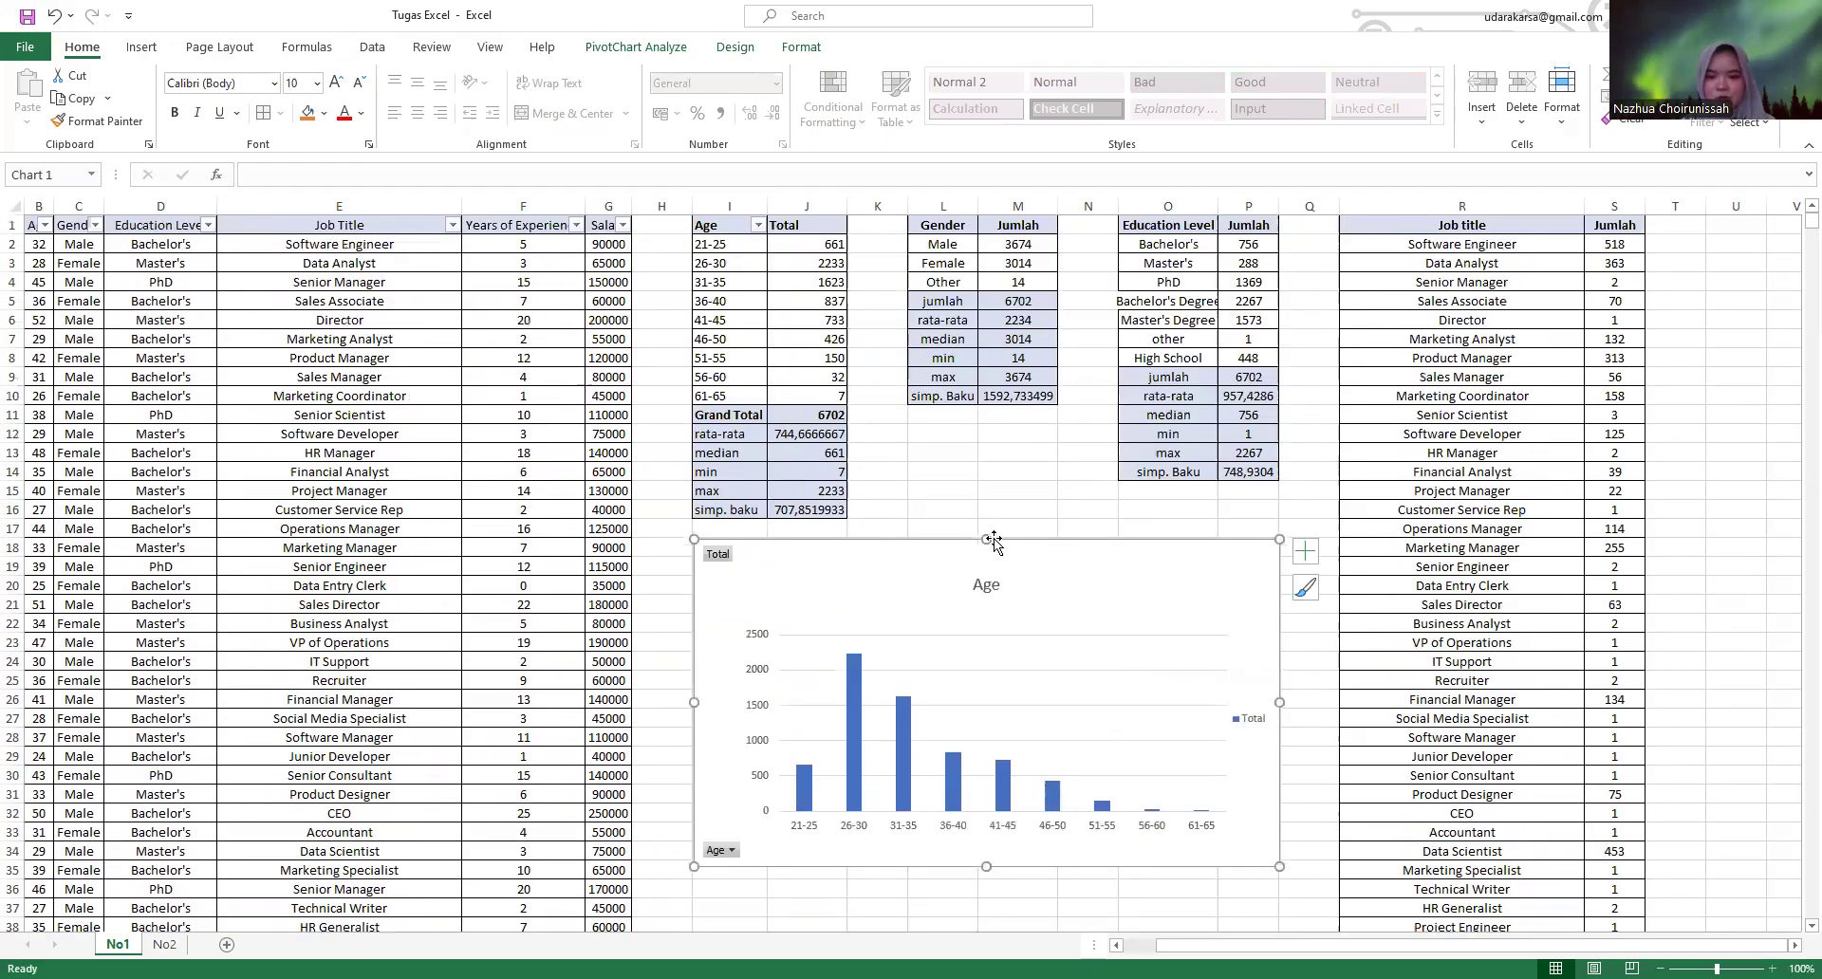
pyautogui.scroll(-5, 1091, 583)
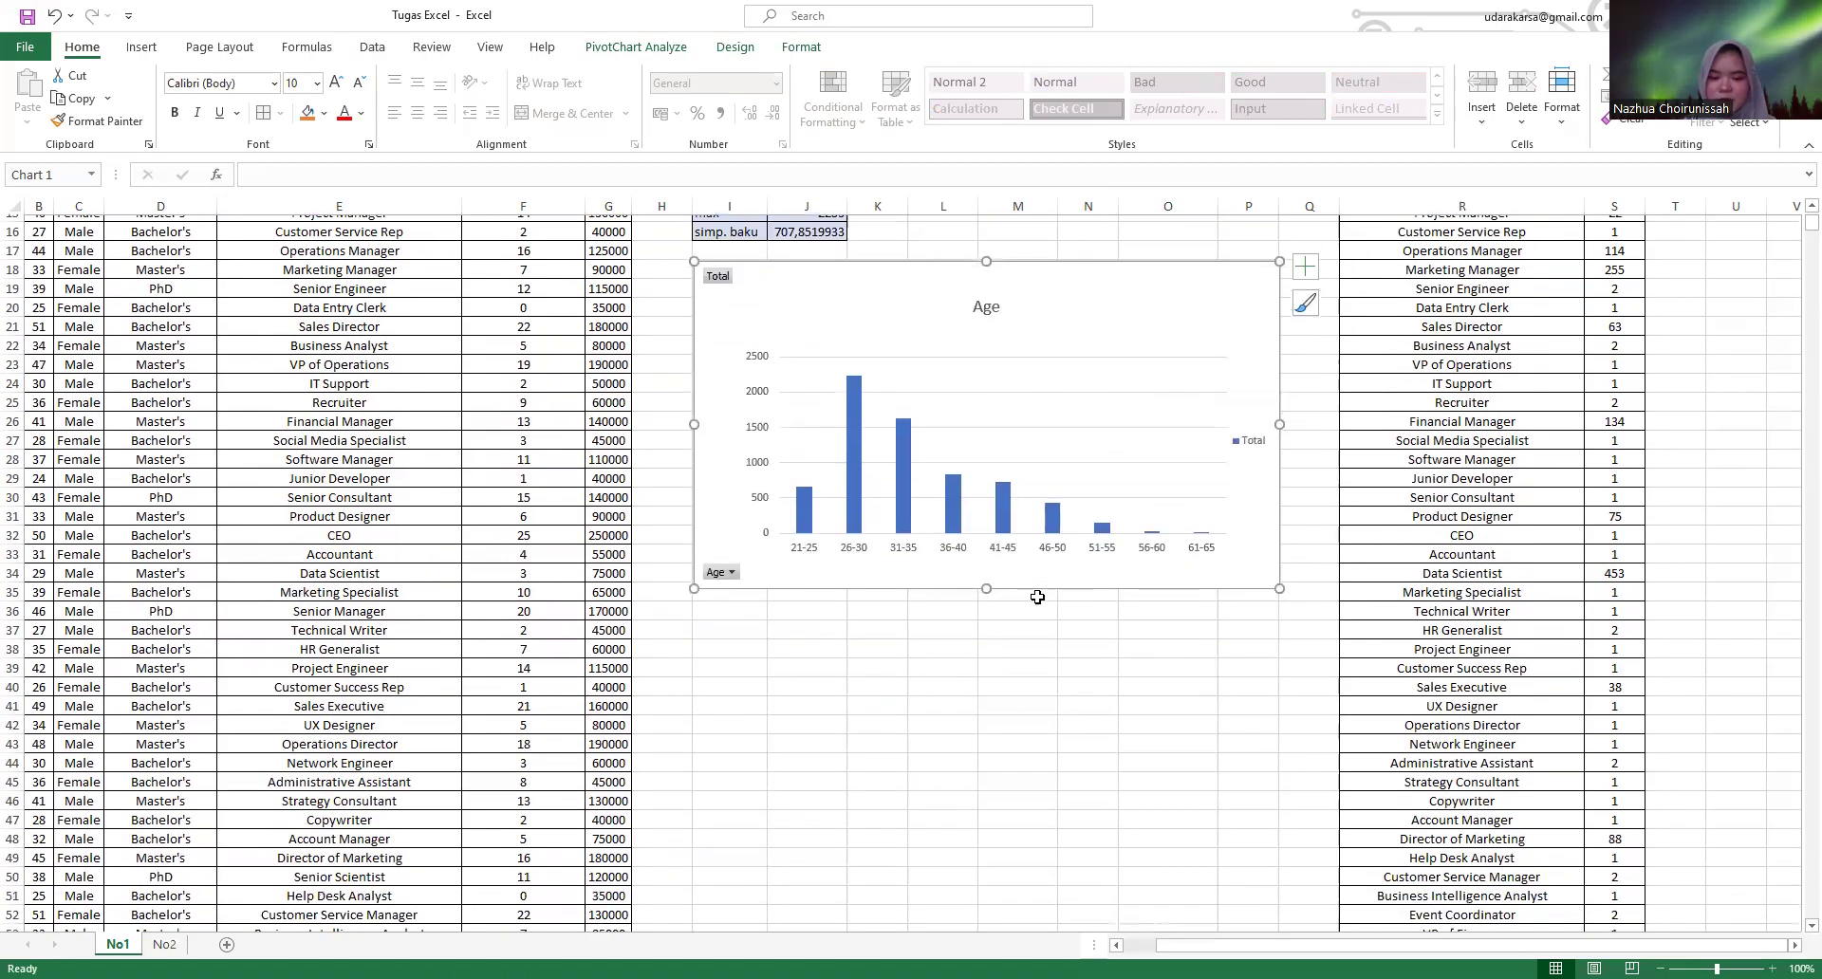
pyautogui.click(837, 664)
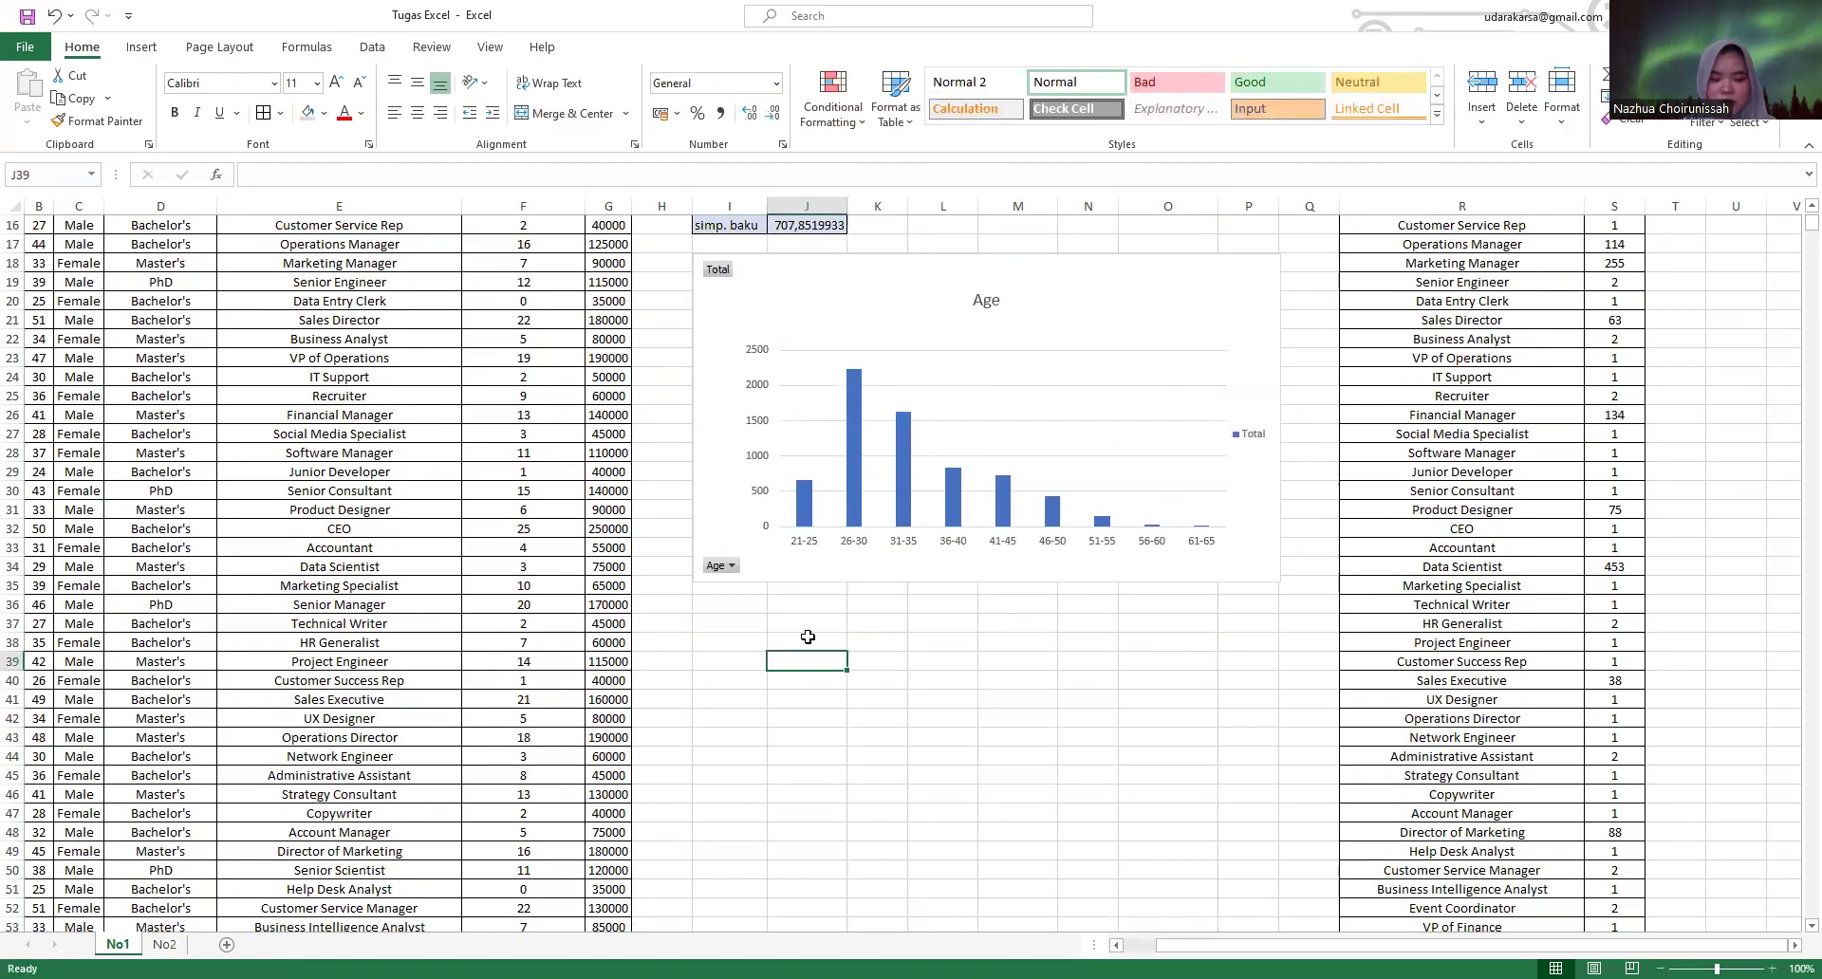
pyautogui.scroll(5, 911, 358)
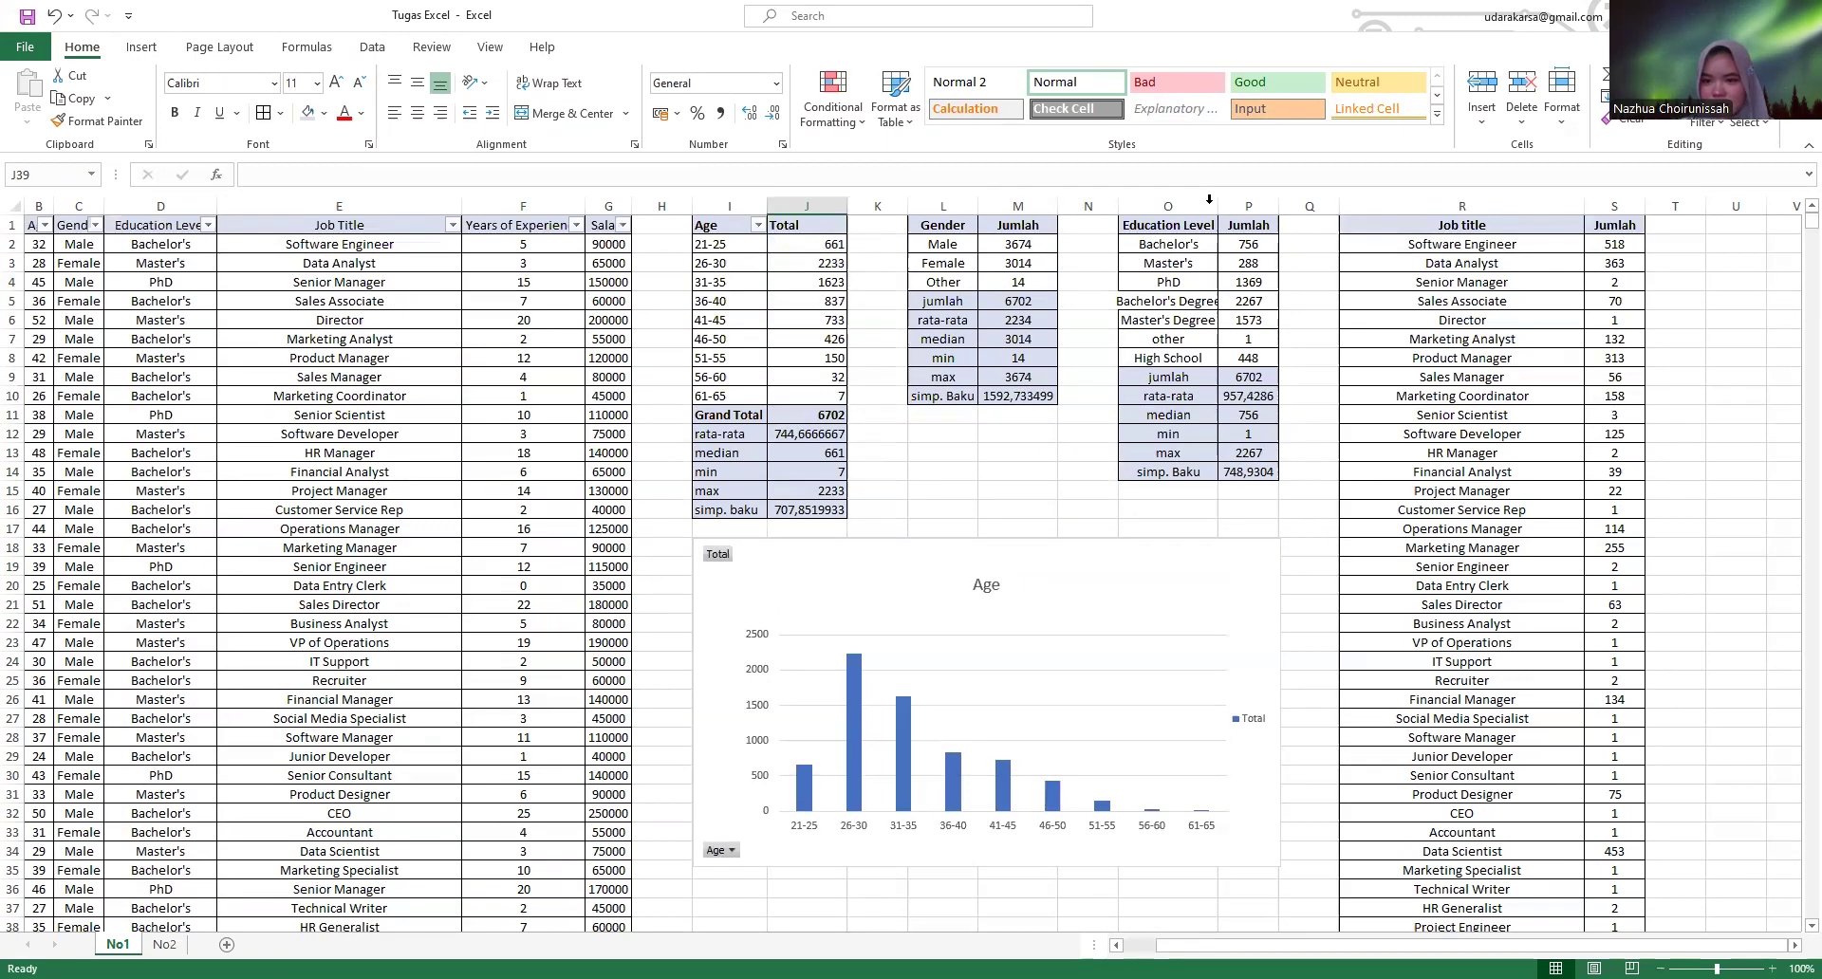
# - Widen the Education Level column to fit its entries and insert a Pie chart from the levels and counts in O2:P8
pyautogui.moveTo(1217, 206); pyautogui.dragTo(1231, 206)
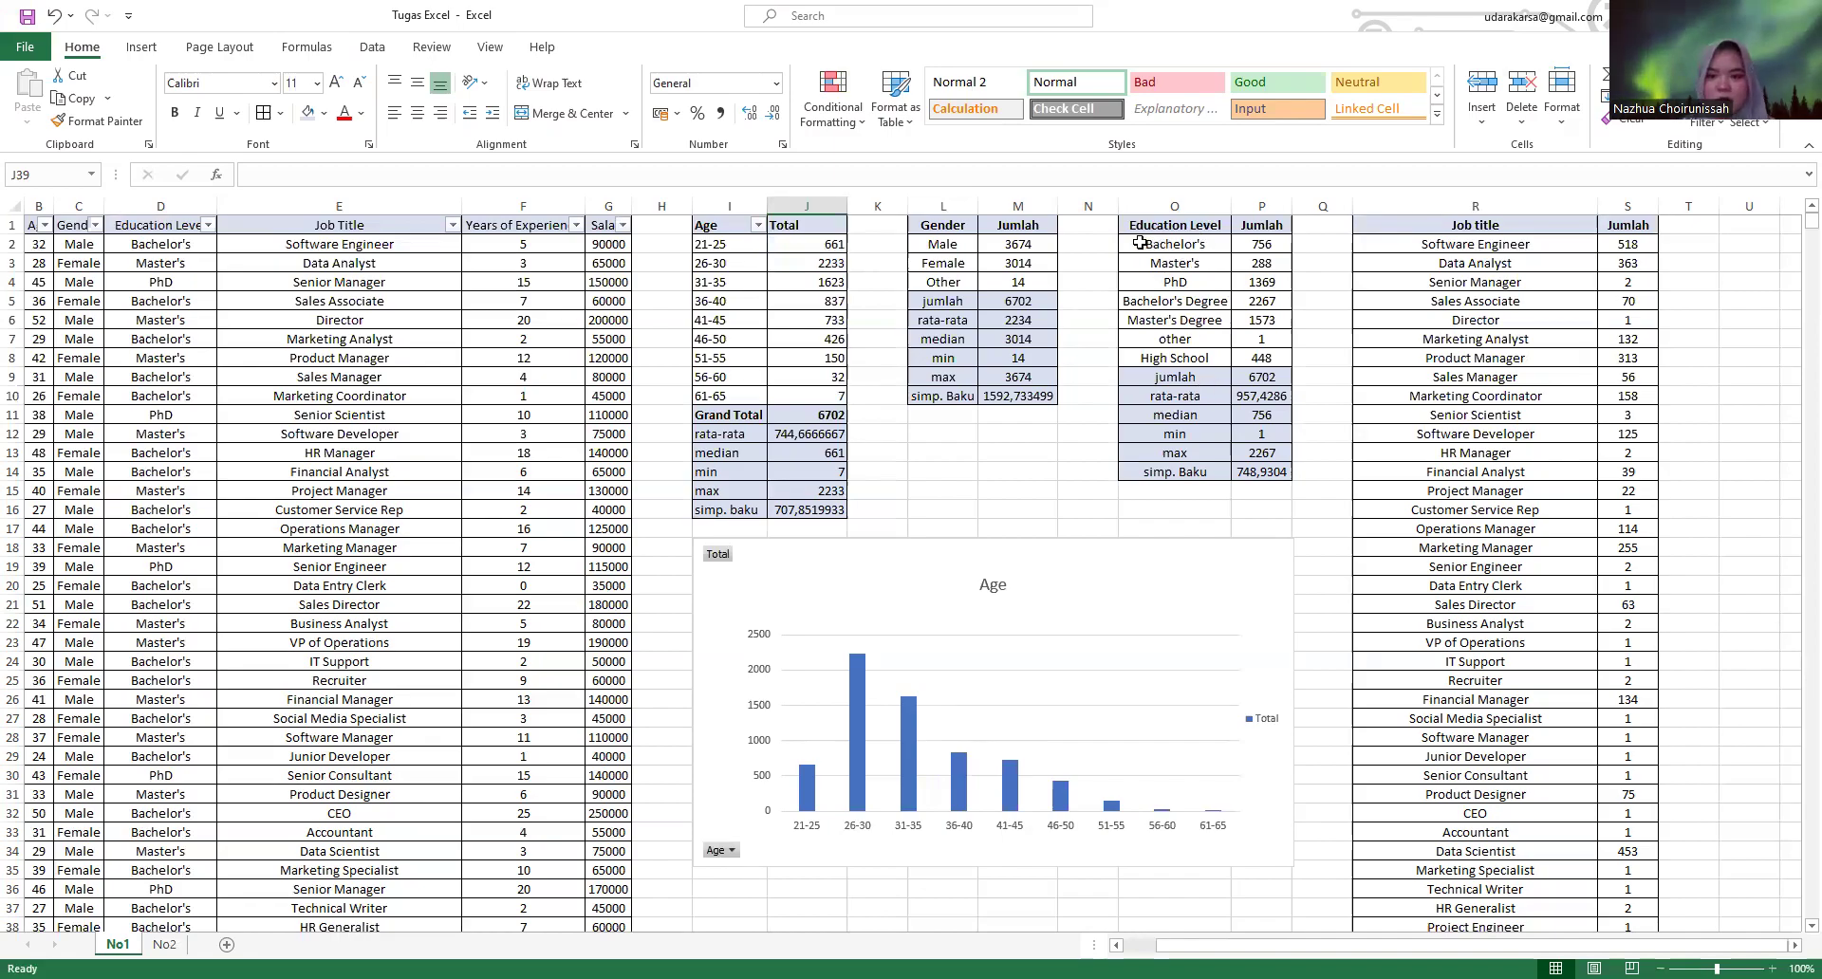
pyautogui.moveTo(1139, 243); pyautogui.dragTo(1277, 360)
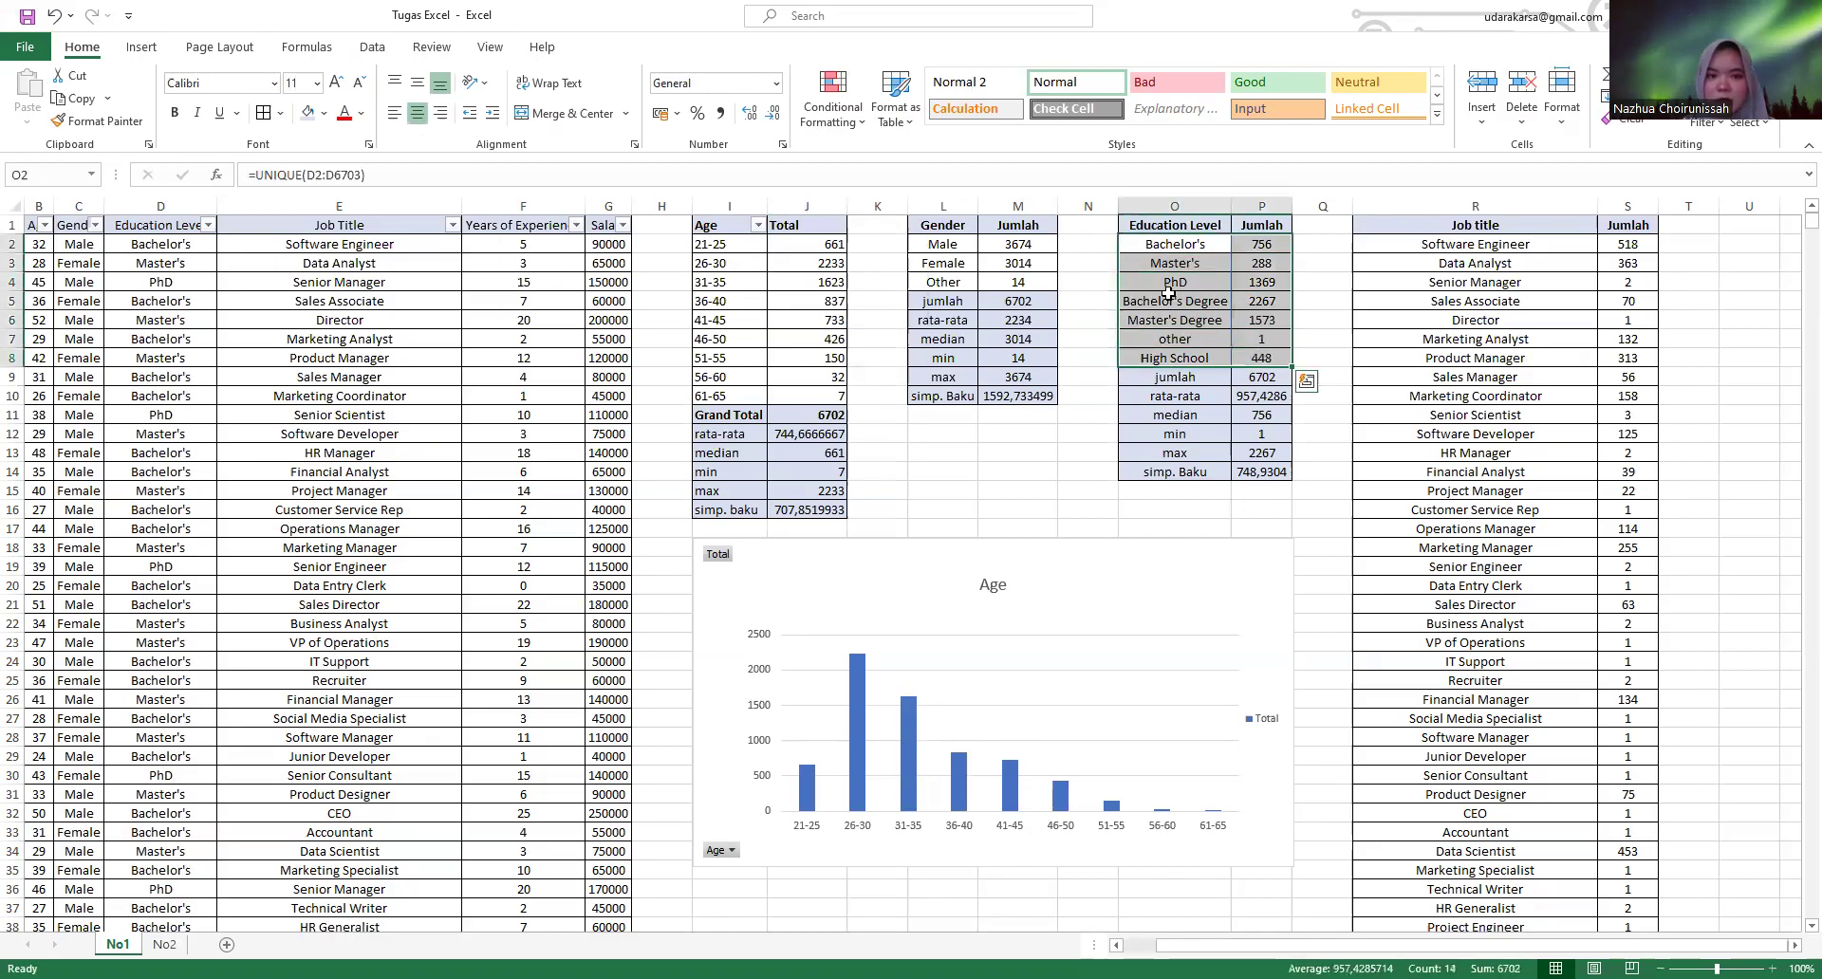
pyautogui.click(144, 49)
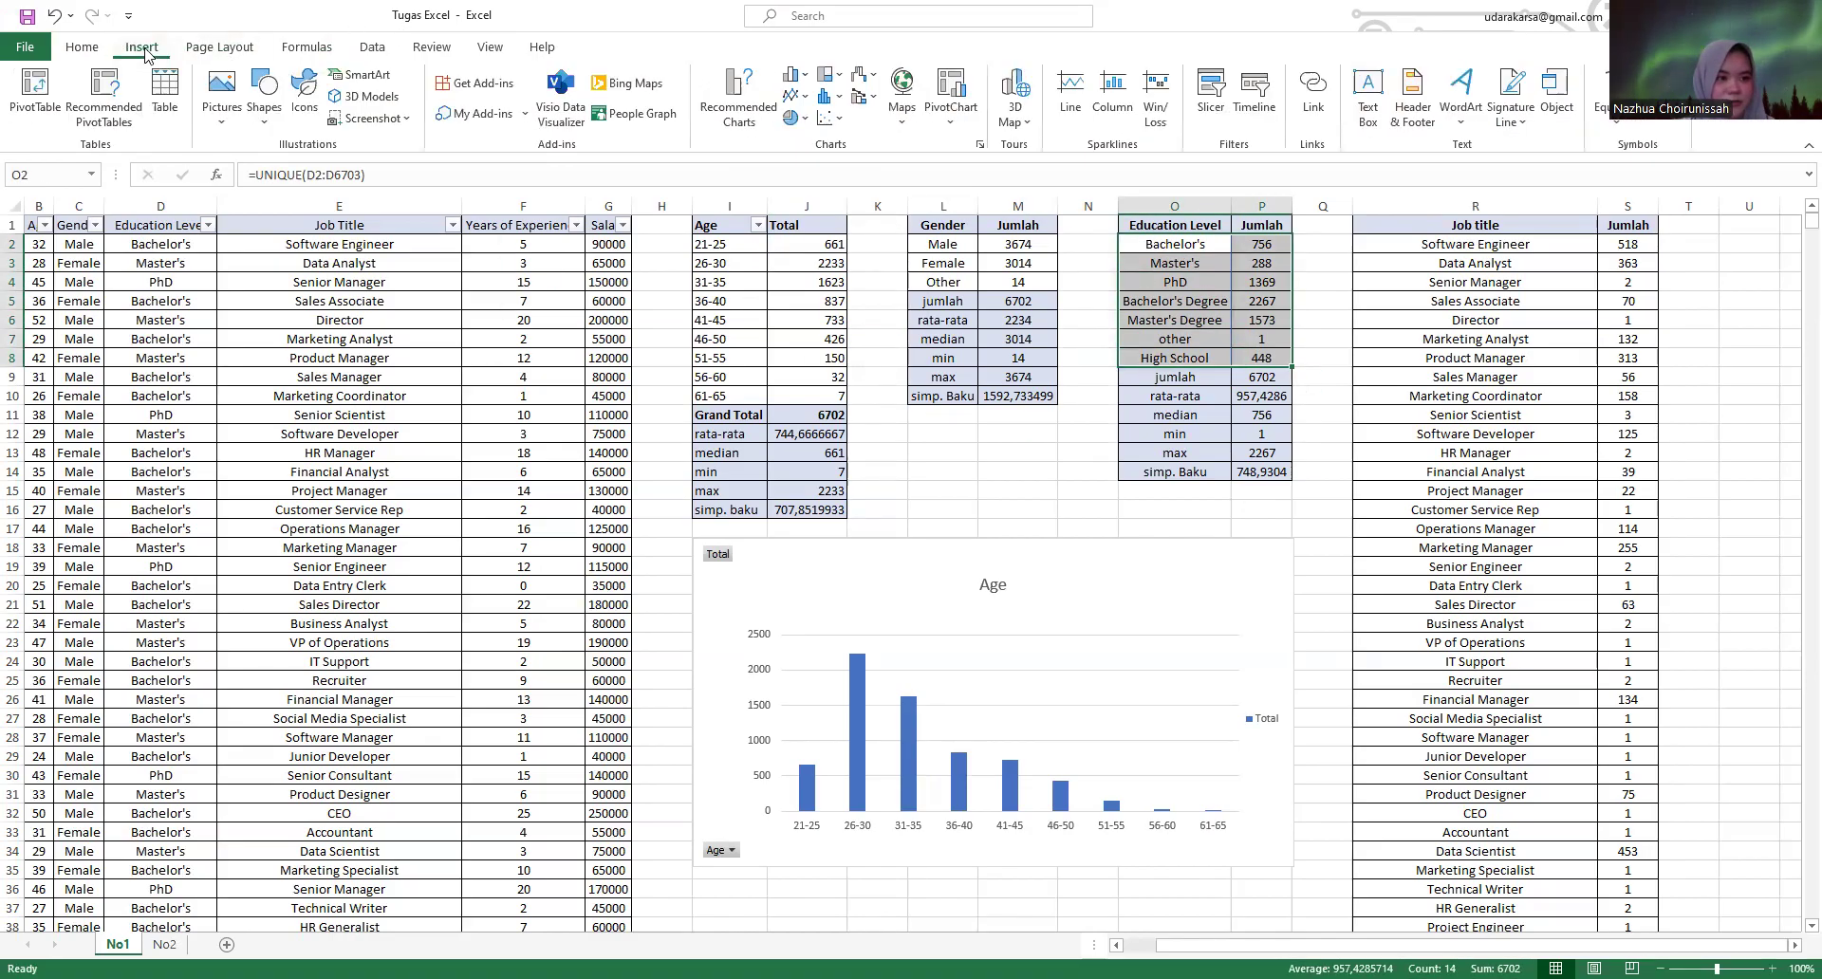
pyautogui.click(730, 91)
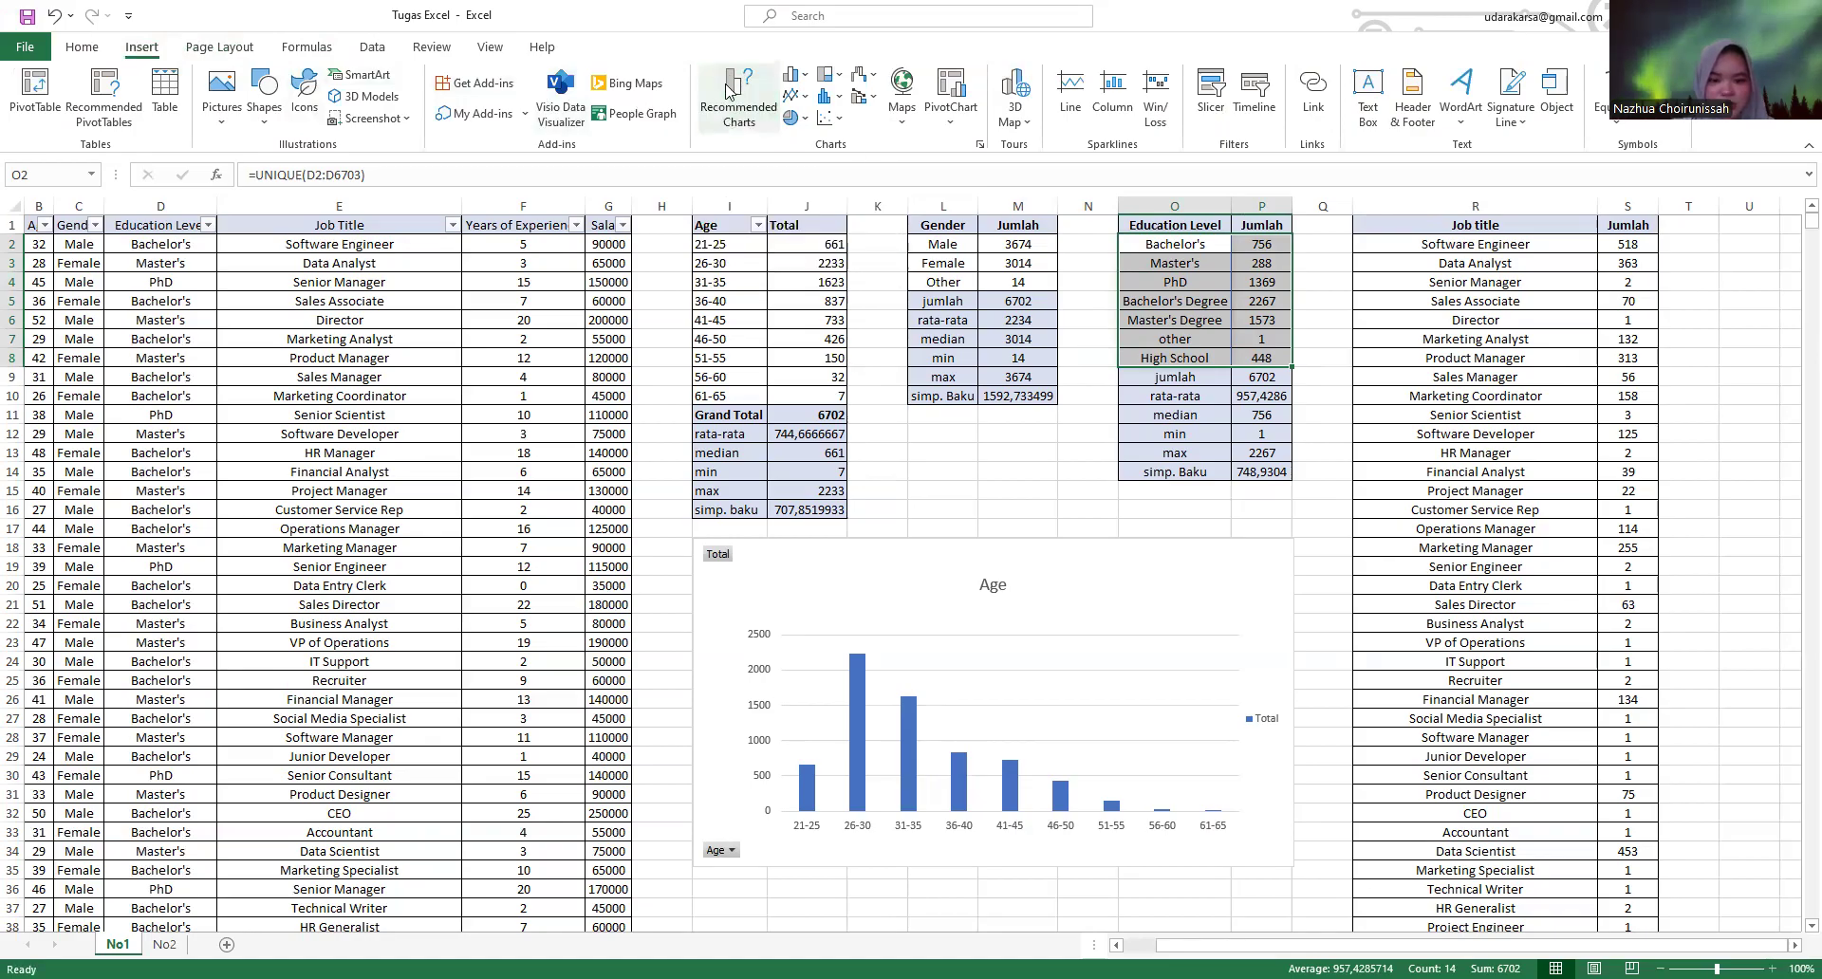
pyautogui.scroll(-1, 705, 474)
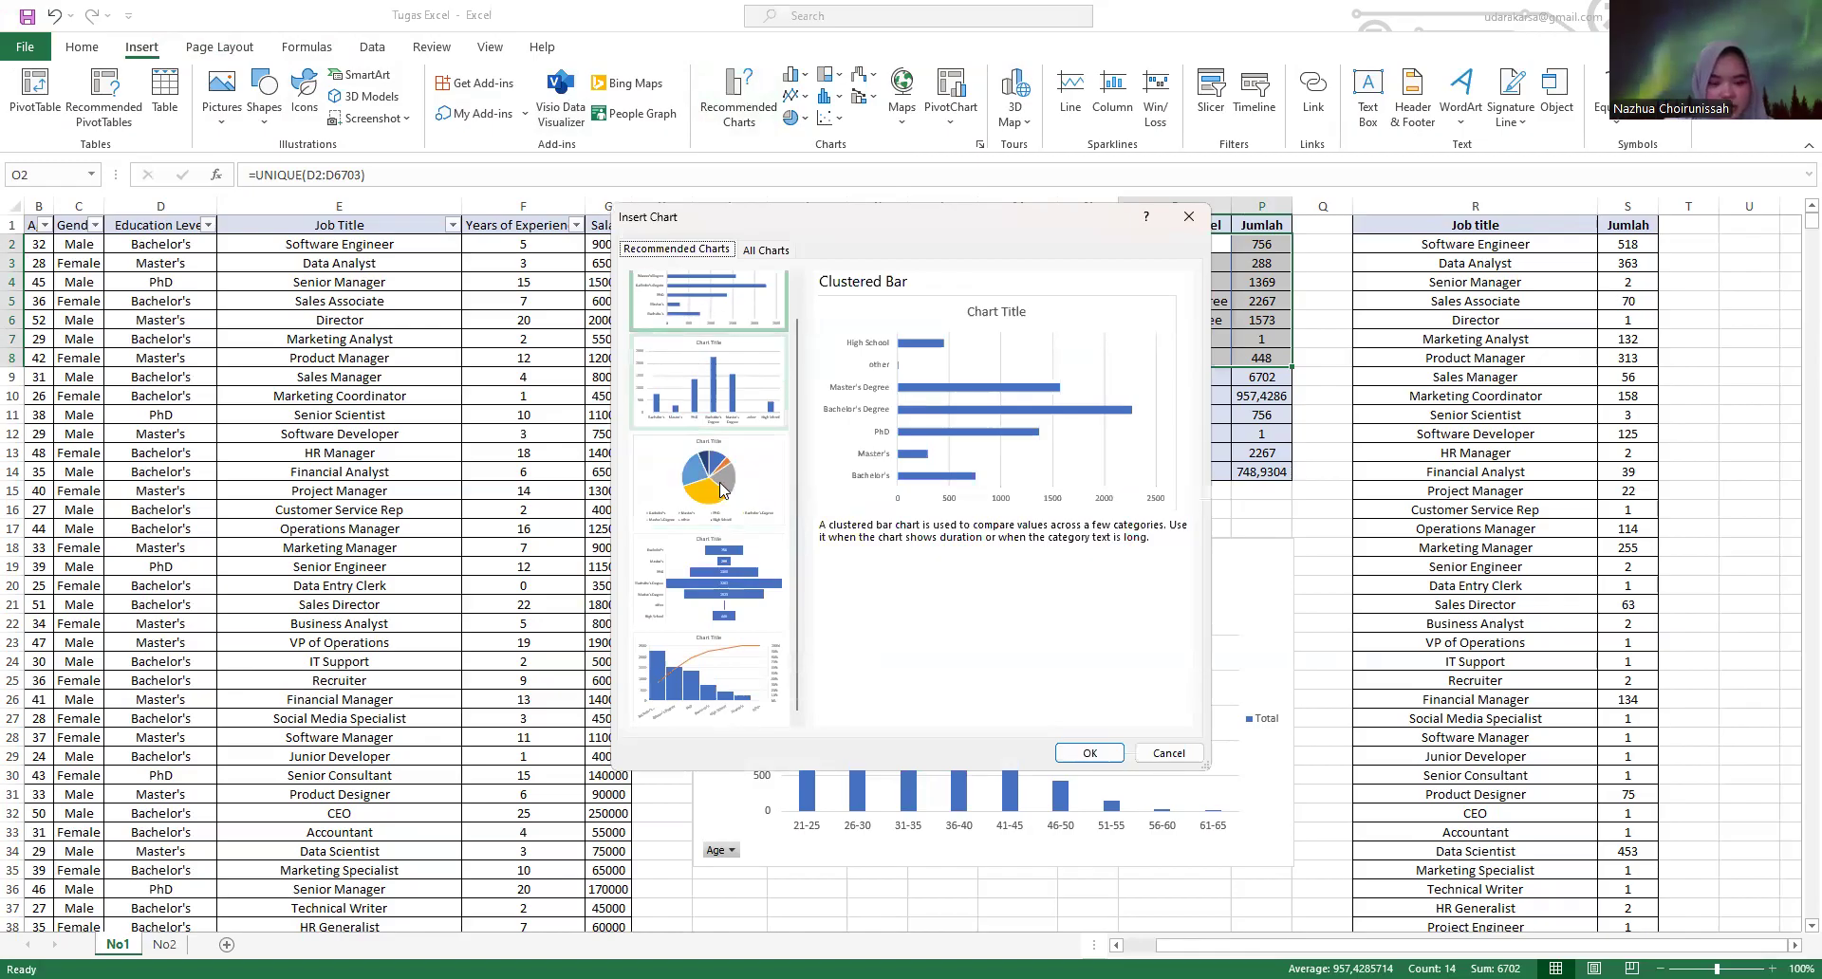
pyautogui.click(721, 488)
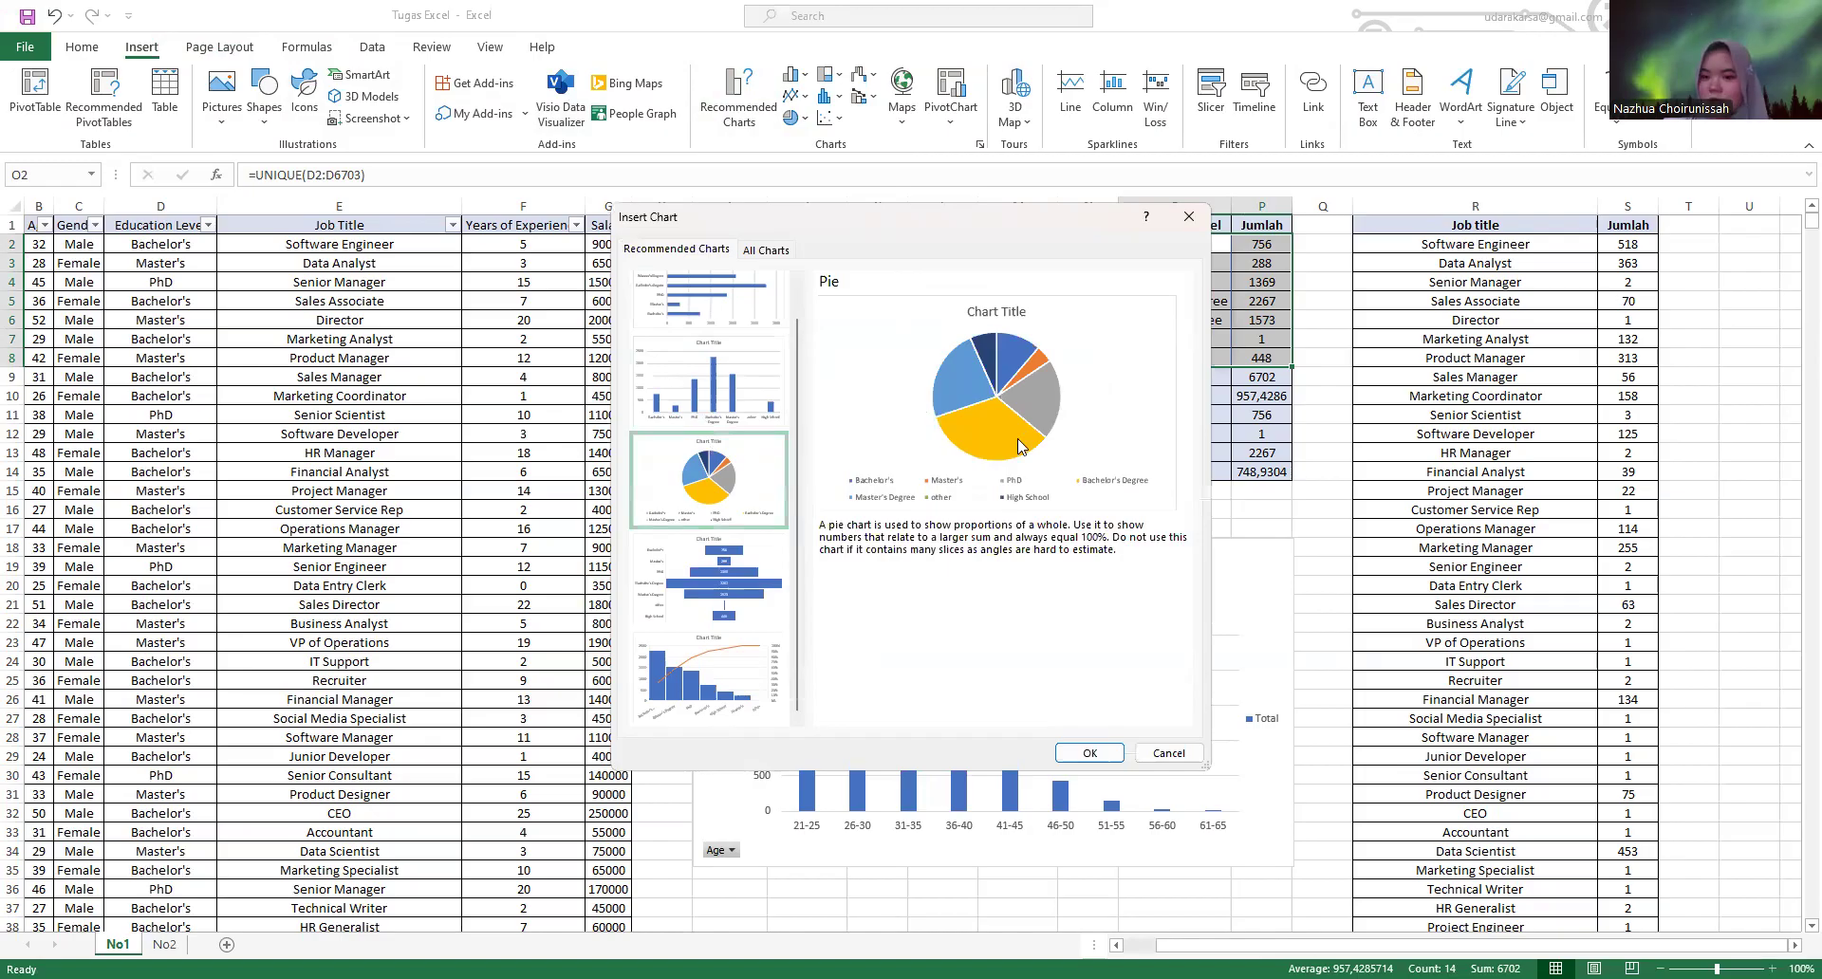
pyautogui.click(1092, 754)
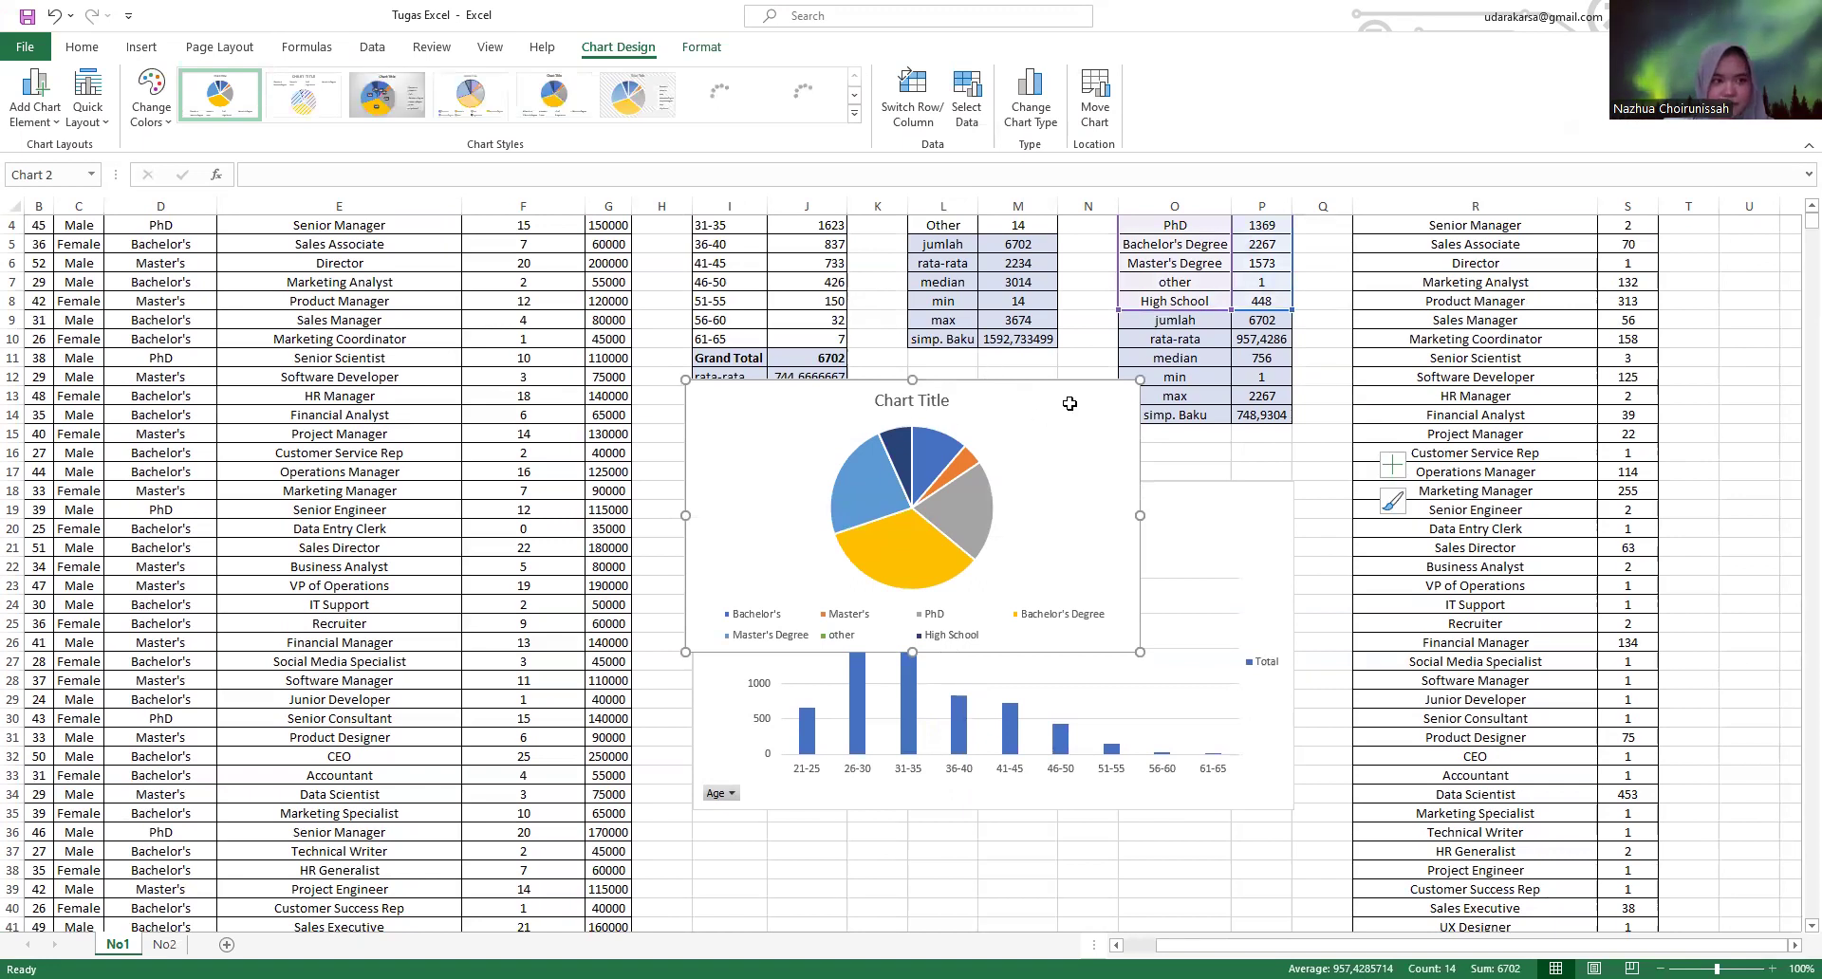
# - Move the pie chart off the tables to below the age chart, and place the age chart a few rows beneath the Age table
pyautogui.moveTo(1219, 532); pyautogui.dragTo(1258, 686)
pyautogui.scroll(-2, 1366, 472)
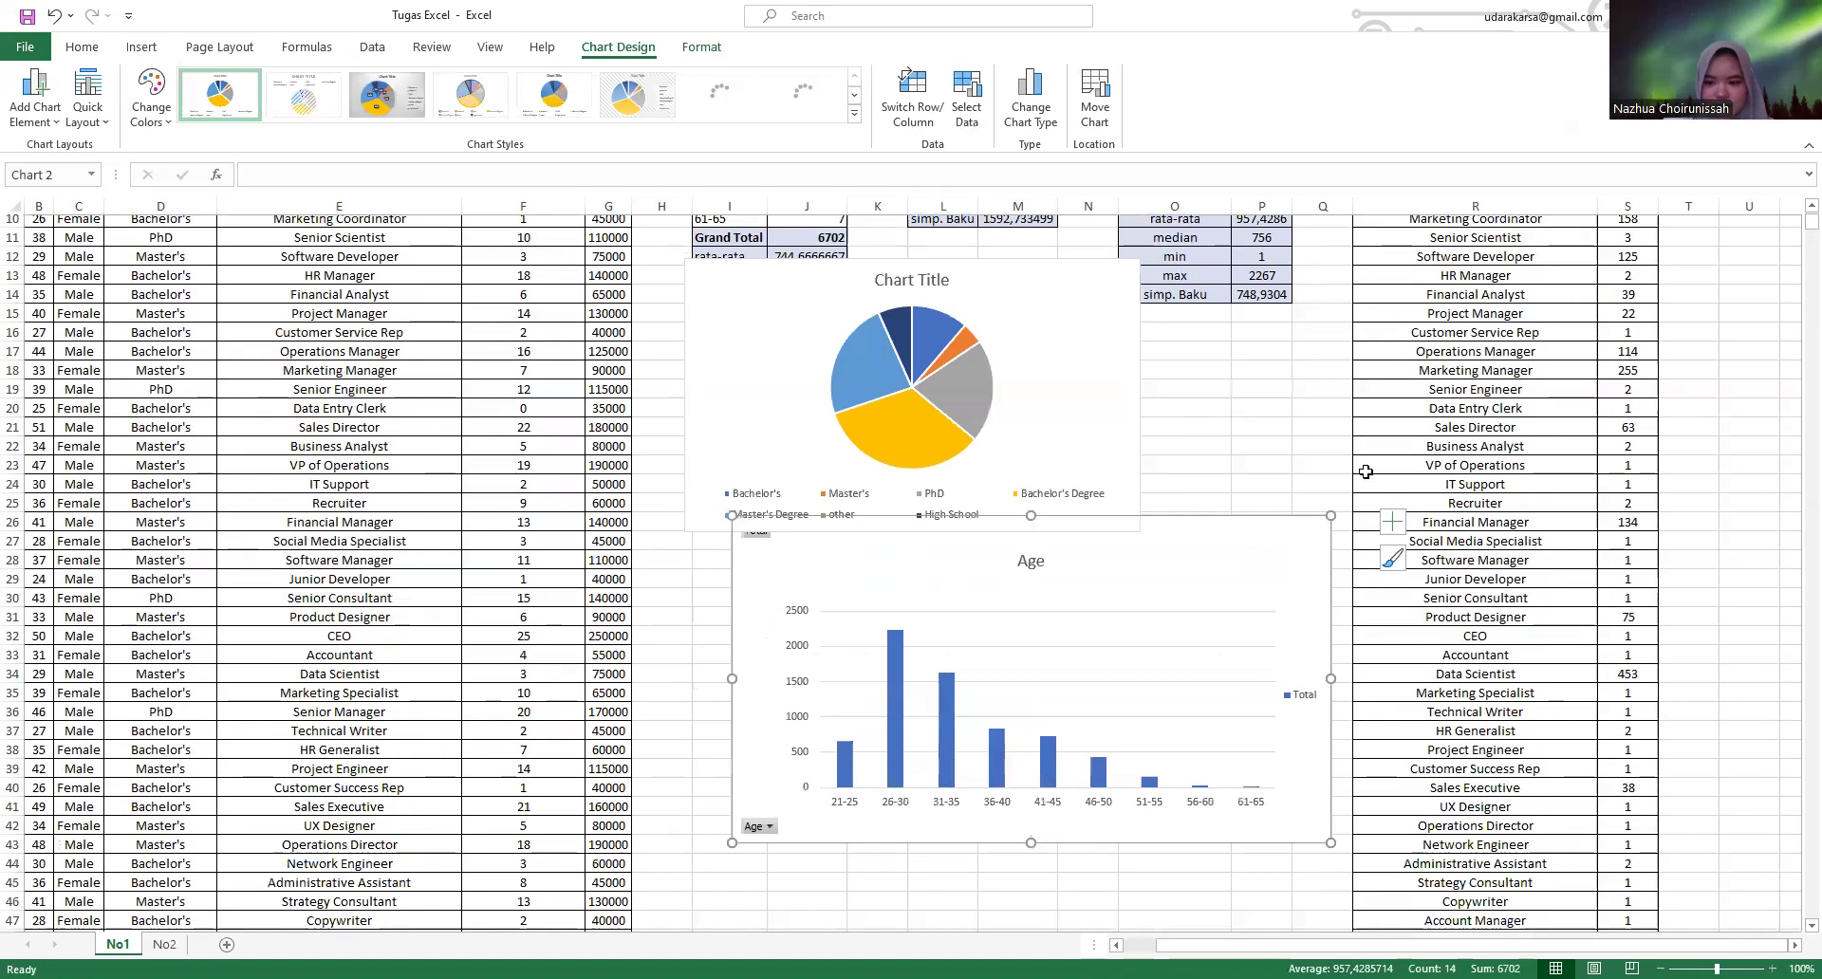
pyautogui.click(1070, 313)
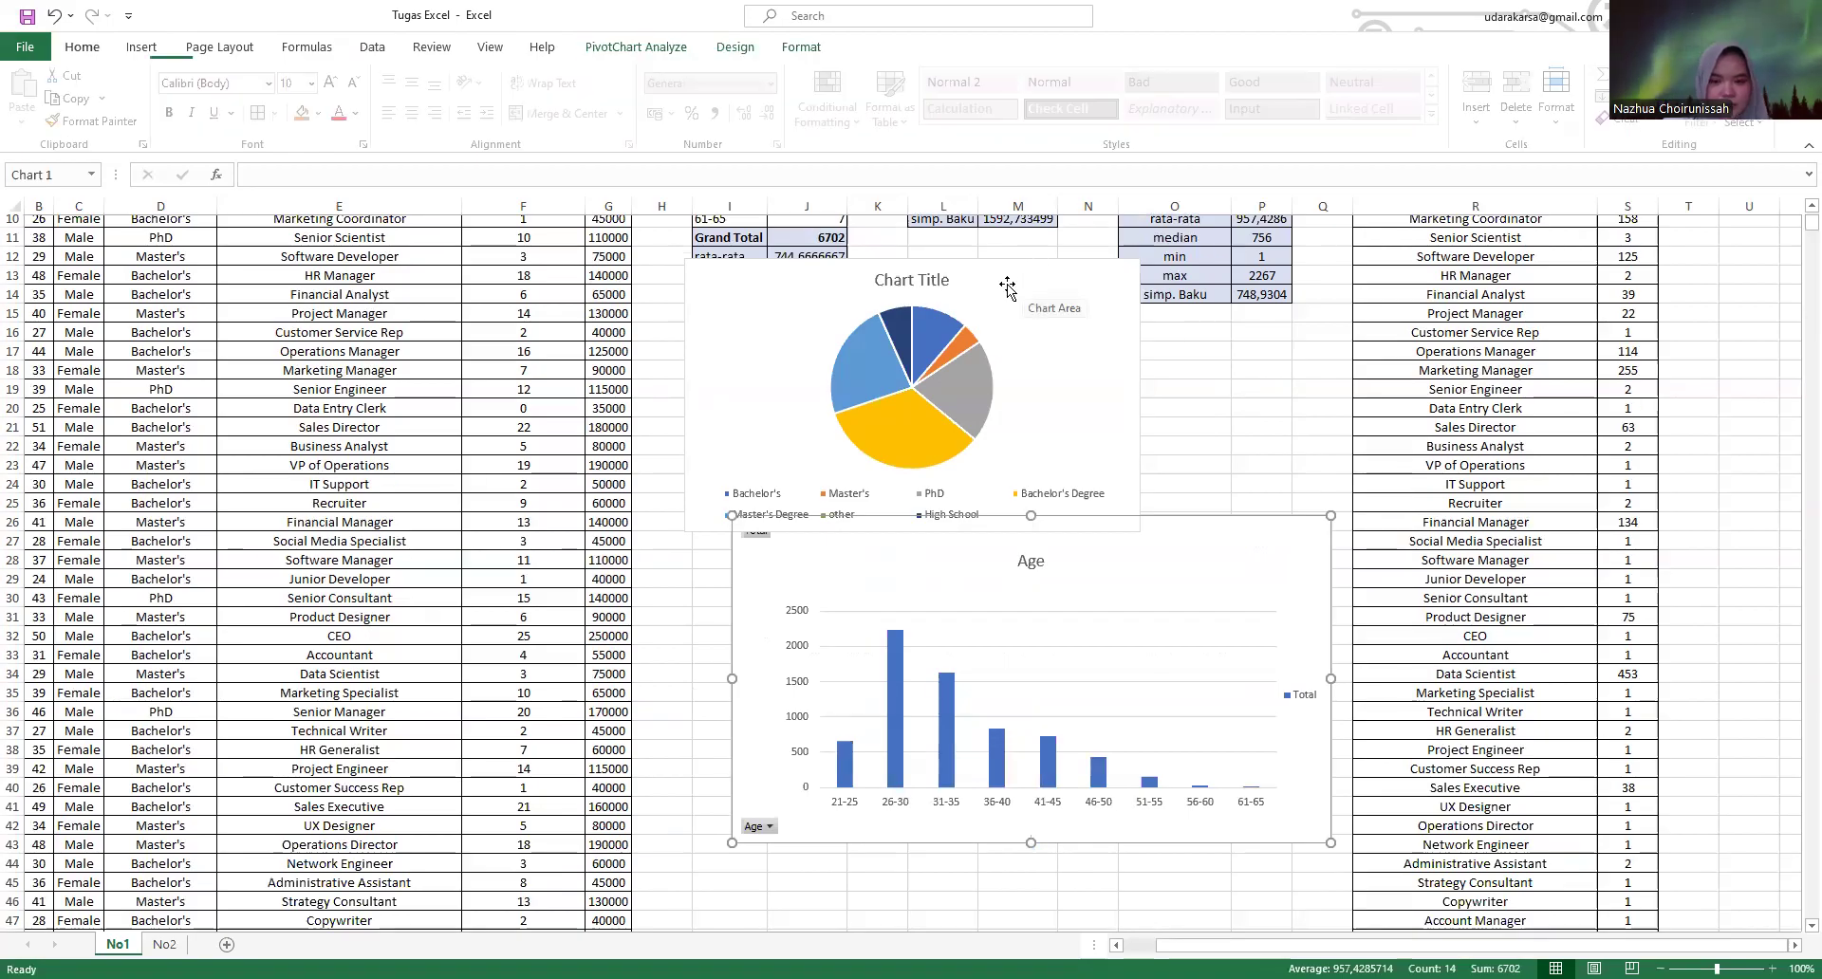
pyautogui.scroll(-3, 1007, 256)
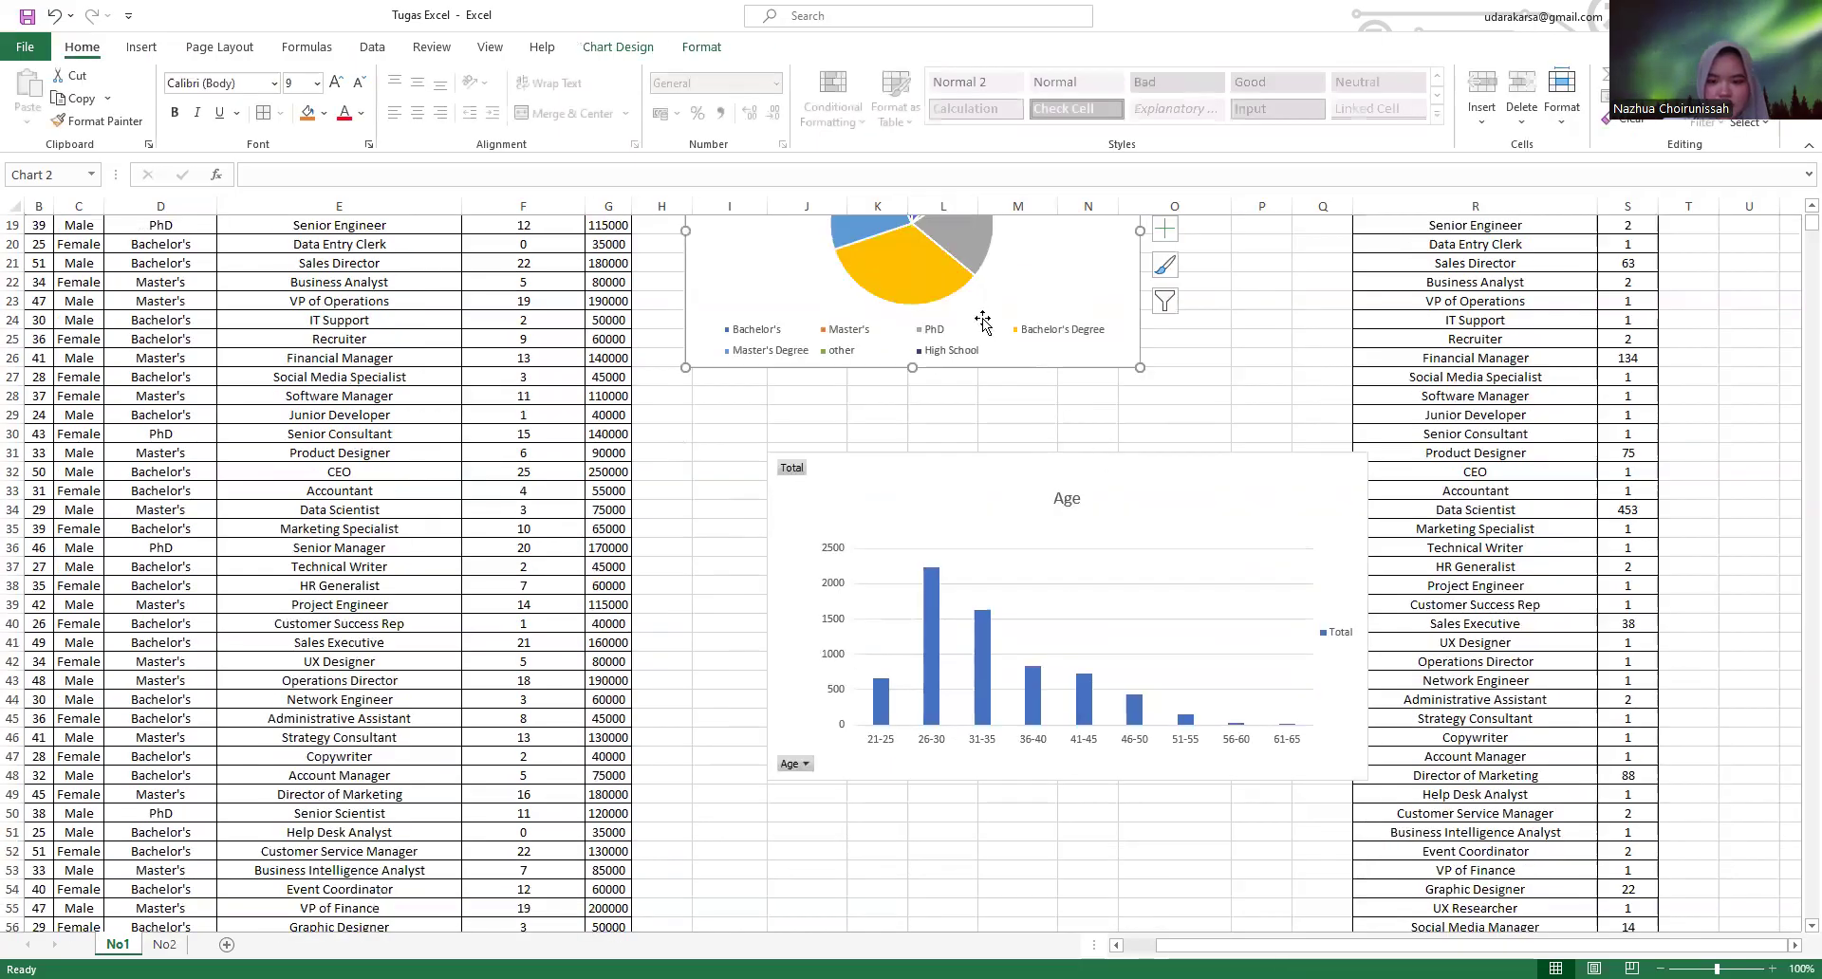
pyautogui.moveTo(1055, 365); pyautogui.dragTo(1146, 859)
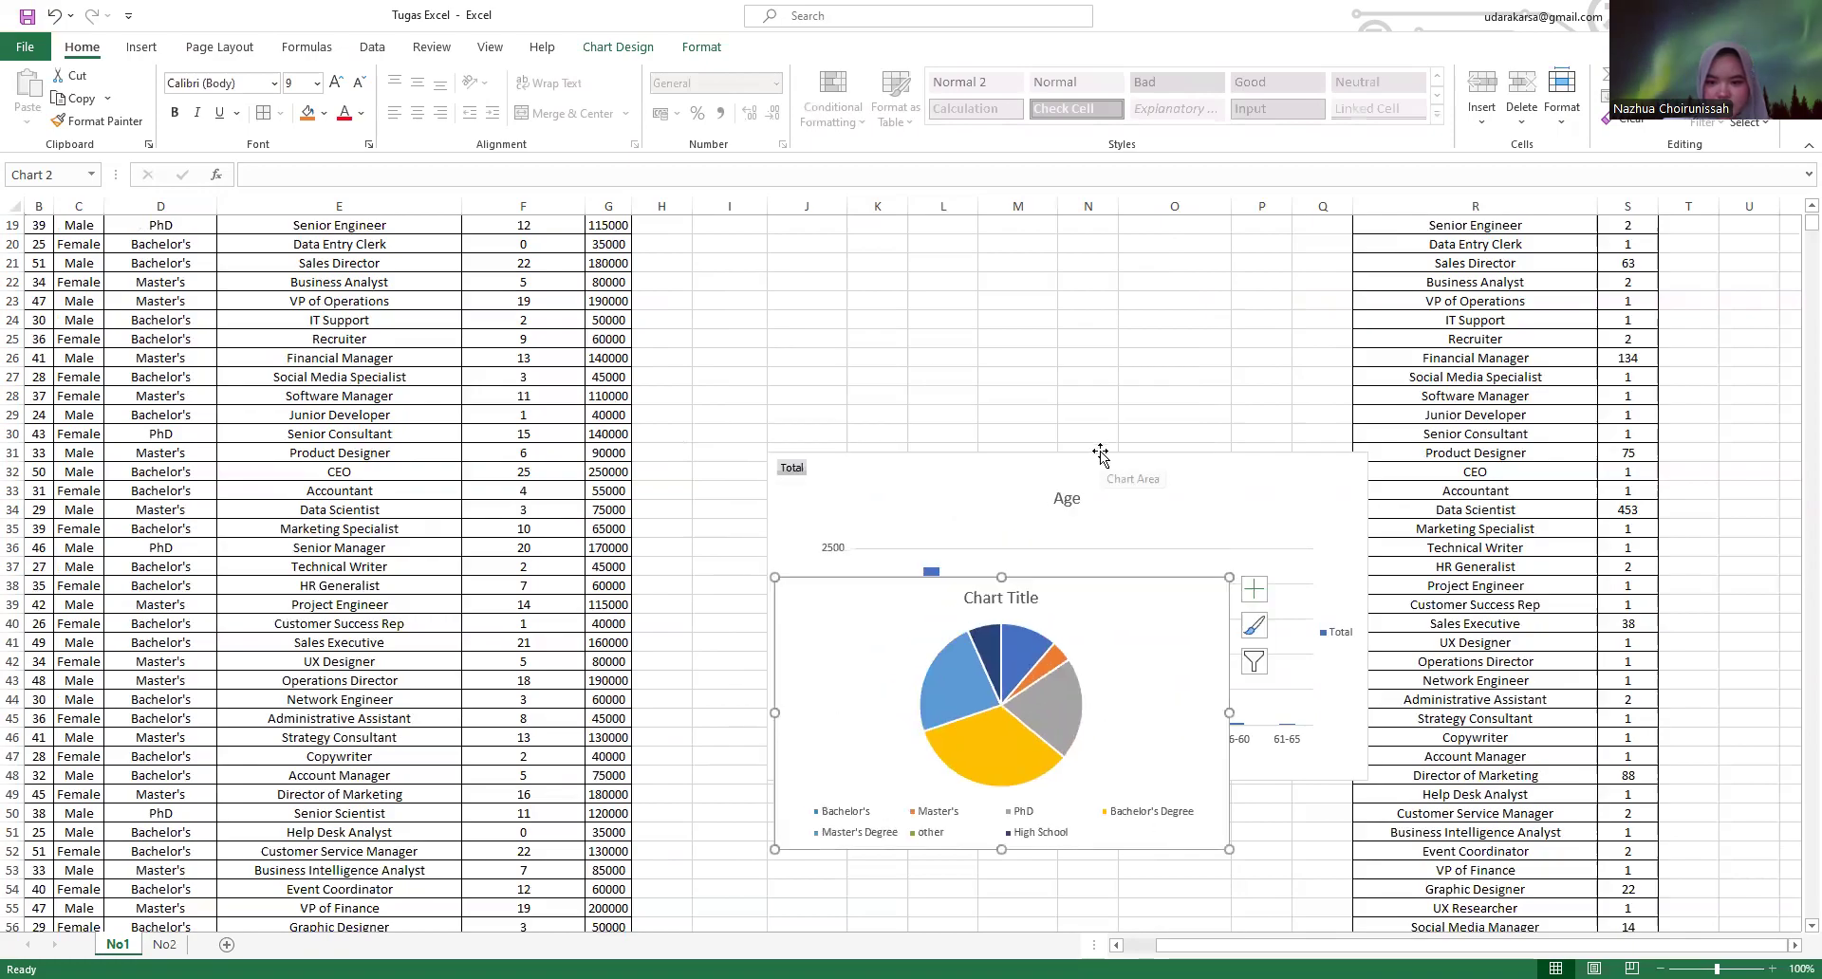
pyautogui.moveTo(1101, 452); pyautogui.dragTo(1028, 292)
pyautogui.scroll(3, 1066, 313)
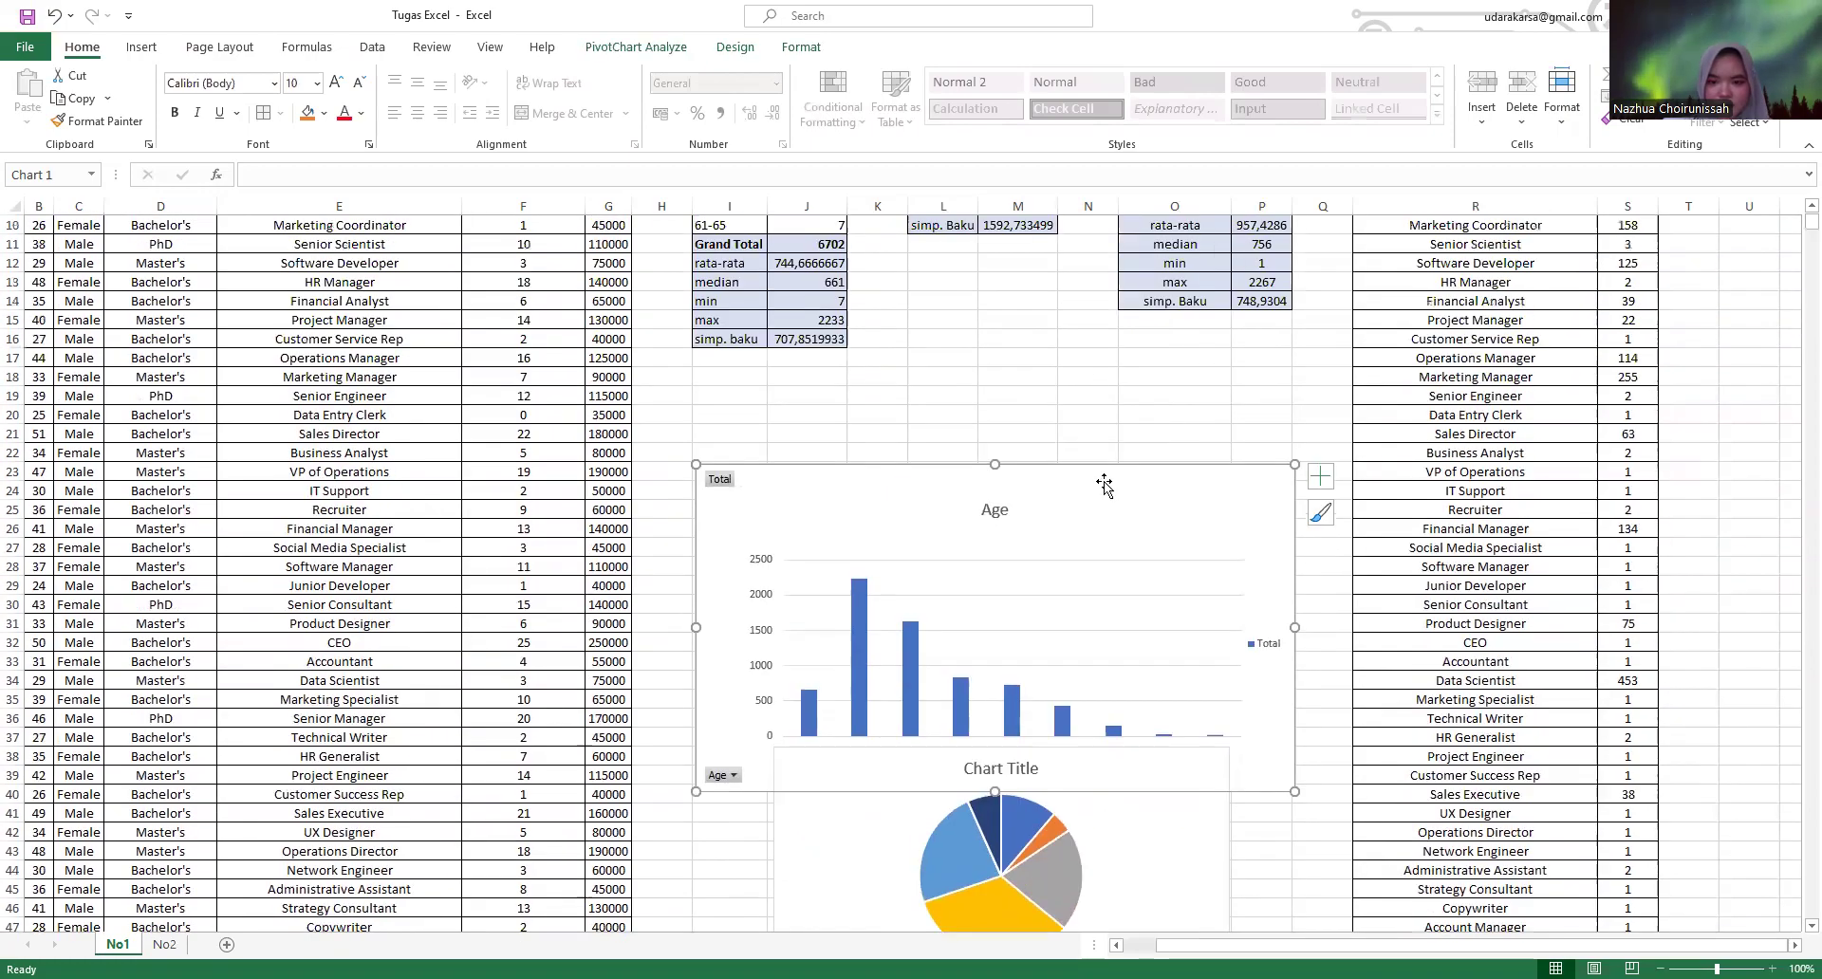
pyautogui.moveTo(1088, 463); pyautogui.dragTo(1087, 407)
pyautogui.scroll(-5, 1044, 484)
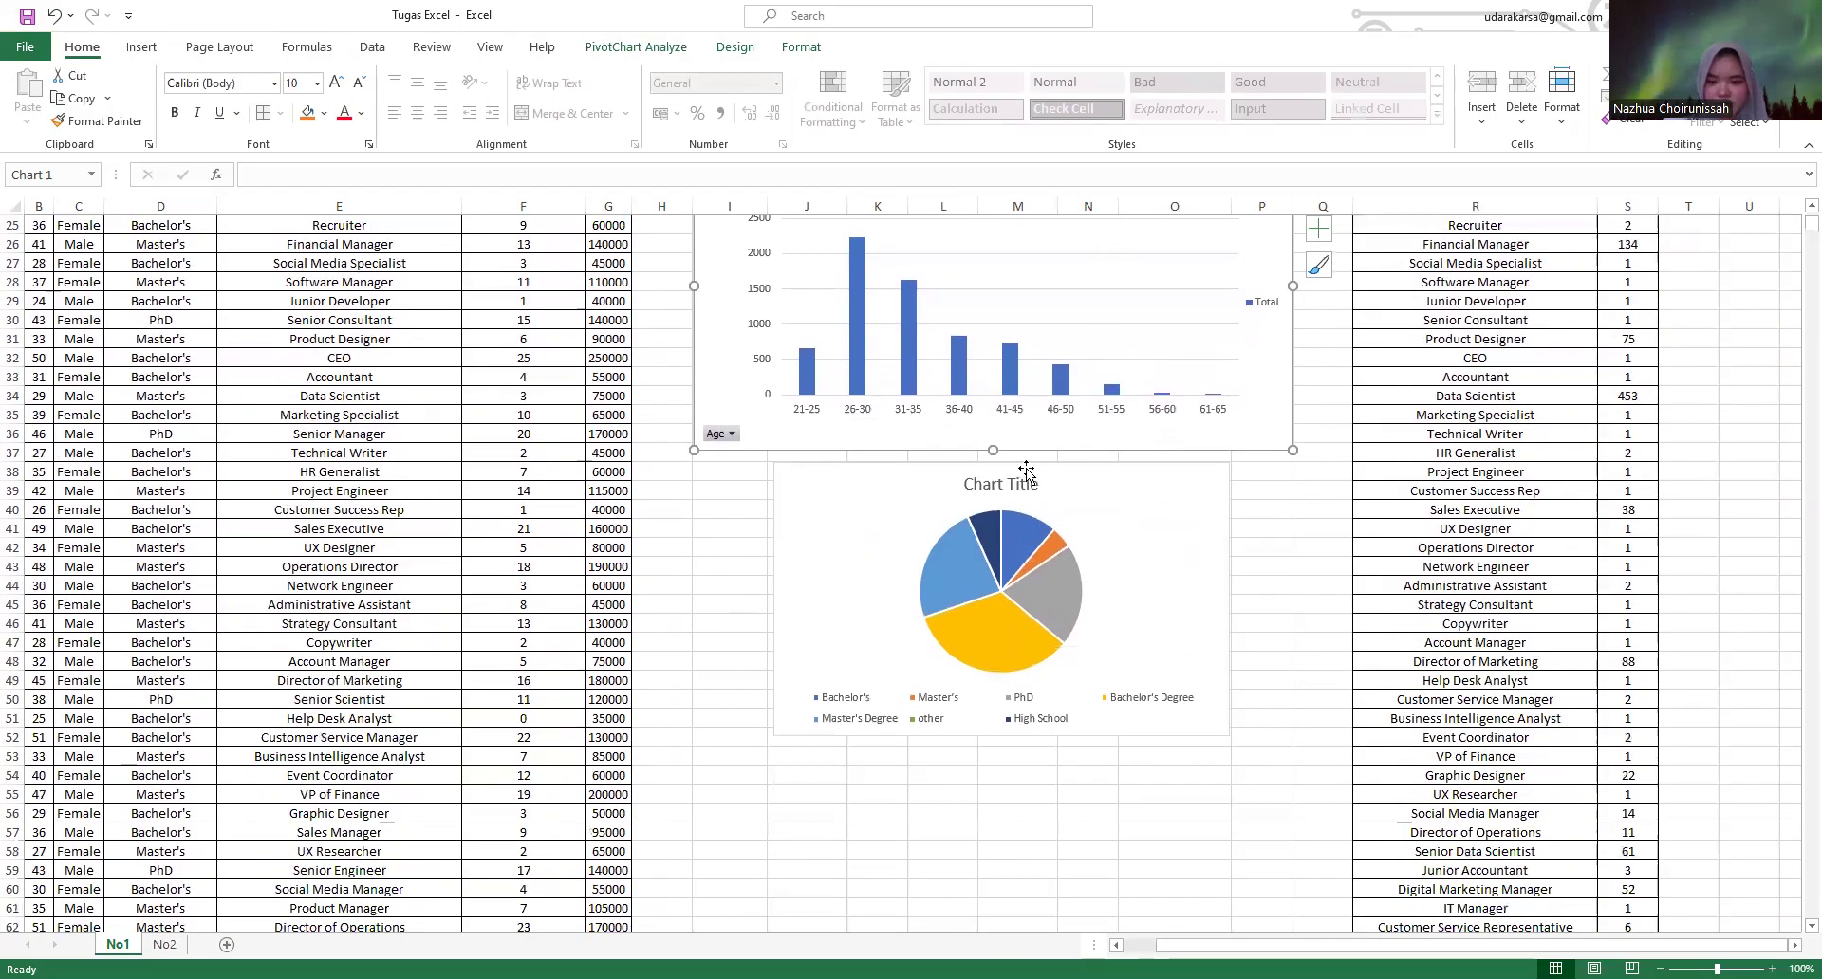
# - Align the pie chart with the age chart's left edge, enlarge it to the same width and leave a small gap between them
pyautogui.moveTo(774, 740); pyautogui.dragTo(699, 778)
pyautogui.moveTo(695, 788); pyautogui.dragTo(692, 783)
pyautogui.moveTo(1229, 782); pyautogui.dragTo(1291, 812)
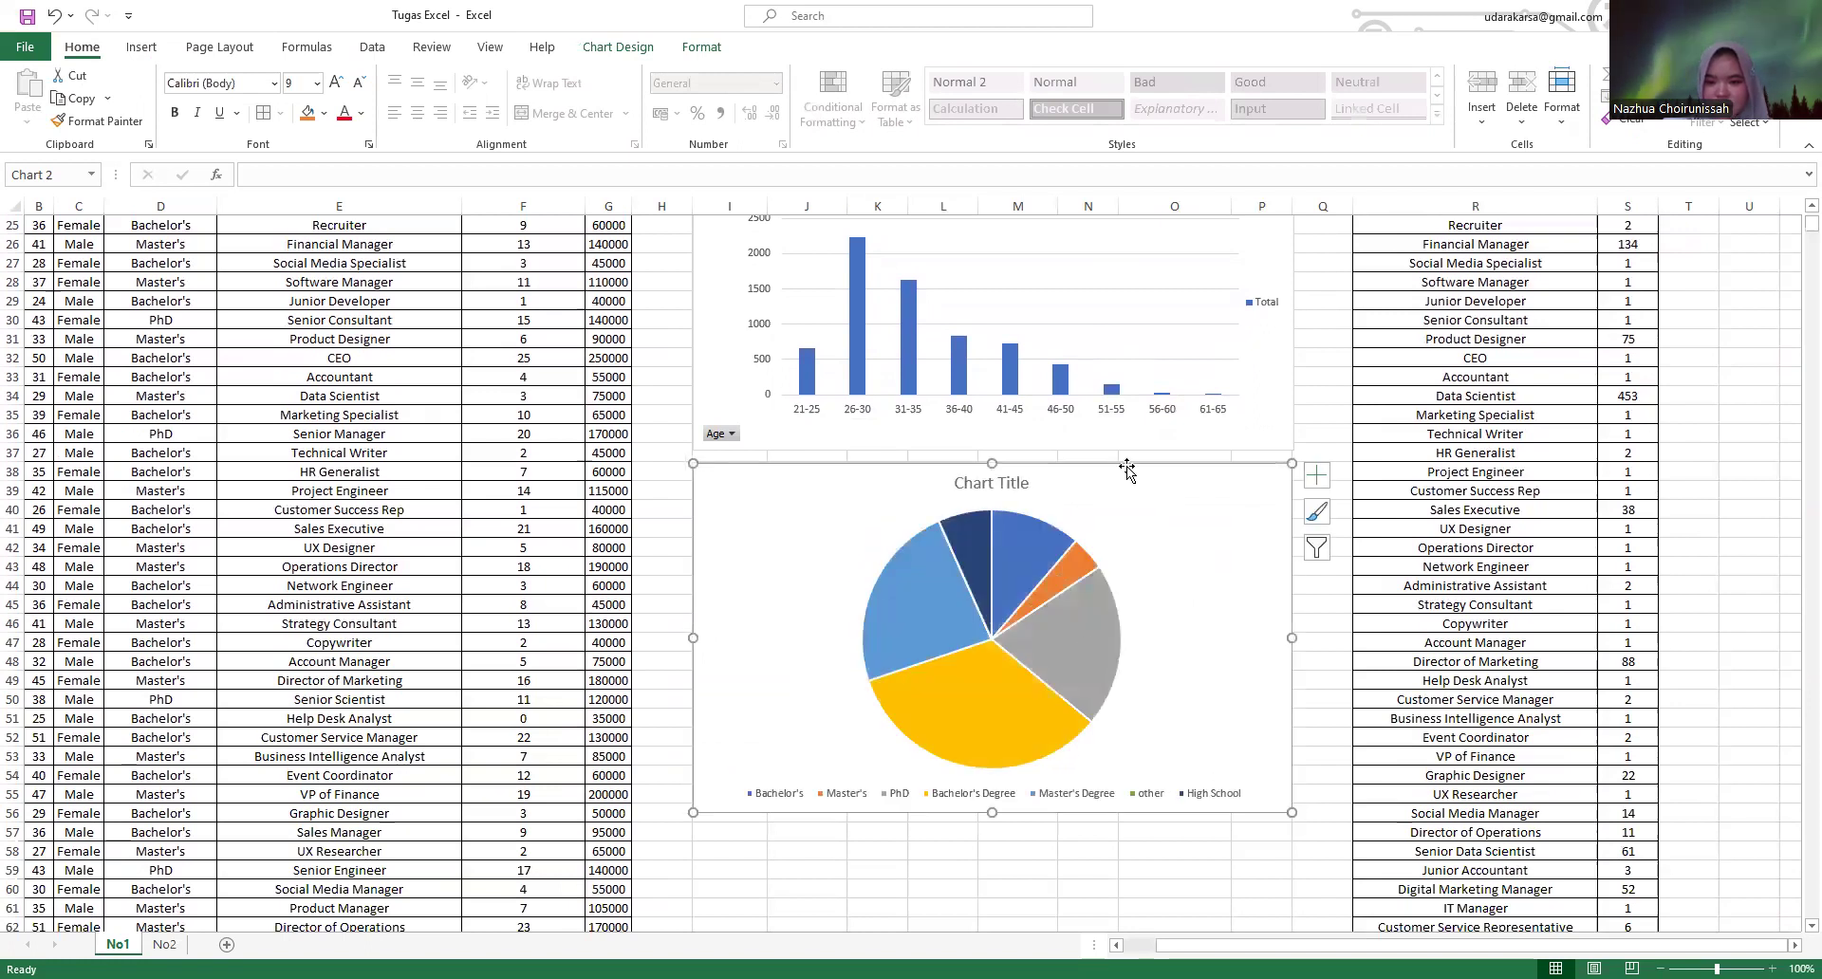
pyautogui.moveTo(1125, 470); pyautogui.dragTo(1130, 483)
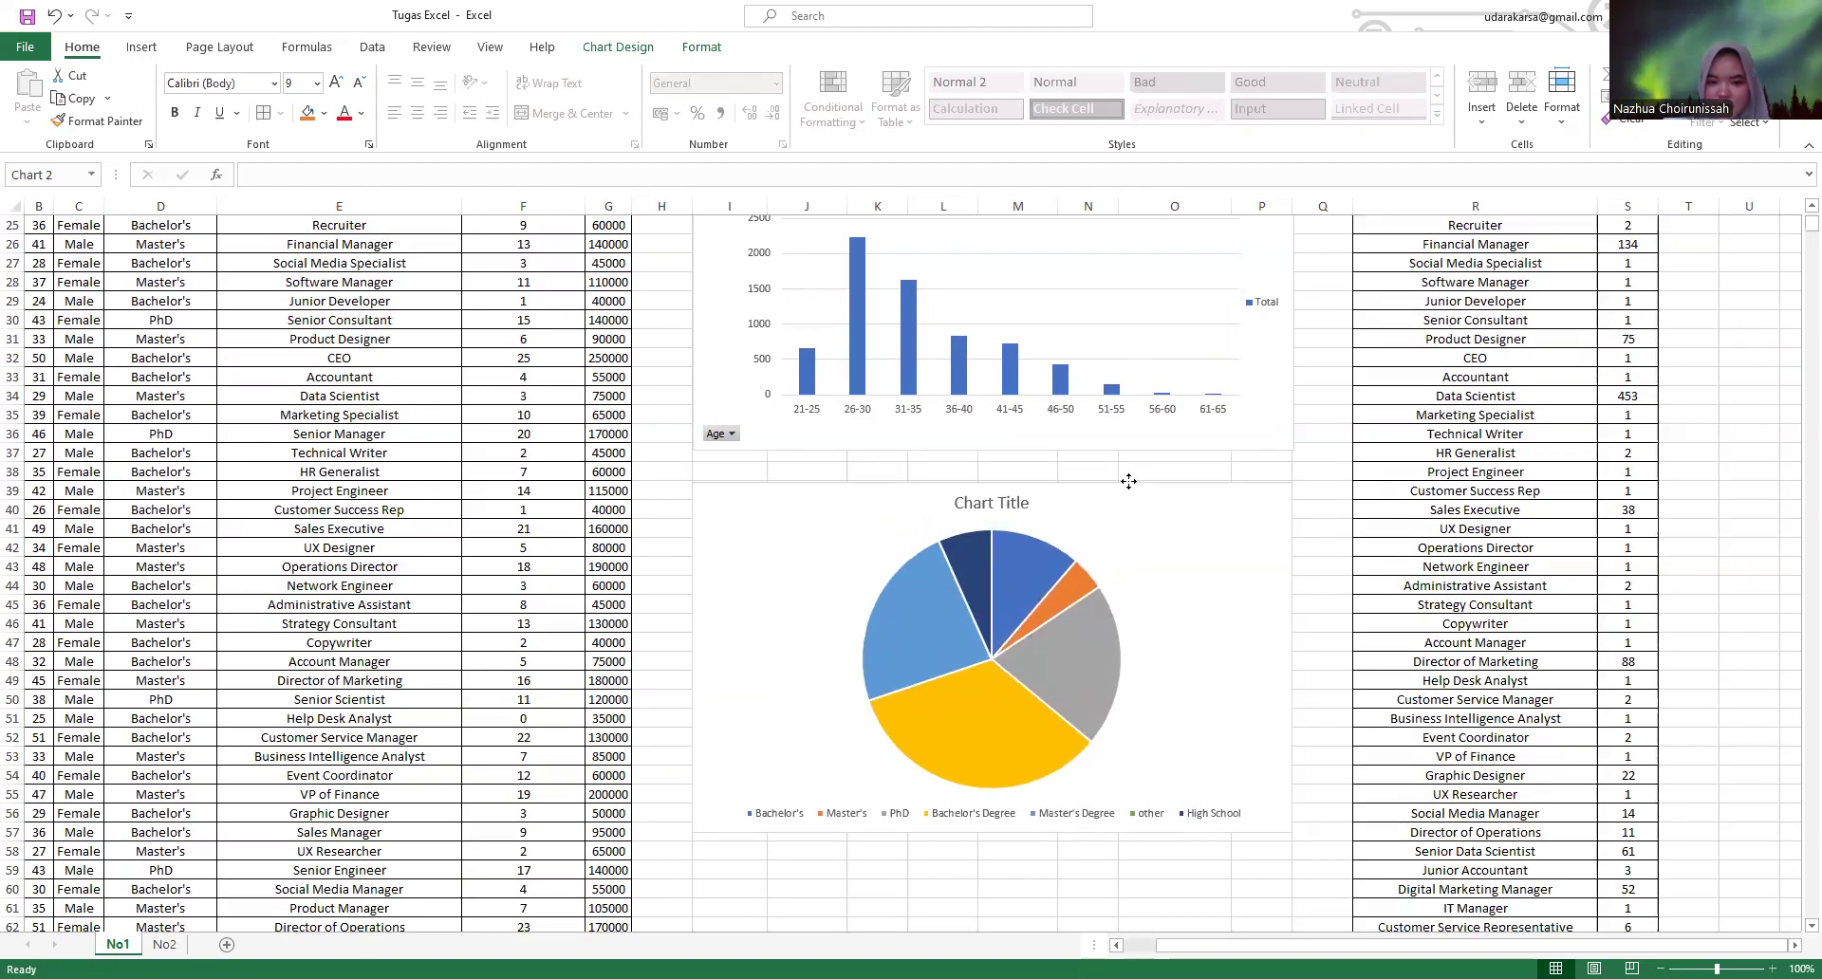
# - Replace the pie chart's title with "Education level"
pyautogui.click(1023, 507)
pyautogui.doubleClick(1016, 508)
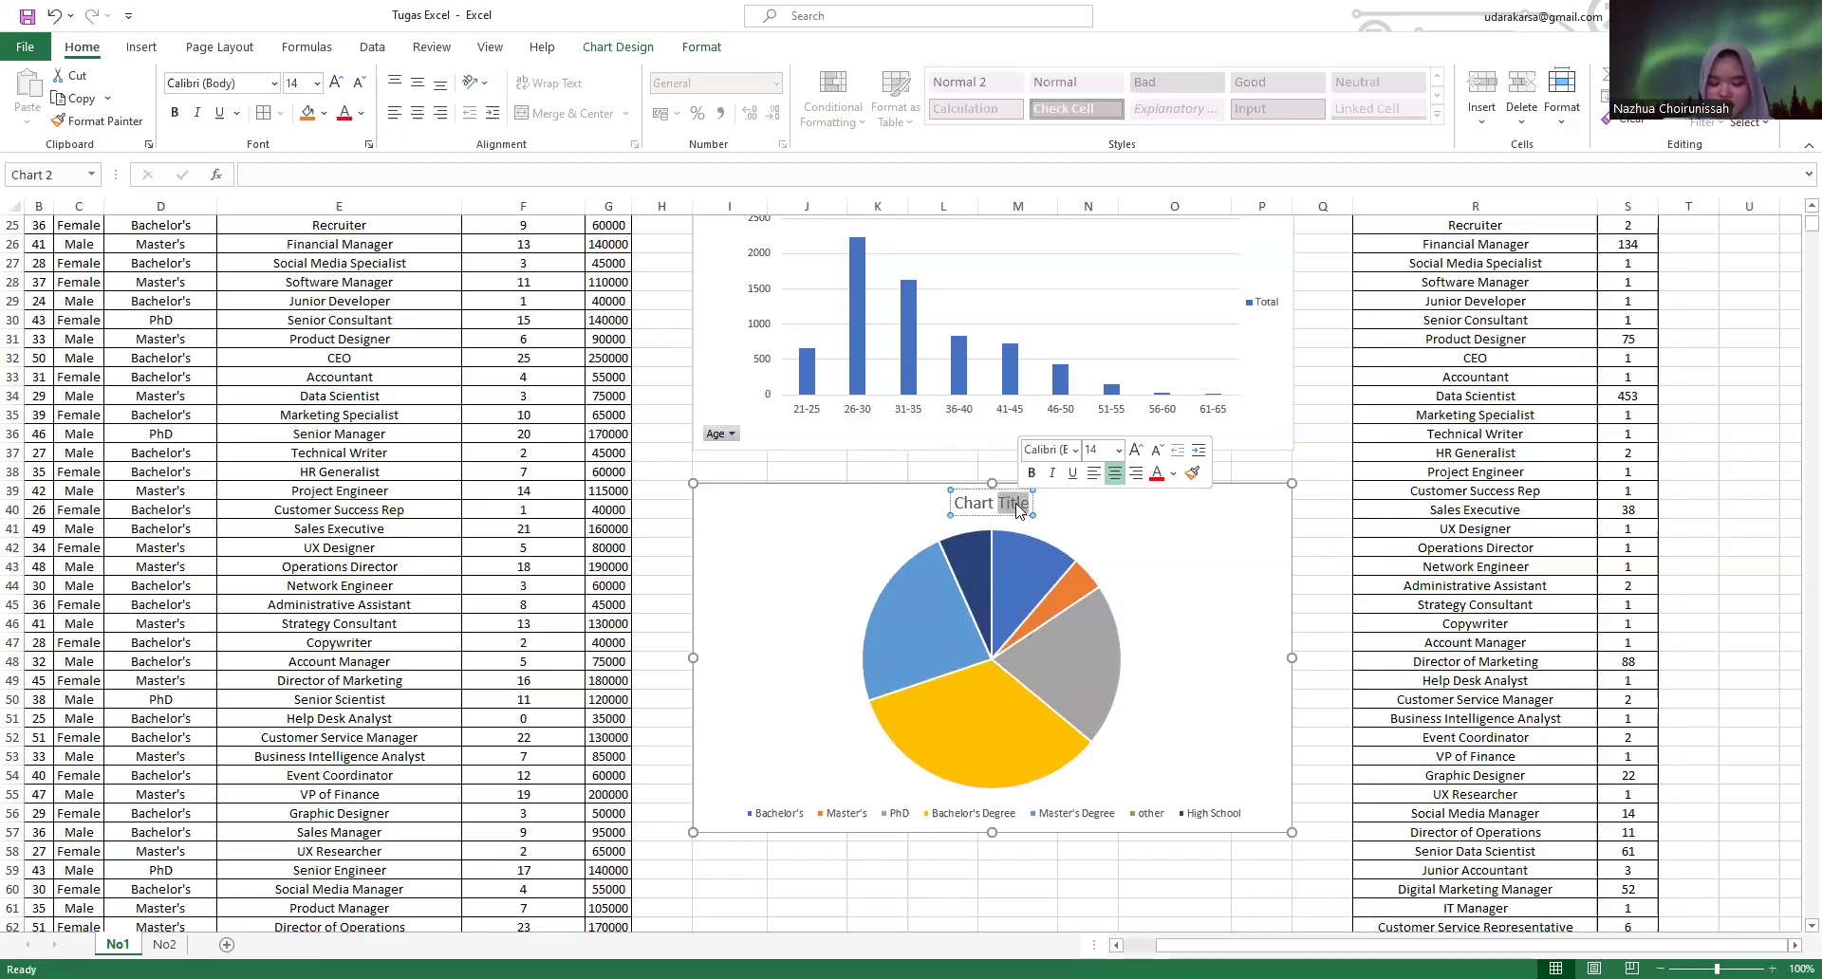
pyautogui.press('BackSpace')
pyautogui.press('BackSpace')
pyautogui.press('BackSpace')
pyautogui.press('BackSpace')
pyautogui.press('BackSpace')
pyautogui.press('BackSpace')
pyautogui.press('BackSpace')
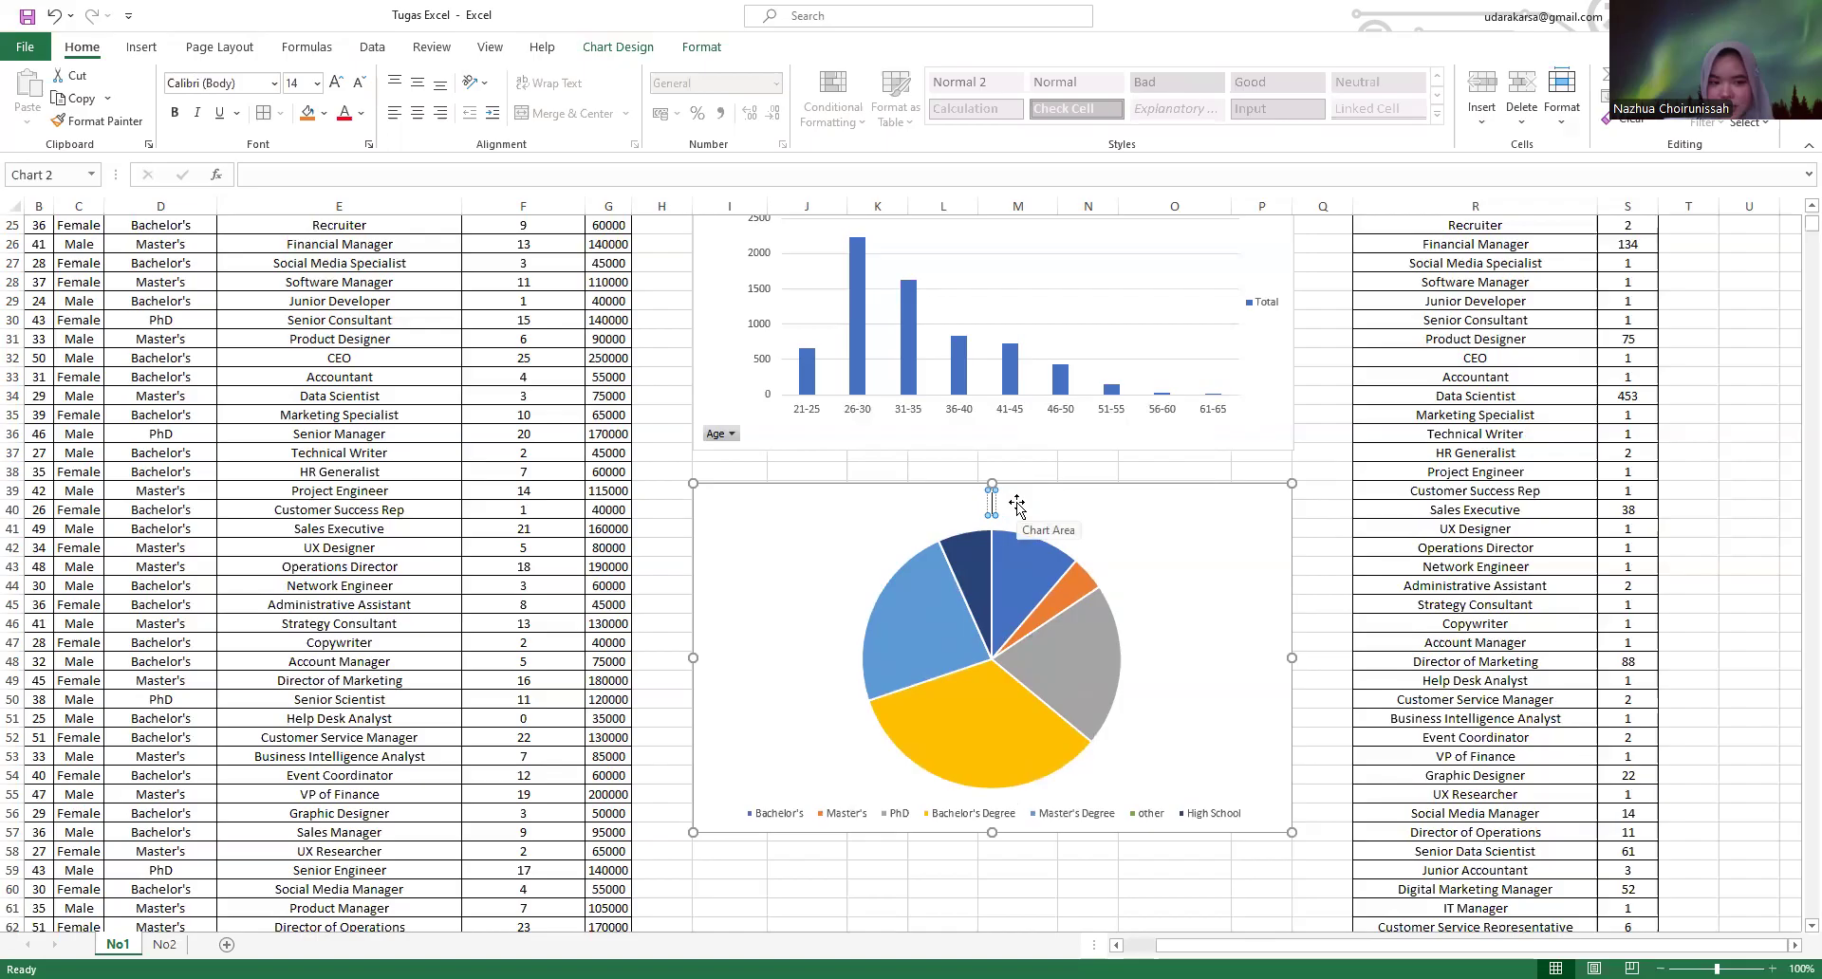
pyautogui.scroll(8, 1017, 507)
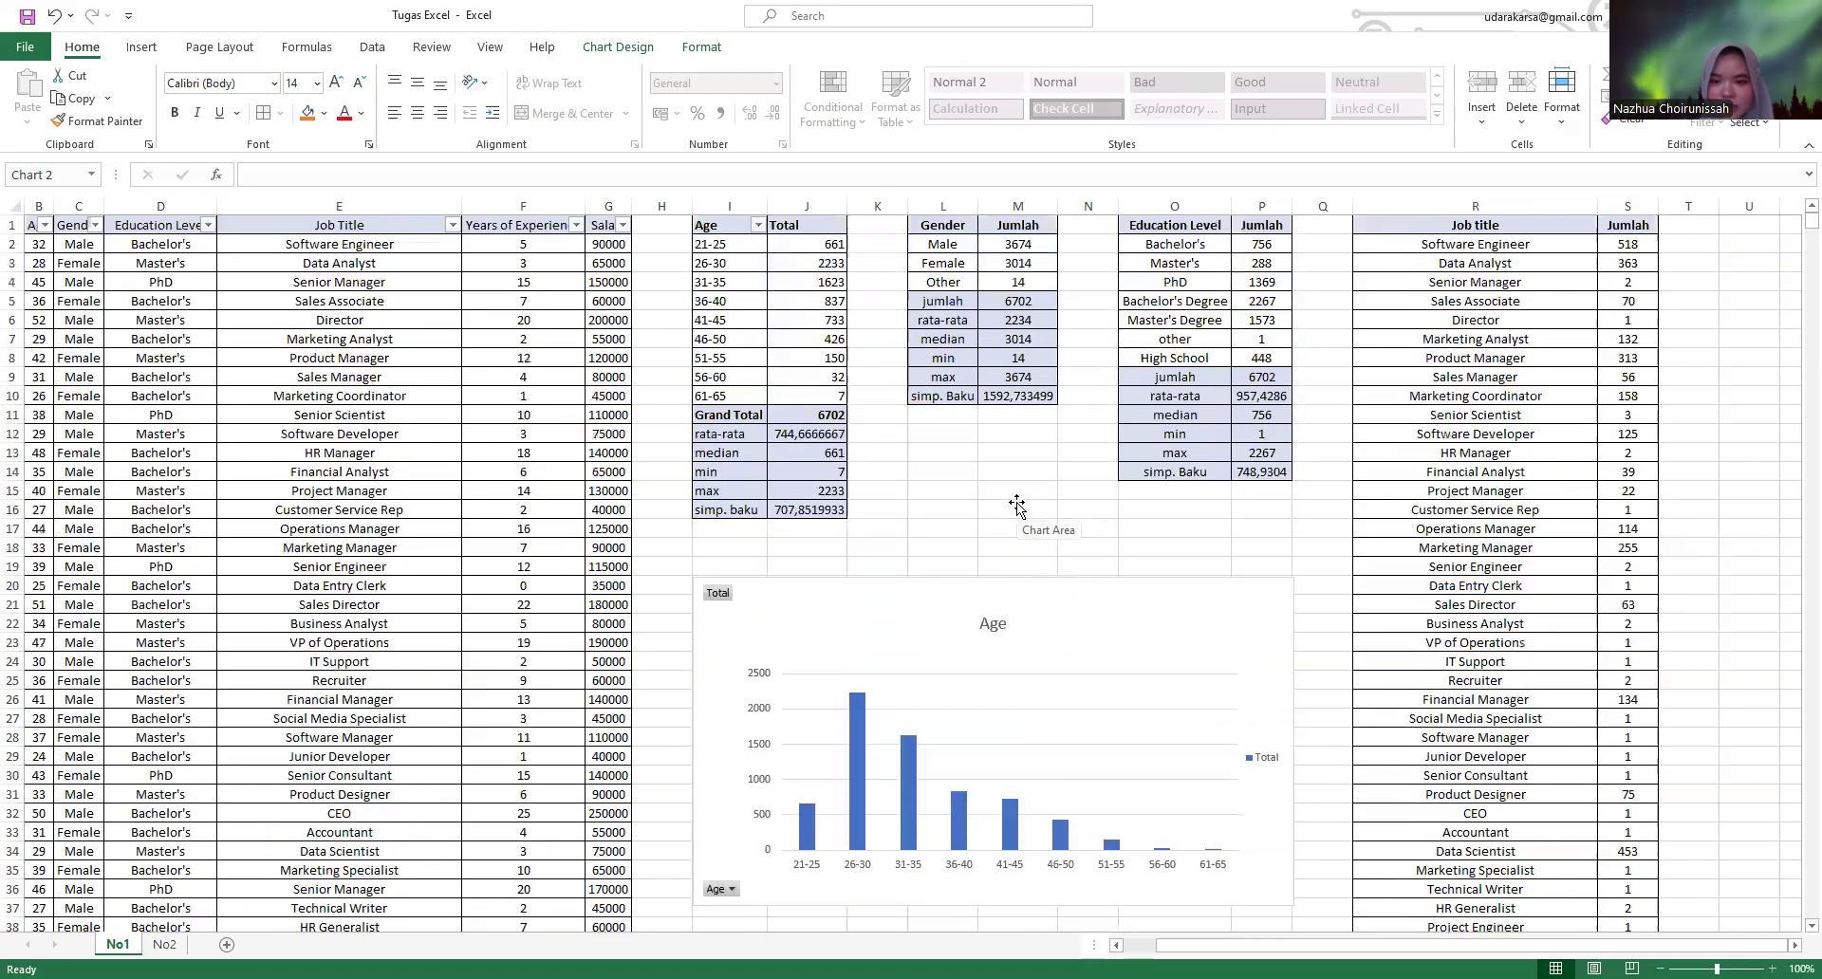
pyautogui.scroll(-8, 1016, 508)
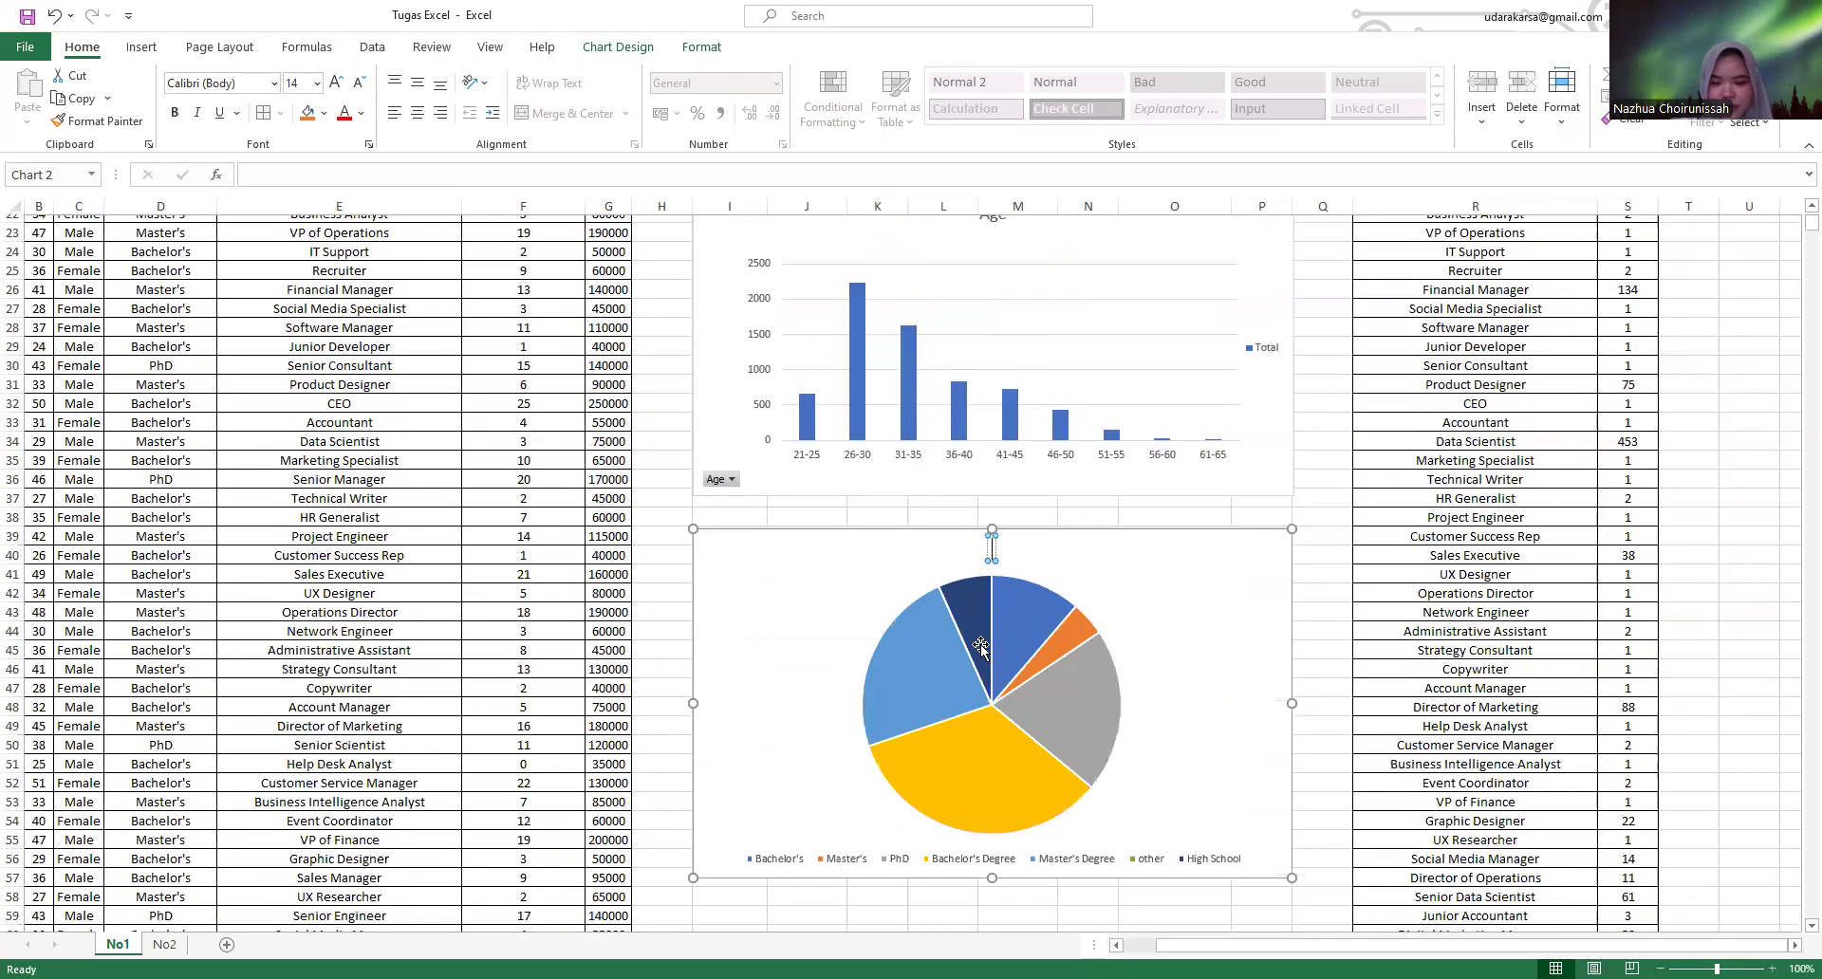
pyautogui.write('E')
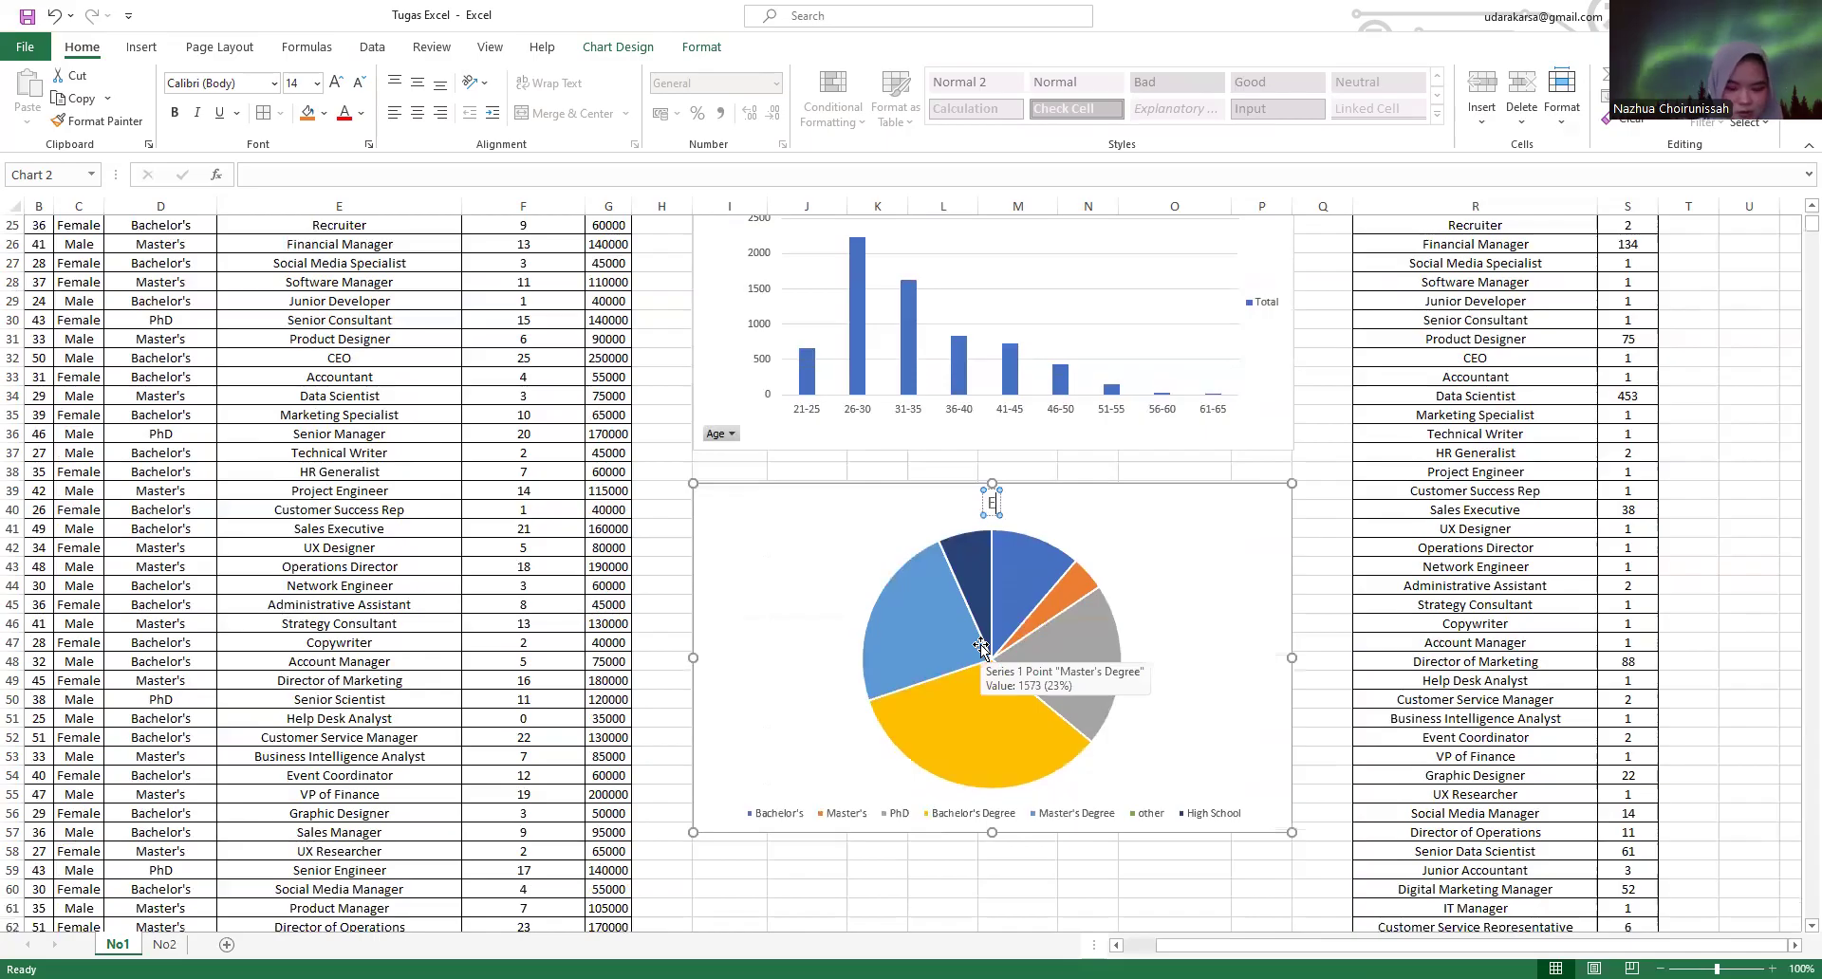
pyautogui.write('du')
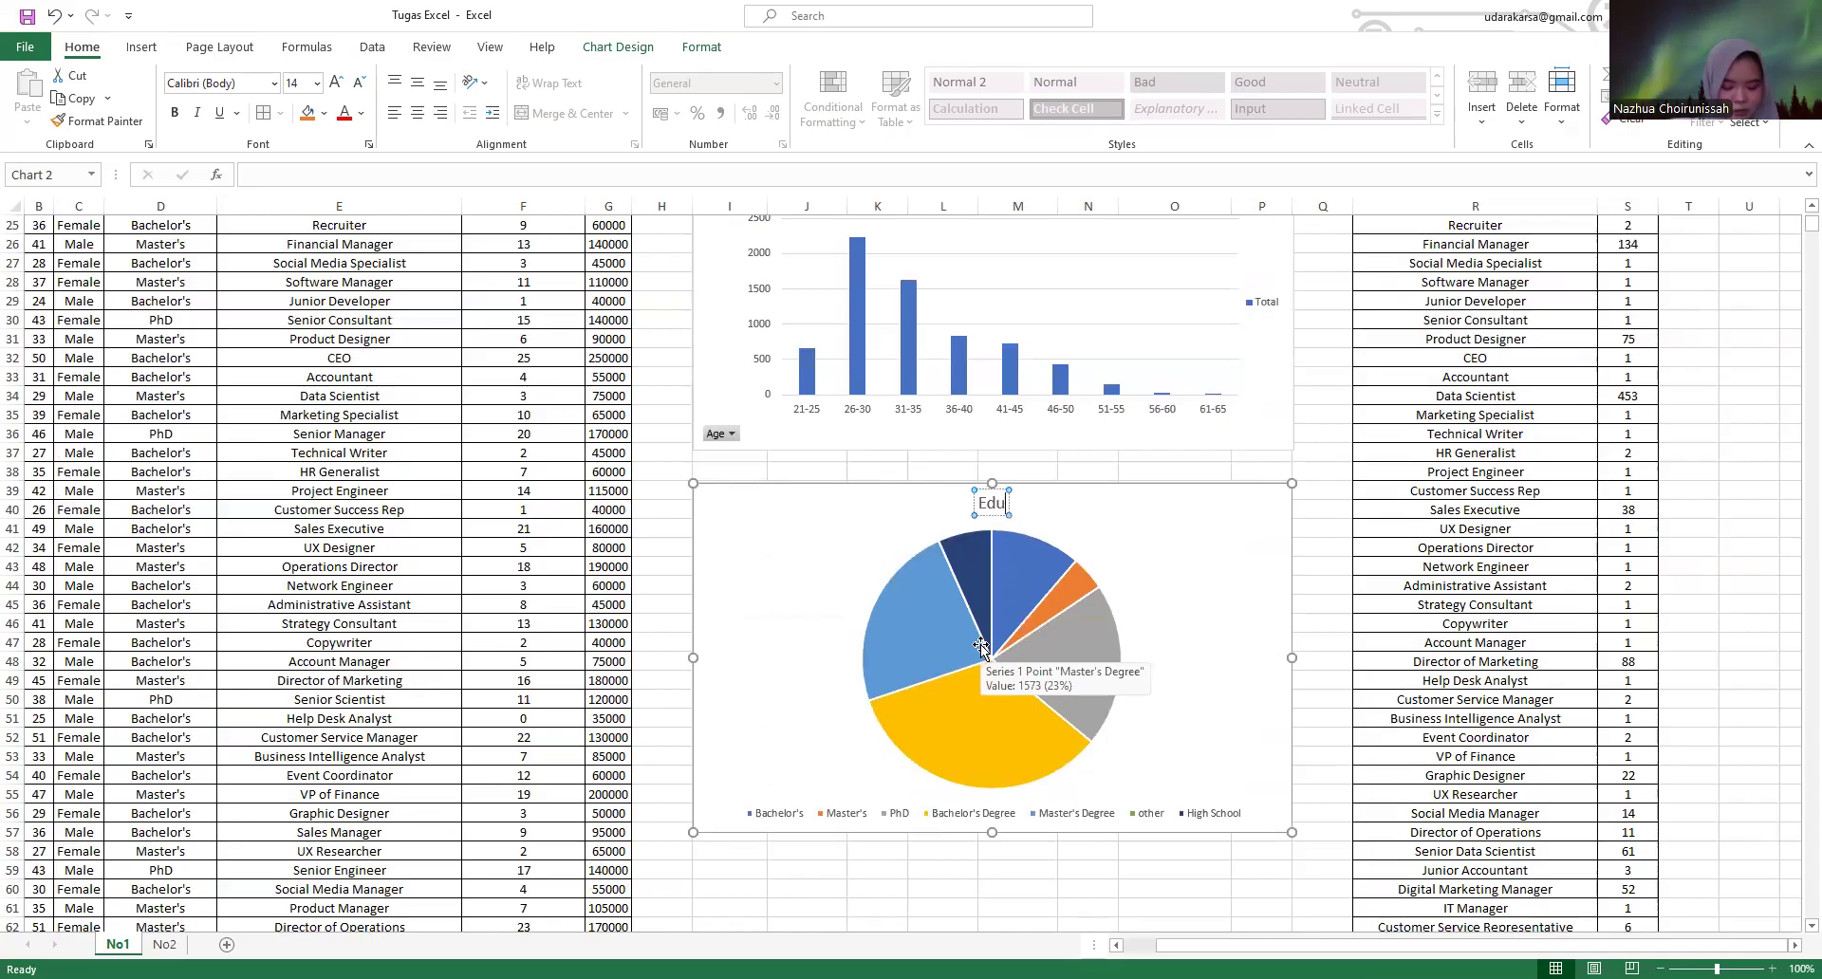
pyautogui.write('catio')
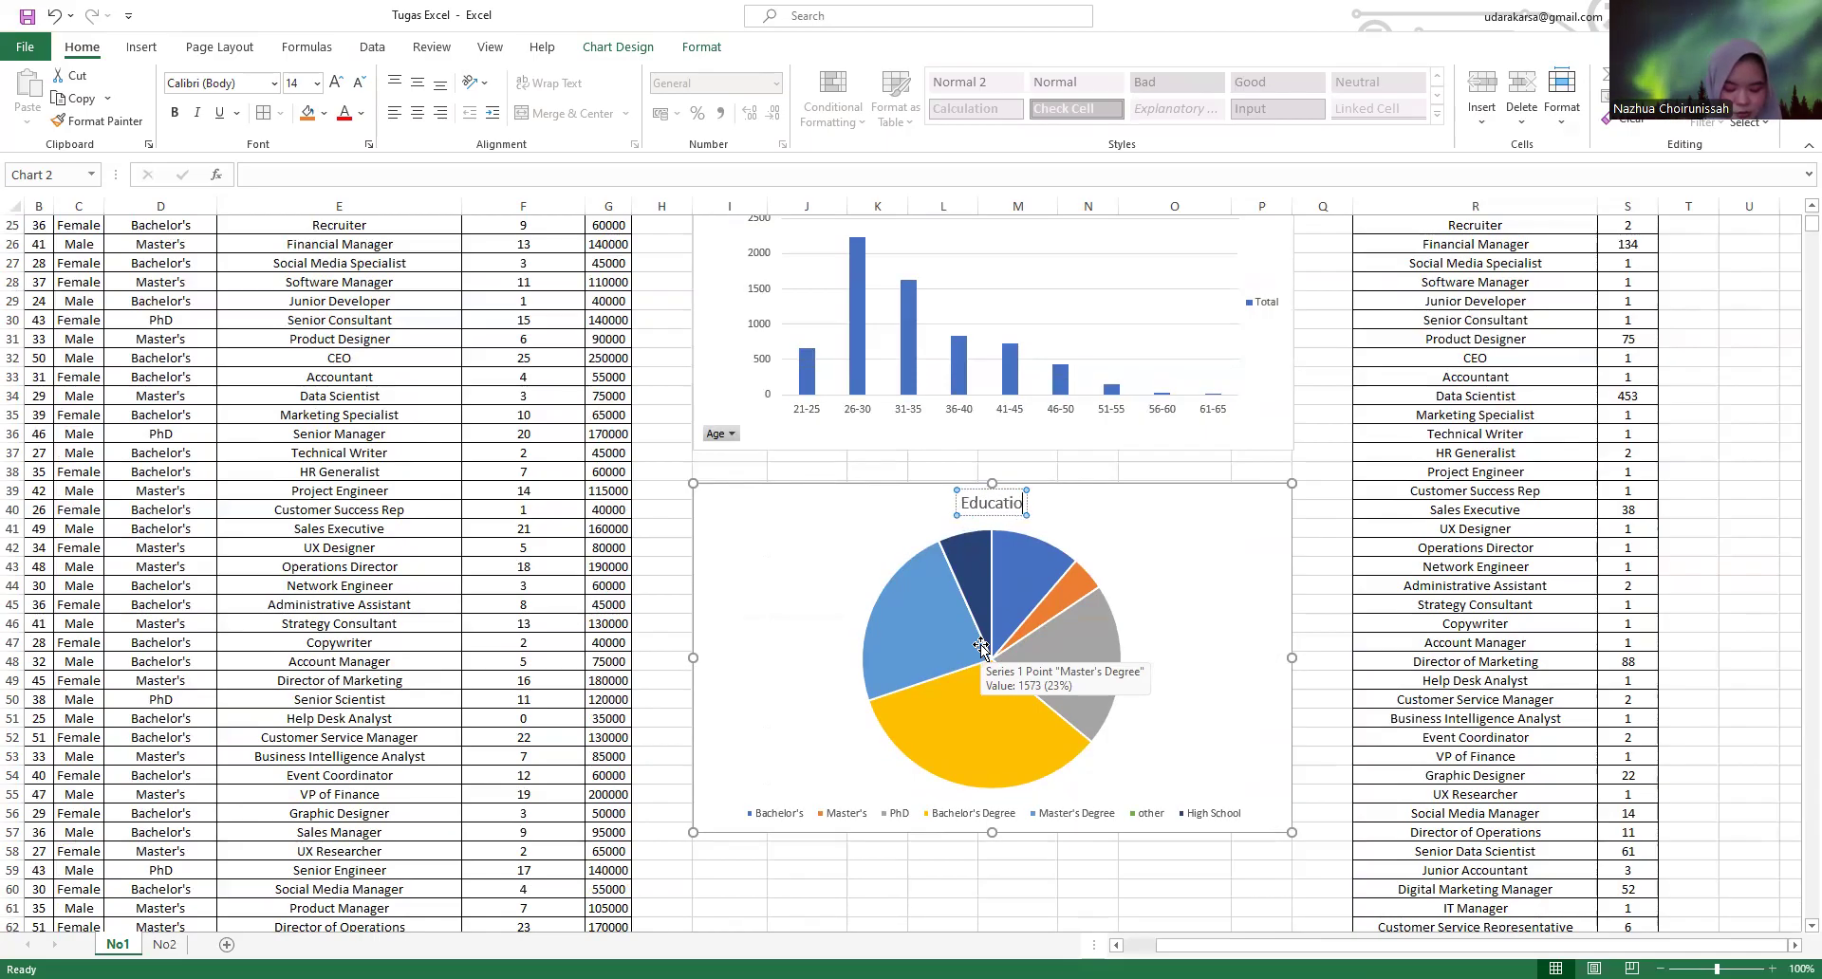
pyautogui.write('n level')
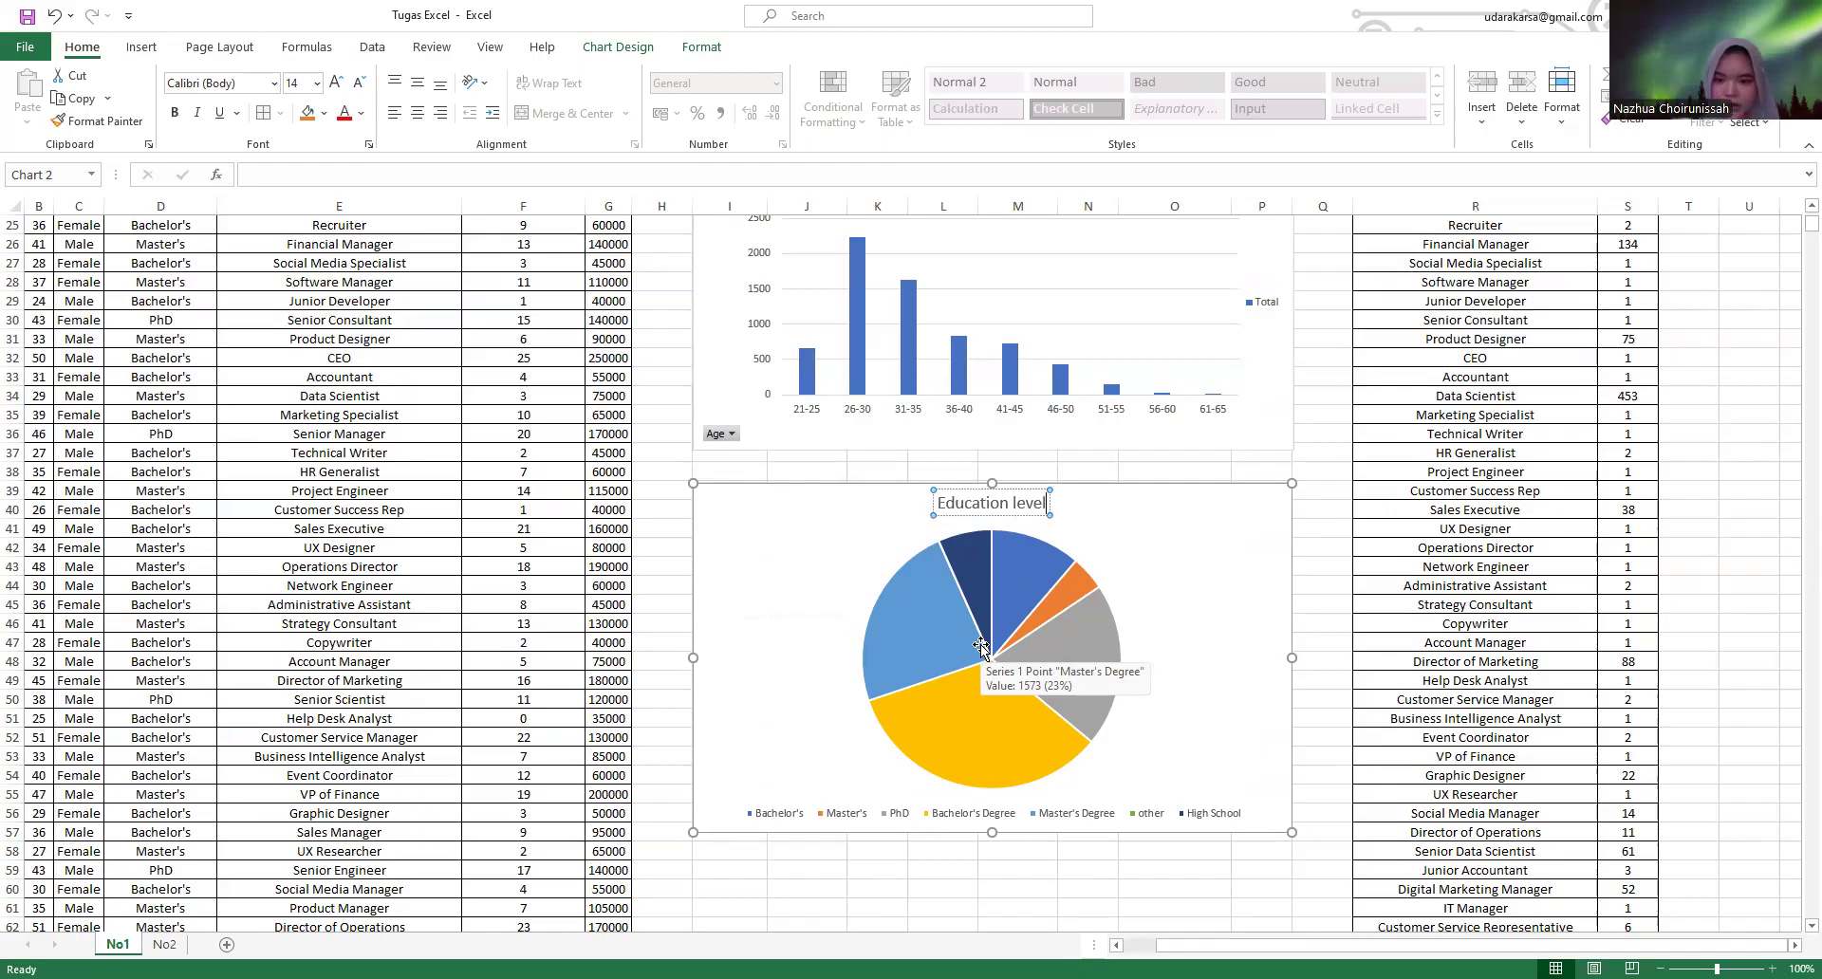
pyautogui.click(1076, 864)
# - Zoom out to 53% and review the dataset, frequency tables and both charts on the No1 sheet
pyautogui.scroll(8, 1075, 864)
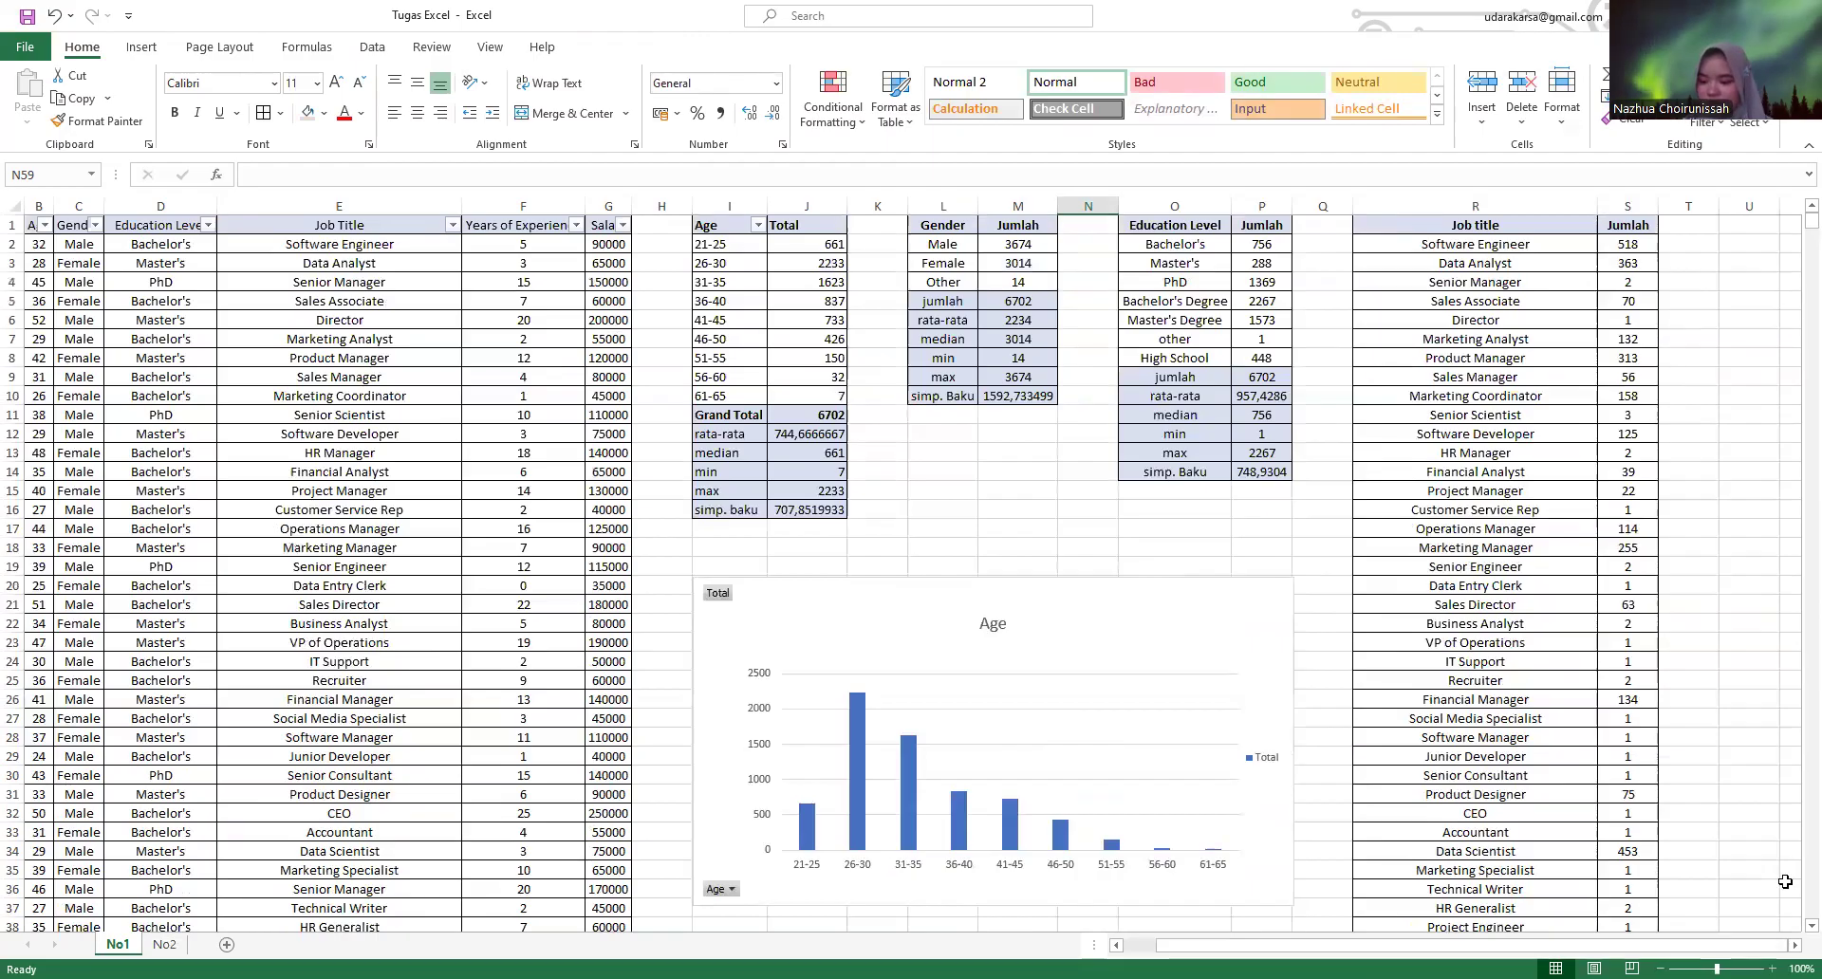
pyautogui.scroll(1, 911, 565)
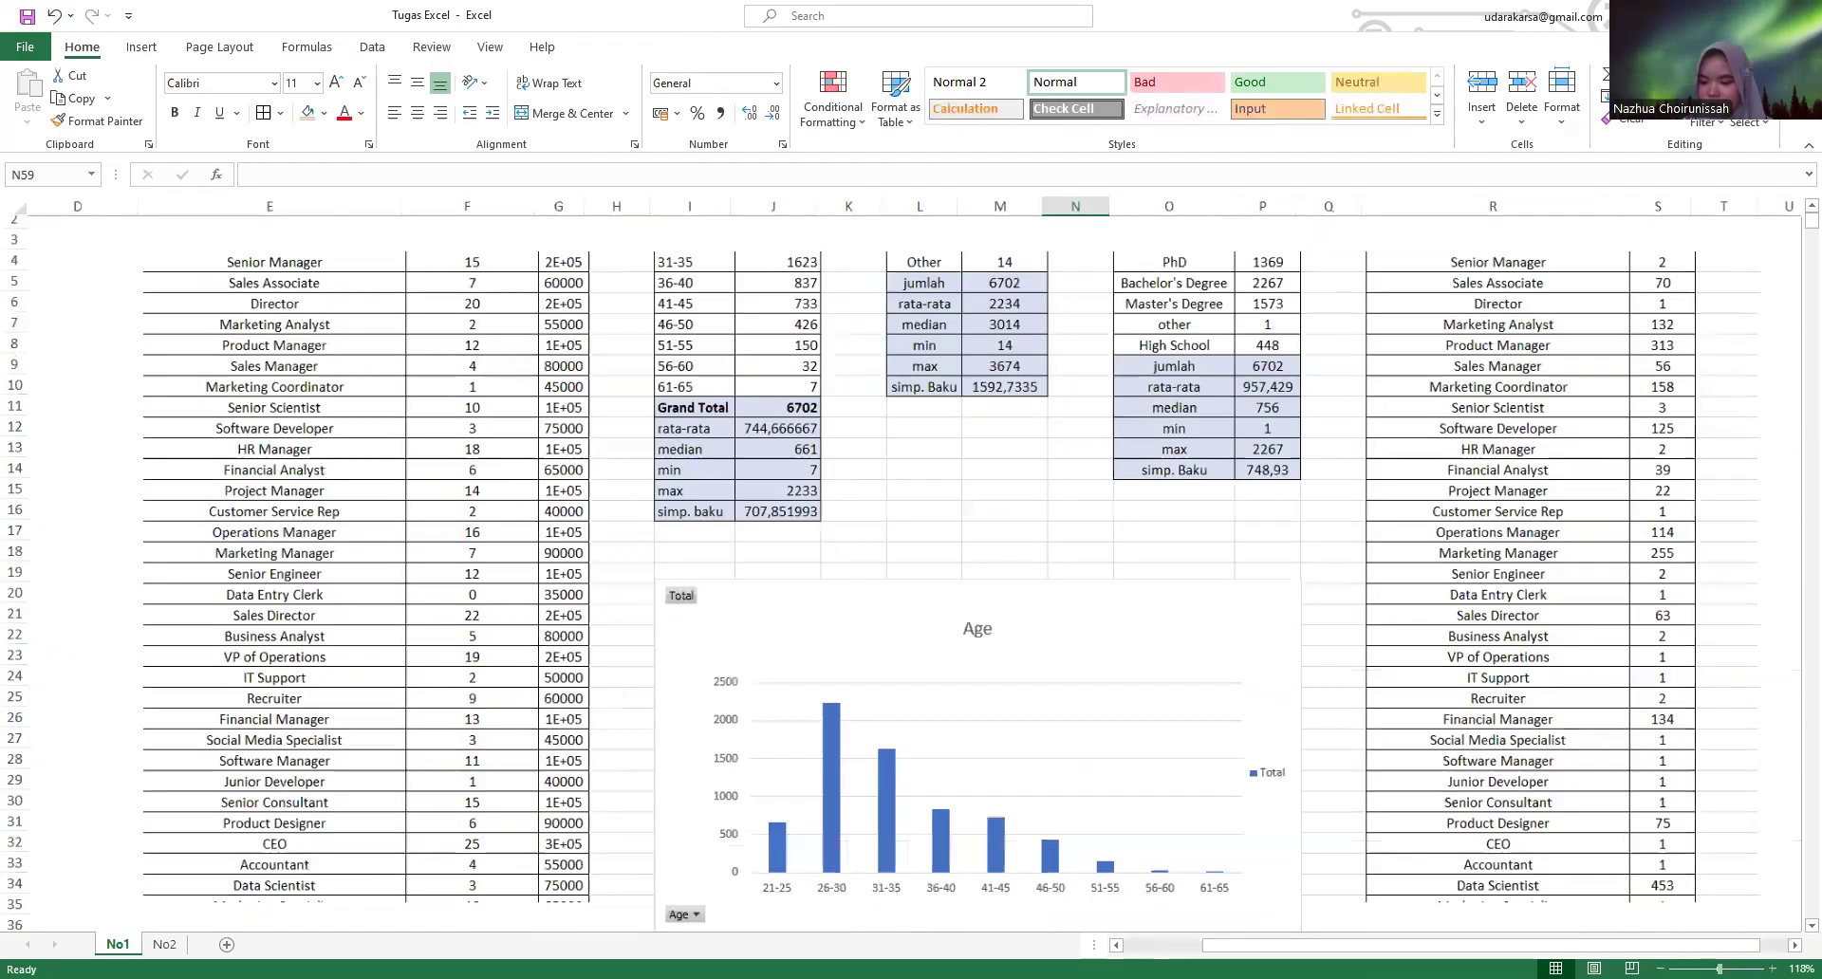
pyautogui.scroll(-4, 1411, 850)
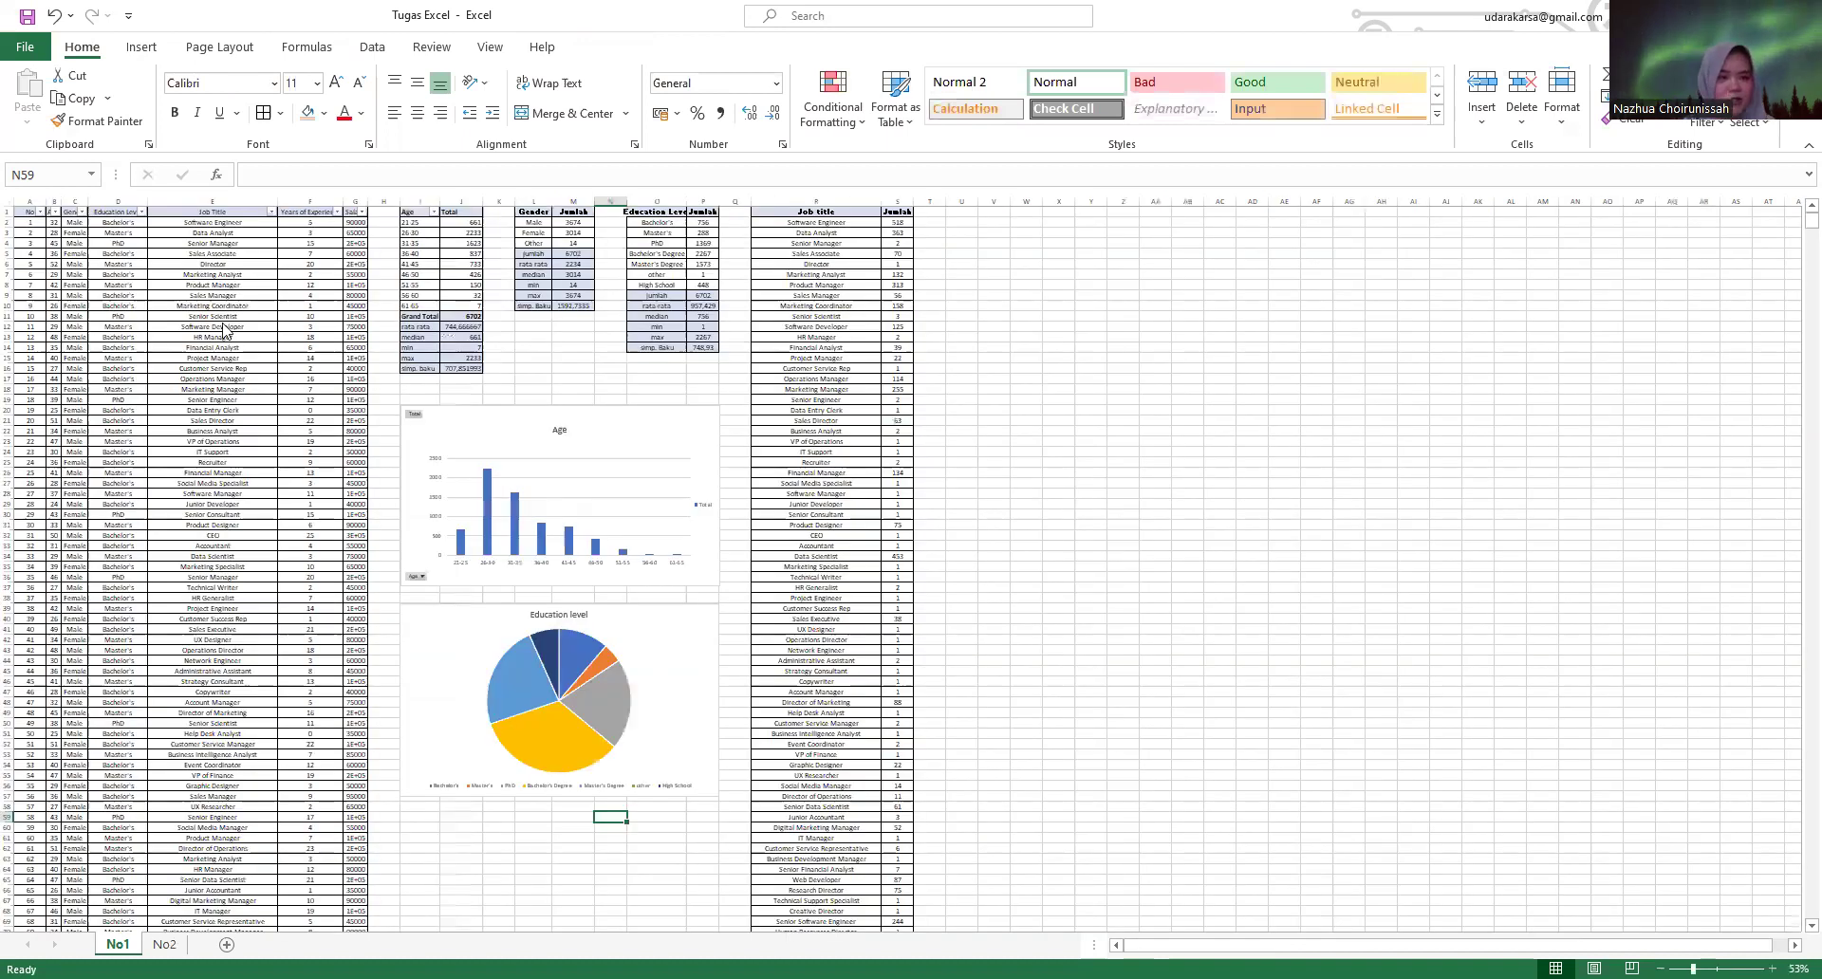
pyautogui.scroll(-7, 225, 330)
pyautogui.scroll(-15, 225, 330)
pyautogui.scroll(-11, 225, 330)
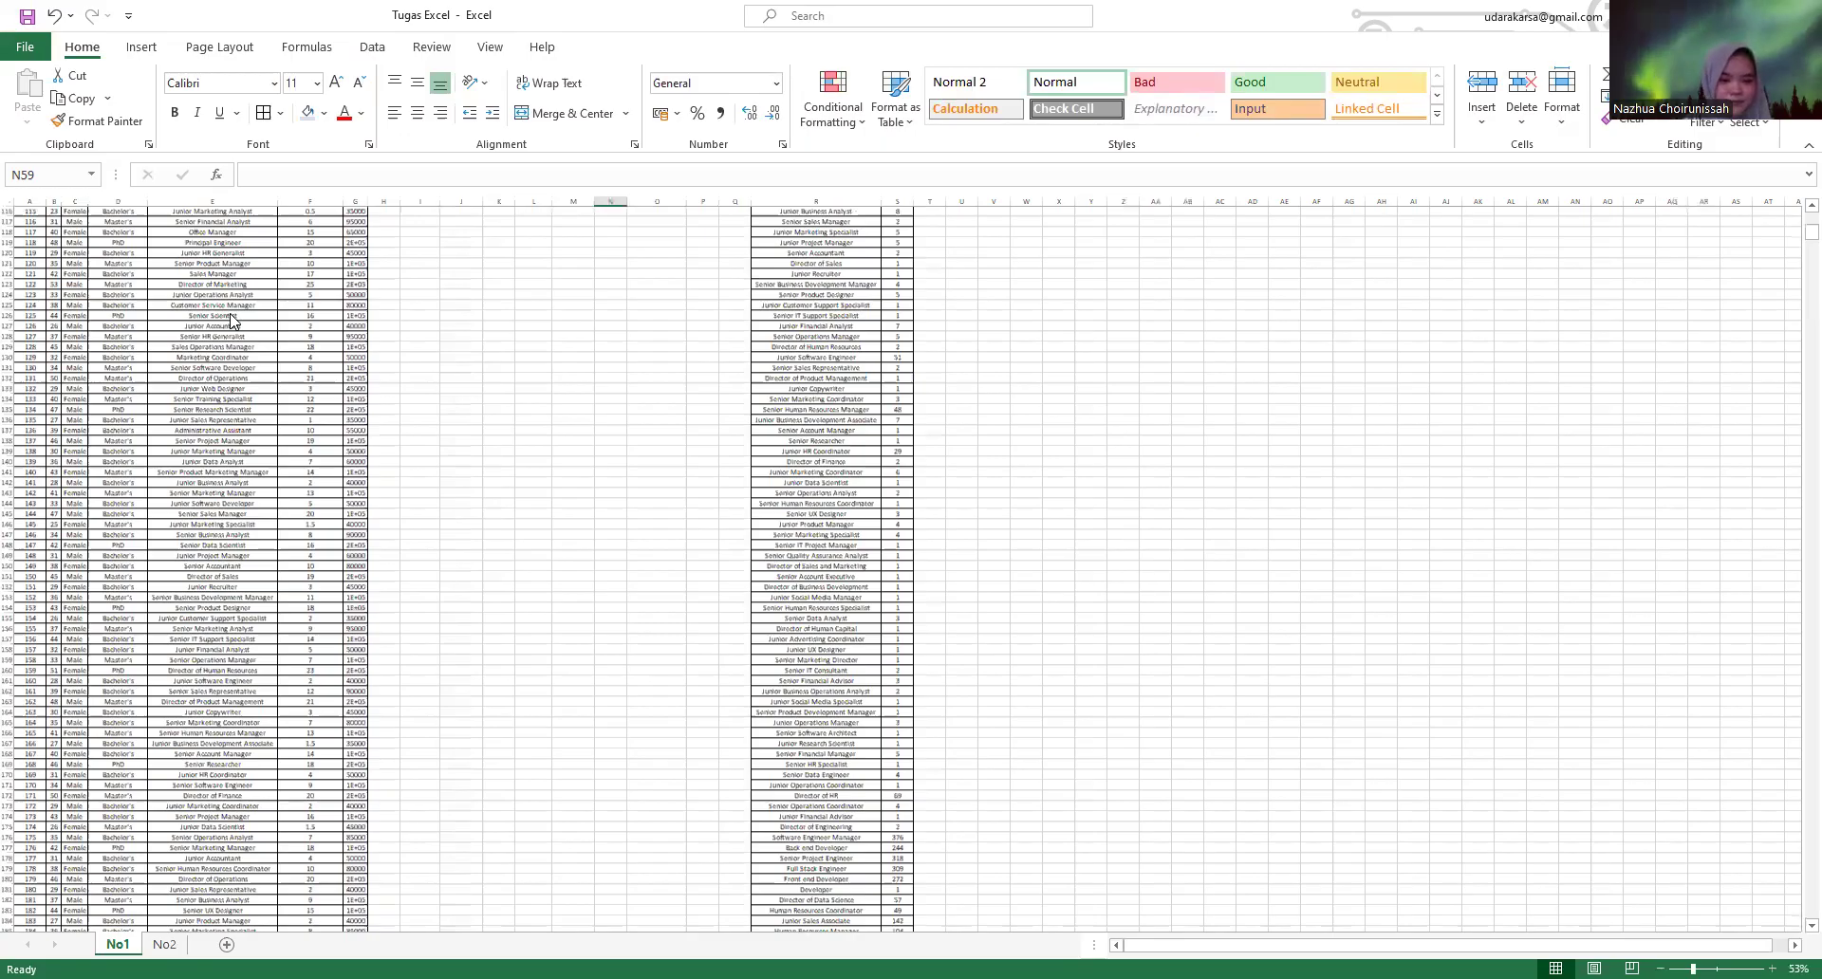
pyautogui.scroll(-20, 230, 320)
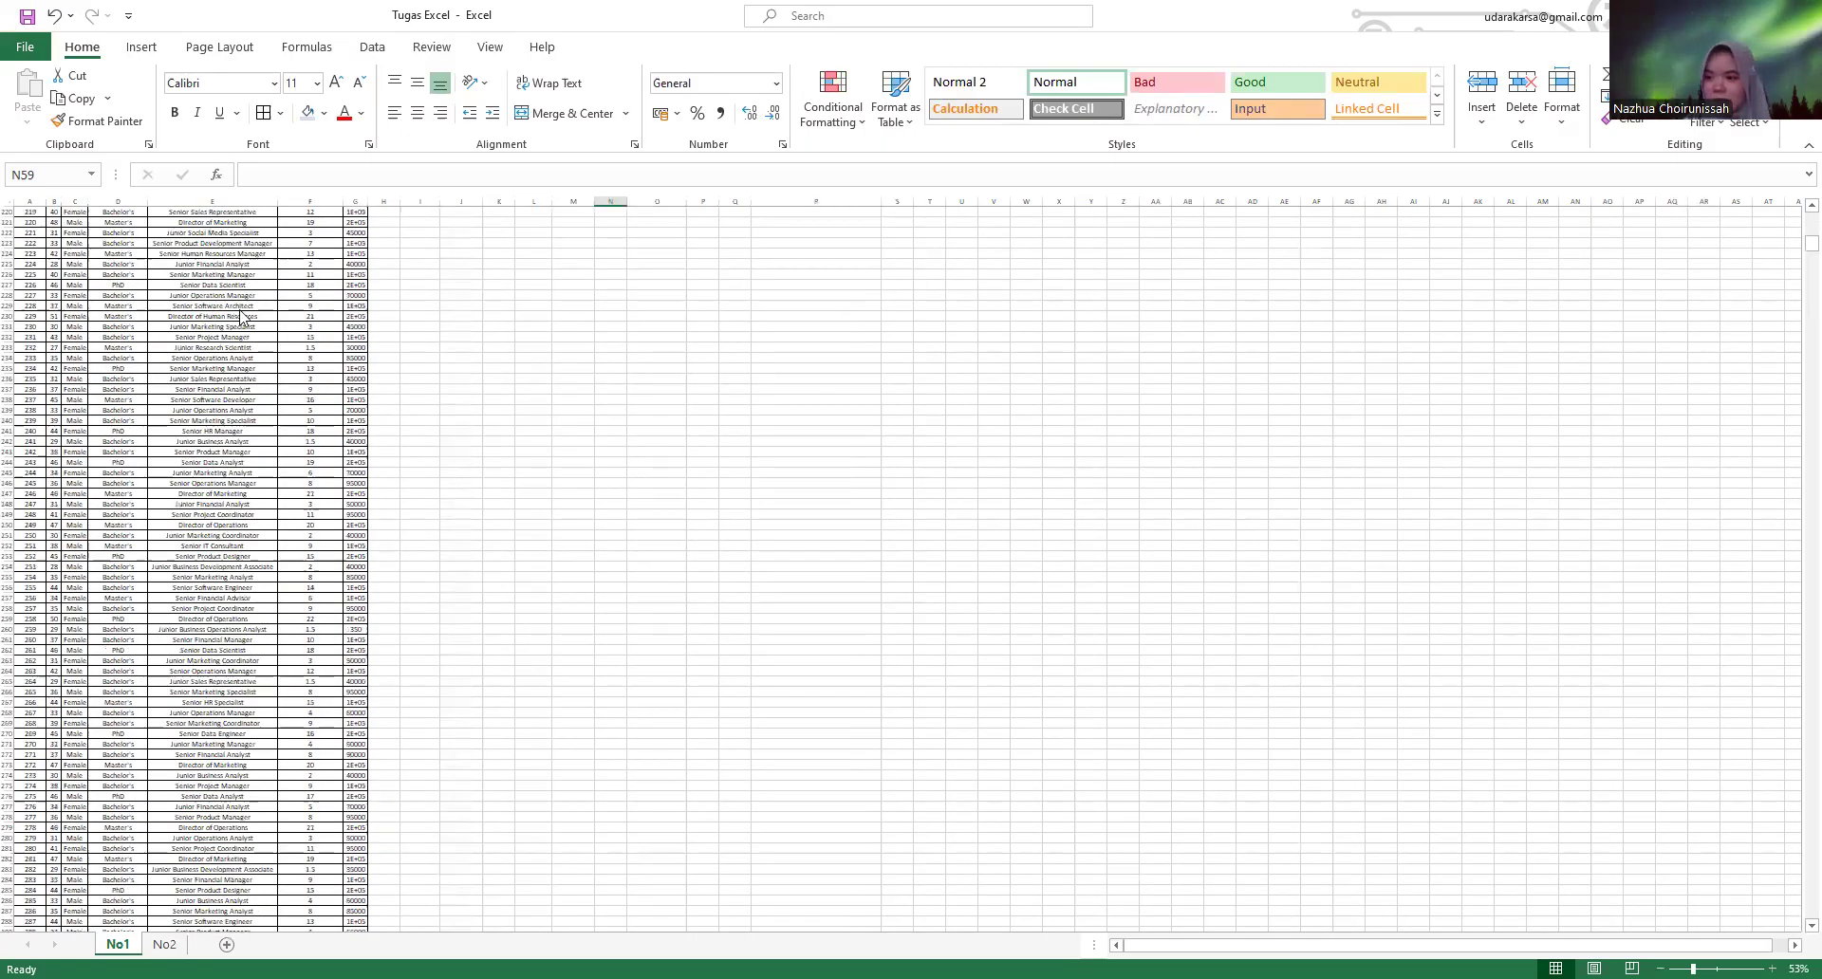
pyautogui.moveTo(1795, 249); pyautogui.dragTo(1797, 205)
pyautogui.hotkey('alt', 'Tab')
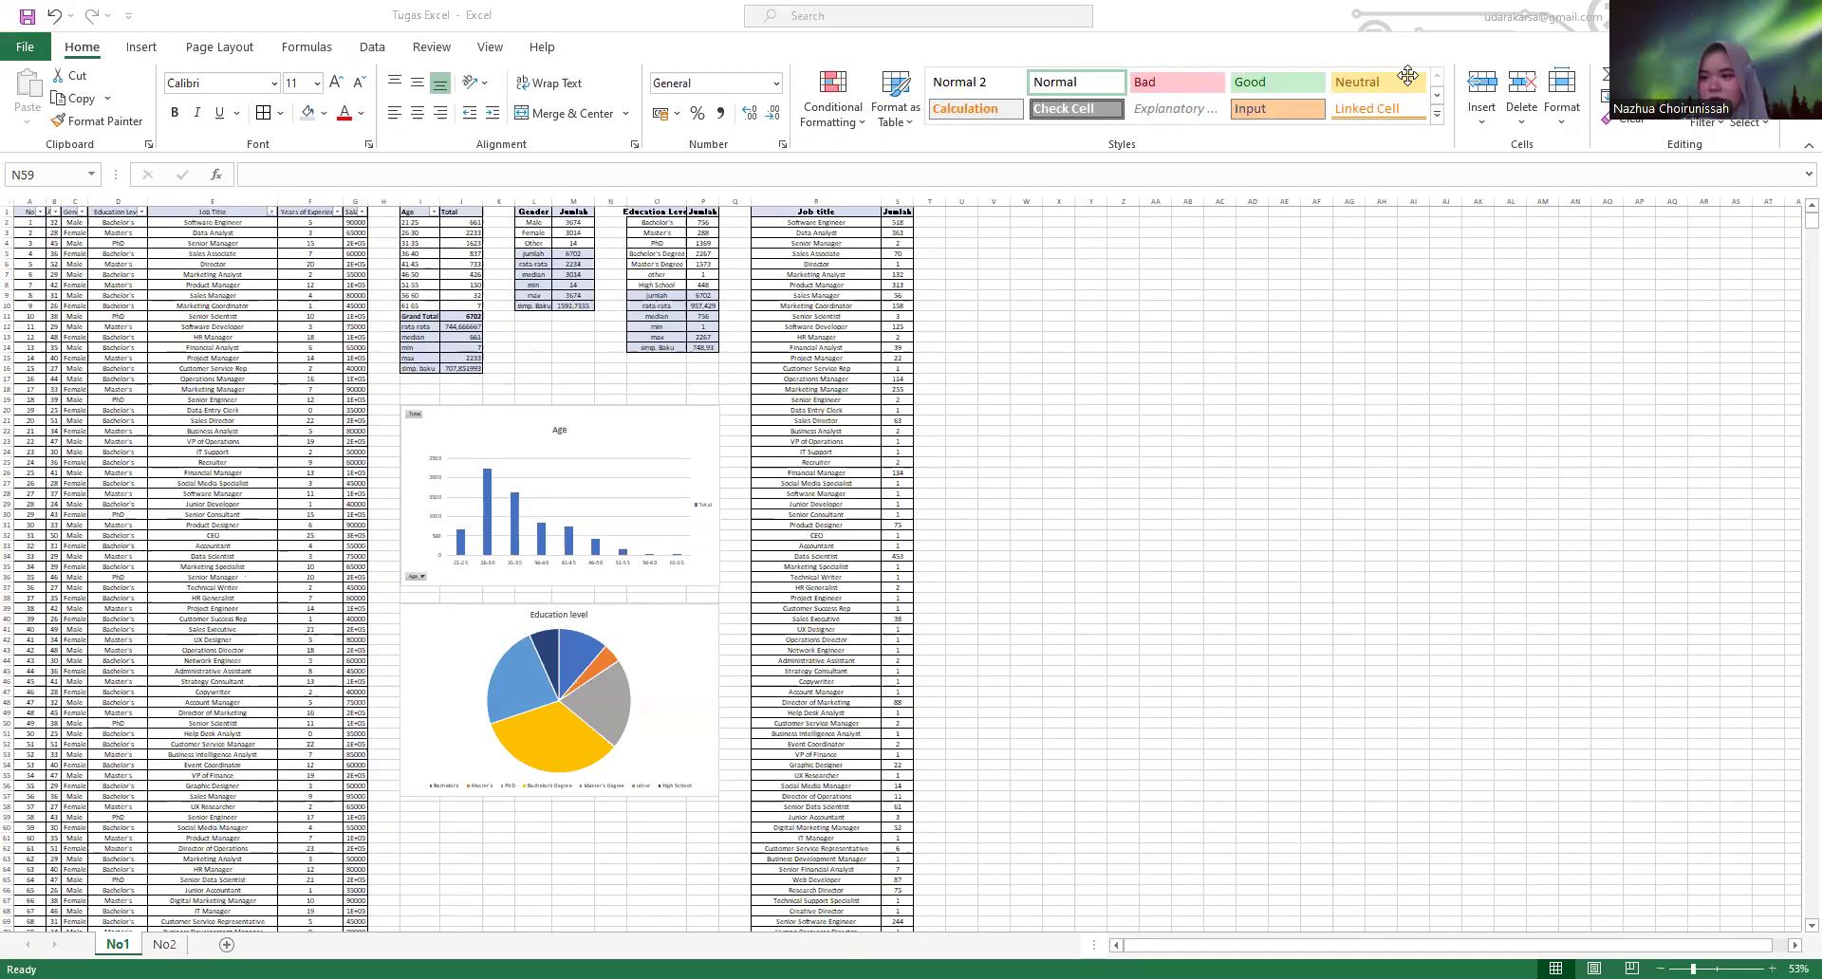
pyautogui.click(1429, 158)
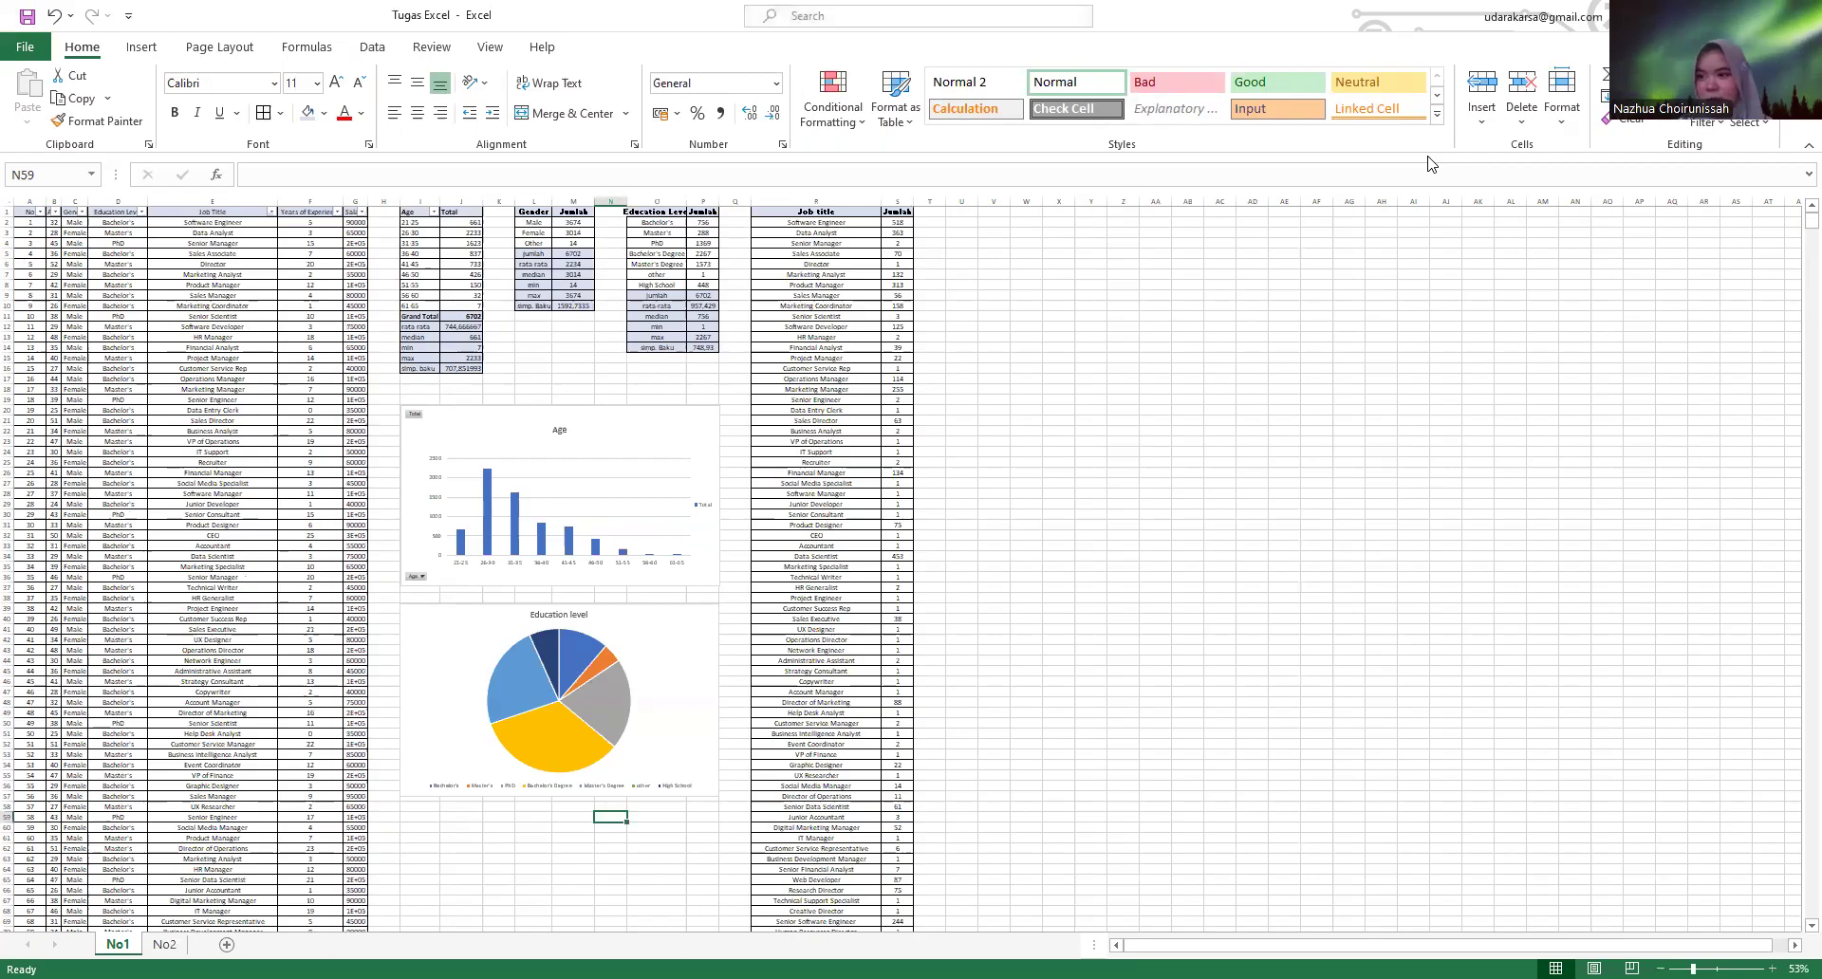